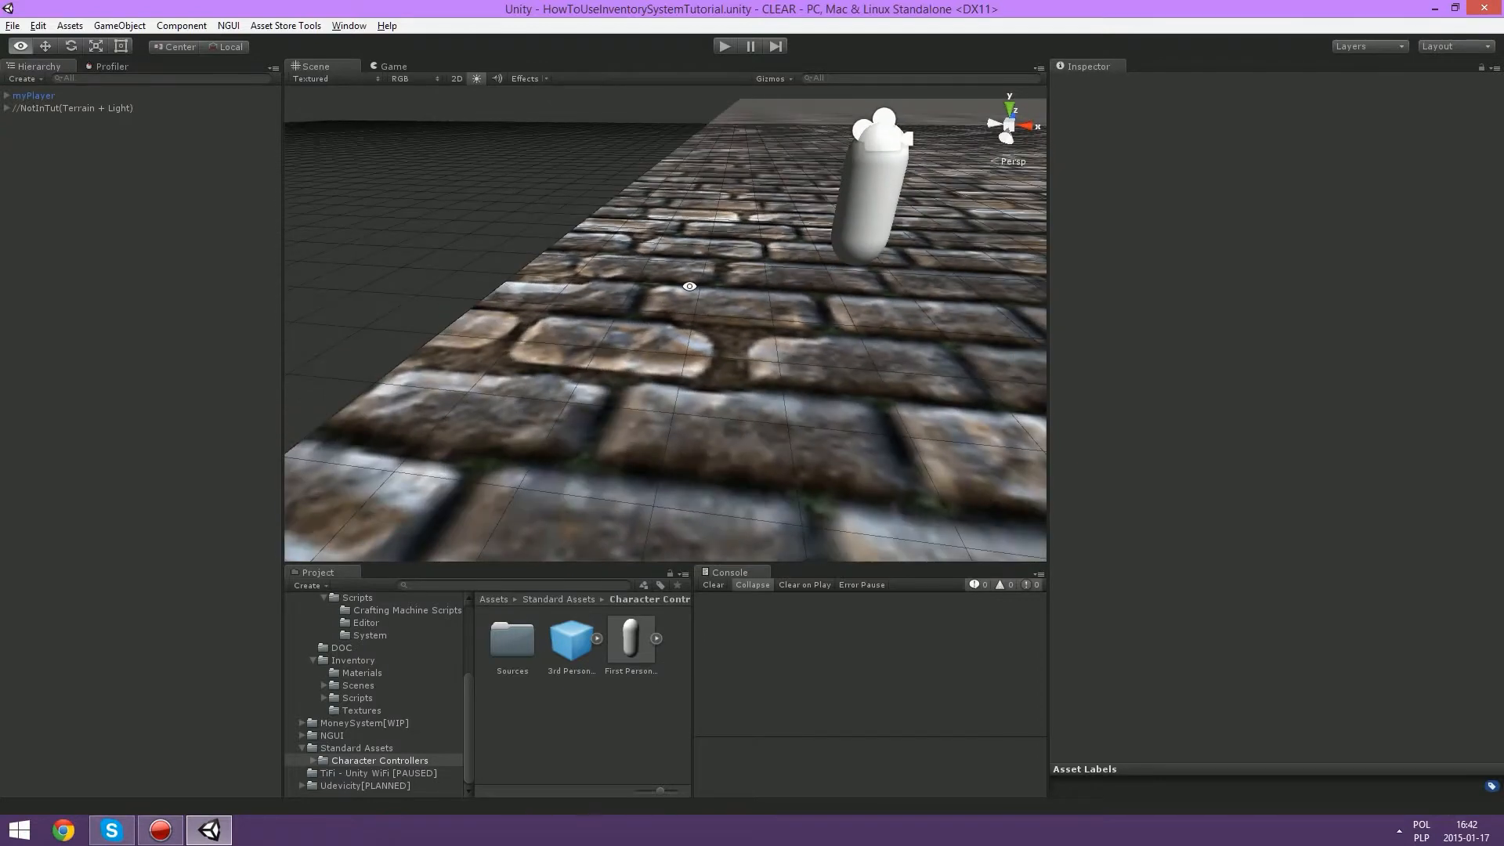
Step: Create an empty game object named Database and add the InventoryDatabase component to it
alt+drag(588, 297, 629, 297)
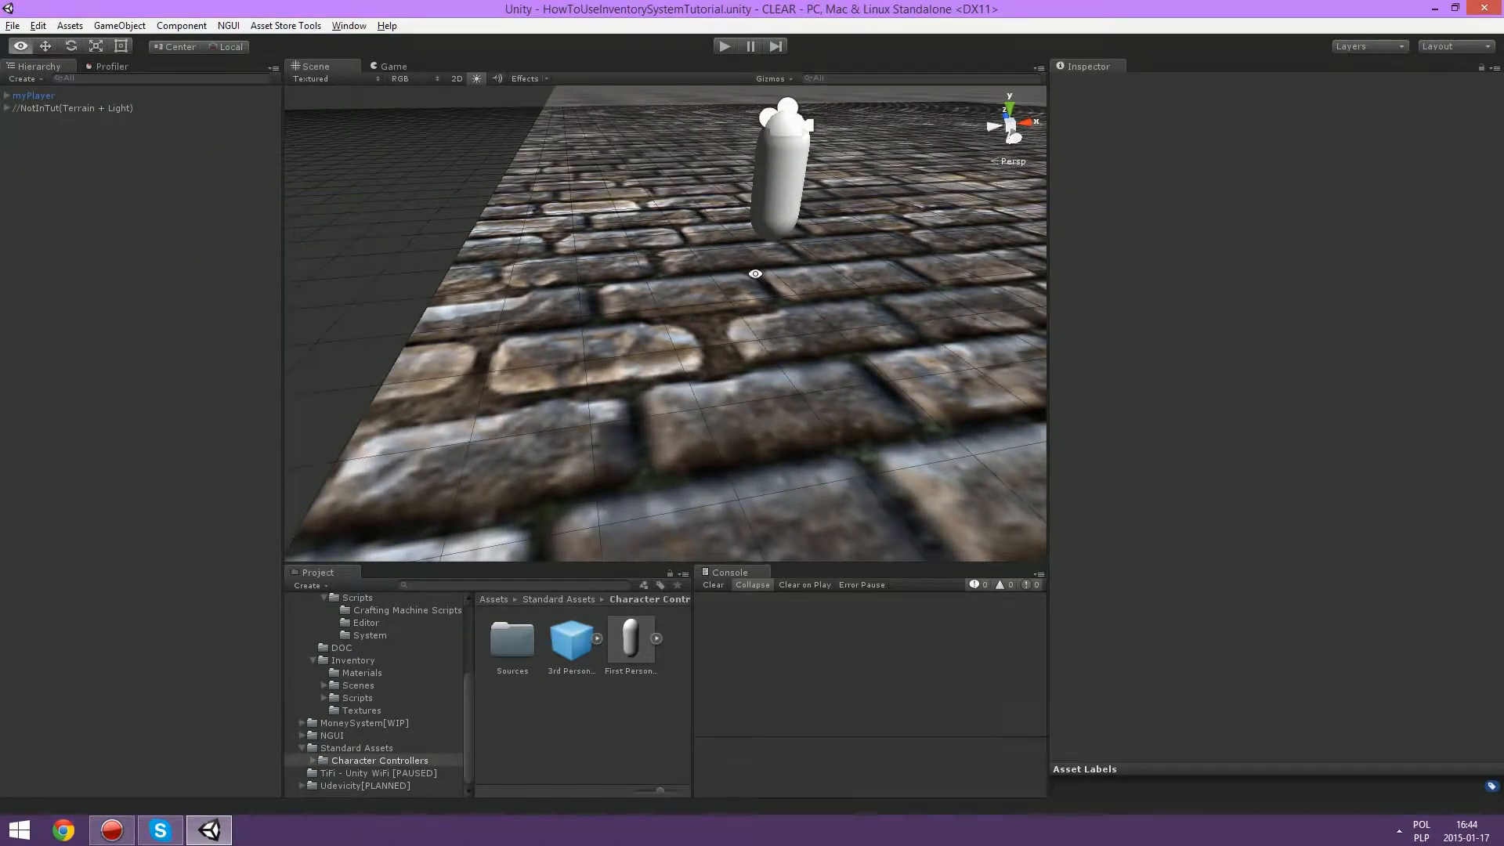
alt+drag(755, 274, 587, 270)
click(113, 26)
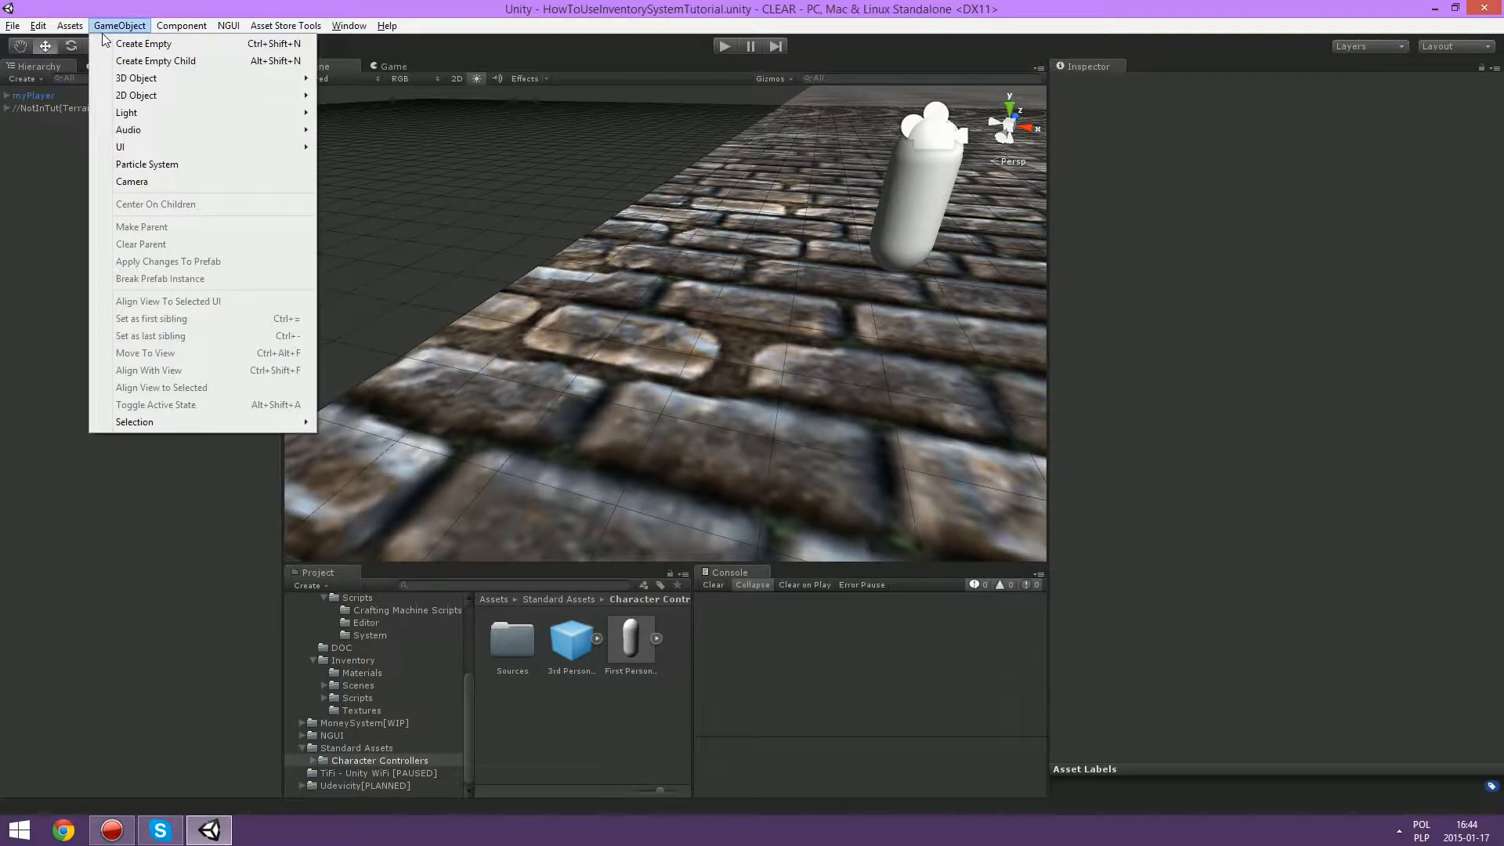
click(144, 43)
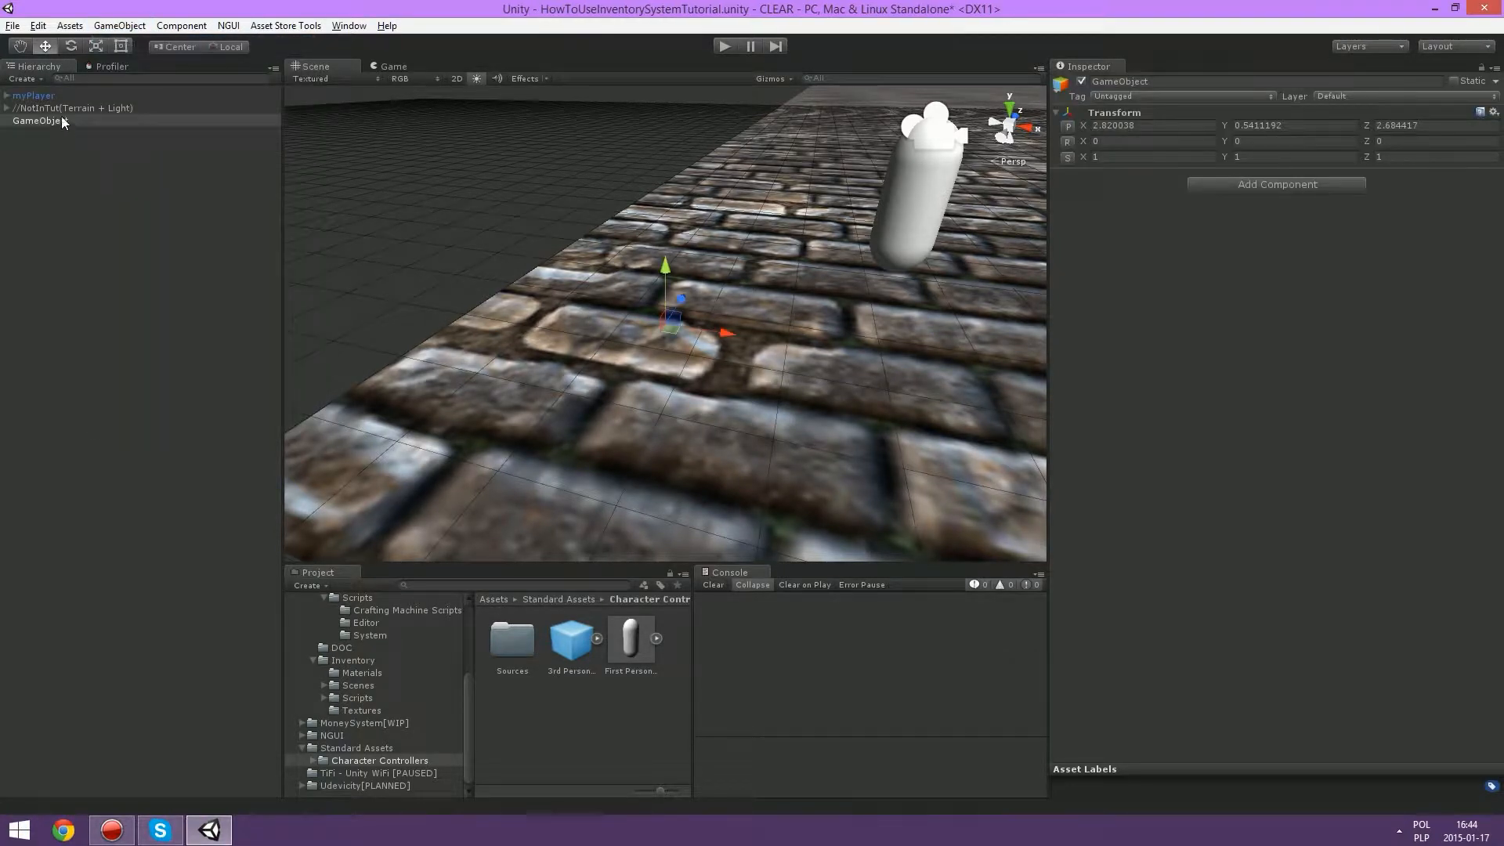
click(91, 124)
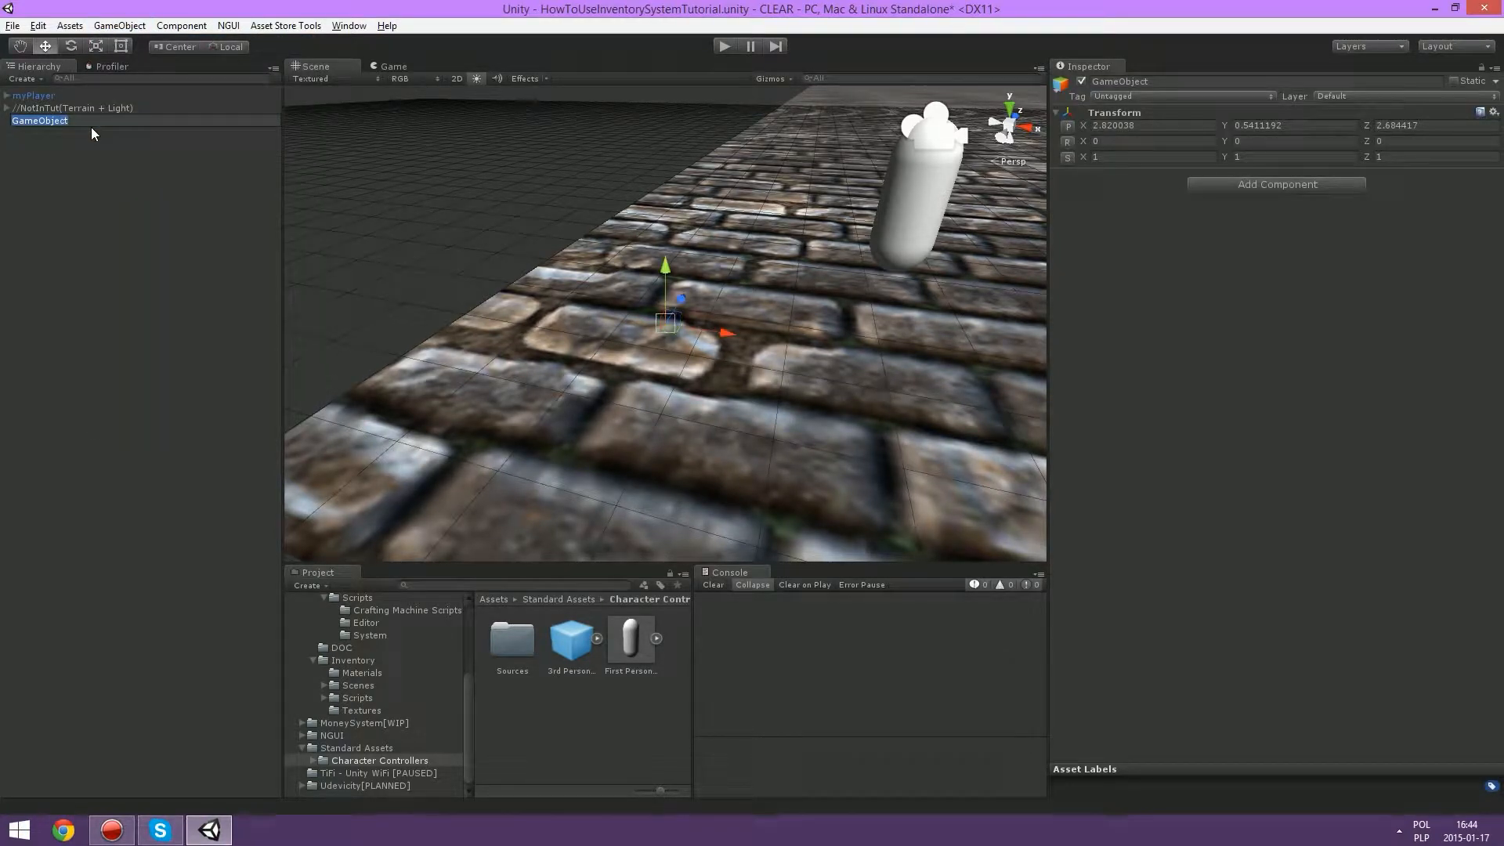
text(Database)
key(Return)
click(1252, 188)
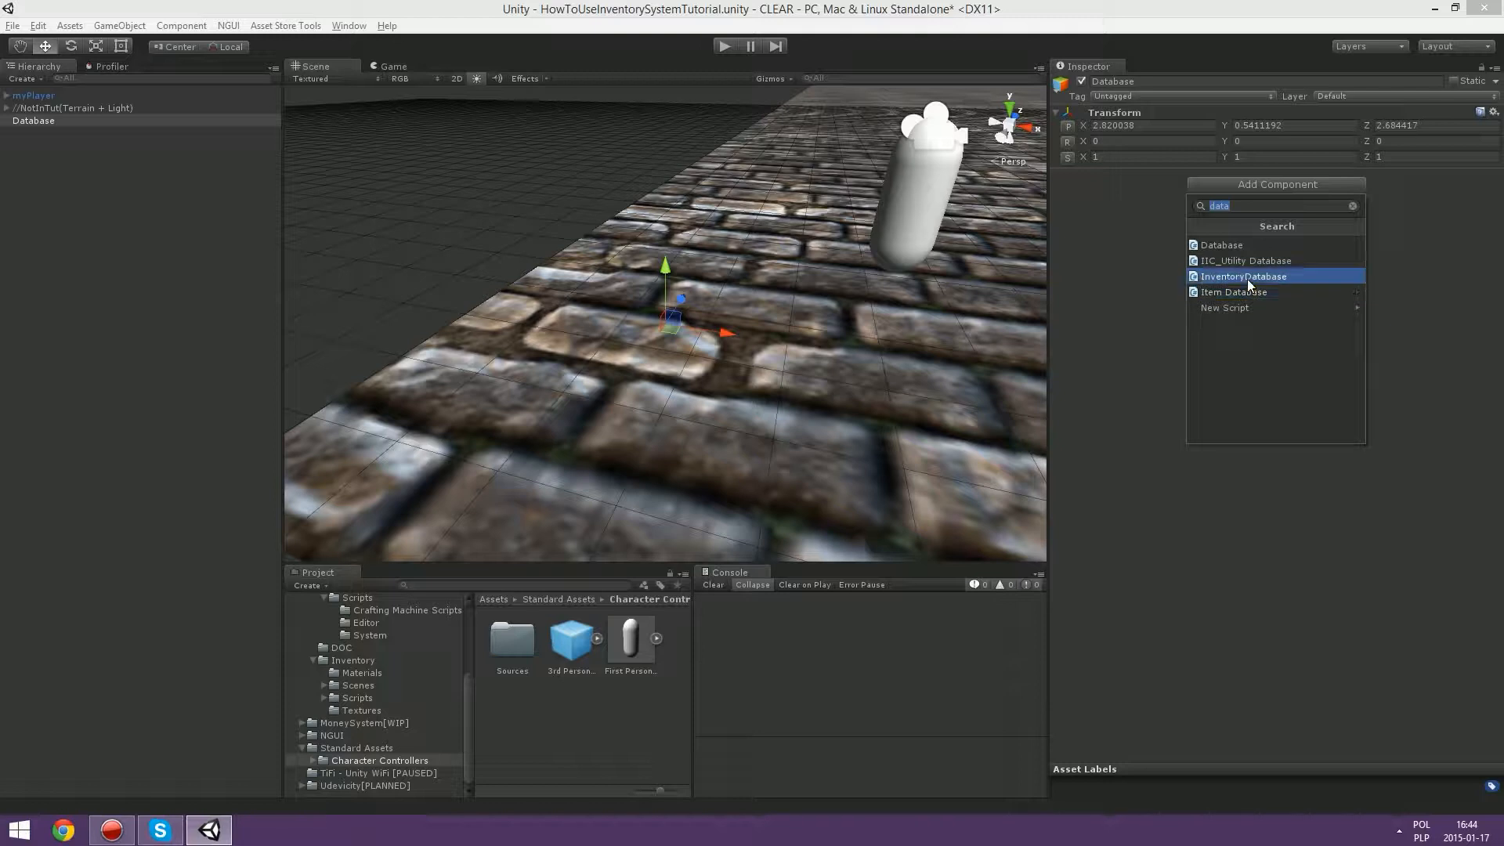
click(1250, 279)
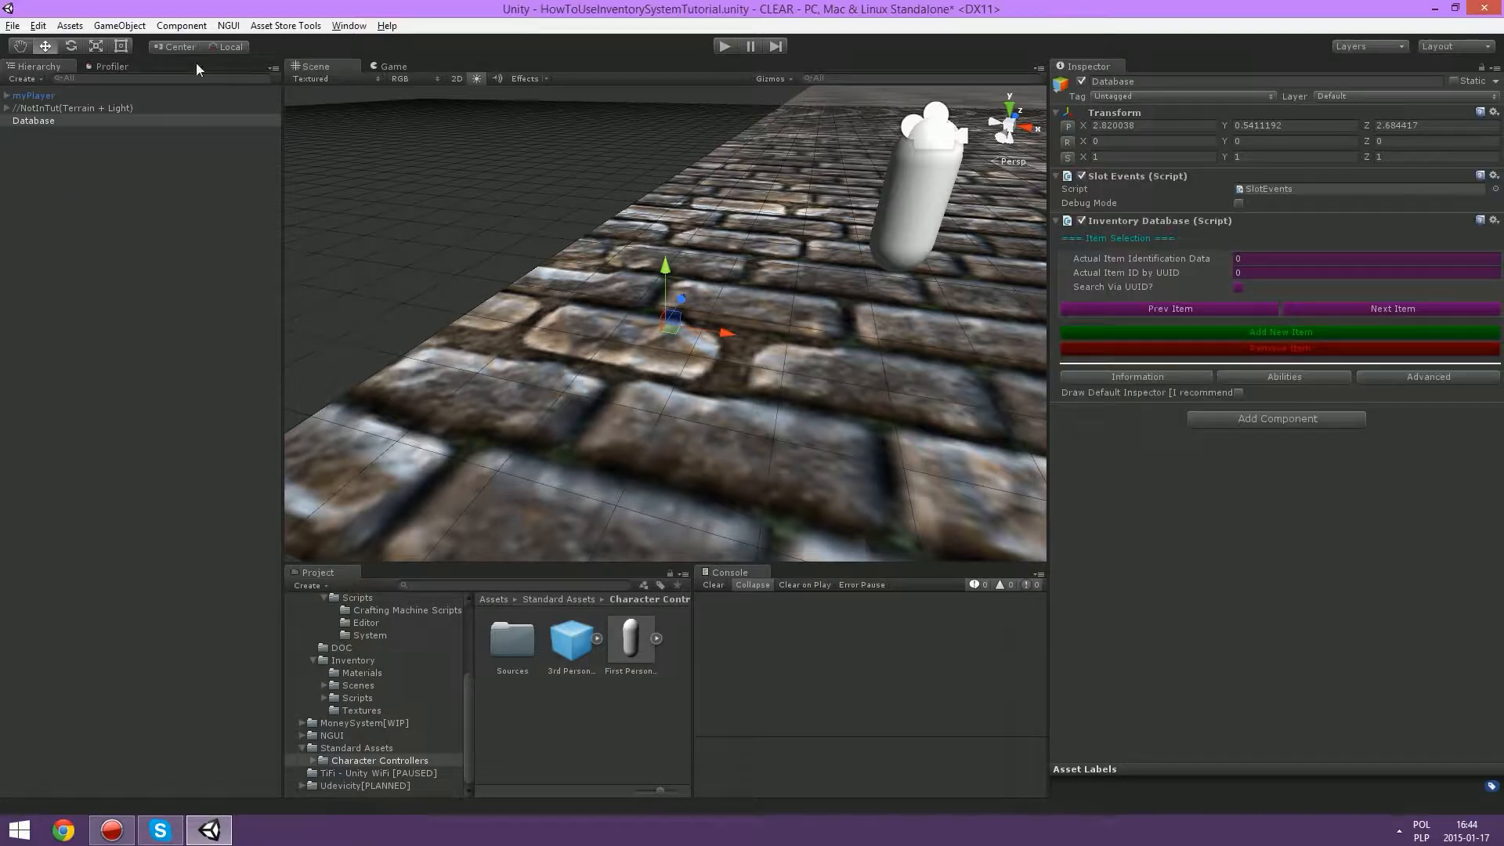
Step: Create an NGUI 3D UI and rename its root object to InventoryRootUI
click(228, 25)
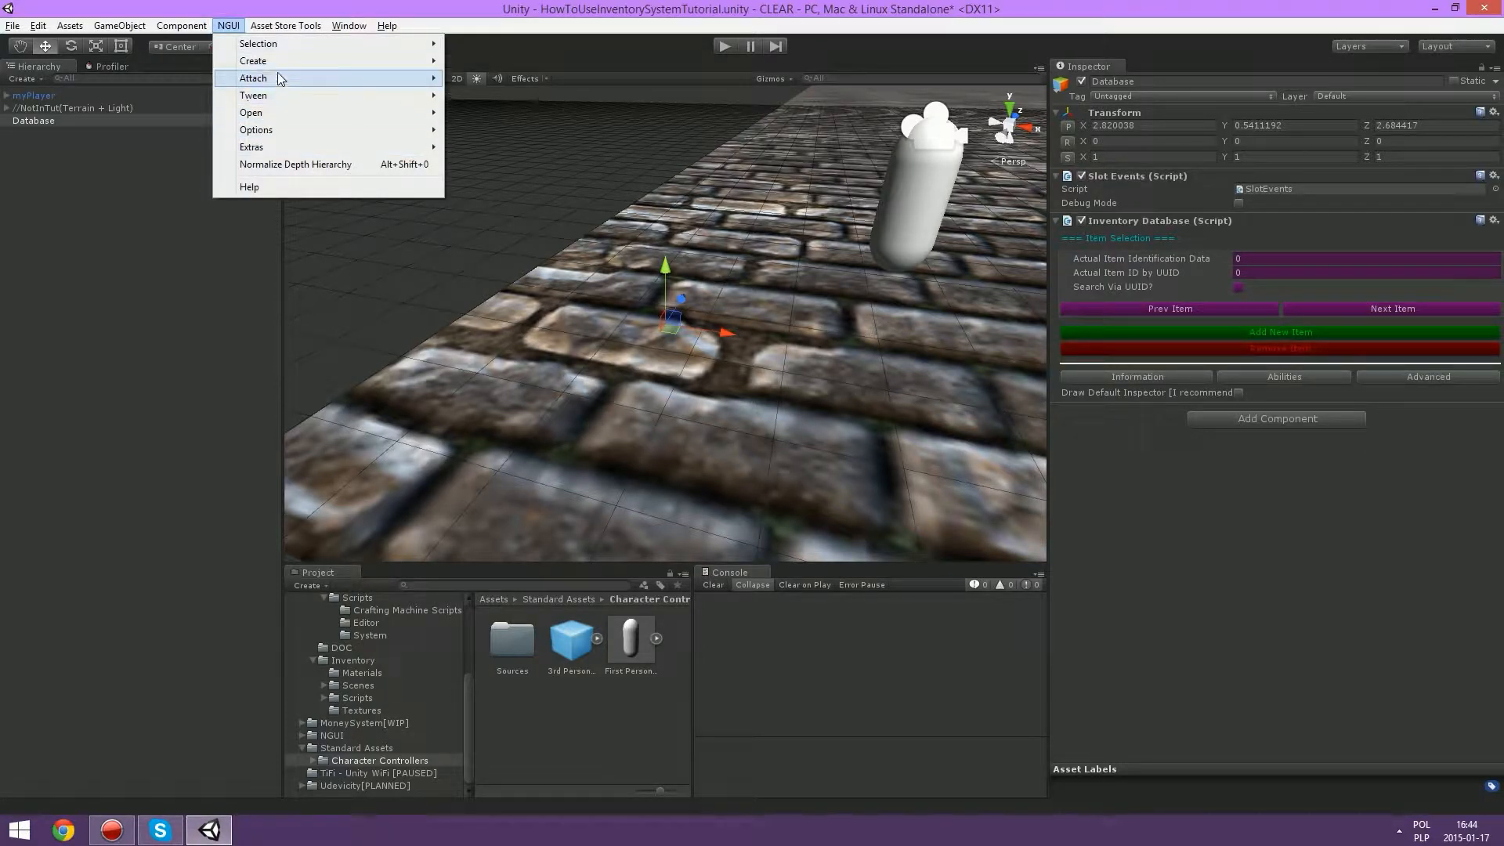
mouse_move(274, 61)
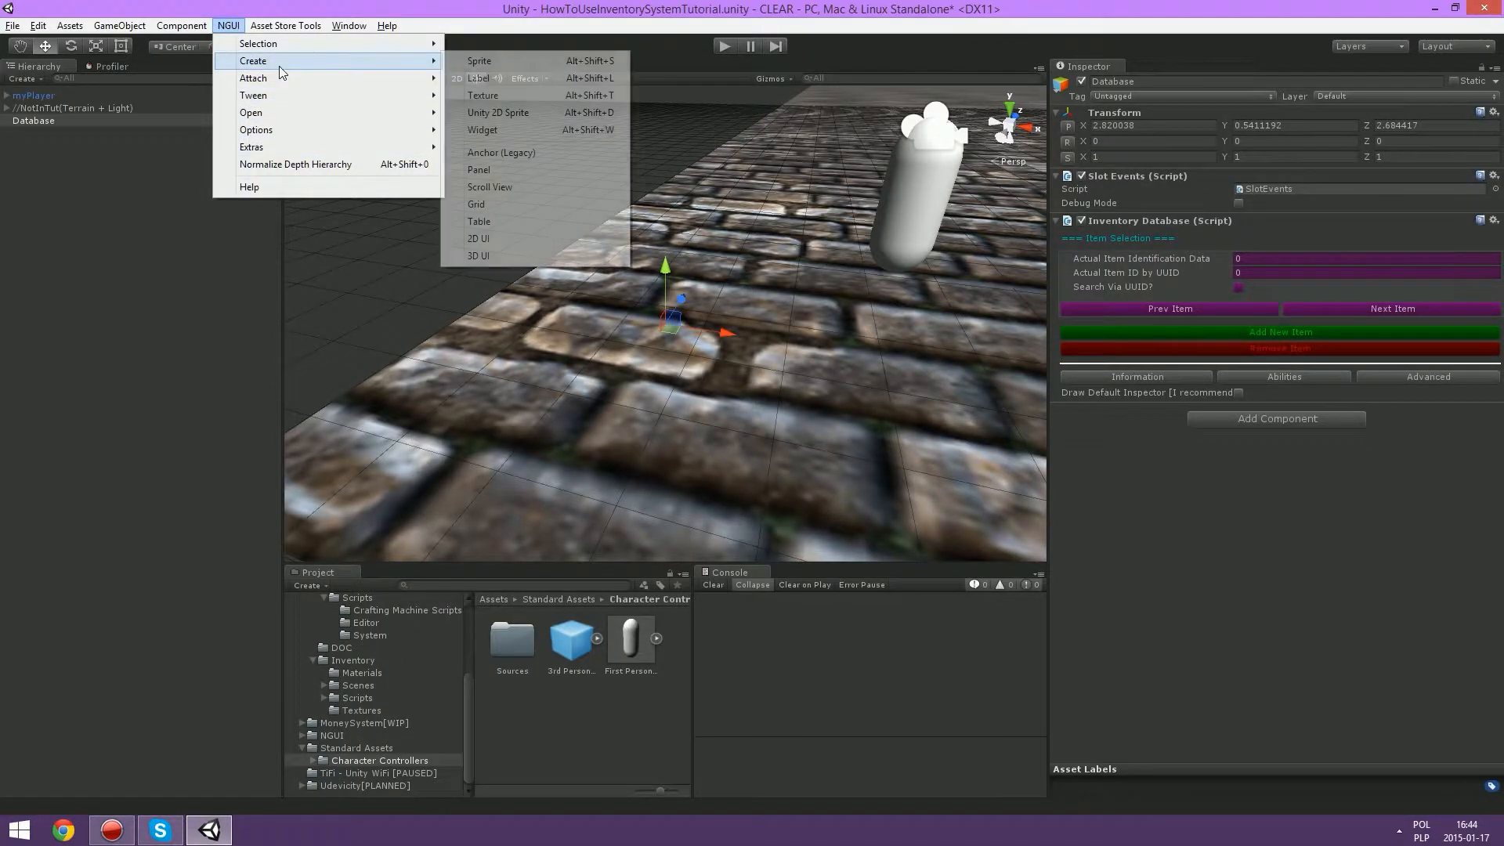
click(496, 257)
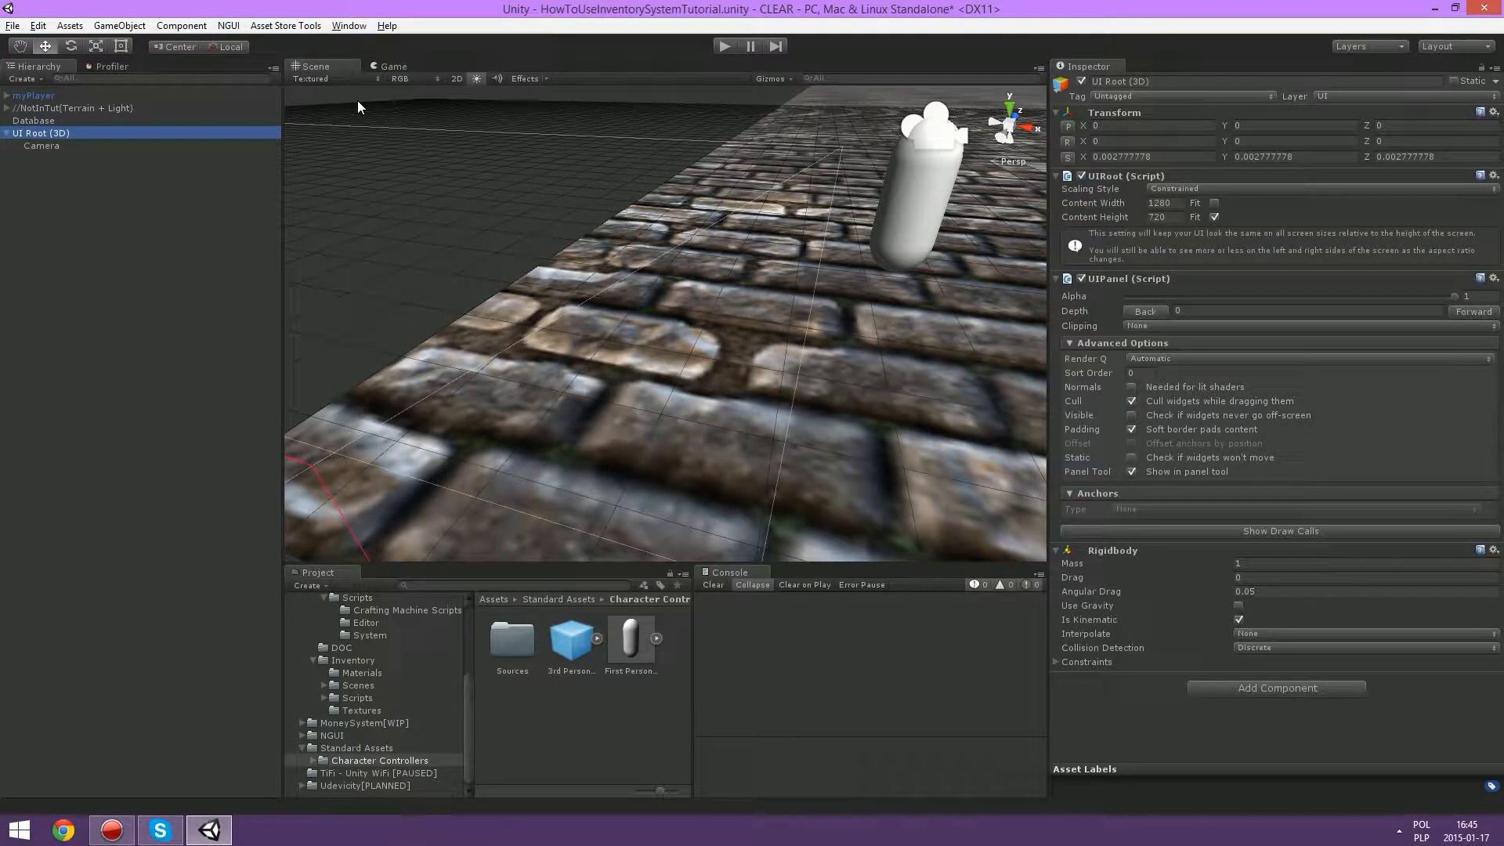
click(91, 129)
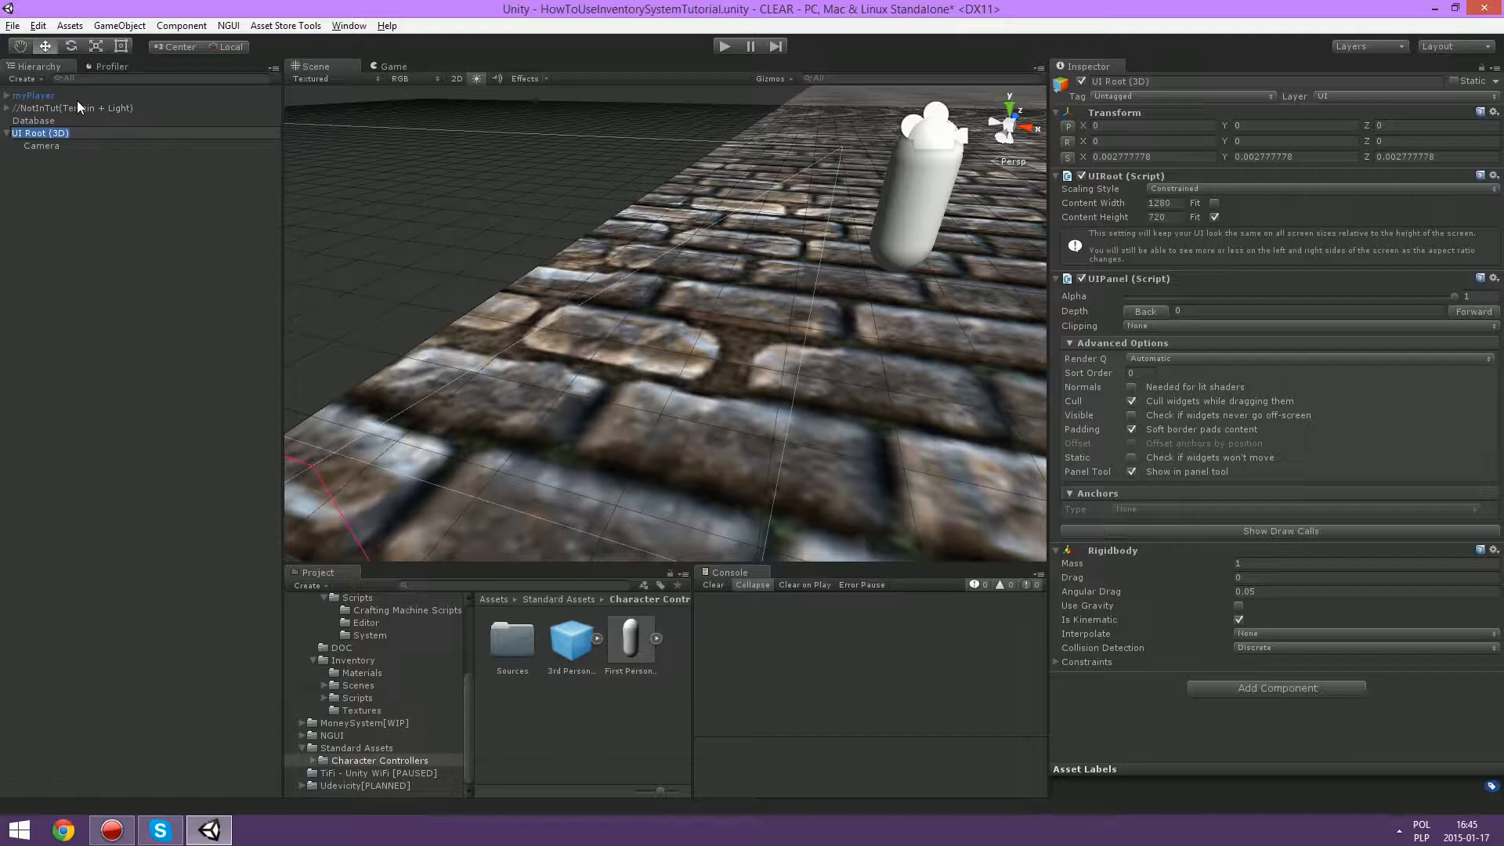
text(InventoryRootUI)
click(166, 198)
click(45, 133)
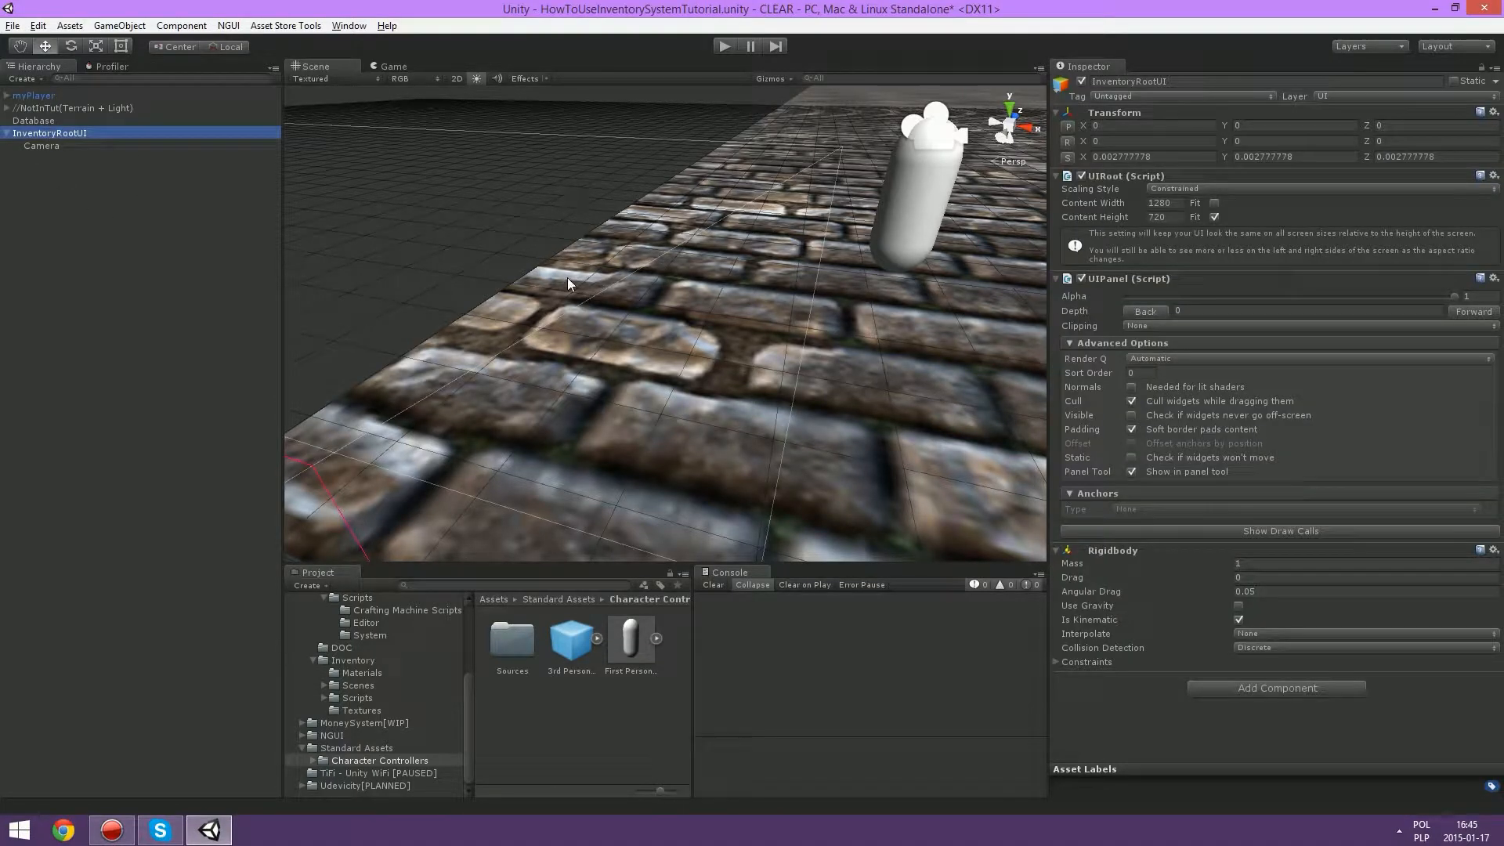
Step: Create an NGUI Texture widget as a child of InventoryRootUI
right_drag(567, 279, 450, 246)
middle_drag(448, 248, 641, 266)
alt+drag(306, 286, 502, 283)
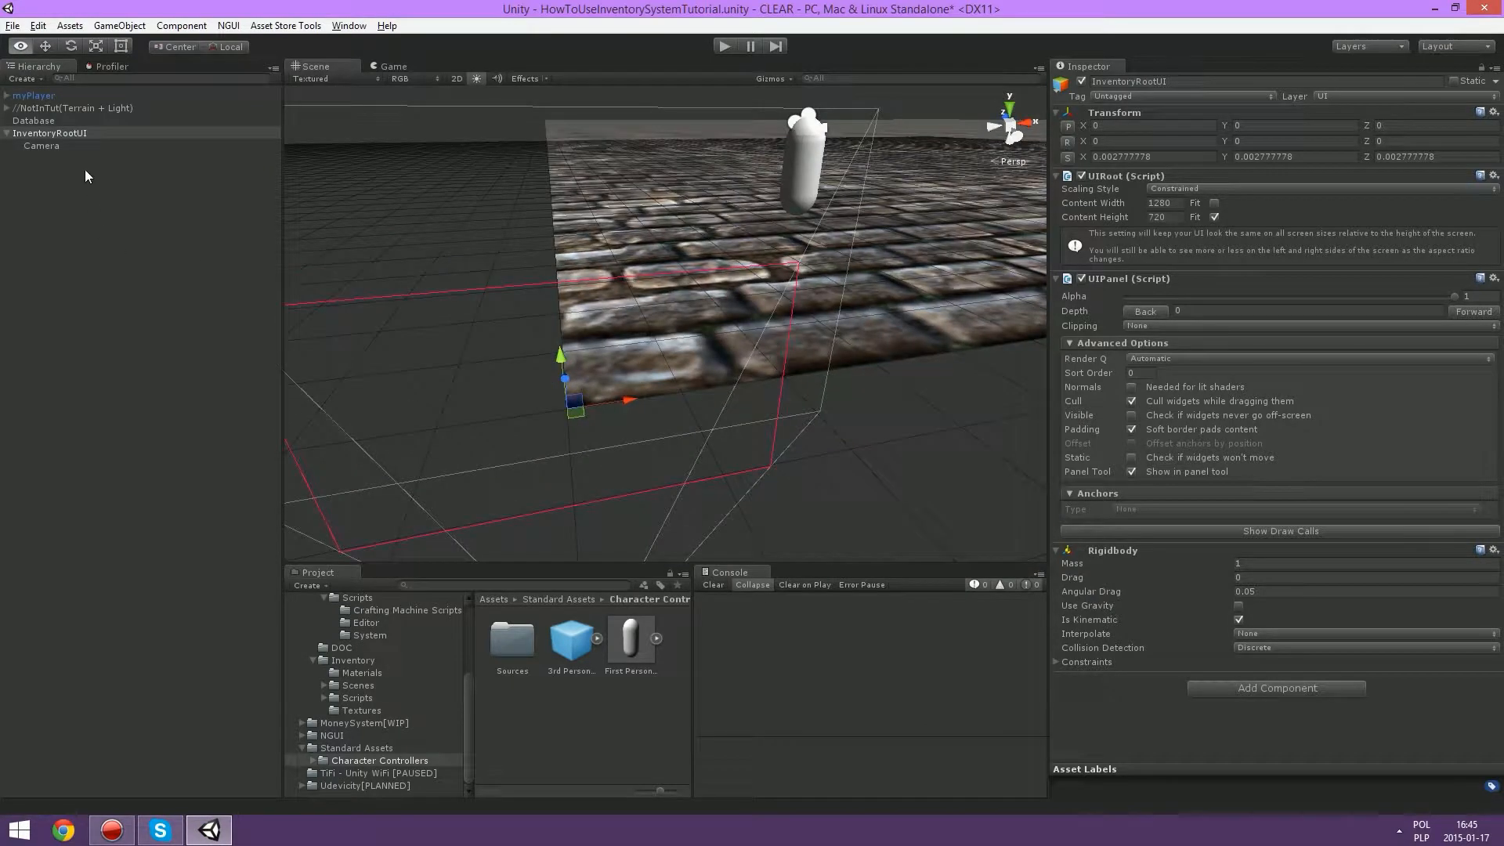
click(120, 25)
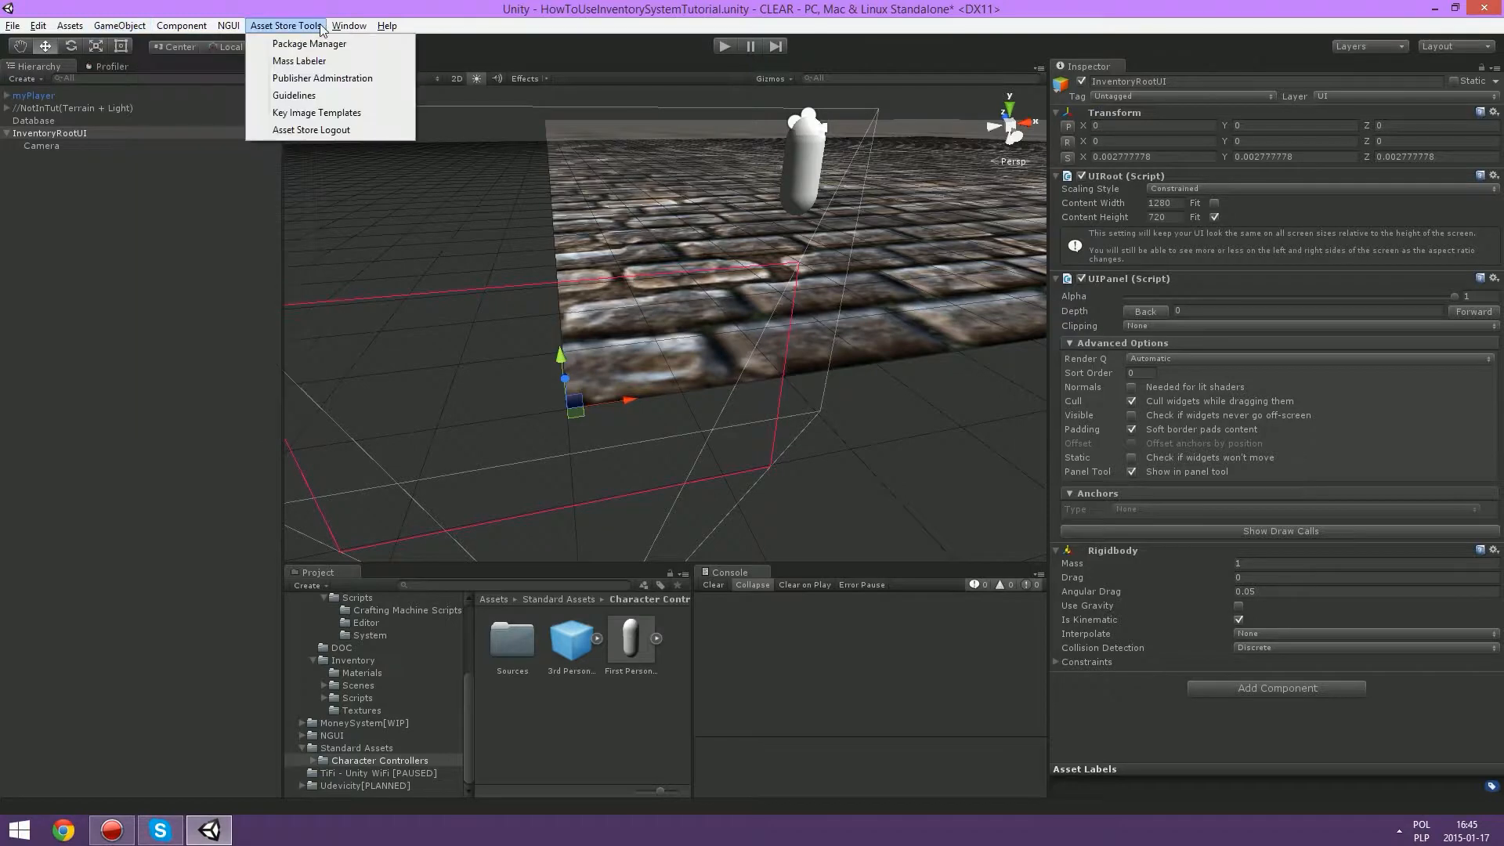
mouse_move(230, 35)
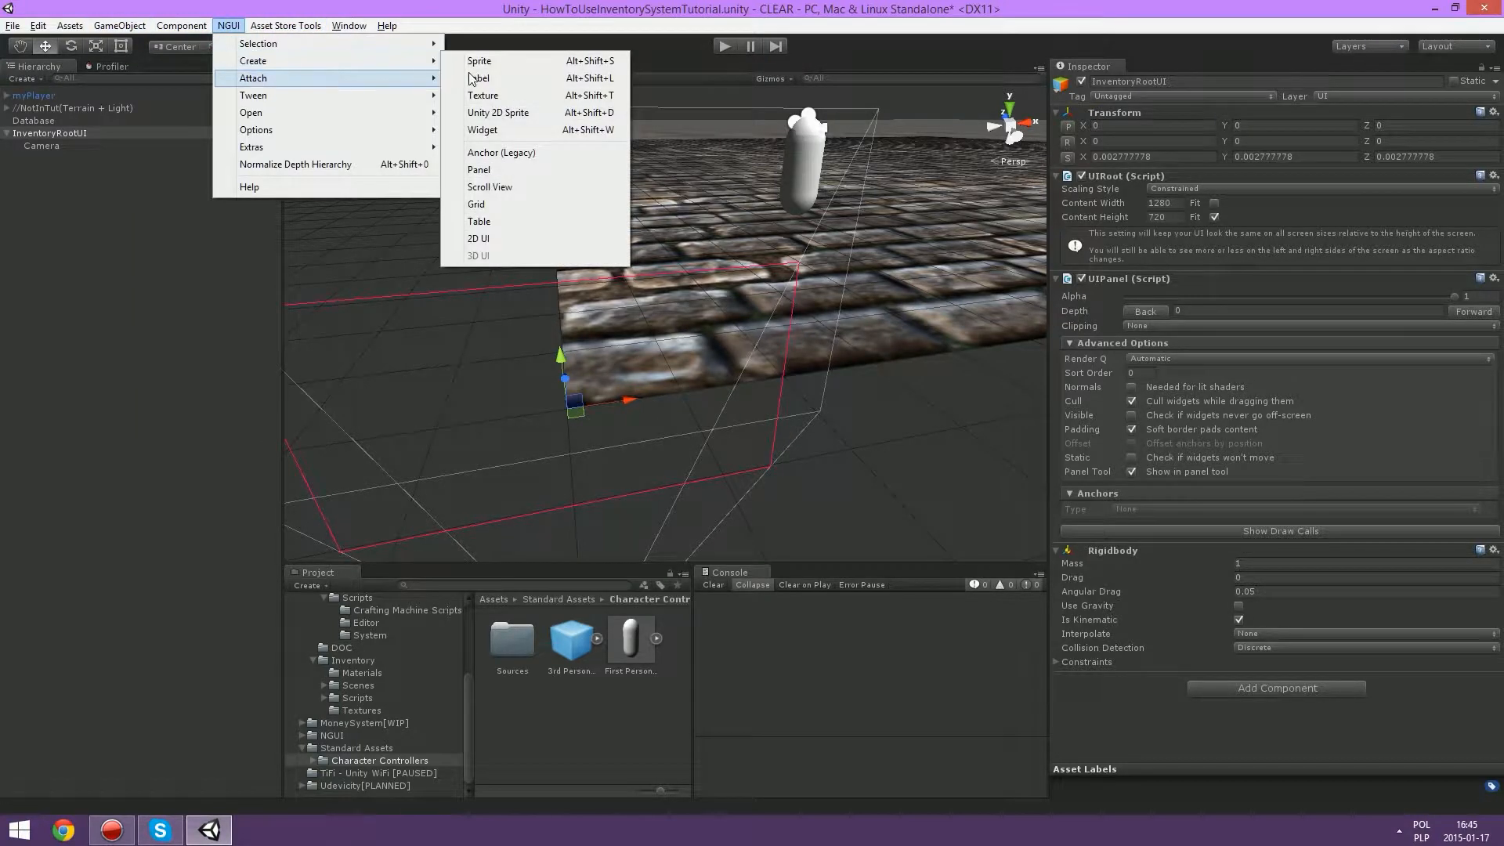
click(484, 97)
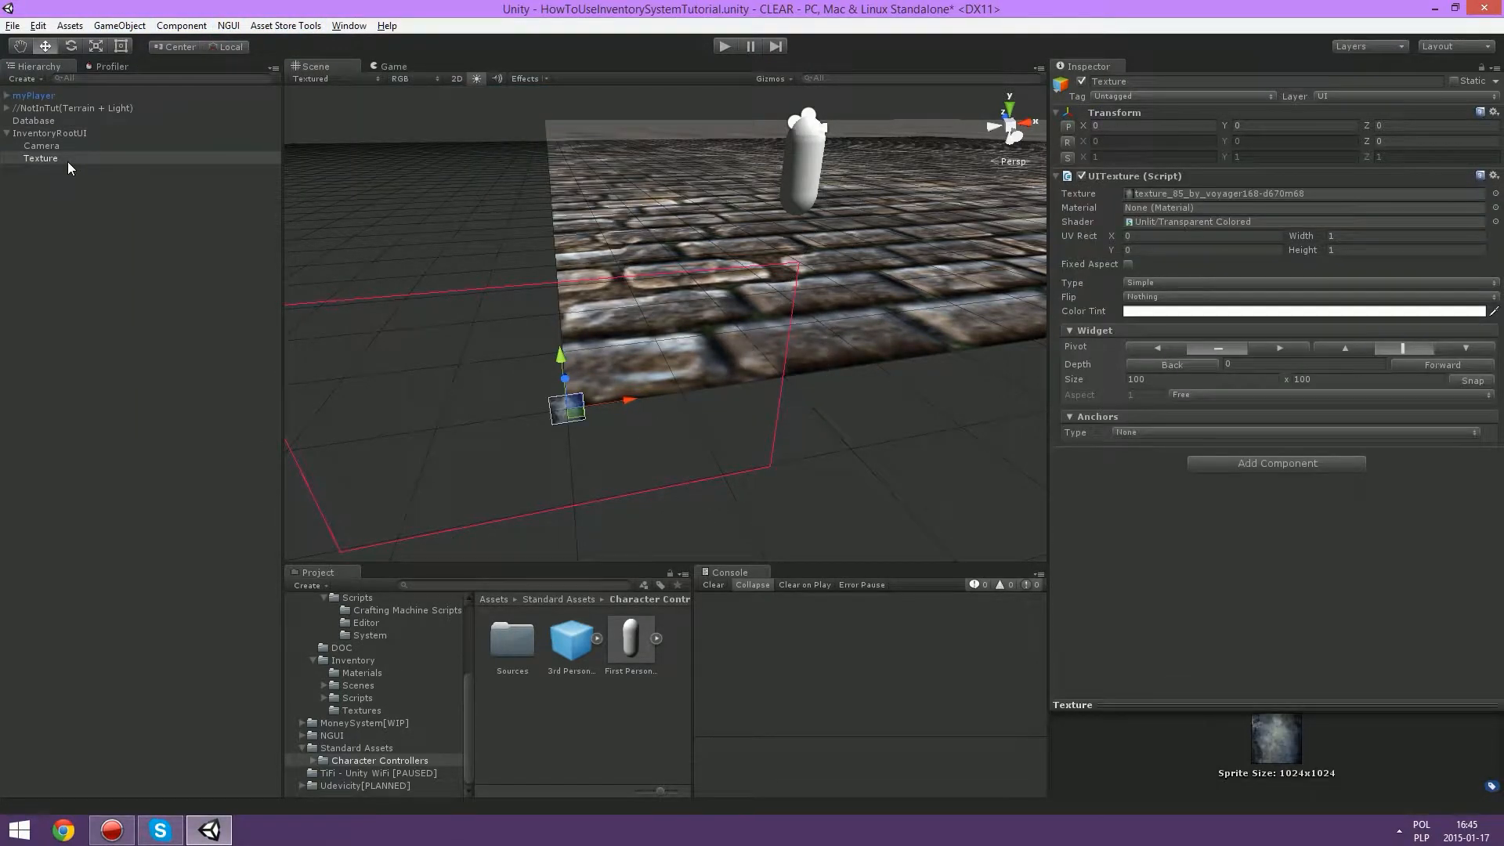
Step: Duplicate the Texture object twice and nest the last copy under the other copy
click(67, 161)
key(ctrl+d)
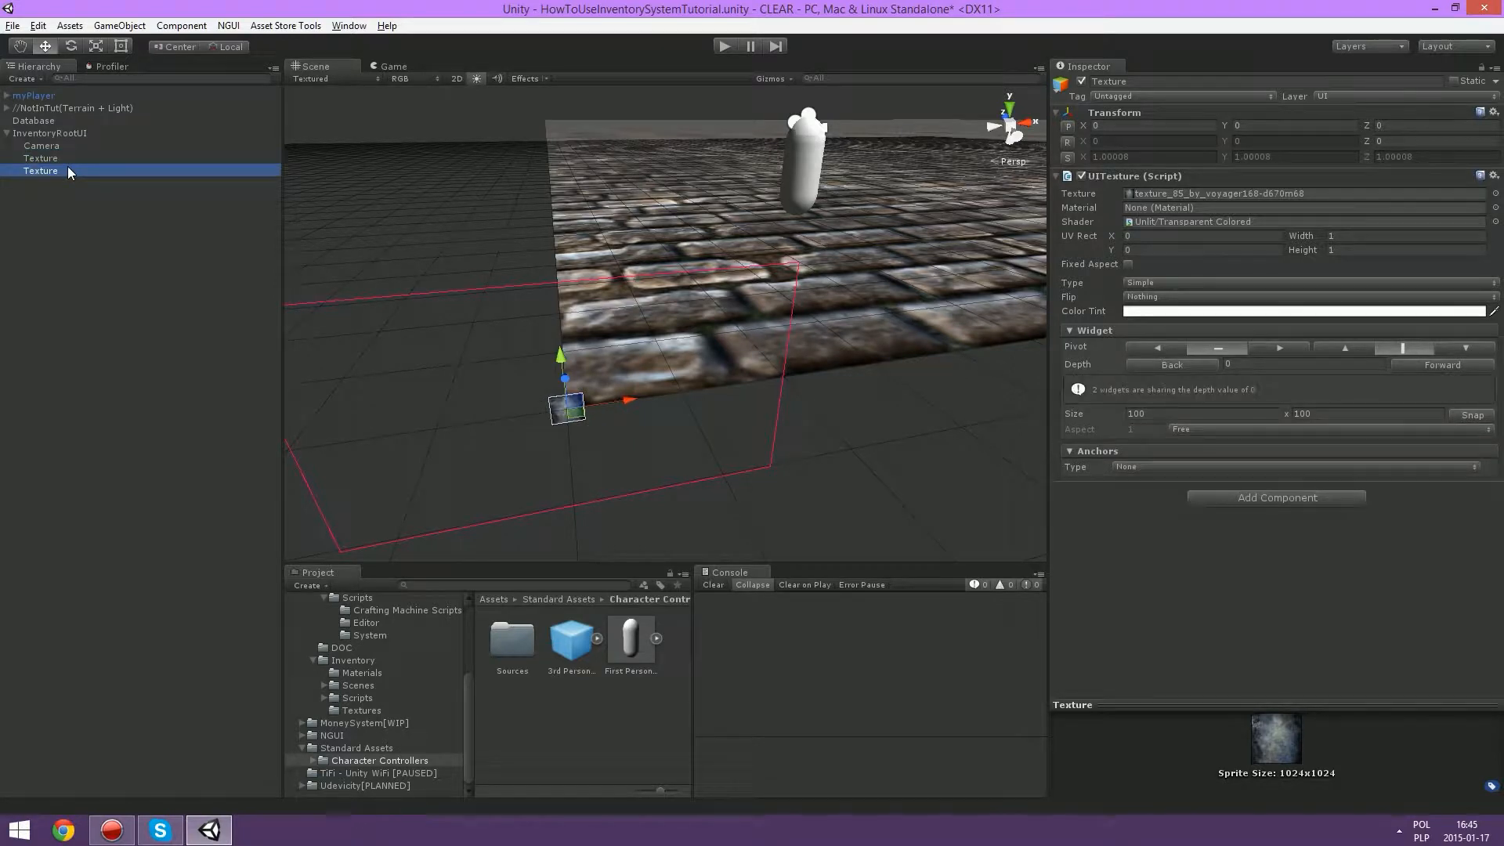
key(ctrl+d)
drag(56, 185, 51, 170)
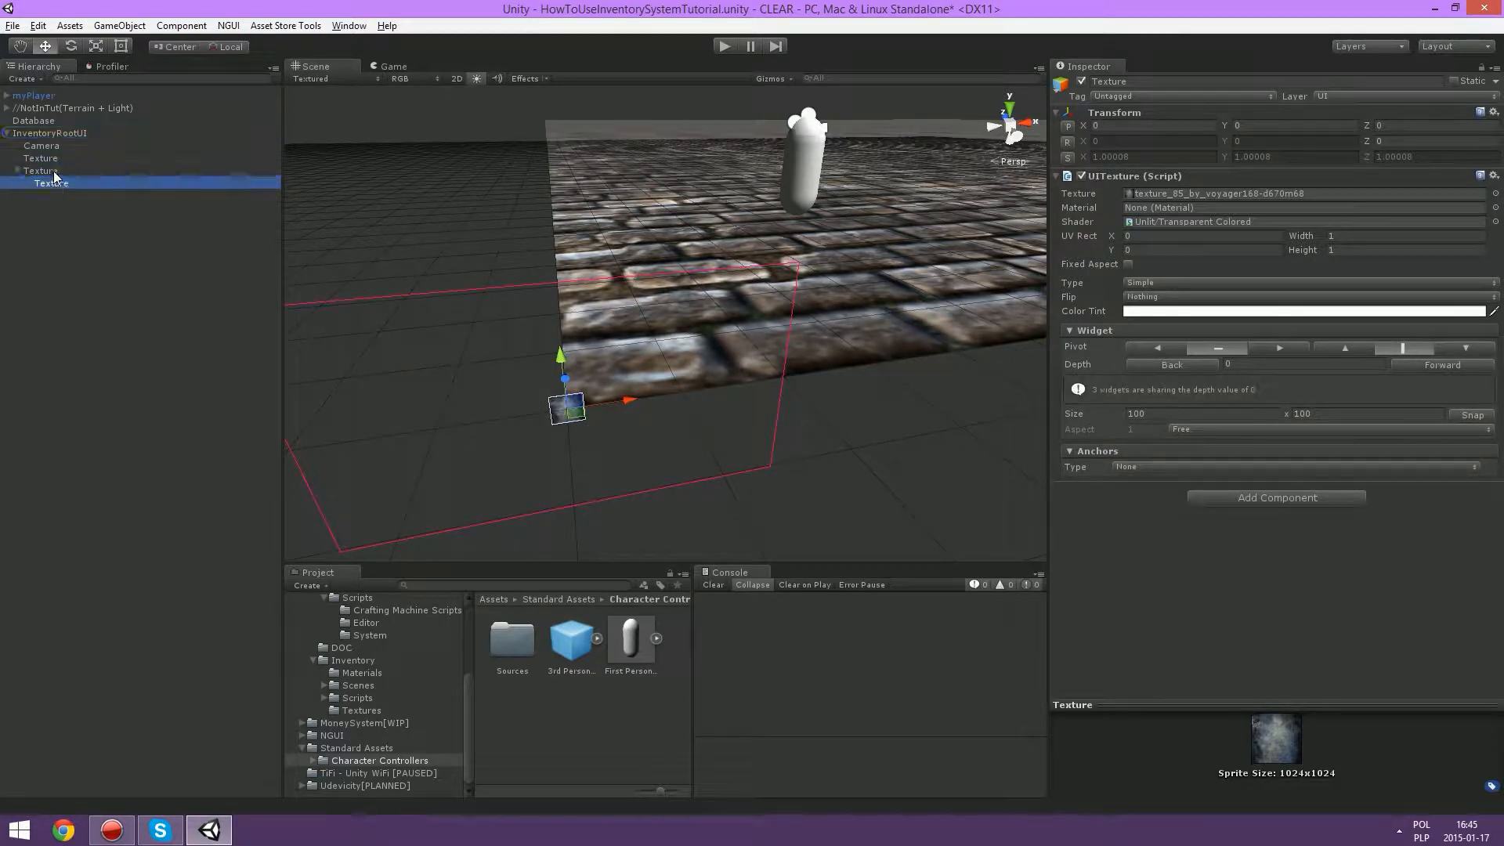
Step: Duplicate the parent Texture together with its nested child and expand the copy in the hierarchy
click(39, 172)
key(ctrl+d)
click(17, 196)
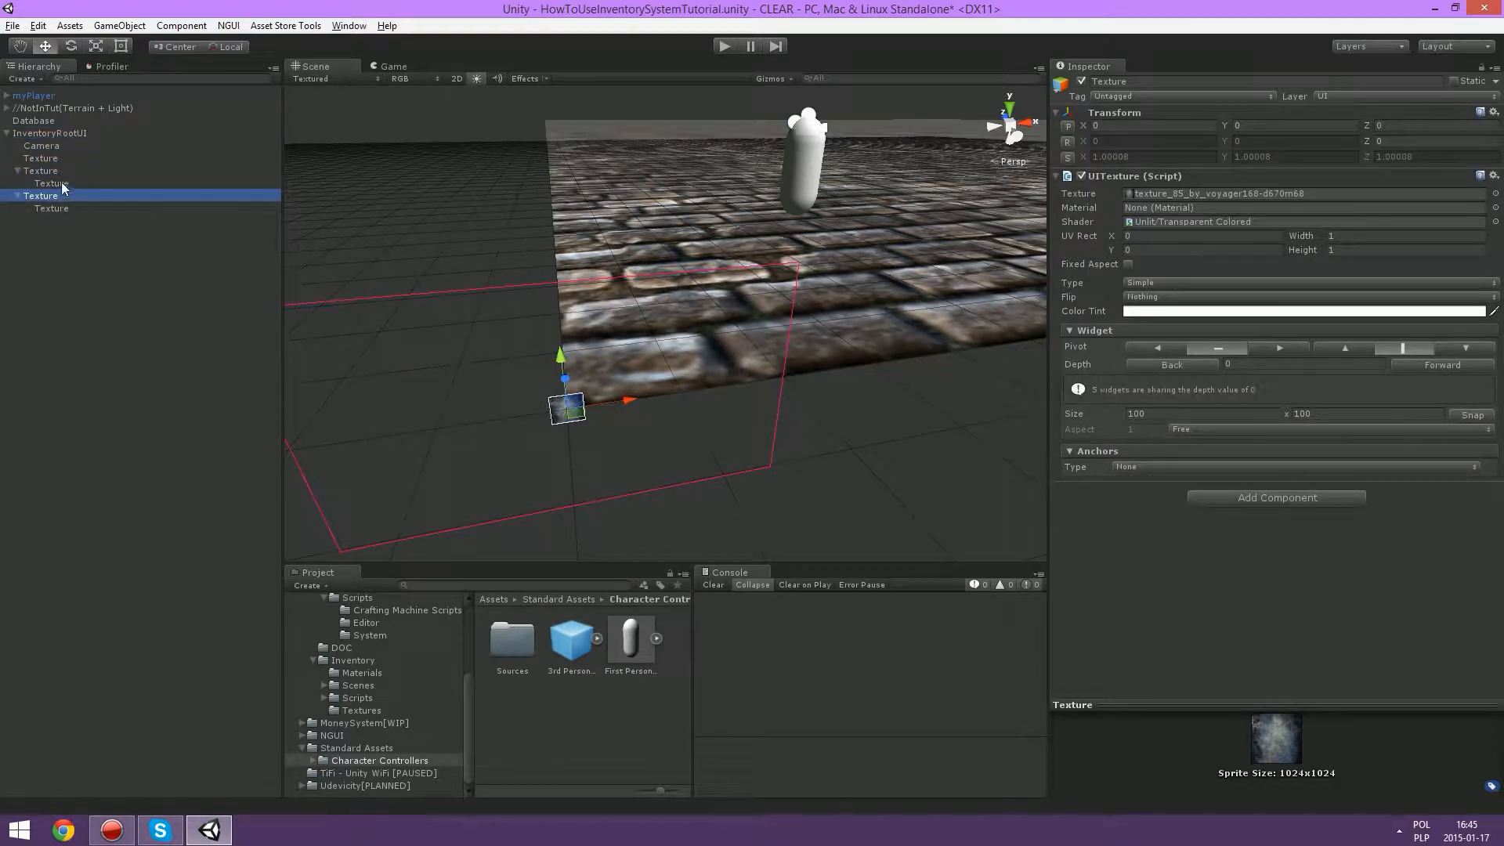
Step: Rename the first, childless Texture under InventoryRootUI to OurInventory
click(53, 158)
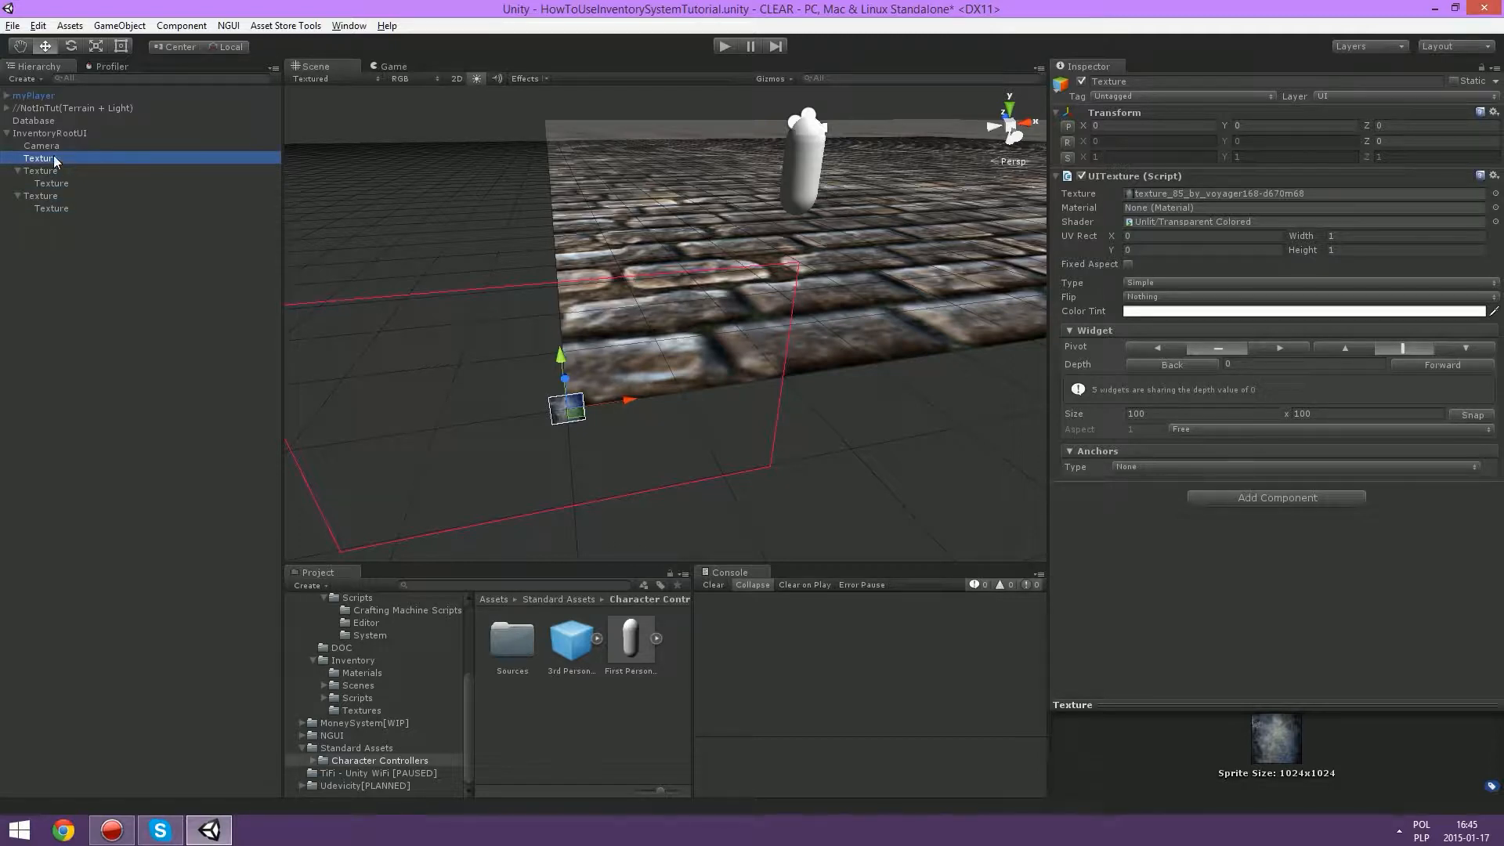
click(53, 157)
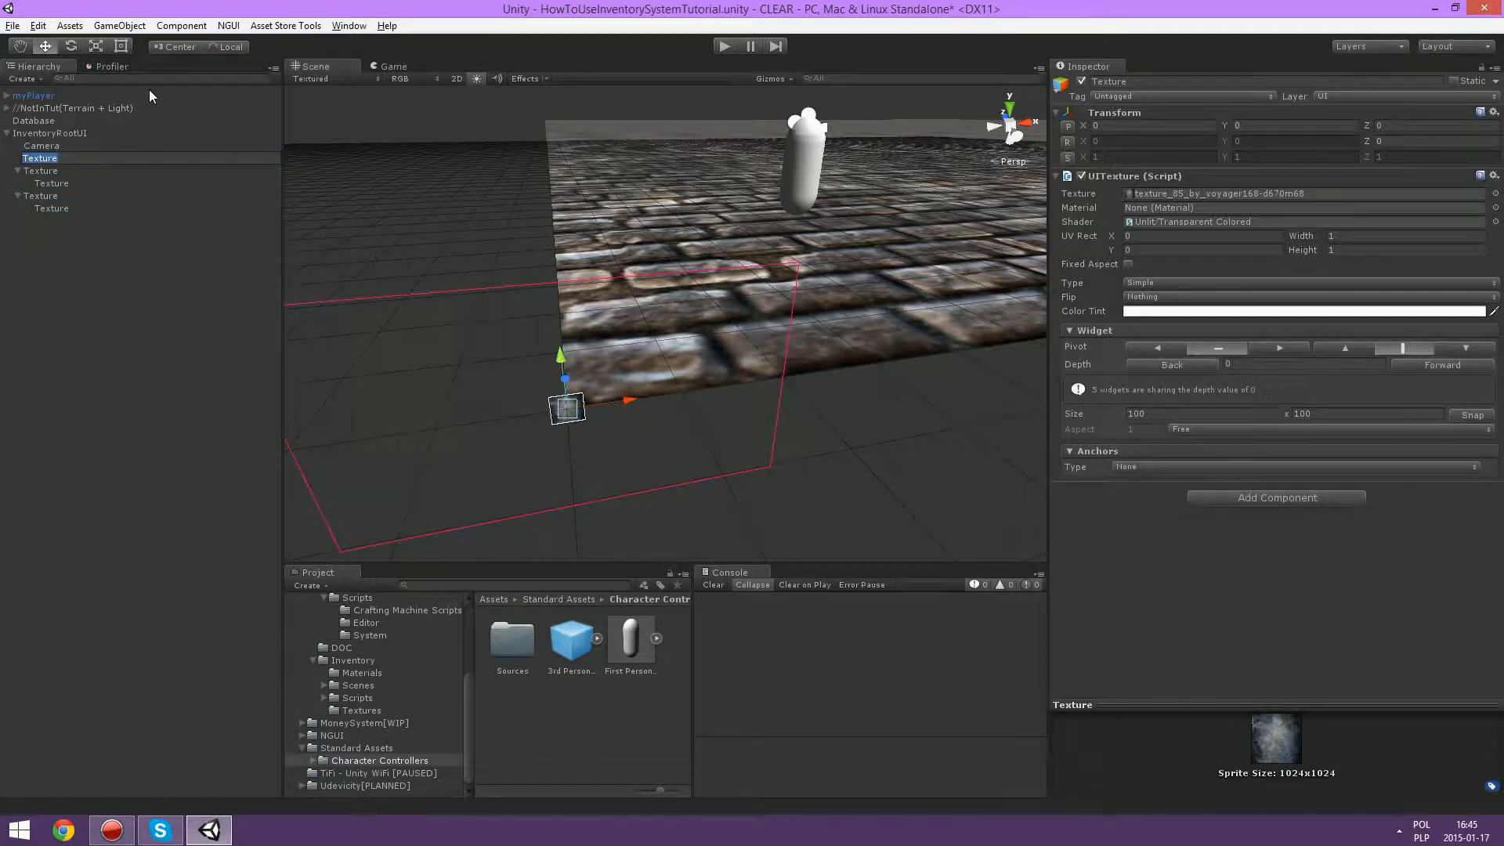
text(OurInventory)
Step: Rename the first parent Texture to SlotDemo and its nested Texture to Icon
click(43, 166)
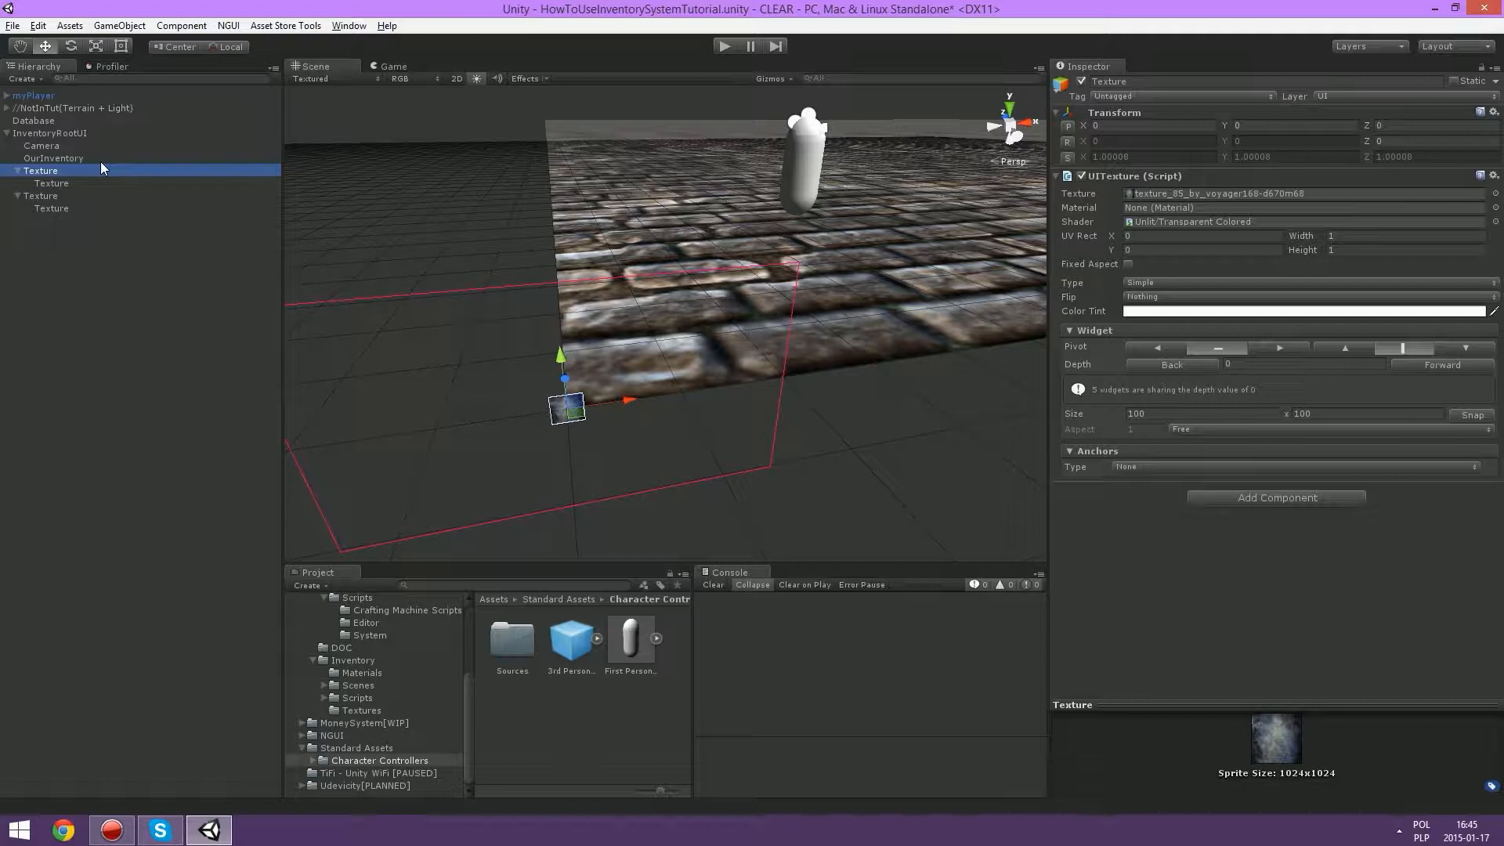
key(F2)
text(Sl)
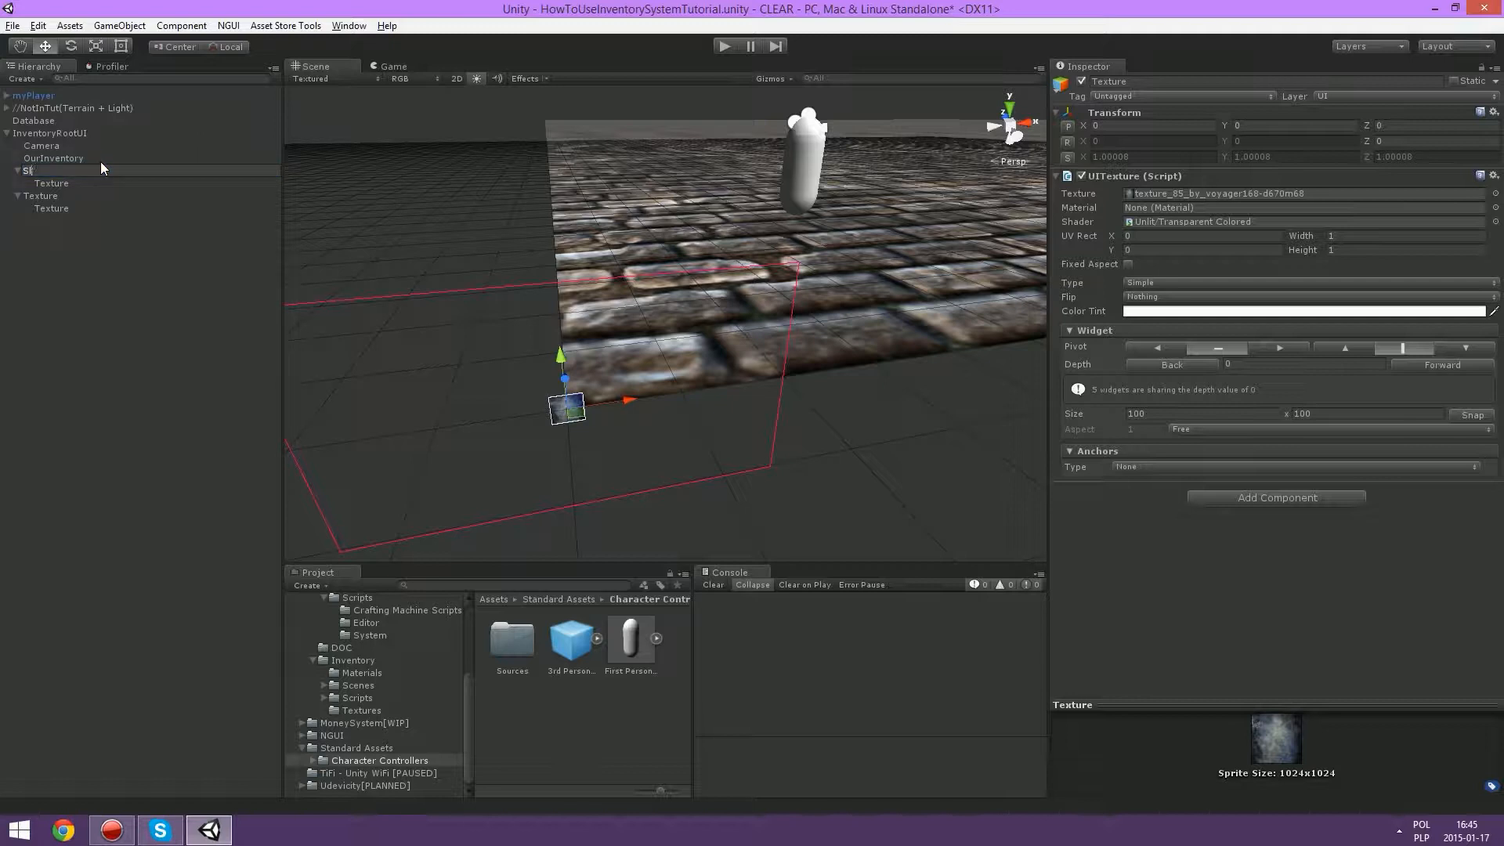
text(totDemo)
click(74, 179)
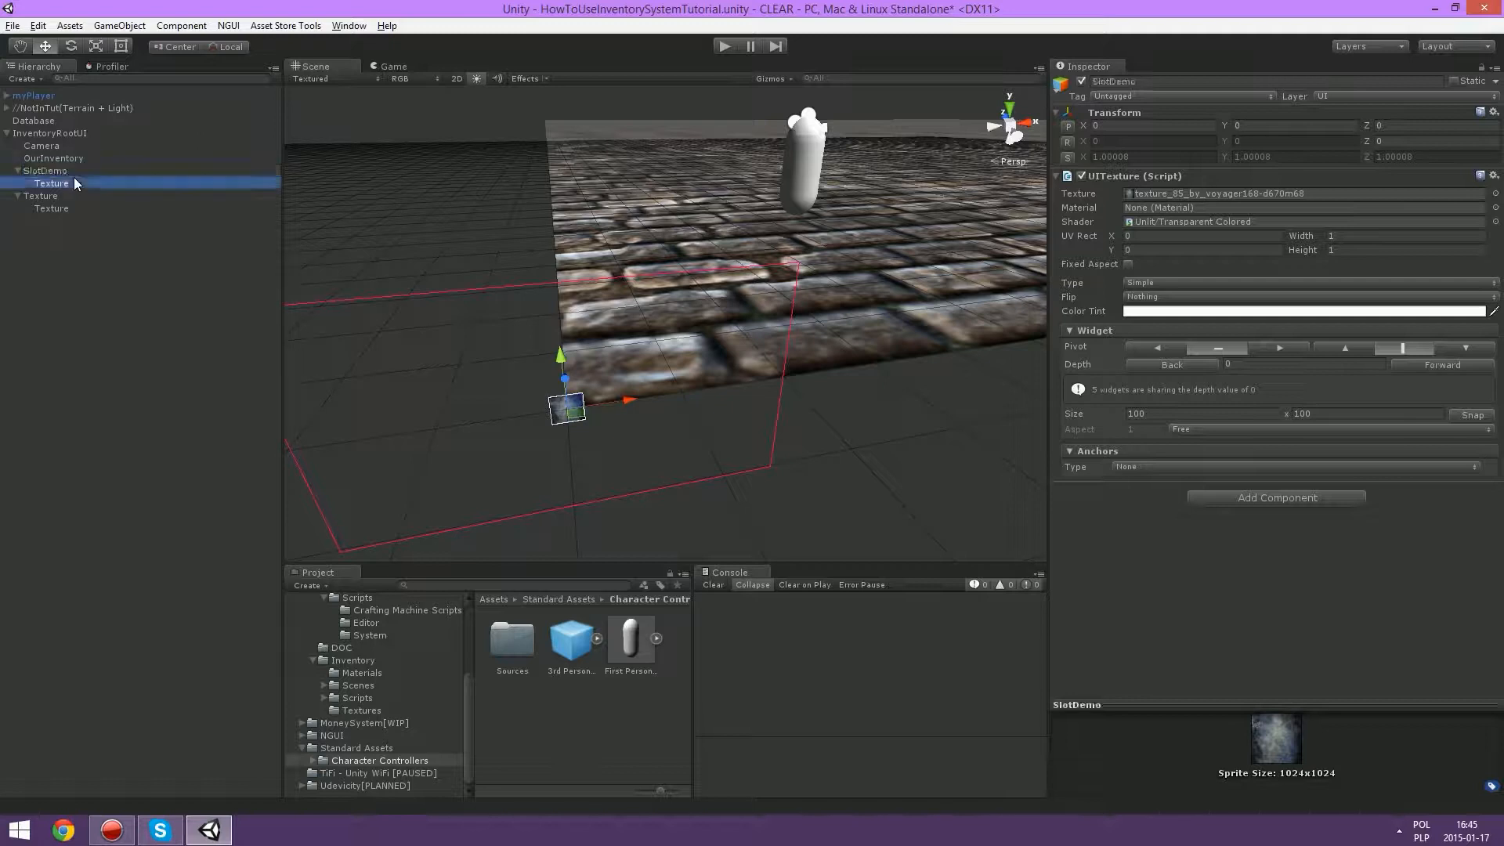
key(F2)
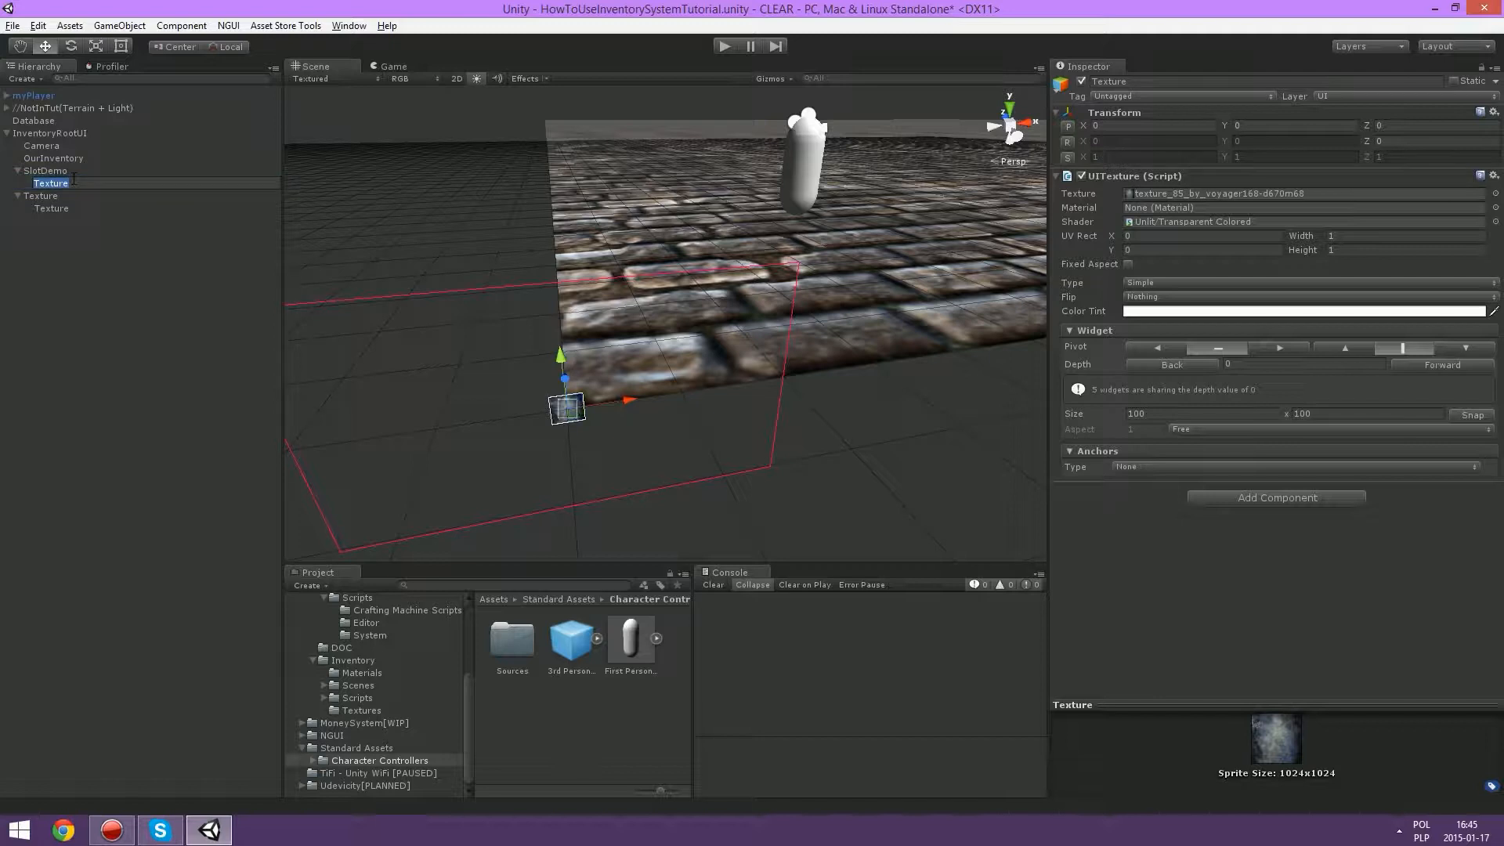
text(Icon)
Step: Rename the remaining parent Texture to MouseSlot and its nested Texture to Icon
click(67, 190)
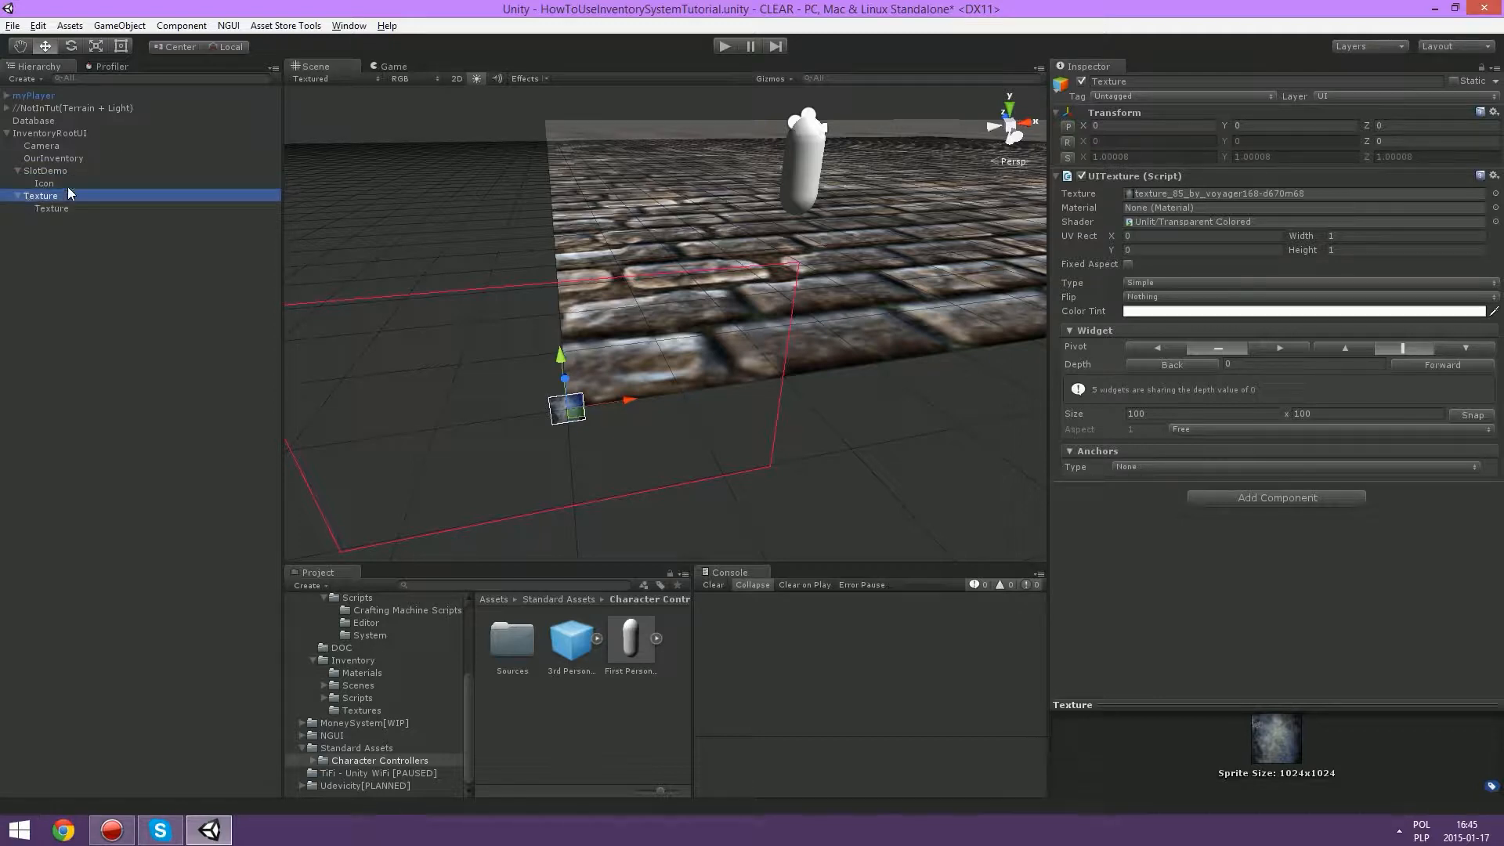
key(F2)
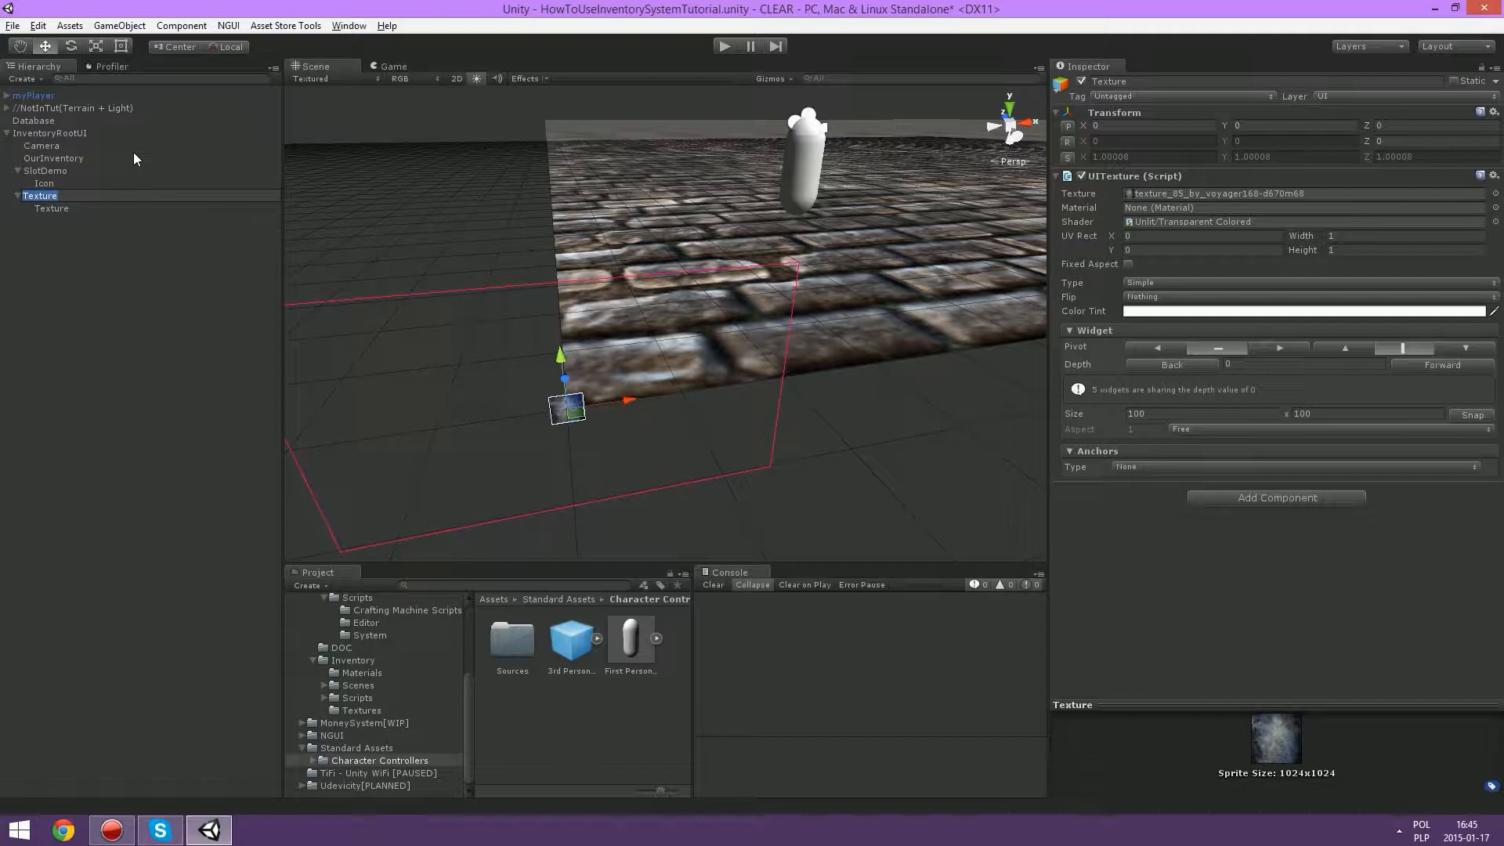
text(MouseSlot)
click(67, 208)
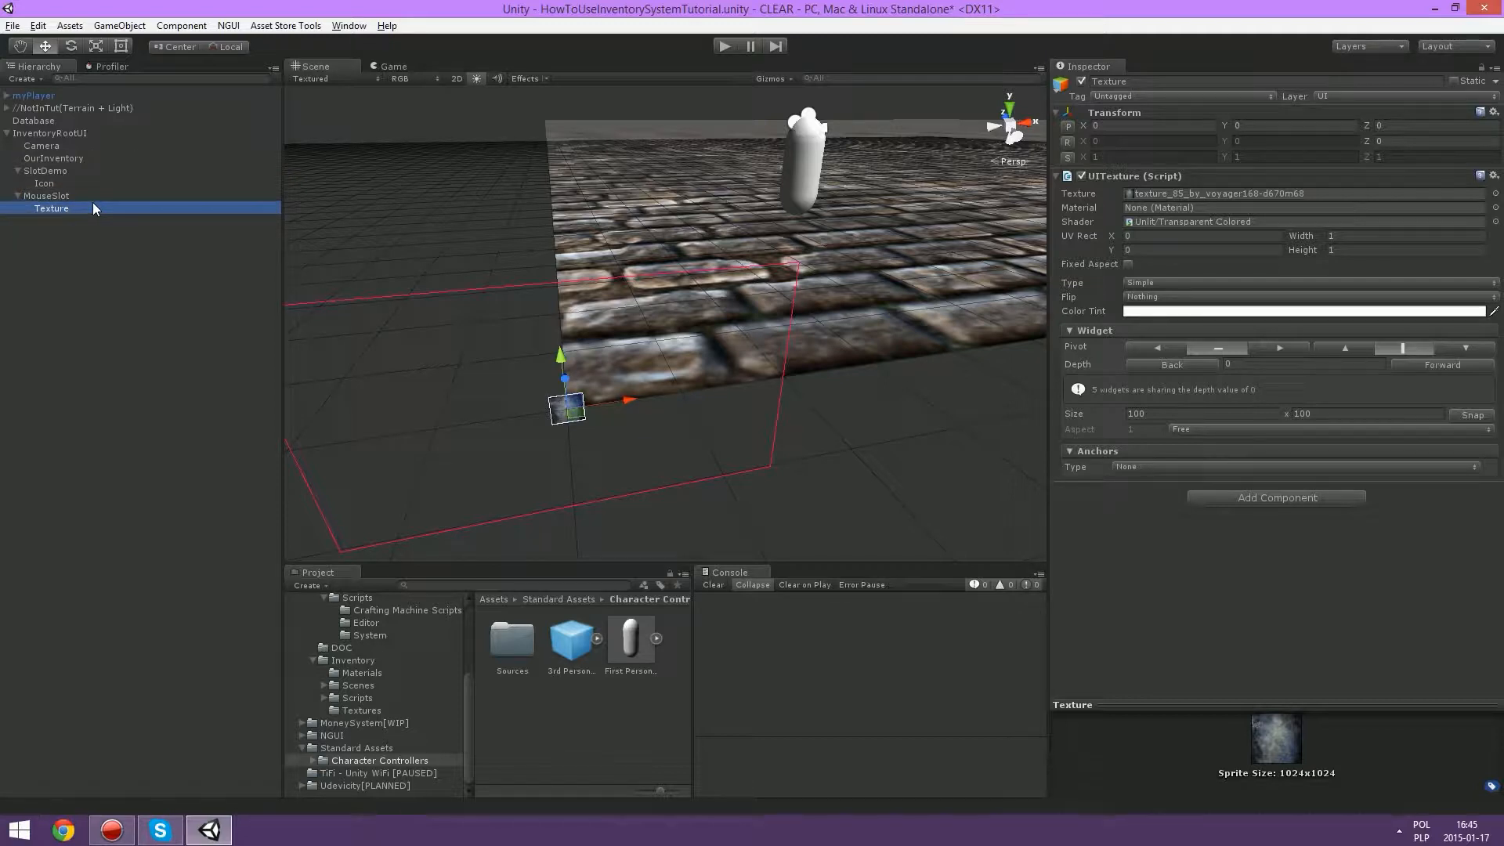
key(F2)
text(Icon)
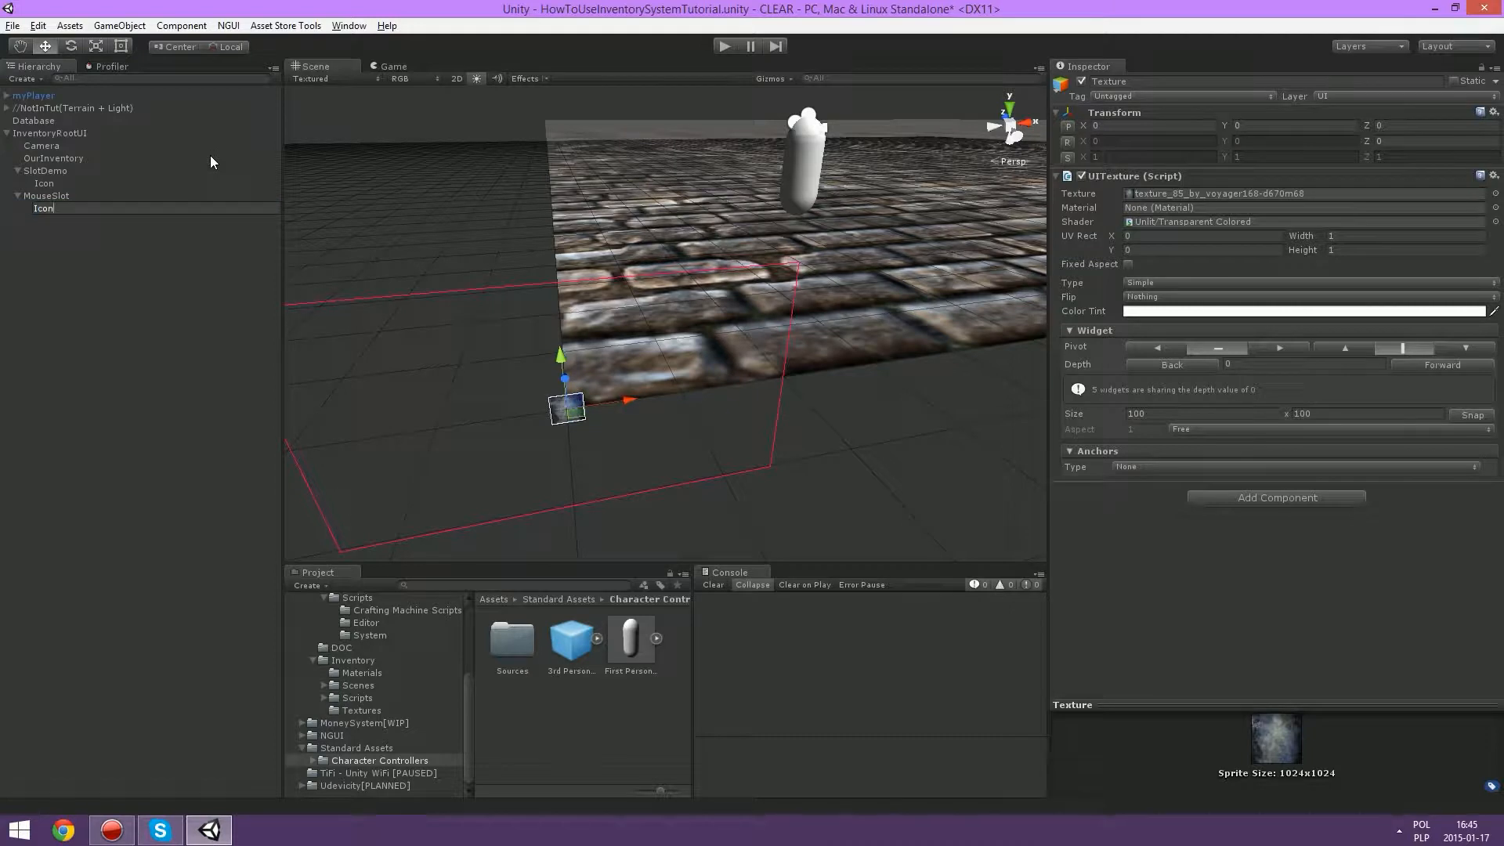
click(189, 245)
Step: Move the SlotDemo texture along the negative X direction, out beyond the edge of the UI frame
click(57, 157)
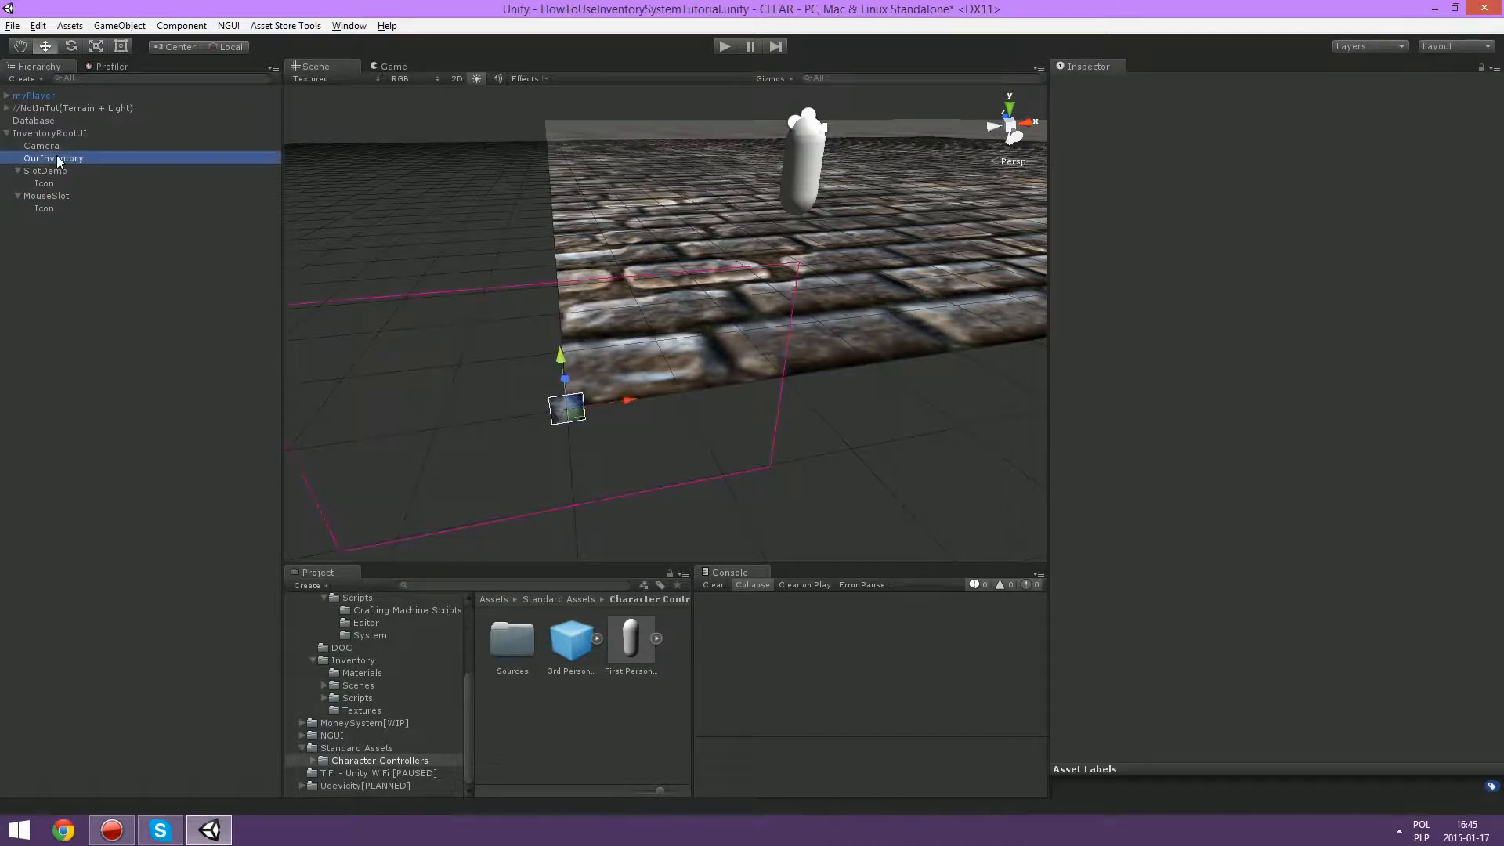
key(Down)
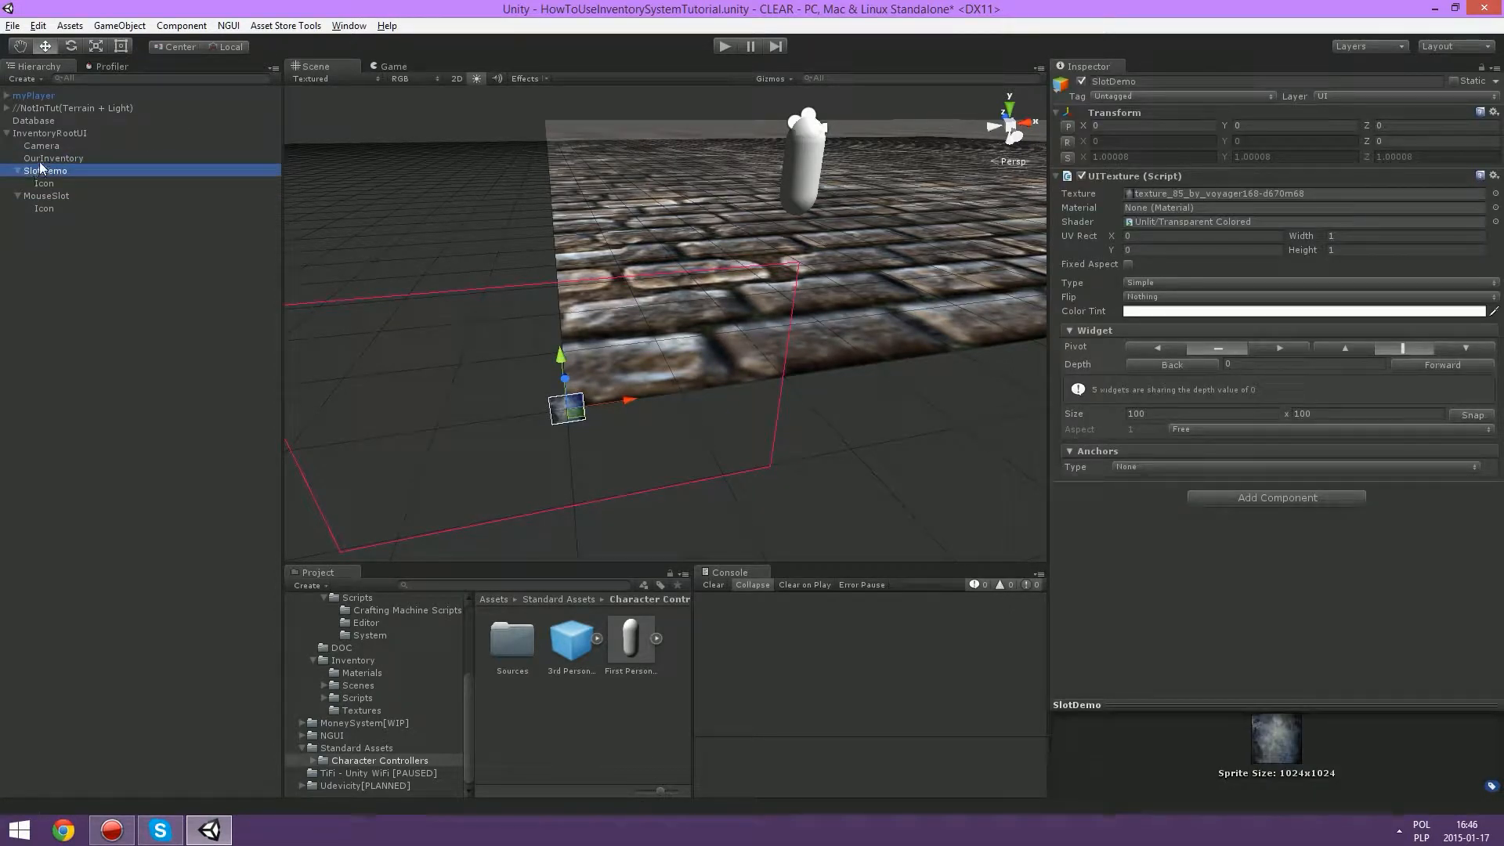
key(Up)
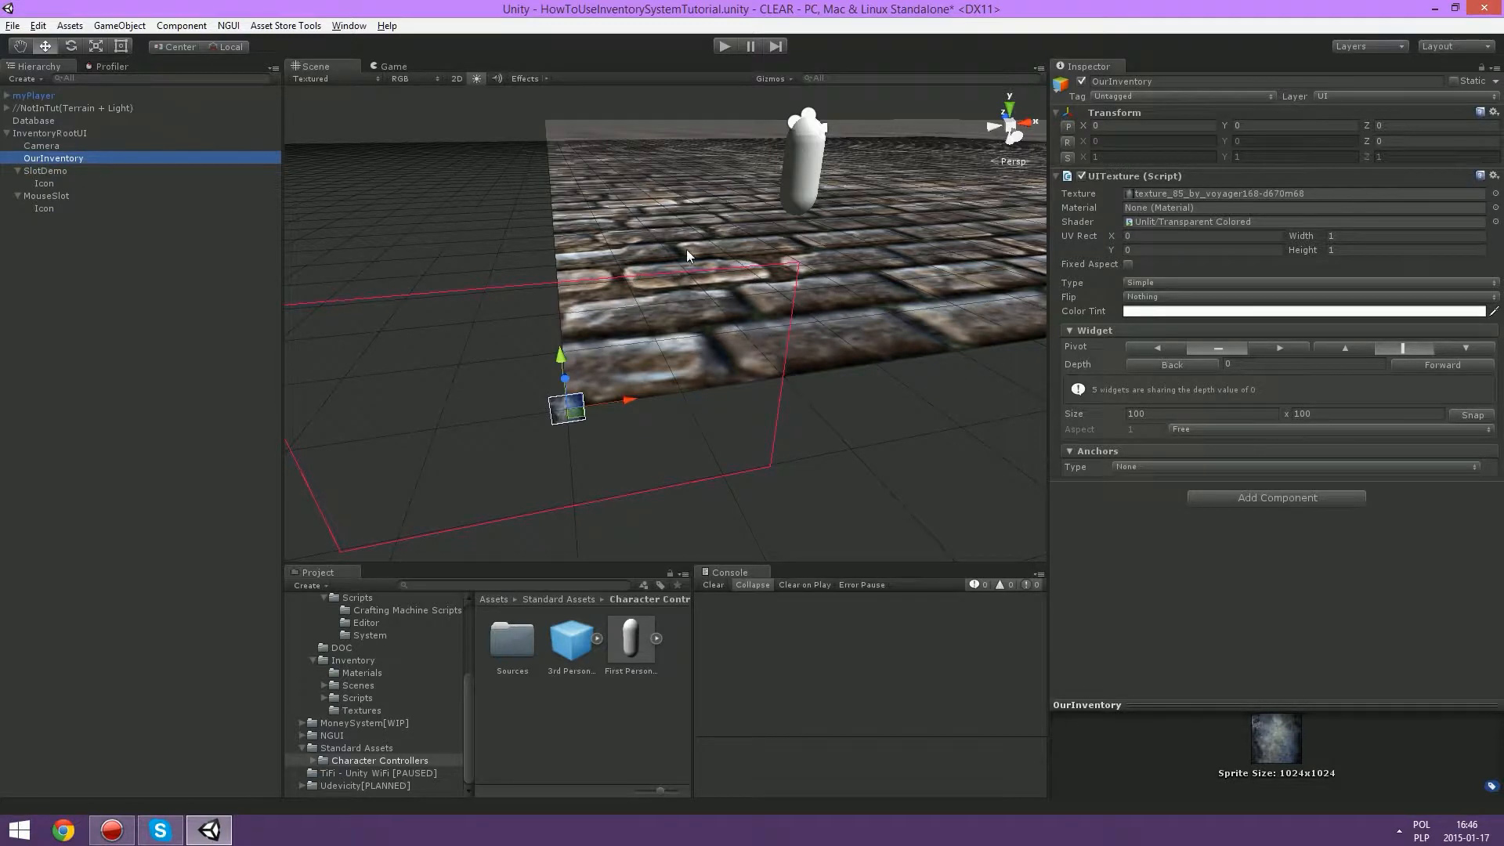
alt+drag(686, 249, 504, 275)
middle_drag(454, 324, 552, 256)
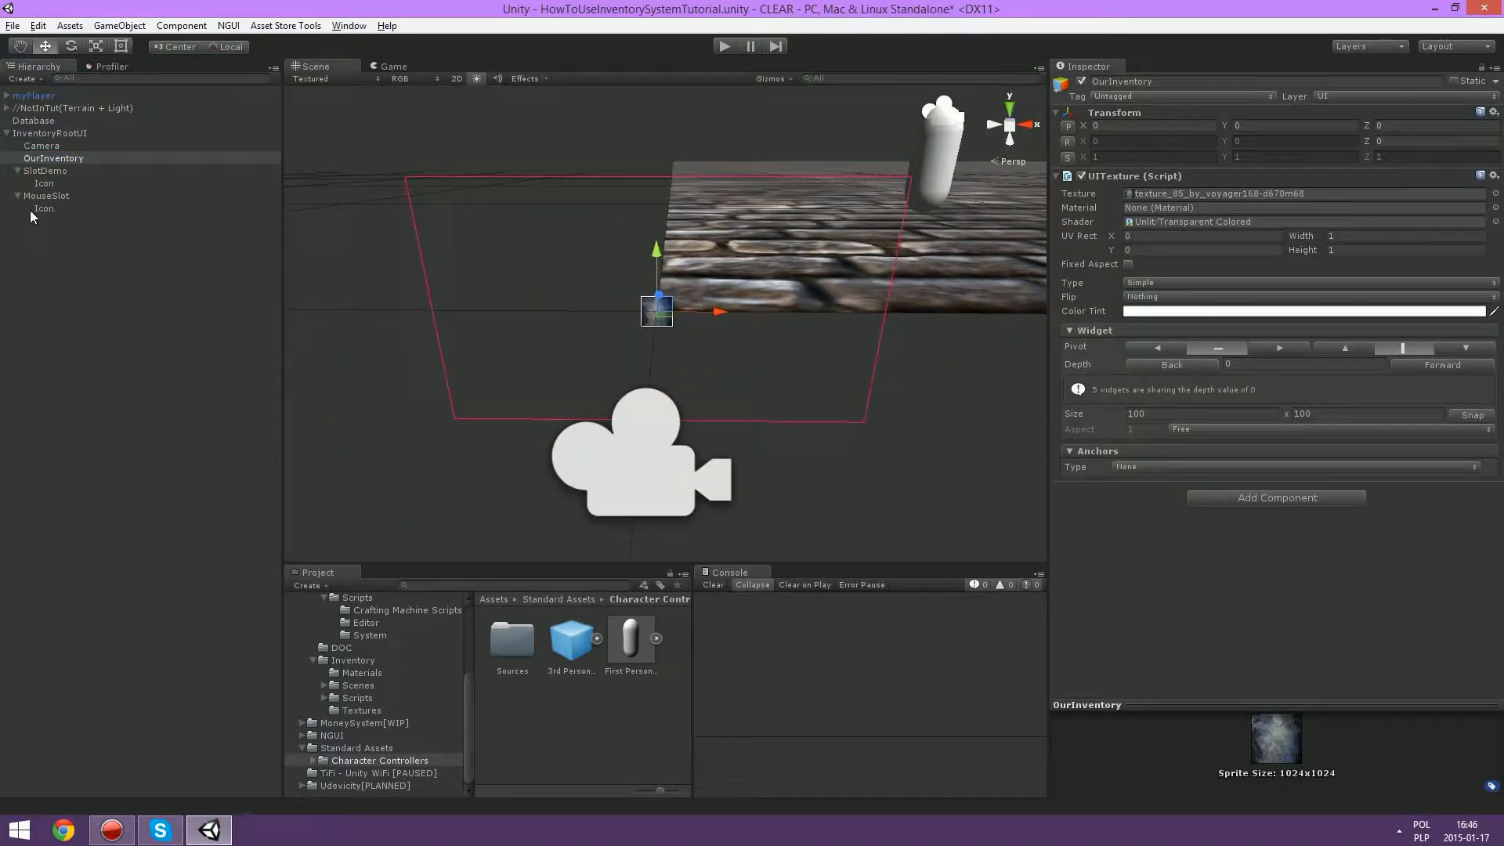
click(47, 170)
middle_drag(623, 319, 807, 285)
drag(799, 280, 345, 260)
Step: Move the unrotated MouseSlot texture outside the UI frame to an X position of about -1580
click(25, 196)
drag(754, 293, 427, 253)
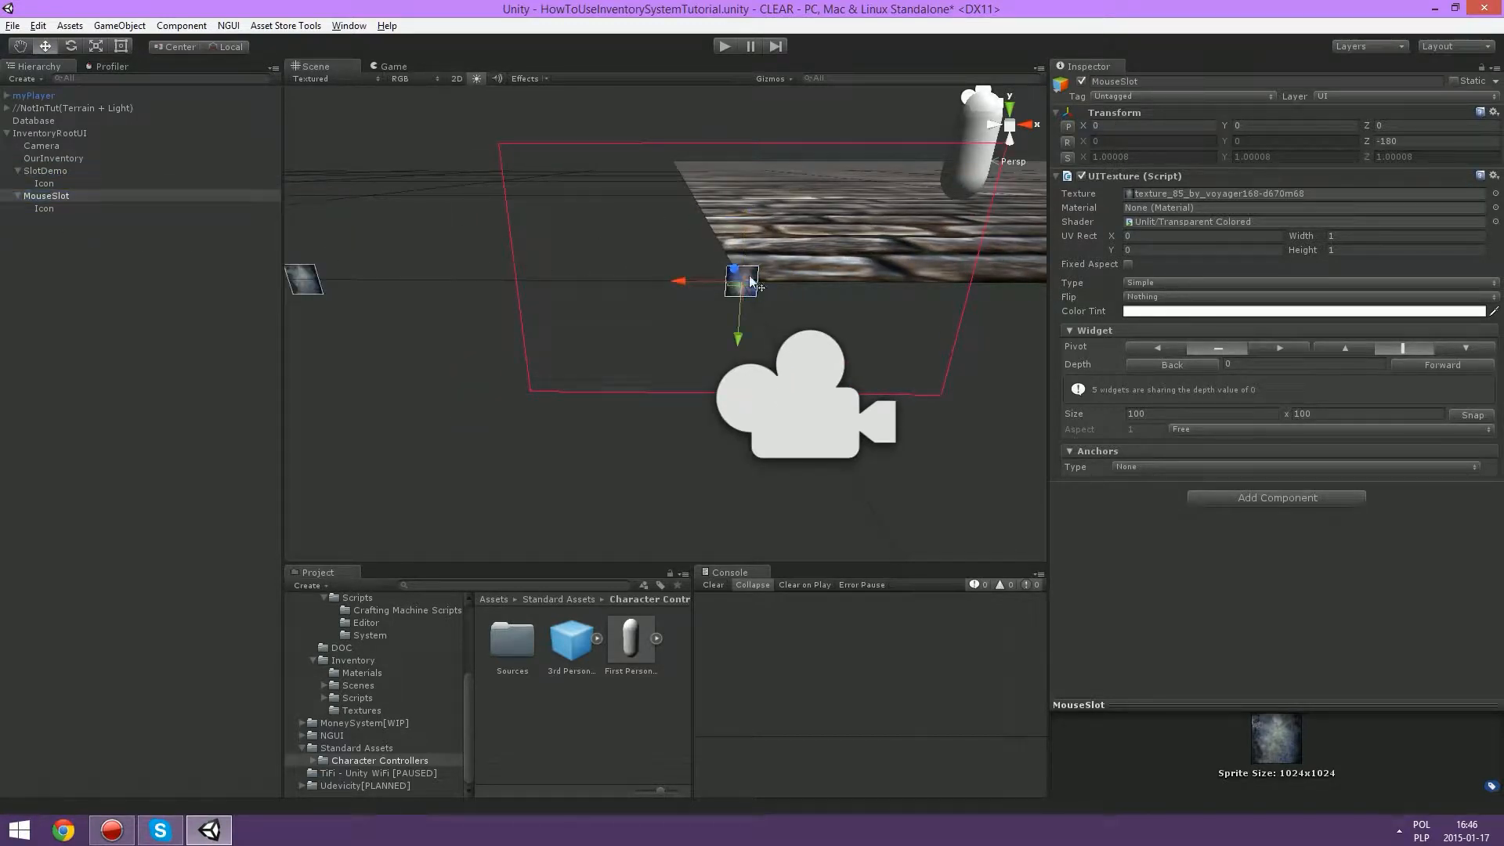
key(ctrl+z)
drag(753, 269, 292, 266)
middle_drag(374, 223, 336, 236)
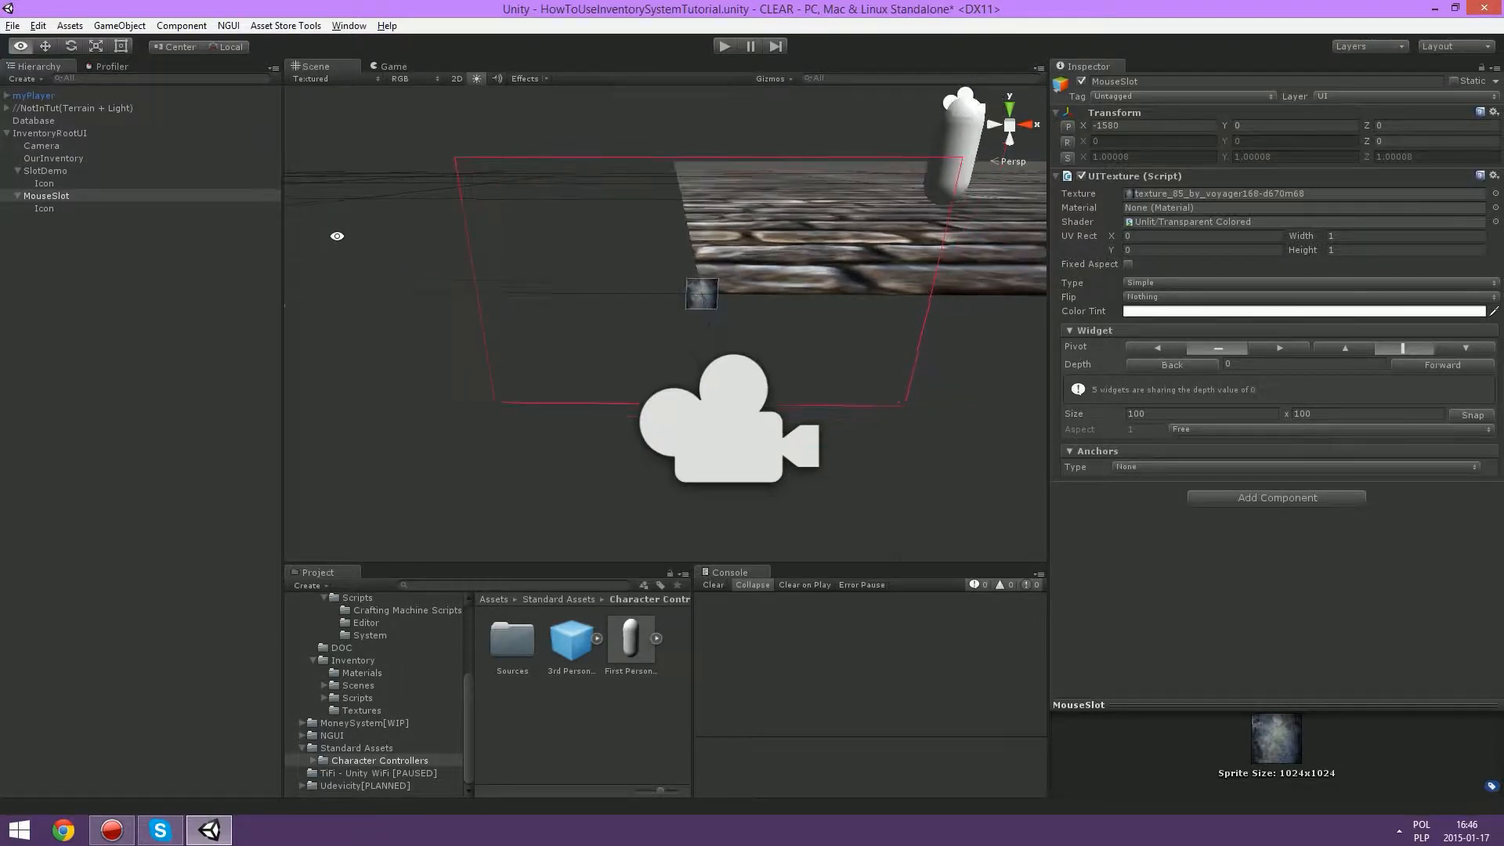
Step: Move the OurInventory texture along negative X, outside the UI frame, to an X position of about -1064
click(92, 173)
click(53, 158)
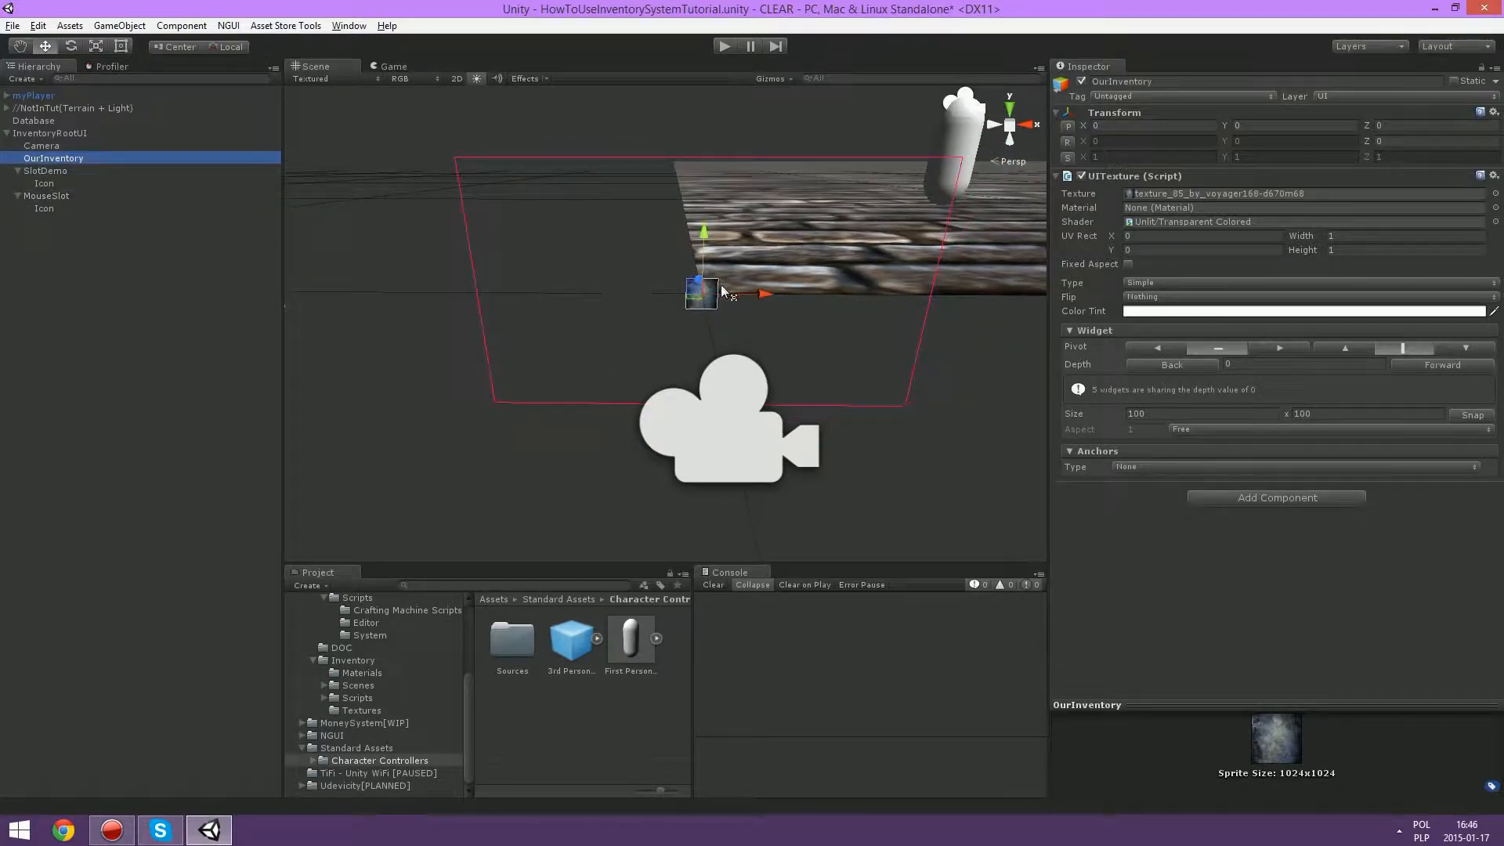
key(ctrl+z)
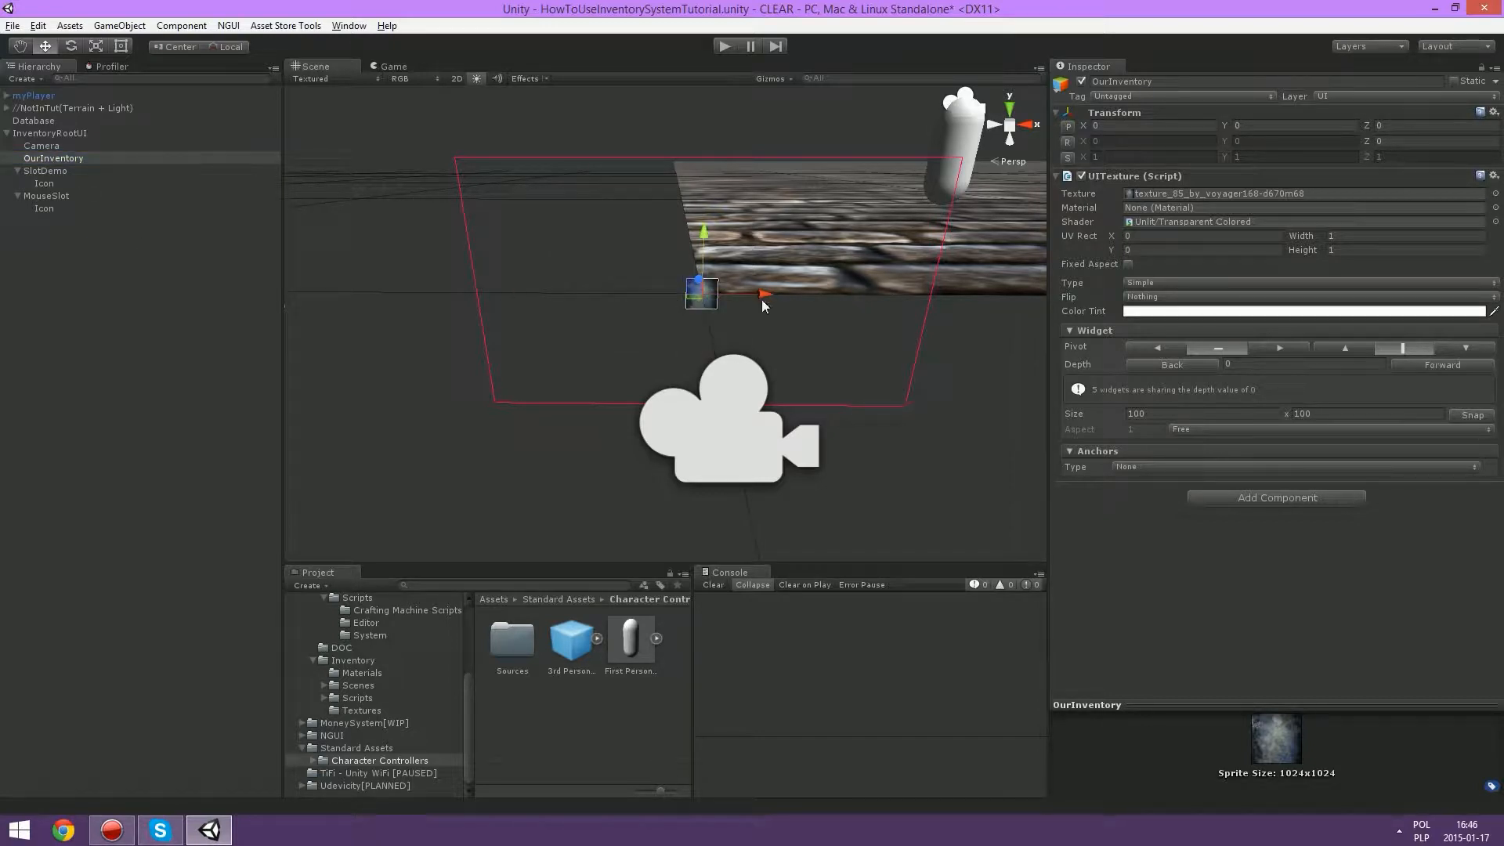
drag(753, 294, 425, 284)
alt+drag(534, 293, 637, 276)
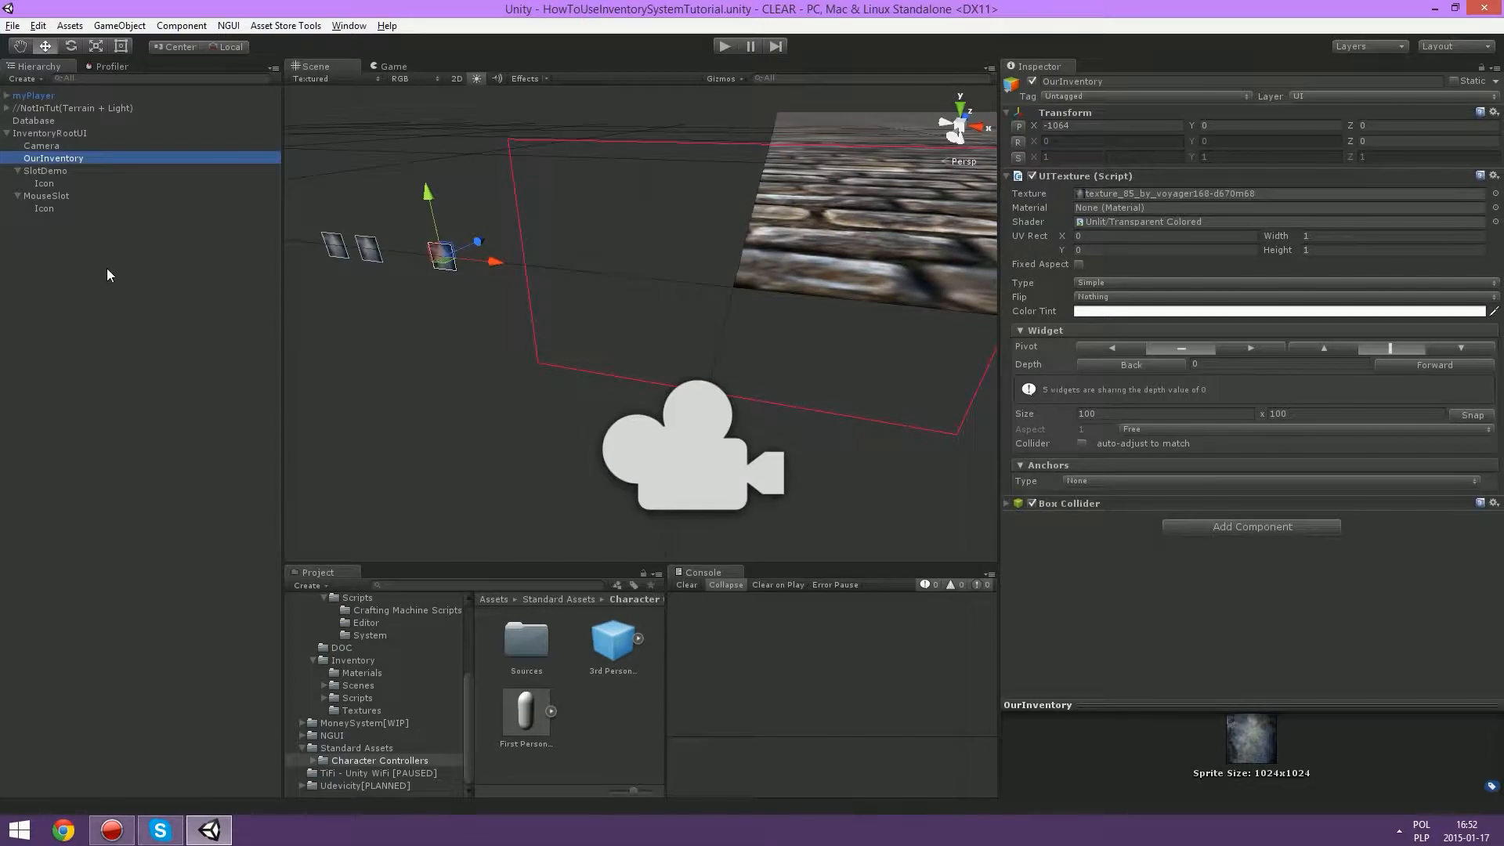
Step: Add the Drawer script component to OurInventory and bring its inventory and slot options into view
click(1250, 527)
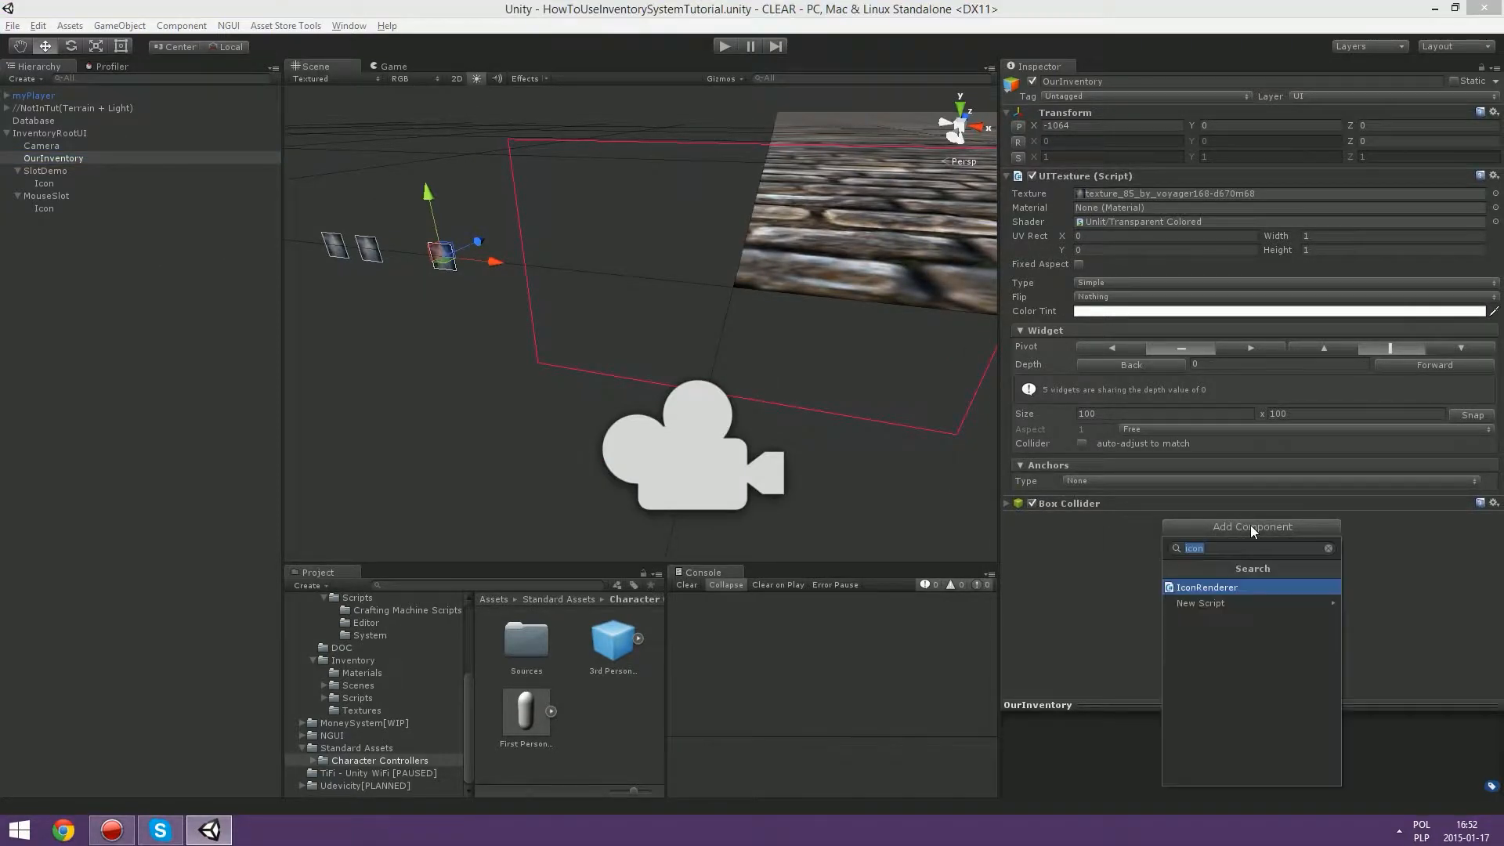
text(drawe)
click(1229, 586)
scroll(1111, 533, down, 10)
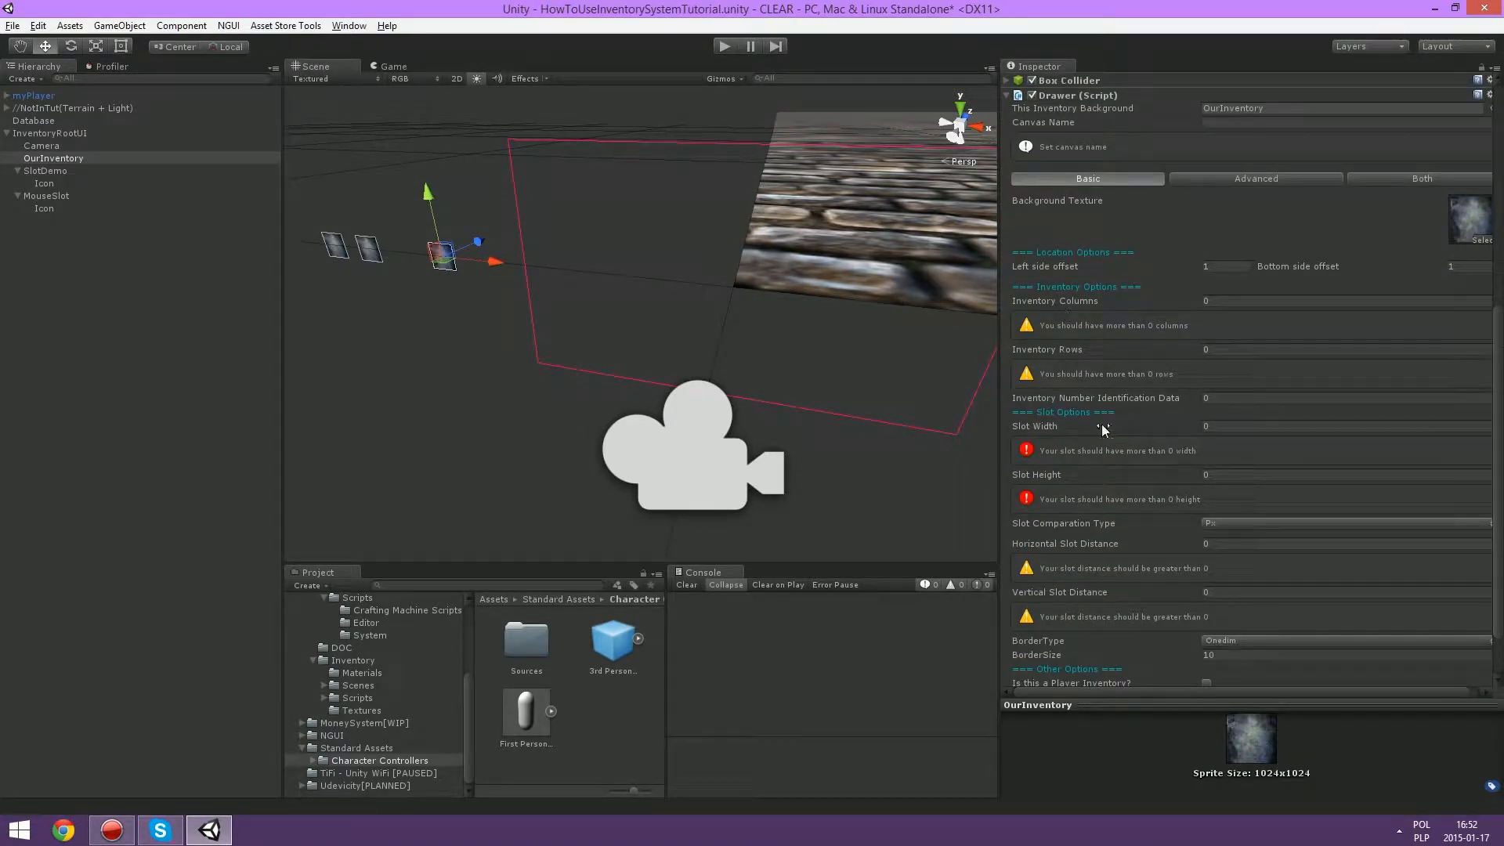
Step: Add the Slot Component script to the SlotDemo texture
click(44, 171)
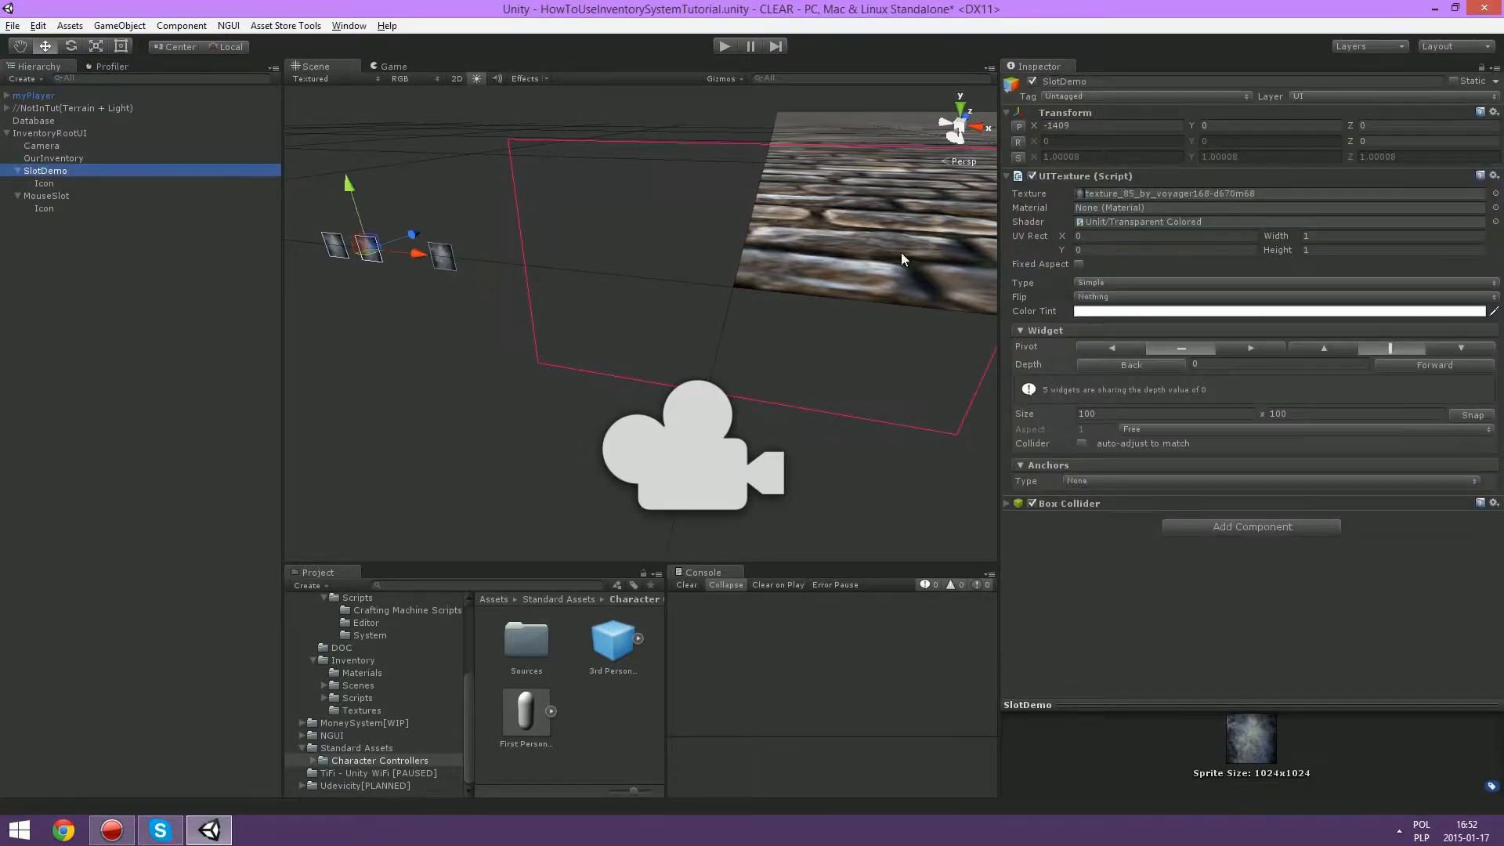
click(1235, 525)
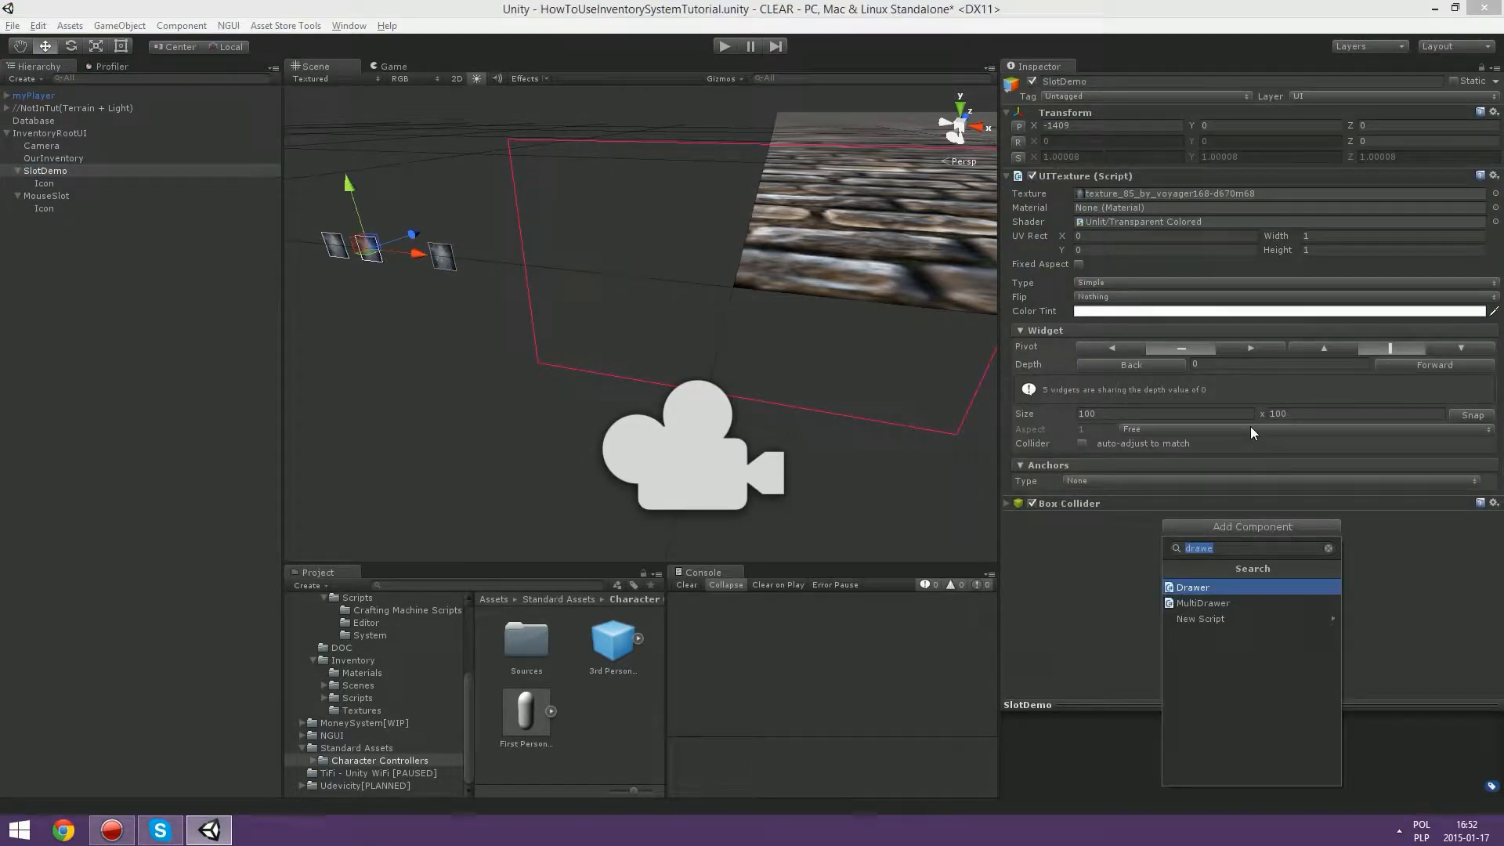
text(slot)
key(Down)
key(Return)
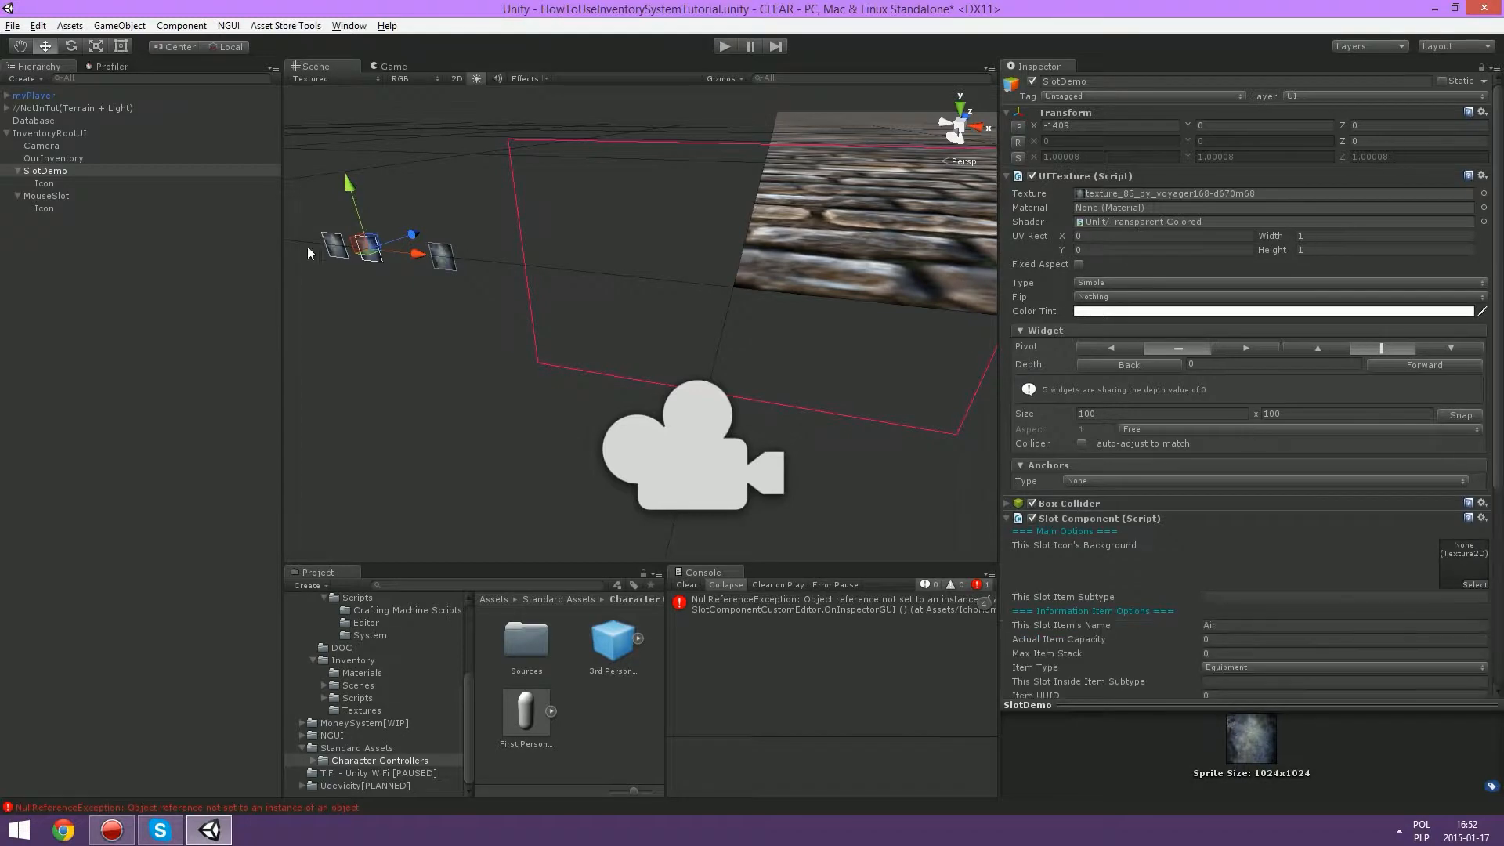
Step: Add a slot script component to the MouseSlot texture by searching the components for "slot"
click(47, 196)
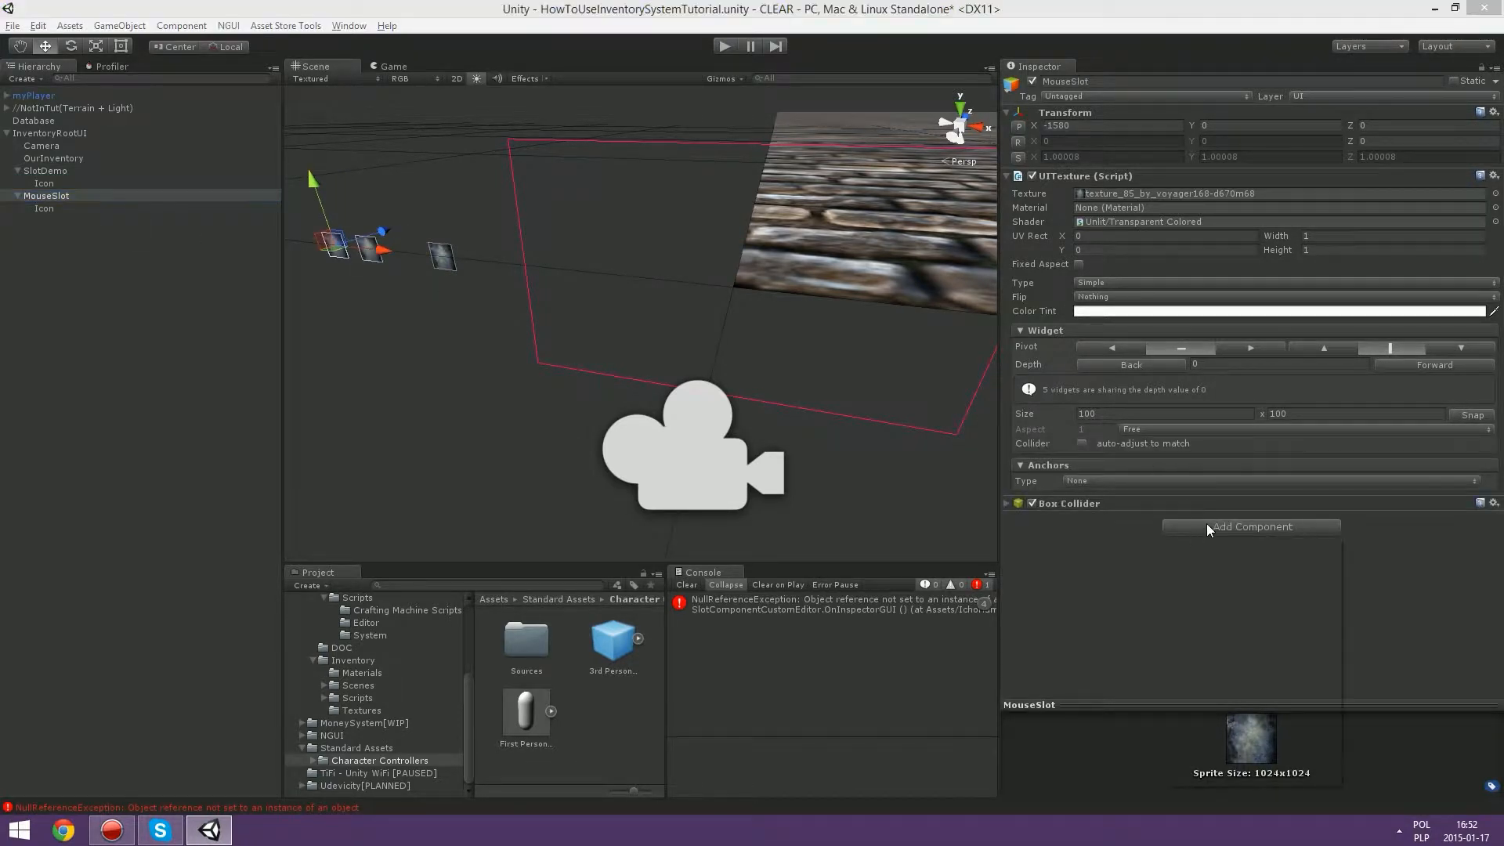
text(slot)
key(Return)
Step: Add the IconRenderer script component to the Icon nested under SlotDemo
click(49, 163)
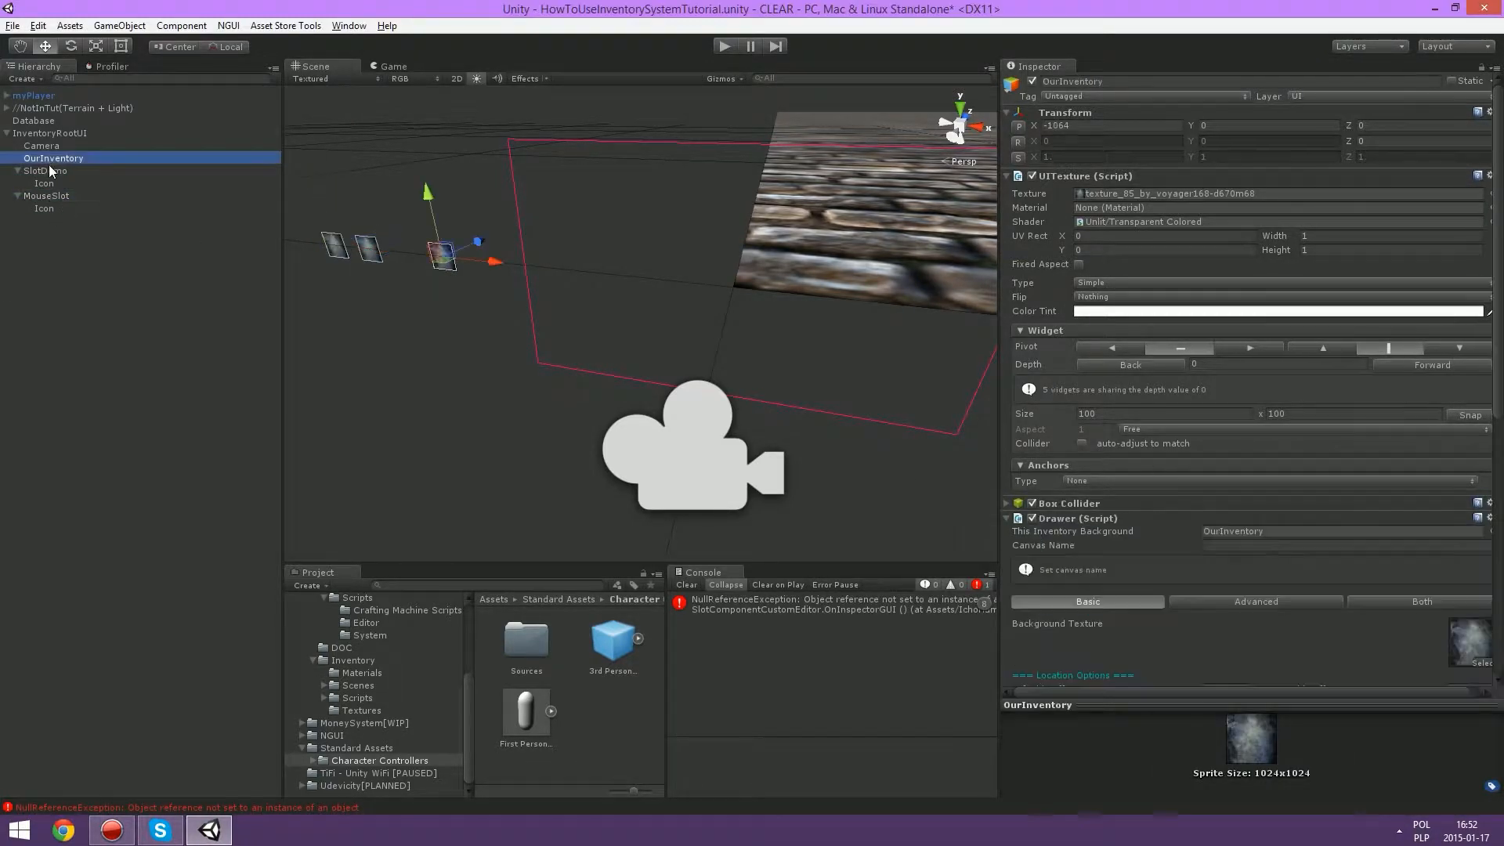
click(44, 183)
click(1174, 496)
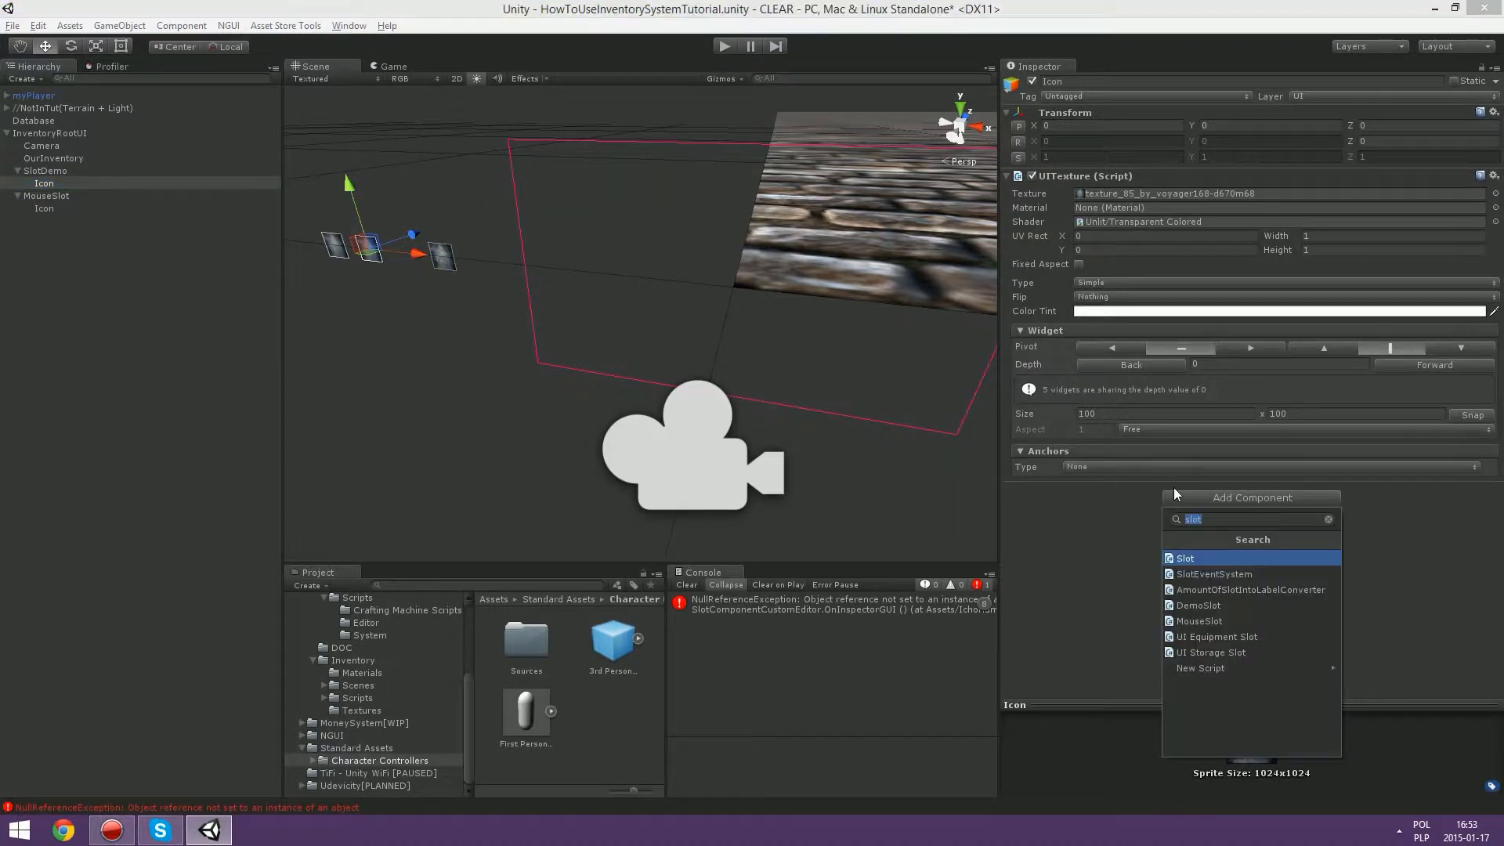
text(icon)
key(Return)
Step: Add the IconRenderer script component to the Icon nested under MouseSlot
click(58, 197)
click(76, 209)
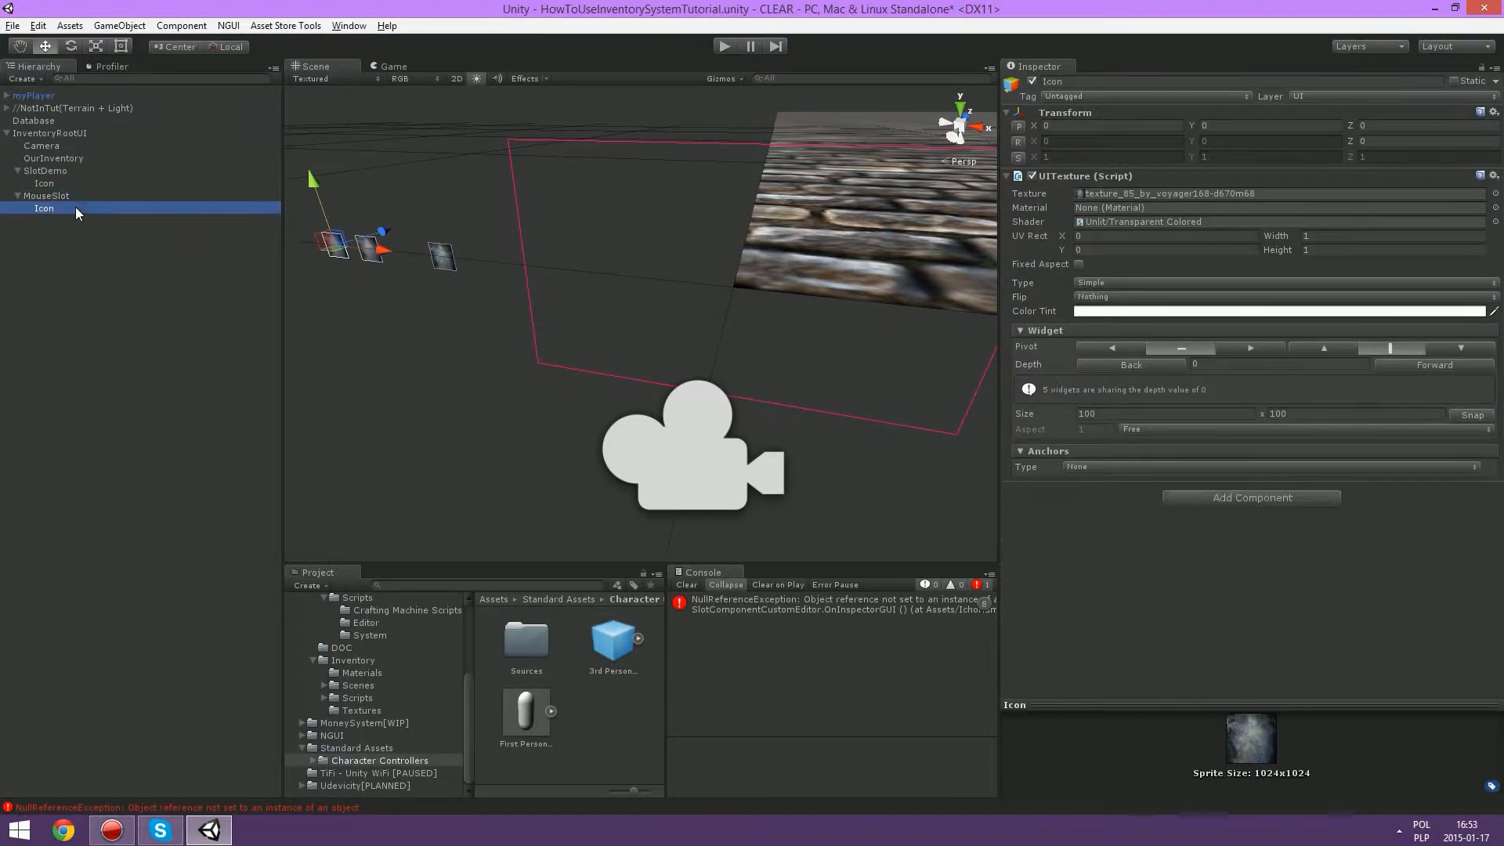
click(1180, 498)
text(ico)
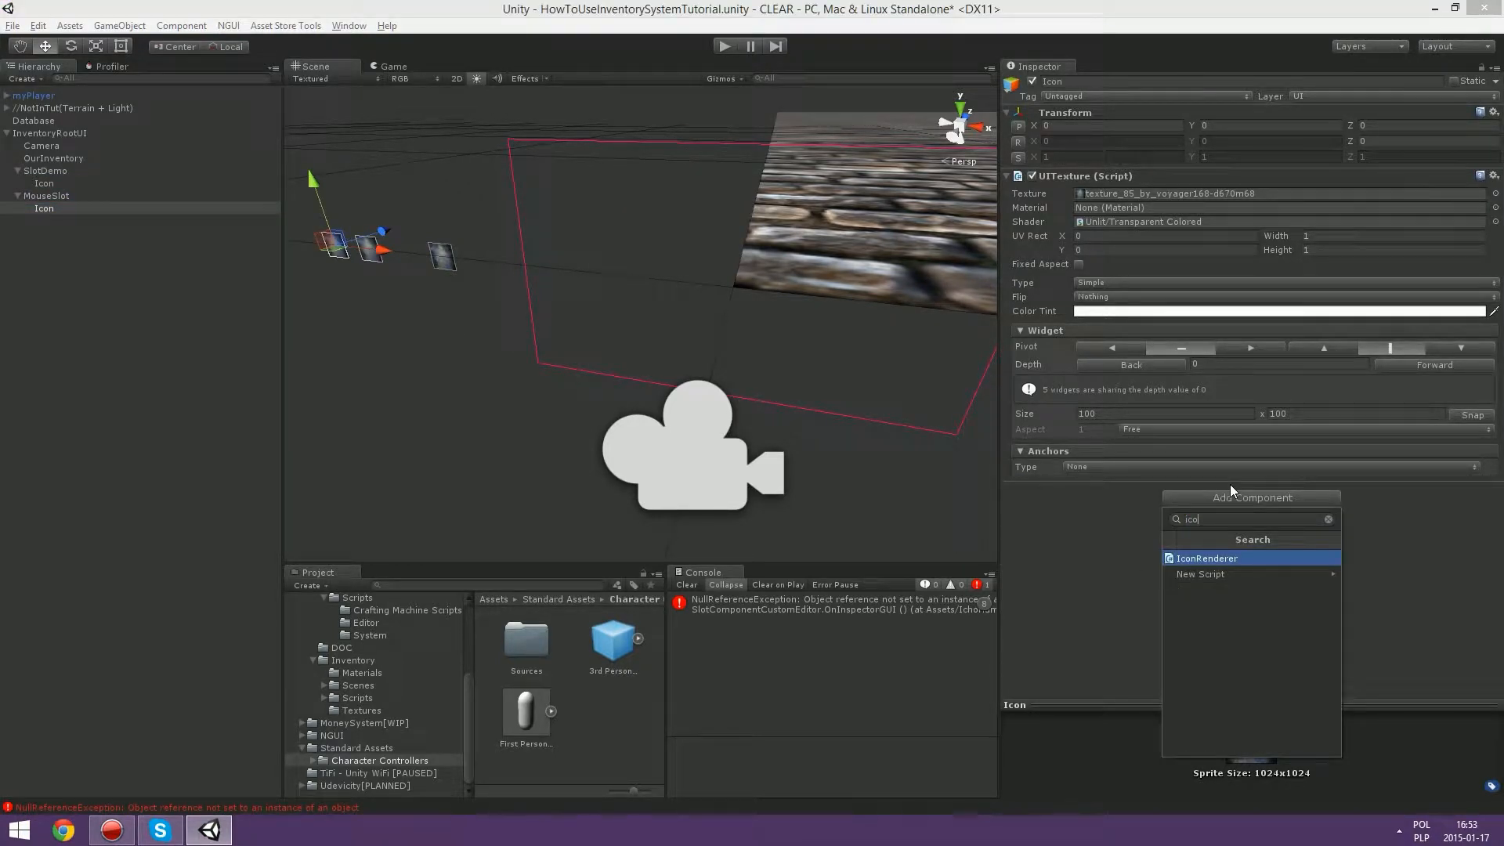
key(Return)
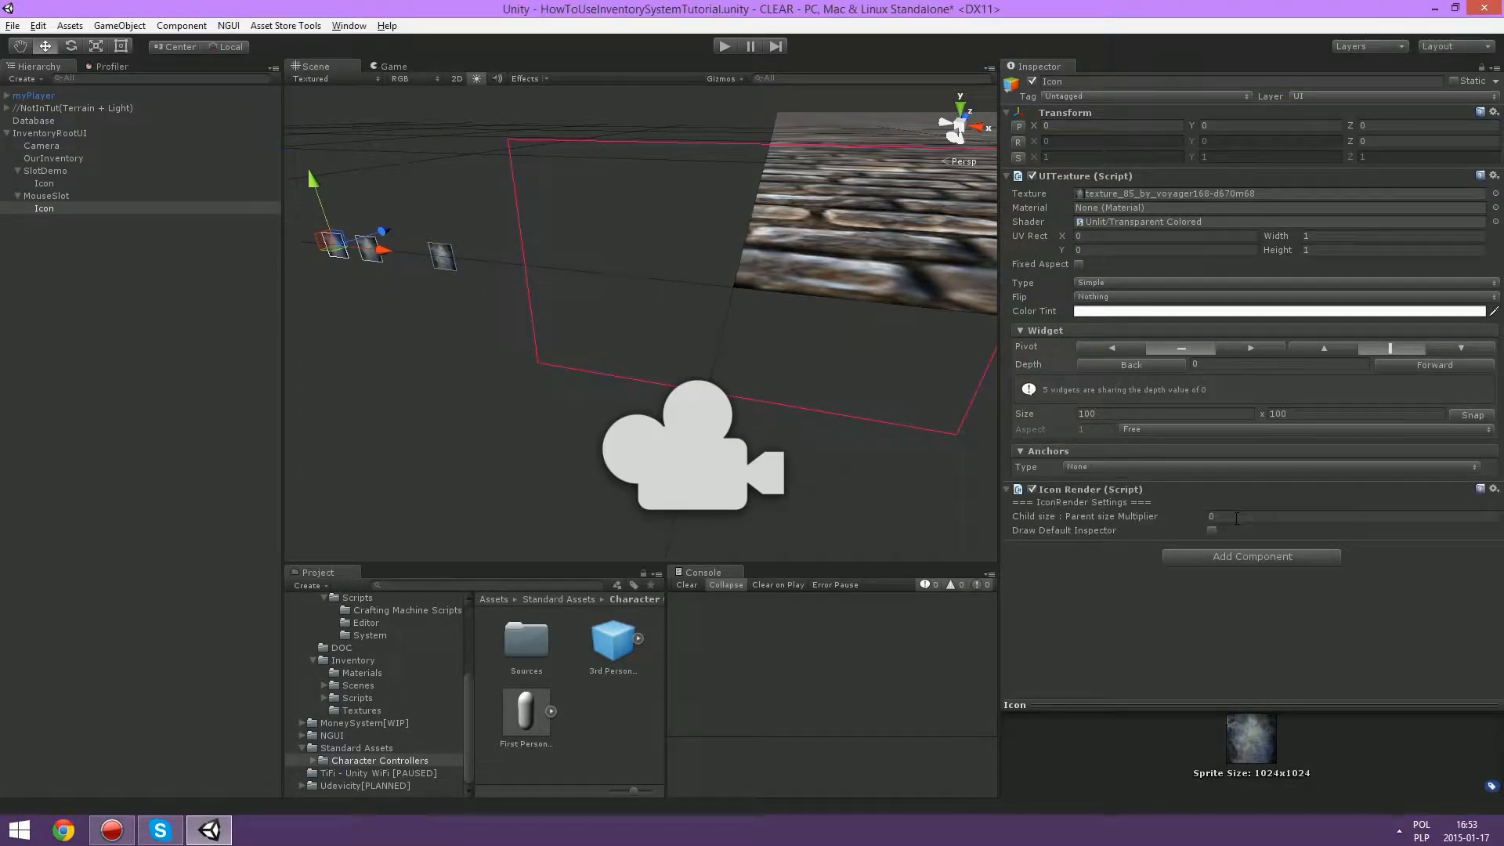
Step: Set the child-to-parent size multiplier of SlotDemo's Icon to 0.9 in its Icon Render script
click(64, 185)
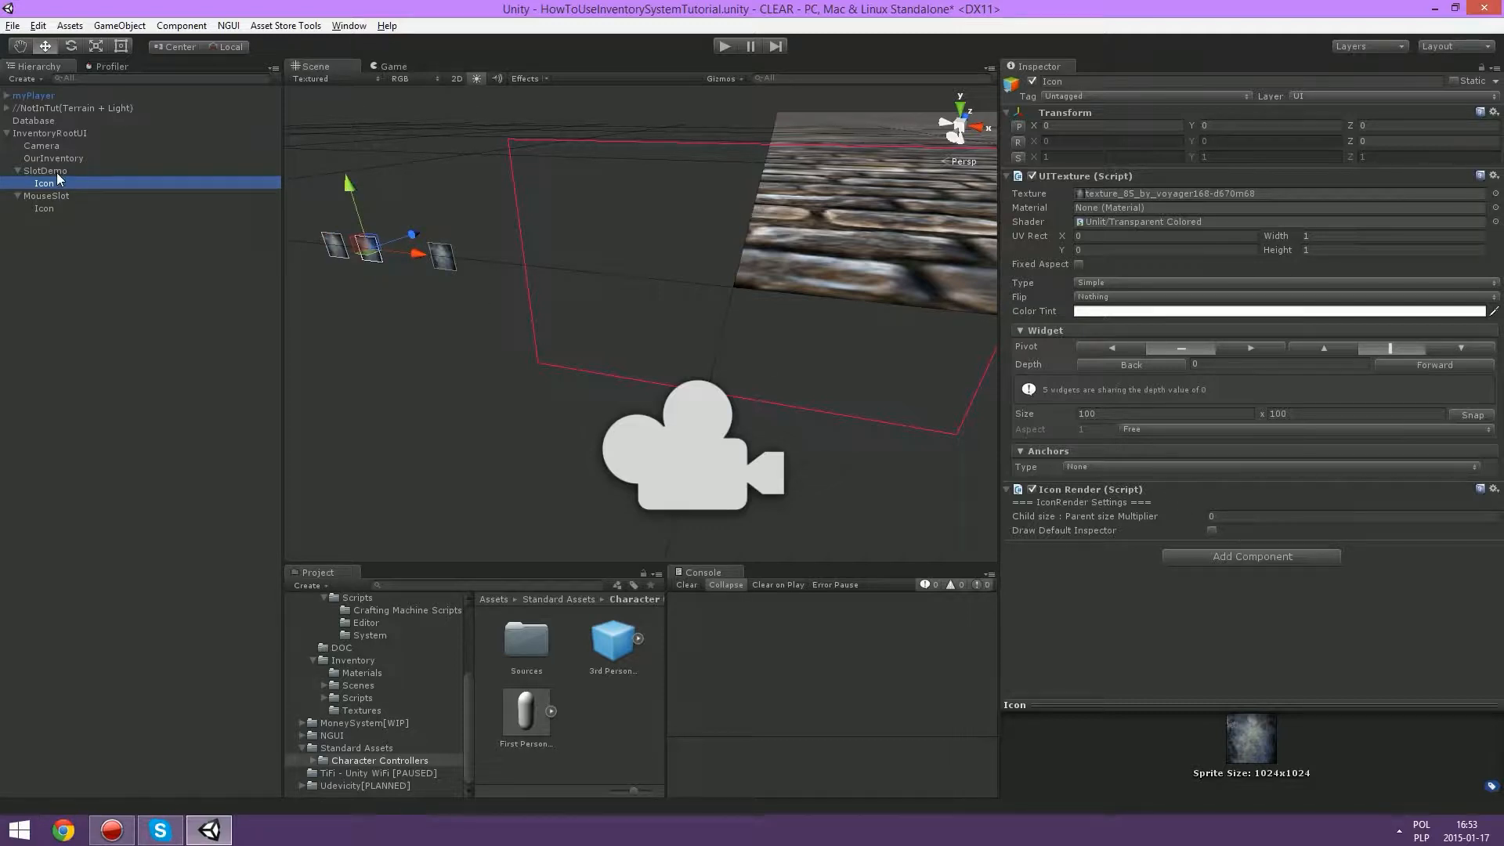
click(1222, 517)
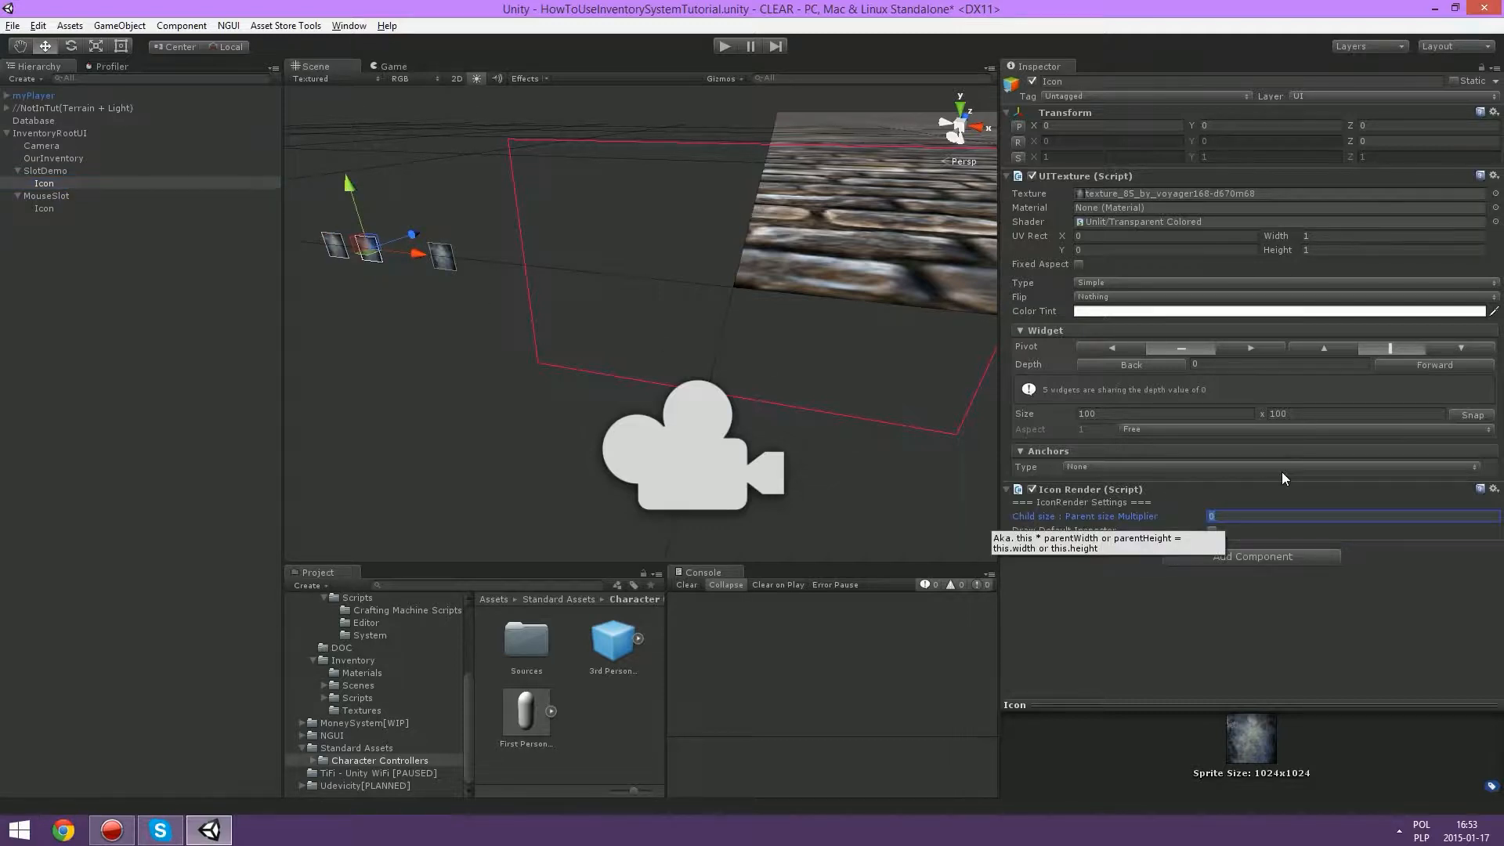
text(0.9)
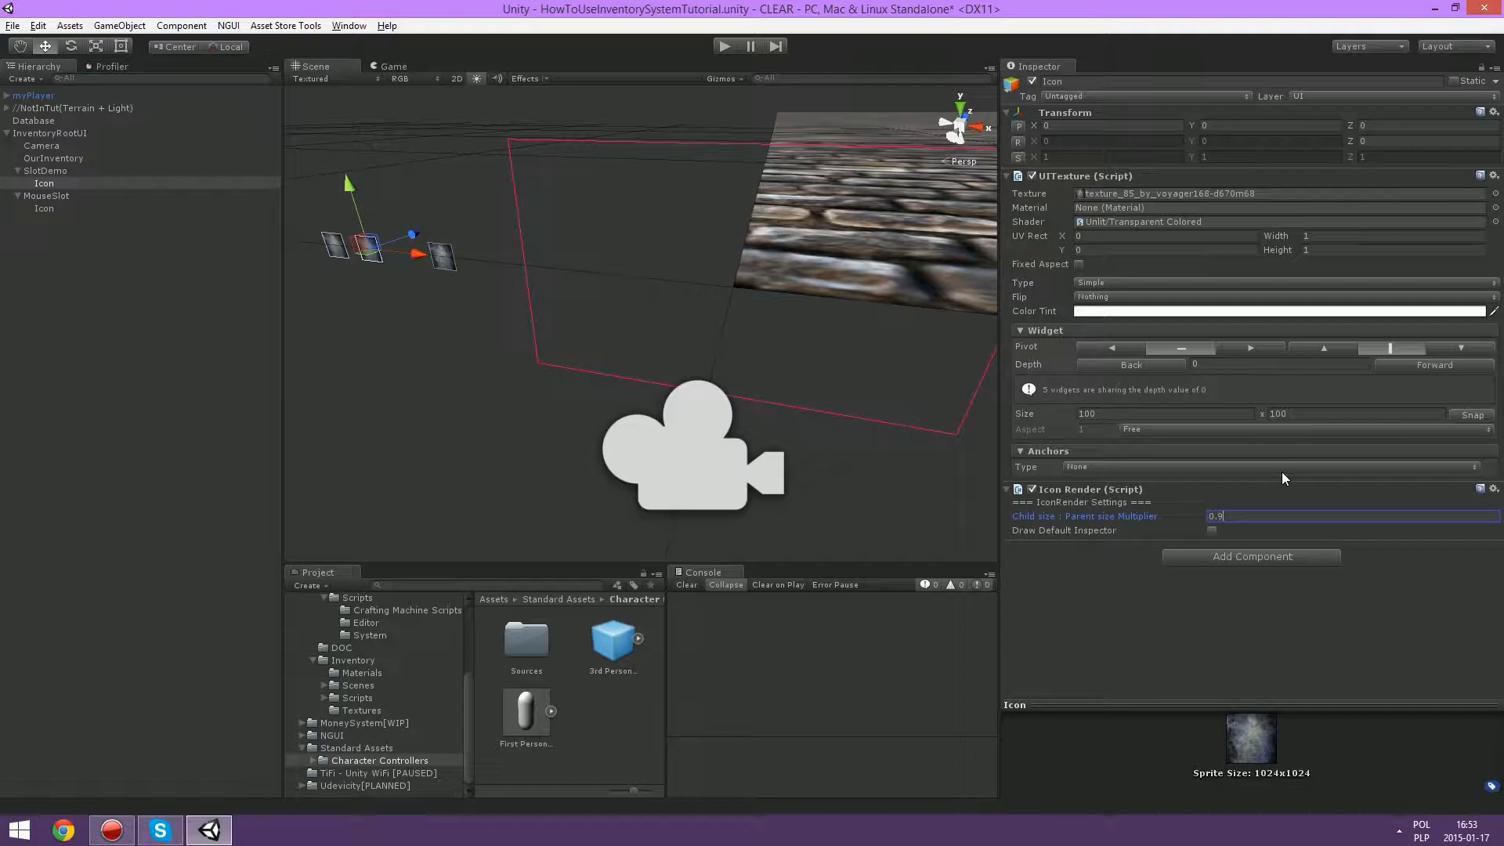
Step: Compare SlotDemo's widget size with its Icon's parent size multiplier, and save the scene
click(49, 171)
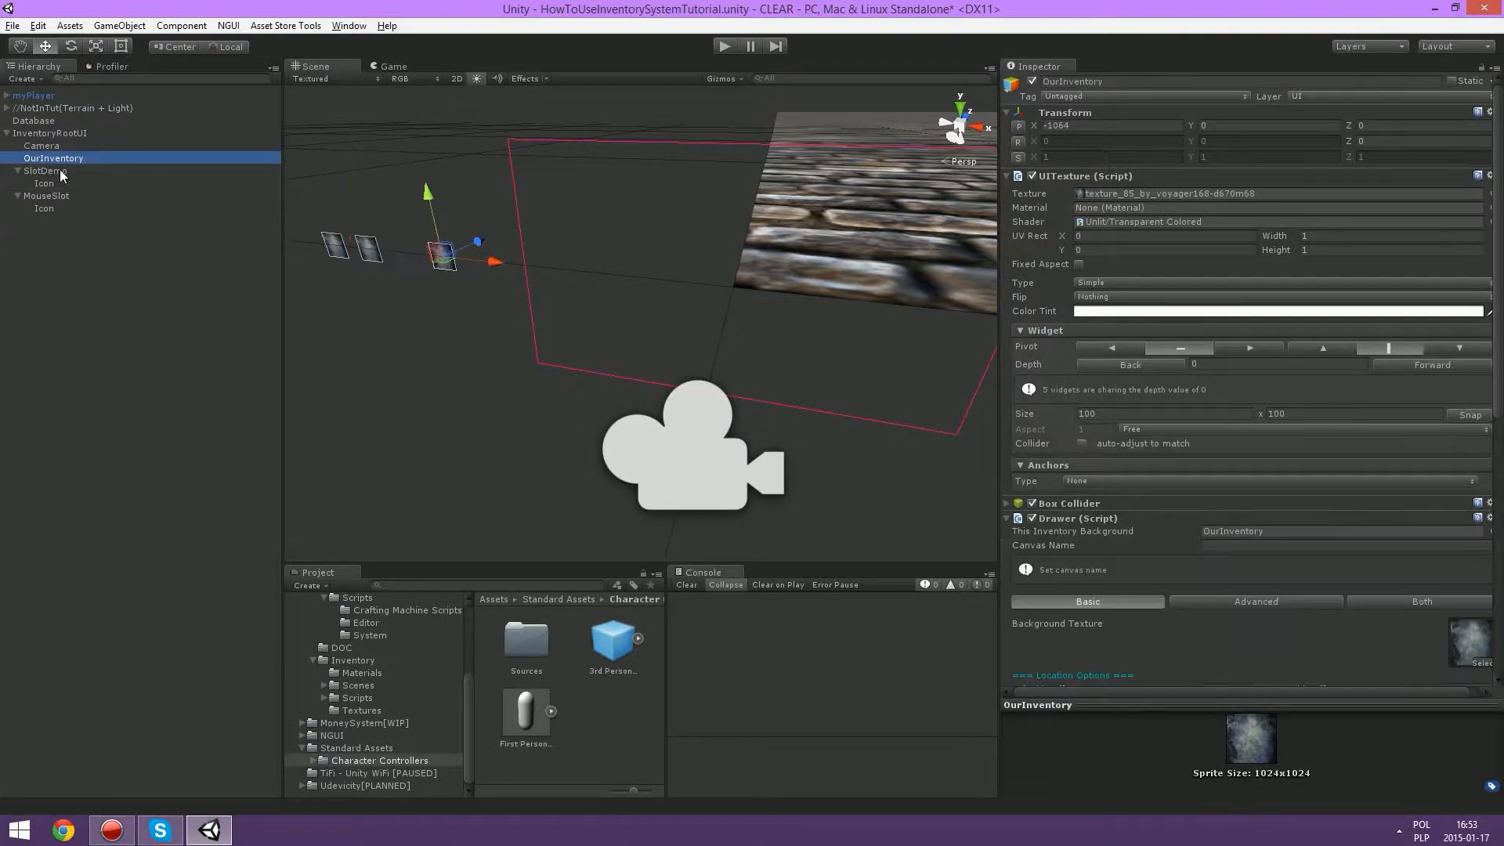
click(1103, 415)
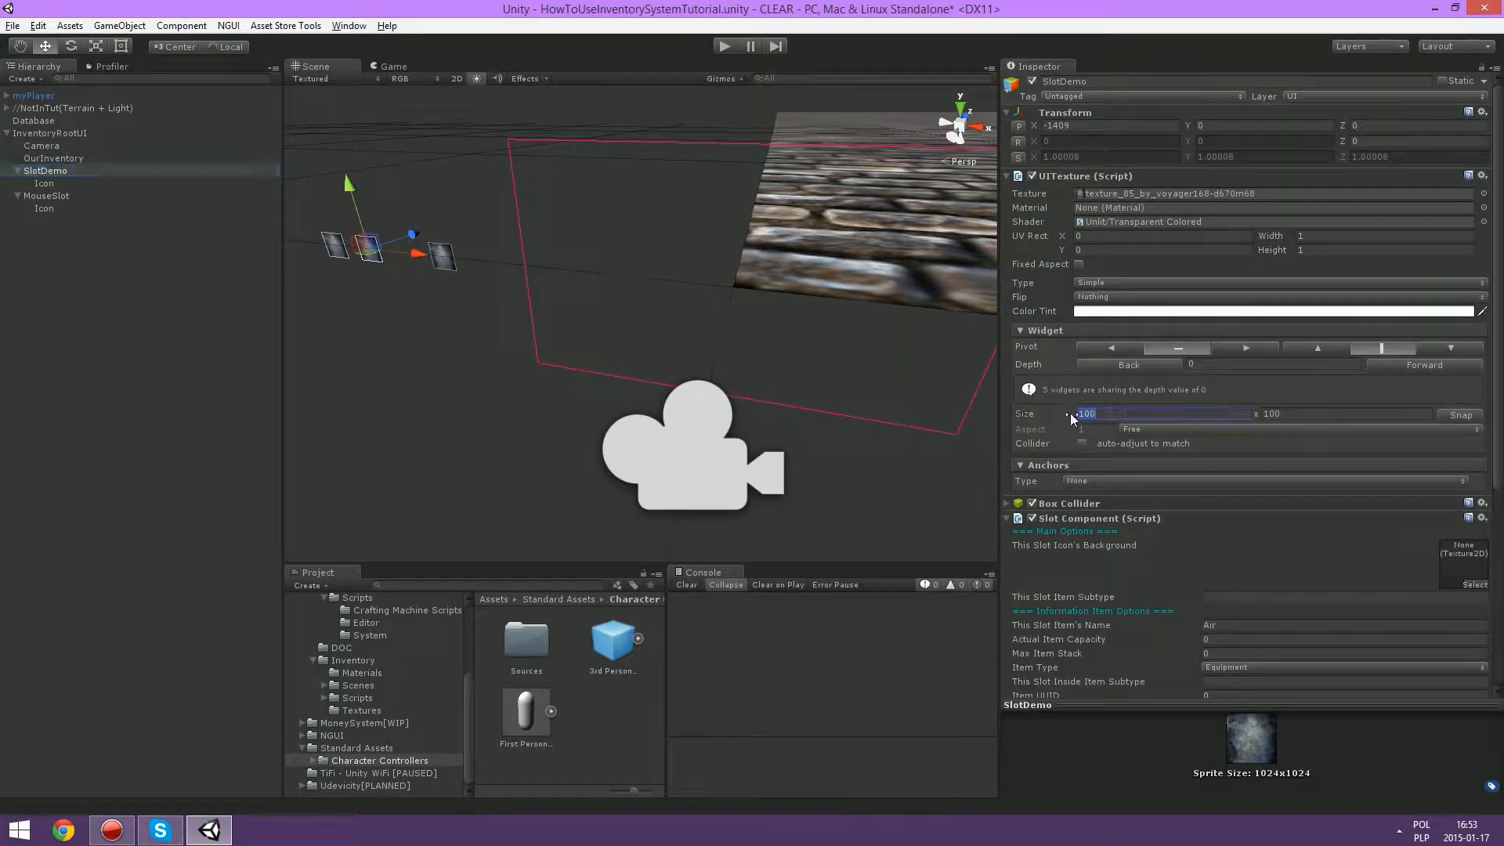
click(60, 183)
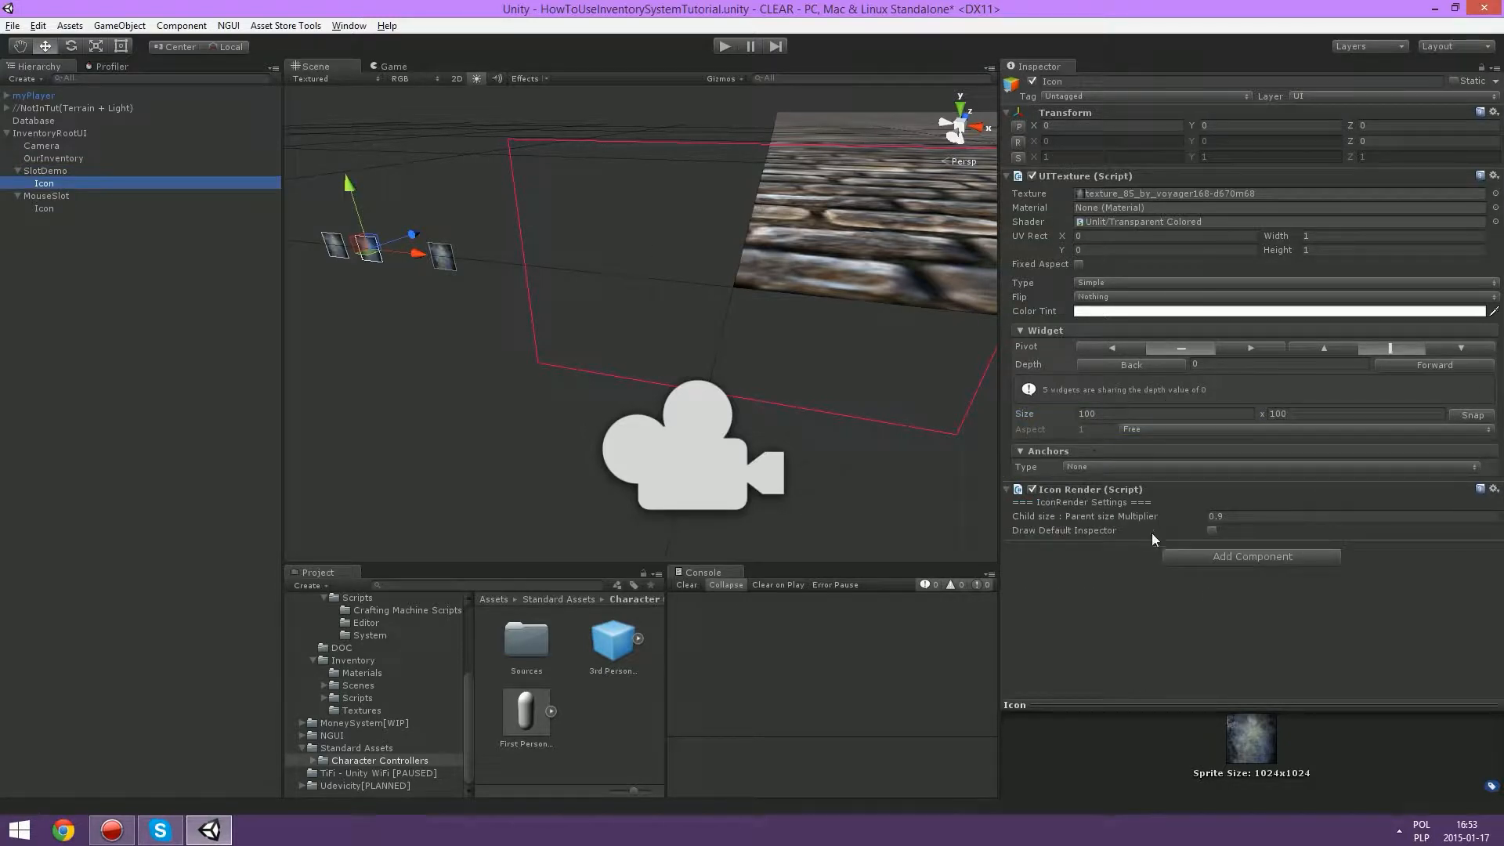
click(1260, 518)
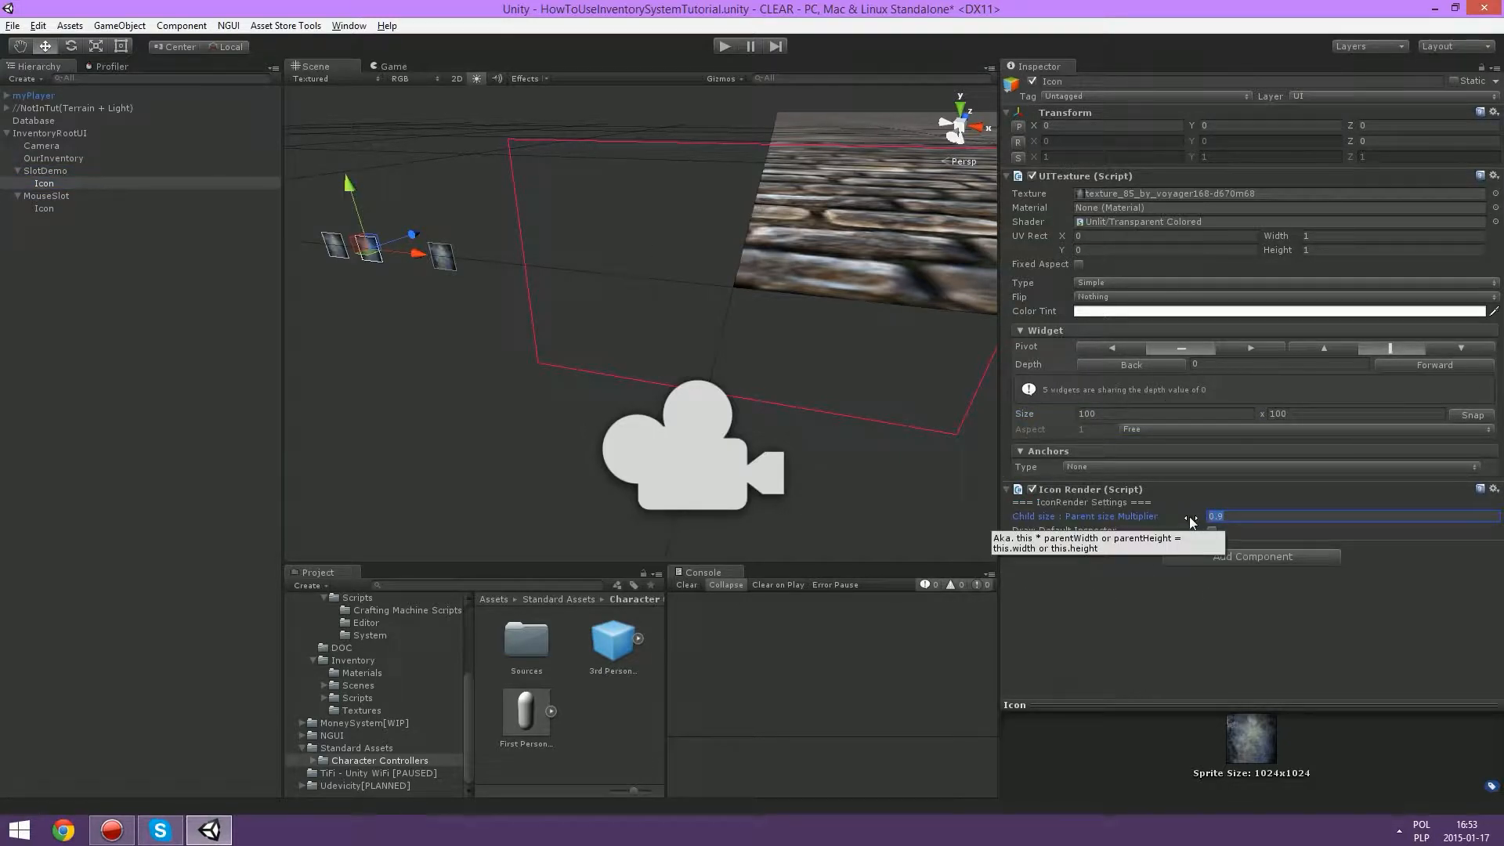
click(59, 171)
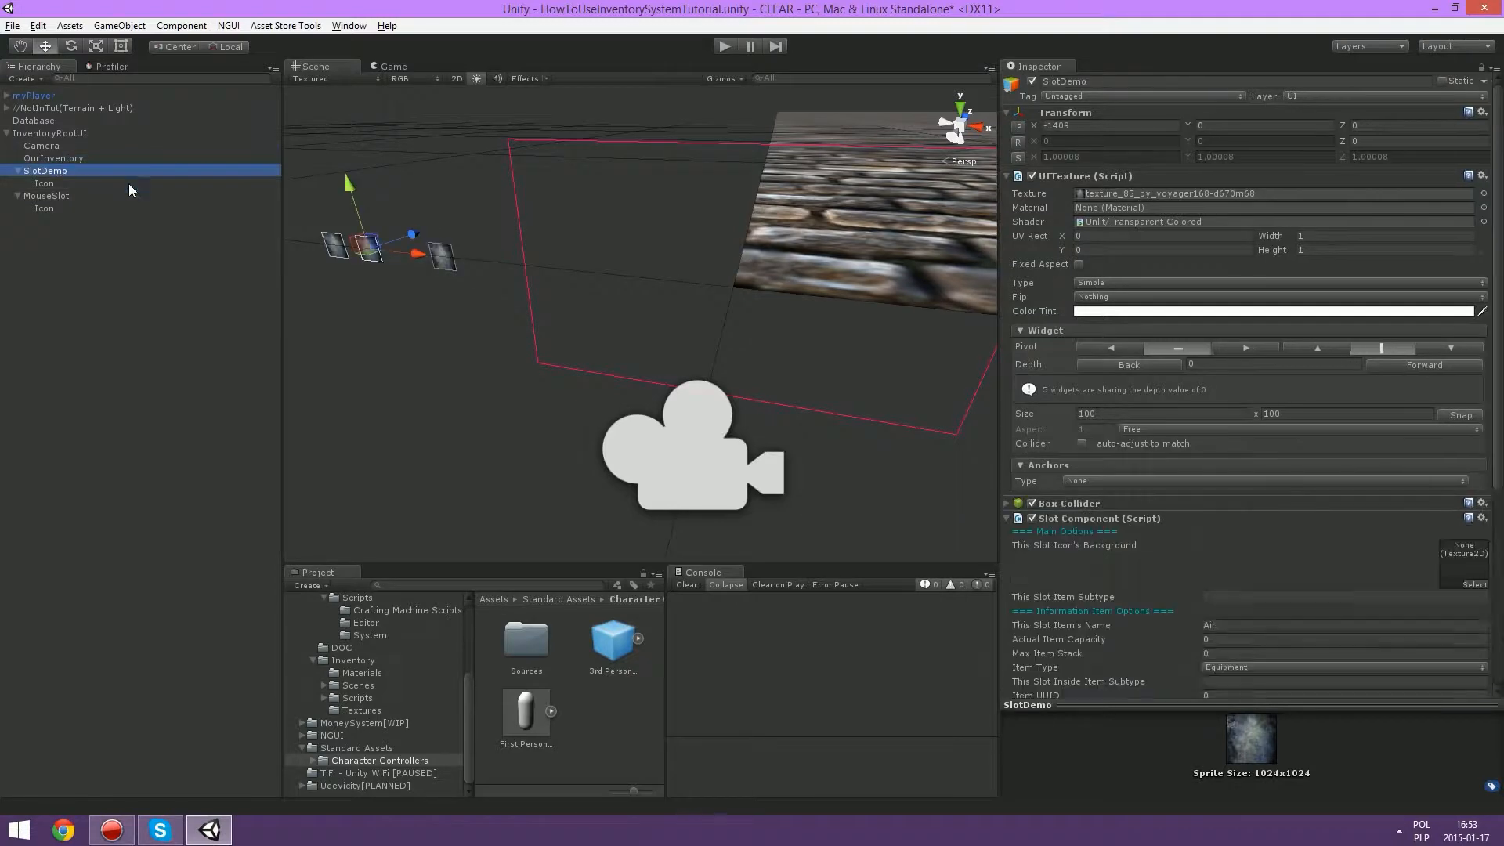
click(112, 183)
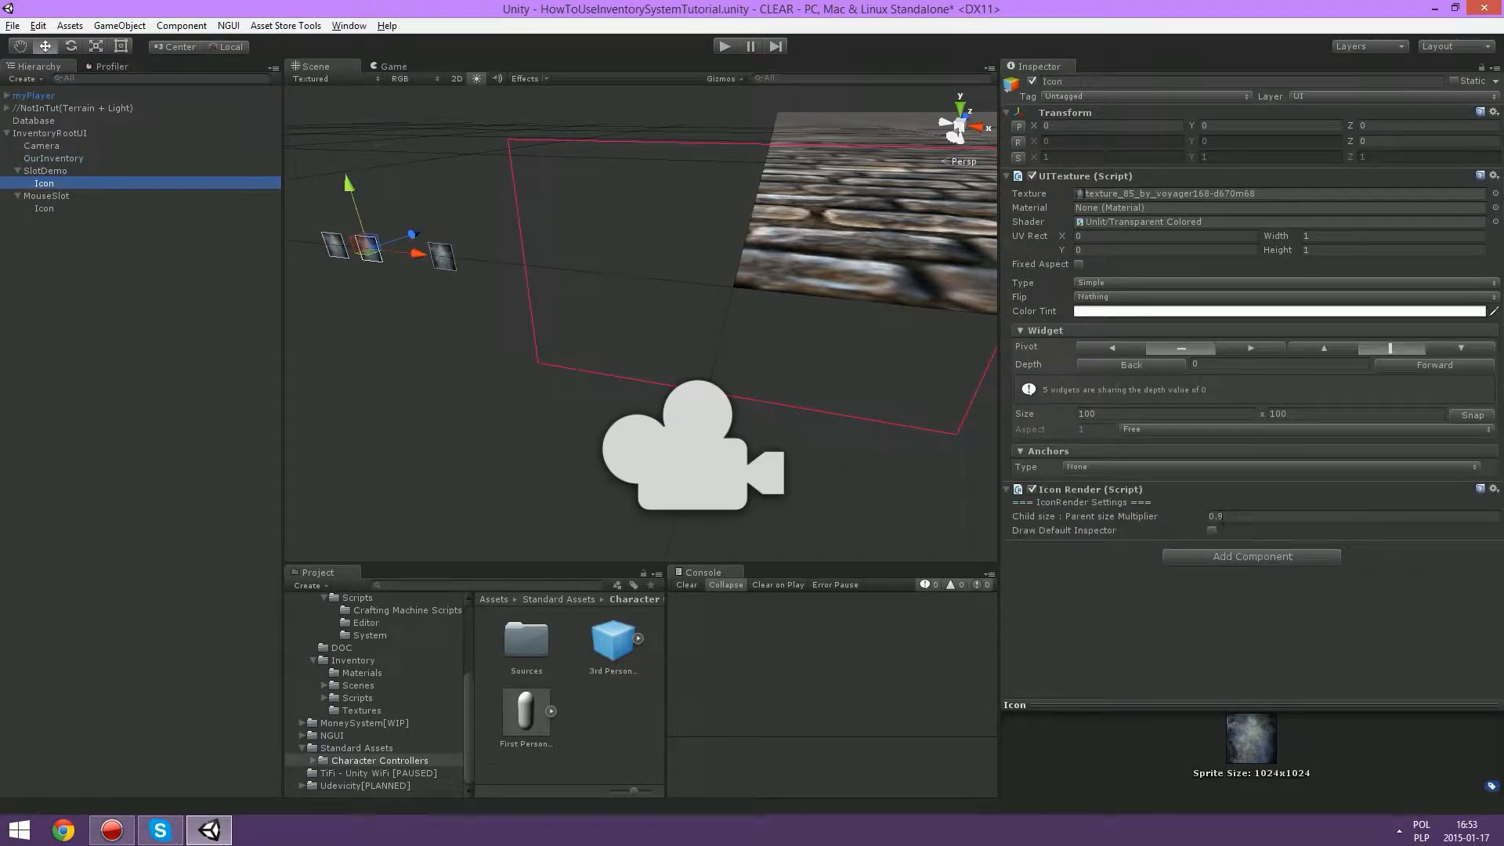
key(ctrl+s)
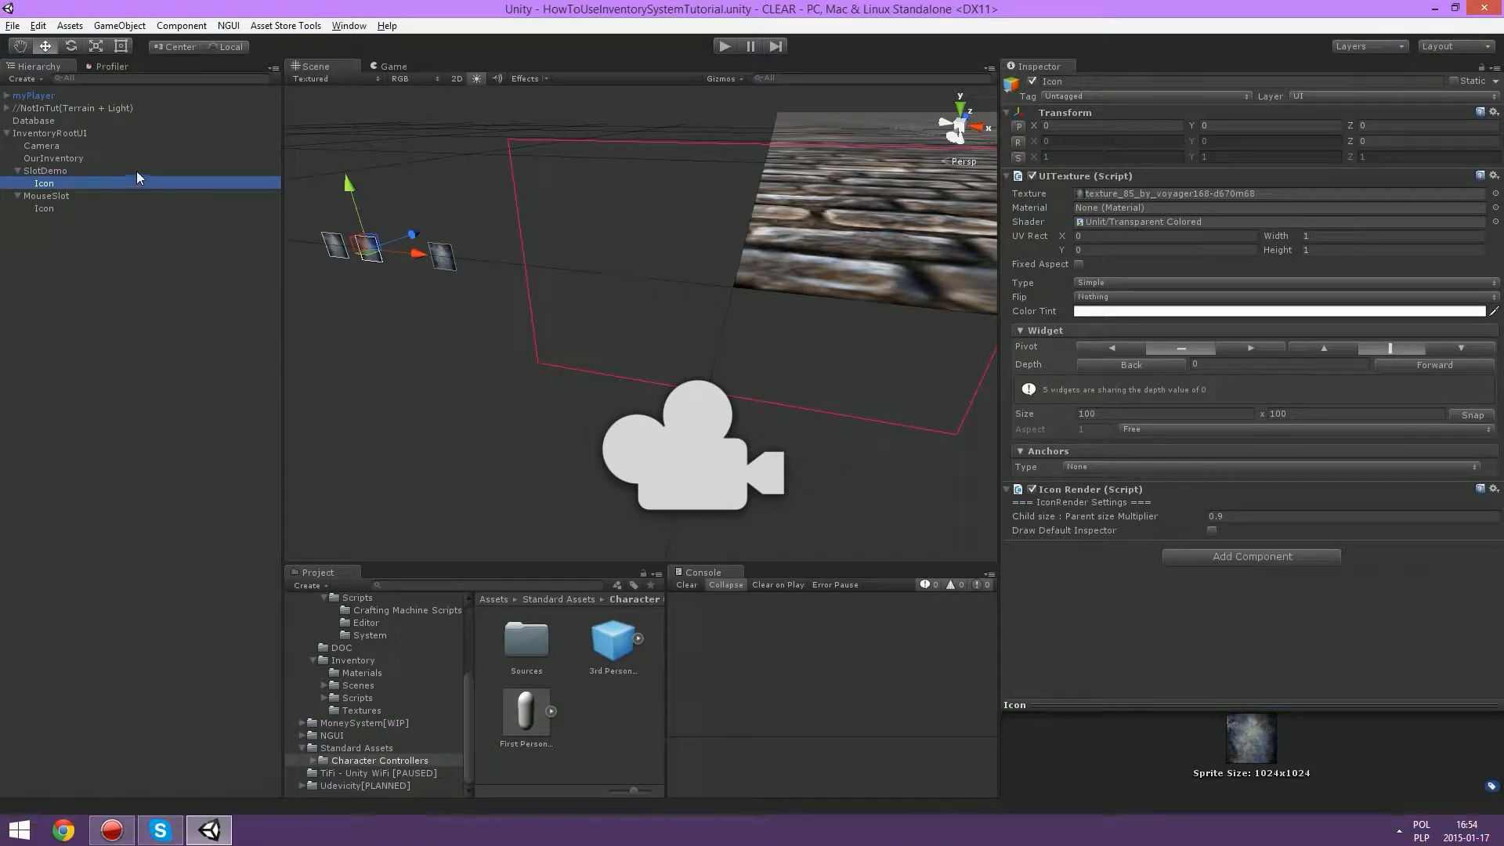
Step: Select OurInventory and bring the Background Texture setting of its Drawer script into view
click(67, 155)
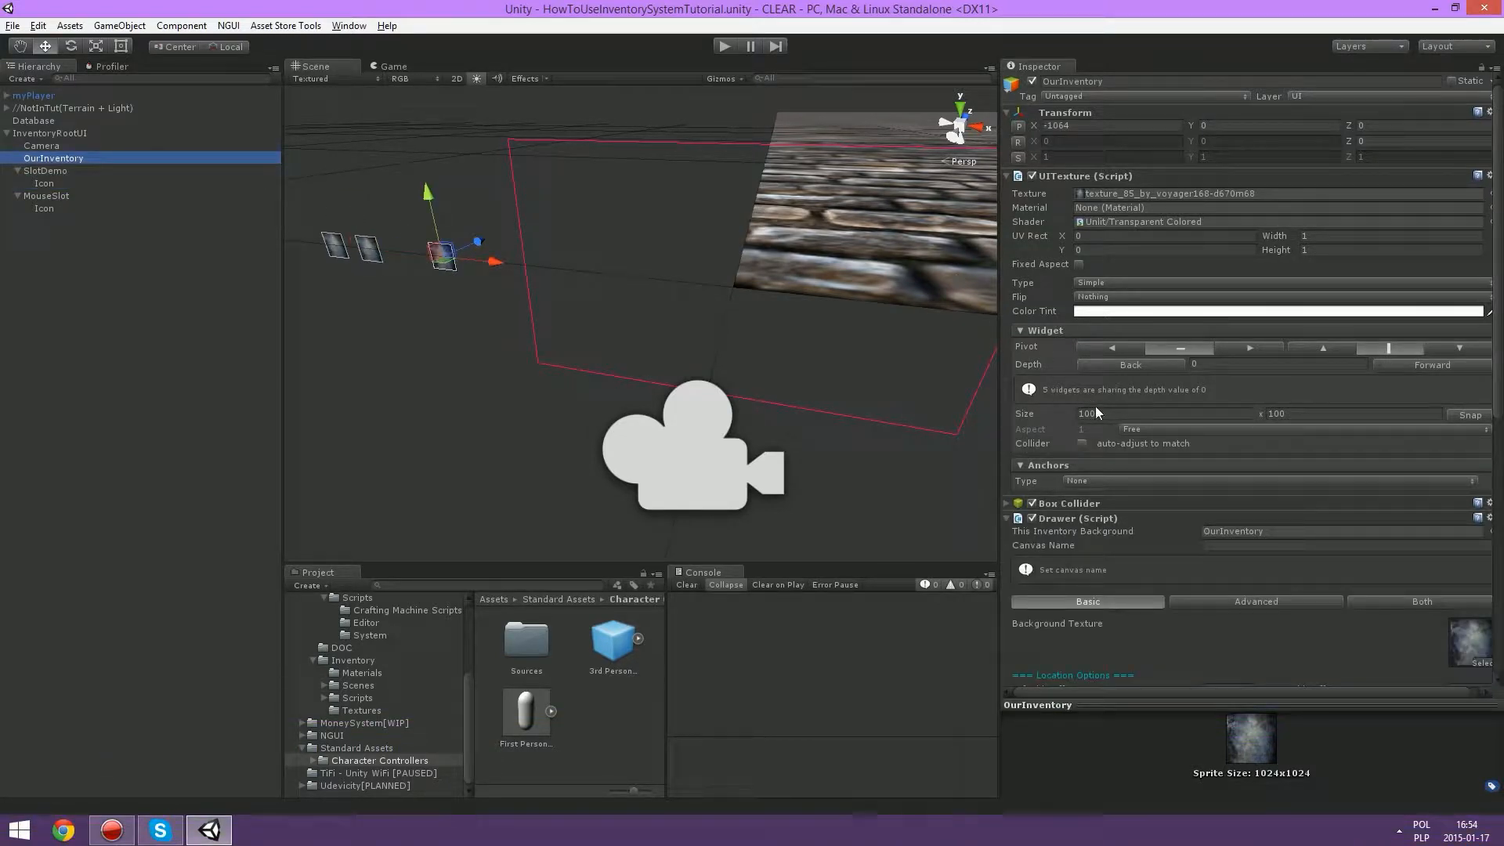
scroll(1095, 406, down, 10)
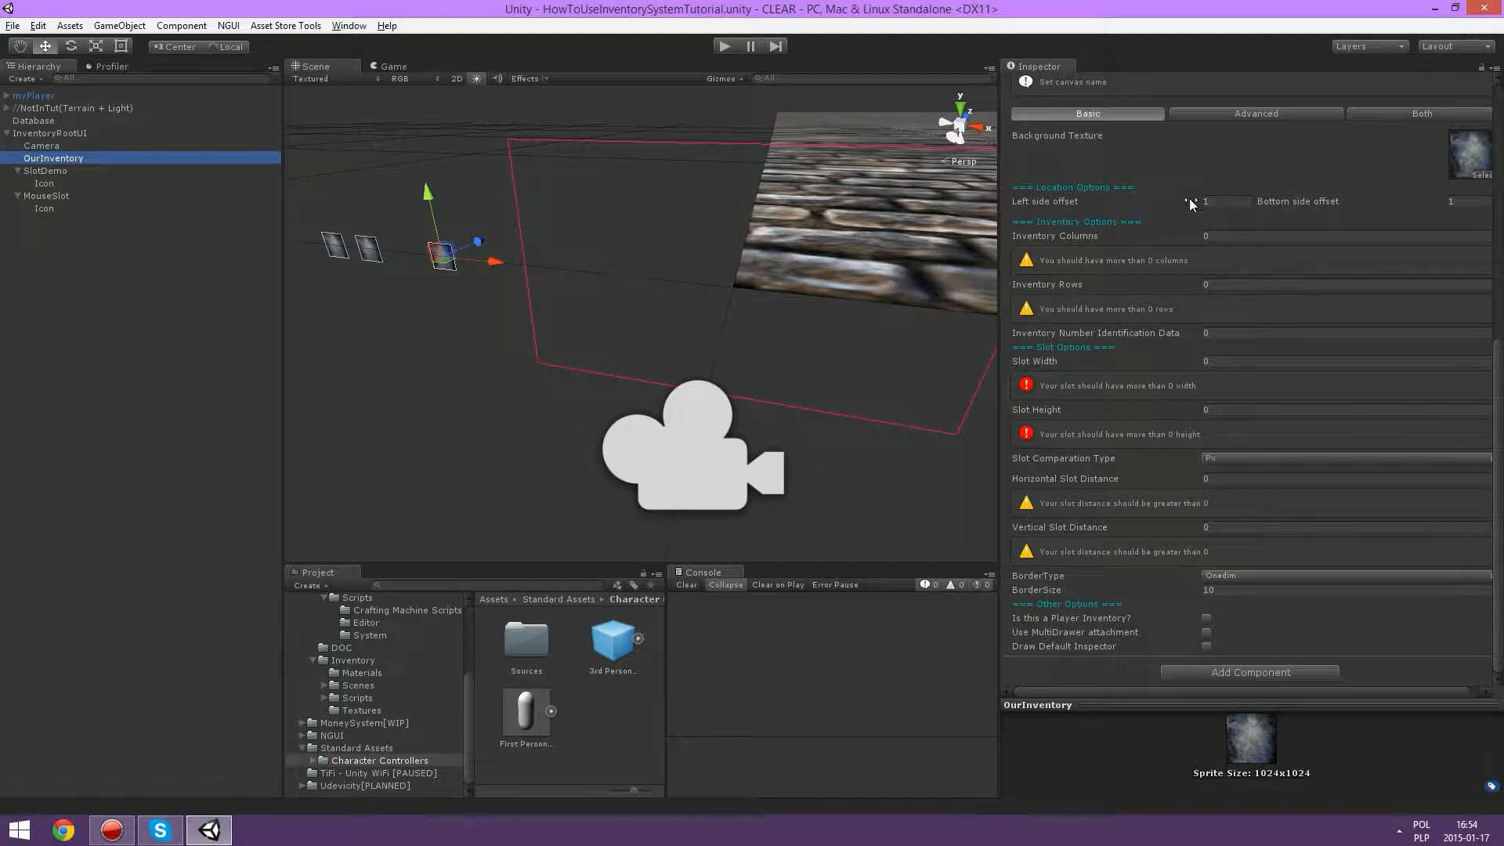
click(1059, 136)
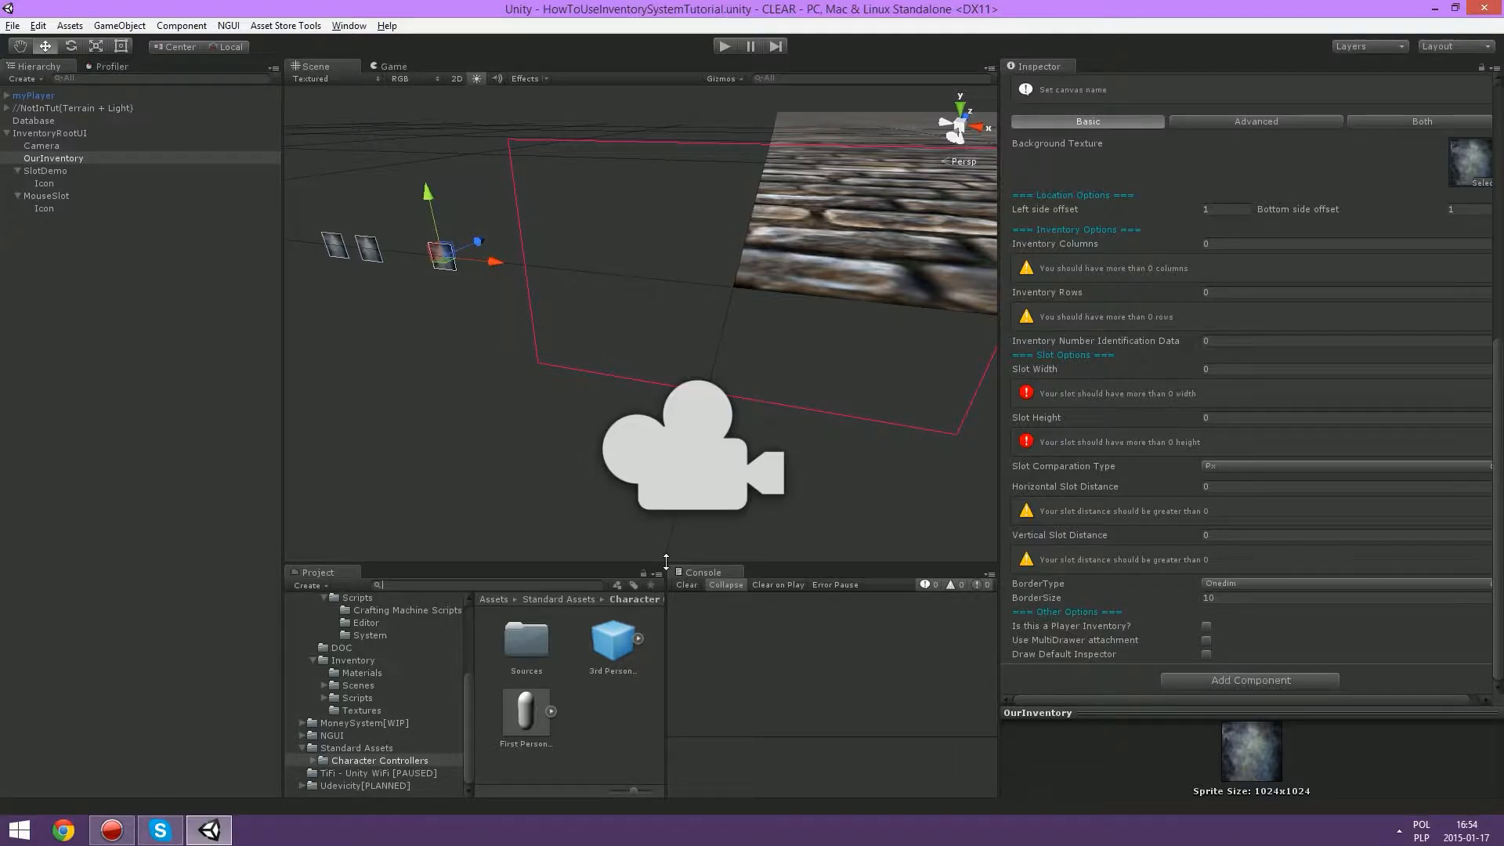
text(meta)
key(BackSpace)
key(BackSpace)
key(BackSpace)
key(BackSpace)
key(BackSpace)
Step: Assign the texture_27 image from the Inventory Textures folder as OurInventory's Background Texture
scroll(398, 724, up, 1)
click(362, 757)
scroll(564, 705, down, 1)
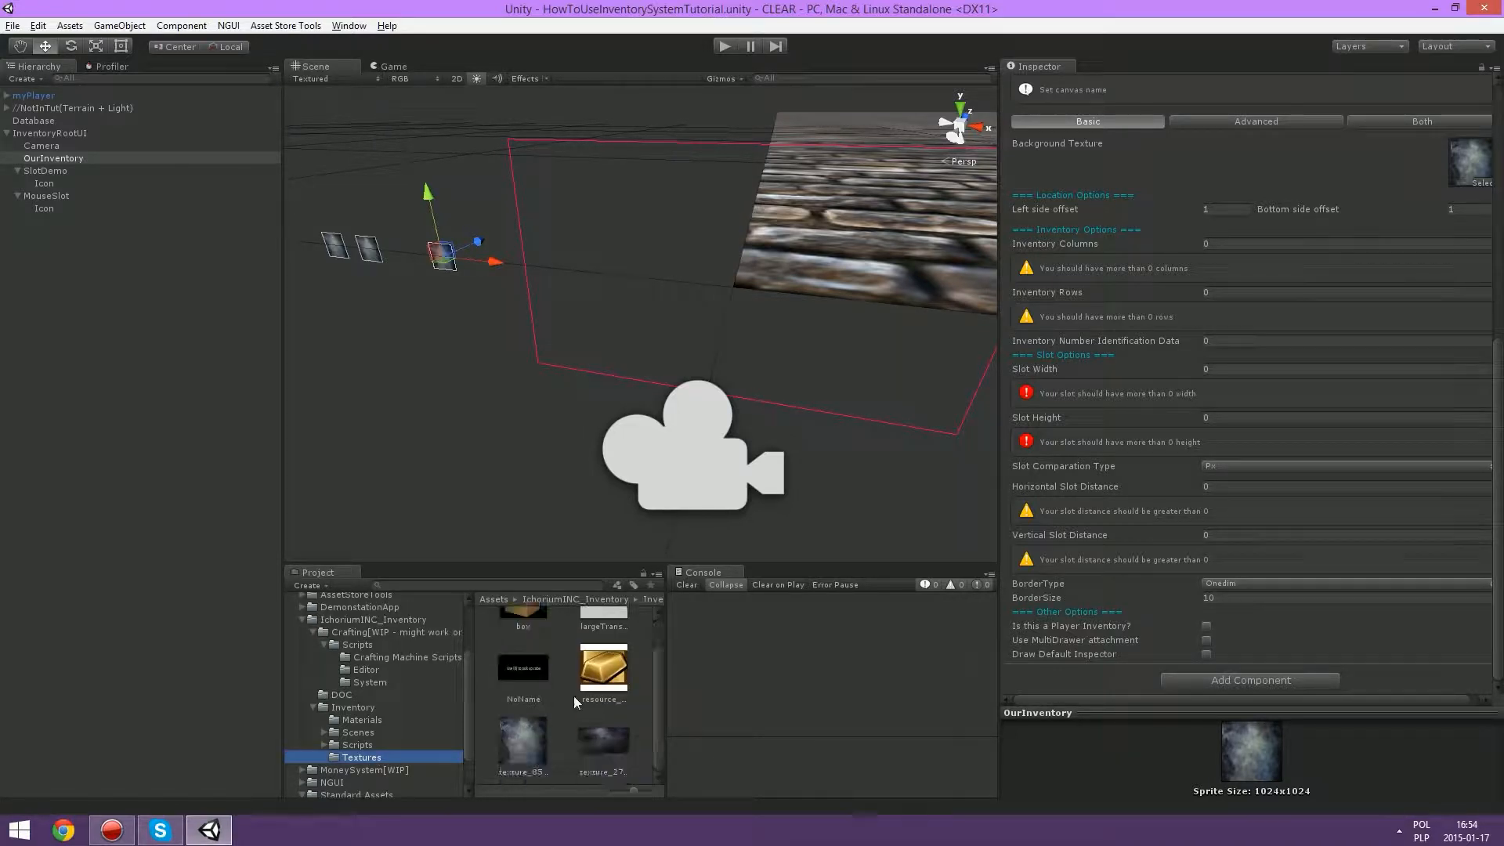
drag(603, 740, 1487, 175)
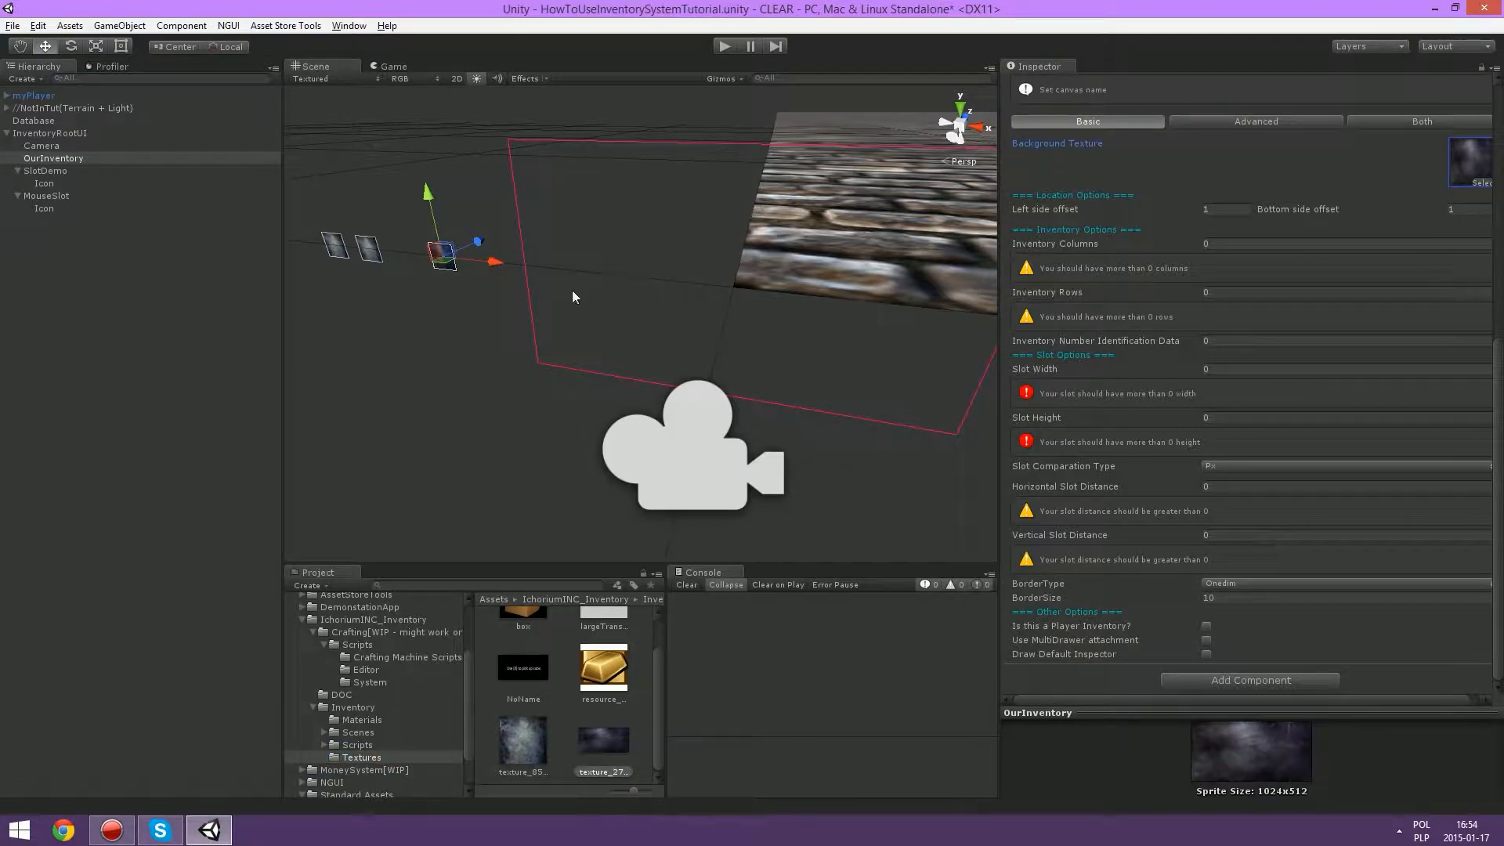
Step: Set OurInventory's left side offset and bottom side offset both to 10
alt+drag(419, 260, 845, 300)
click(1226, 209)
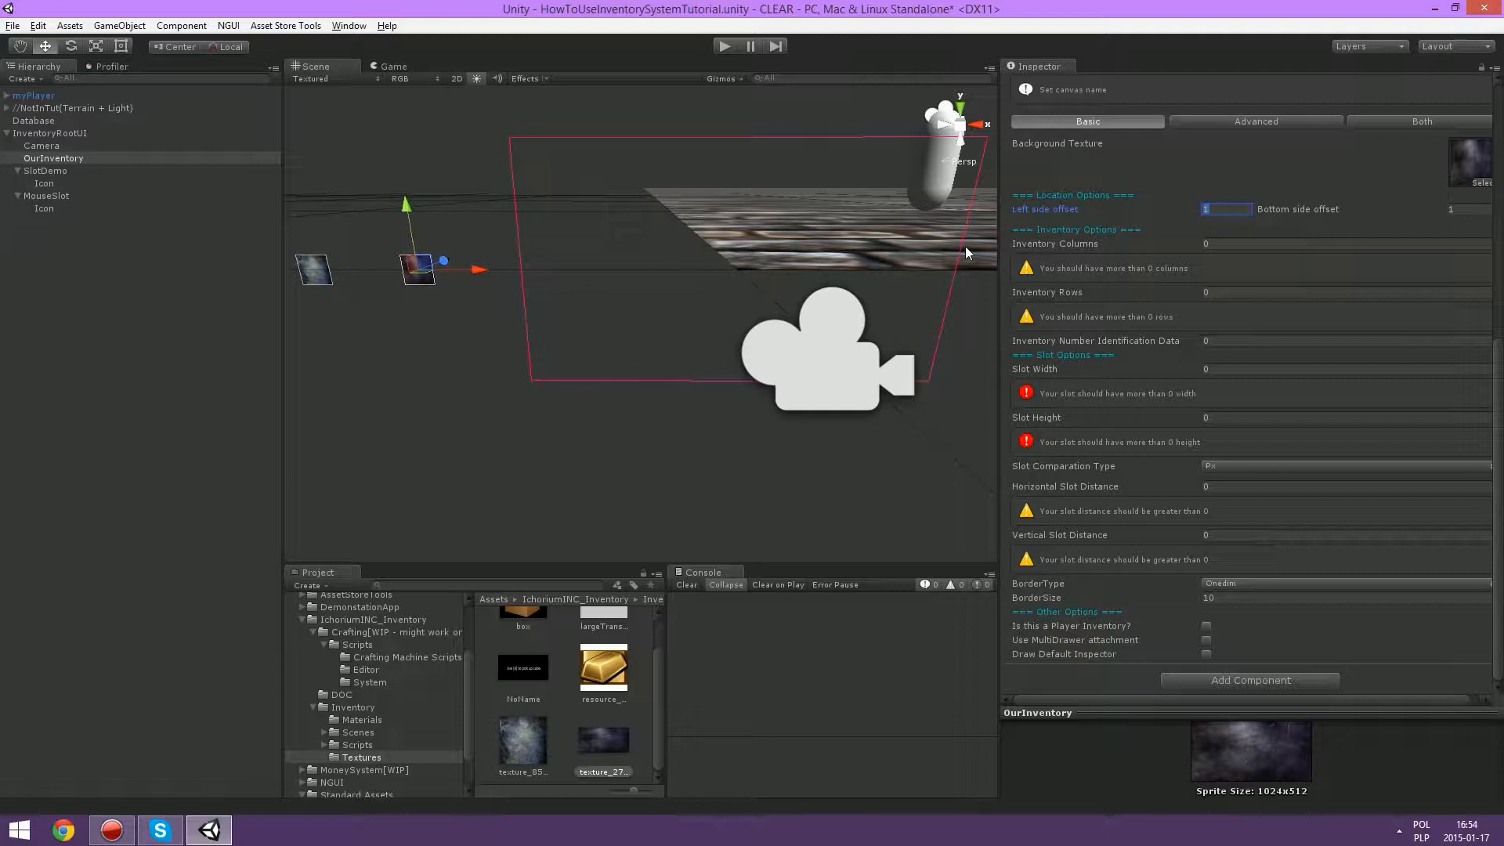
text(10)
key(Tab)
text(10)
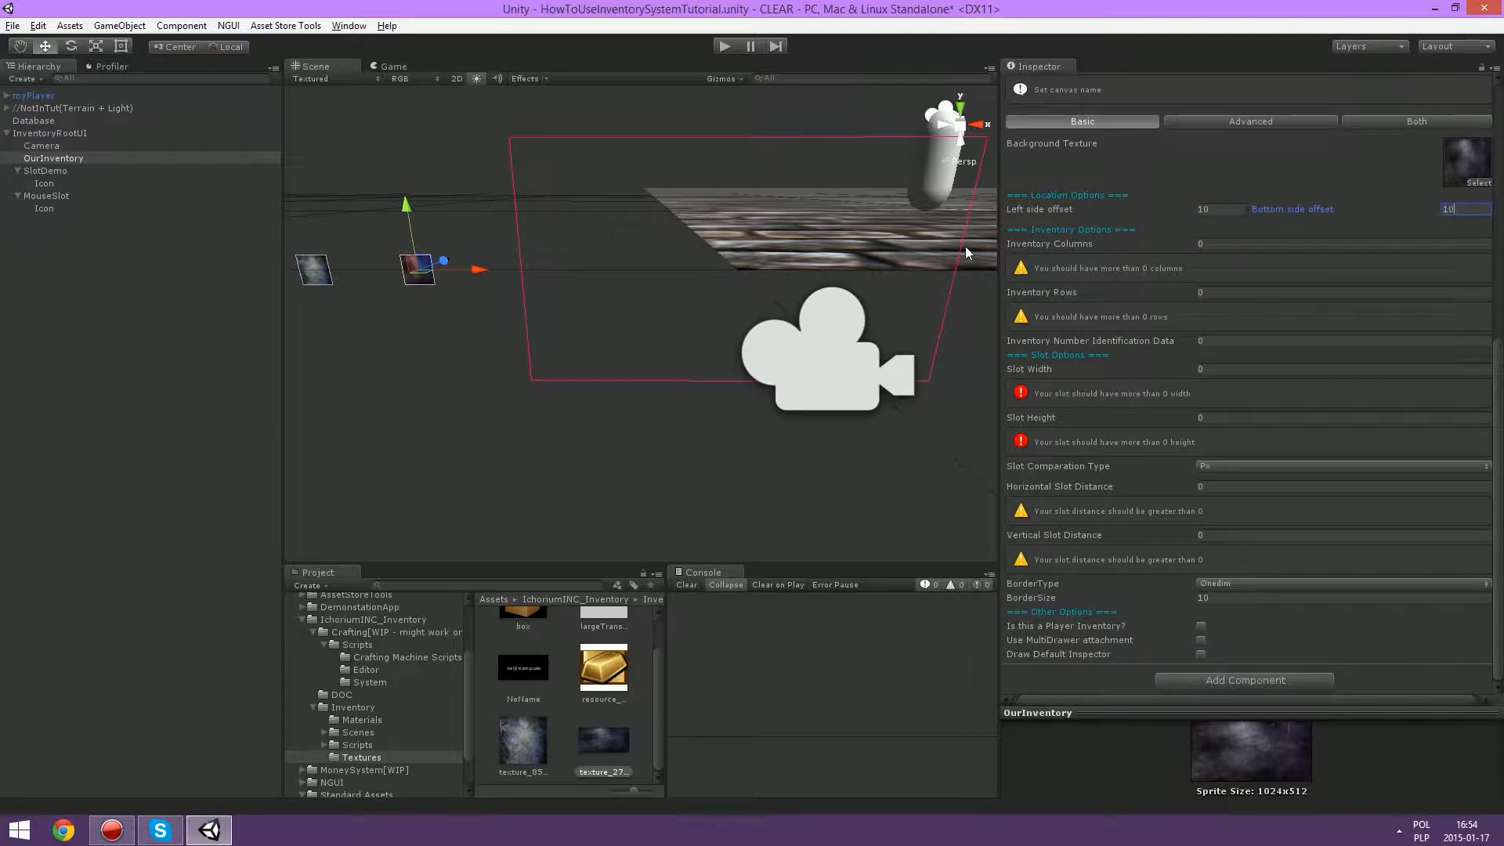
Step: Set the inventory grid in the Drawer script to 9 columns and 3 rows
key(Tab)
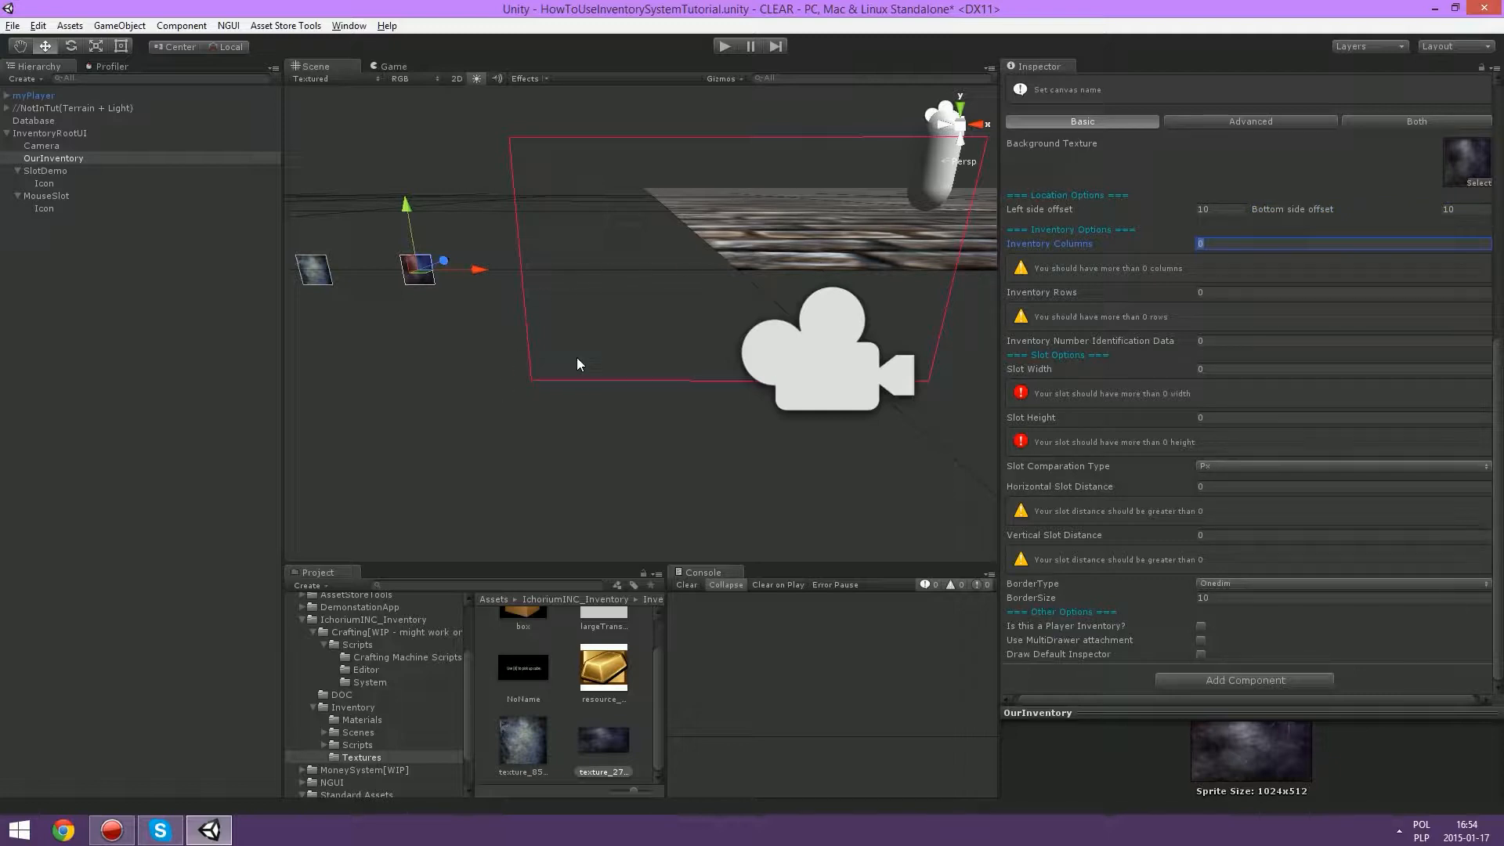
text(9)
key(Tab)
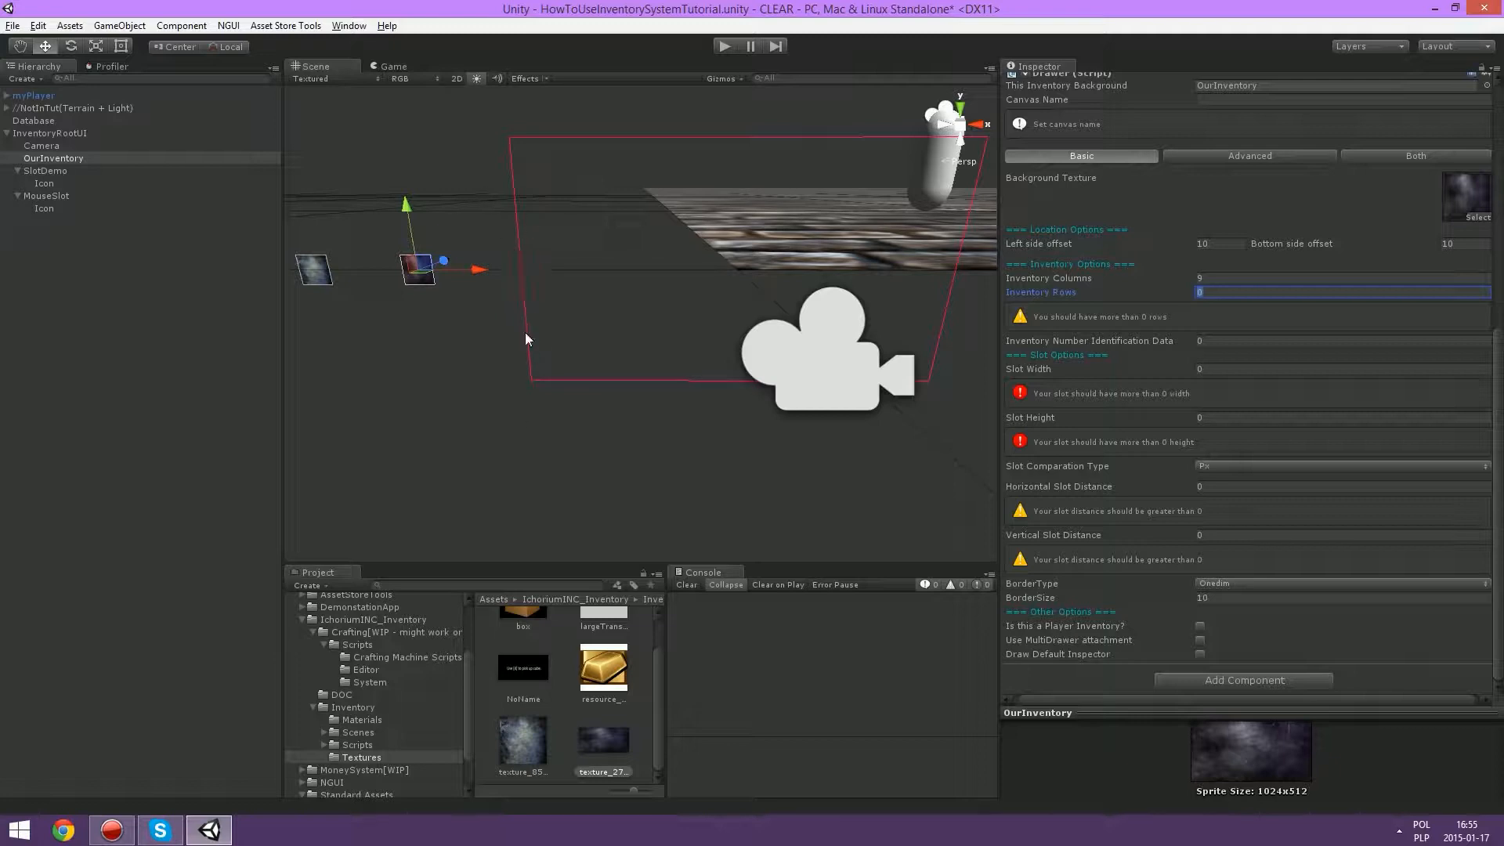
text(3)
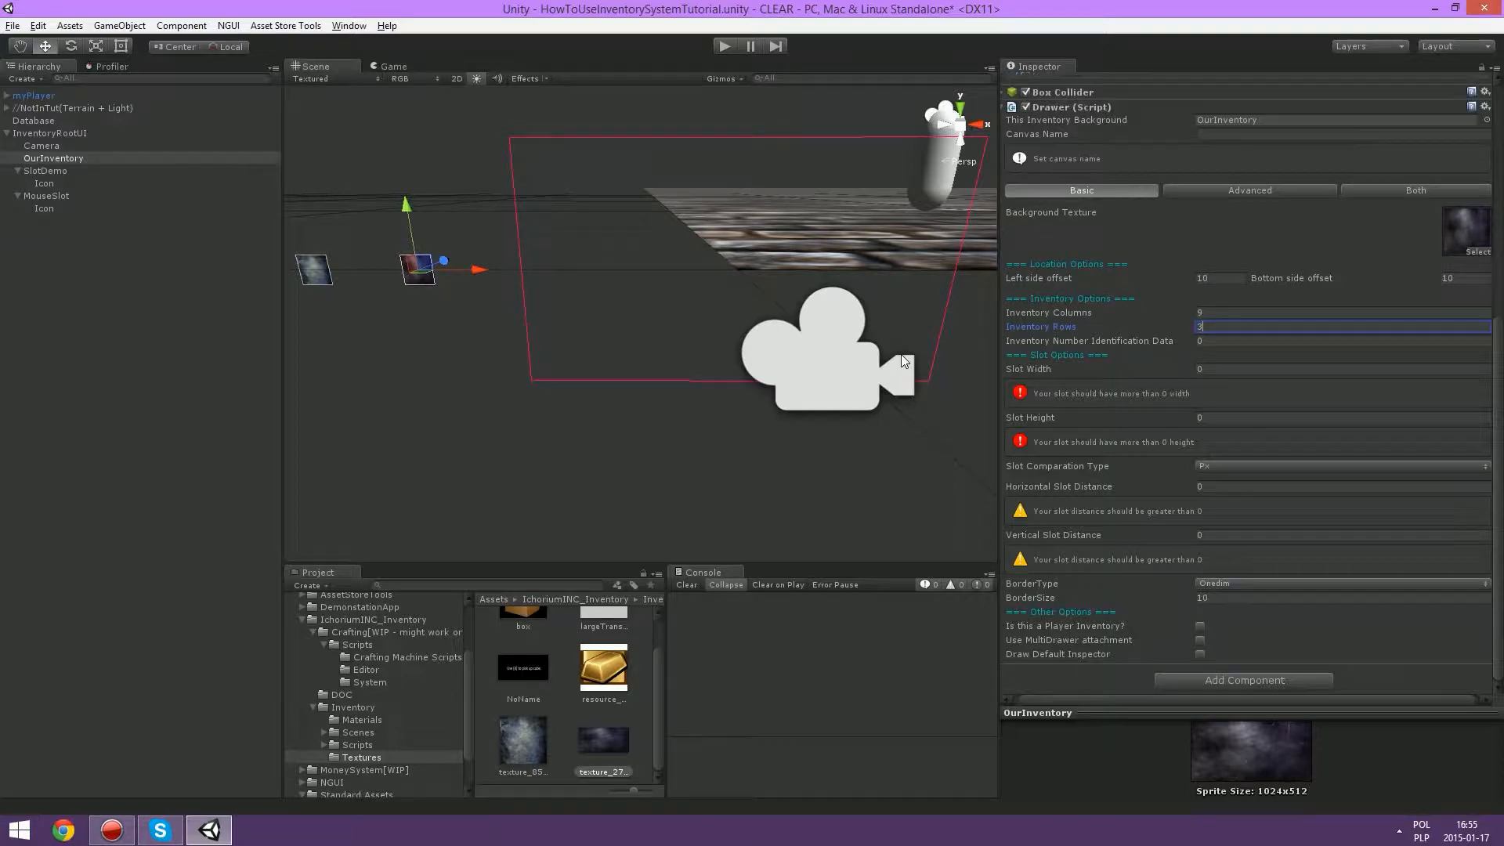
Step: Set the slot width and slot height in OurInventory's Drawer script to 100 each, keeping Px as the slot comparation type
click(1216, 370)
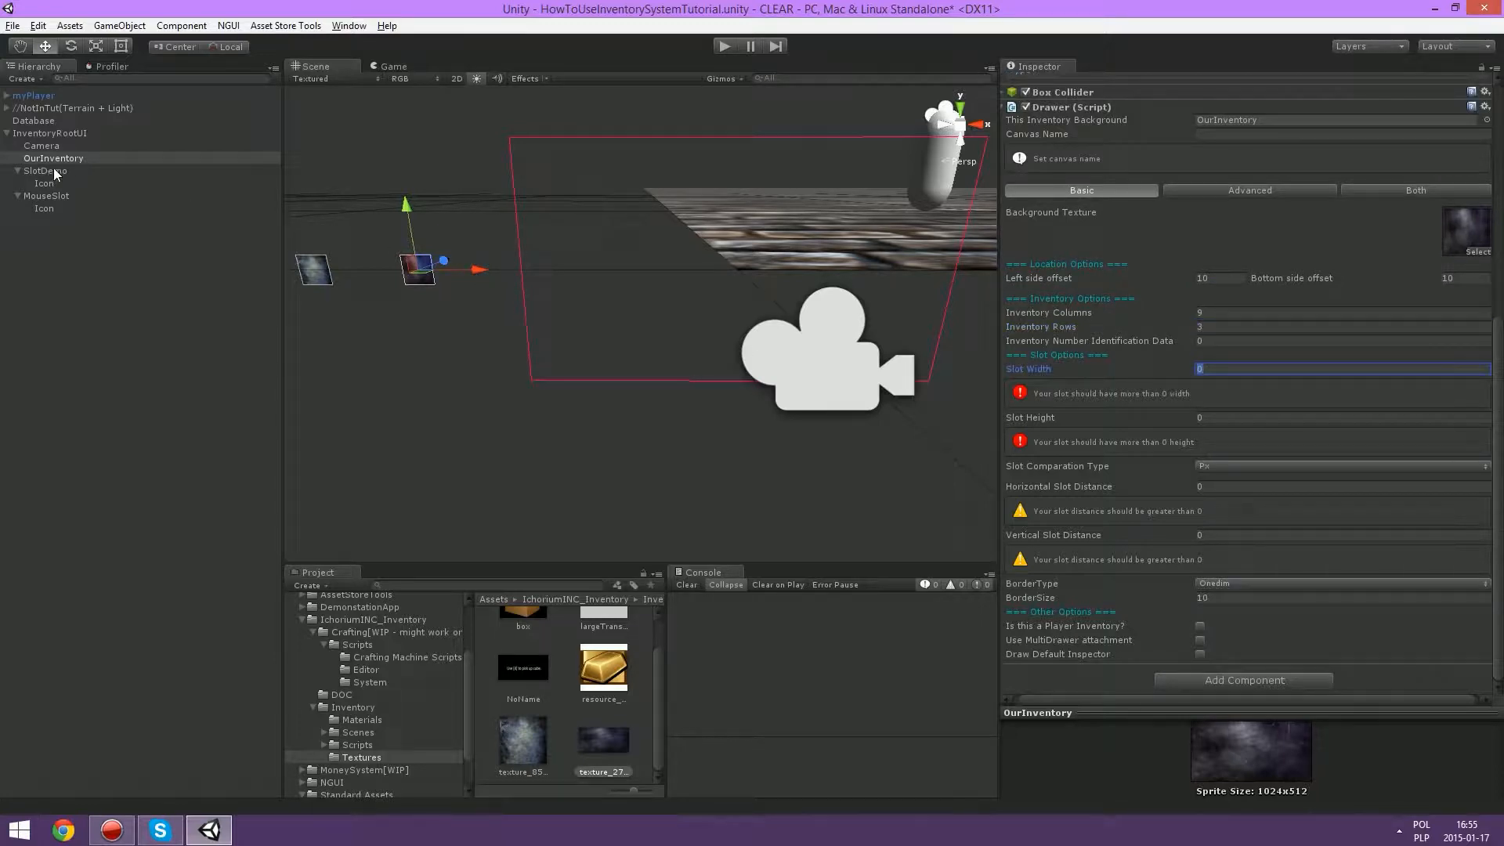
text(100)
key(Tab)
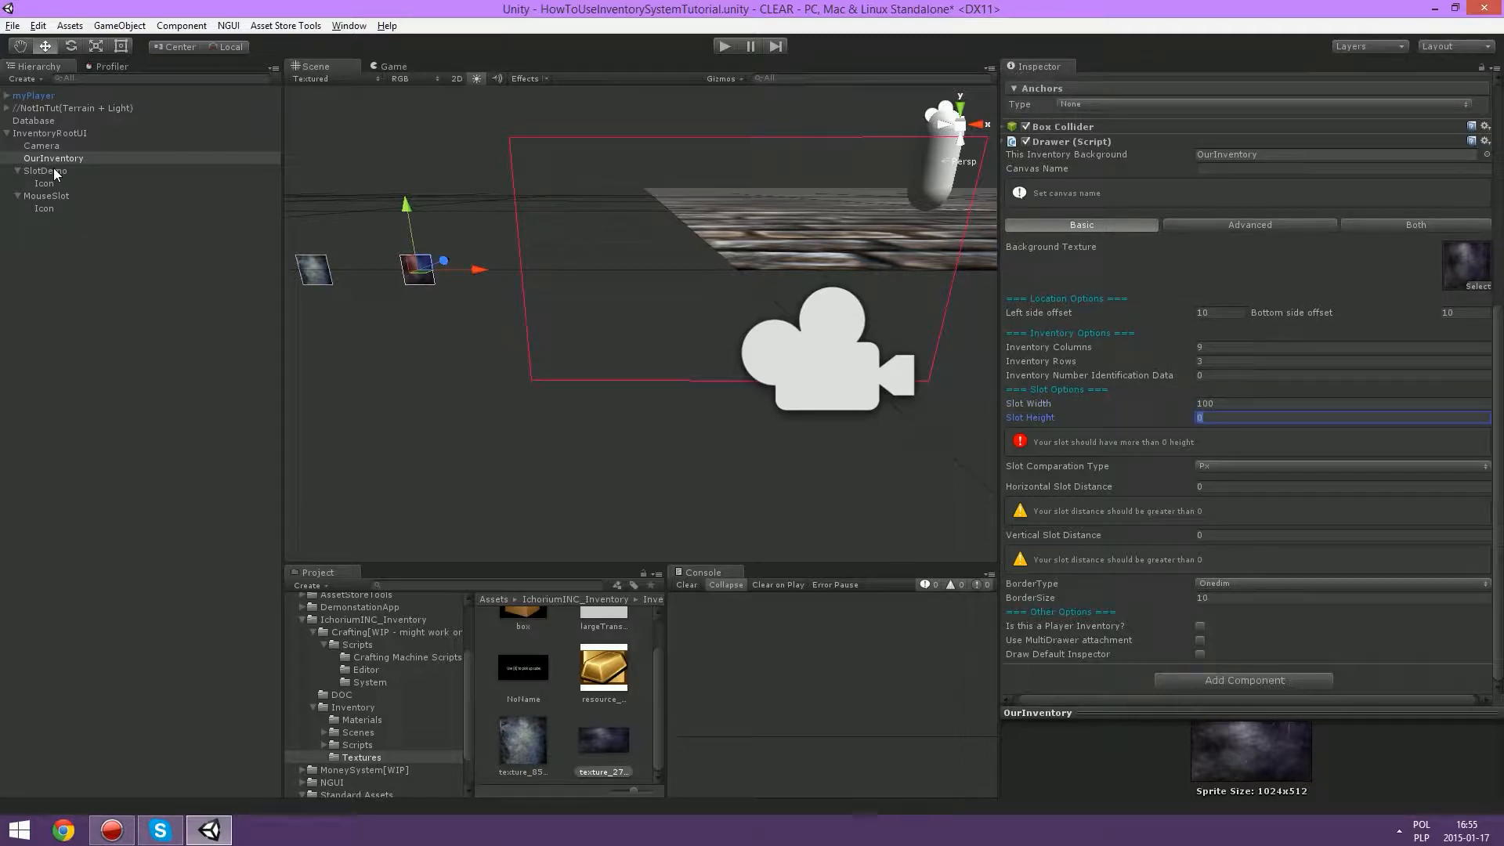
text(100)
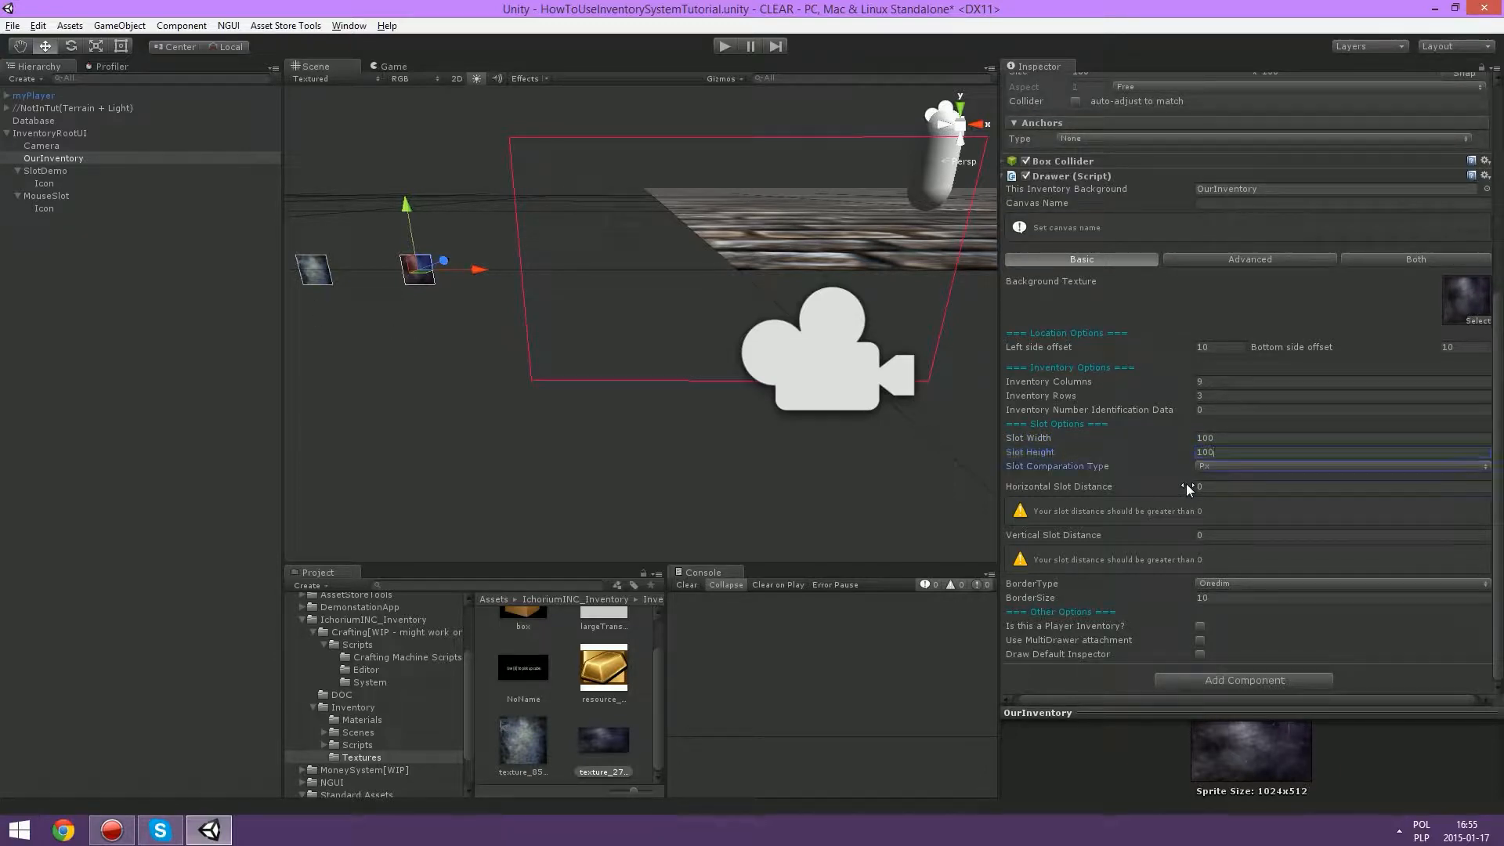
click(1198, 467)
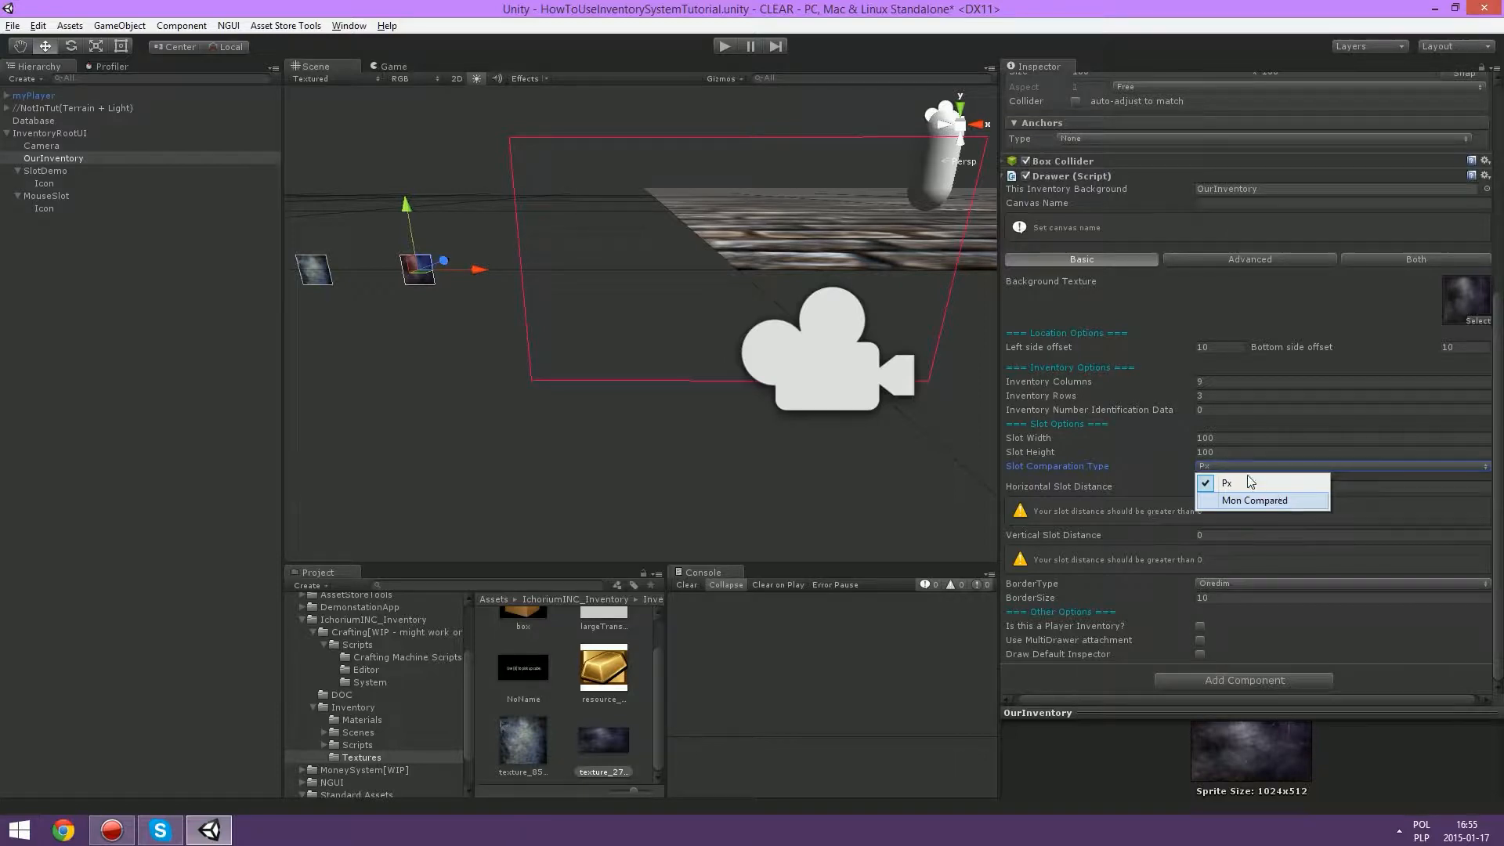
click(1203, 453)
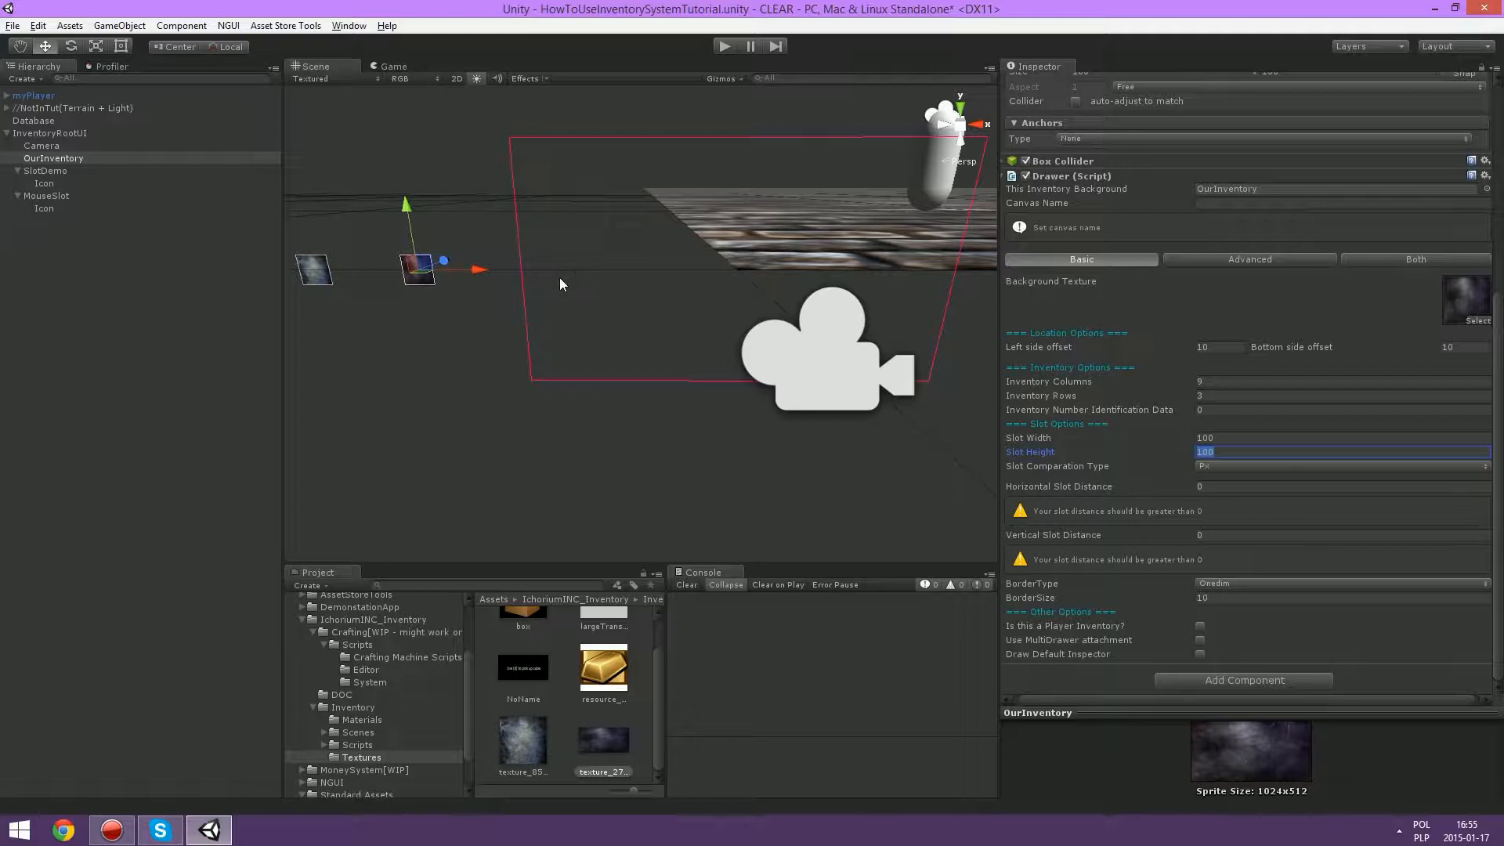
Step: Set the horizontal slot distance and vertical slot distance of OurInventory both to 9
key(Tab)
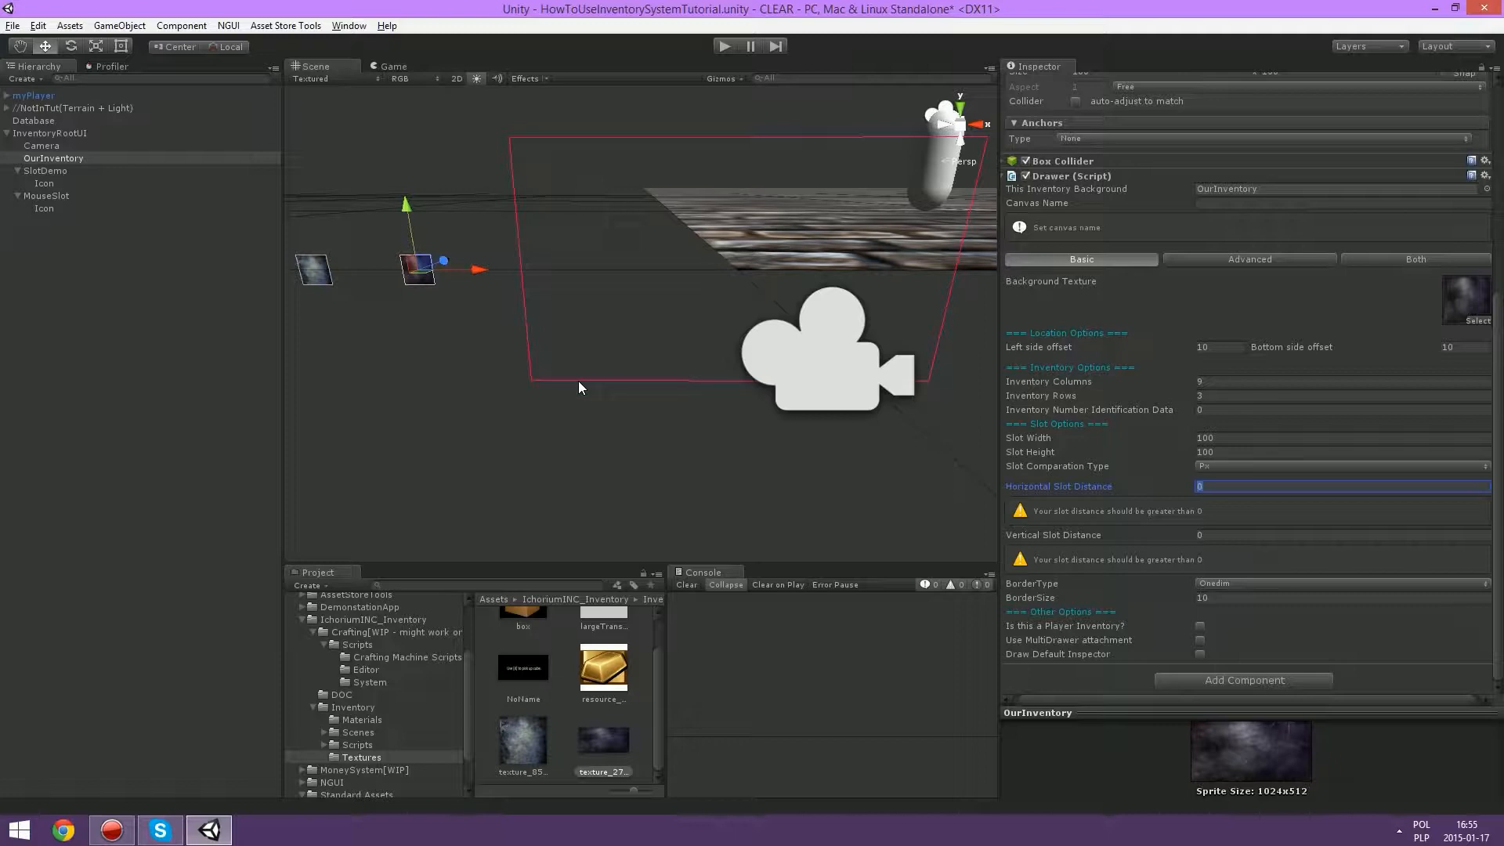
text(9)
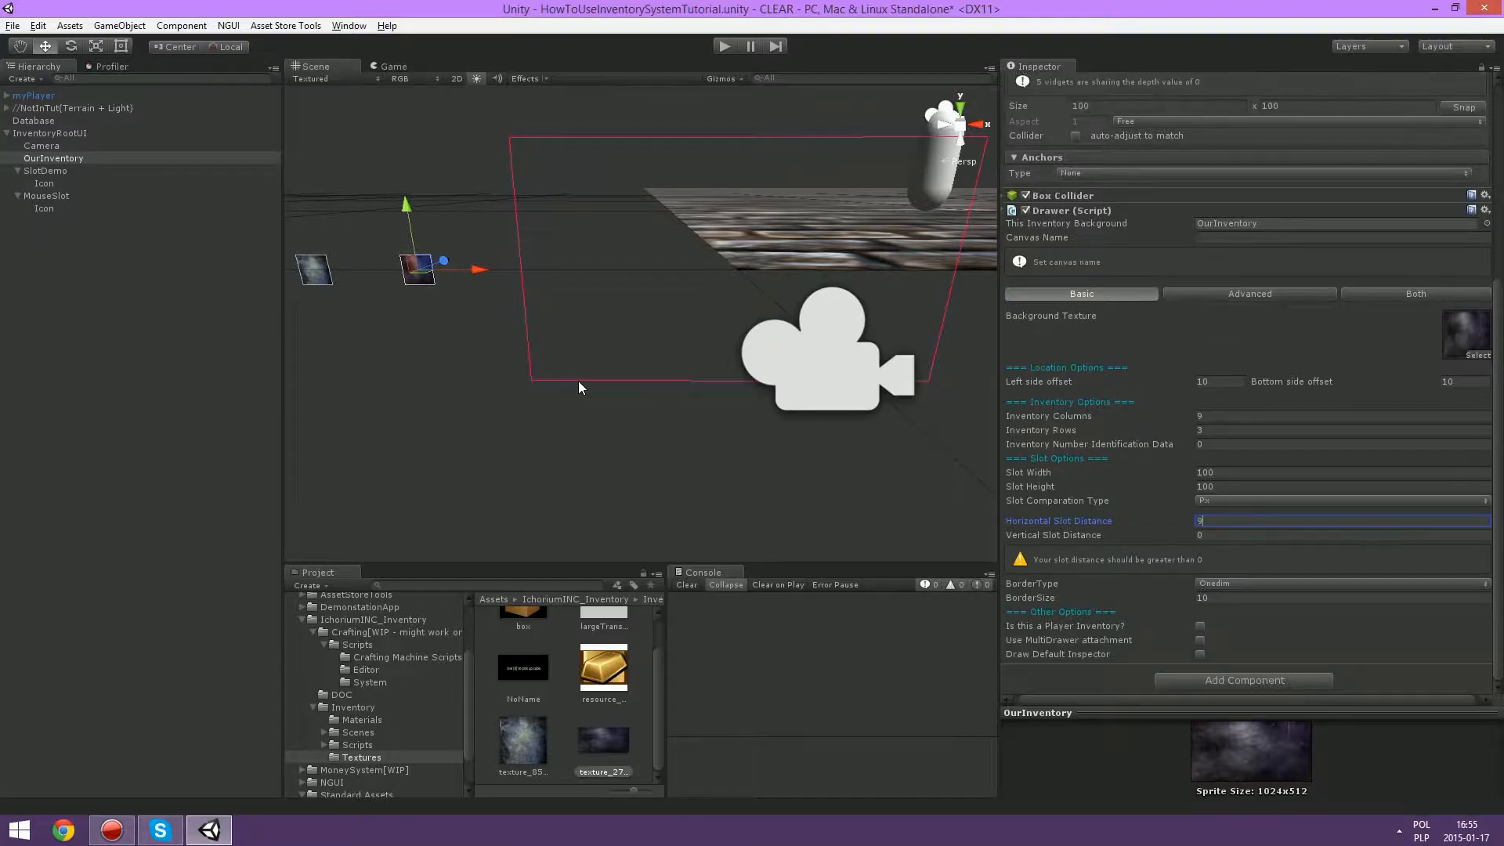
key(Tab)
text(9)
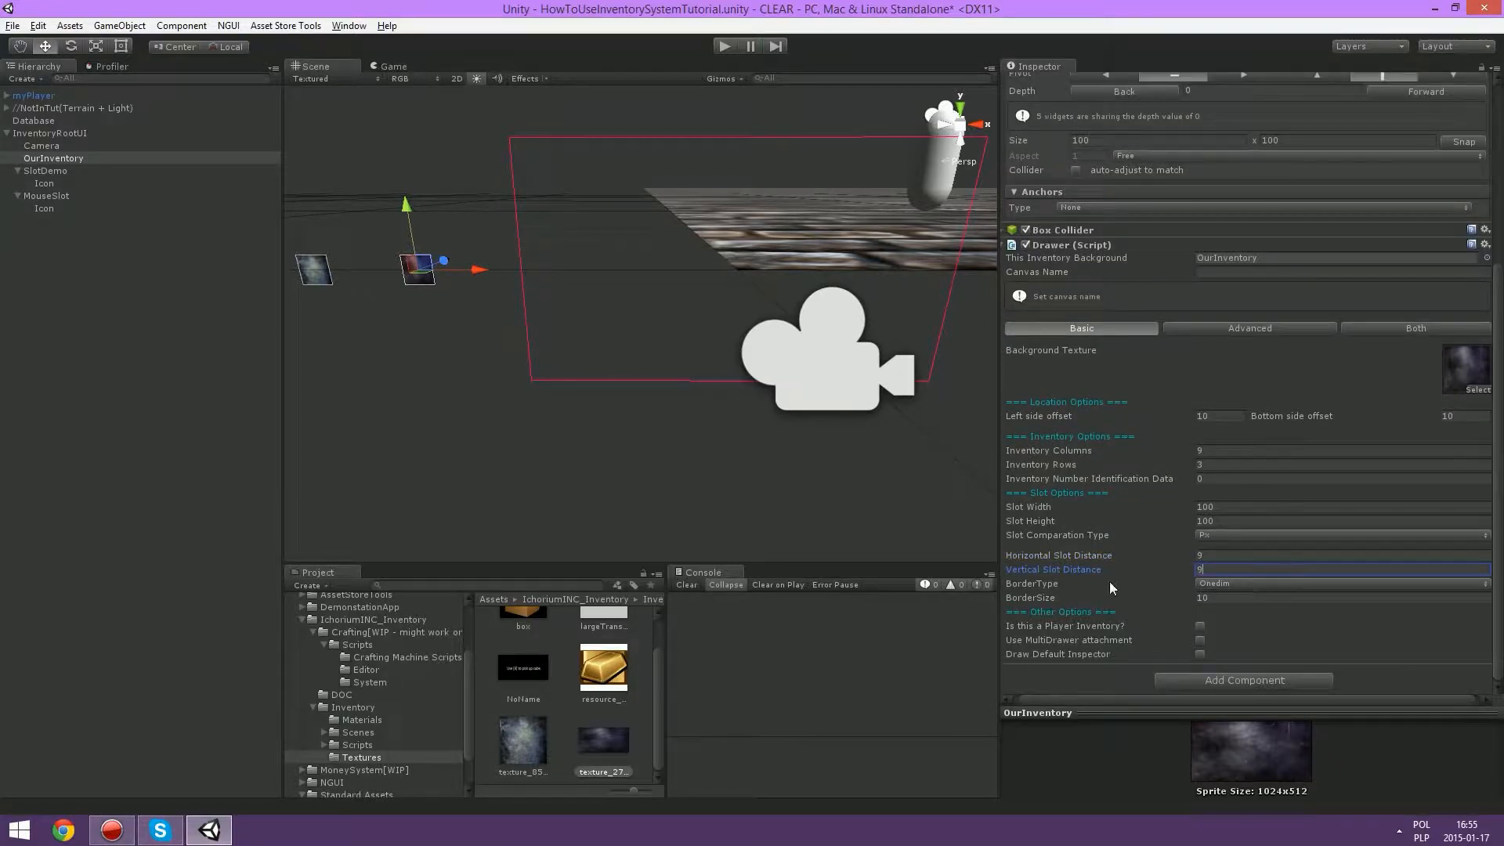
click(1228, 584)
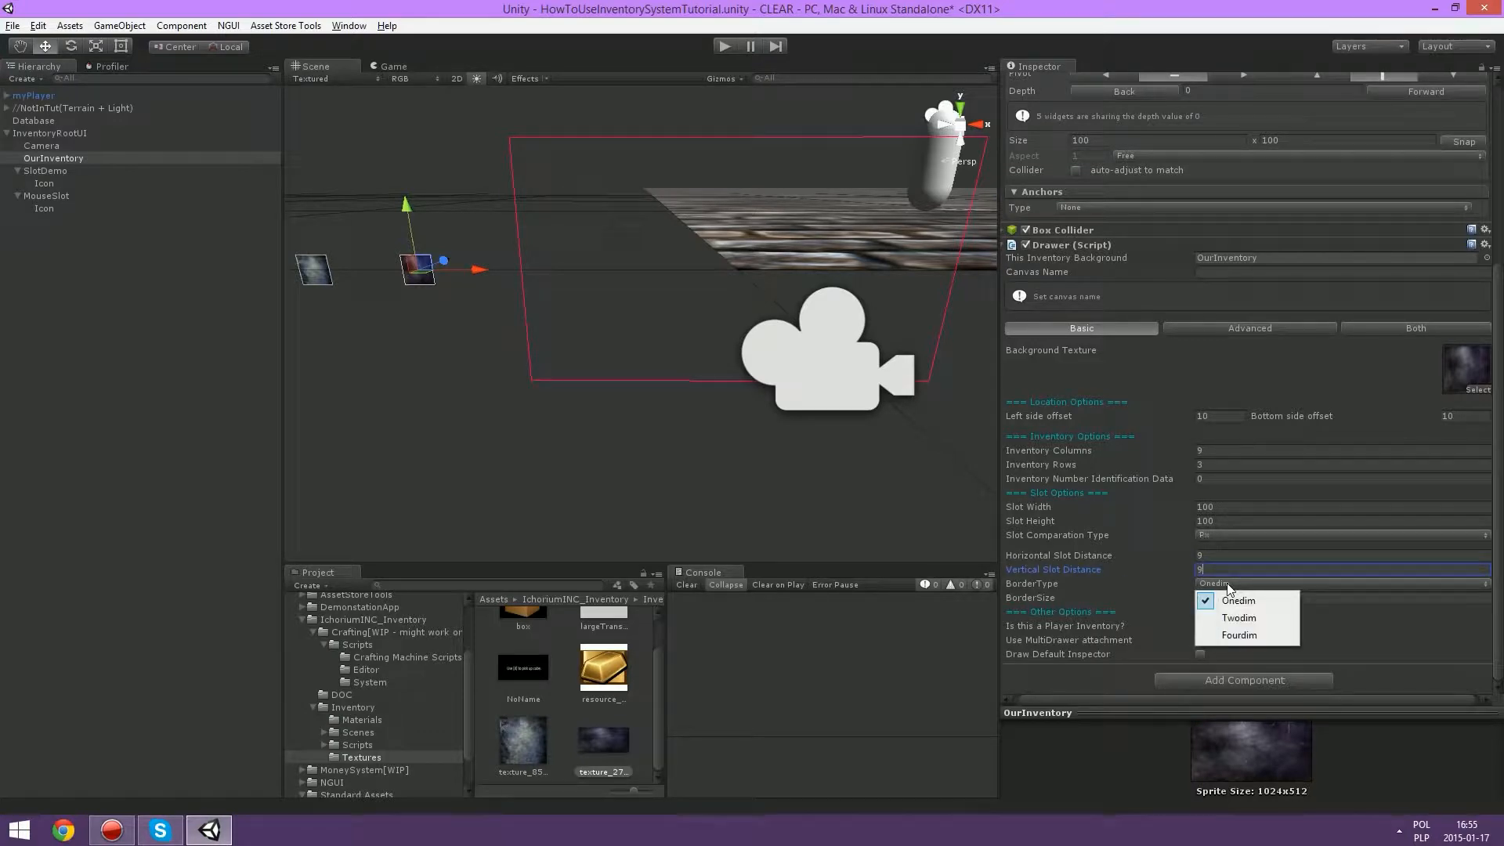
click(544, 420)
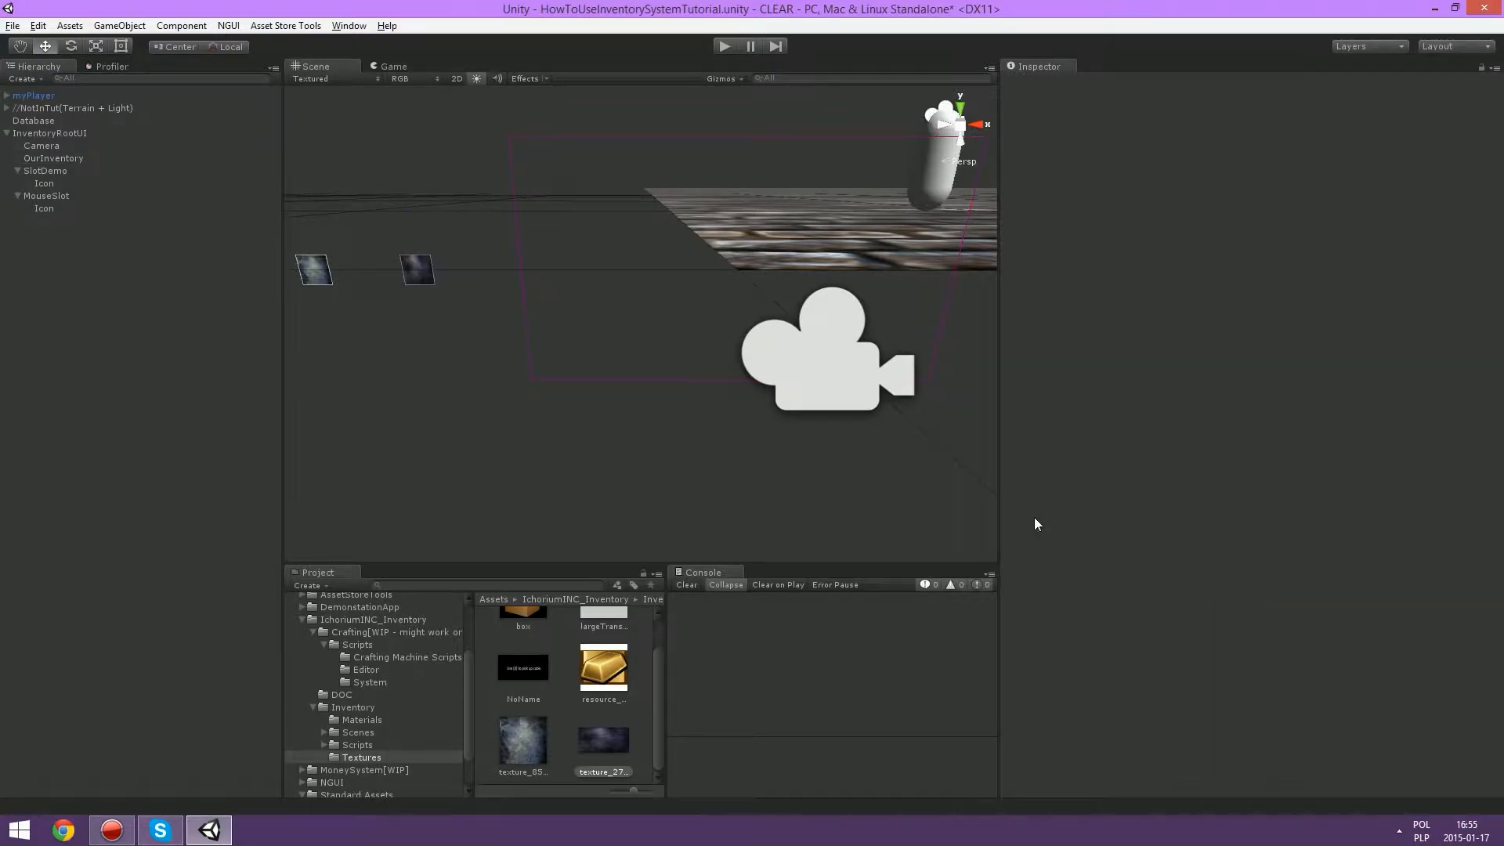
click(50, 159)
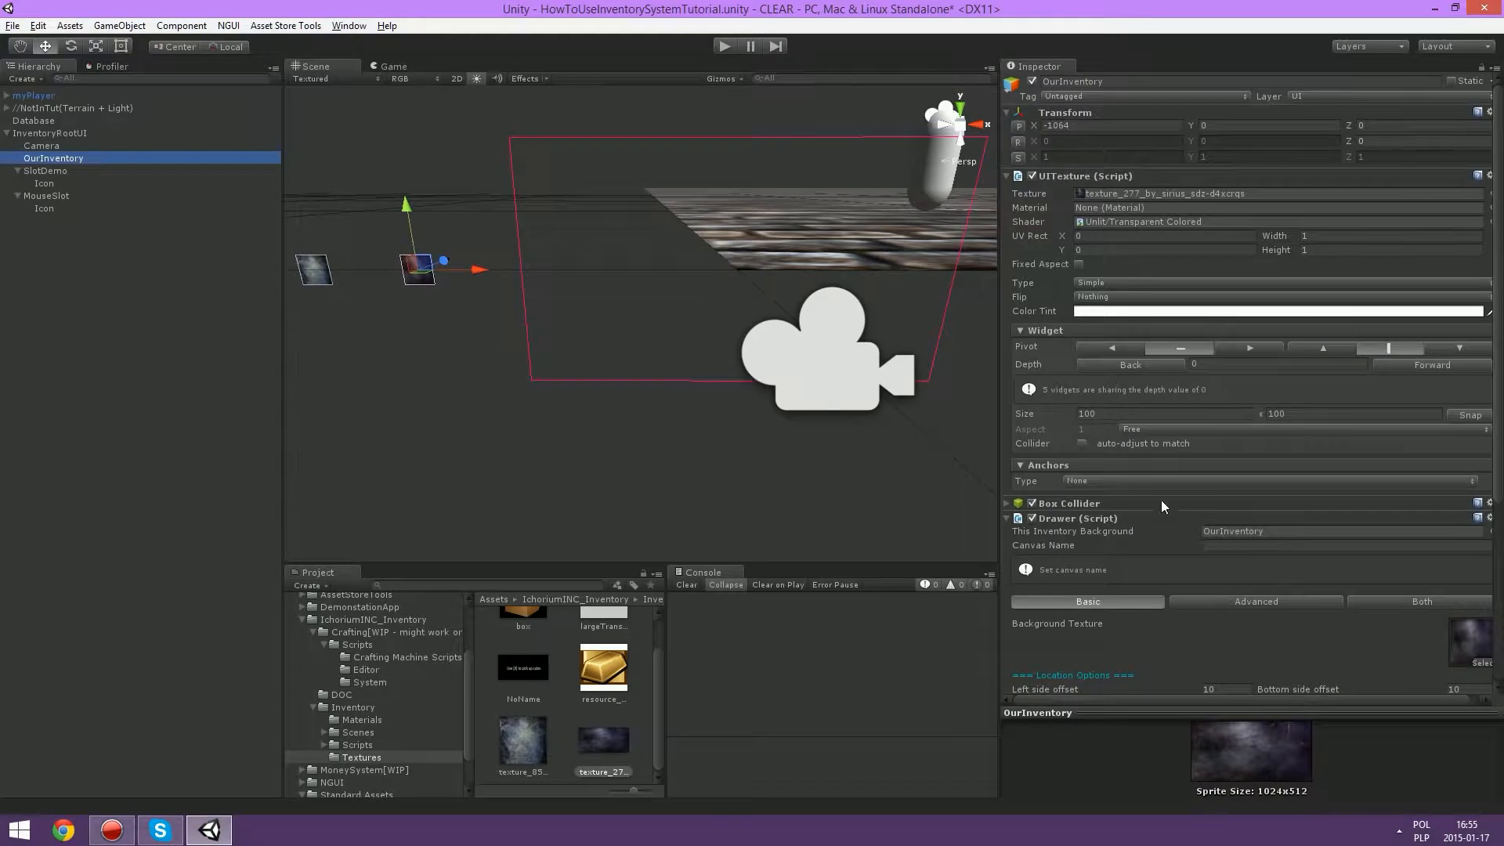
scroll(1152, 482, down, 5)
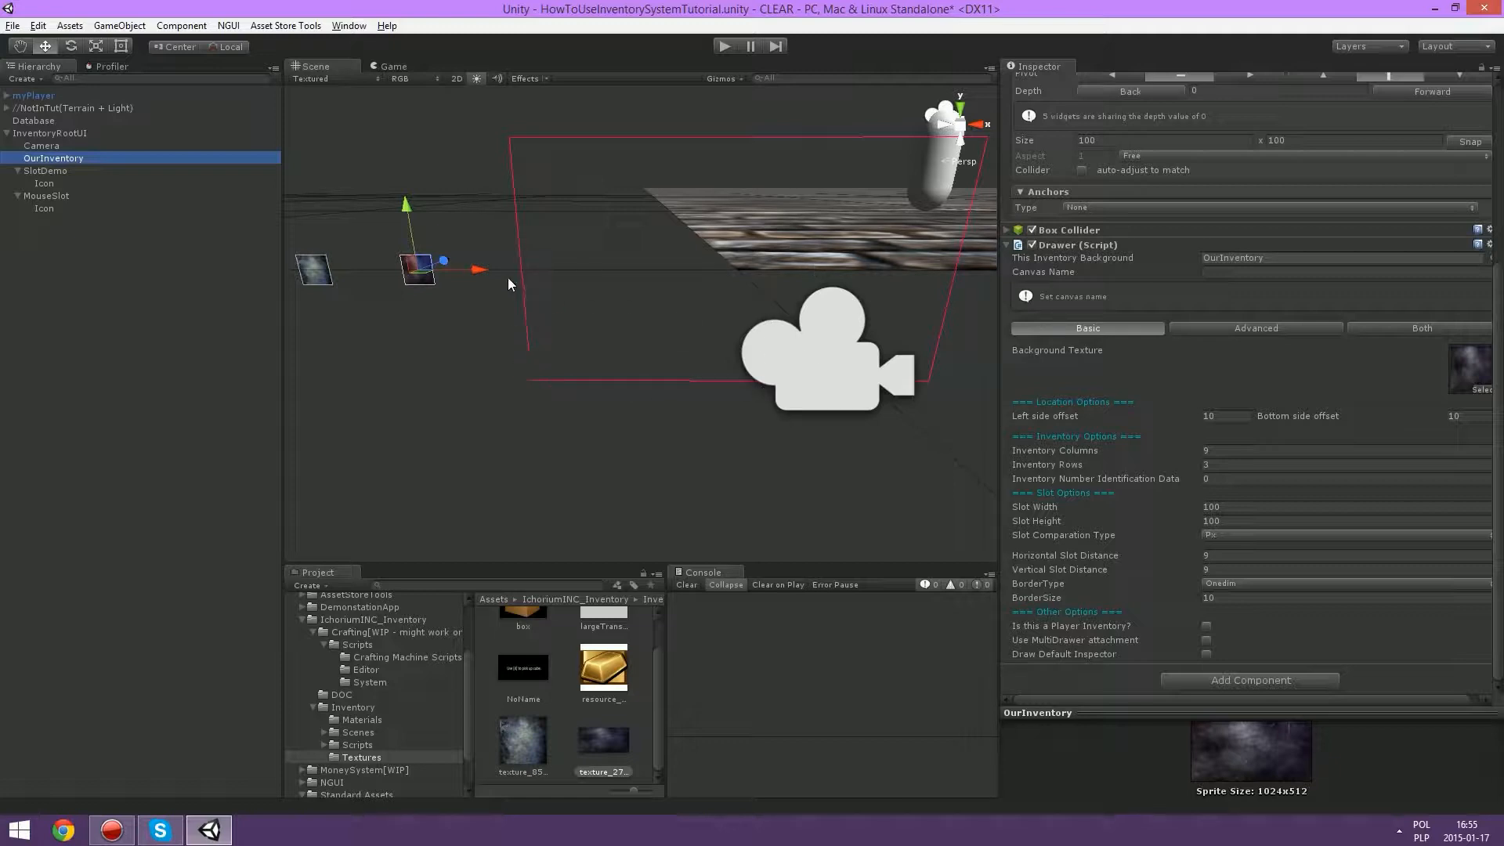
Step: Try the Twodim and Fourdim border types in OurInventory's Drawer script and settle on Twodim
click(1267, 586)
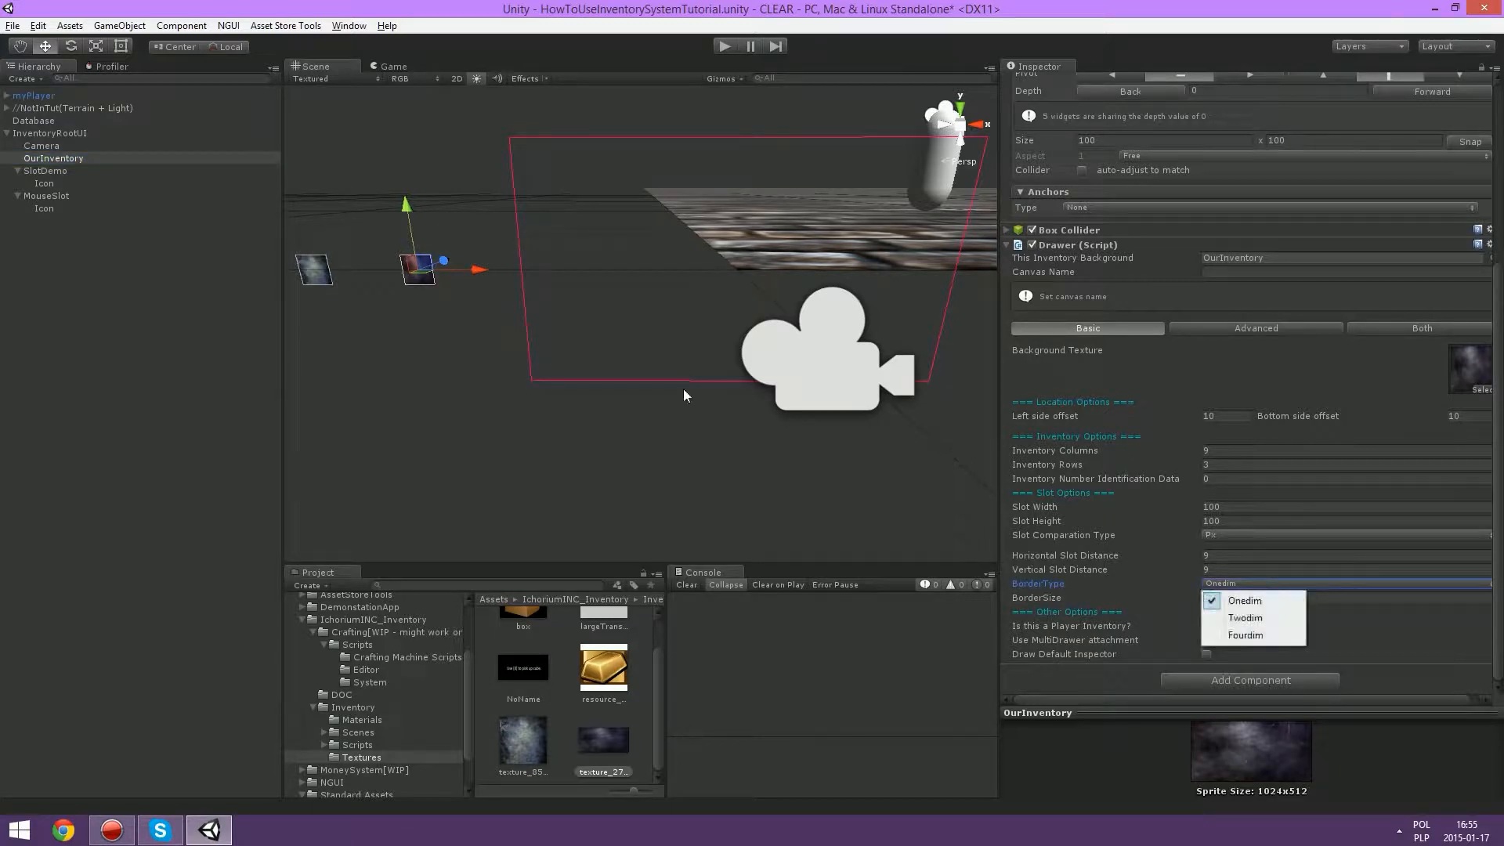
click(1230, 612)
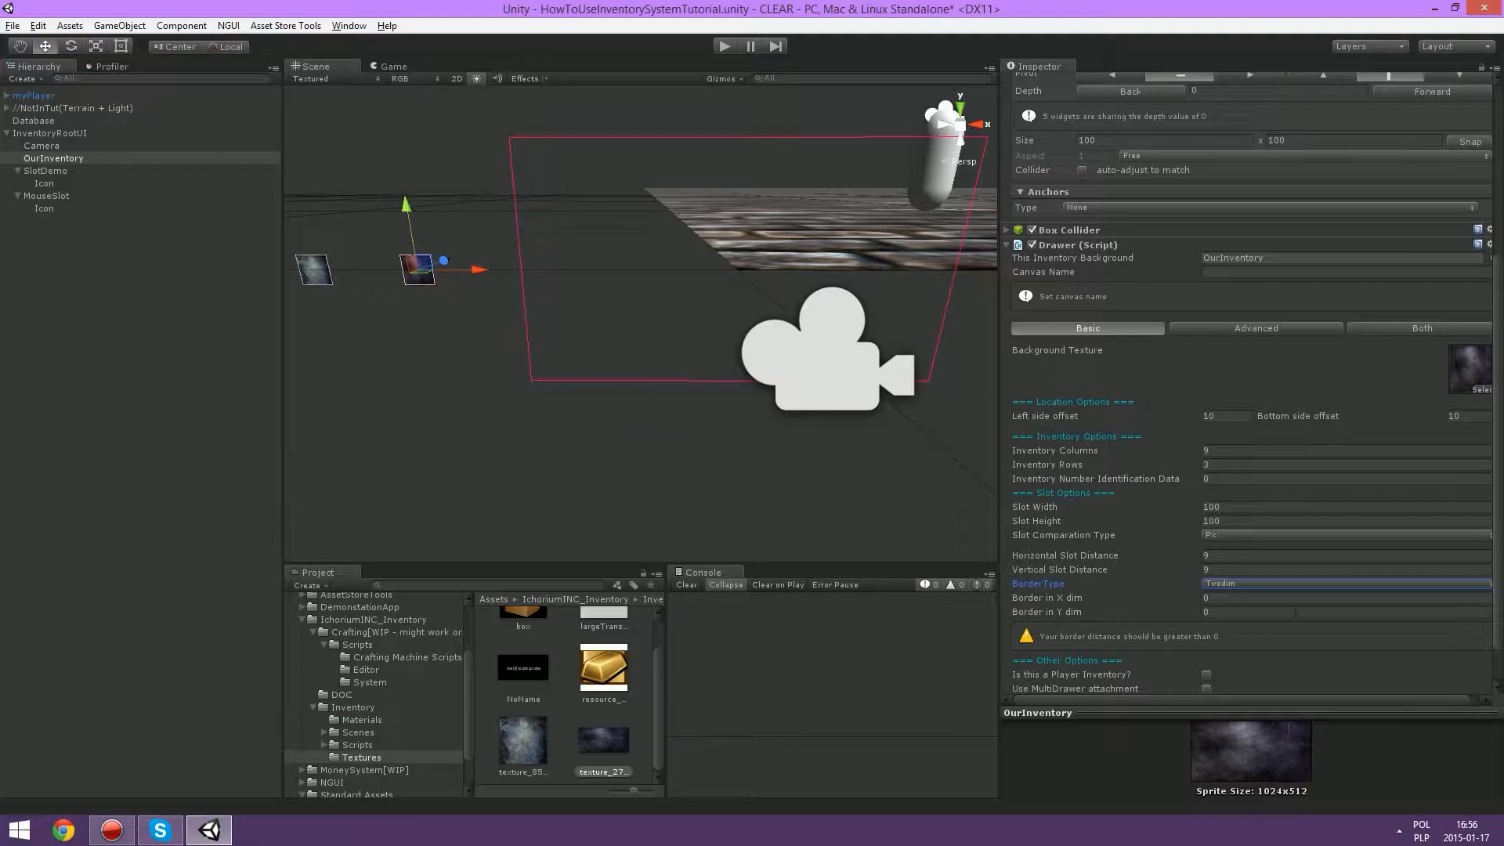
click(1252, 586)
click(1230, 638)
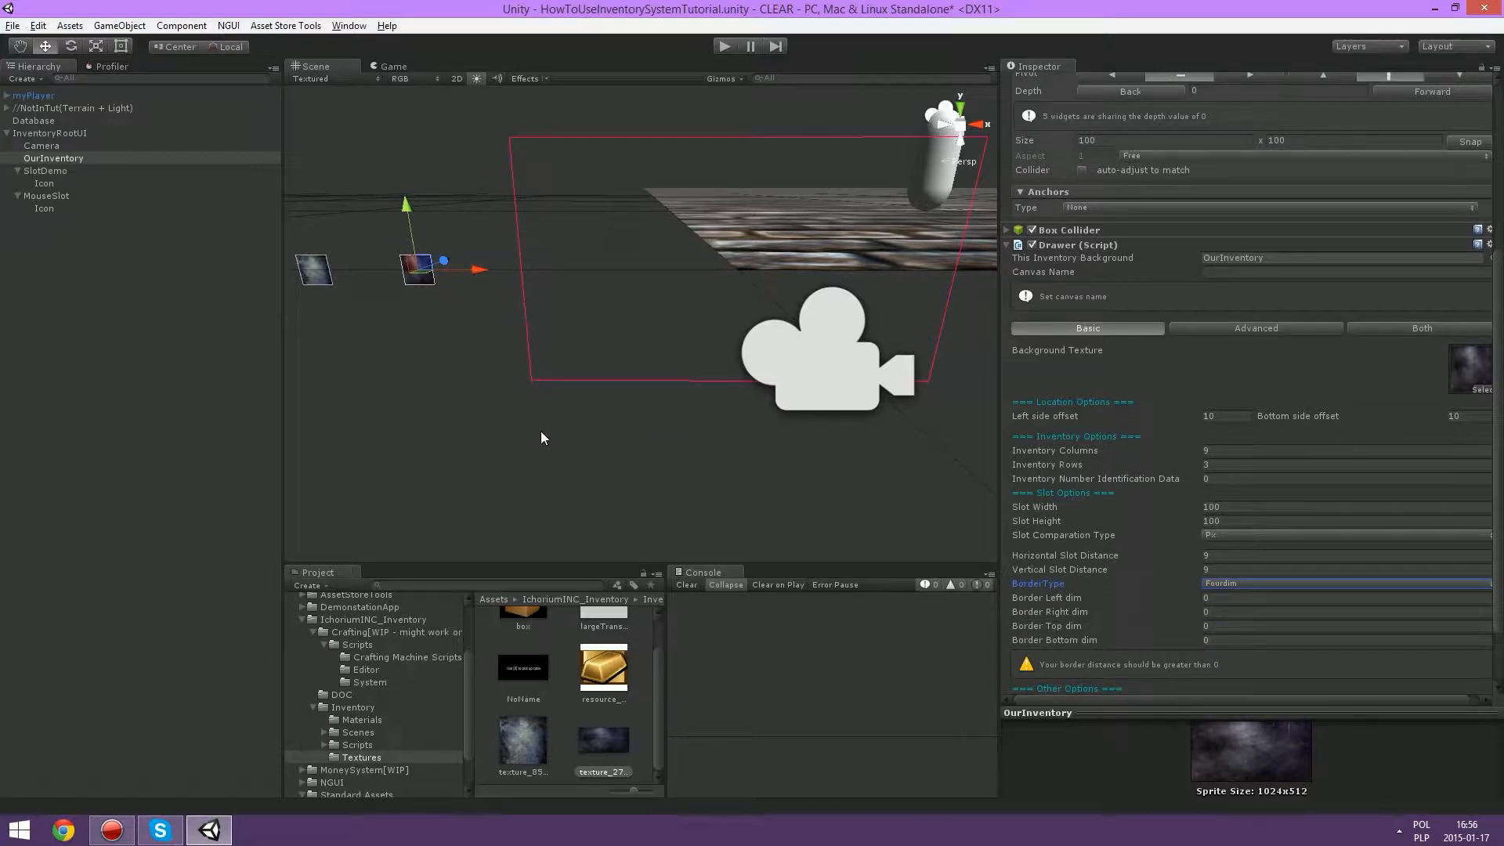
click(1294, 584)
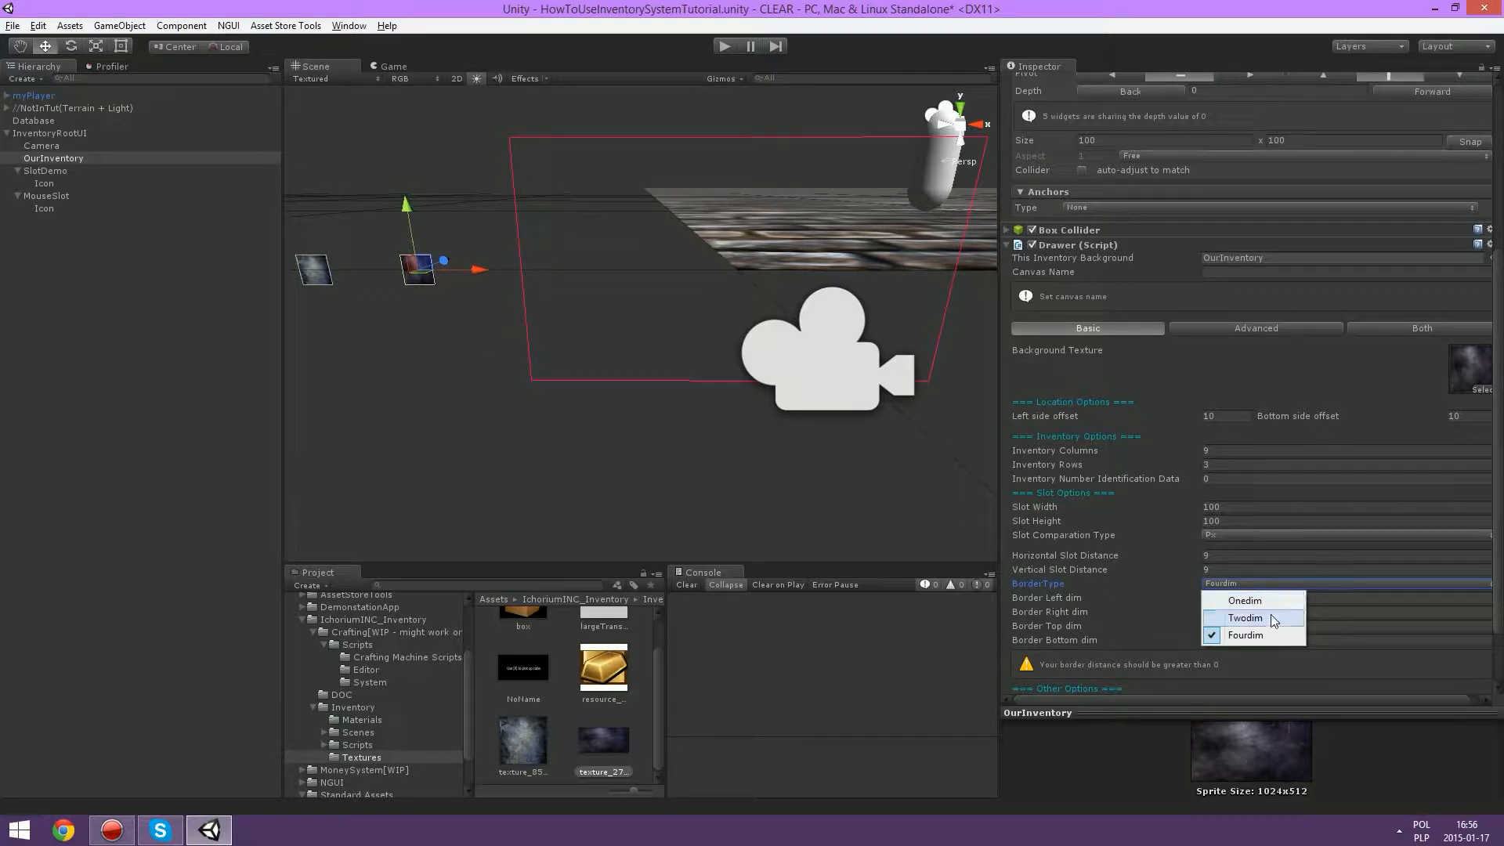
click(1271, 618)
Step: Set OurInventory's border to 10 in the X dimension and 20 in the Y dimension
click(1221, 598)
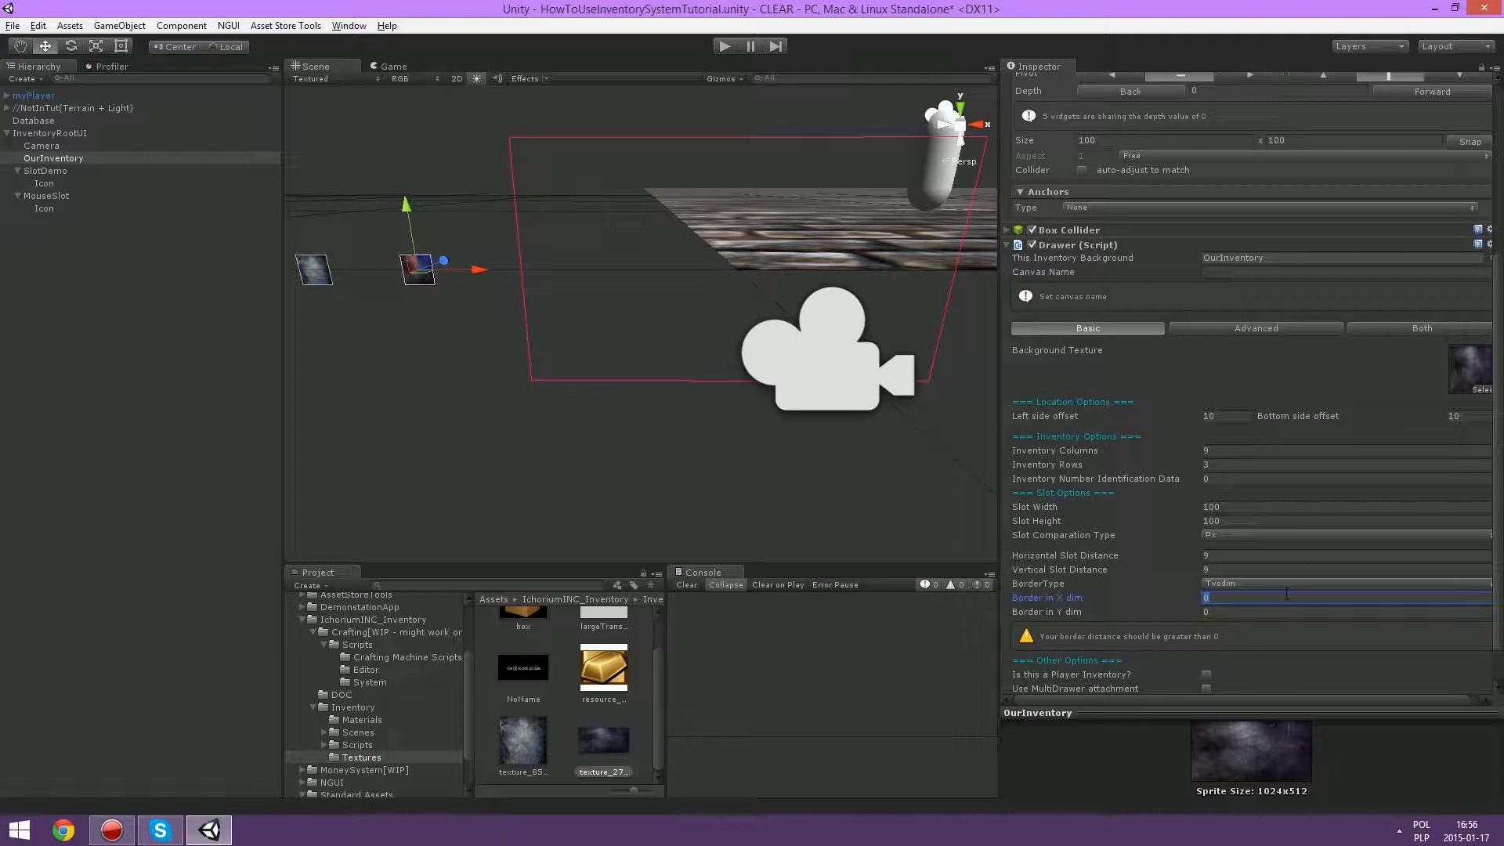
text(1)
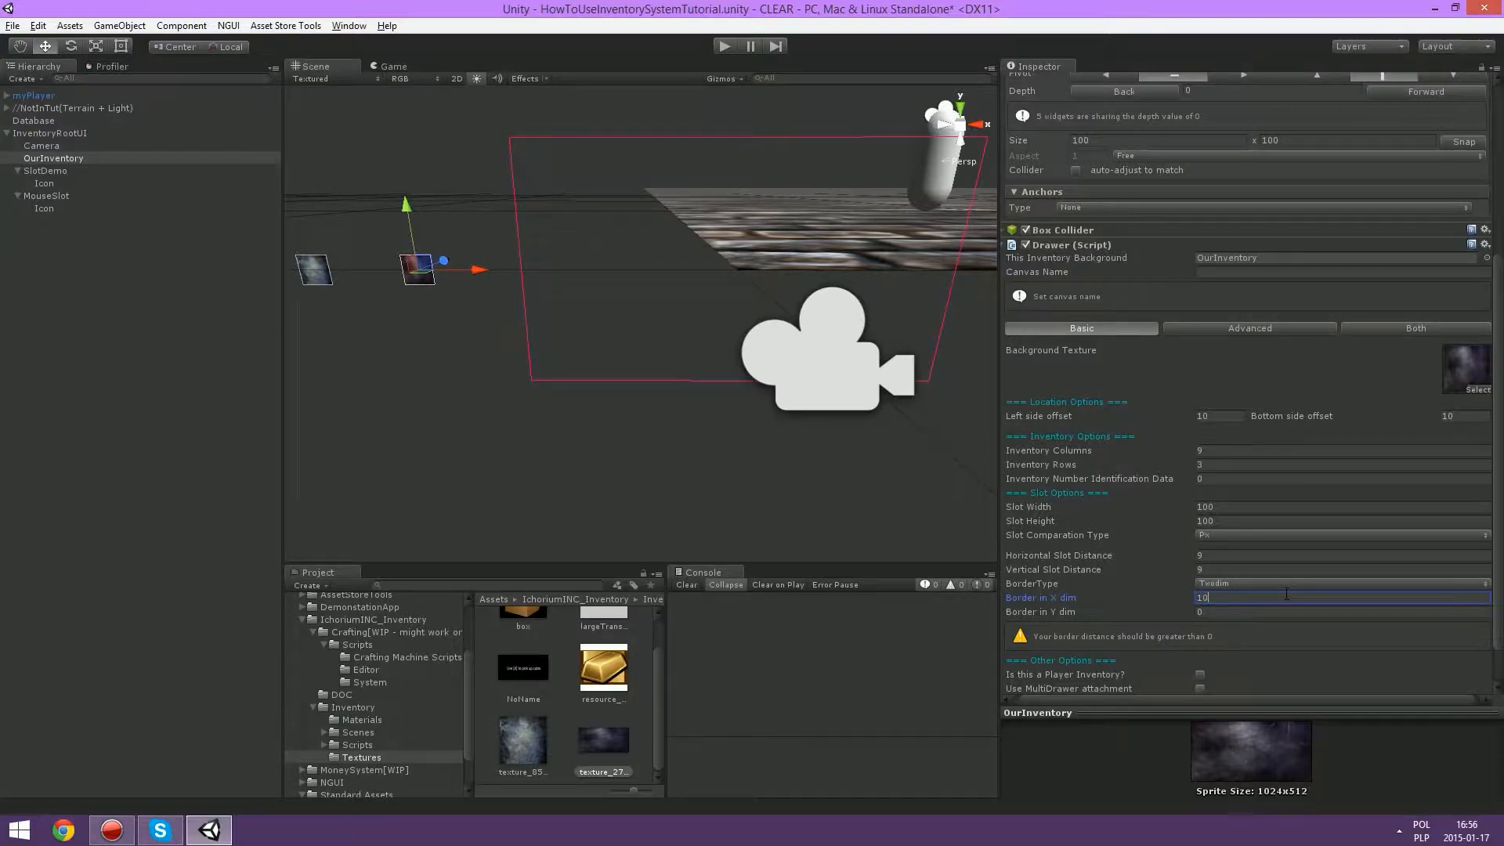
text(0)
key(Tab)
text(20)
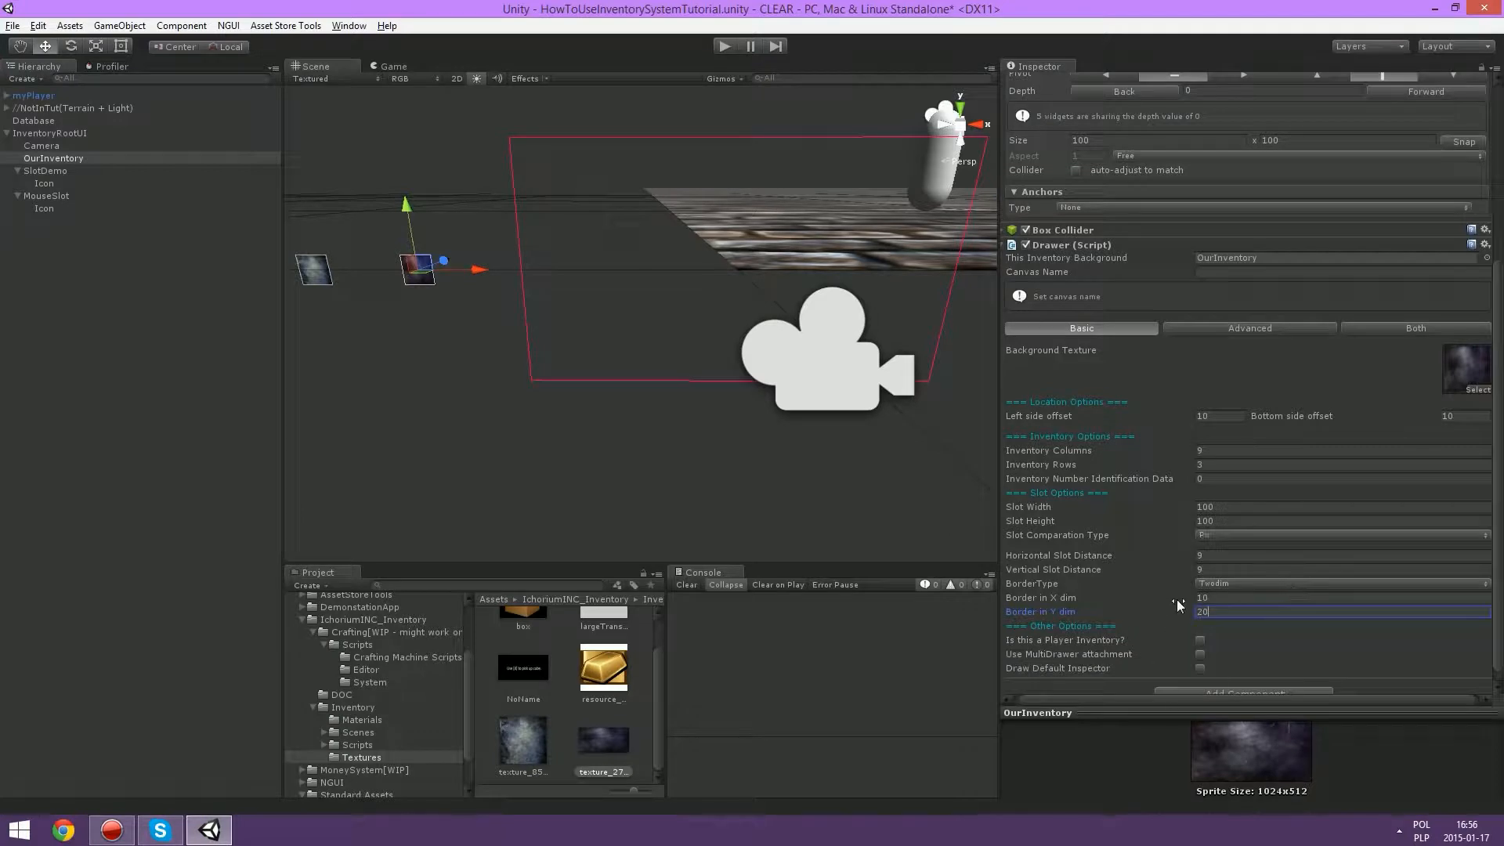
click(1080, 627)
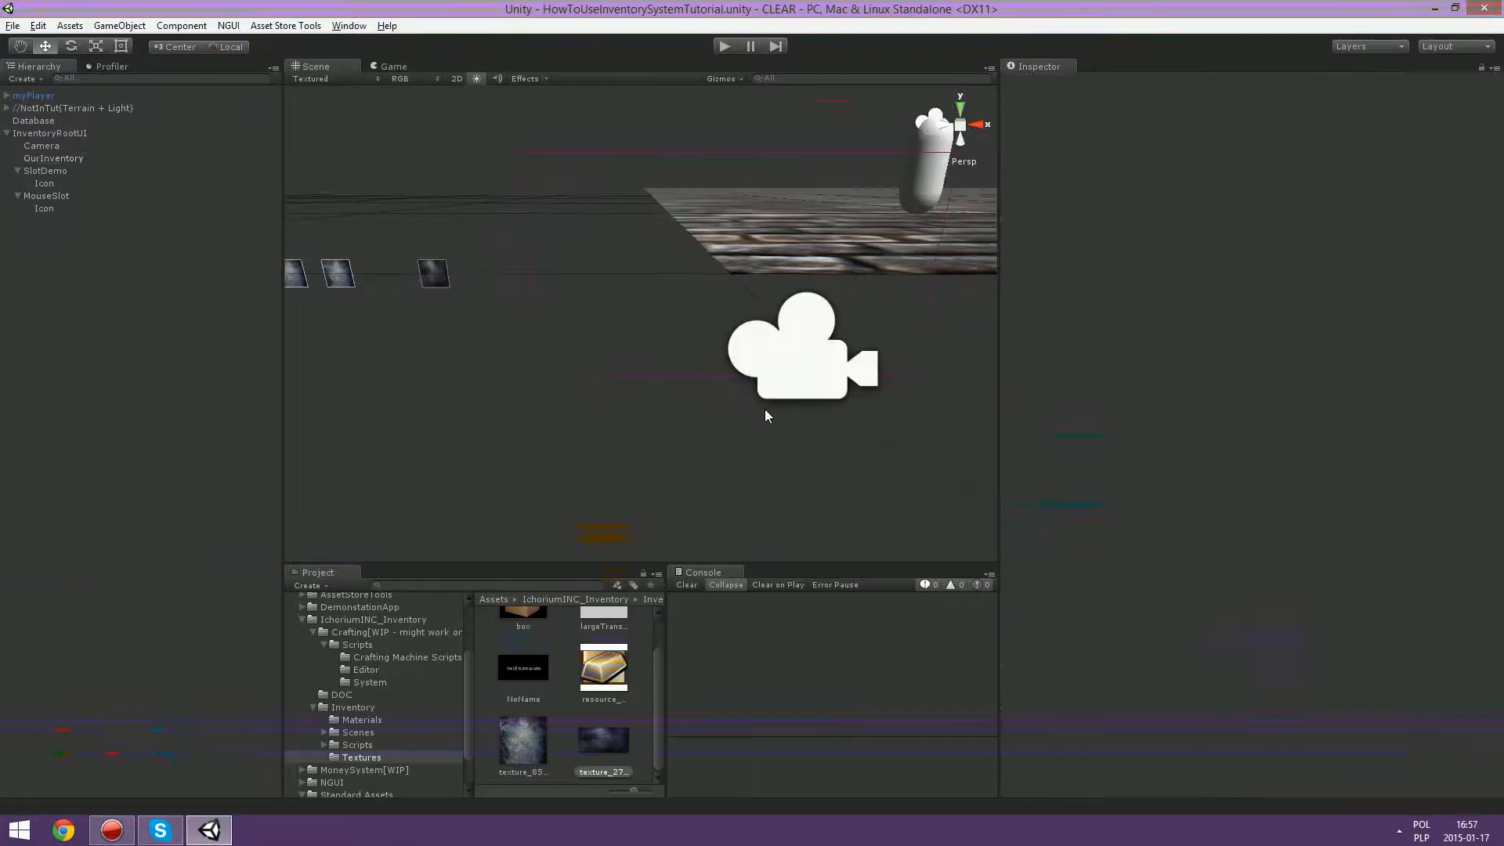
Step: Set OurInventory's anchor type to Unified and locate its InventoryRootUI target in the hierarchy
click(47, 159)
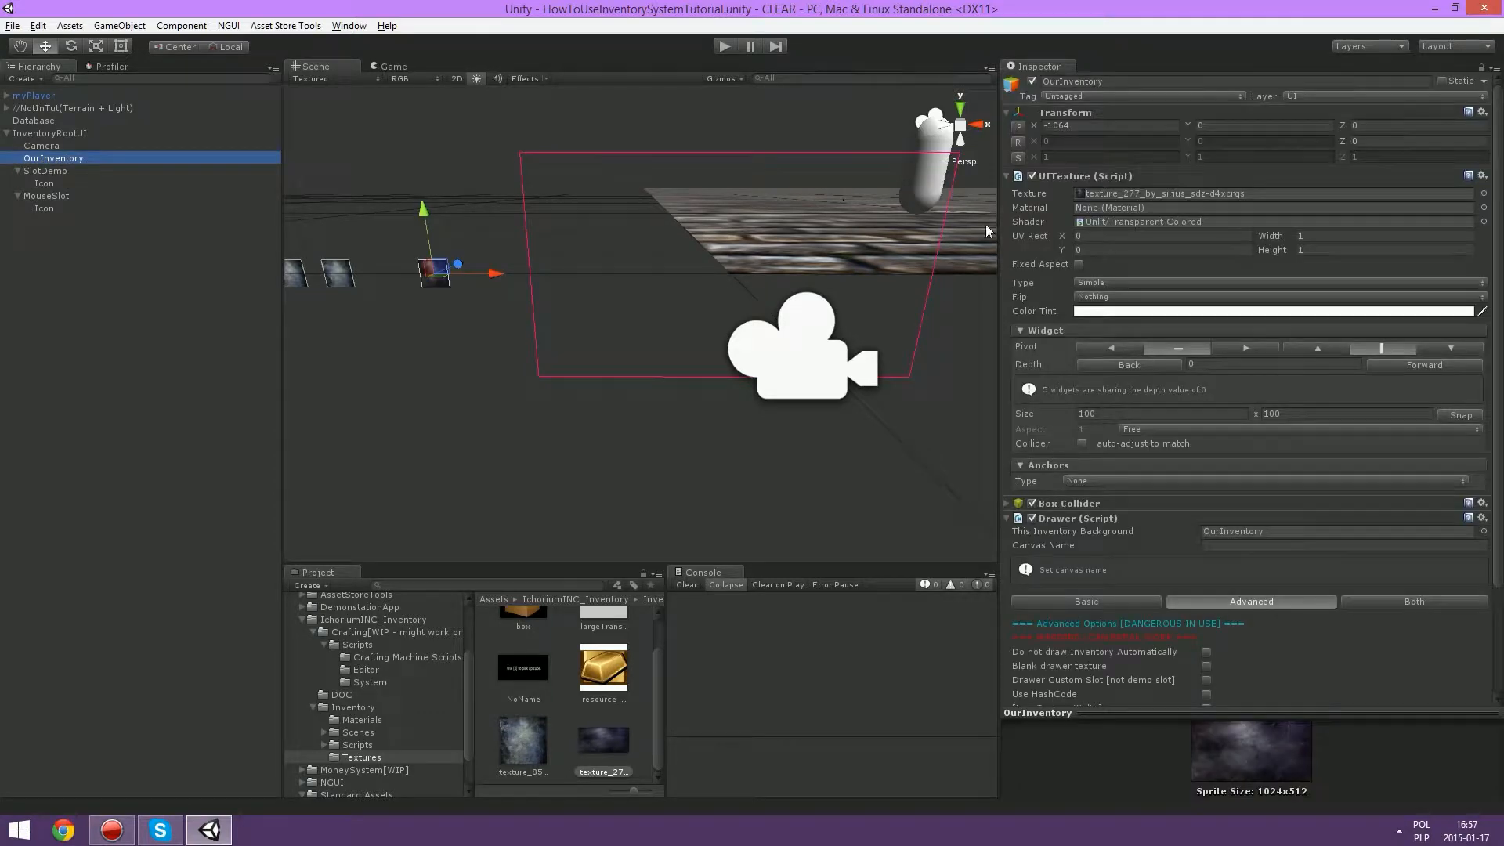
click(58, 171)
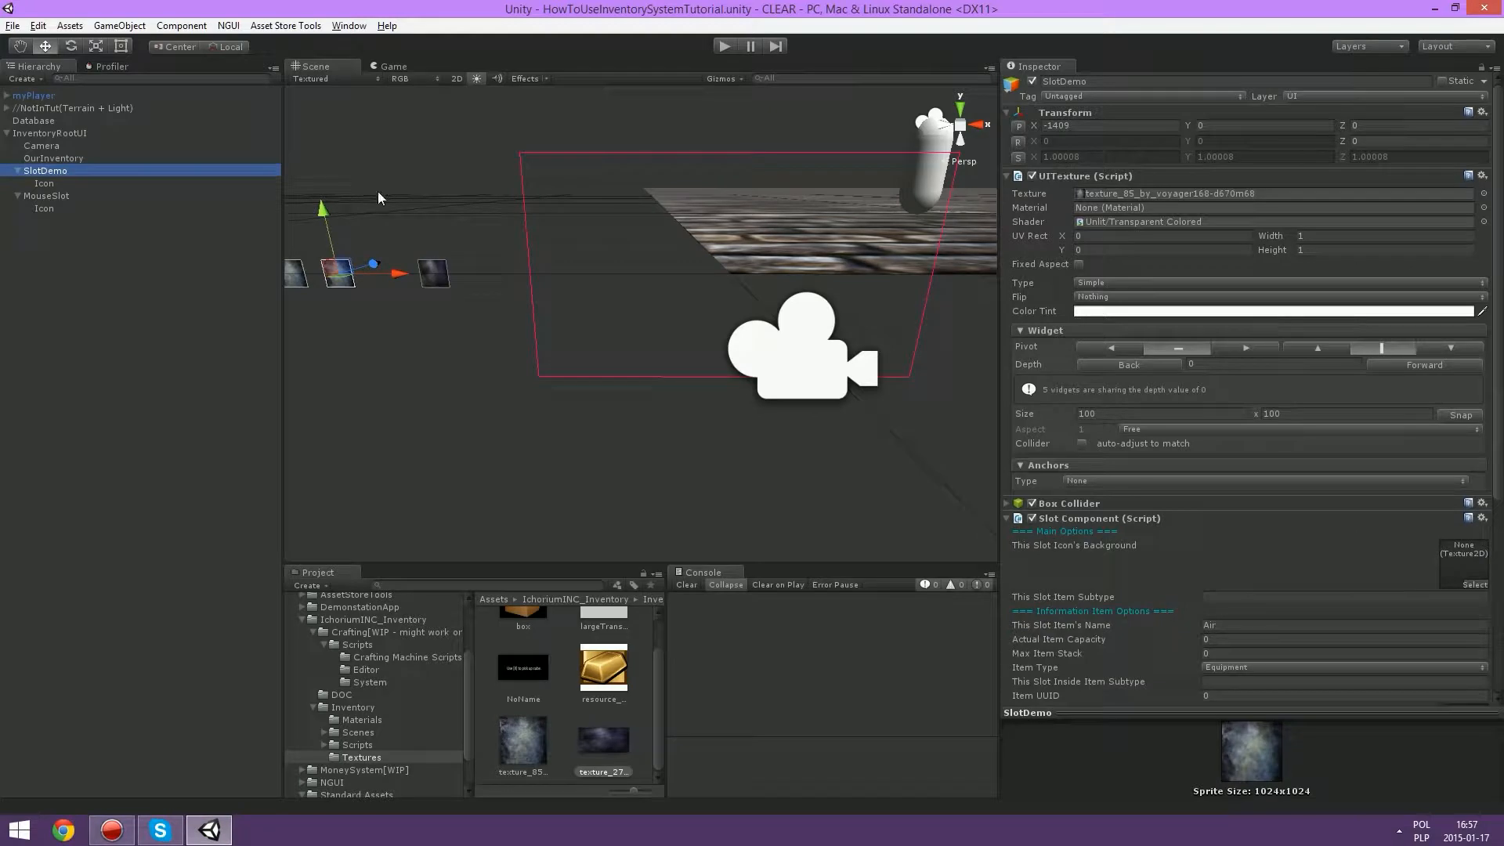
click(70, 160)
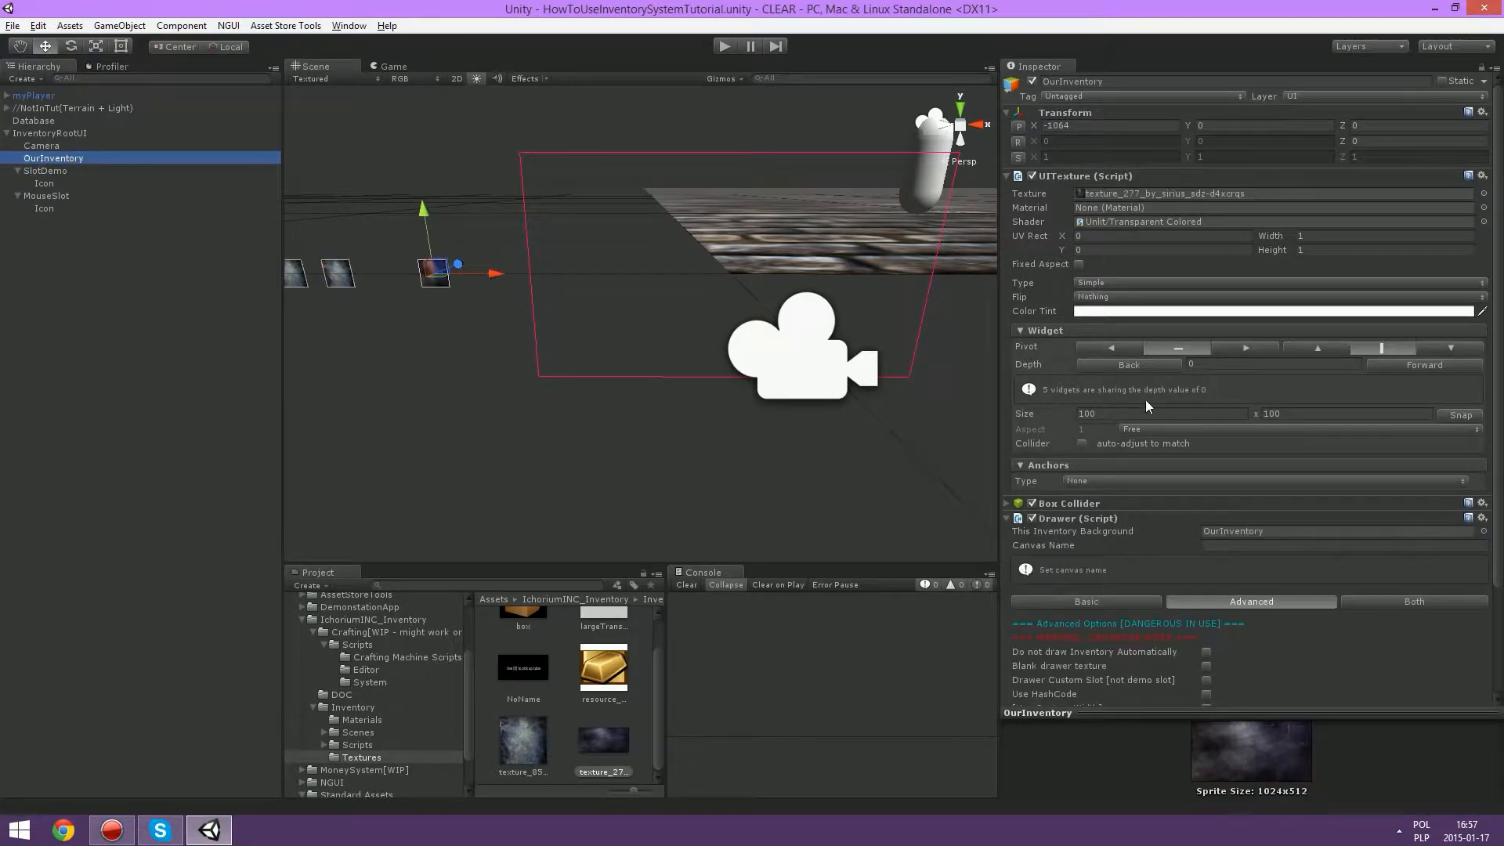
click(1111, 482)
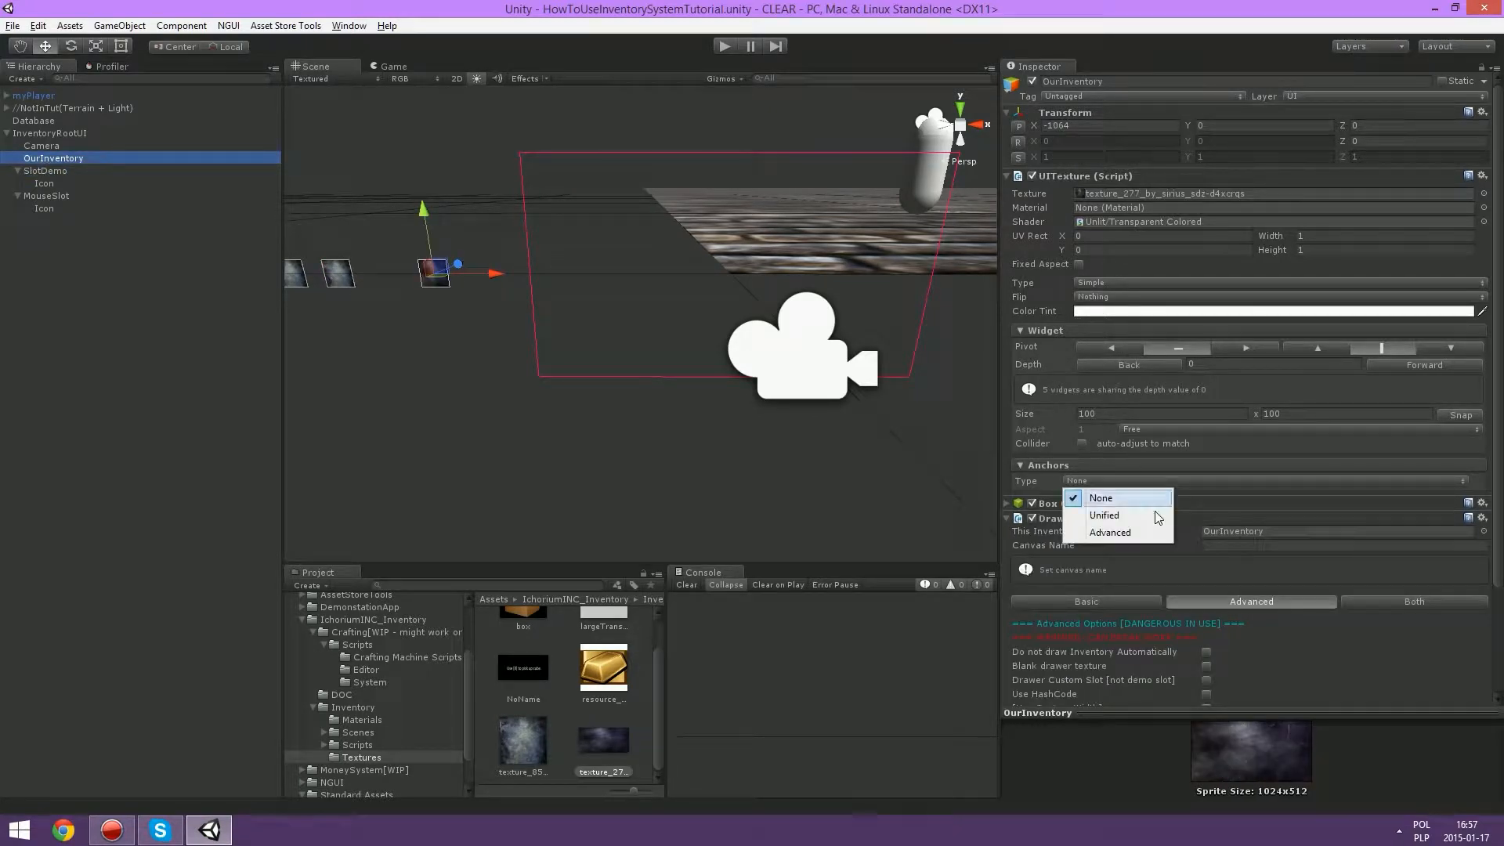
click(1106, 515)
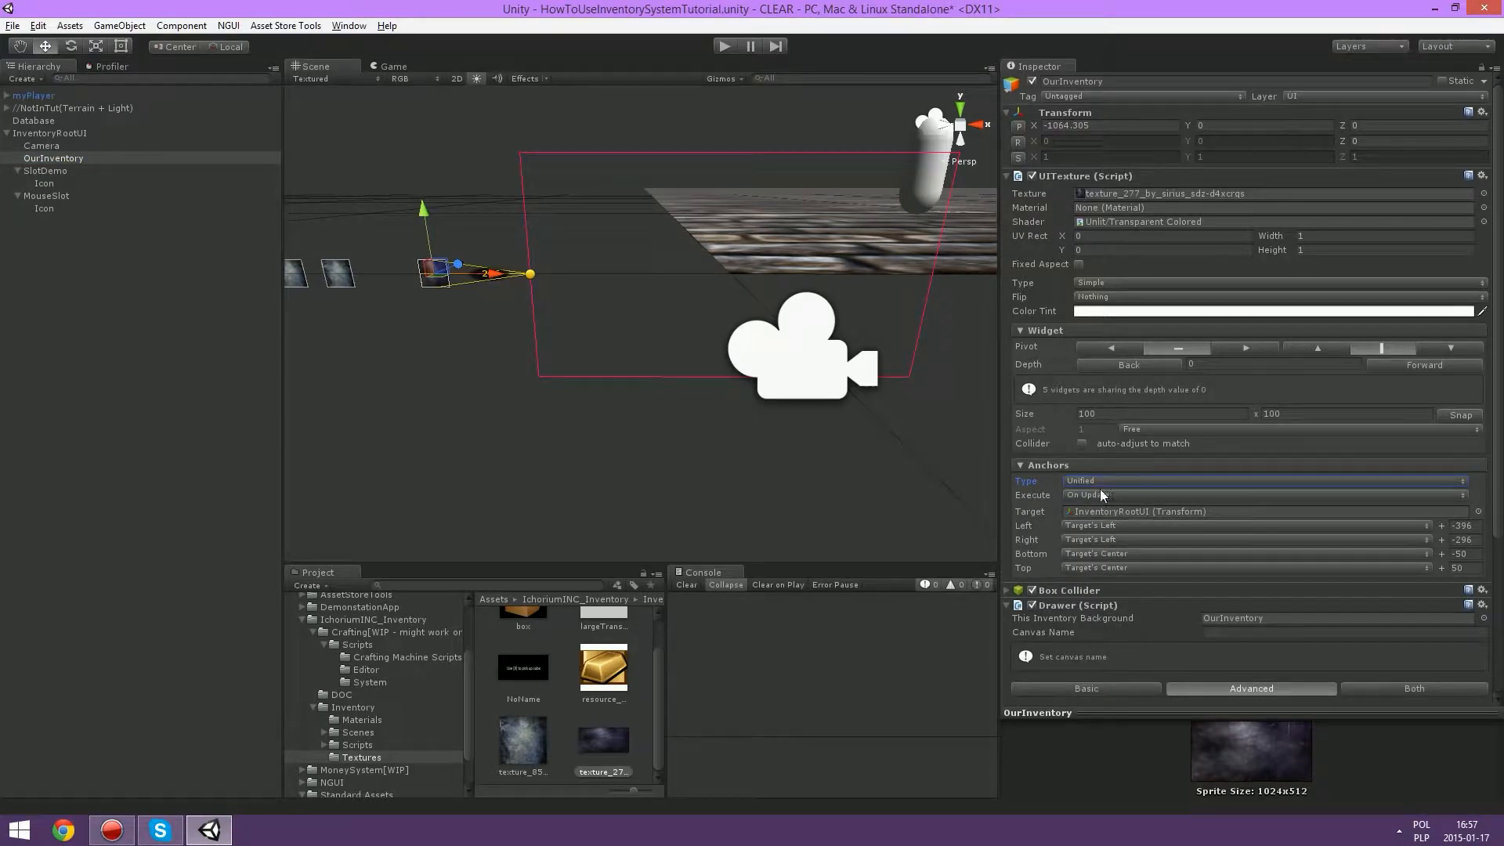
click(1104, 513)
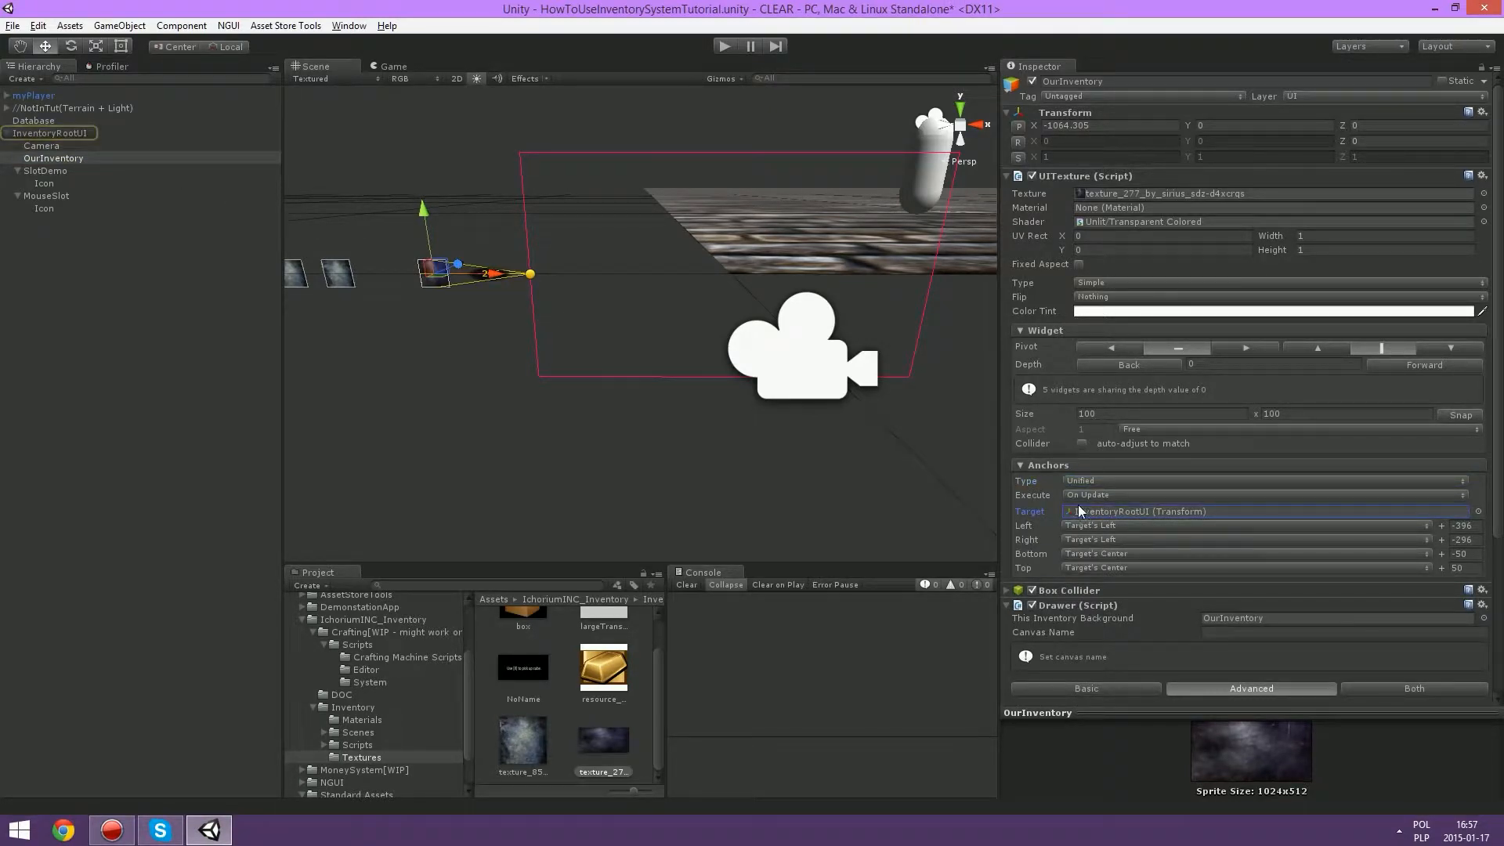
Step: Anchor OurInventory's left and right edges to Target's Left and its bottom and top edges to Target's Bottom
click(1132, 525)
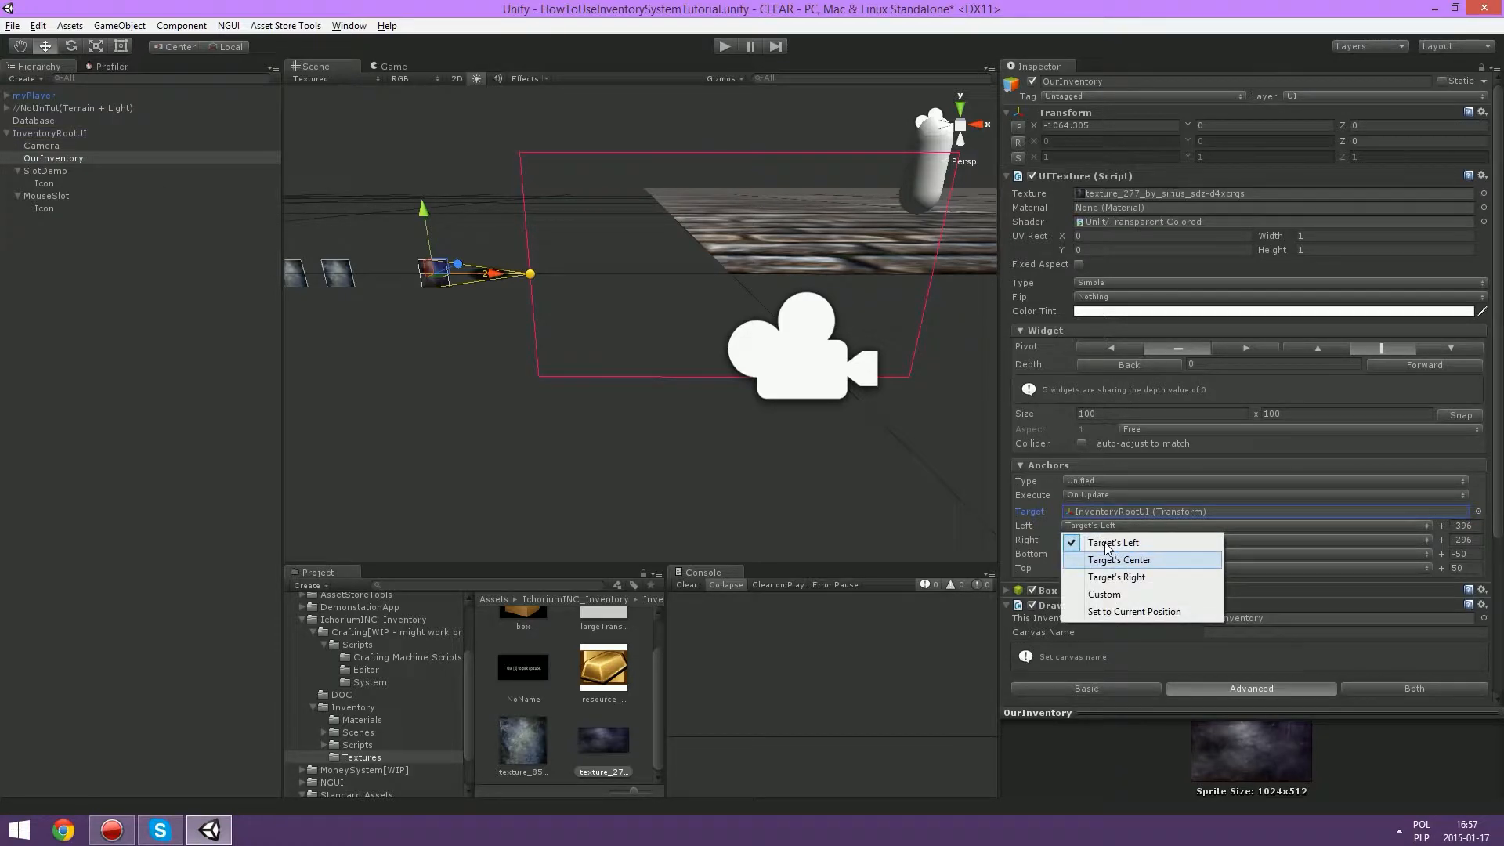
click(1108, 543)
click(1125, 540)
click(1126, 556)
click(1132, 554)
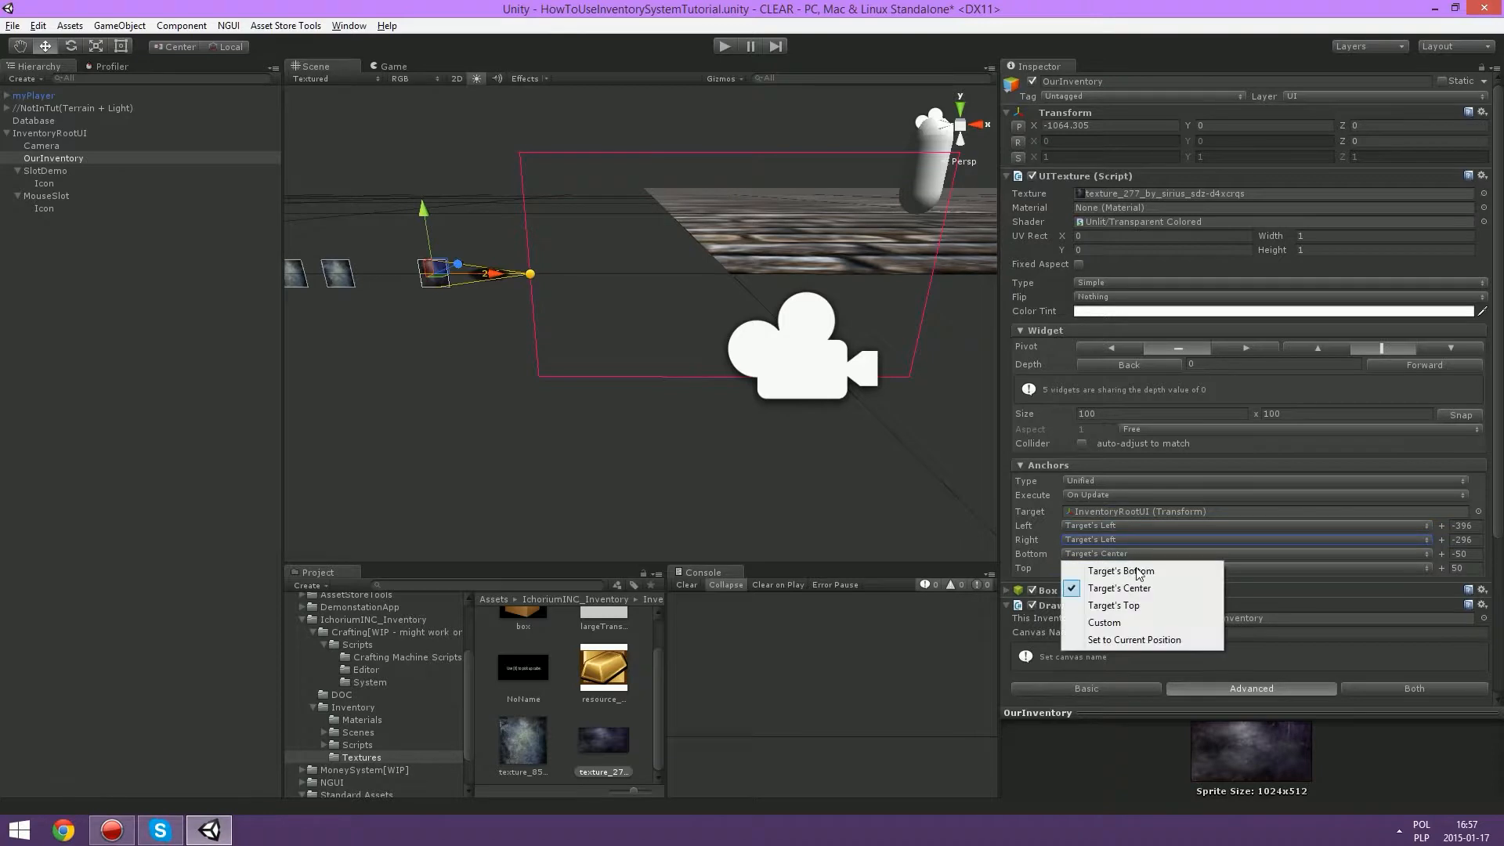
click(1136, 571)
click(1137, 568)
click(1151, 585)
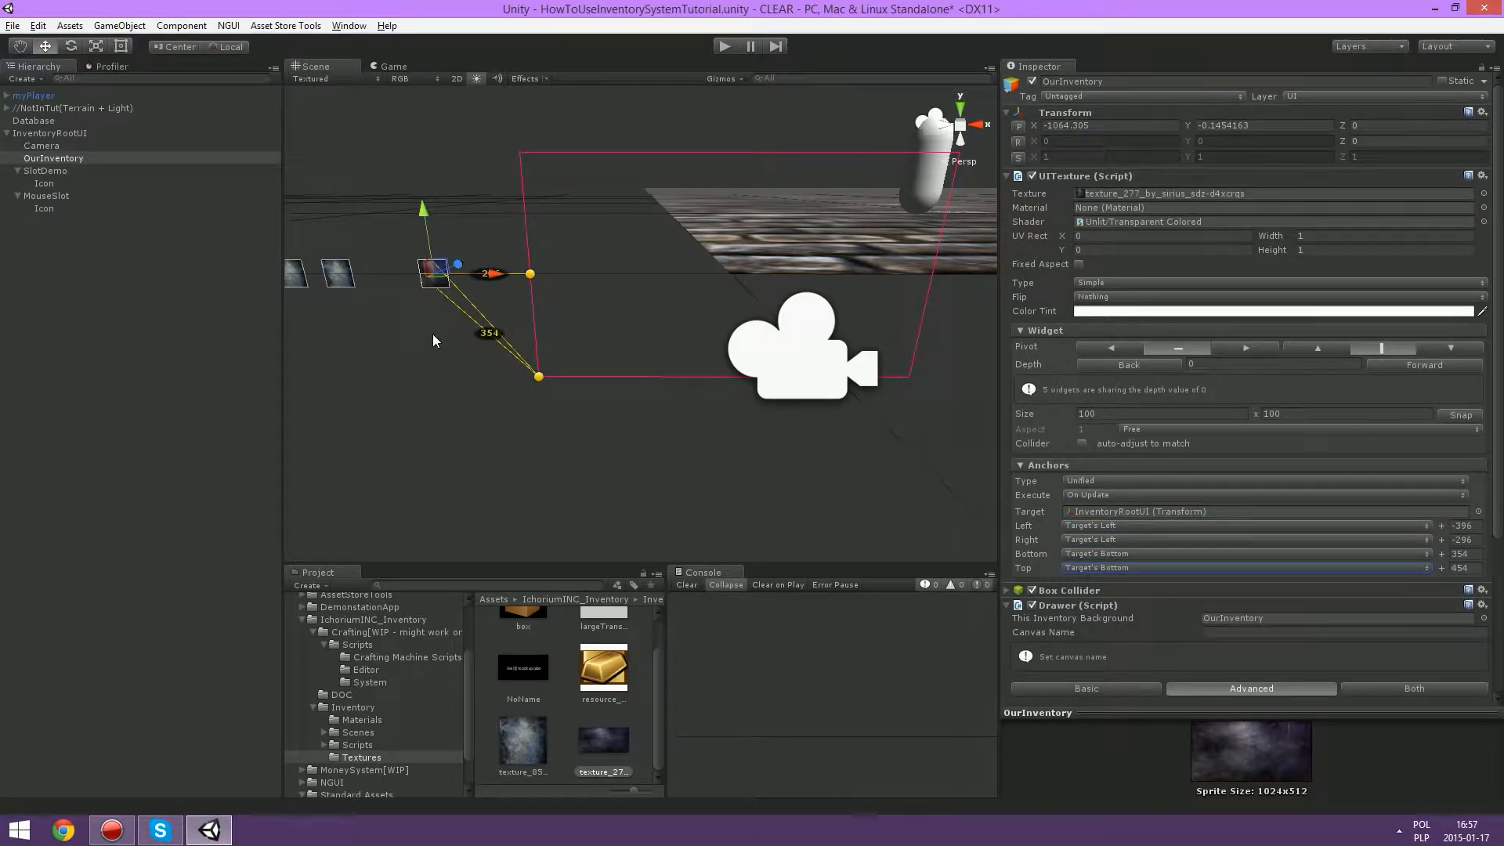
Step: Set SlotDemo's anchor type to Unified and assign OurInventory as its anchor target
click(64, 173)
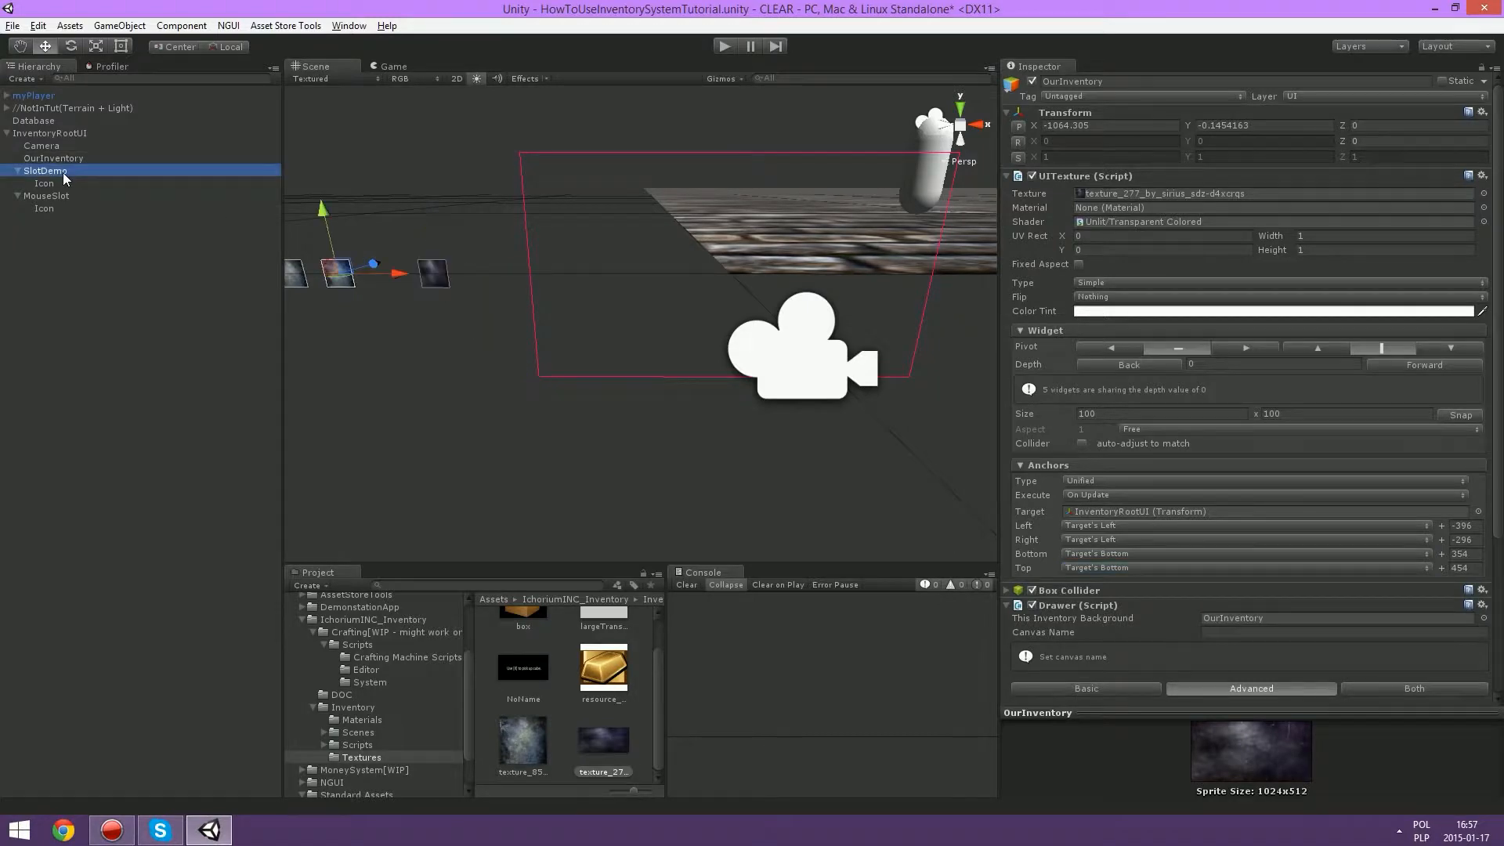
click(1123, 481)
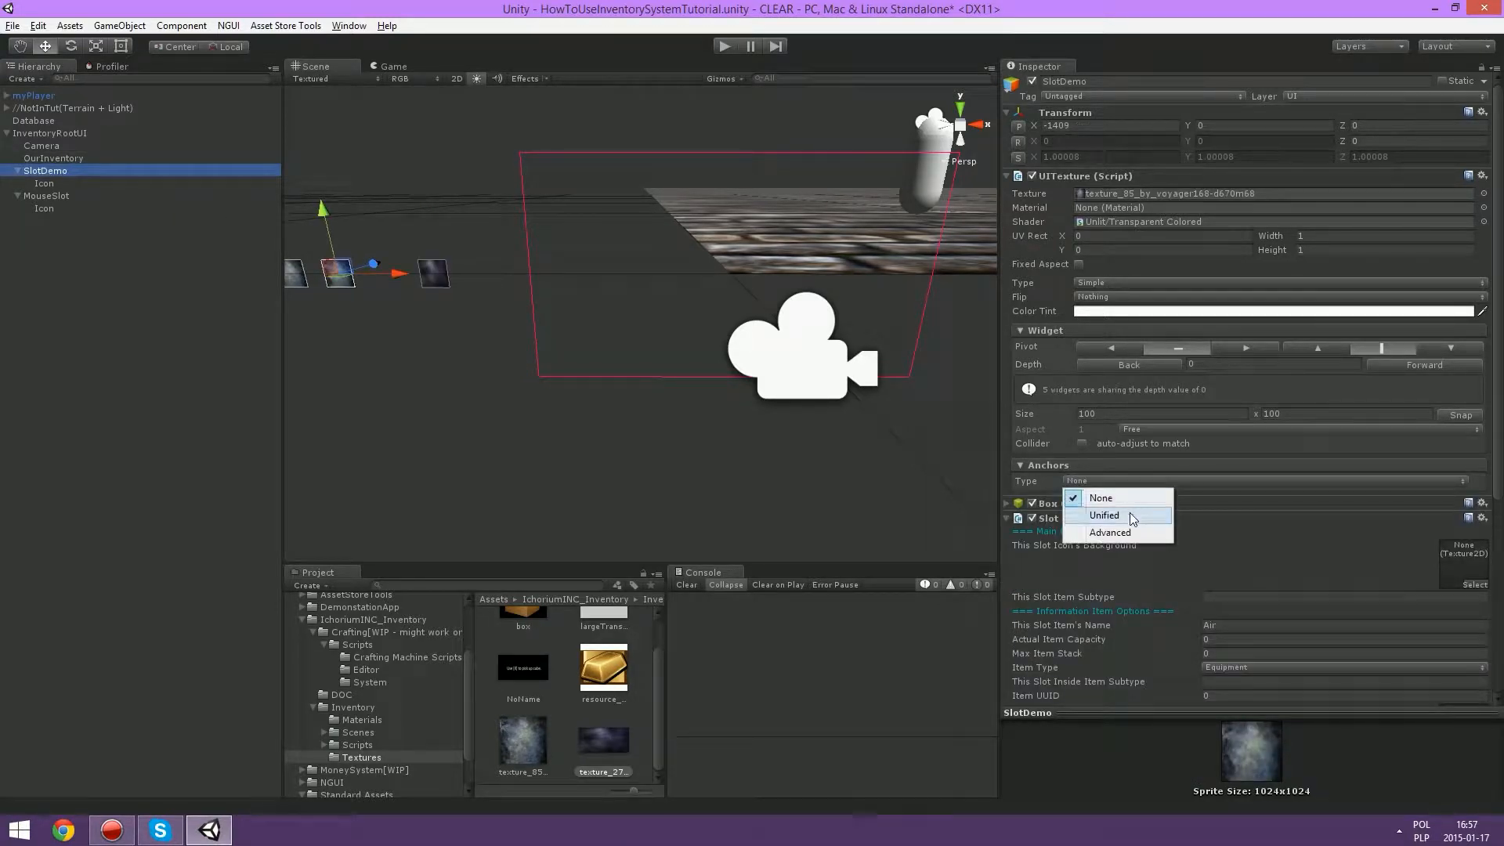
click(1133, 518)
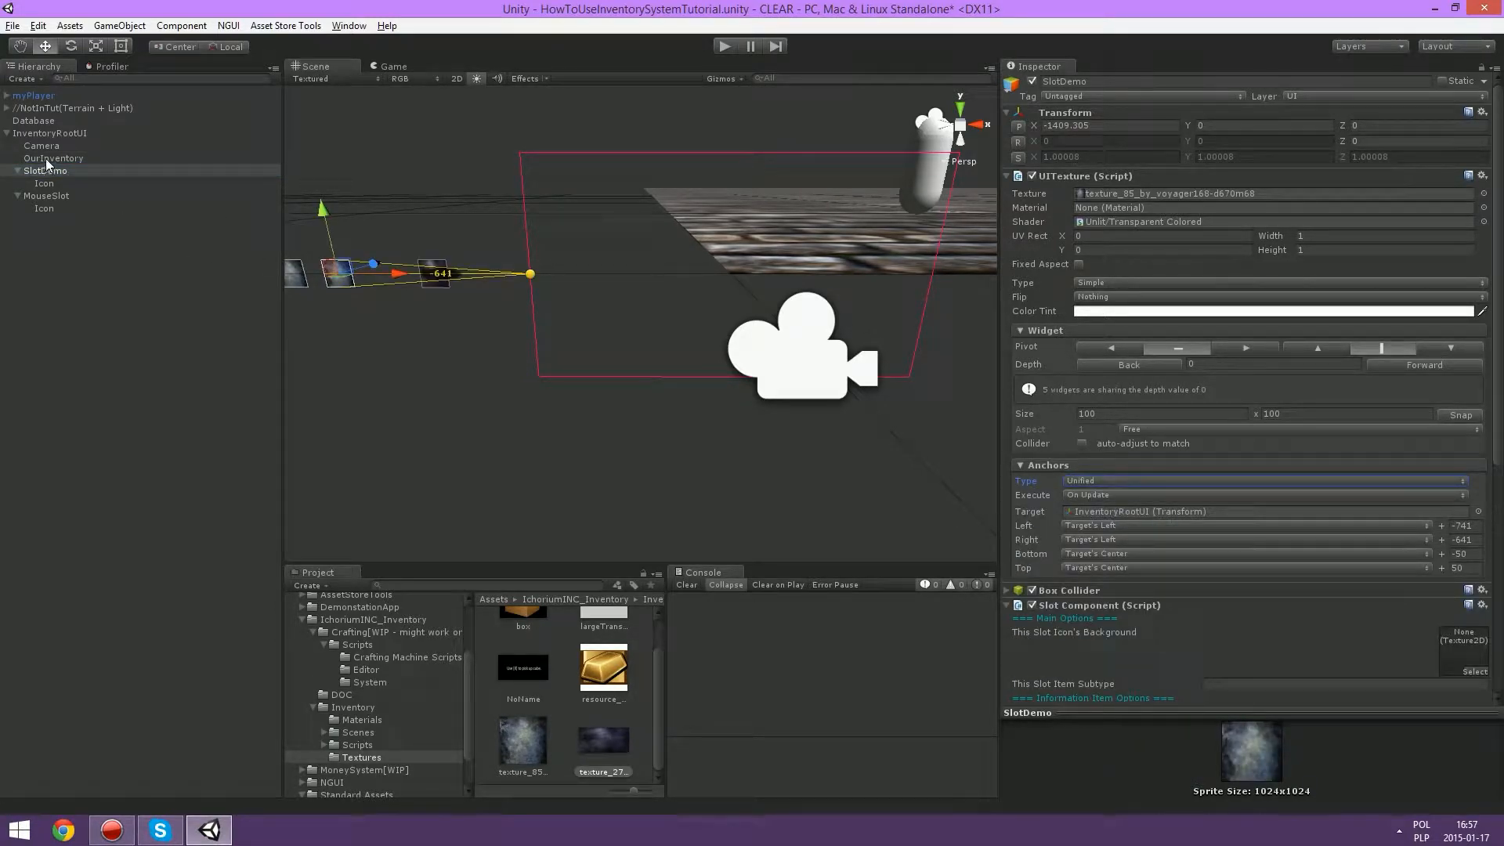
drag(969, 422, 1128, 512)
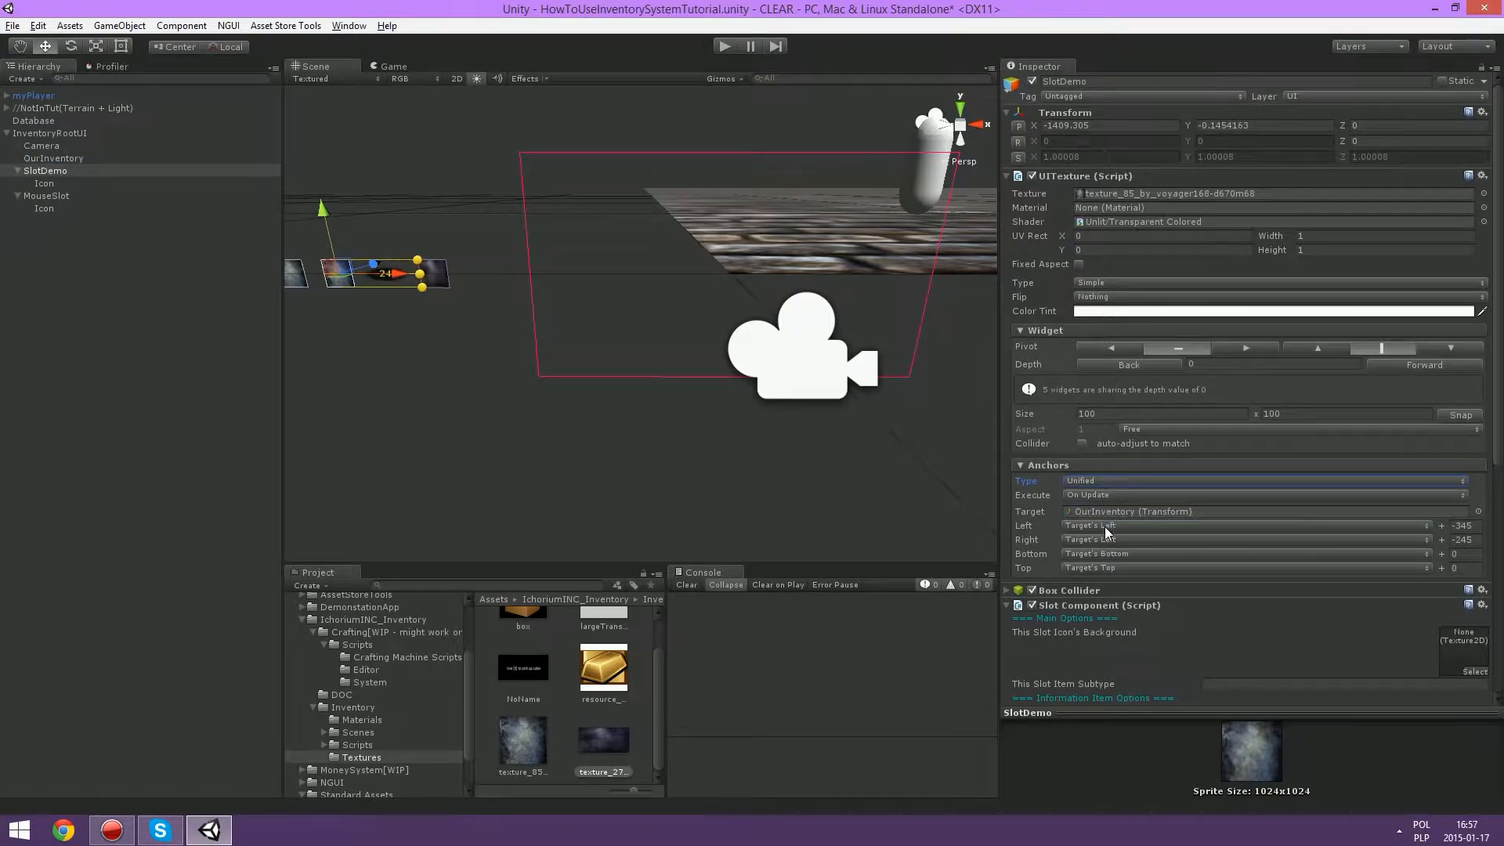
Step: Anchor SlotDemo's left and right edges to Target's Left and its bottom and top edges to Target's Bottom
click(1109, 526)
click(1115, 543)
click(1121, 553)
click(1121, 554)
click(1122, 553)
click(1123, 551)
click(1125, 541)
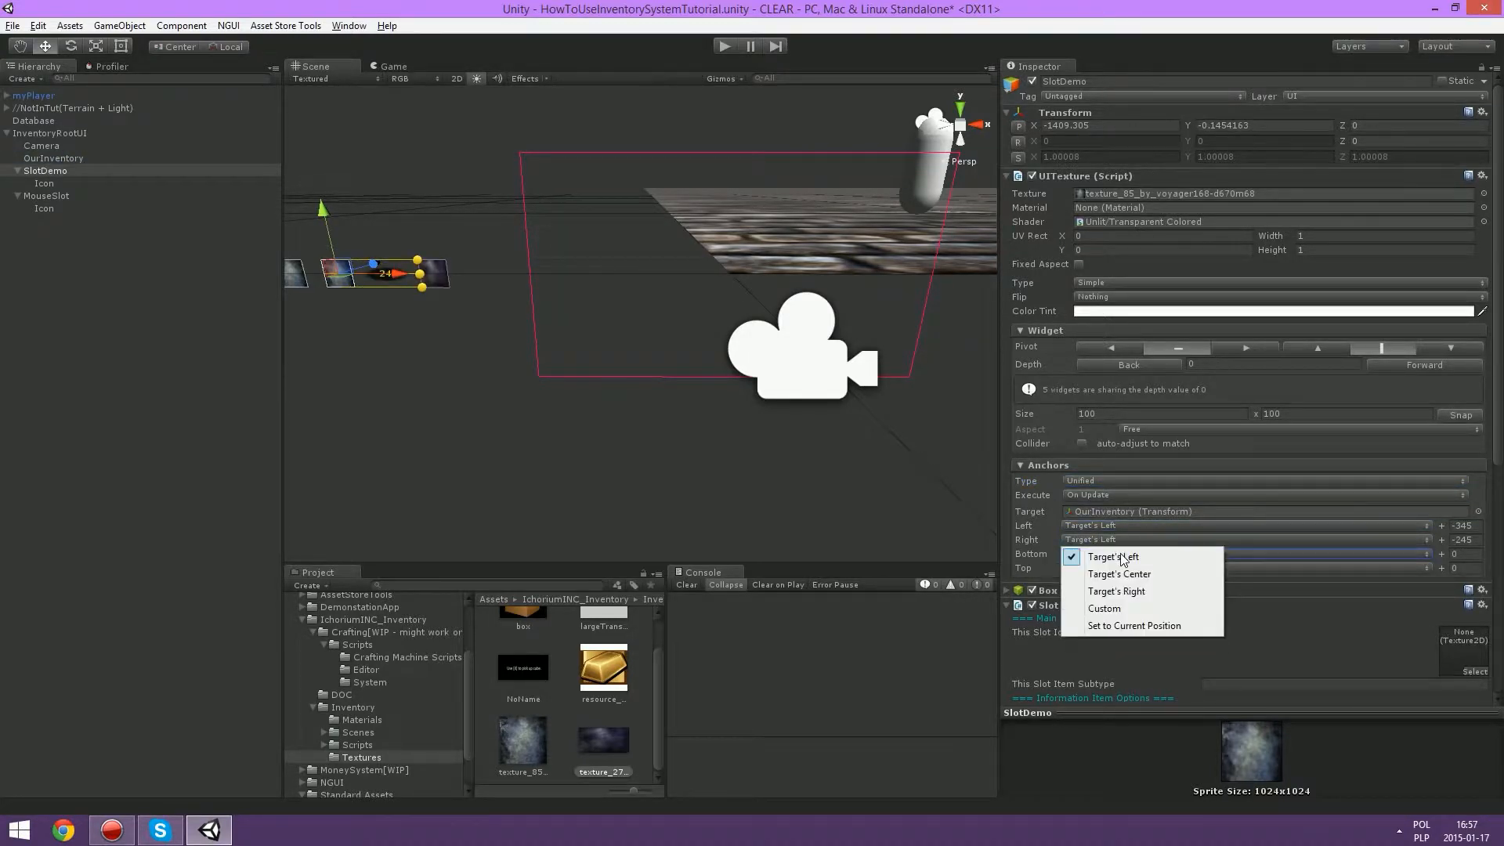
click(1126, 559)
click(1120, 569)
click(1097, 585)
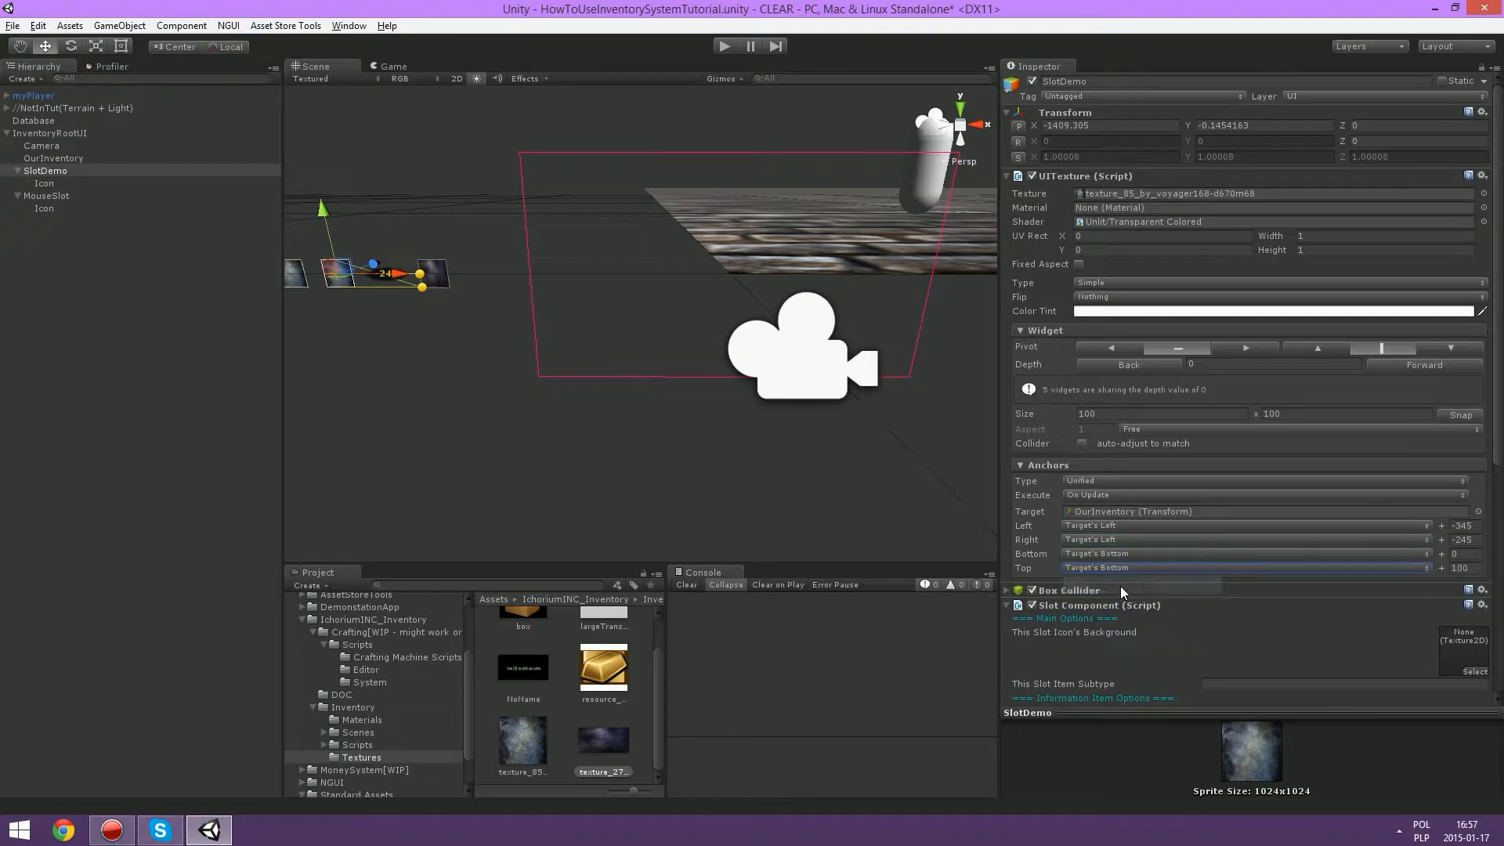
Step: Save the scene and set the canvas name in OurInventory's Drawer script to InventoryRootUI, copied from the root object's name
key(ctrl+s)
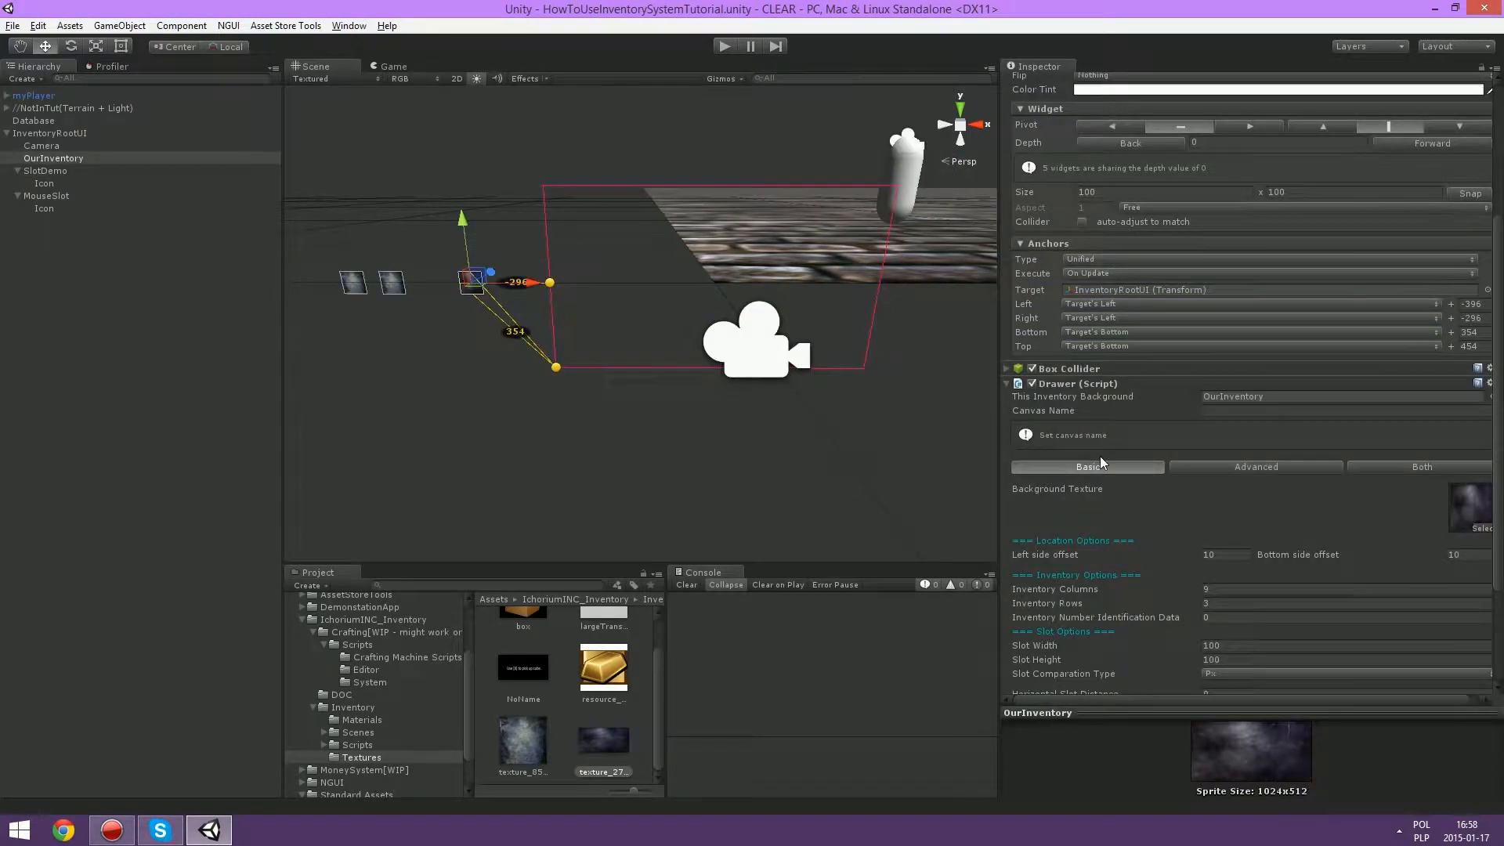
click(1221, 413)
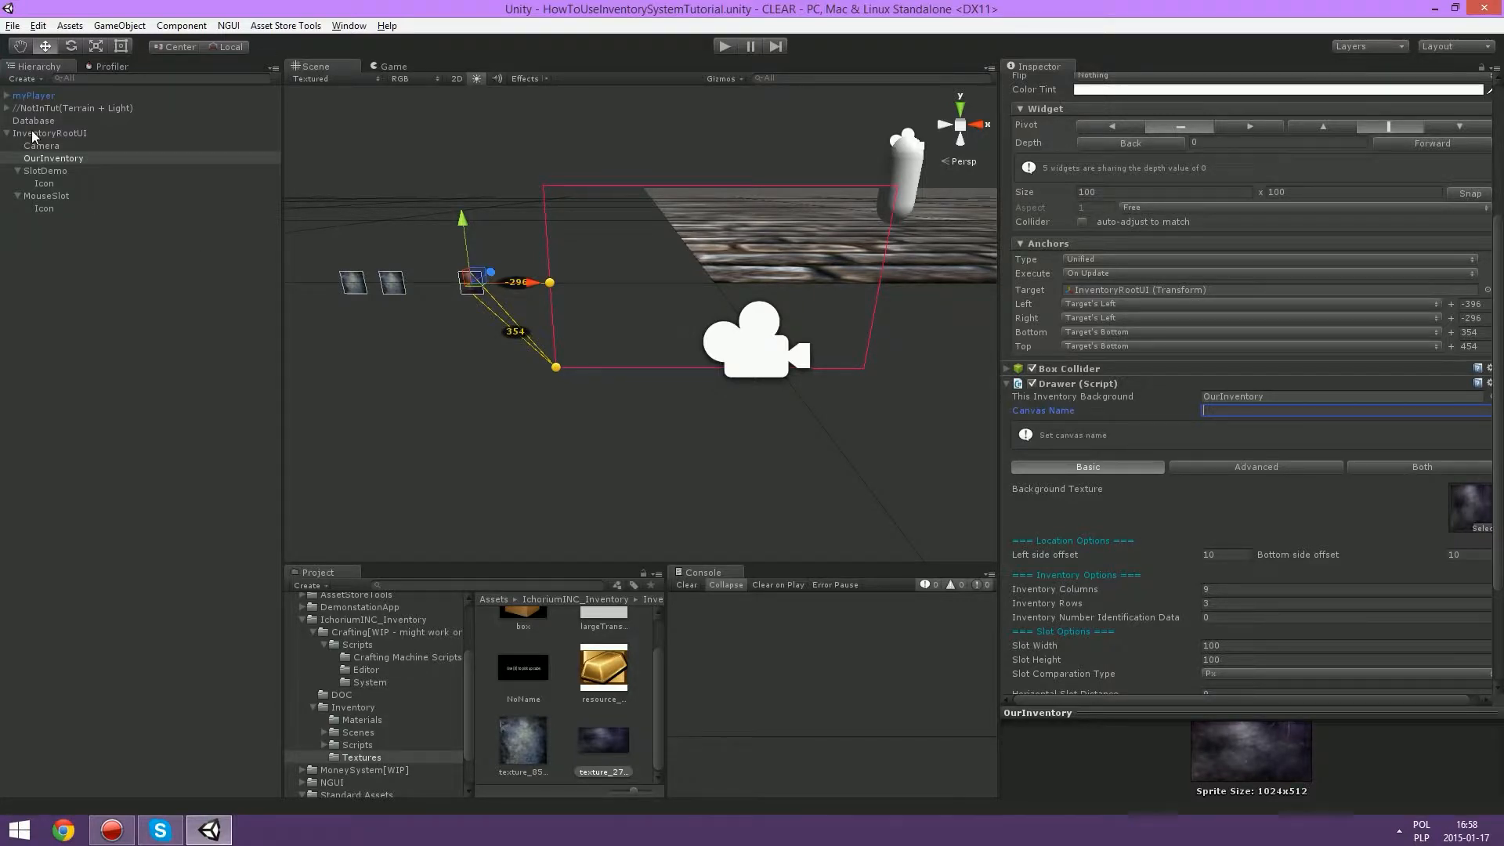
click(32, 137)
click(33, 137)
key(ctrl+c)
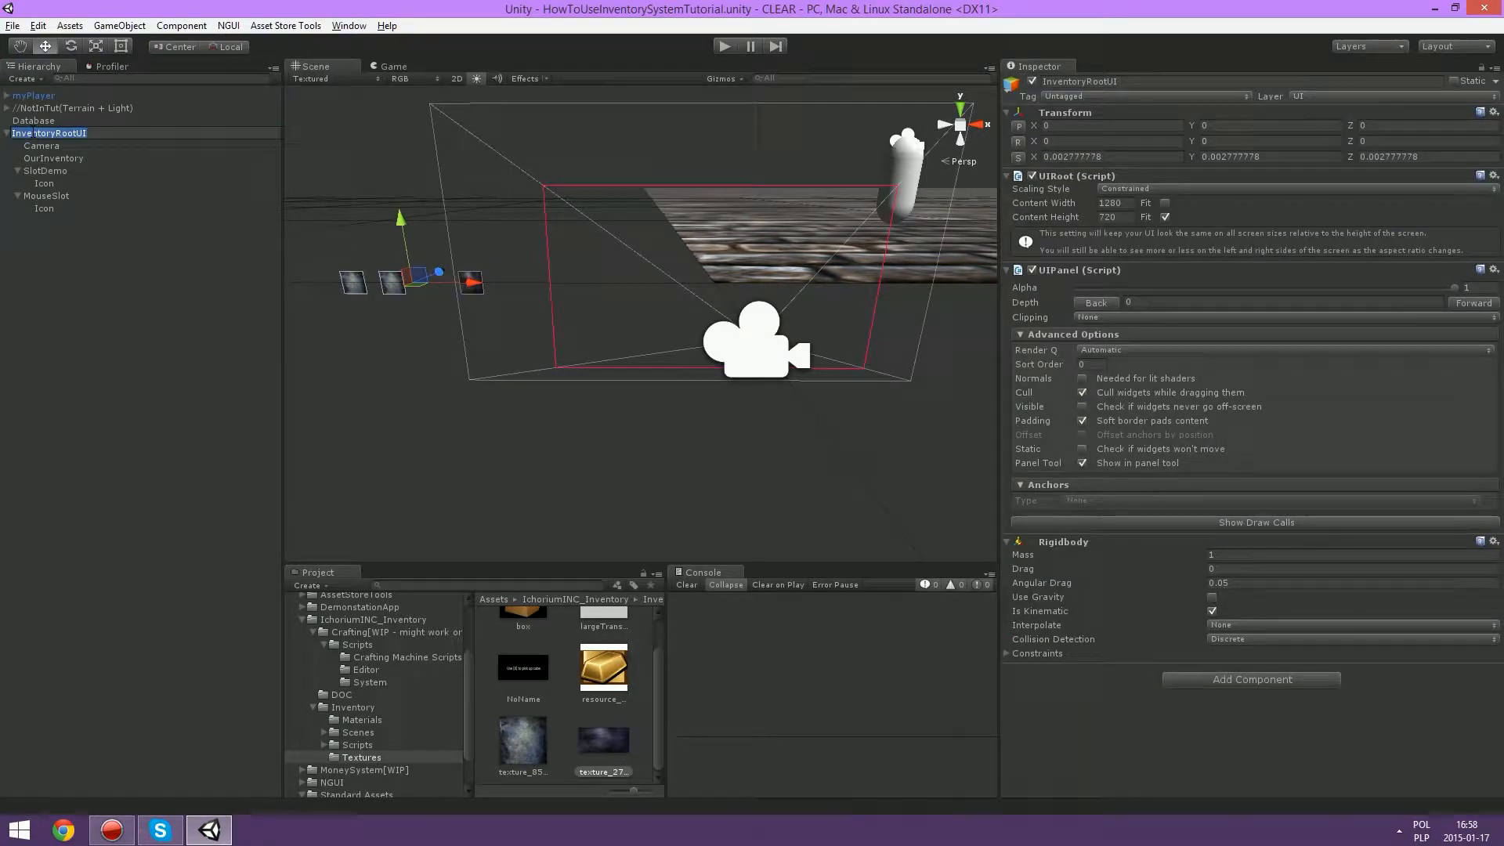
click(55, 160)
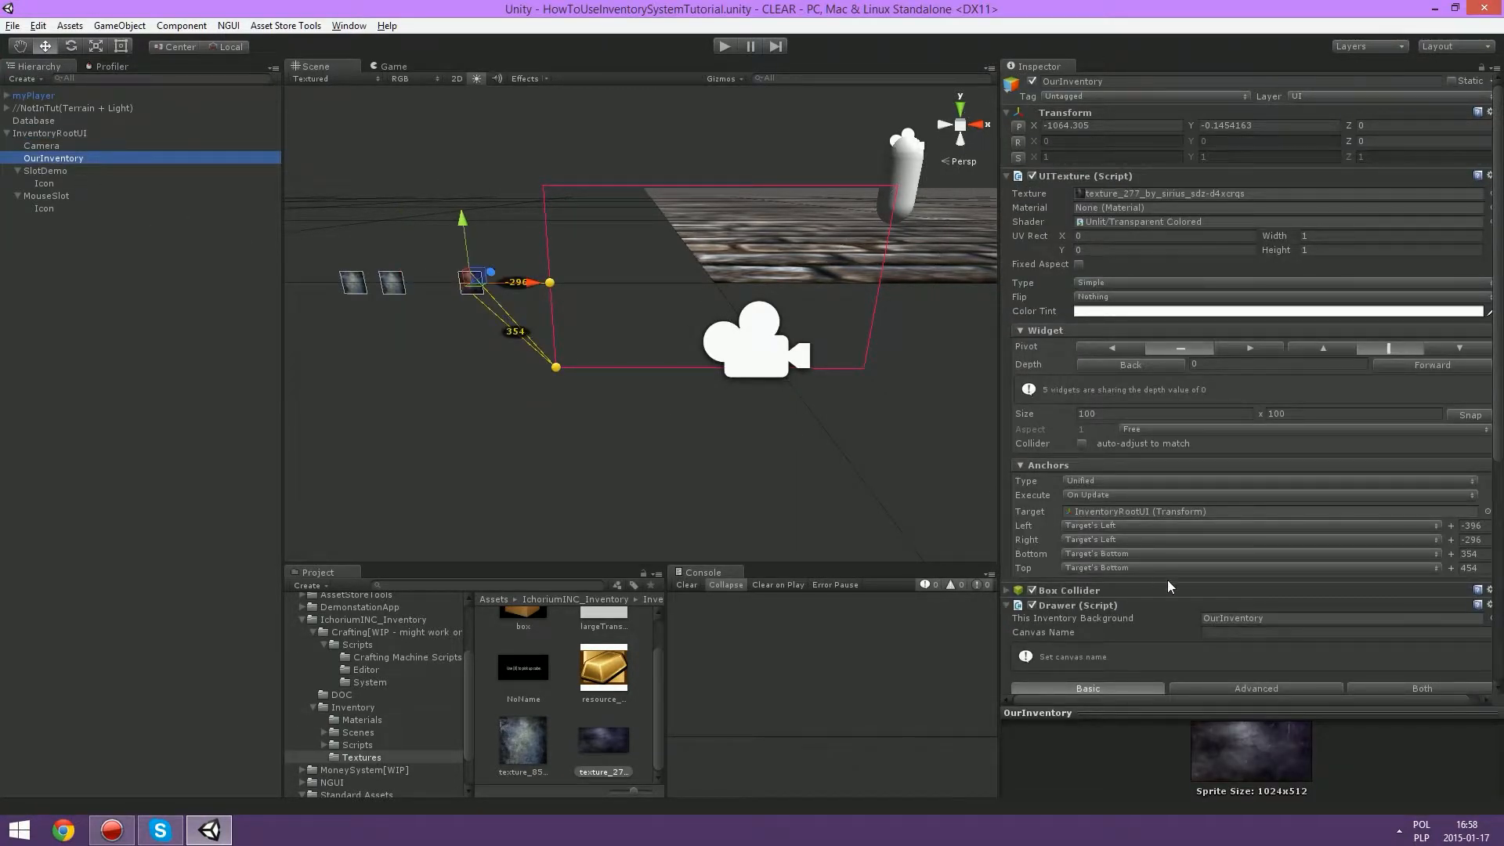
scroll(1168, 580, down, 5)
click(1216, 444)
key(ctrl+v)
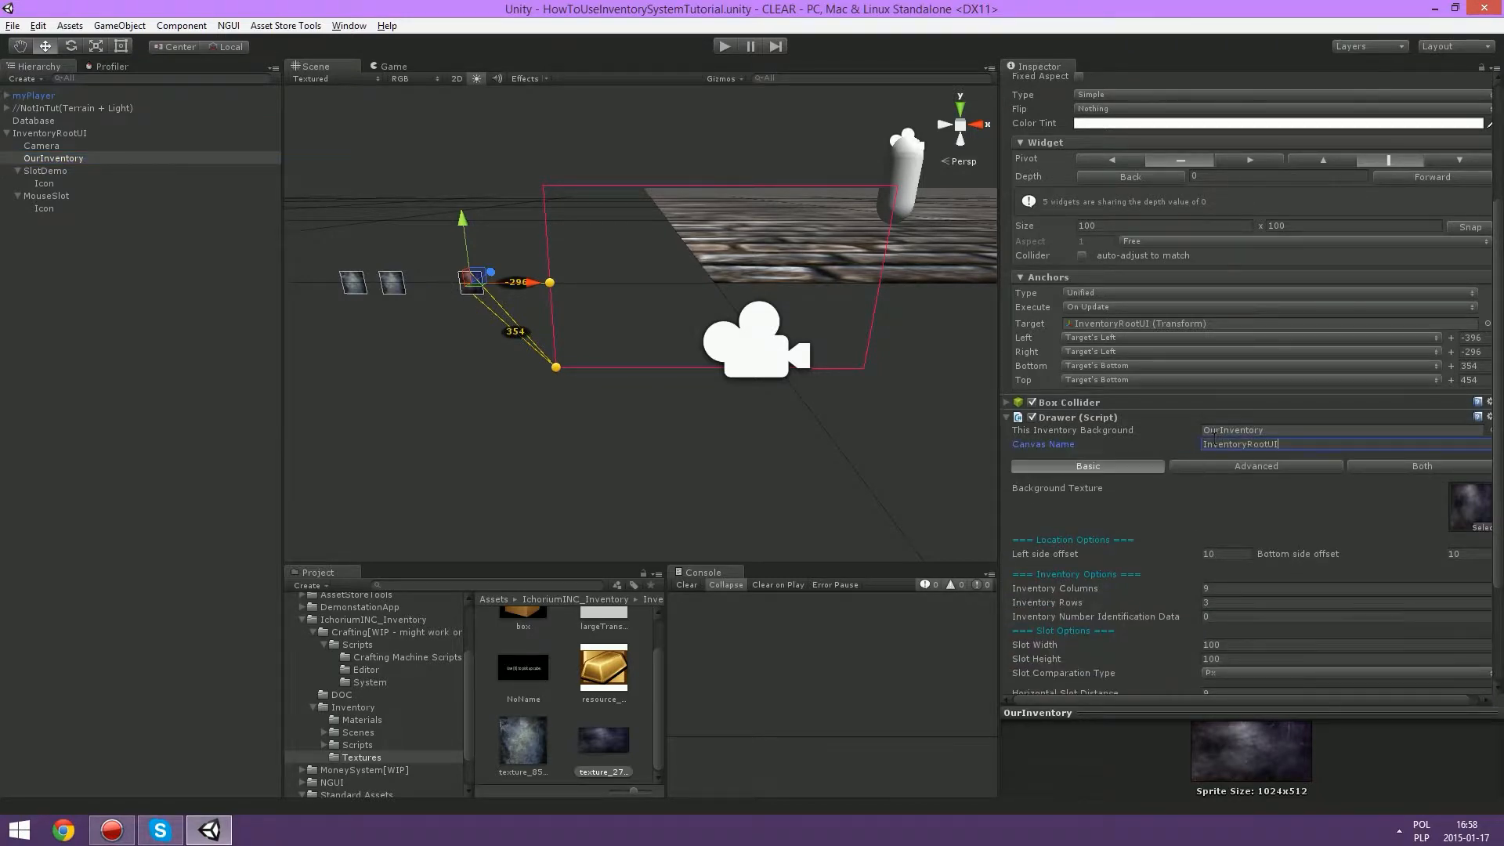
click(714, 445)
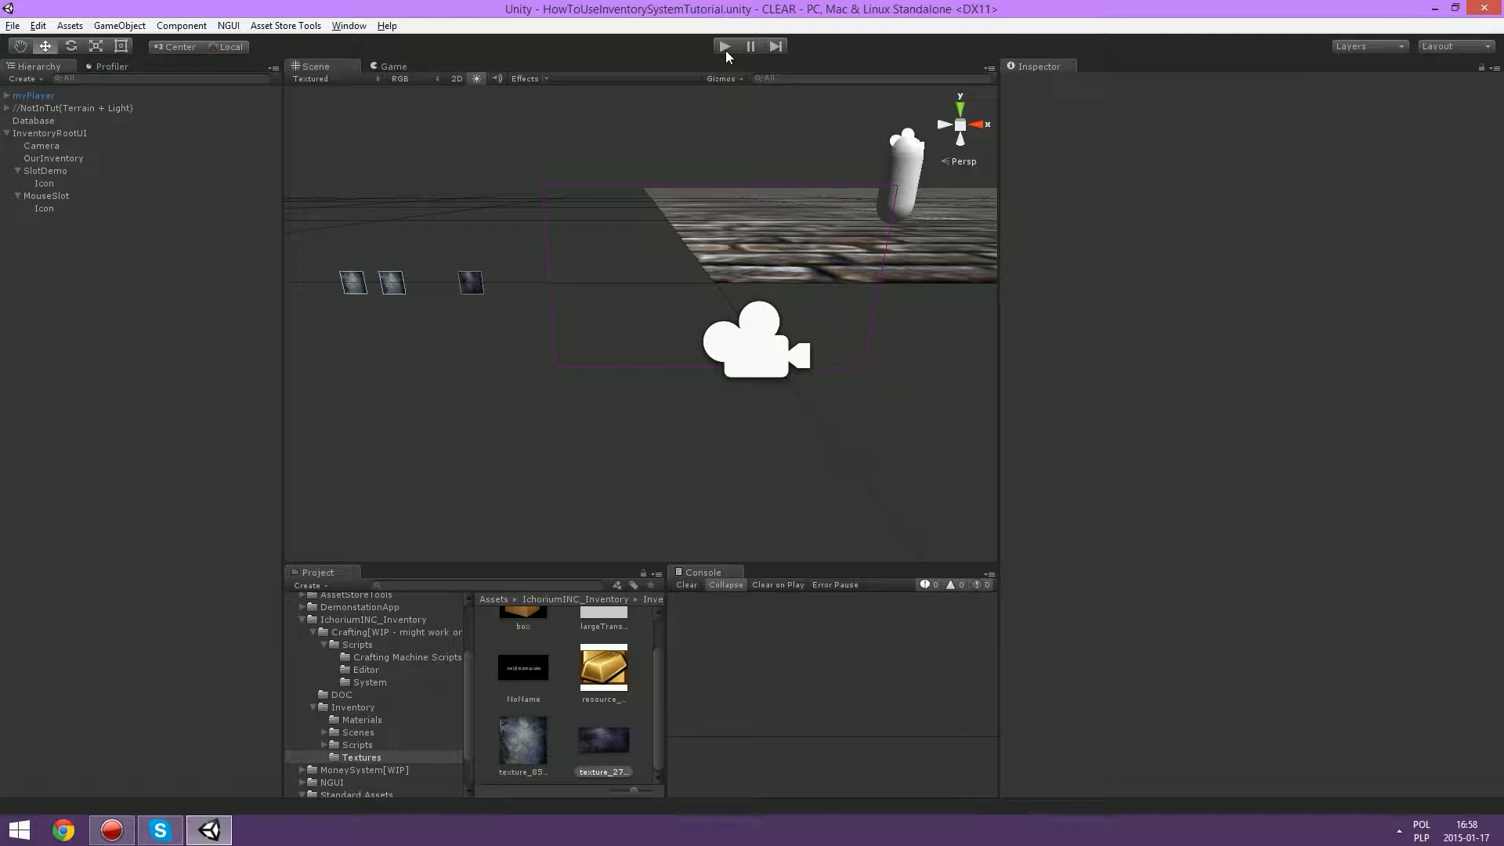
Step: Run the scene to check the inventory grid and OurInventory's anchor and Drawer values, and stop play mode
click(381, 63)
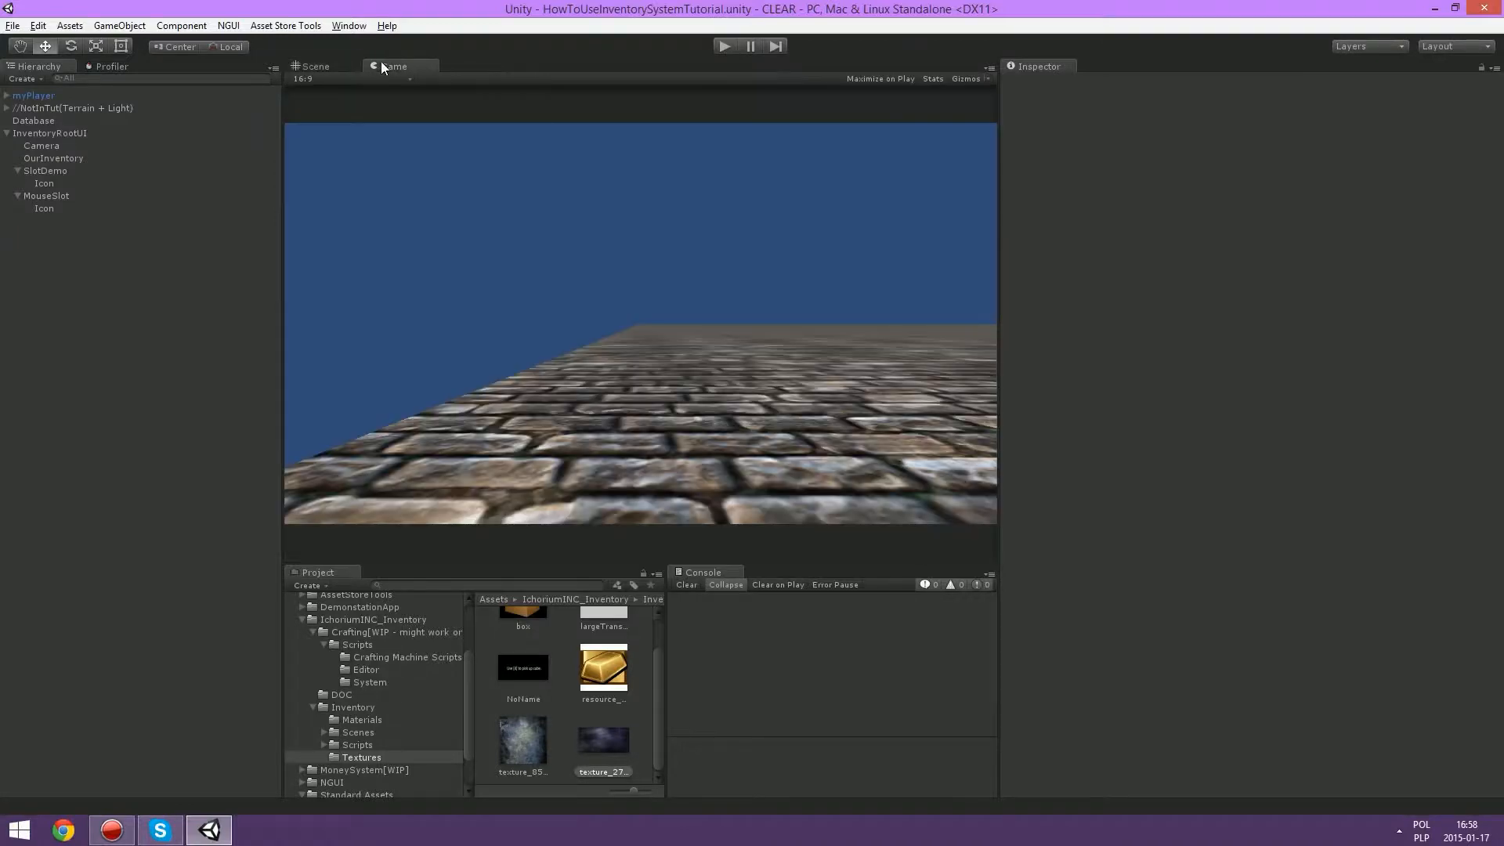
click(343, 65)
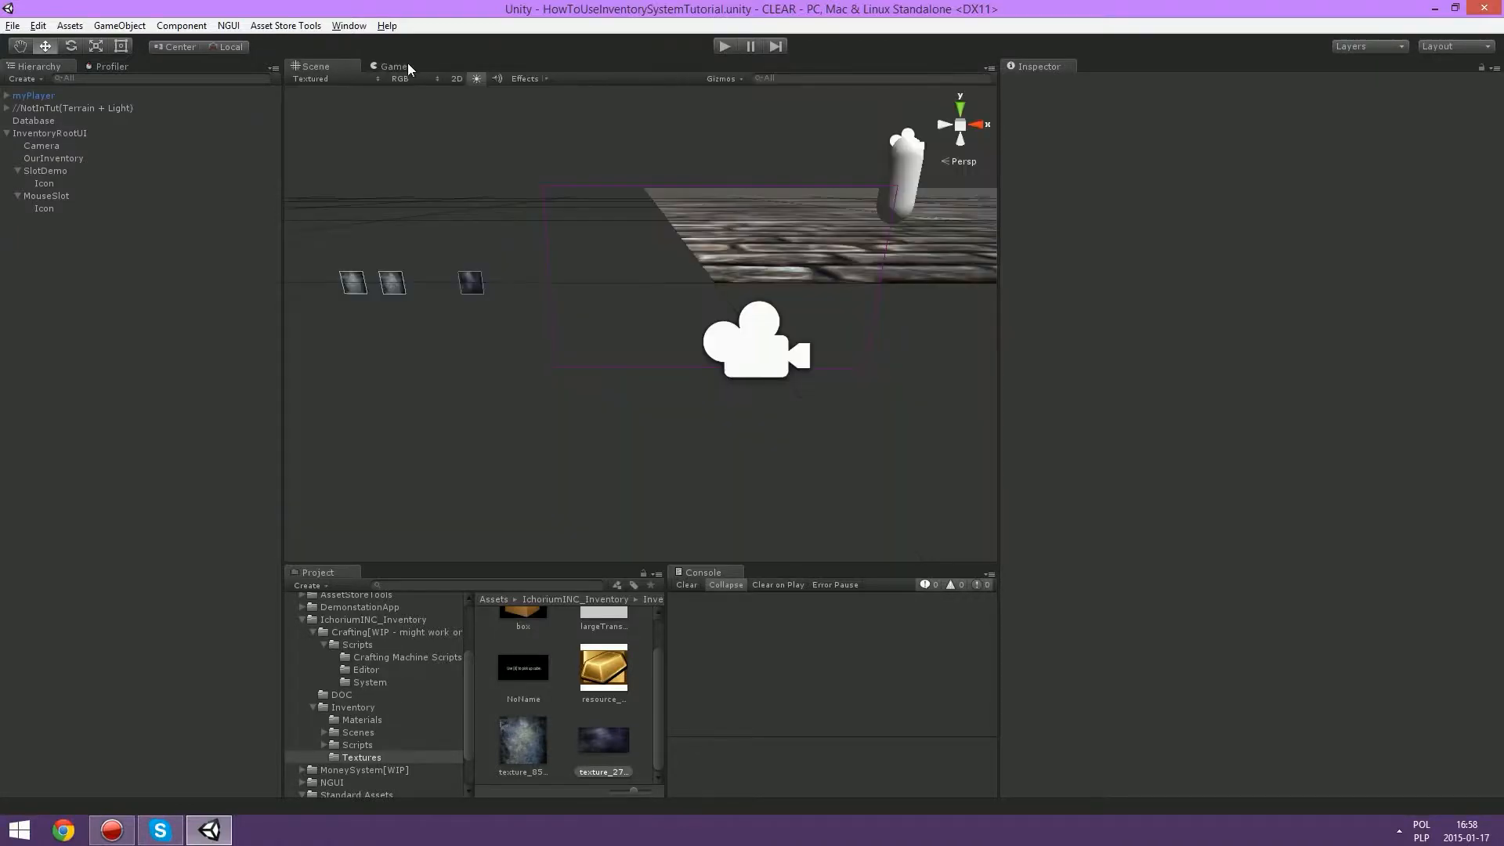
click(723, 46)
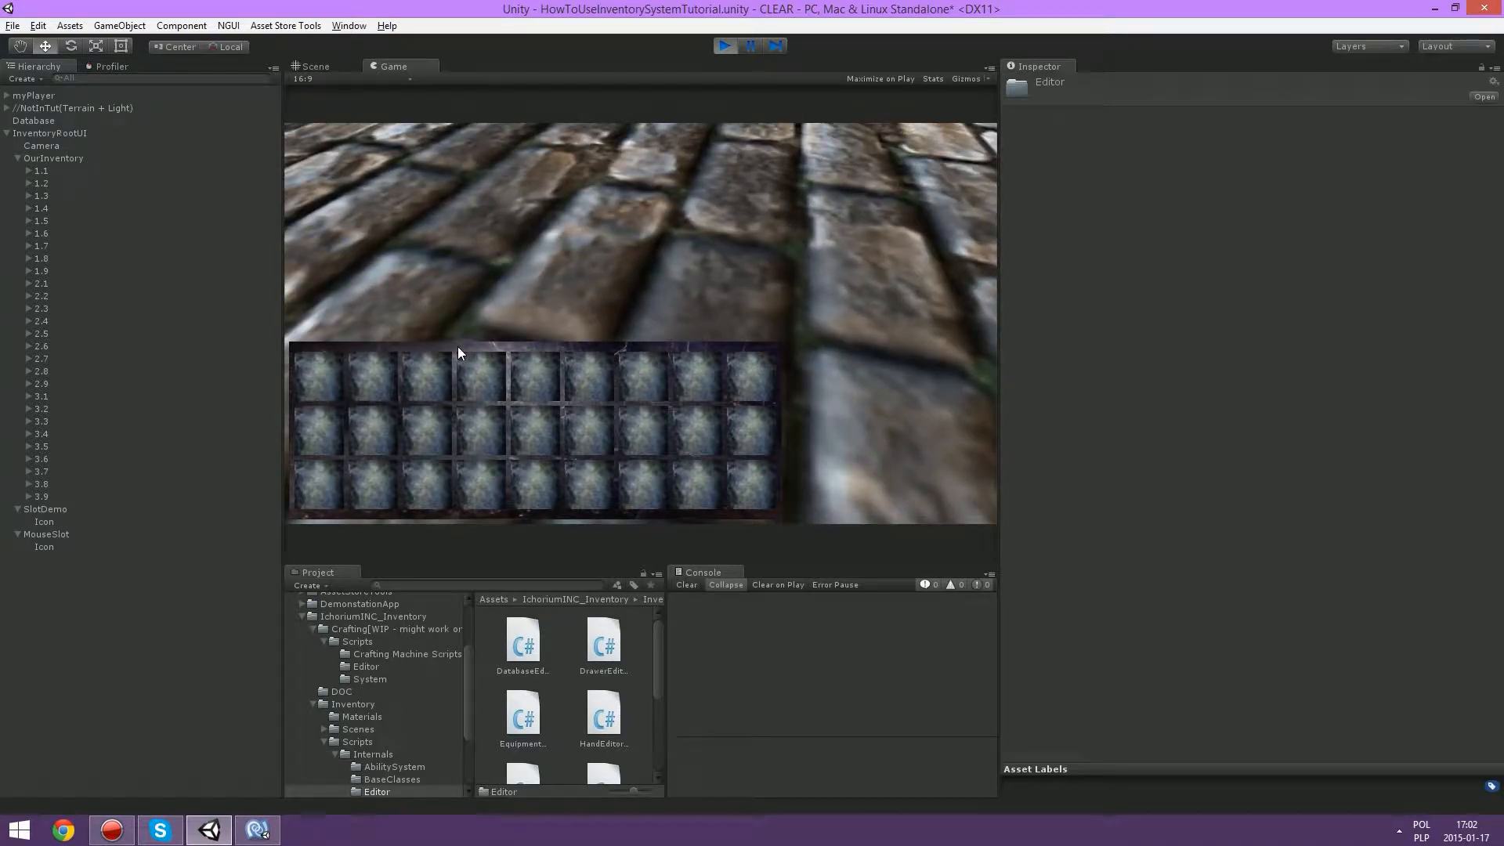
click(17, 158)
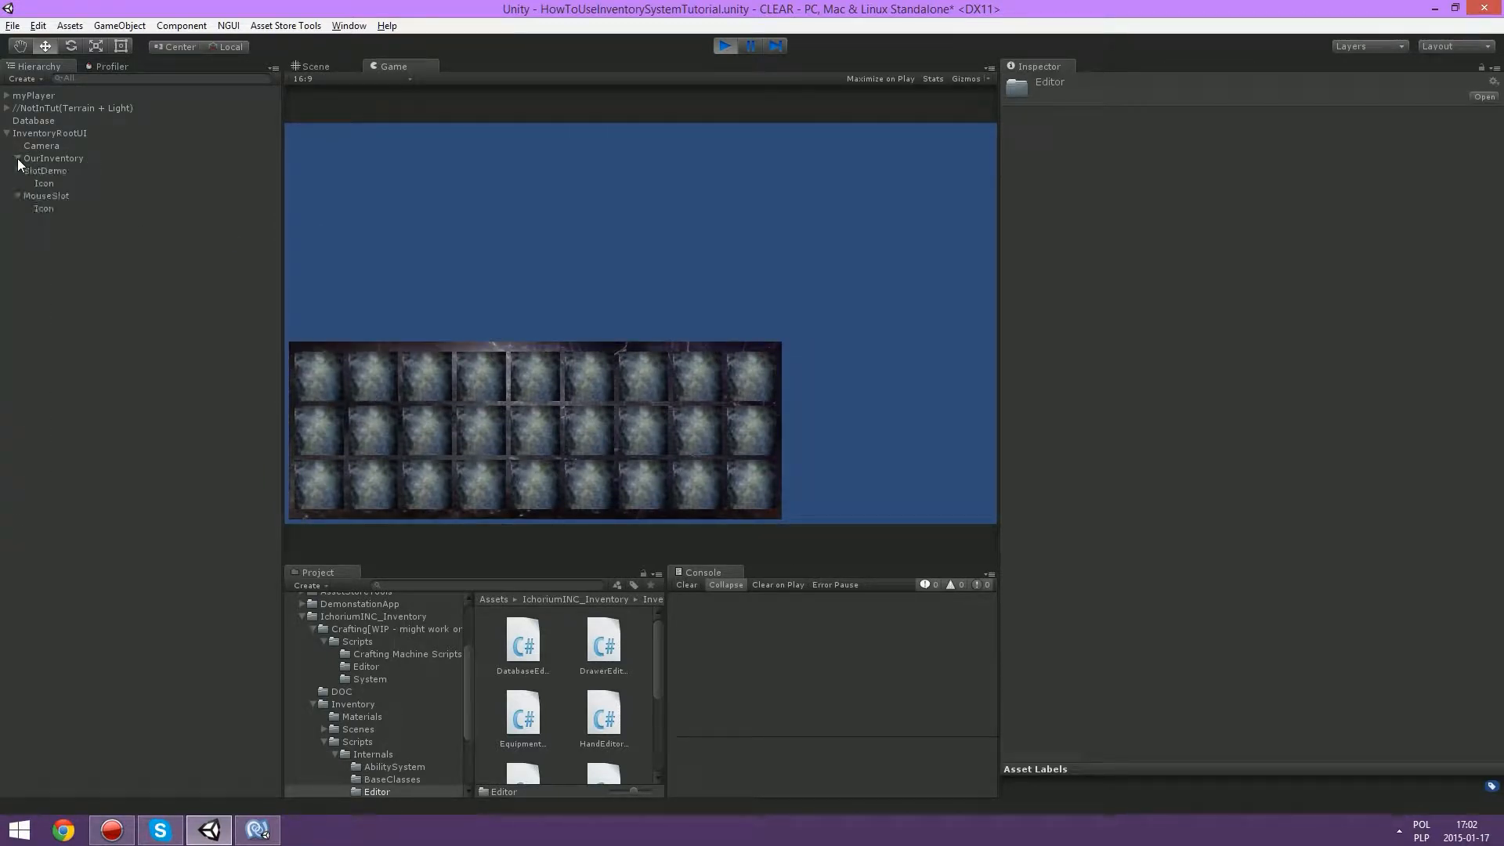
click(35, 160)
scroll(1090, 496, down, 6)
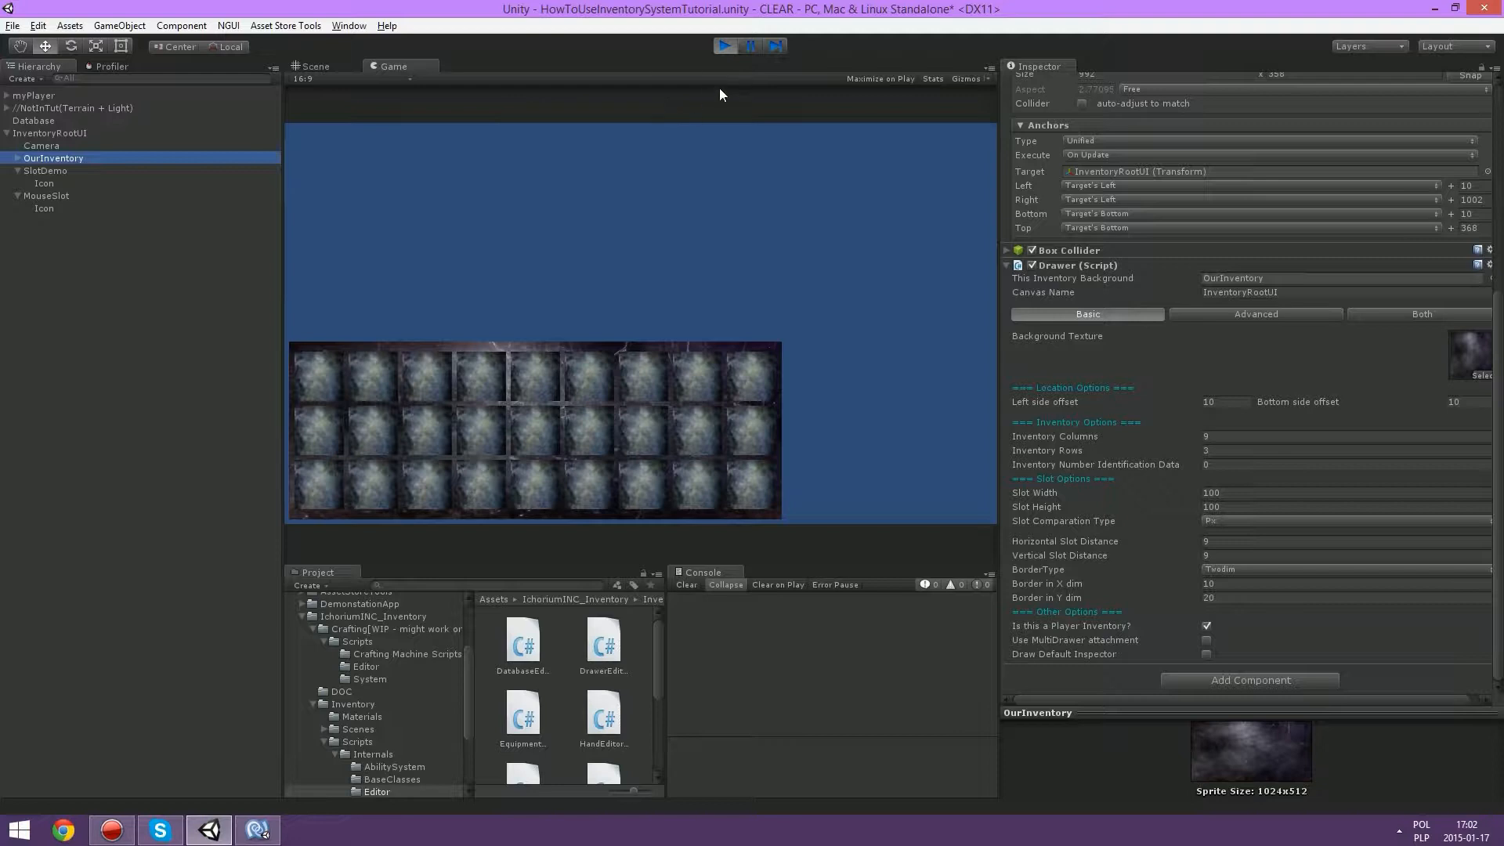
click(682, 228)
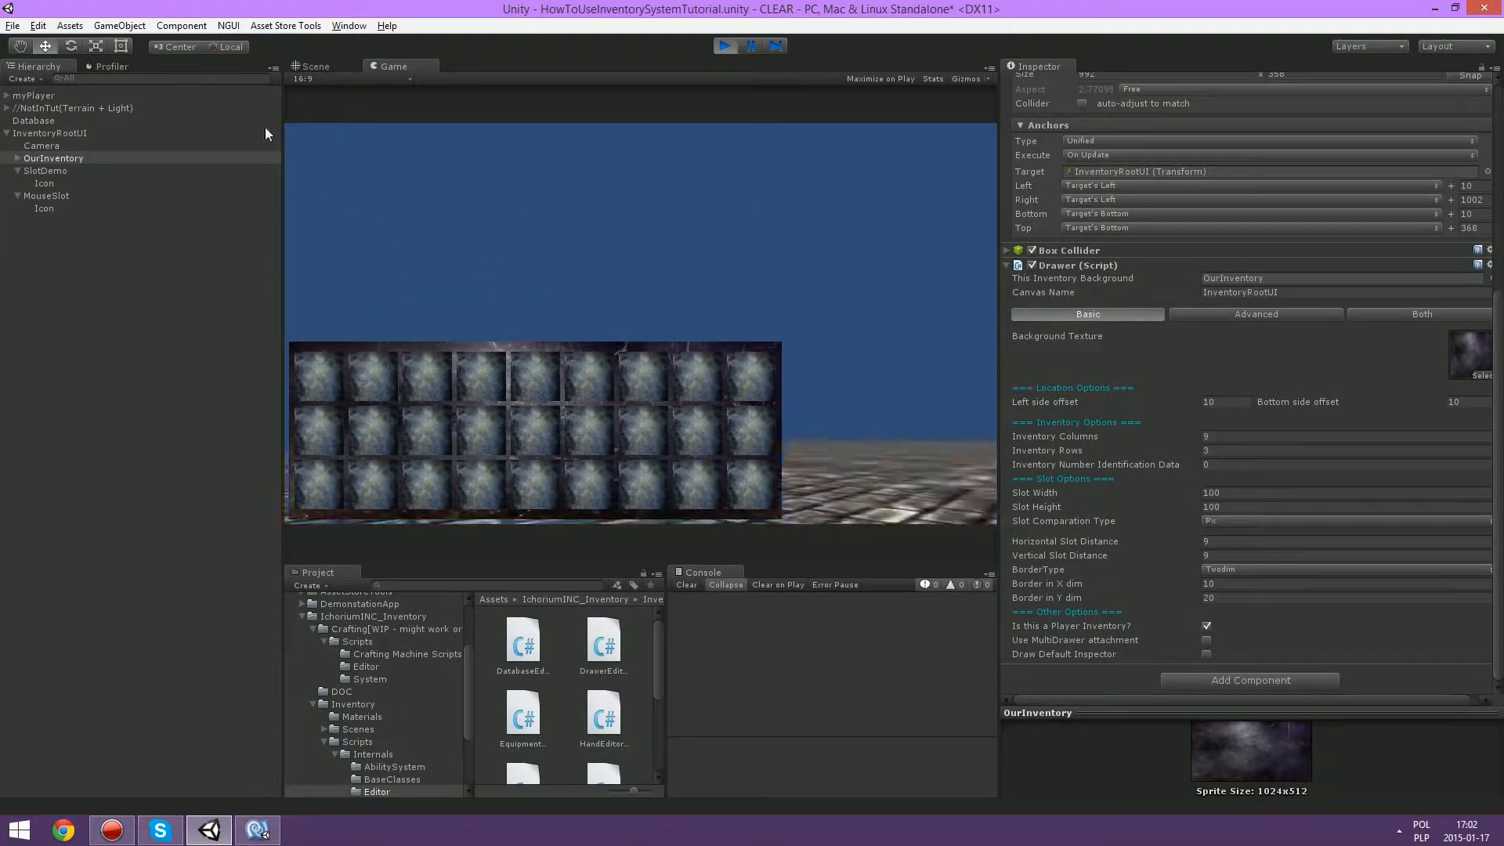
click(725, 45)
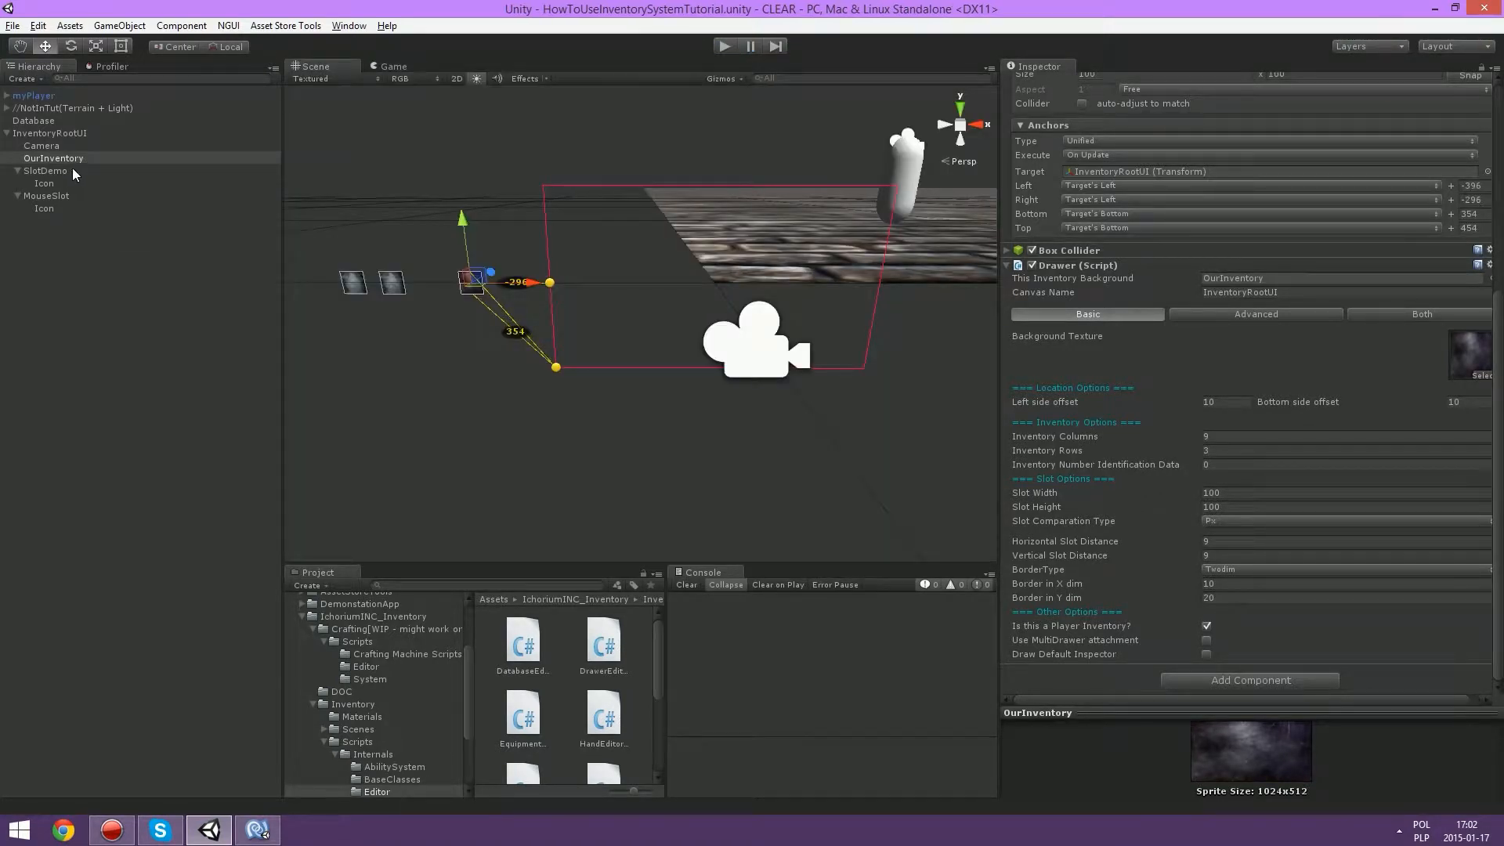
Step: Switch the Database object's Inventory Database script to the item with identification 1
click(34, 120)
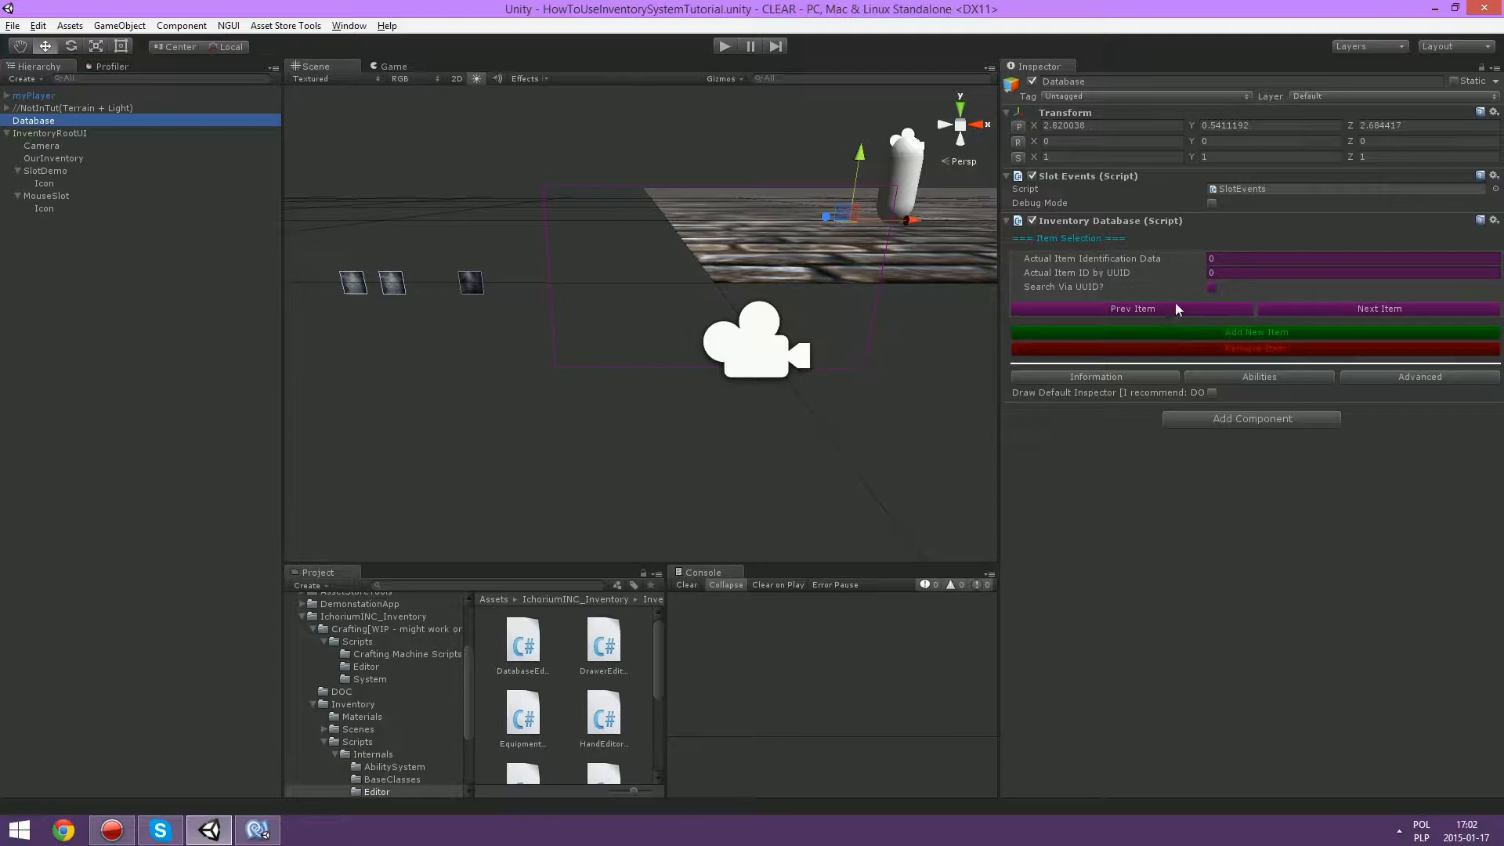
click(1211, 259)
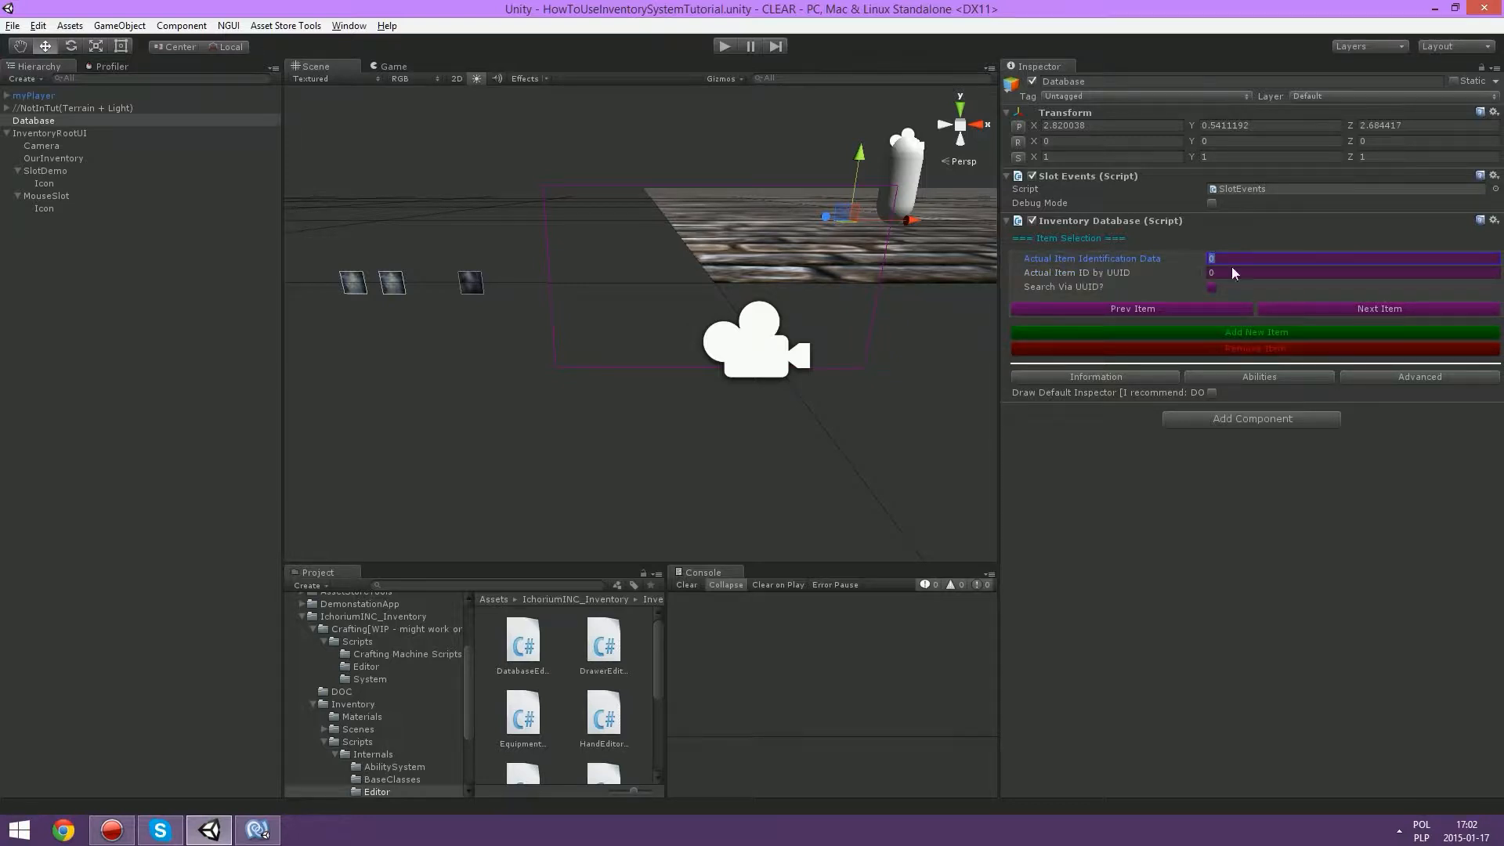
click(1233, 269)
click(1338, 305)
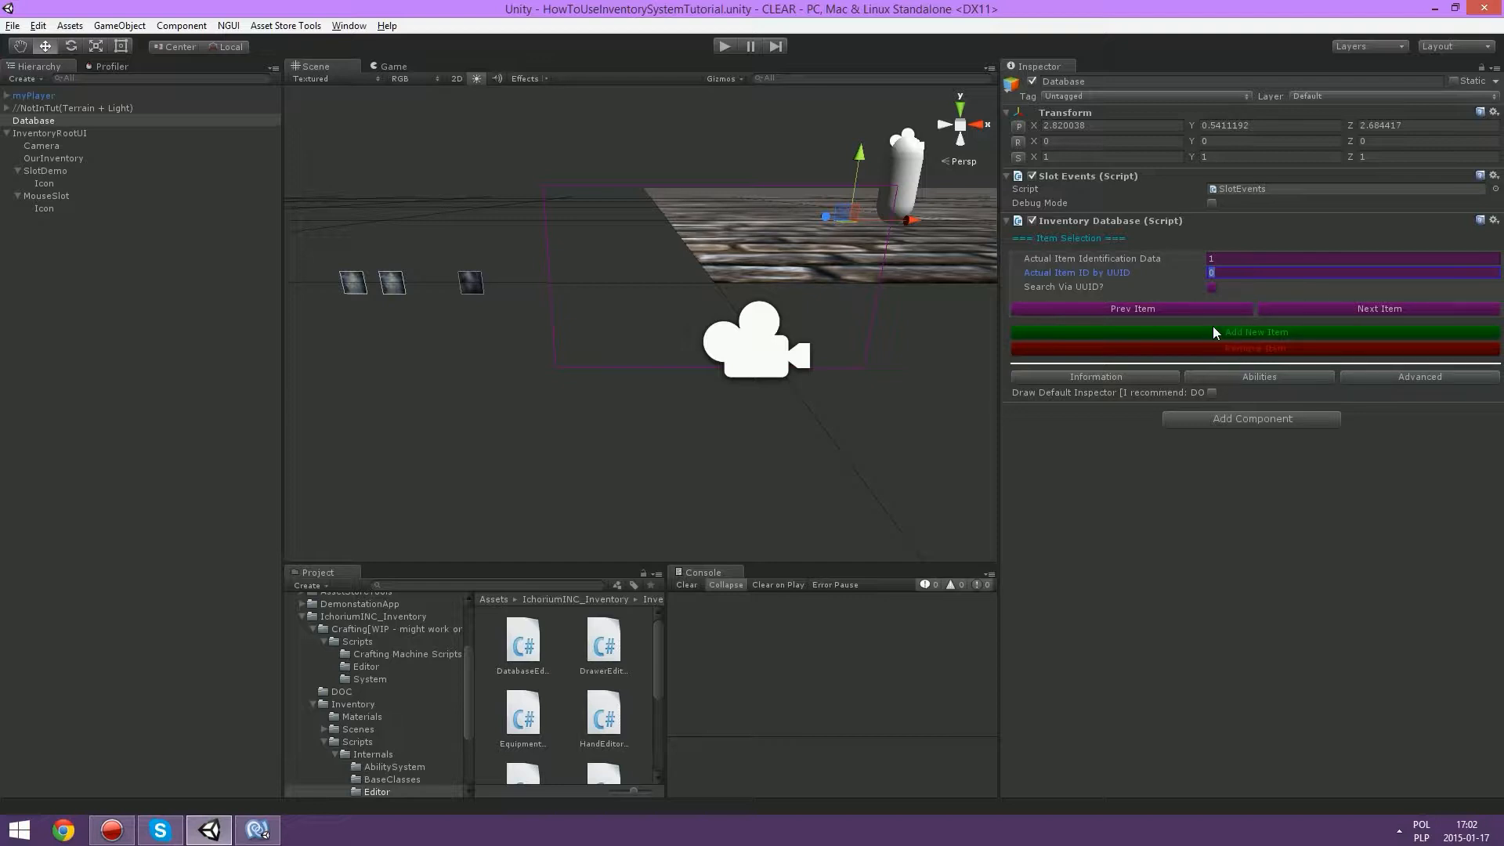
key(shift+Tab)
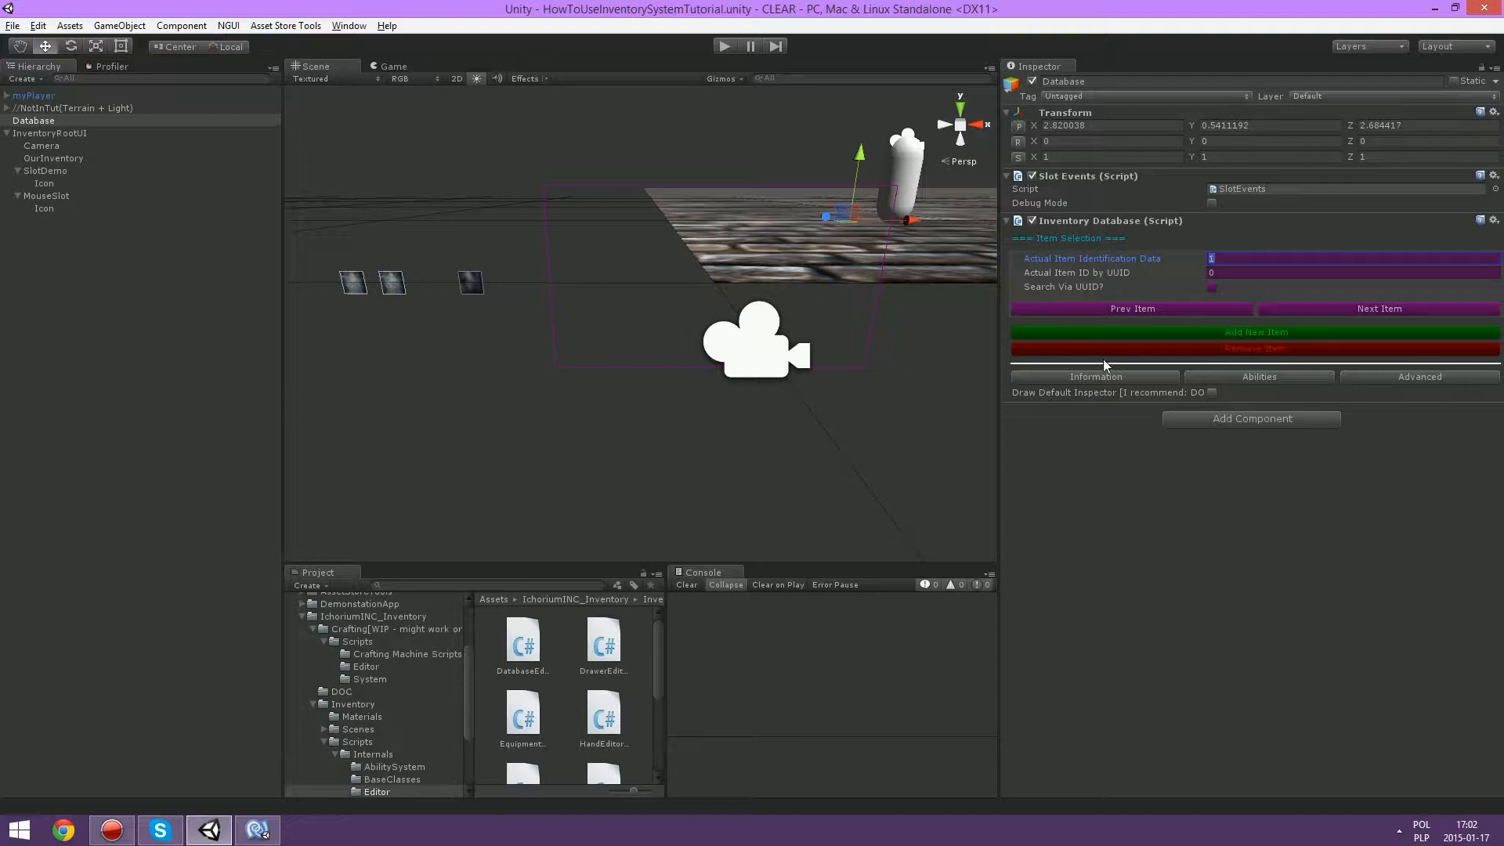
Step: Name the database item Cube and set its tile ID to tile.block.Cube in the item information
click(1126, 375)
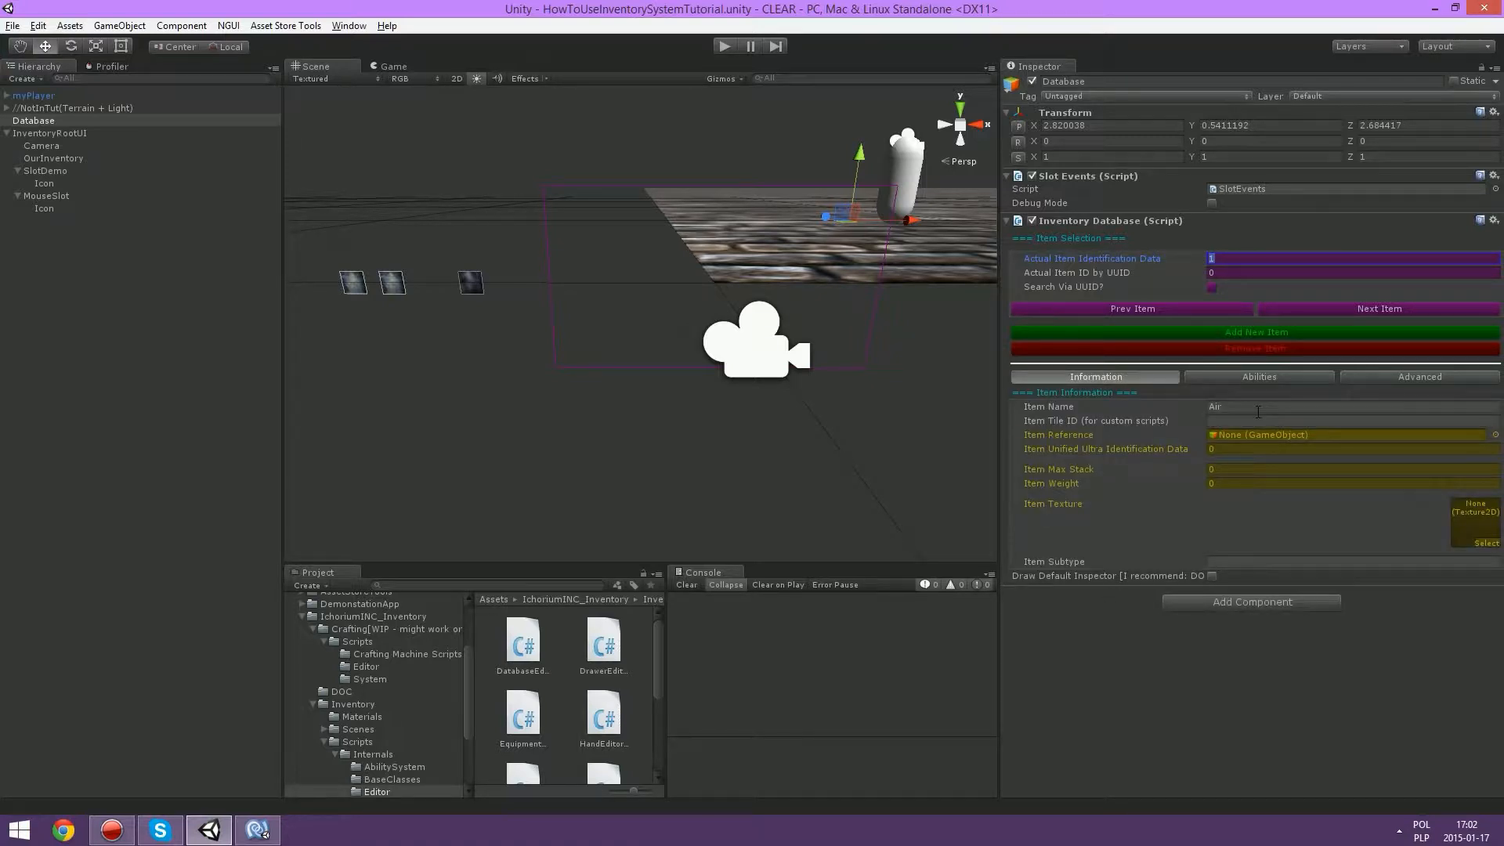
click(1259, 408)
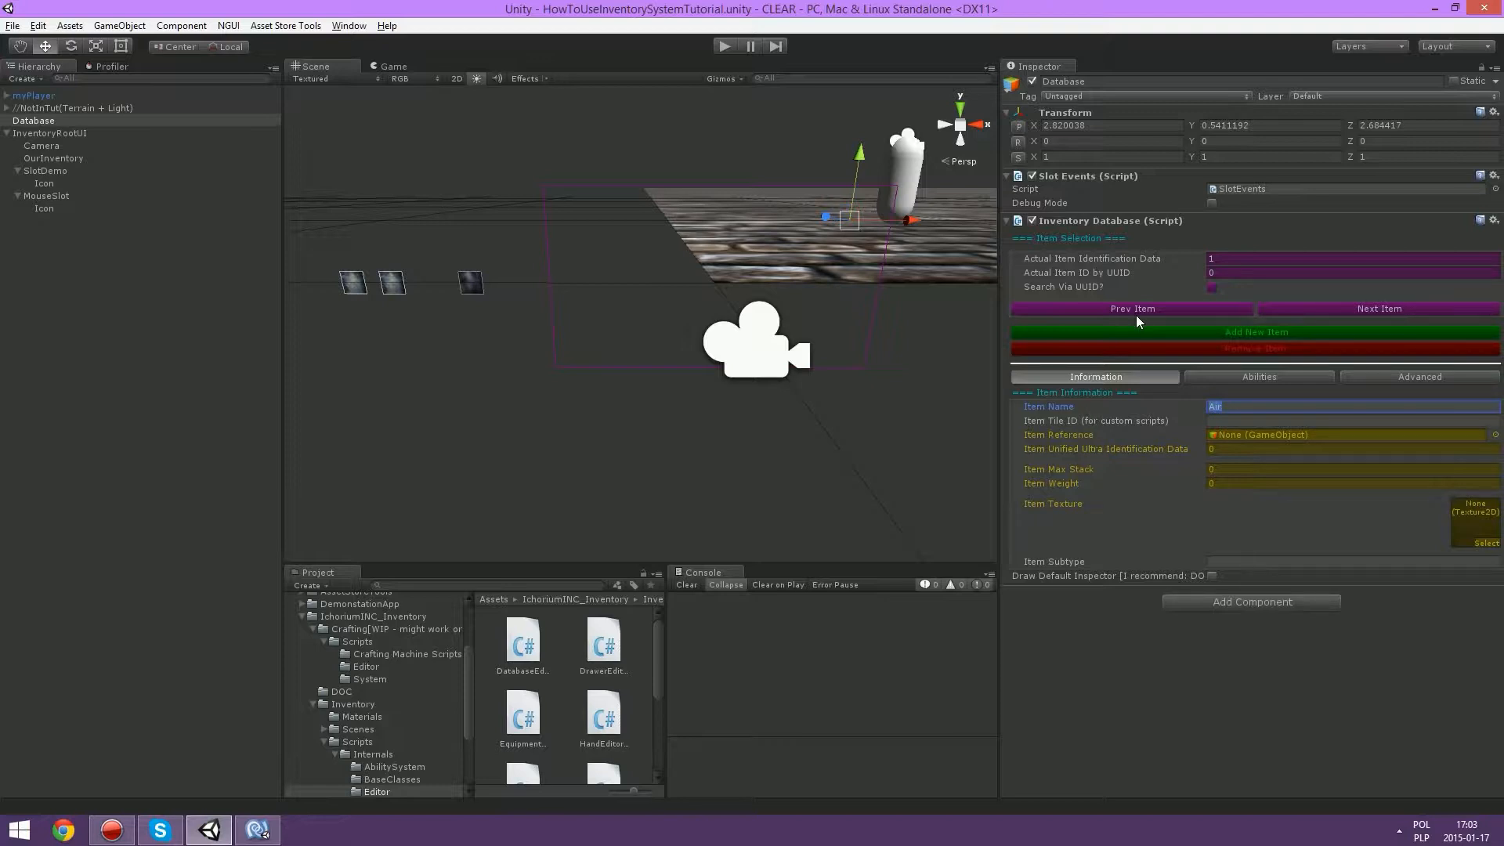
text(Cube)
click(1236, 421)
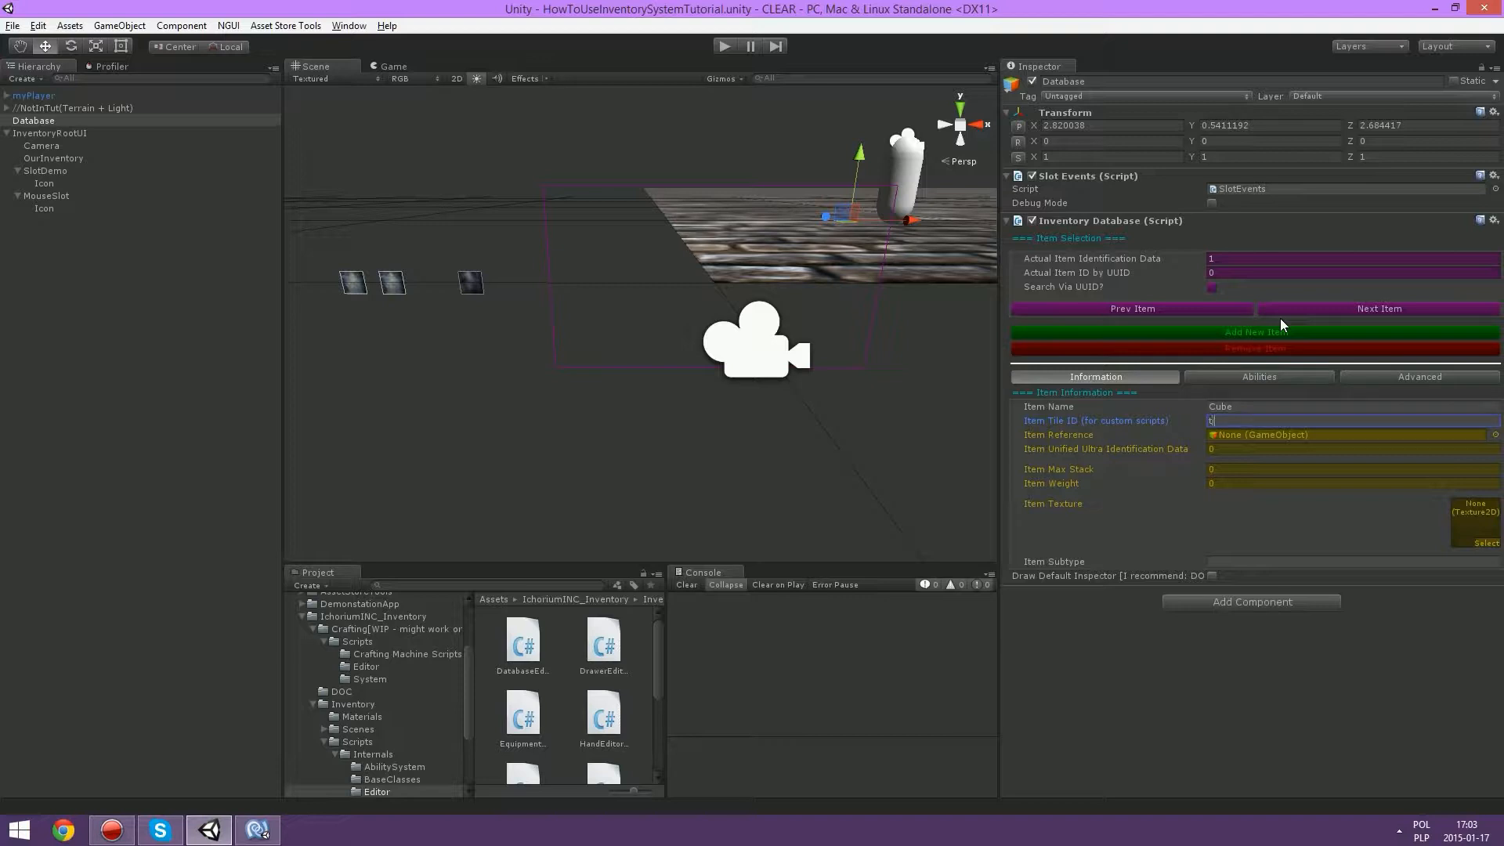
text(tile.block.Cube)
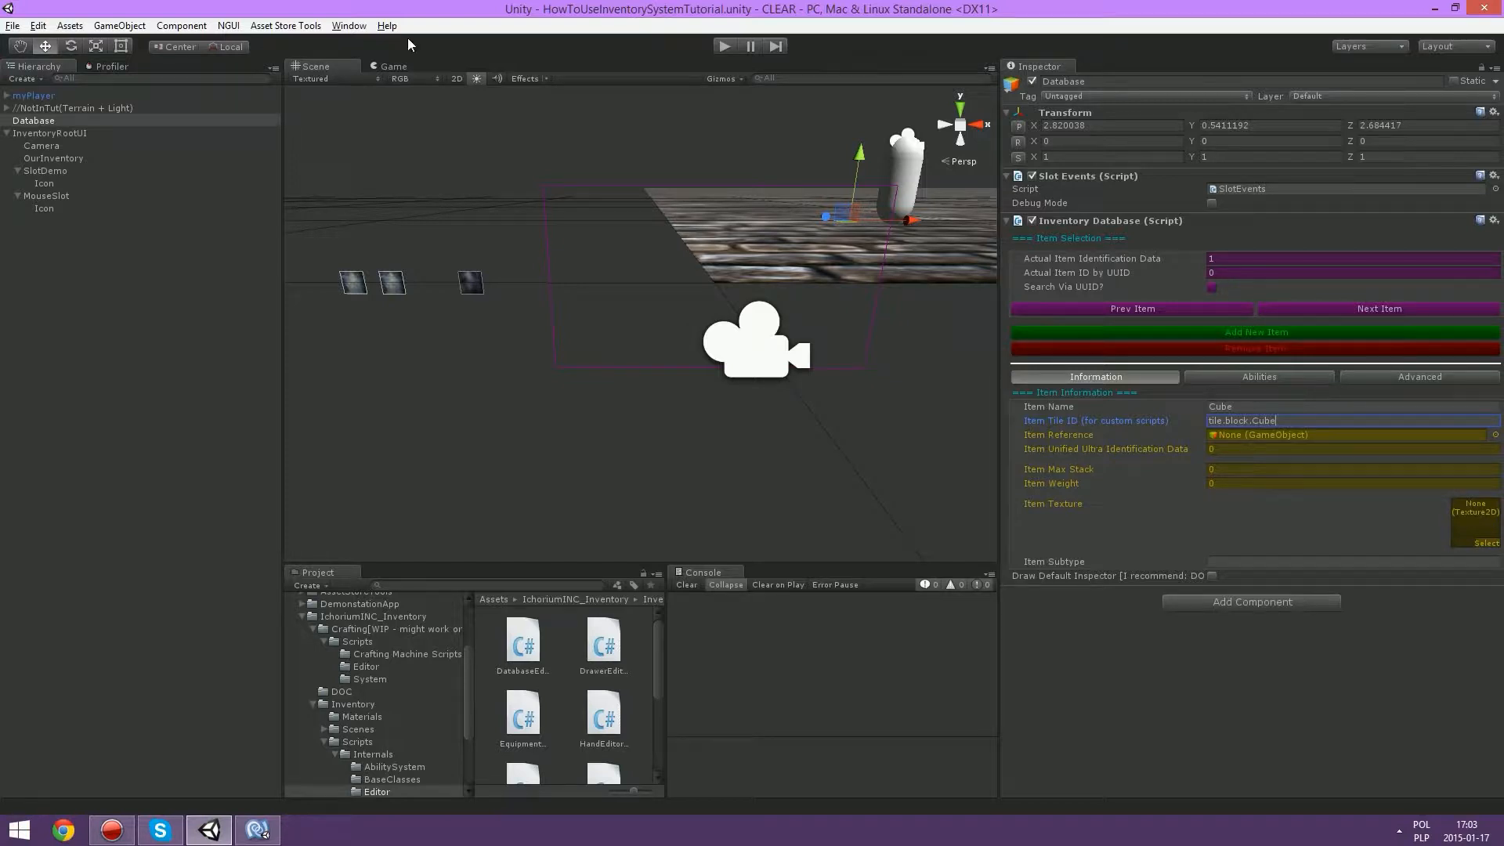
Step: Create a 3D cube and place it on the stone floor at about X 1.91, Y 0.43, Z 3.58
click(119, 25)
mouse_move(159, 82)
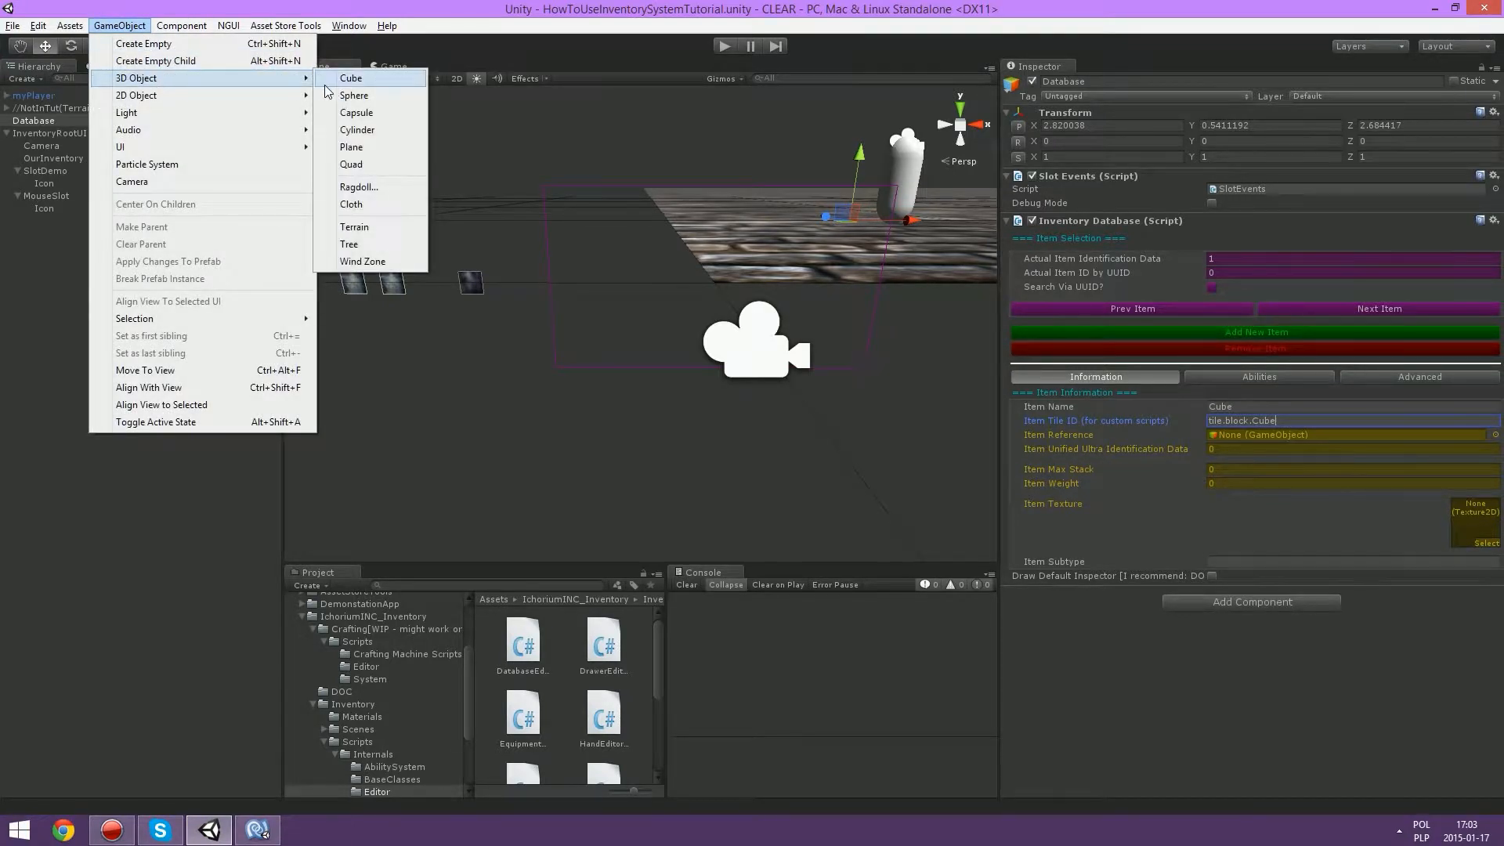
click(350, 78)
alt+drag(744, 286, 625, 79)
click(631, 246)
click(646, 312)
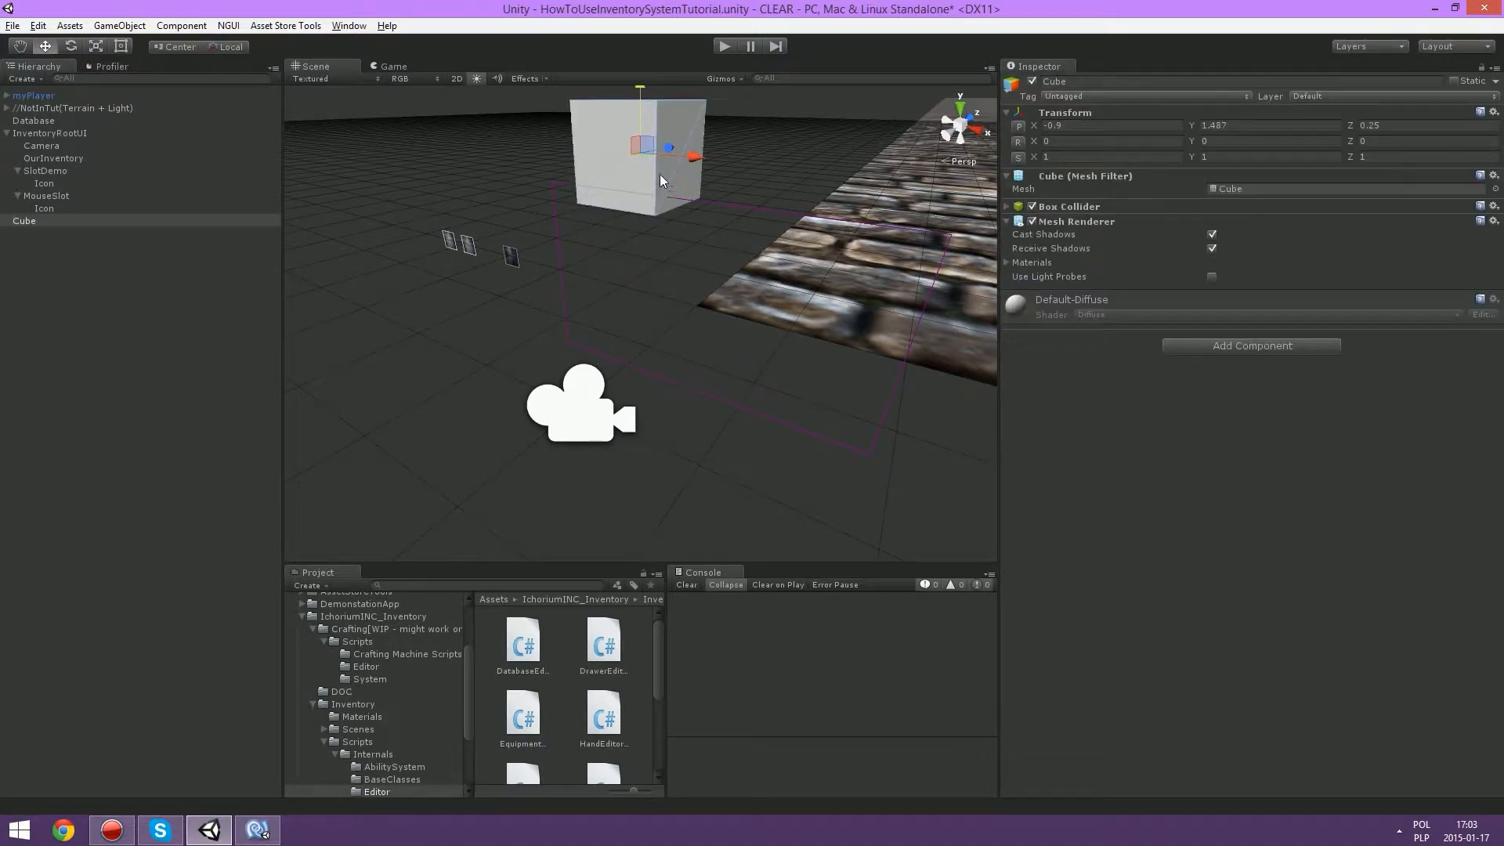
click(666, 152)
click(669, 148)
drag(669, 148, 986, 156)
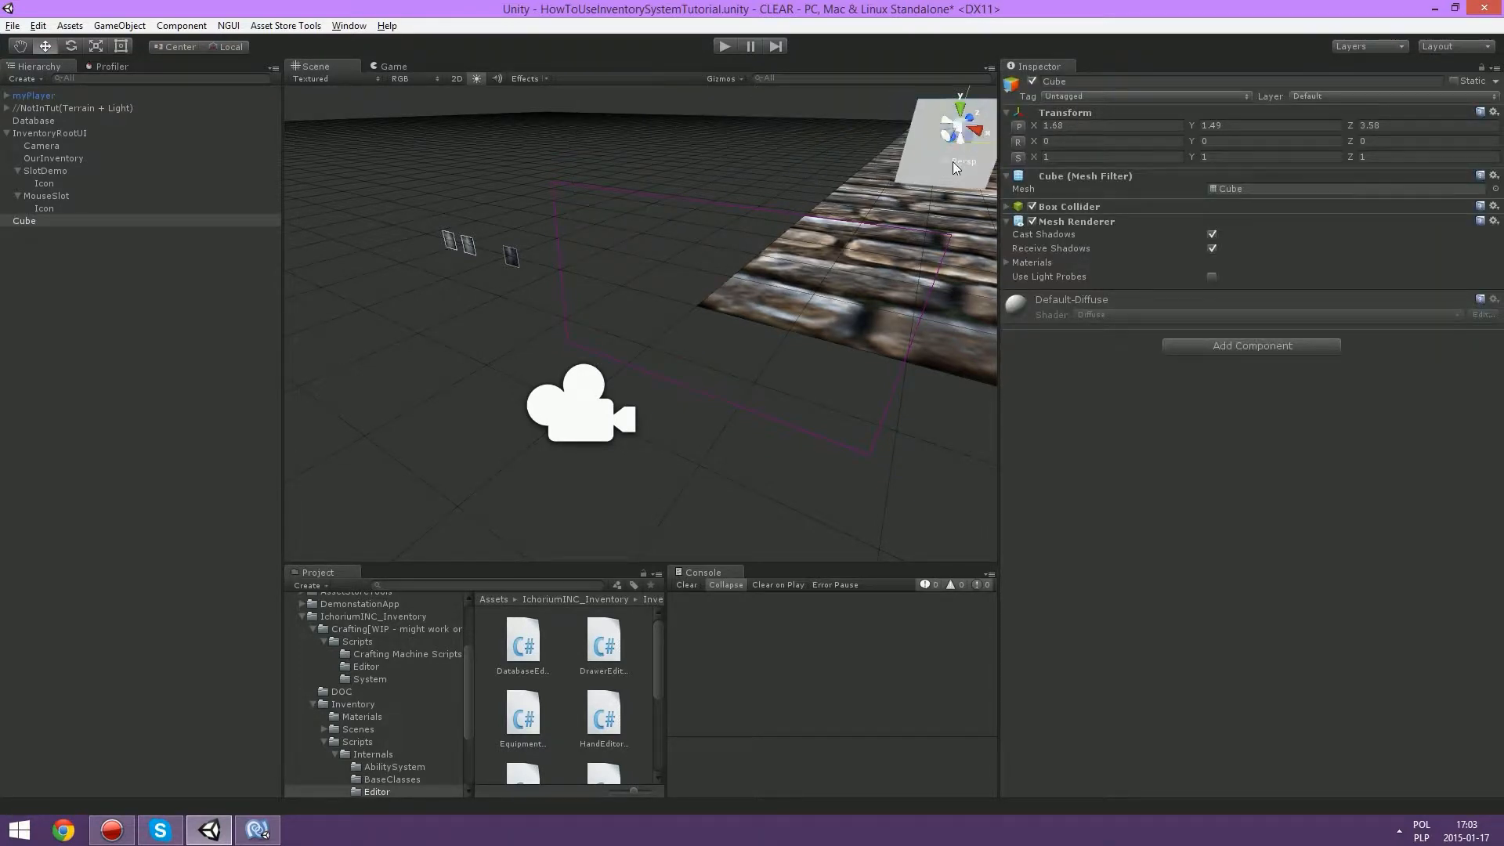
middle_drag(826, 168, 638, 210)
drag(813, 115, 807, 202)
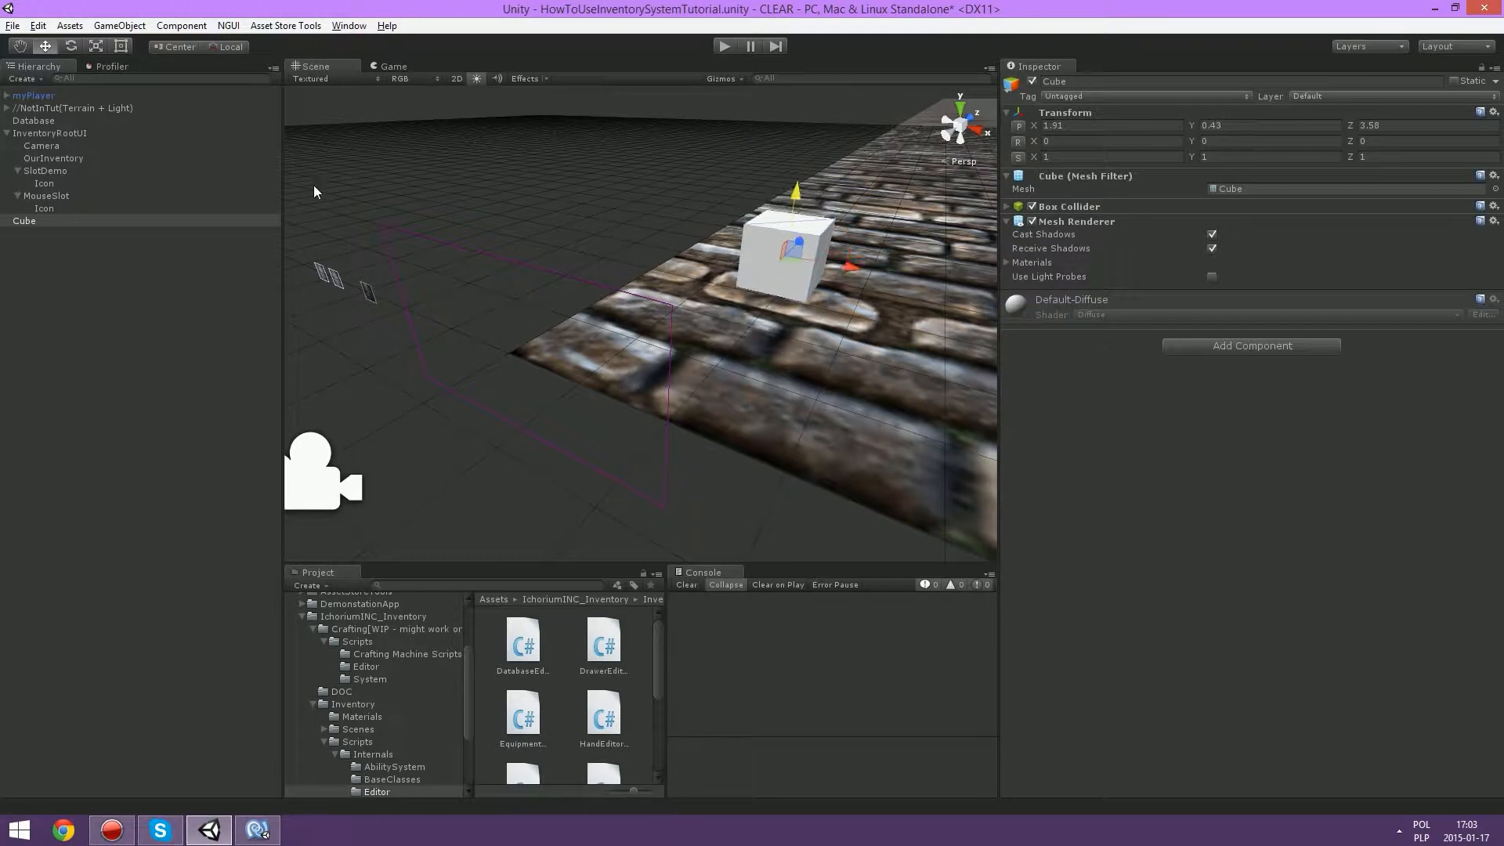
Step: Set the Cube item's Unified Ultra Identification Data to 1, max stack to 5 and weight to 1, and assign the resource_metal_gold texture
click(33, 120)
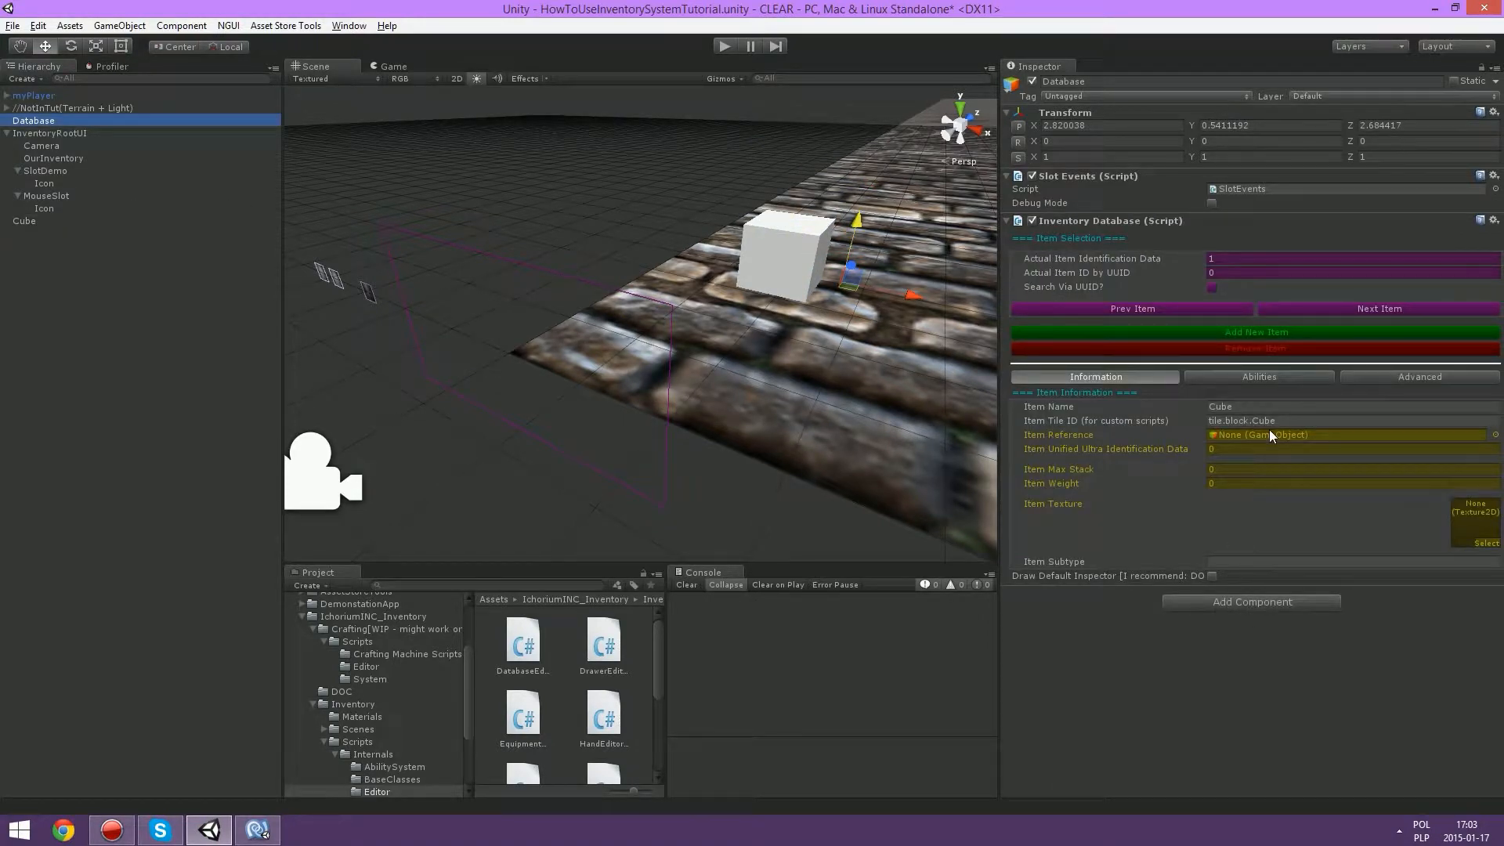
click(1263, 449)
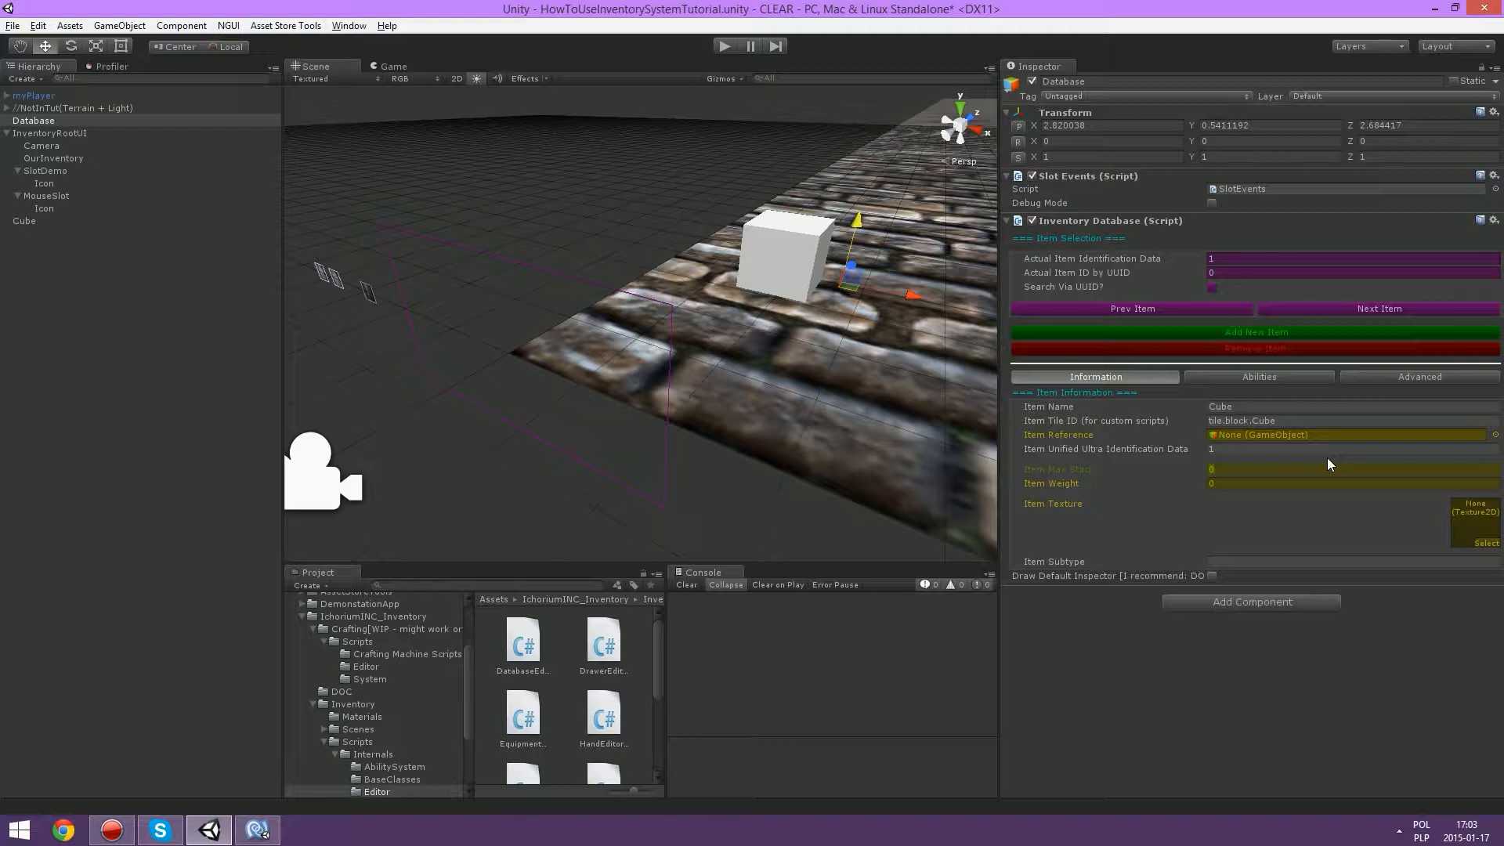
text(5)
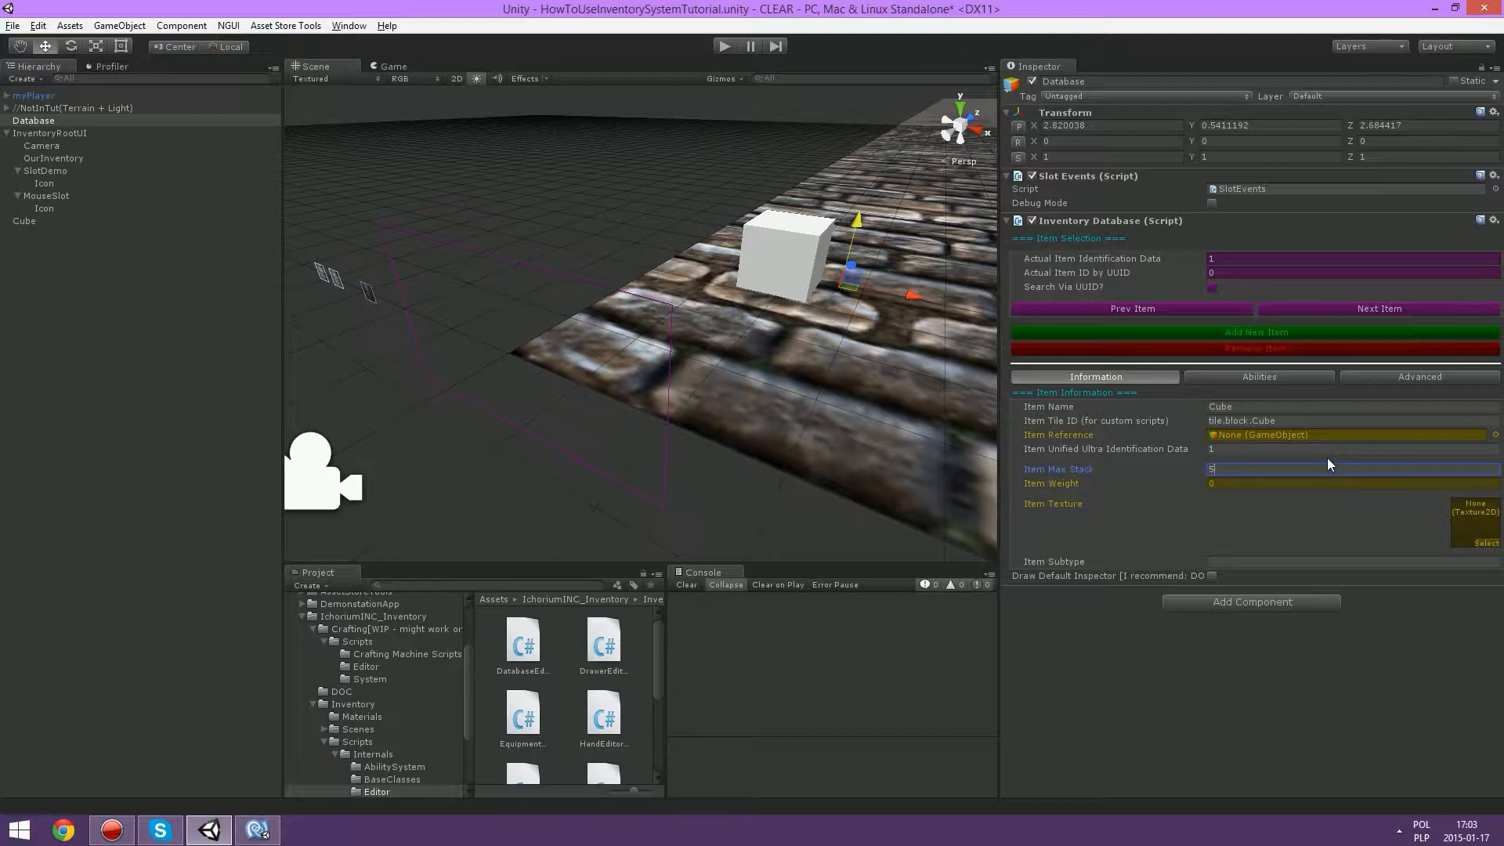
key(Tab)
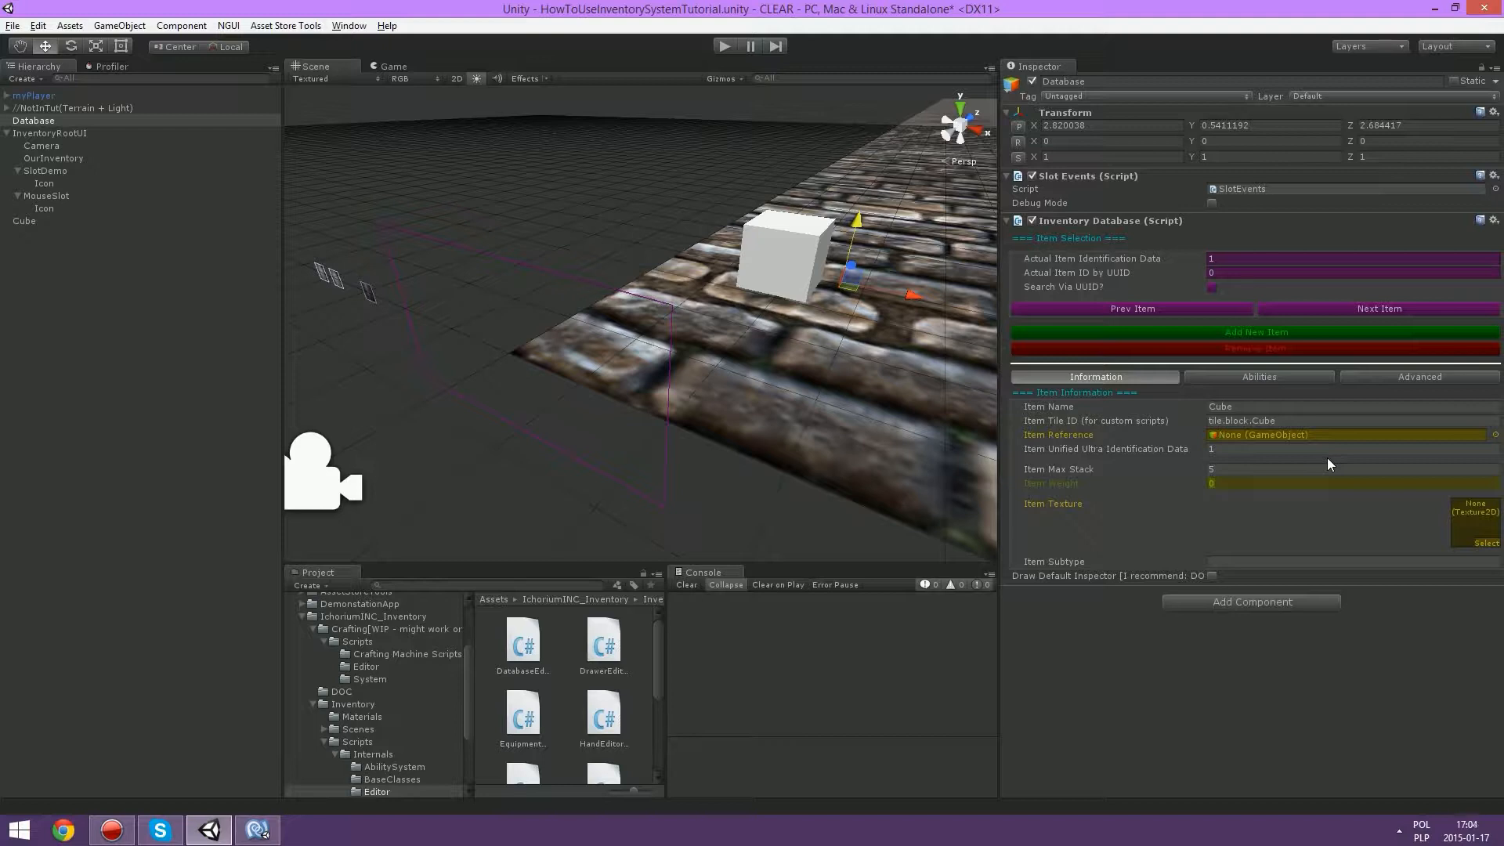
text(1)
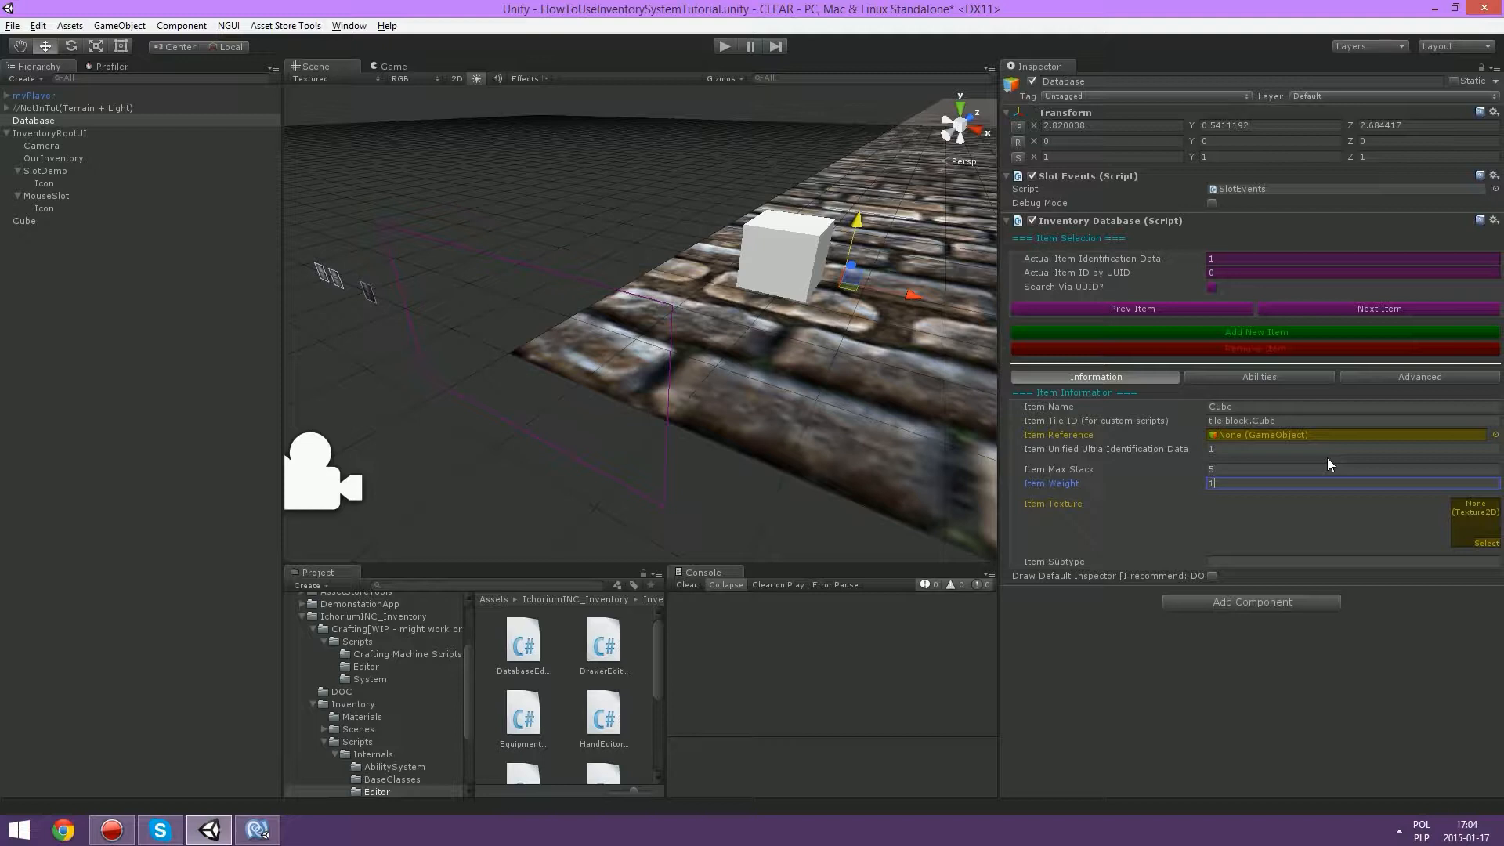
click(1473, 545)
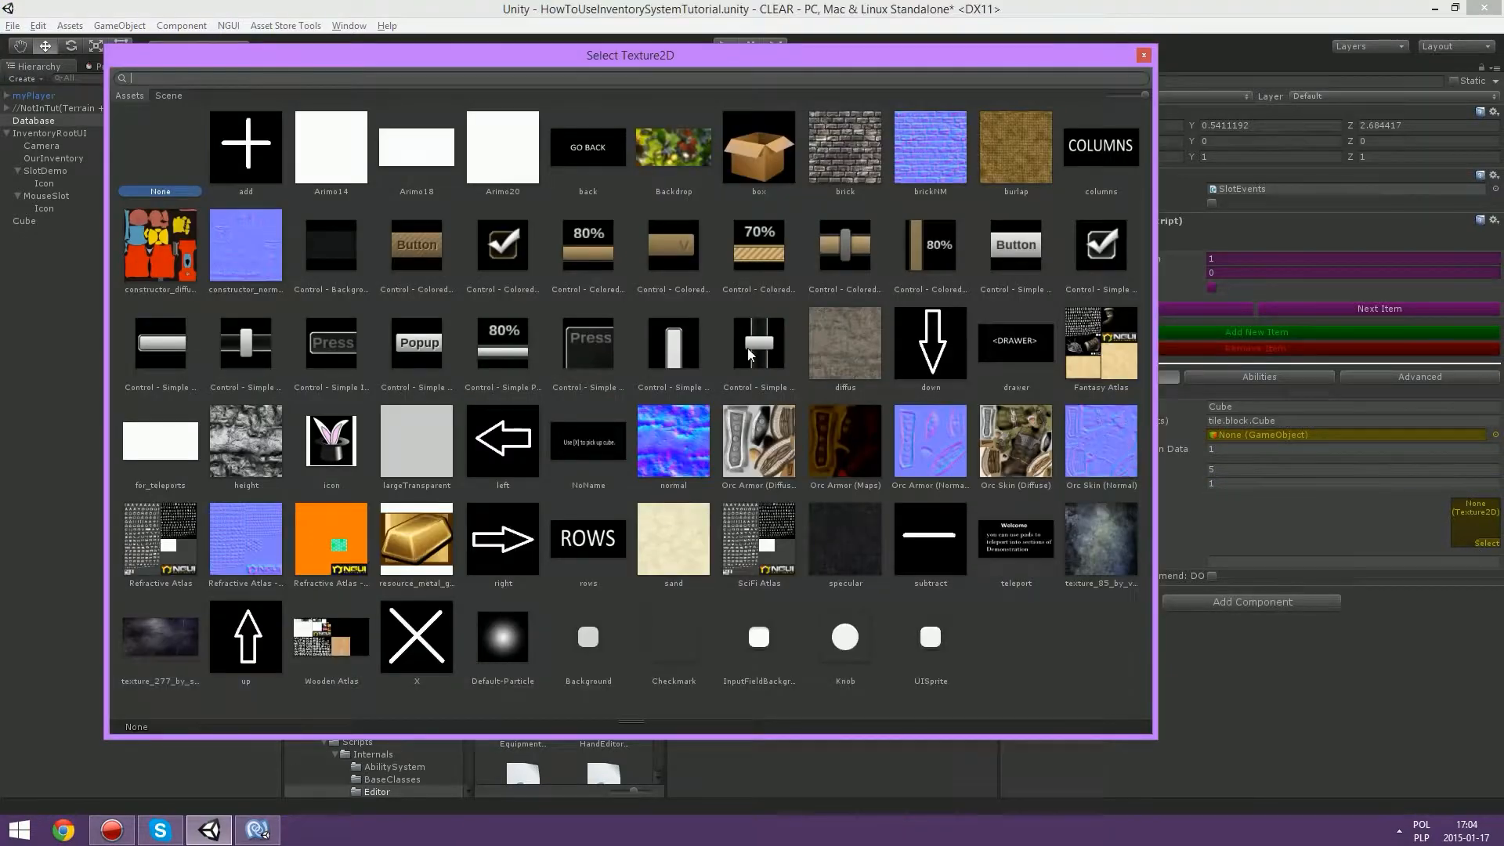
double_click(426, 523)
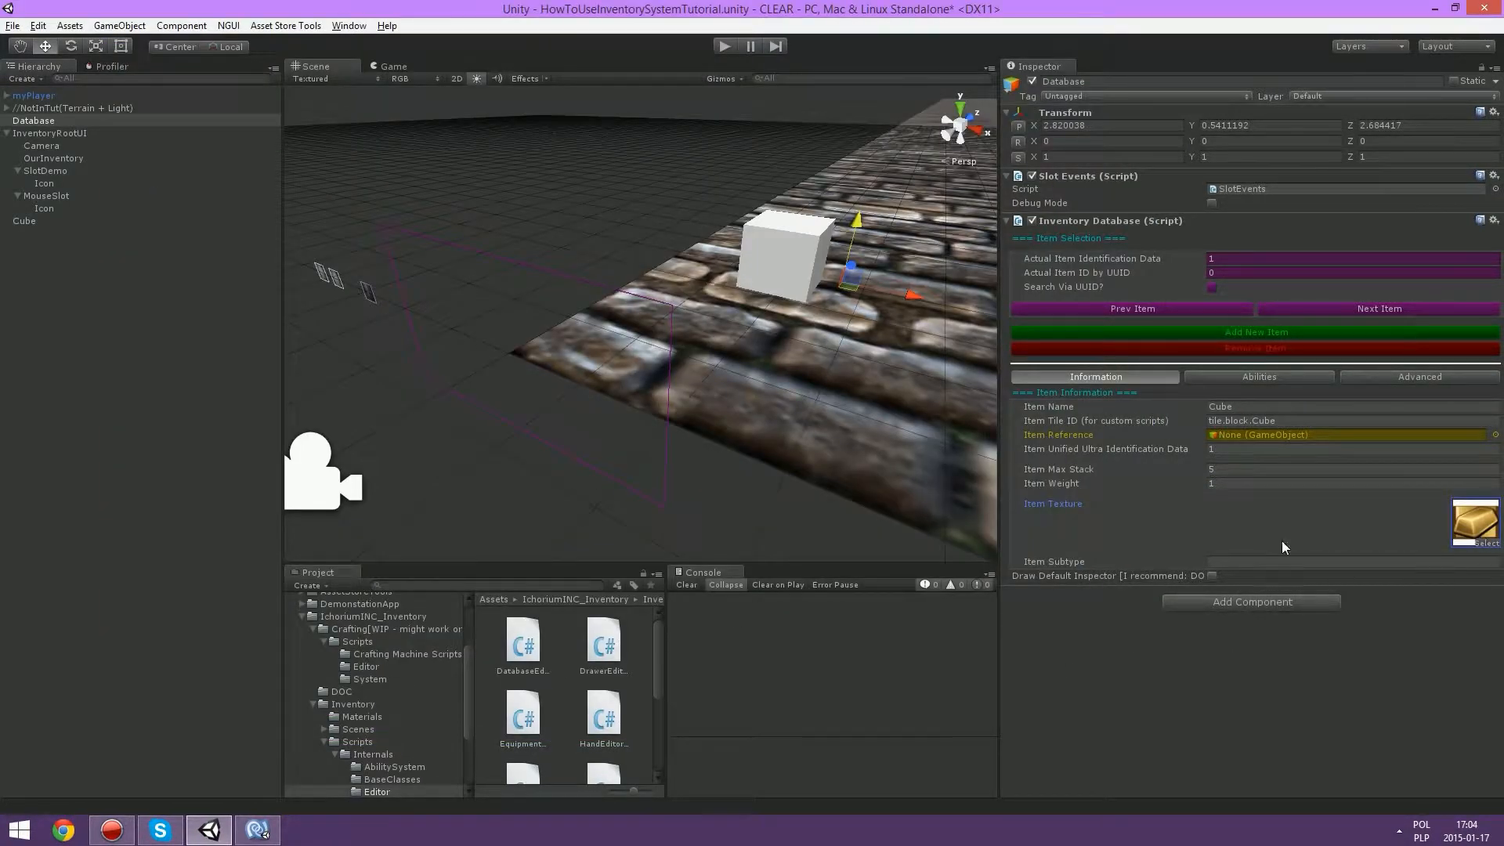
Step: Set the resource_metal_gold texture's type to Sprite (2D and UI), apply the import settings, and return to the Database object's item information
scroll(406, 718, down, 3)
click(361, 710)
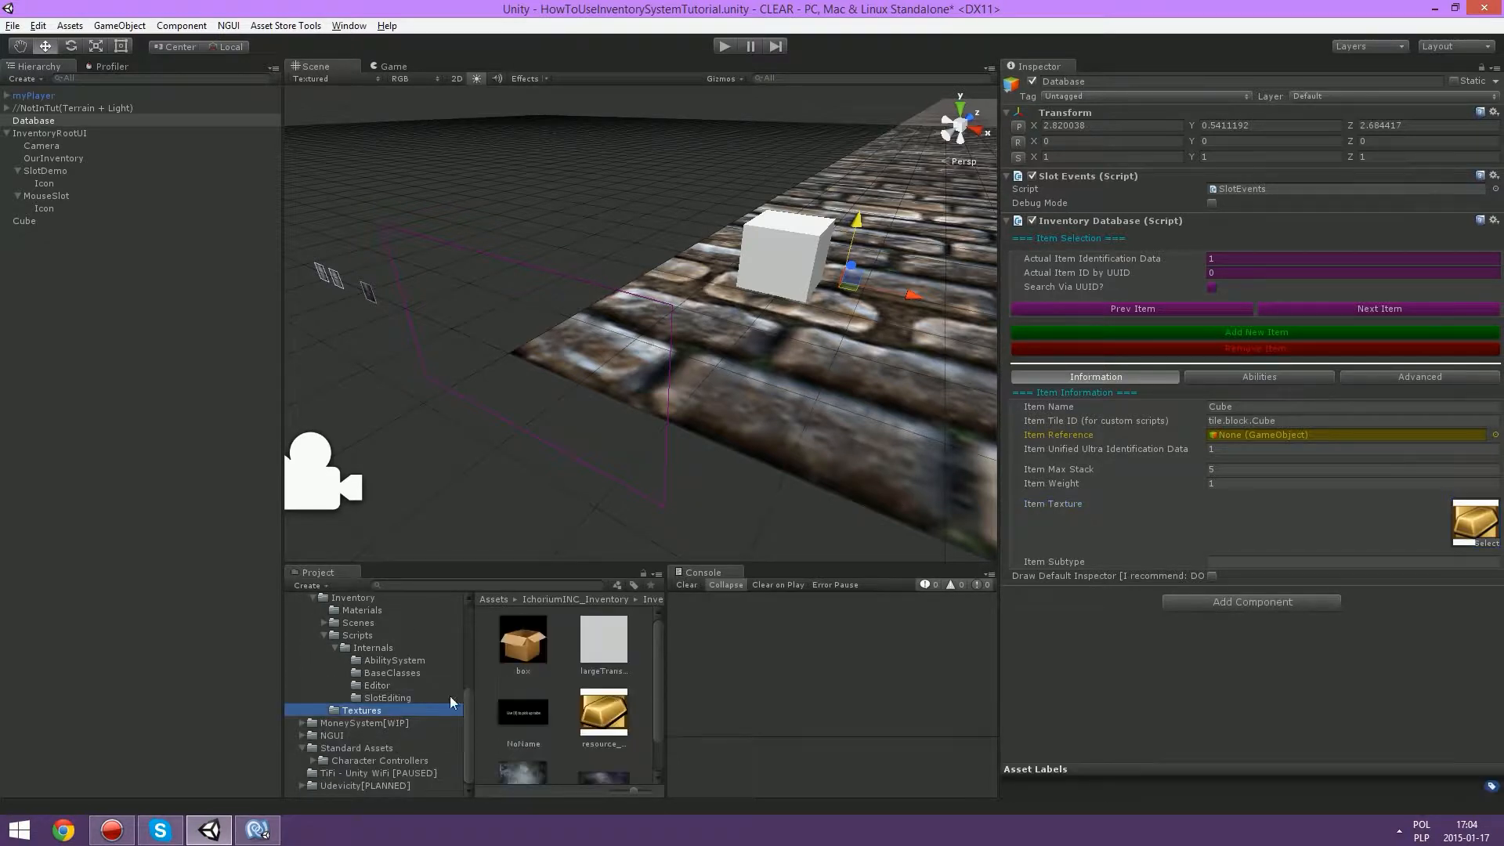
click(603, 713)
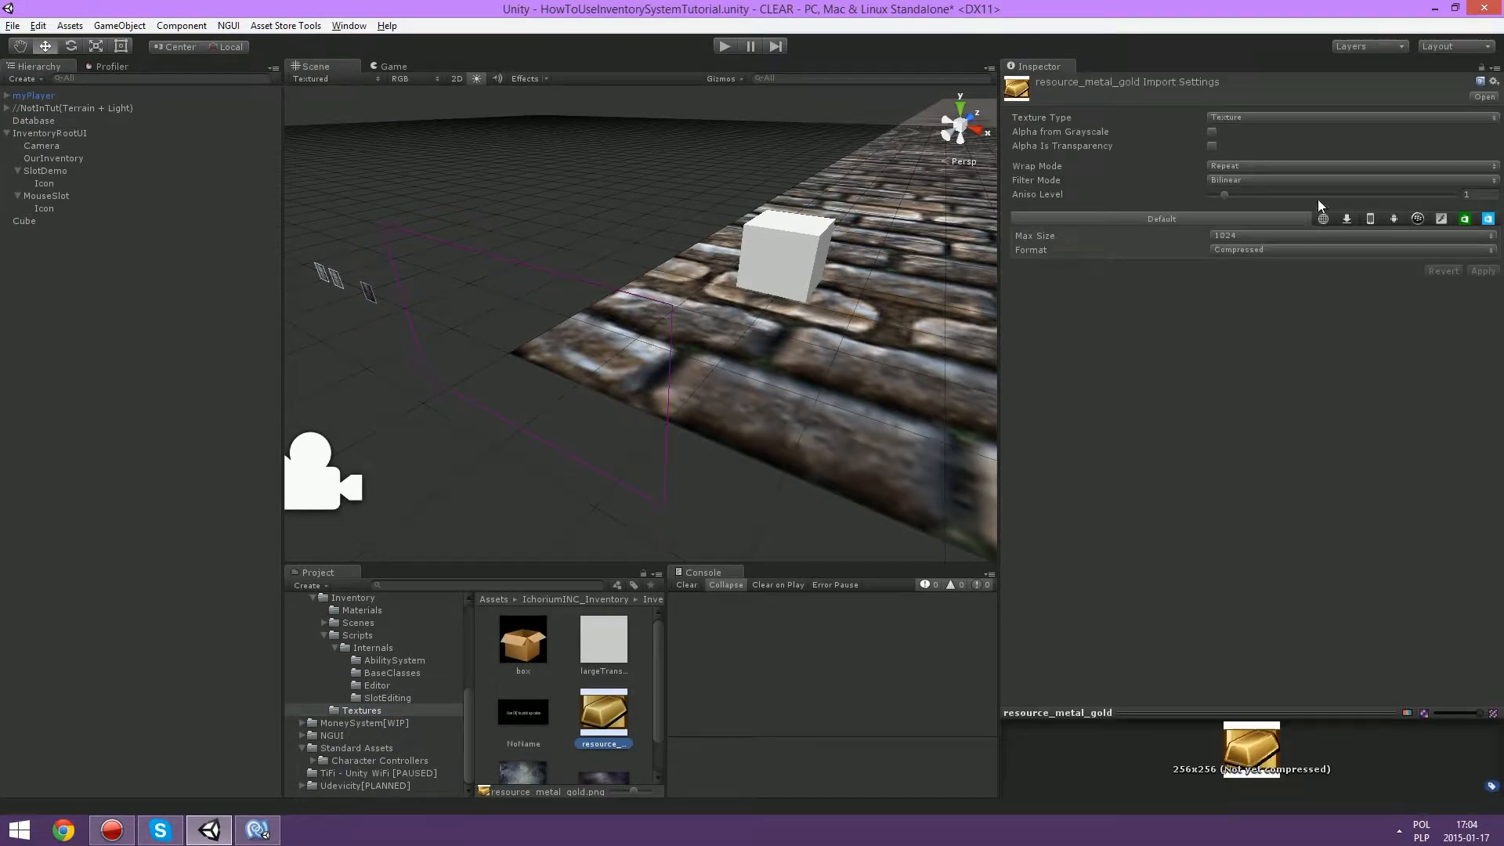
click(1255, 121)
click(1279, 188)
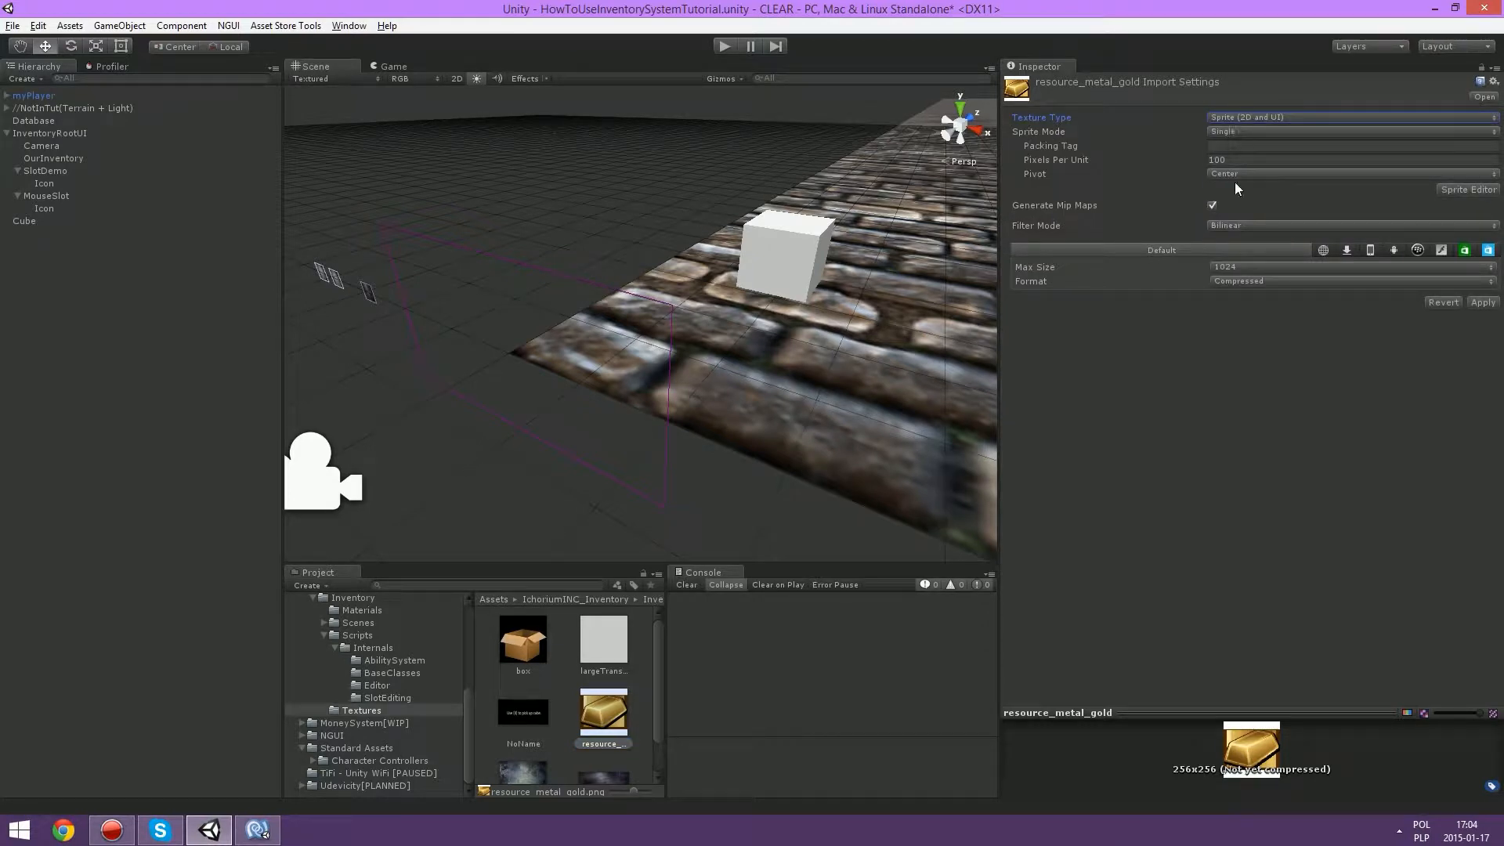
click(638, 670)
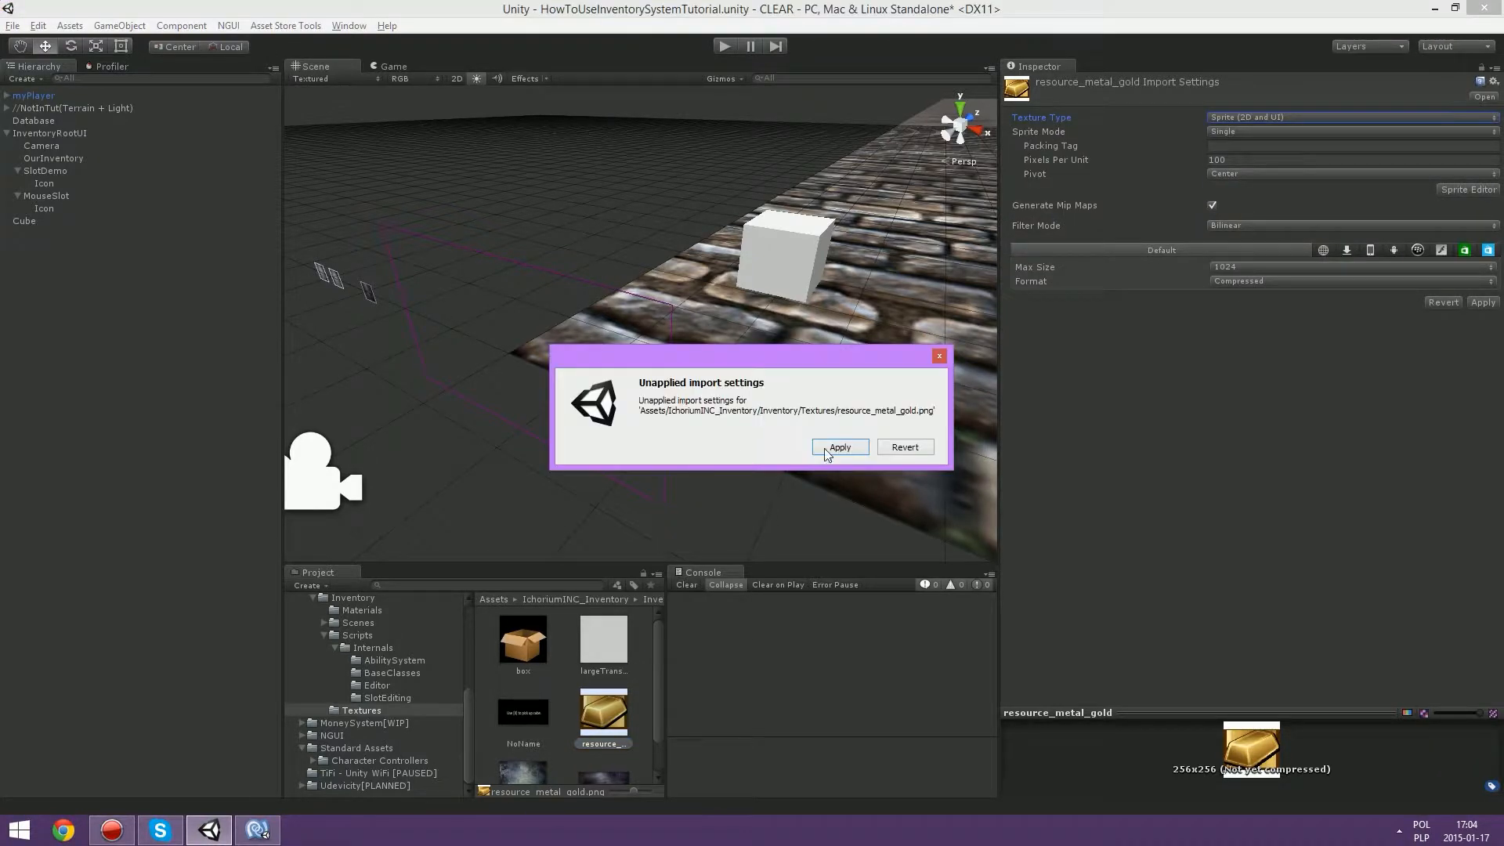
click(826, 451)
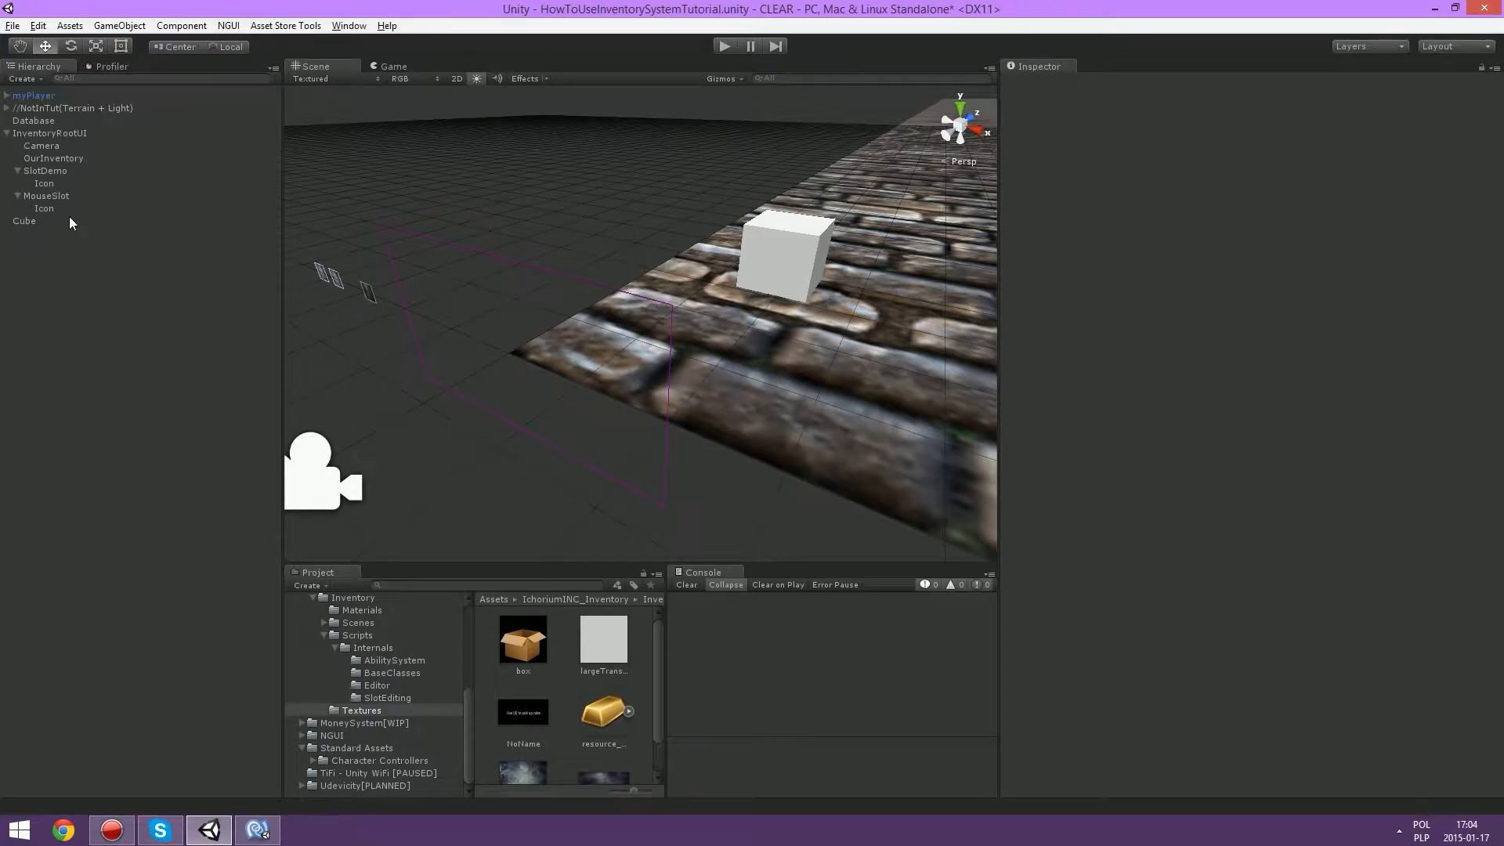
click(34, 121)
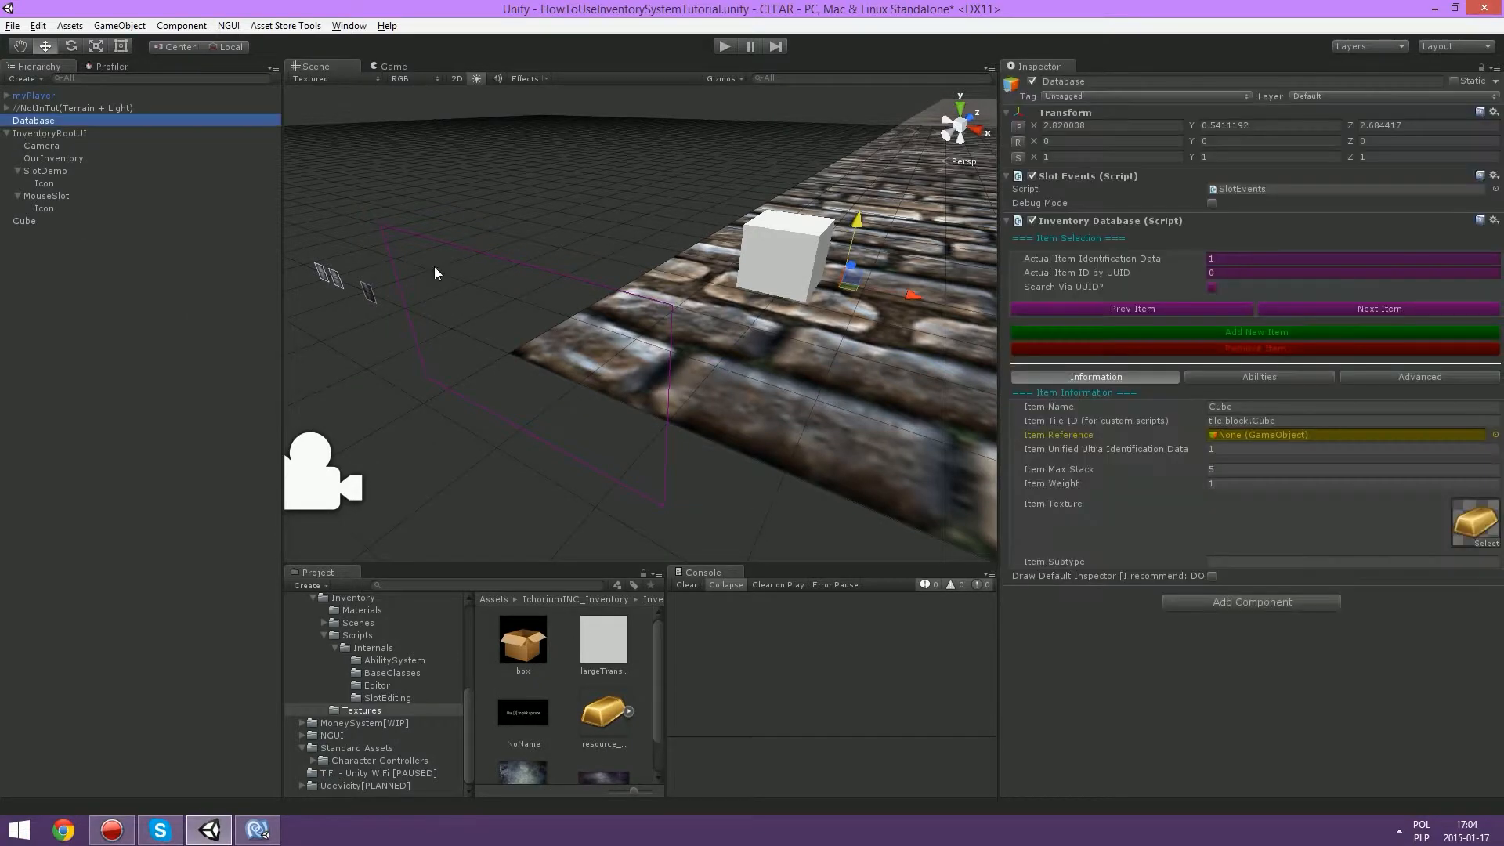
click(1222, 562)
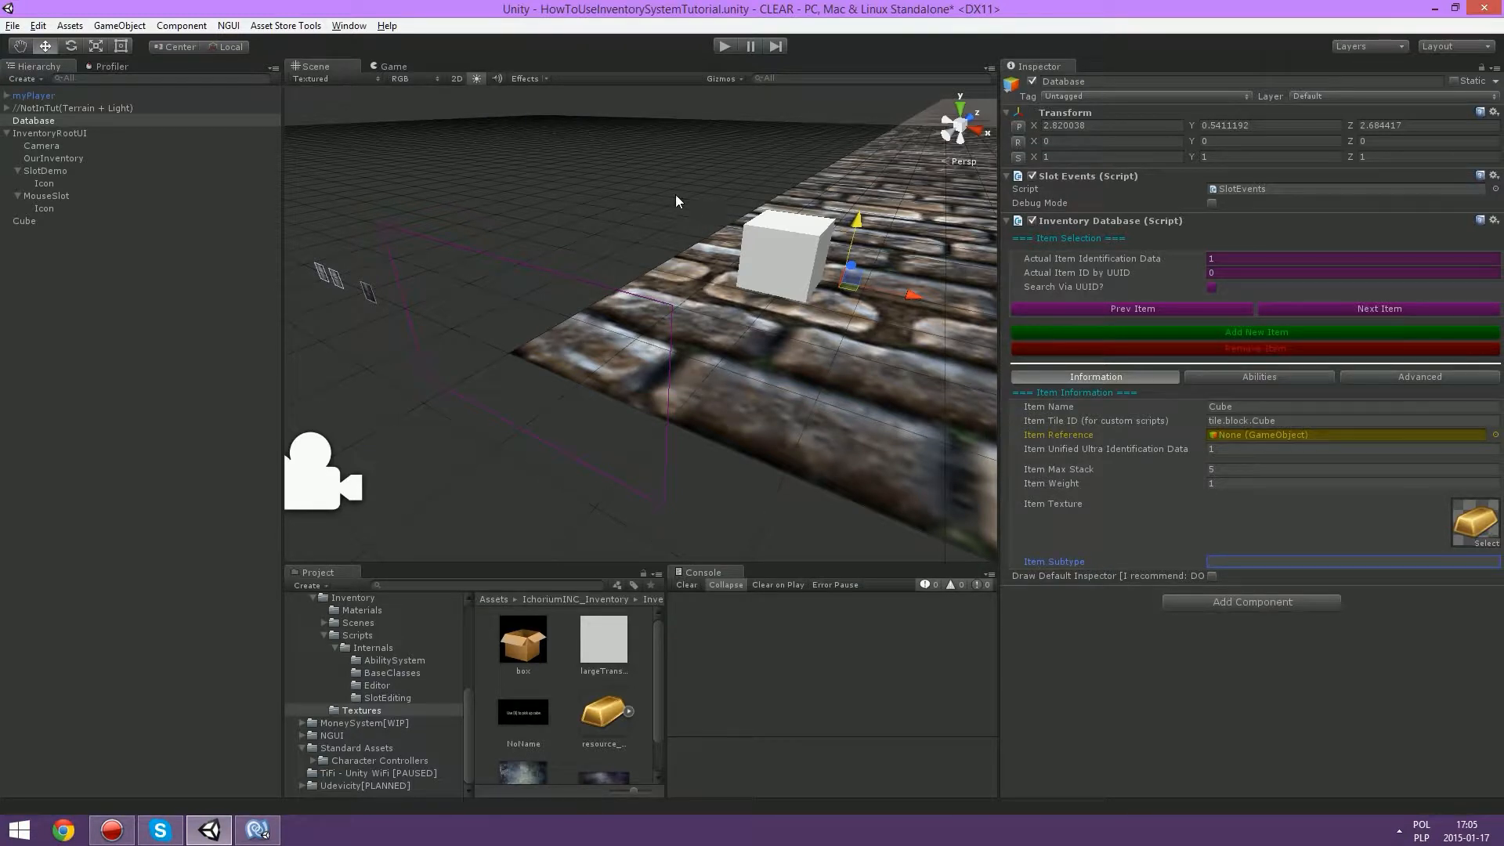
Step: Add the EquipmentSystem script as a component to the myPlayer object
click(33, 96)
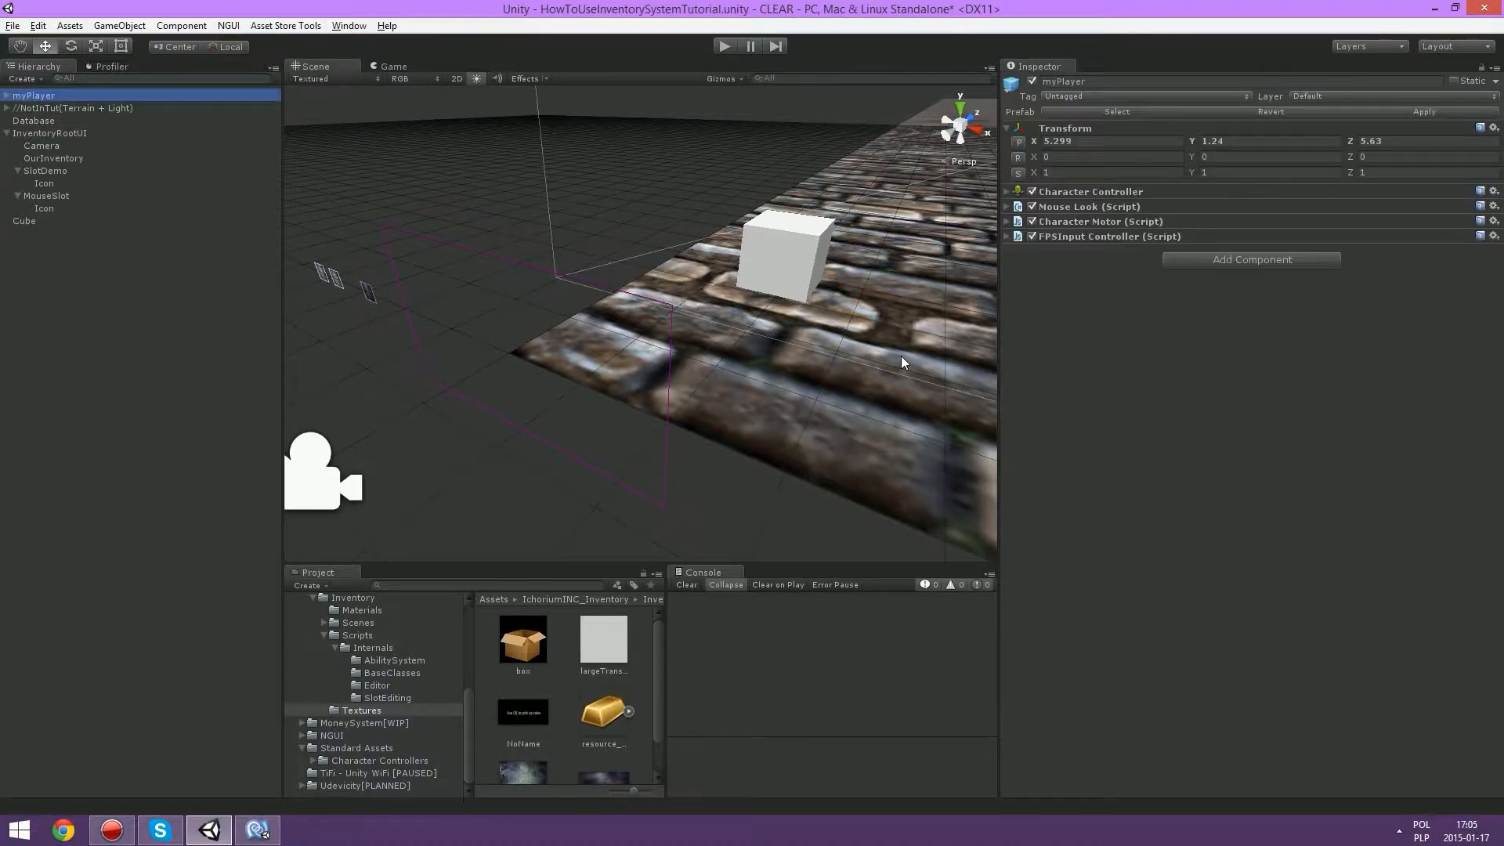
click(1205, 262)
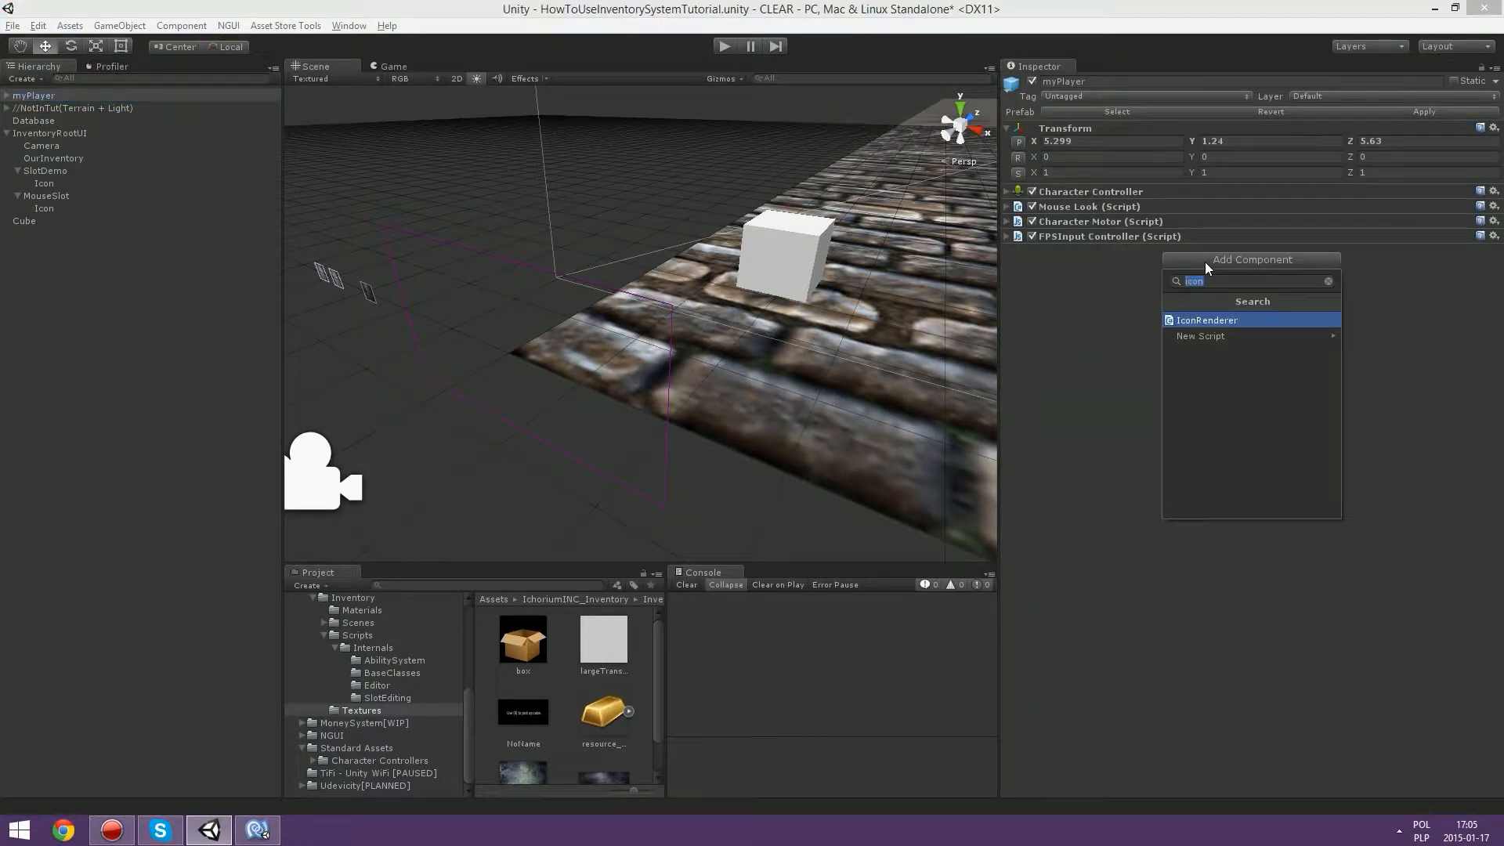
text(eq)
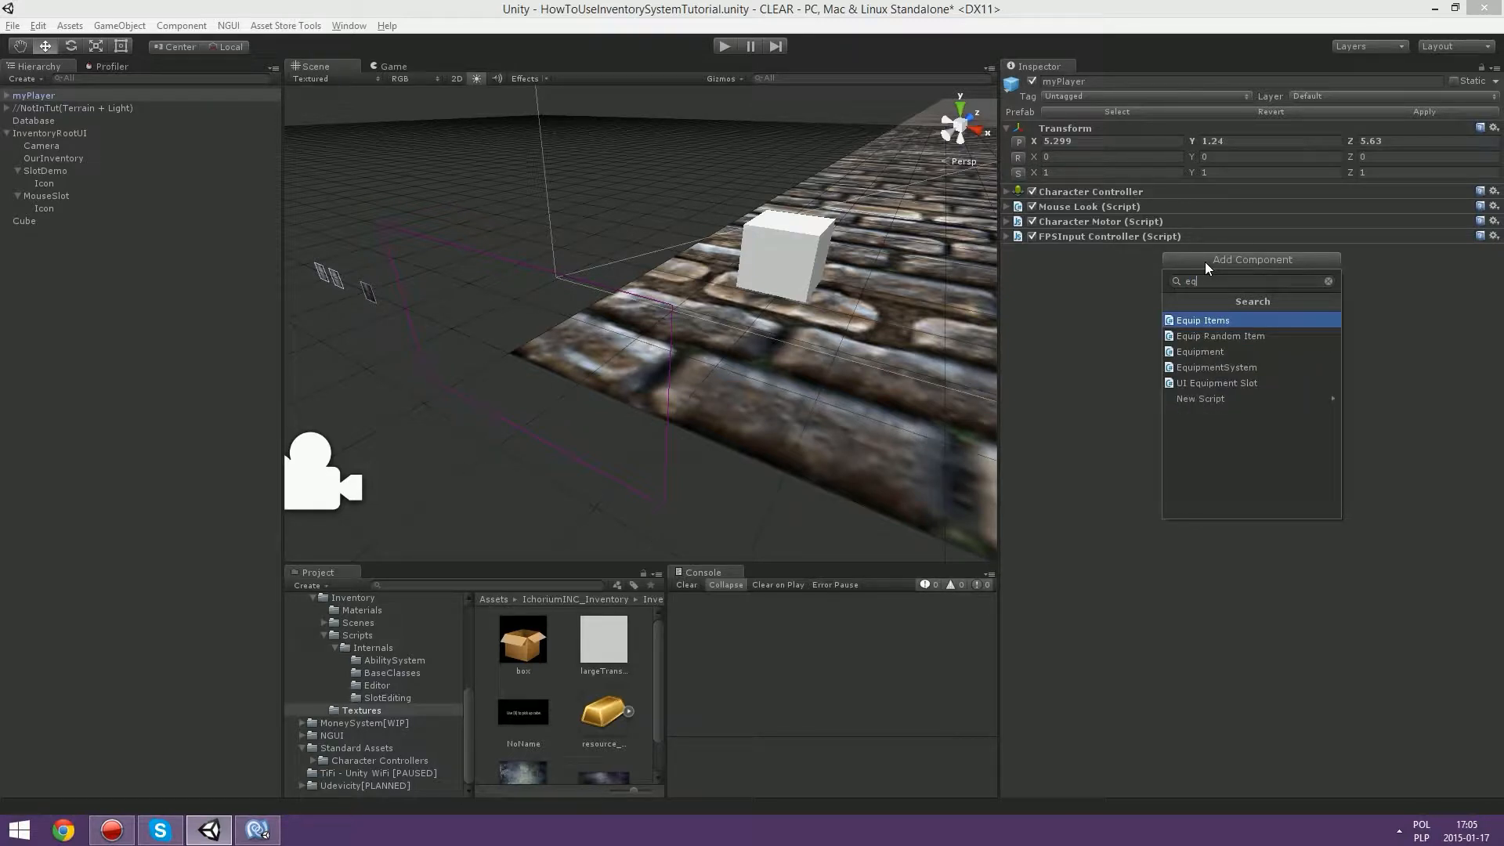
text(uipments)
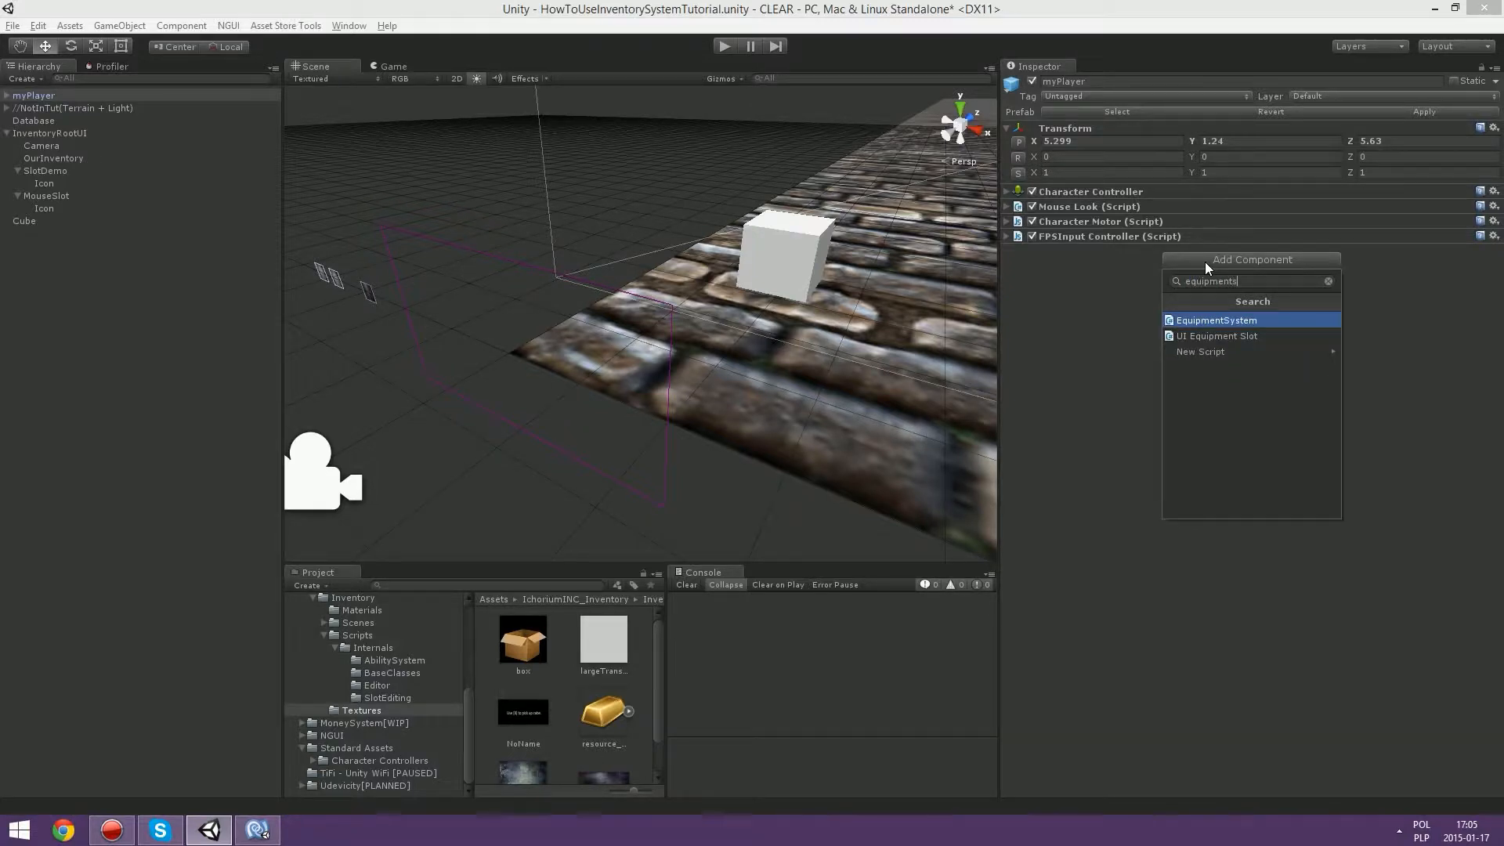
key(Return)
mouse_move(1236, 281)
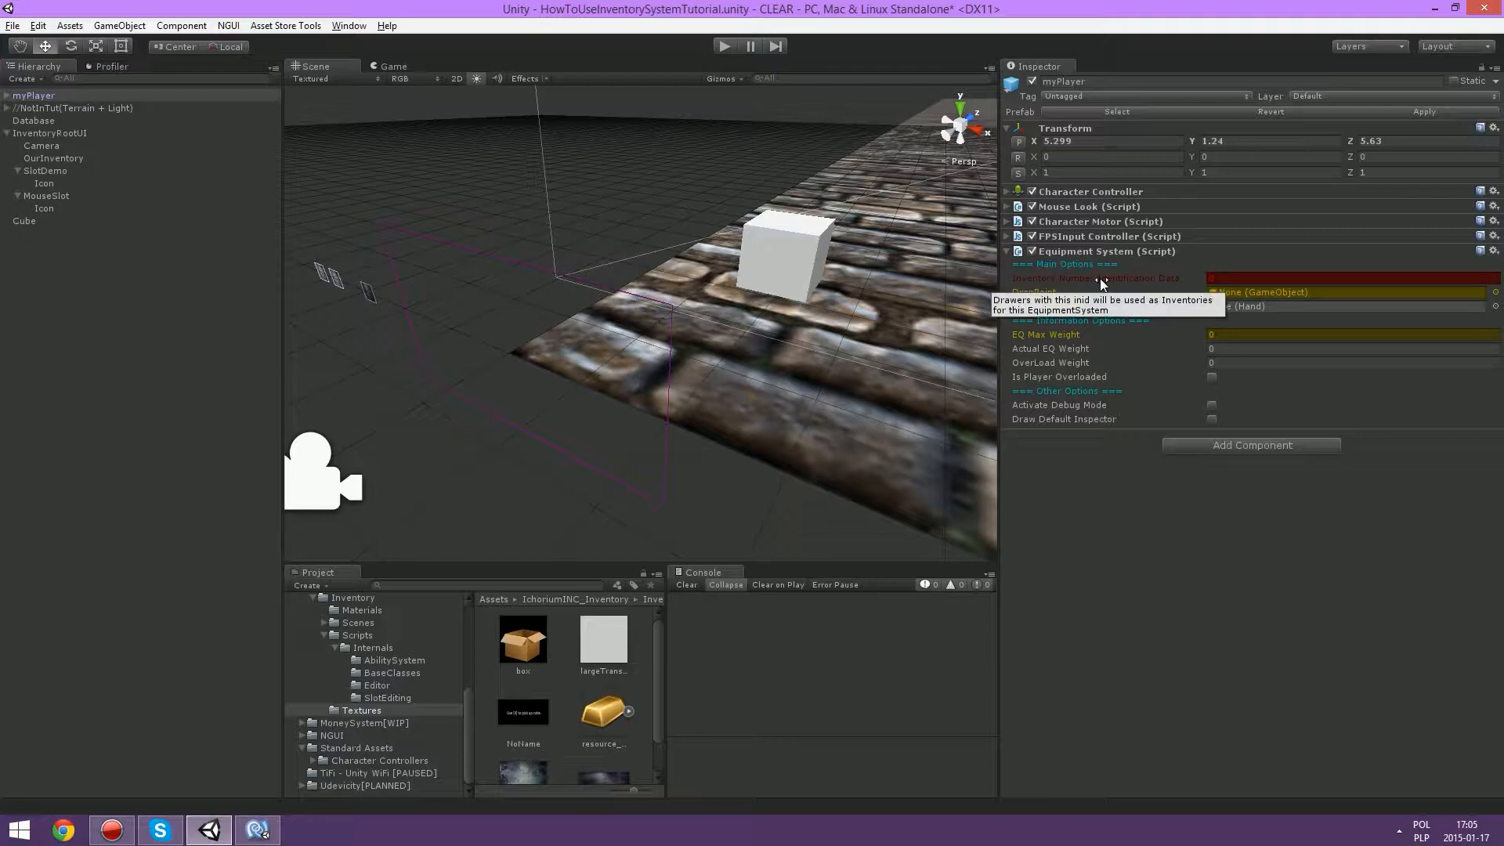
Step: Set the Inventory Number Identification Data in OurInventory's Drawer script to 12 and save the scene
click(53, 158)
scroll(1120, 575, down, 10)
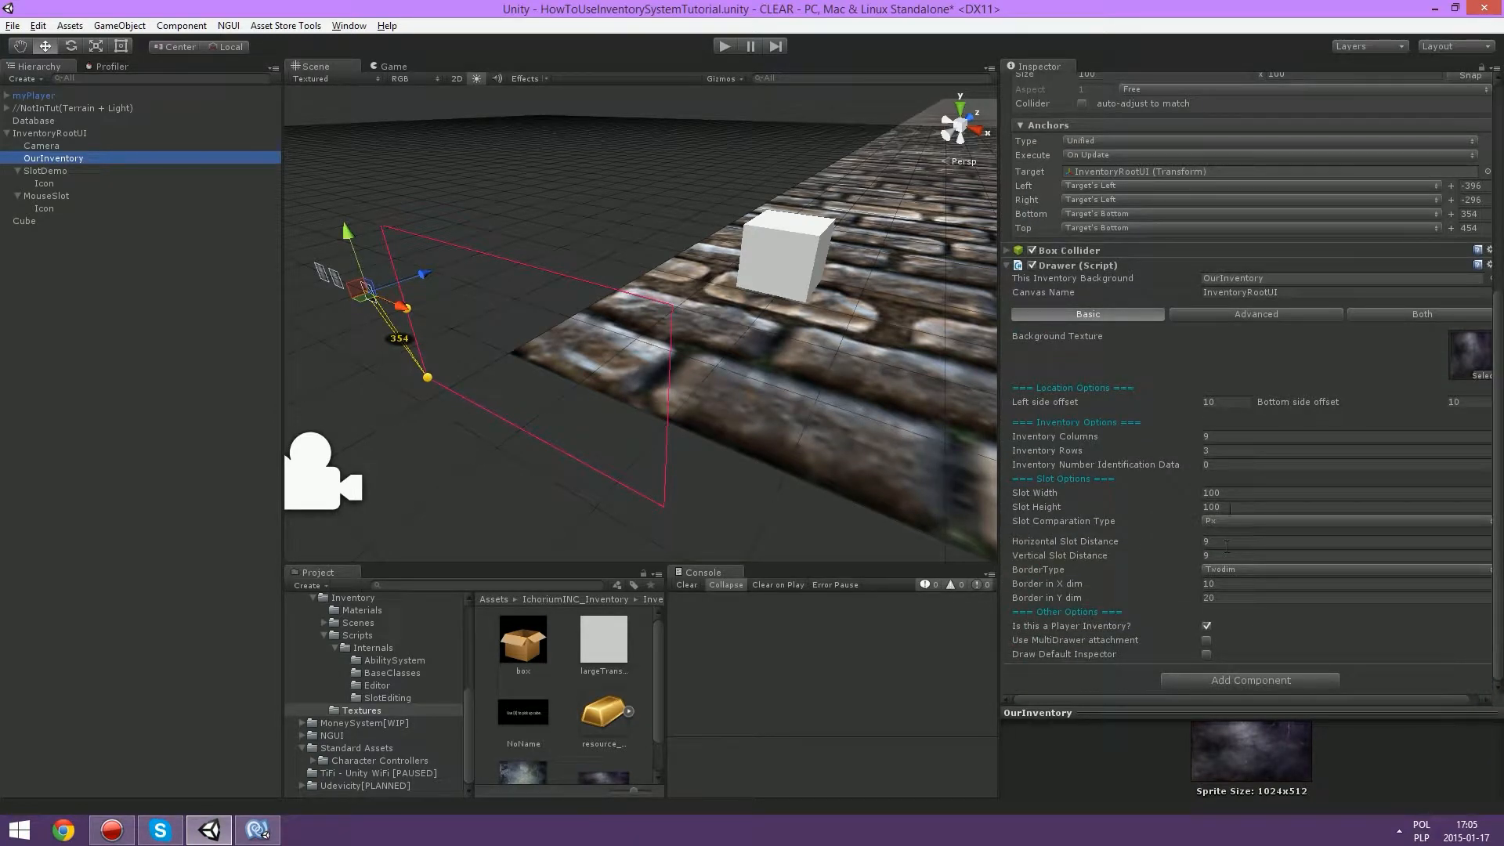
click(1211, 473)
click(1183, 464)
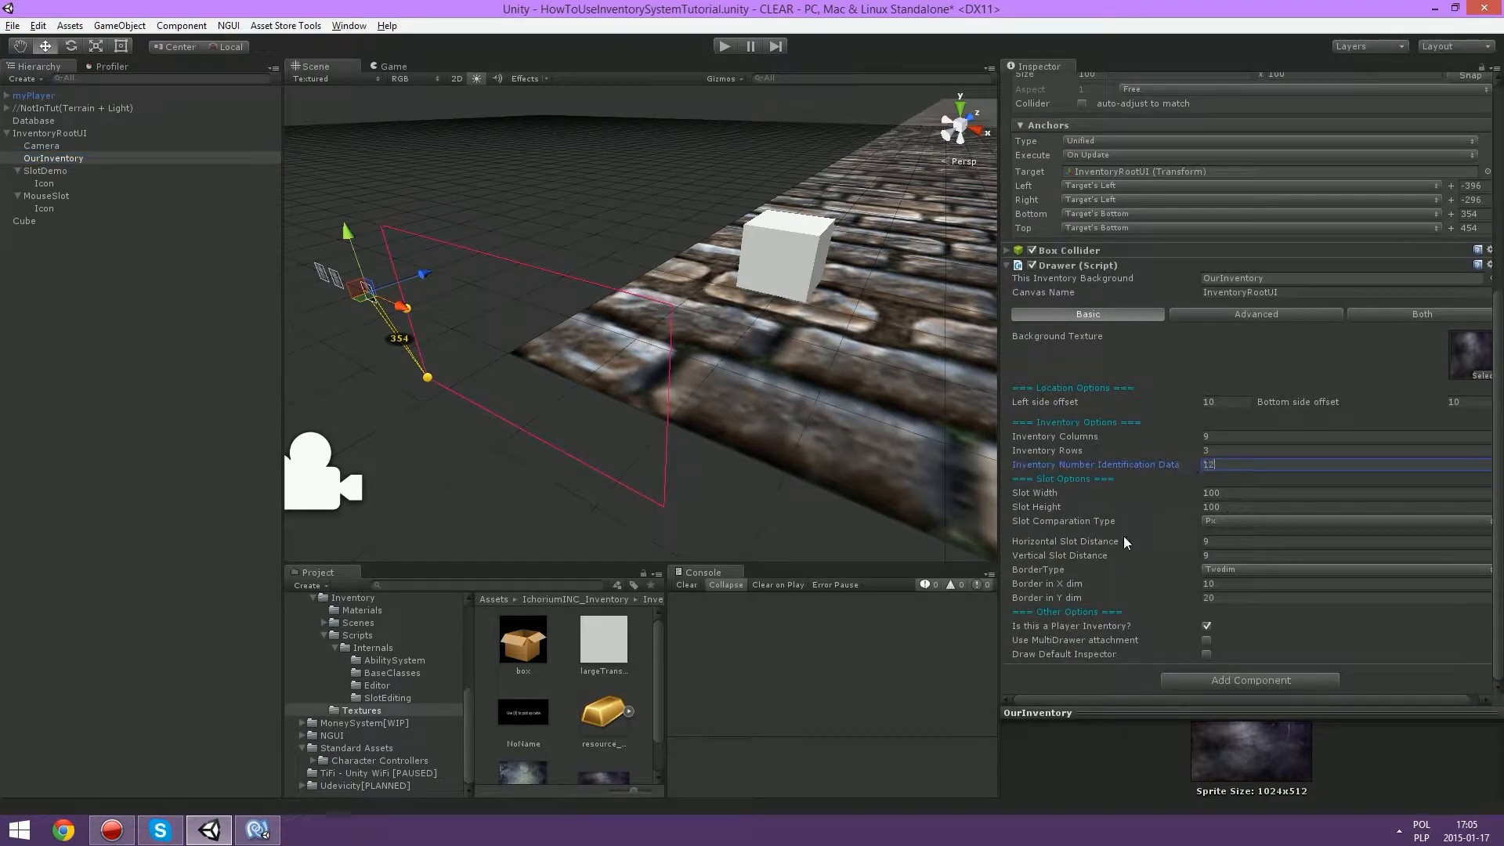
key(Return)
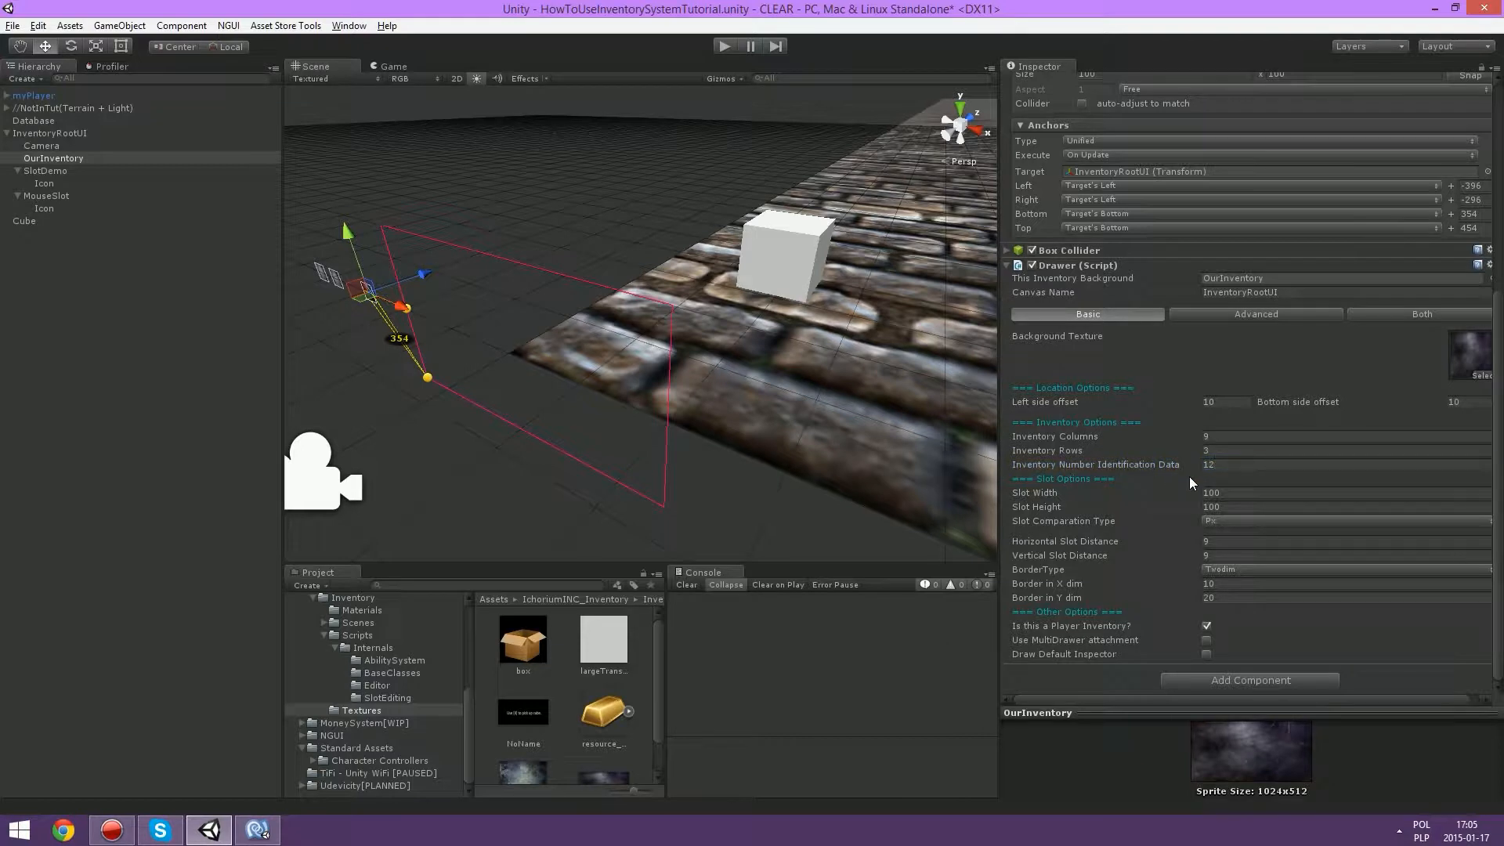
key(ctrl+s)
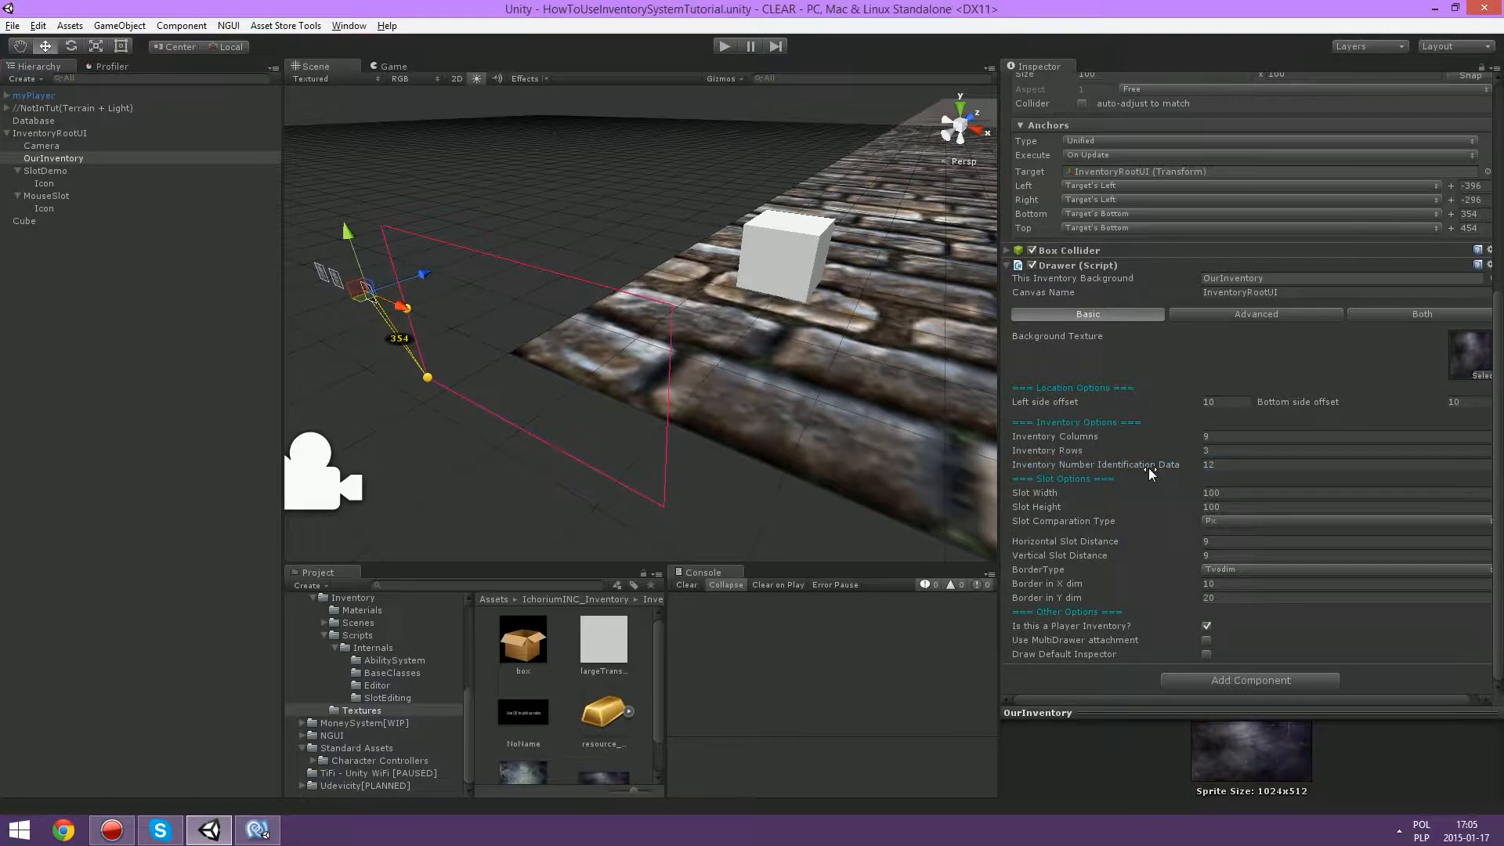
mouse_move(1149, 470)
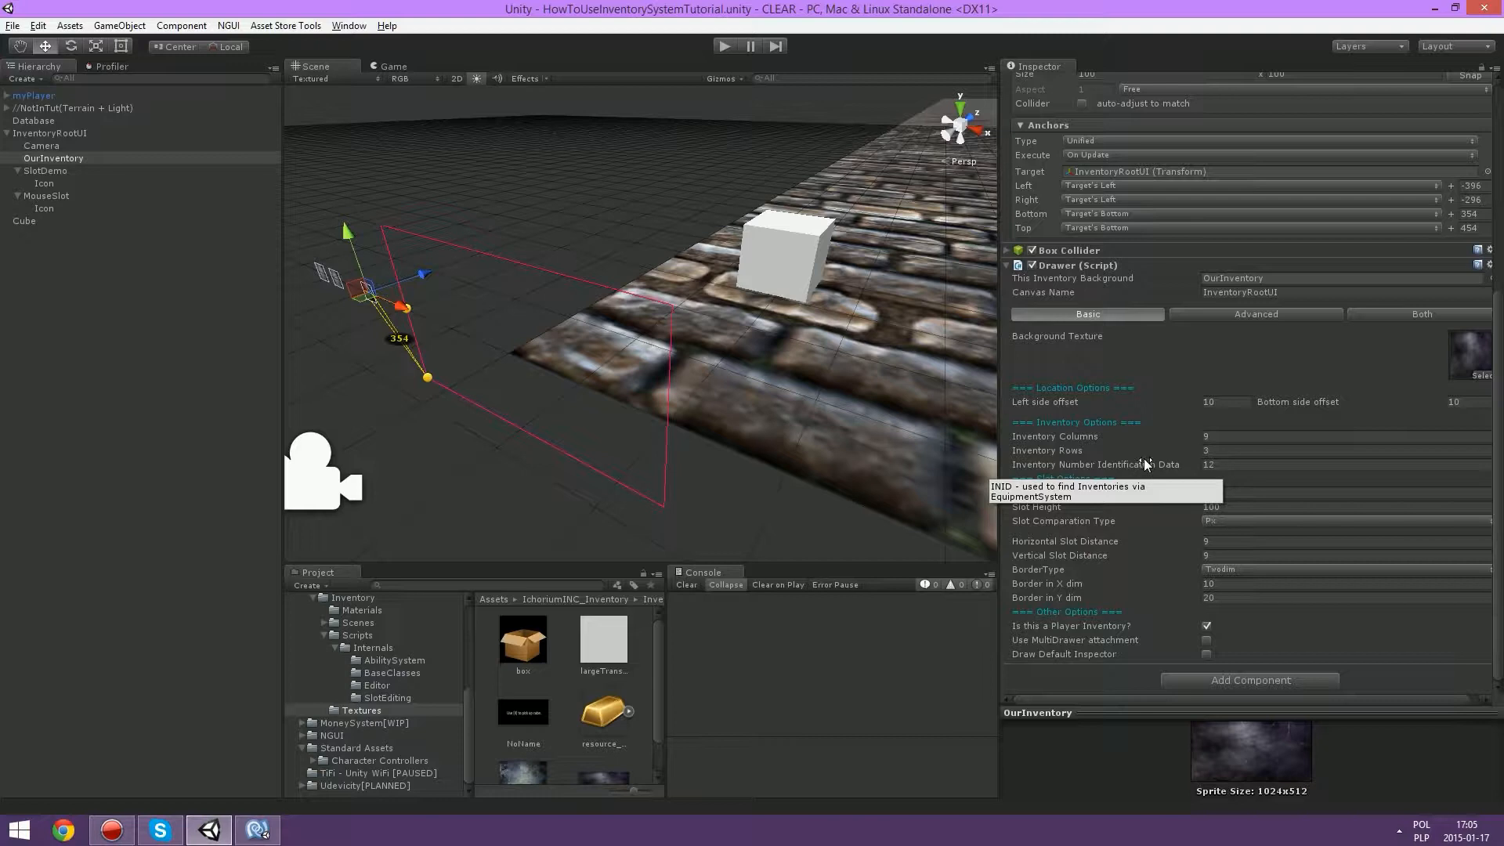
Step: Set the Inventory Number Identification Data in myPlayer's Equipment System script to 12
click(35, 95)
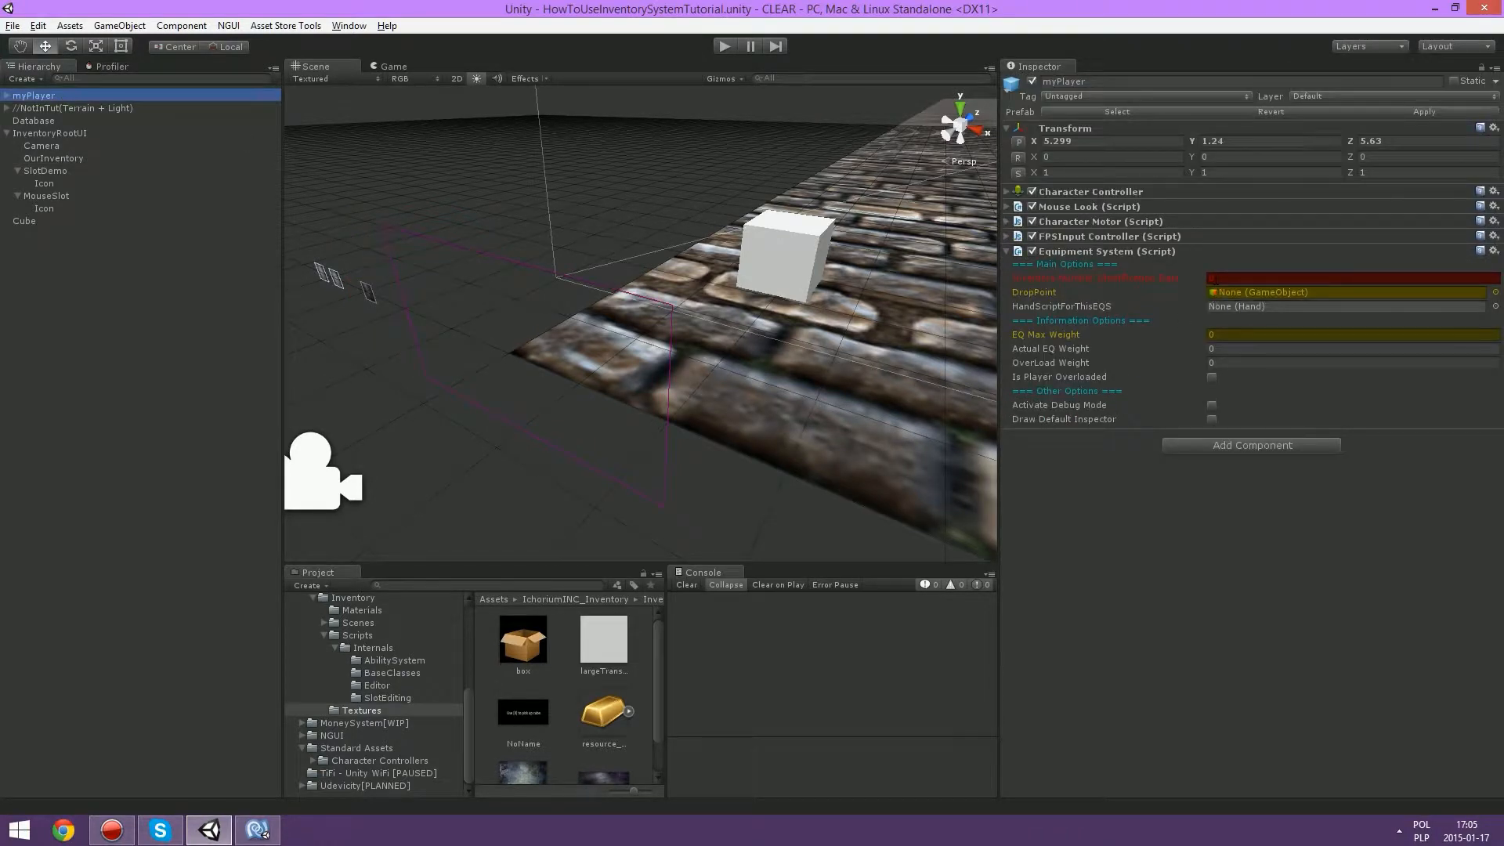
click(1238, 279)
text(12)
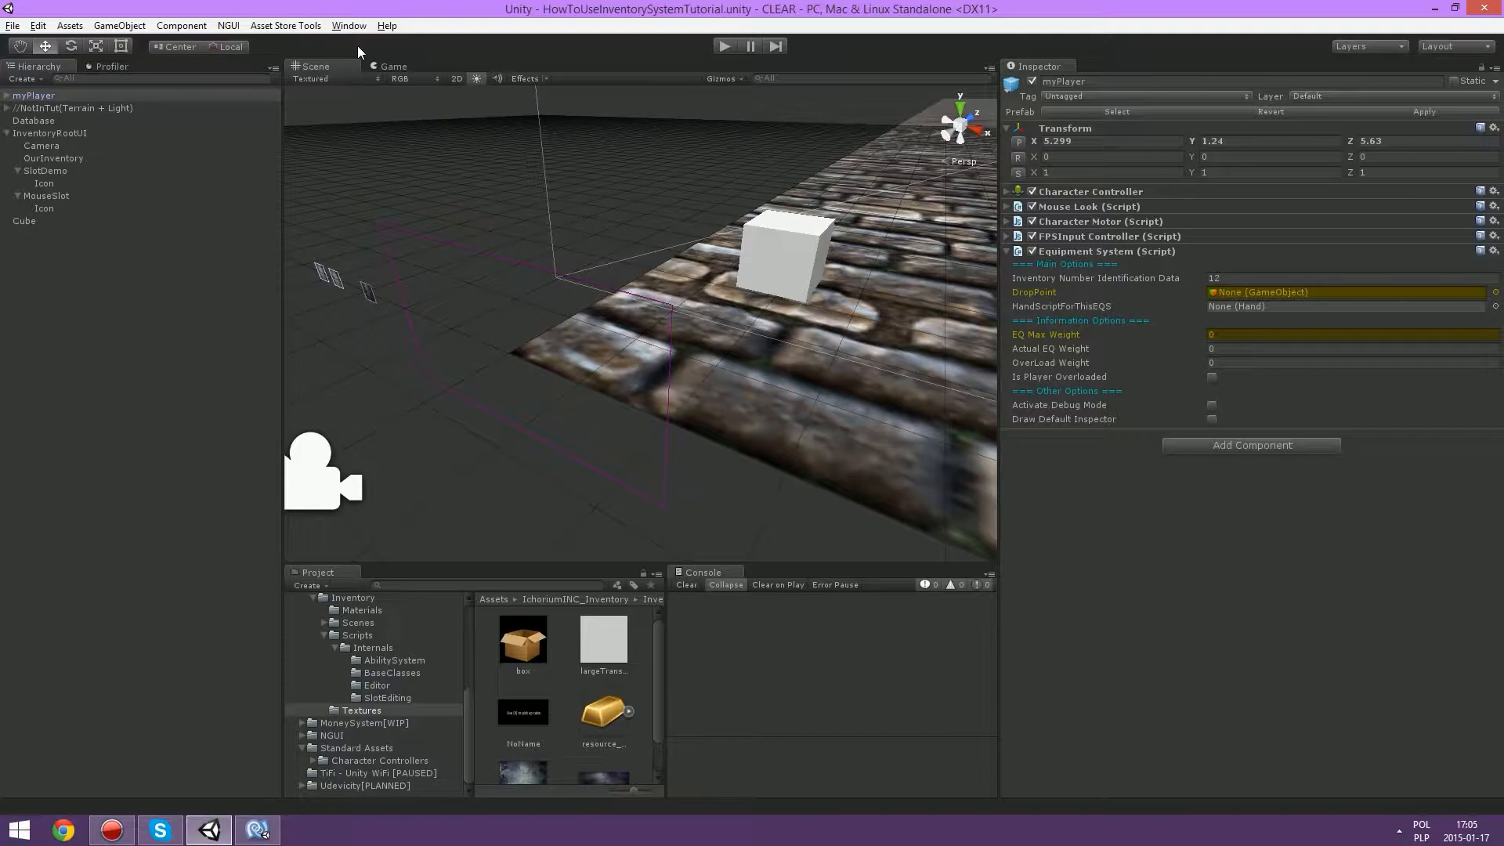
Step: Create an empty child object of myPlayer named DropPos and move it along Z to about X 2.53, Y 1.20, Z -0.29
right_drag(809, 262, 690, 235)
click(119, 25)
click(129, 43)
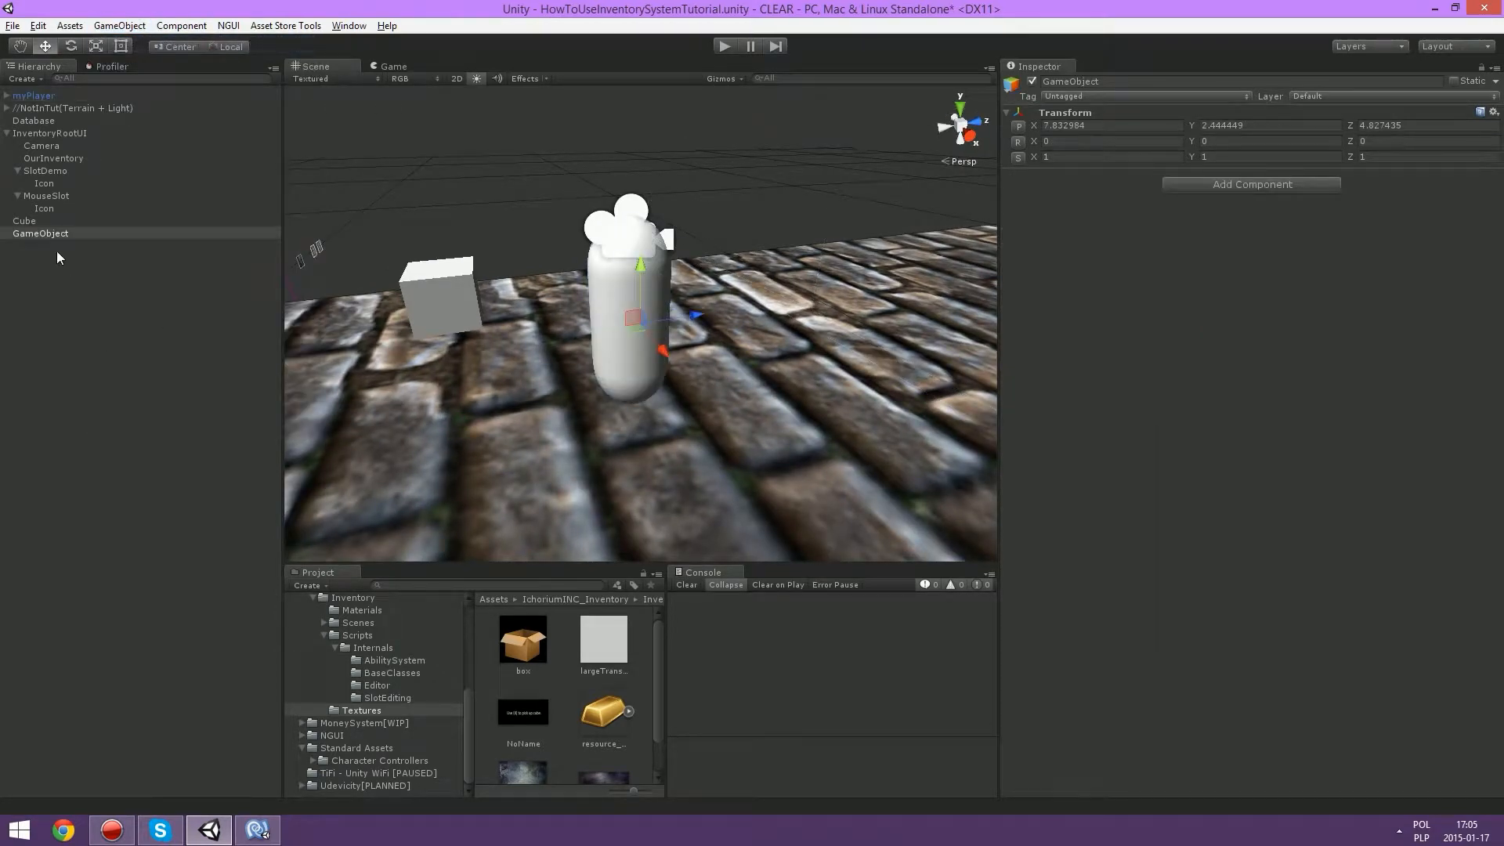
drag(40, 233, 40, 97)
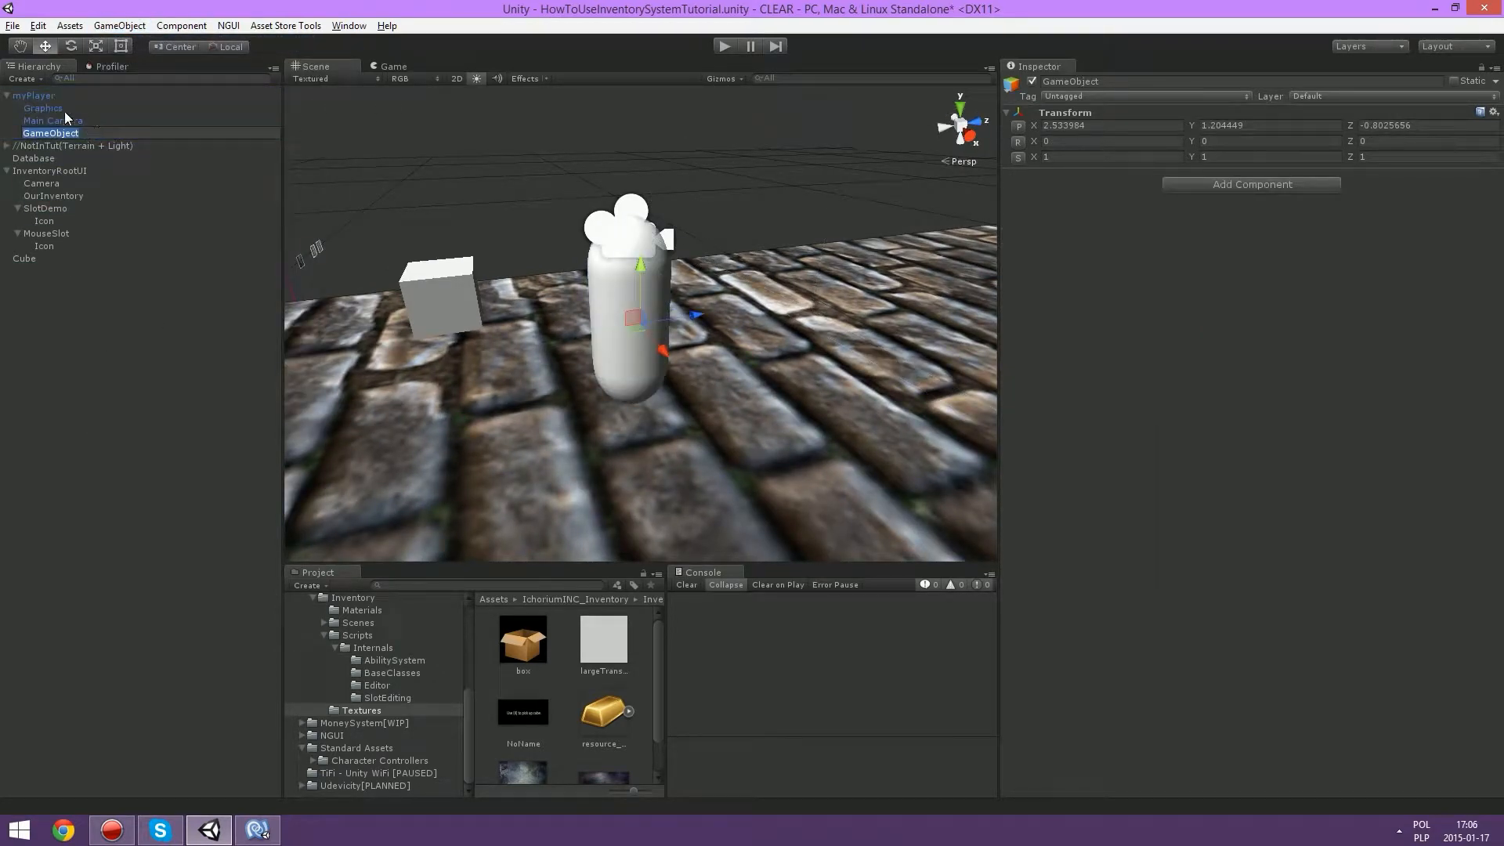
key(F2)
text(DropPos)
key(Return)
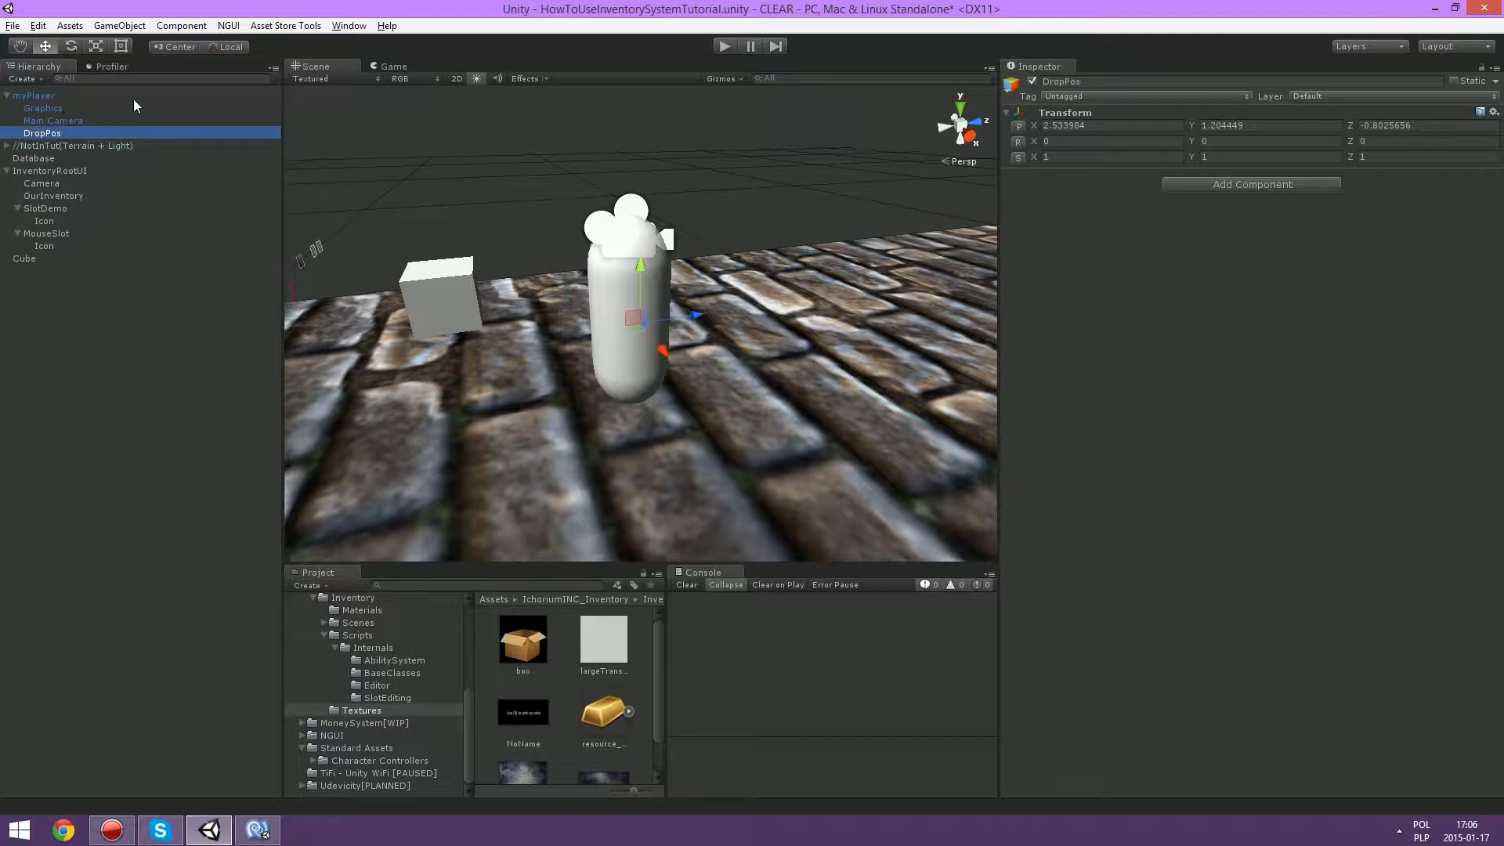
drag(695, 315, 823, 289)
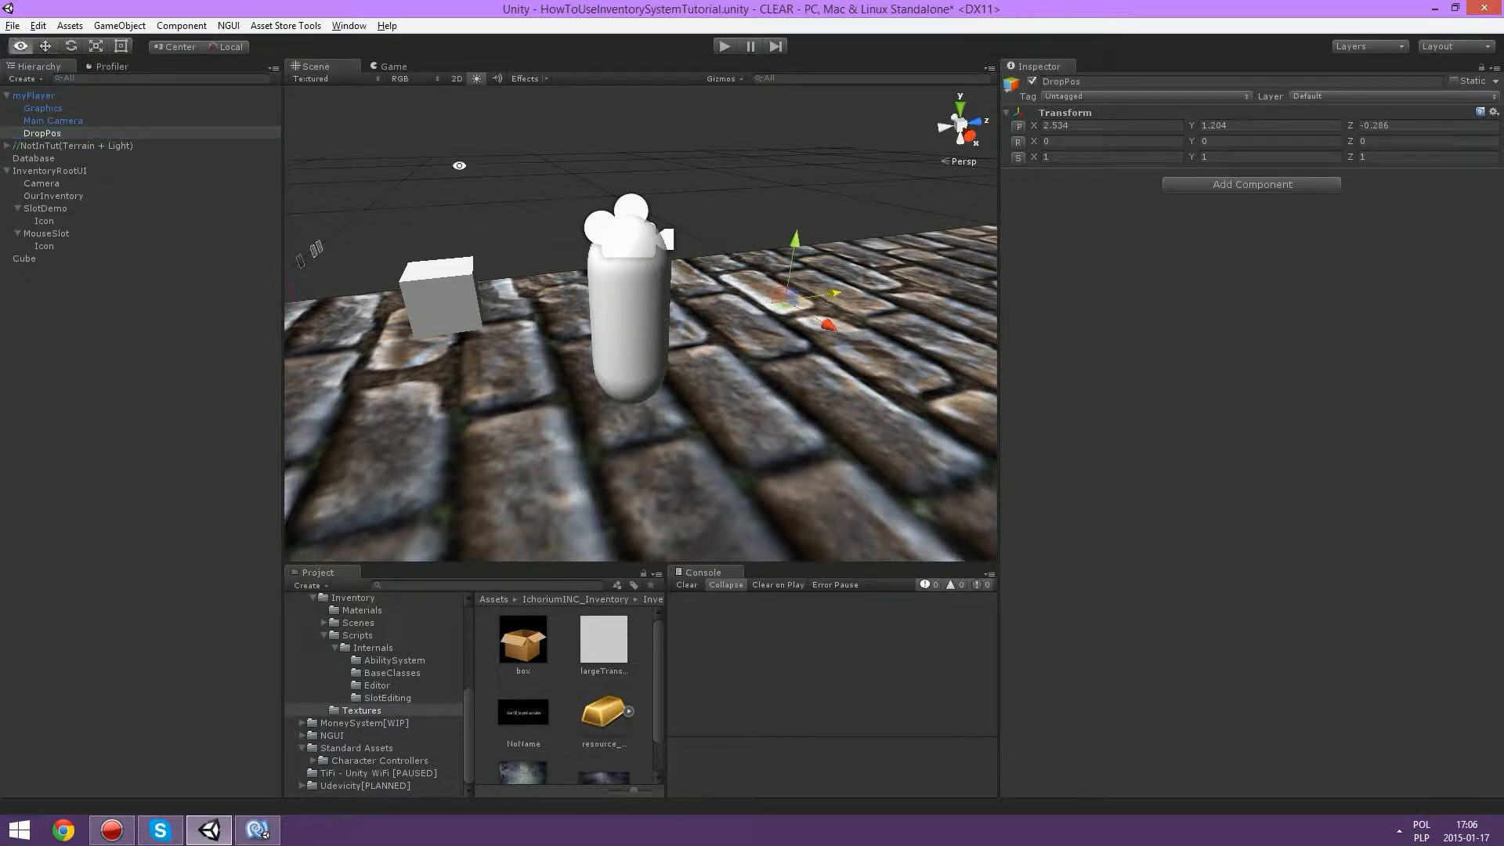
Step: Assign DropPos as the drop point in myPlayer's Equipment System, set EQ Max Weight to 10, and save the scene
click(52, 97)
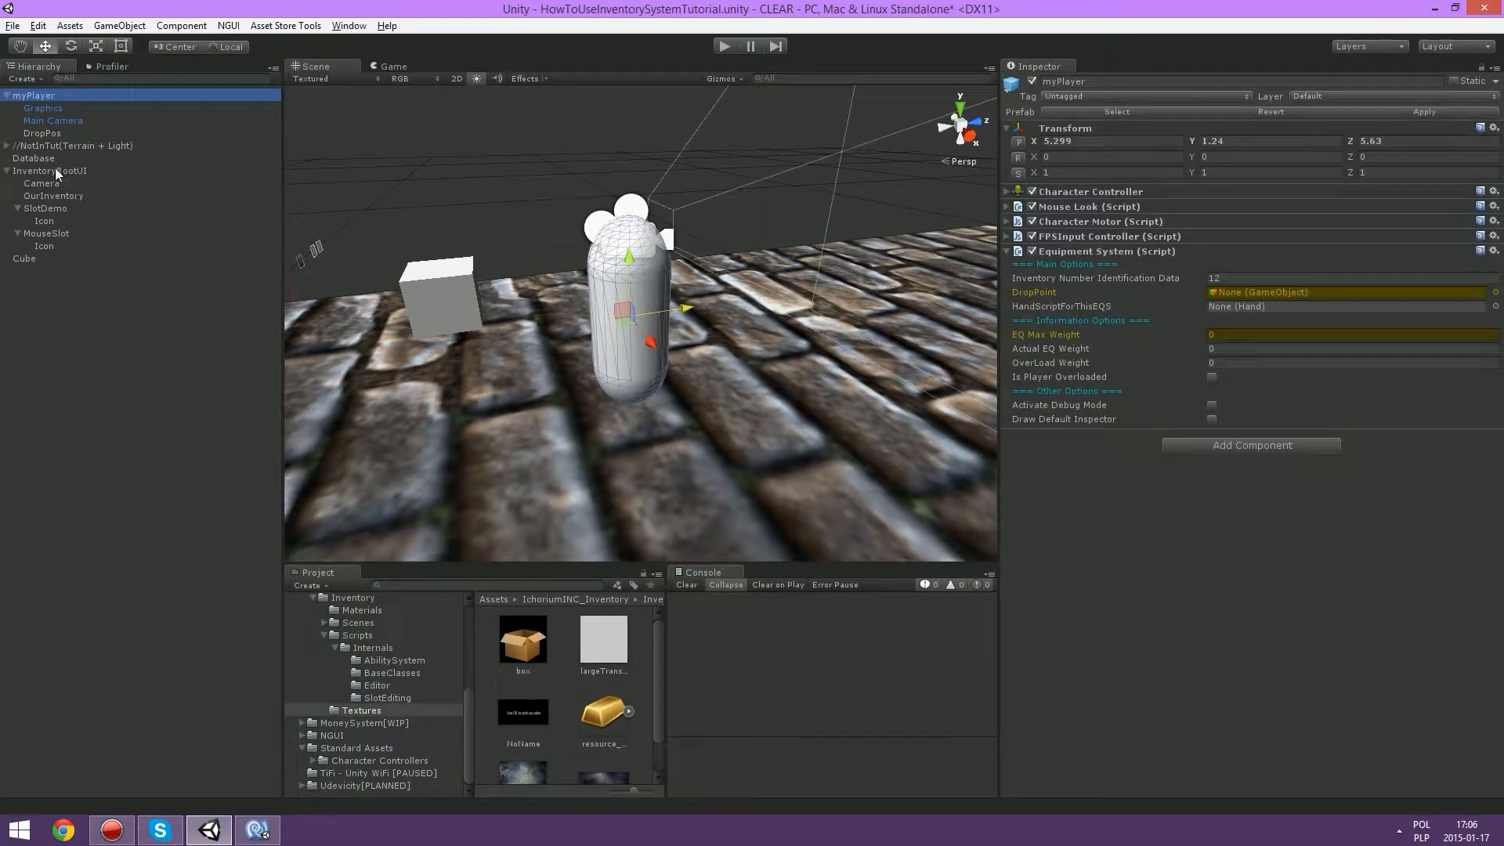
drag(43, 133, 1240, 290)
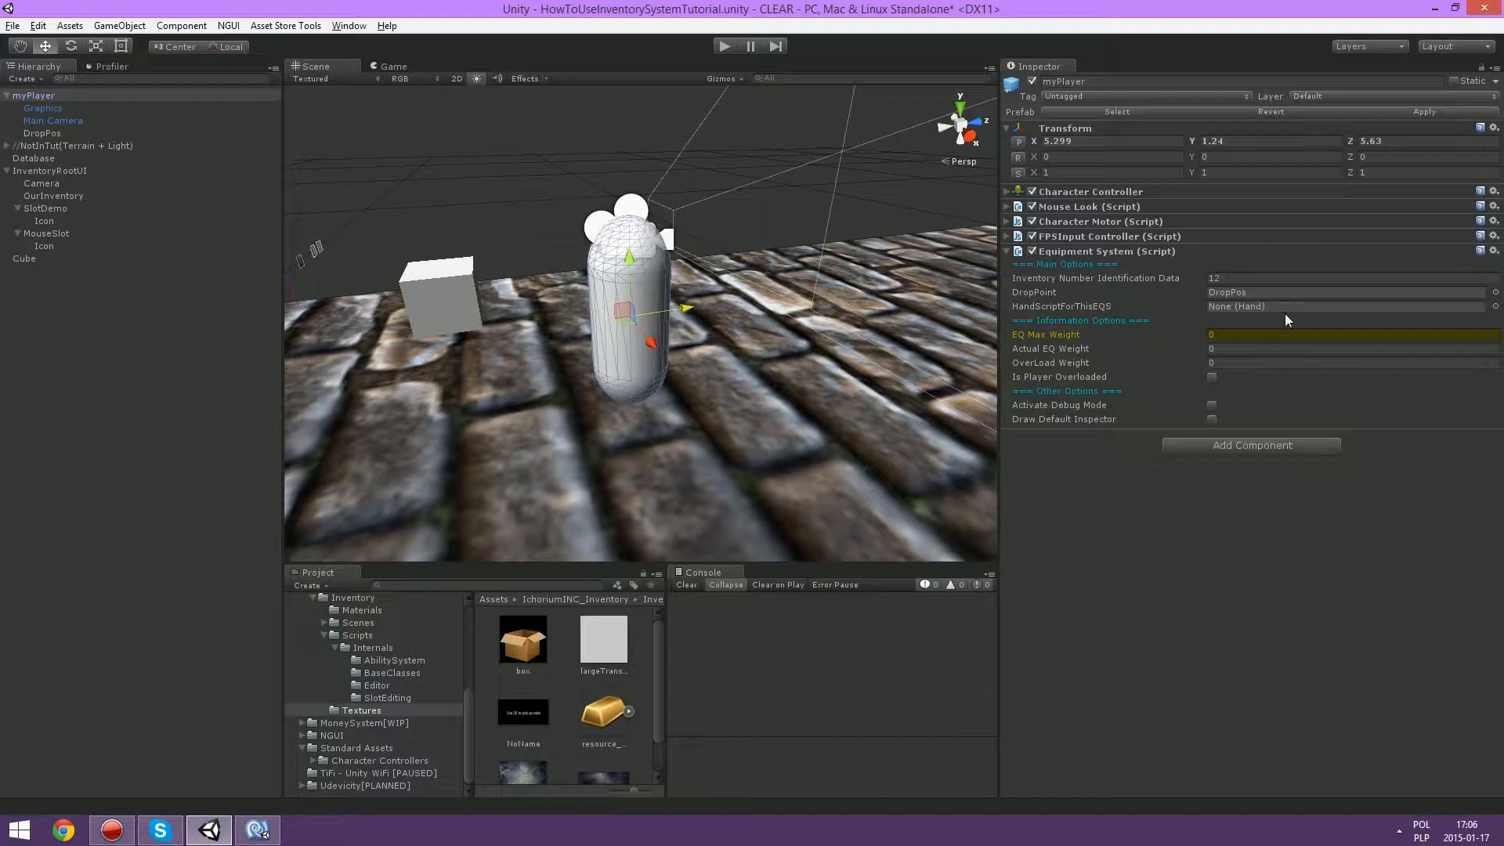
click(1221, 332)
text(10)
key(ctrl+s)
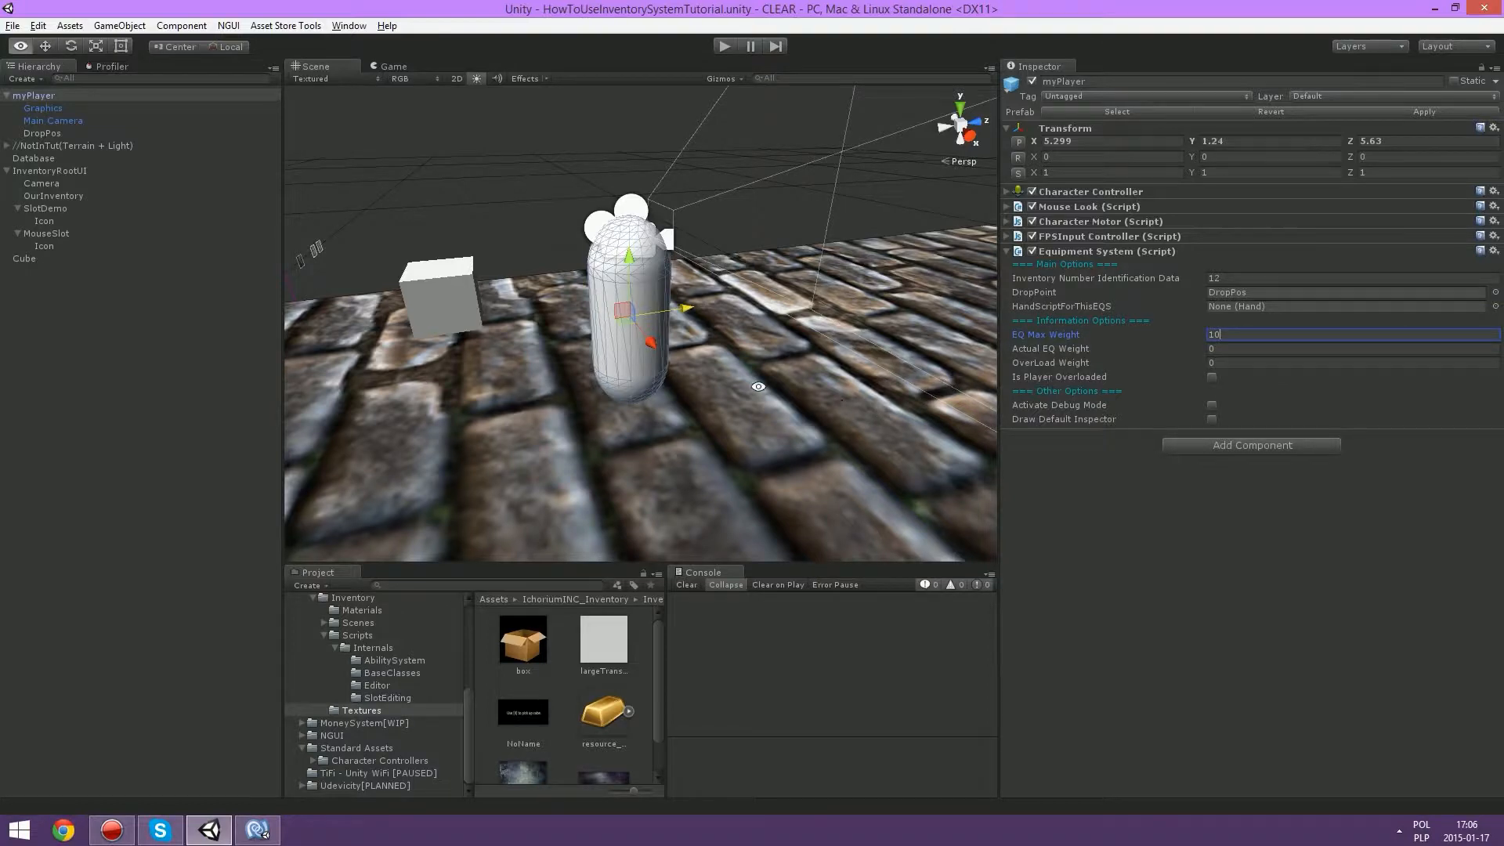
Step: Add the PickupItem script to the Cube on the stone floor and expand its settings
alt+drag(759, 386, 563, 287)
middle_drag(715, 263, 804, 264)
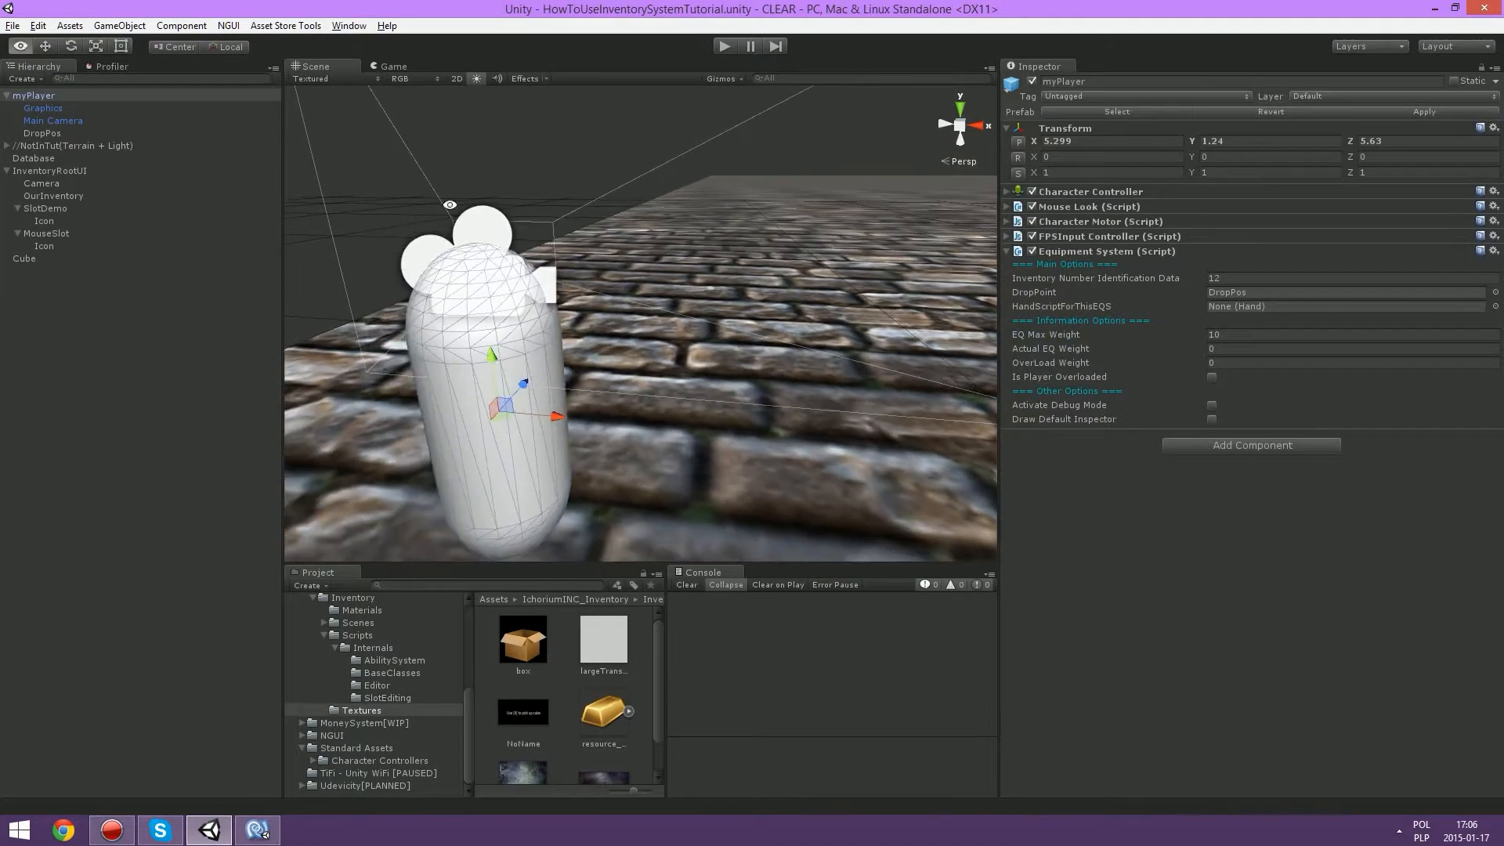
right_drag(573, 243, 398, 253)
middle_drag(626, 310, 823, 278)
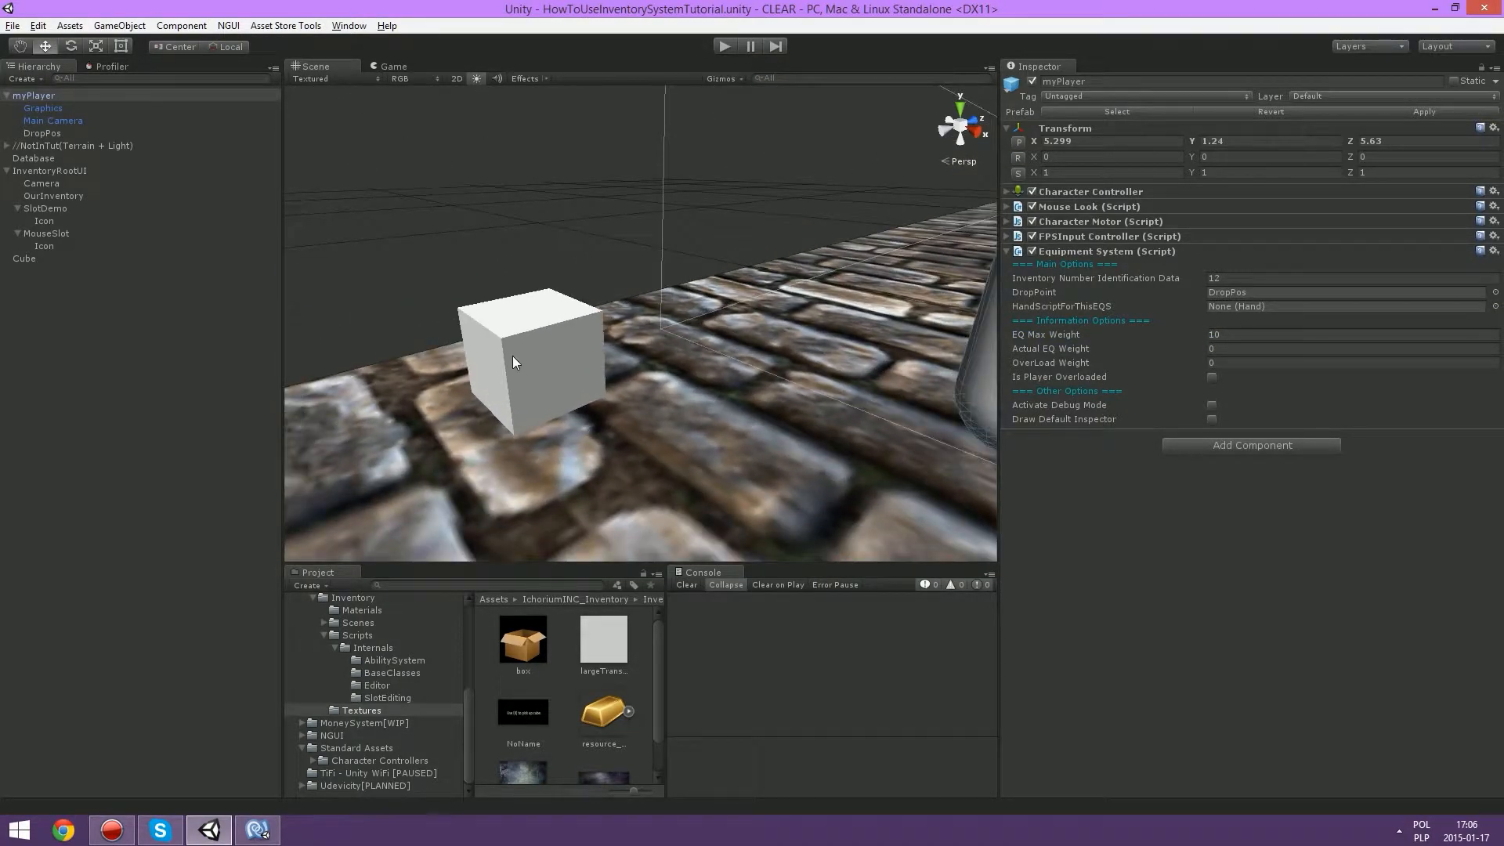
click(512, 356)
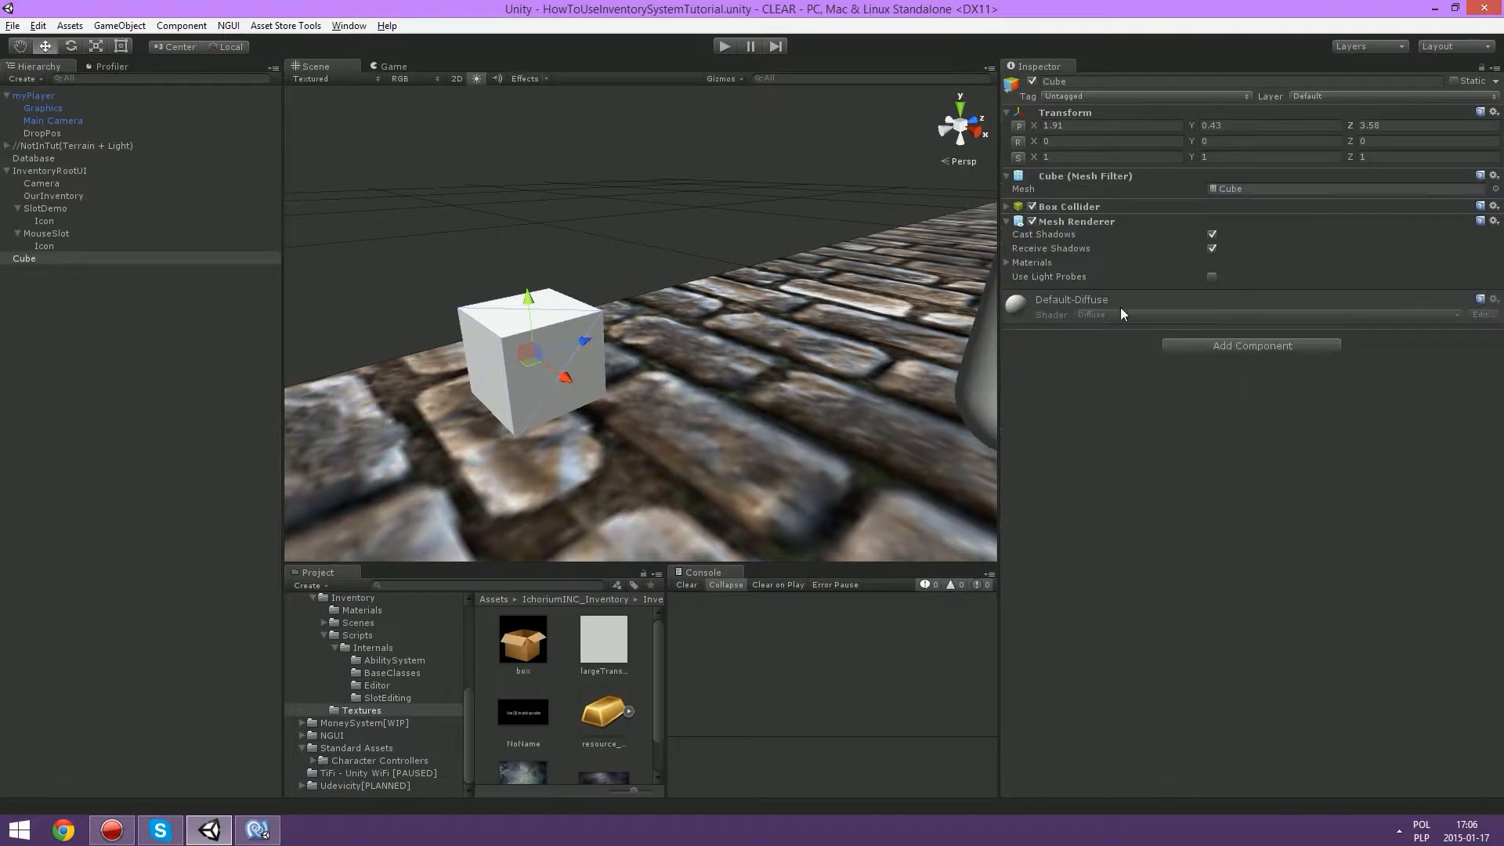
click(1252, 346)
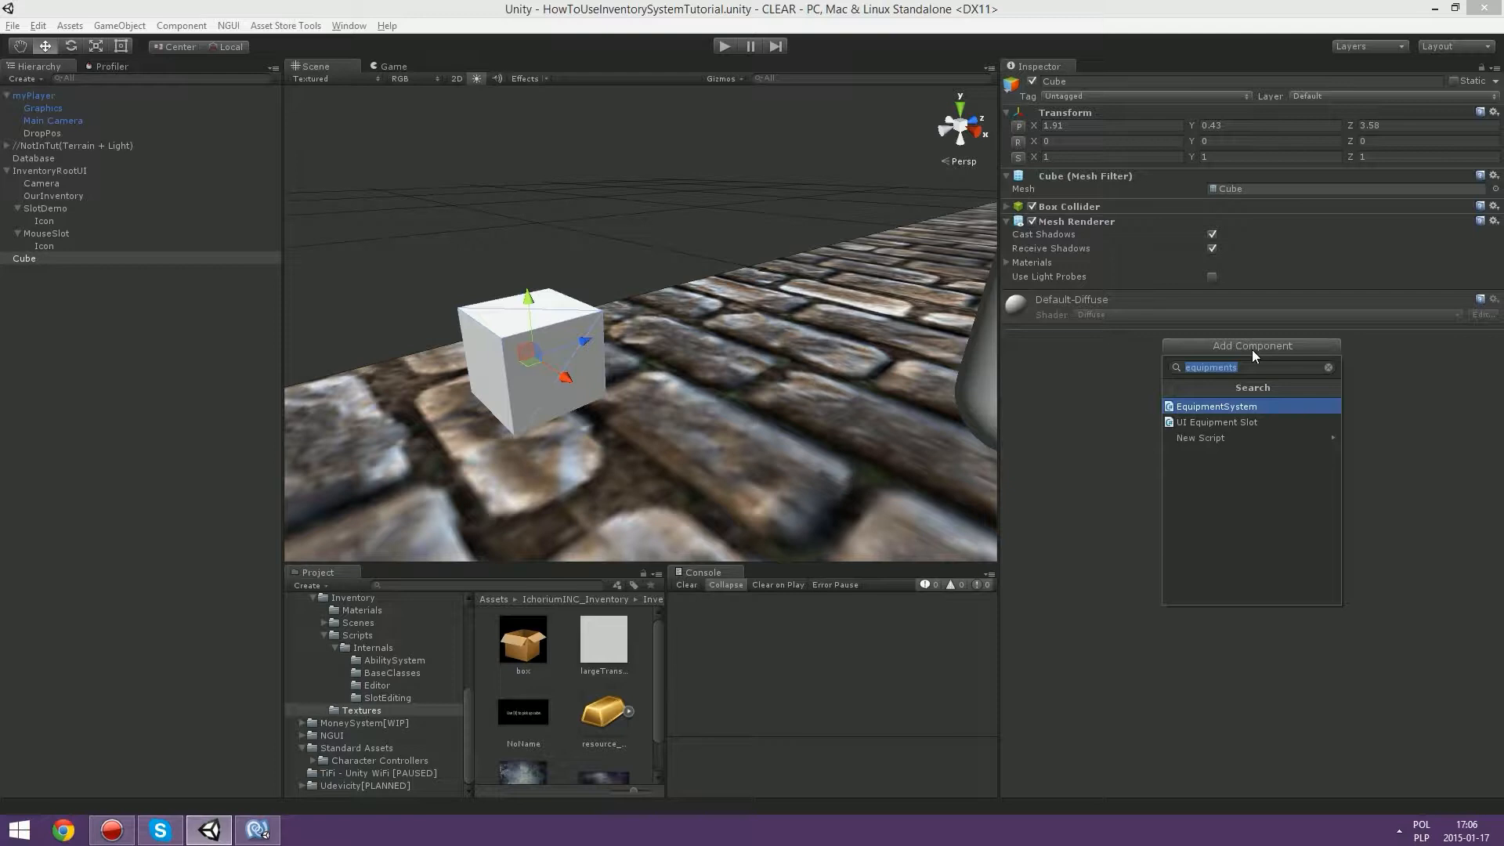
text(pick)
key(Down)
key(Return)
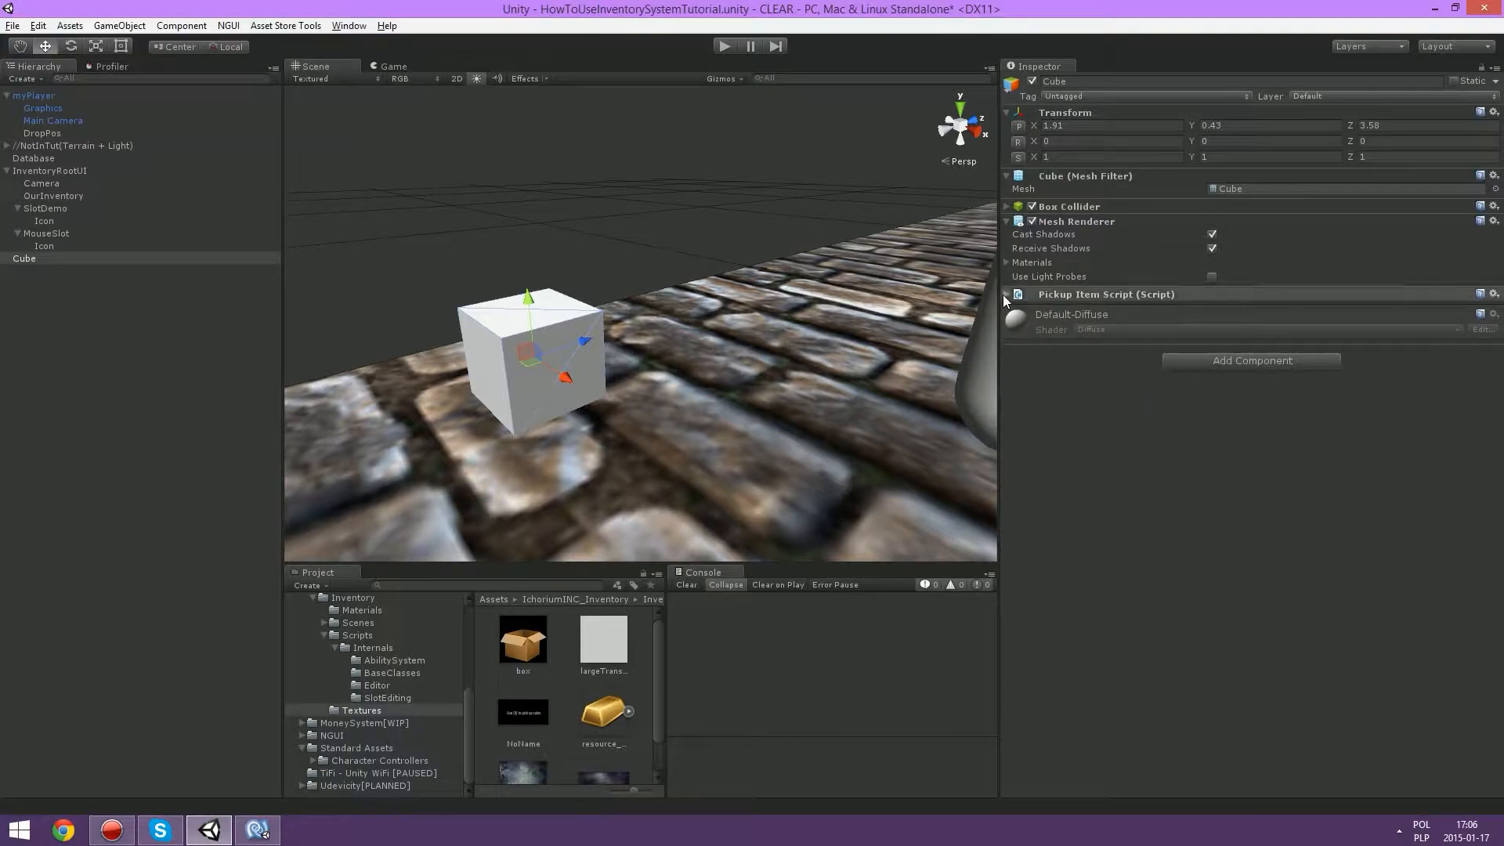
click(1205, 309)
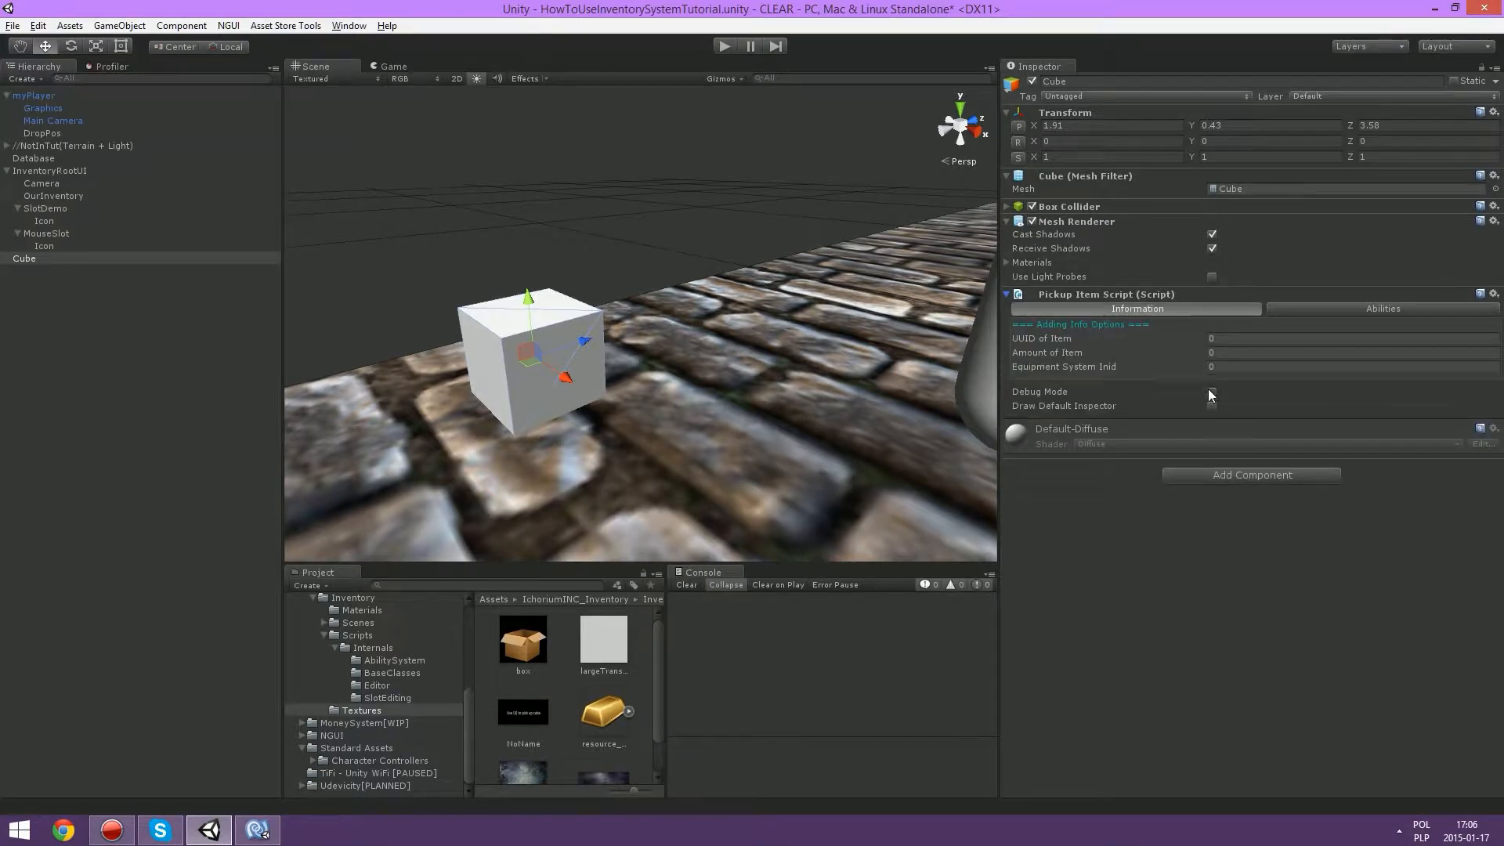
Step: Add the Pickup Ket script to the Cube and set its key to x
click(1229, 474)
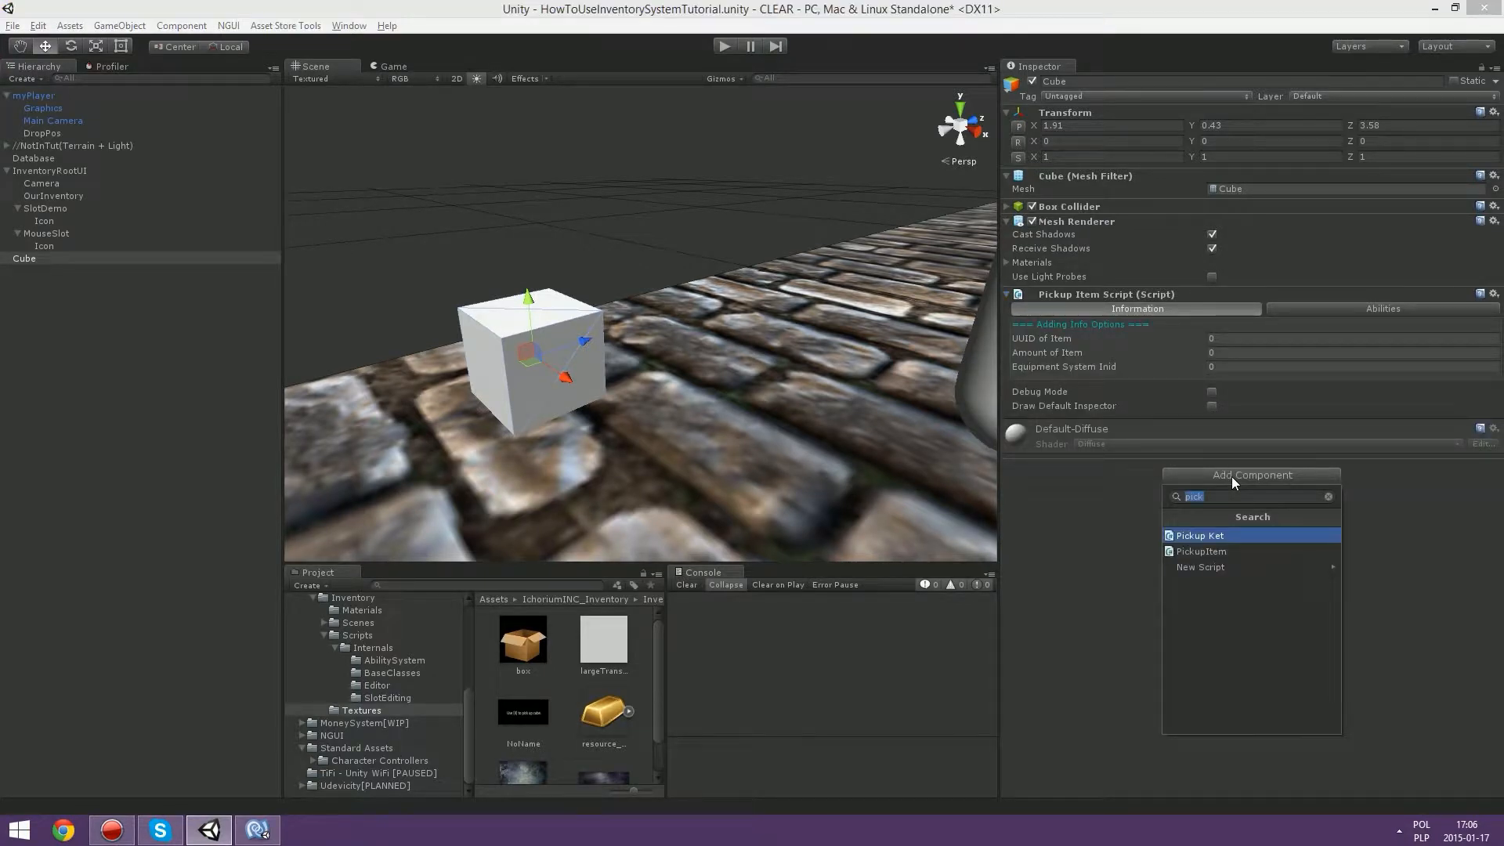
key(Return)
click(1009, 425)
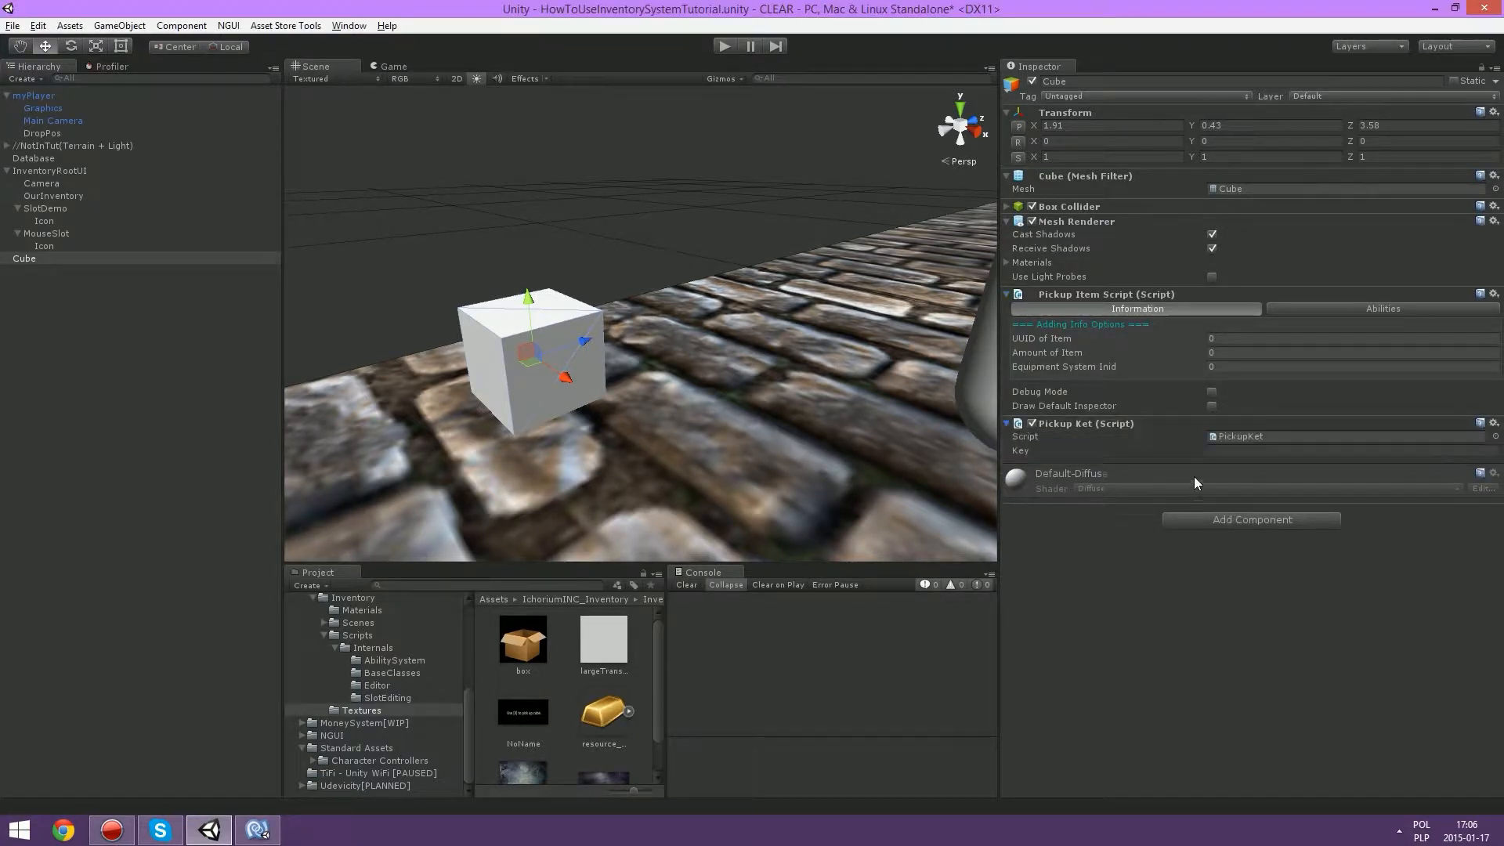
click(1194, 477)
click(1245, 449)
text(x)
click(1068, 482)
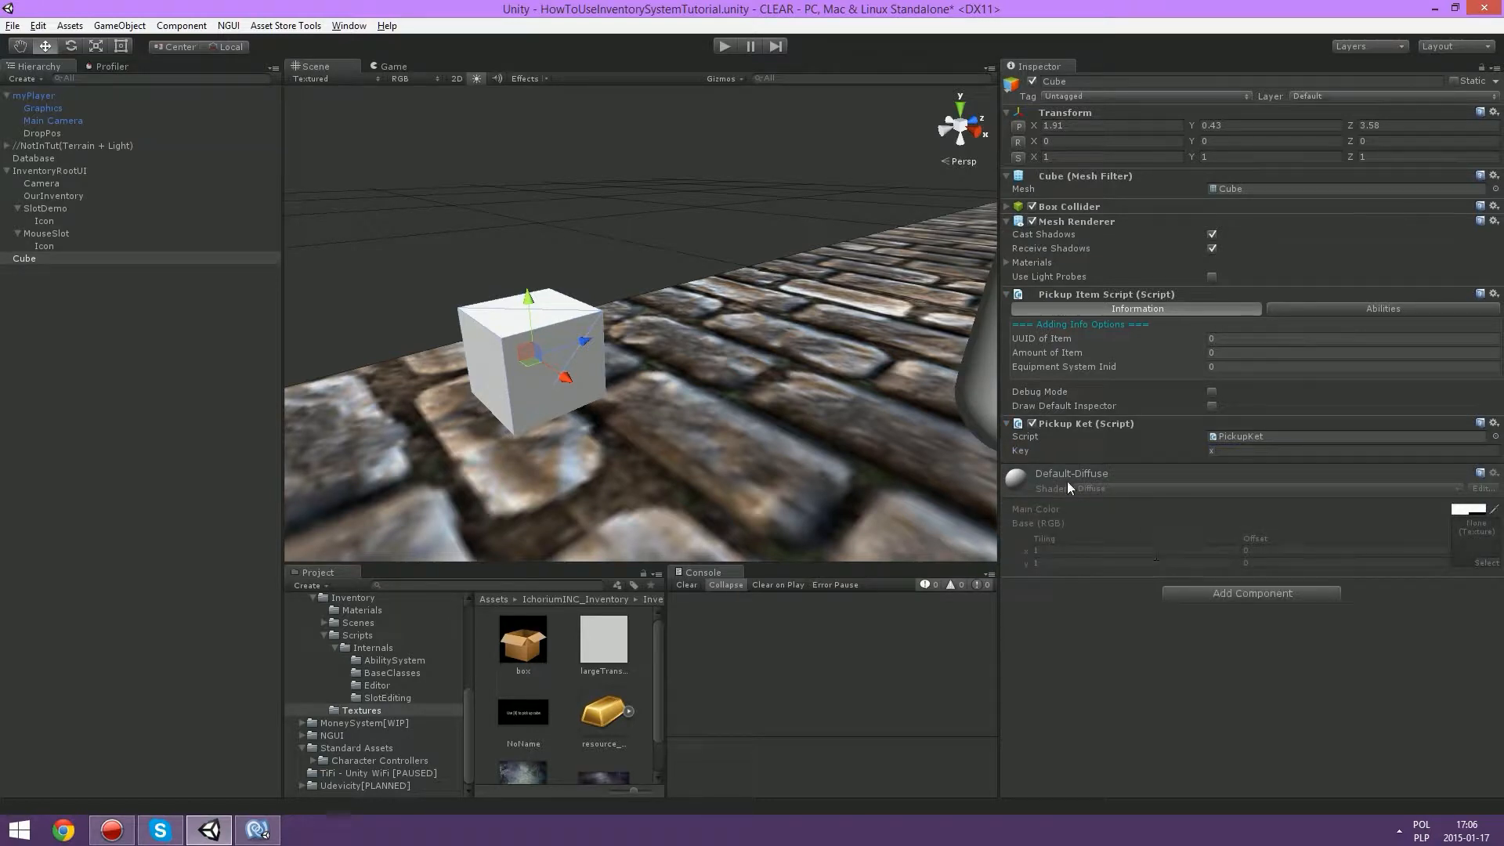
Step: Duplicate the Cube and raise the copy to about Y 0.83 above the stone floor
click(1023, 479)
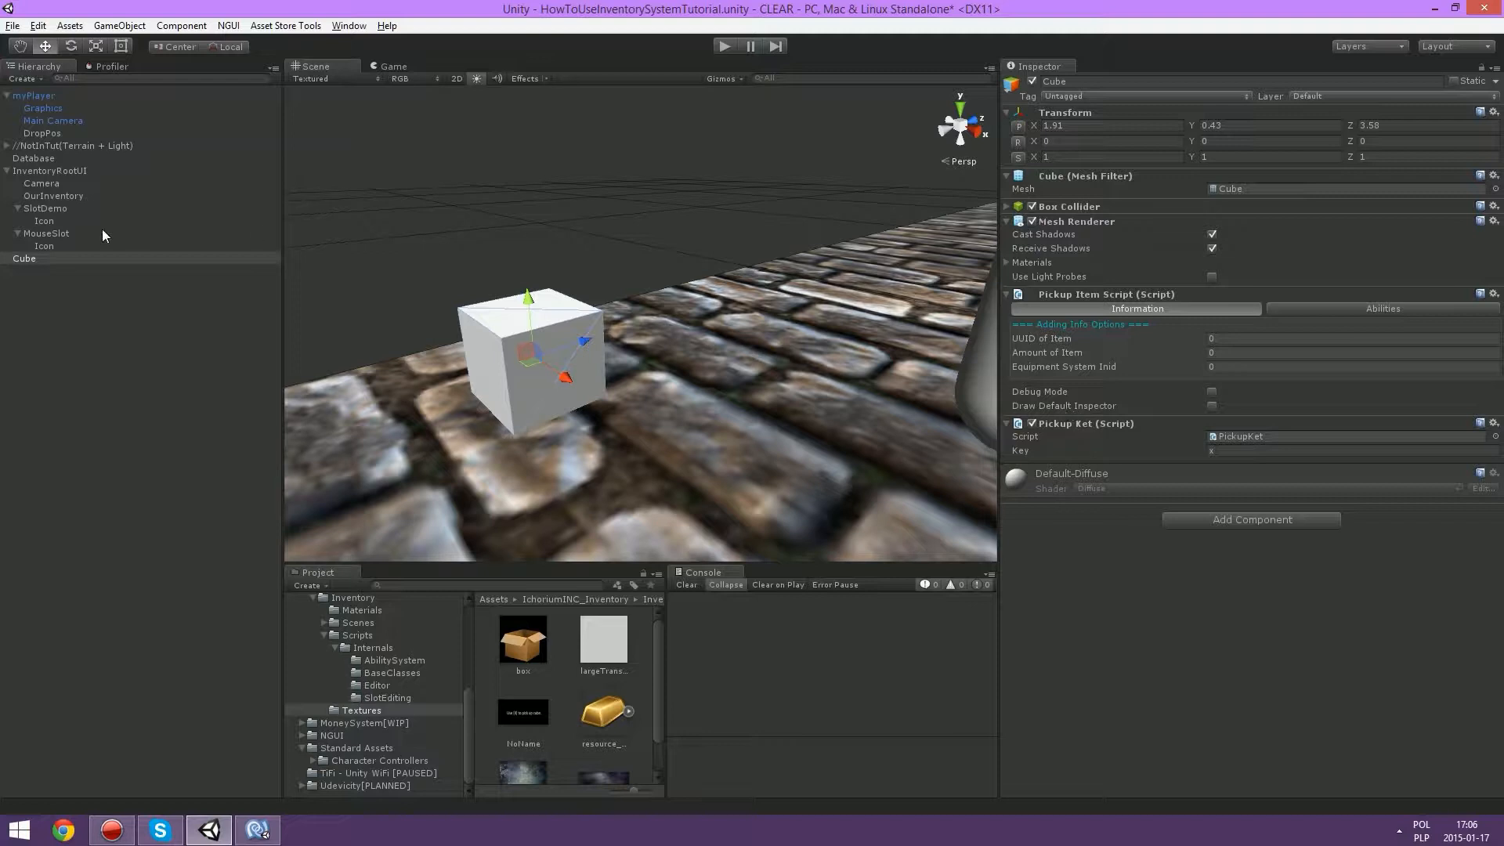
mouse_move(530, 304)
mouse_down()
mouse_move(560, 399)
mouse_move(508, 301)
mouse_up()
key(ctrl+d)
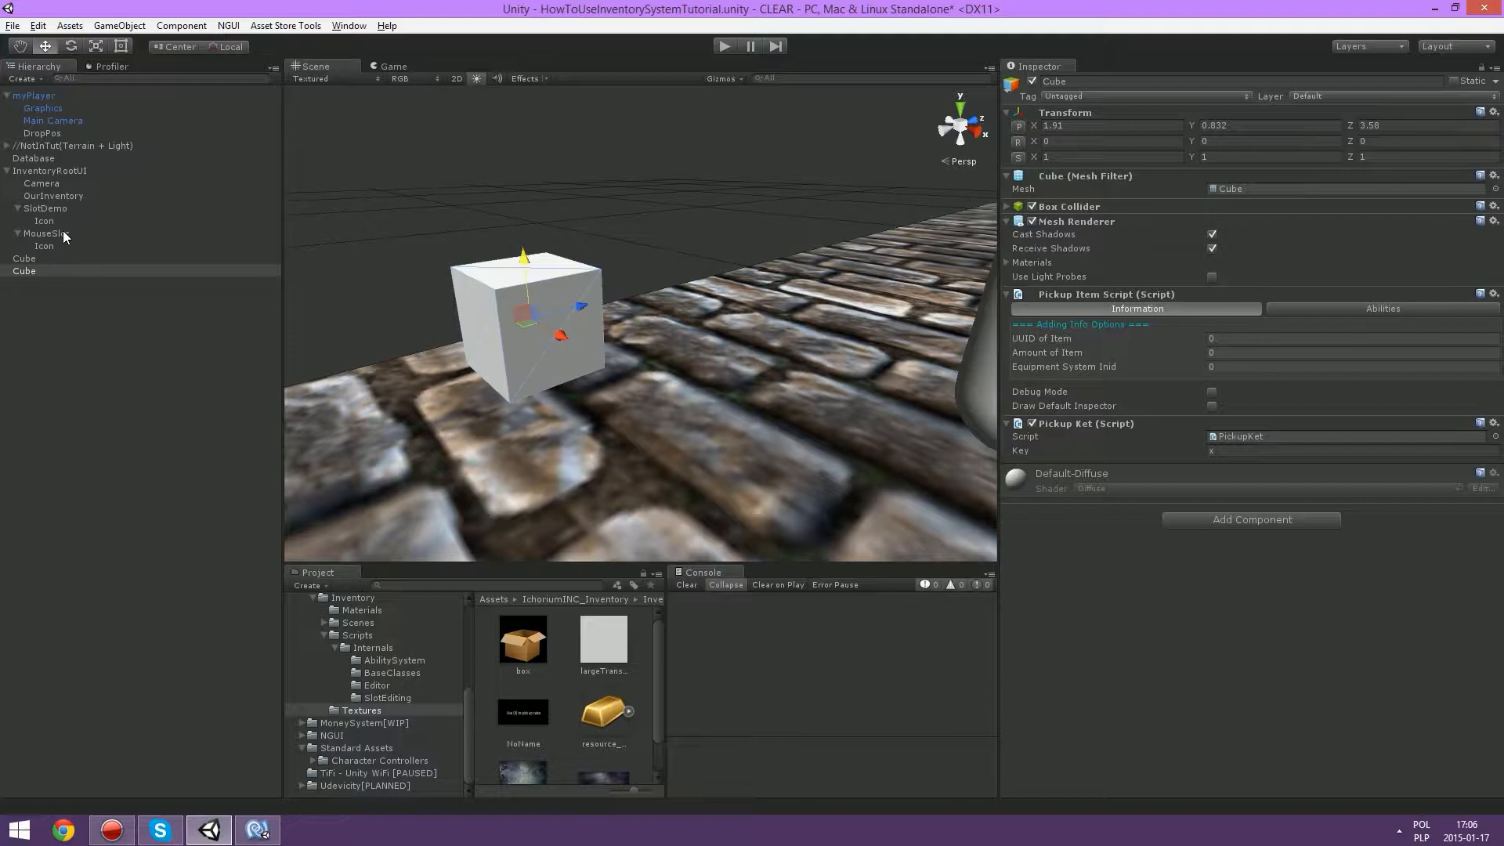
Step: Assign the raised Cube copy as the Item Reference of the Cube item in Database and rename that copy CubeRef
click(54, 158)
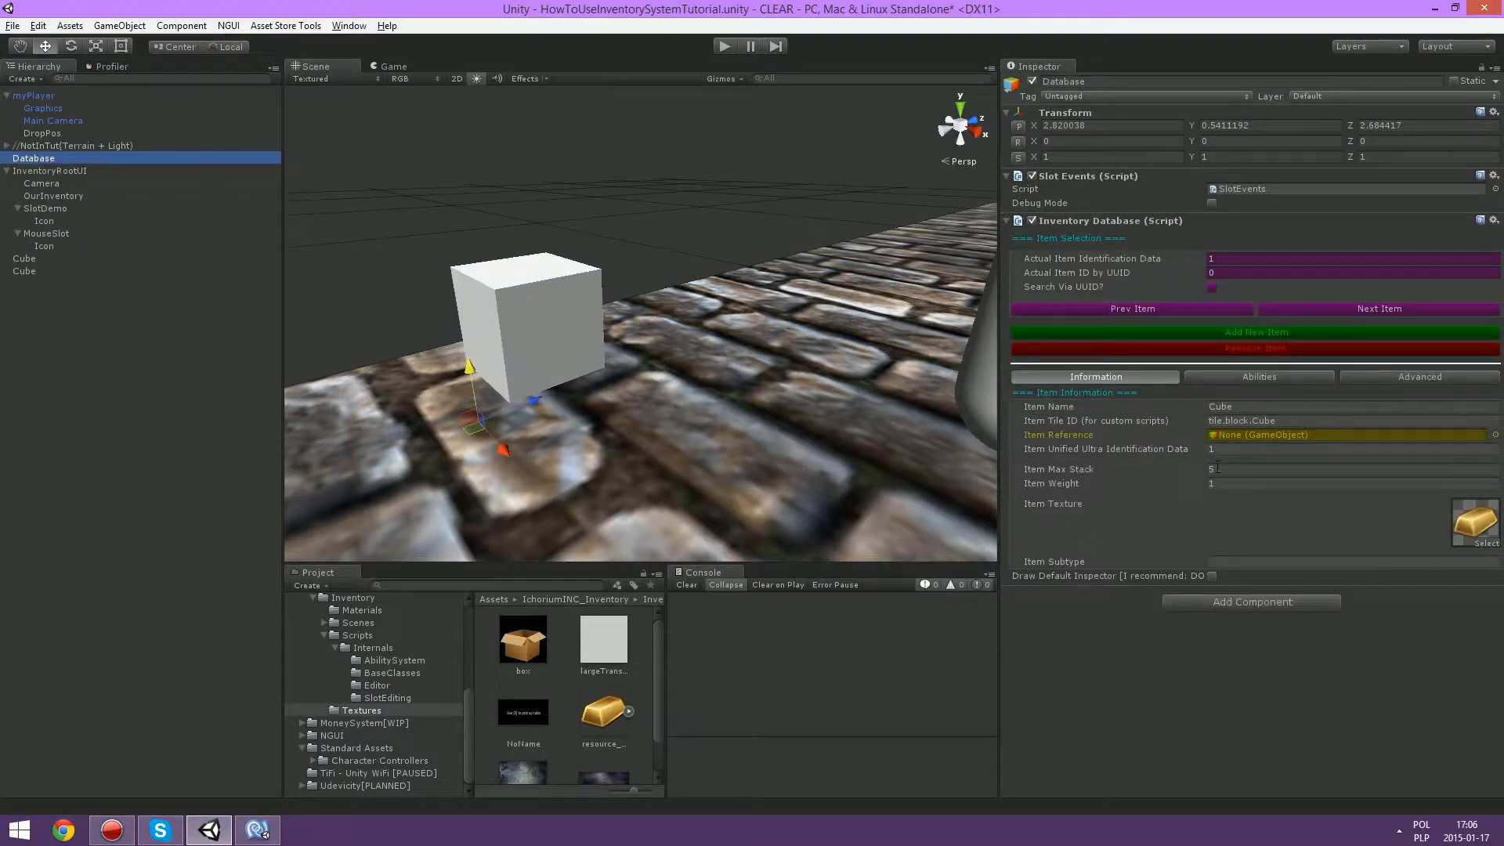
drag(24, 271, 1296, 429)
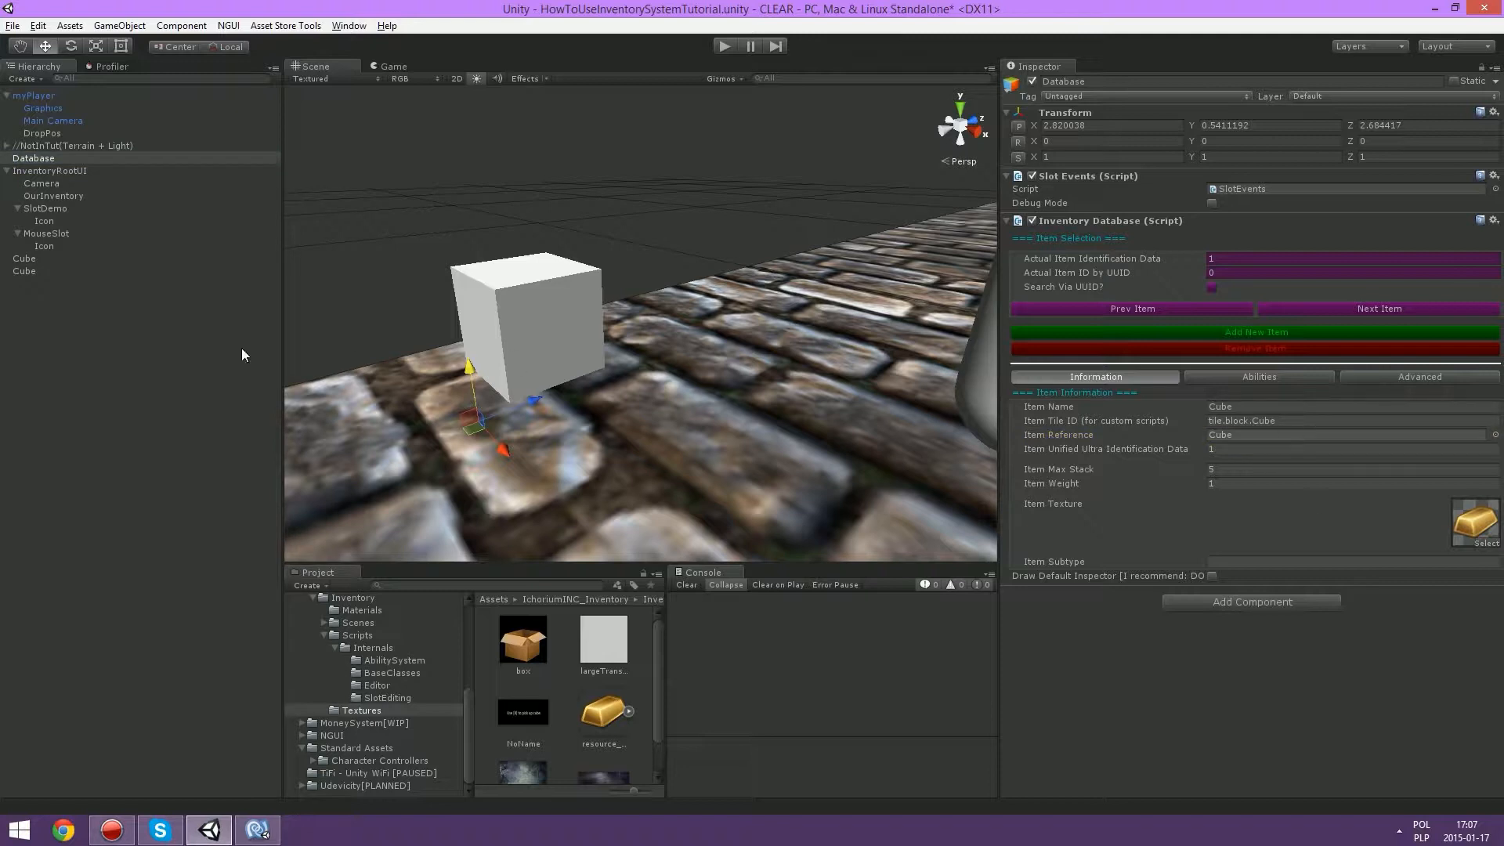
click(52, 273)
key(F2)
key(End)
text(Ref)
key(Return)
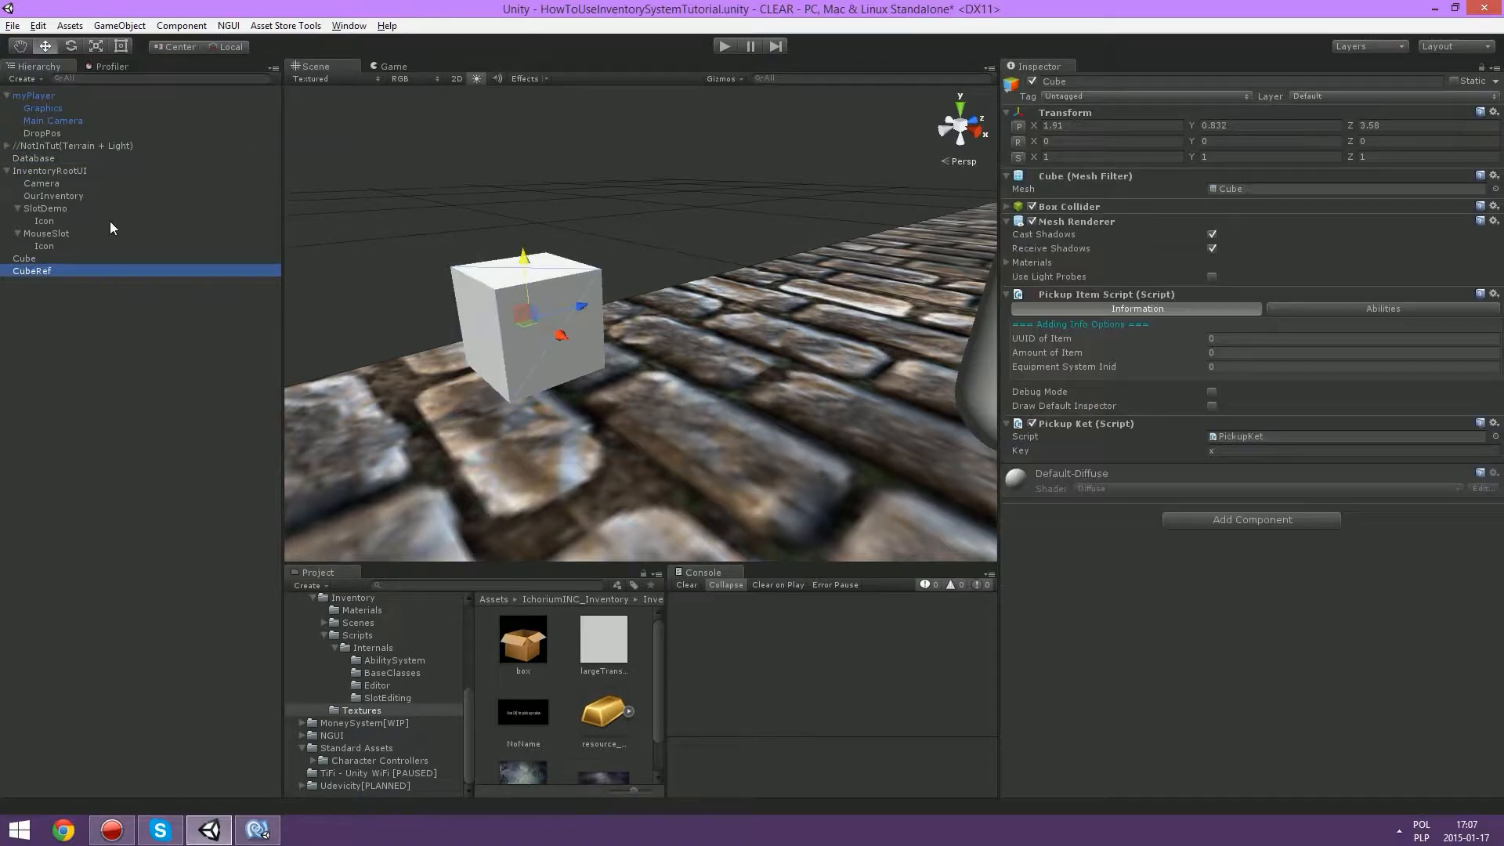
click(31, 161)
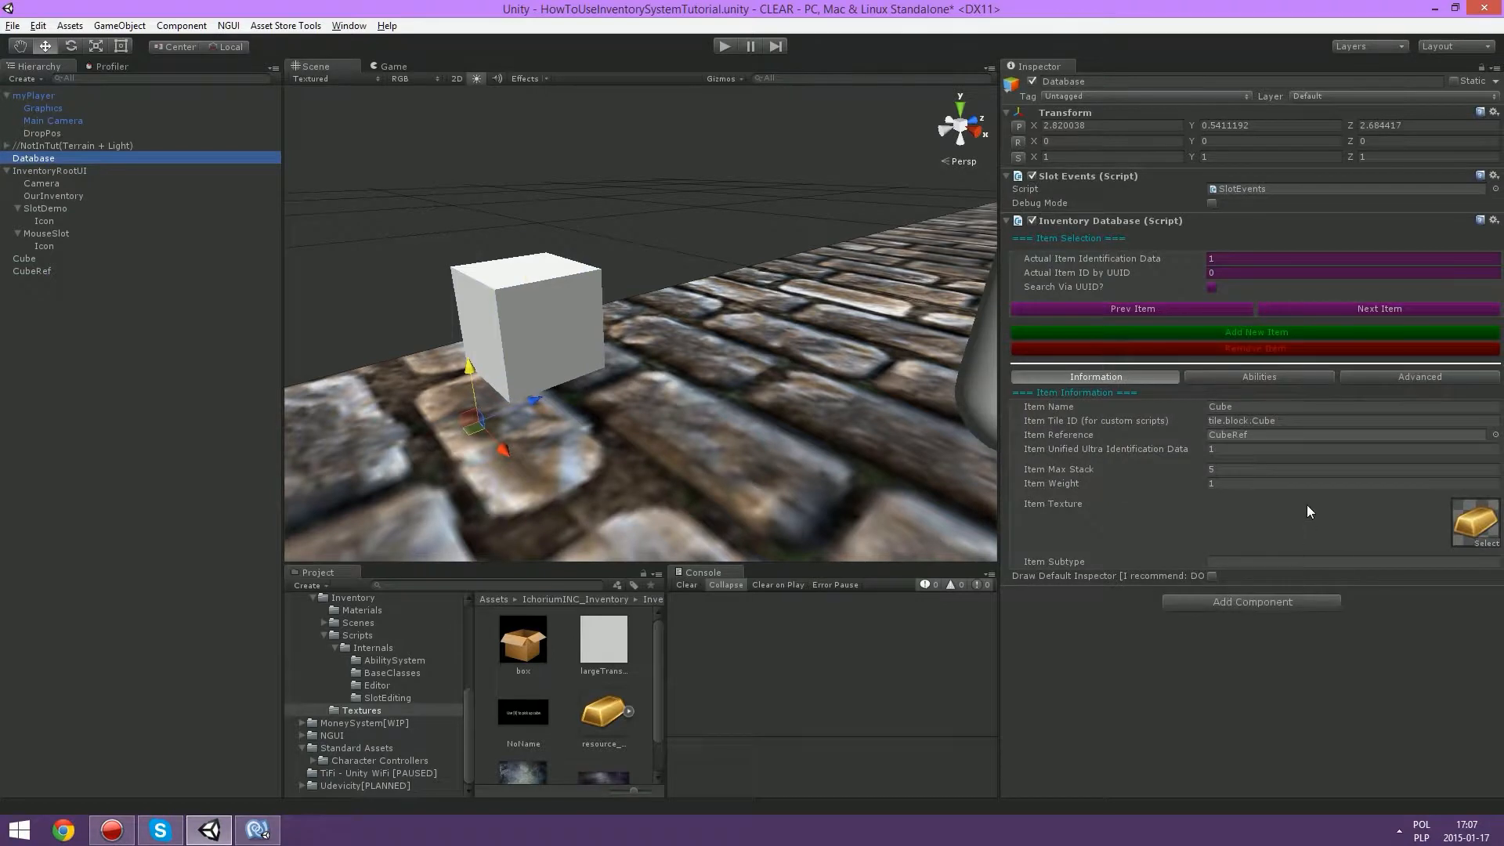
Step: Raise the original Cube to about Y 1.01 above the stone floor
click(35, 262)
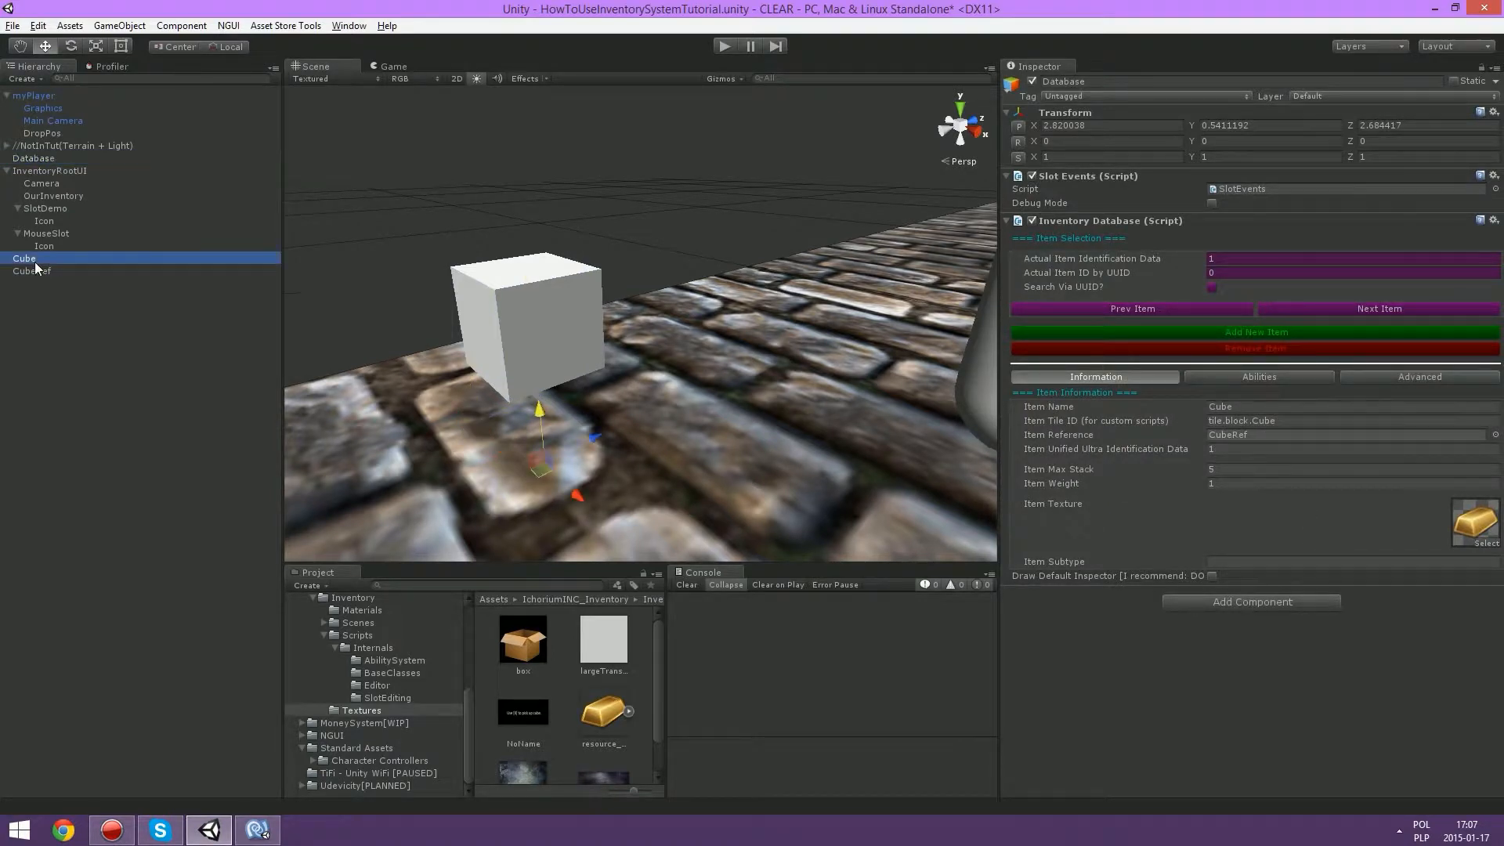
right_drag(570, 316, 627, 330)
drag(453, 423, 411, 261)
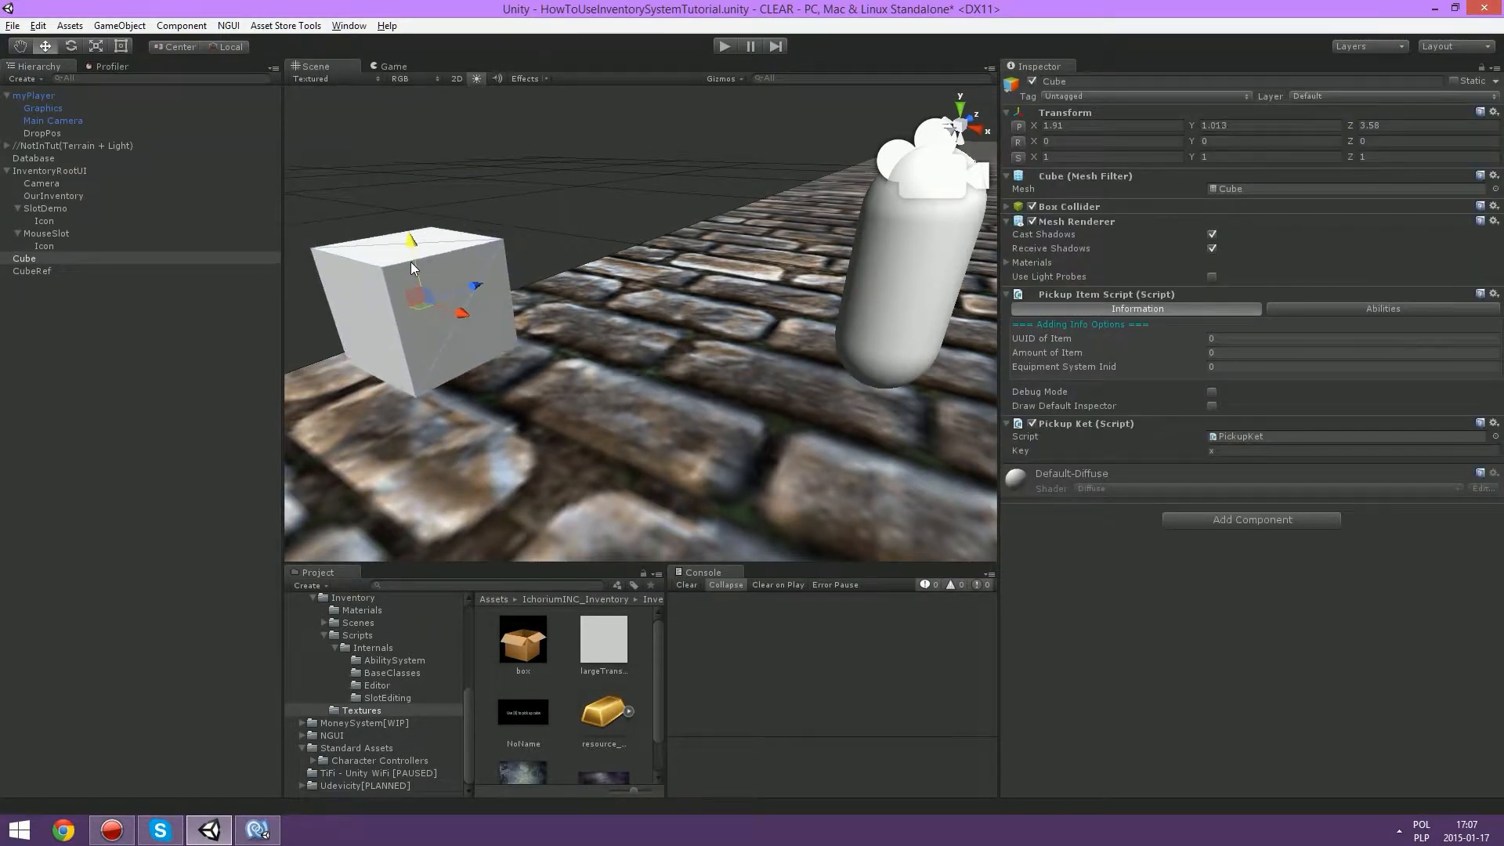
Step: Apply the NoName texture to the original Cube and scale it to about 0.38 in Y and 0.56 in Z
drag(541, 722, 456, 346)
alt+drag(635, 300, 827, 366)
key(r)
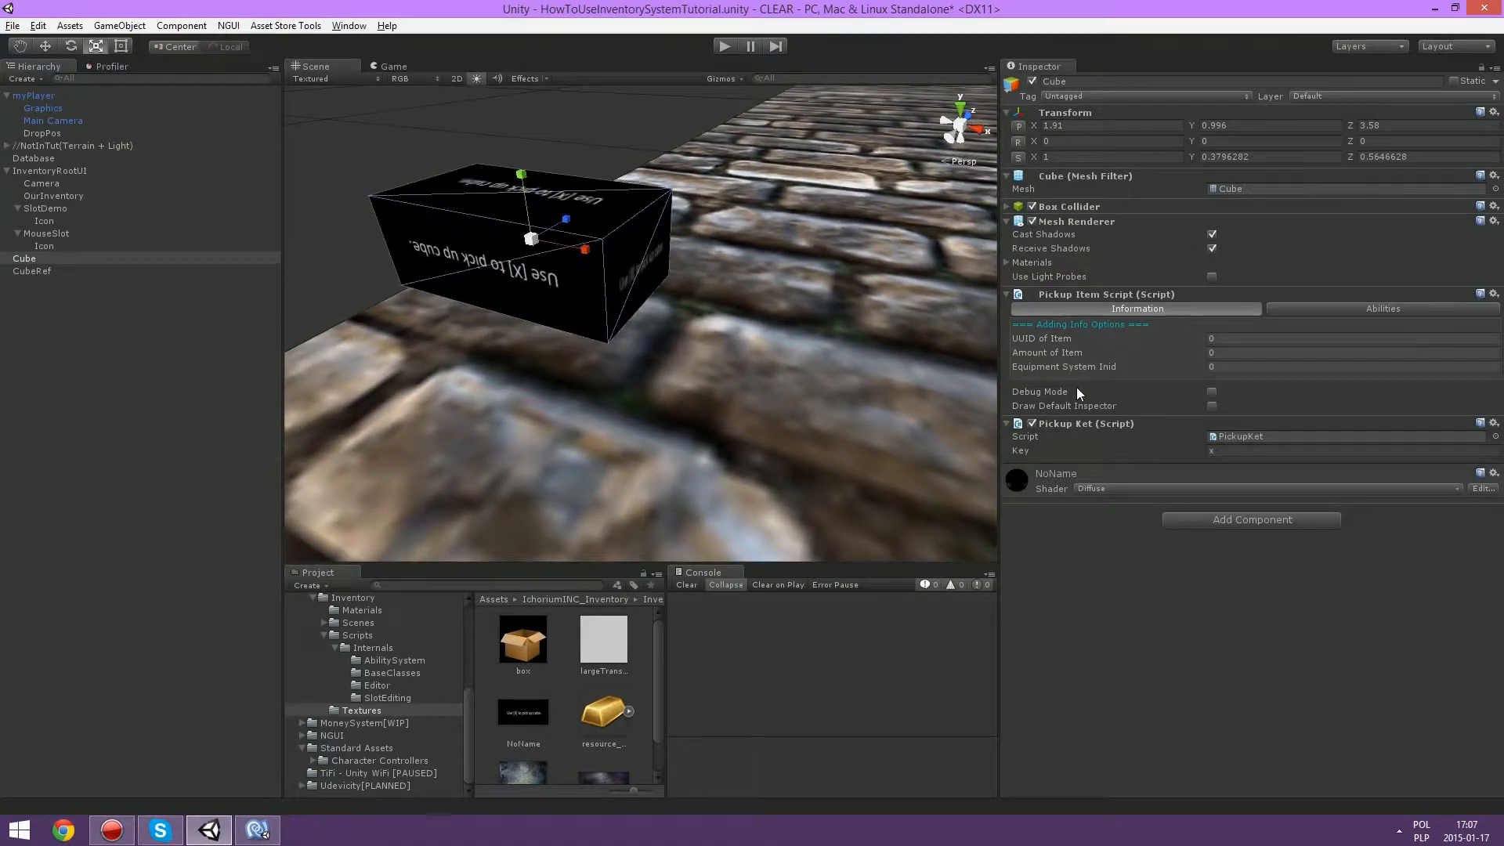
Step: Set the Cube's UUID of Item to 1, matching the Cube item's identification data in Database
click(1245, 338)
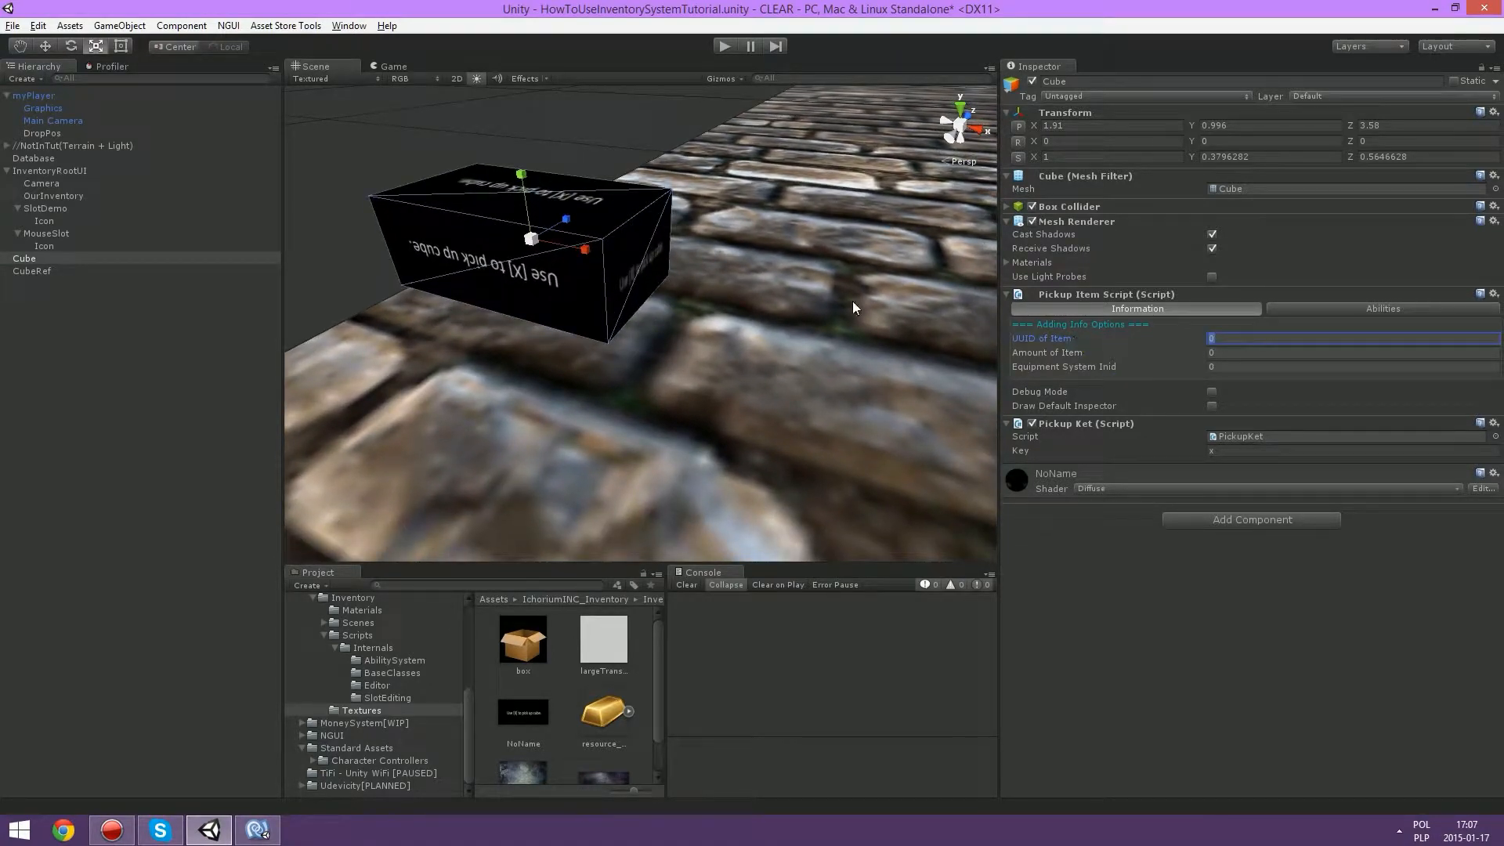
click(32, 158)
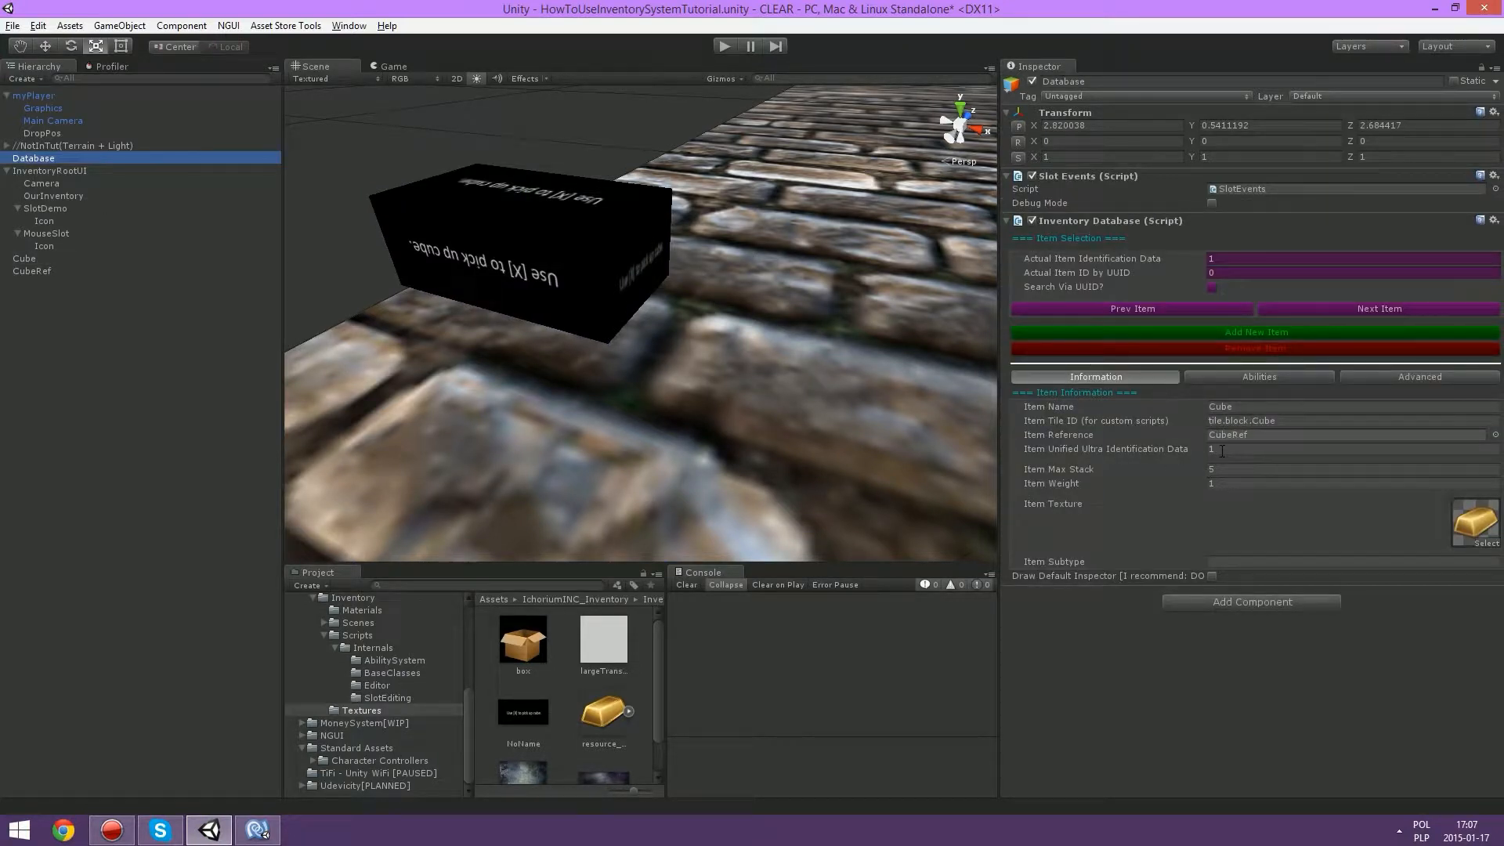
click(1108, 449)
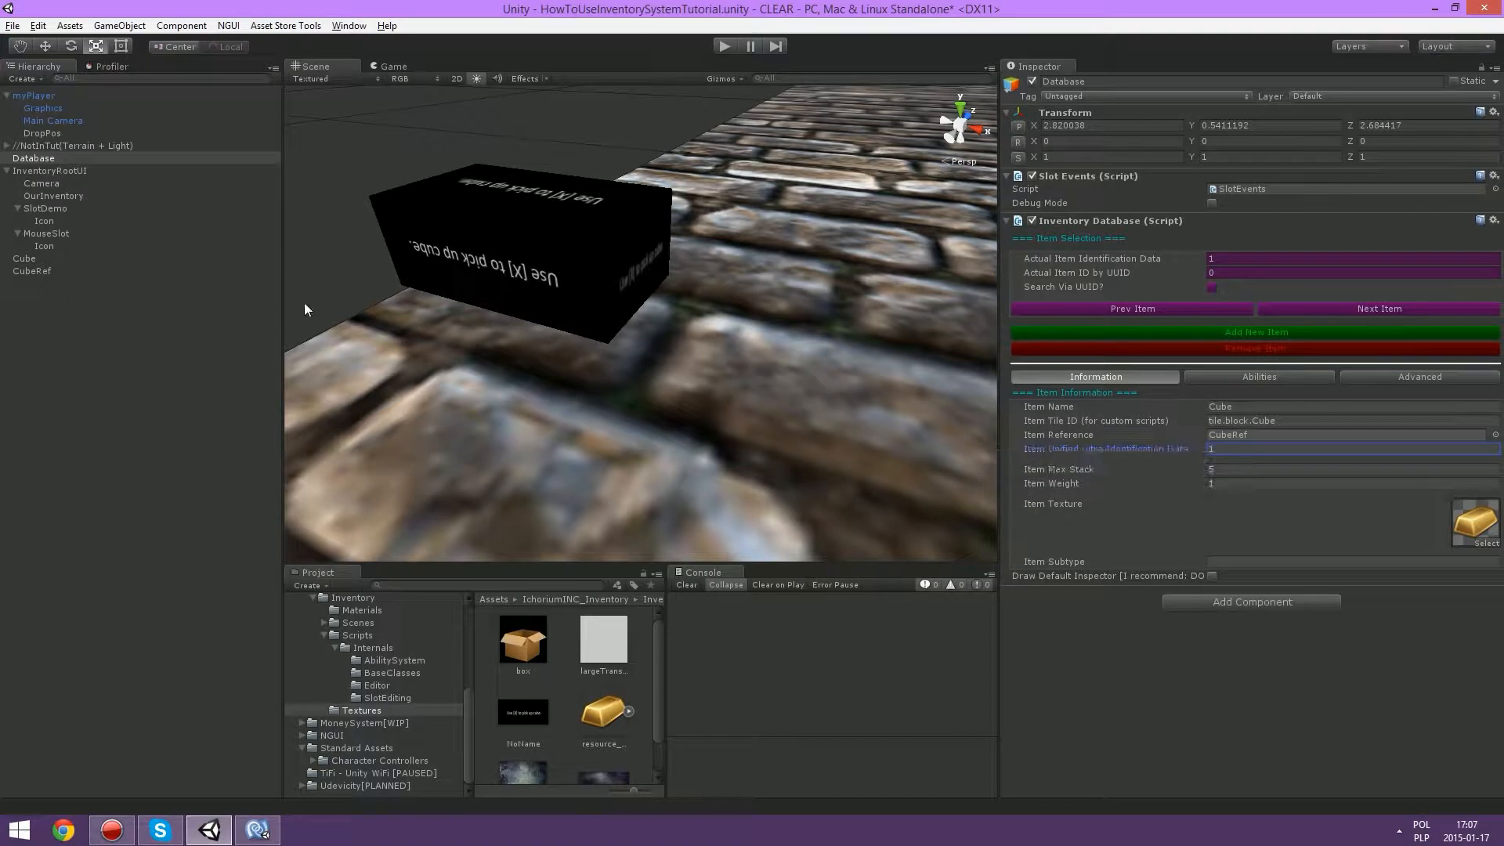
click(31, 261)
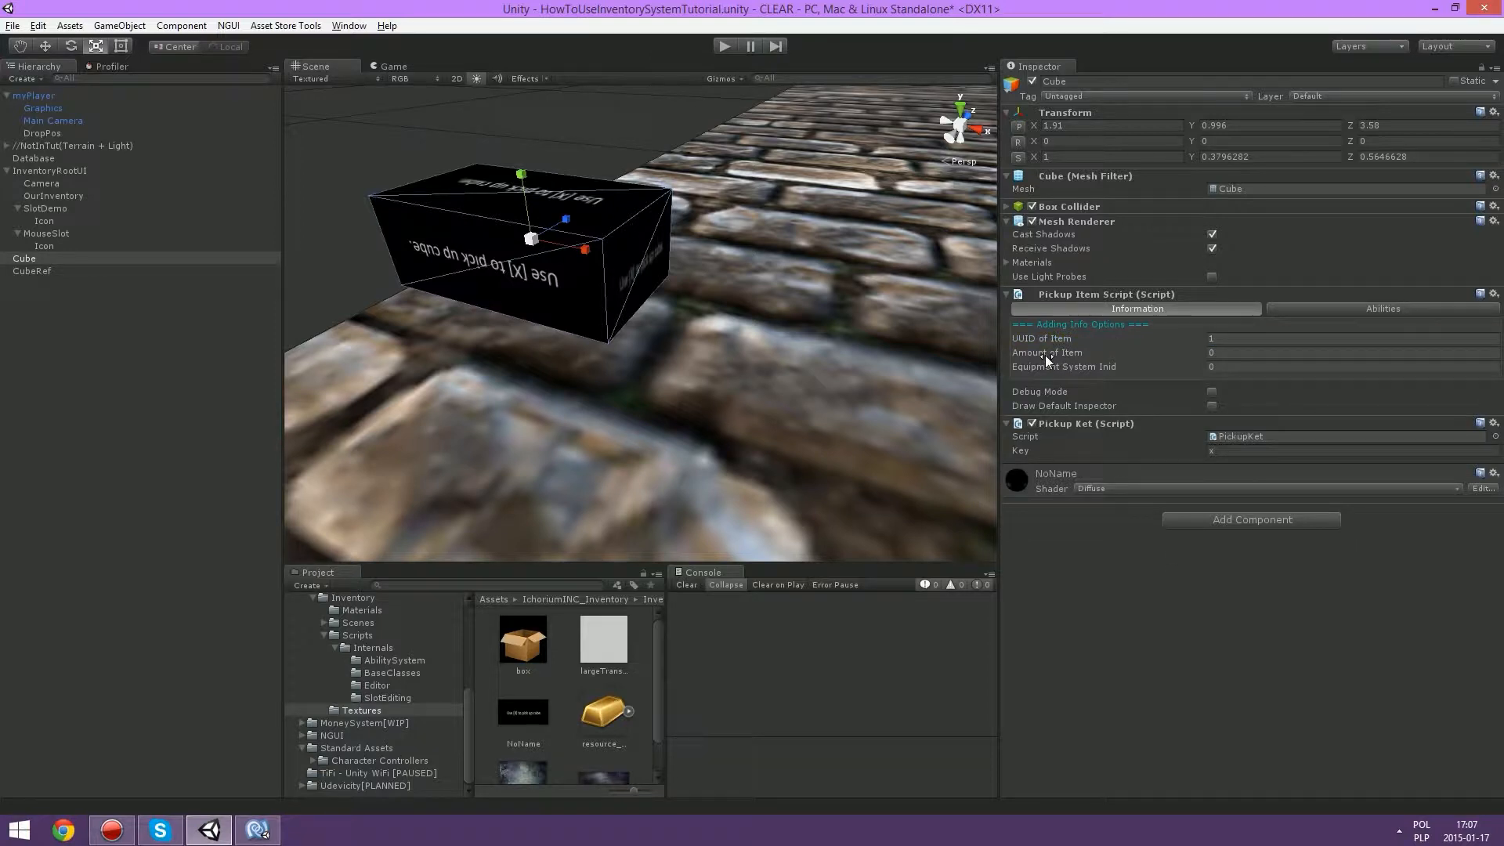
Step: Set the Cube's Amount of Item to 3 and Equipment System Inid to 12, and save the scene
alt+drag(960, 235, 627, 213)
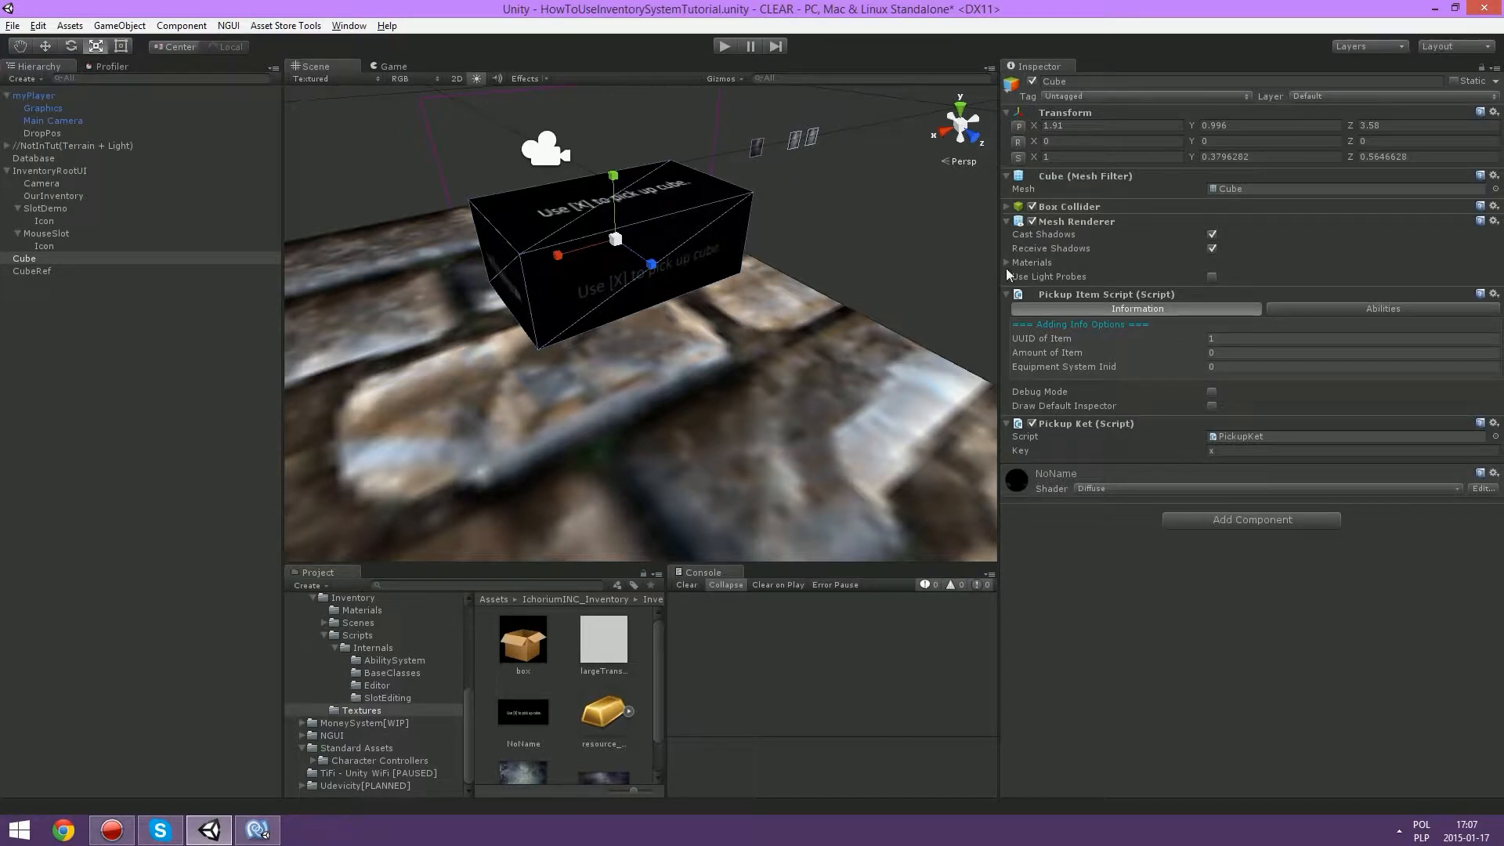
click(1312, 352)
text(3)
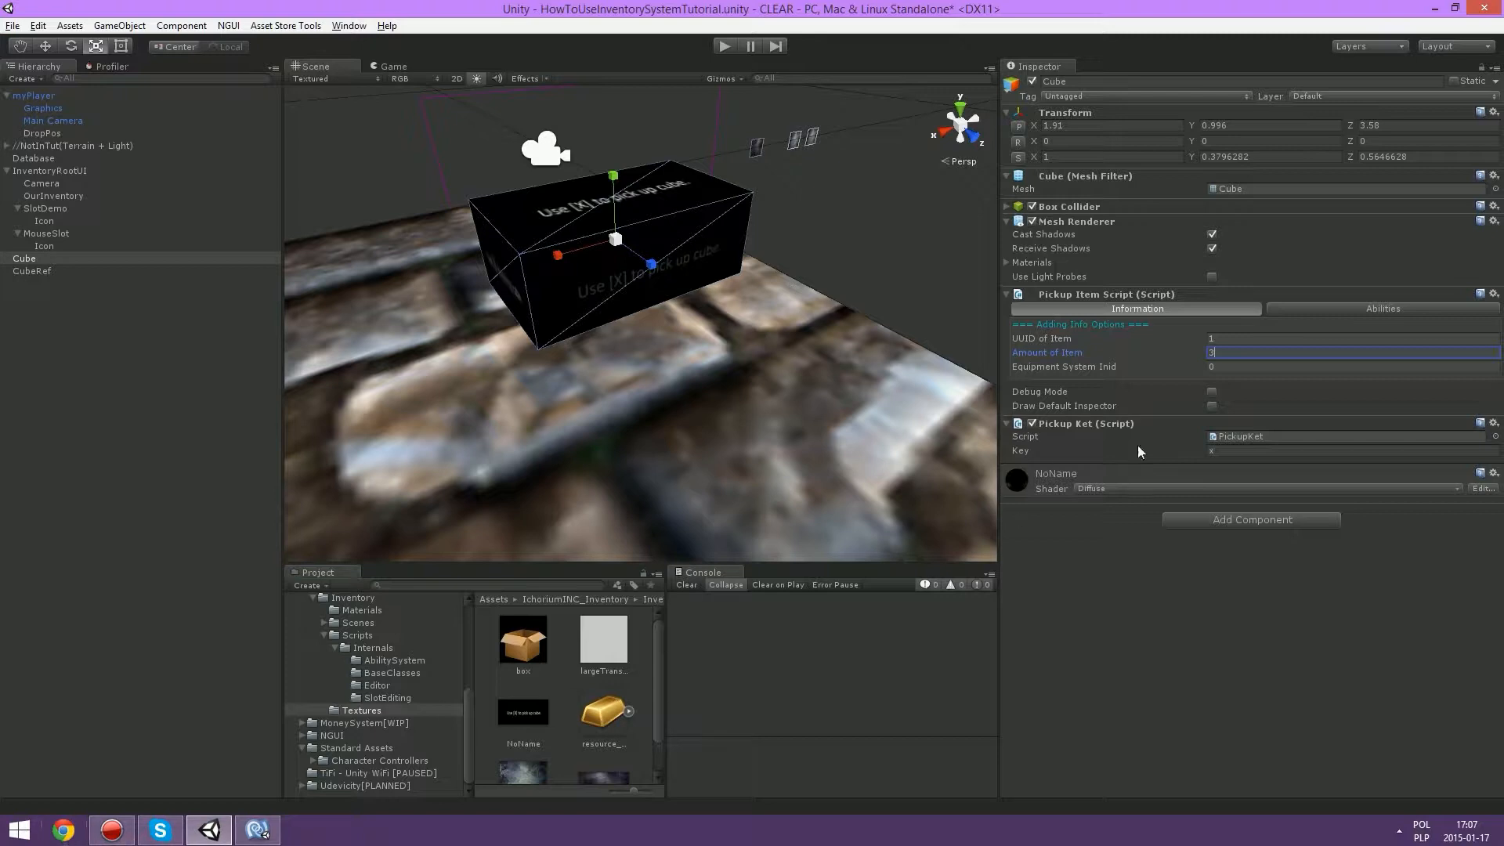
click(1177, 367)
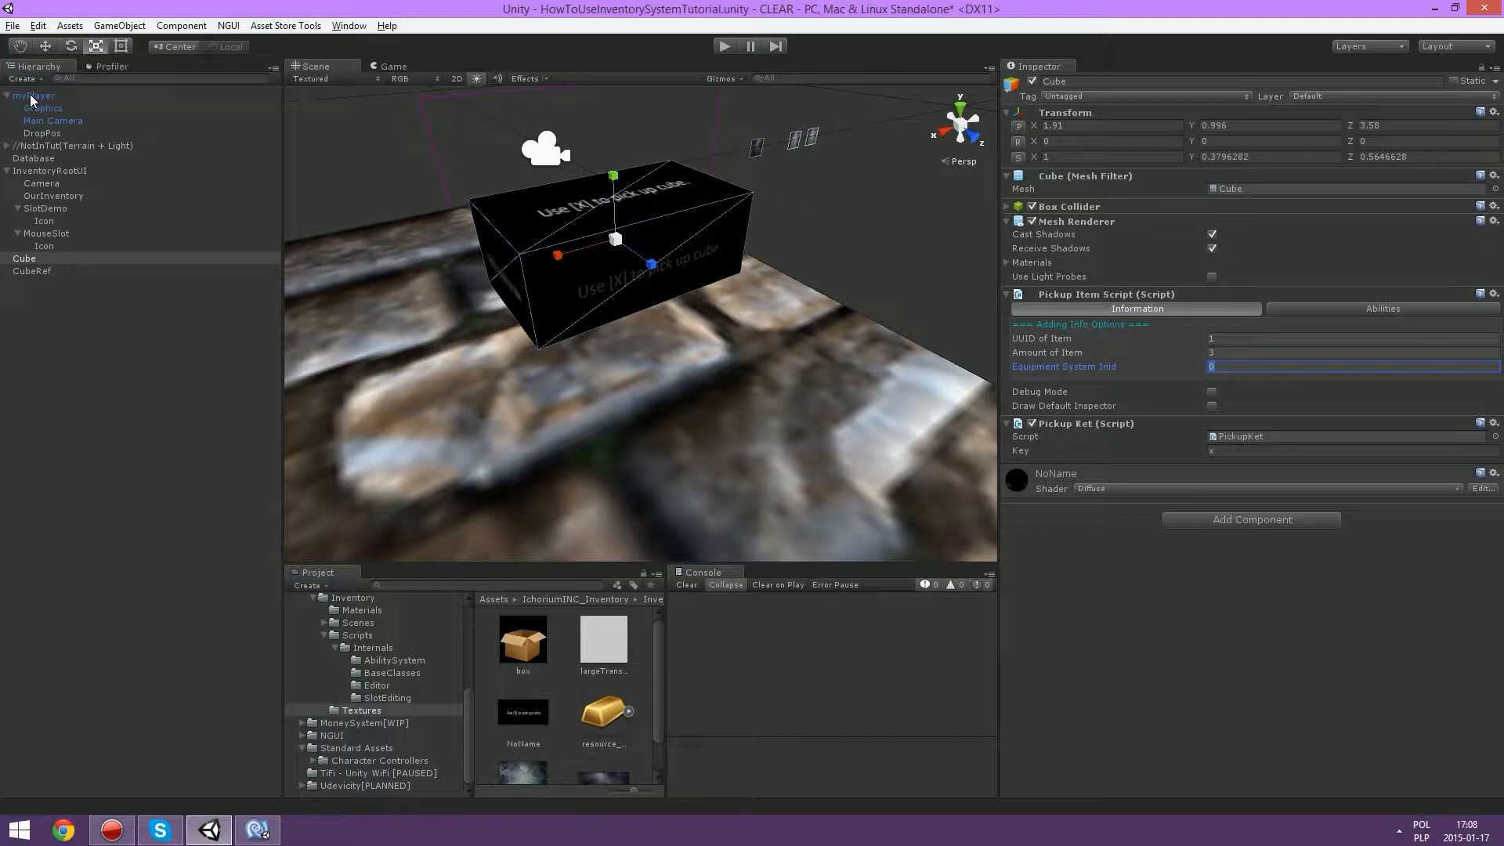
text(12)
click(1163, 597)
key(ctrl+s)
Step: Play-test picking up the Cube into the inventory, and stop the game
alt+drag(619, 319, 758, 316)
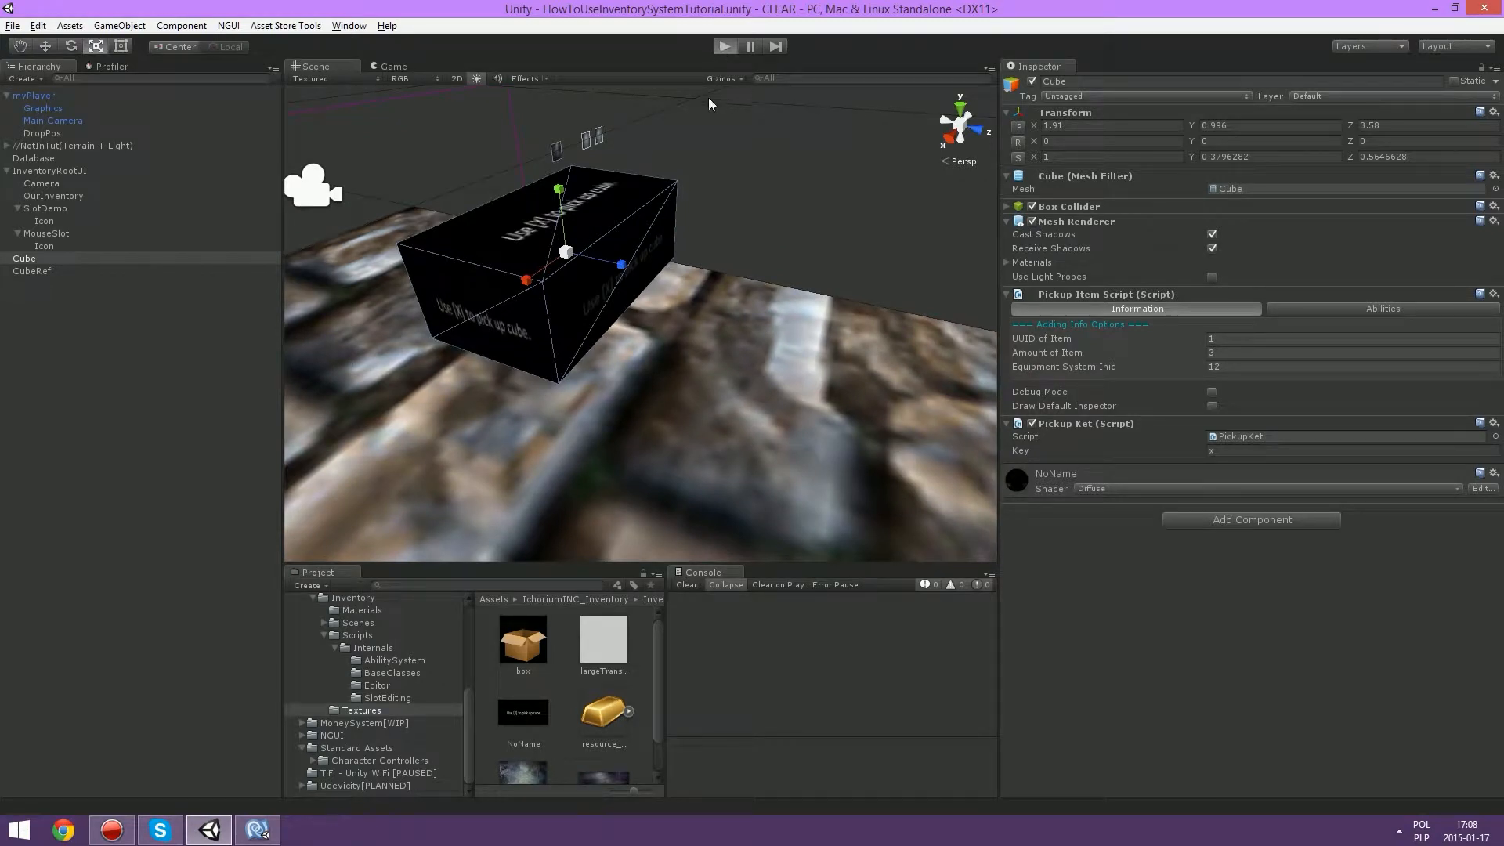
key(ctrl+p)
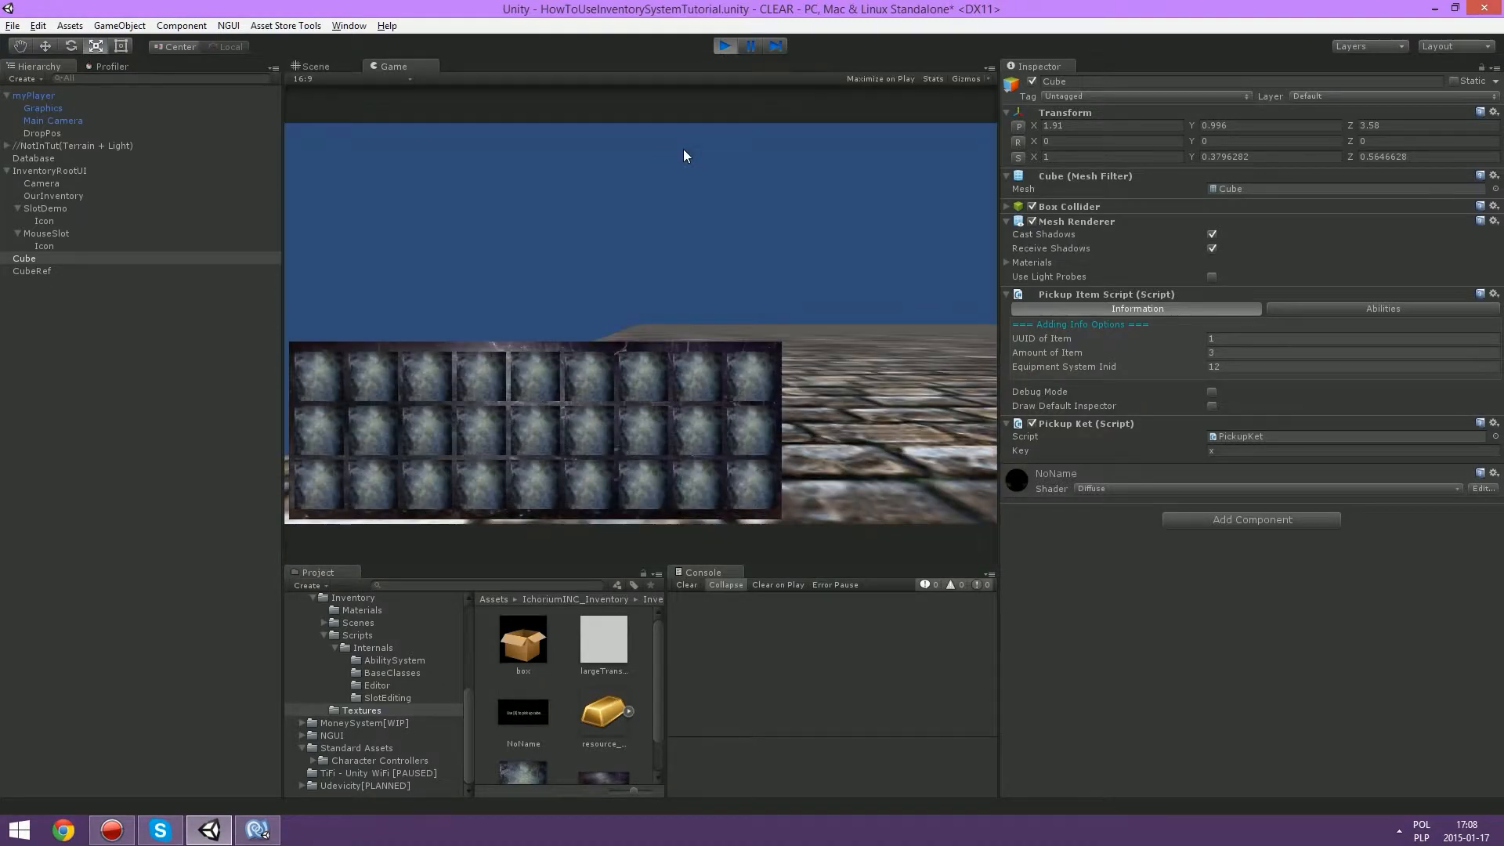
key(x)
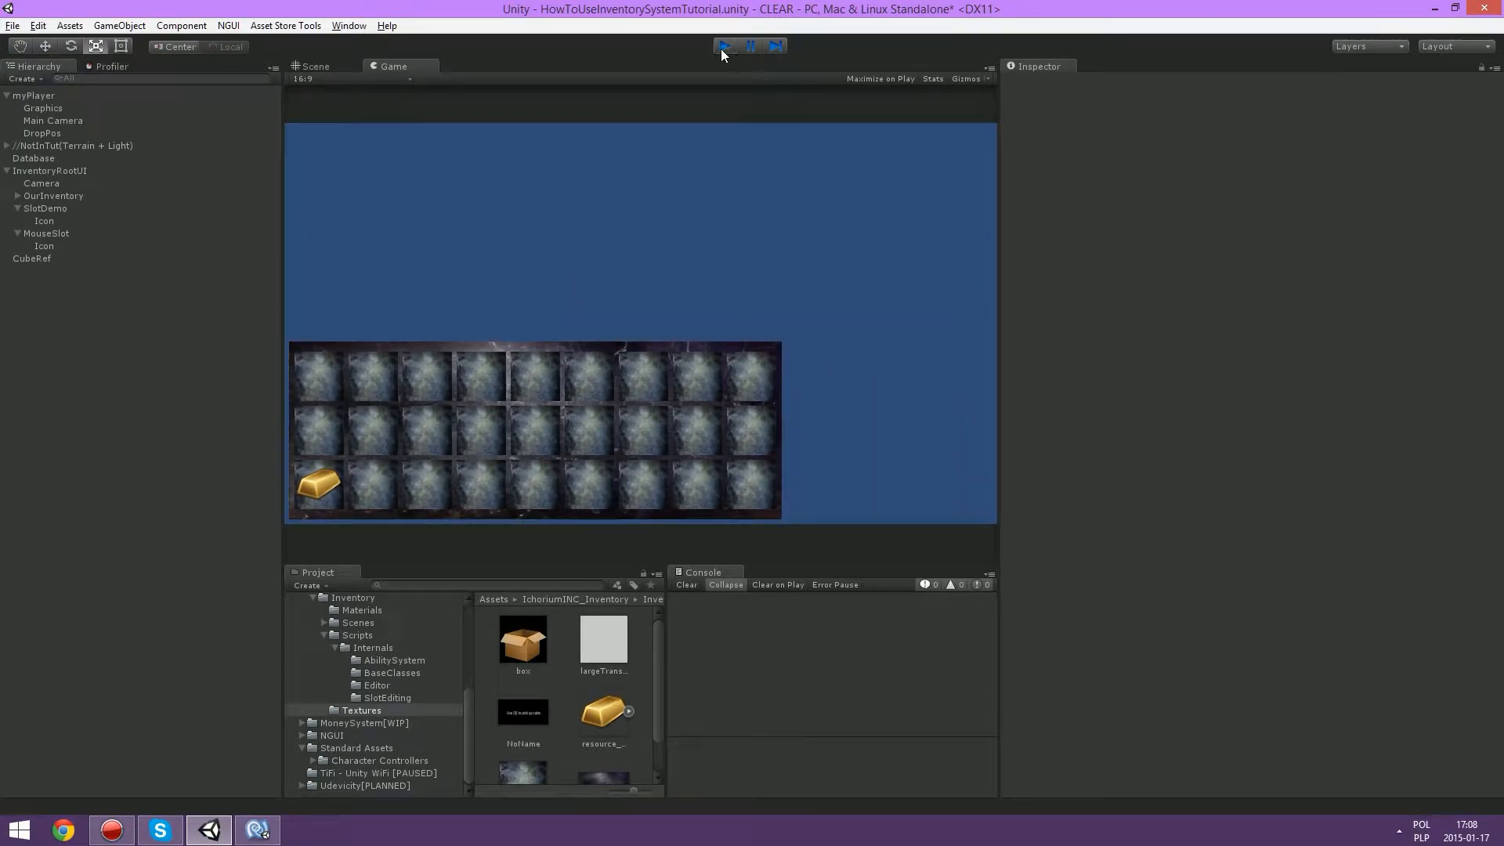
click(723, 49)
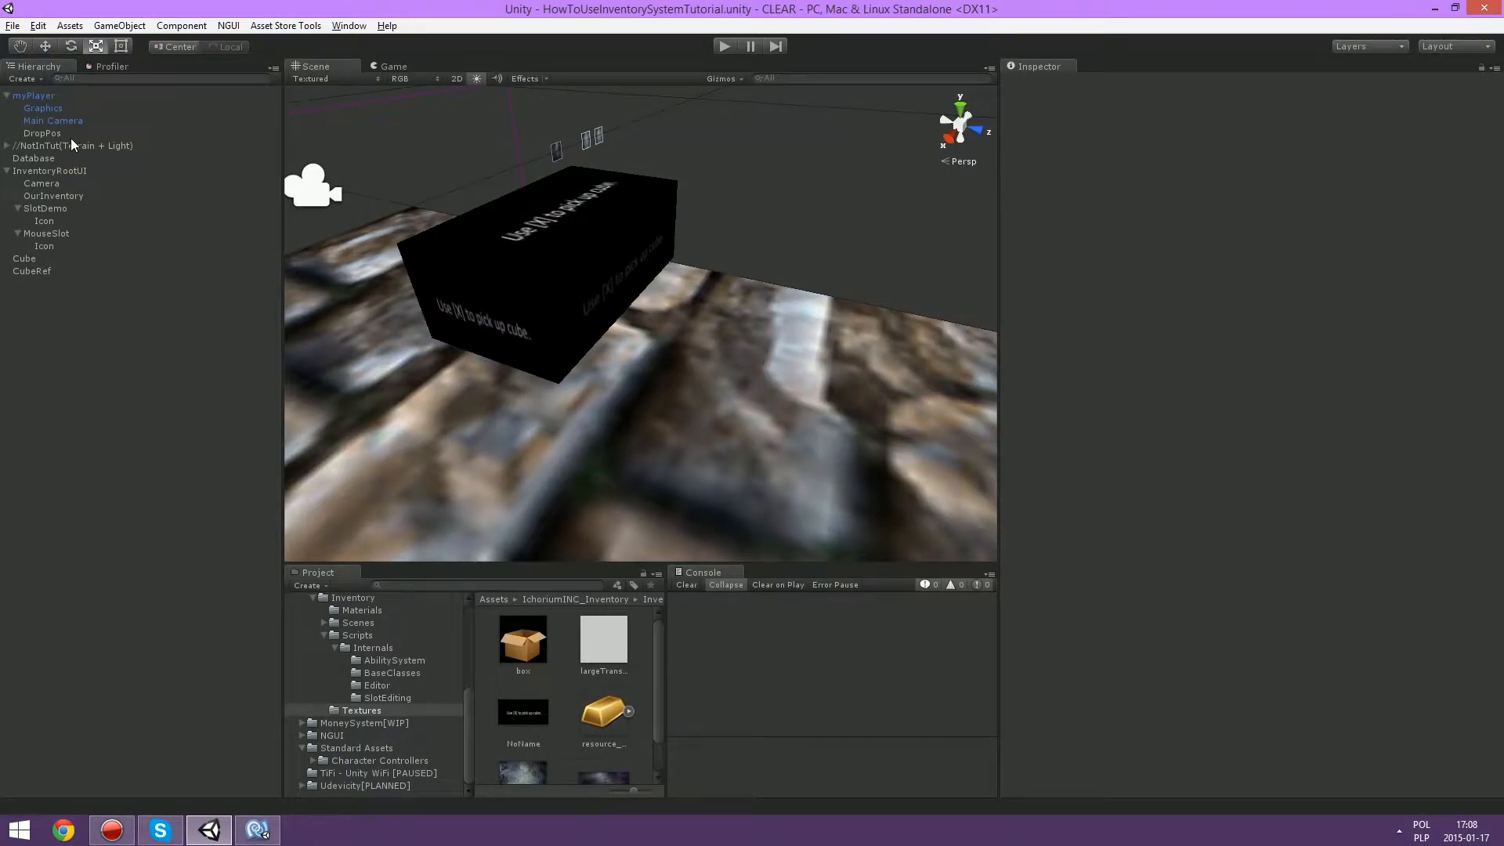
Step: Add a UIEvent Trigger component to SlotDemo
click(46, 207)
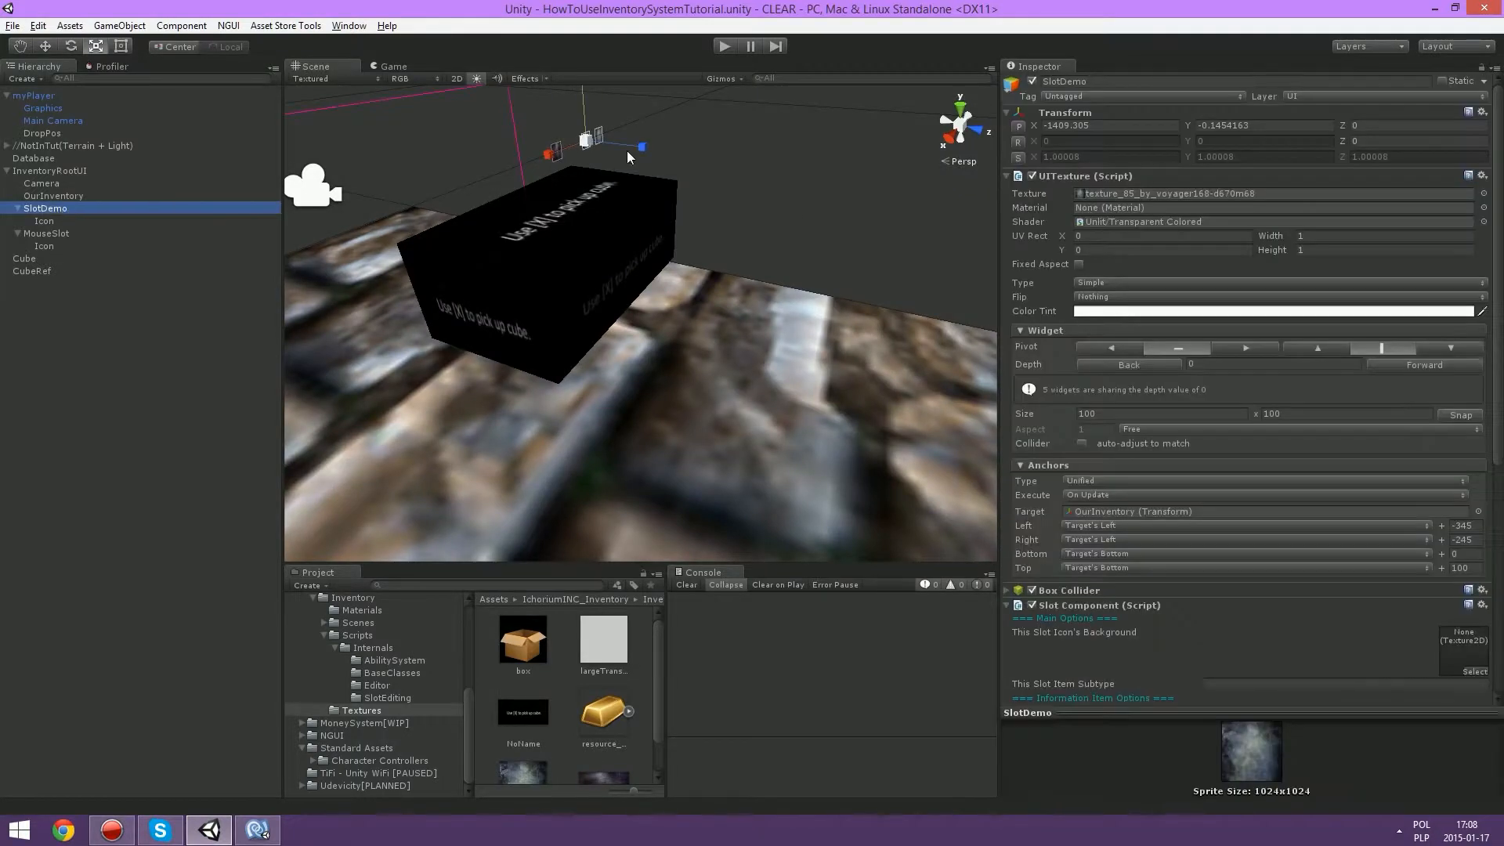
scroll(1172, 420, down, 5)
scroll(1172, 421, down, 3)
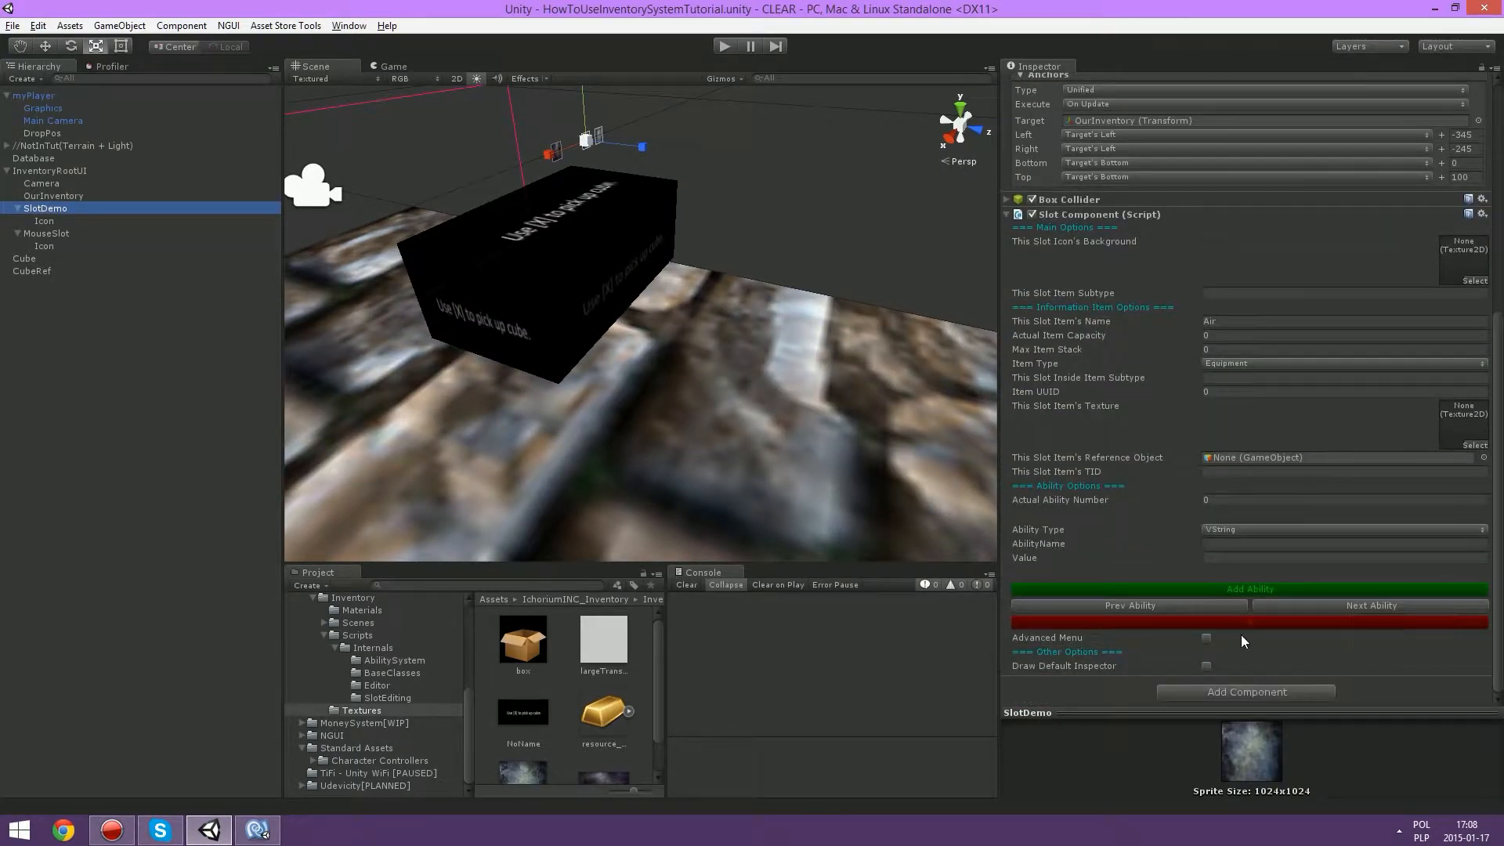
click(1246, 693)
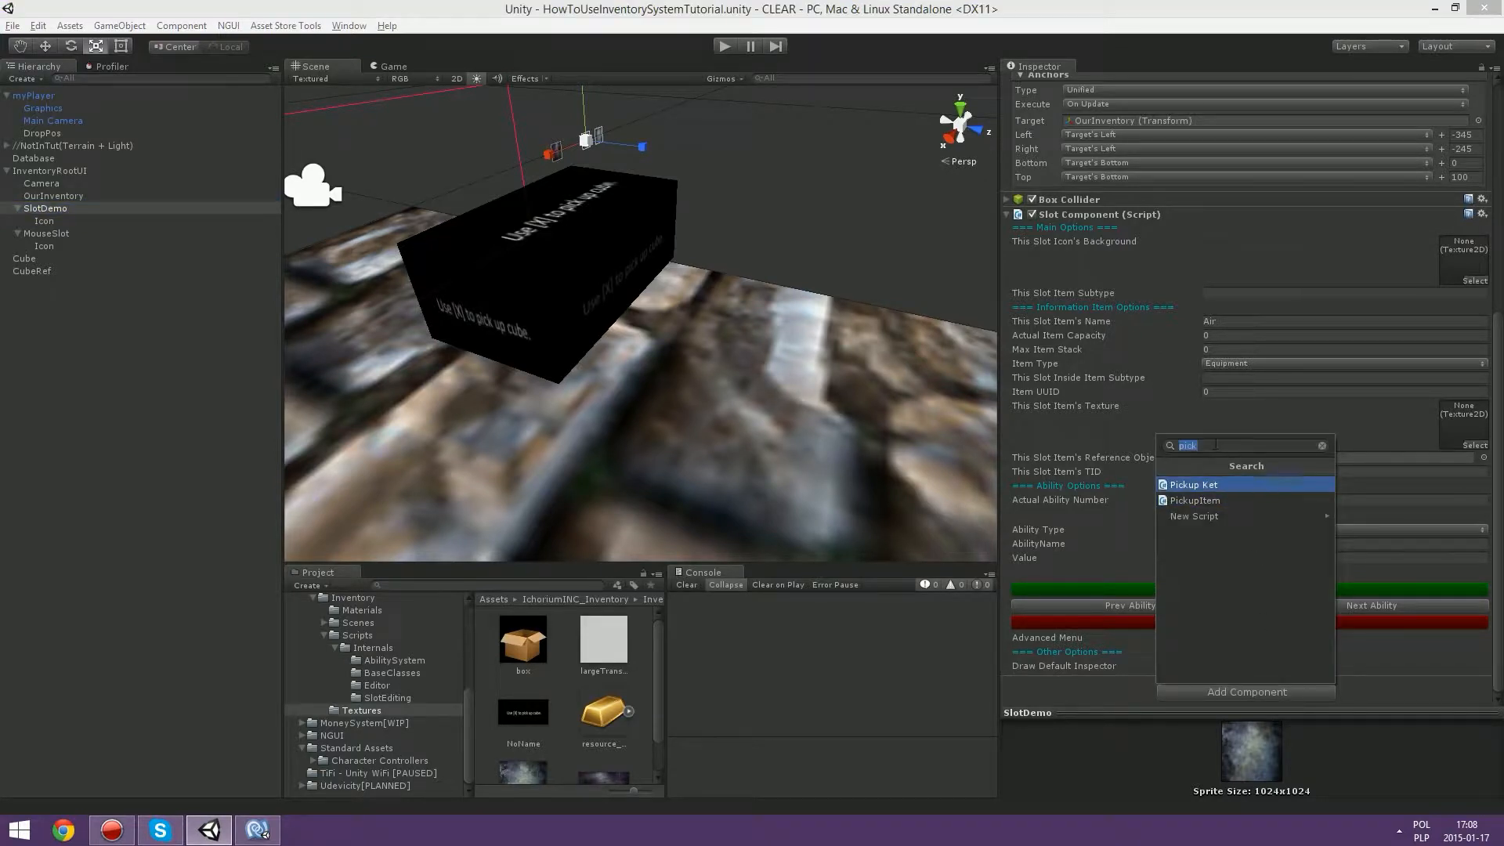
key(BackSpace)
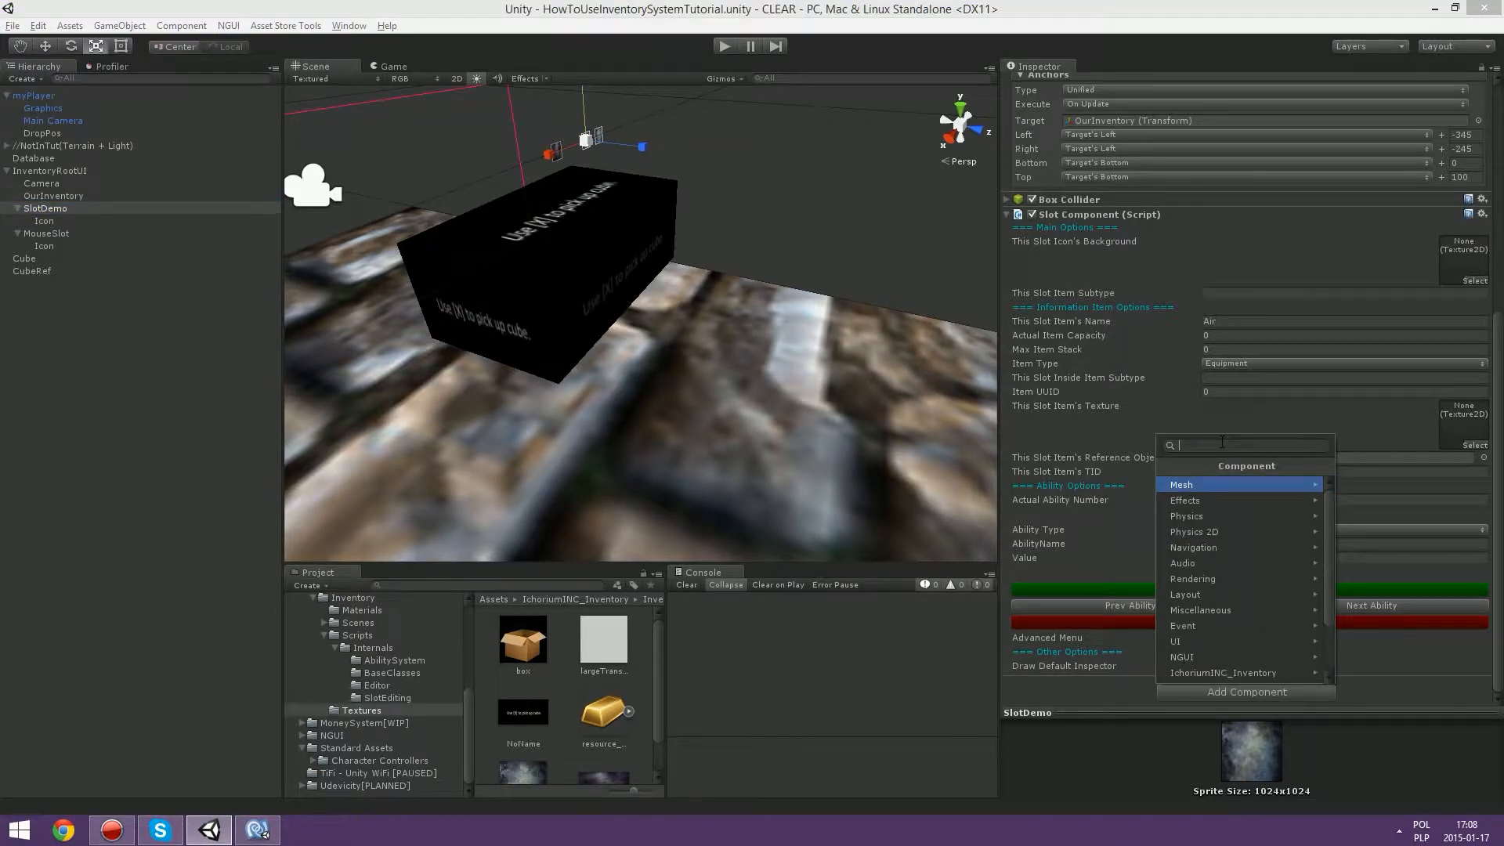
text(eve)
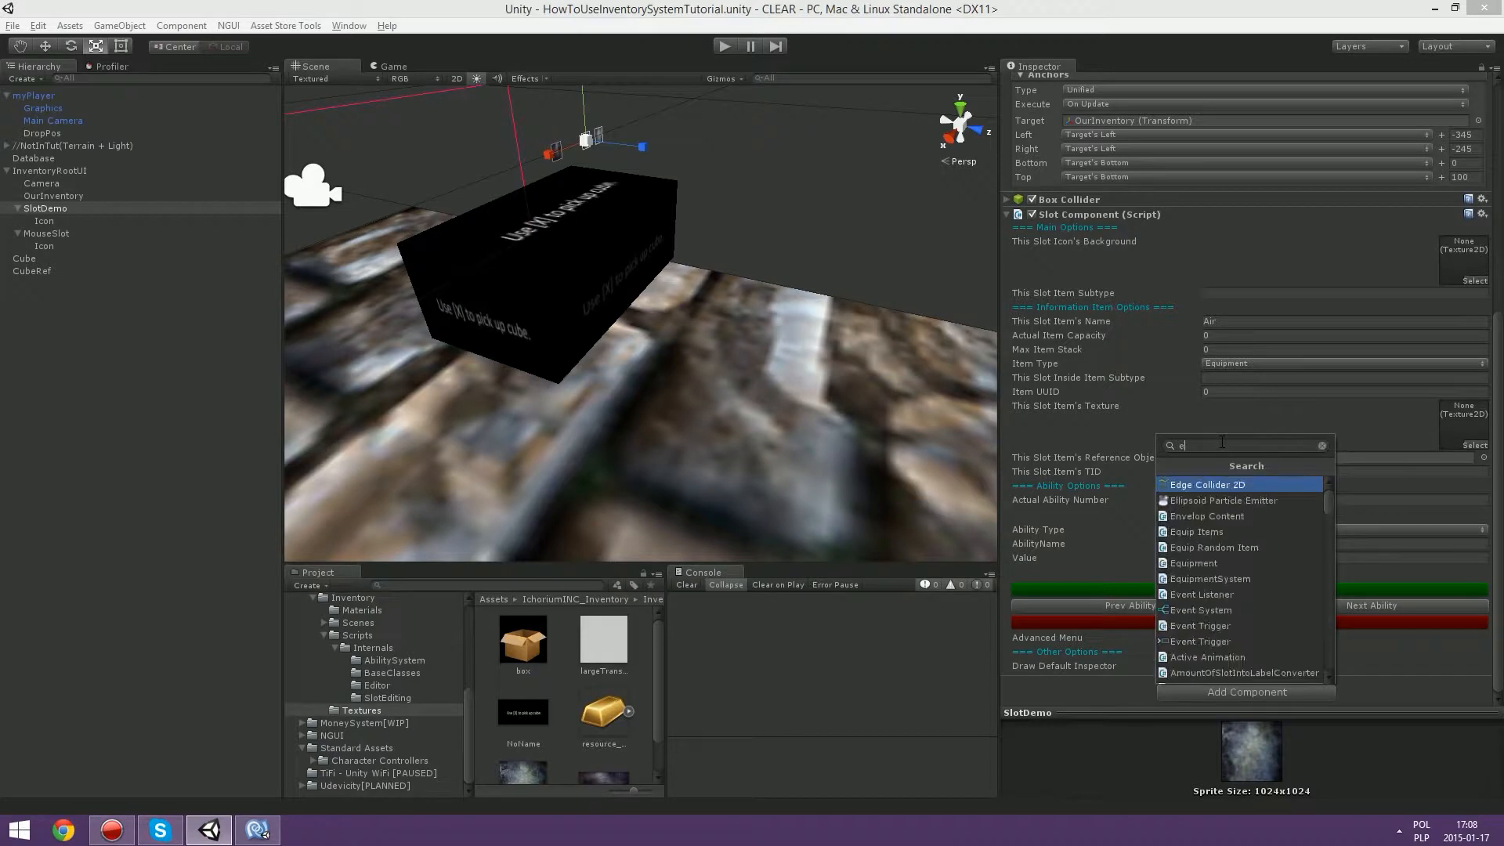
key(Down)
key(Down)
key(Return)
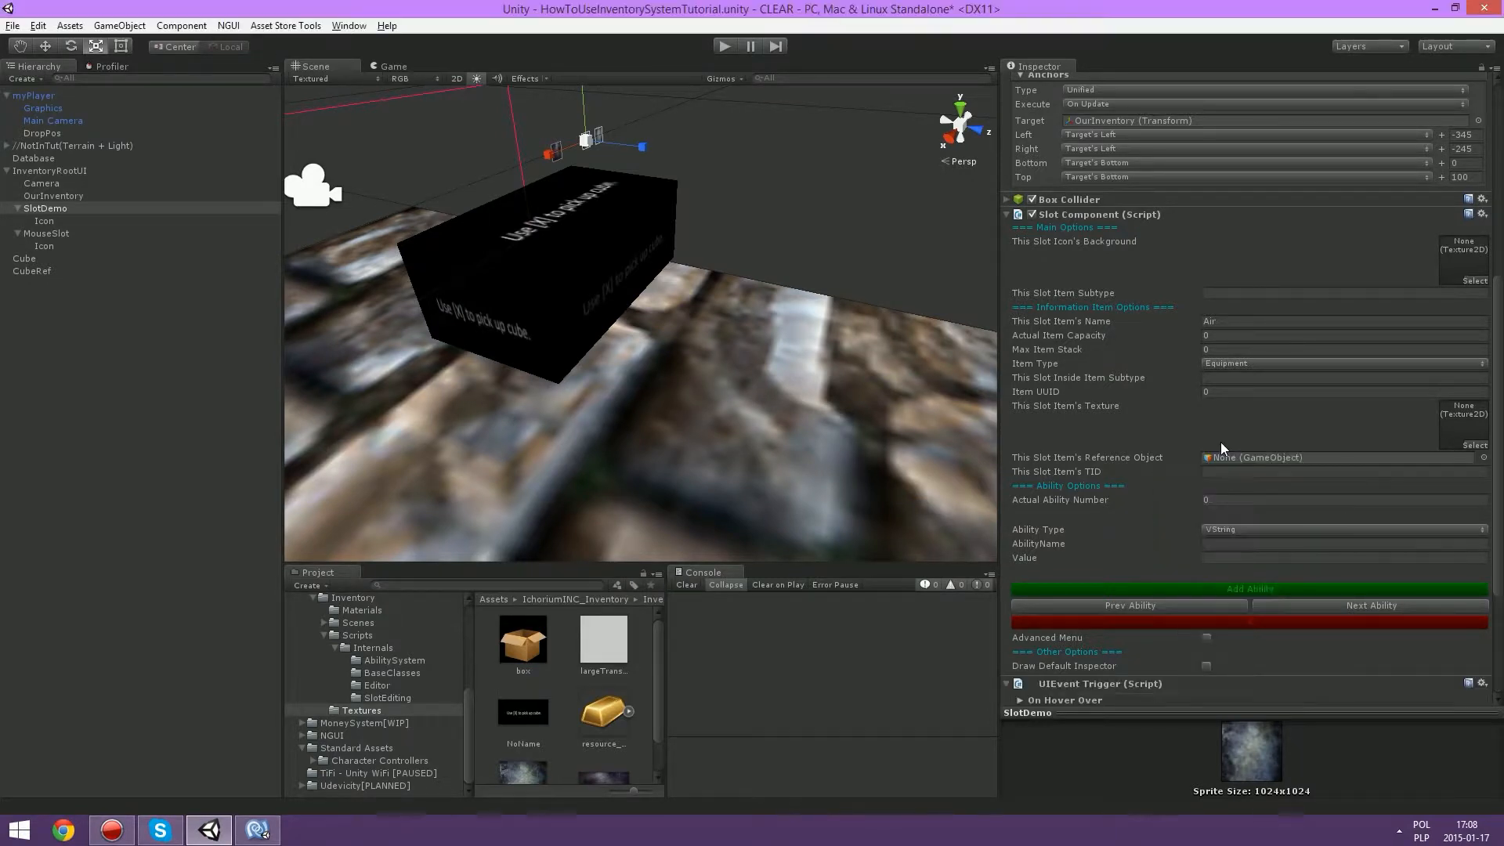
Step: Make SlotDemo's On Press event notify Database with the SlotEvents/ReplaceWithMouseSlot method
click(1021, 539)
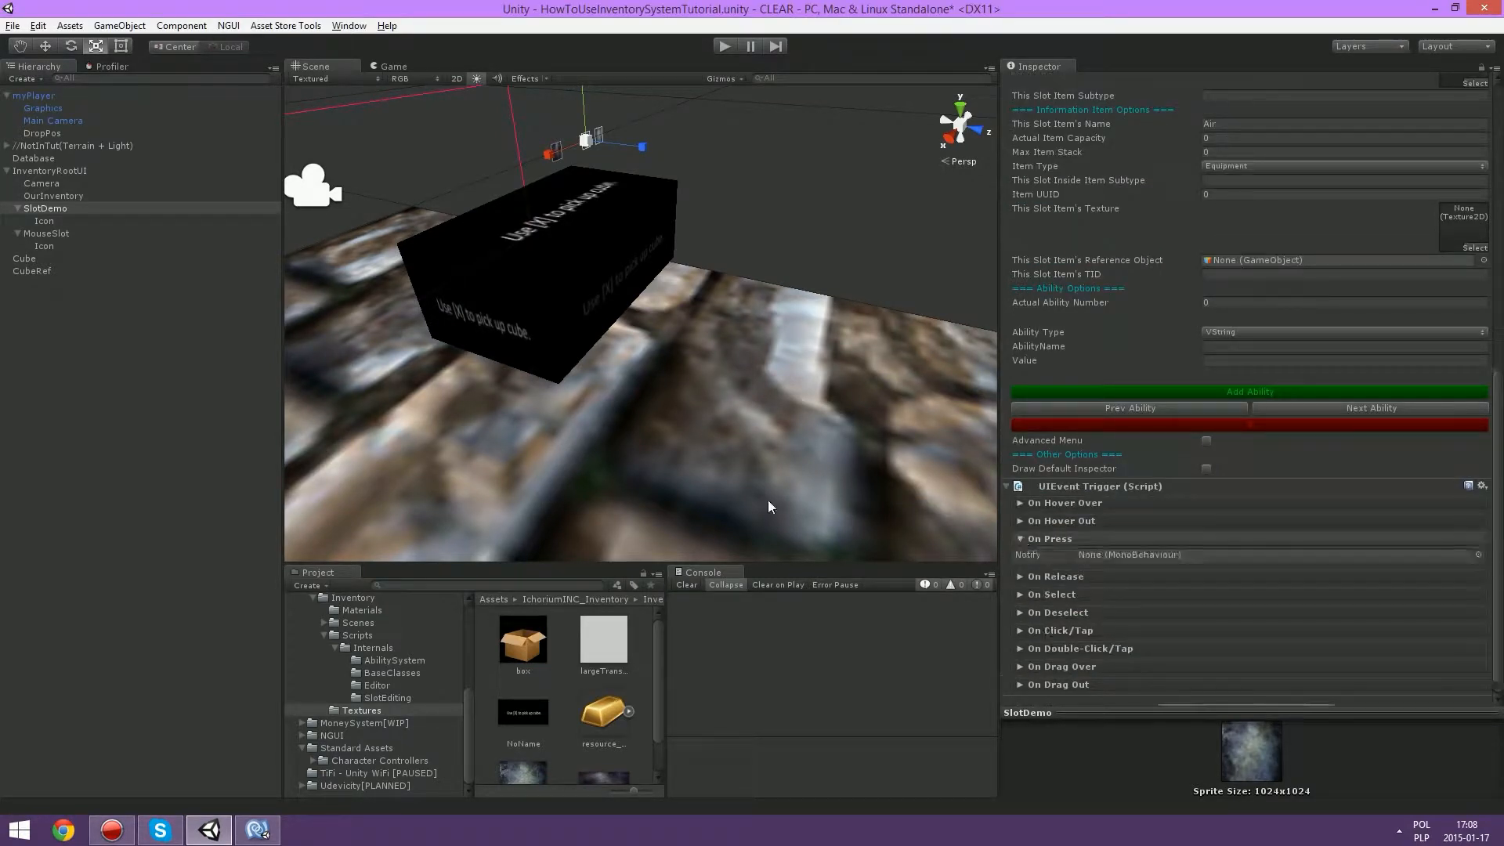
drag(49, 160, 1164, 552)
click(1146, 570)
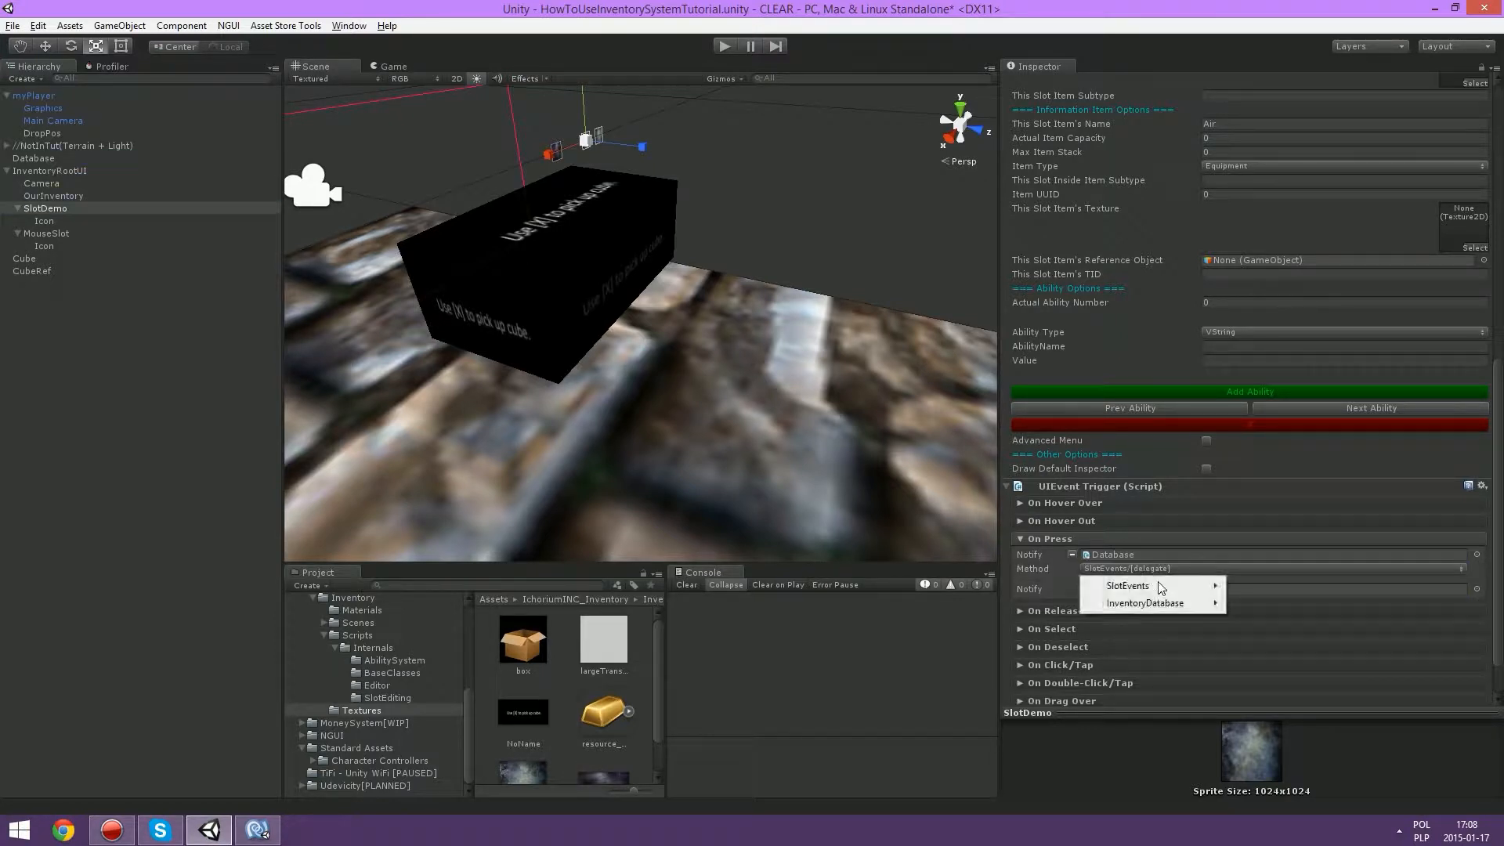
mouse_move(1159, 587)
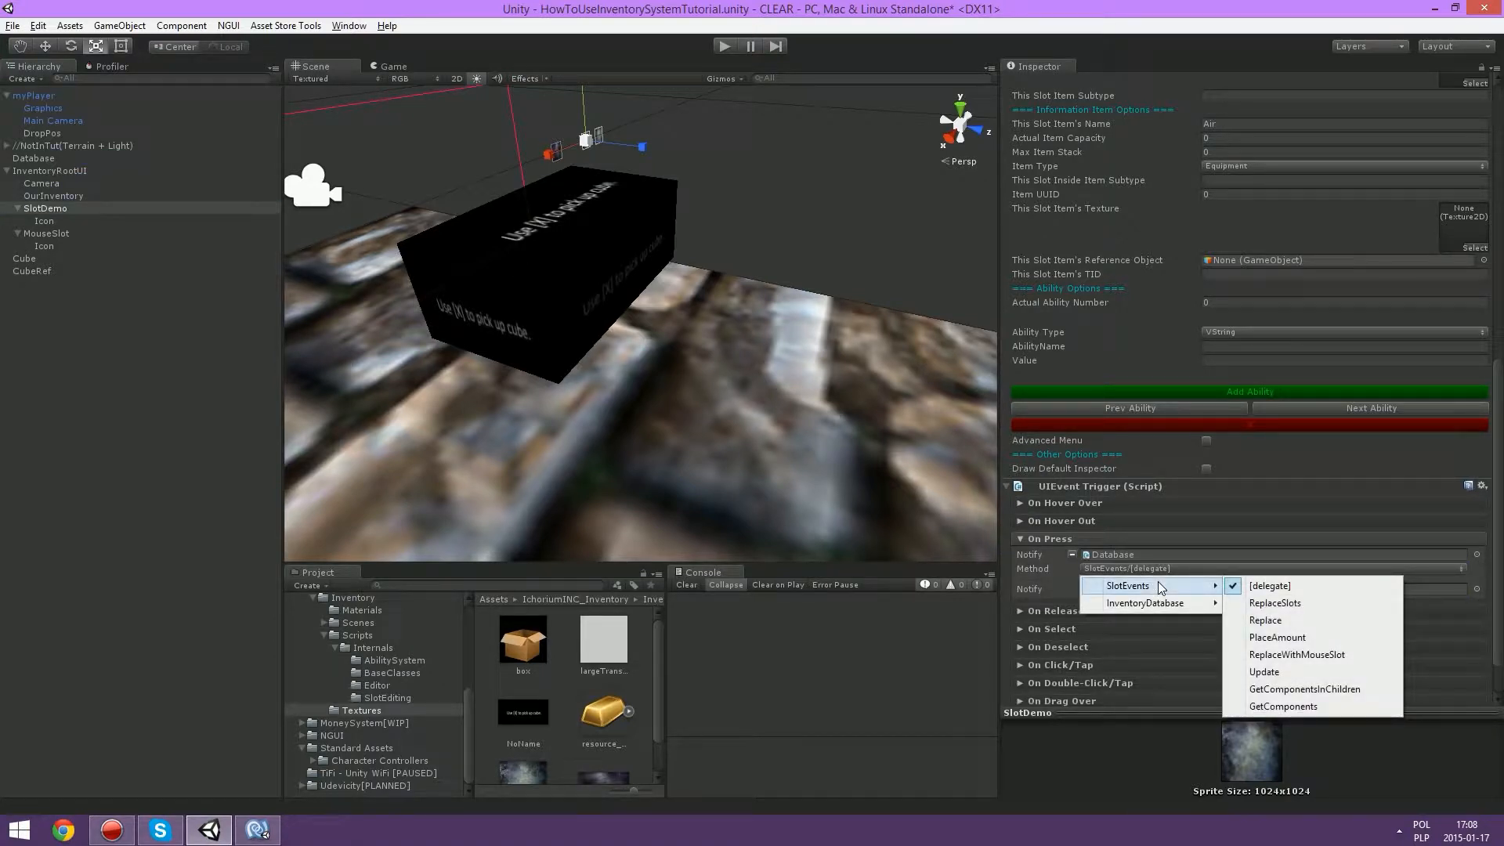
click(1357, 655)
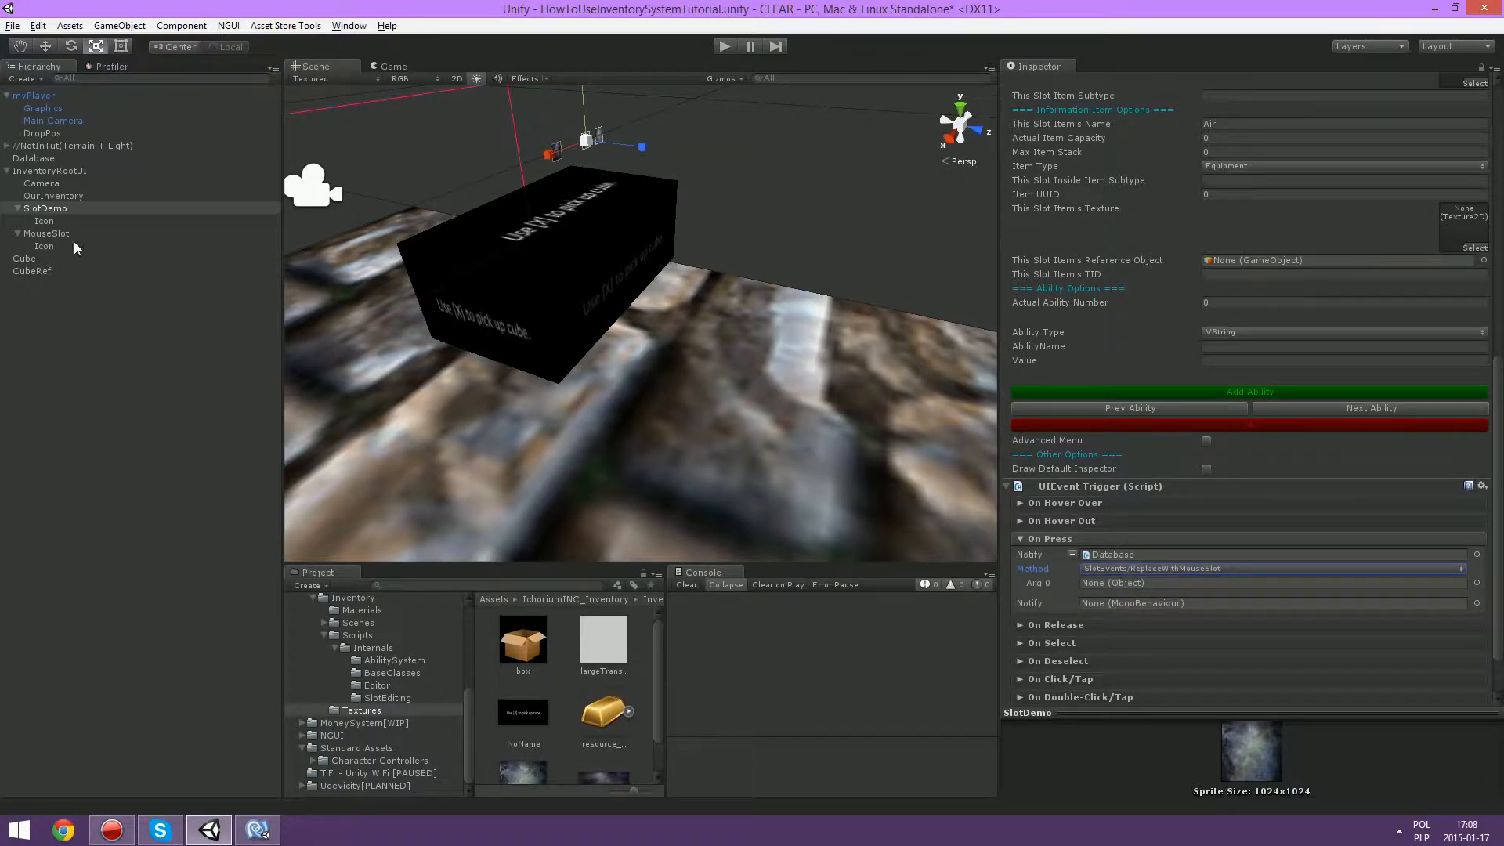
Step: Pass SlotDemo's SlotComponent as Arg 0 of the On Press method and save the scene
drag(47, 202, 1191, 583)
click(1150, 596)
click(1150, 627)
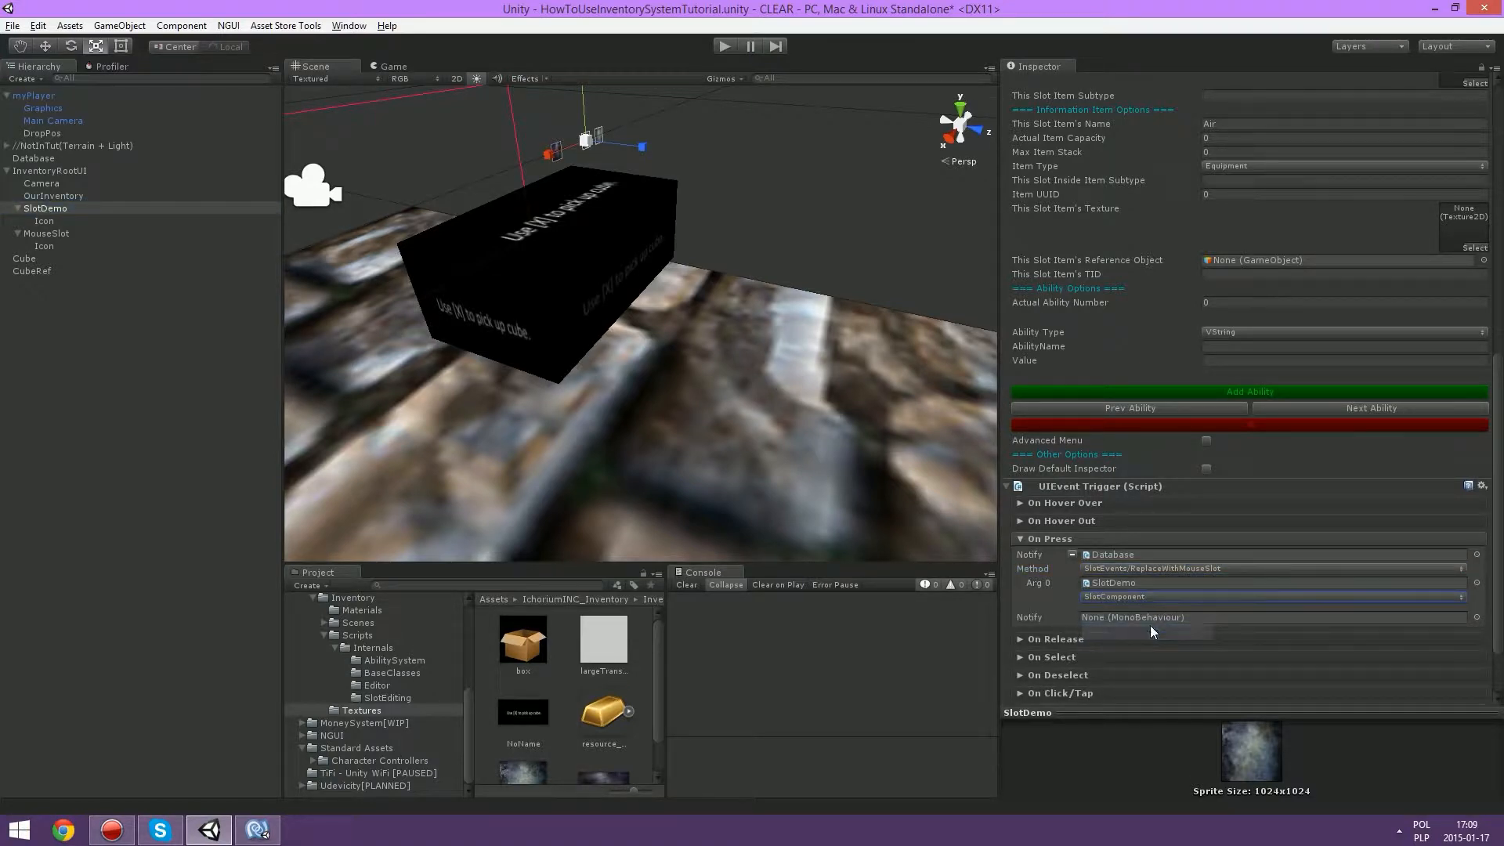
key(ctrl+s)
click(1009, 487)
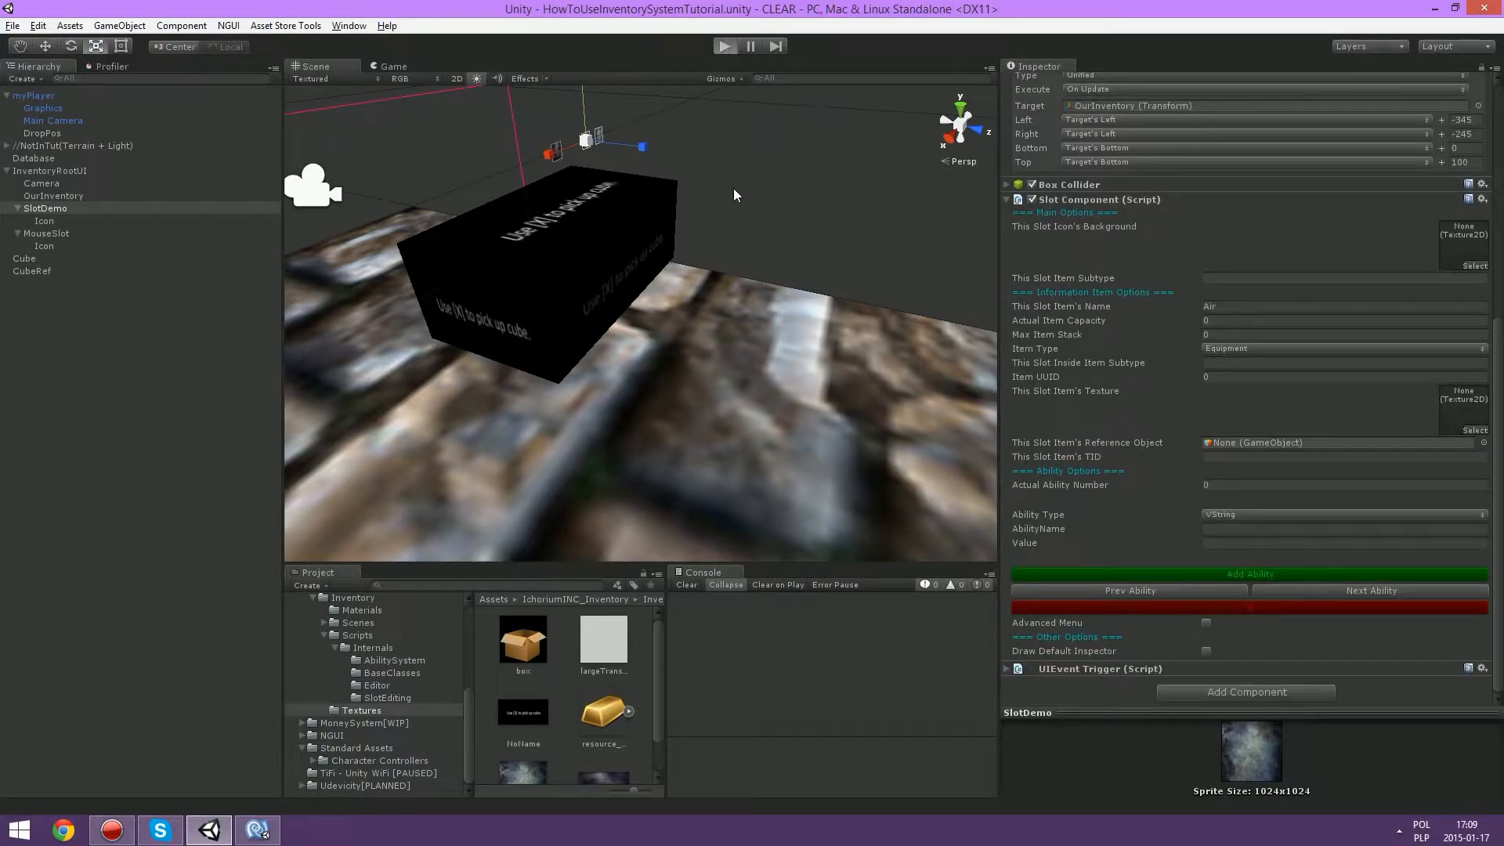
Step: Play-test picking up the Cube with the new slot event and examine SlotDemo's Box Collider settings
key(ctrl+p)
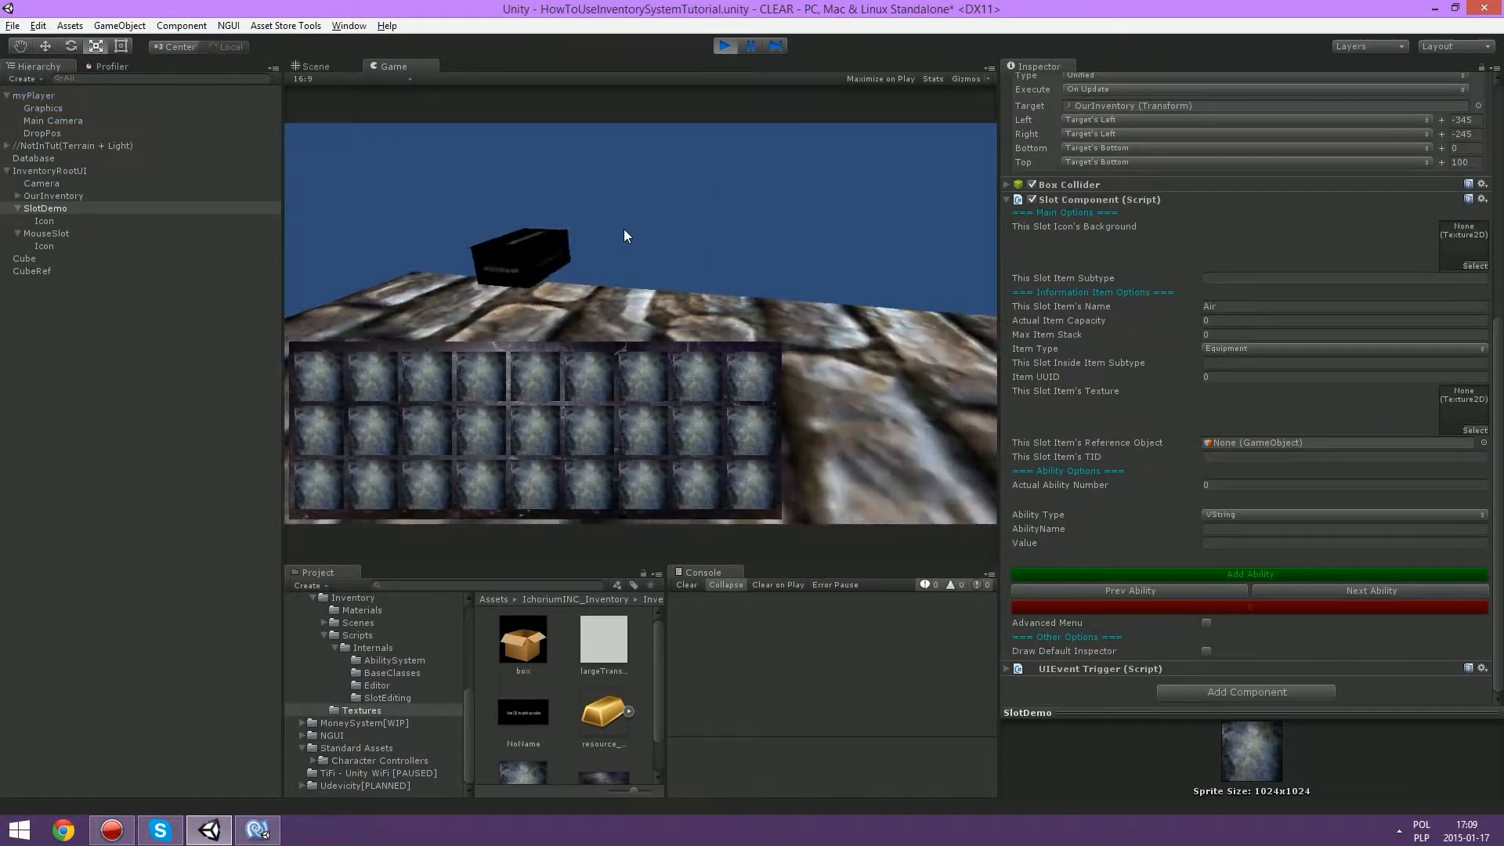
key(e)
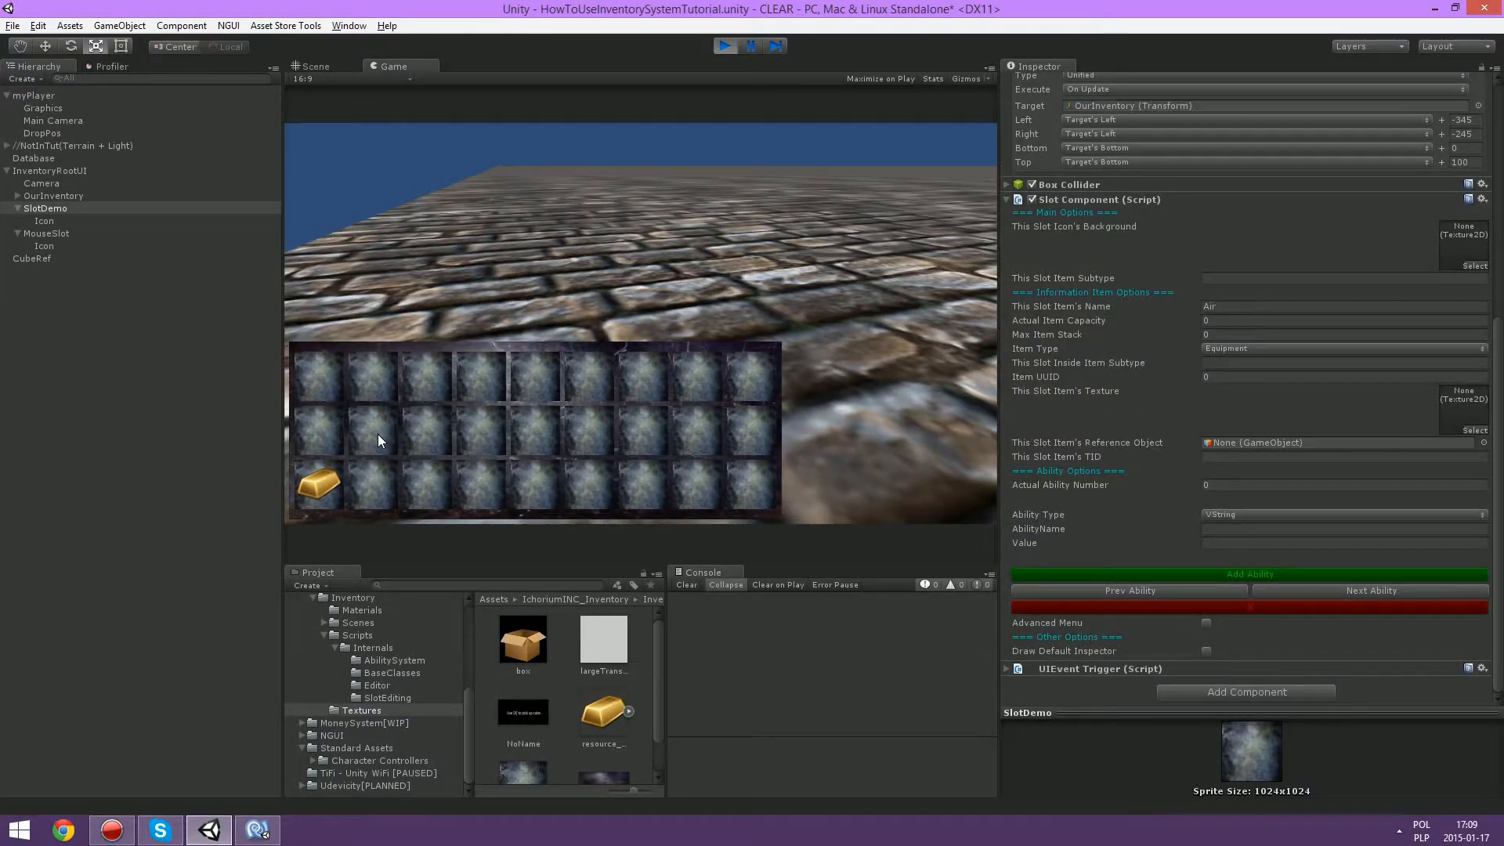
click(1007, 185)
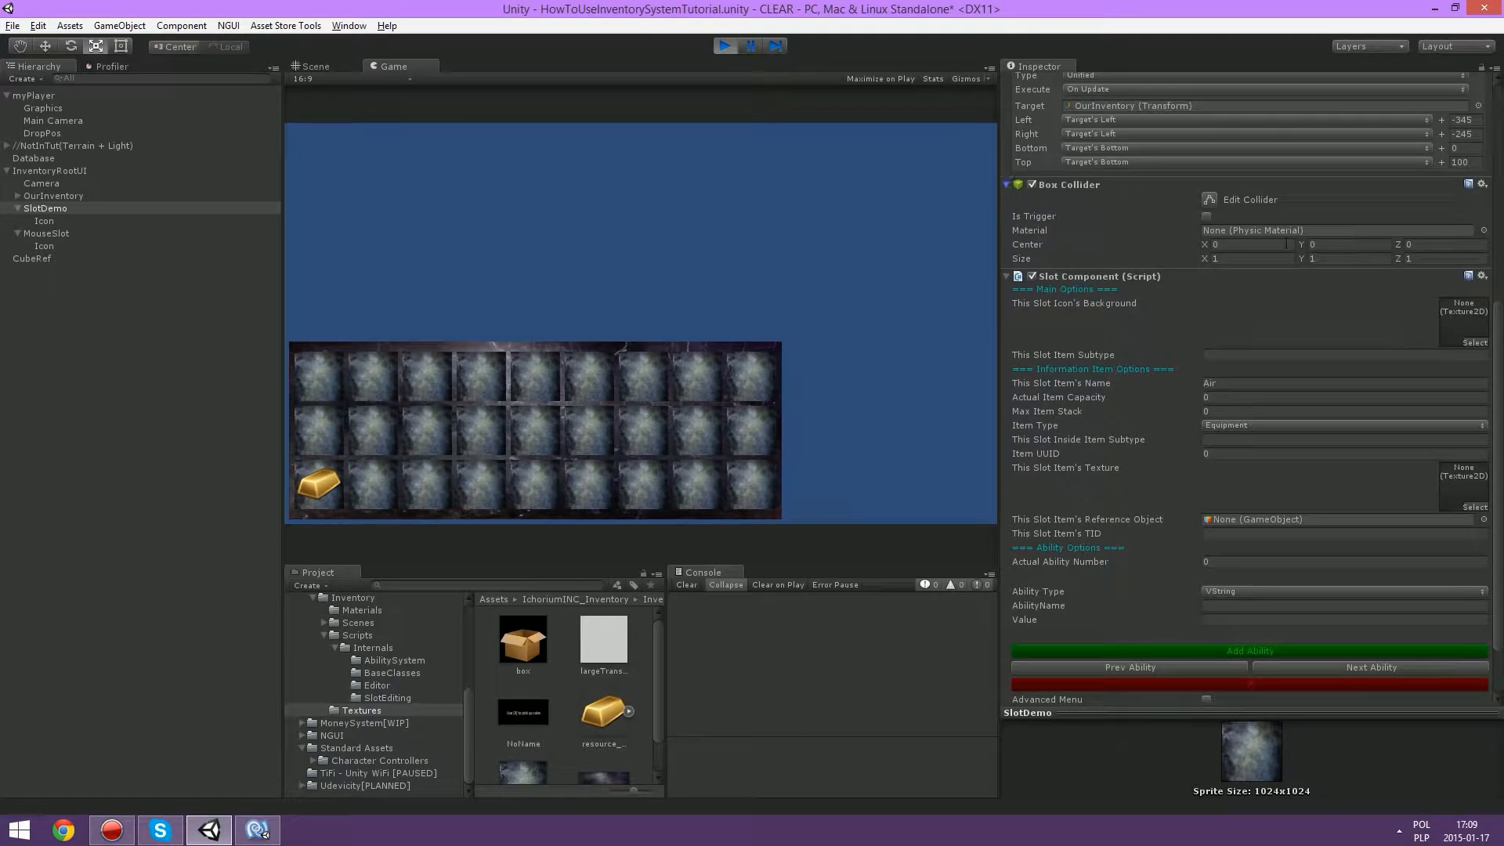
Step: Inspect the generated inventory slots and the gold bar item up close in the Scene view, and end the play test
click(317, 68)
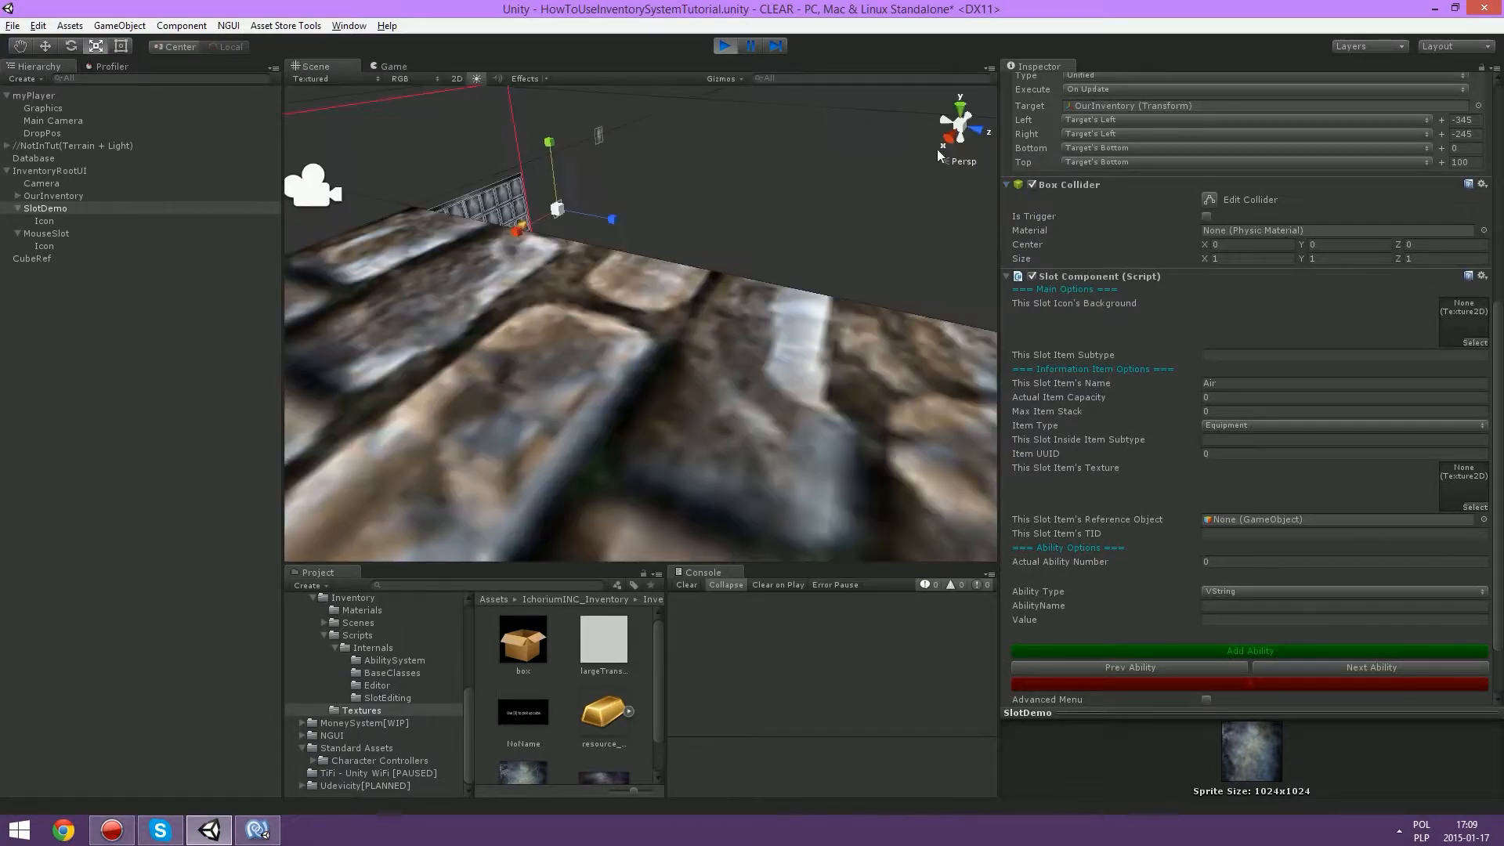
right_drag(695, 154, 554, 212)
alt+drag(555, 212, 705, 188)
middle_drag(705, 188, 429, 372)
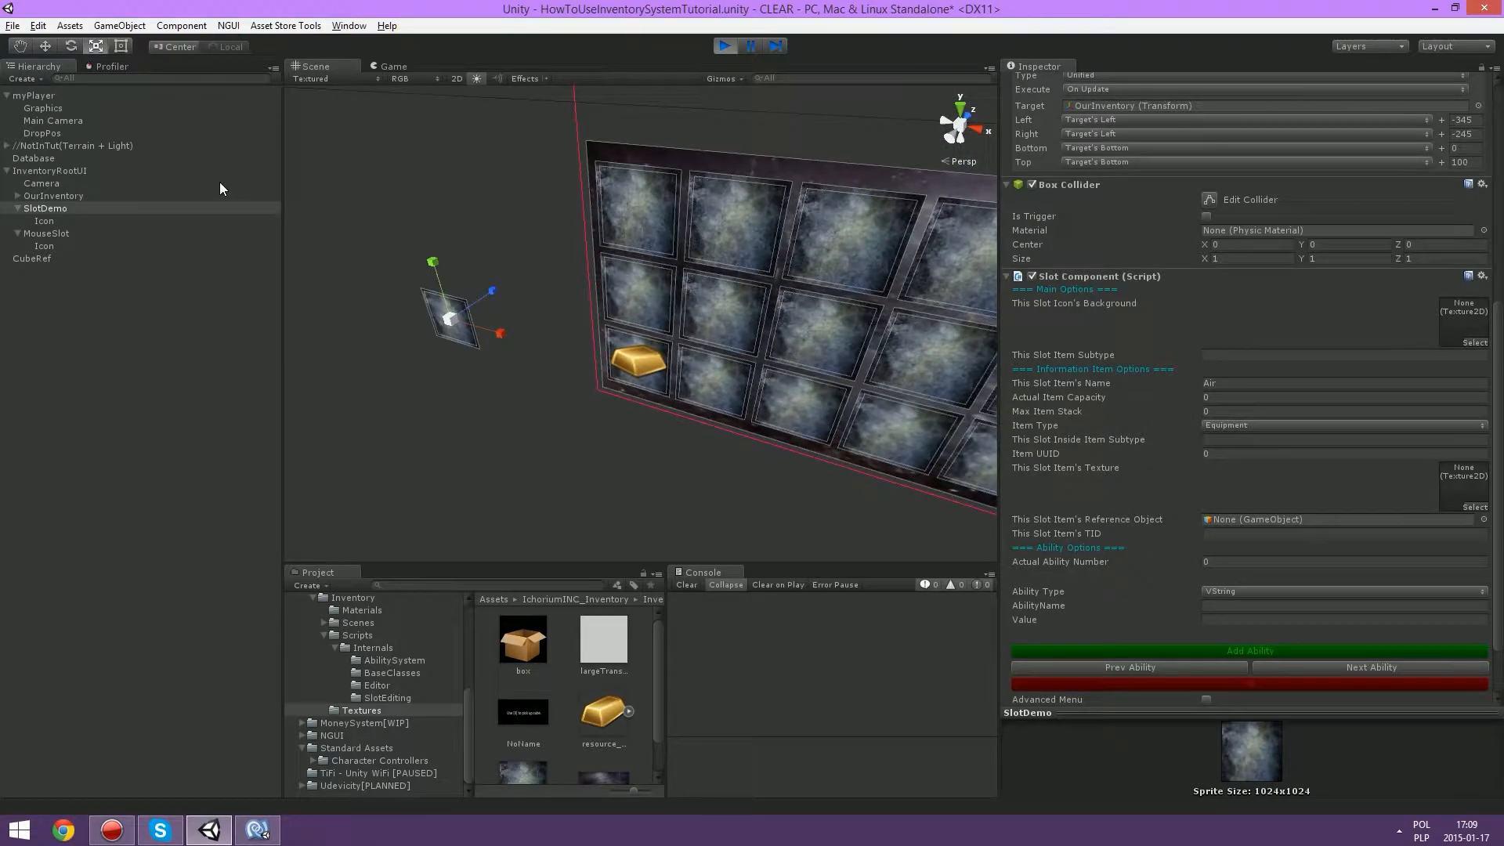
click(585, 330)
alt+scroll(674, 326, up, 5)
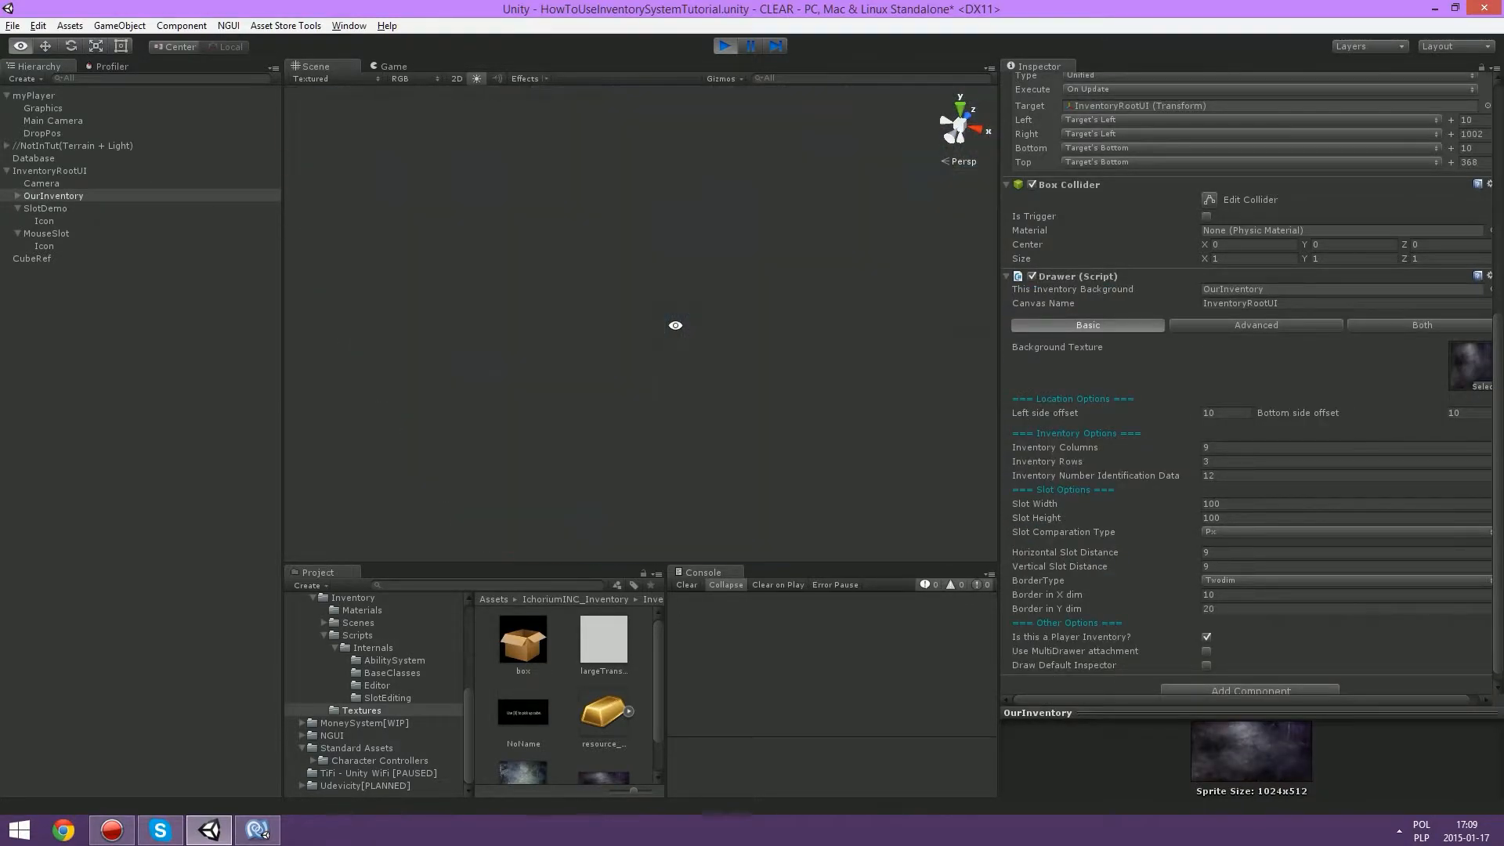
alt+scroll(674, 325, down, 2)
alt+scroll(638, 315, up, 2)
alt+scroll(645, 285, down, 2)
alt+scroll(666, 258, up, 3)
alt+scroll(697, 225, down, 1)
alt+drag(697, 225, 702, 278)
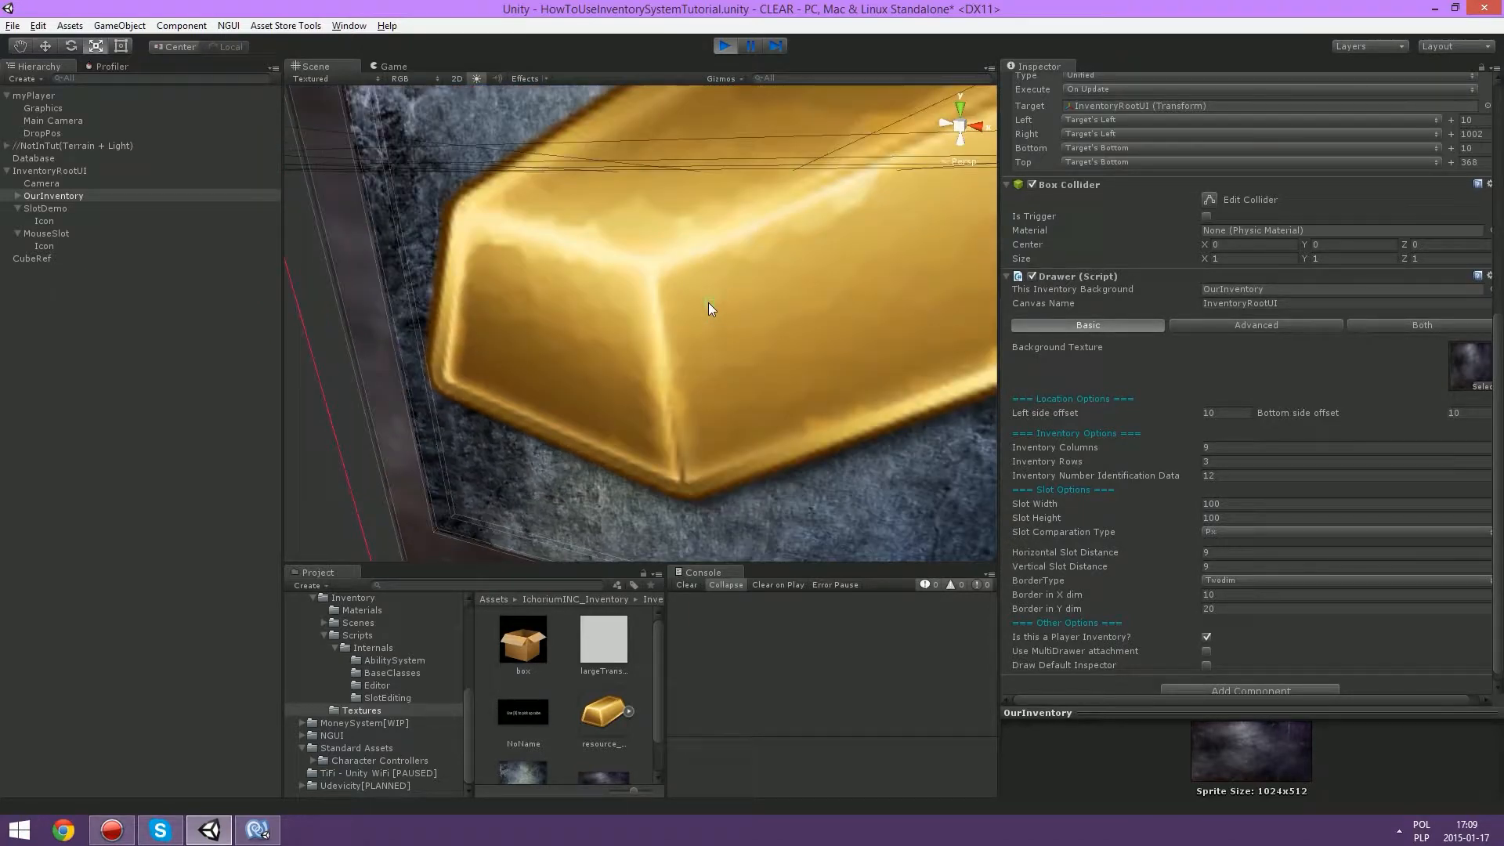
click(726, 47)
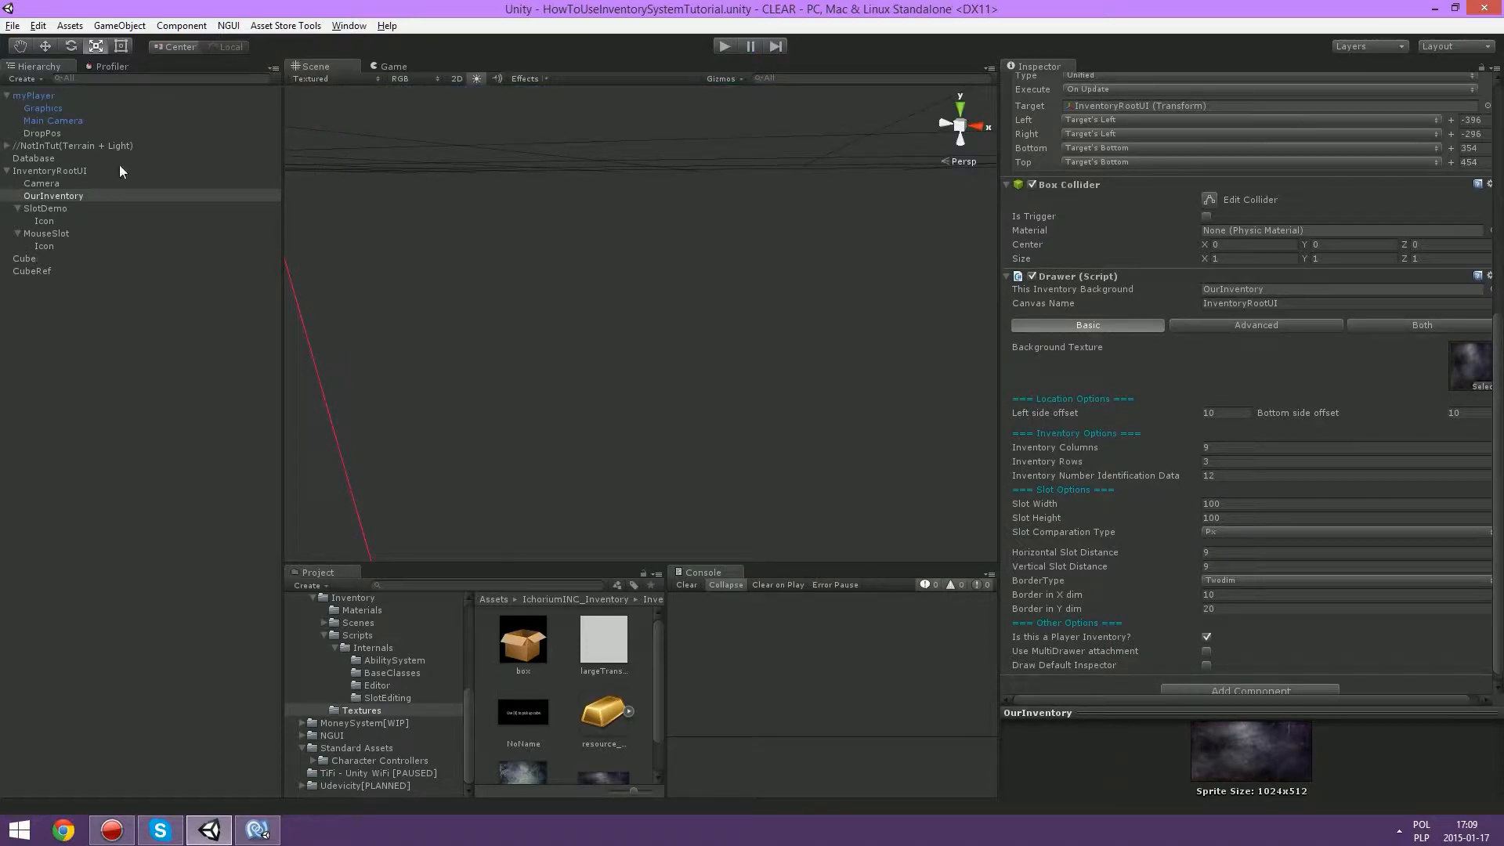
Step: Enable collider auto-adjust to match on SlotDemo's UITexture widget and frame the slot in the Scene view
click(49, 208)
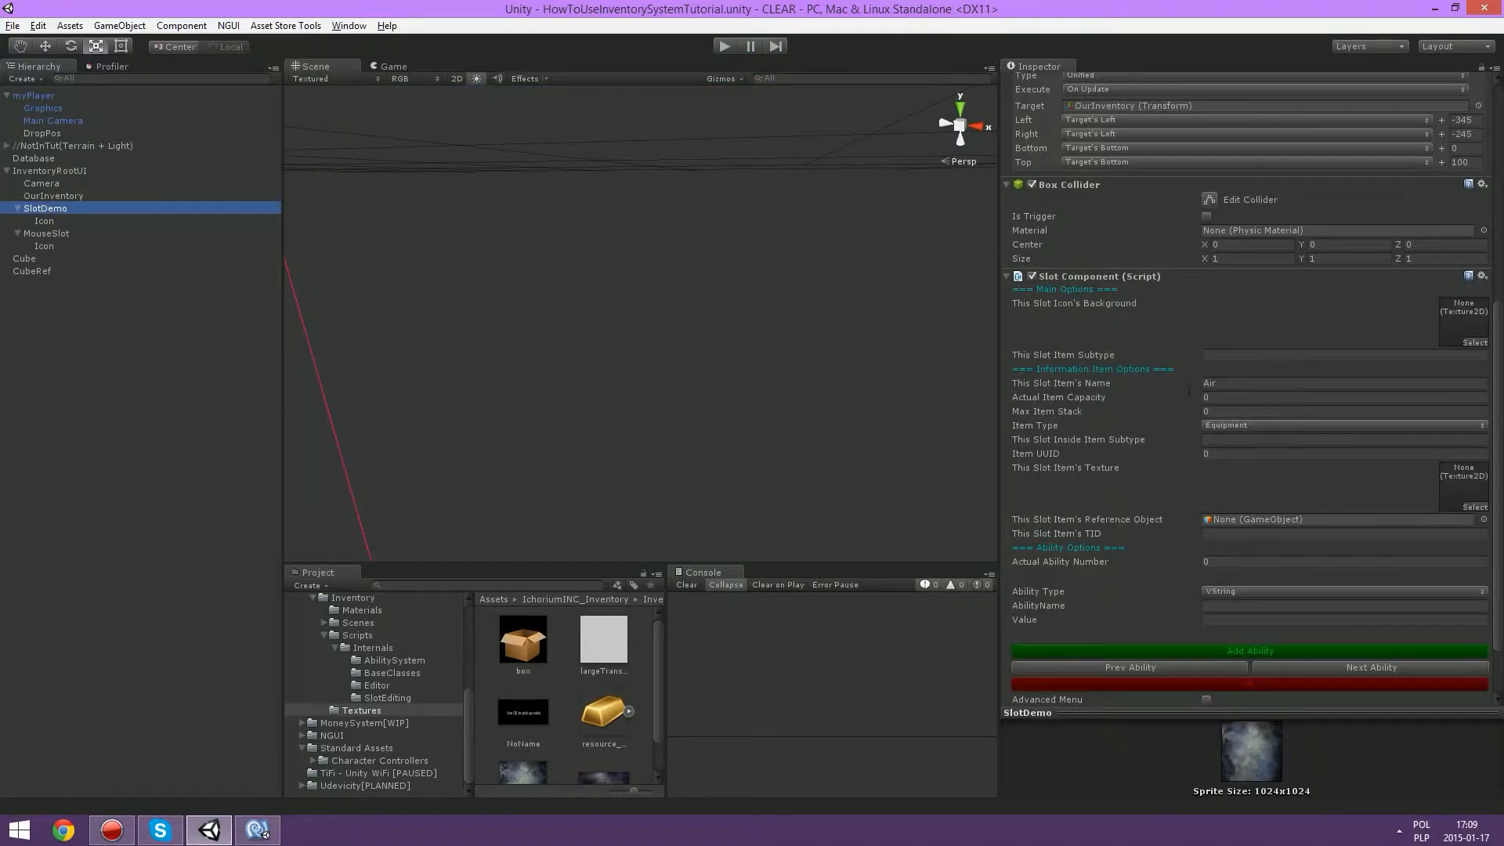
scroll(1218, 188, down, 2)
scroll(1219, 188, up, 8)
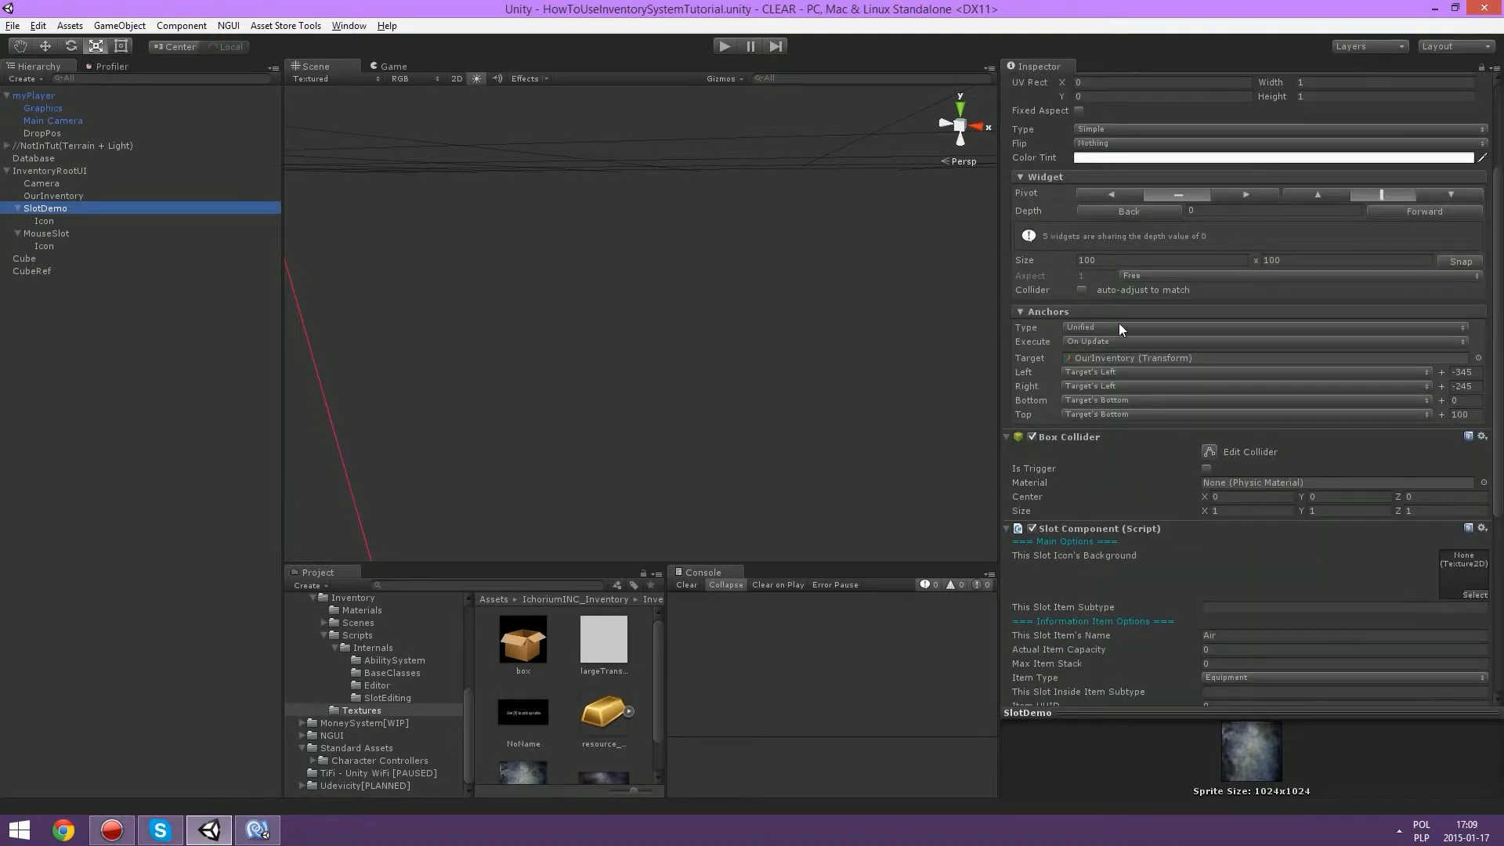
click(1076, 288)
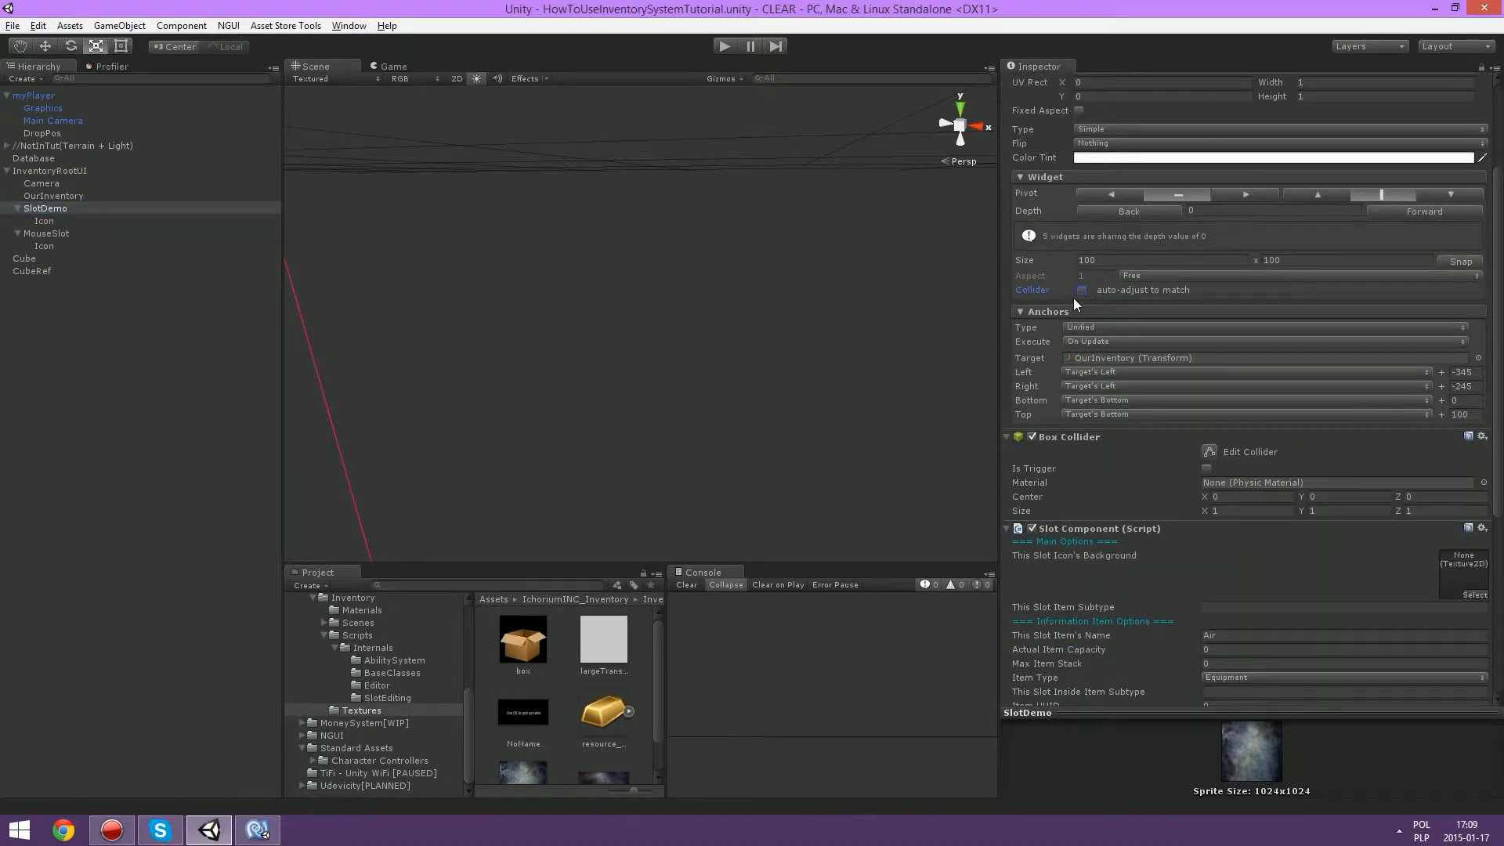
click(1081, 290)
alt+drag(697, 313, 625, 254)
key(f)
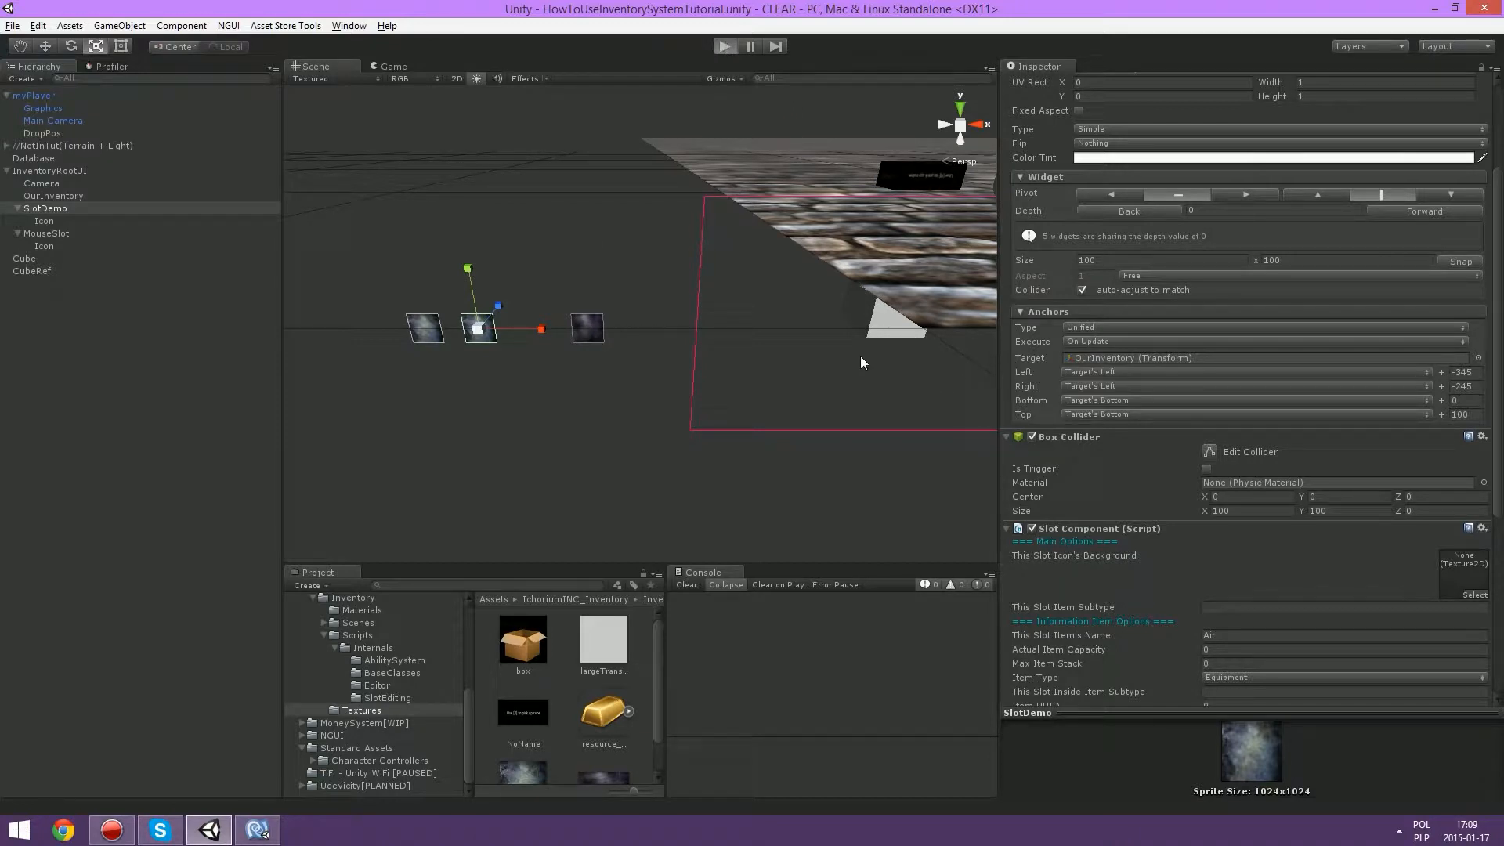
Step: Play-test picking up the Cube and selecting several inventory slots, including the one holding the gold bar
key(ctrl+p)
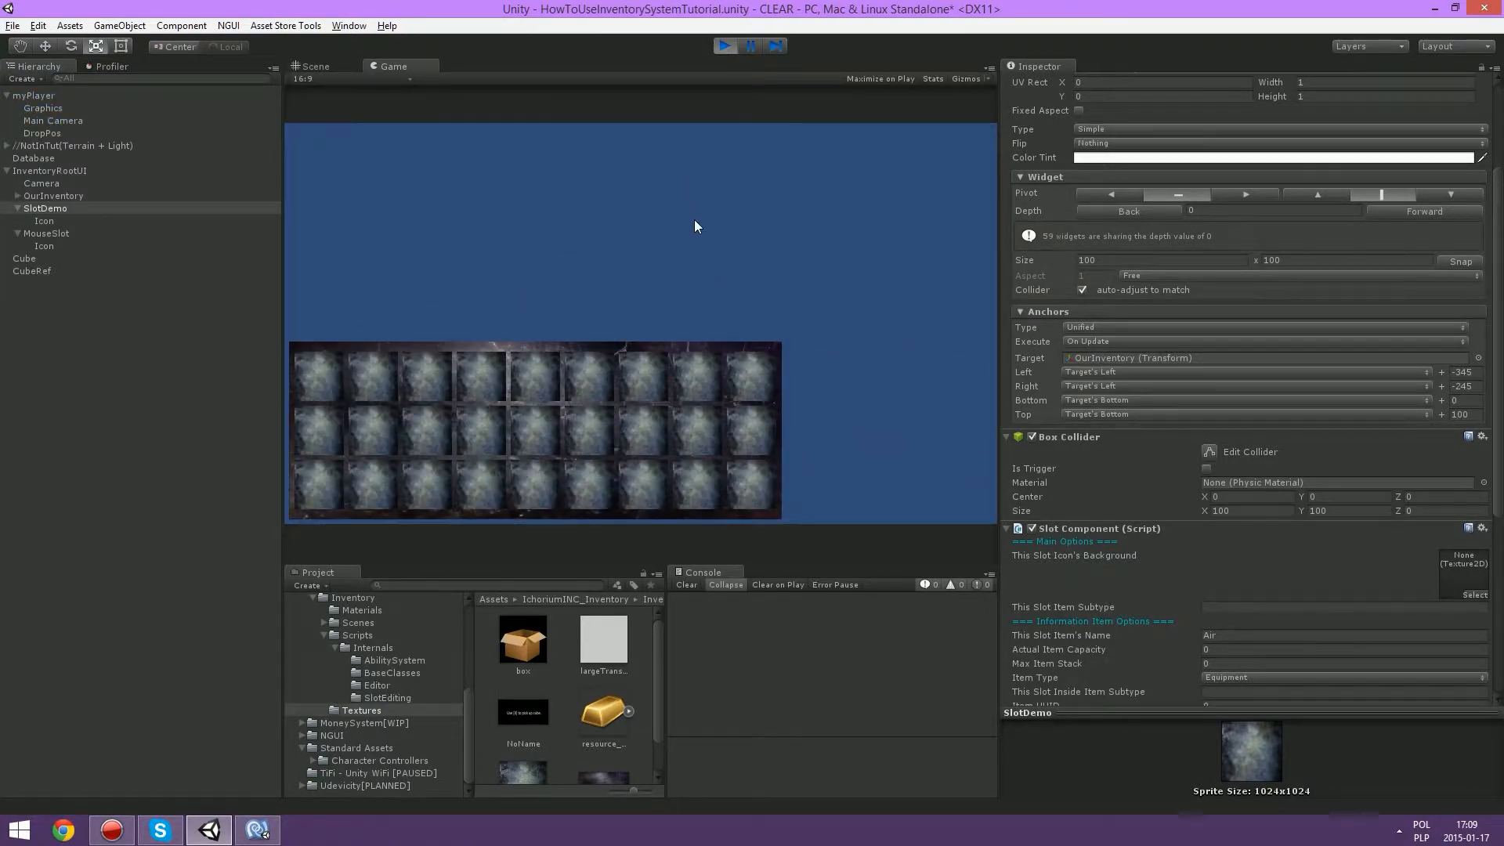
key(e)
click(339, 478)
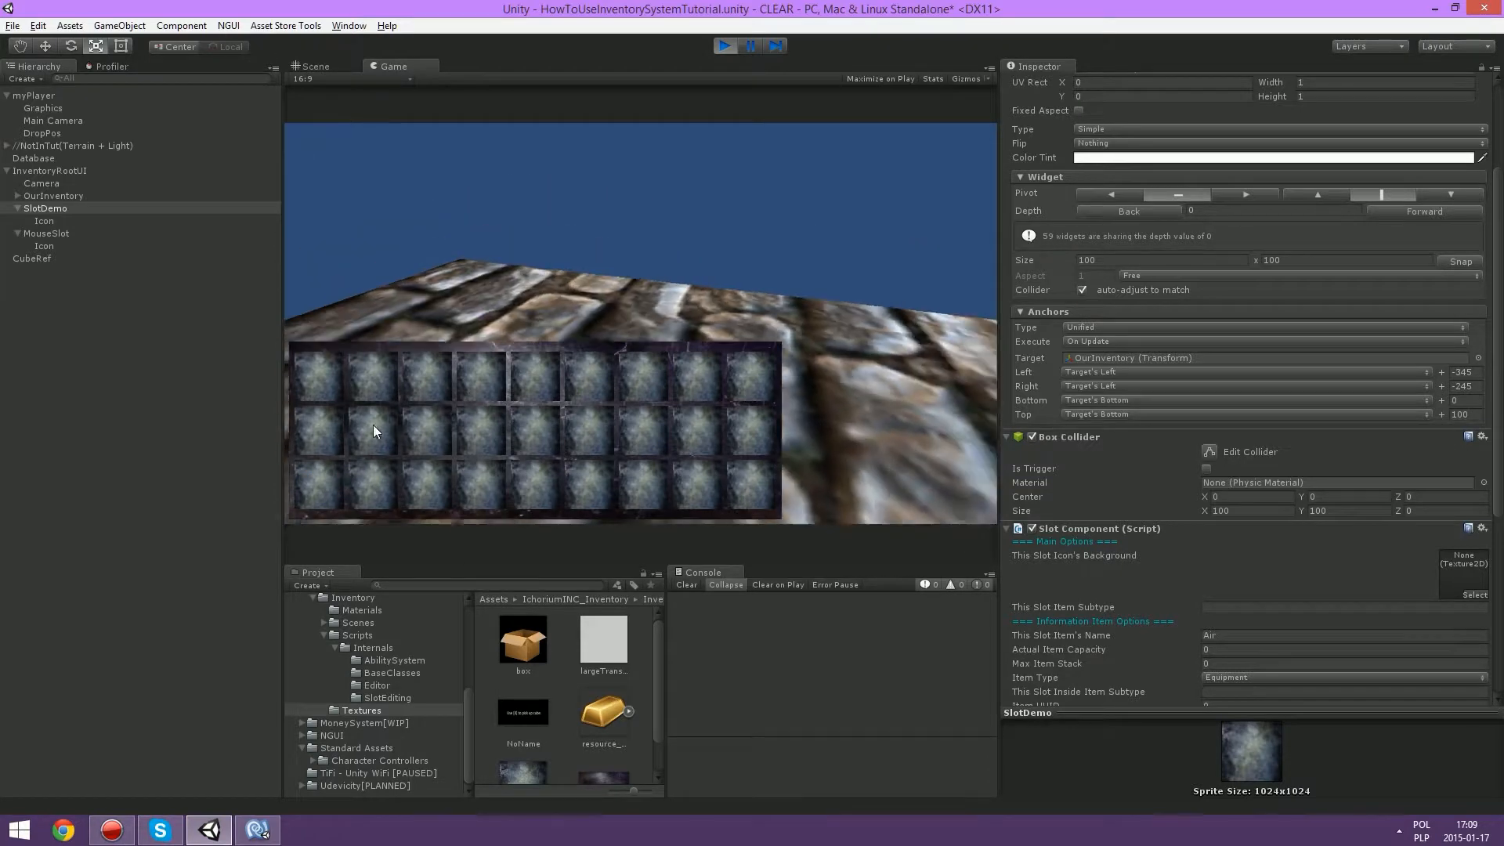
click(413, 433)
click(414, 434)
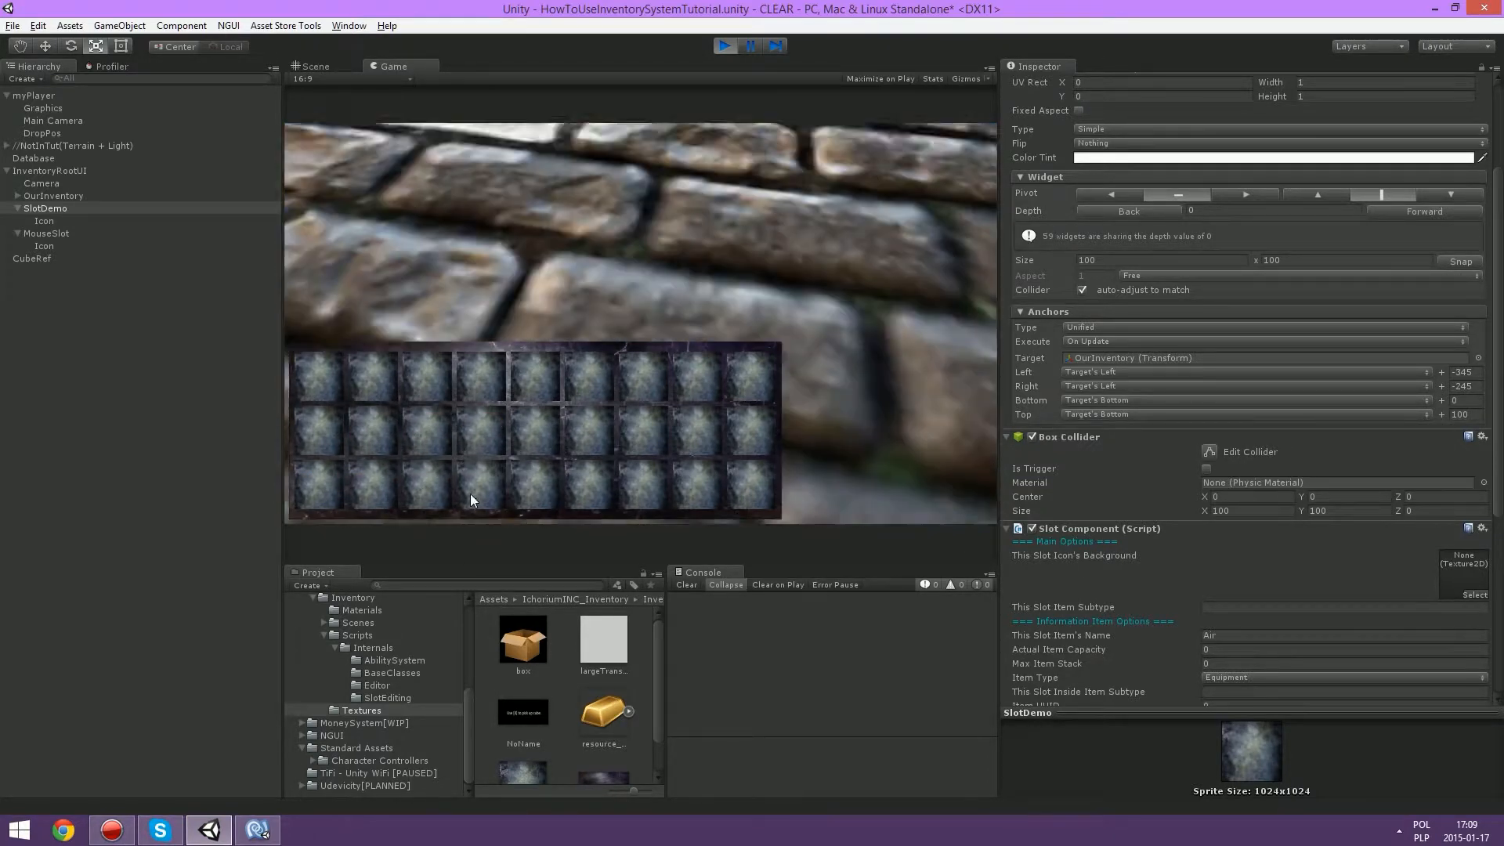
click(531, 433)
click(531, 434)
click(526, 486)
click(527, 492)
click(313, 474)
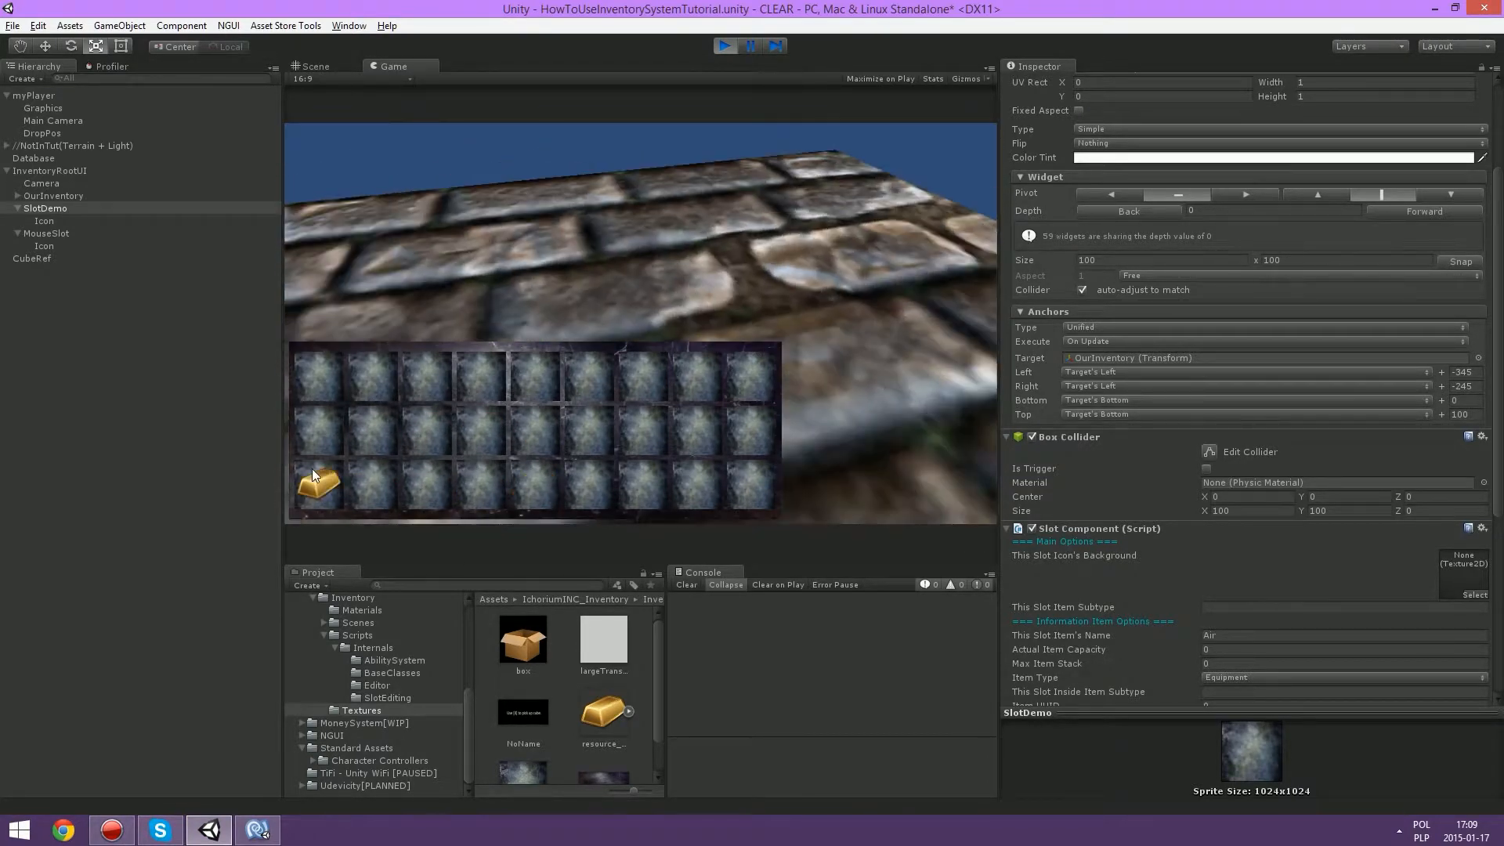
Step: End the play test and add a Mouse Follow component to MouseSlot
click(55, 233)
scroll(1191, 510, down, 4)
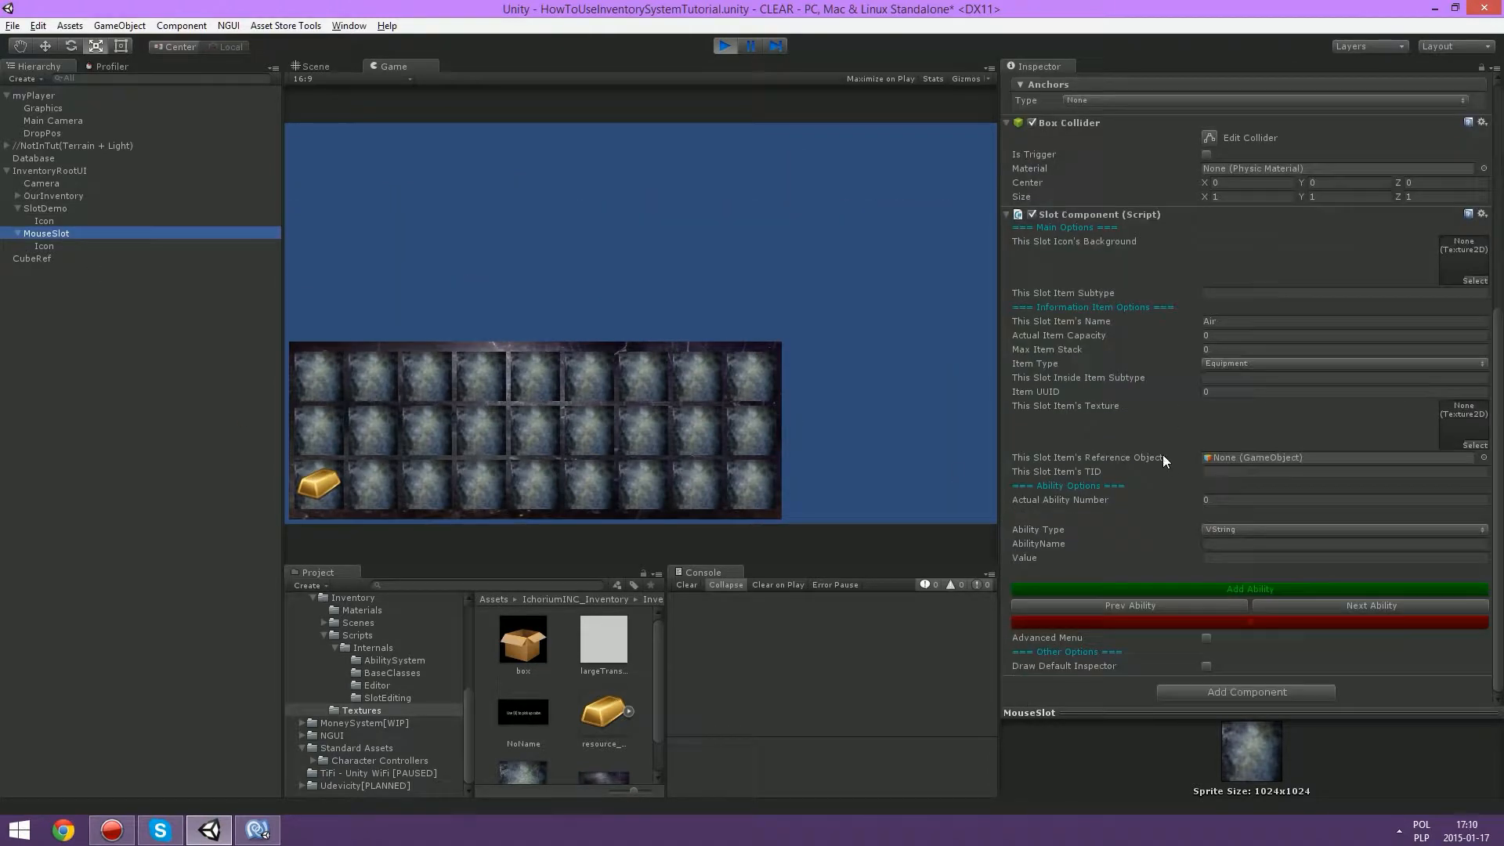
click(1233, 690)
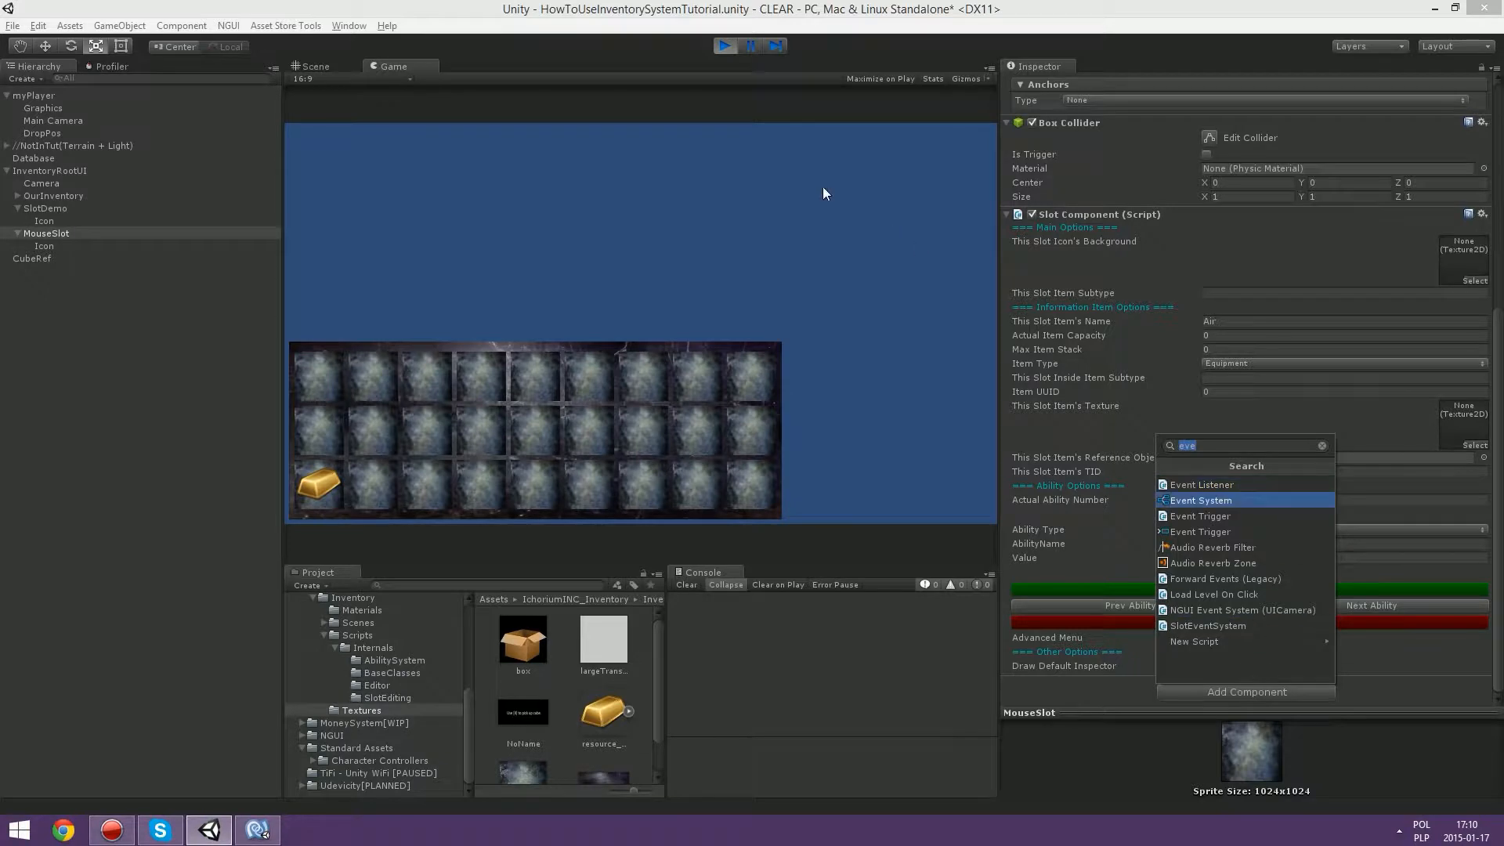
click(733, 52)
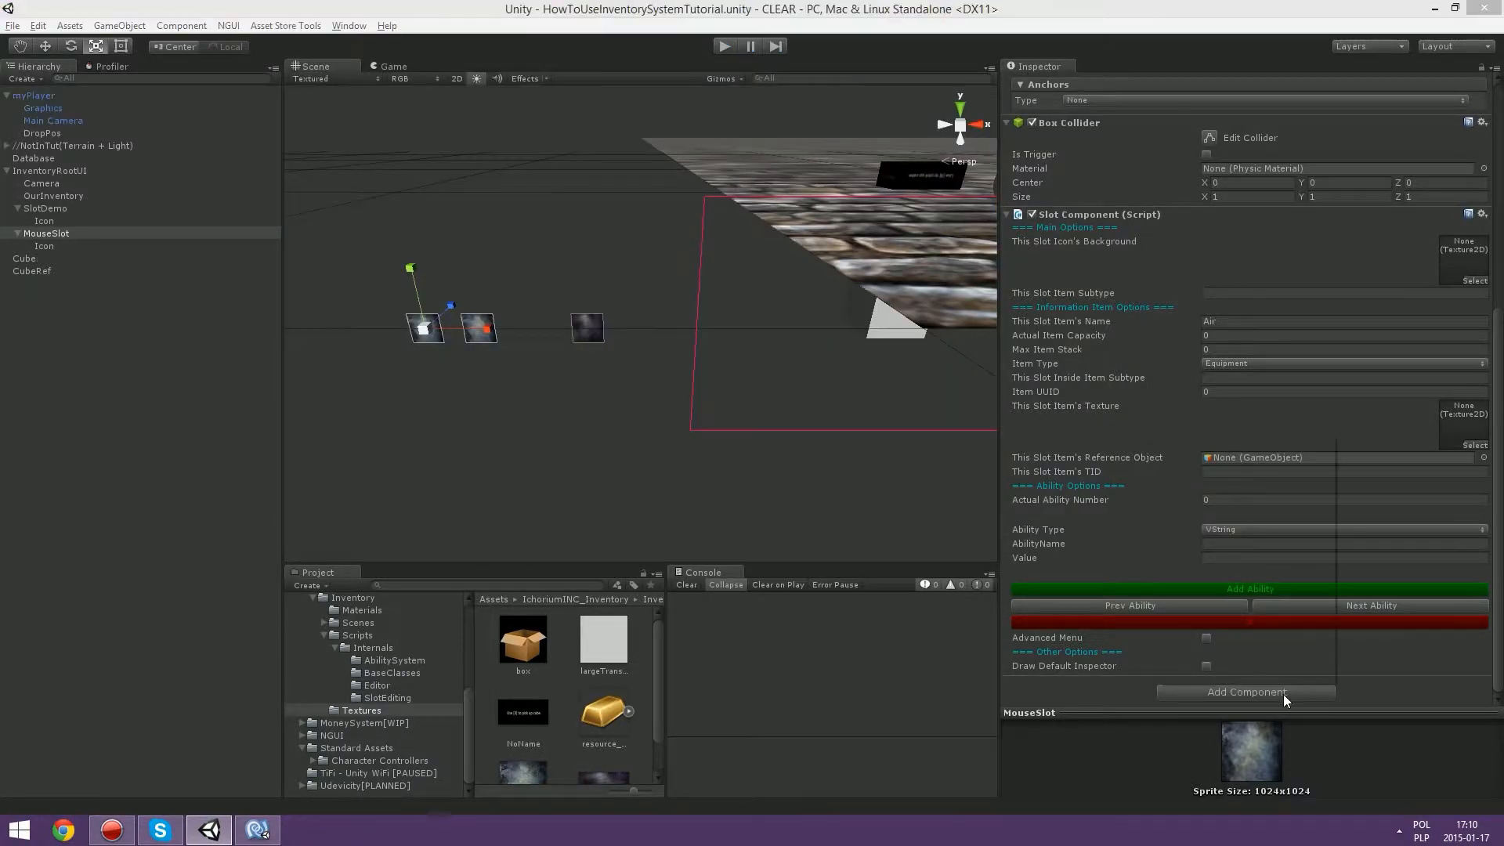
click(1281, 693)
text(mouse)
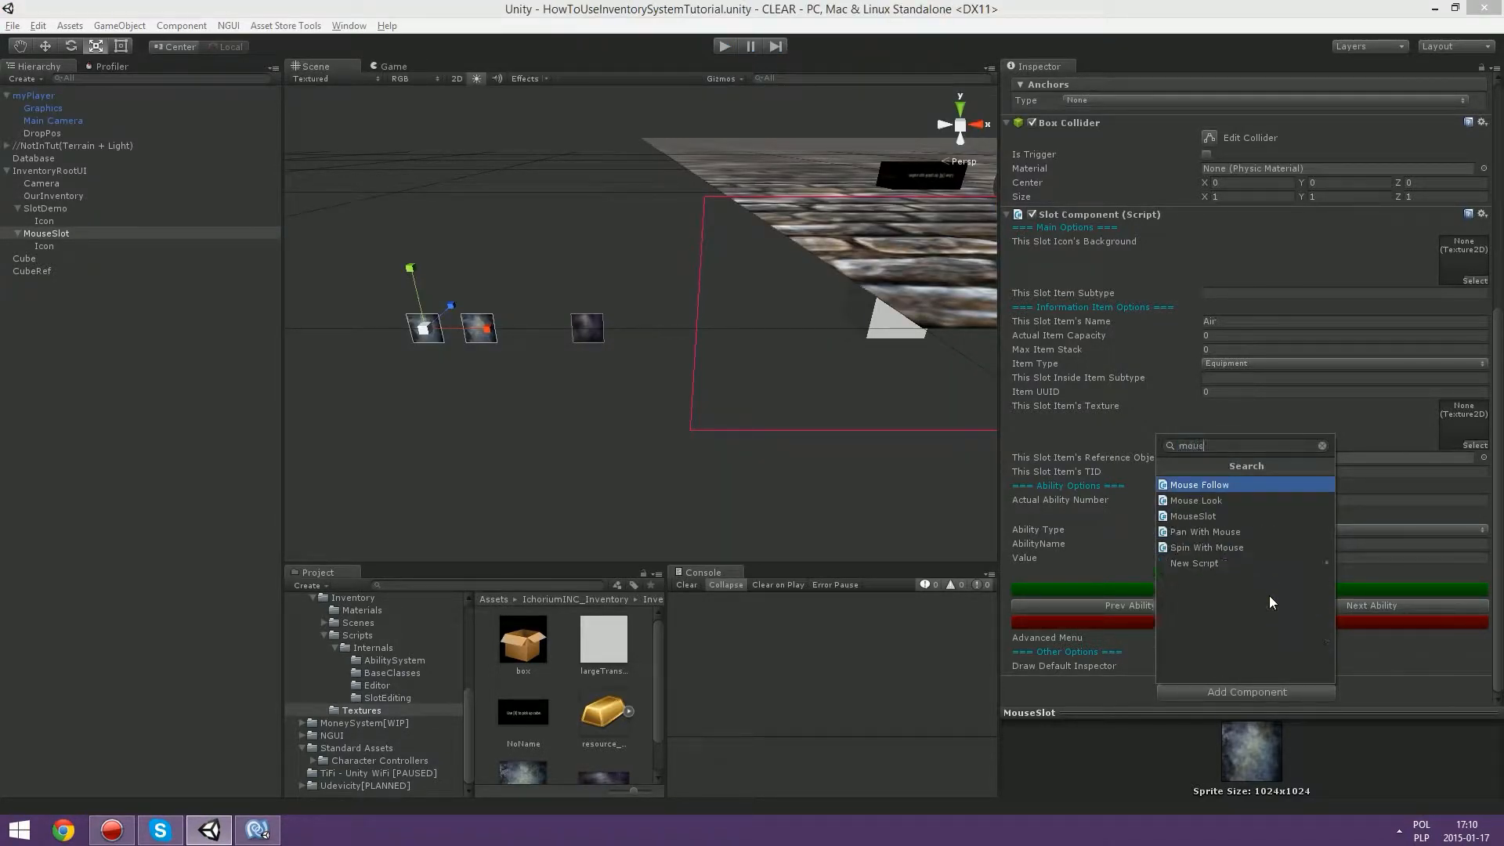
key(Return)
scroll(1268, 503, down, 2)
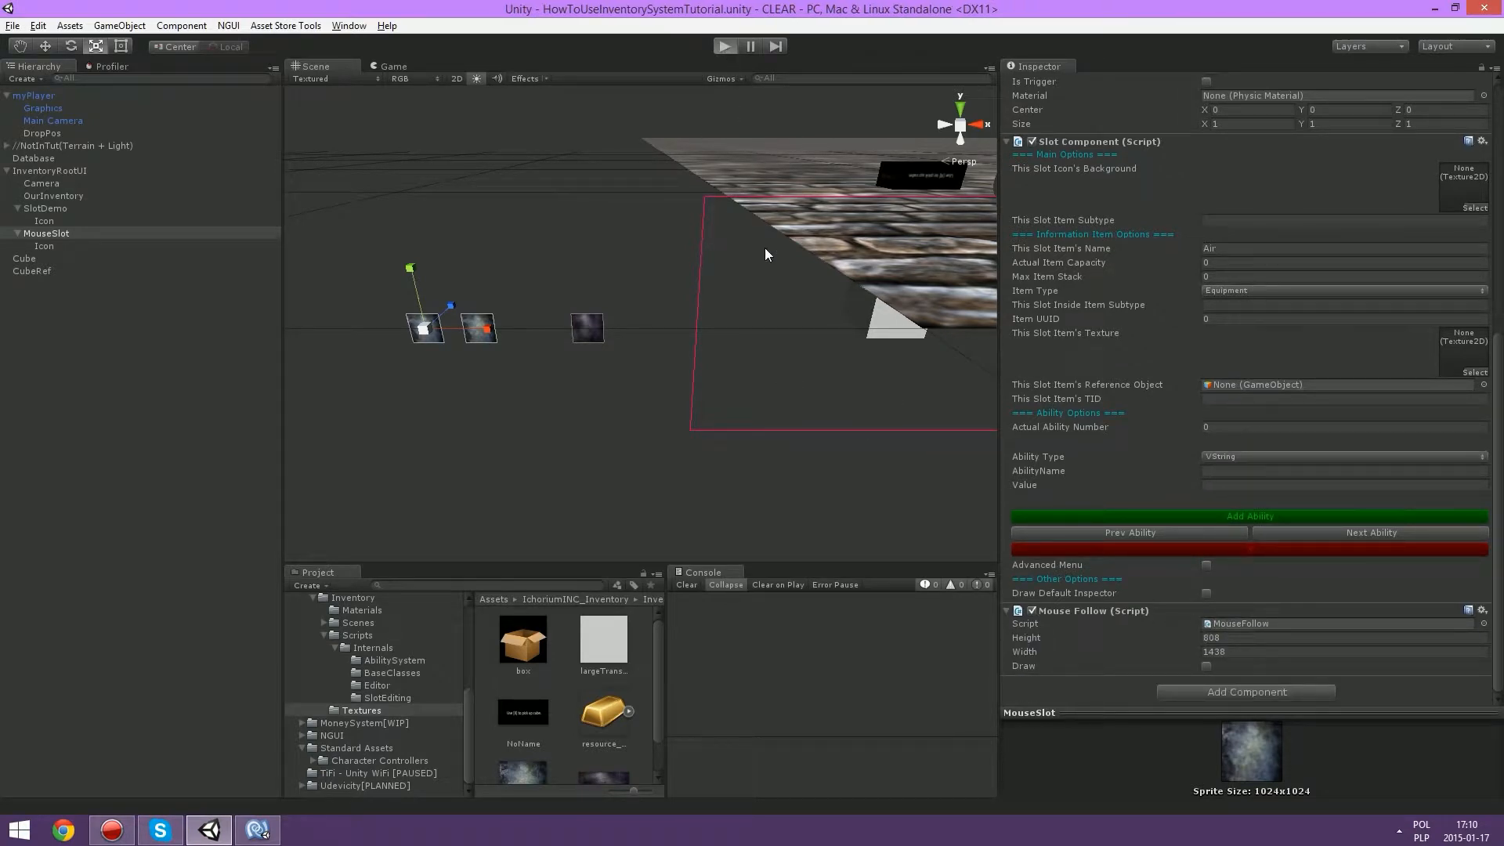
Step: Play-test lifting the Cube item out of its slot with the mouse and putting it back
key(ctrl+p)
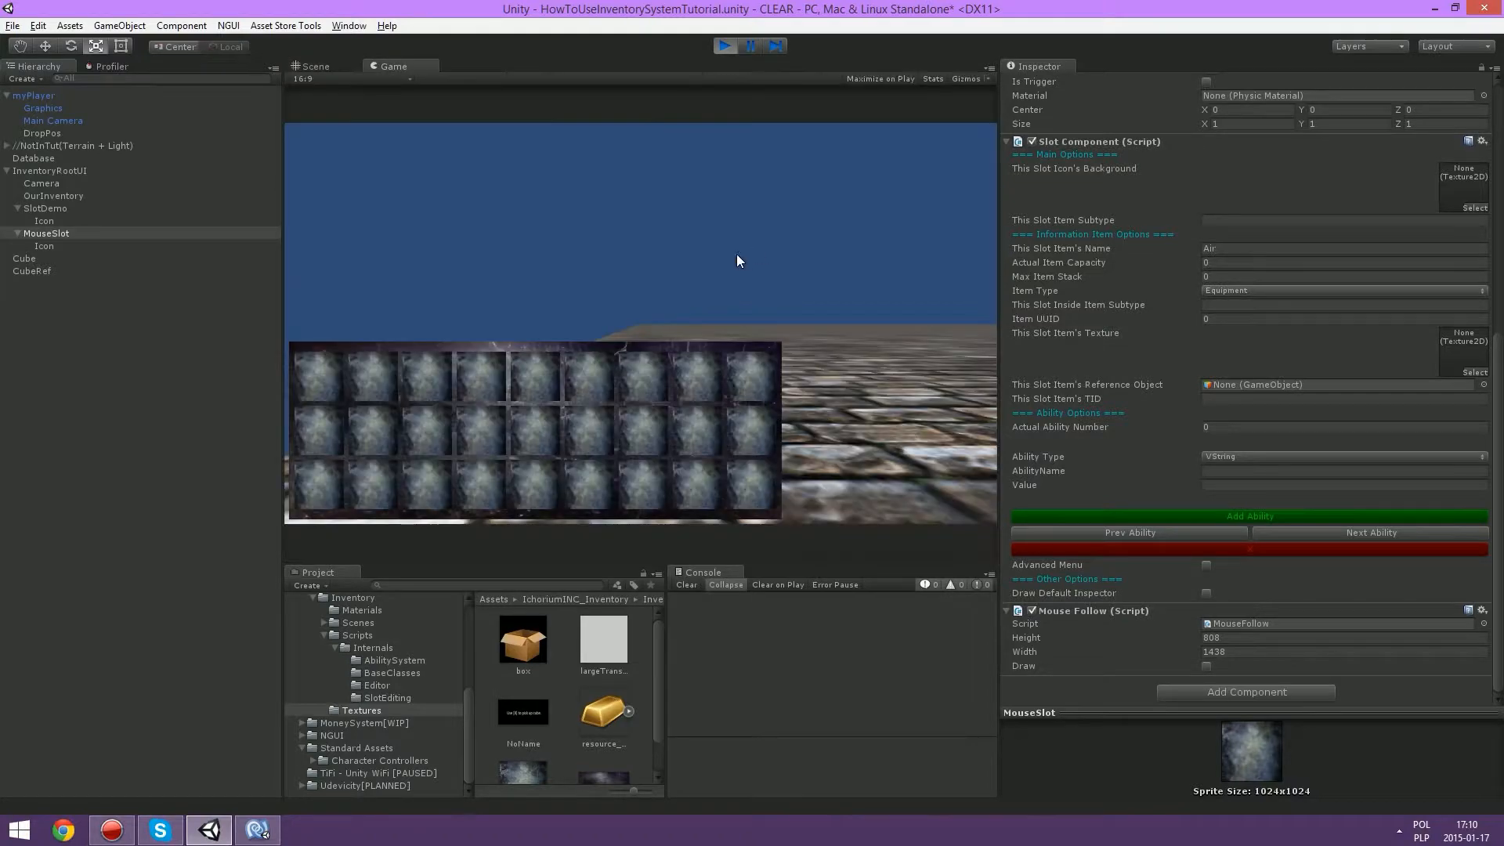
key(e)
click(320, 482)
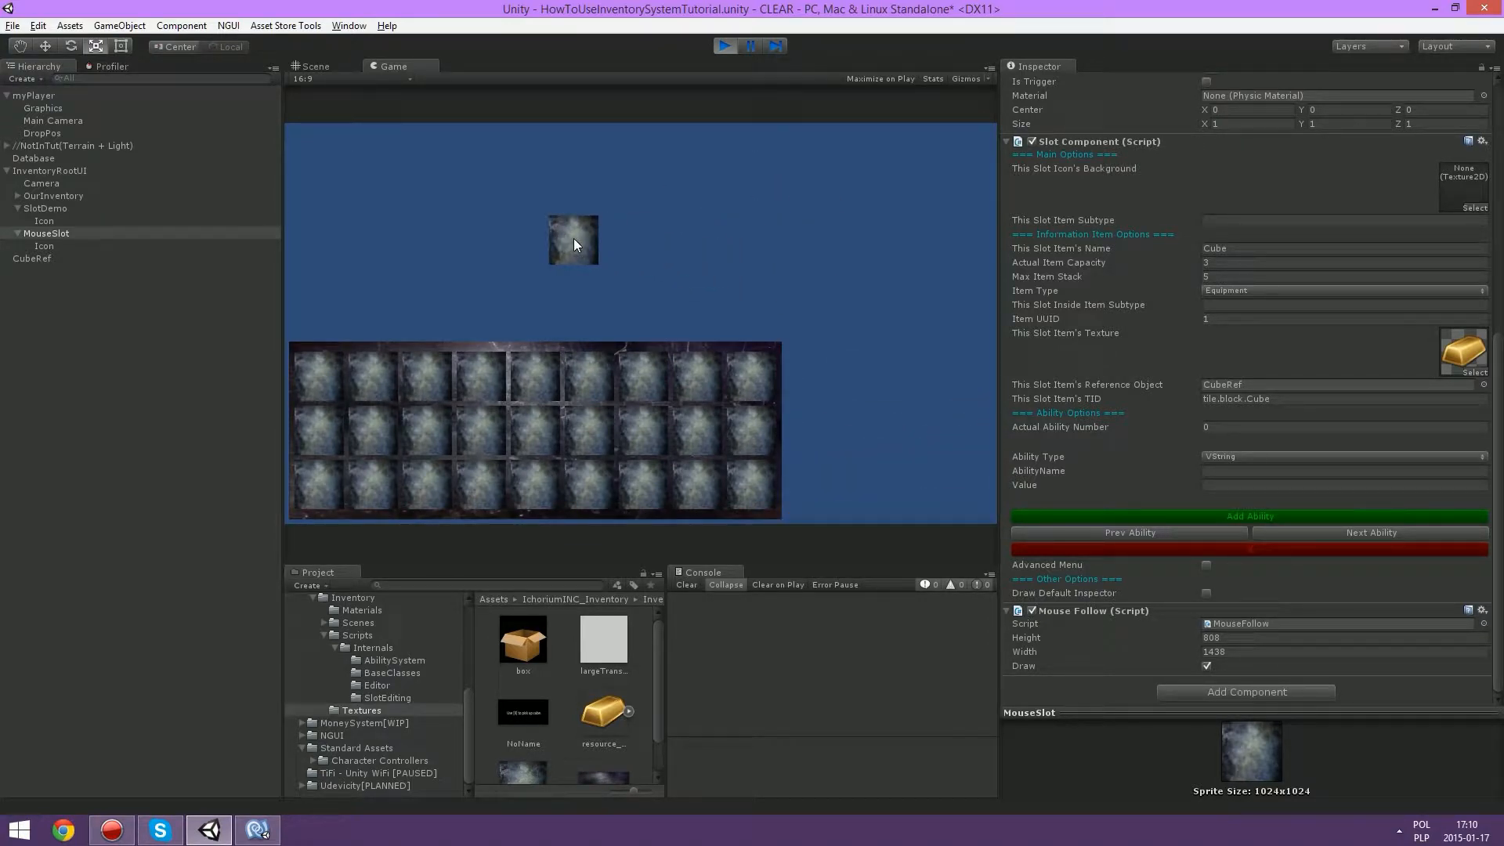
click(339, 493)
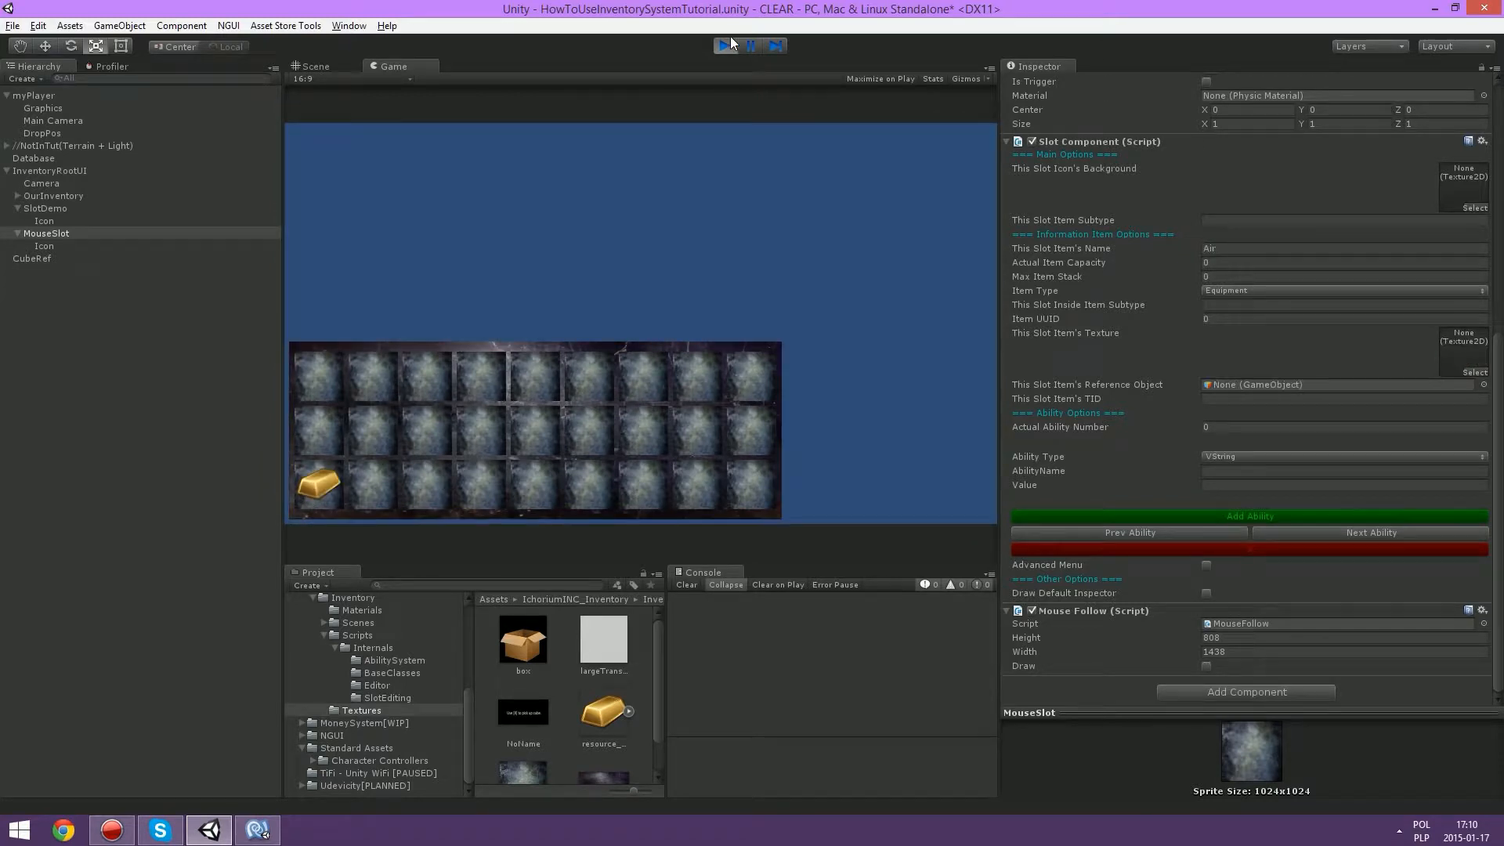
key(ctrl+p)
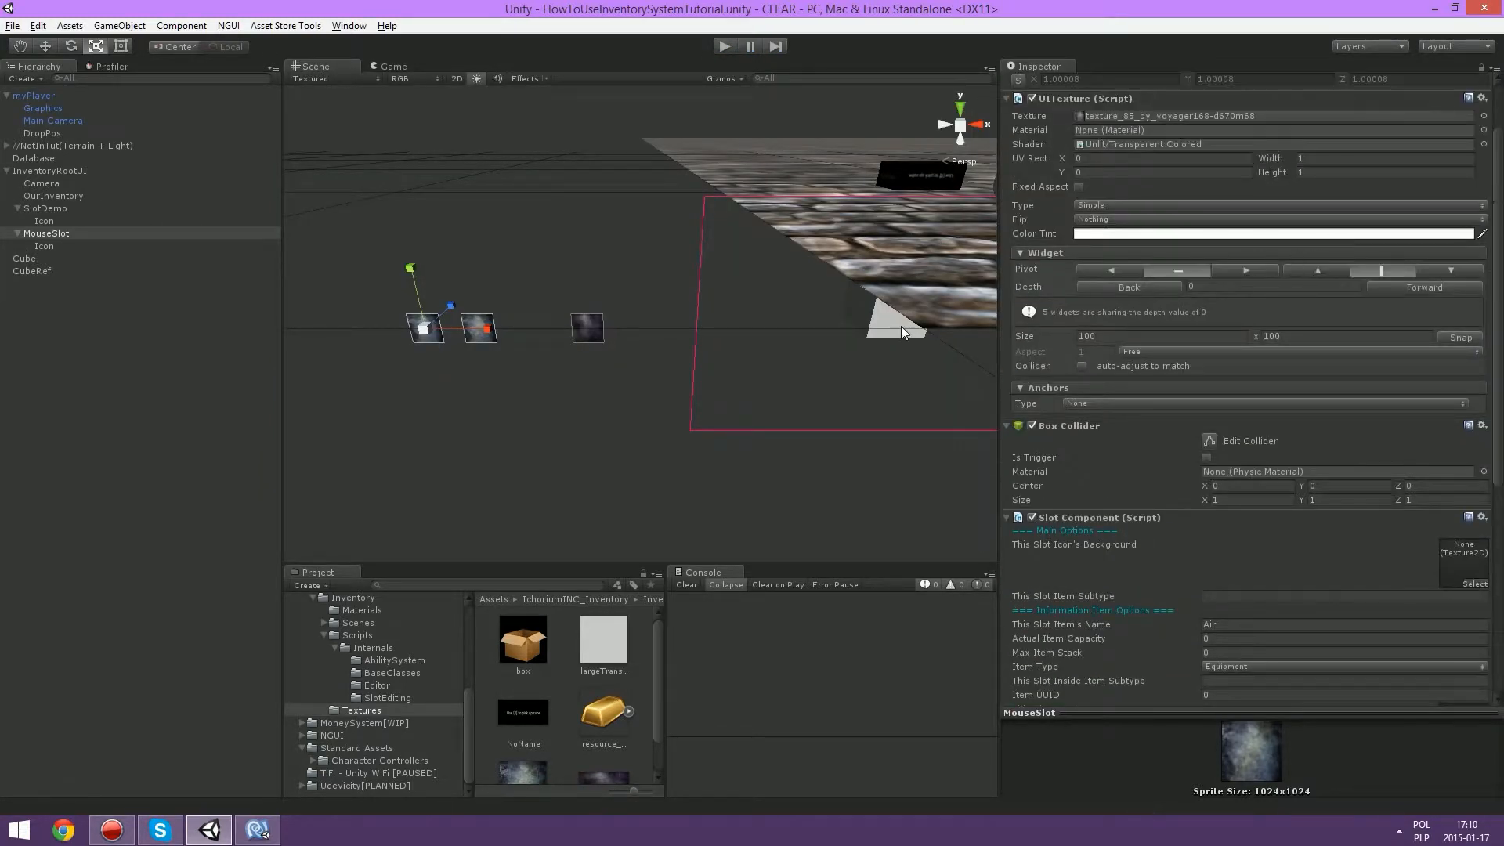
Step: Clear the texture of MouseSlot's UITexture so that it is set to None
click(87, 233)
scroll(1409, 404, down, 3)
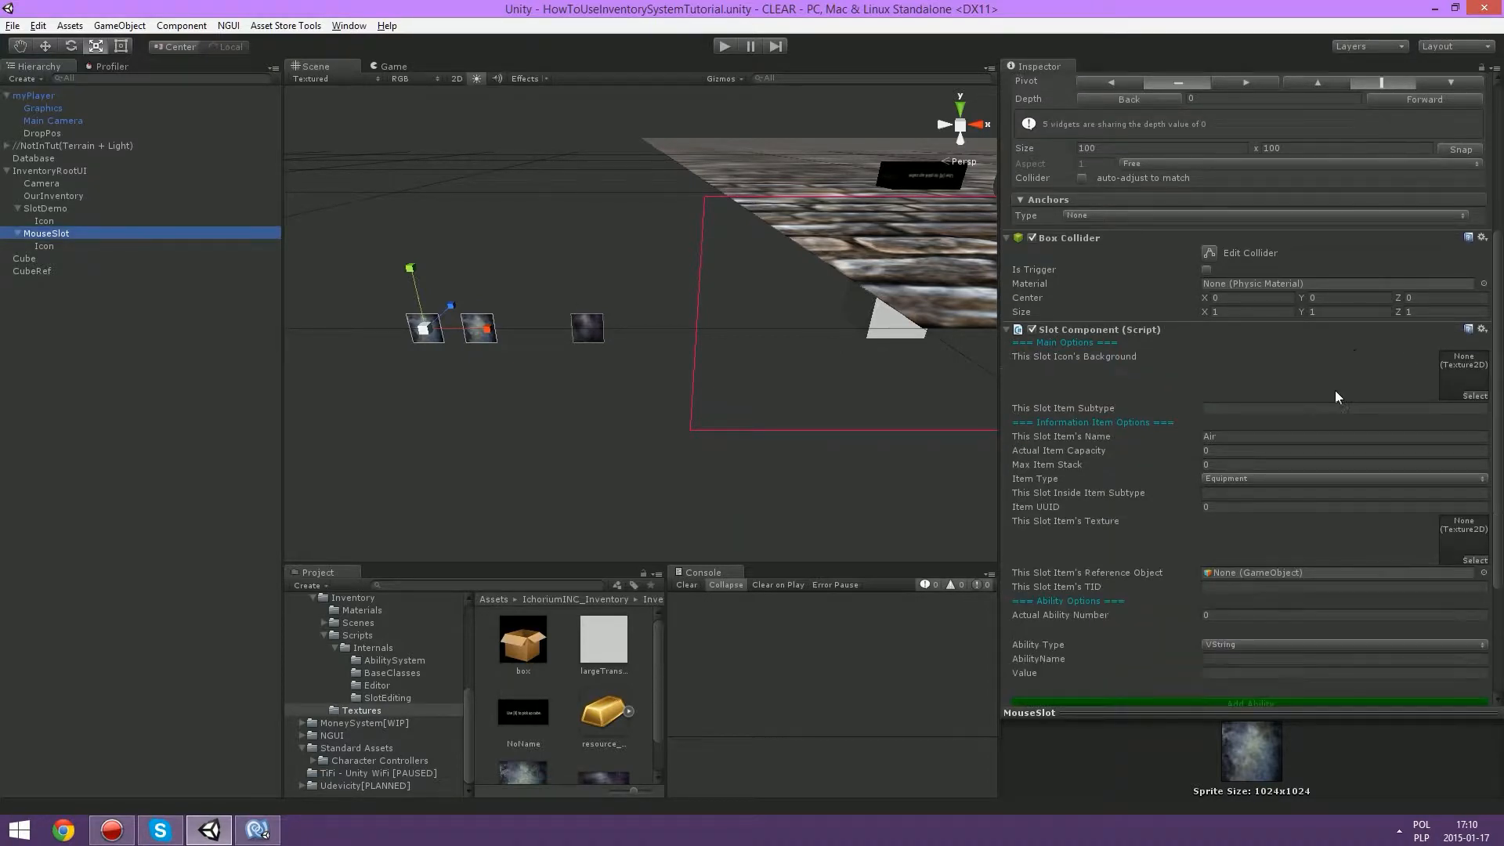
scroll(1260, 388, up, 5)
click(1117, 193)
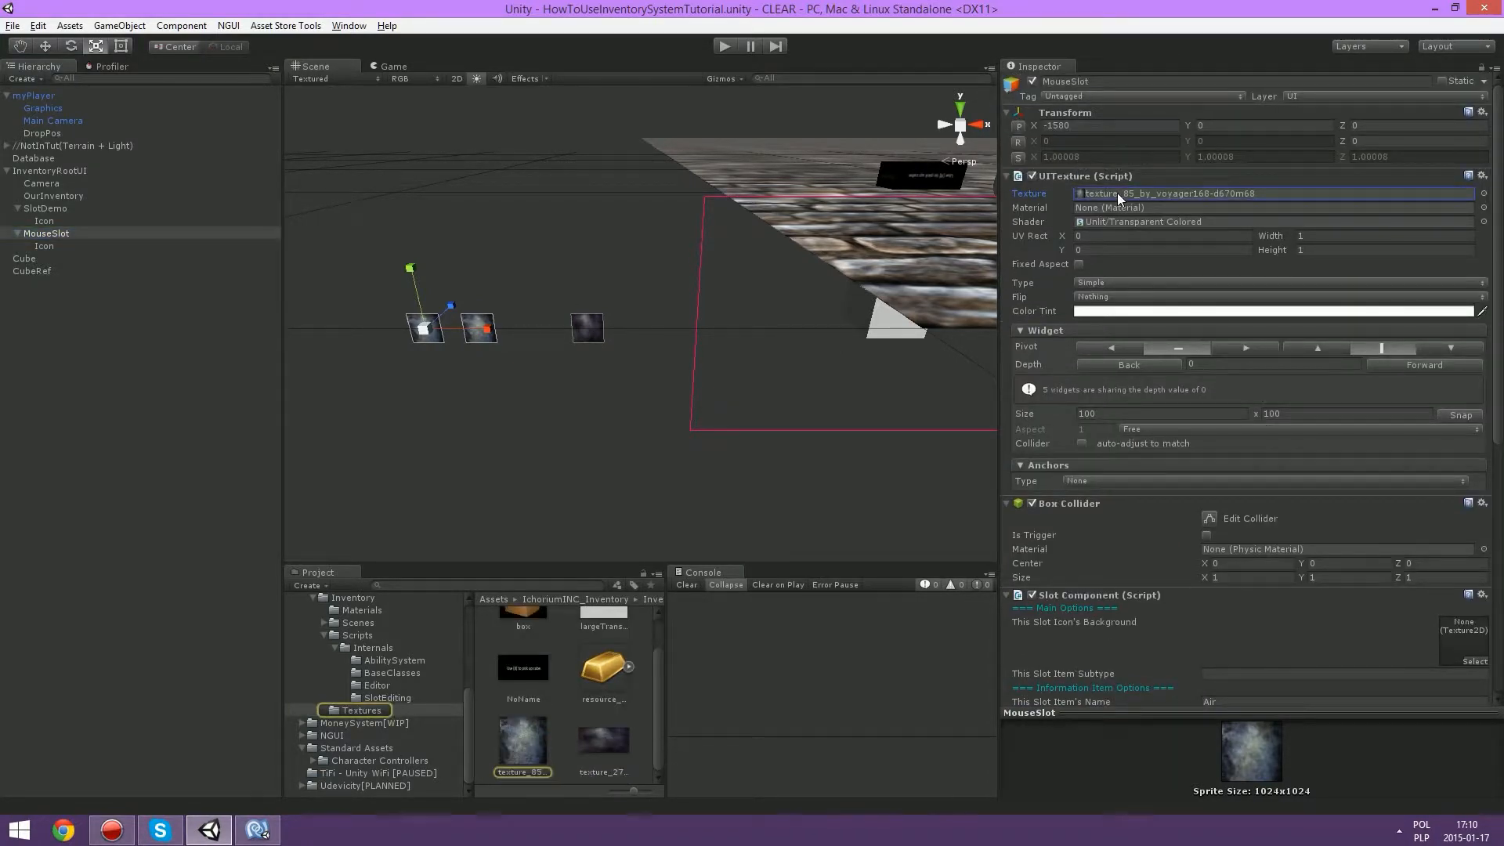
key(Delete)
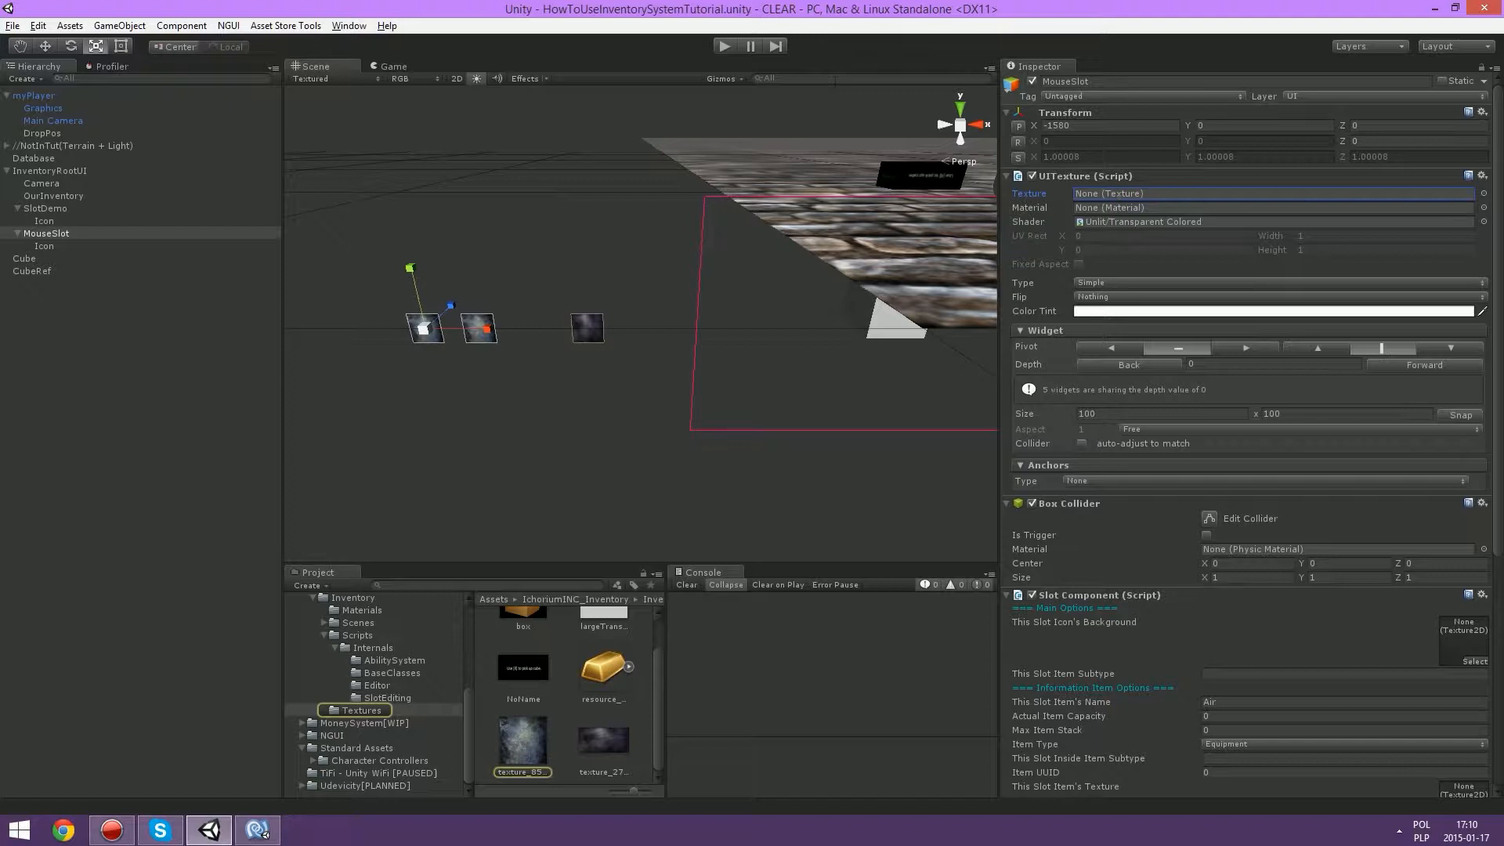
Step: Play-test lifting the Cube item from its slot with the textureless MouseSlot, and stop the game
click(720, 52)
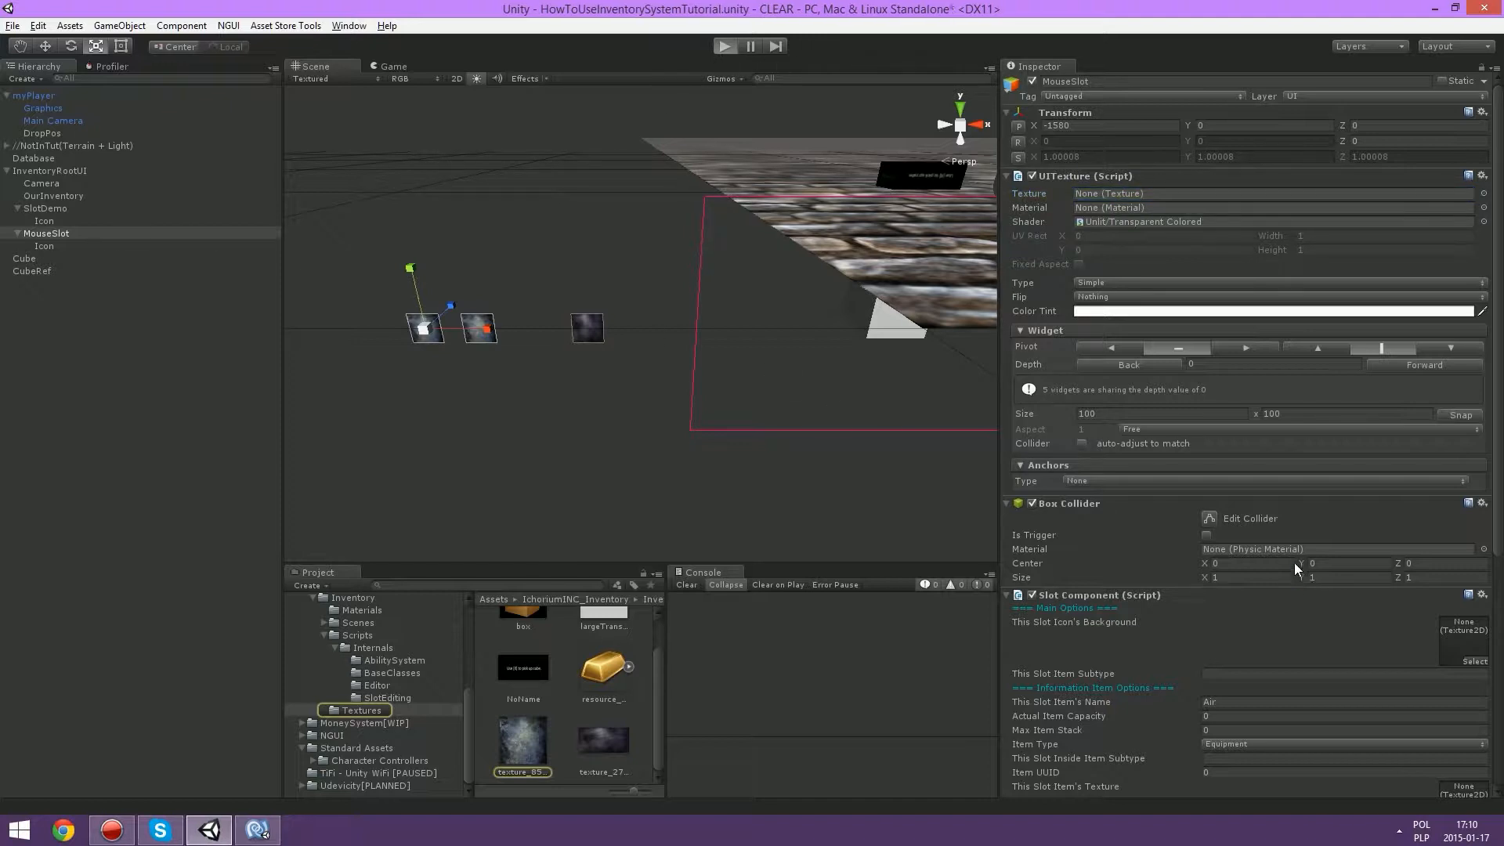
scroll(1295, 589, down, 5)
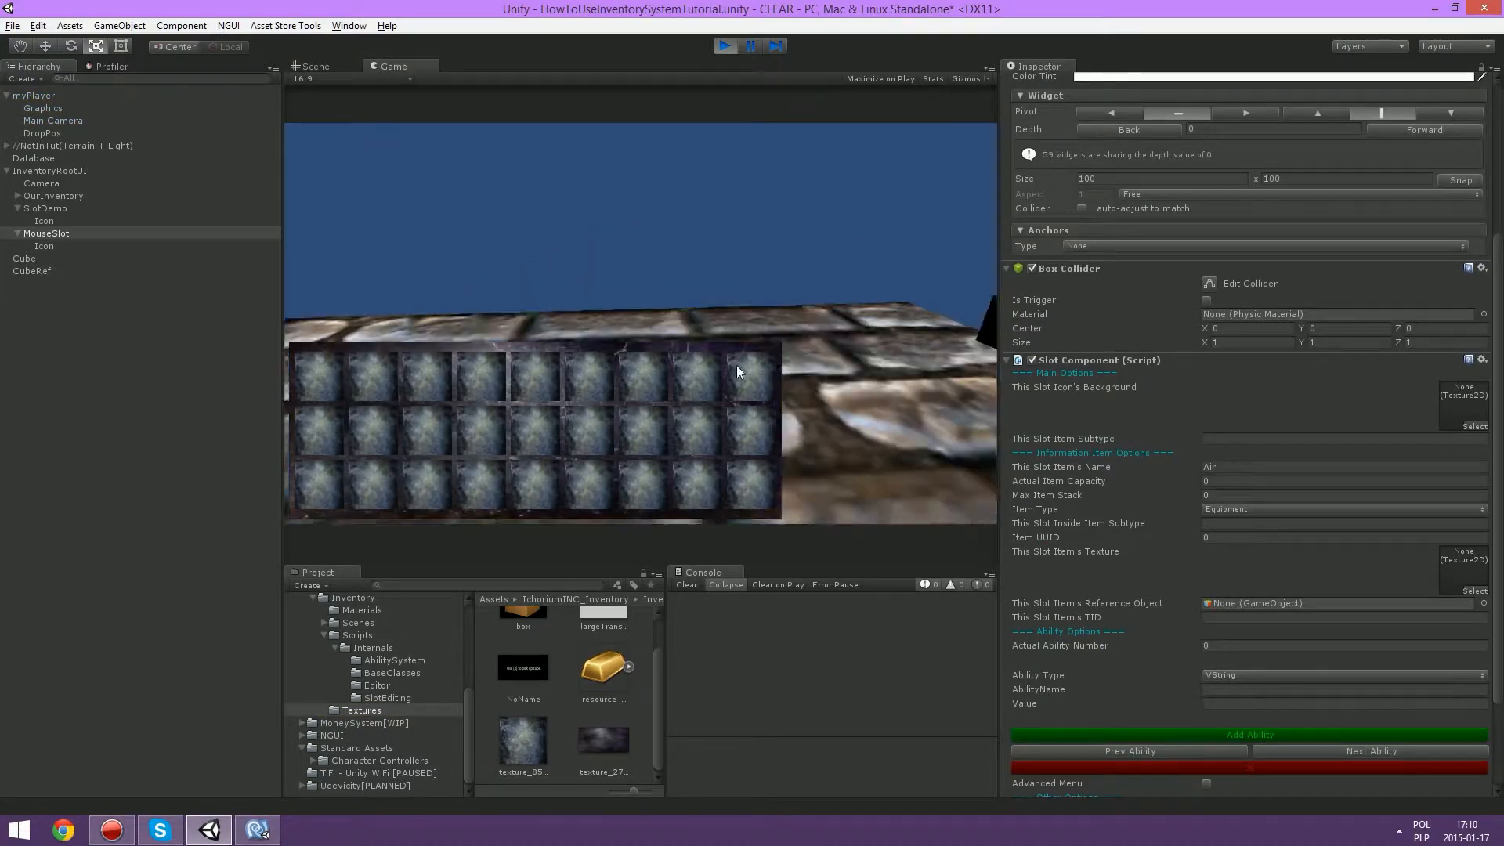
key(e)
click(338, 486)
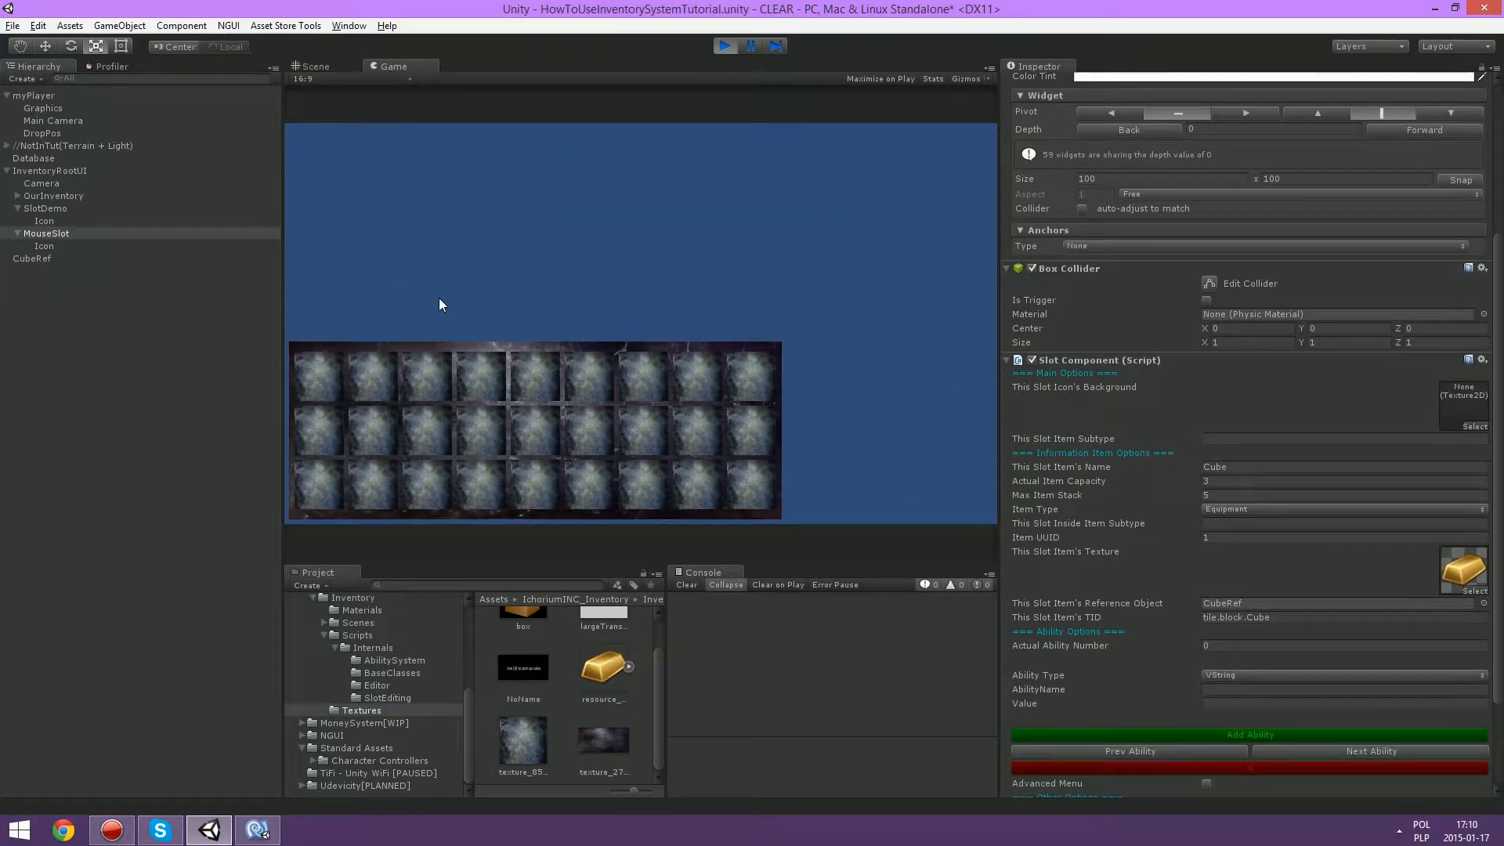
key(ctrl+p)
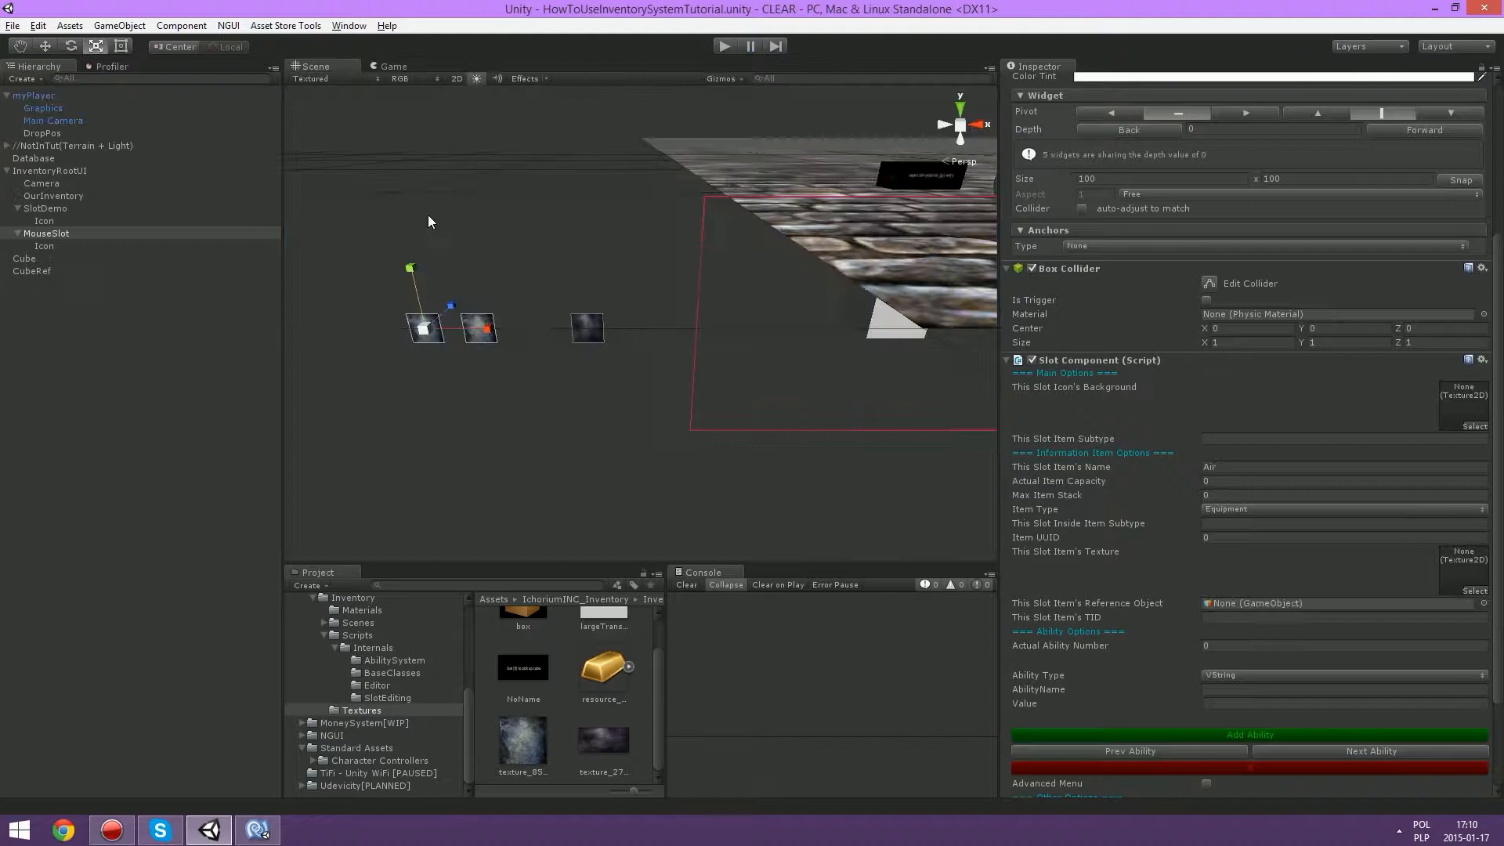
Step: Review MouseSlot's components and bring its child Icon widget forward to depth 1
click(37, 234)
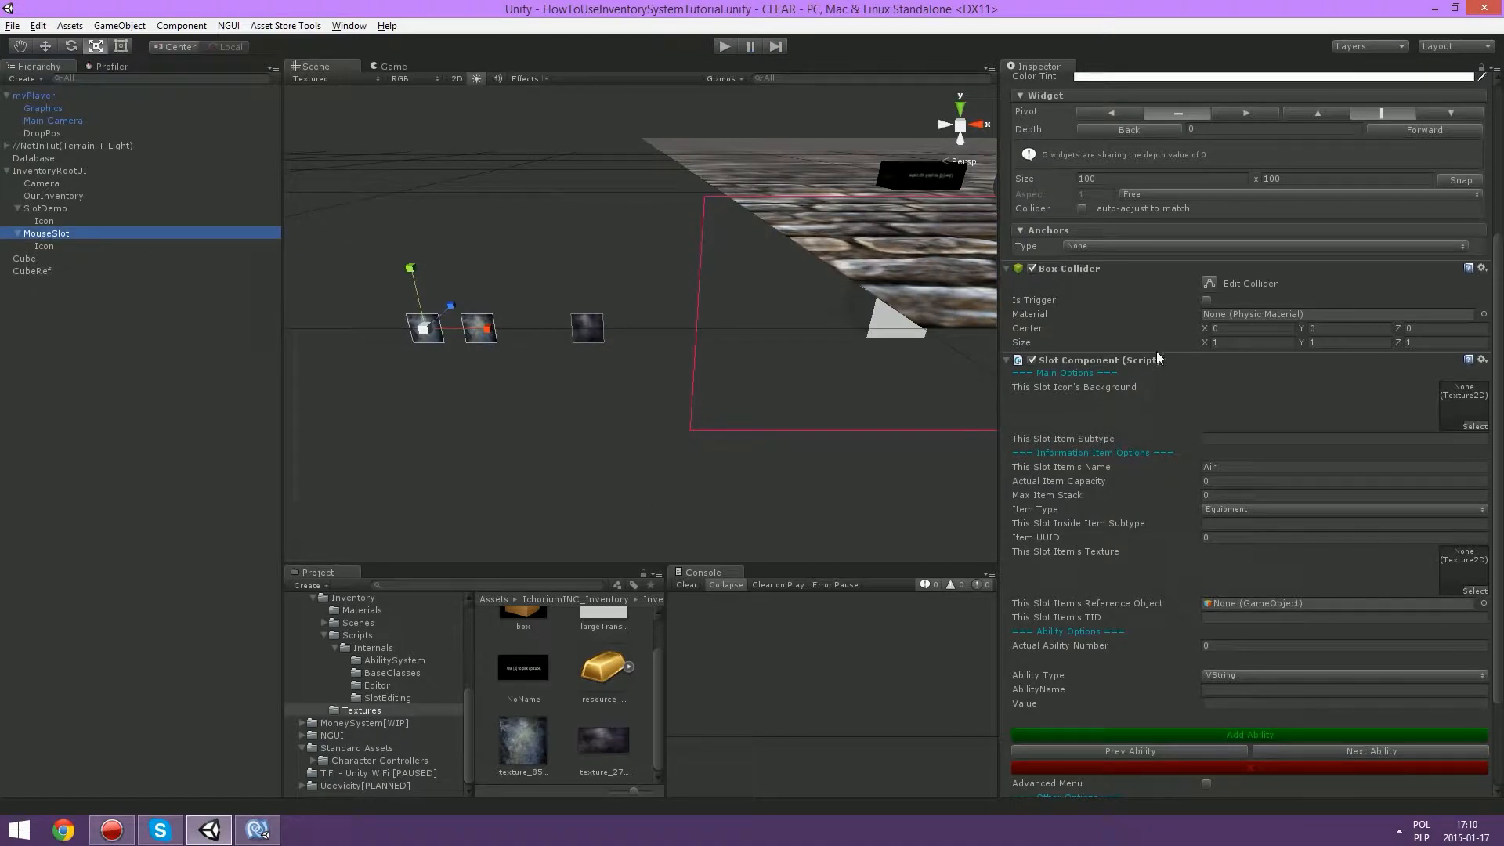
scroll(1221, 390, up, 3)
scroll(1221, 391, down, 6)
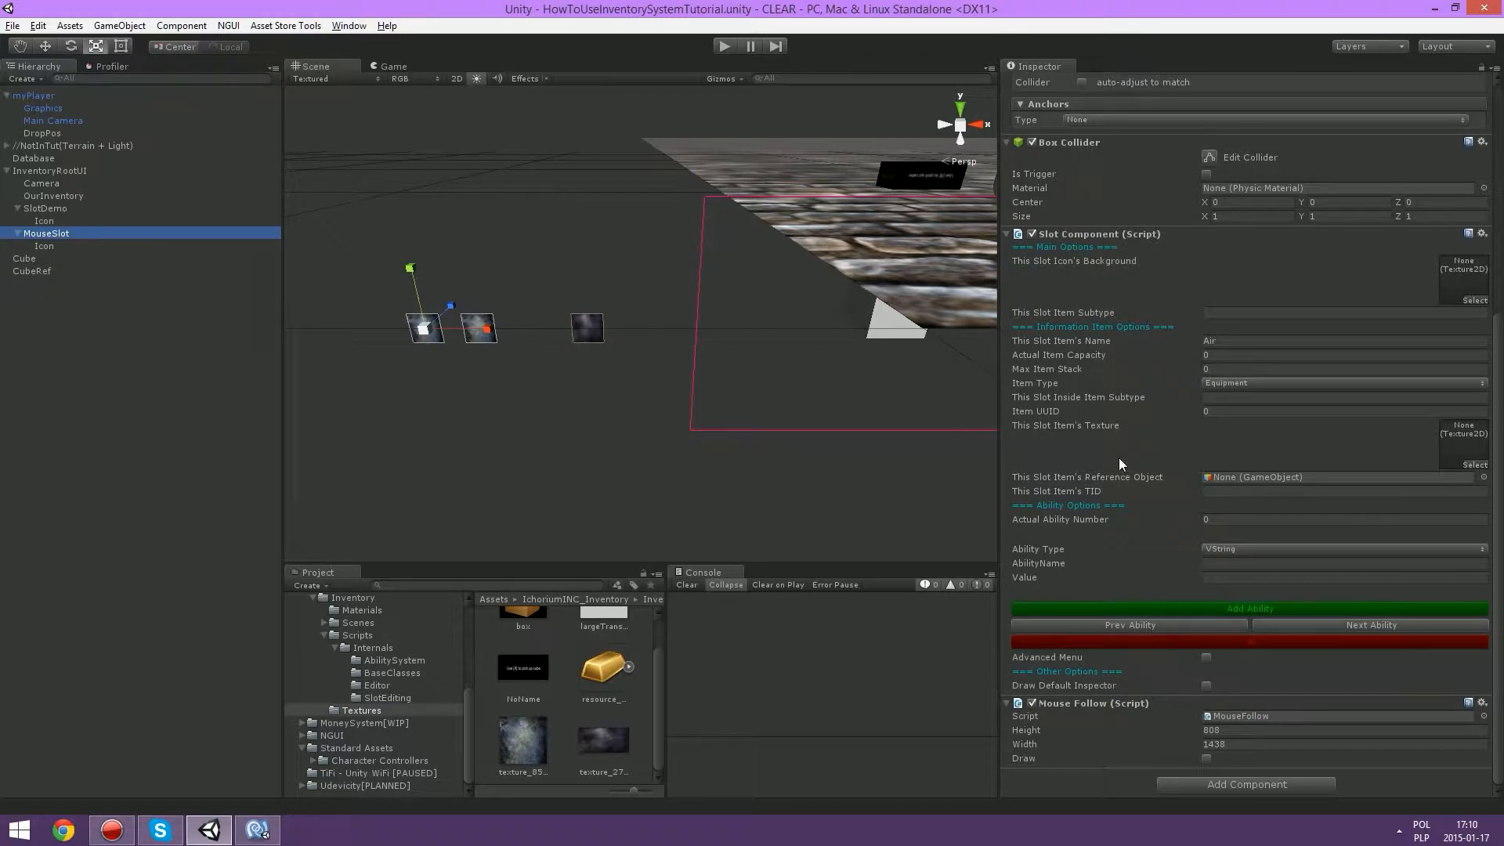
scroll(555, 252, up, 2)
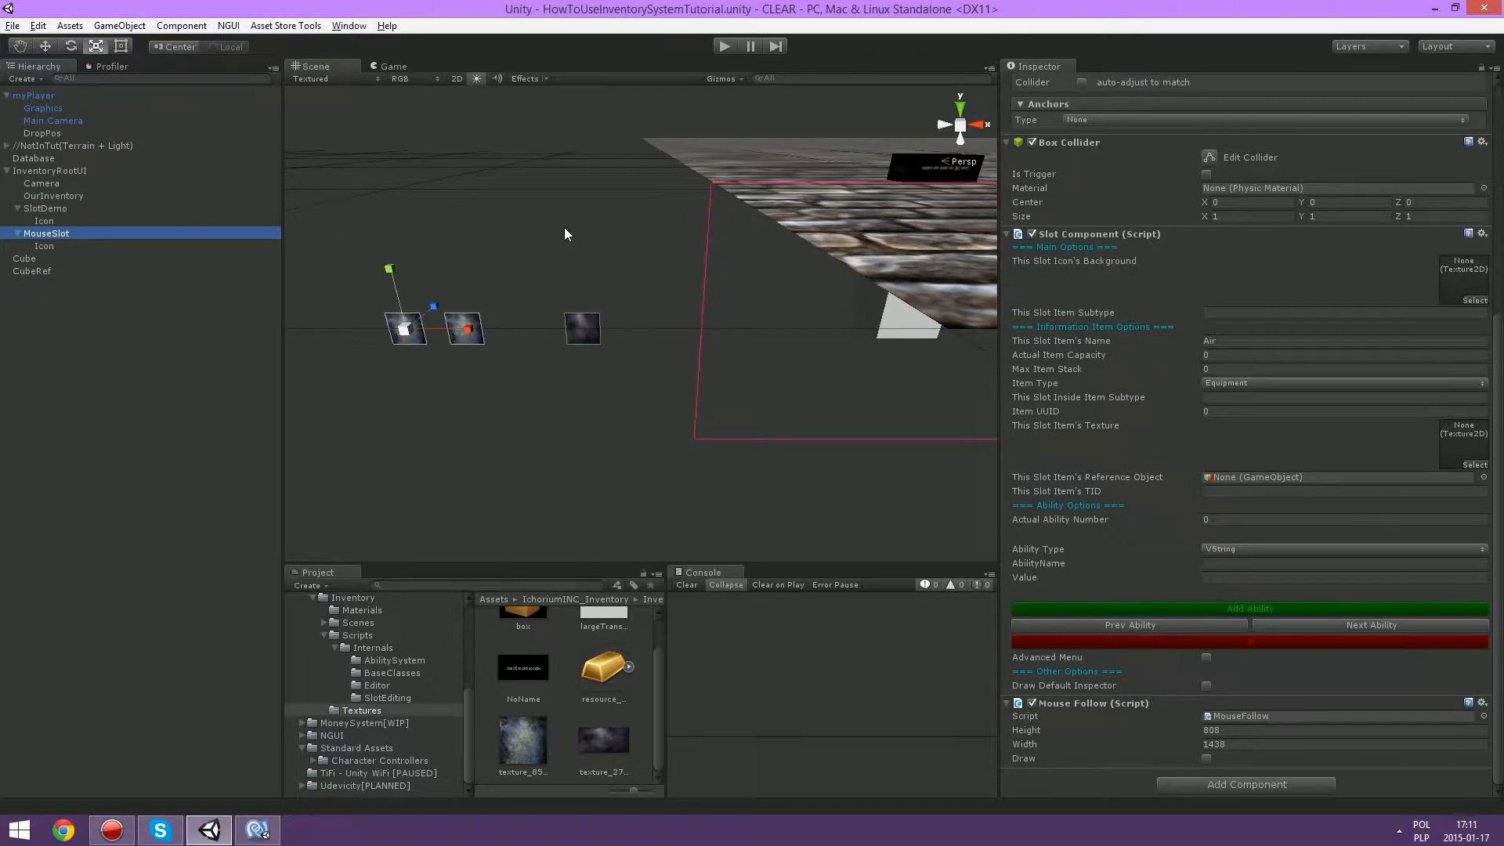
scroll(1224, 247, up, 4)
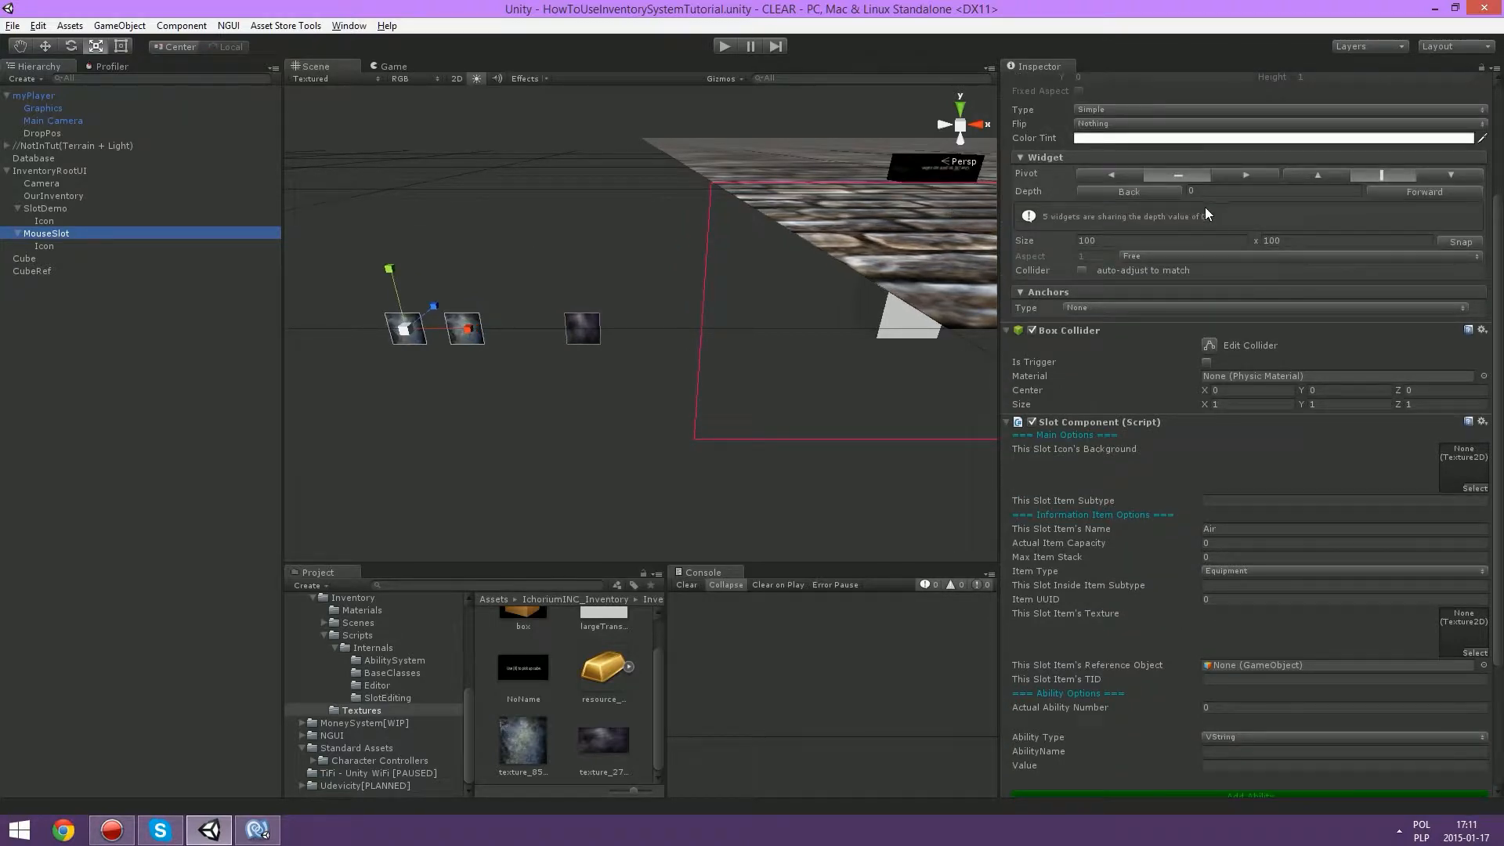
click(44, 246)
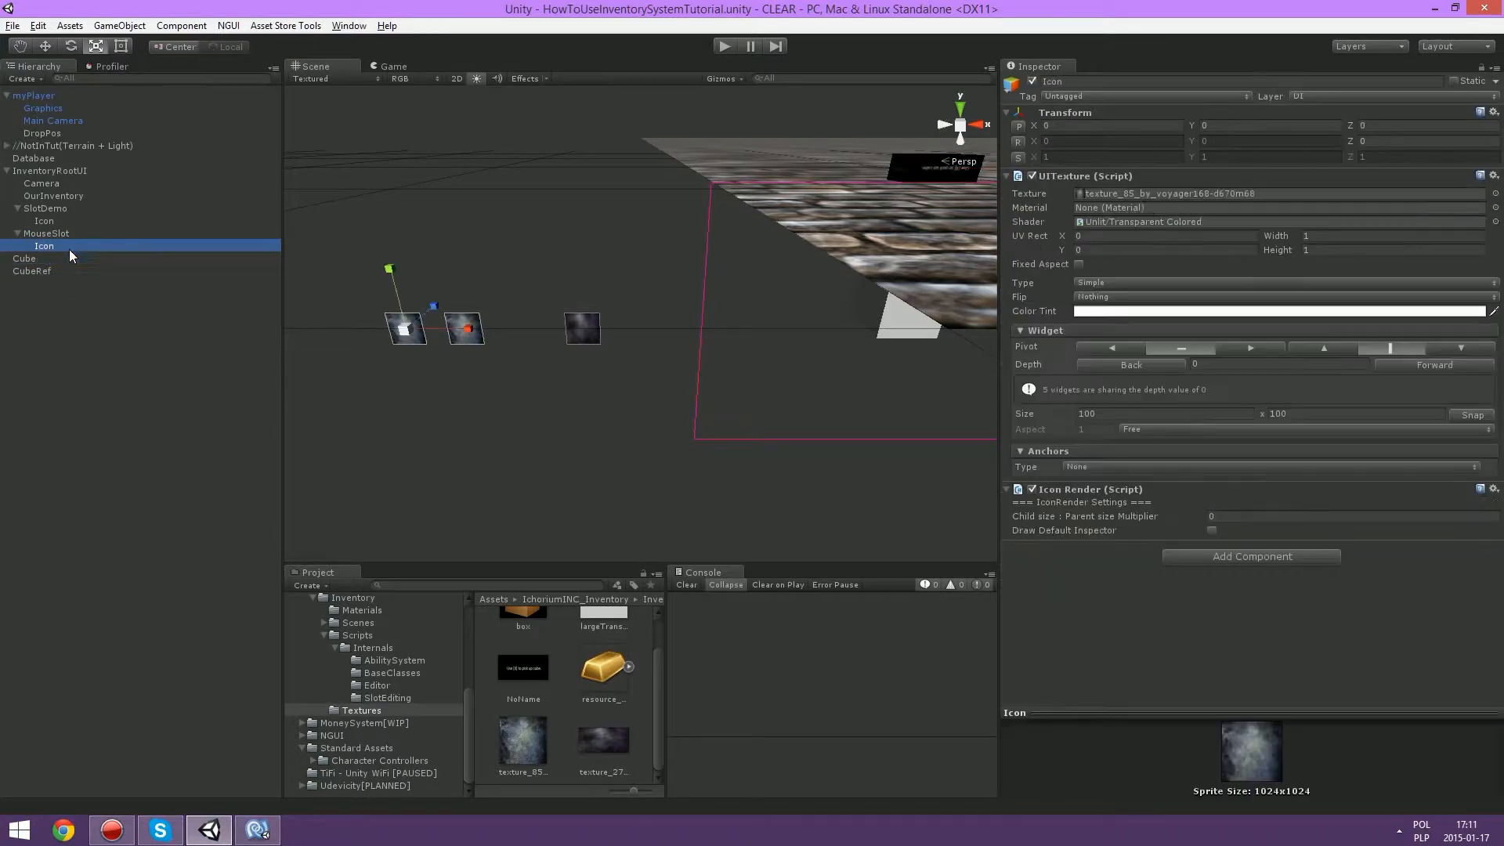
click(1407, 365)
click(1408, 366)
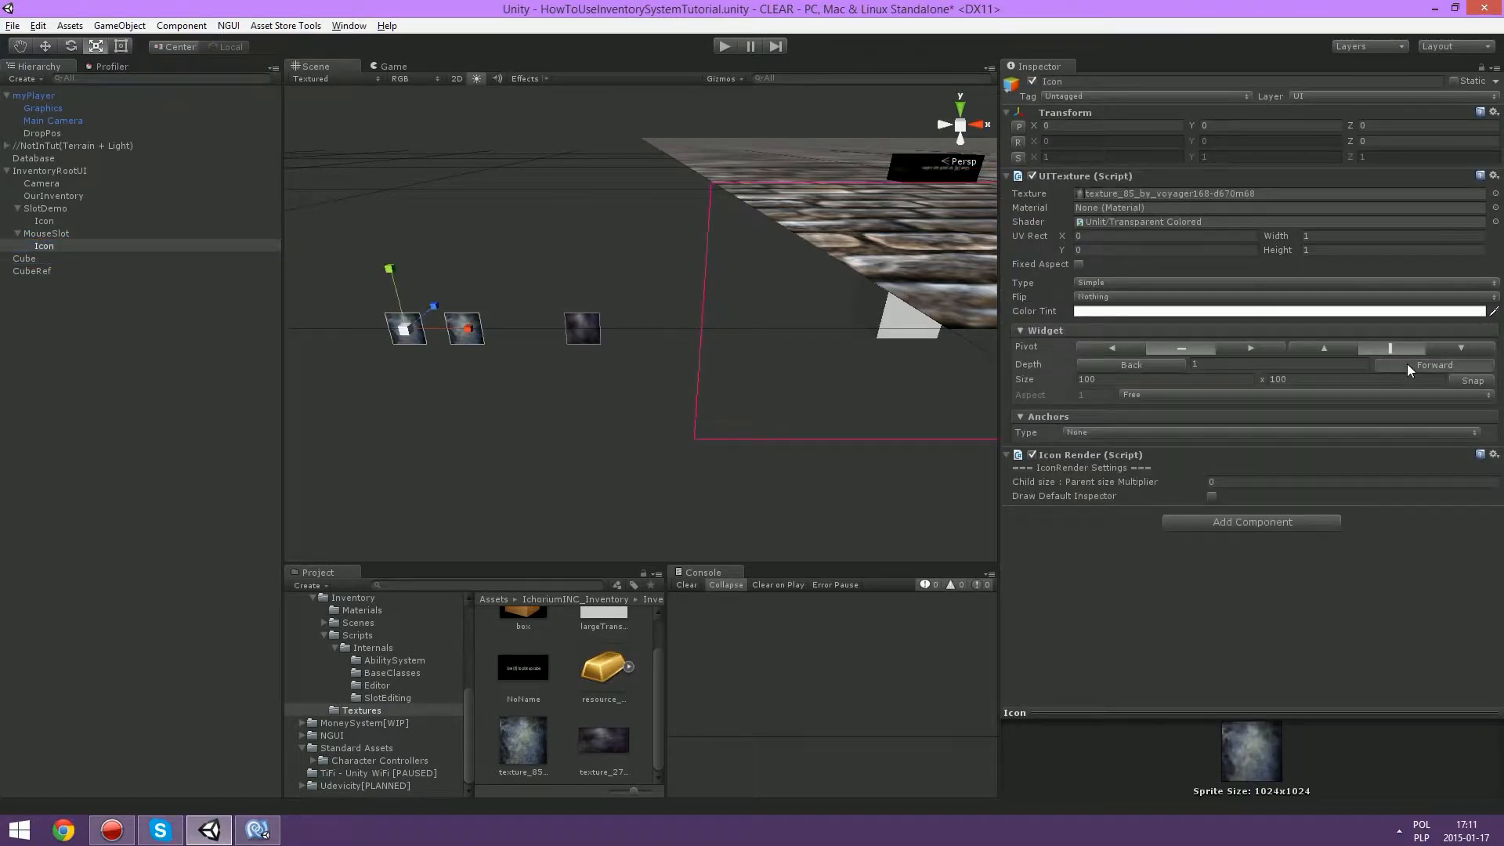
Step: Bring MouseSlot's Icon widget forward to depth 5
click(1407, 365)
click(1407, 365)
click(1407, 365)
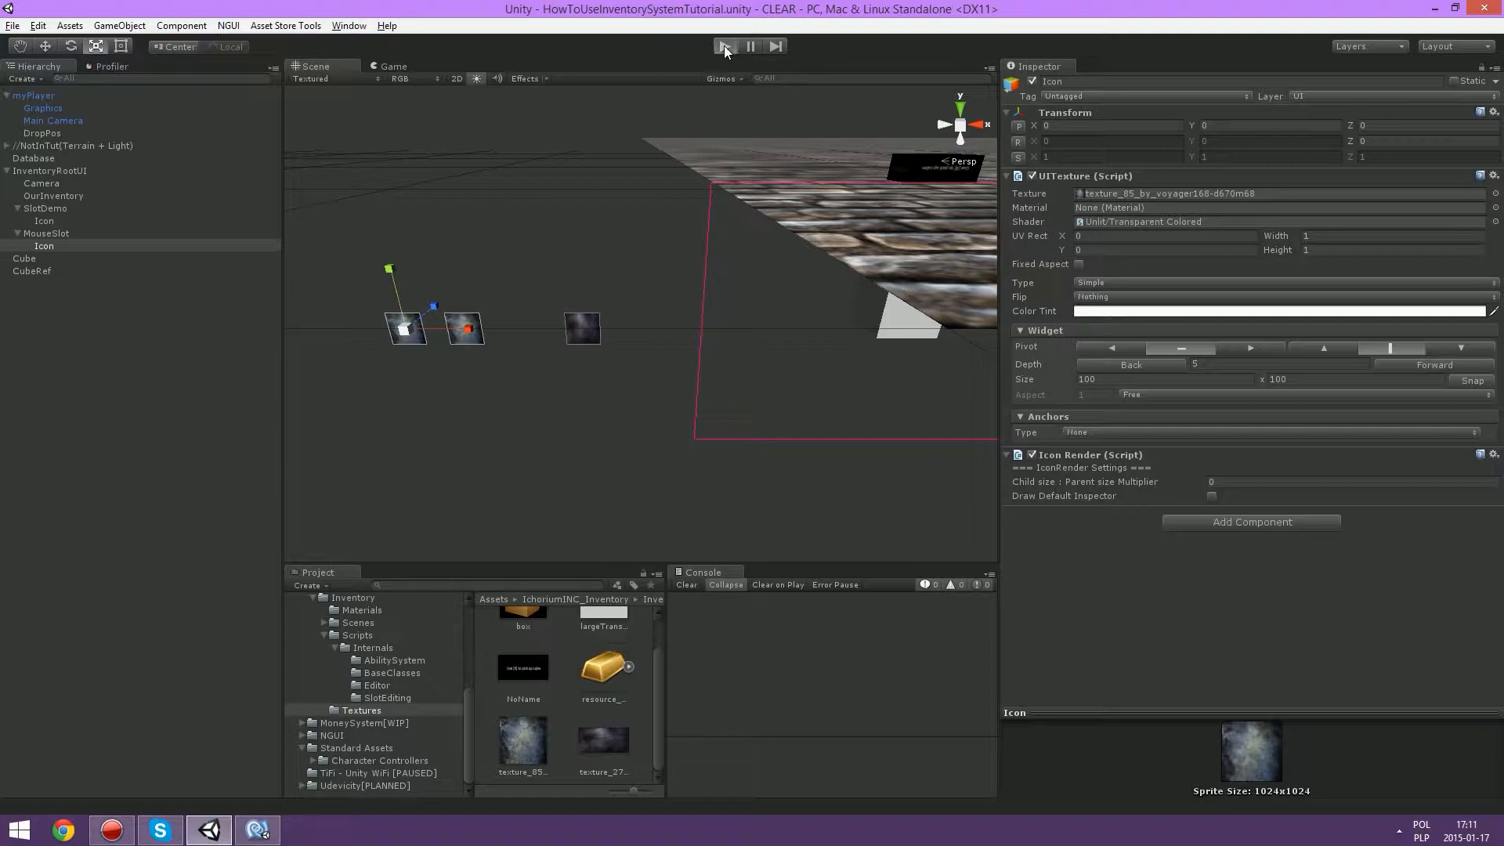
Step: Play the game, pick up the Cube, and lift its item out of the first inventory slot
key(ctrl+p)
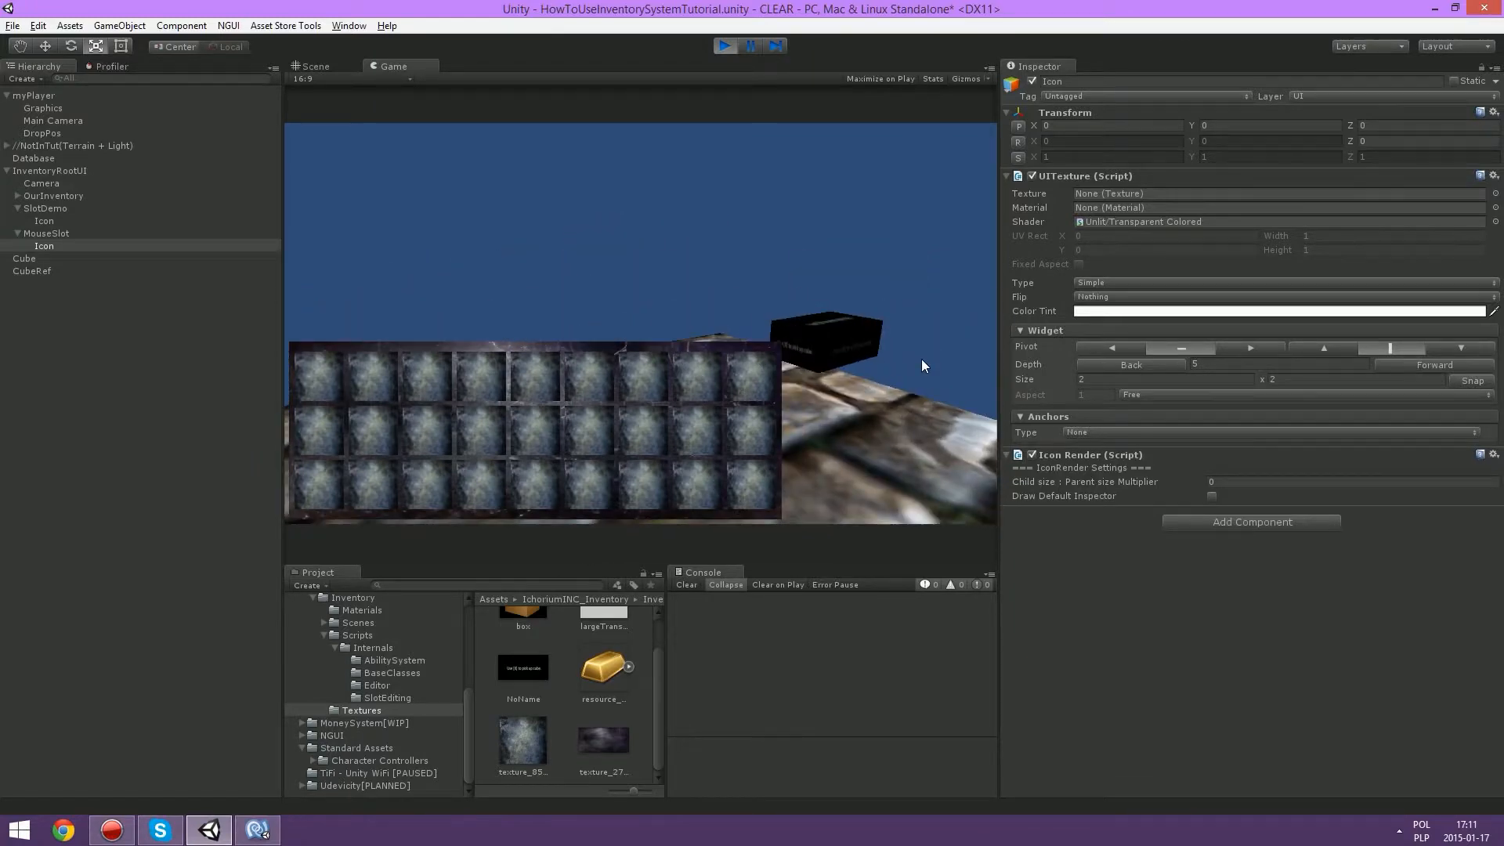
key(e)
click(326, 464)
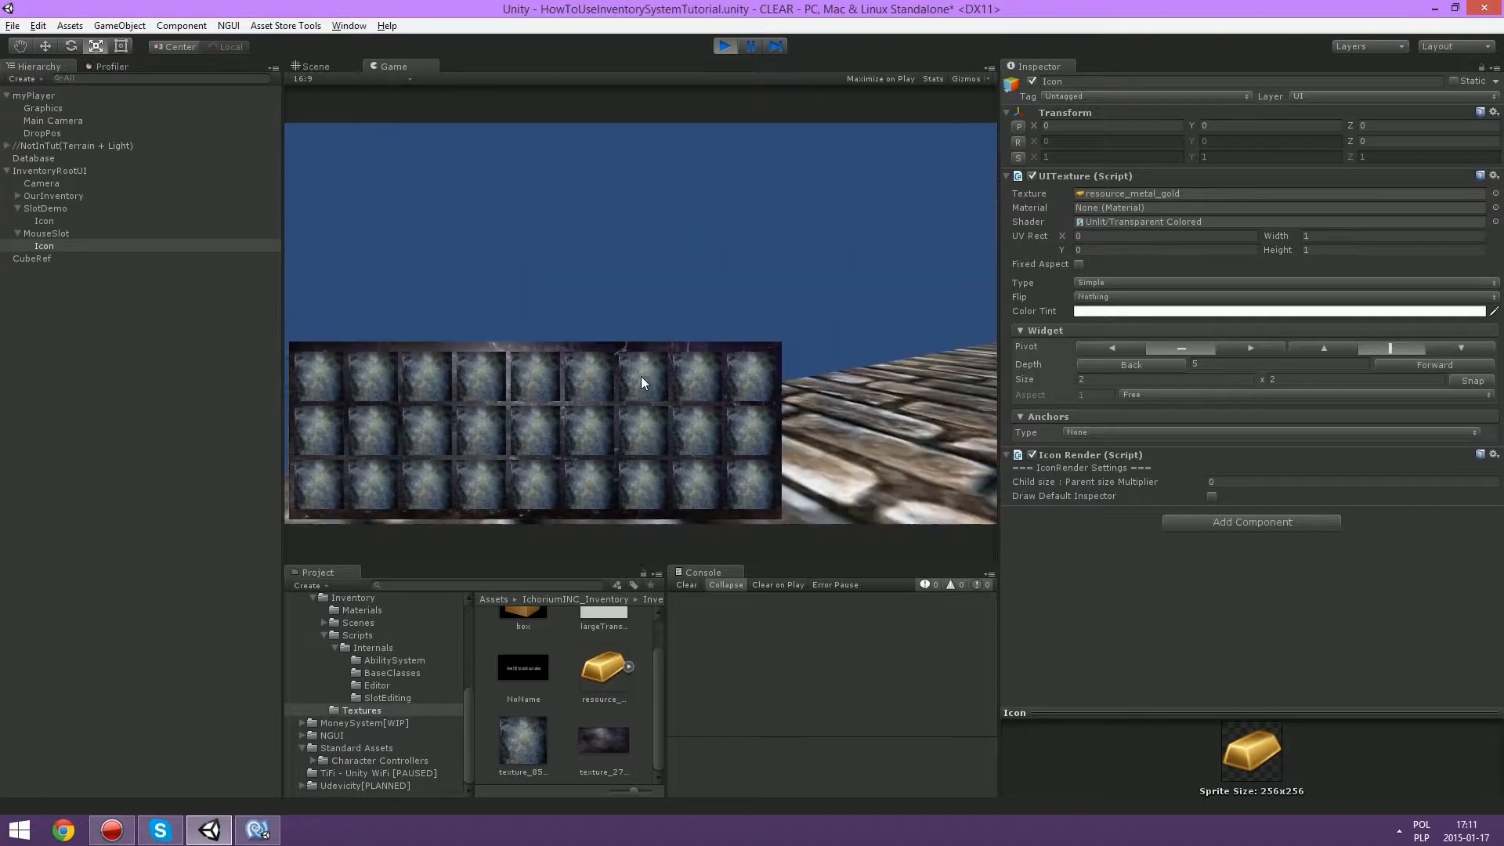
Step: Test moving the Cube item between several slots in the upper and middle inventory rows, leaving it in the middle row's fourth slot
click(641, 378)
click(636, 378)
click(583, 468)
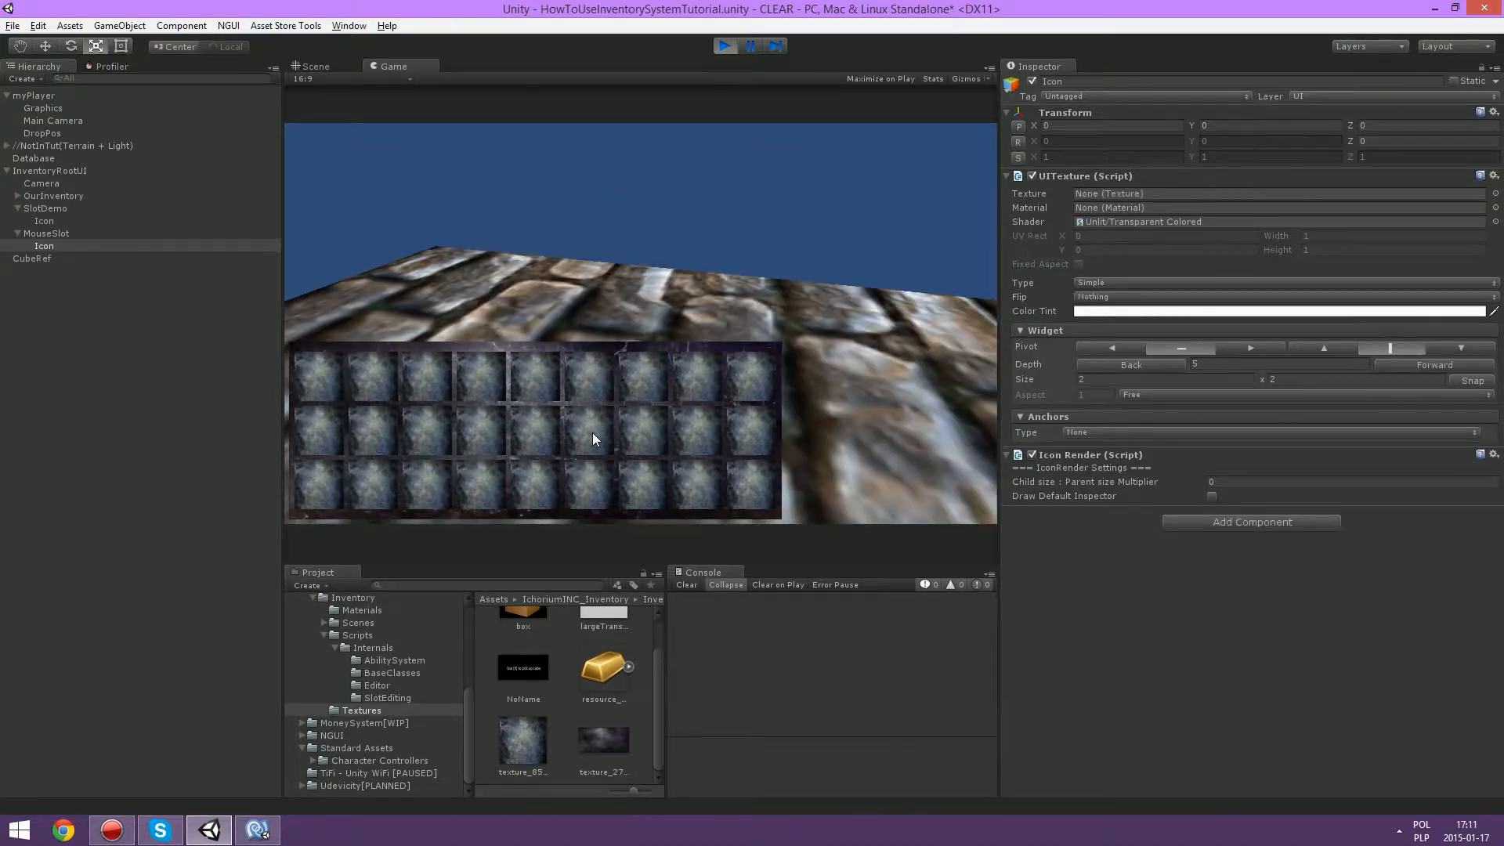
click(593, 432)
click(619, 436)
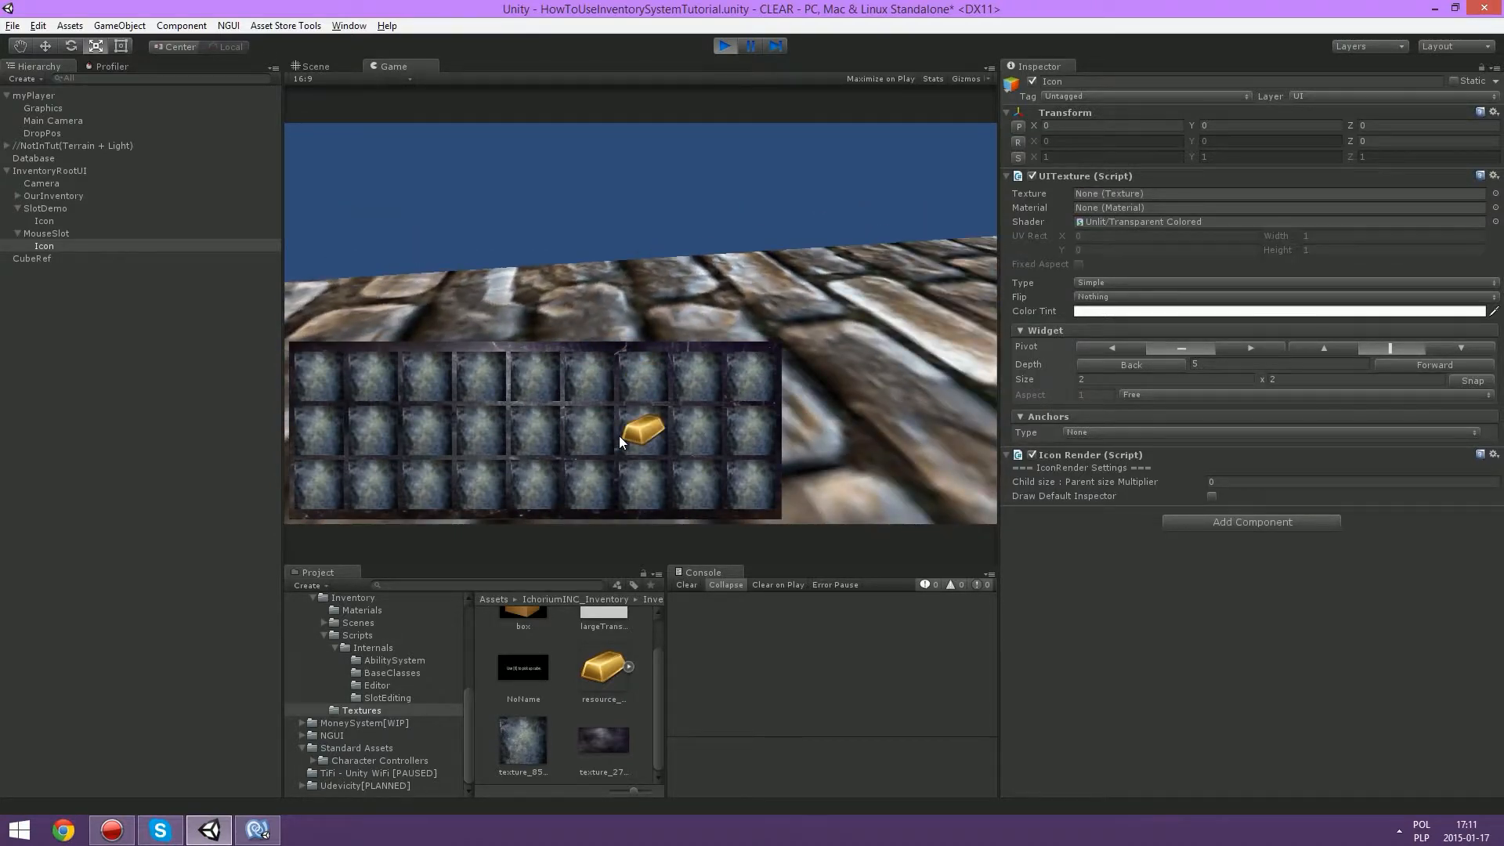
click(619, 436)
click(601, 429)
click(588, 430)
click(586, 429)
click(586, 429)
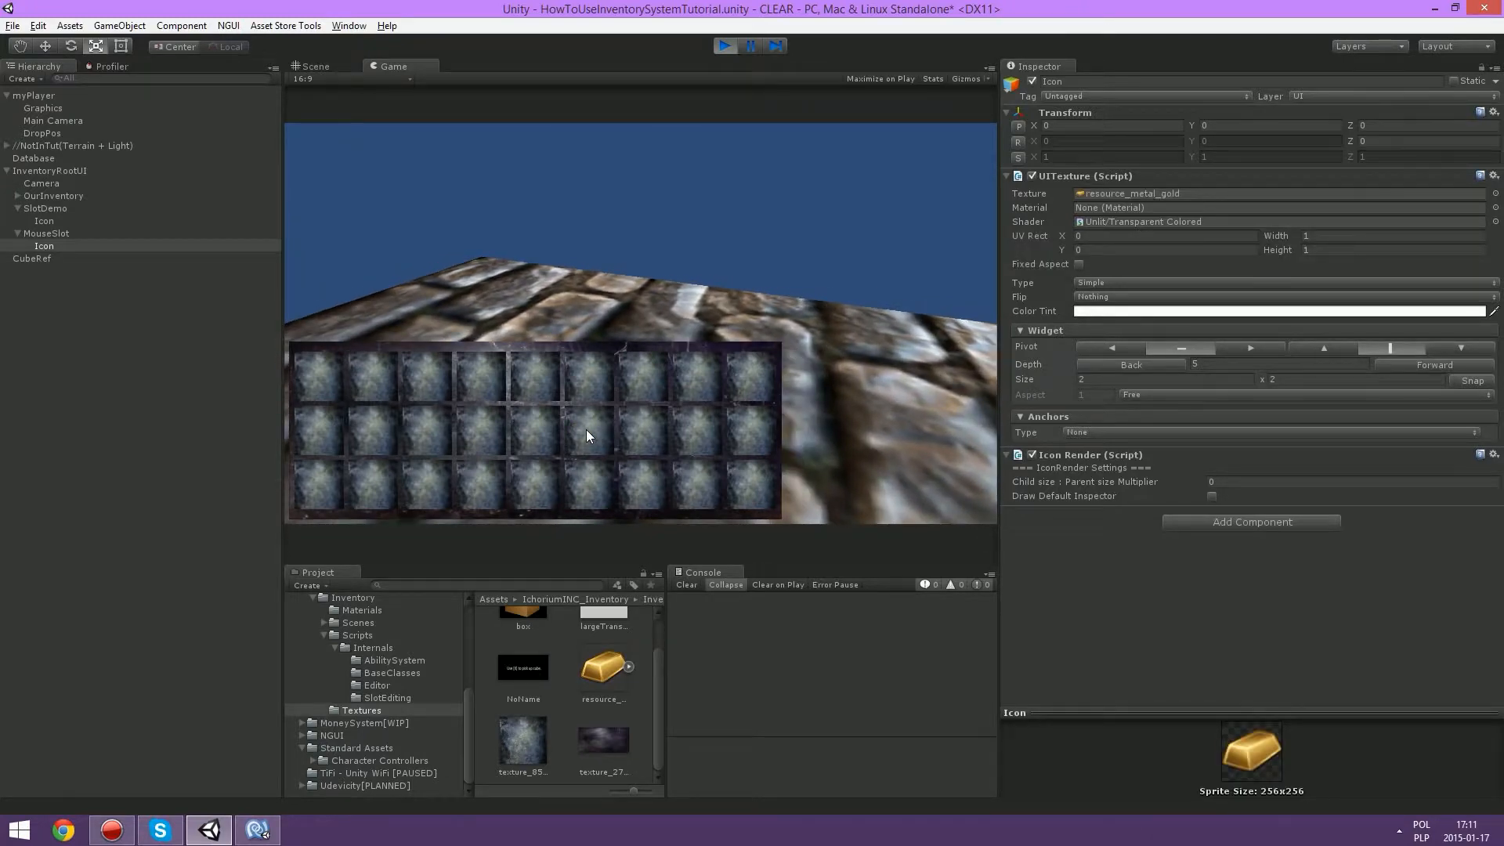
click(540, 428)
click(539, 427)
click(462, 425)
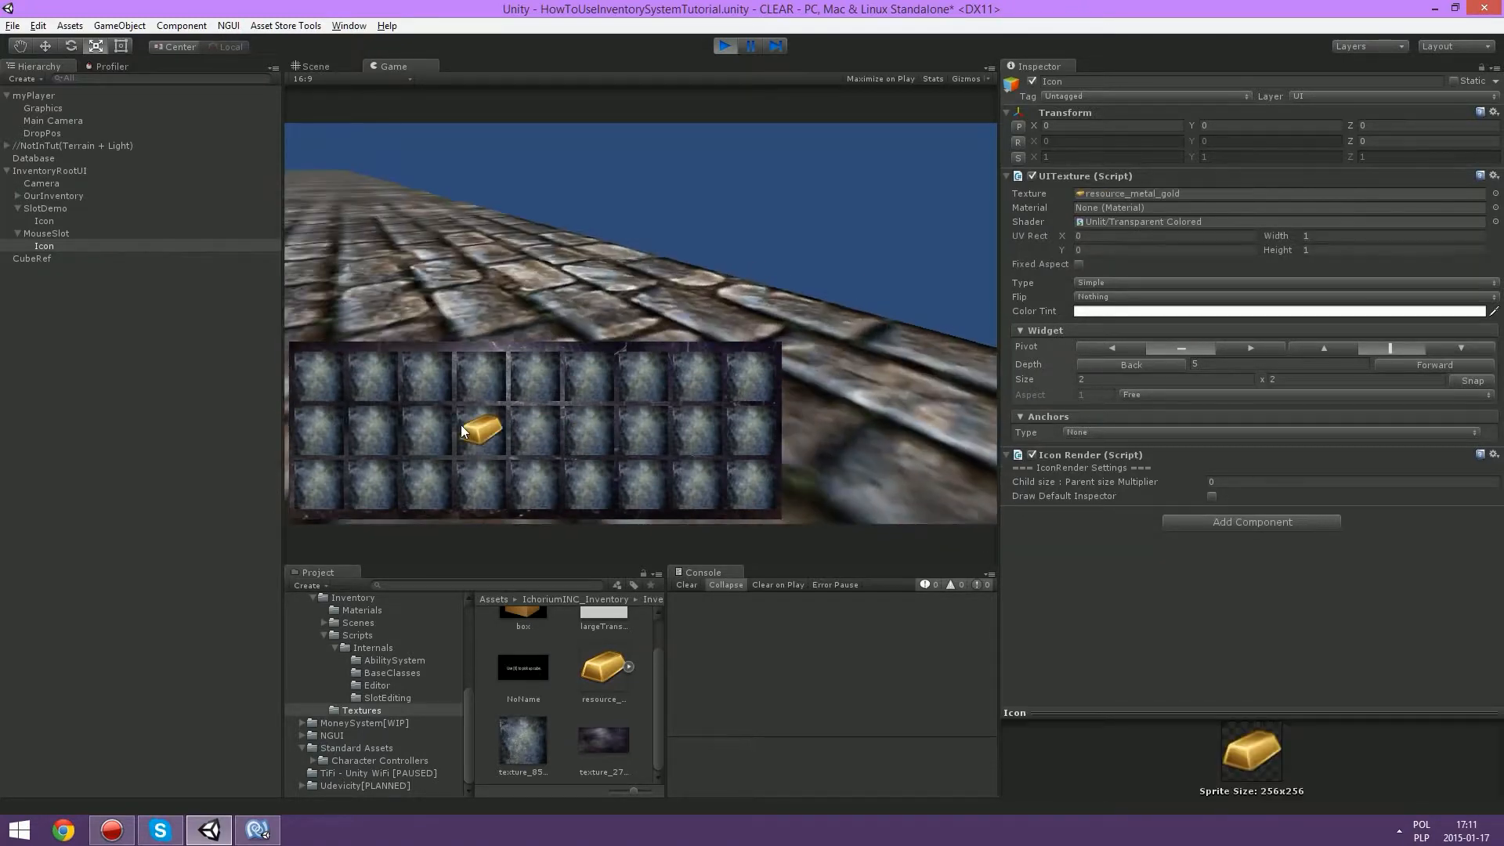
click(477, 430)
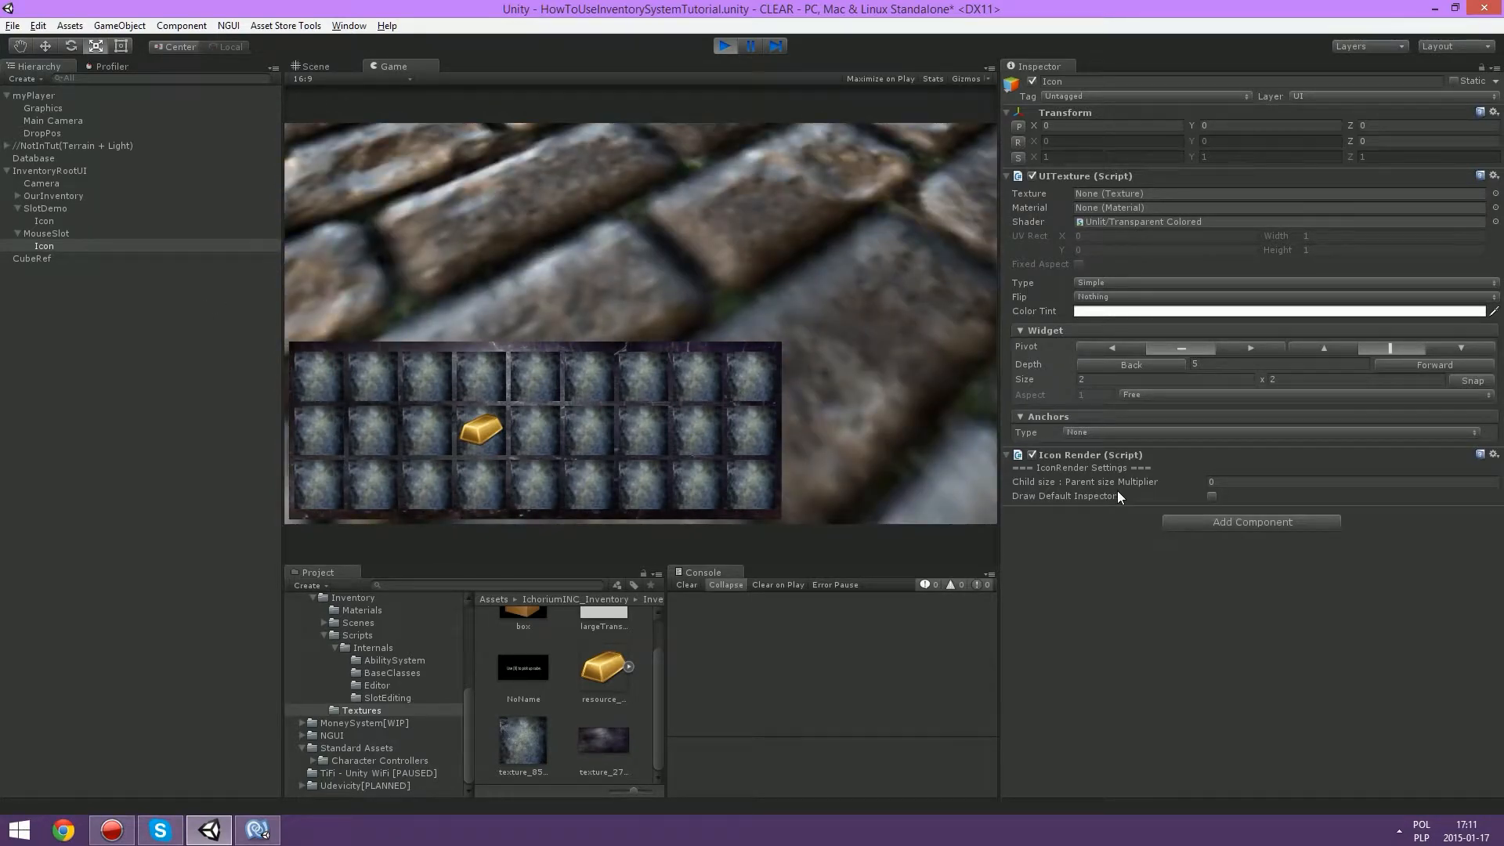
Step: Stop the game and set the Icon Render's Child size : Parent size Multiplier on MouseSlot's Icon to 0.9
click(1238, 481)
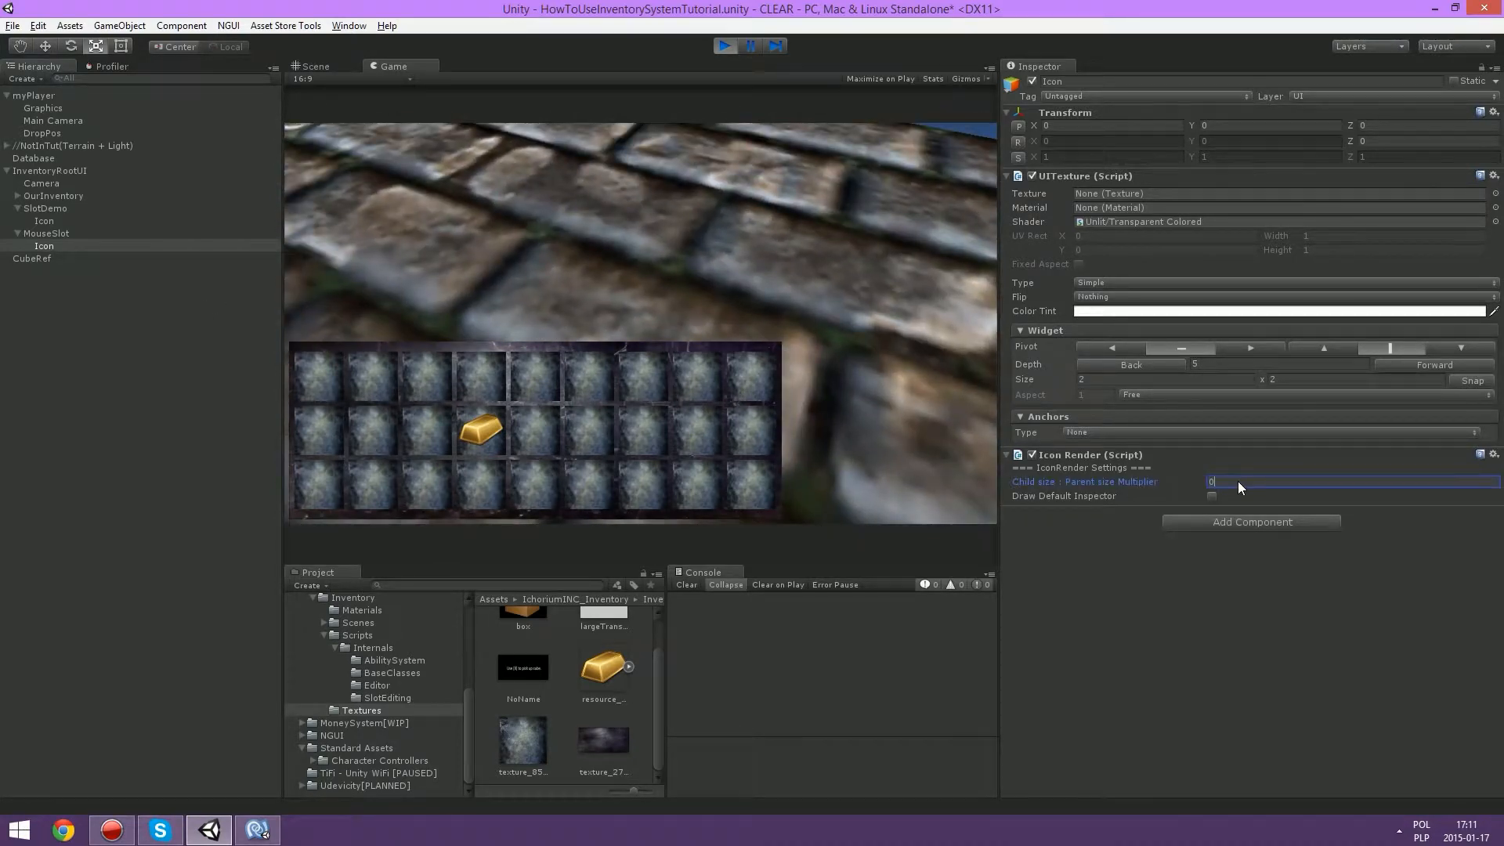
click(725, 45)
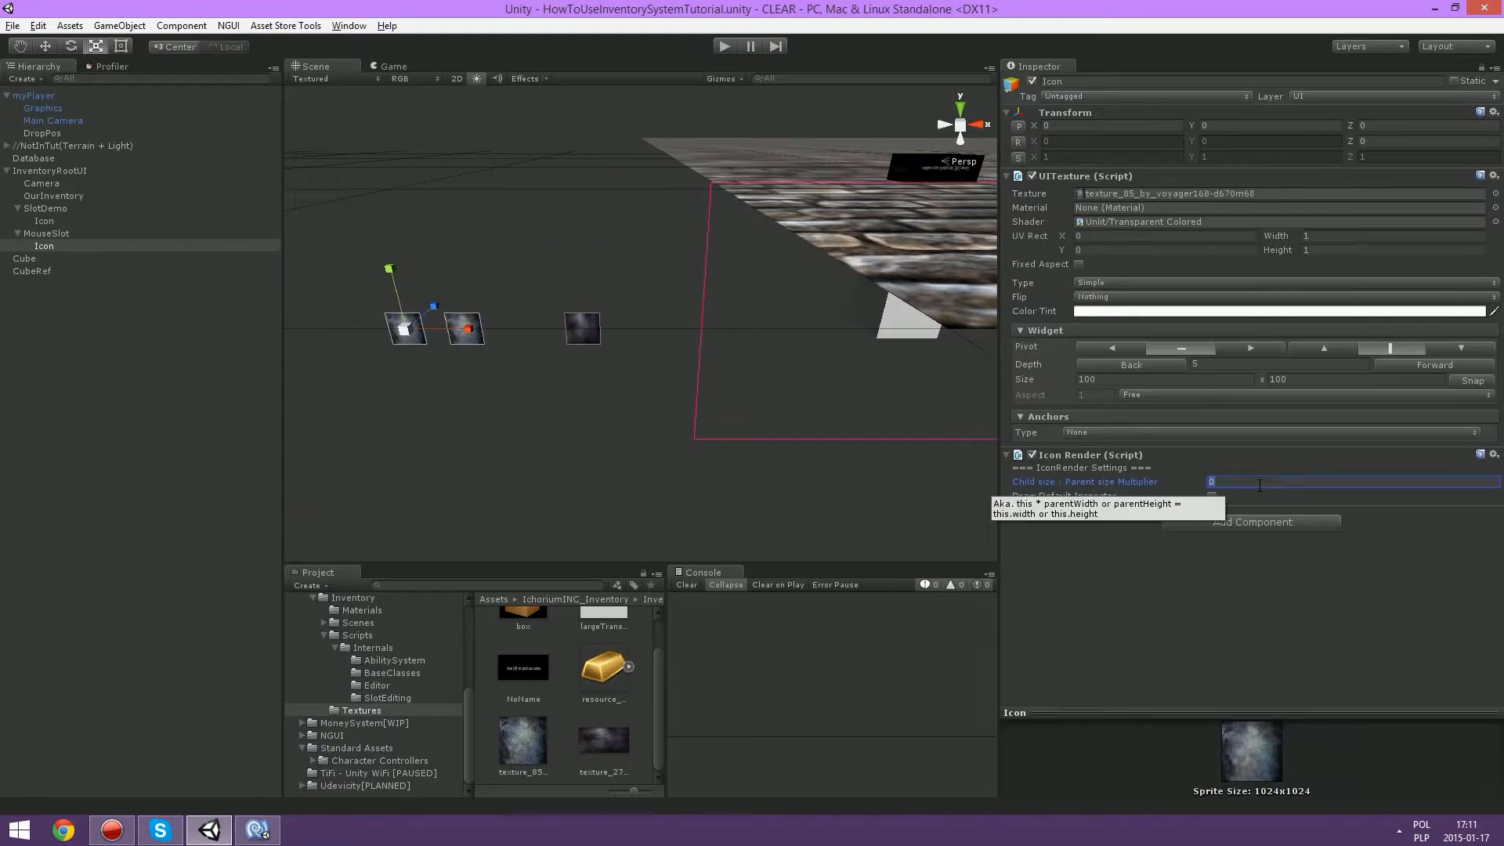
text(0.9)
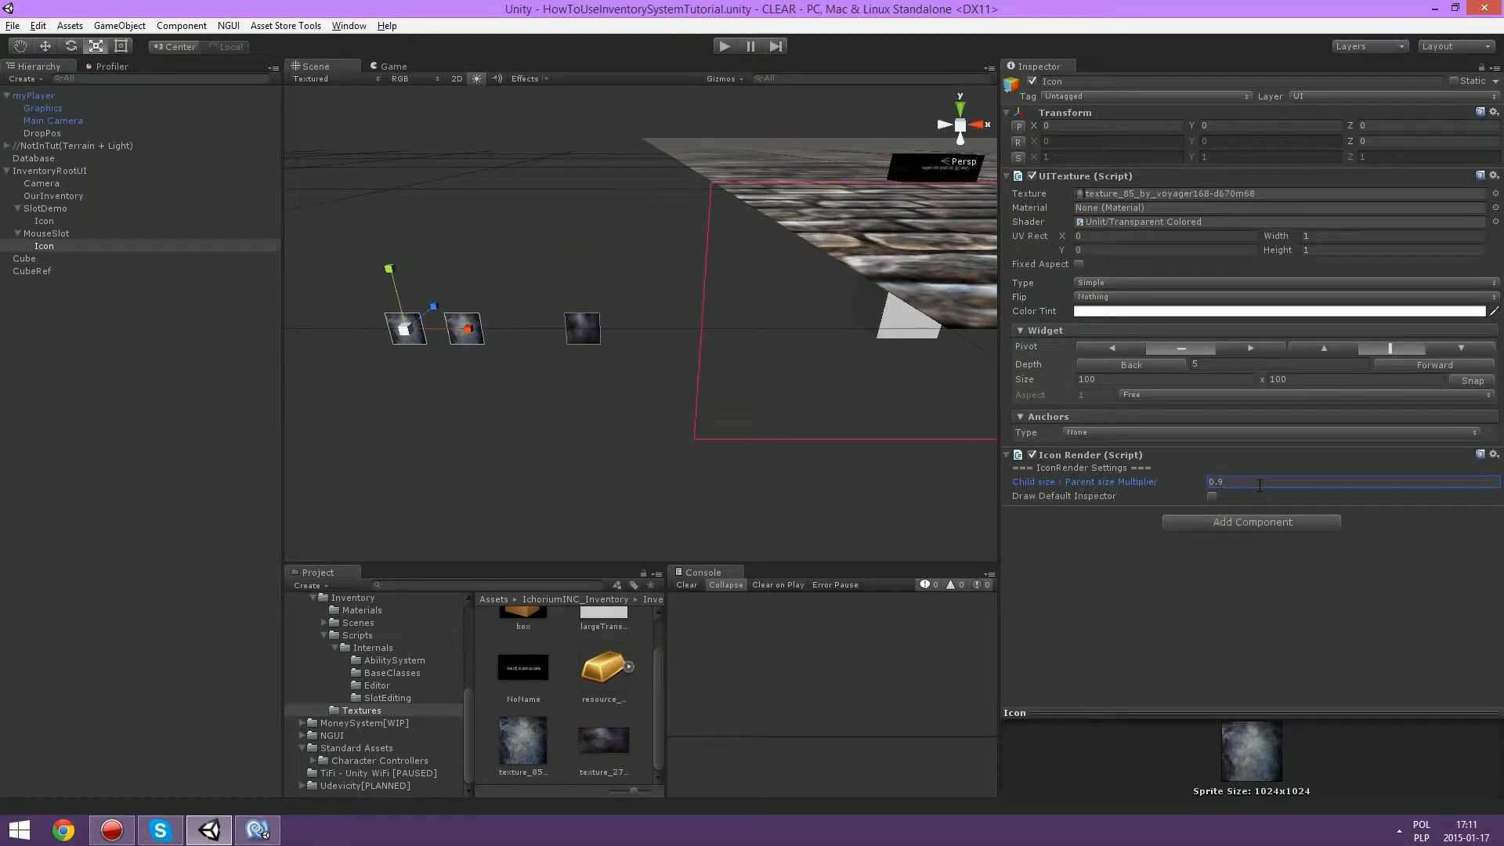
Step: Play-test picking up the Cube and moving its item between slots with the enlarged mouse icon
click(725, 45)
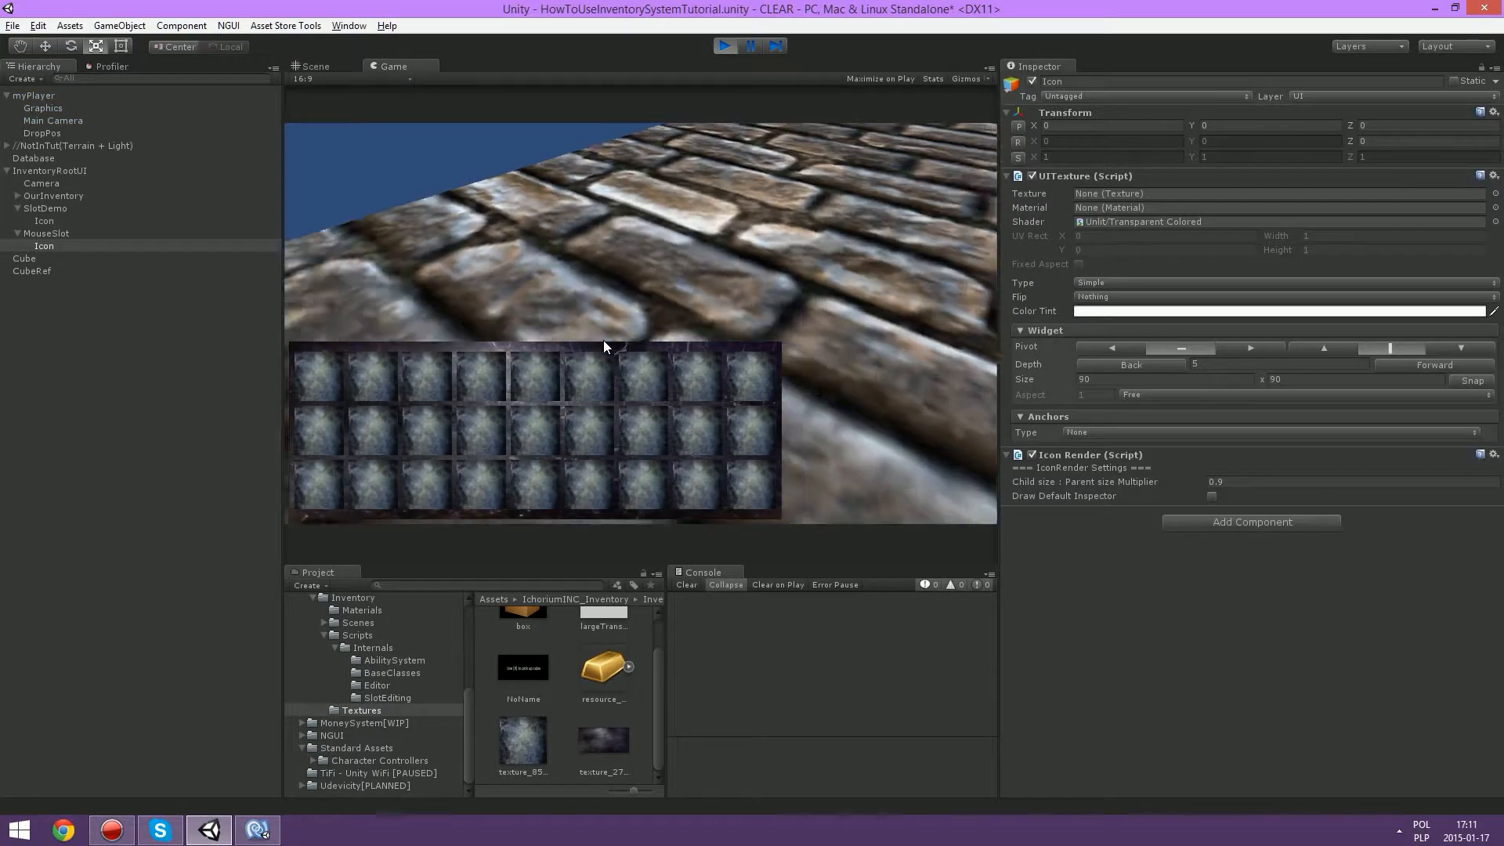
key(e)
click(304, 492)
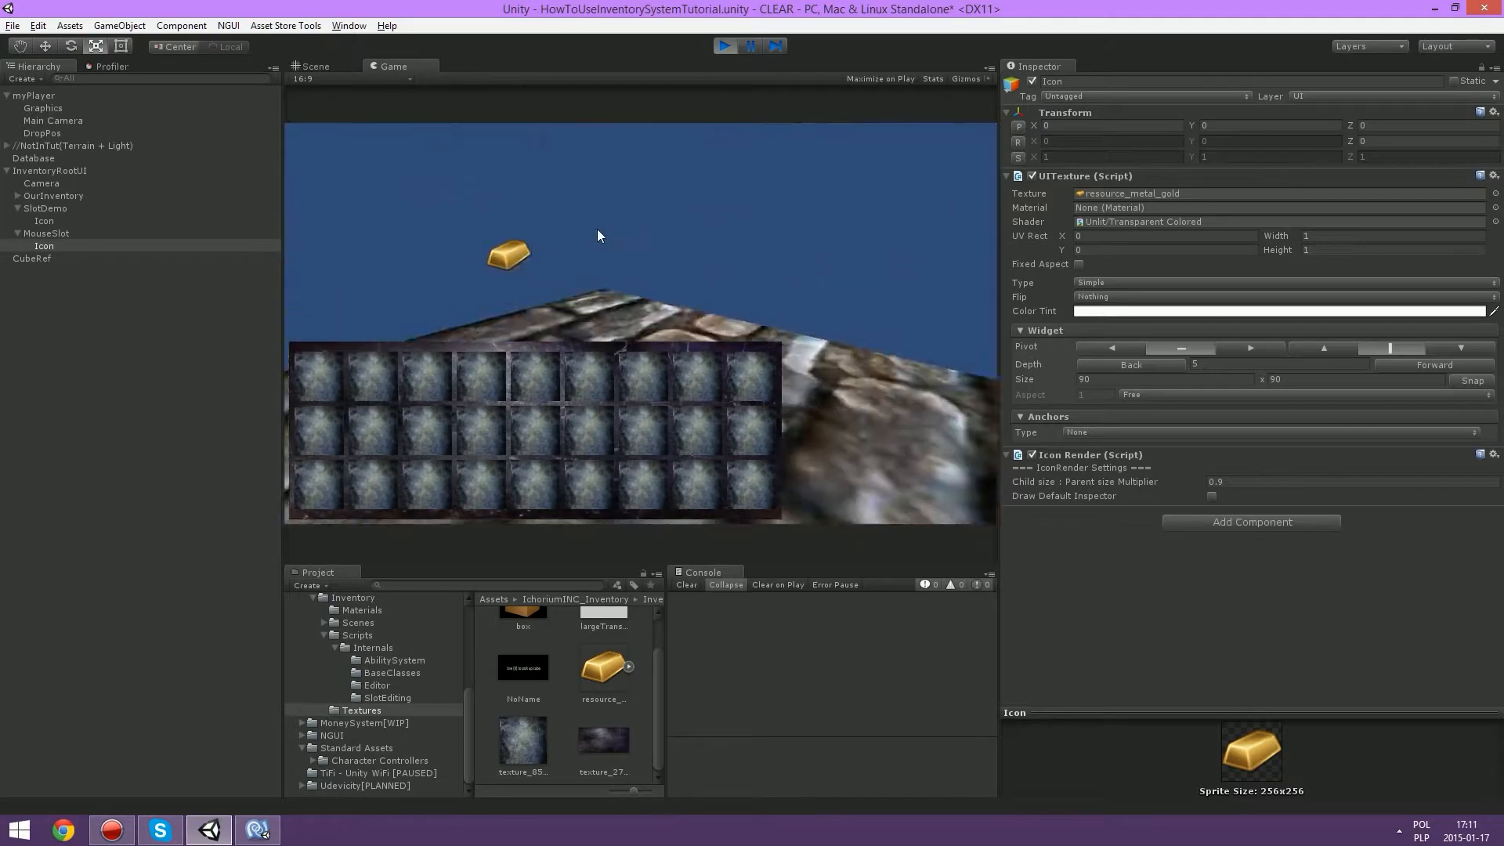
click(540, 373)
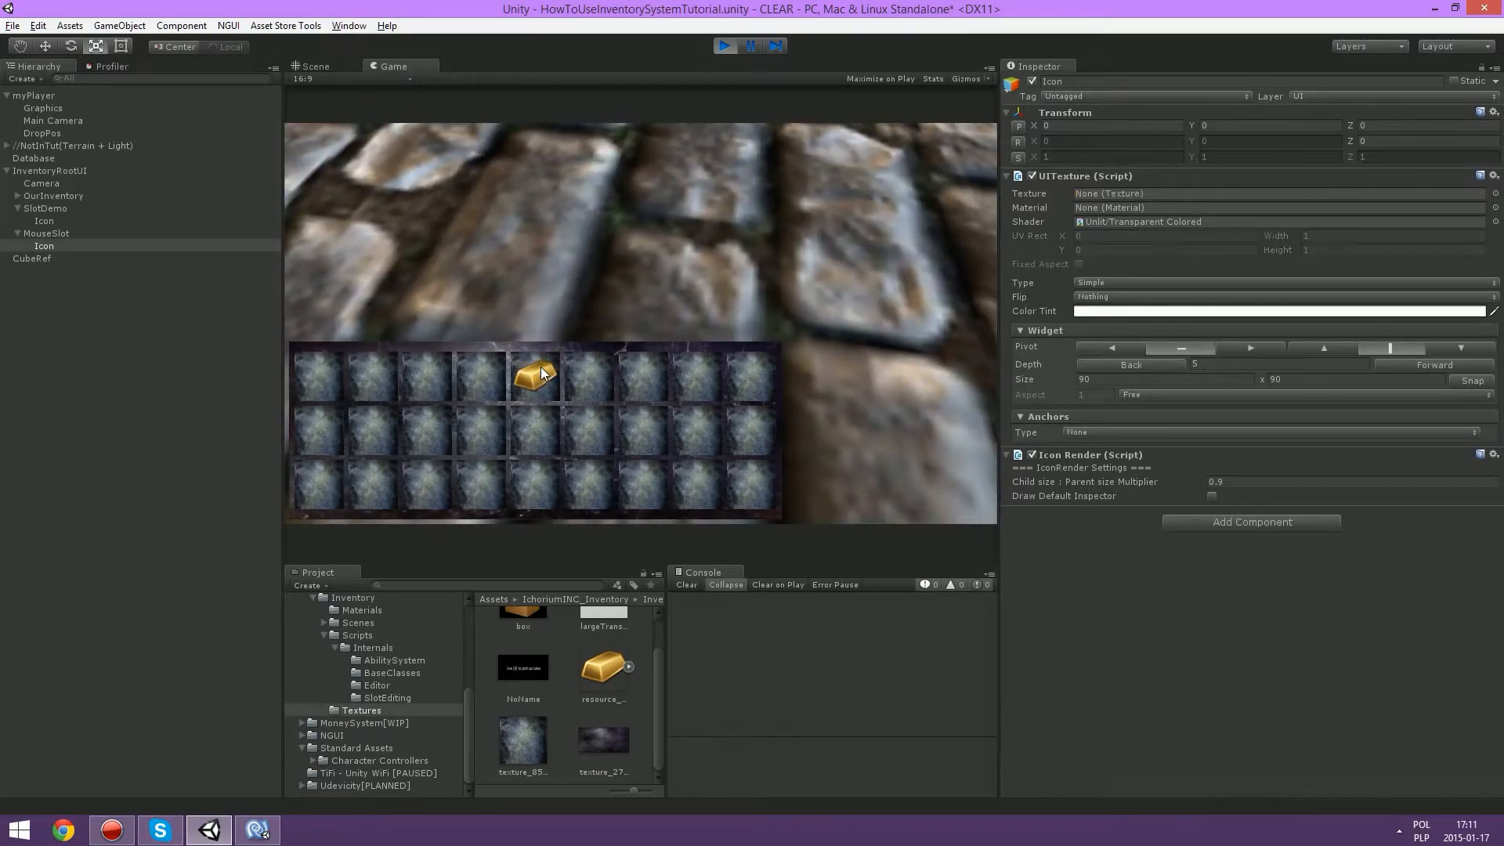
click(541, 374)
click(524, 492)
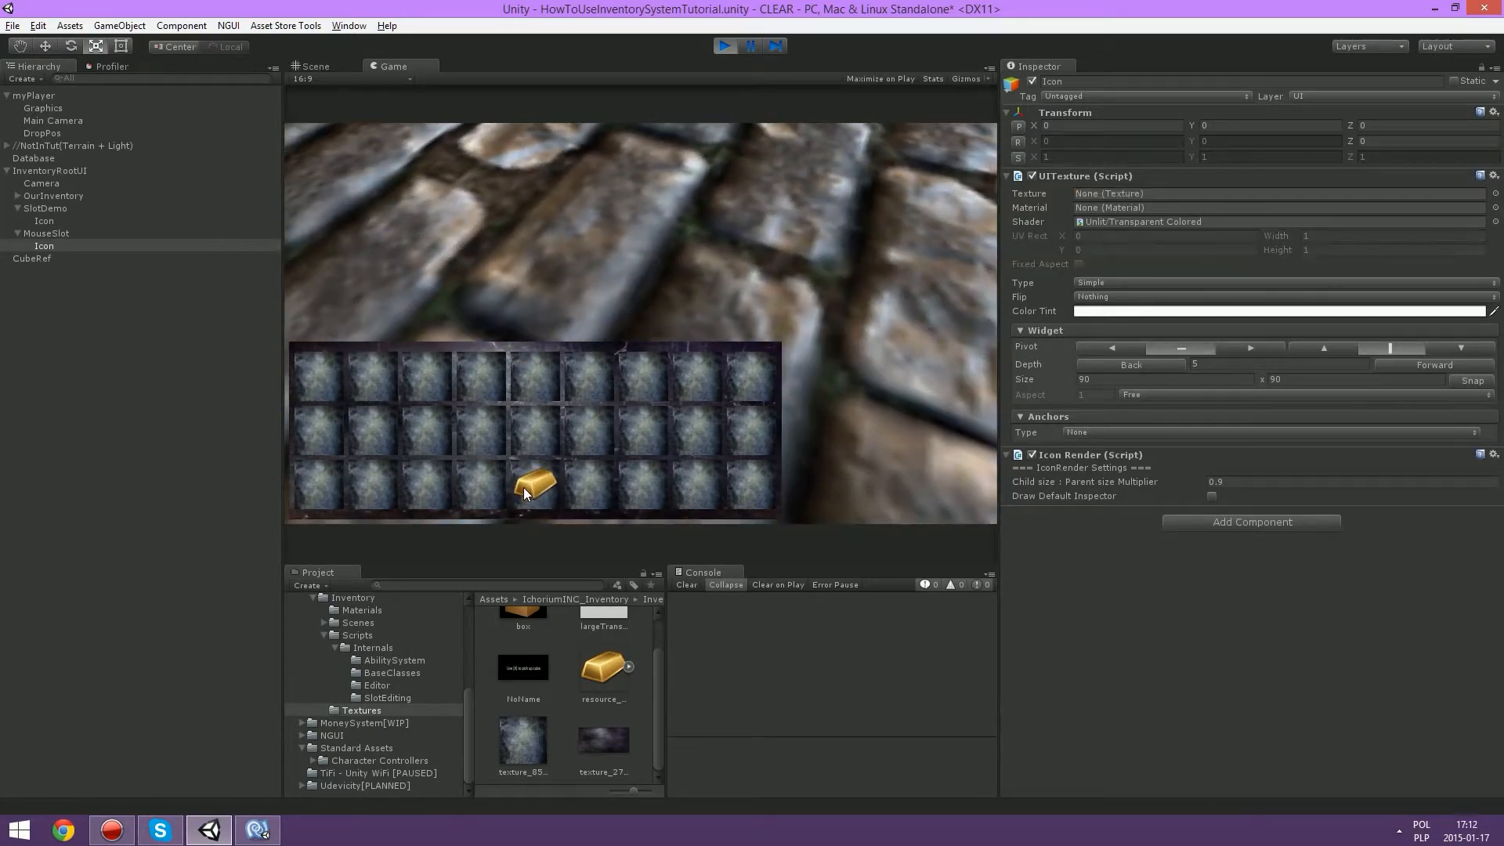
Step: Stop the game and disable MouseSlot's Box Collider
click(39, 233)
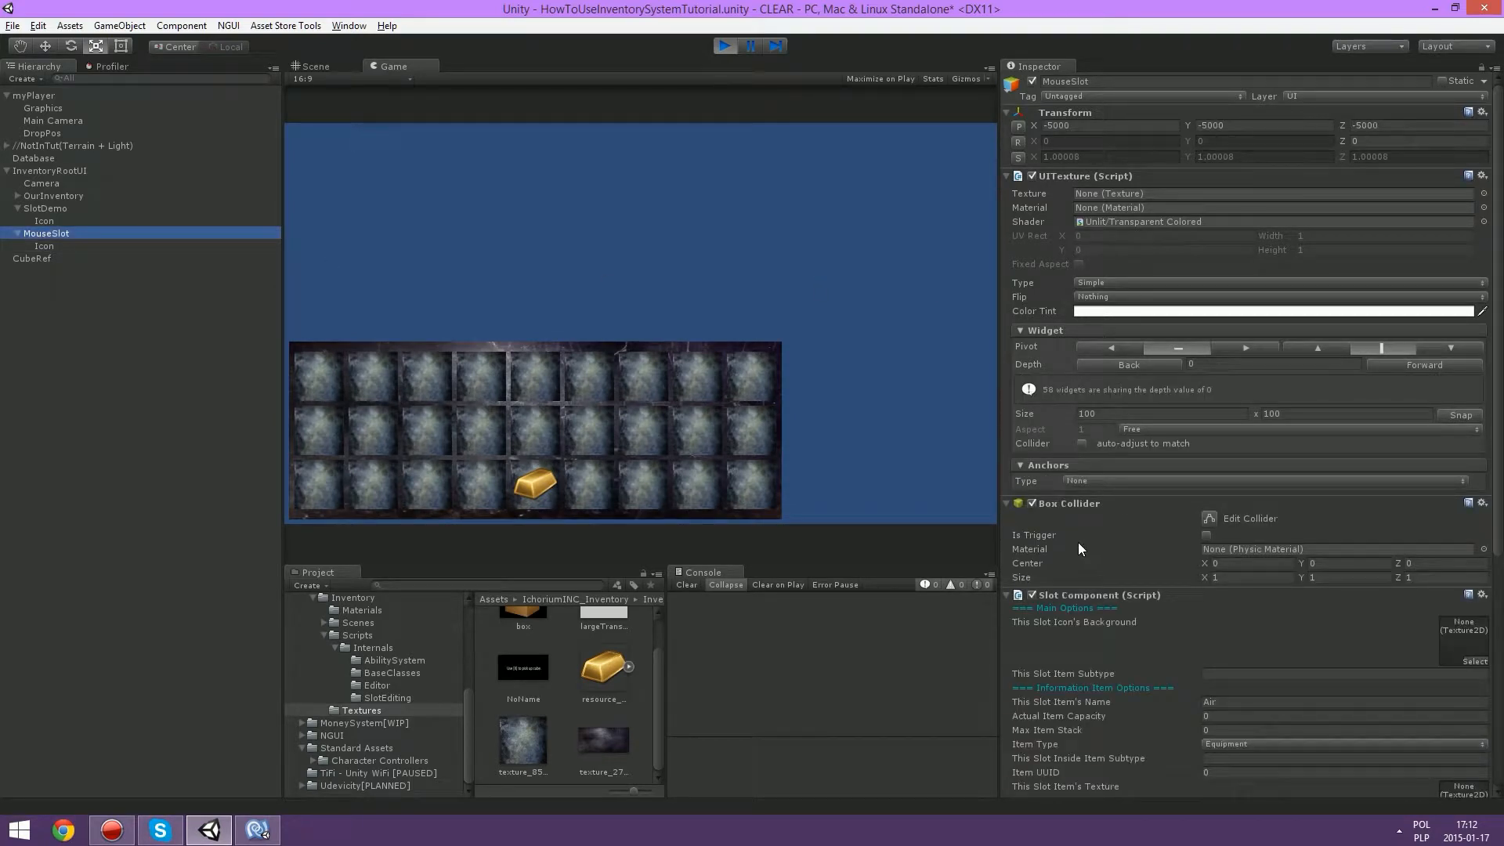
click(718, 48)
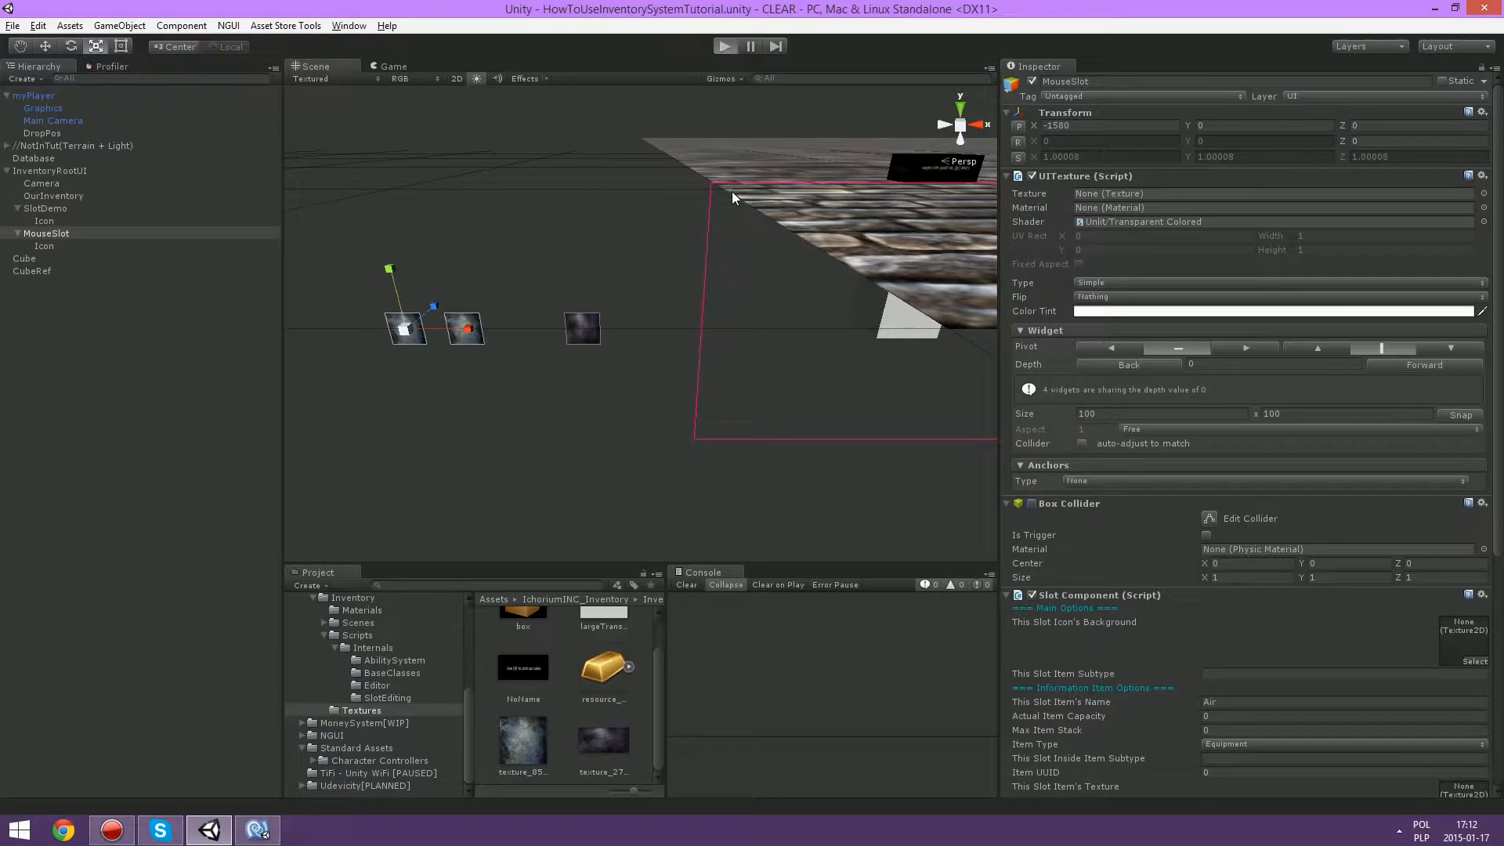
Step: Play-test picking up the Cube and moving its item to another slot with MouseSlot's collider disabled, and stop the game
key(ctrl+p)
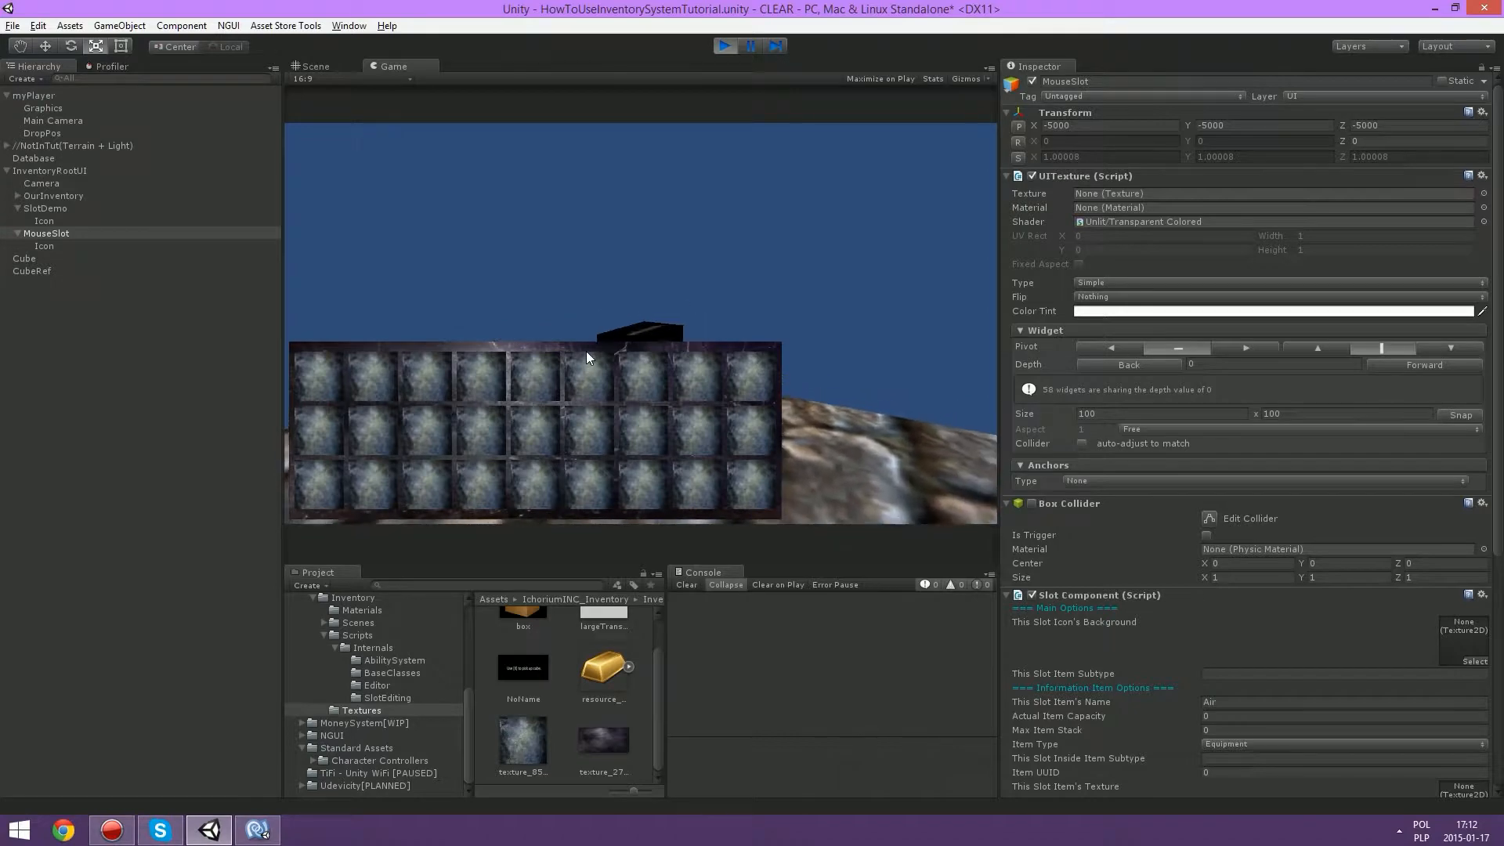
key(e)
click(326, 474)
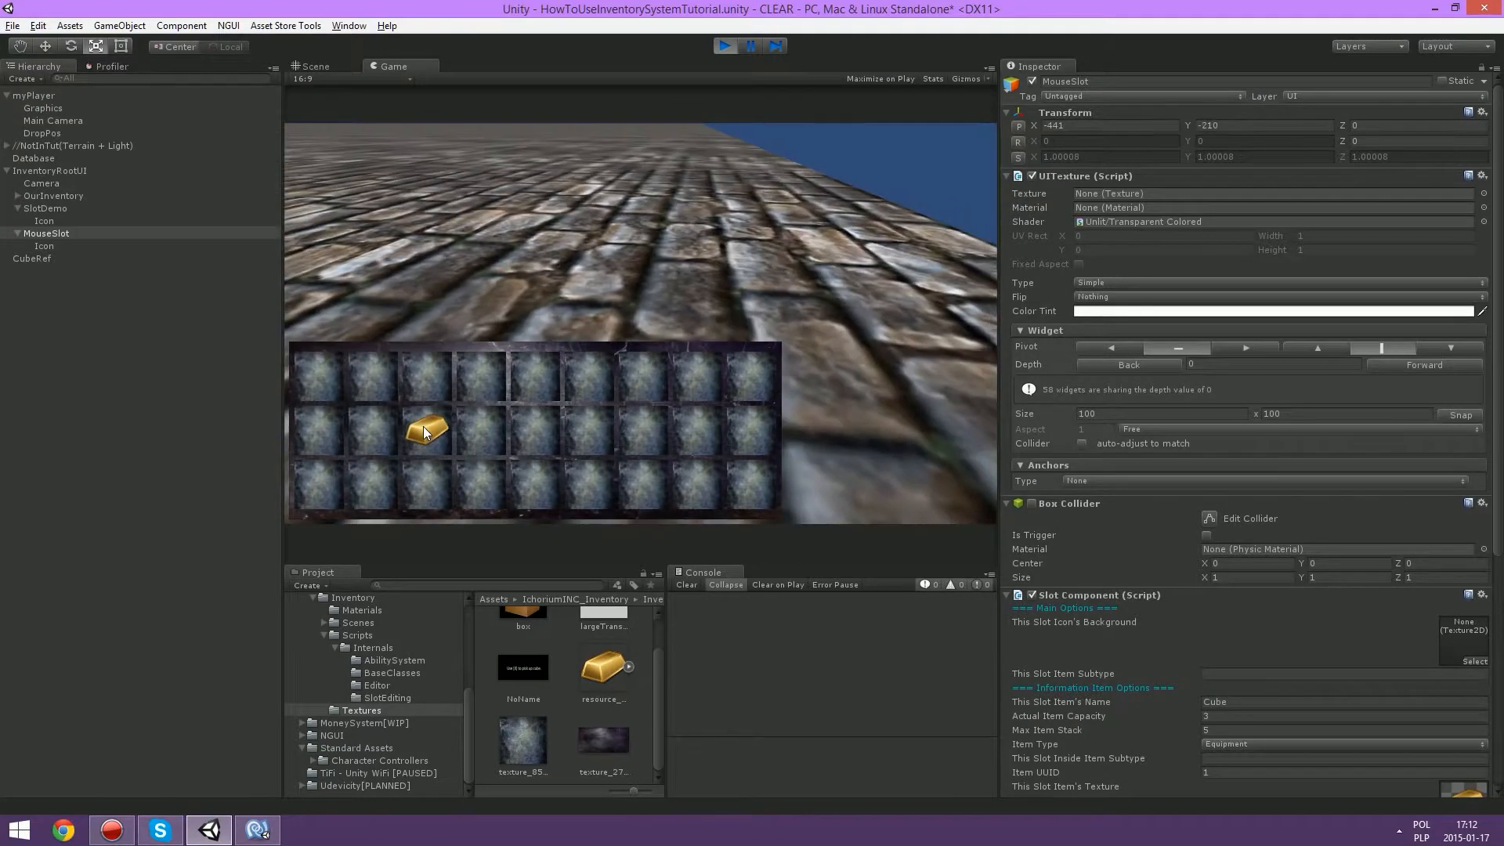
click(475, 472)
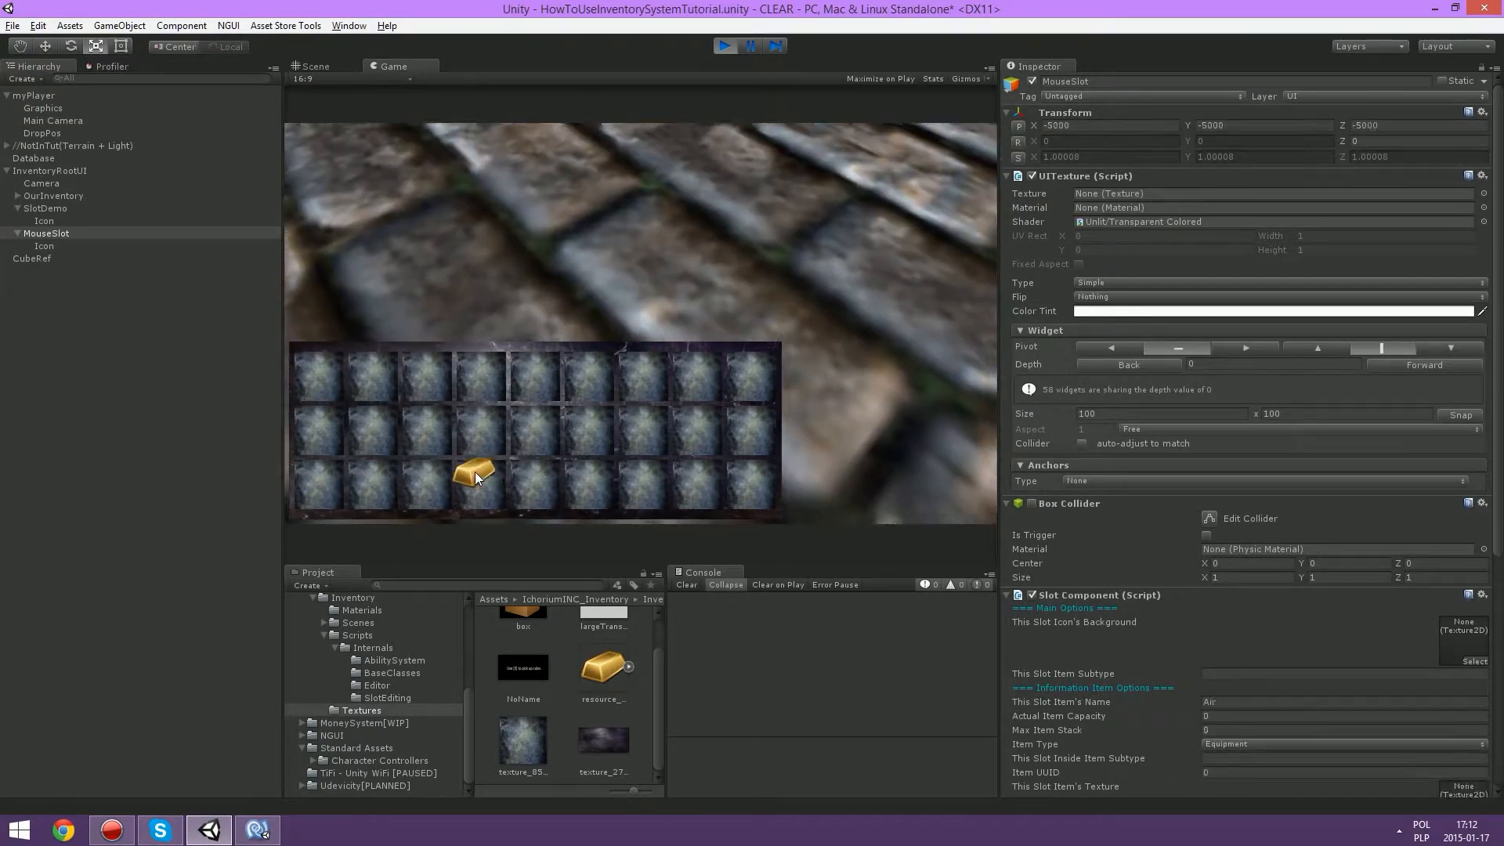
click(732, 50)
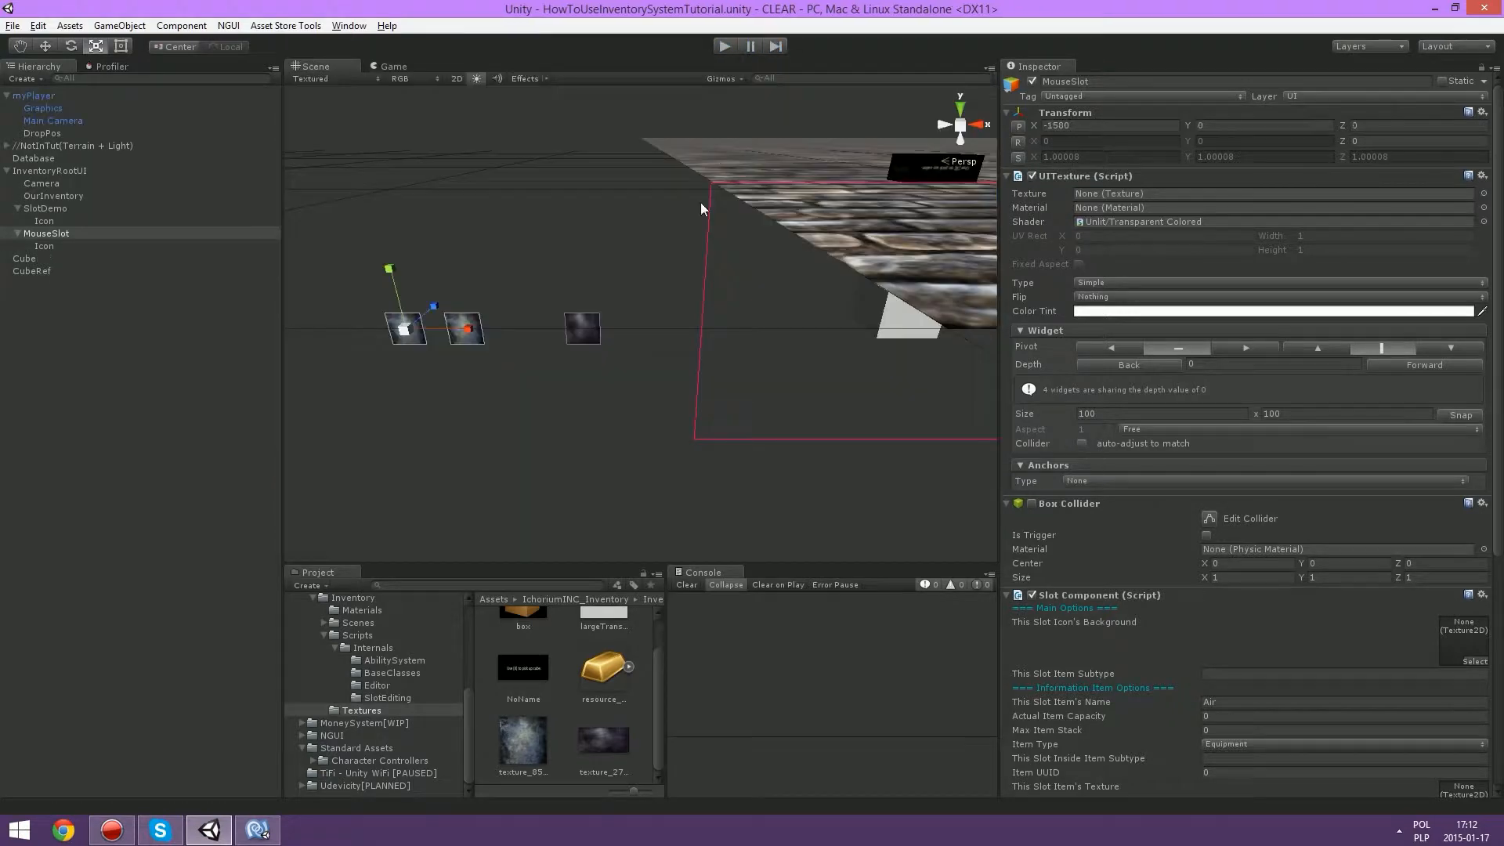
Step: Show OurInventory's advanced Drawer options and briefly play-test the automatically drawn inventory
mouse_move(723, 260)
right_down()
mouse_move(705, 242)
mouse_move(426, 268)
mouse_move(580, 294)
mouse_move(644, 283)
mouse_move(710, 239)
right_up()
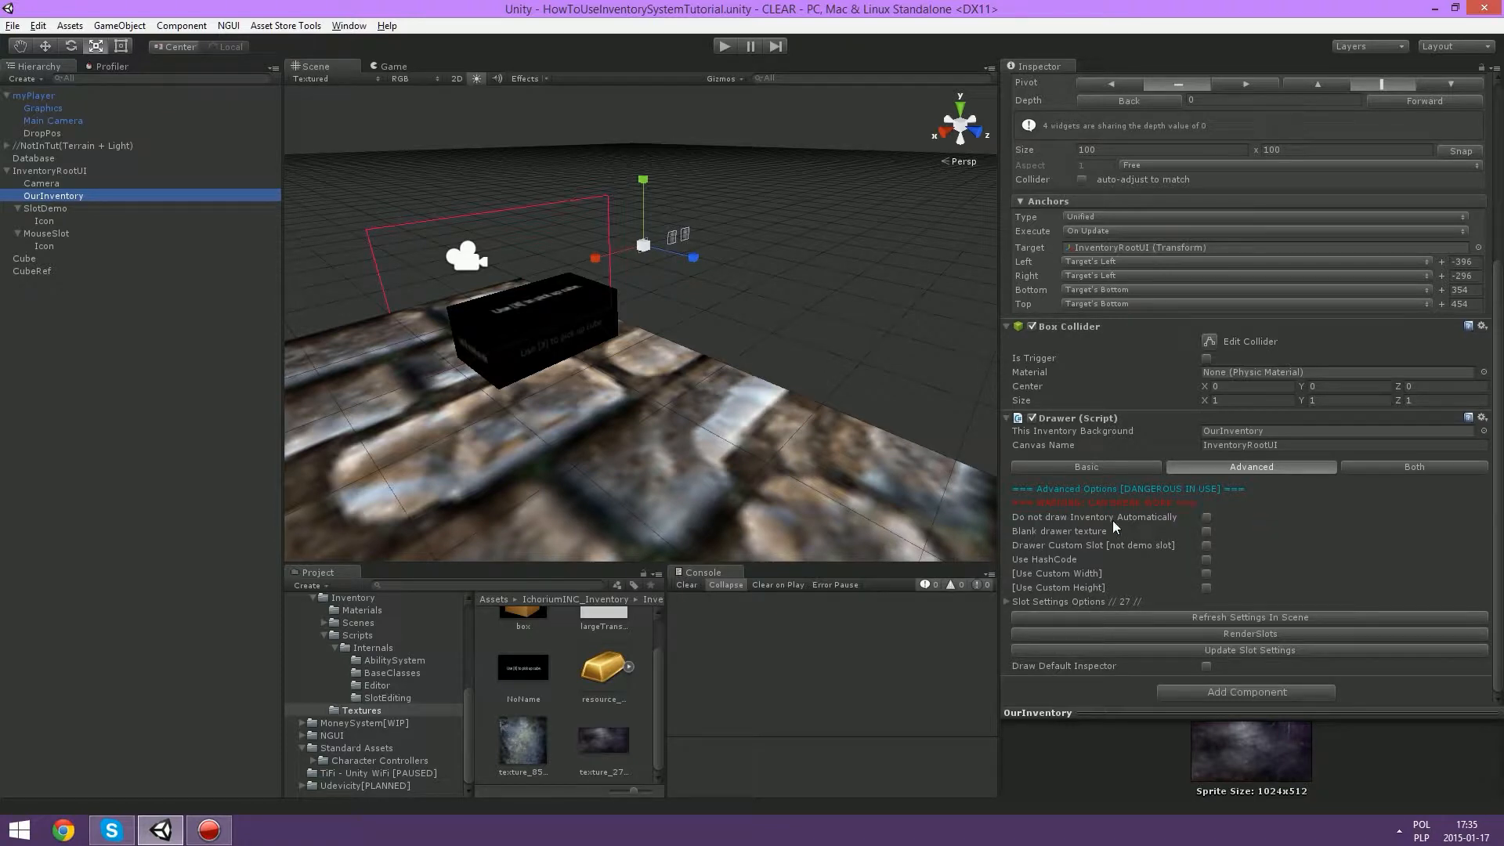
click(1056, 517)
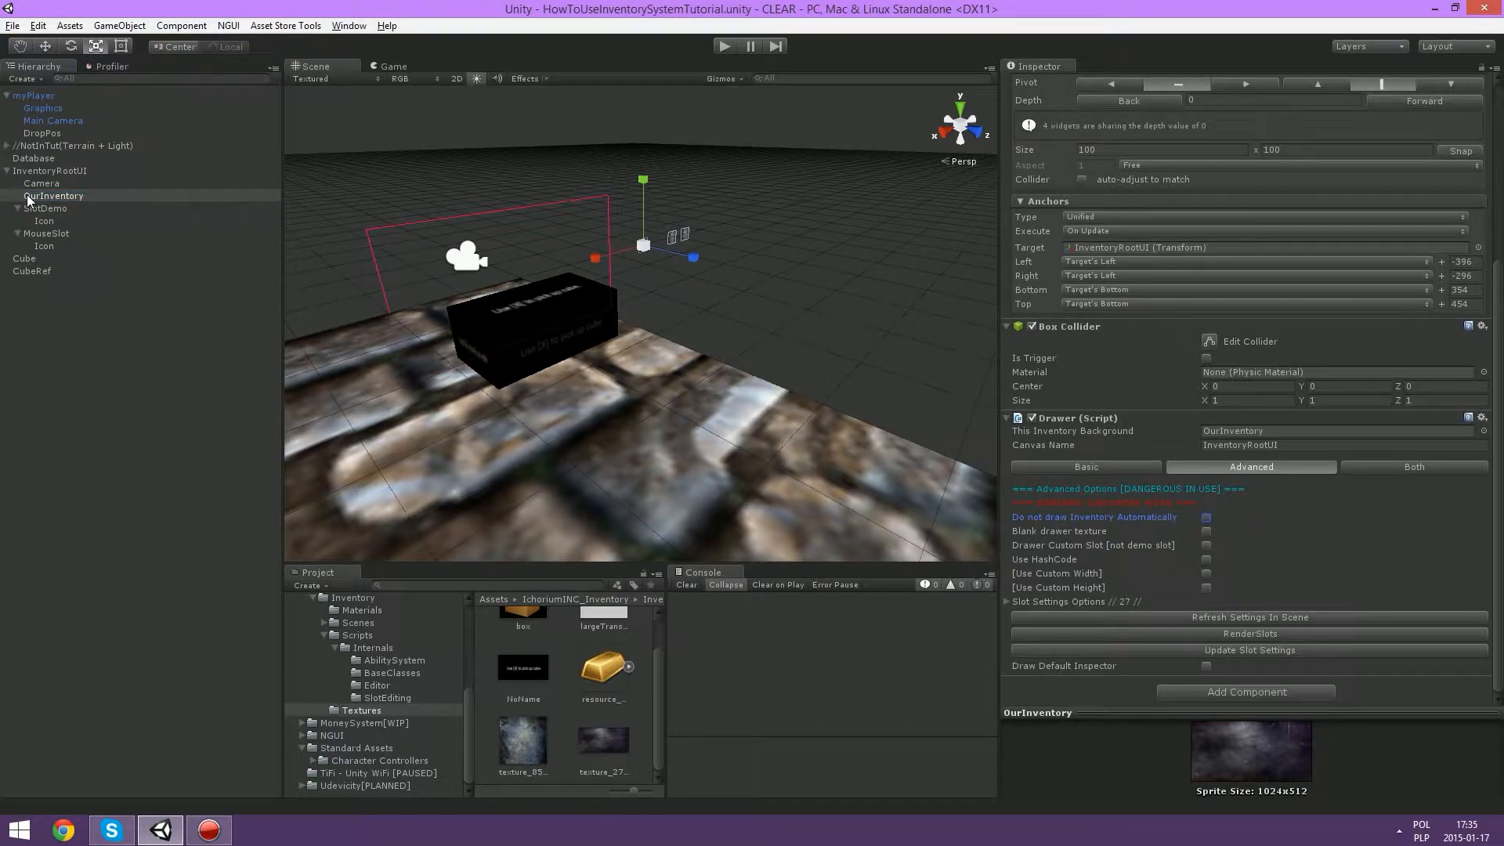
alt+drag(408, 361, 722, 240)
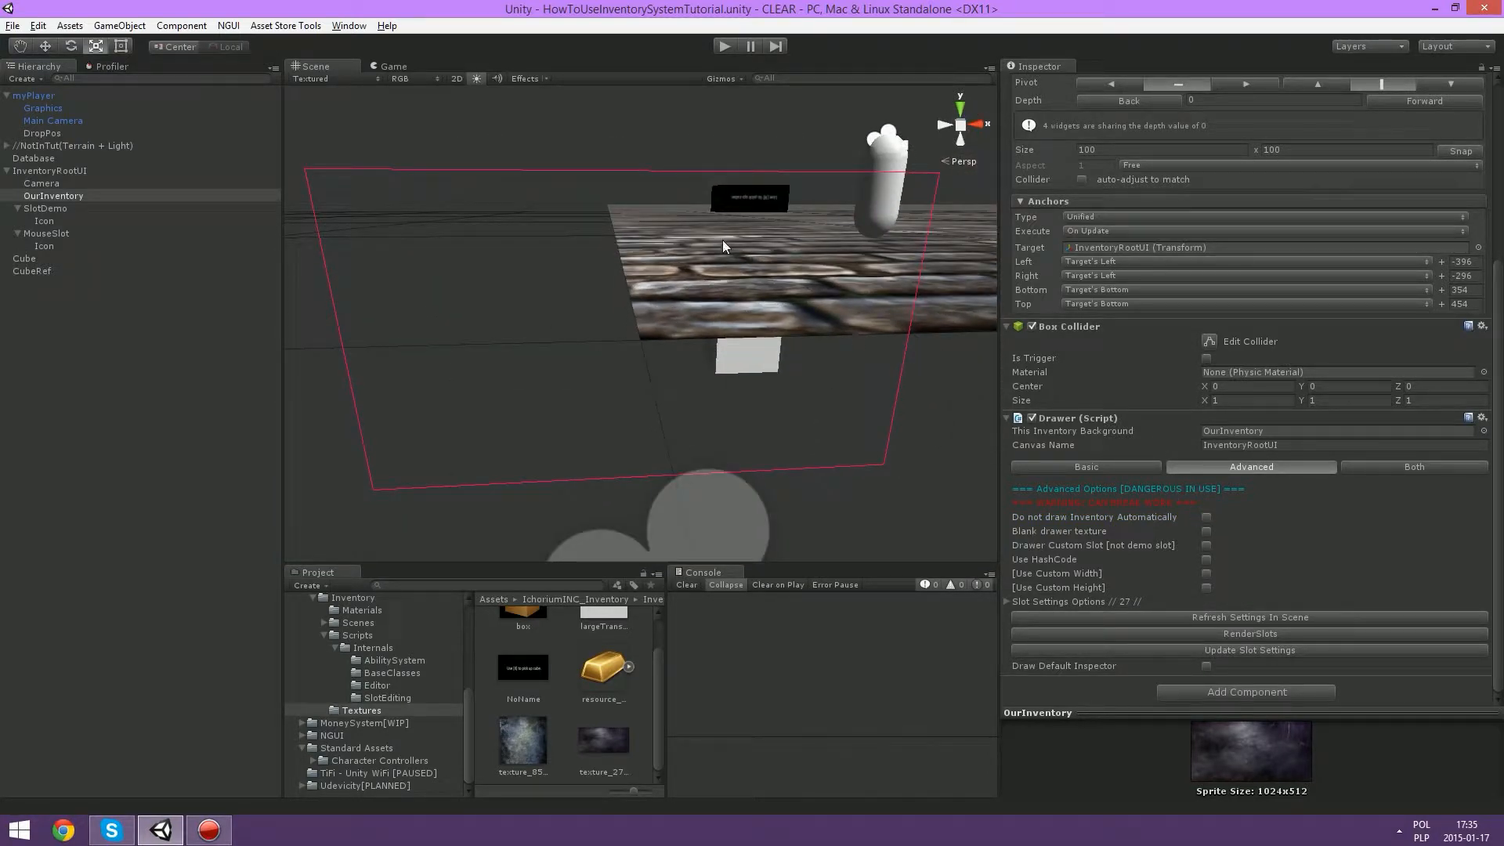
click(726, 47)
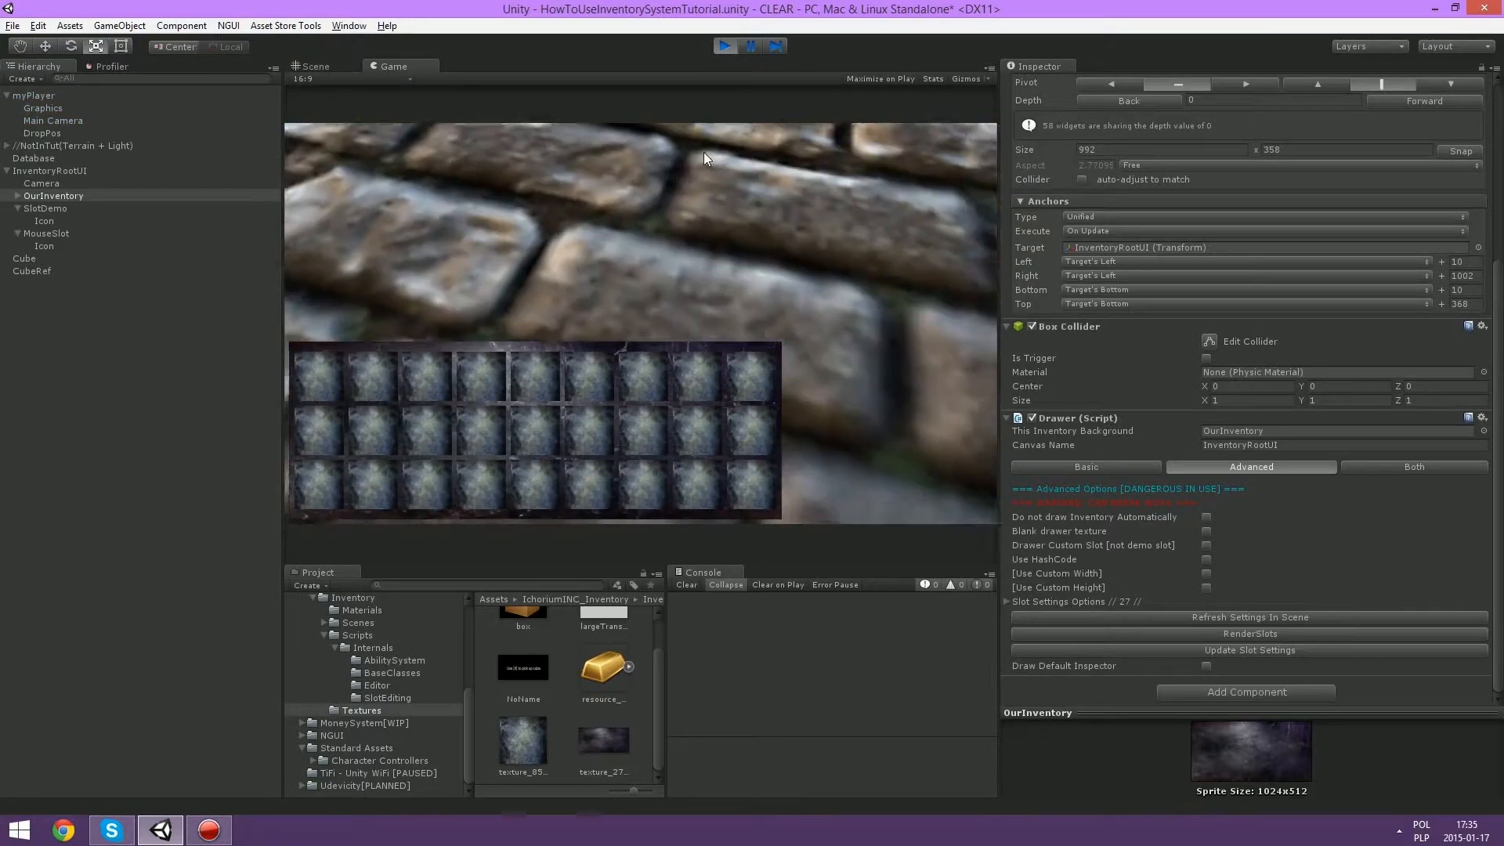
click(727, 43)
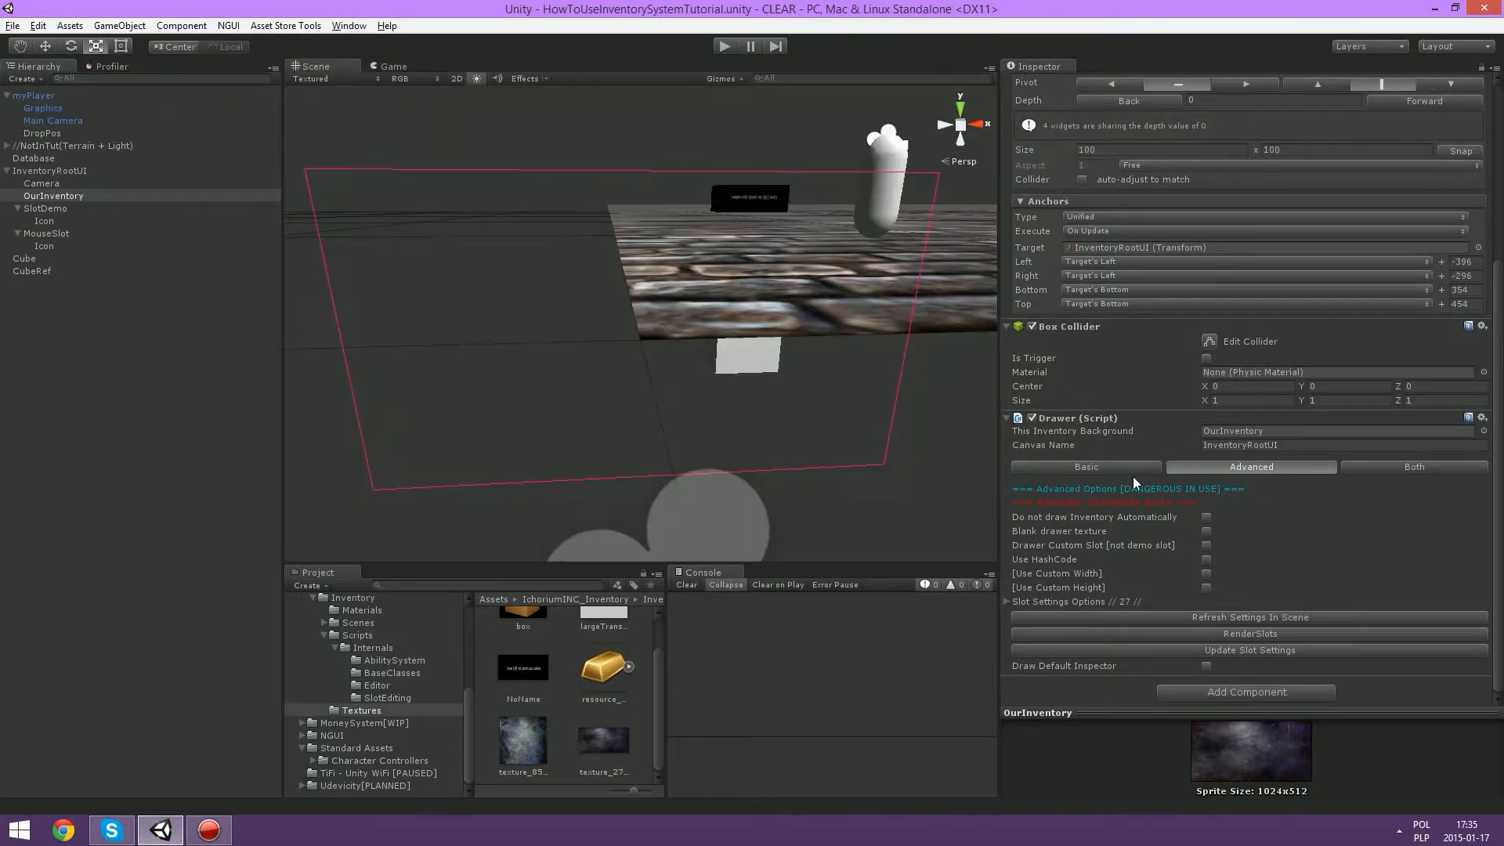
Step: Try the Do not draw Inventory Automatically option on OurInventory's Drawer in a play-test, and disable it again
click(1206, 518)
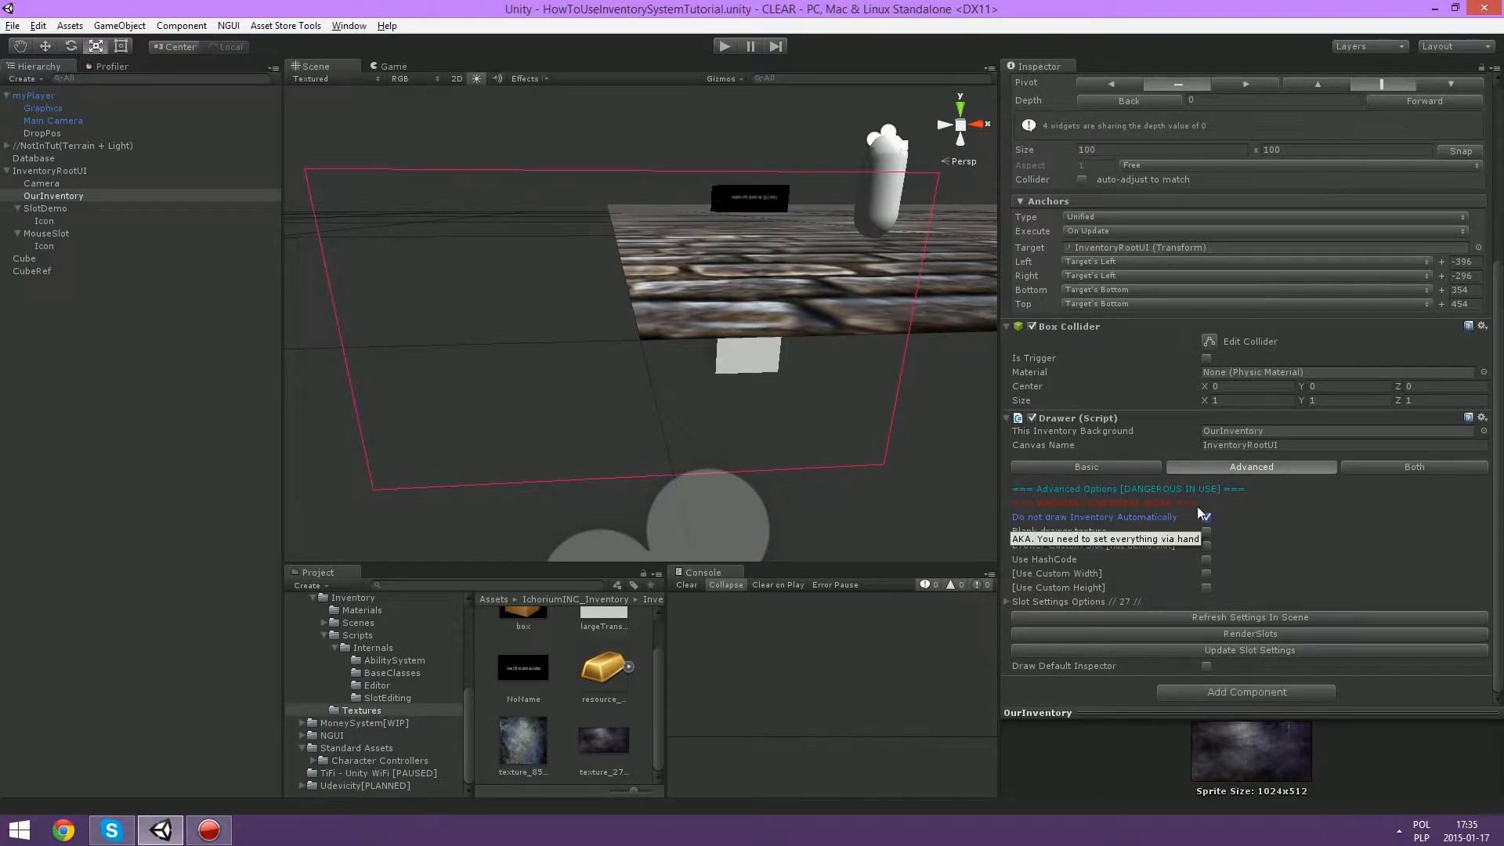
click(728, 46)
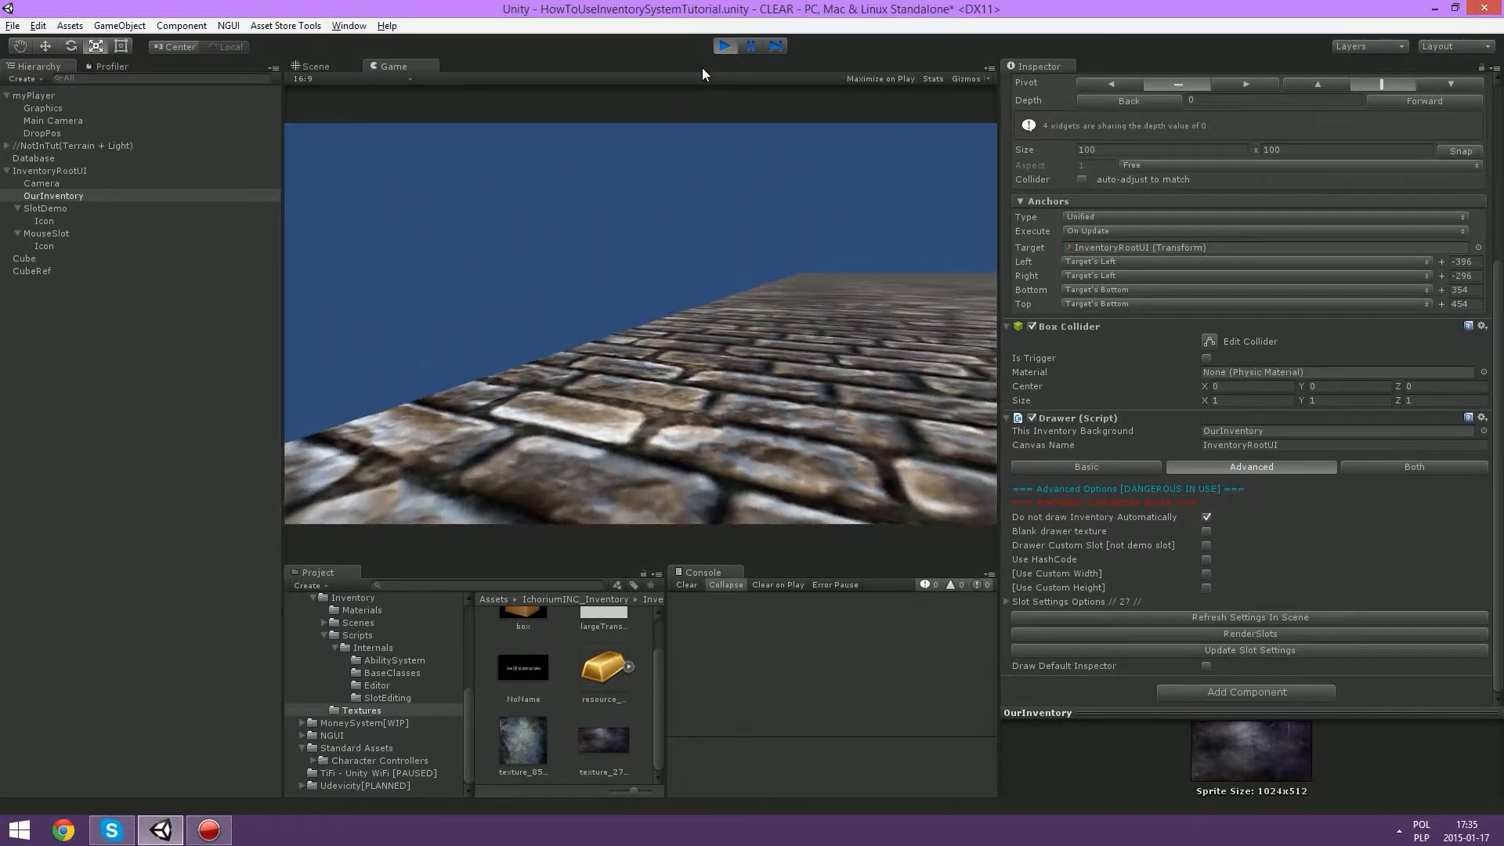
click(723, 50)
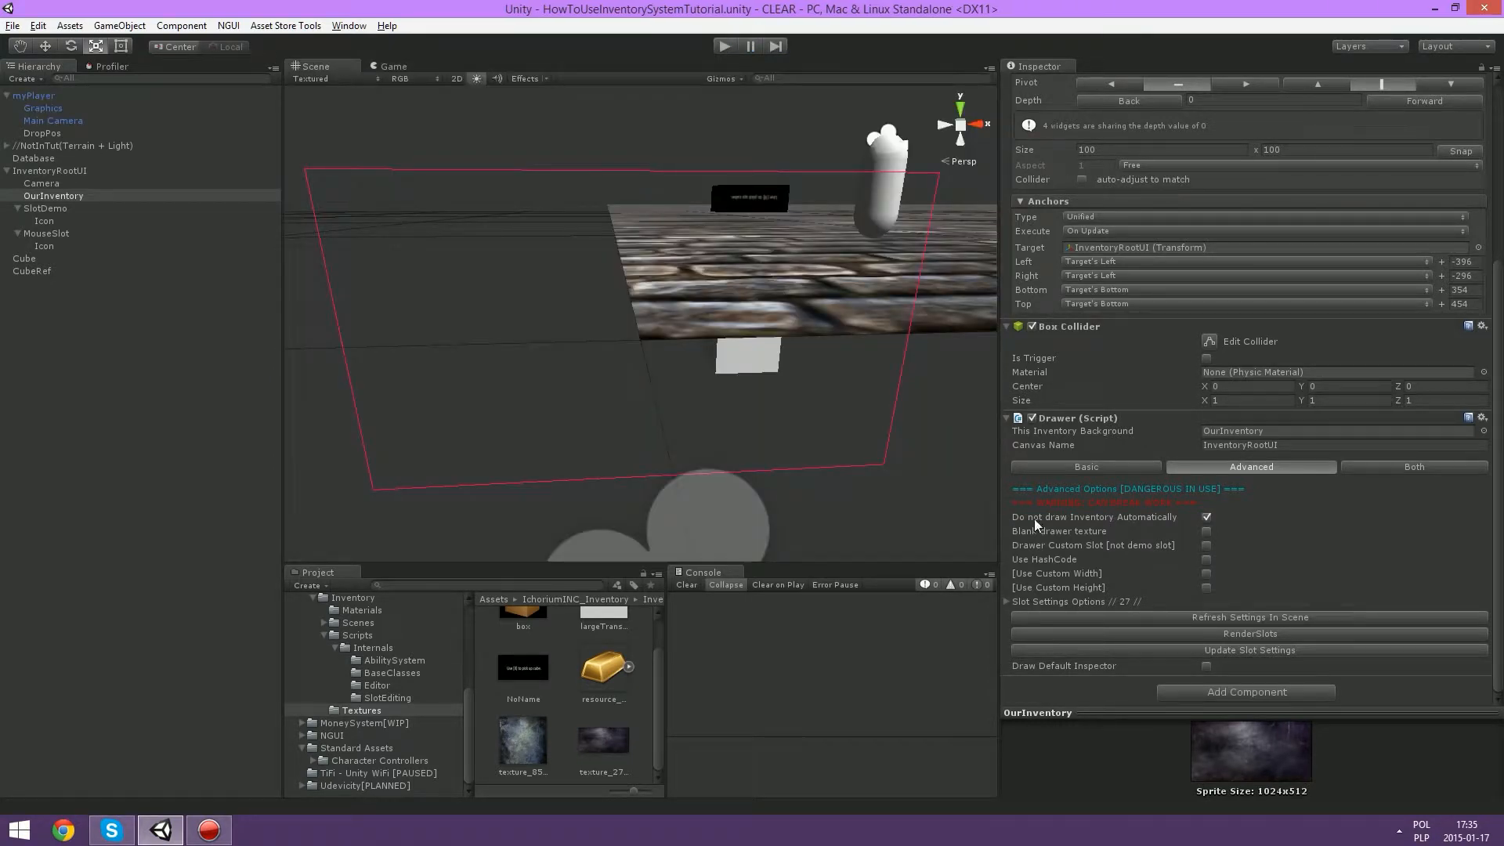
click(1205, 518)
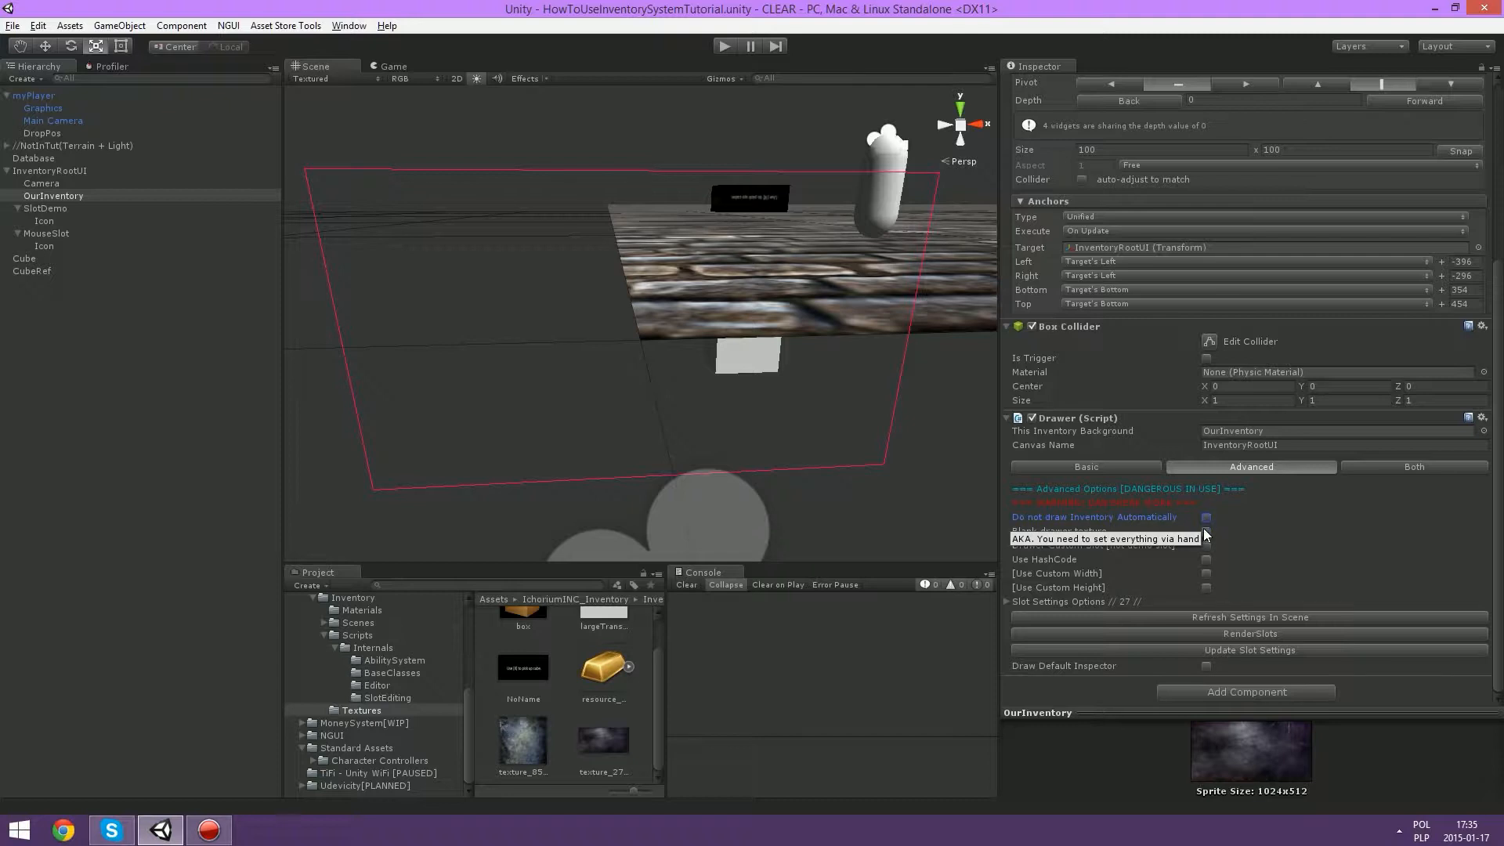
Step: Locate the background texture assigned to OurInventory's UITexture among the project's textures
scroll(1139, 341, up, 5)
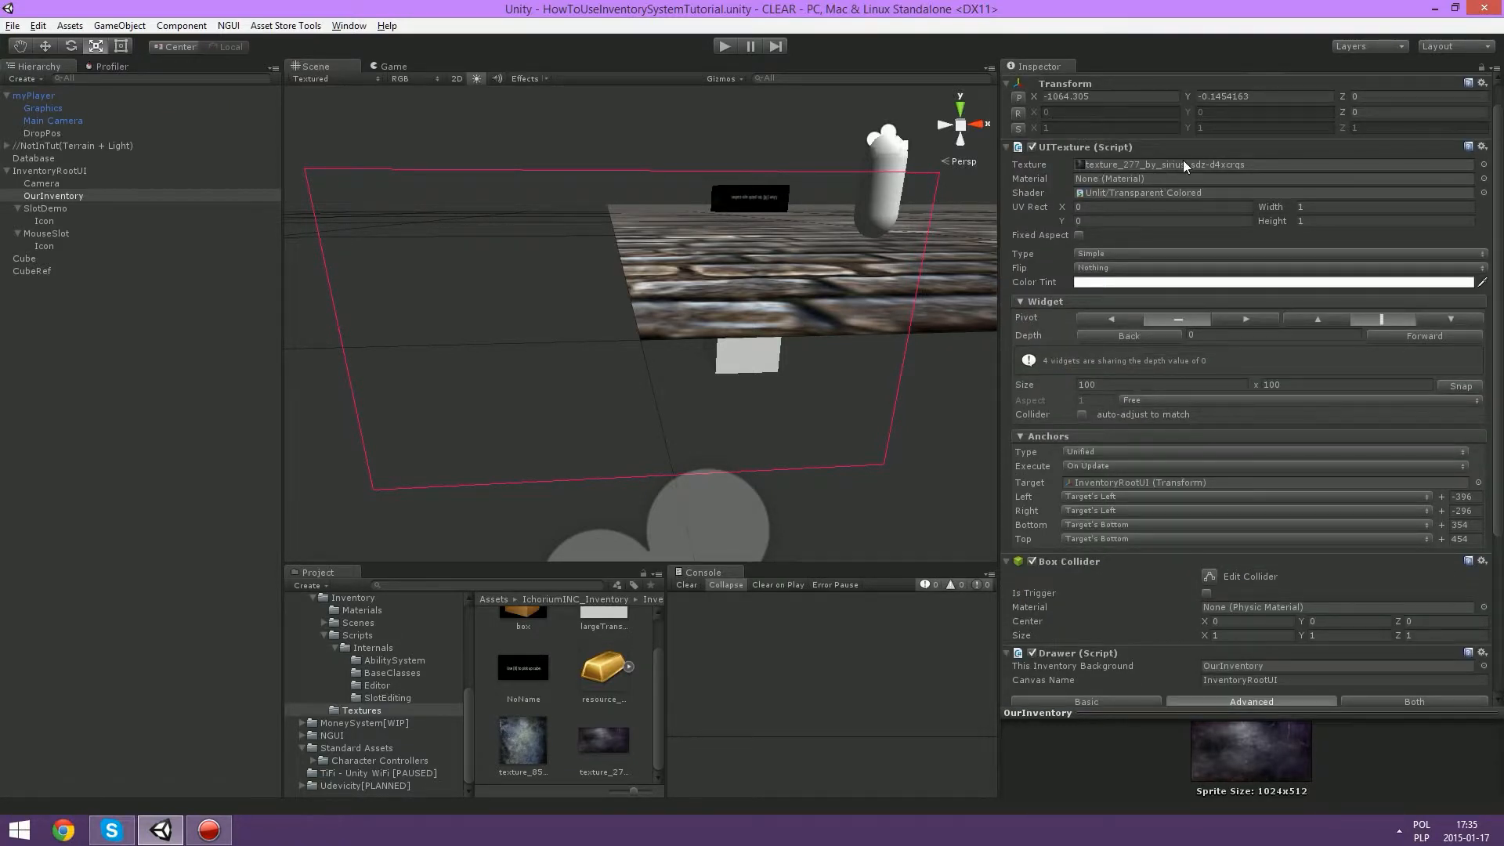
click(1183, 164)
scroll(1135, 311, down, 5)
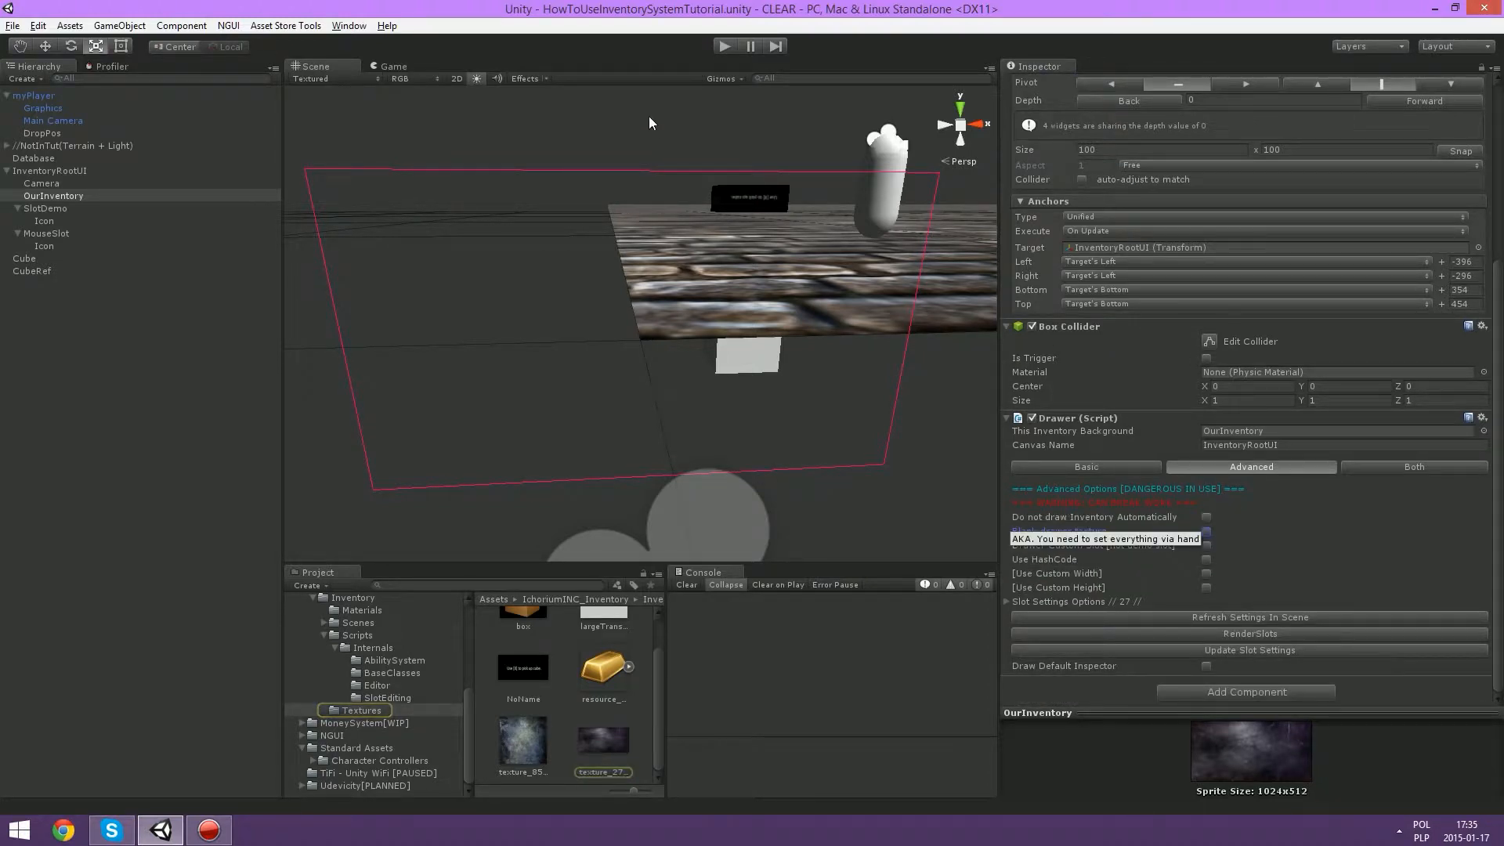
Step: Enable Blank drawer texture on OurInventory's Drawer and play-test the inventory without its background
click(1206, 531)
click(1209, 534)
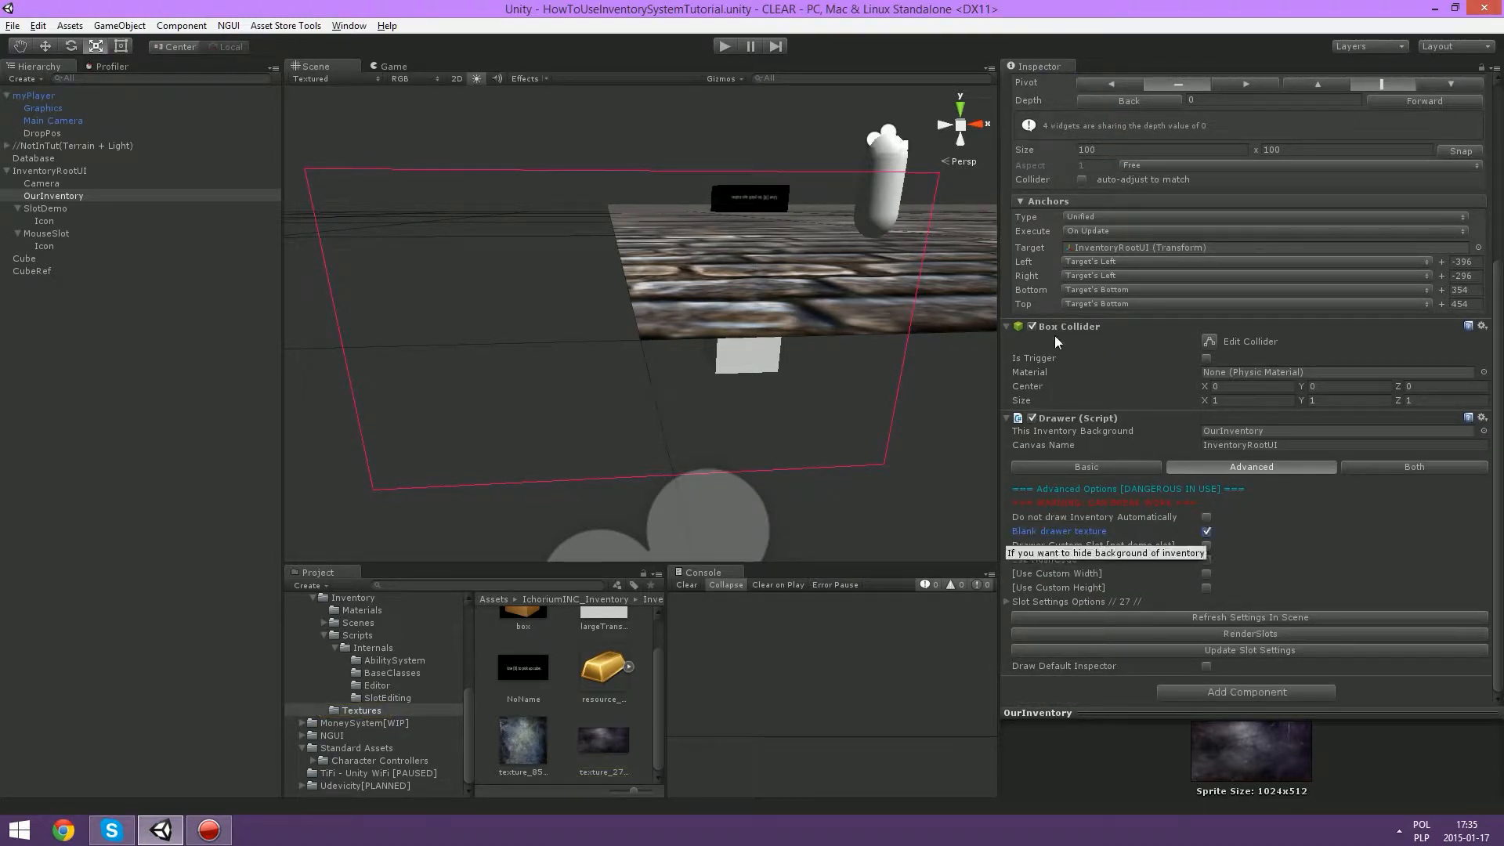
click(722, 46)
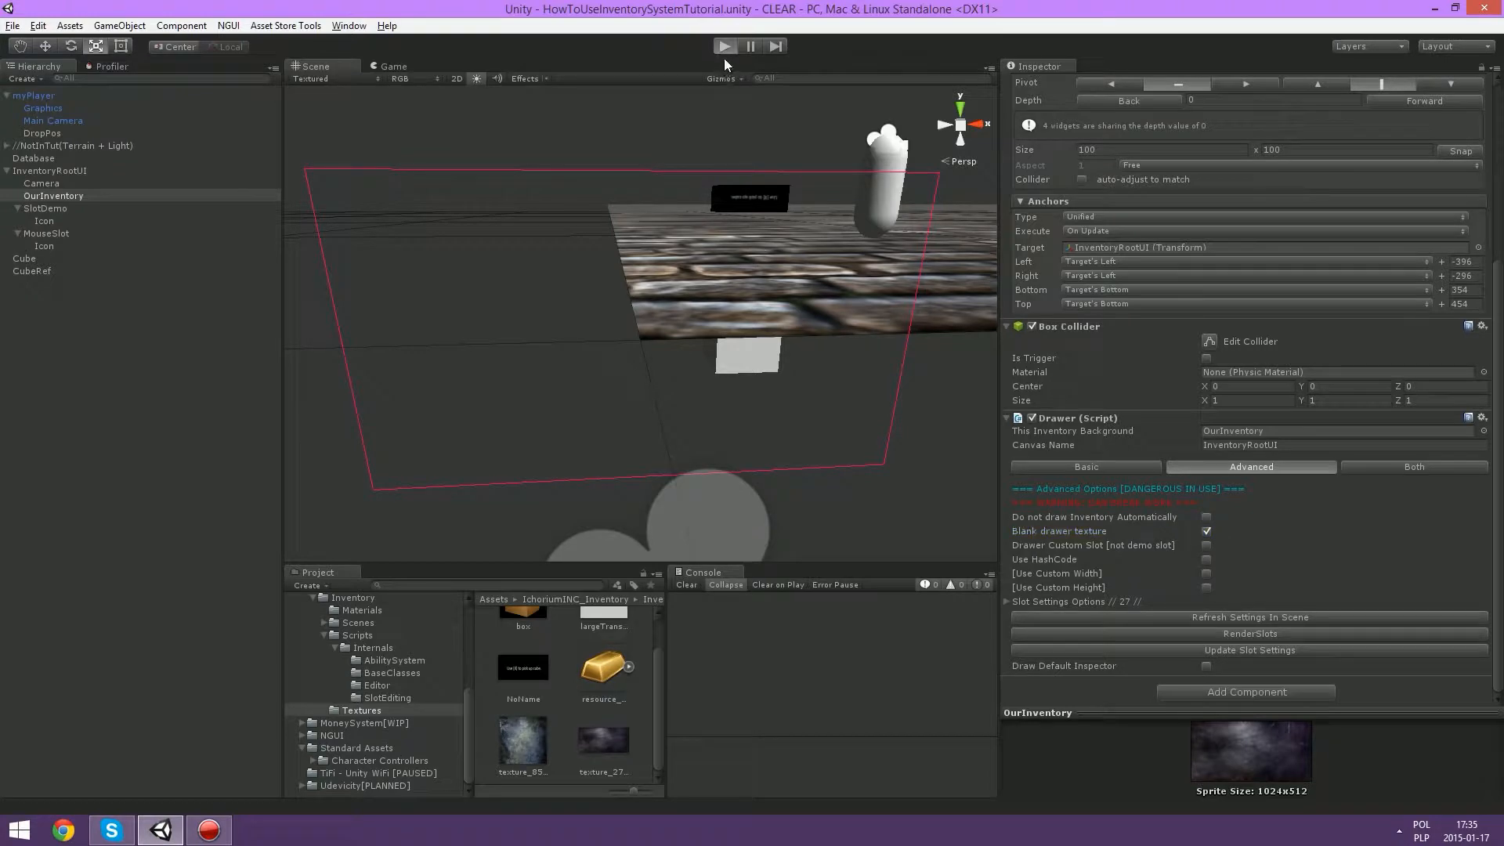
click(724, 47)
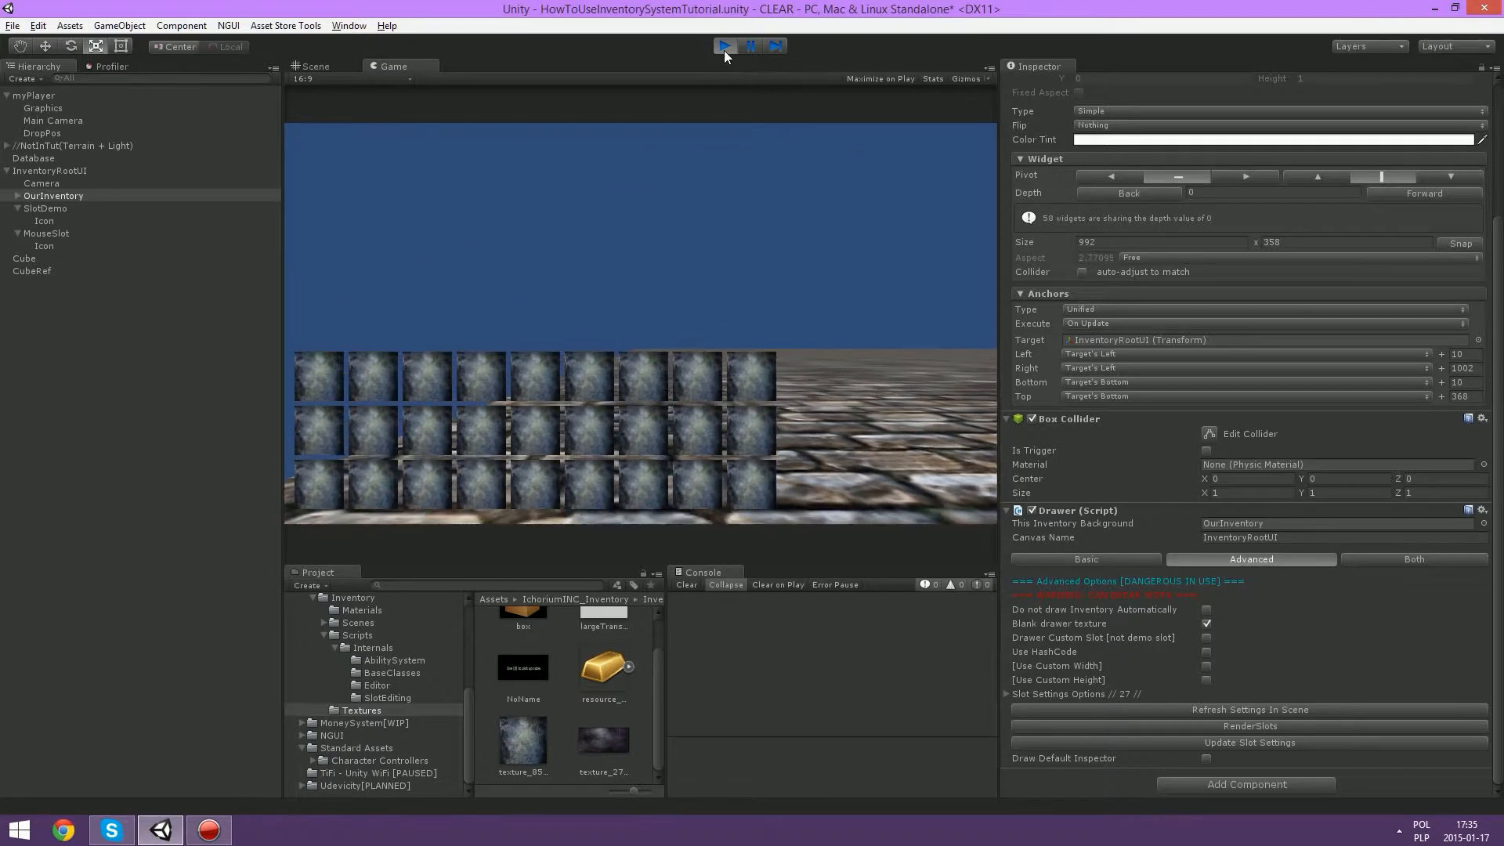
Step: End the play-test and disable Blank drawer texture on OurInventory's Drawer
click(724, 47)
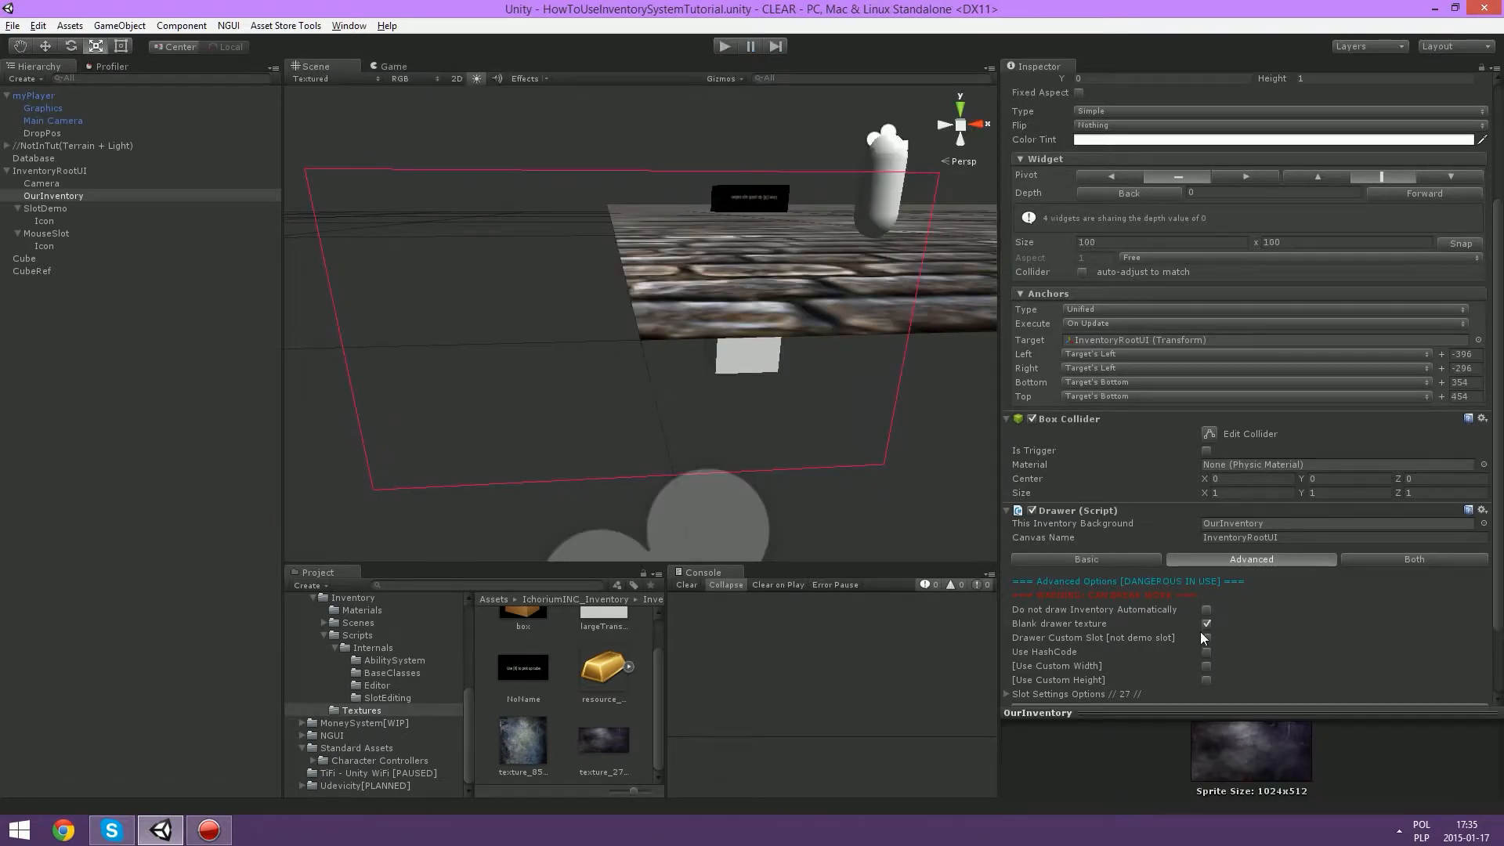
click(1207, 625)
Step: Try the Drawer Custom Slot option on OurInventory's Drawer, point out SlotDemo as the default slot, and disable the option again
click(1158, 637)
mouse_move(1100, 643)
click(1213, 641)
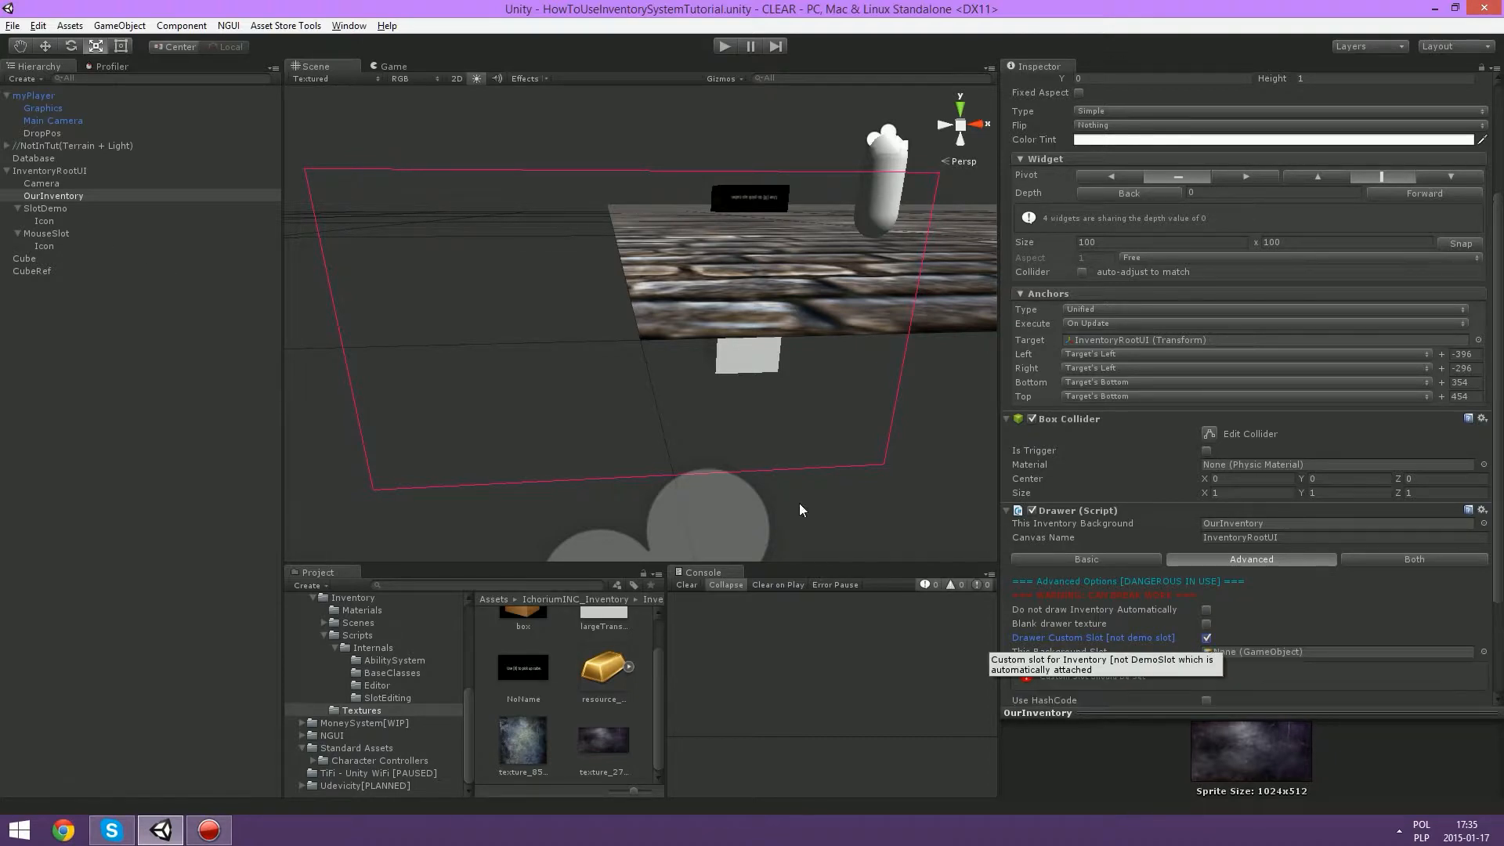
click(39, 210)
click(68, 196)
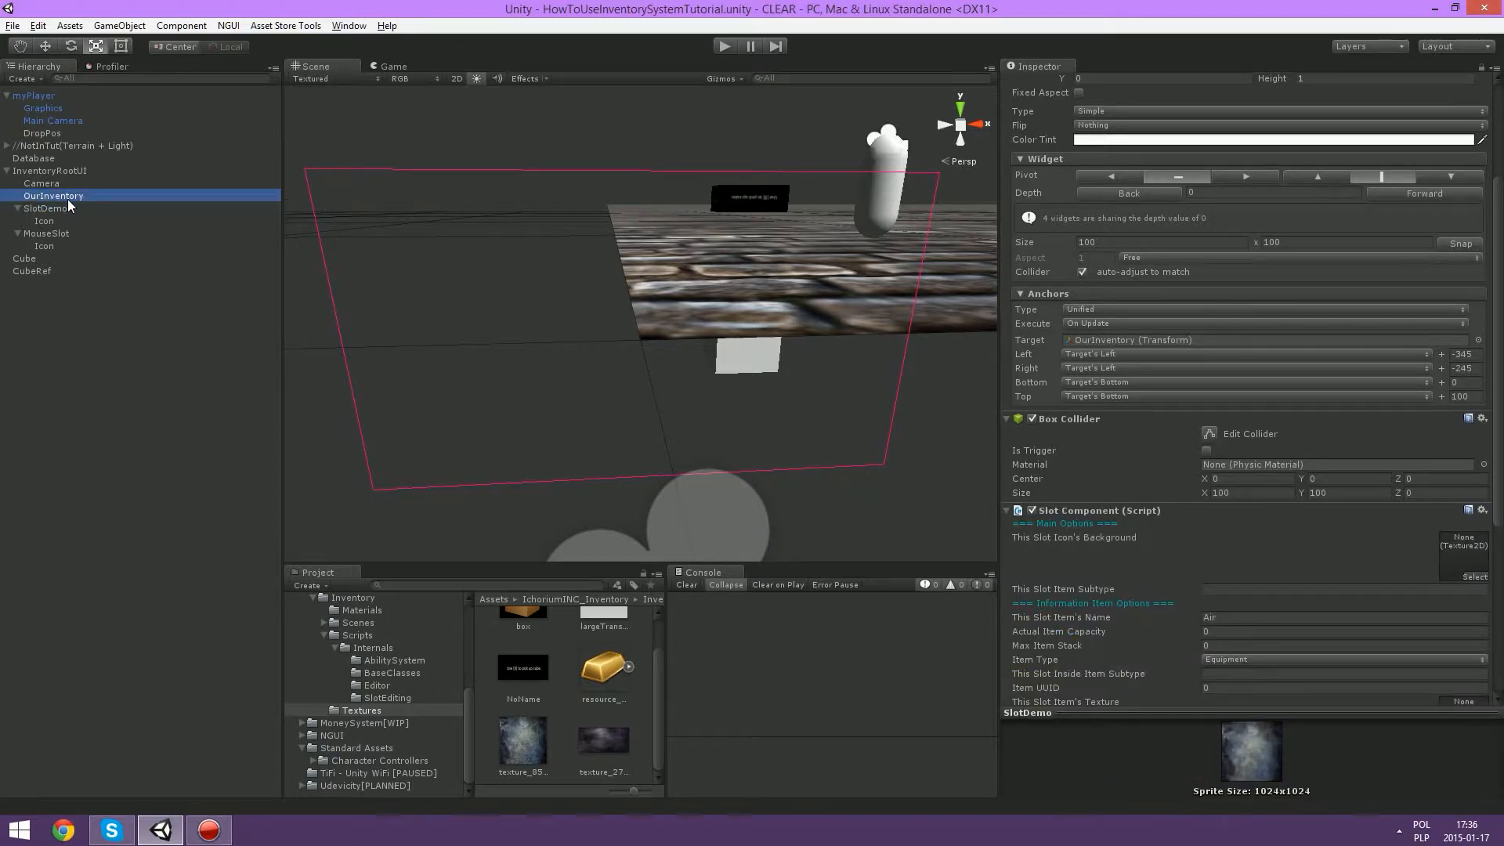
scroll(1179, 589, down, 3)
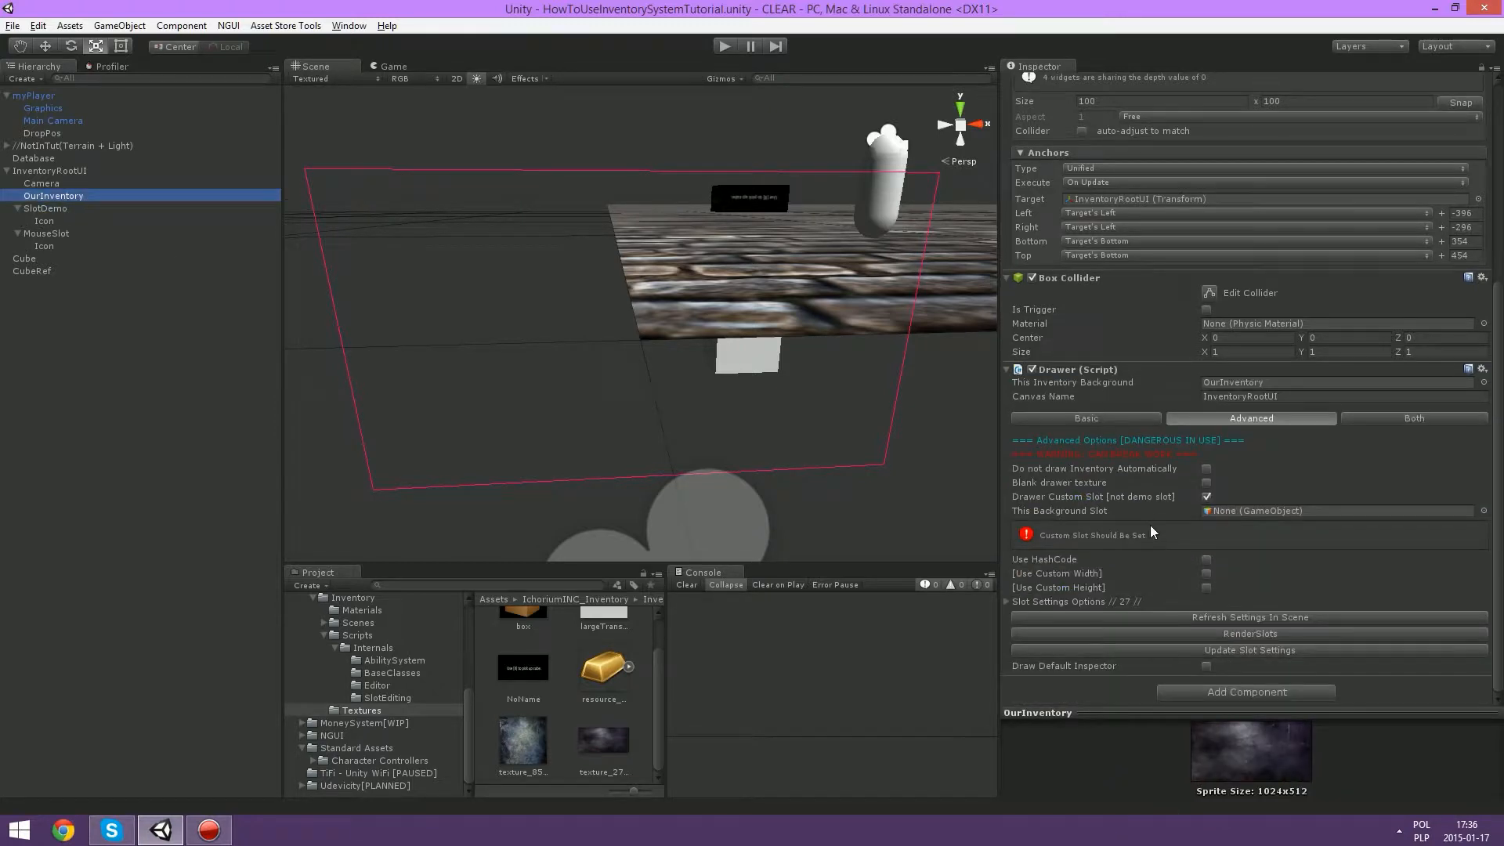
click(1207, 498)
Step: Briefly enable Use HashCode on OurInventory's Drawer to show its value field, and disable it again
click(1129, 559)
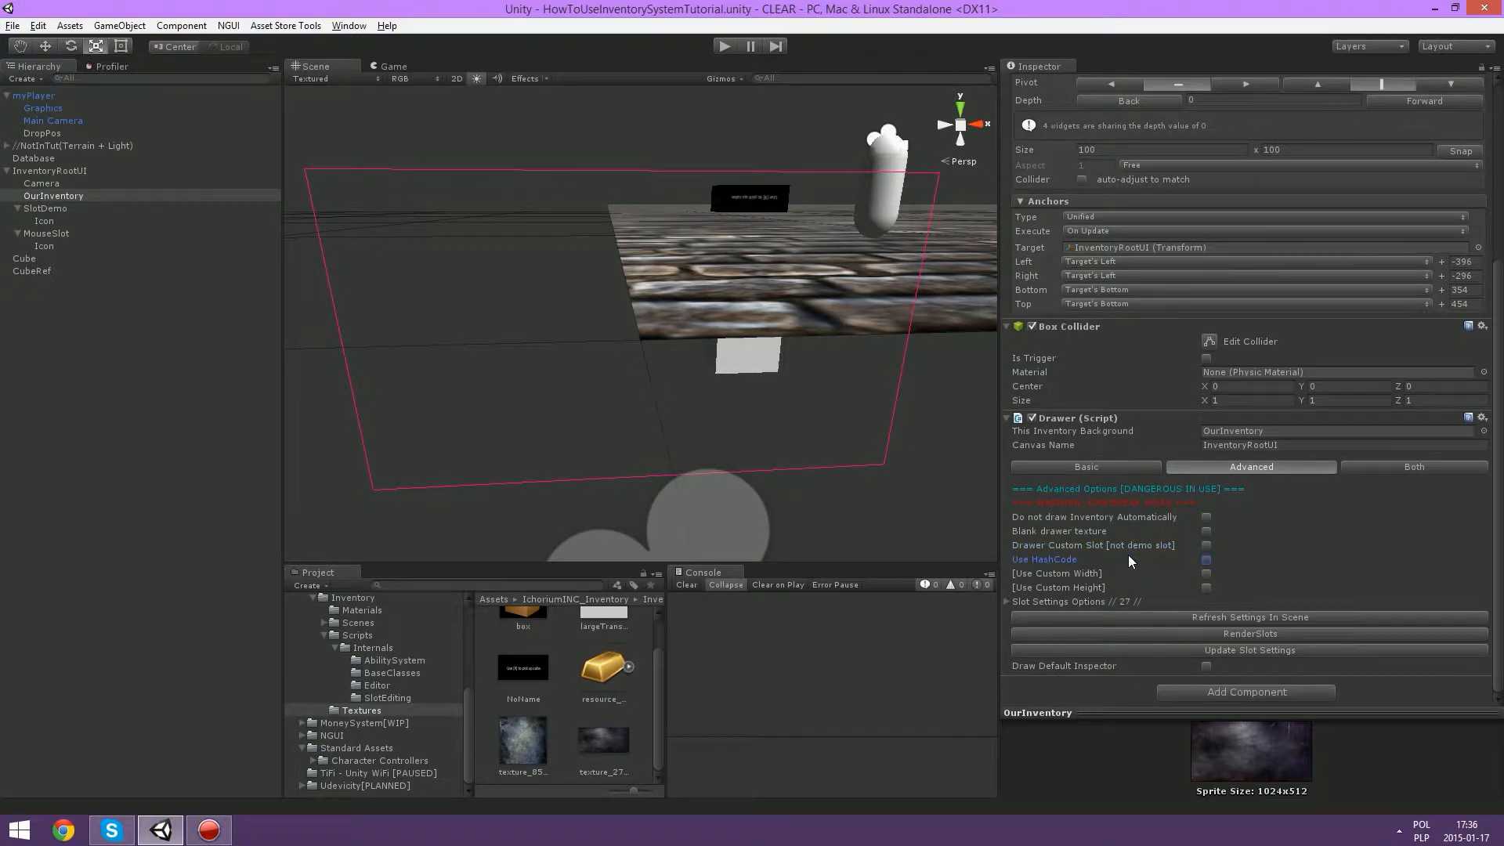
click(1206, 560)
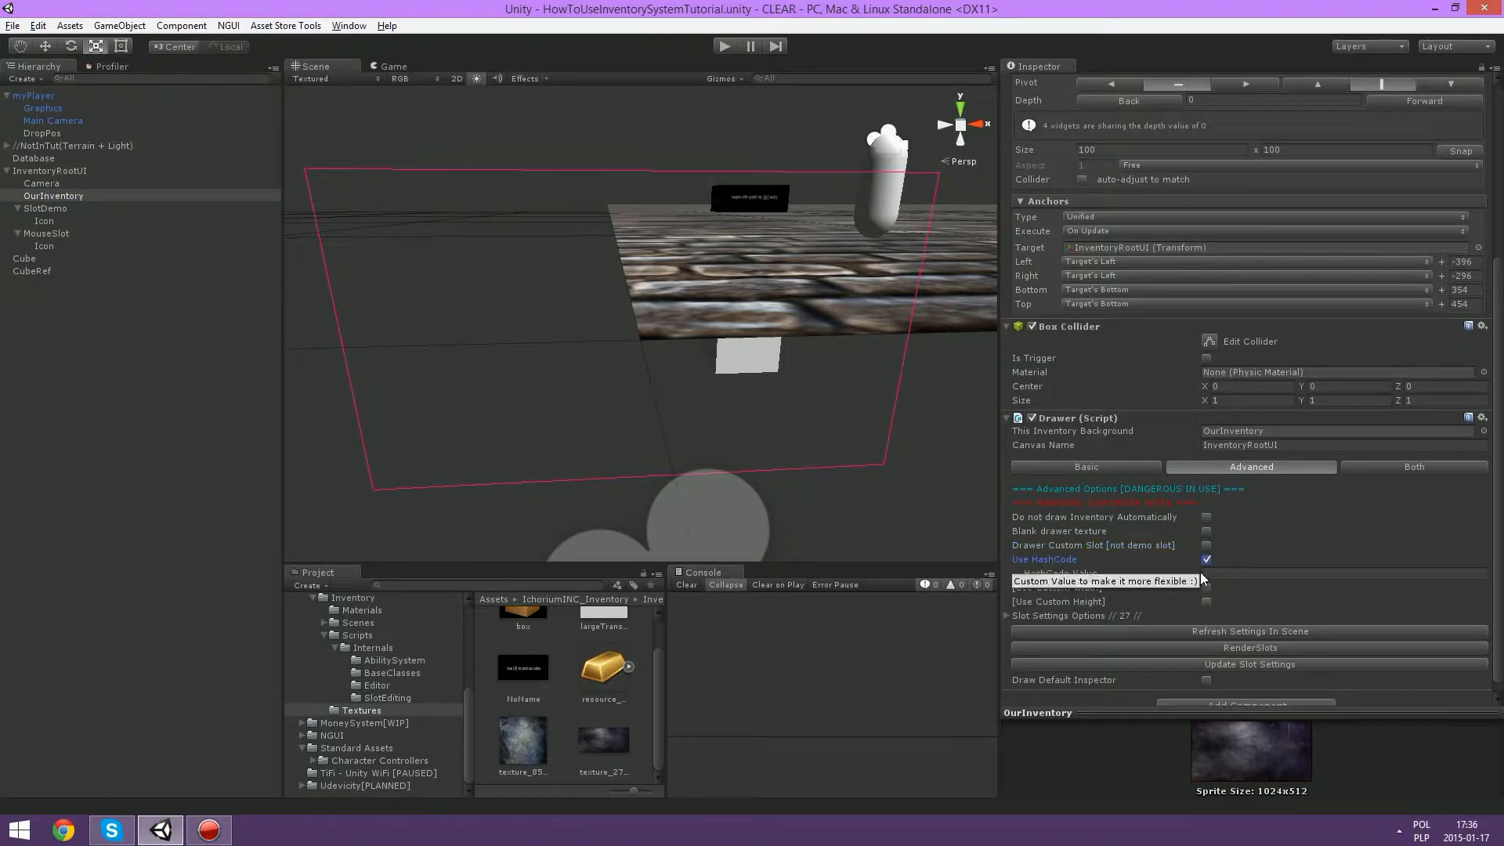
click(1205, 560)
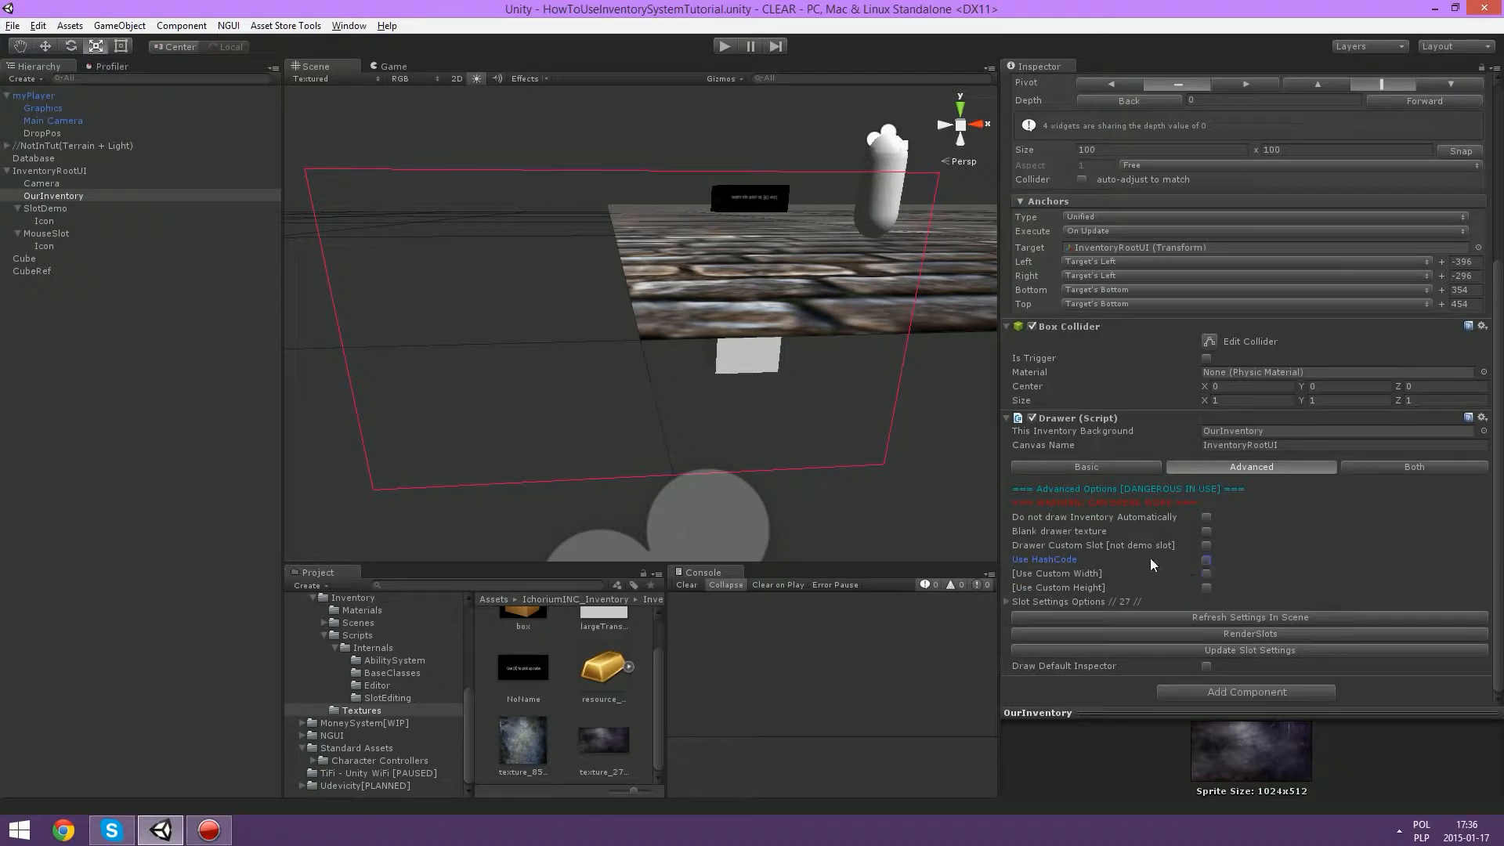
Step: Enable Use Custom Width and Use Custom Height on OurInventory's Drawer, setting both values to 100
click(1097, 583)
click(1206, 574)
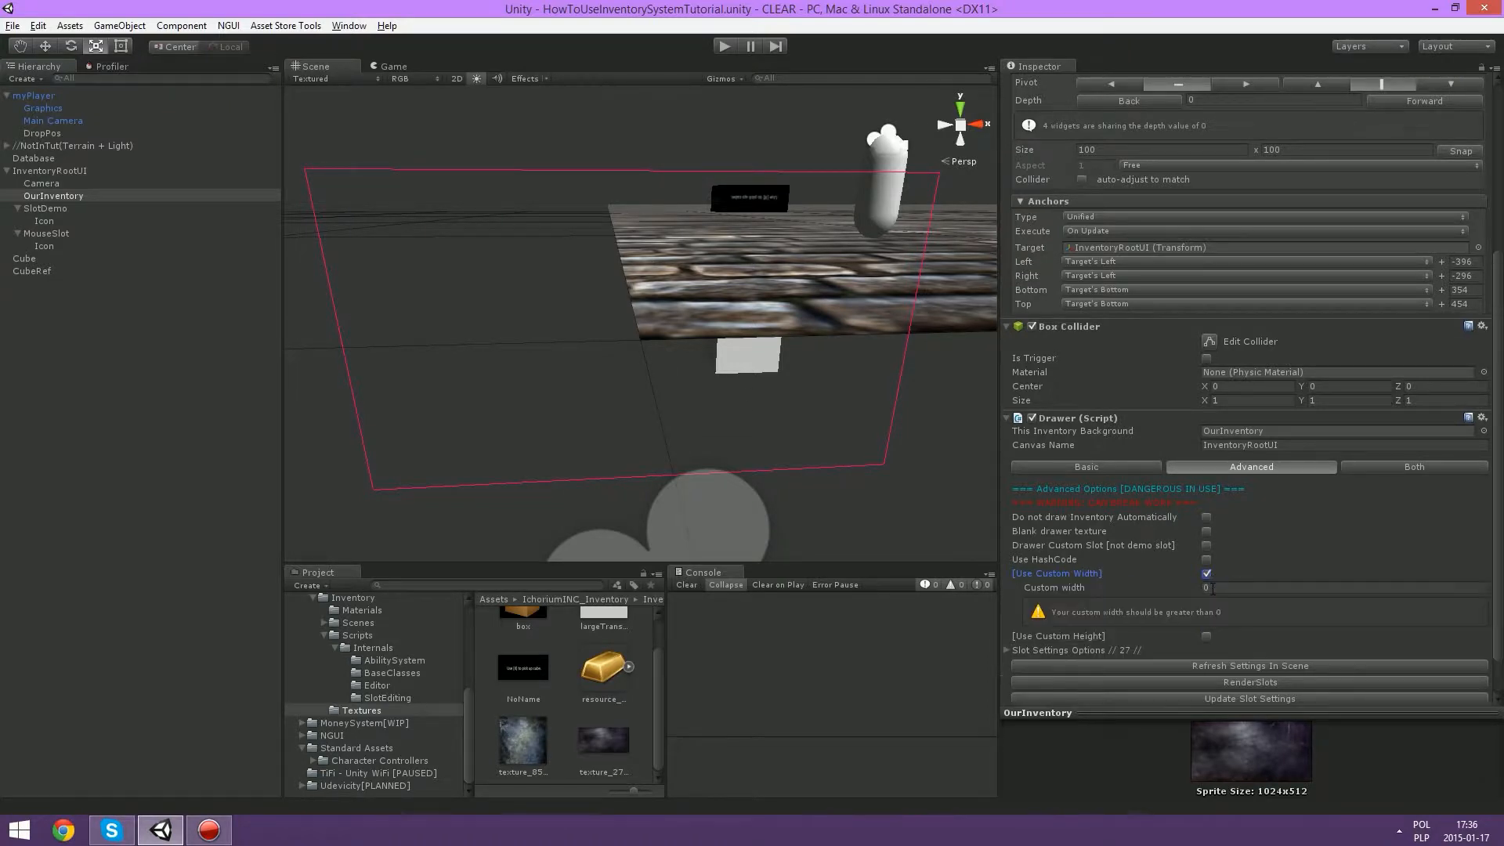
click(1220, 584)
text(100)
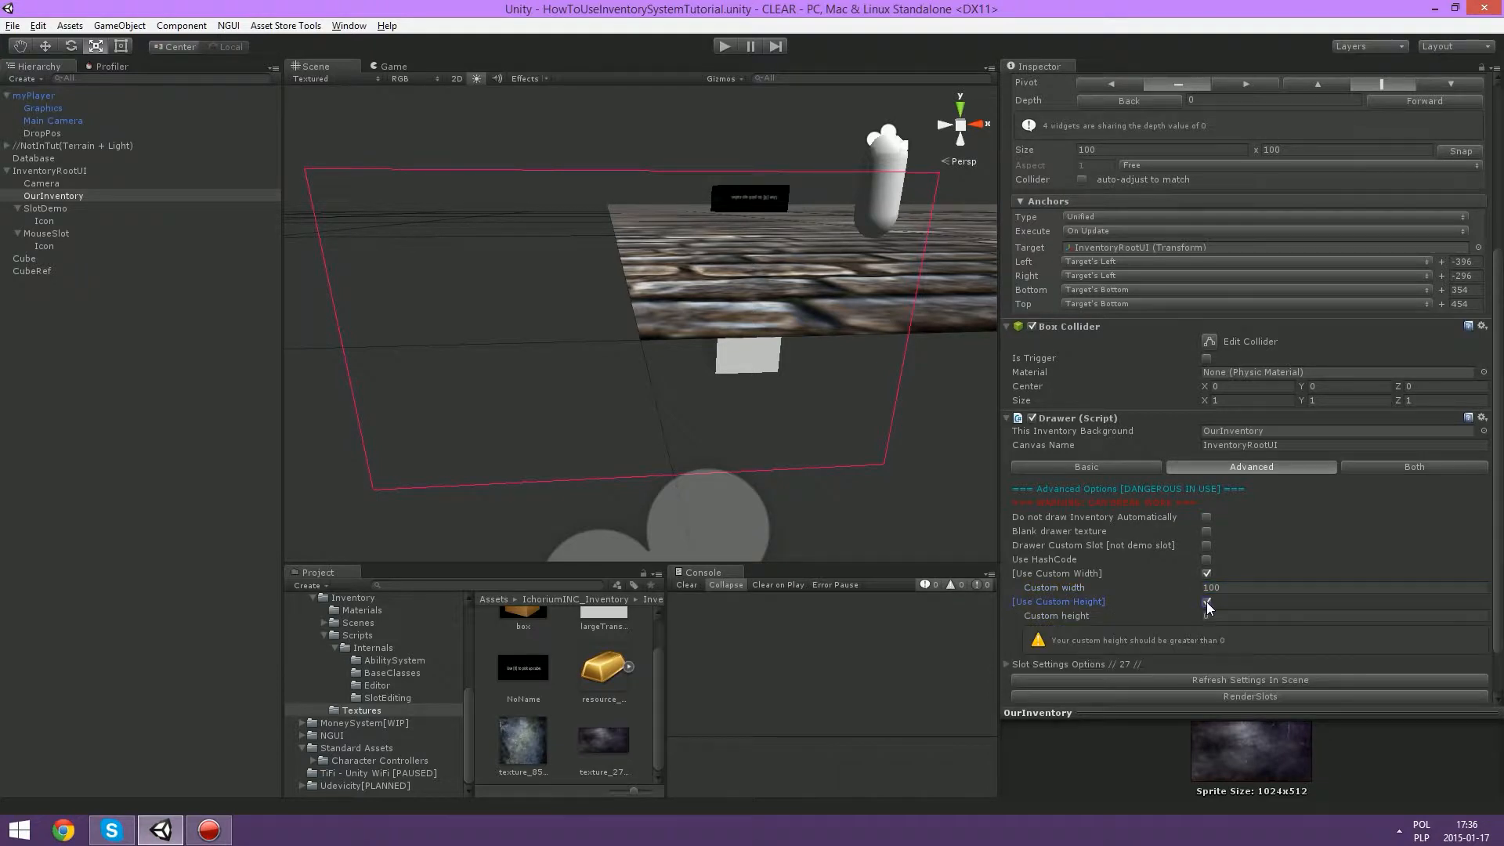
click(1206, 601)
click(1235, 615)
text(100)
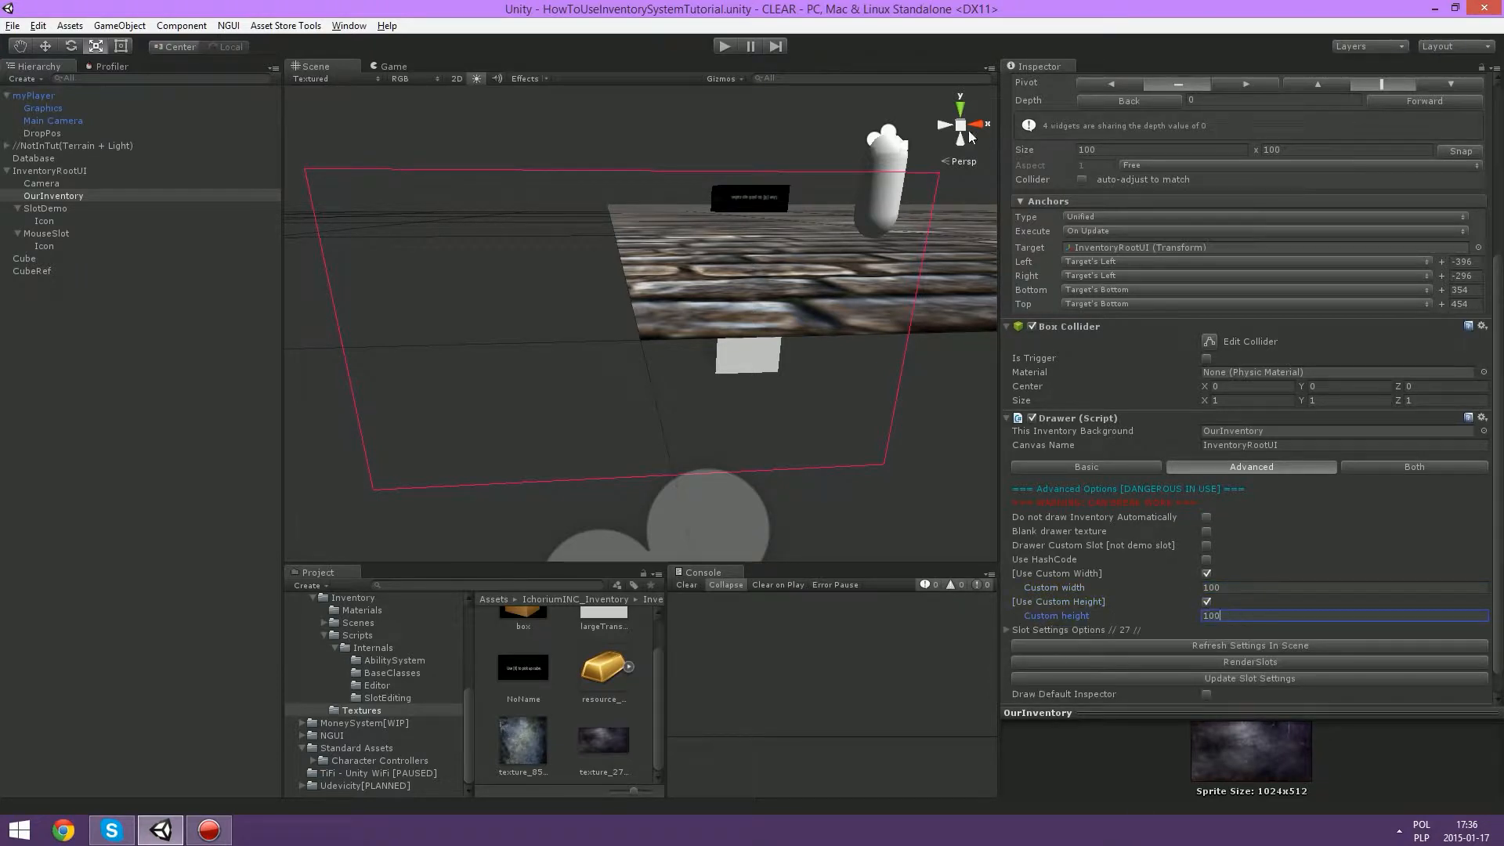
Step: Play-test the inventory with its custom background size, and disable both the custom width and custom height options
click(725, 47)
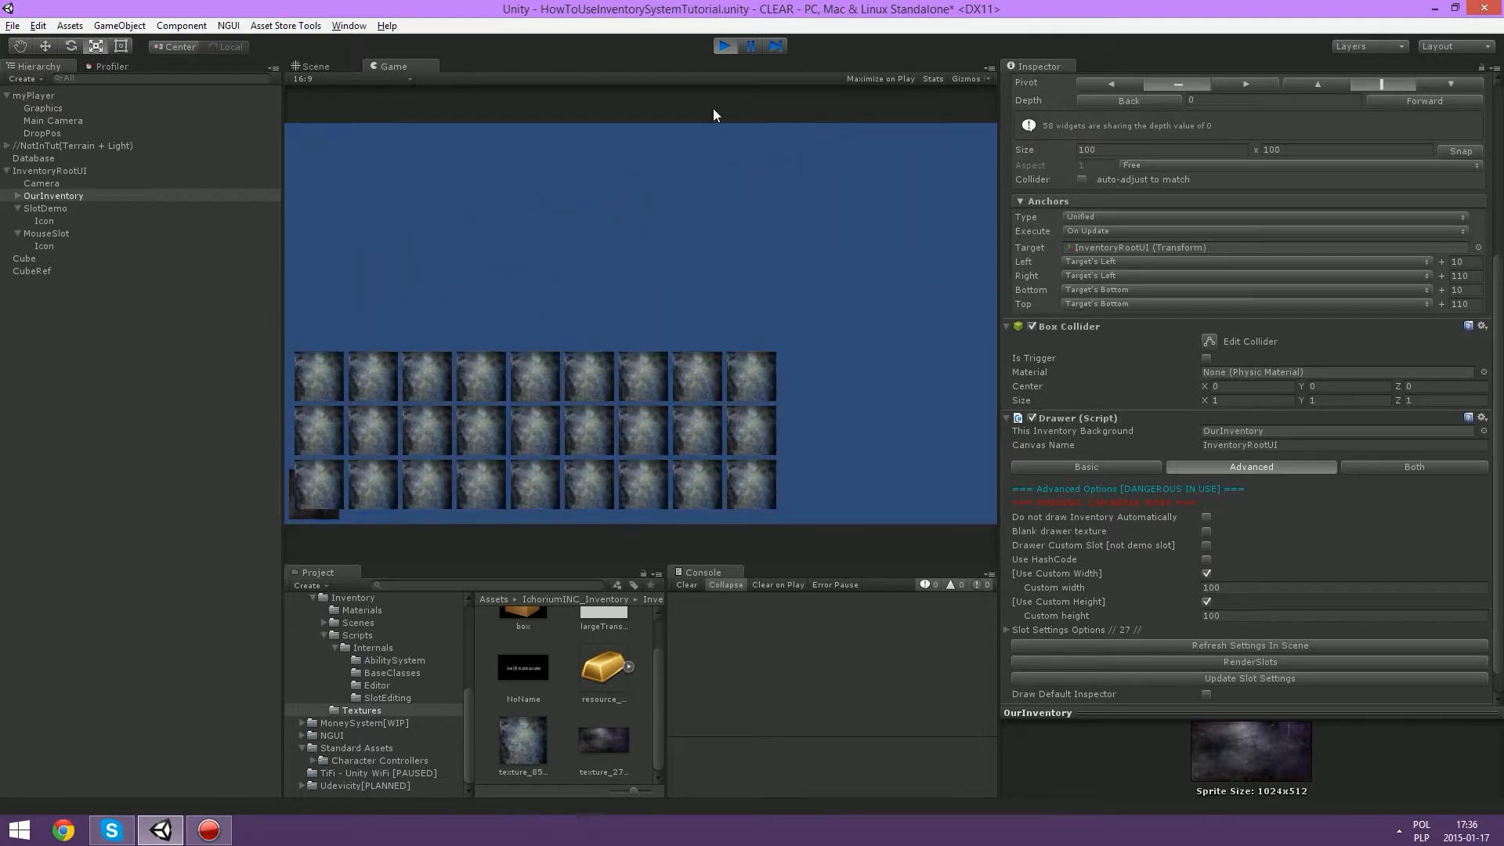
click(726, 47)
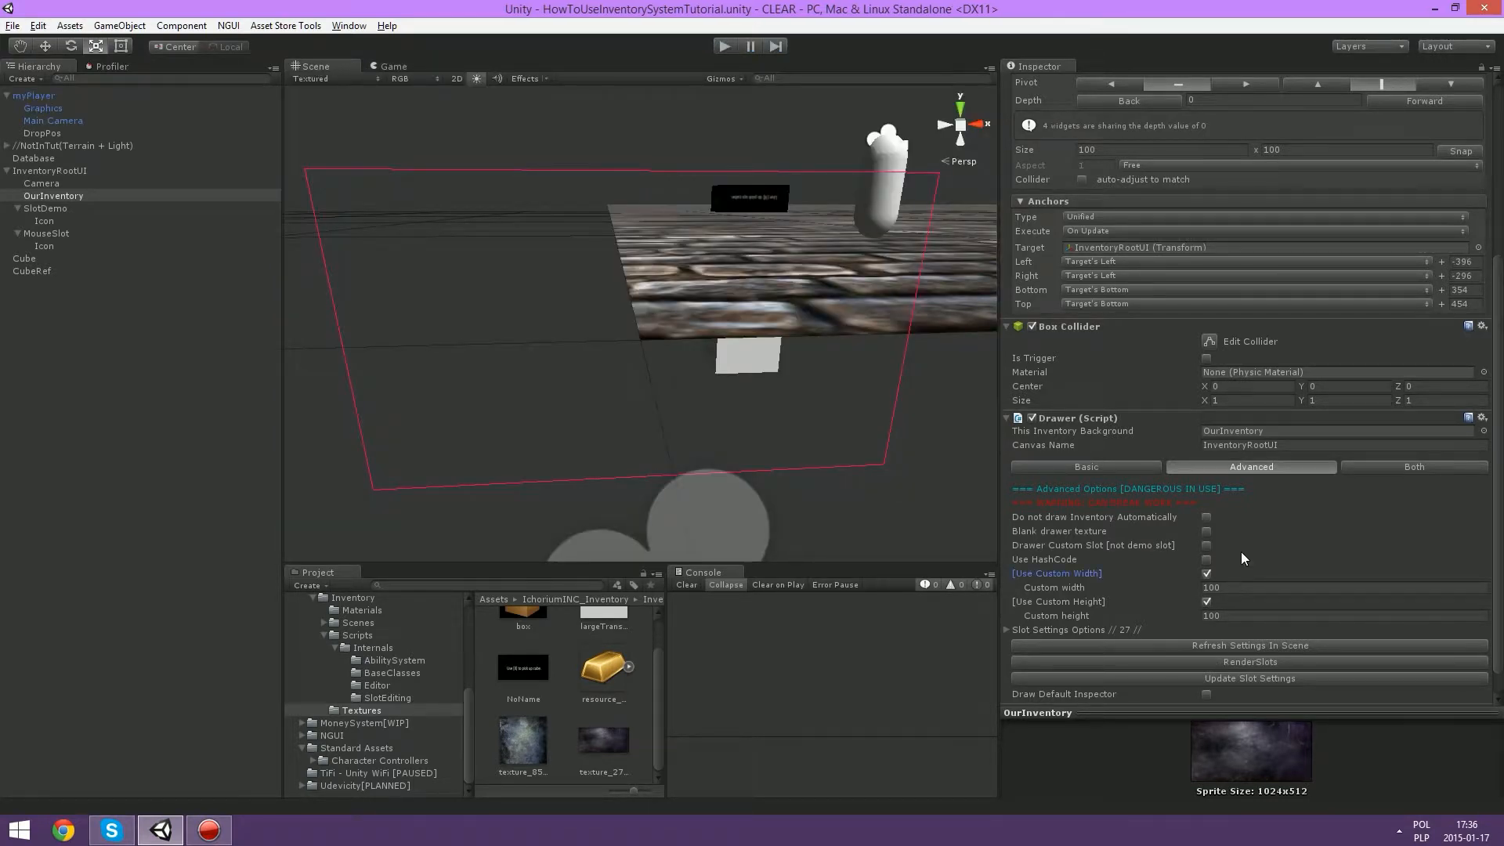
click(1208, 578)
click(1210, 587)
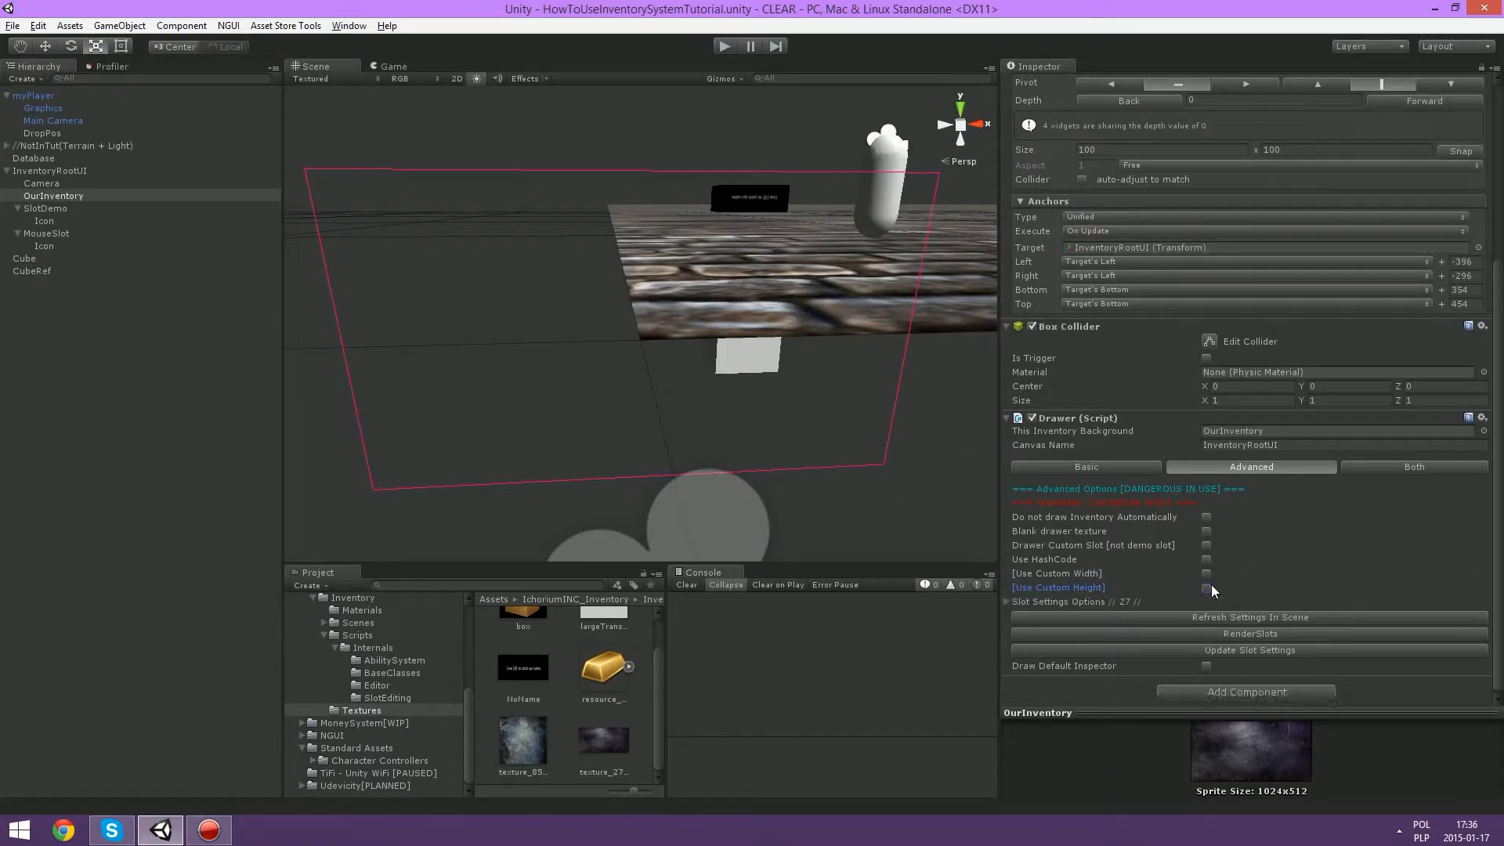
Step: Examine the Drawer's Slot Settings Options and the custom settings available for Identifier 0
click(1007, 602)
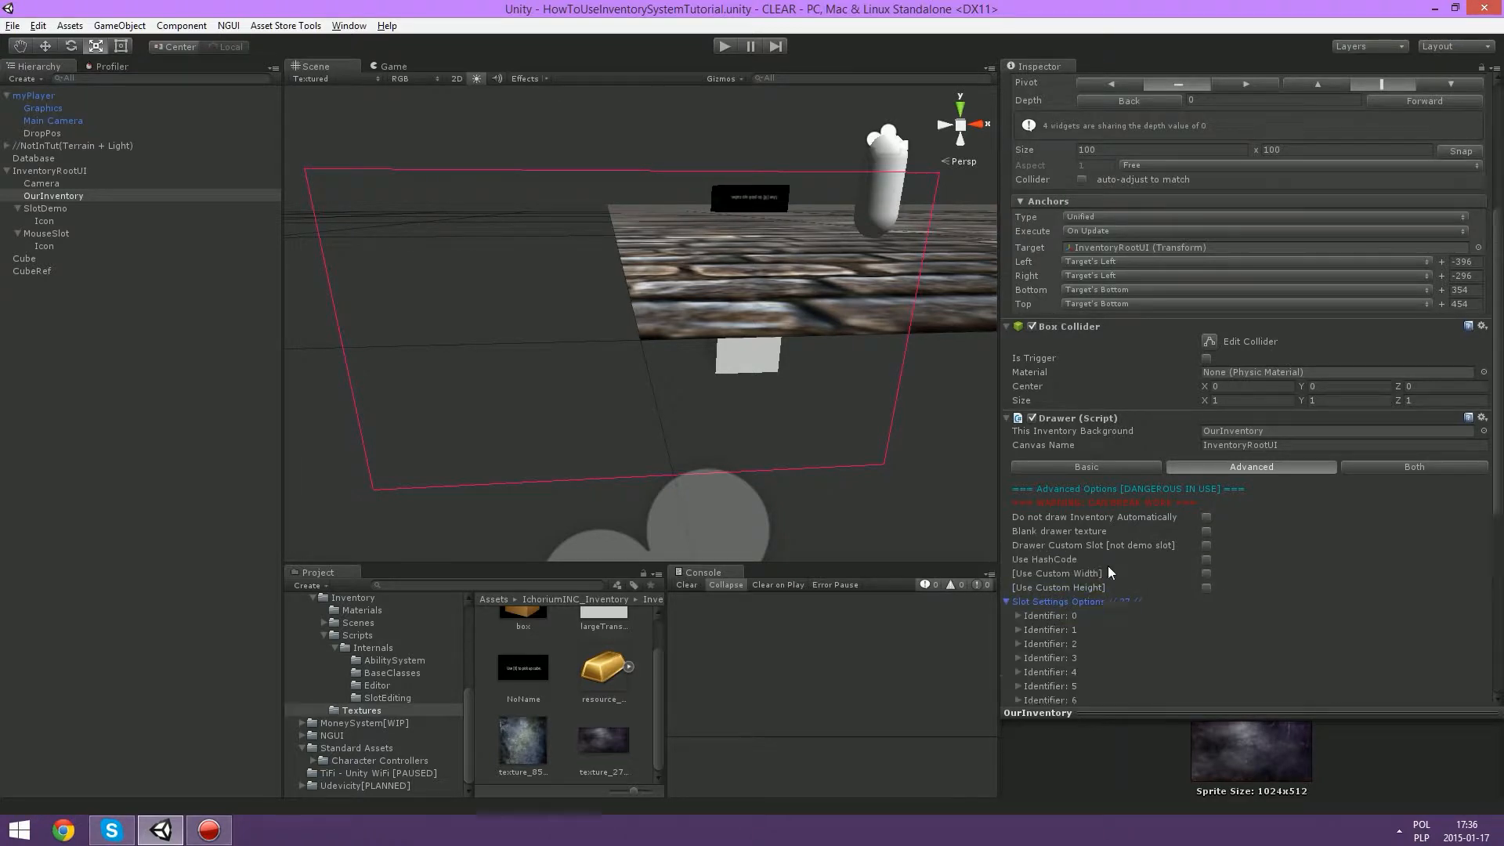
scroll(1105, 540, down, 3)
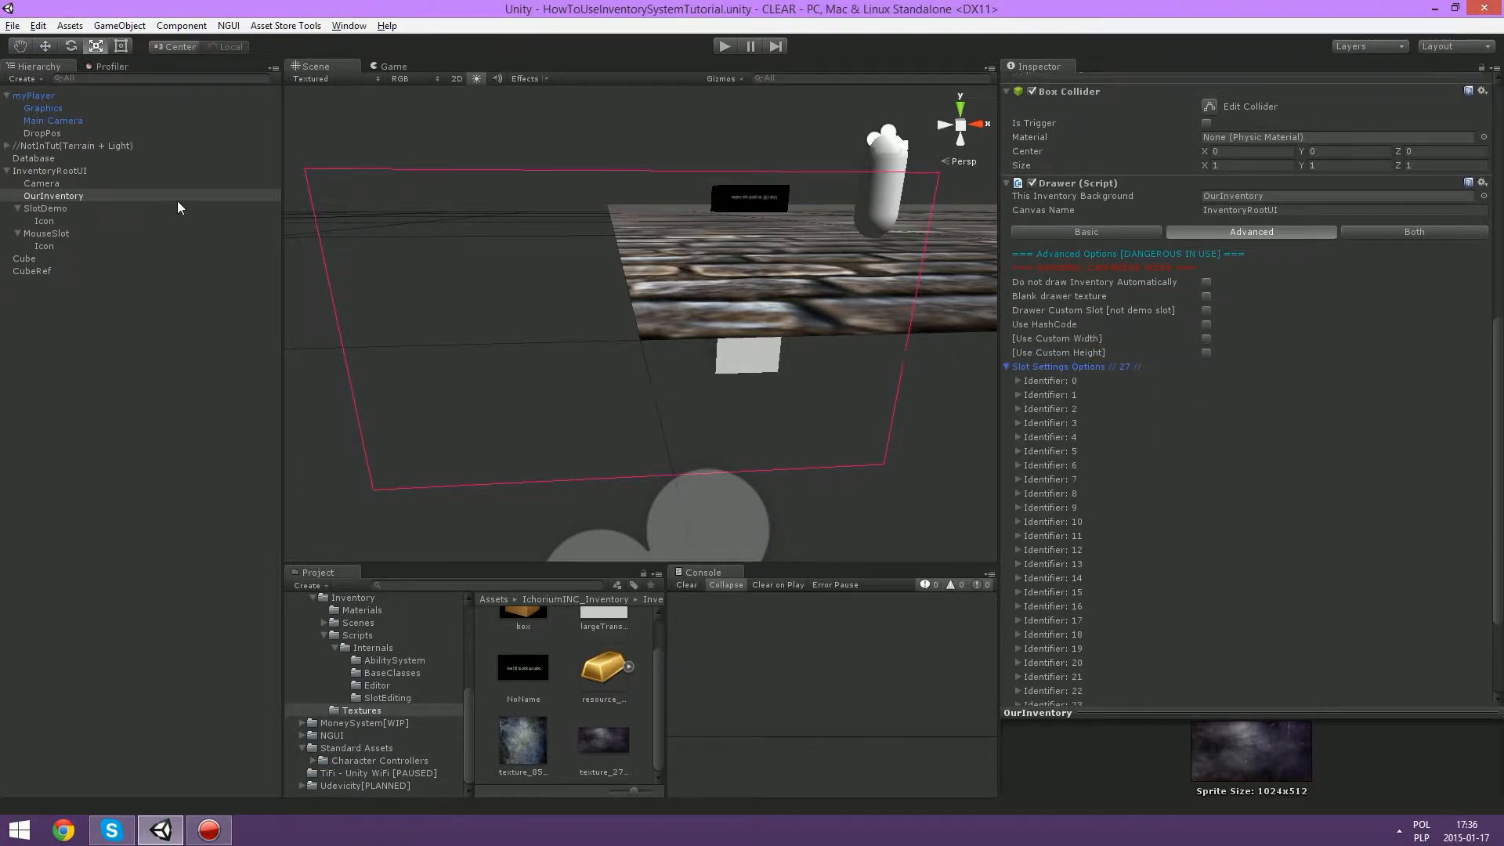
click(1018, 382)
scroll(1095, 354, down, 3)
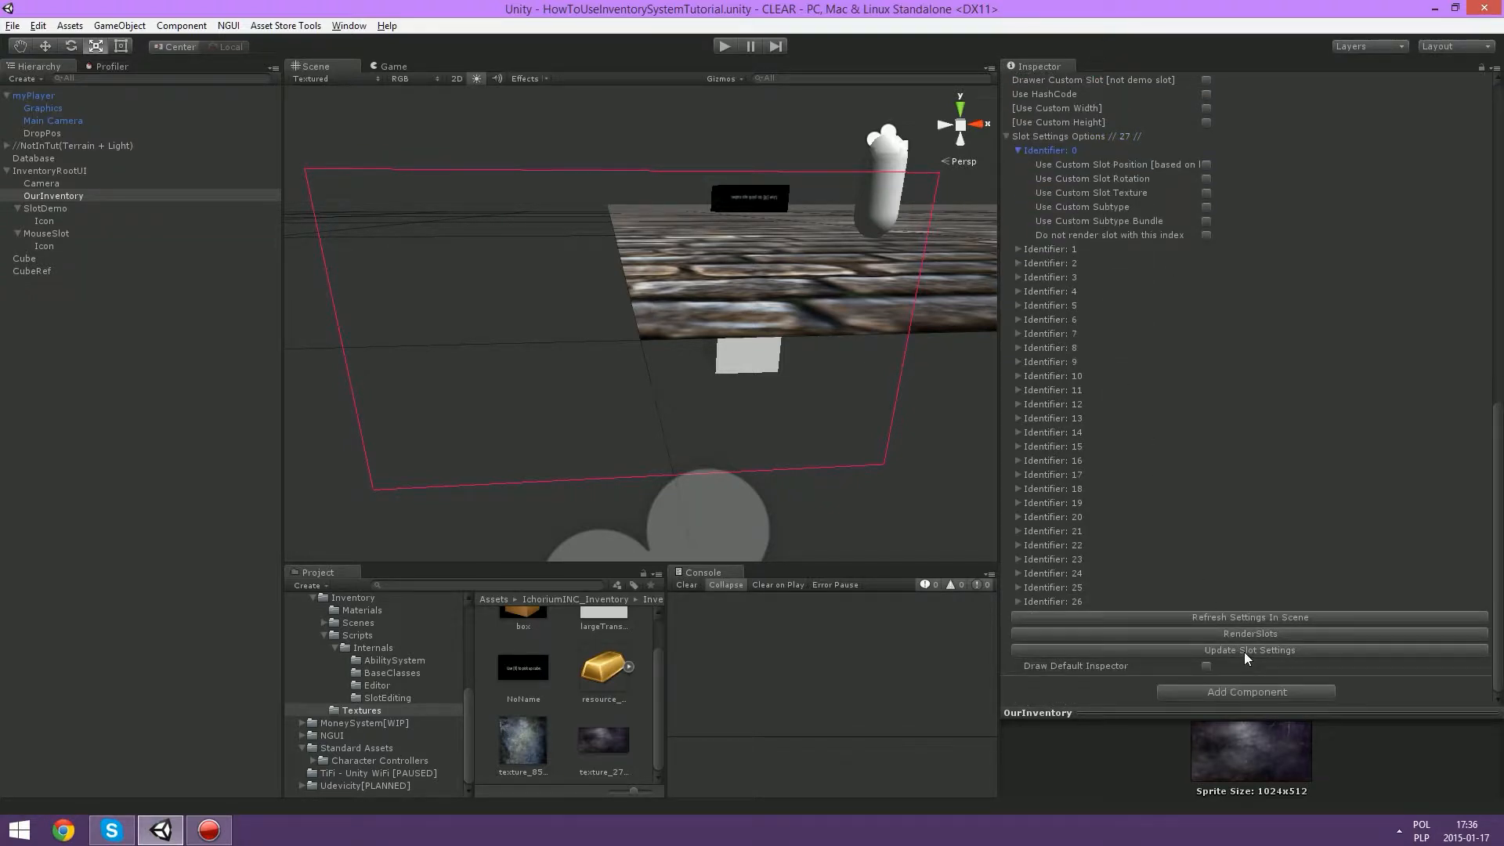
click(1017, 135)
Step: Refresh the Drawer's settings in the scene to draw the inventory slots in the Scene view
click(1199, 619)
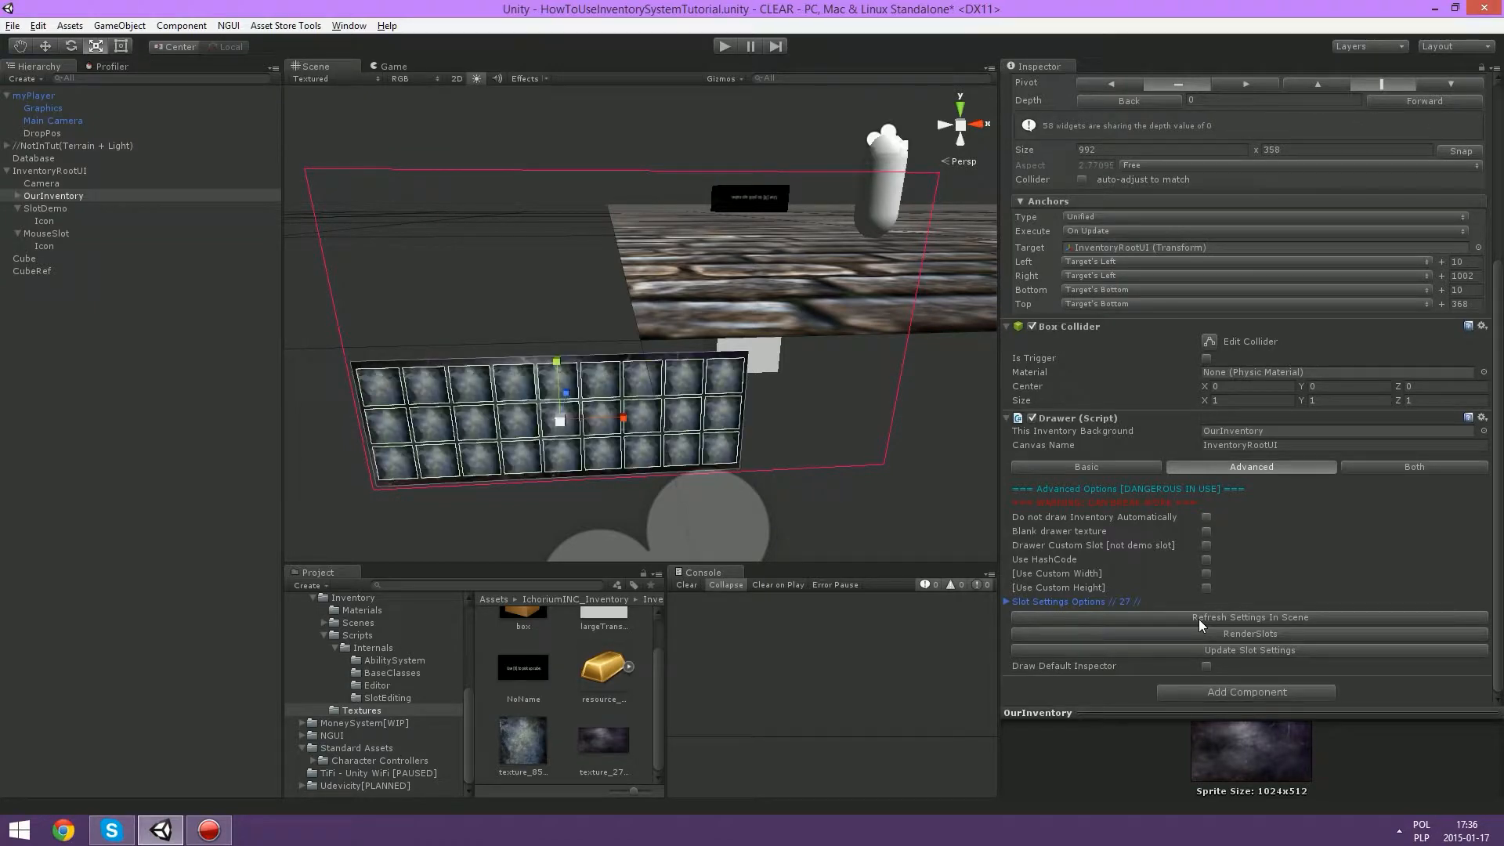
alt+drag(693, 443, 751, 399)
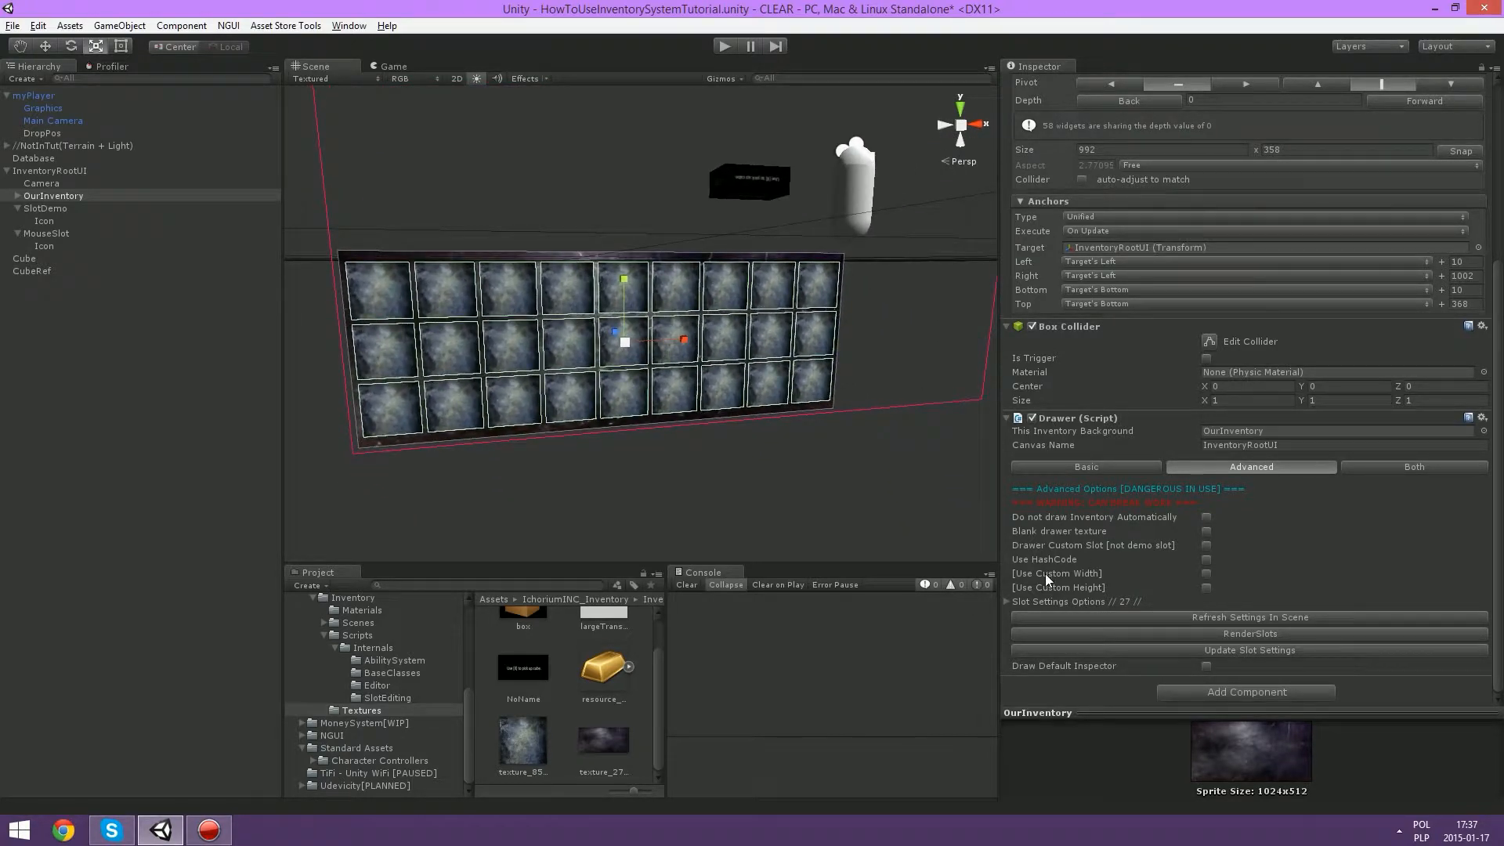
Step: Give slot Identifier 0 a custom slot position with anchor location X -5, Y -5, and refresh the settings in the scene
click(1017, 602)
scroll(1101, 589, down, 5)
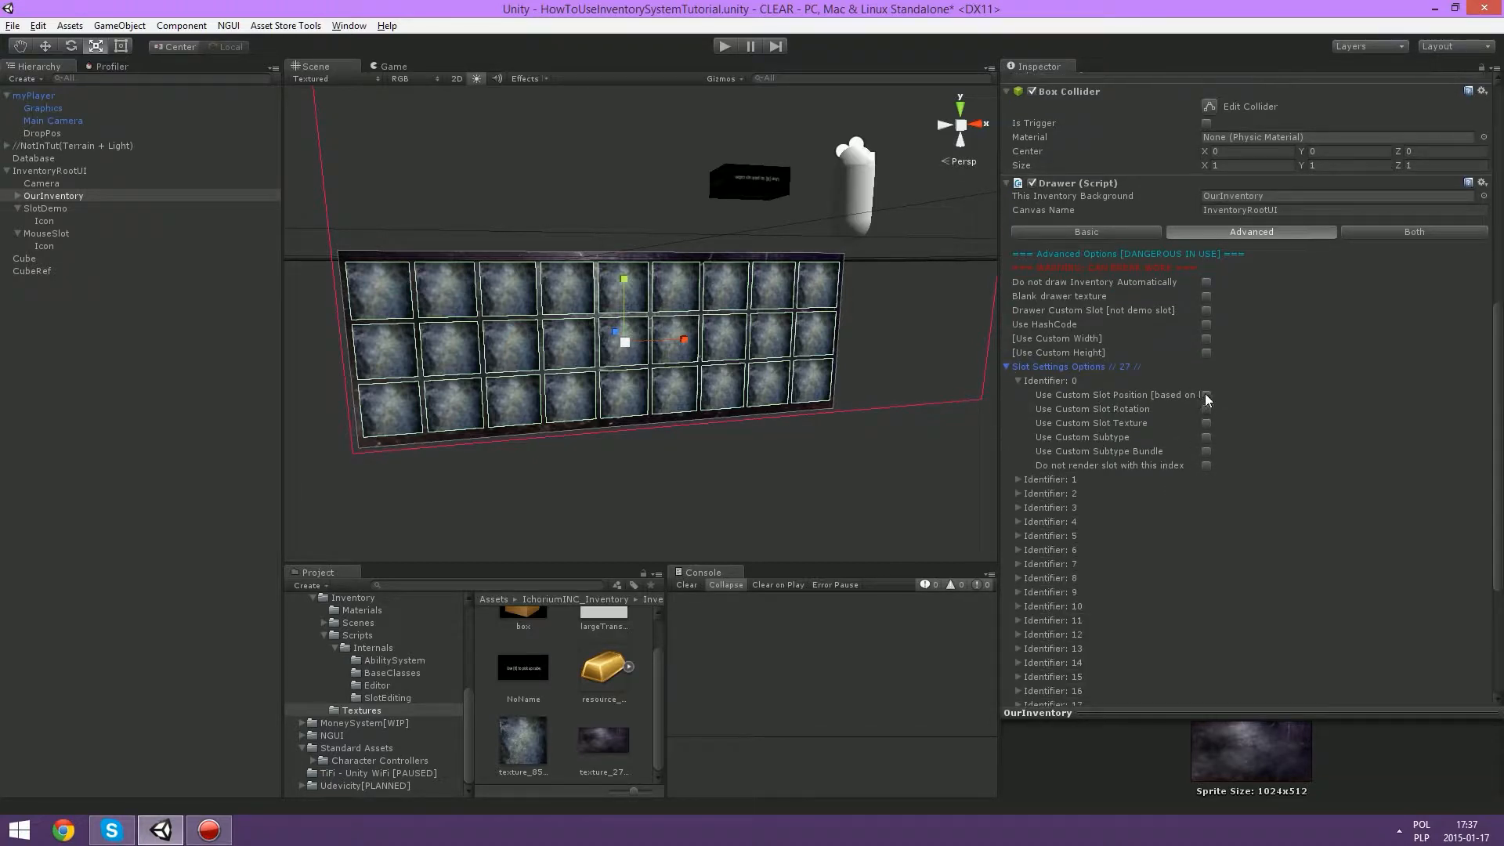
click(1205, 394)
click(1219, 406)
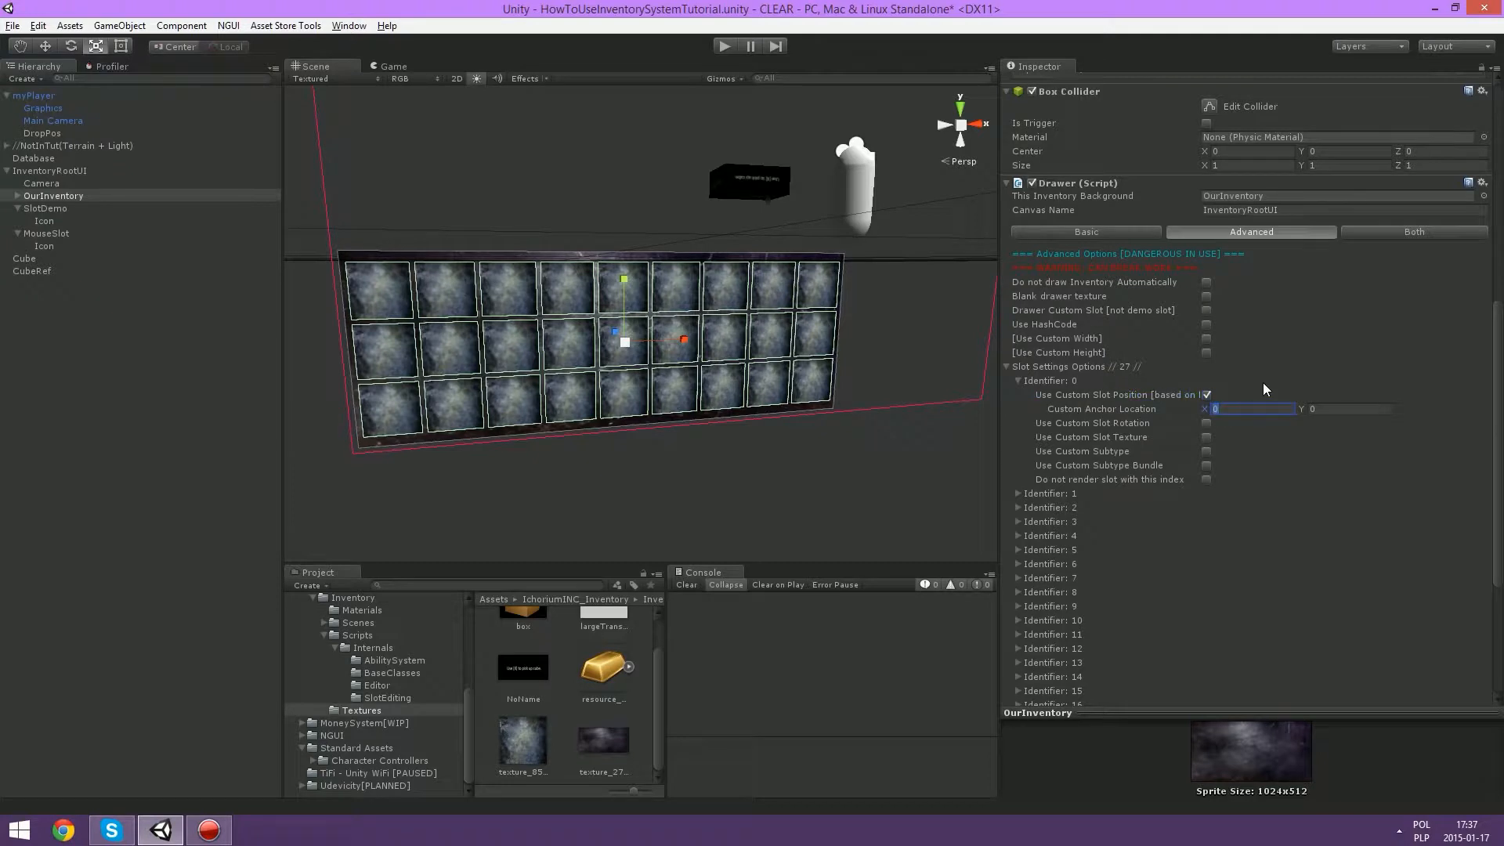
text(-5)
key(Tab)
text(-5)
scroll(1316, 522, down, 3)
scroll(1324, 588, down, 2)
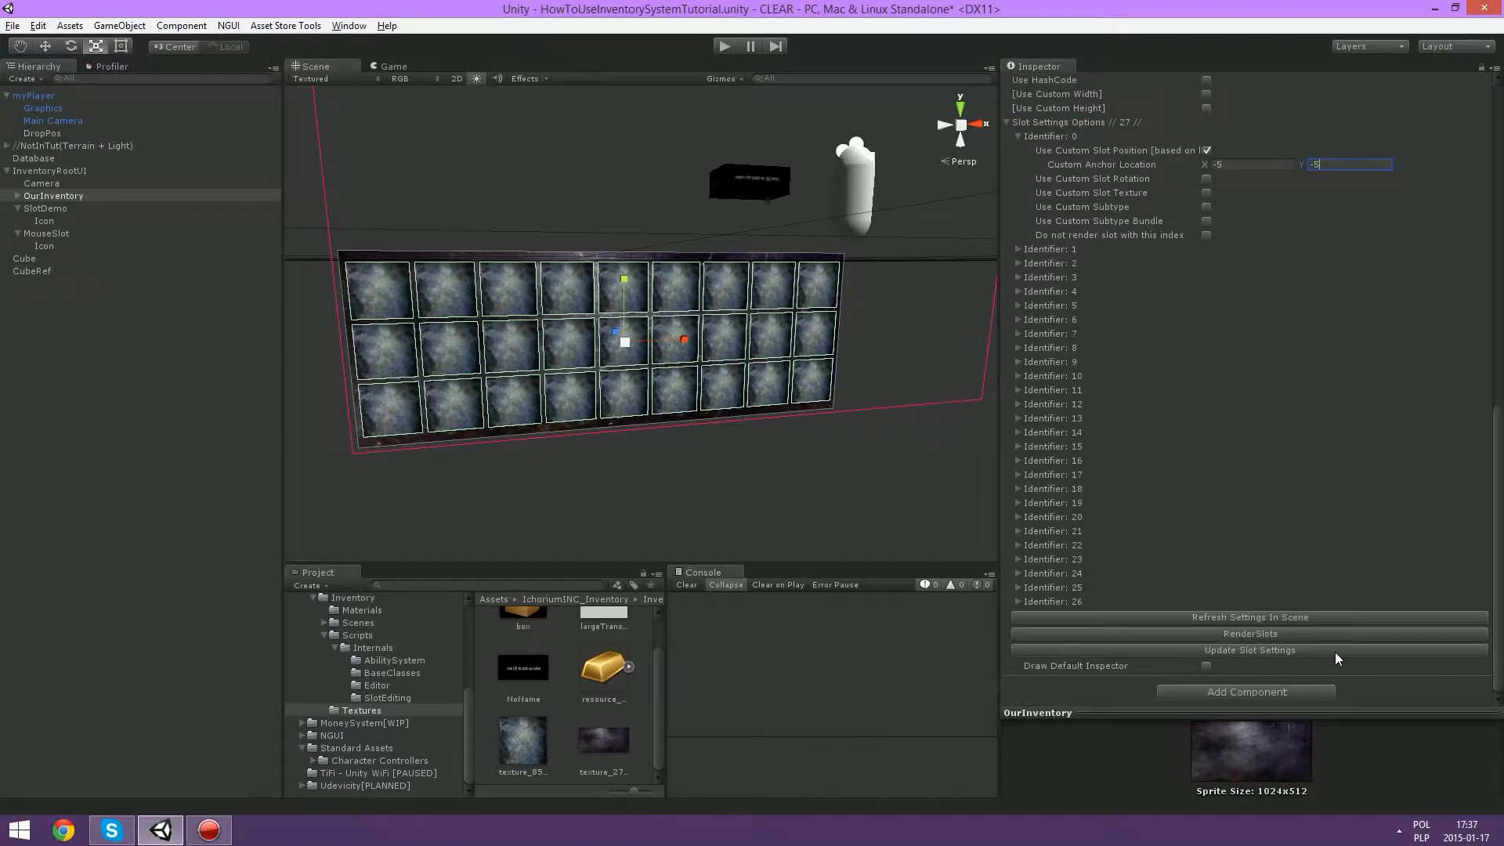
click(1262, 616)
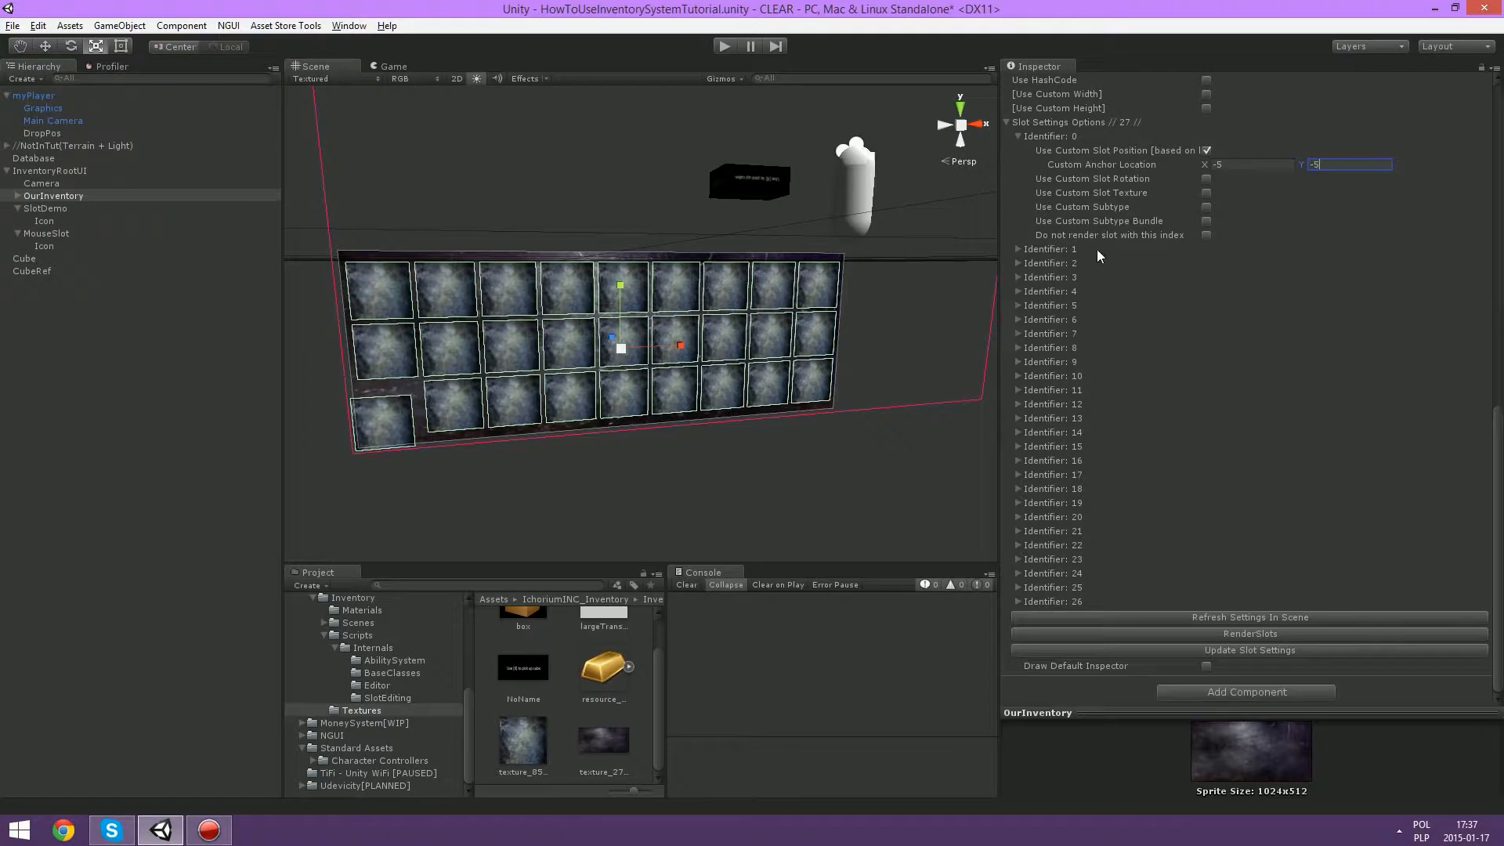
Step: Enable custom slot rotation for Identifier 1 with X and Y rotation of 30, refresh the scene, and inspect the tilted slot
click(1022, 250)
click(1207, 278)
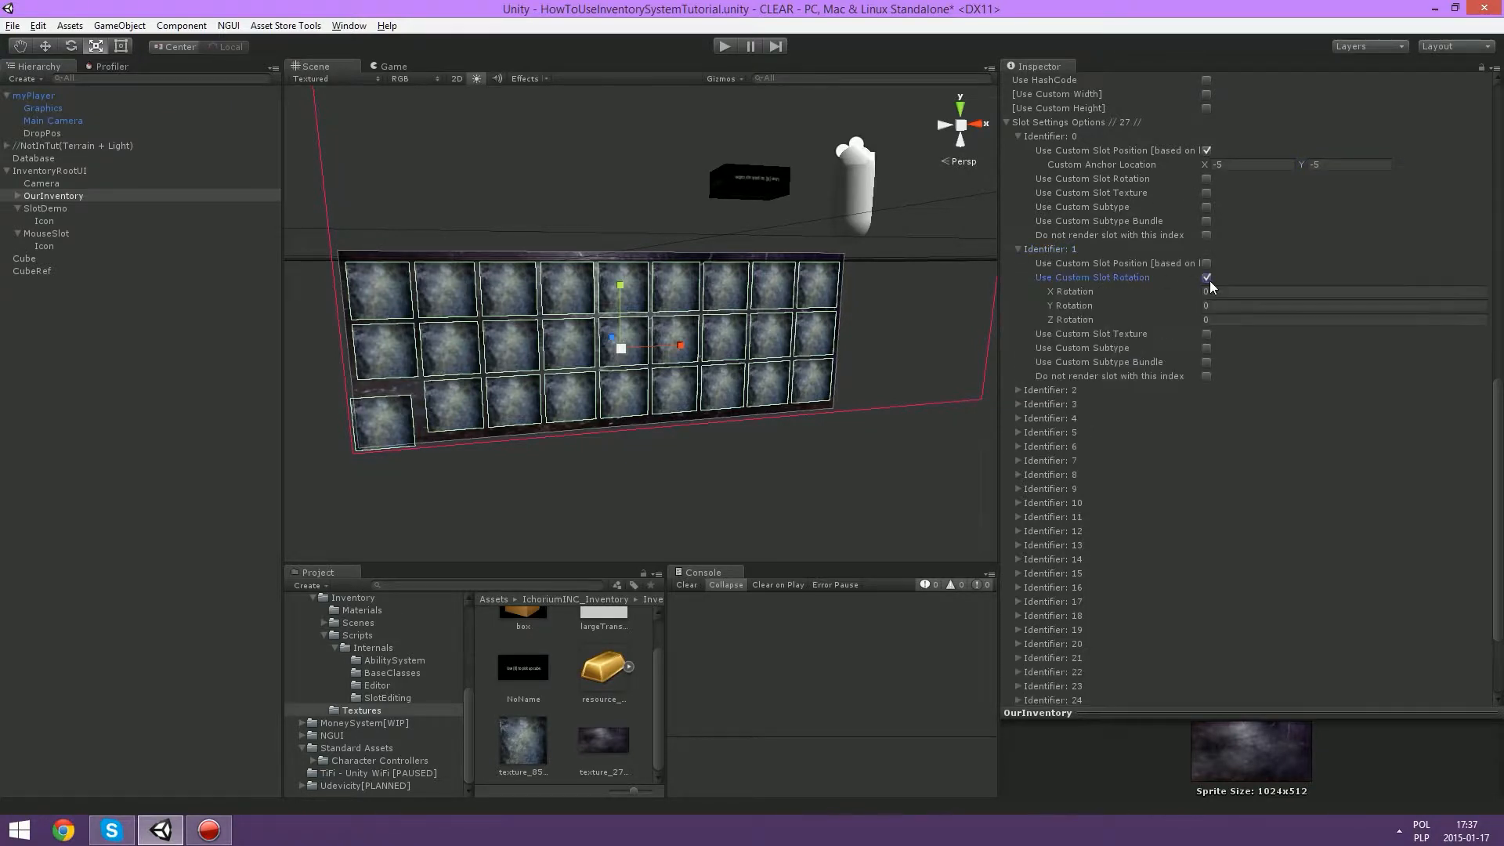
click(1217, 292)
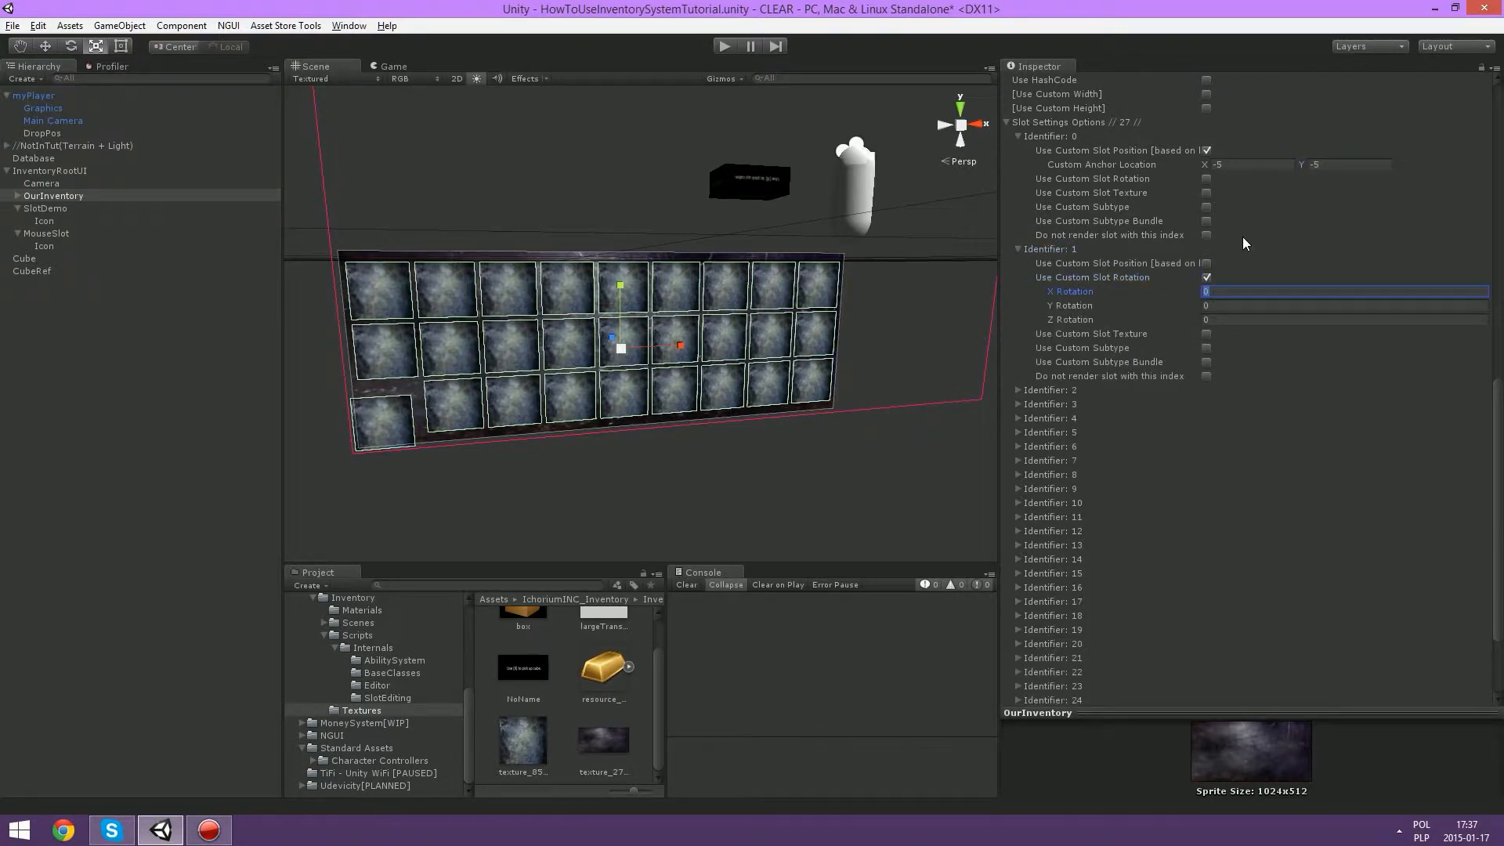
text(30)
key(Tab)
text(30)
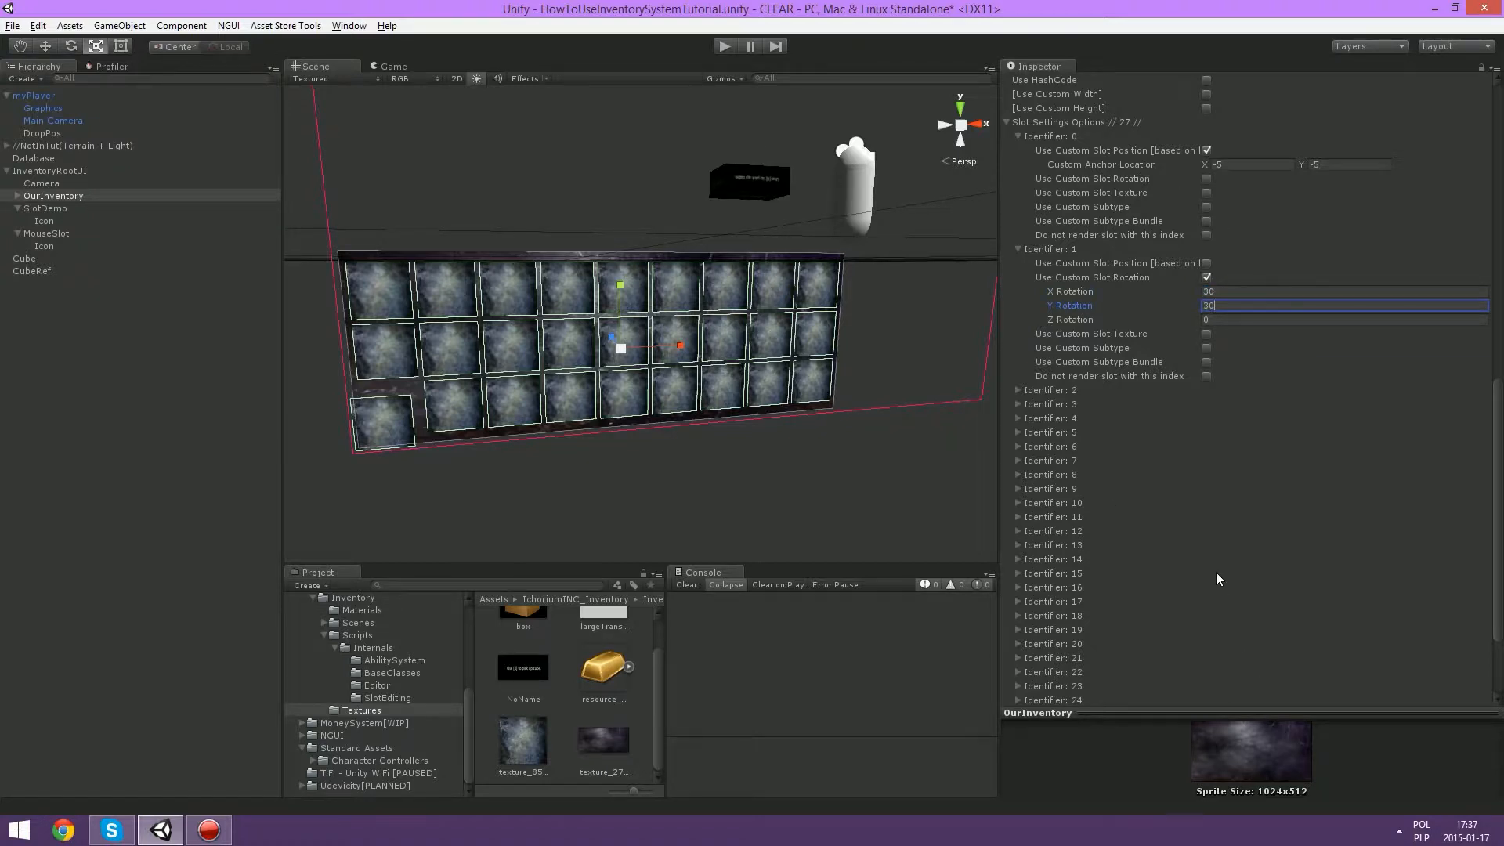
scroll(1217, 579, down, 3)
click(1239, 617)
alt+drag(463, 427, 585, 351)
alt+drag(611, 276, 623, 311)
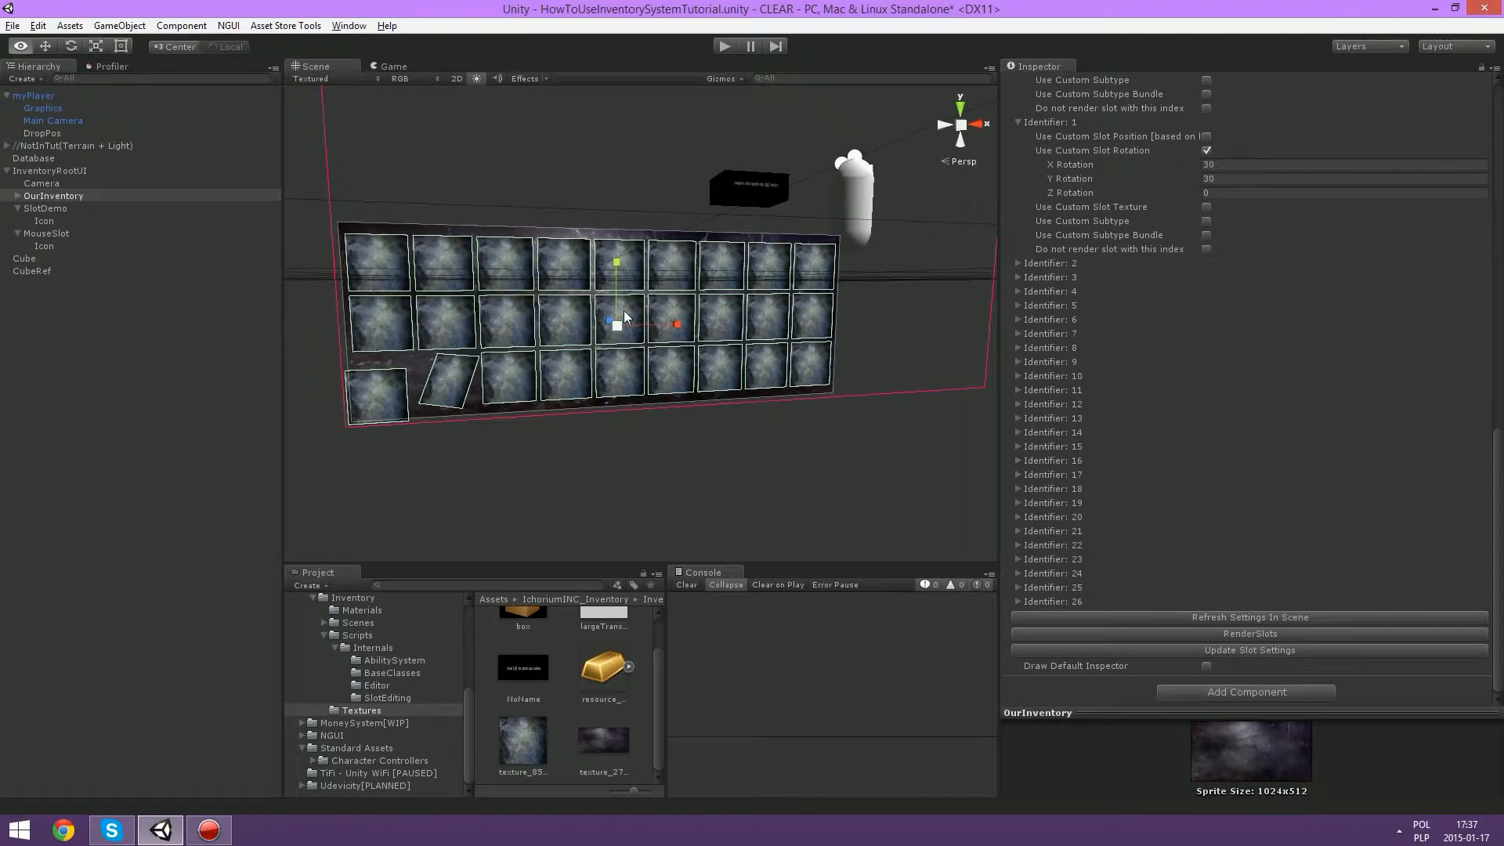
alt+drag(455, 361, 464, 238)
alt+drag(586, 158, 604, 245)
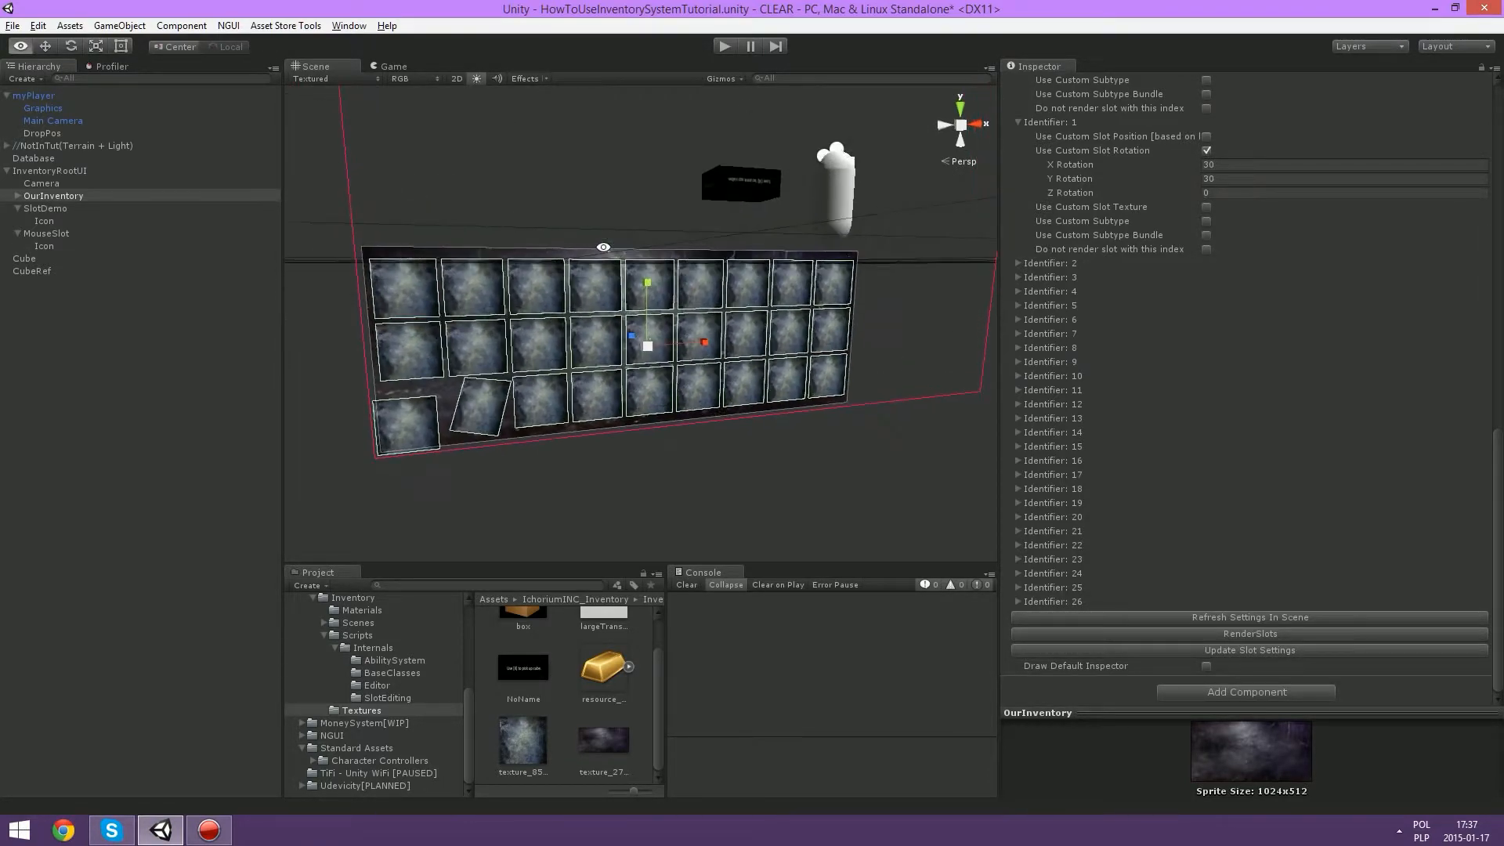
Step: Set Identifier 1's Y rotation to 0, refresh the settings in the scene, and view the slot up close
click(1225, 165)
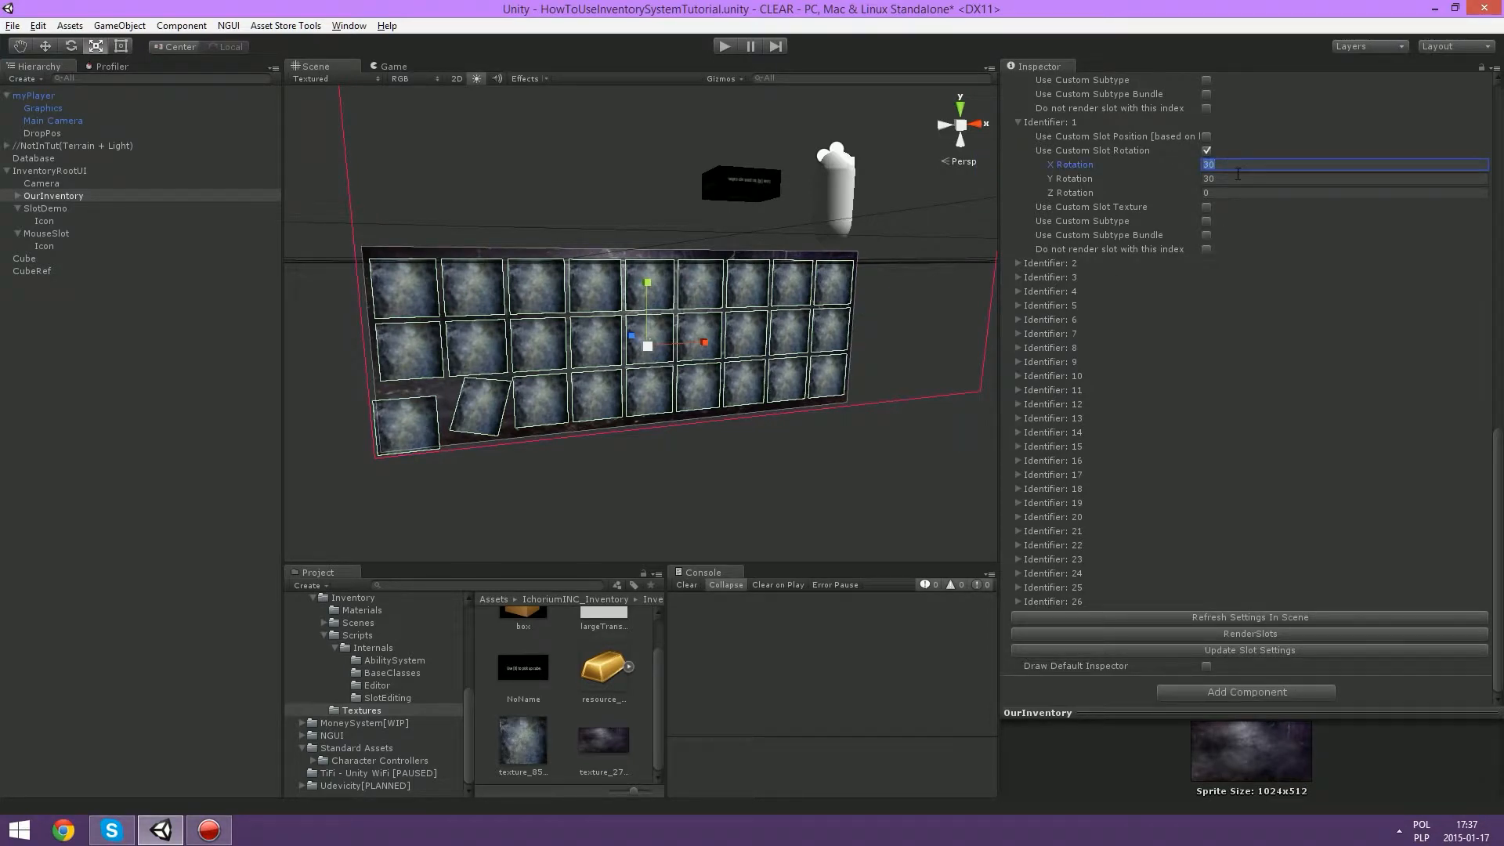
click(1237, 177)
text(0)
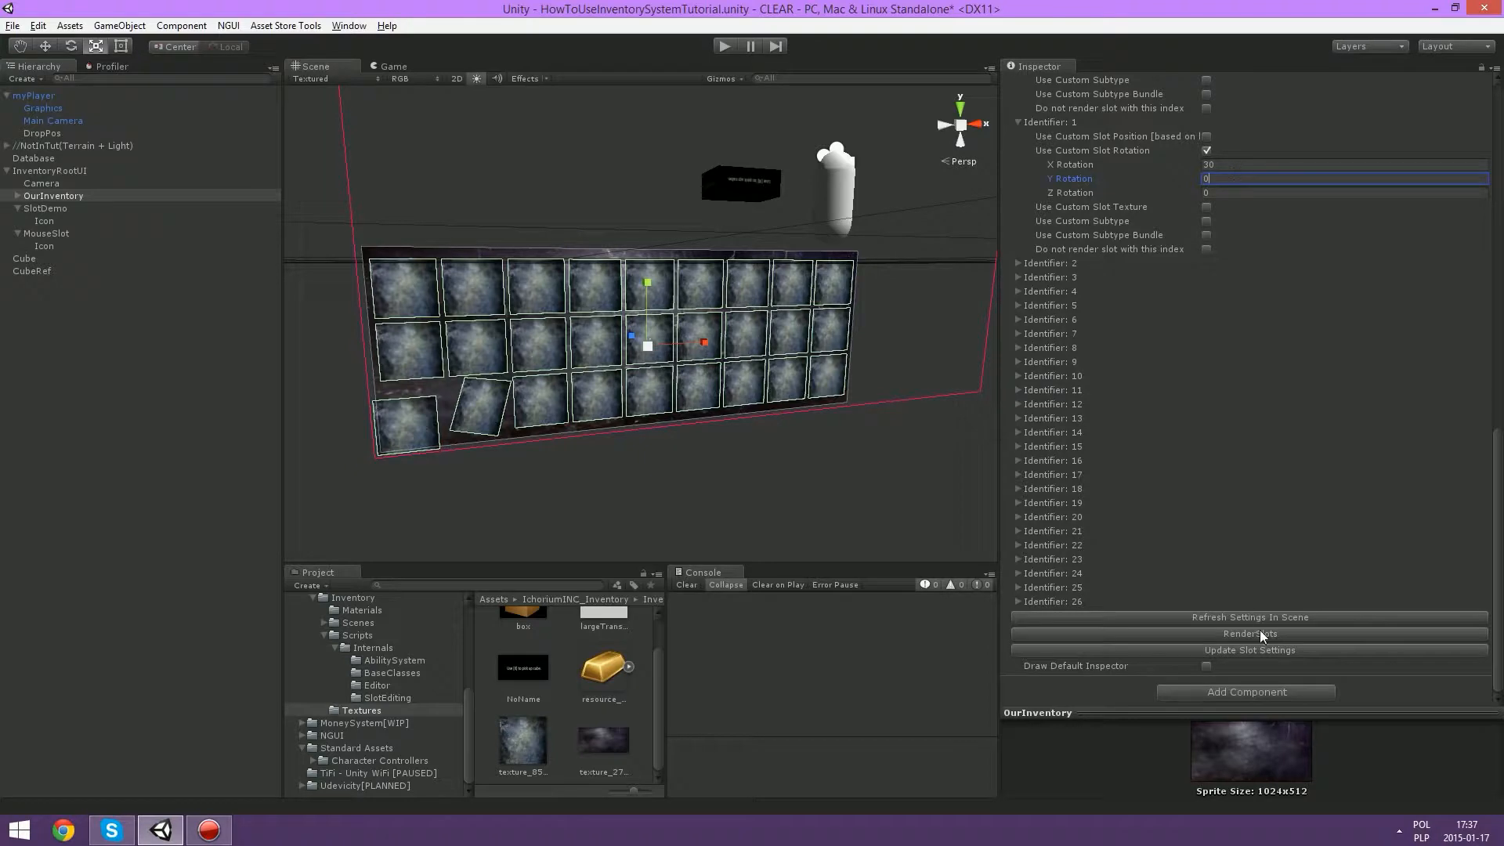
click(1239, 619)
alt+drag(564, 423, 641, 349)
scroll(560, 334, up, 10)
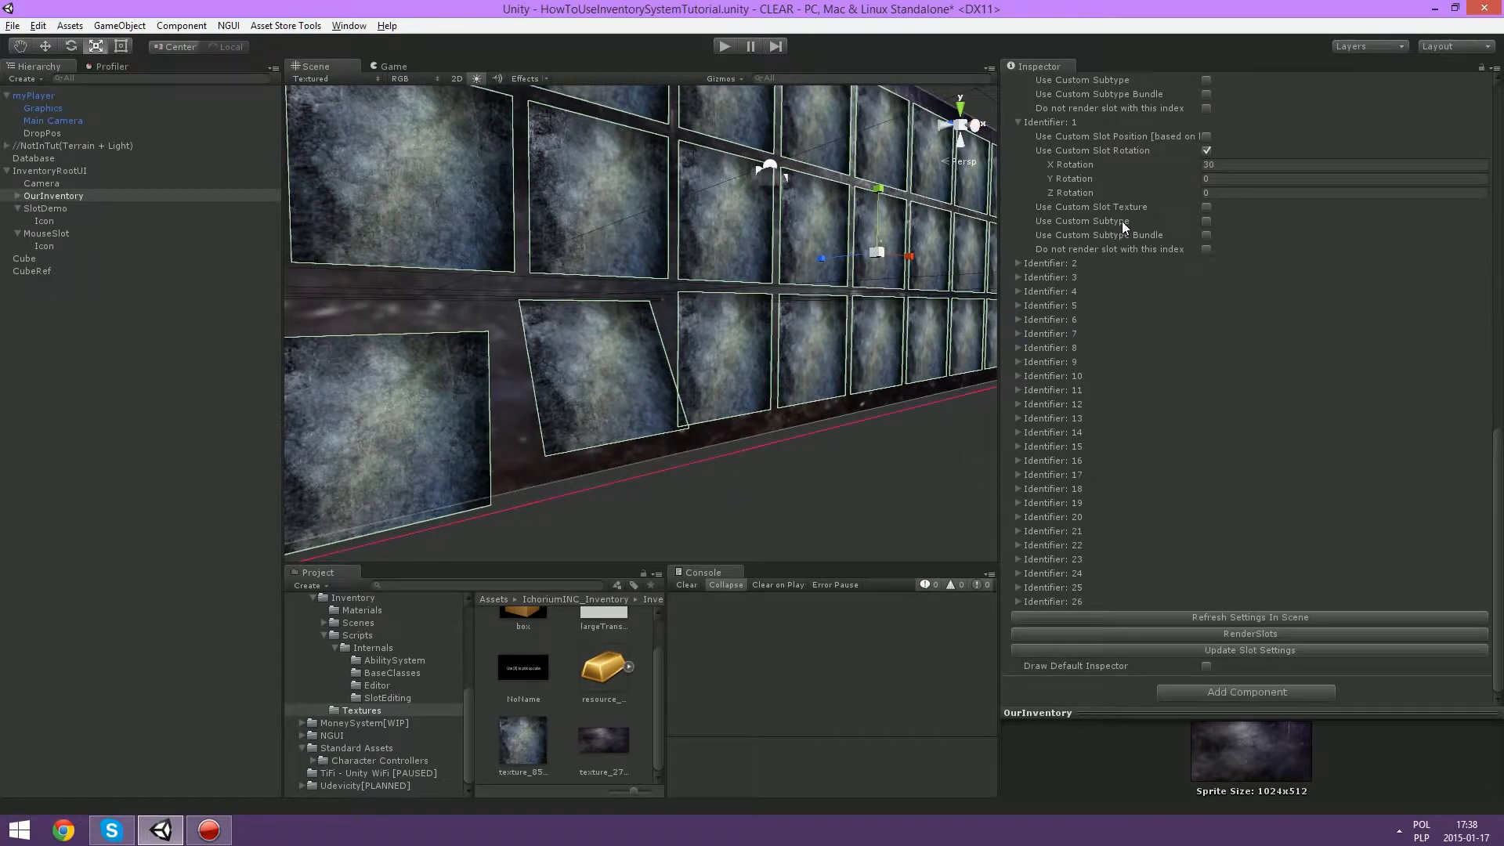
Step: Enable Use Custom Slot Texture for Identifier 2, assign a light brown texture, and refresh the settings in the scene
scroll(917, 284, down, 3)
click(1021, 263)
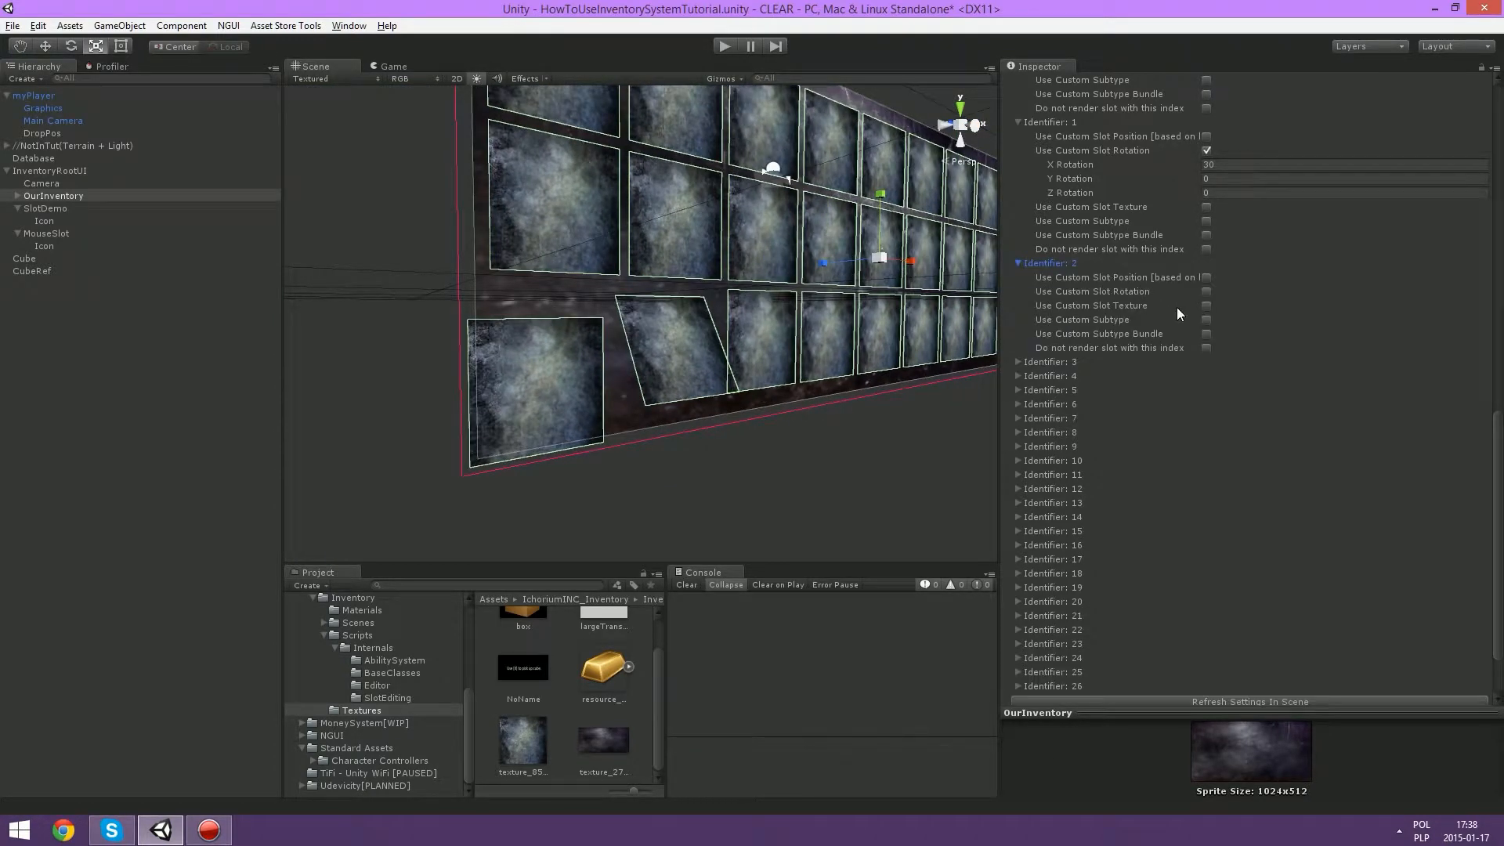
click(1207, 307)
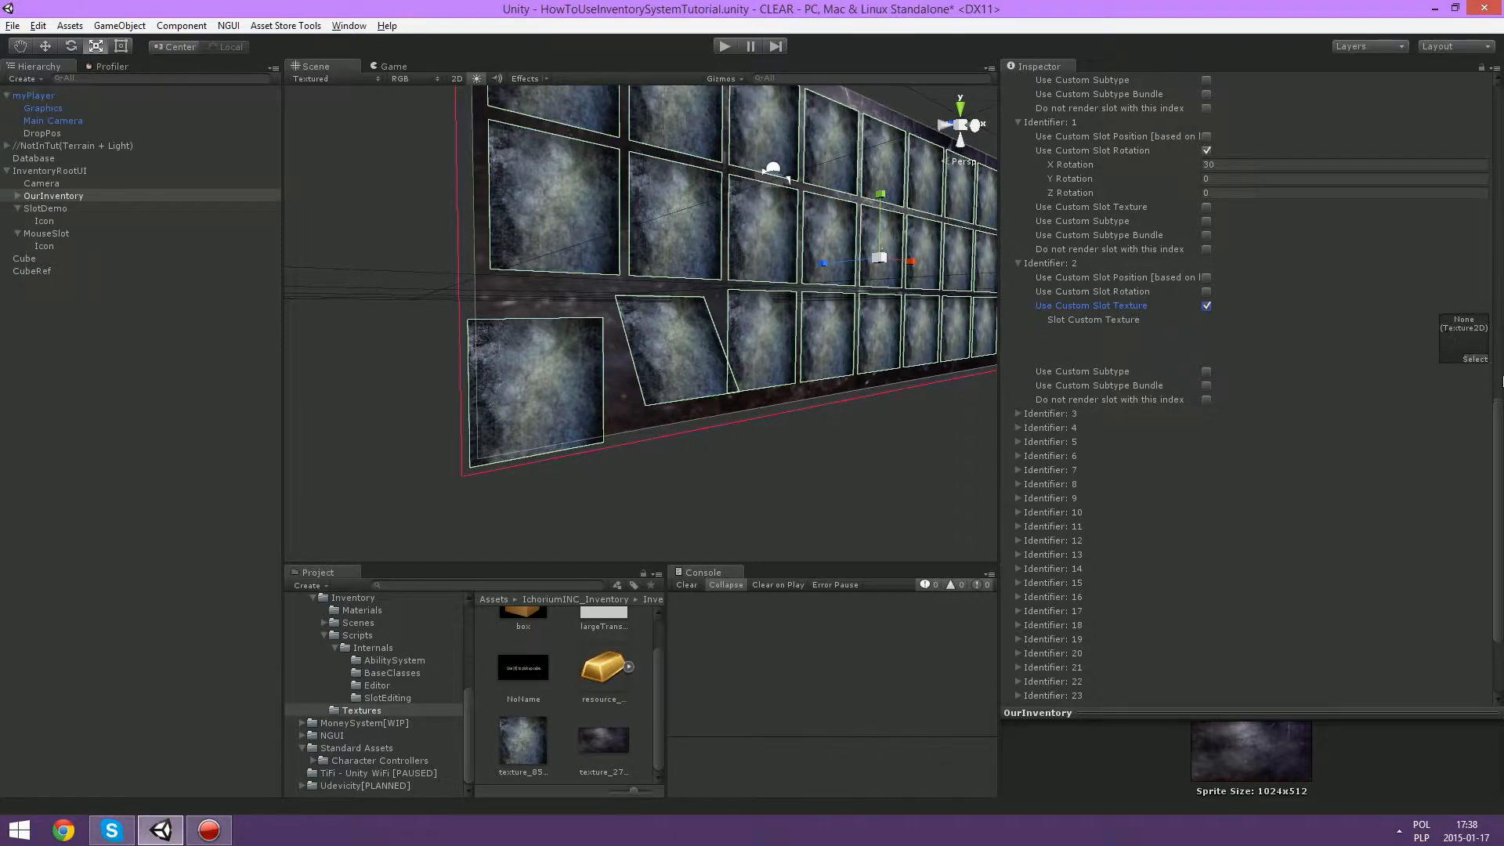
click(1483, 360)
double_click(838, 339)
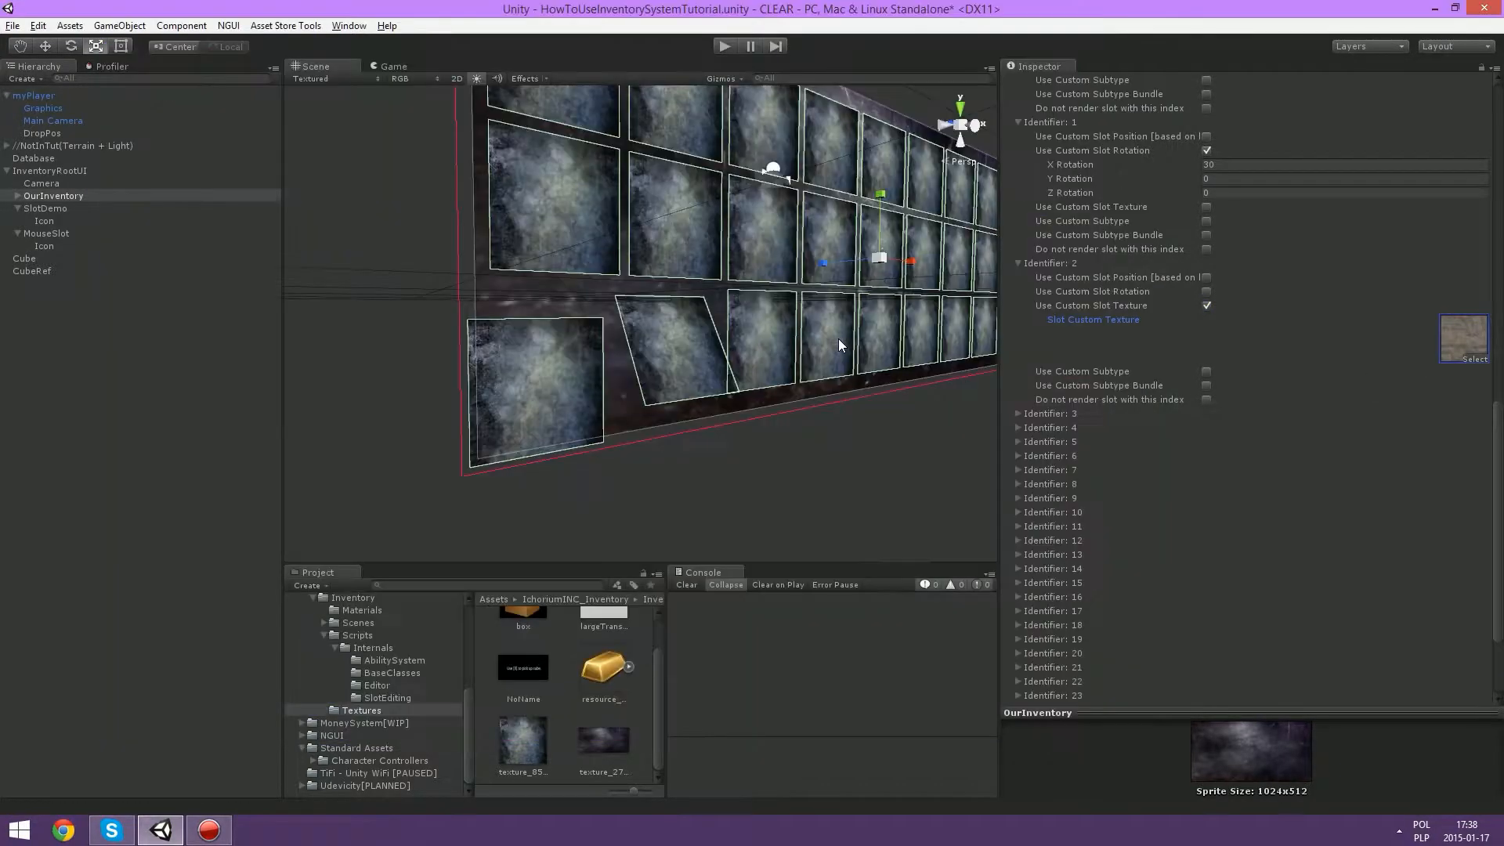
scroll(1211, 609, down, 3)
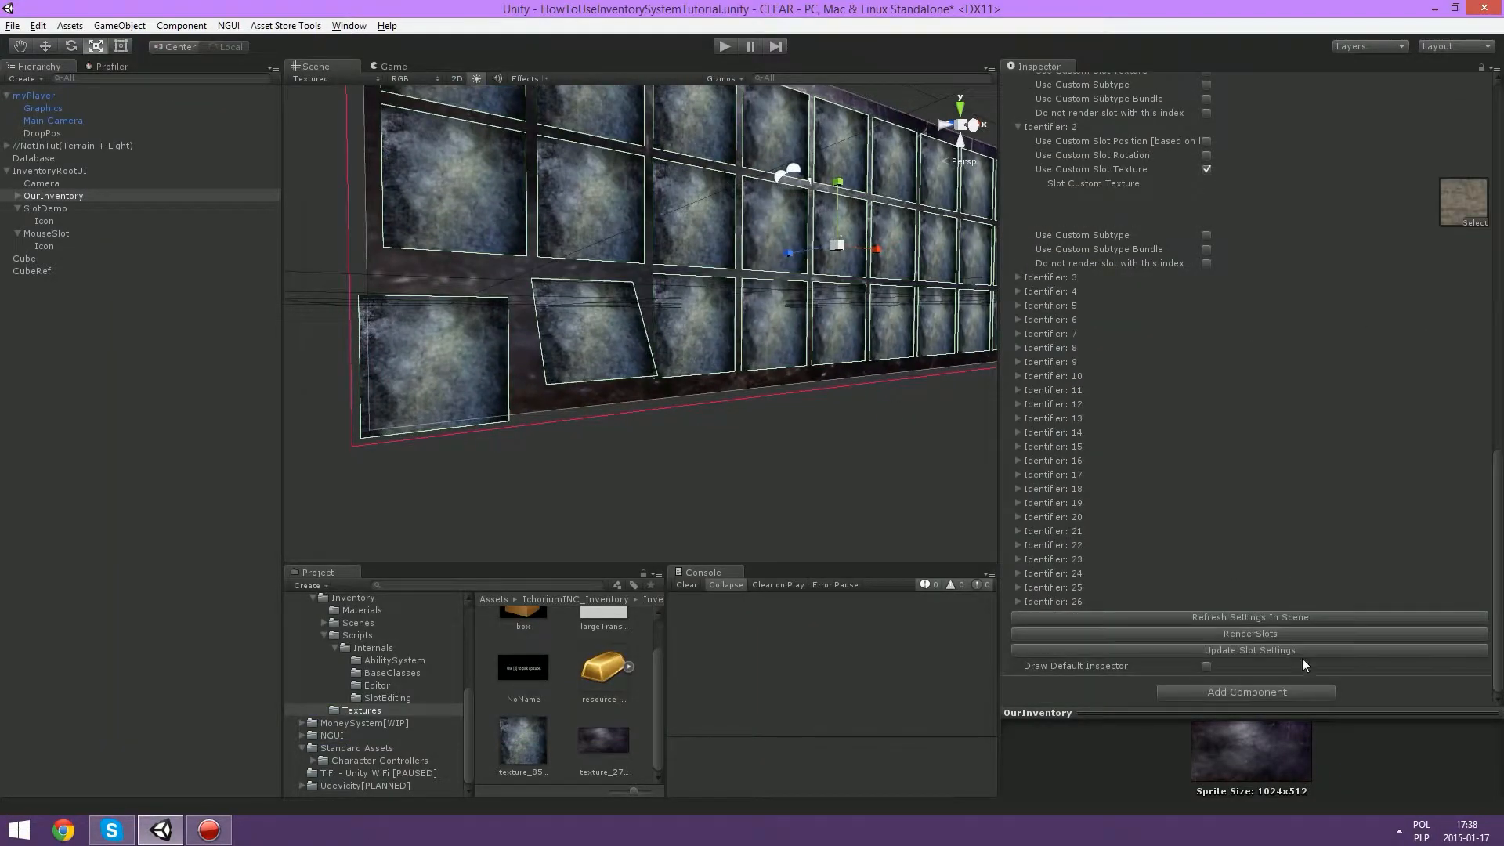
click(1259, 617)
middle_drag(756, 436, 692, 349)
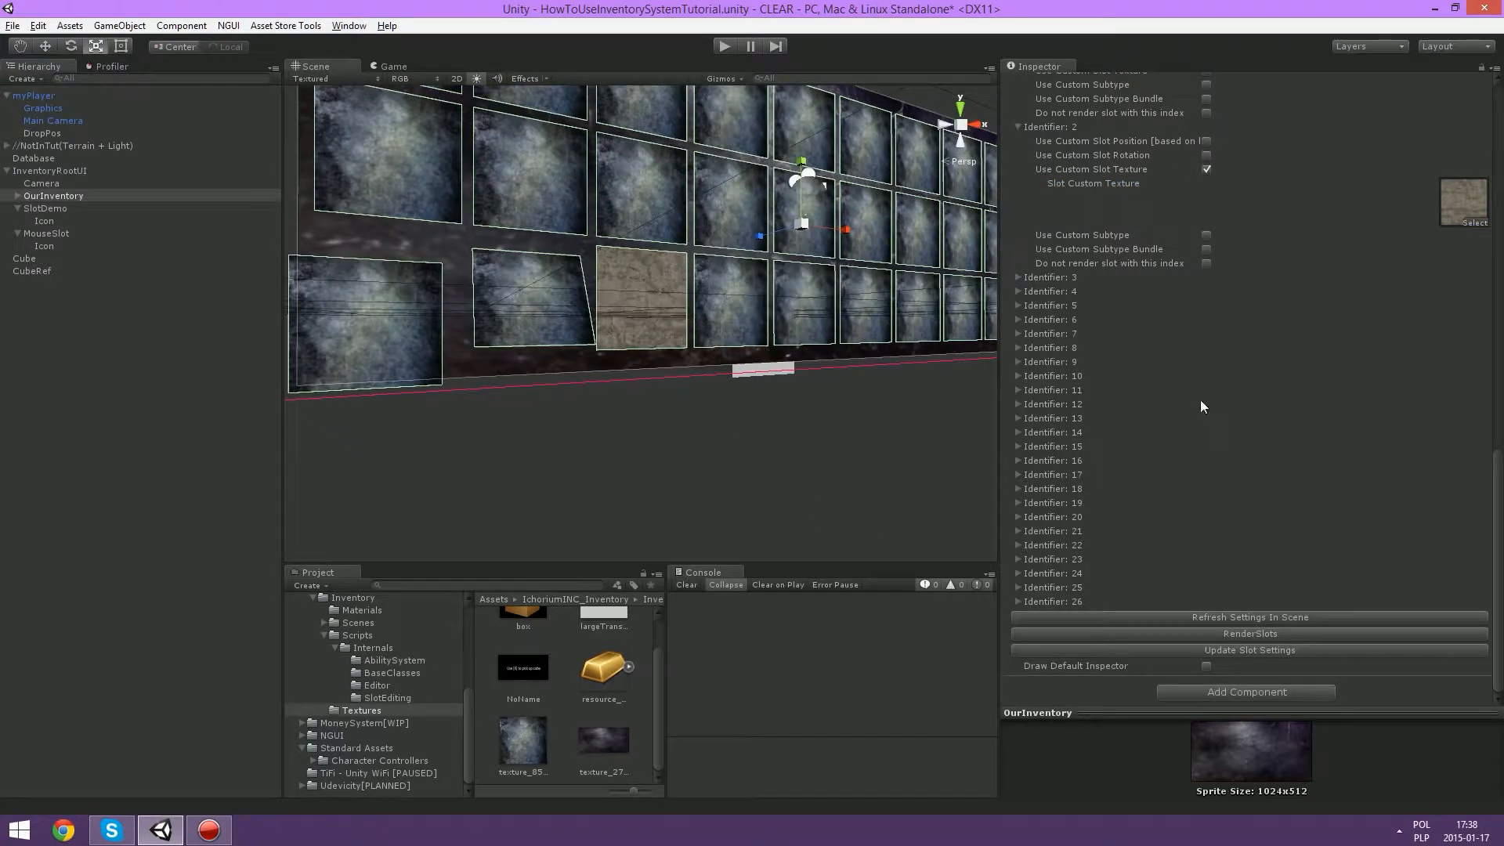
Step: Enable Use Custom Subtype for Identifier 3 and set its slot custom subtype to ingotBox
click(1020, 275)
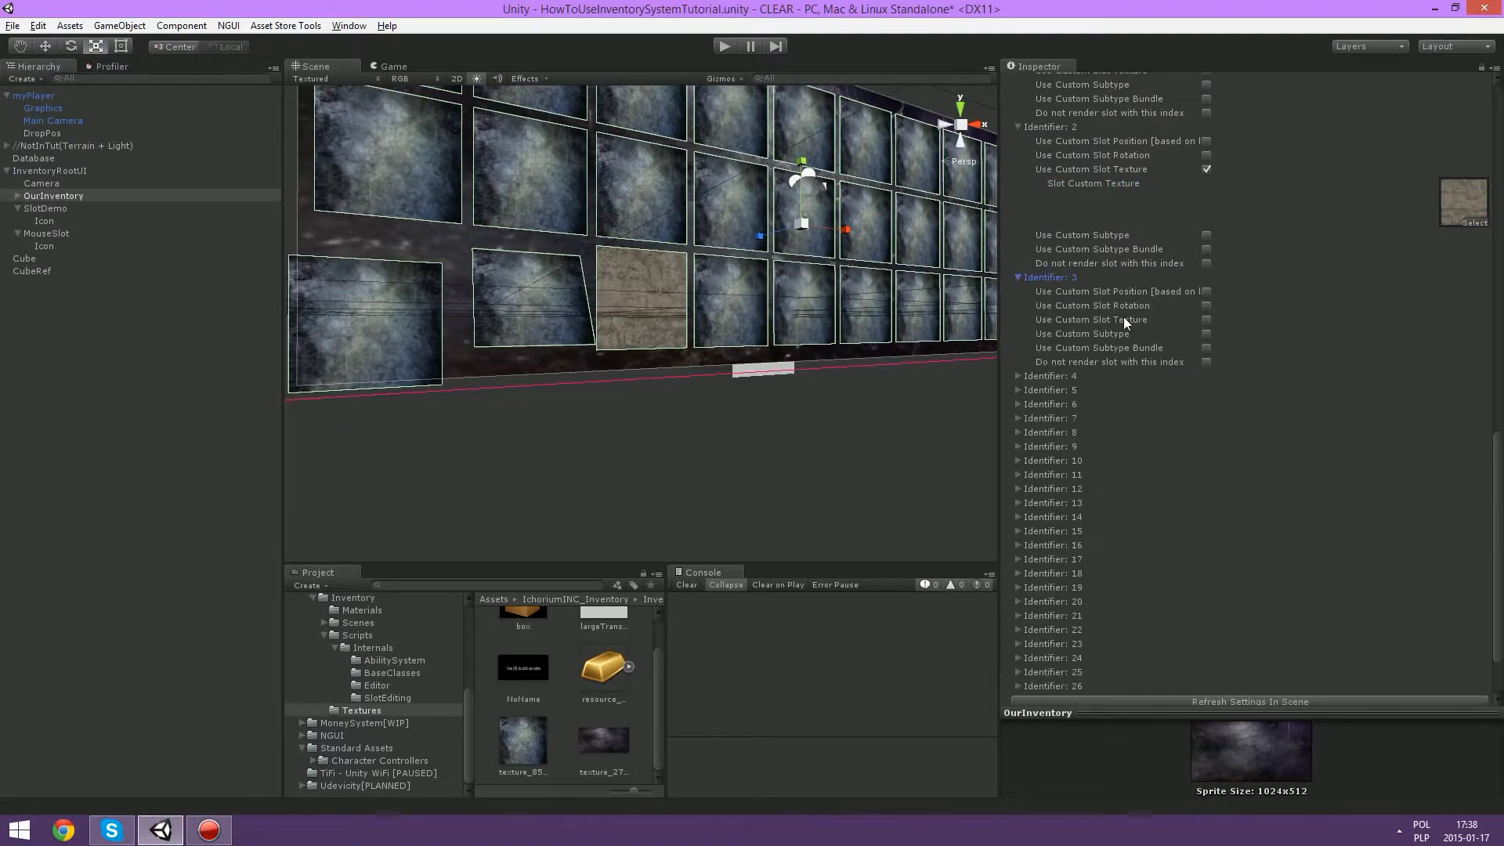
click(1205, 335)
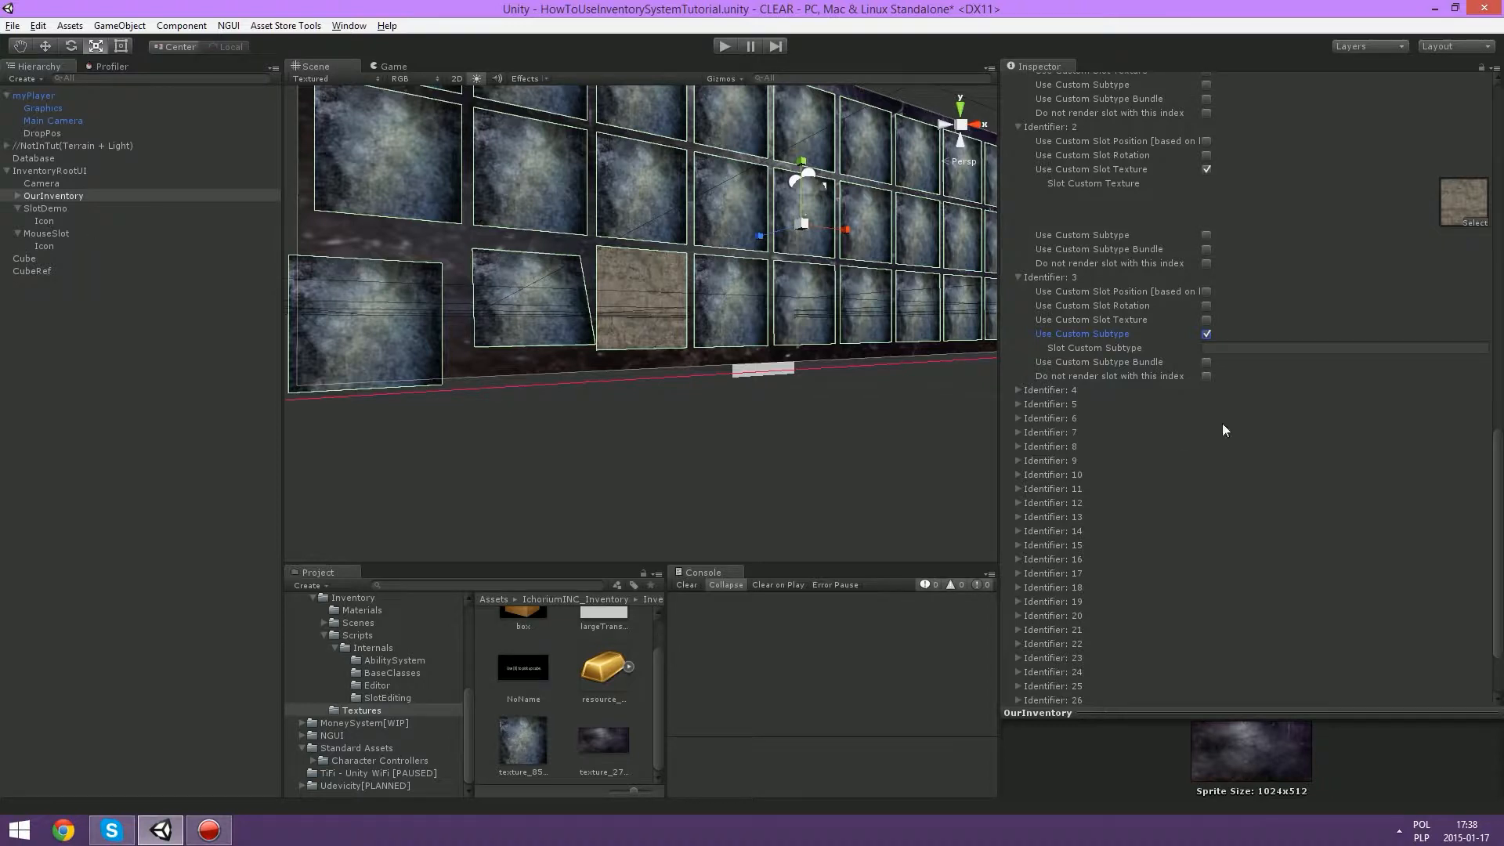
click(1224, 348)
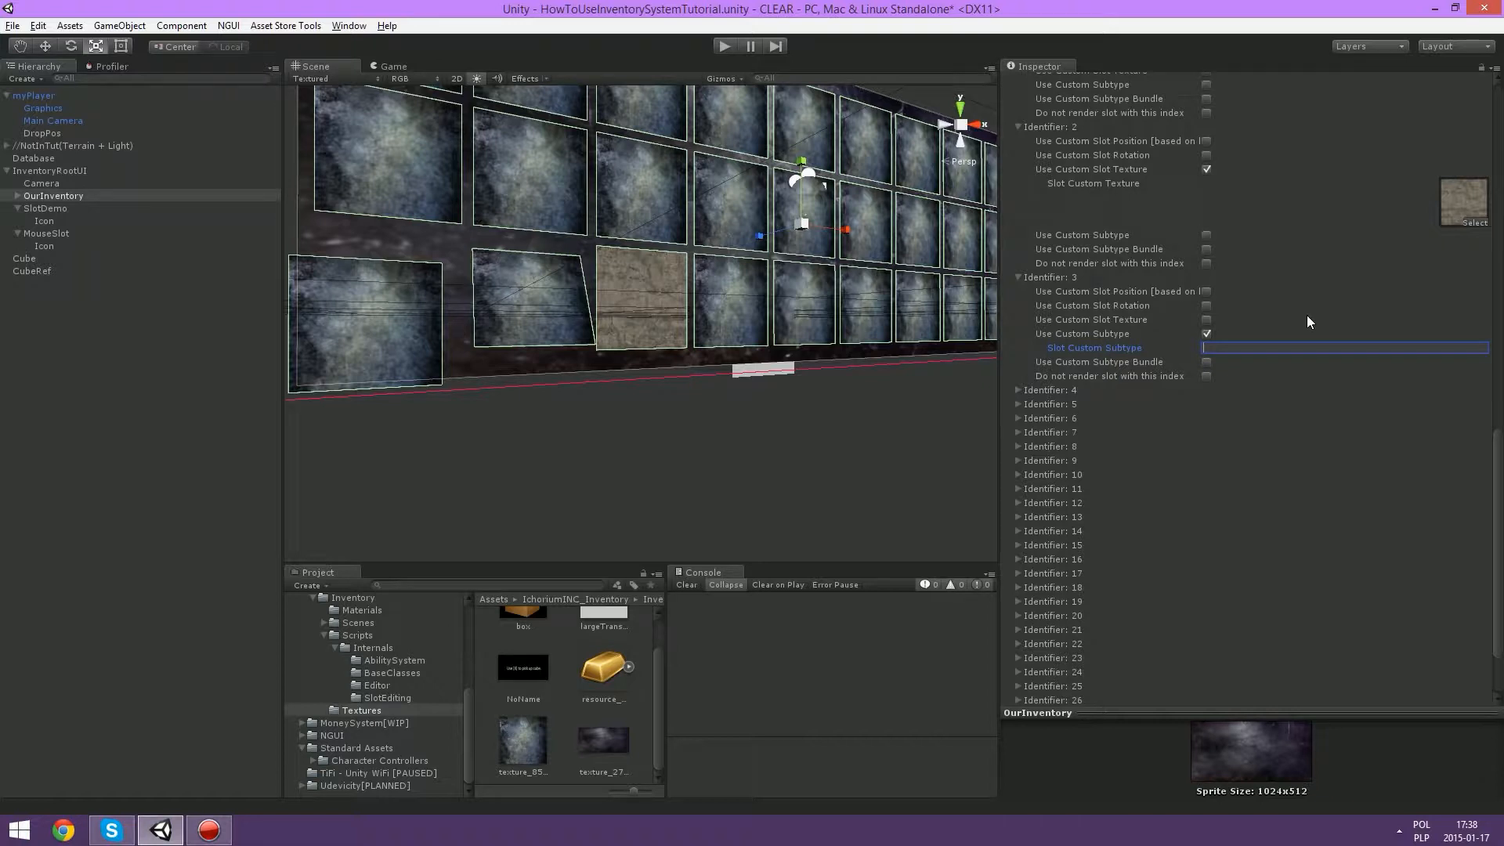
text(b)
text(ingotB)
text(ox)
Step: Set the Cube item's subtype in the Database object to goldIngot and save the scene
click(26, 258)
click(47, 159)
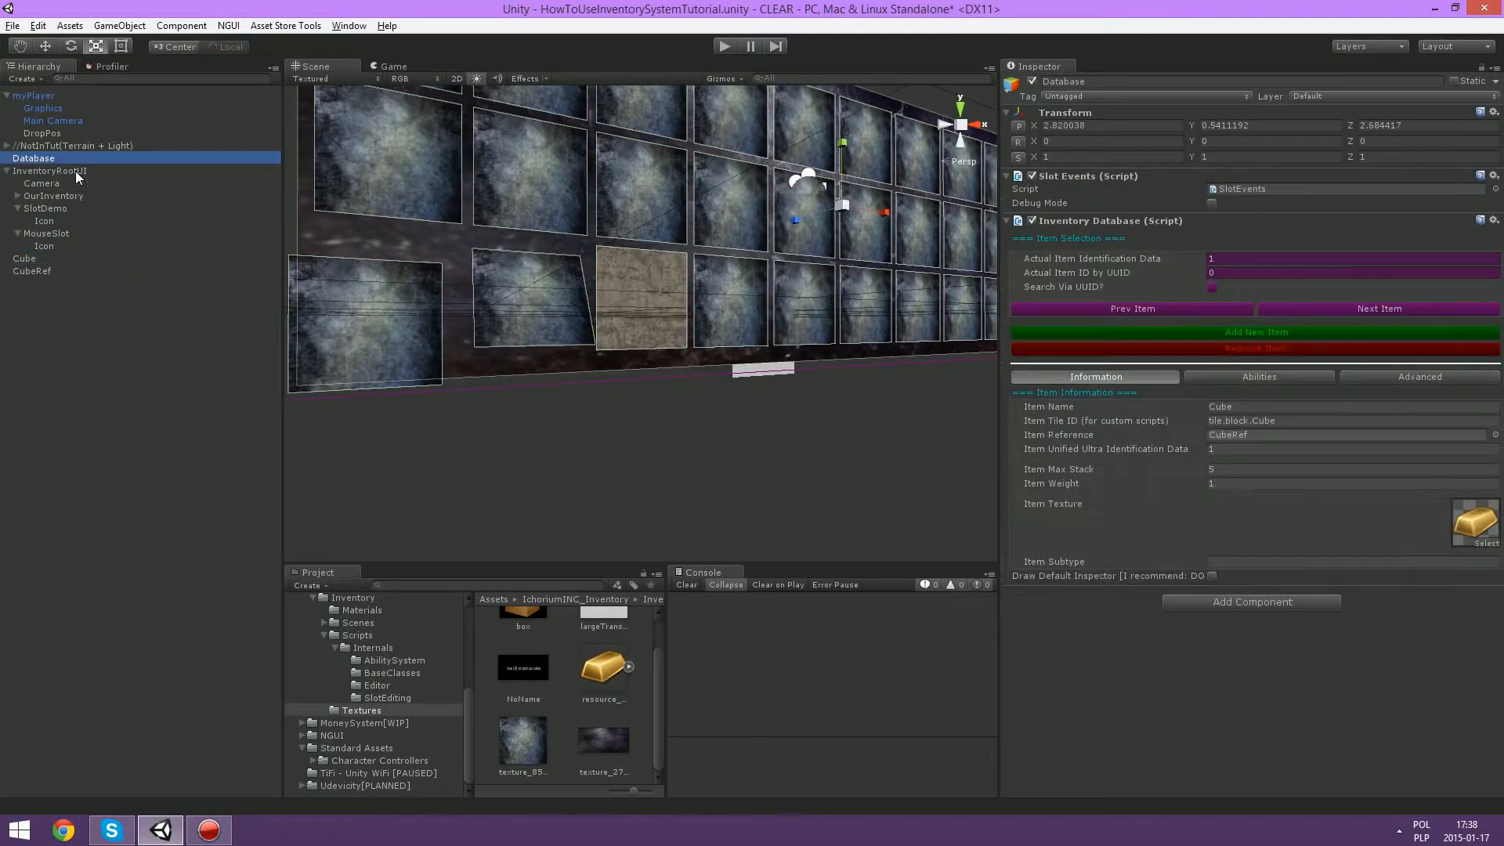
click(1279, 562)
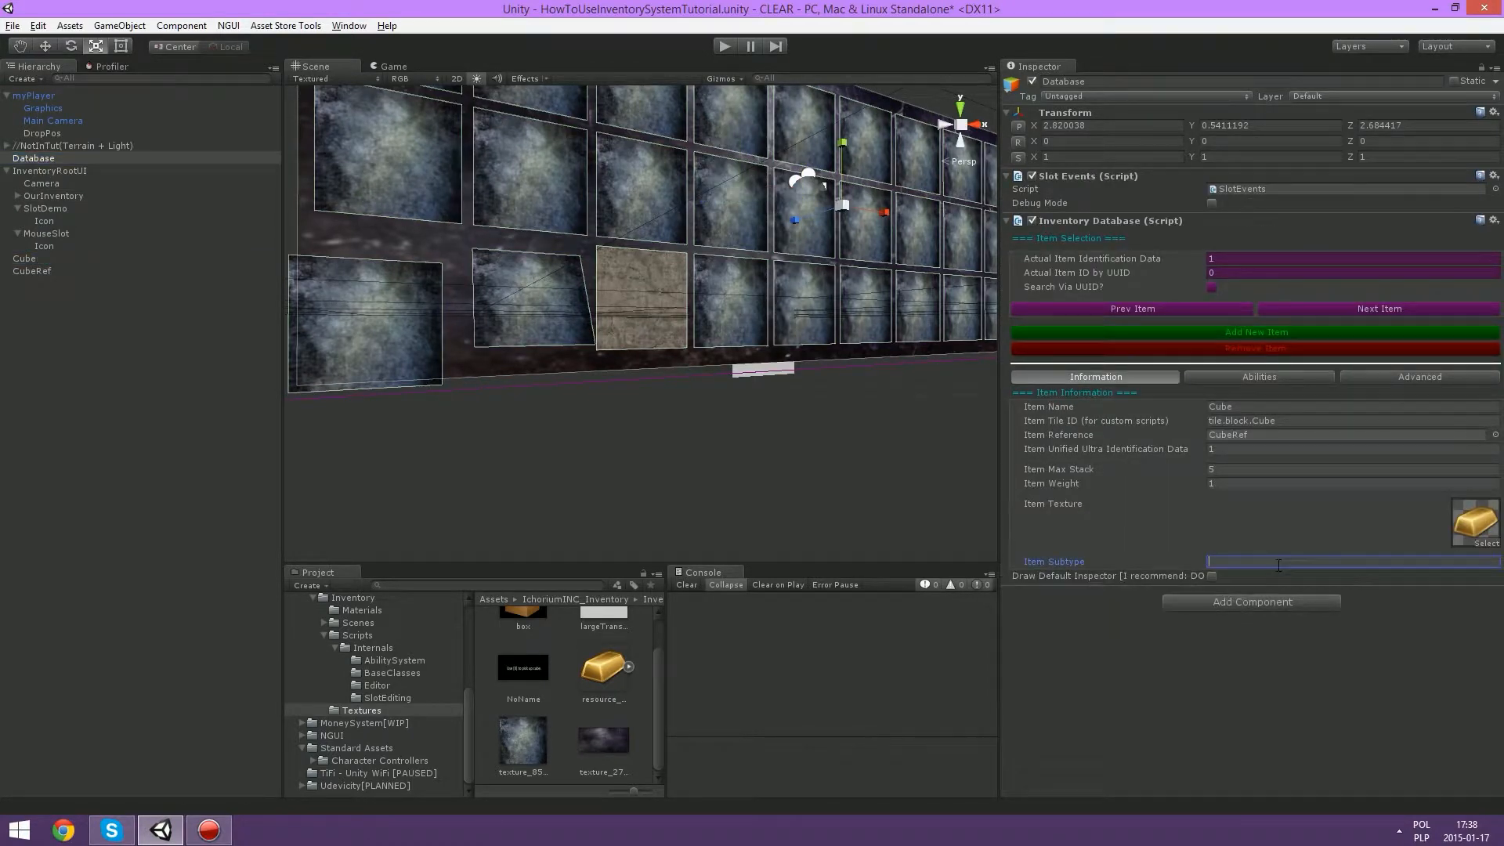
text(hol)
key(BackSpace)
key(BackSpace)
text(goldIno)
key(BackSpace)
text(gpt)
key(BackSpace)
key(BackSpace)
text(ot)
key(ctrl+s)
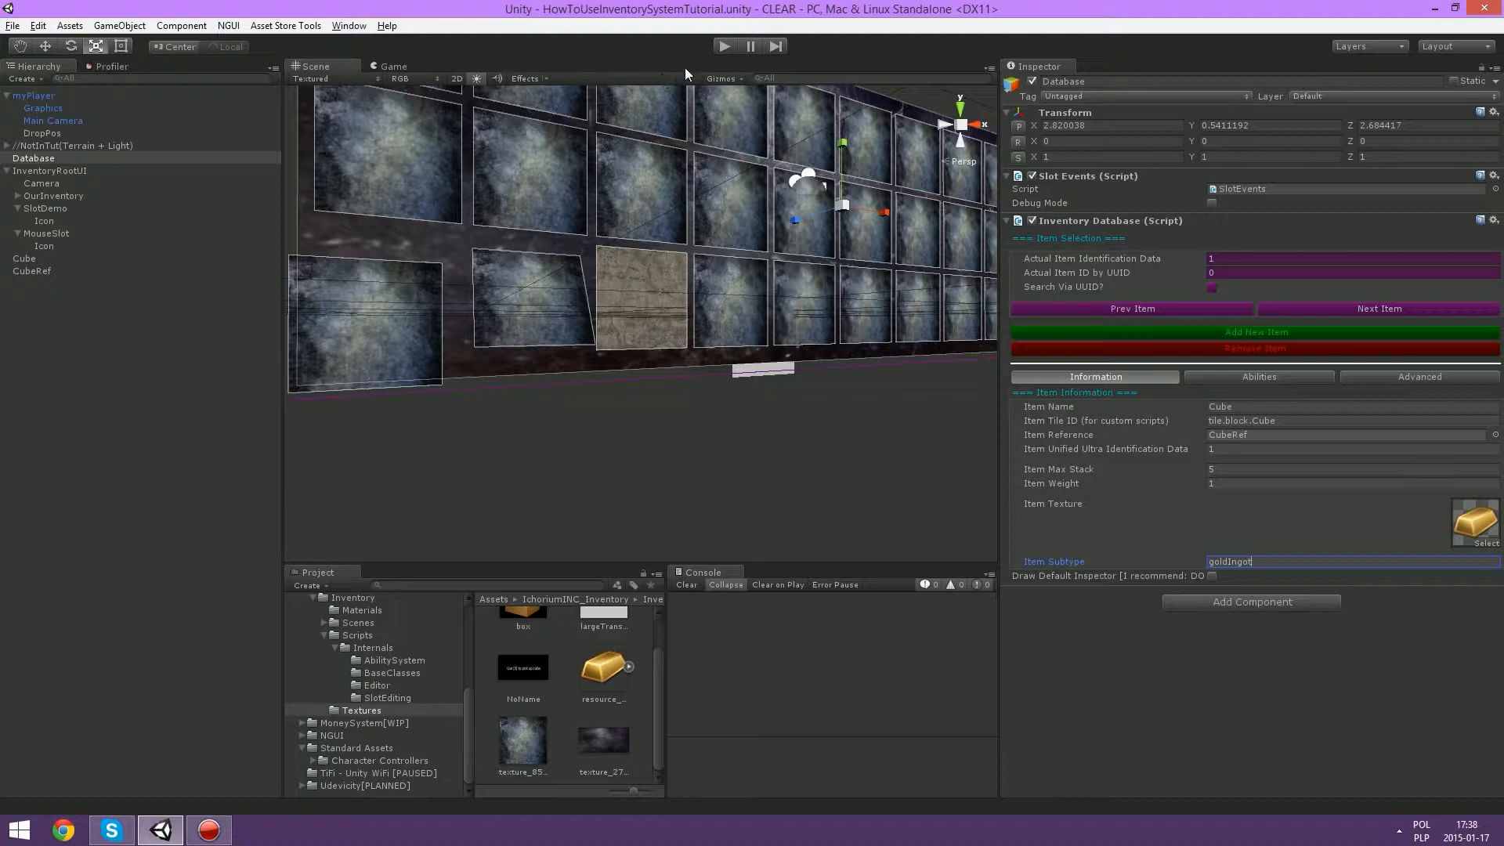
Step: Test-run the scene briefly, send the OurInventory background widget back to depth -1, and save the scene
click(726, 46)
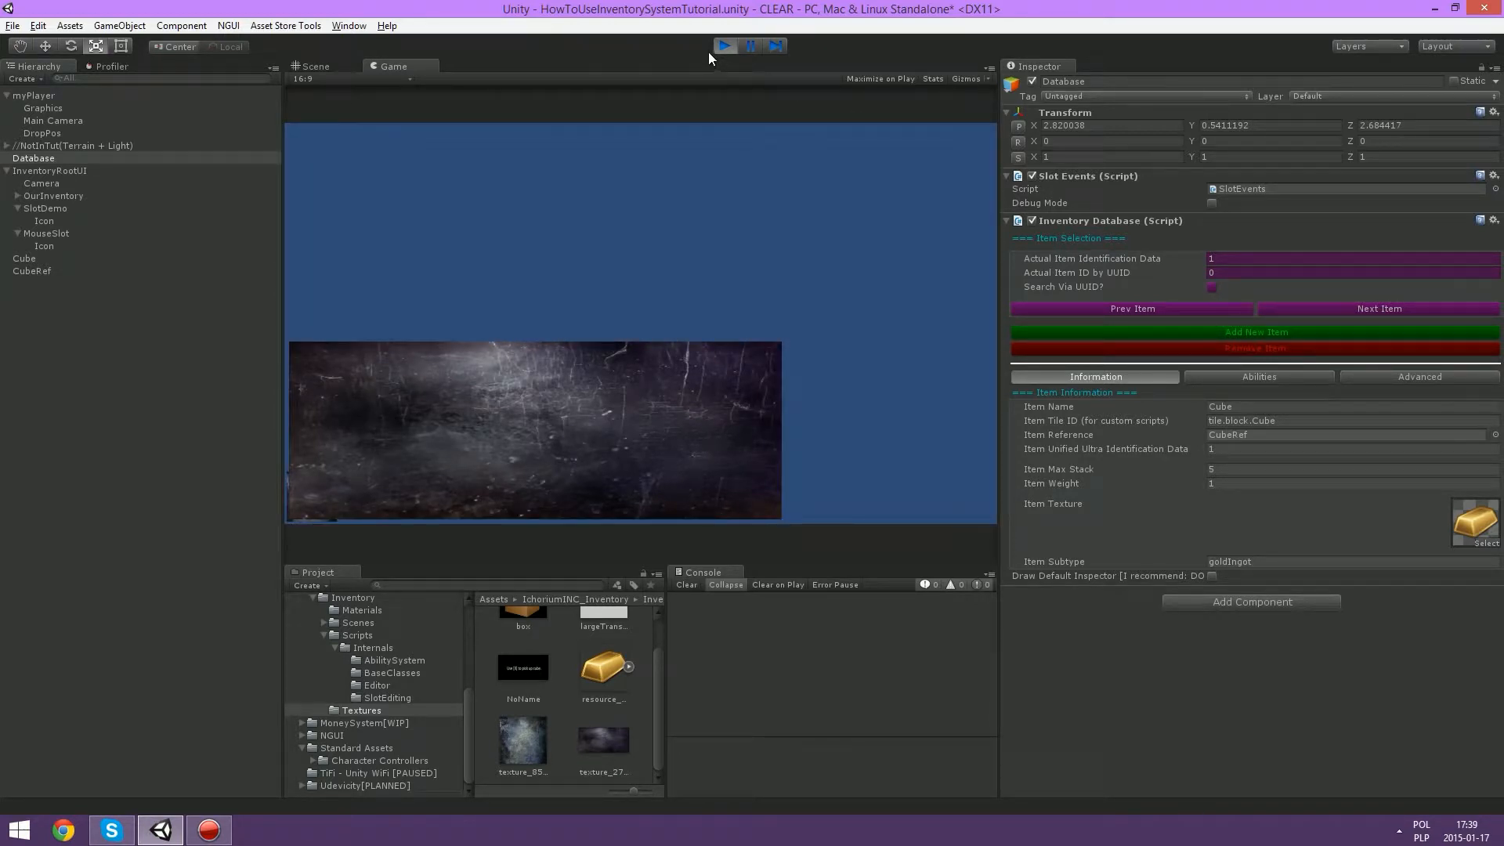
click(719, 47)
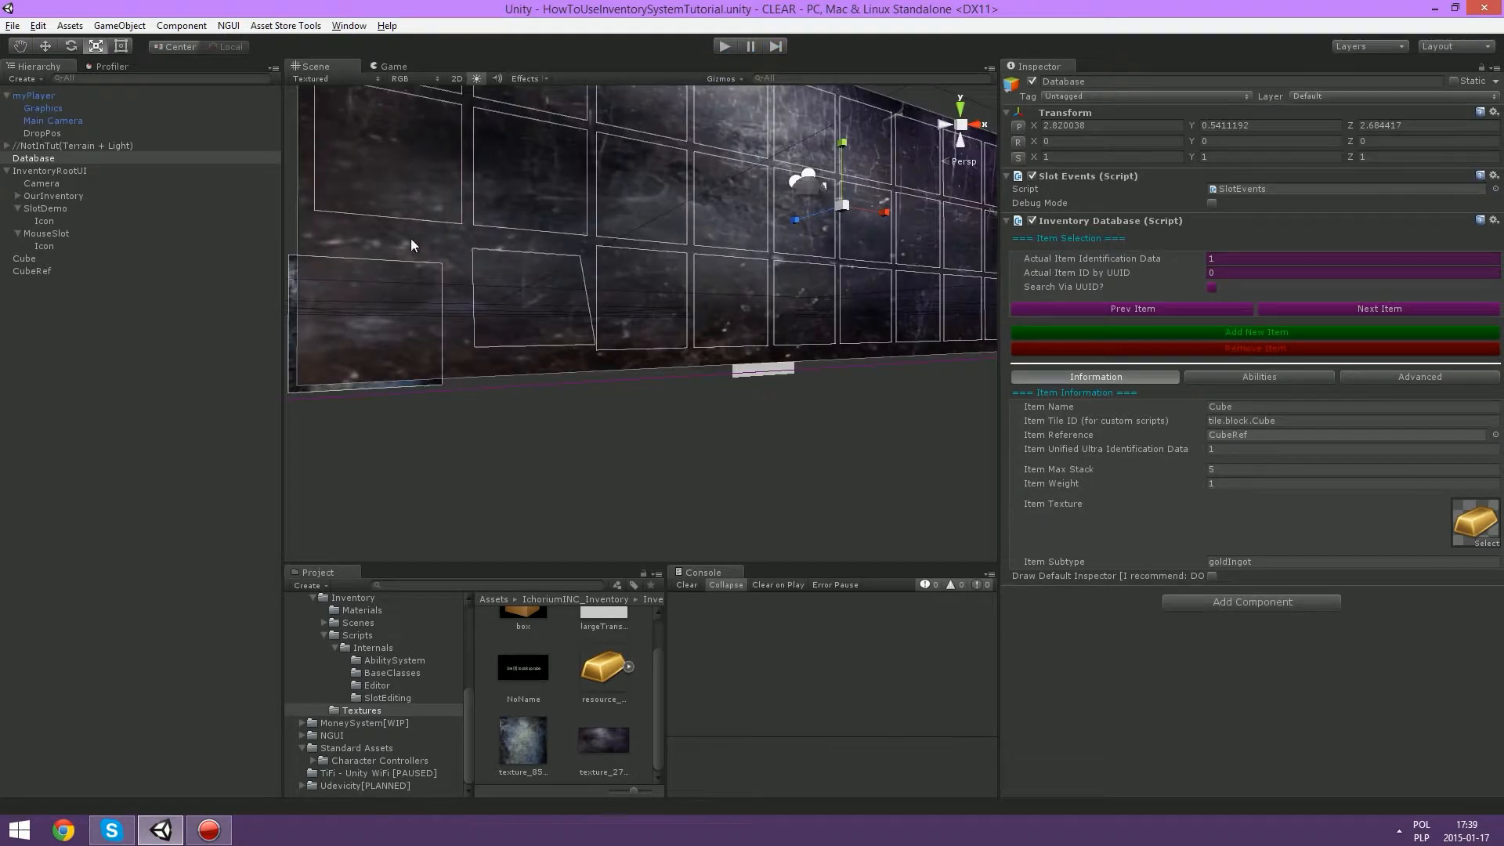
click(17, 196)
click(44, 196)
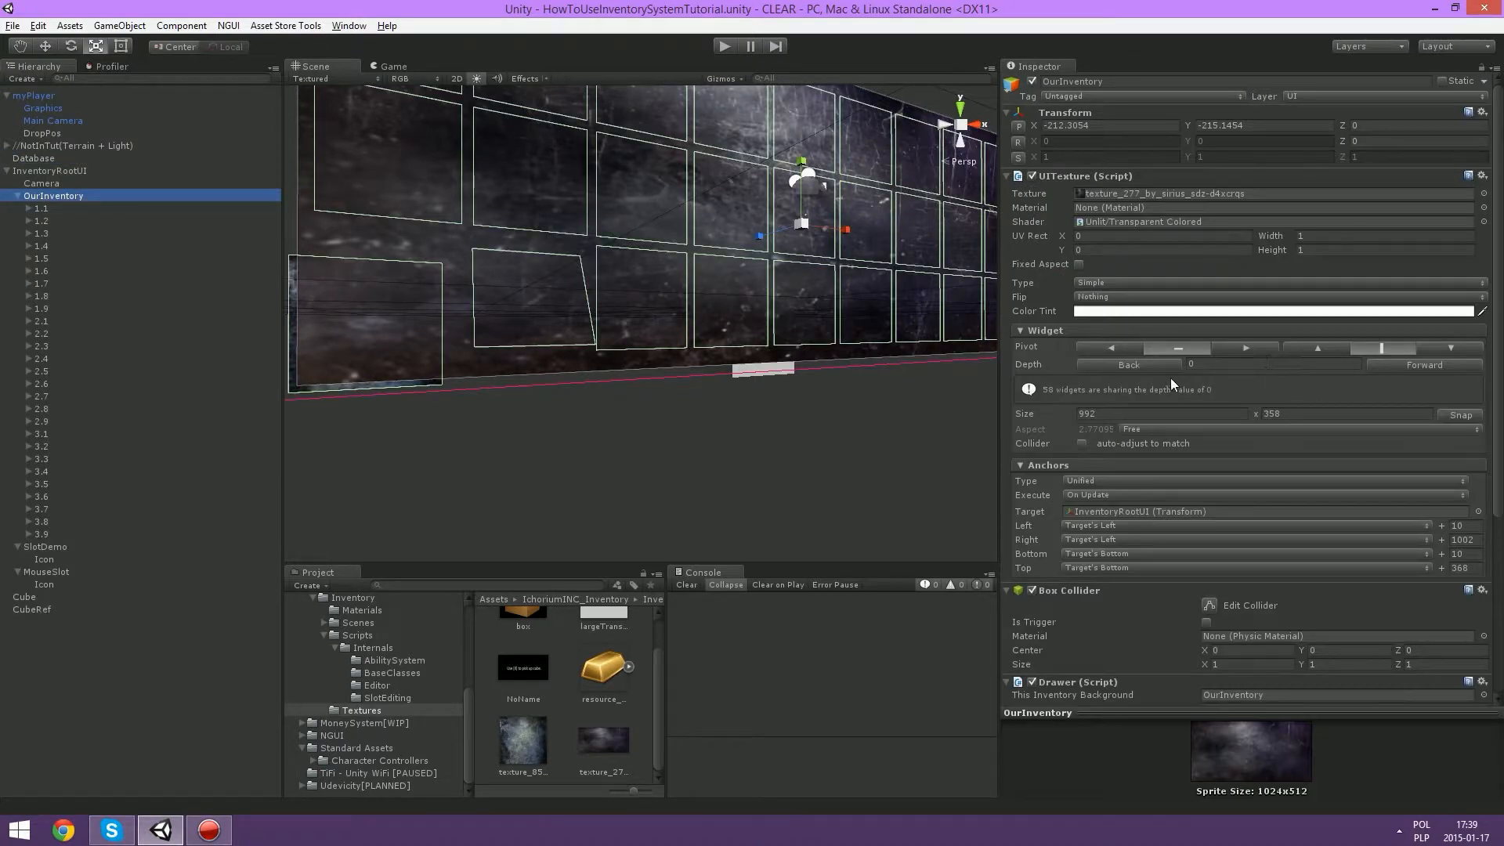
click(1141, 364)
alt+drag(775, 217, 794, 66)
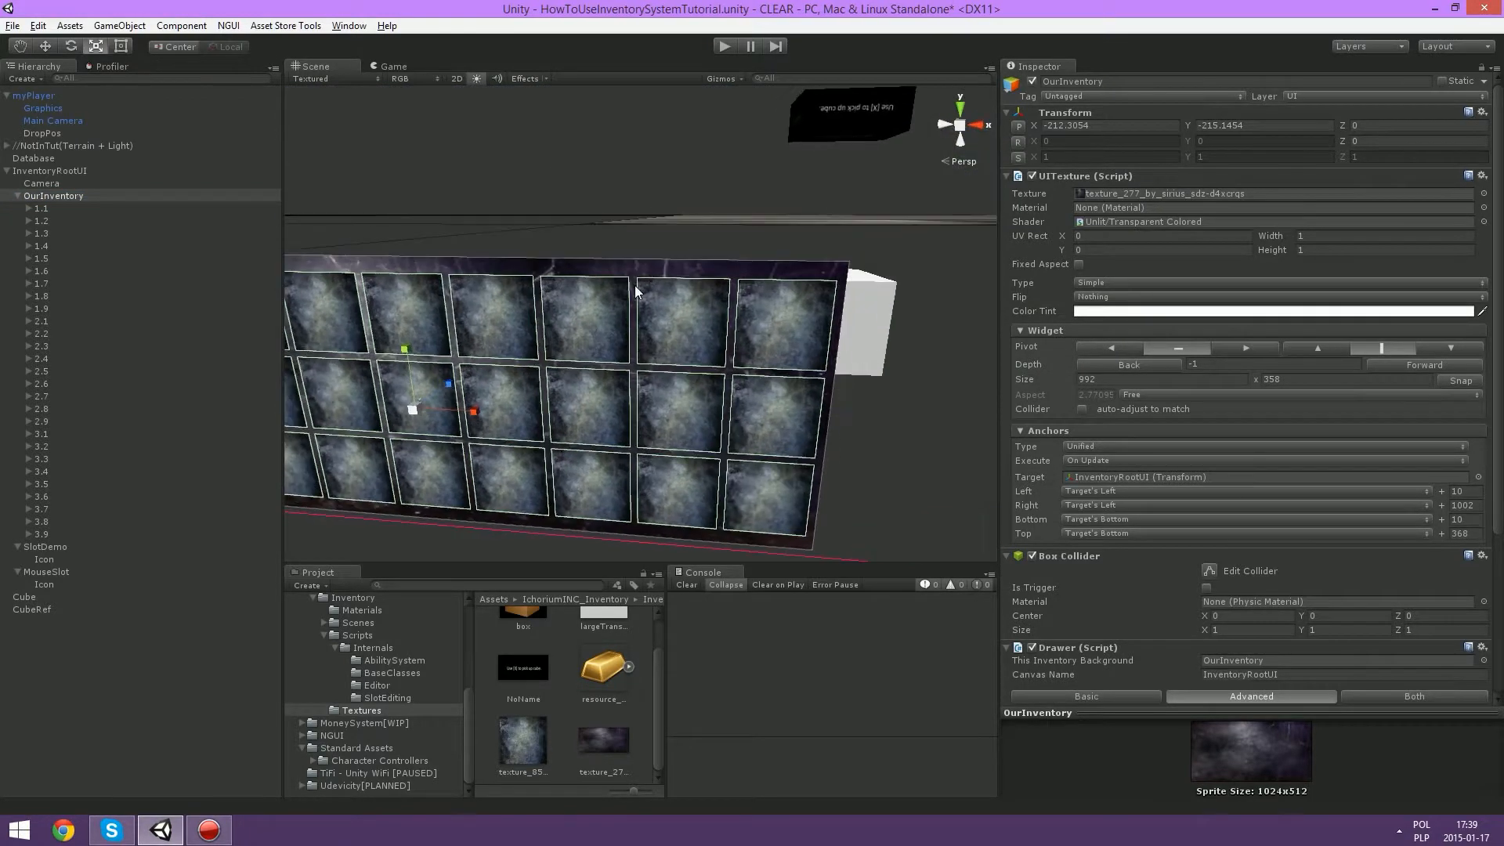
key(ctrl+s)
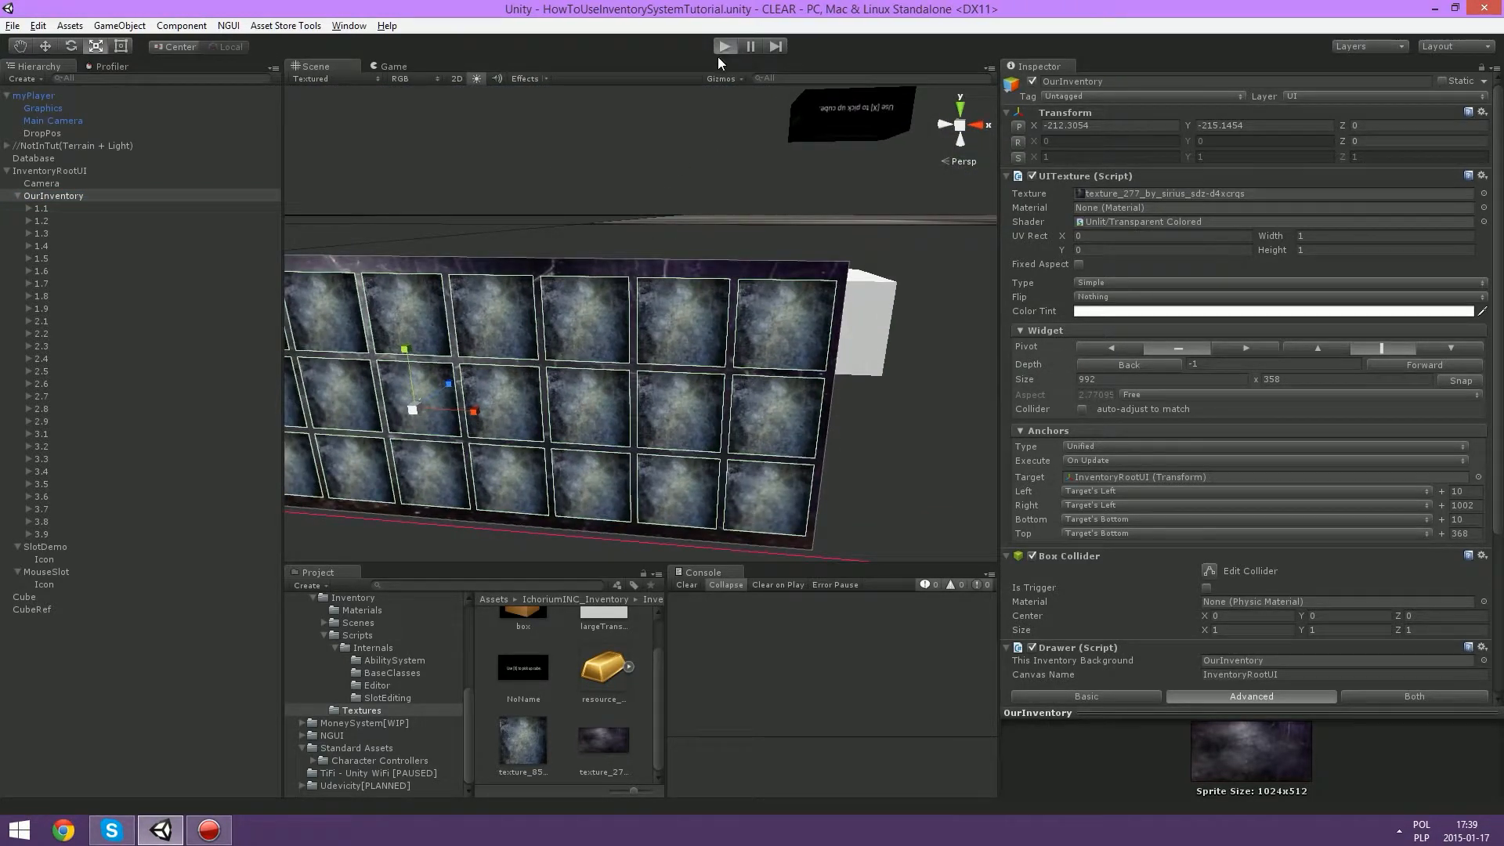
Step: Run the scene, pick up the cube, try moving its gold ingot from the first slot to Identifier 4's slot, and stop the run
key(ctrl+p)
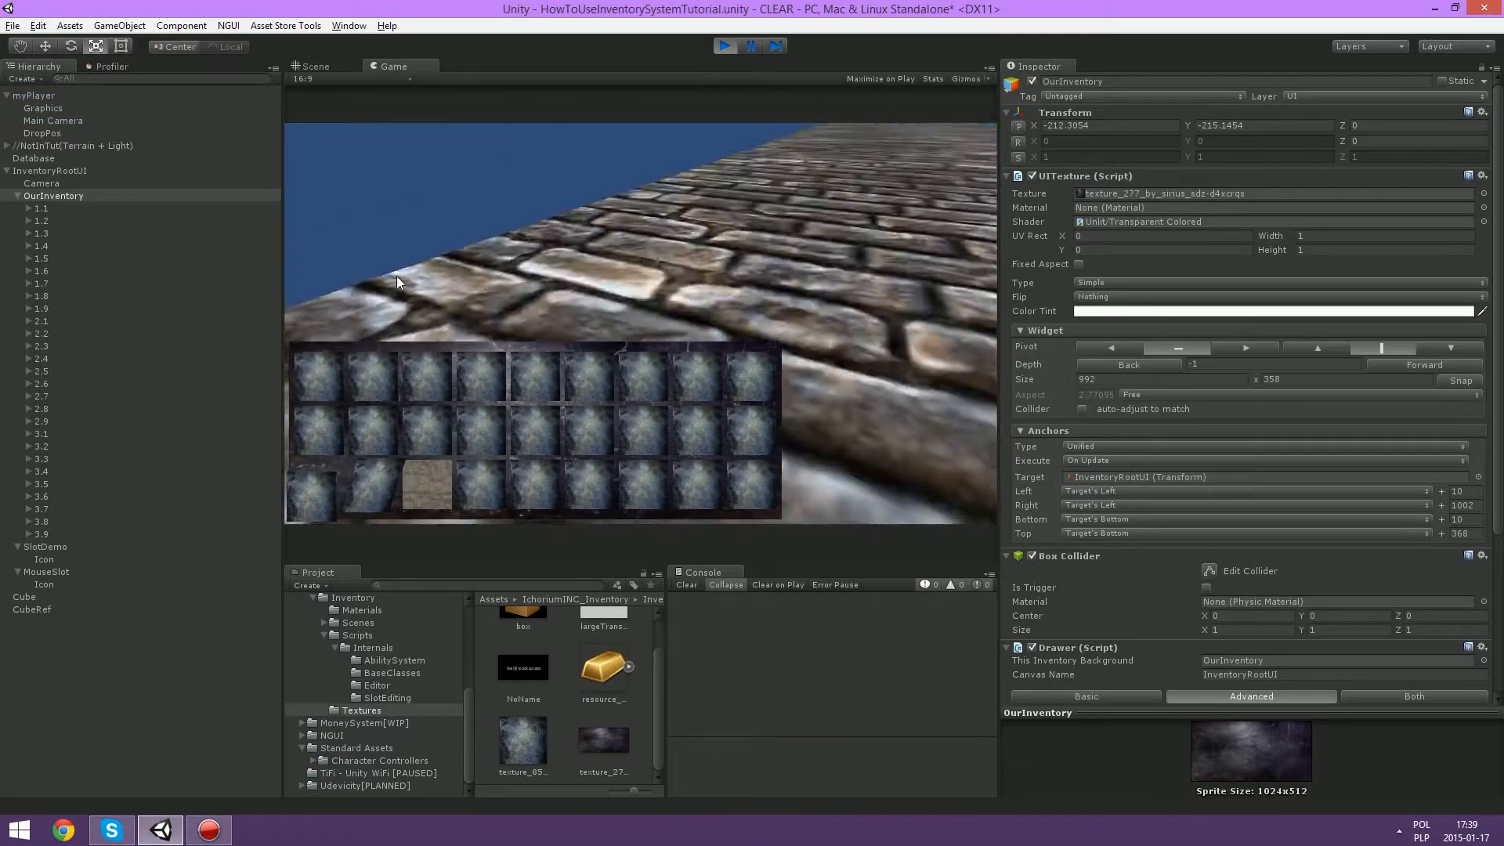
key(e)
click(315, 495)
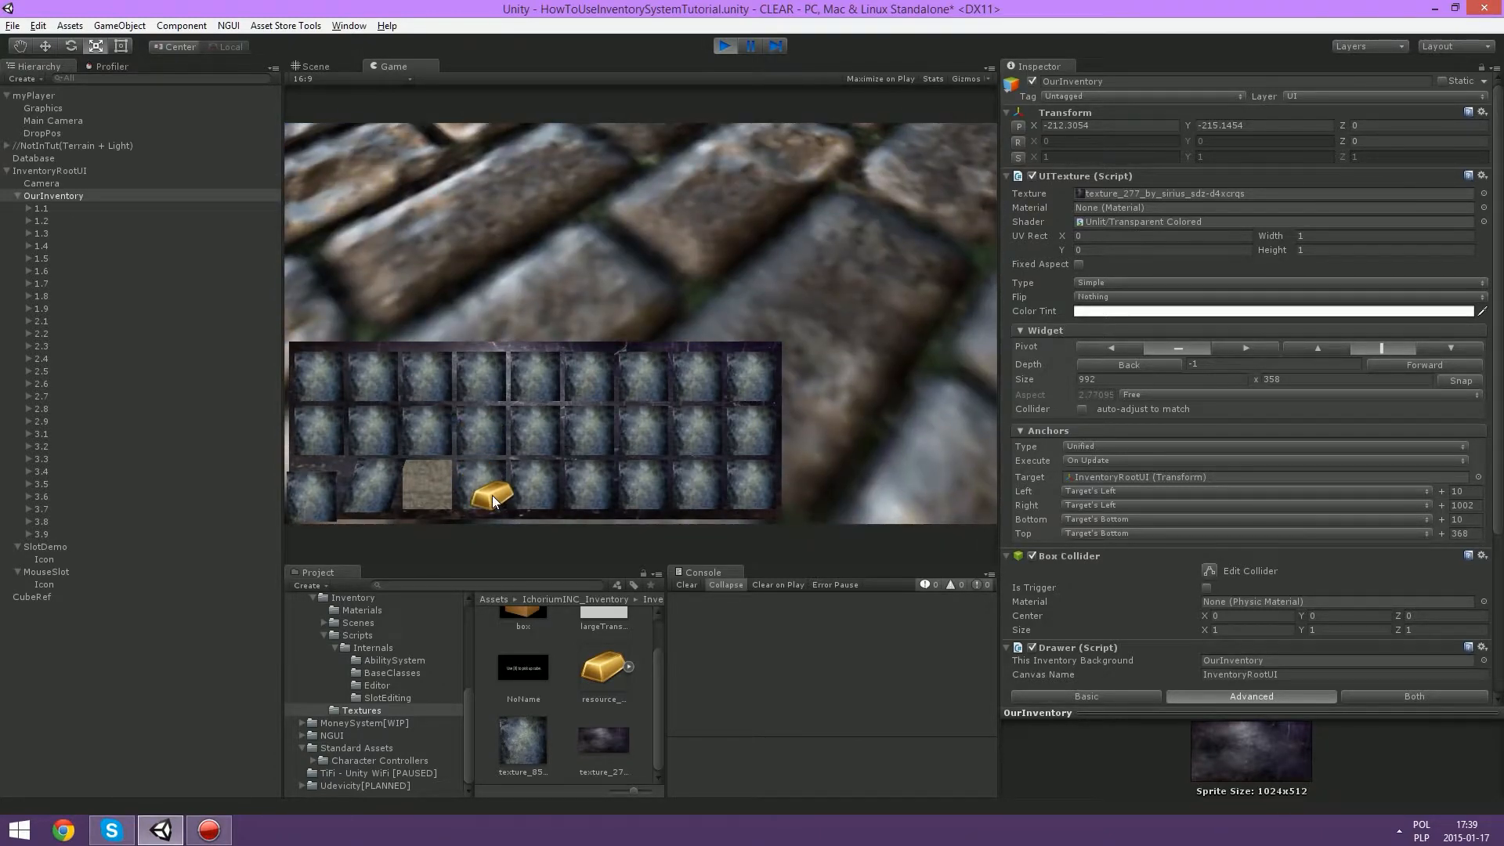
click(535, 486)
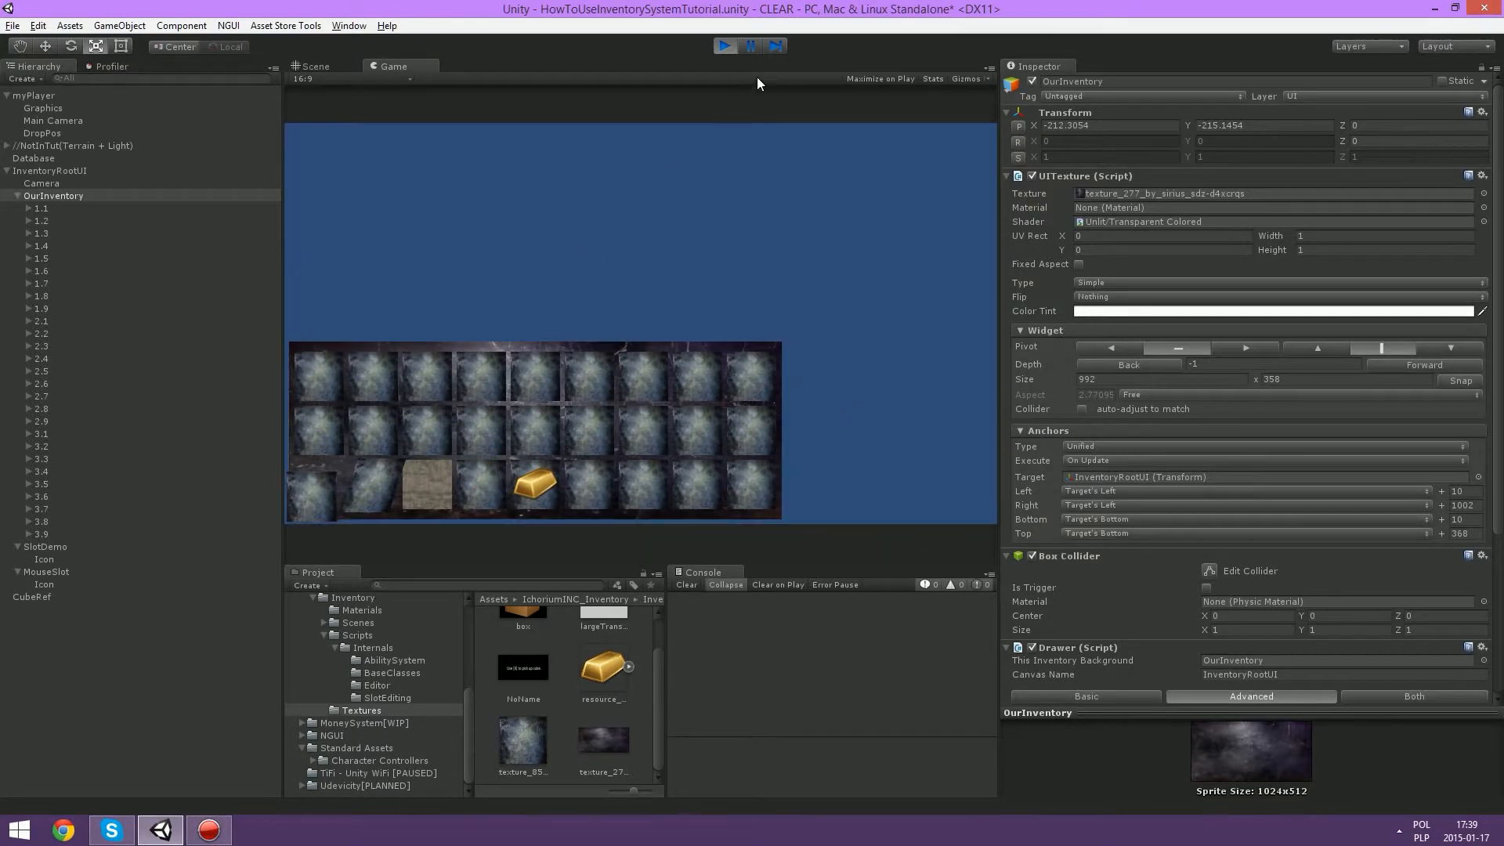
key(ctrl+p)
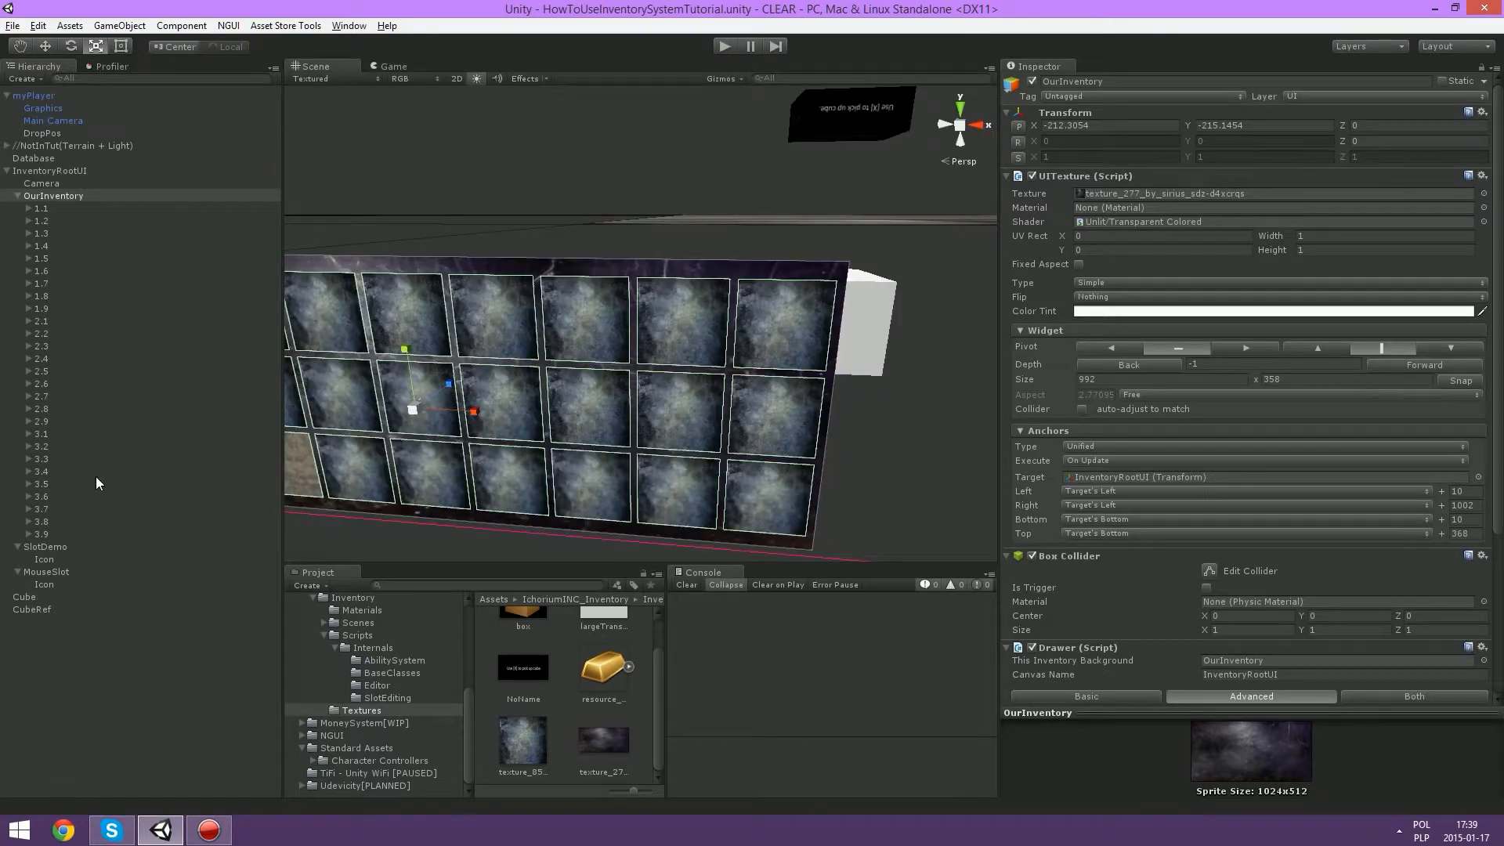
Step: Expand the slot settings for Identifiers 3 and 4 and enable Use Custom Subtype Bundle for Identifier 4
scroll(1208, 406, down, 5)
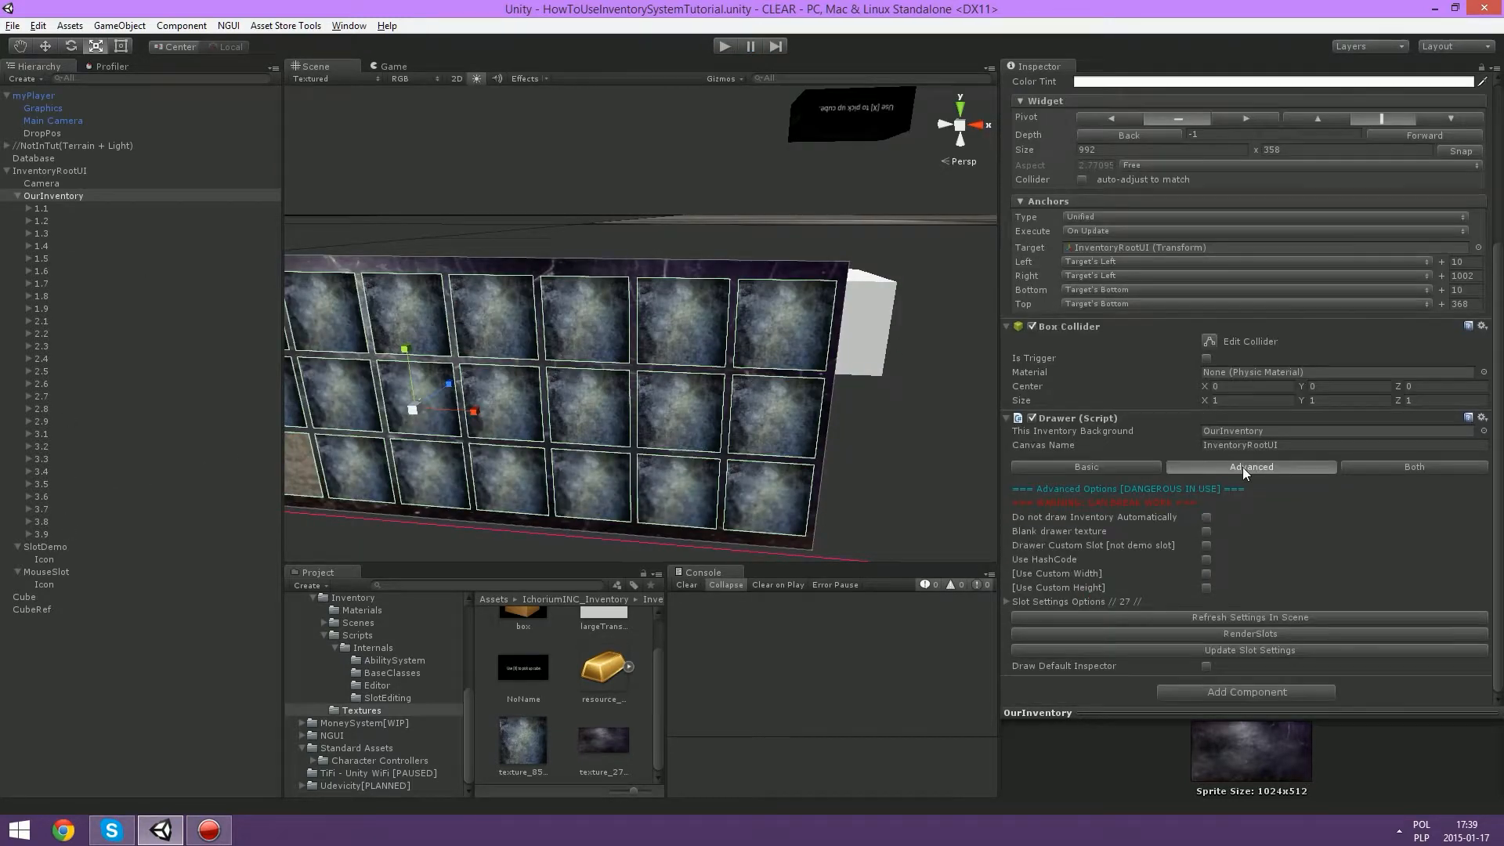
click(1007, 600)
scroll(1067, 560, down, 6)
click(1018, 376)
click(1019, 376)
click(1019, 390)
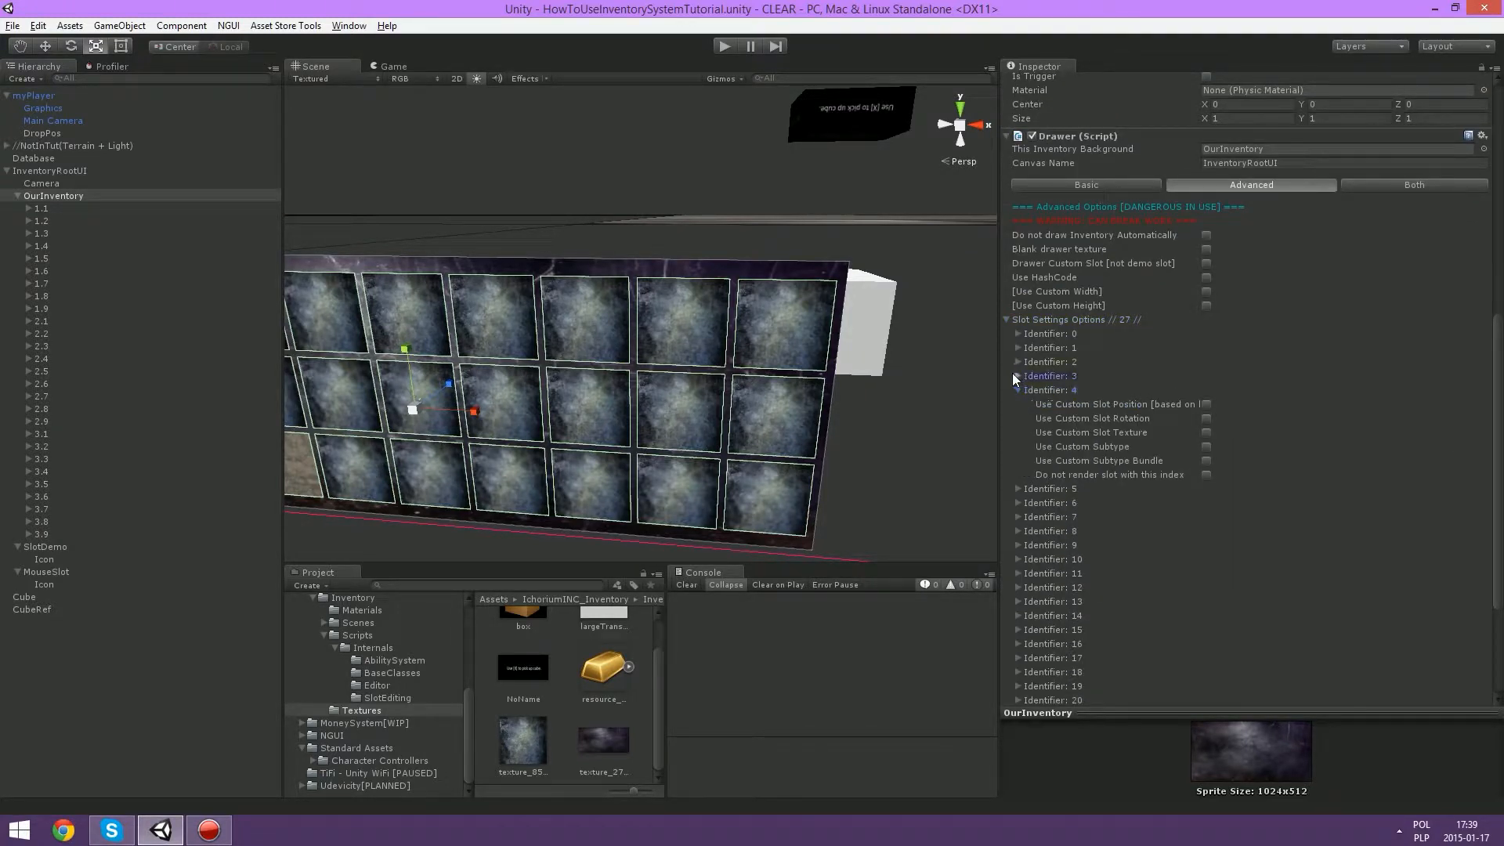
click(1019, 376)
click(1206, 559)
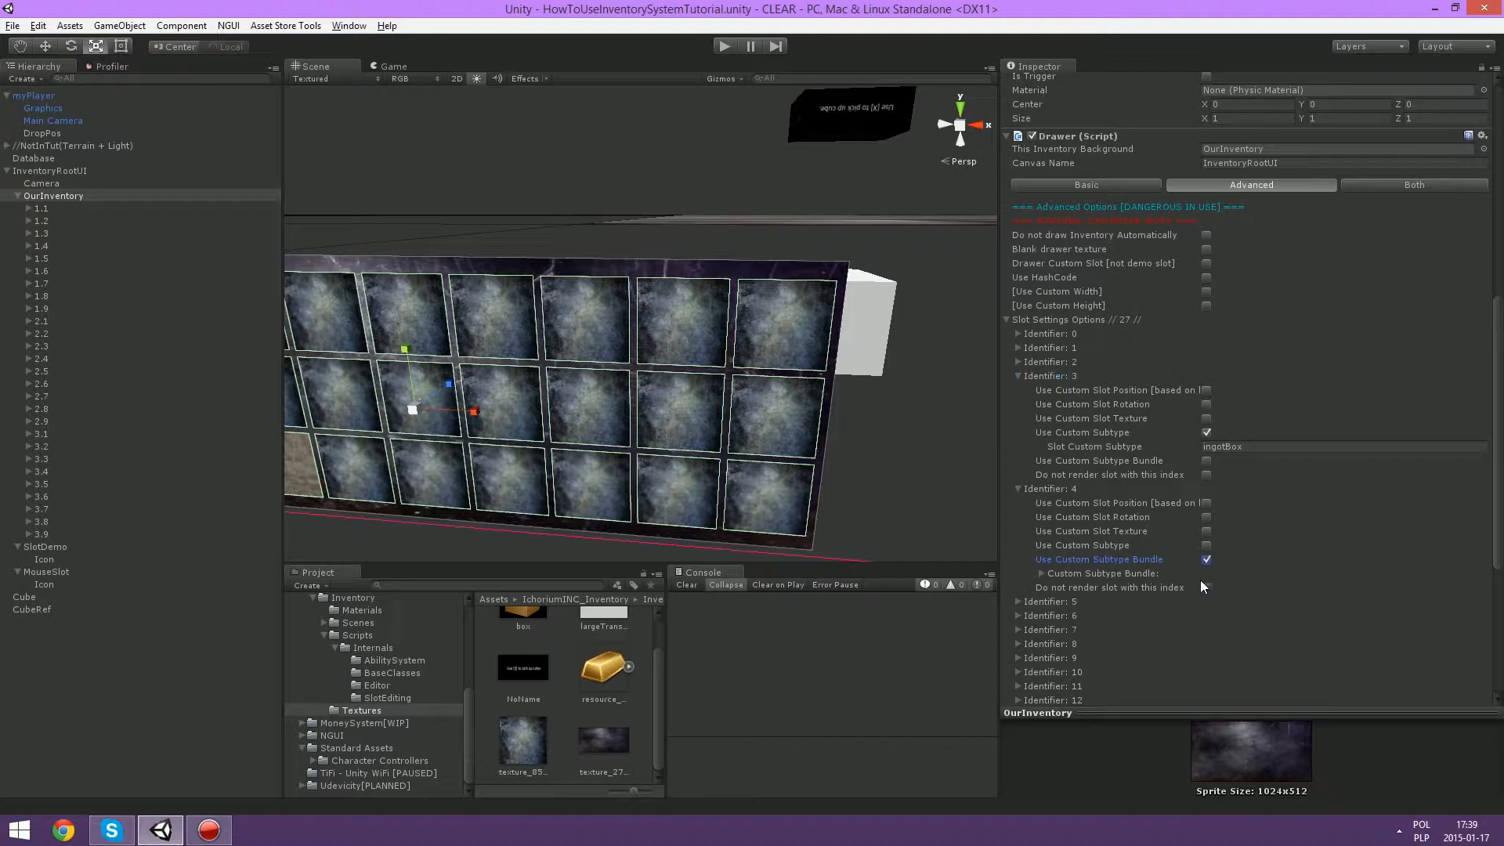
Step: Expand the Custom Subtype Bundle of Identifier 4 and add two subtype entries to it
click(1041, 574)
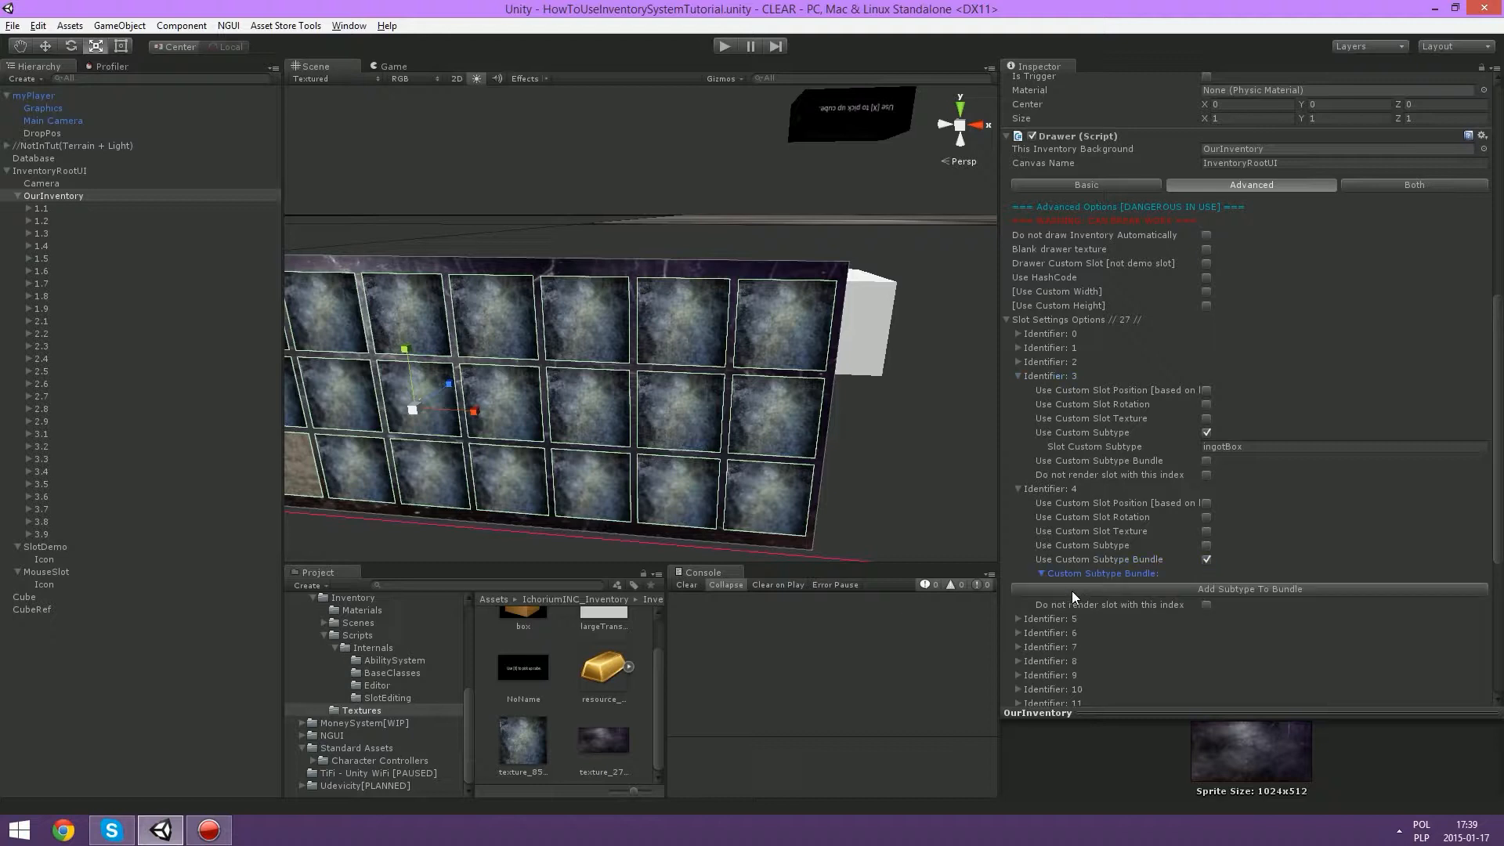
click(1155, 591)
click(1176, 619)
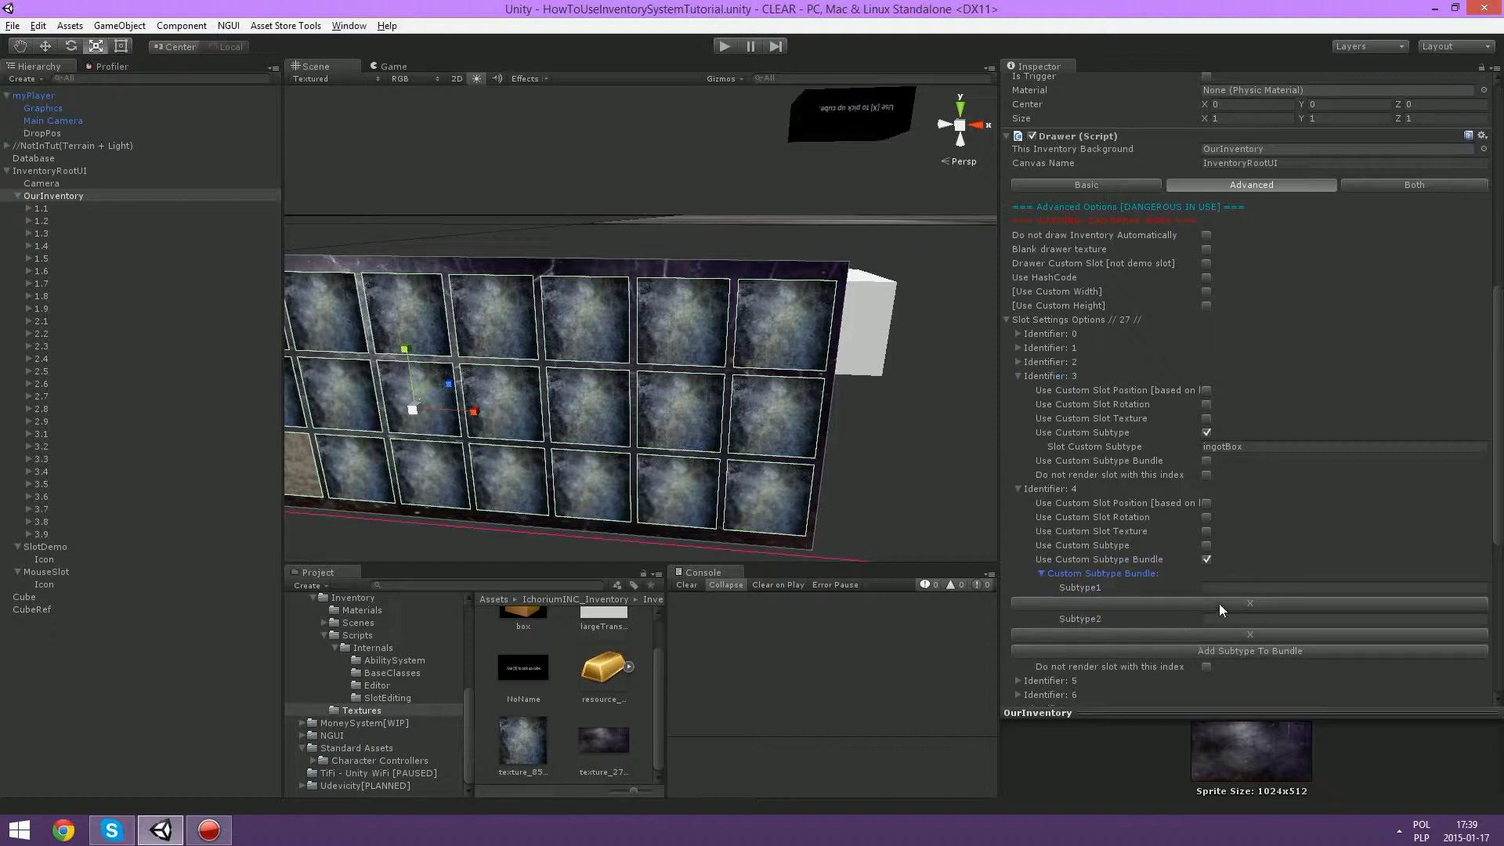
Step: Set Subtype1 of Identifier 4's bundle to ingotBox and Subtype2 to goldIngot
click(1217, 588)
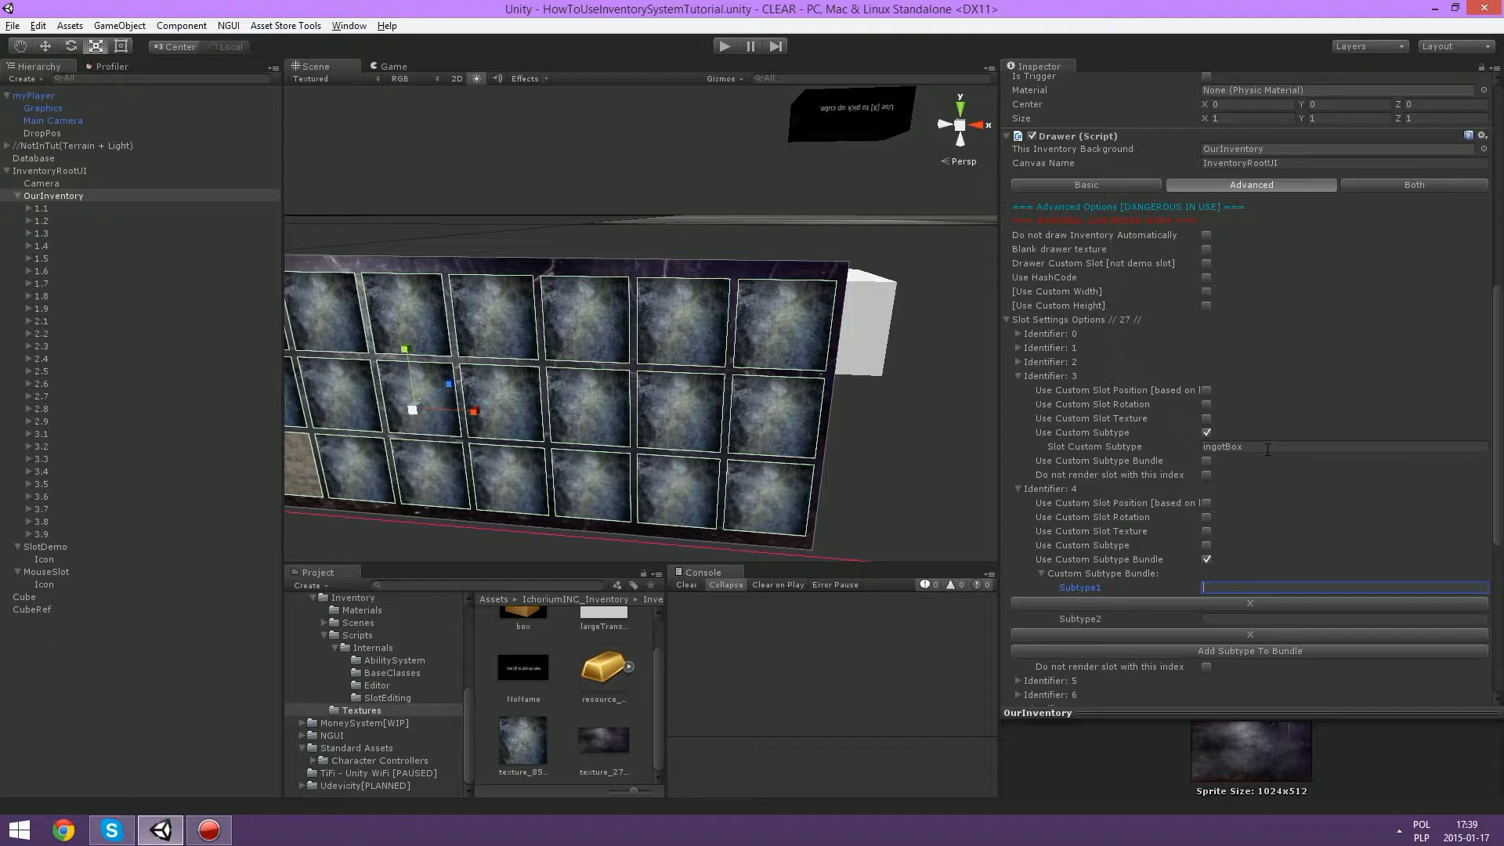
text(gold)
key(BackSpace)
key(BackSpace)
key(BackSpace)
key(BackSpace)
text(ingotBo)
key(Tab)
text(goldI)
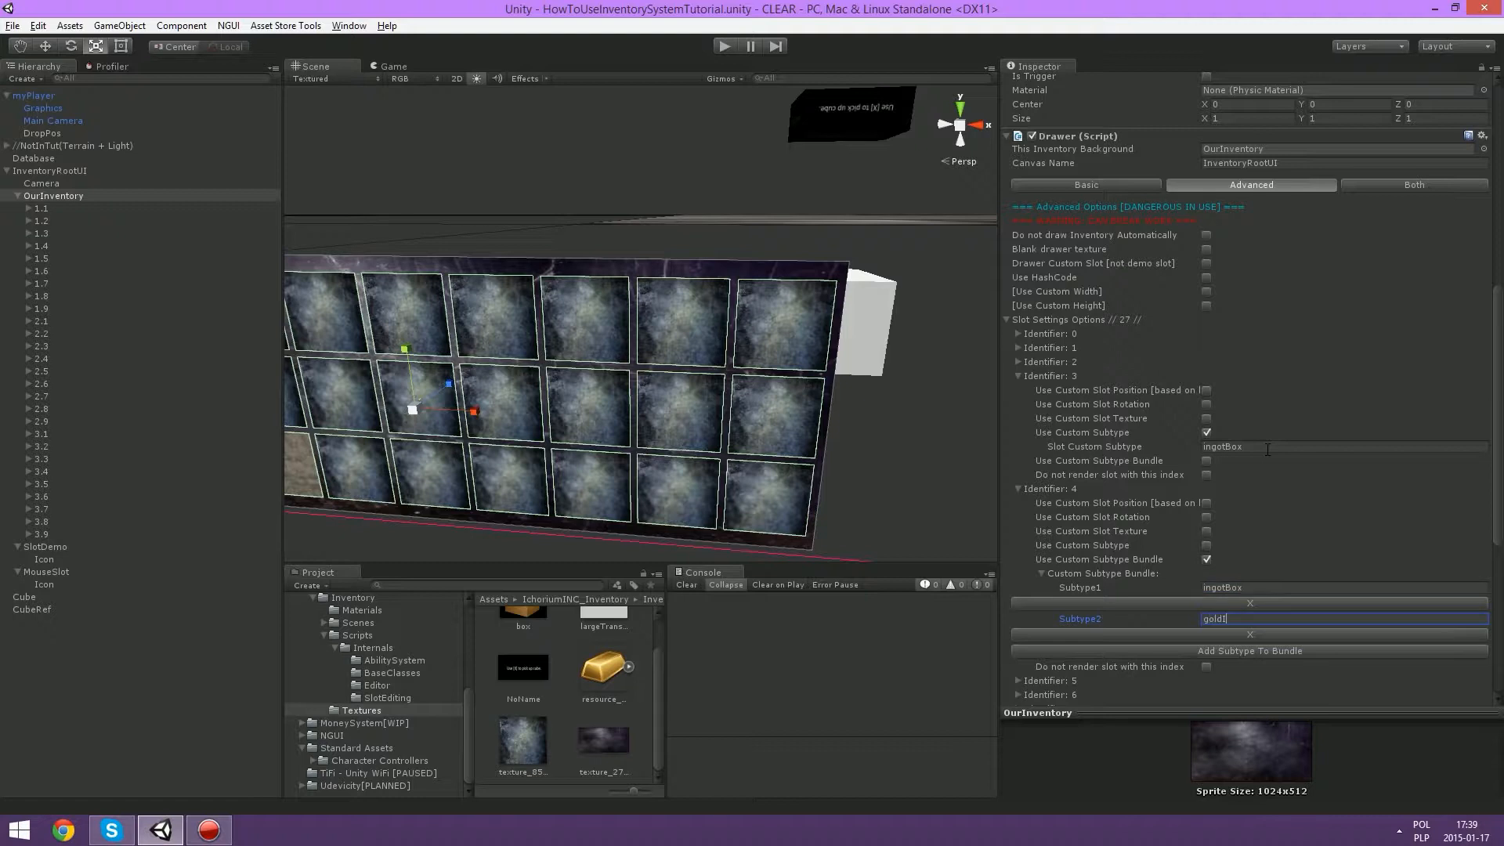
text(ngot)
Step: Turn on "Do not render slot with this index" for Identifier 5 and refresh the settings in the scene
scroll(1183, 603, down, 3)
click(1013, 588)
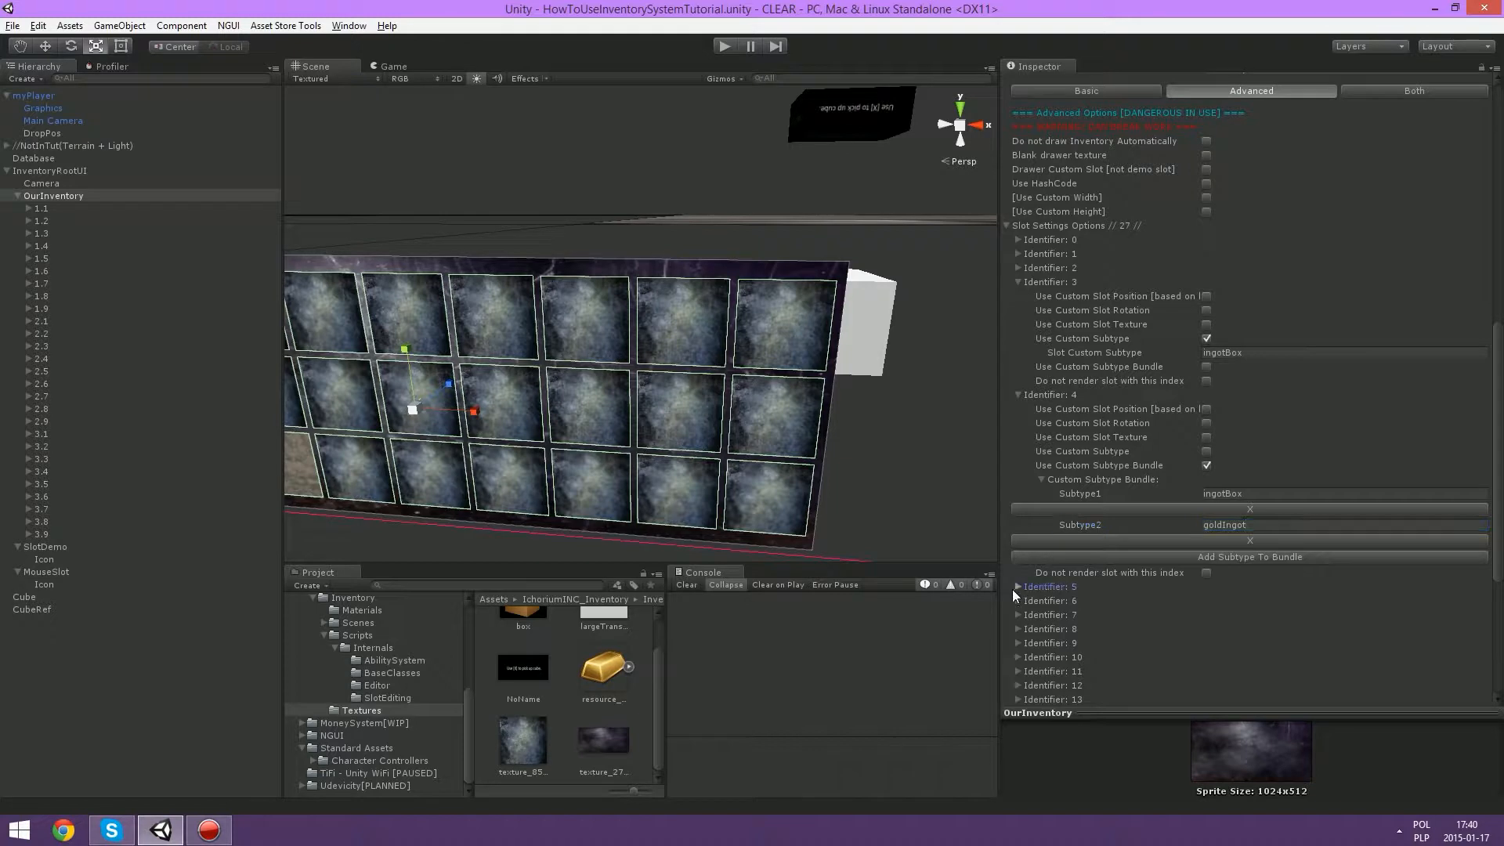
click(1207, 671)
scroll(1206, 673, down, 10)
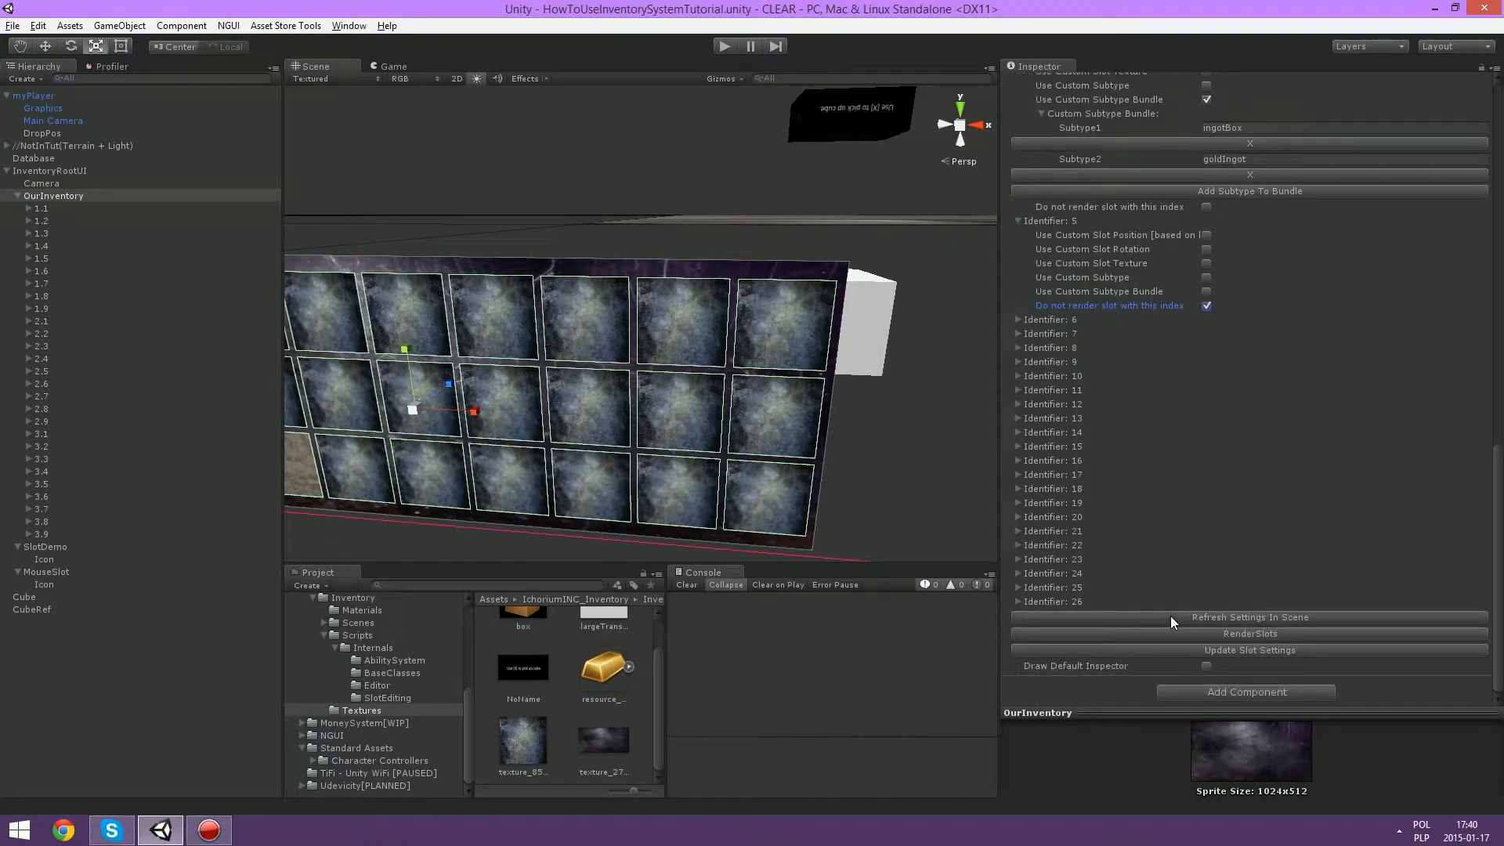
click(1170, 617)
alt+drag(505, 356, 641, 333)
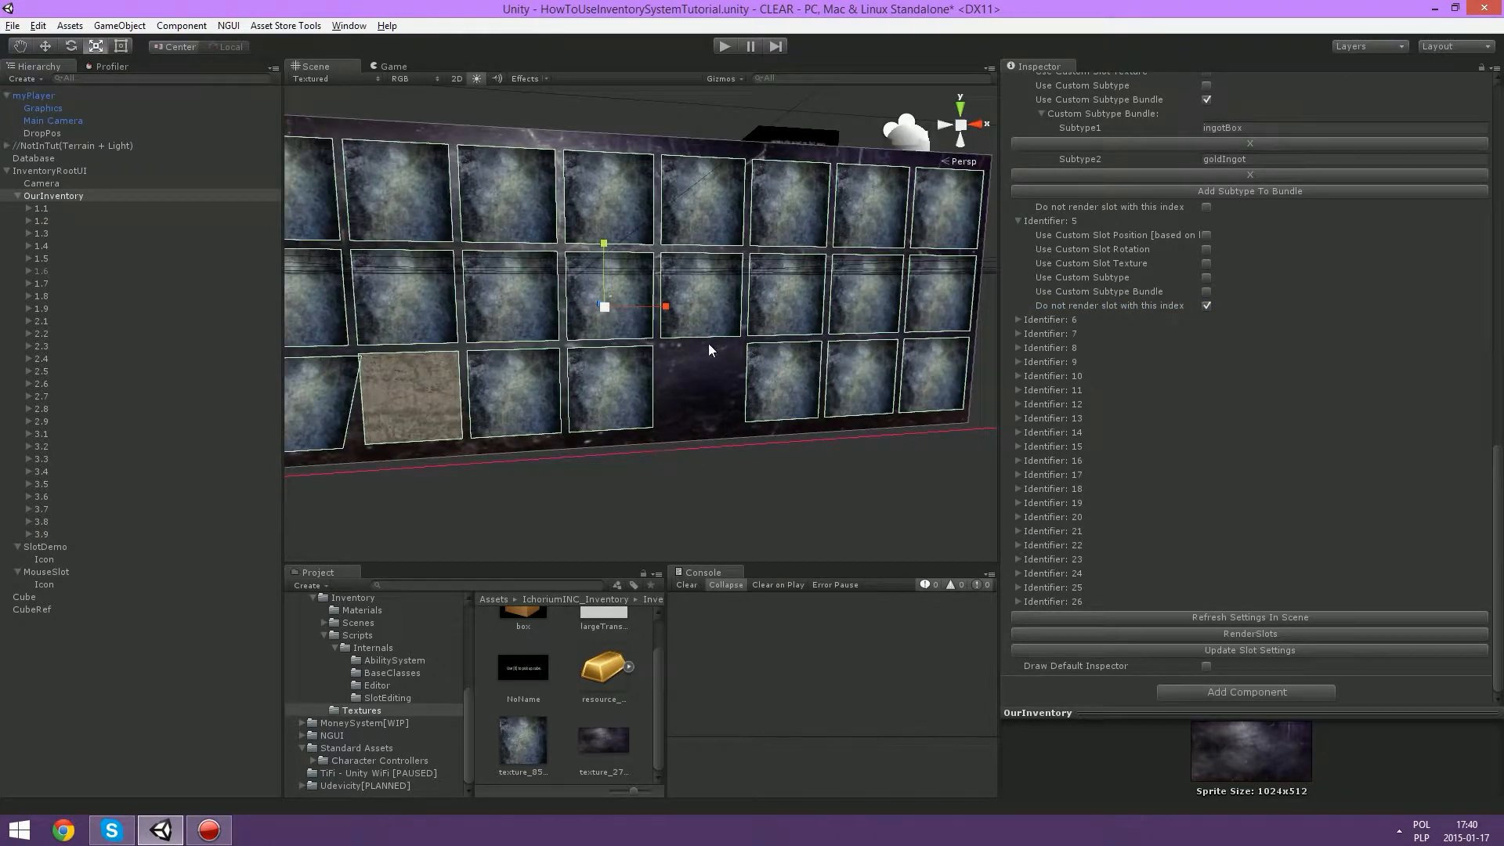
alt+drag(605, 407, 660, 407)
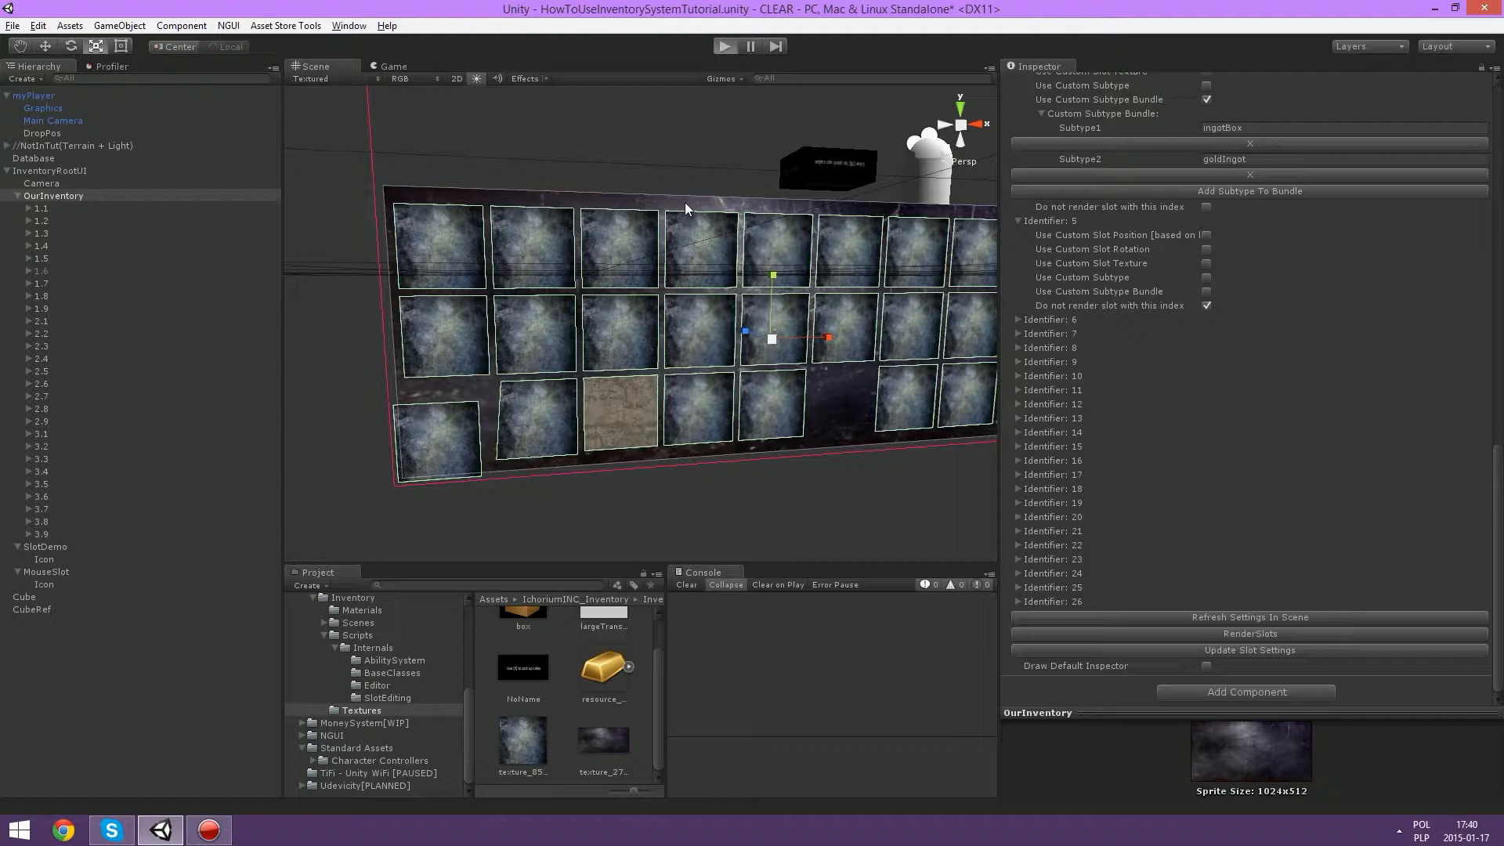
Step: Playtest the slot restrictions by moving the gold ingot between the fourth and fifth bottom-row slots and a middle-row slot, and stop the game
key(ctrl+p)
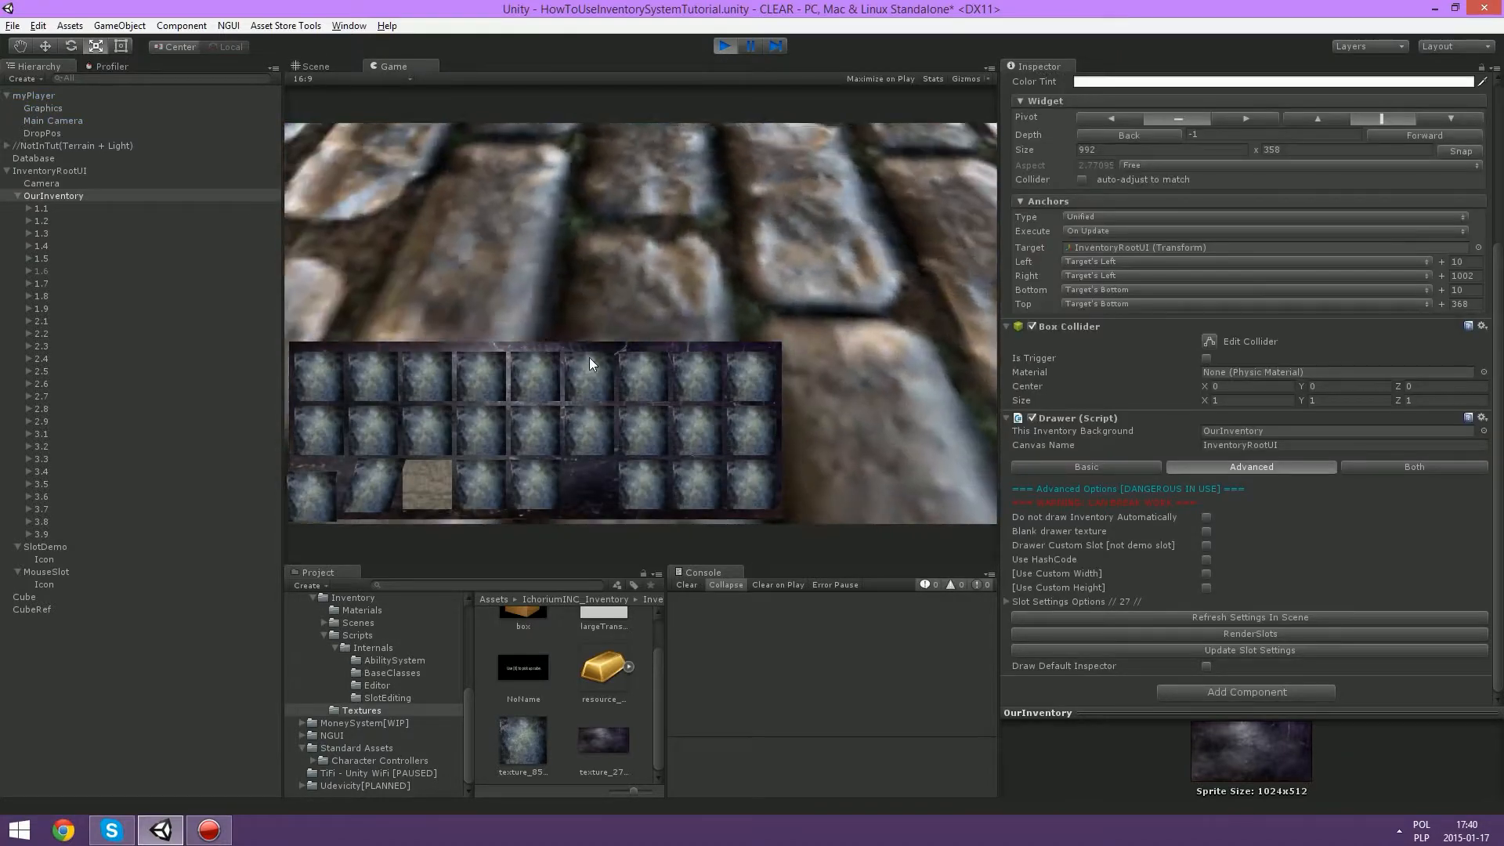
click(572, 296)
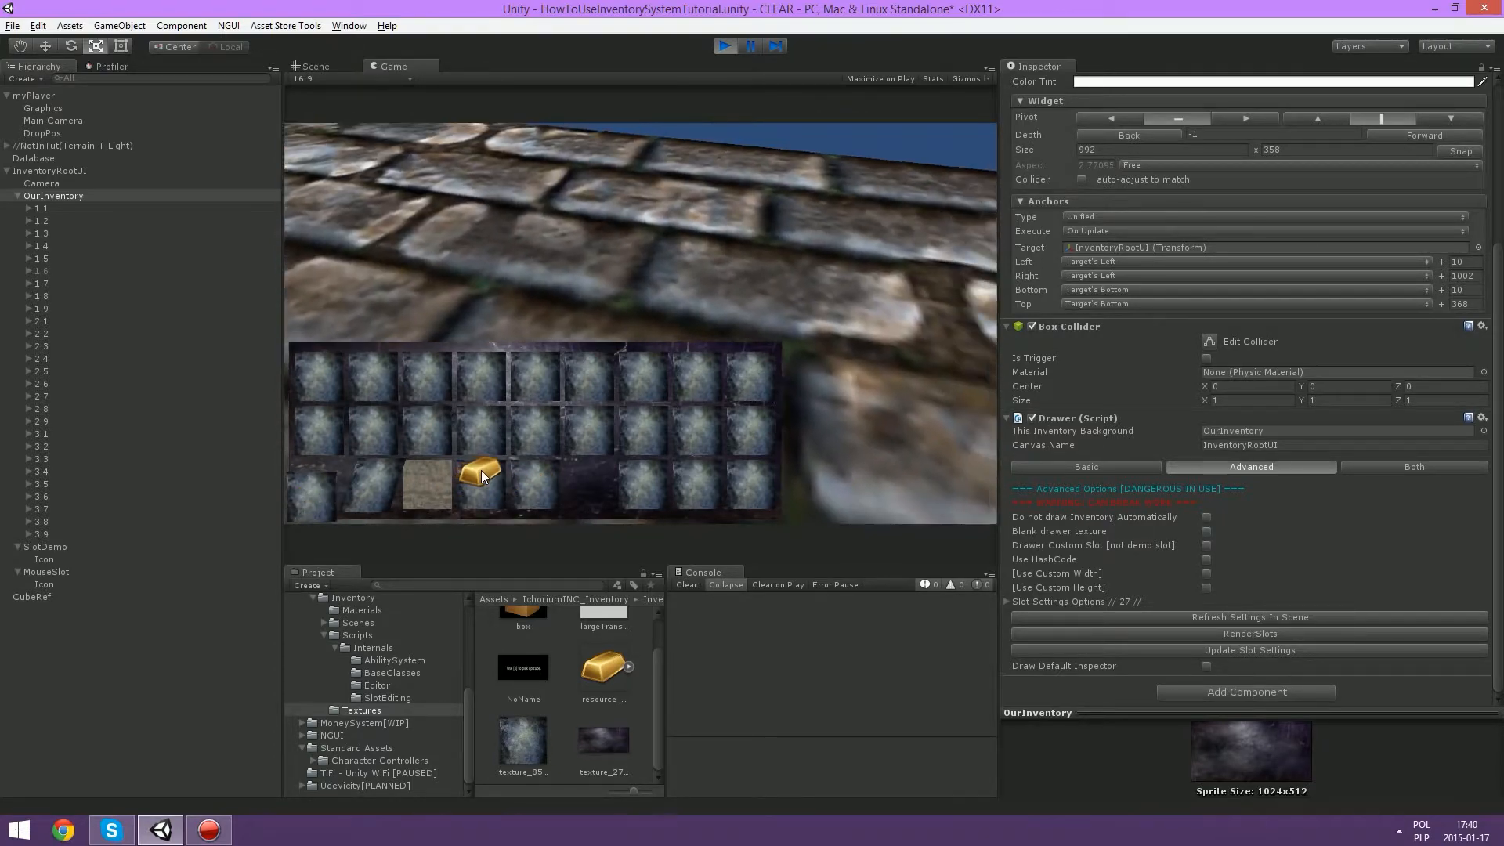
click(536, 484)
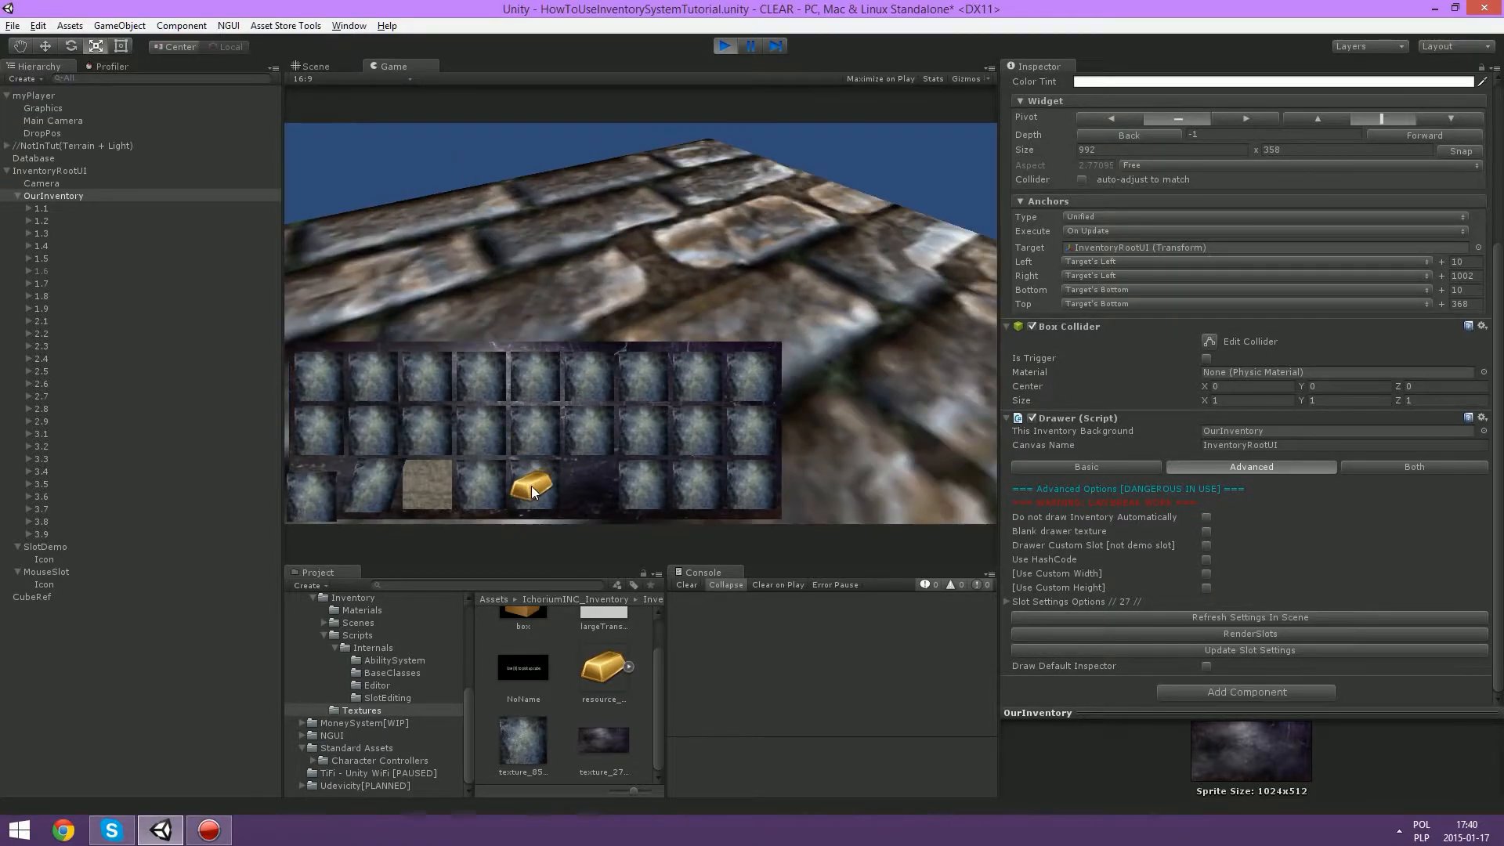
drag(530, 484, 492, 491)
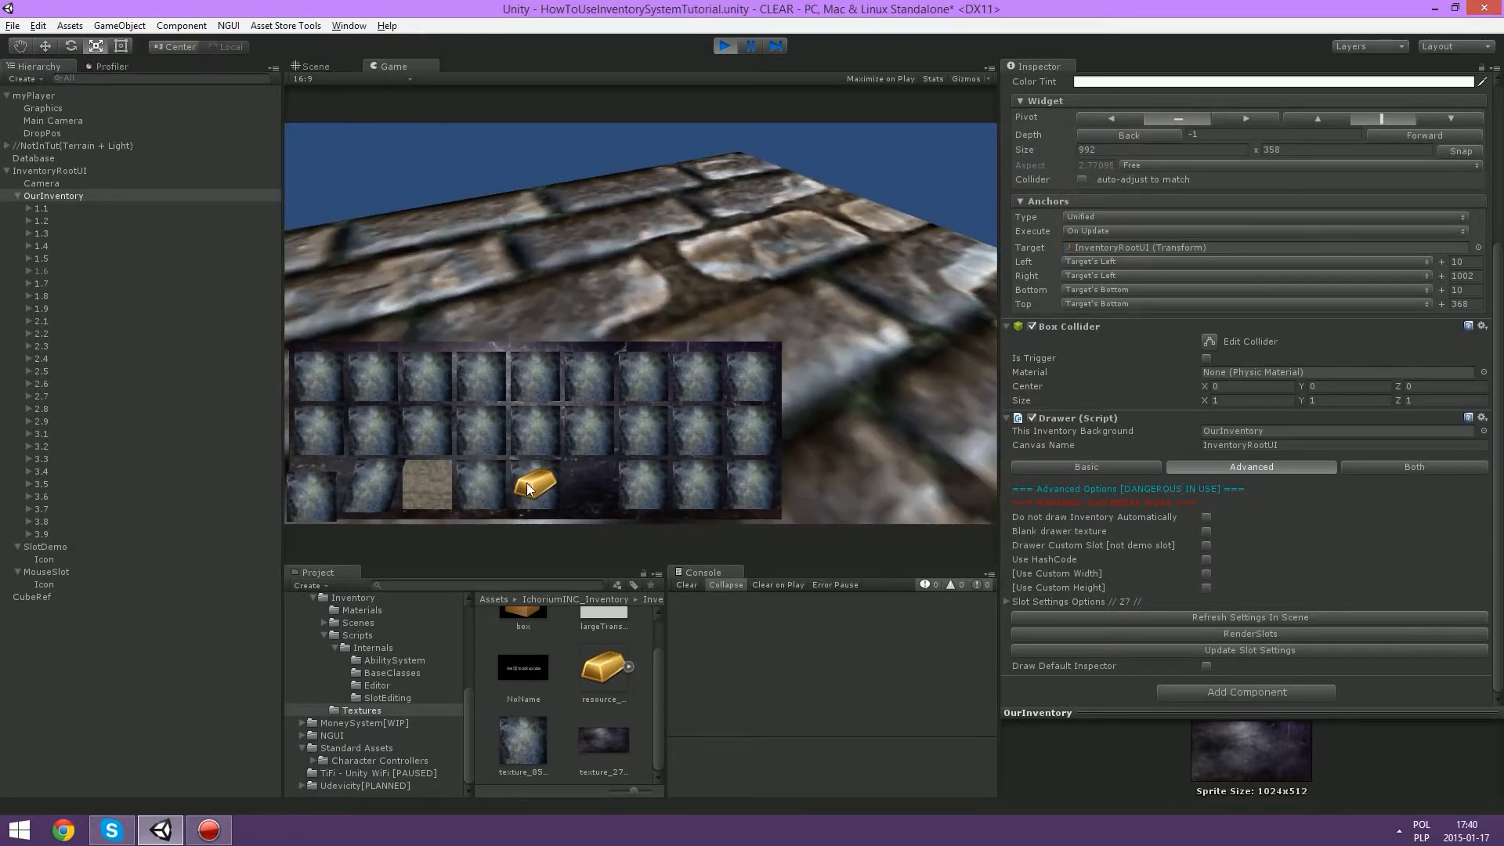
drag(526, 483, 486, 489)
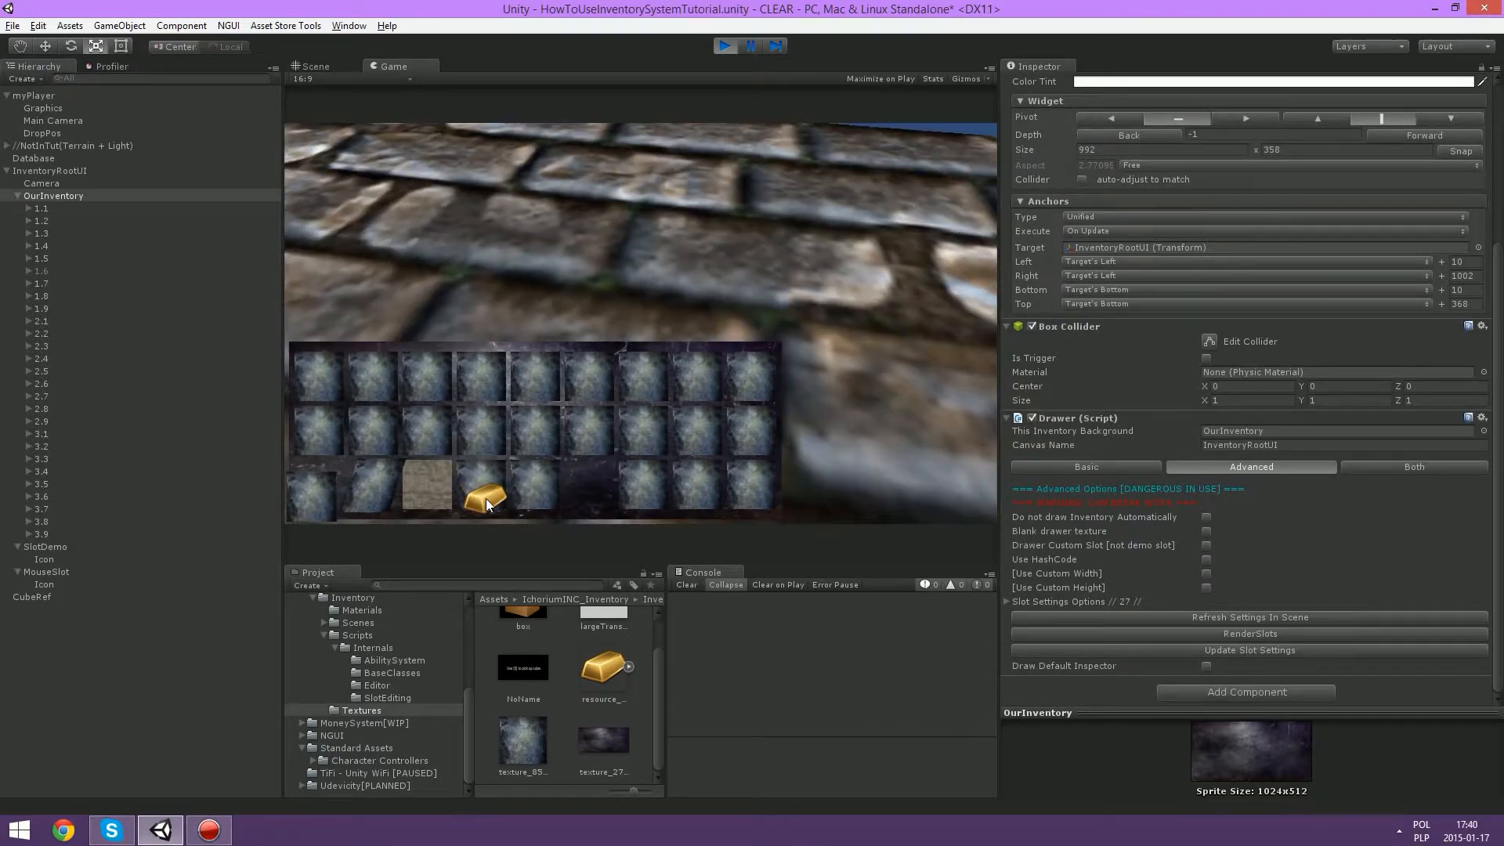
drag(481, 487, 477, 432)
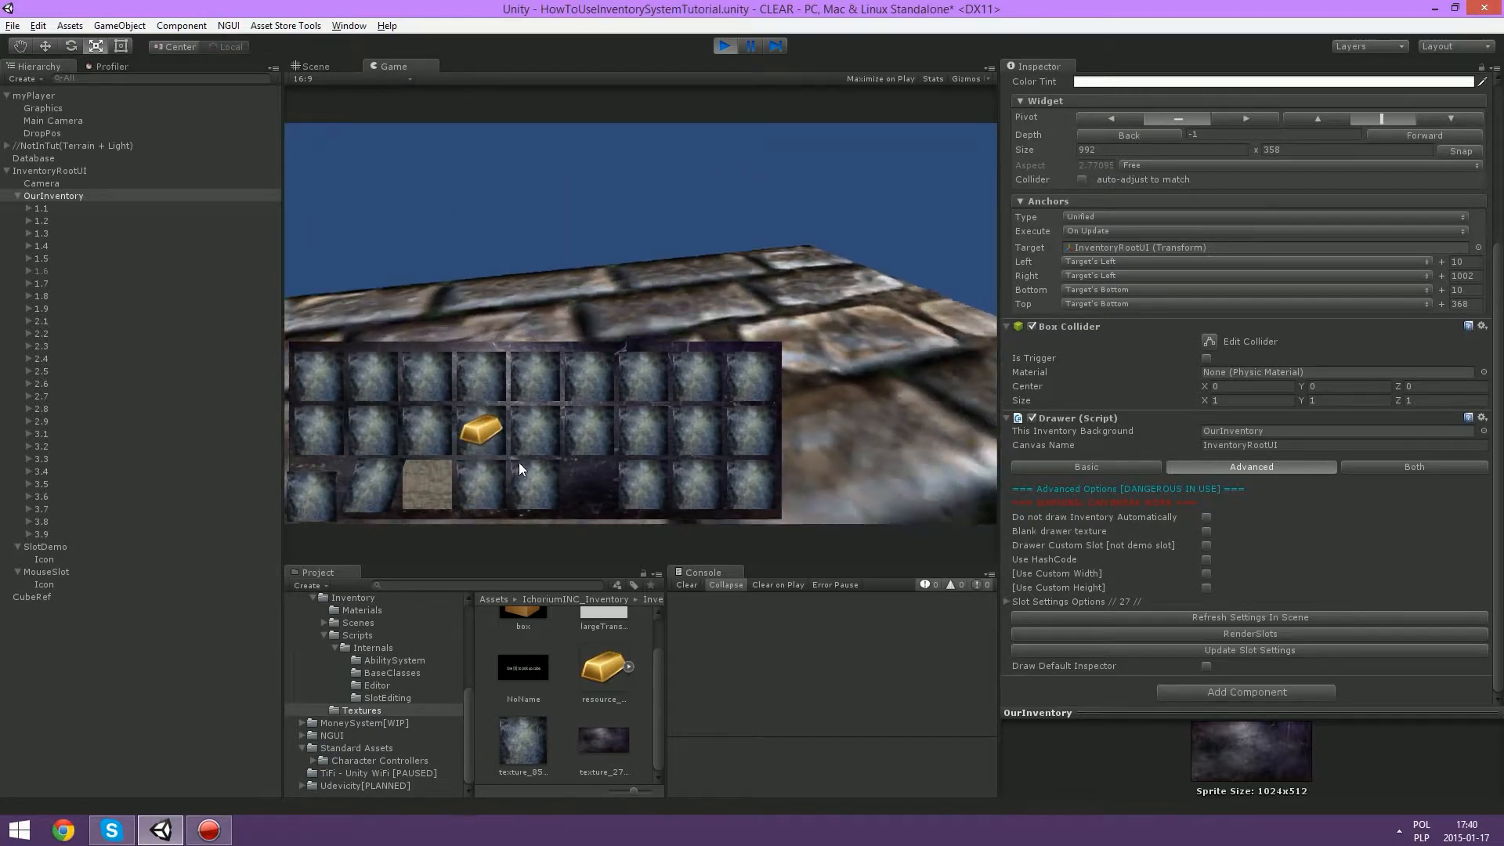
key(ctrl+p)
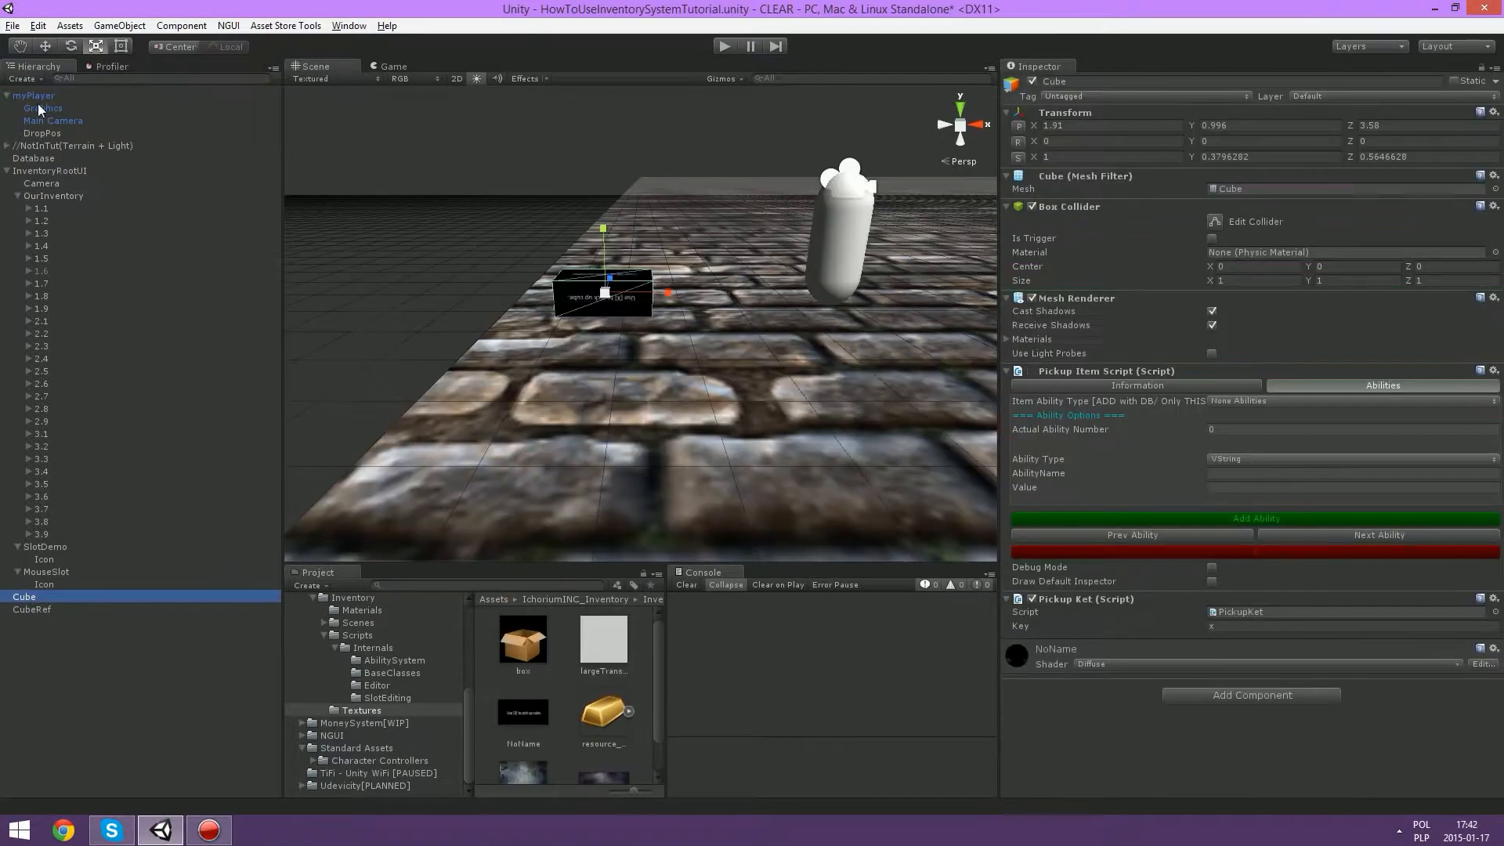
Step: Add the Hand script component to the myPlayer object
click(33, 93)
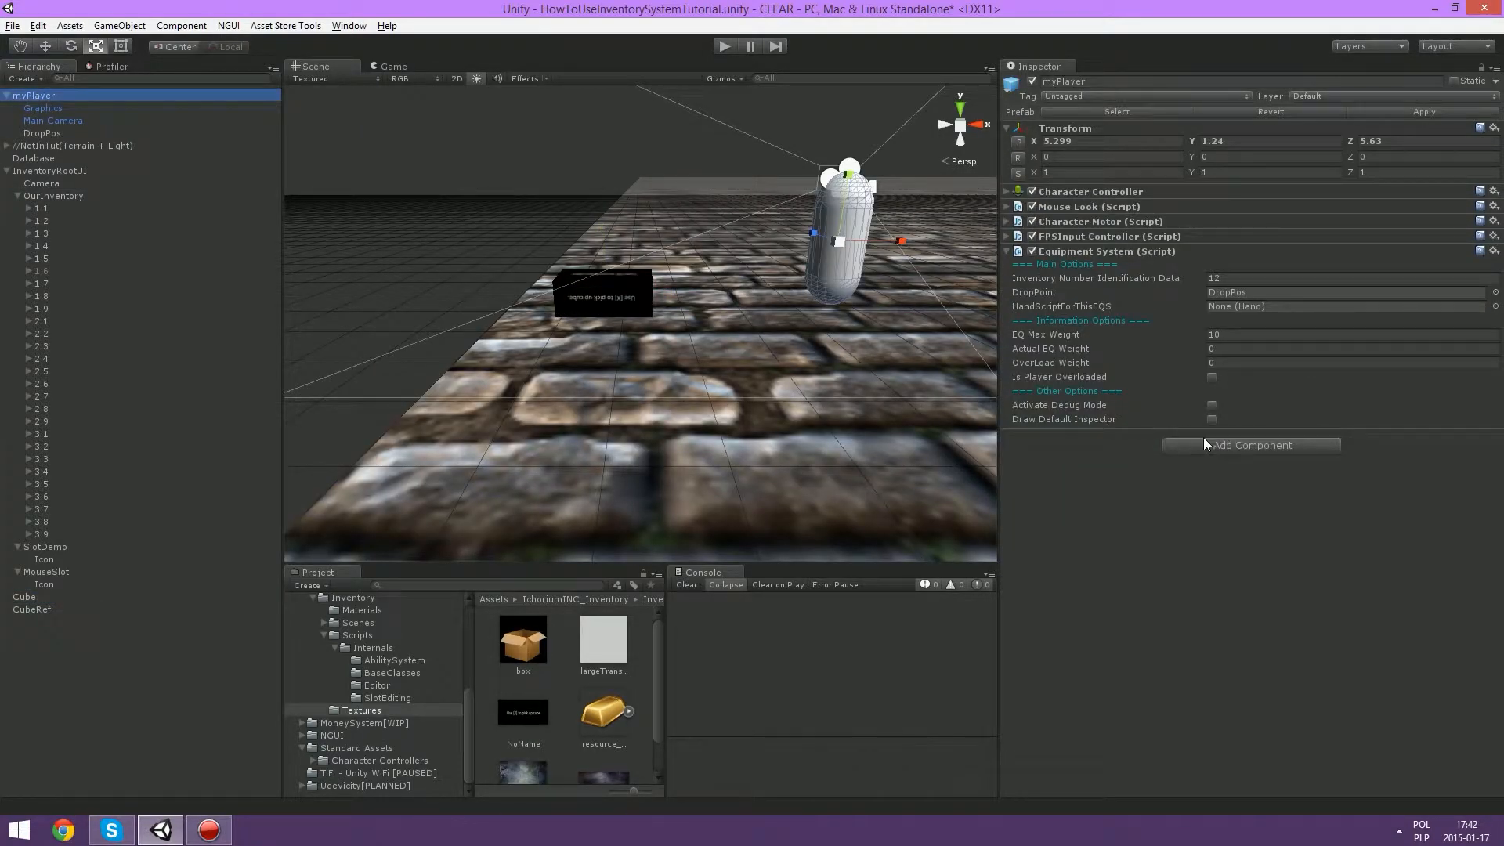
click(1211, 447)
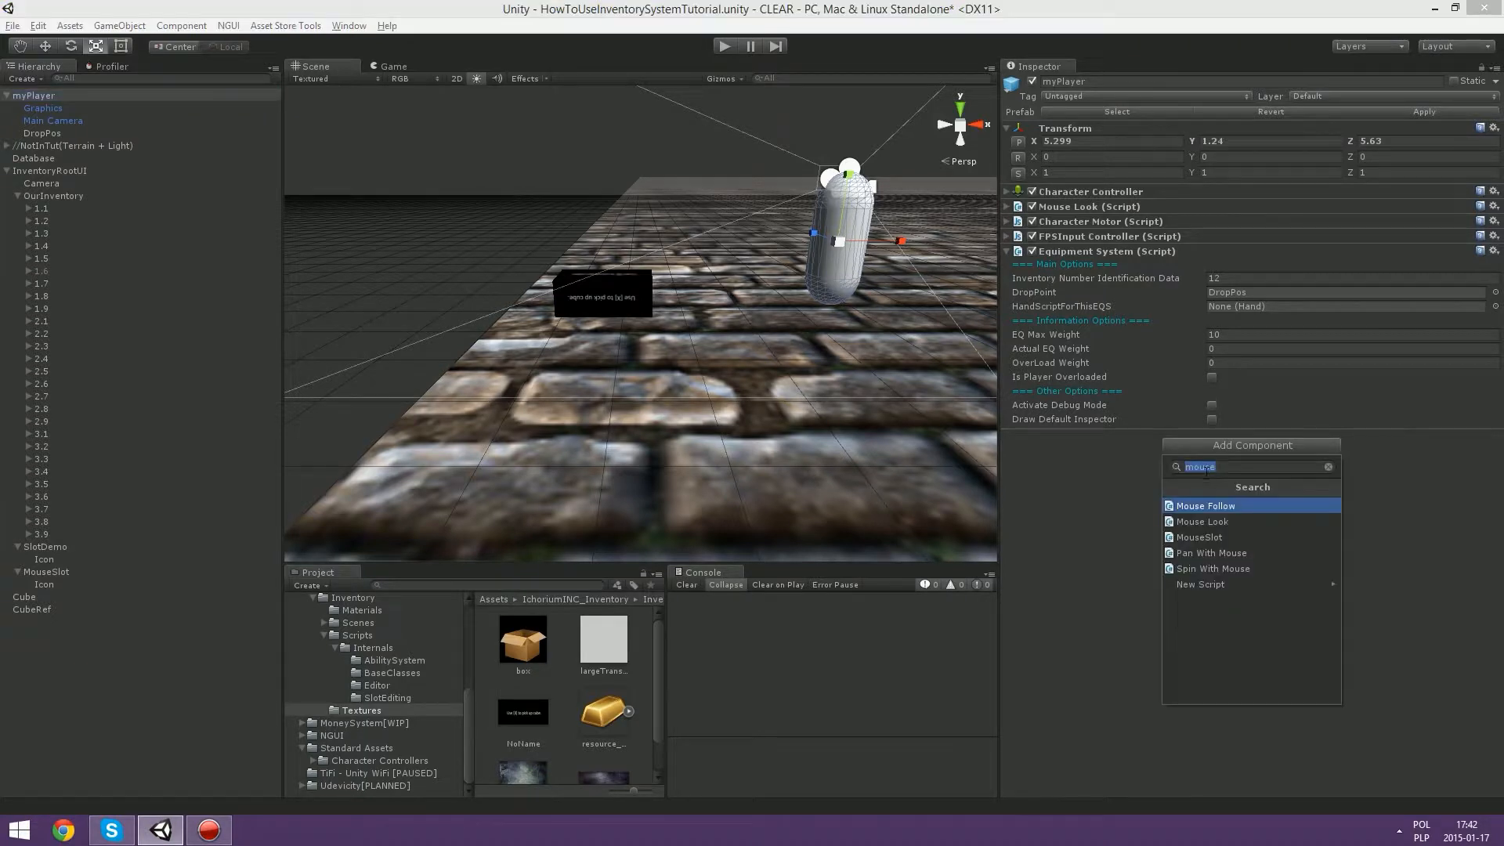
key(BackSpace)
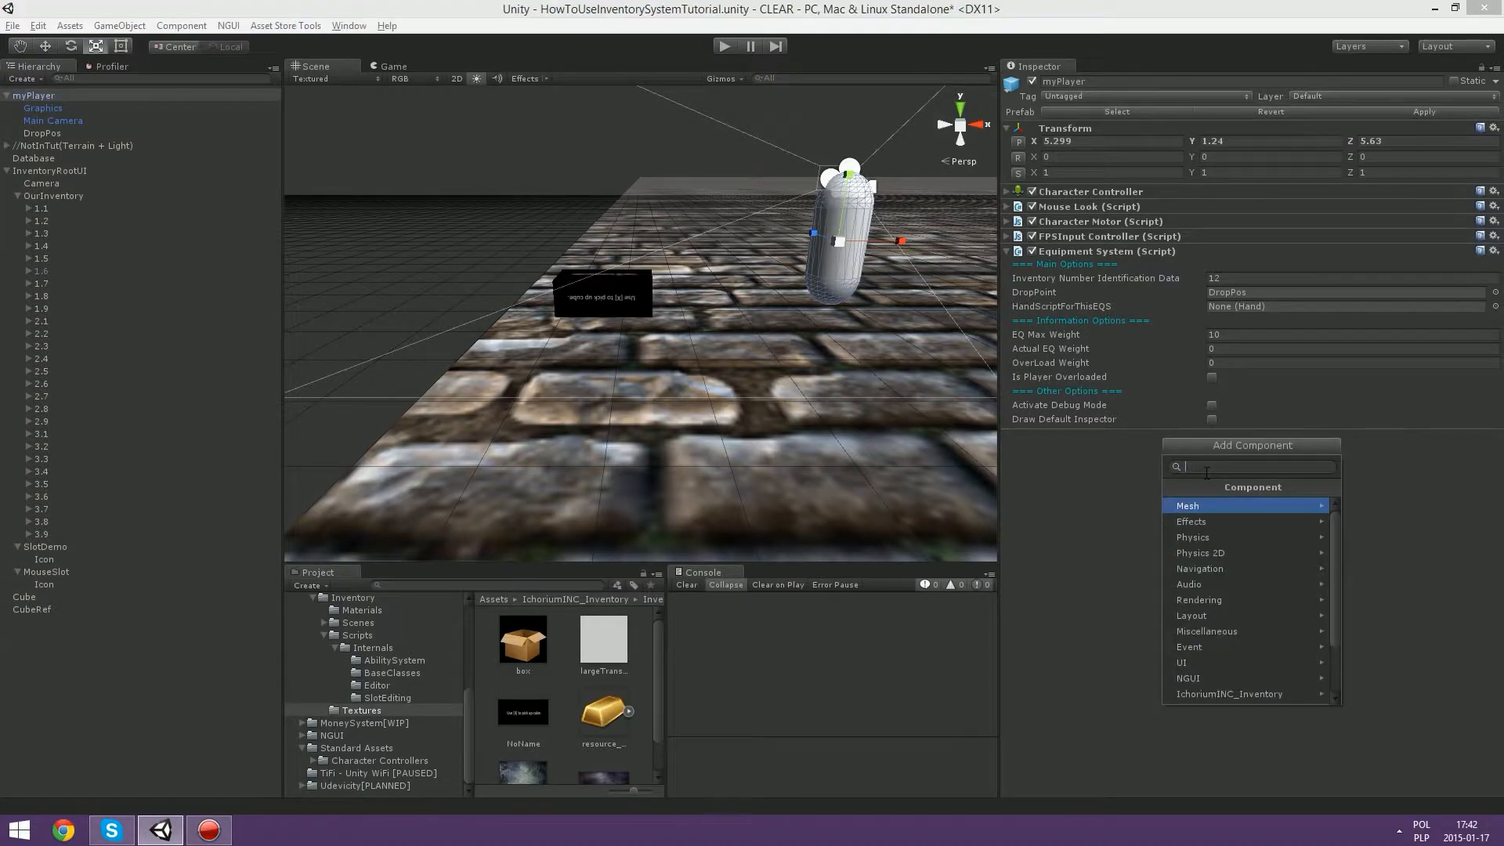
text(hand)
click(1205, 507)
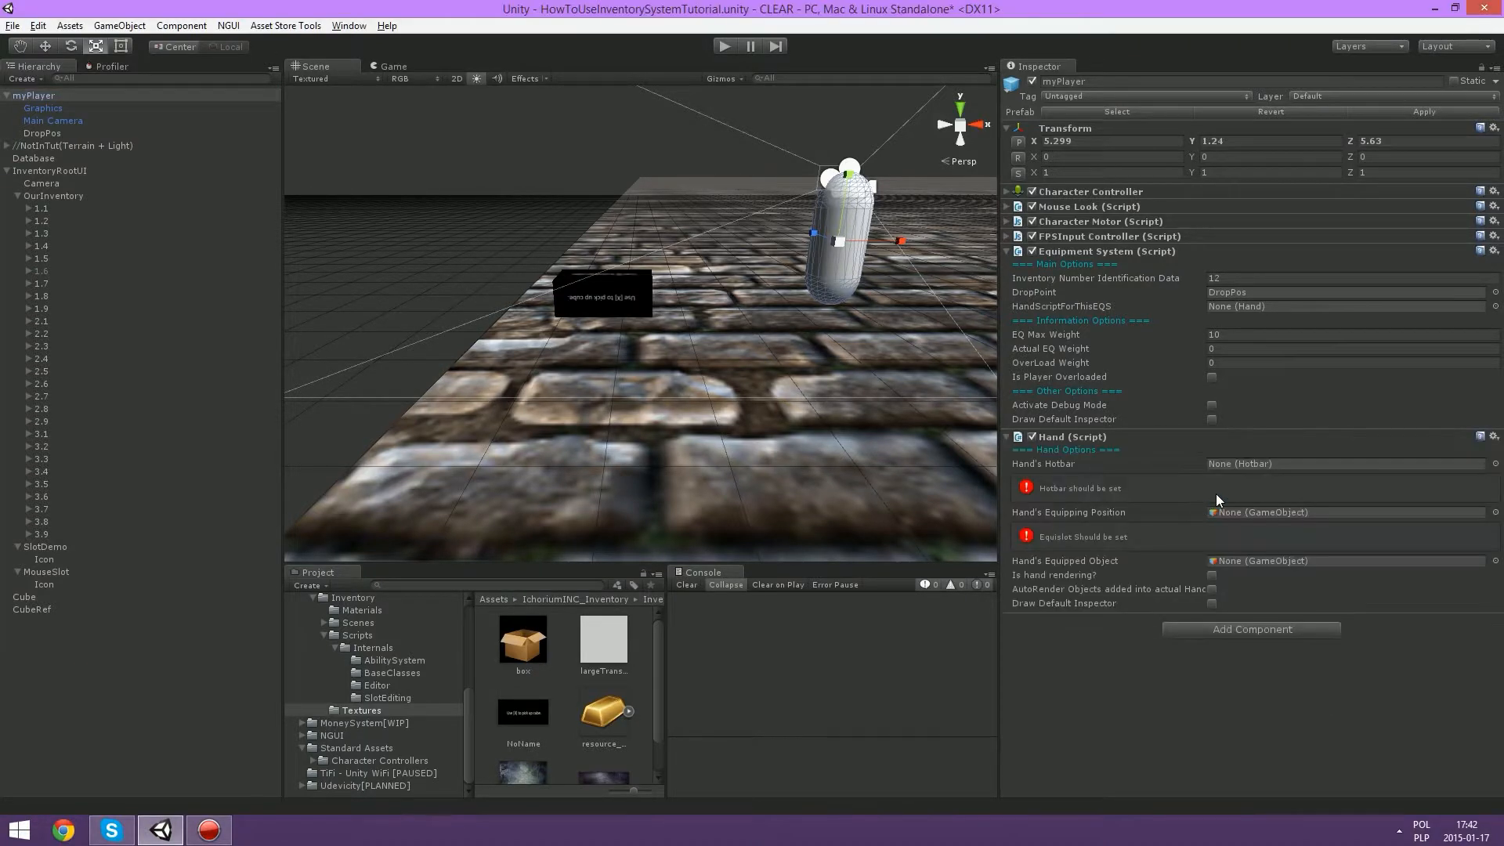
Step: Add the Hotbar script component to the myPlayer object
click(1202, 630)
text(hotbb)
key(Return)
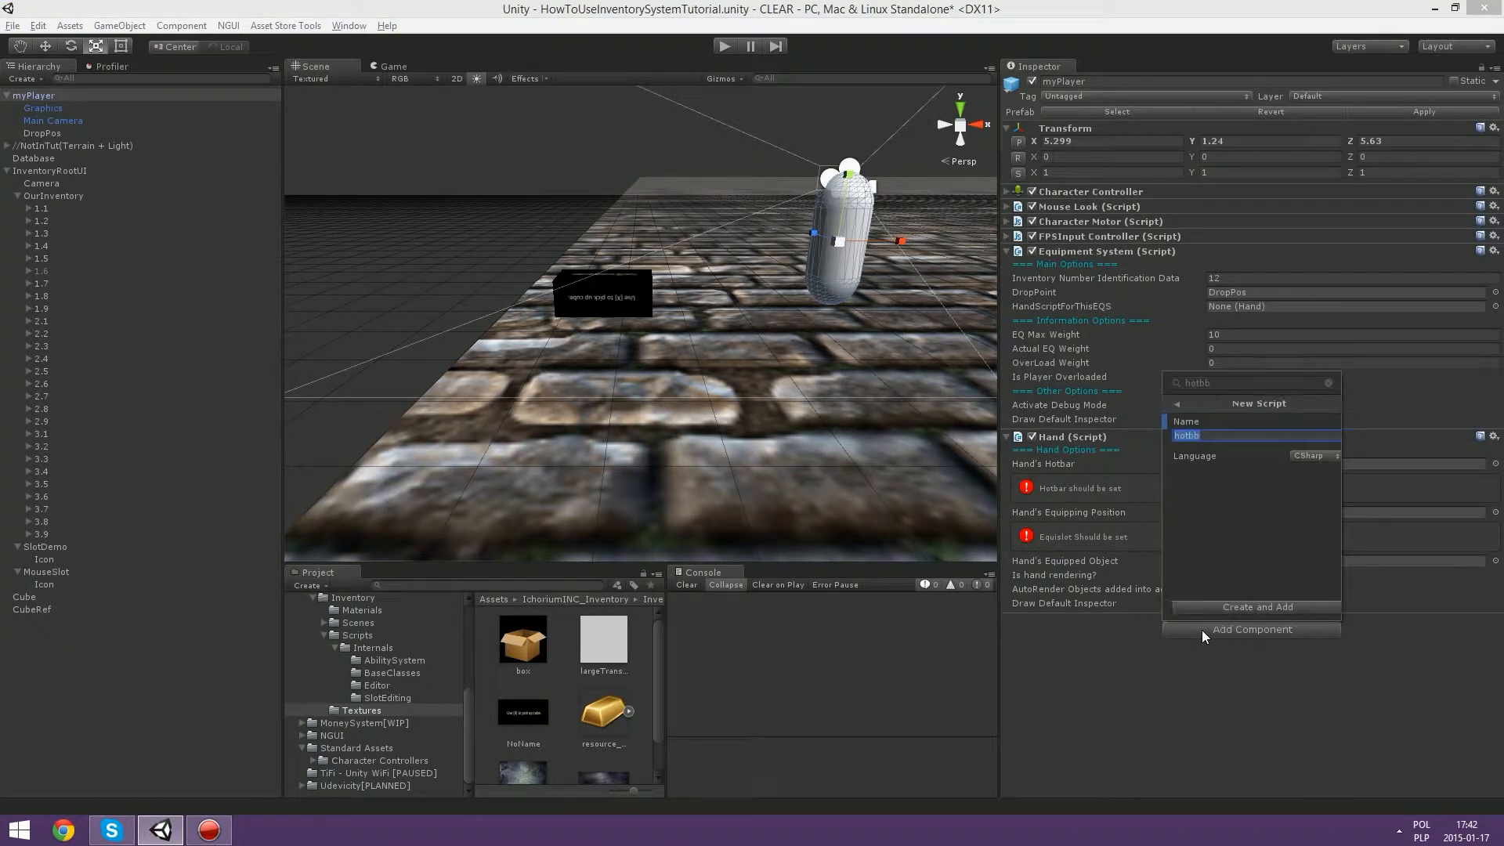
key(BackSpace)
key(BackSpace)
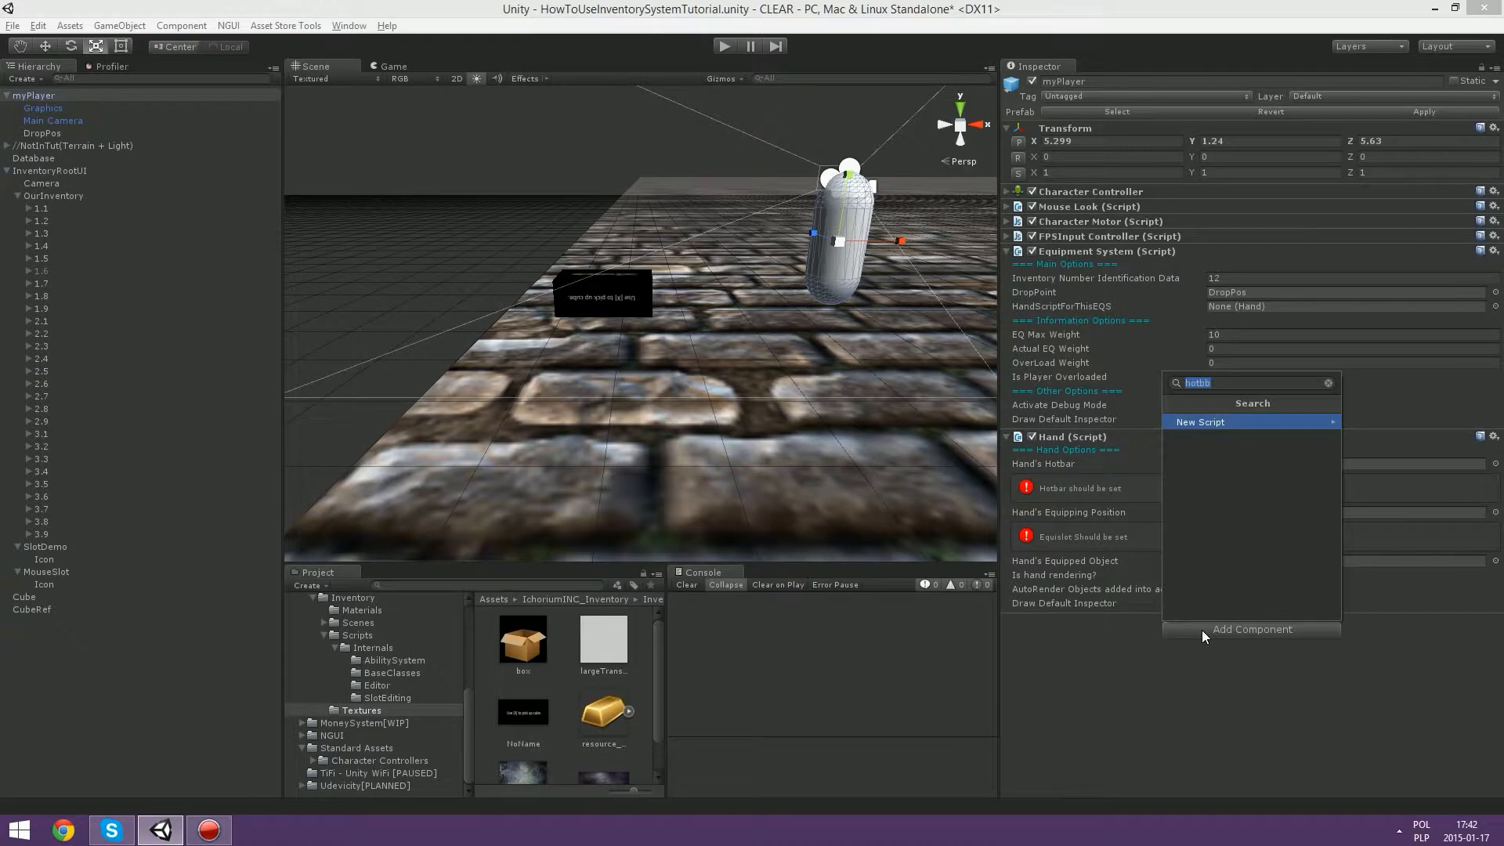
key(BackSpace)
key(Return)
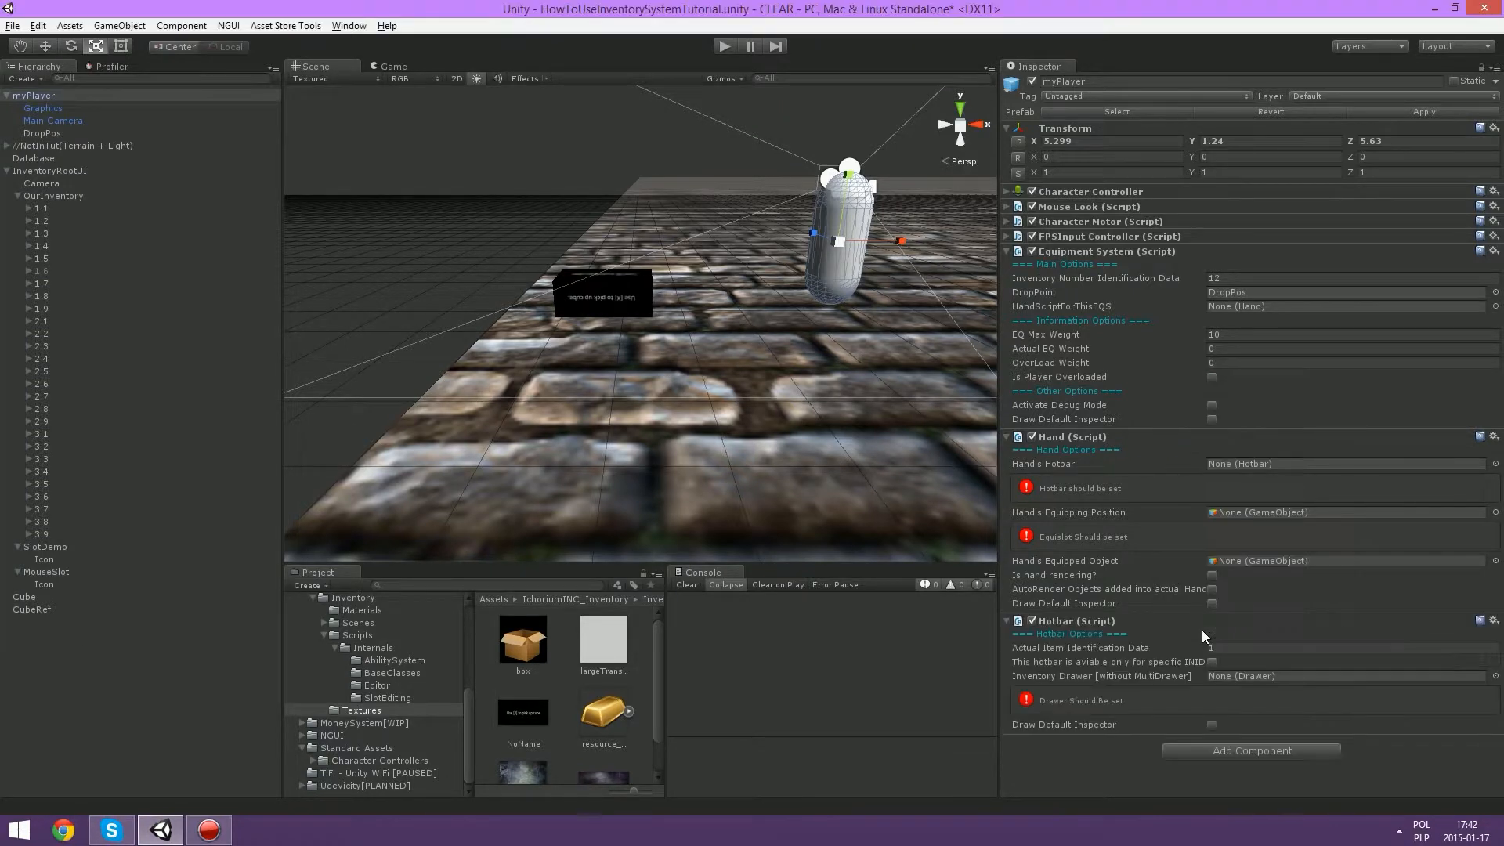
Step: Assign OurInventory as the Hotbar's Inventory Drawer and link myPlayer's Hotbar component as the Hand's Hotbar
click(1215, 677)
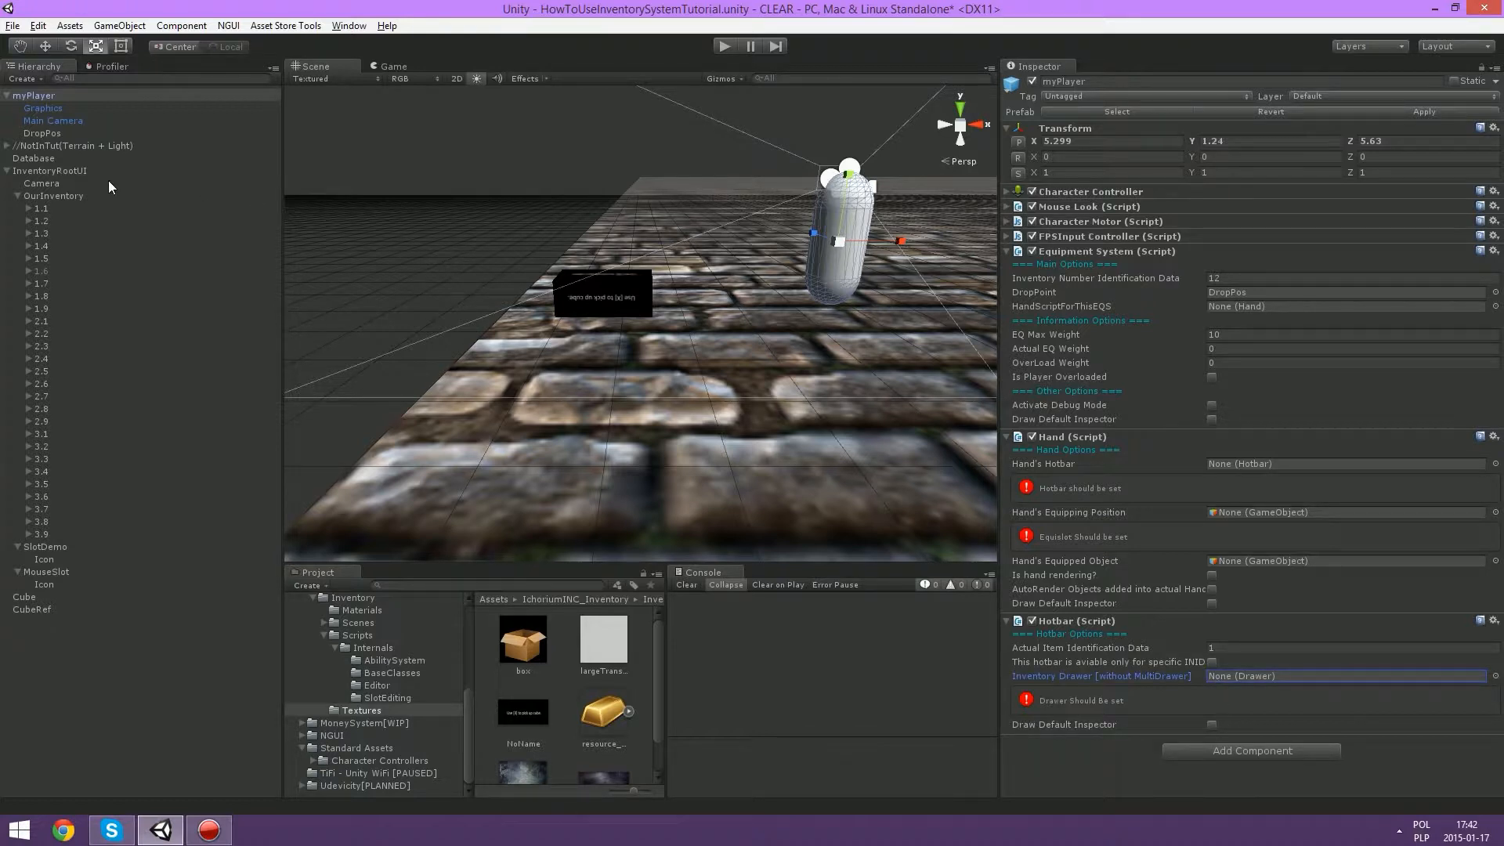
drag(31, 196, 1266, 676)
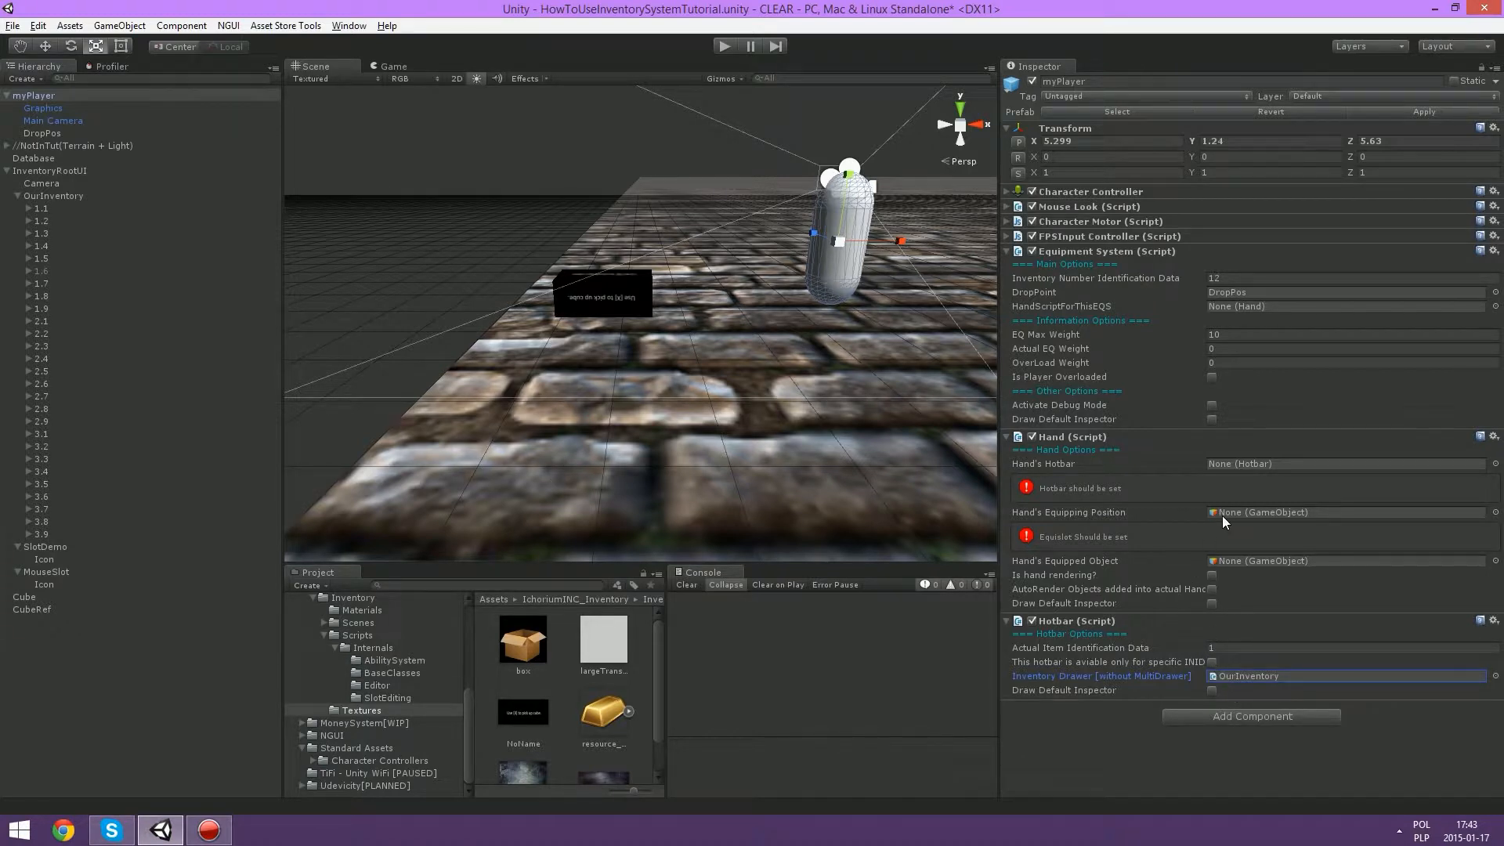
drag(1122, 620, 1256, 469)
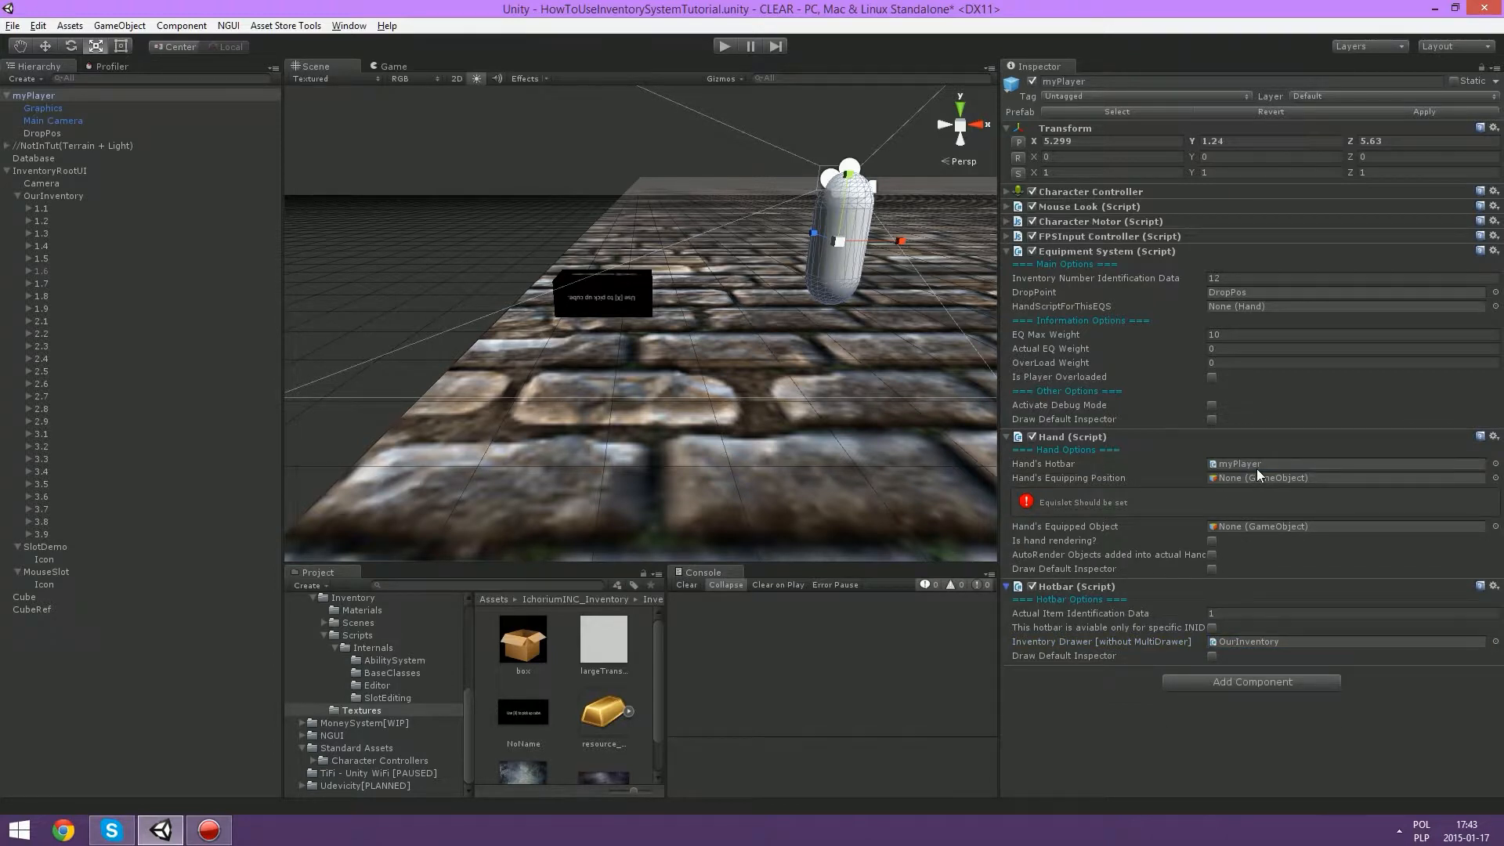
Step: Set the Hand's Equipping Position to DropPos and enable auto-rendering of objects added into the actual hand
drag(41, 134, 1234, 478)
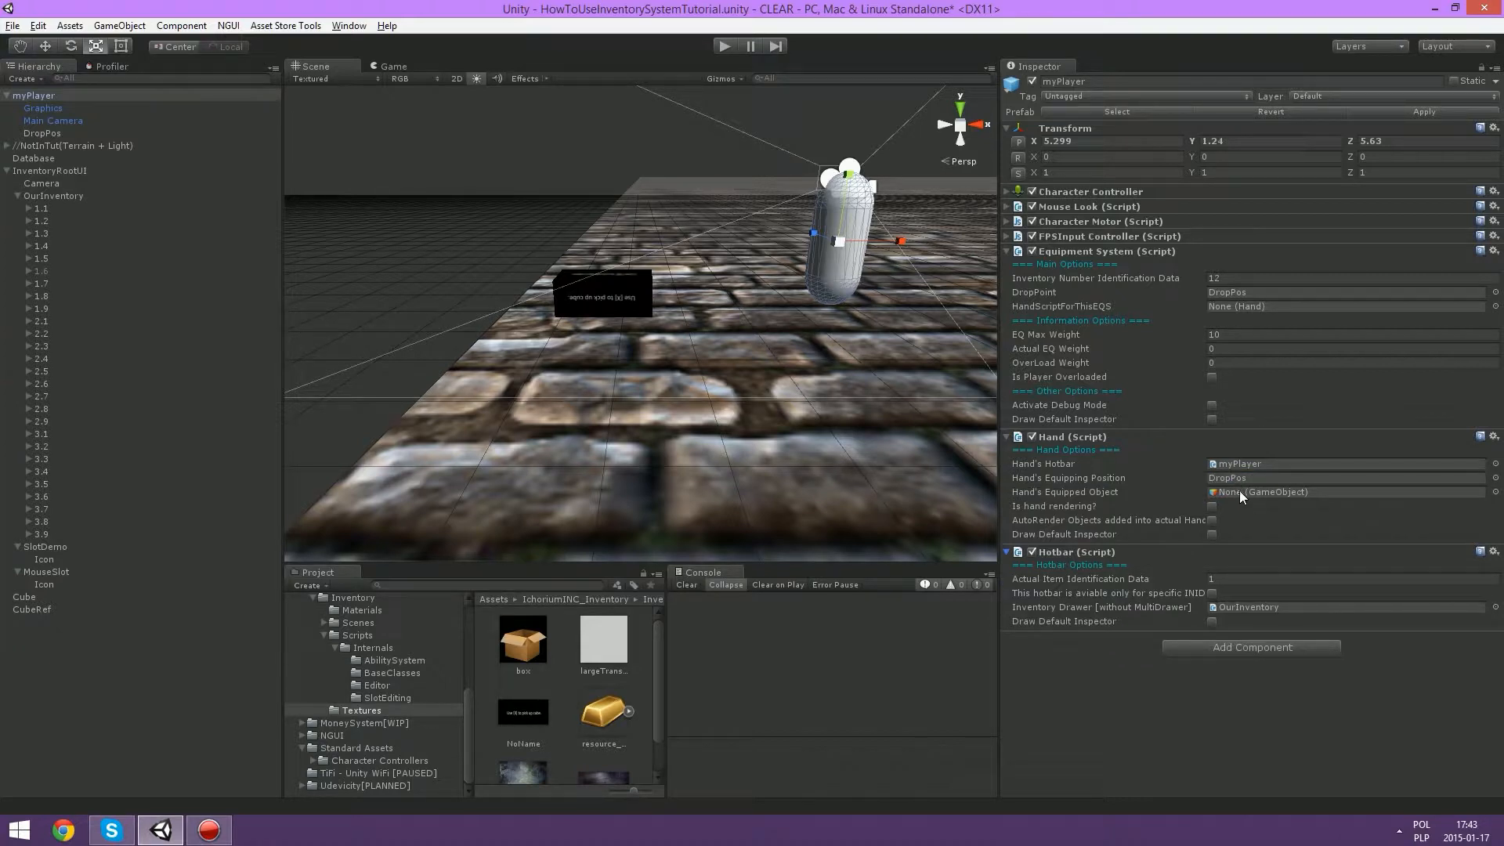
click(1239, 490)
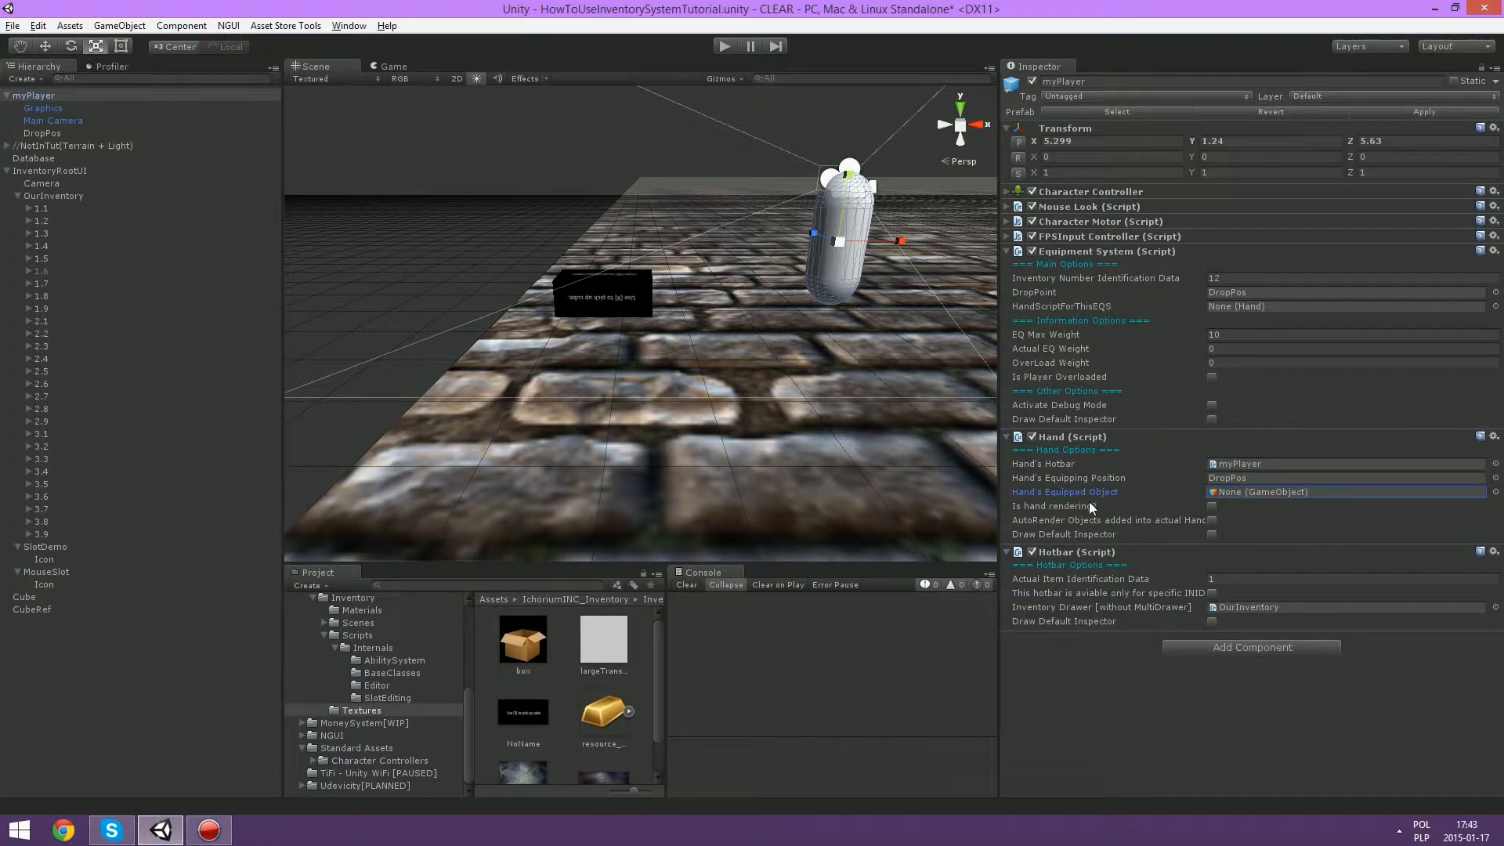
drag(1004, 489, 986, 489)
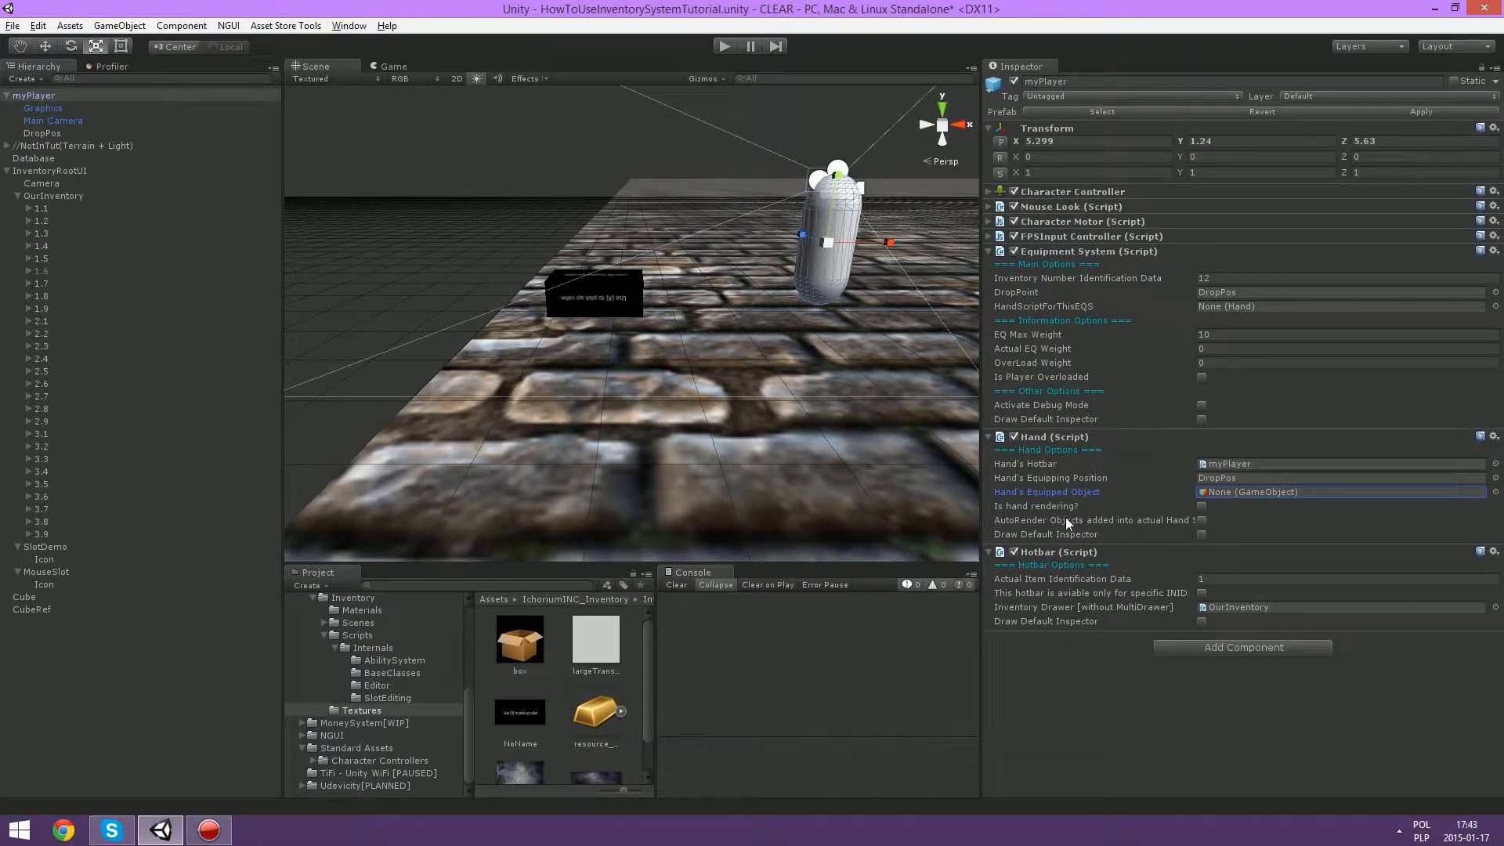
click(1050, 519)
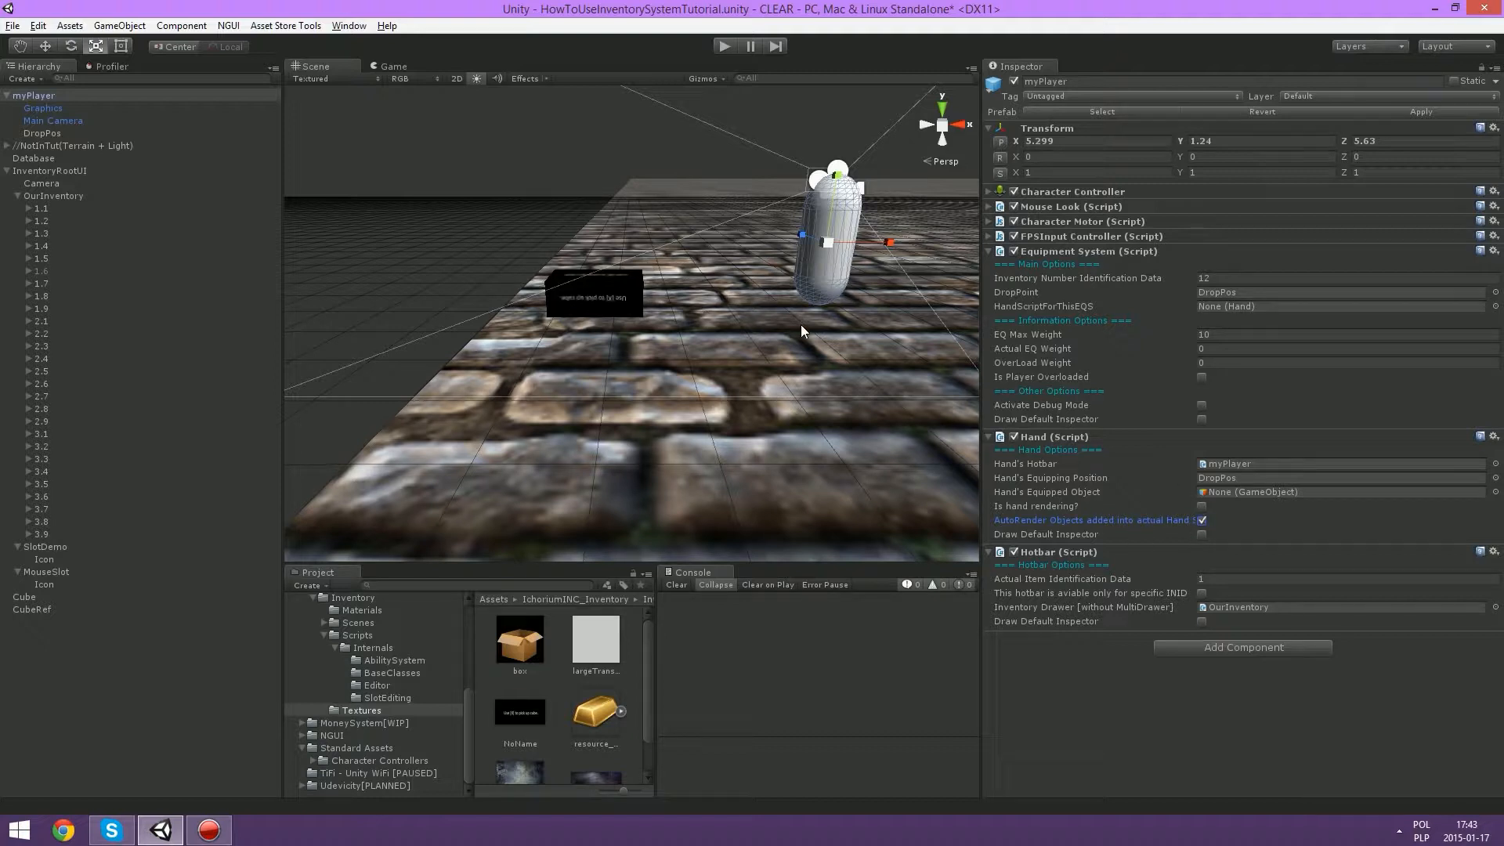
Step: Run the game, pick up the cube, and place its gold ingot in the first bottom-row slot to test equipping
click(723, 48)
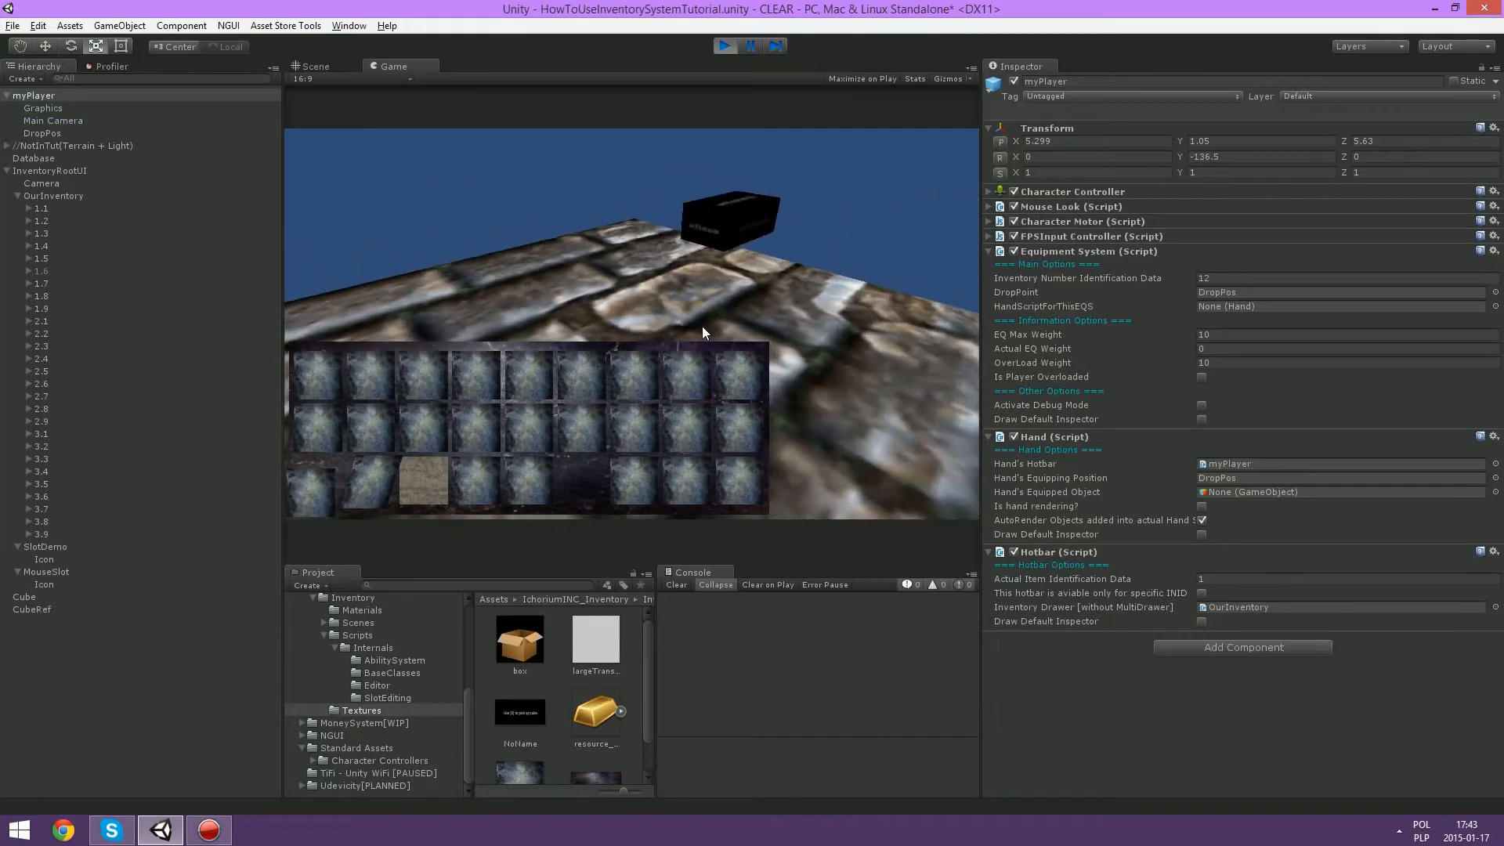
key(e)
click(320, 489)
click(368, 492)
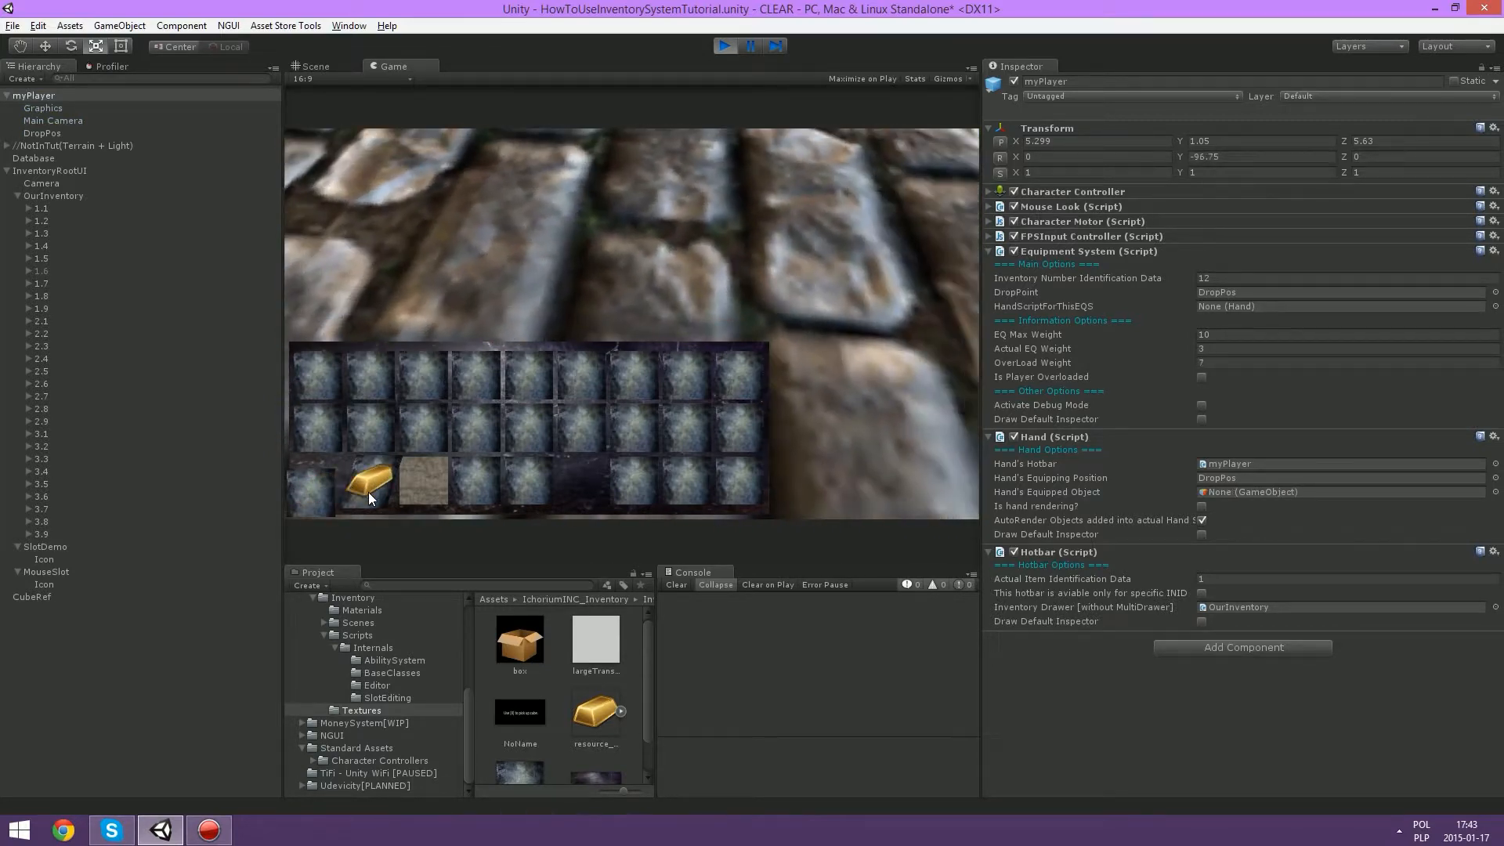
click(313, 495)
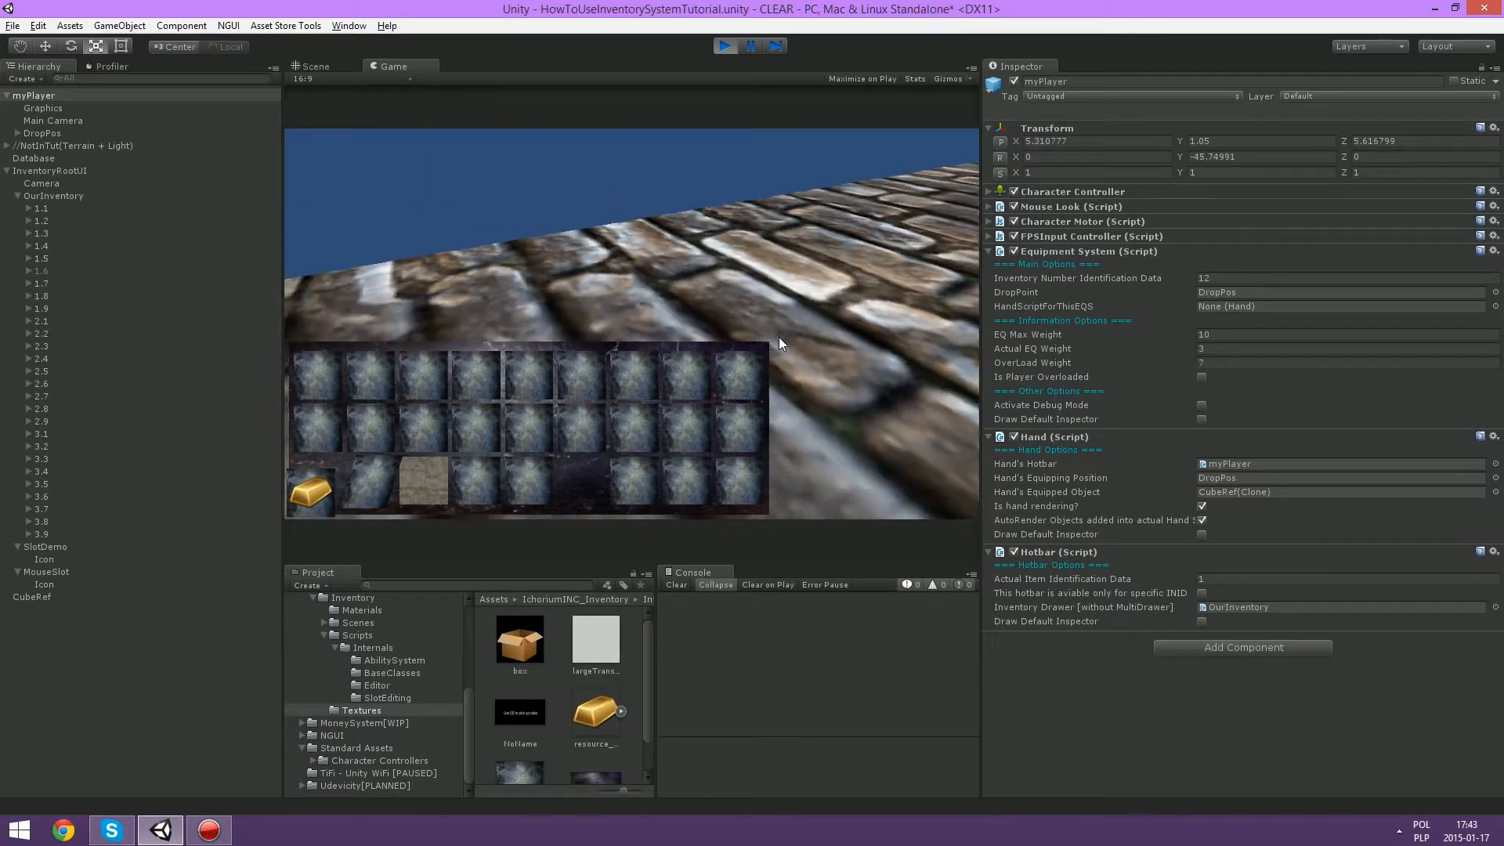
key(s)
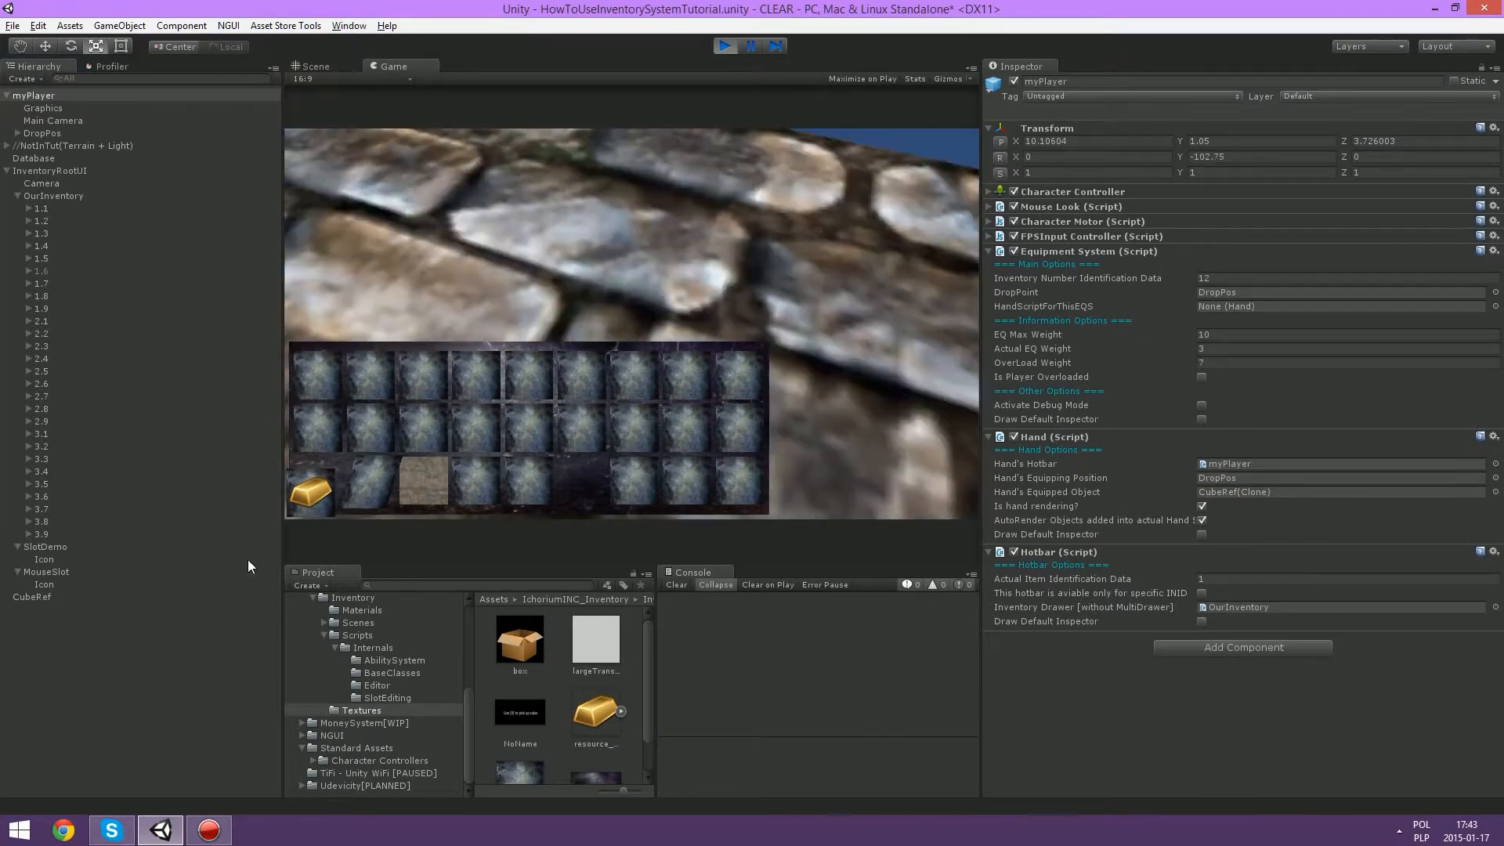
Step: Select CubeRef(Clone) under DropPos and examine the equipped cube beside the player in the Scene view
click(20, 132)
click(43, 145)
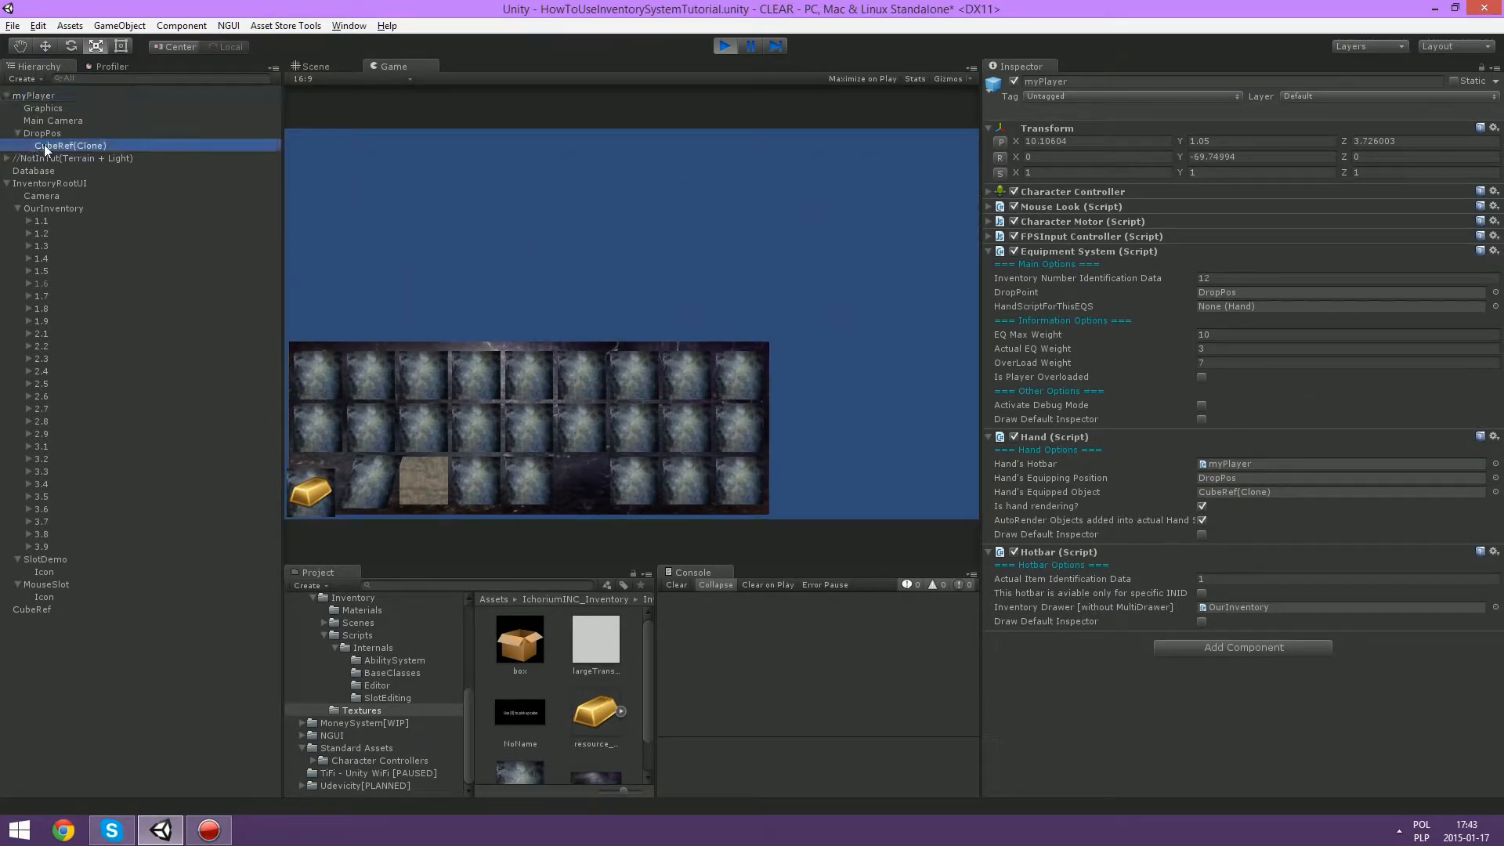
click(294, 68)
right_drag(521, 225, 717, 250)
middle_drag(717, 250, 607, 341)
scroll(630, 321, up, 5)
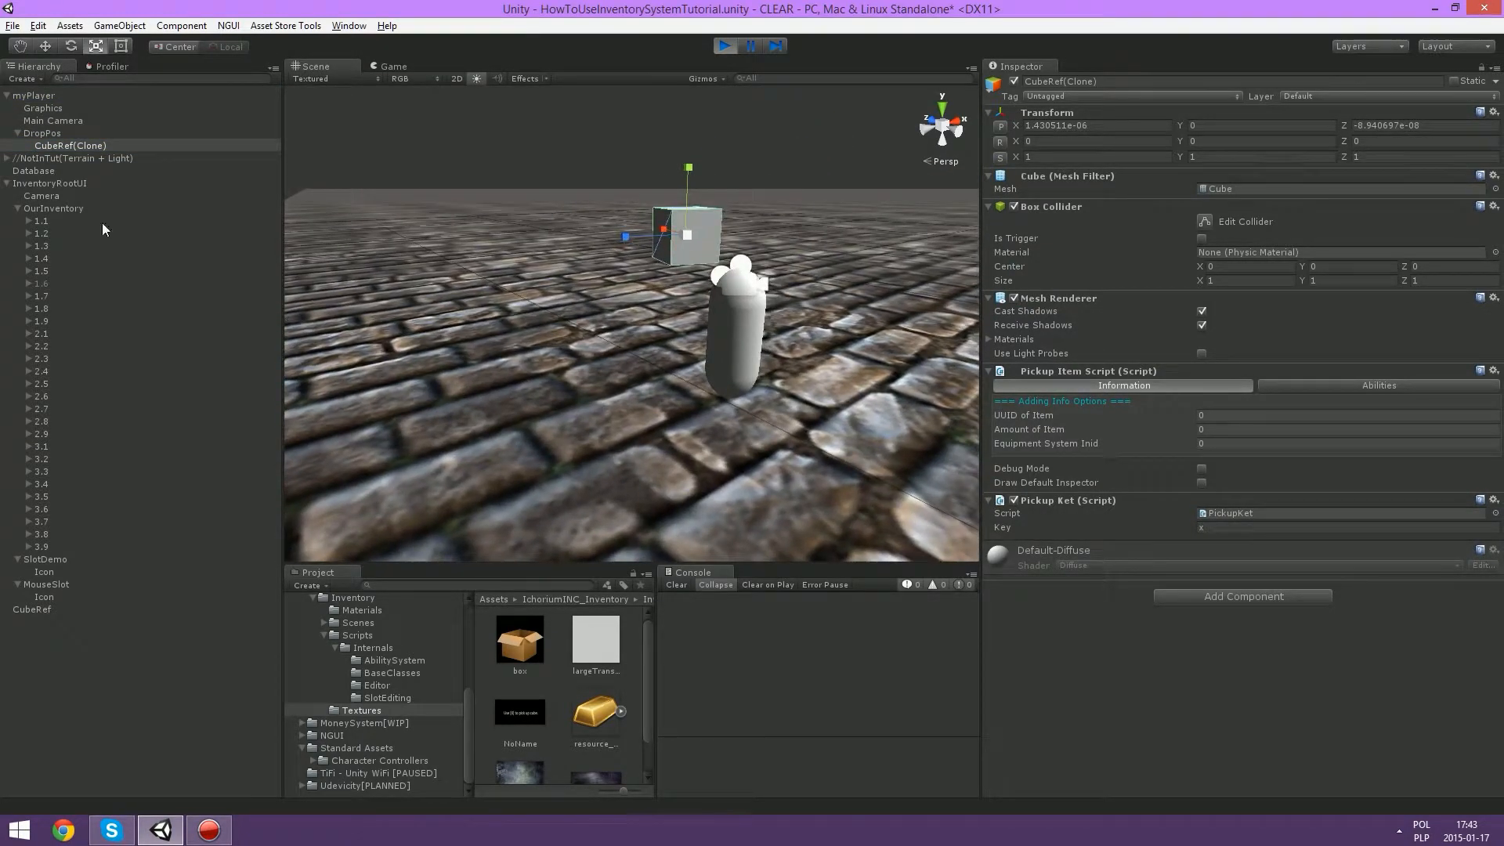
Step: Select myPlayer and examine the equipped cube's position relative to the player in the Scene view
click(58, 97)
right_drag(473, 149, 627, 344)
middle_drag(705, 415, 762, 533)
middle_drag(673, 149, 697, 281)
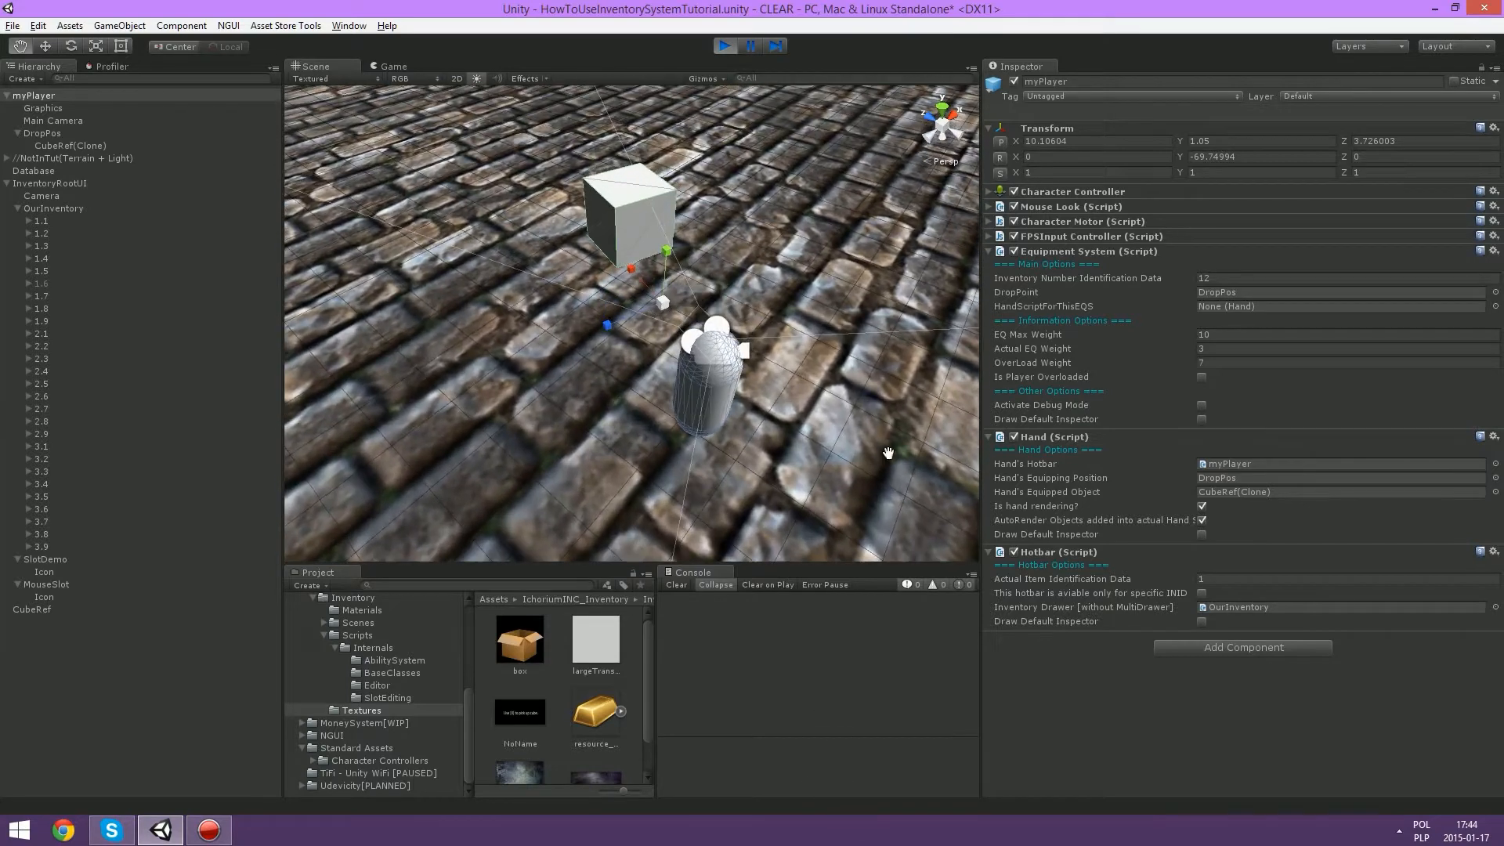
right_drag(697, 281, 861, 247)
middle_drag(583, 263, 613, 215)
right_drag(612, 215, 549, 207)
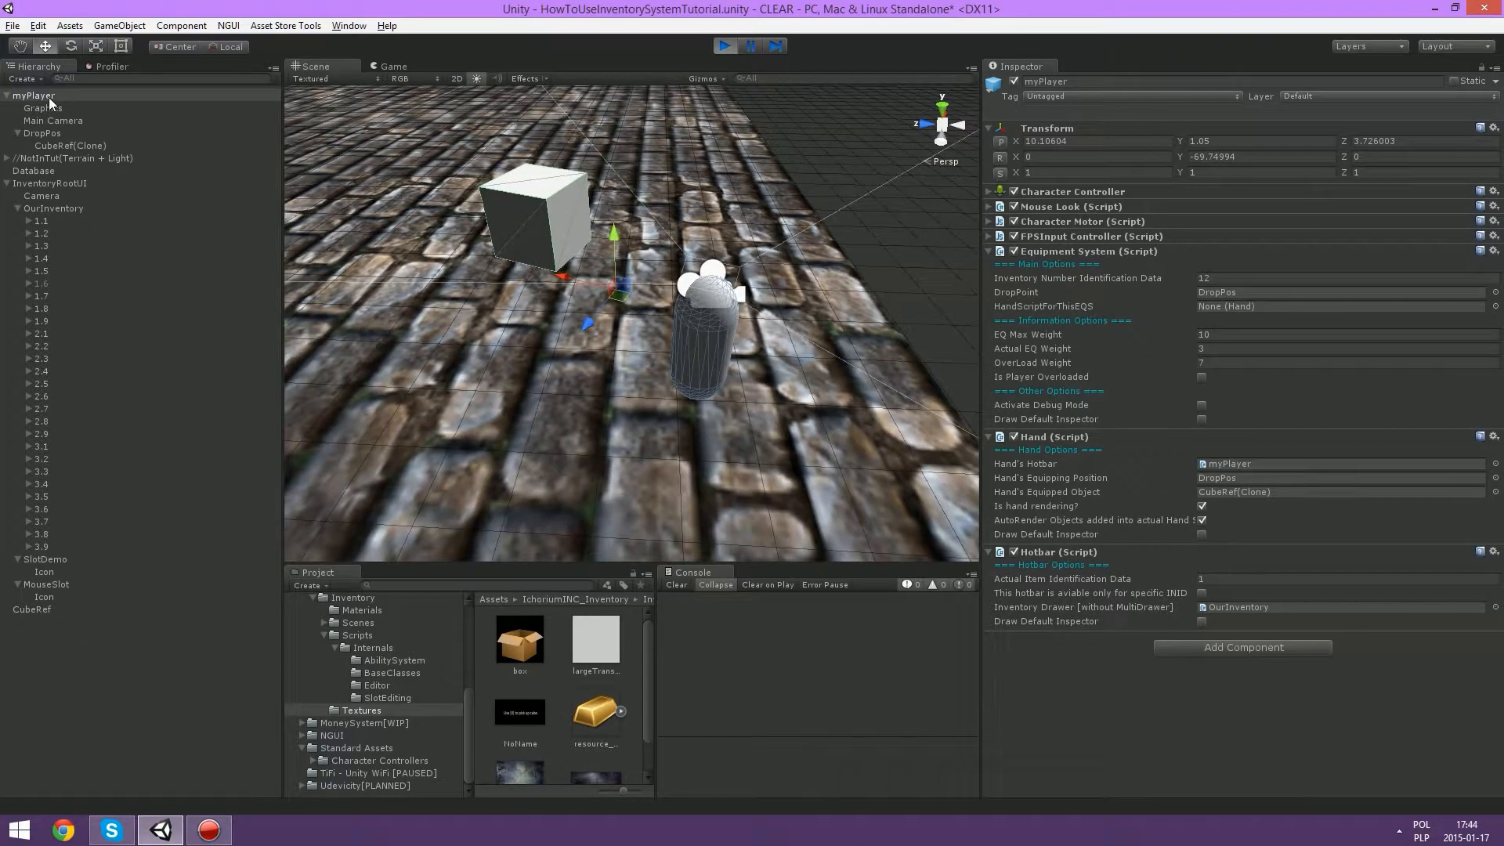
Step: Try moving DropPos to about X -0.148, Y 0.985, Z 2.517 during play and check the Game view
drag(60, 148, 46, 135)
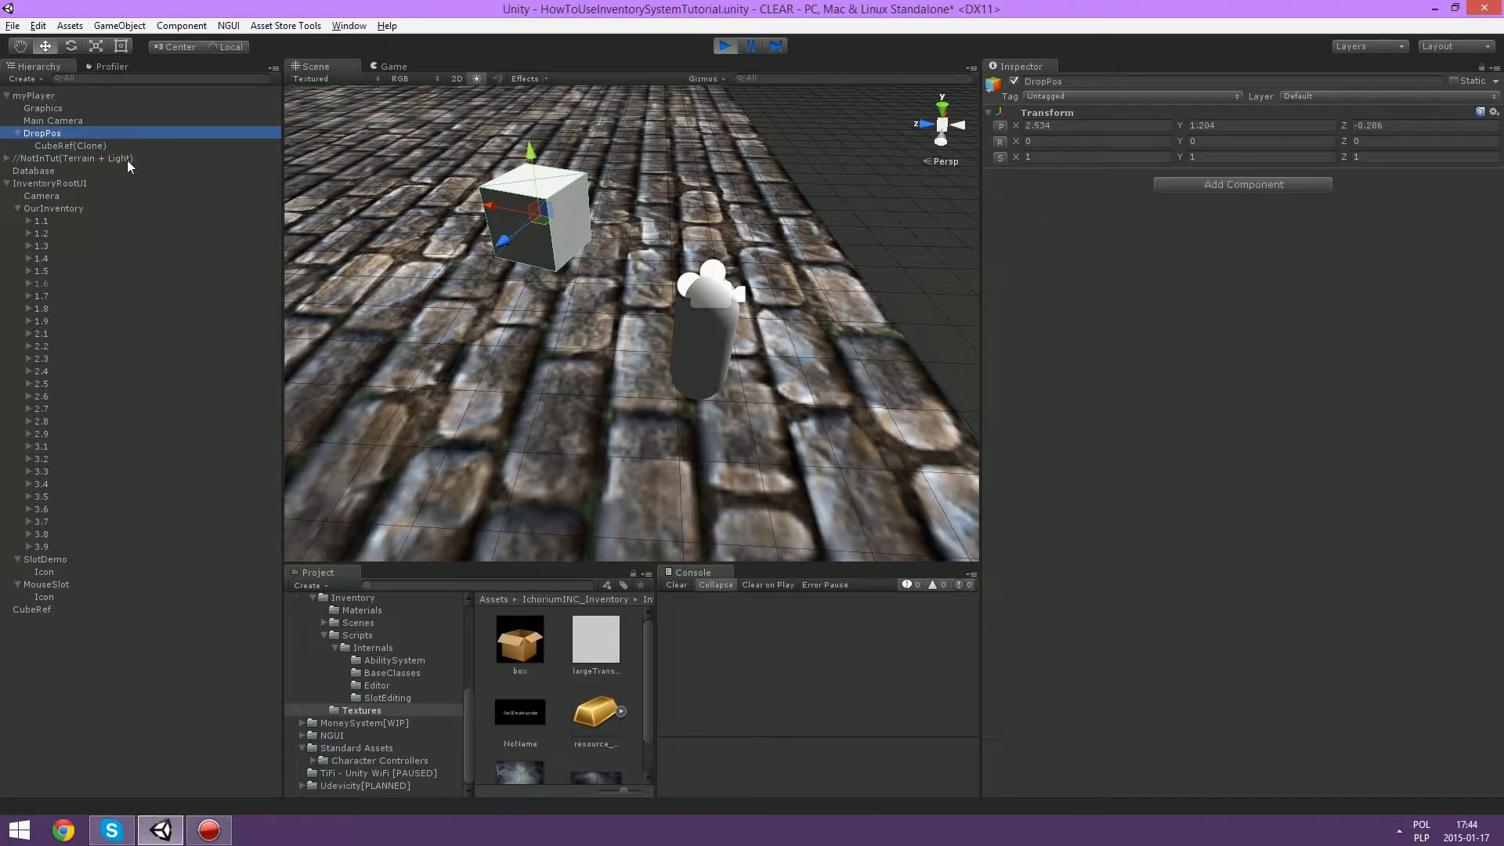
drag(428, 291, 523, 413)
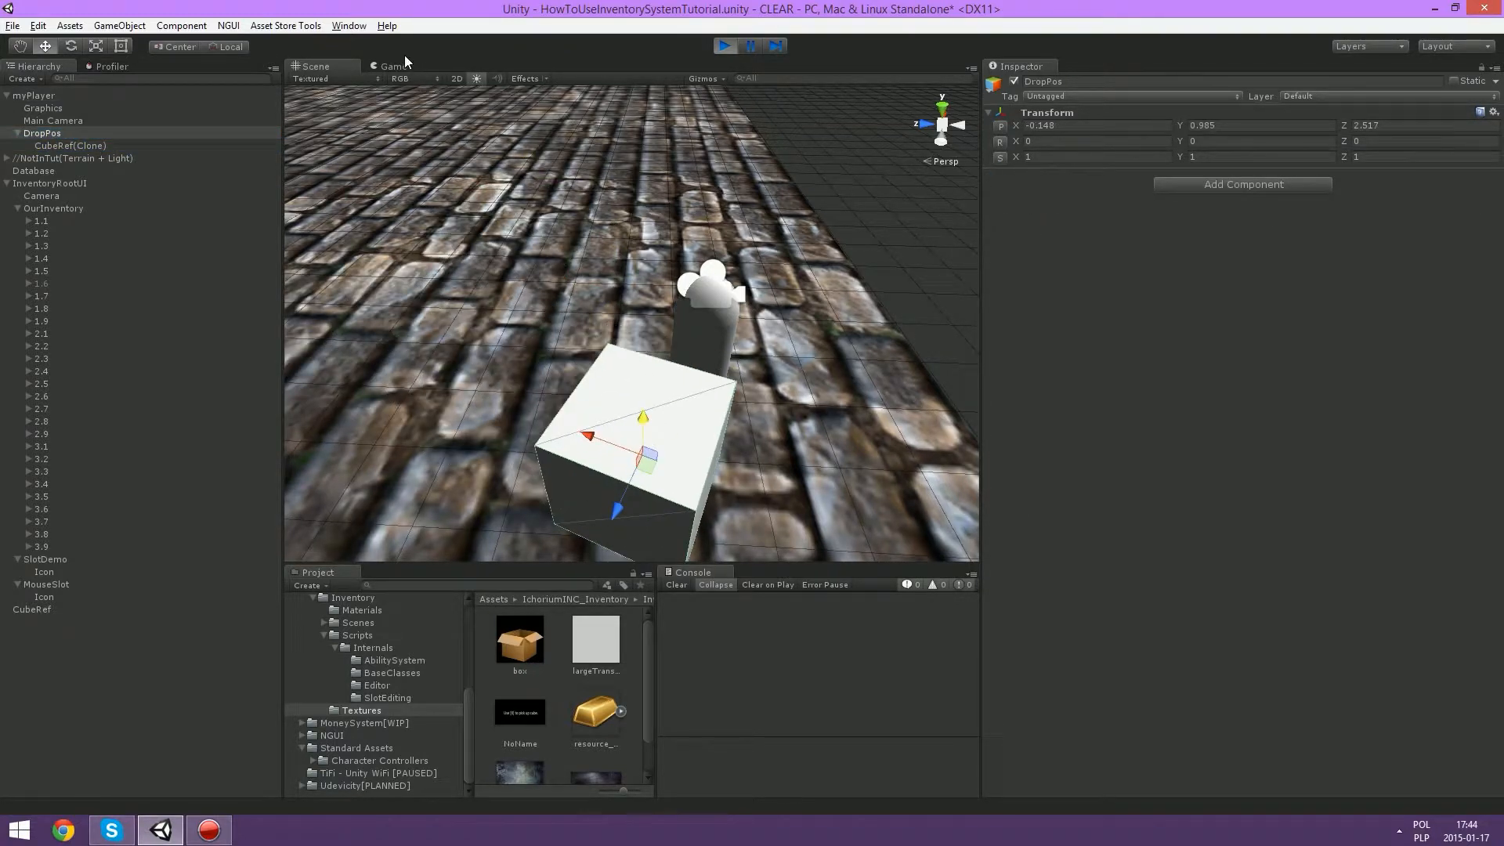
click(406, 65)
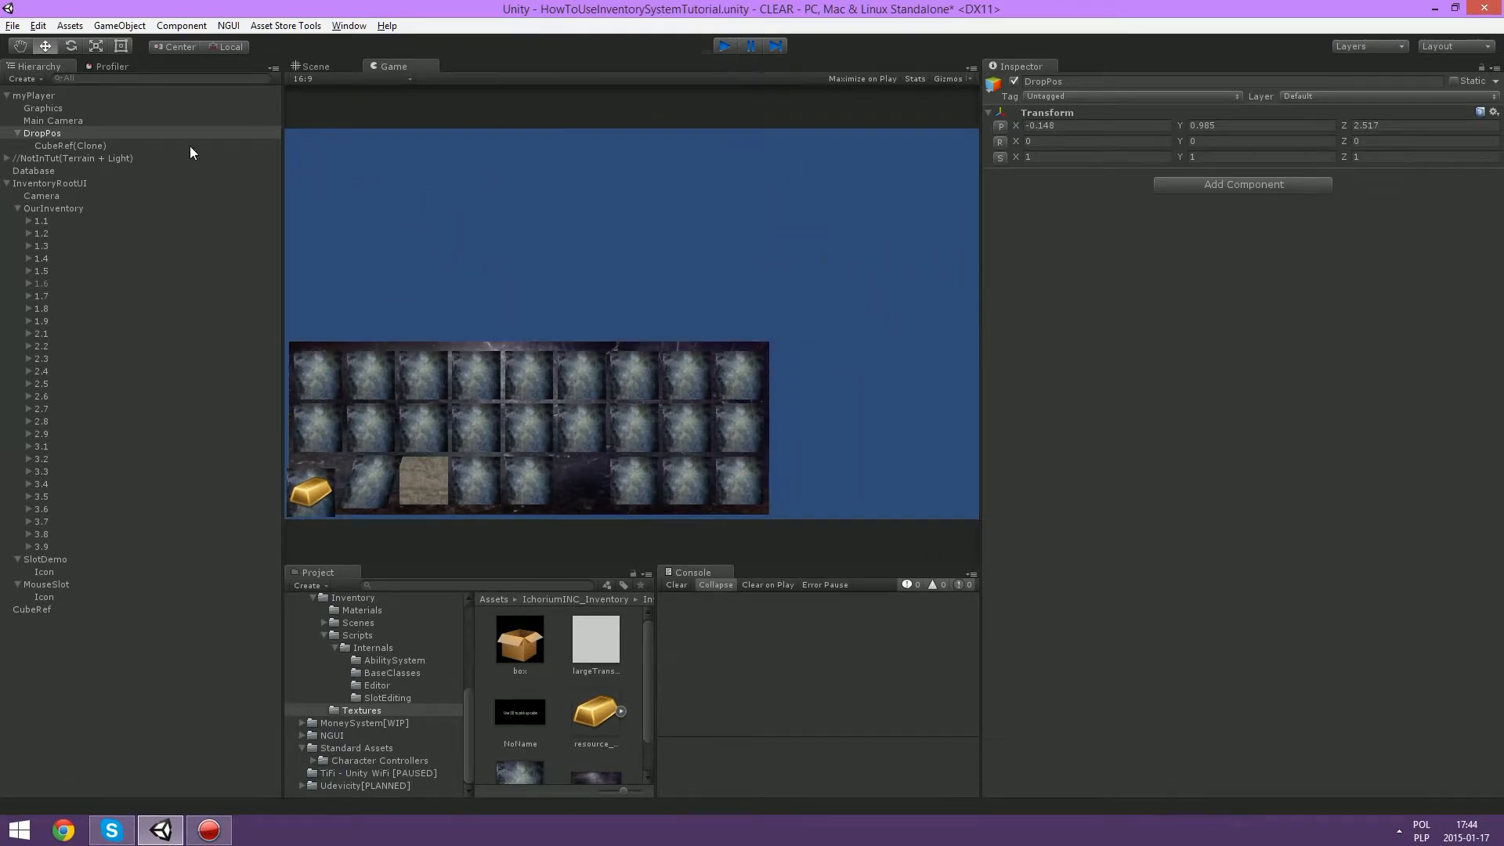
Step: Outside play mode, move DropPos in front of the player to about X 0.02, Z 2.09 and save the scene
alt+drag(611, 376, 647, 354)
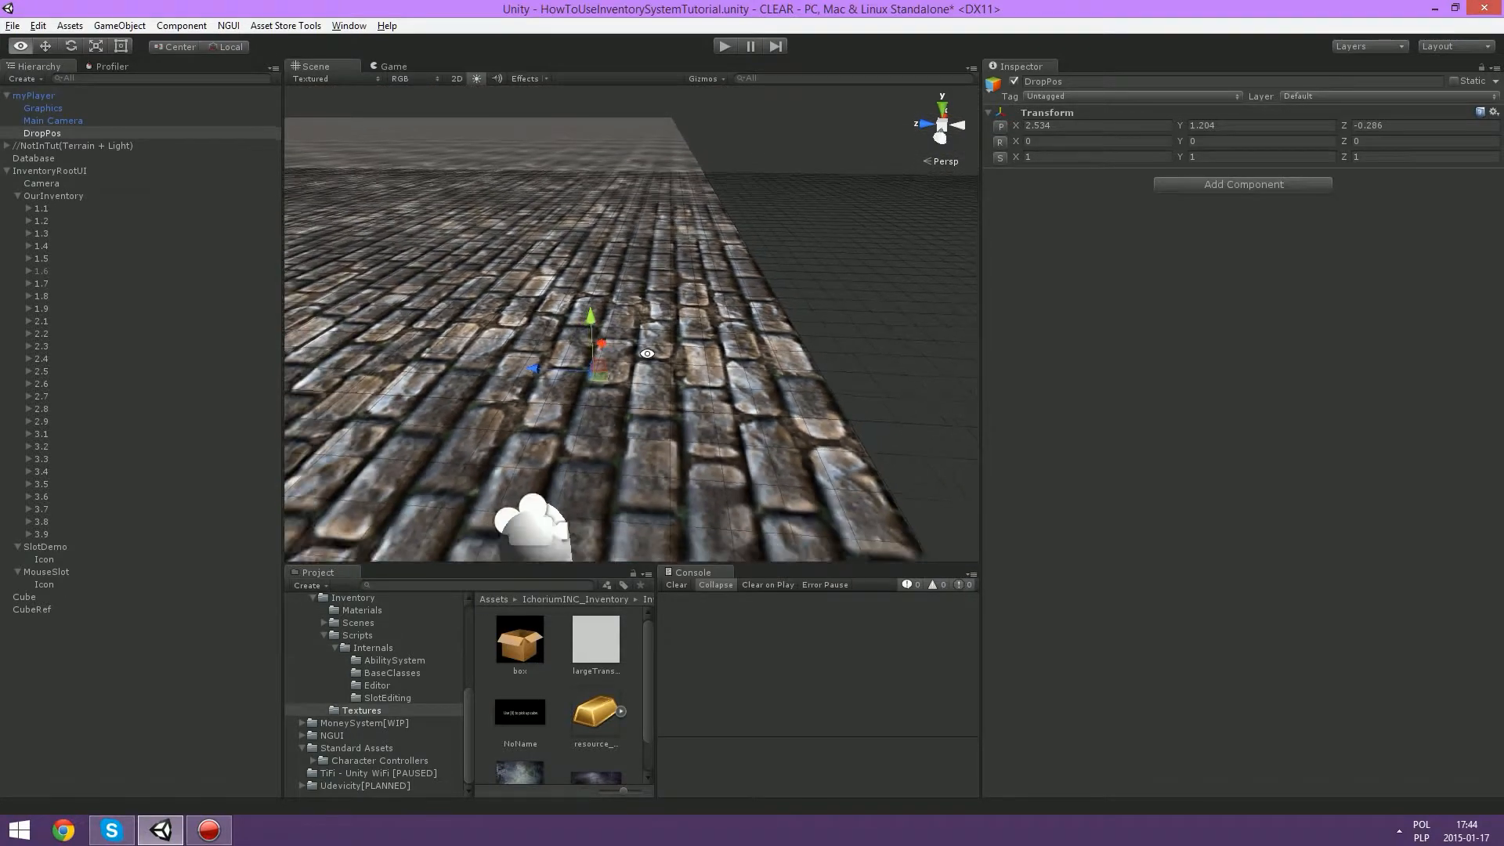
right_drag(647, 354, 576, 344)
click(72, 133)
click(75, 119)
click(72, 129)
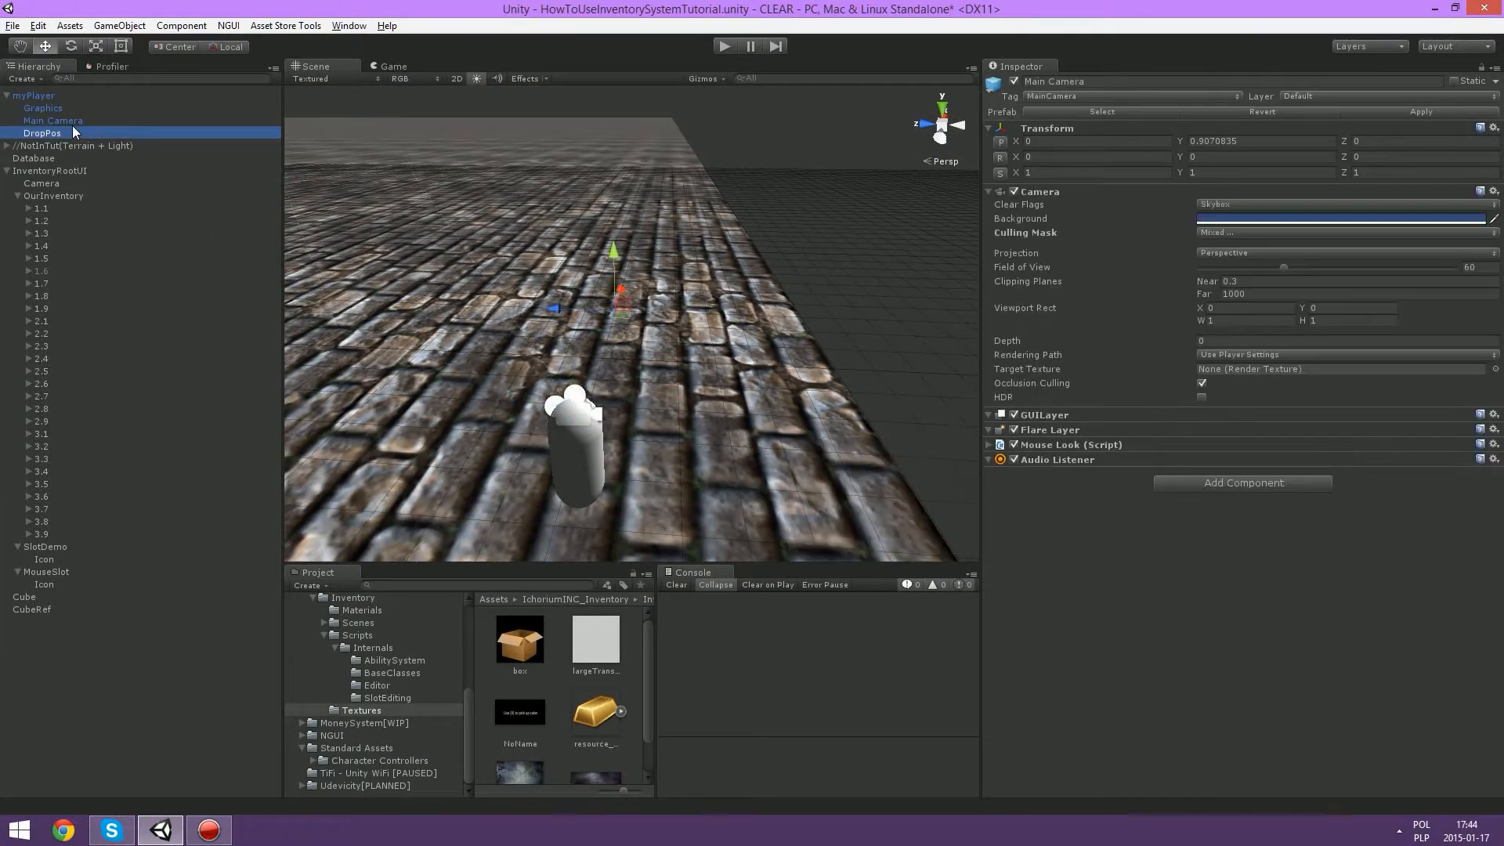
click(53, 119)
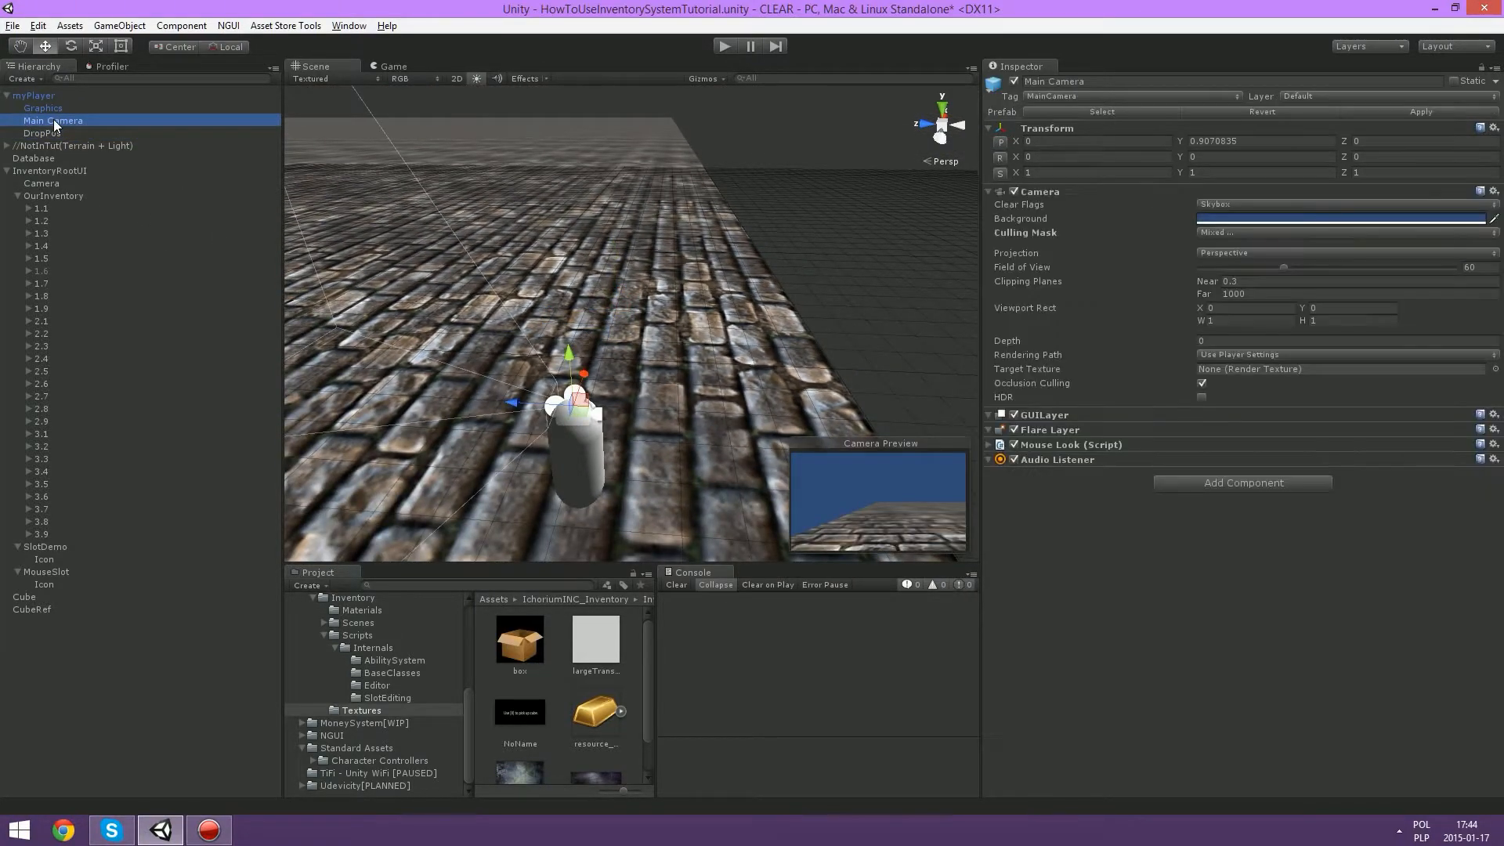
click(56, 132)
drag(590, 295, 368, 391)
alt+drag(569, 226, 362, 337)
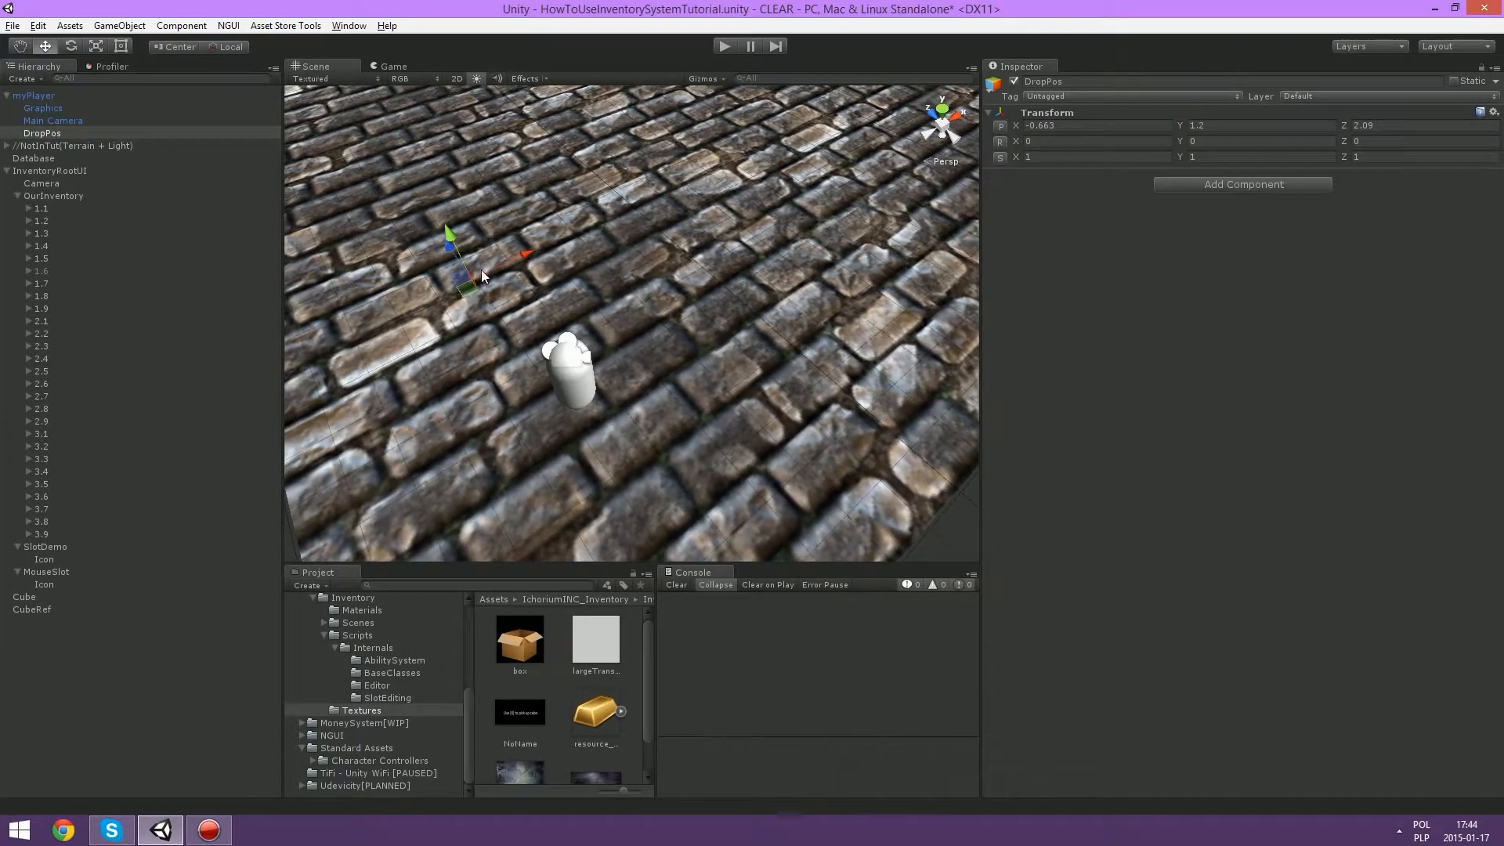
drag(483, 275, 530, 264)
key(ctrl+s)
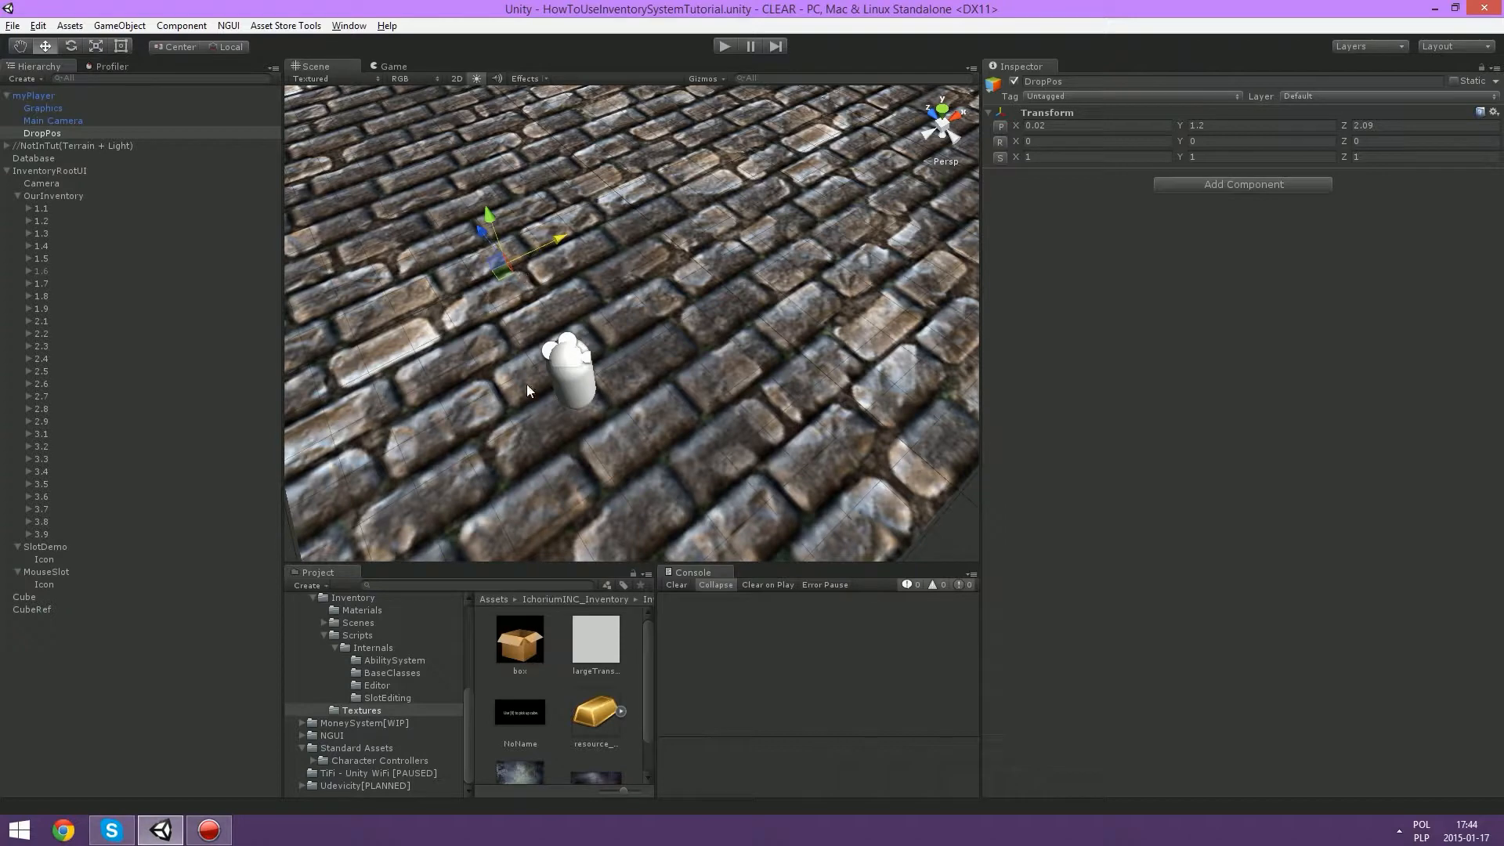
Step: Lower DropPos to about Y 0.1 and save the scene
alt+drag(643, 461, 721, 321)
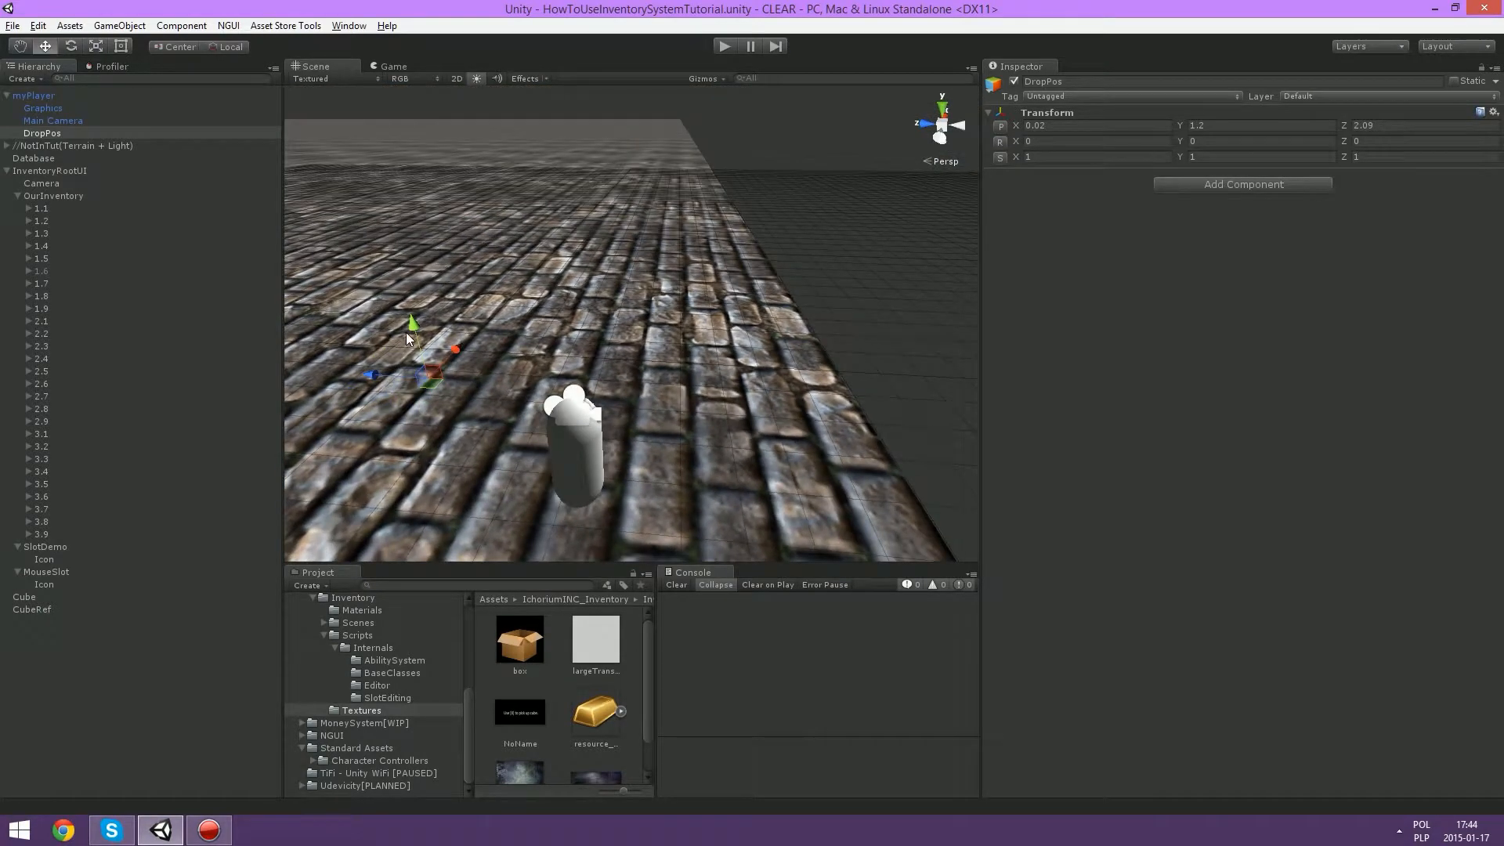
drag(408, 332, 435, 389)
key(ctrl+s)
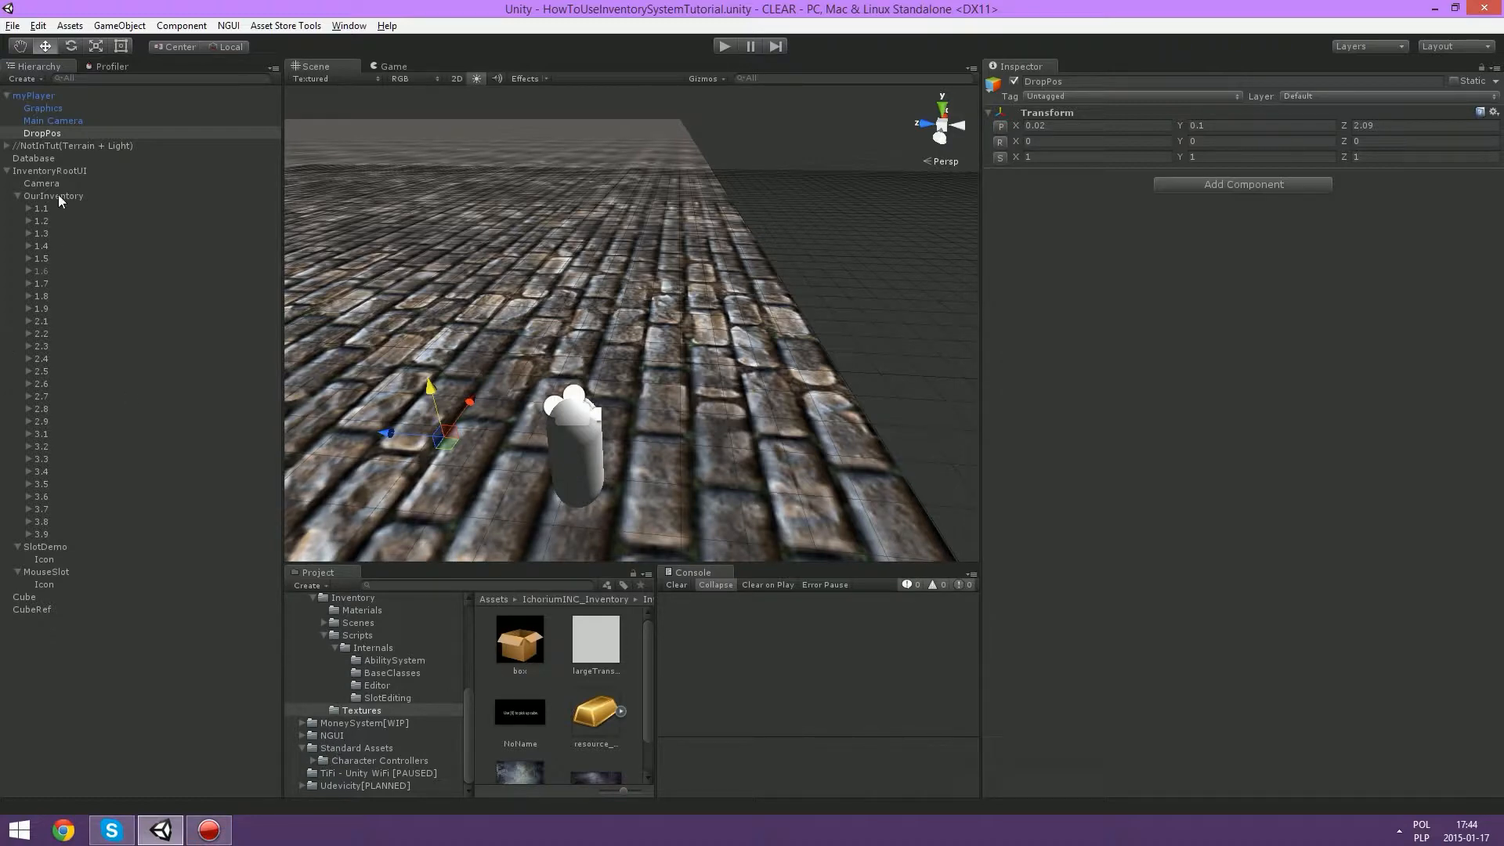
Step: Set the Cube's Item Ability Type in its Pickup Item Script to Only Database Abilities
alt+drag(831, 337, 279, 354)
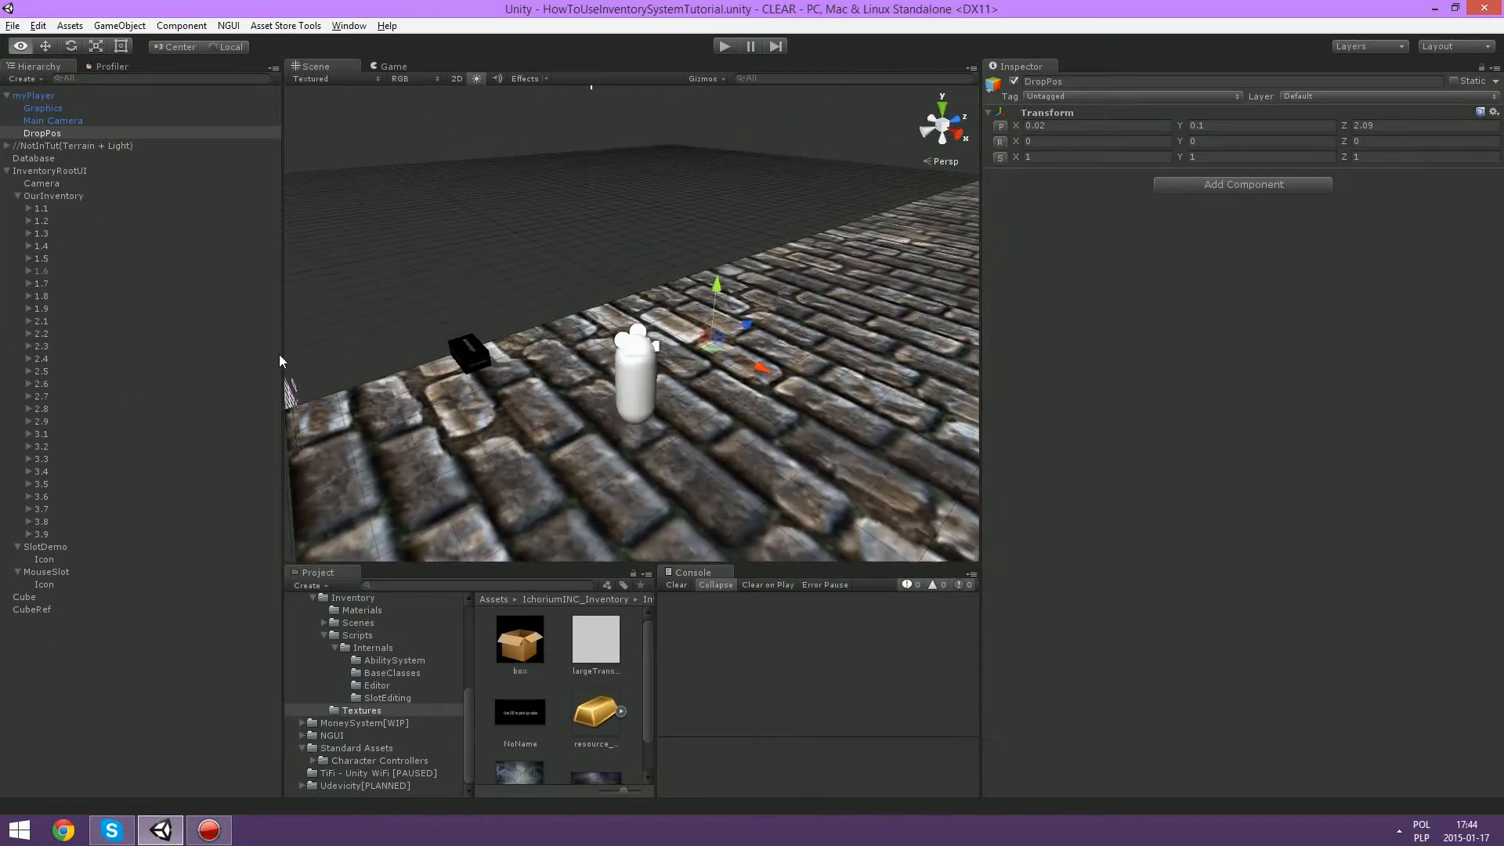
click(478, 357)
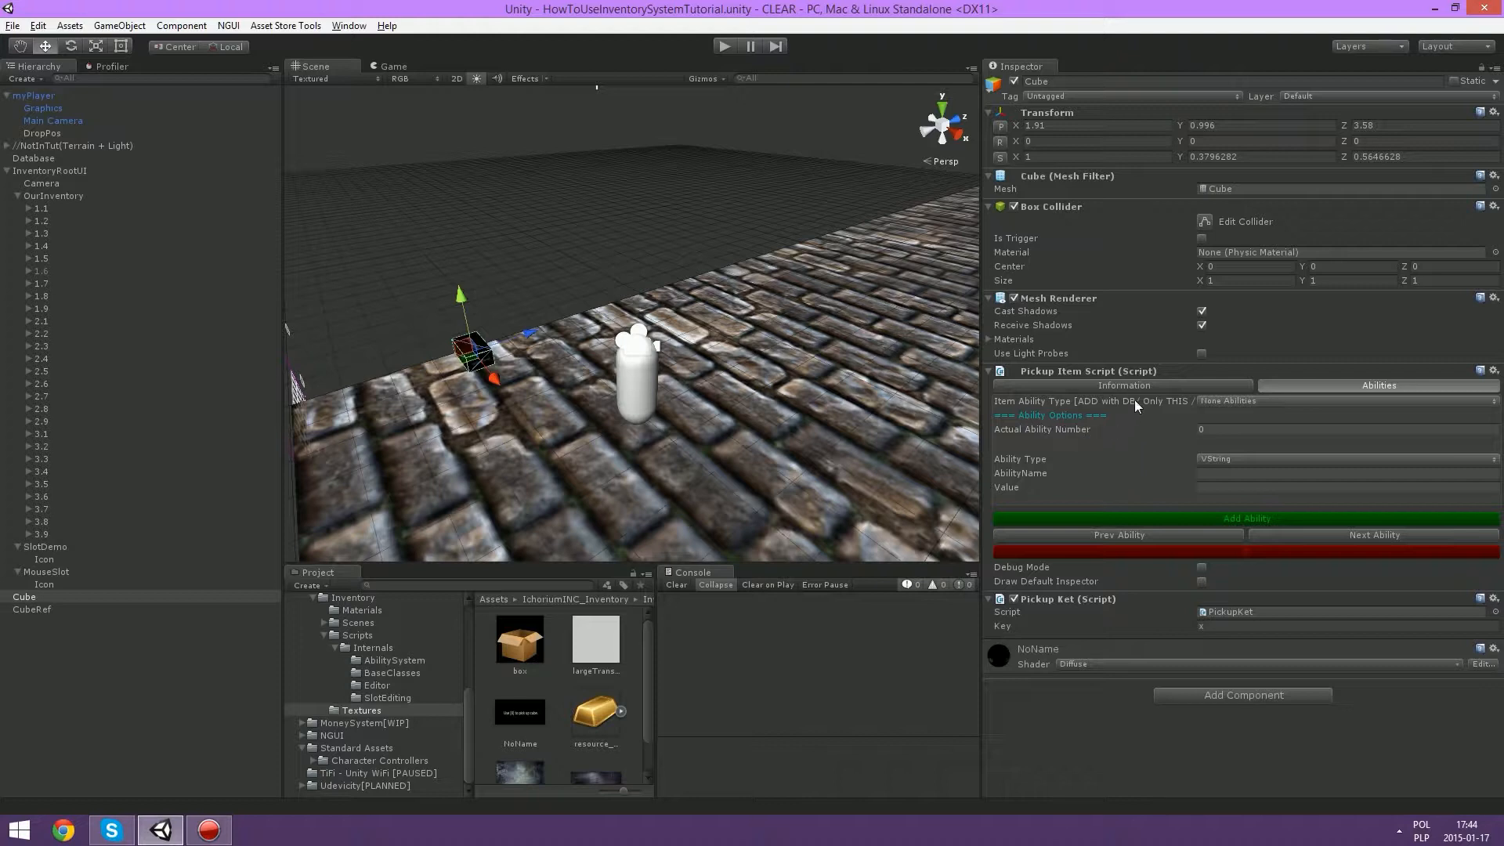
click(1238, 401)
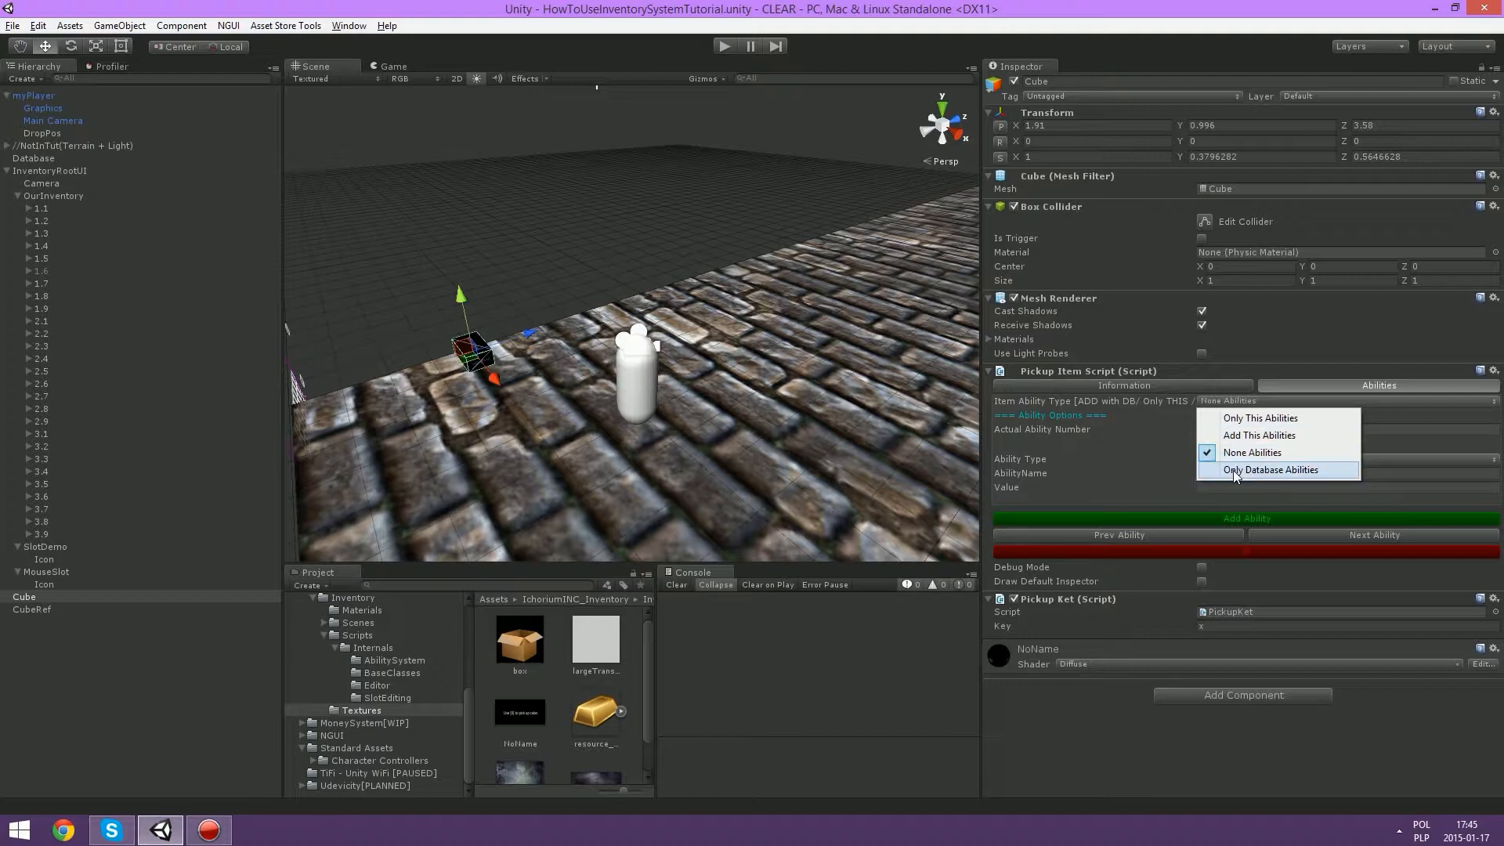
click(1295, 471)
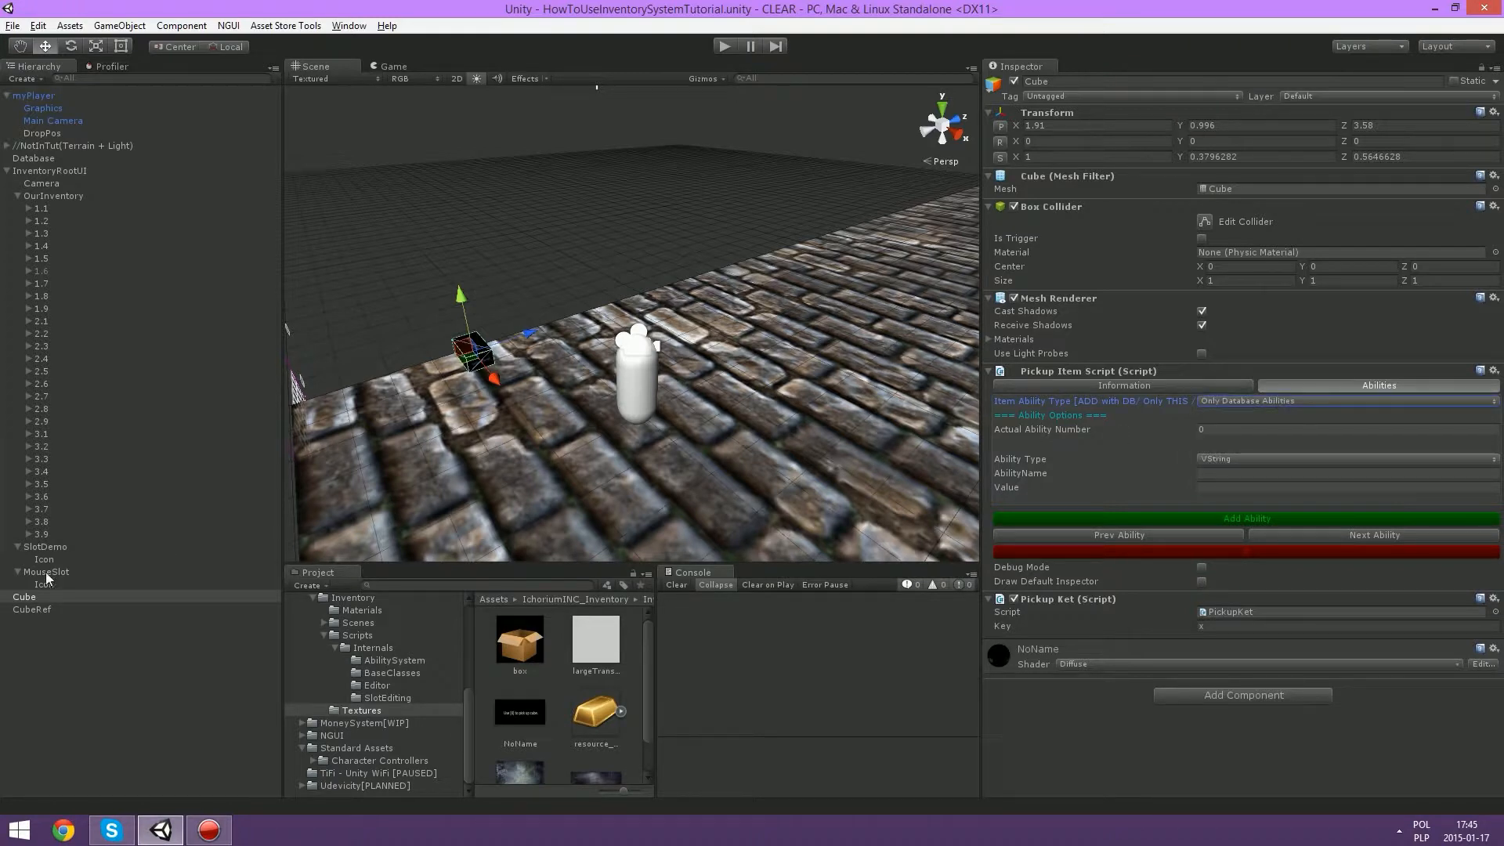
Step: Open the Cube item's abilities in the Database object's Inventory Database and go to ability number 0
click(32, 158)
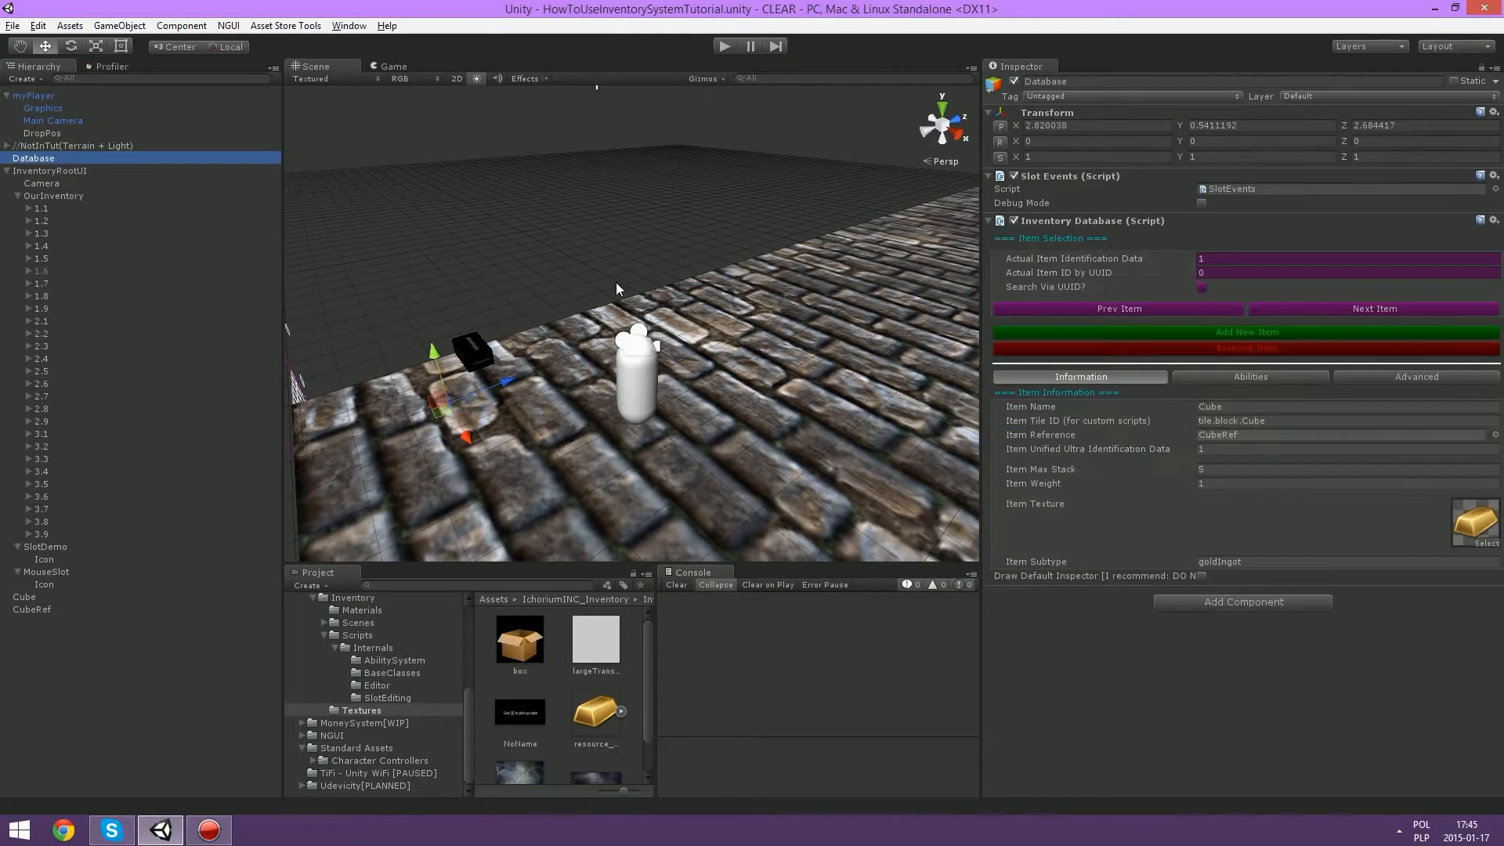
click(1292, 377)
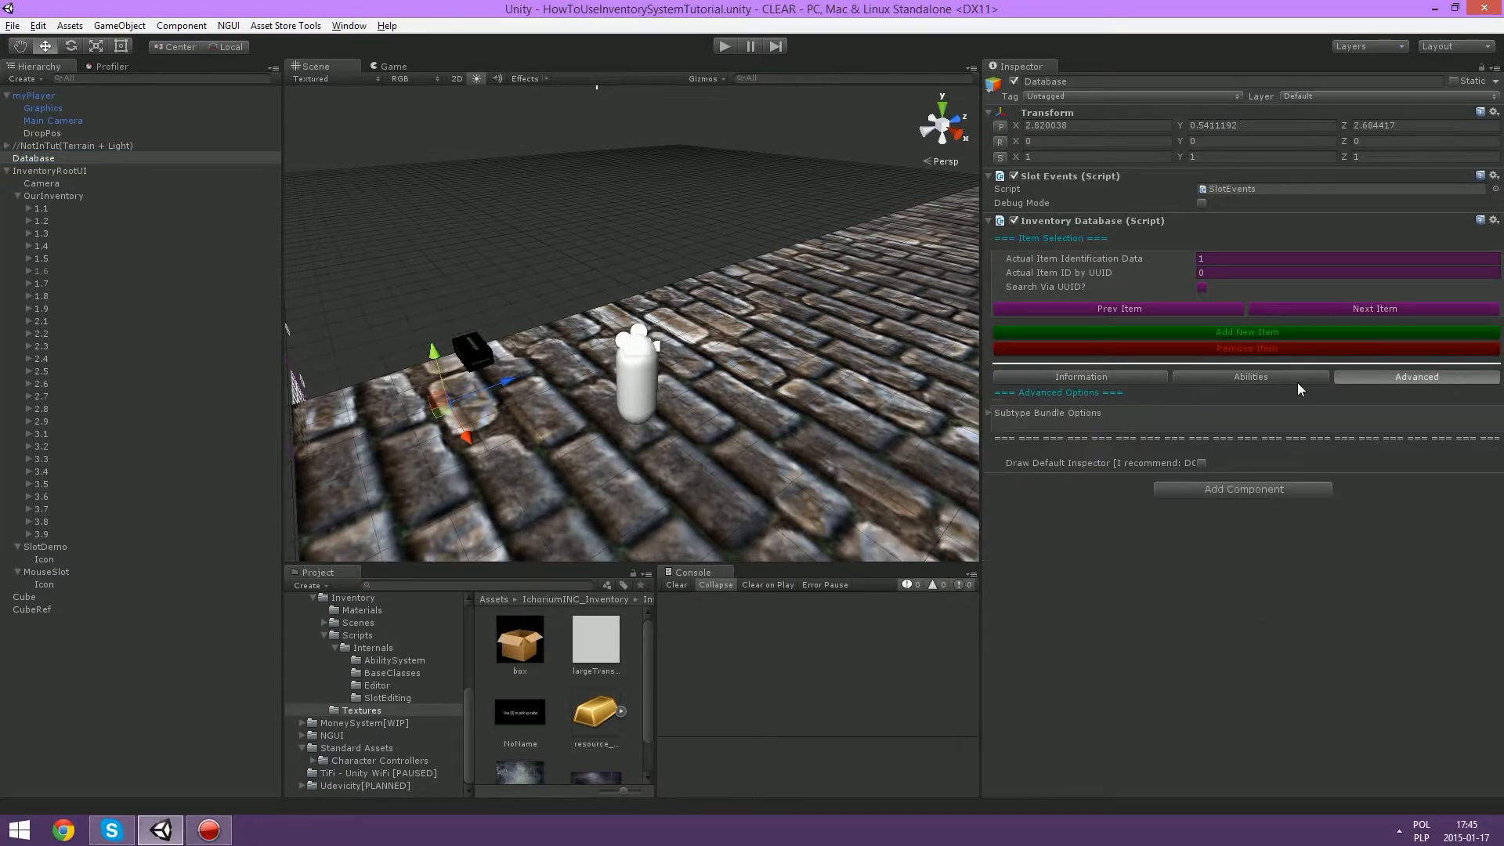
click(1225, 436)
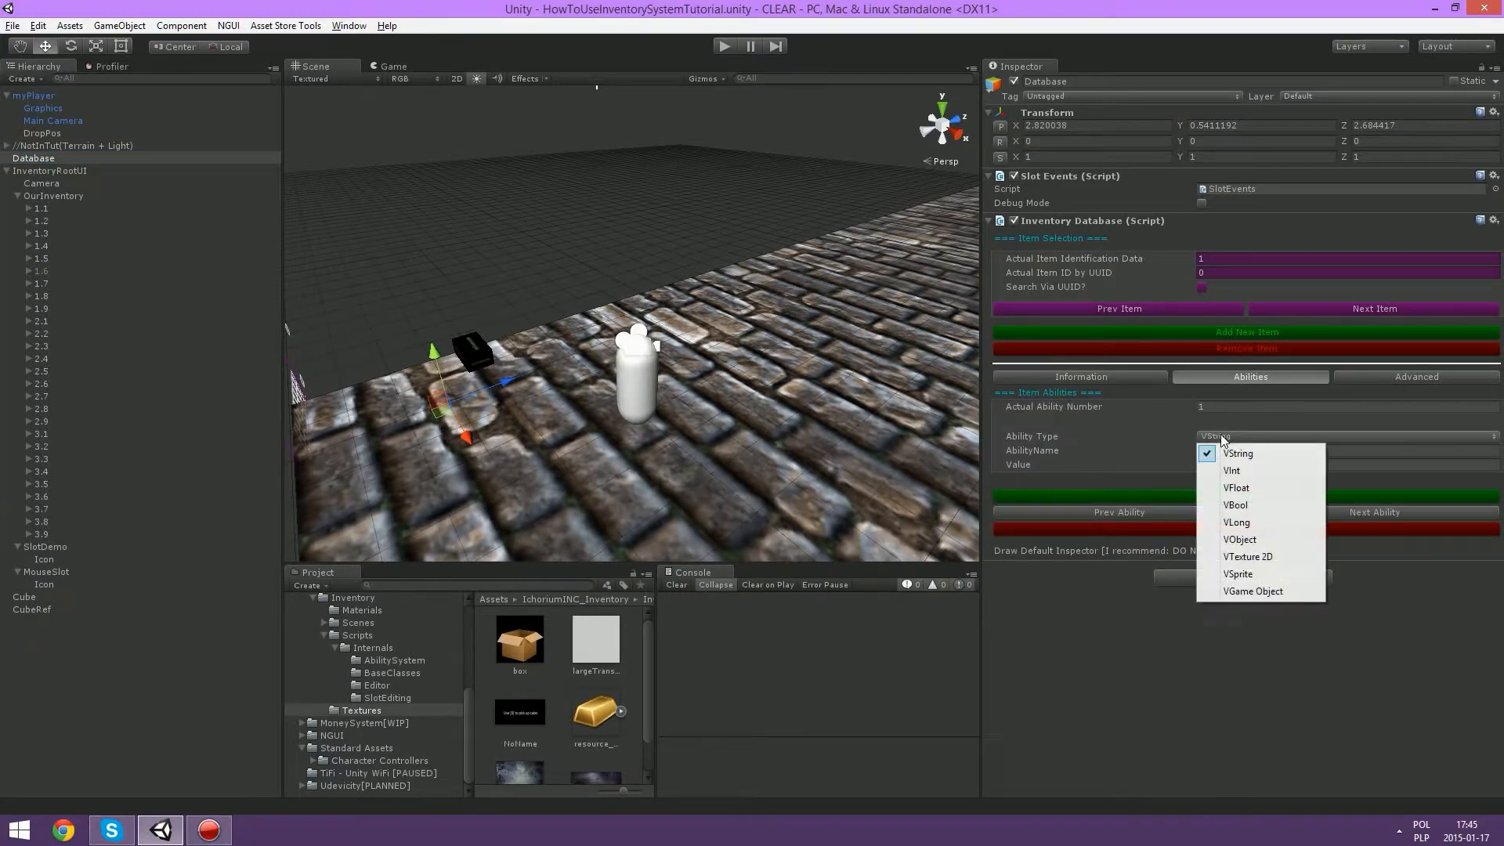
click(1091, 641)
click(1310, 509)
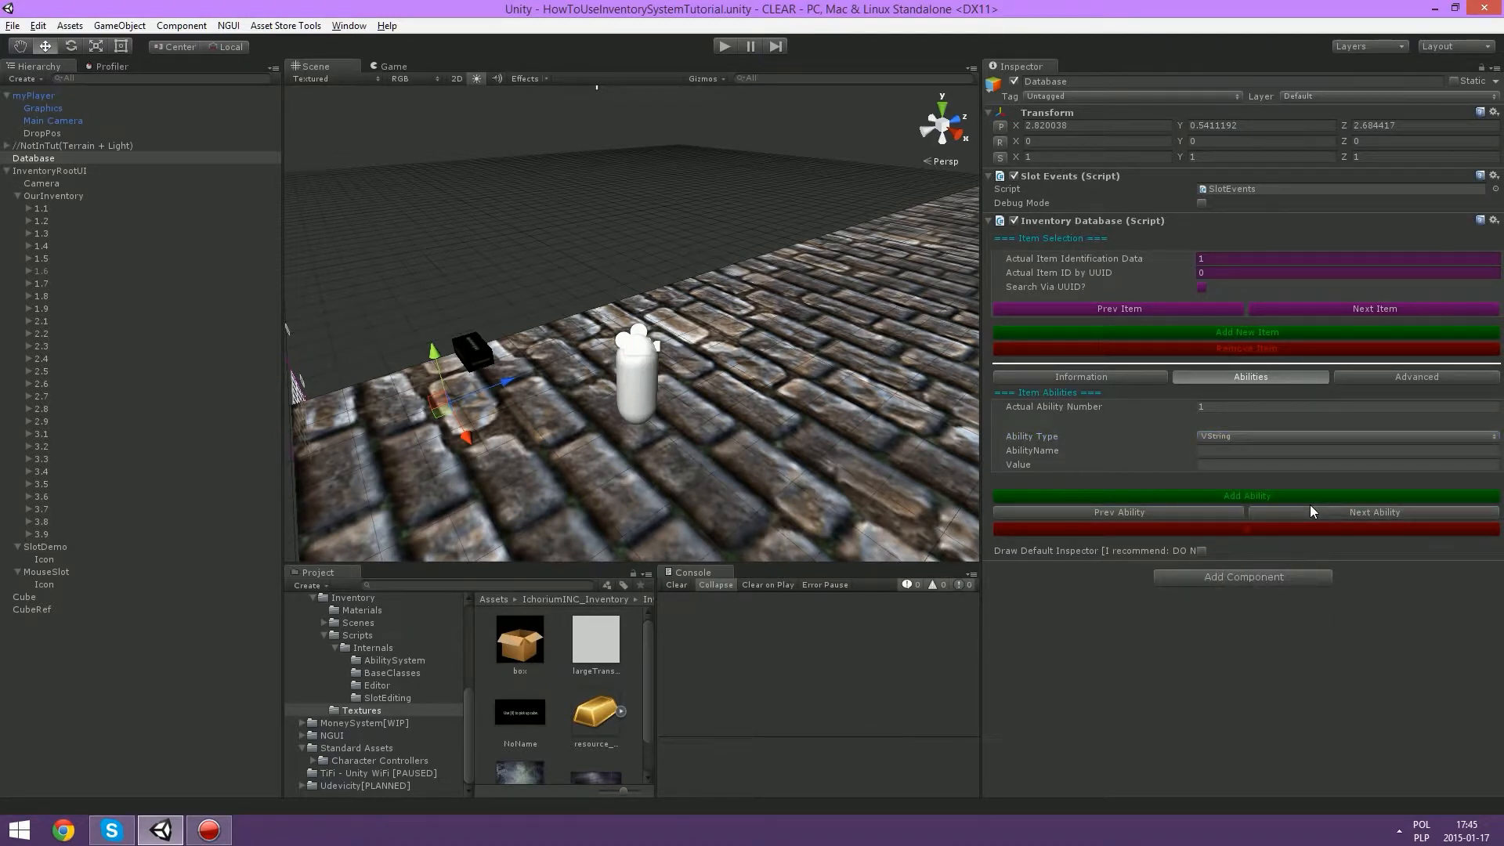
click(1275, 512)
click(1278, 511)
click(1231, 515)
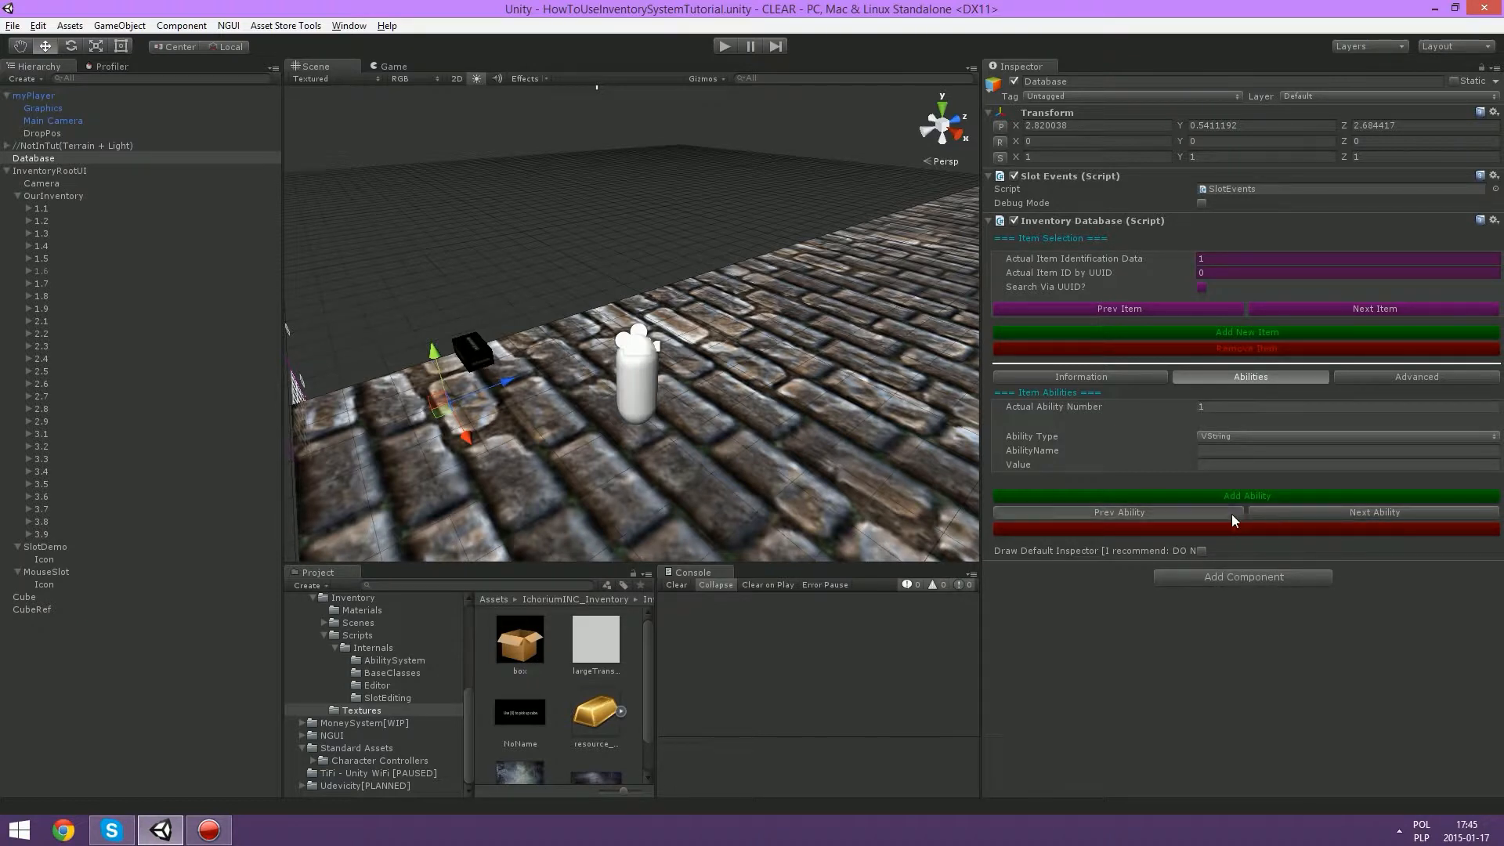
Step: Configure ability 0 as a VString named PlayerName, with a player's name as its value
click(1256, 436)
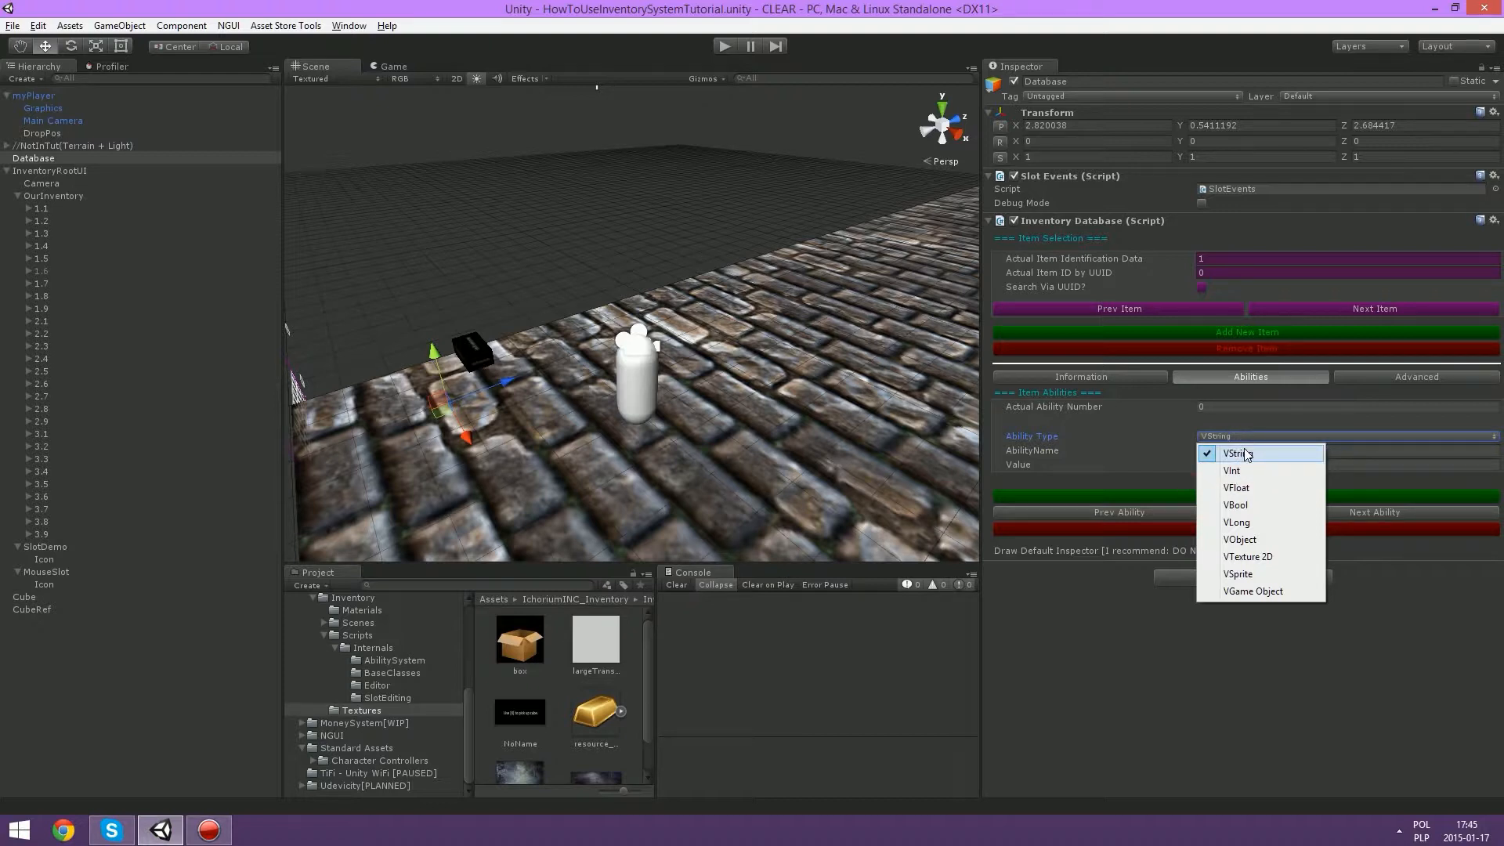
click(1246, 455)
click(1208, 452)
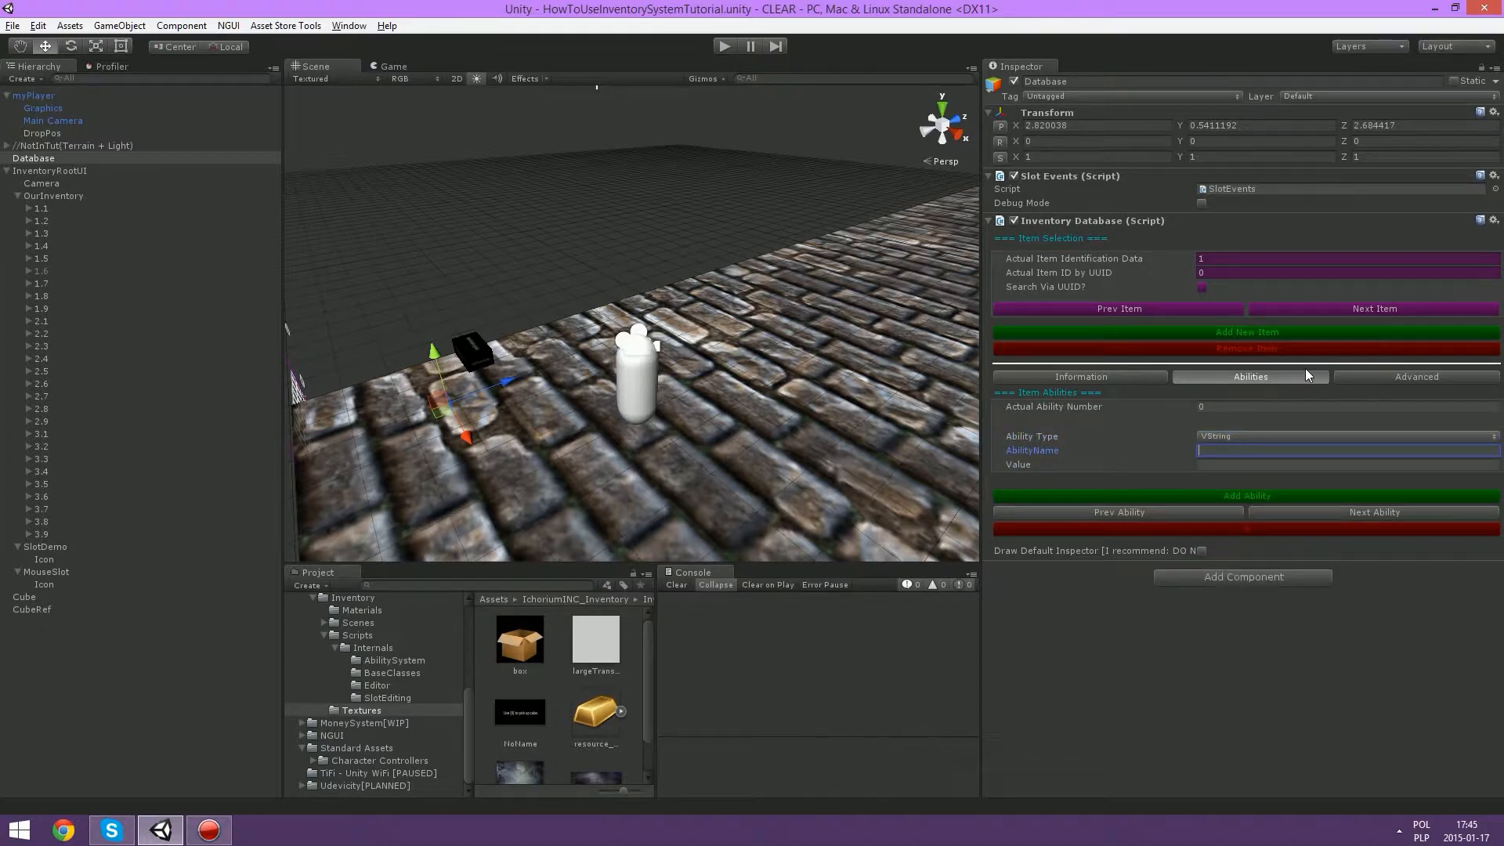
text(Hellow)
key(BackSpace)
text(World)
key(Return)
text(PlayerName)
key(Tab)
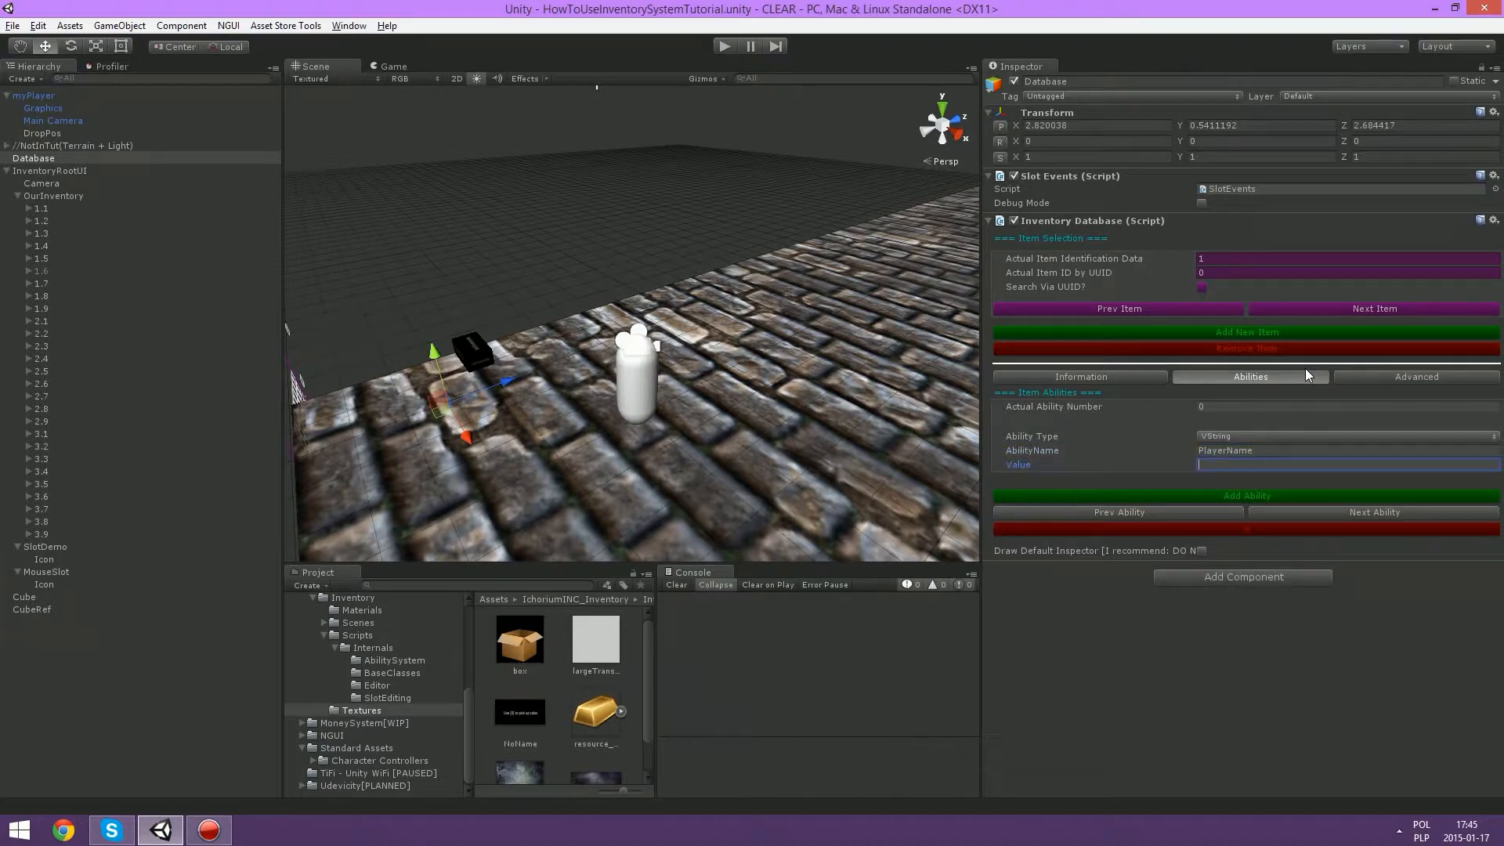
text(Carlos)
Step: Configure ability 1 as a VInt named Health with a value of 100
click(1353, 516)
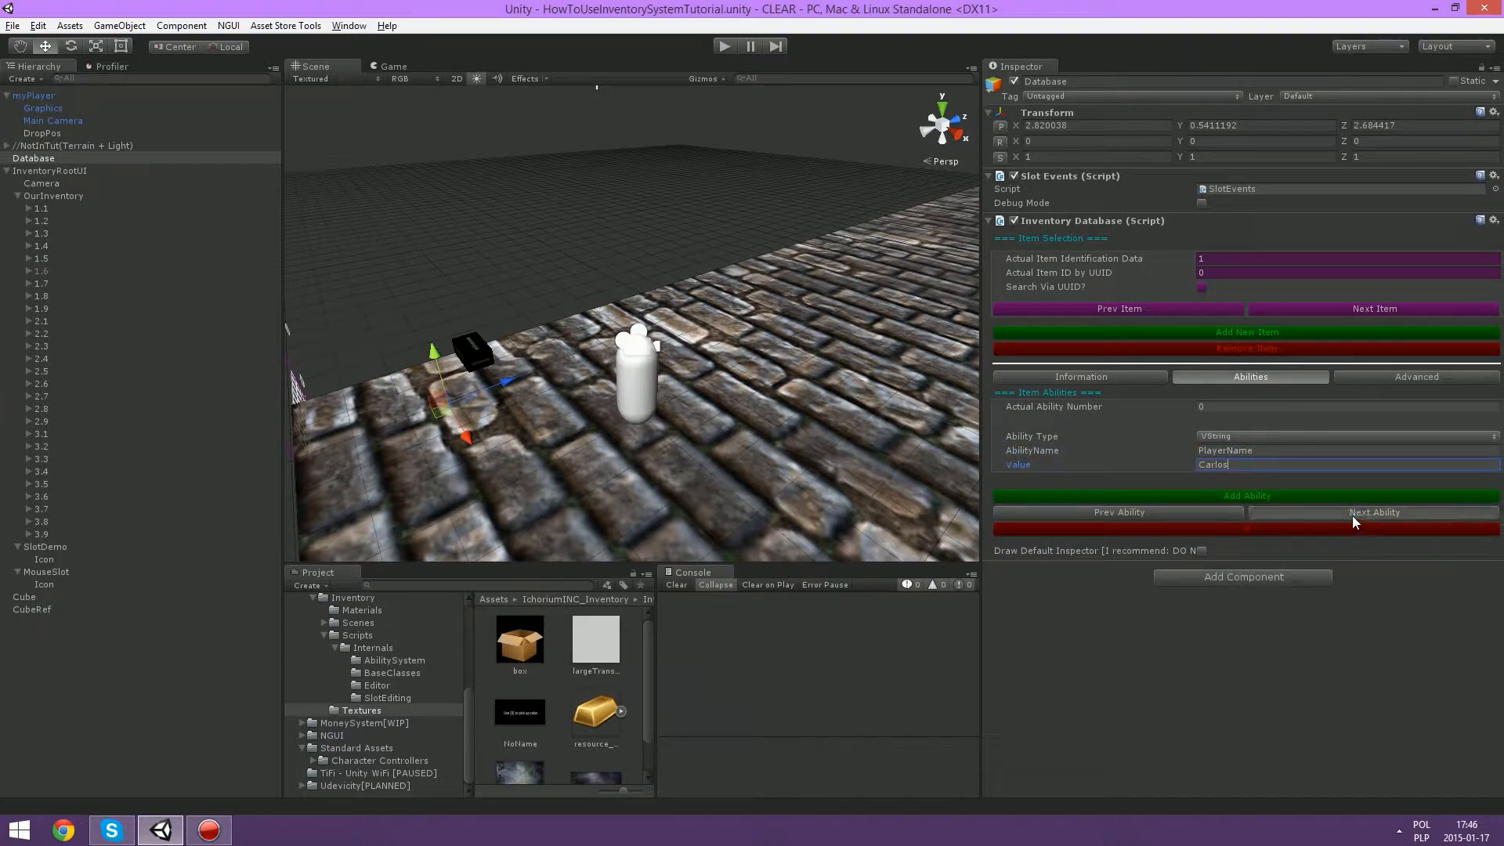
click(1232, 438)
click(1232, 471)
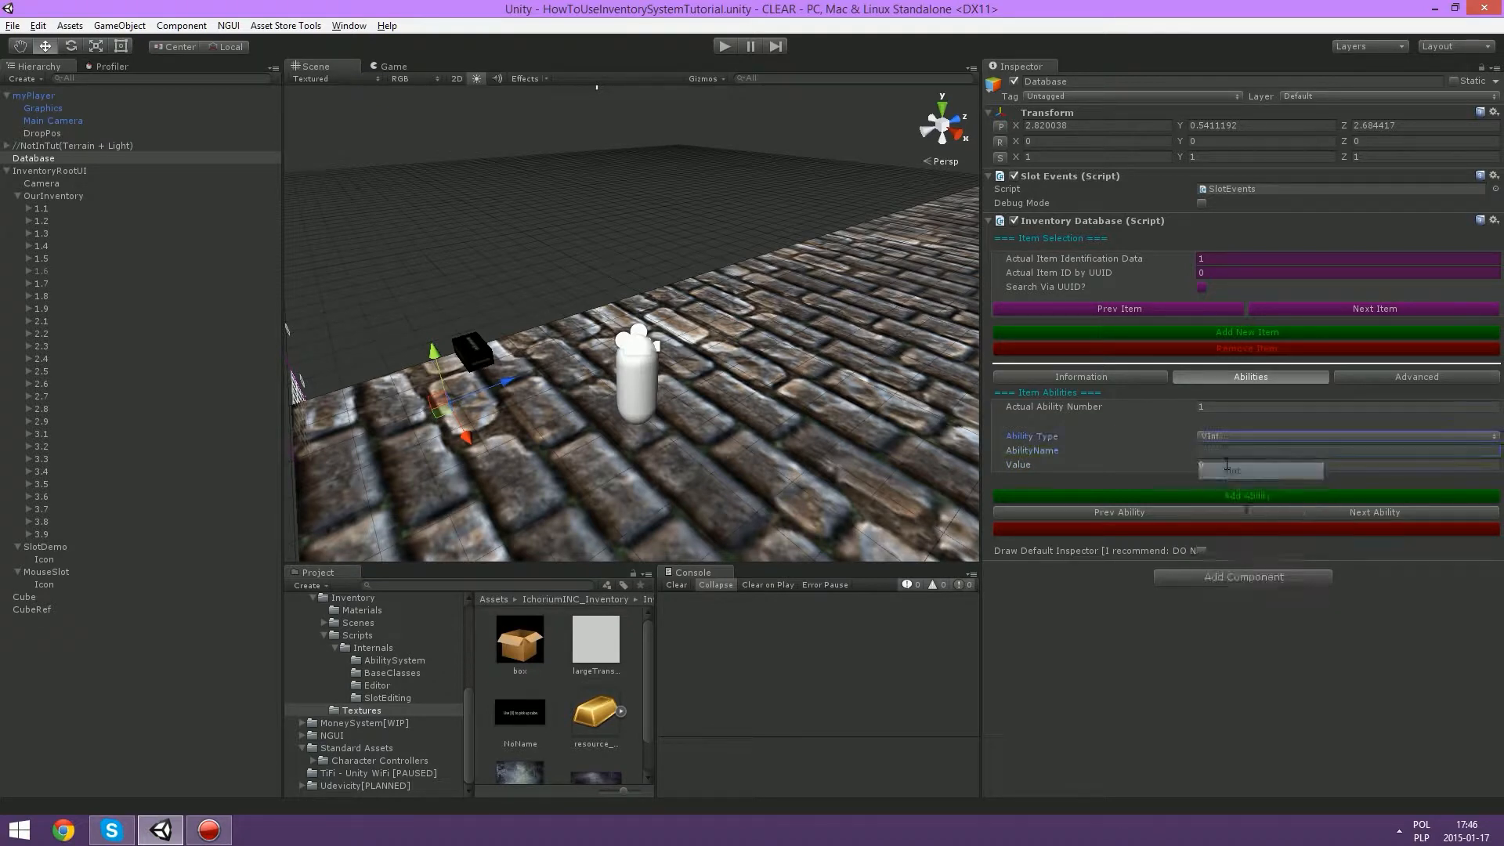
click(1215, 450)
text(He)
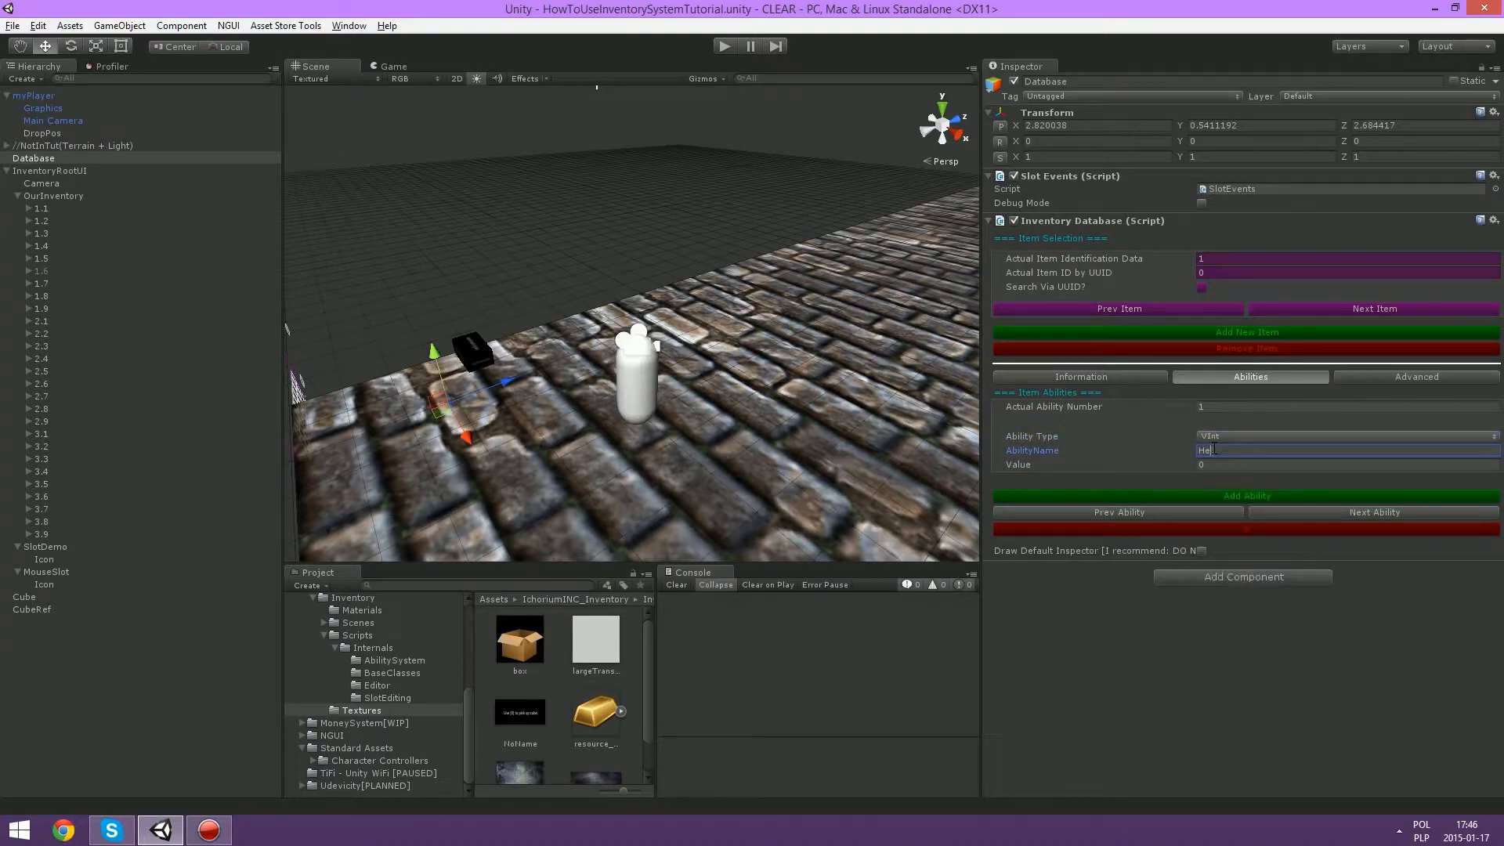
text(alth)
key(Tab)
text(100)
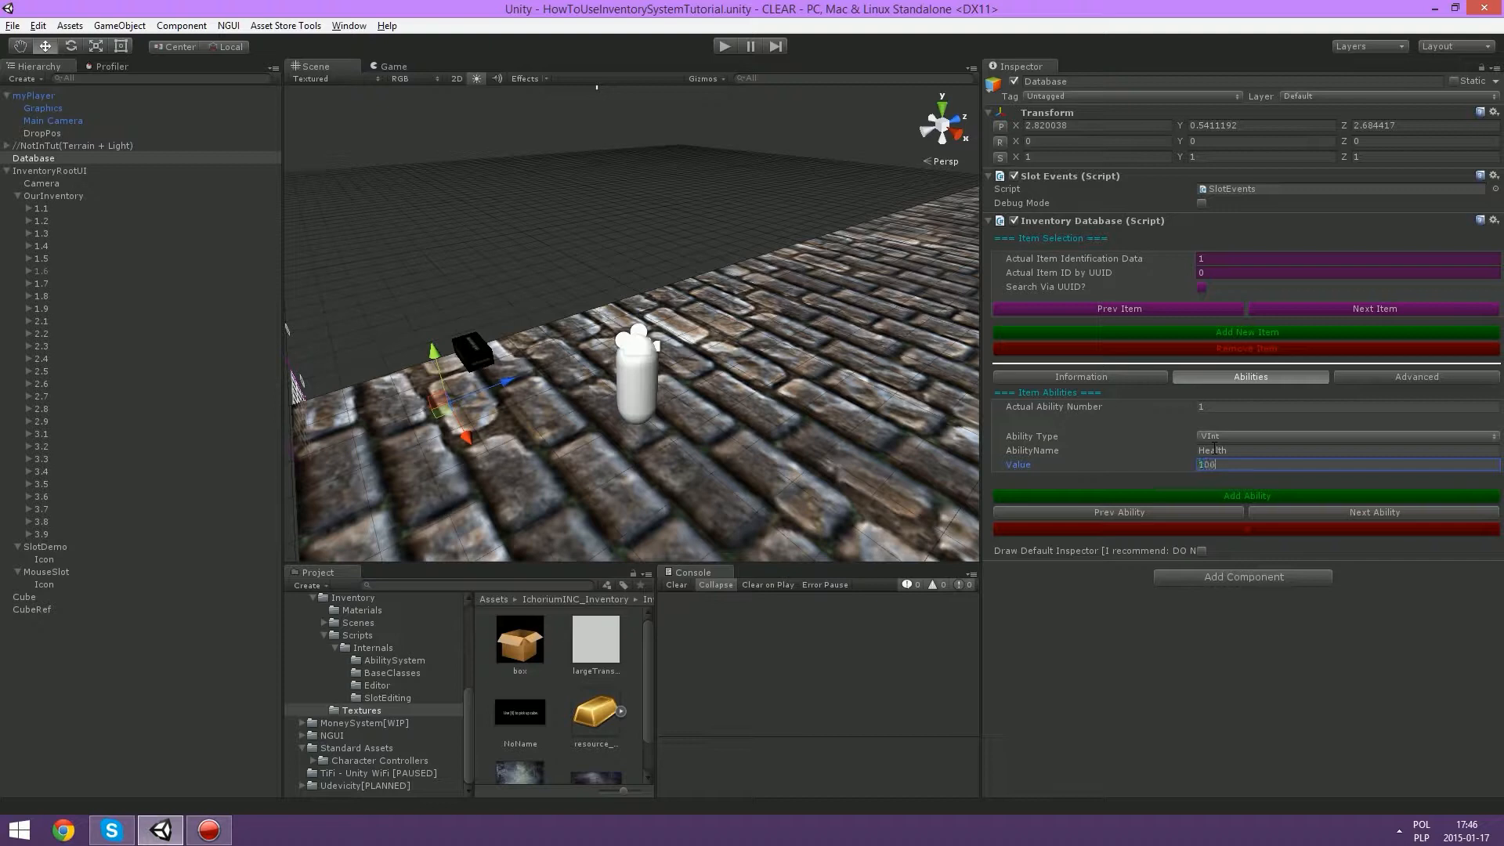
Step: Go to ability number 2, preview the VLong, VObject, VTexture 2D and VSprite types, and set its Ability Type to VGame Object
click(1363, 514)
click(1248, 437)
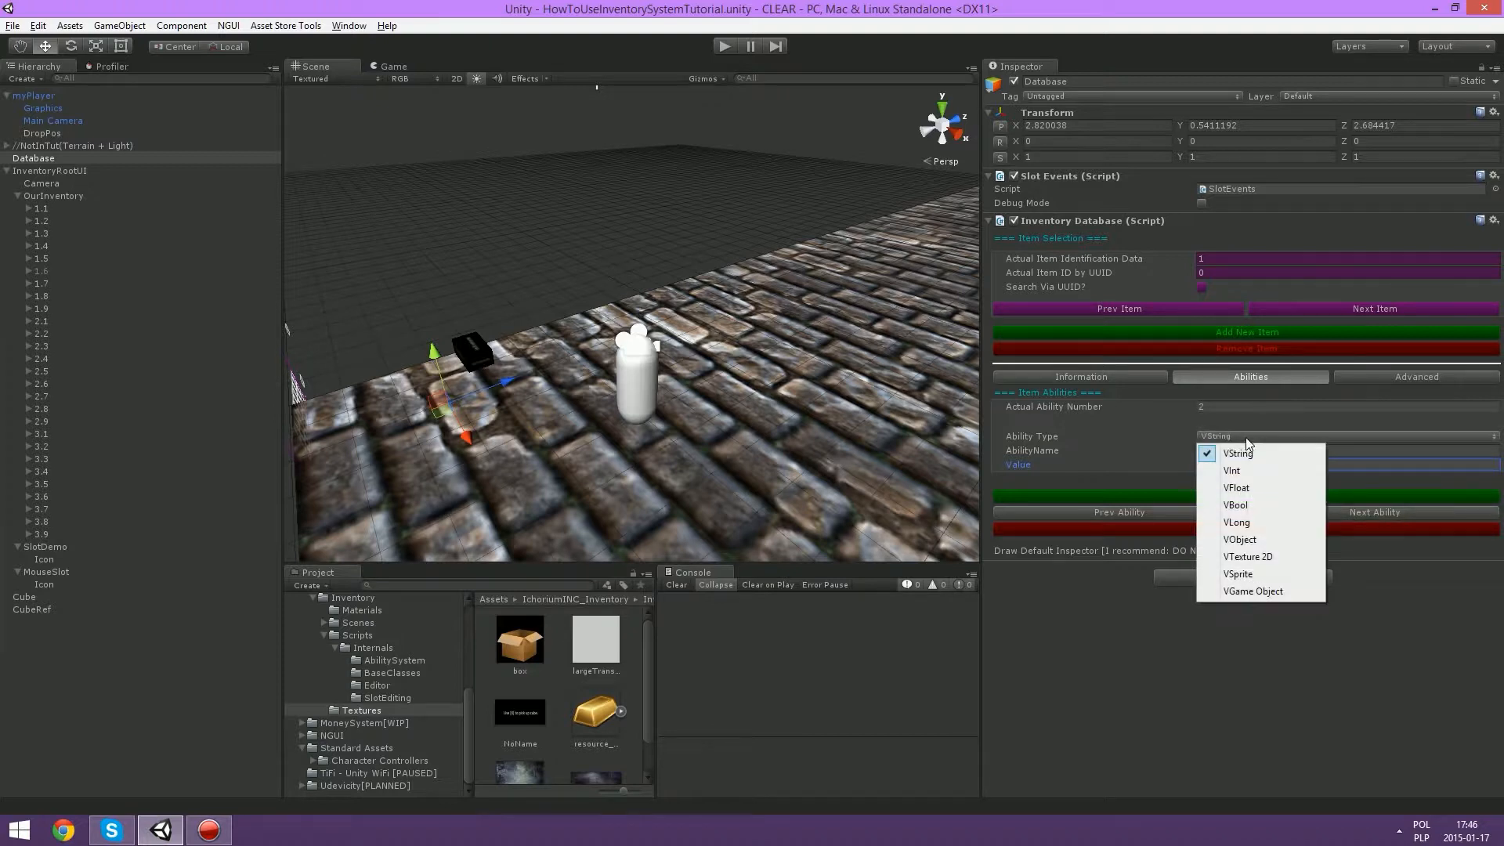
click(1261, 523)
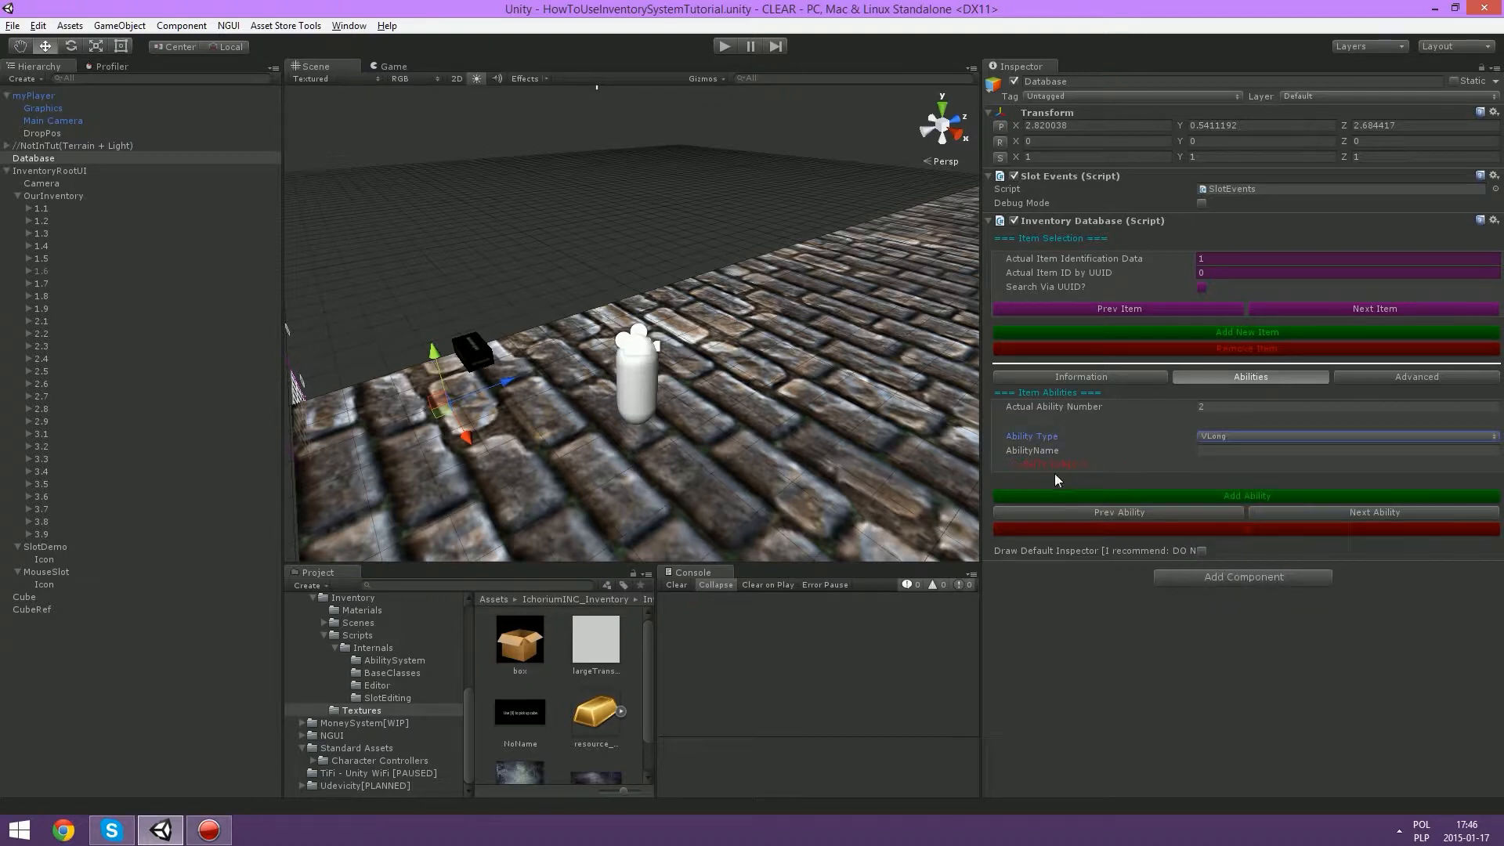
click(1233, 435)
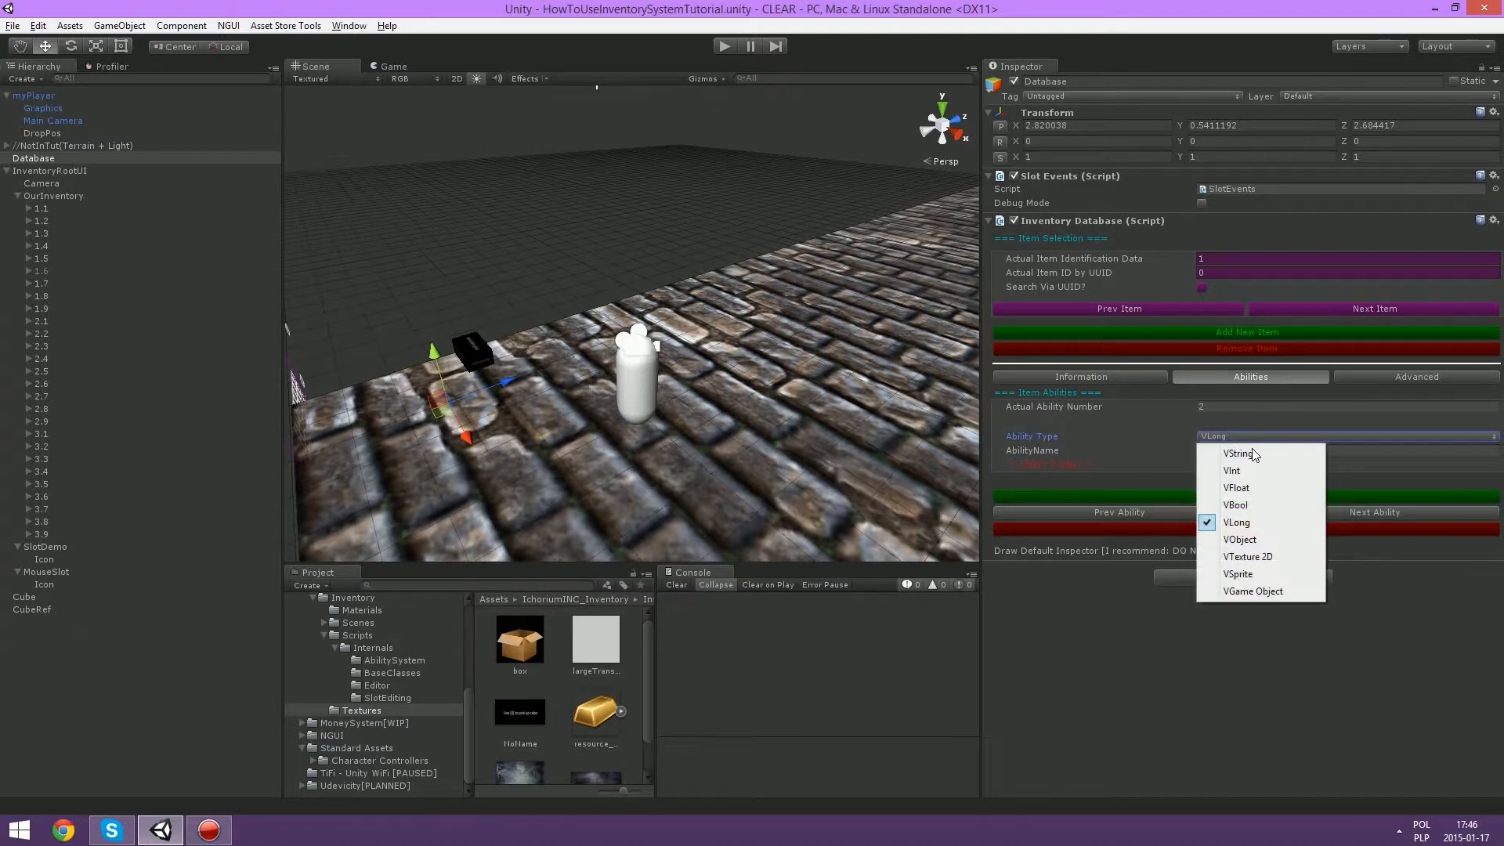
click(1240, 539)
click(1249, 436)
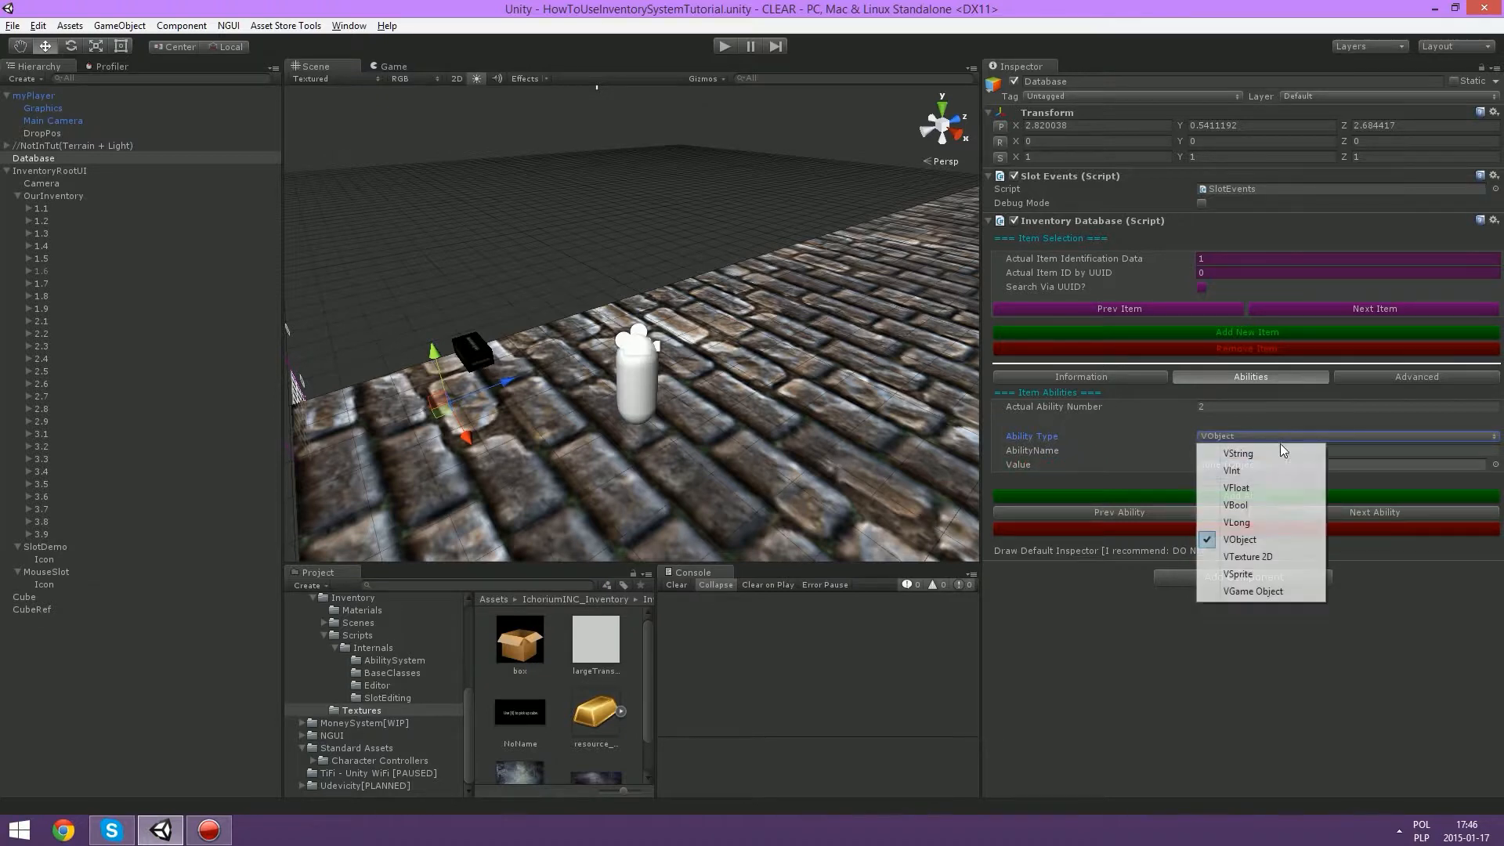
click(1248, 556)
click(1249, 439)
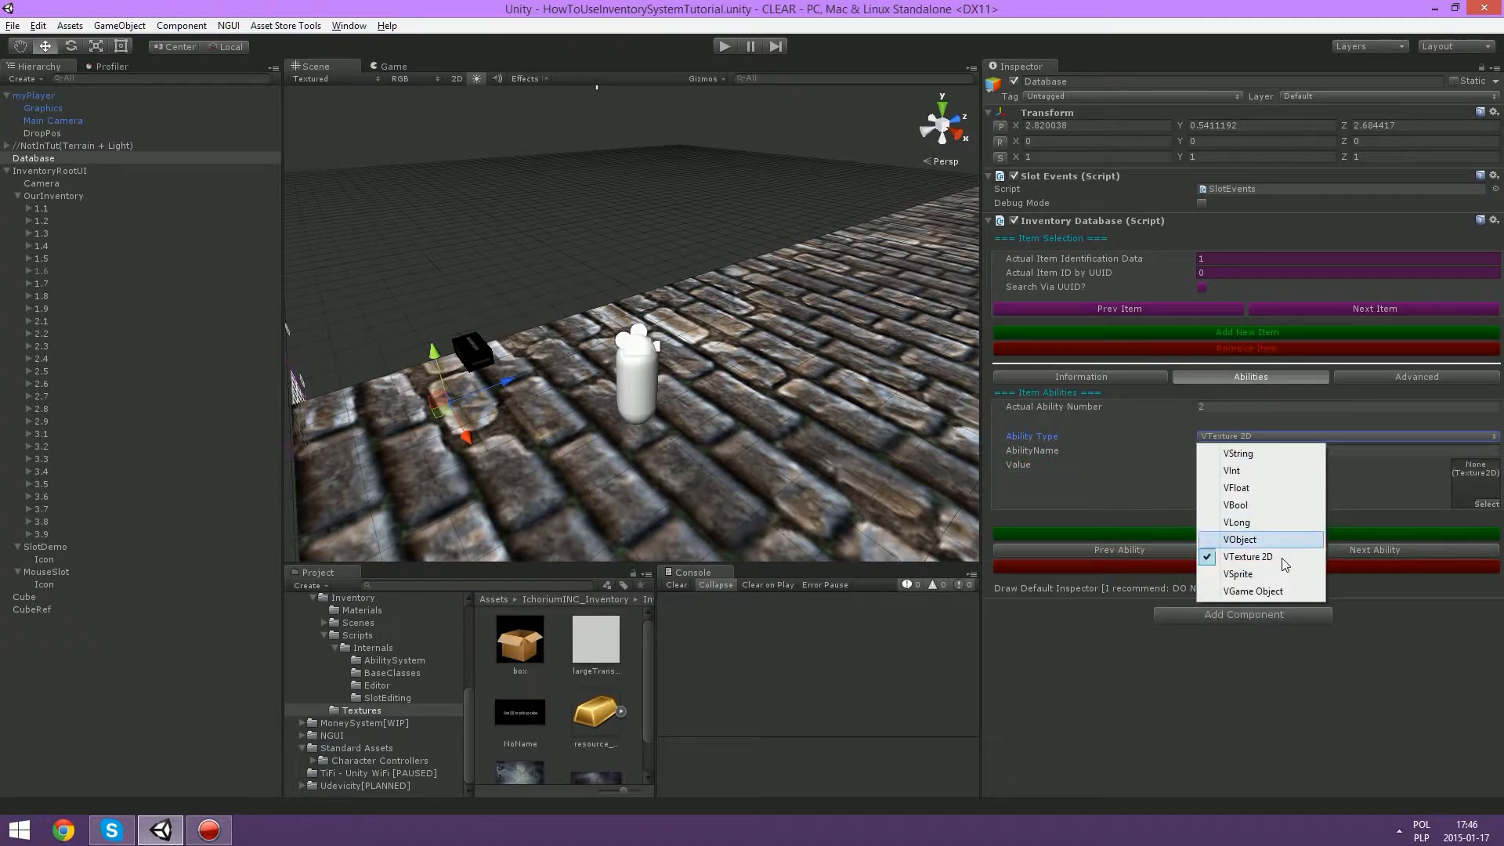
click(1279, 580)
click(1231, 439)
click(1249, 594)
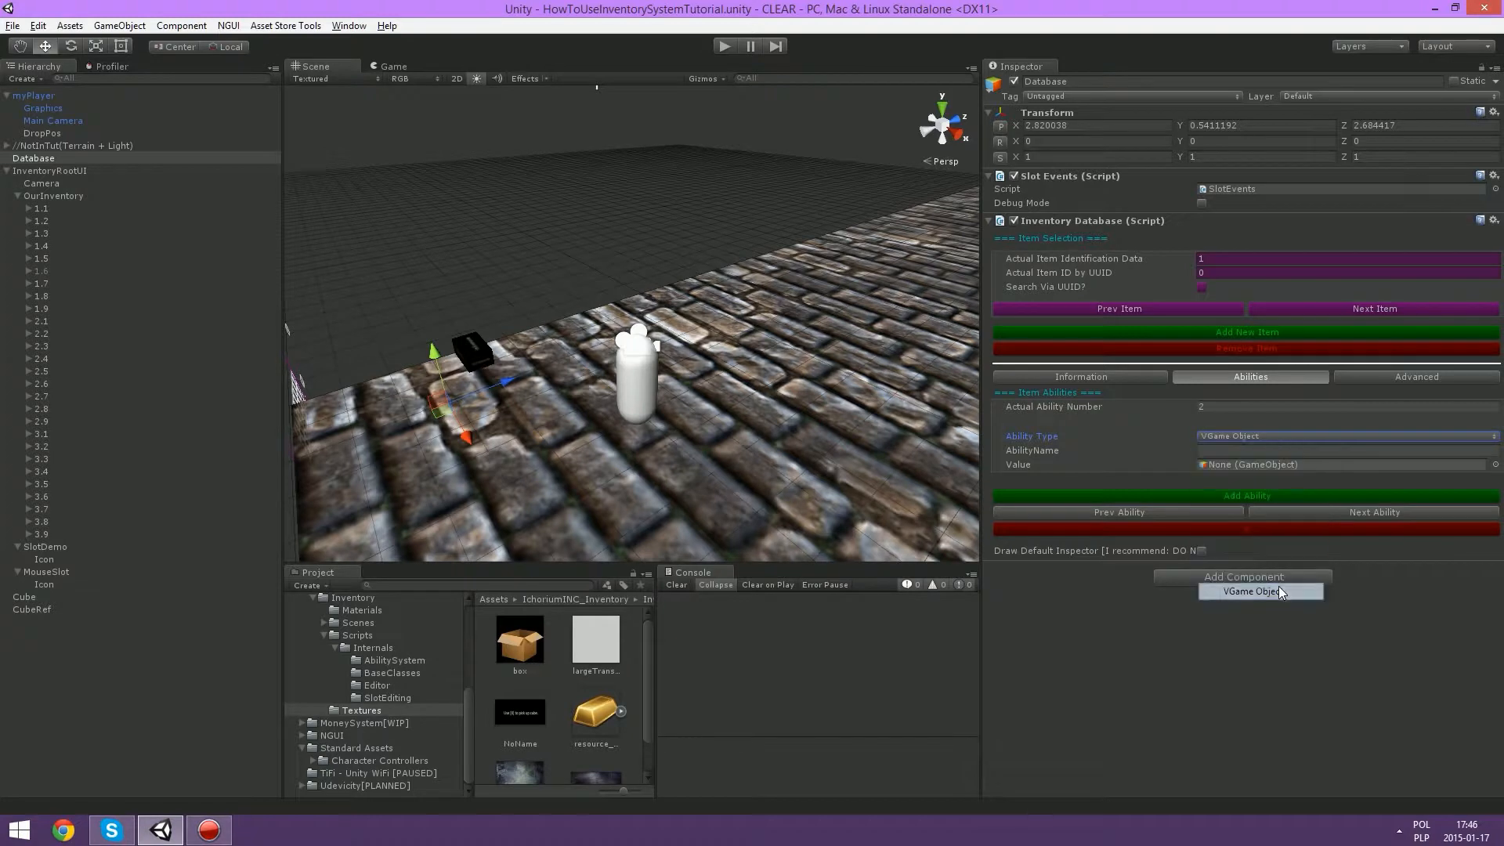
Step: Name ability 2 DatabaseObject and assign the Database object as its value
click(1242, 450)
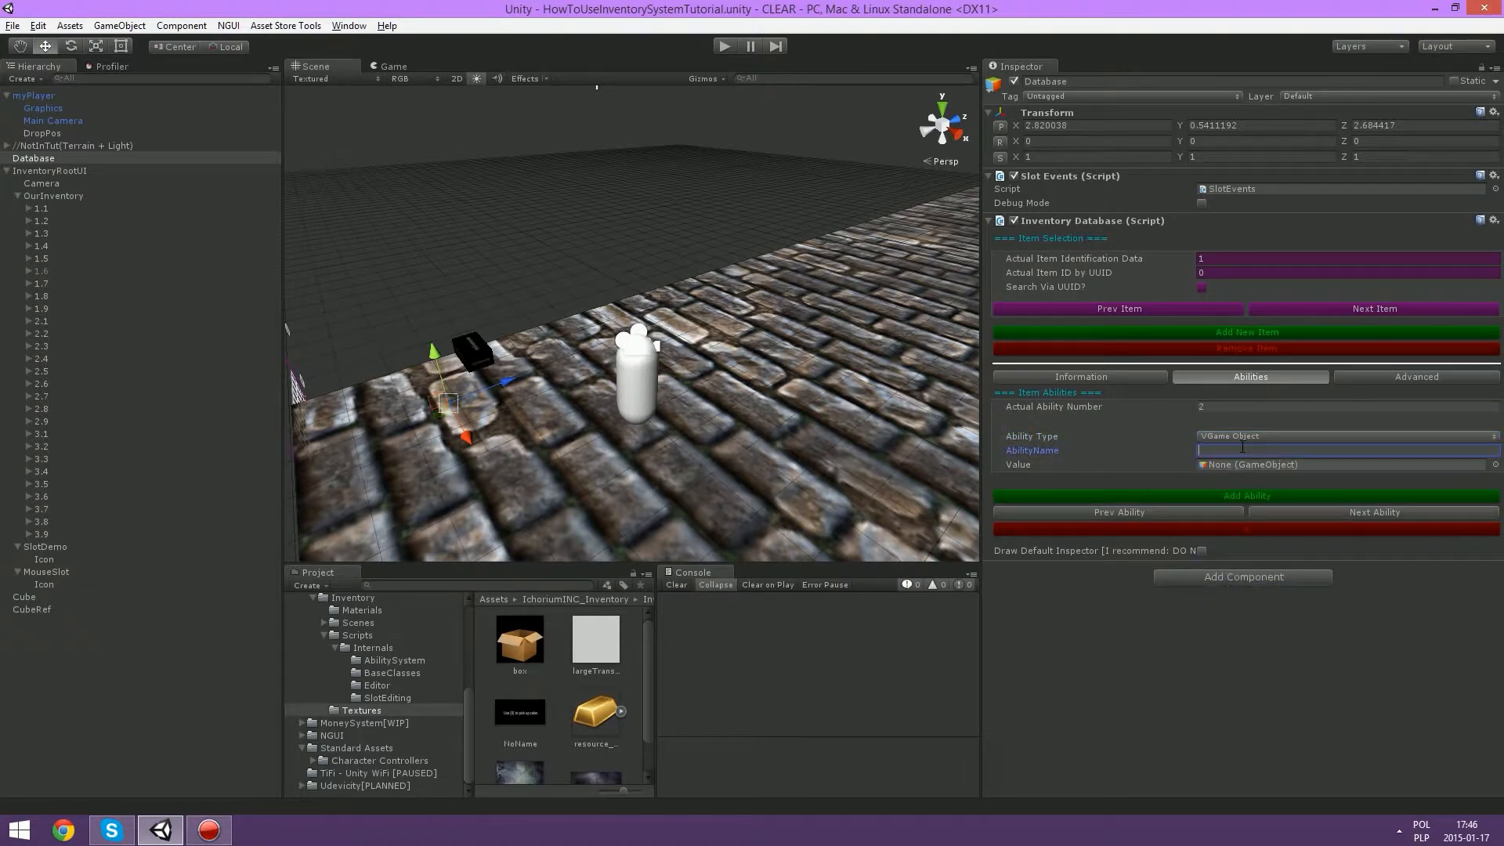
text(DatabaseObject)
drag(1261, 472, 1364, 474)
click(1340, 510)
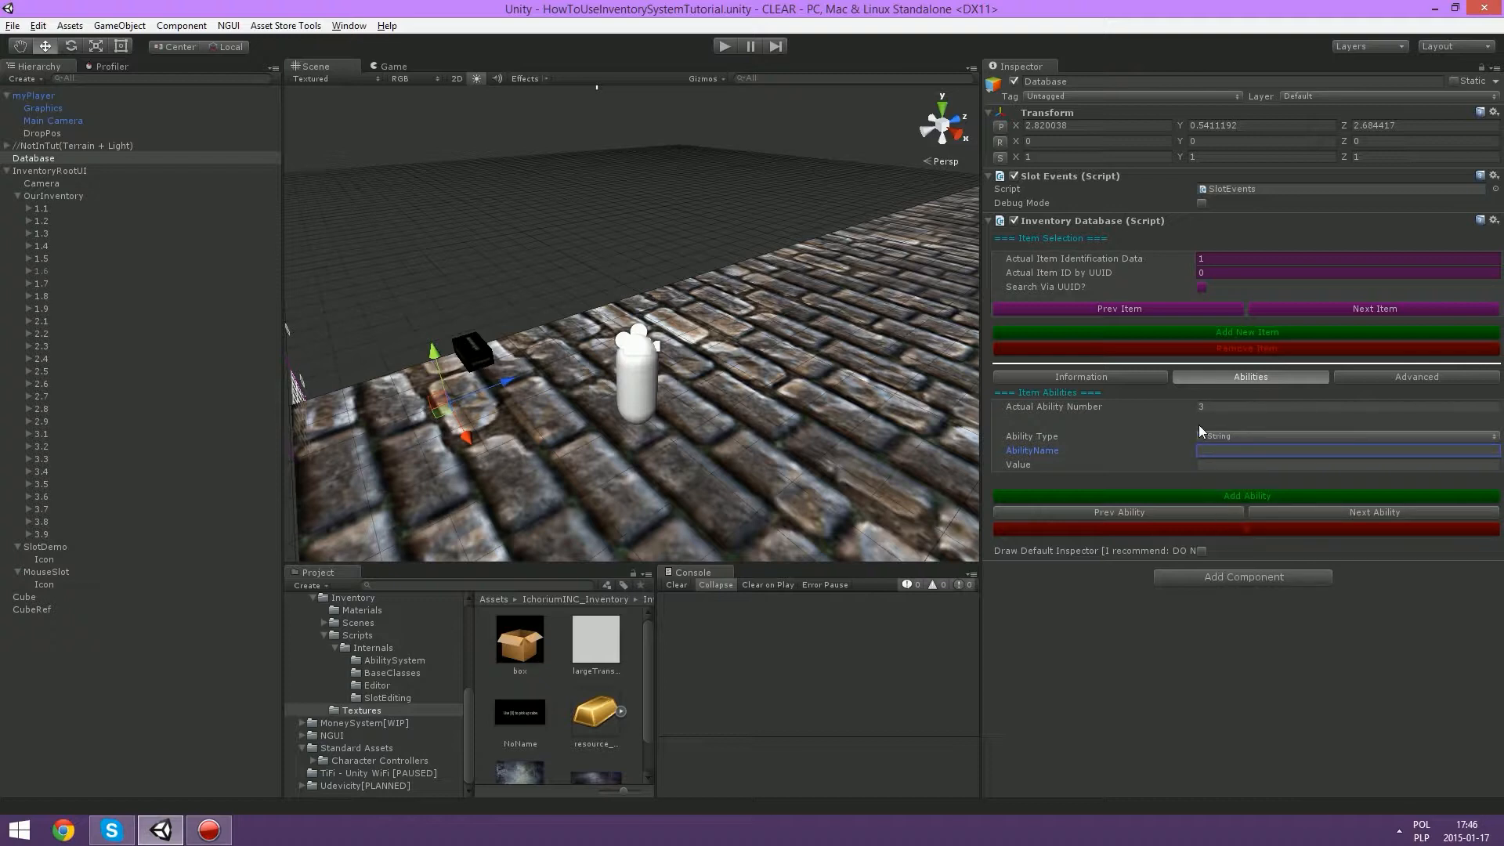
click(1224, 513)
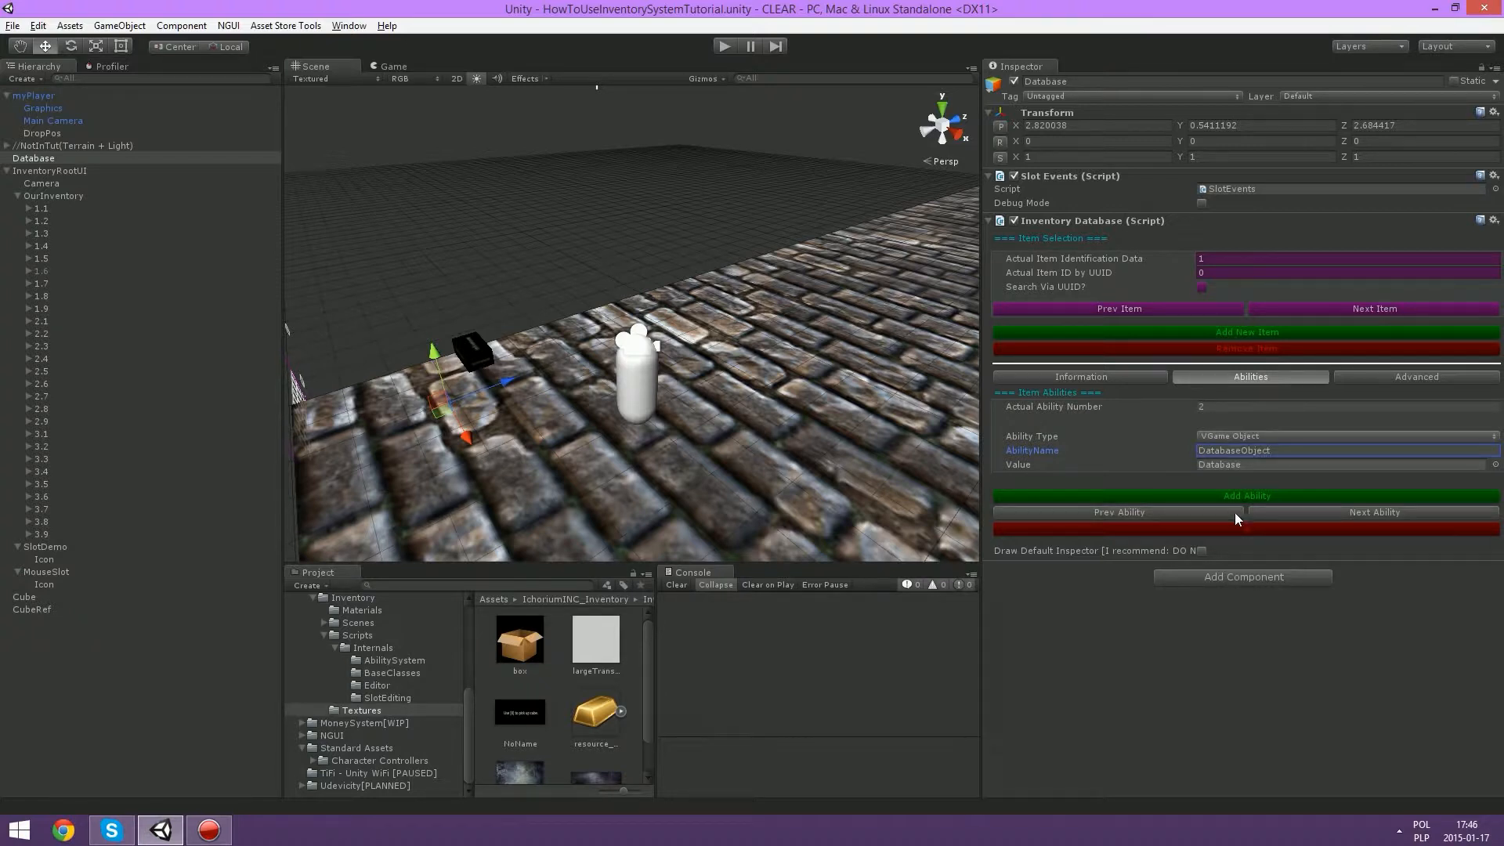
click(1263, 512)
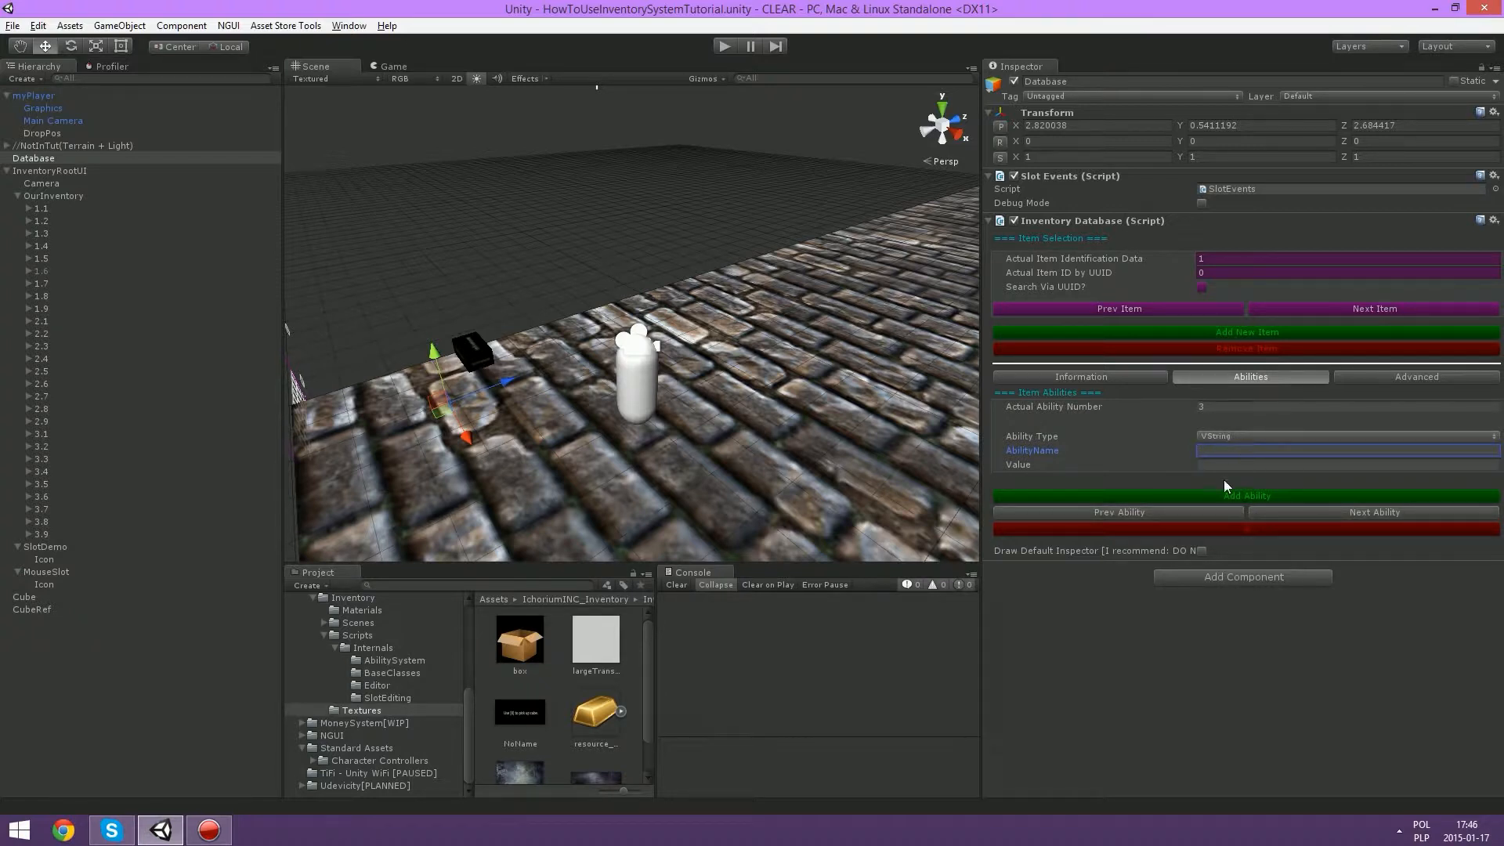
click(1212, 514)
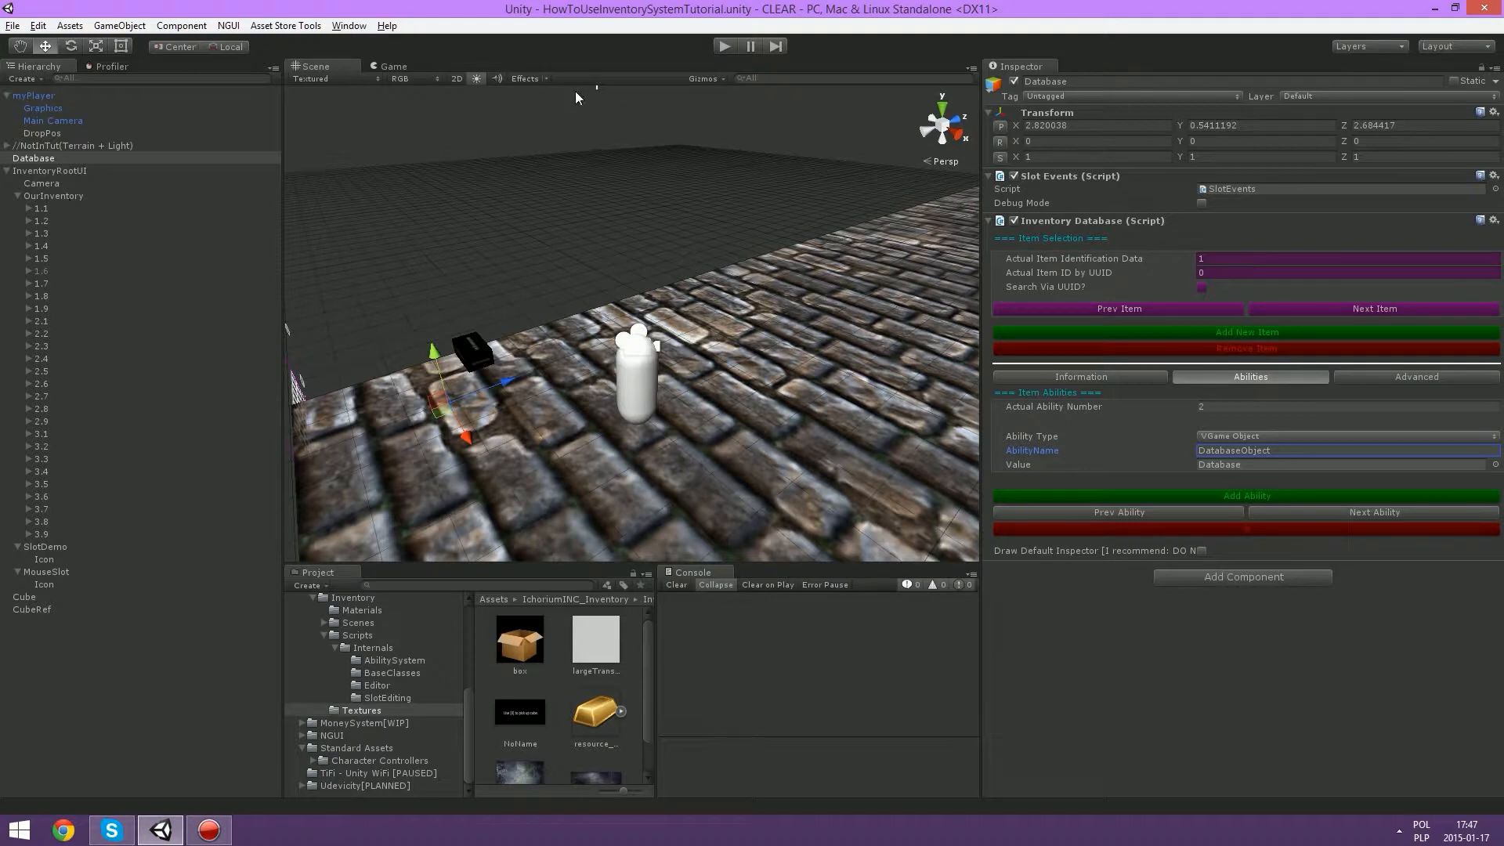
Step: Run the game, pick up the Cube, and inspect inventory slot 1.1's Slot Component
click(722, 45)
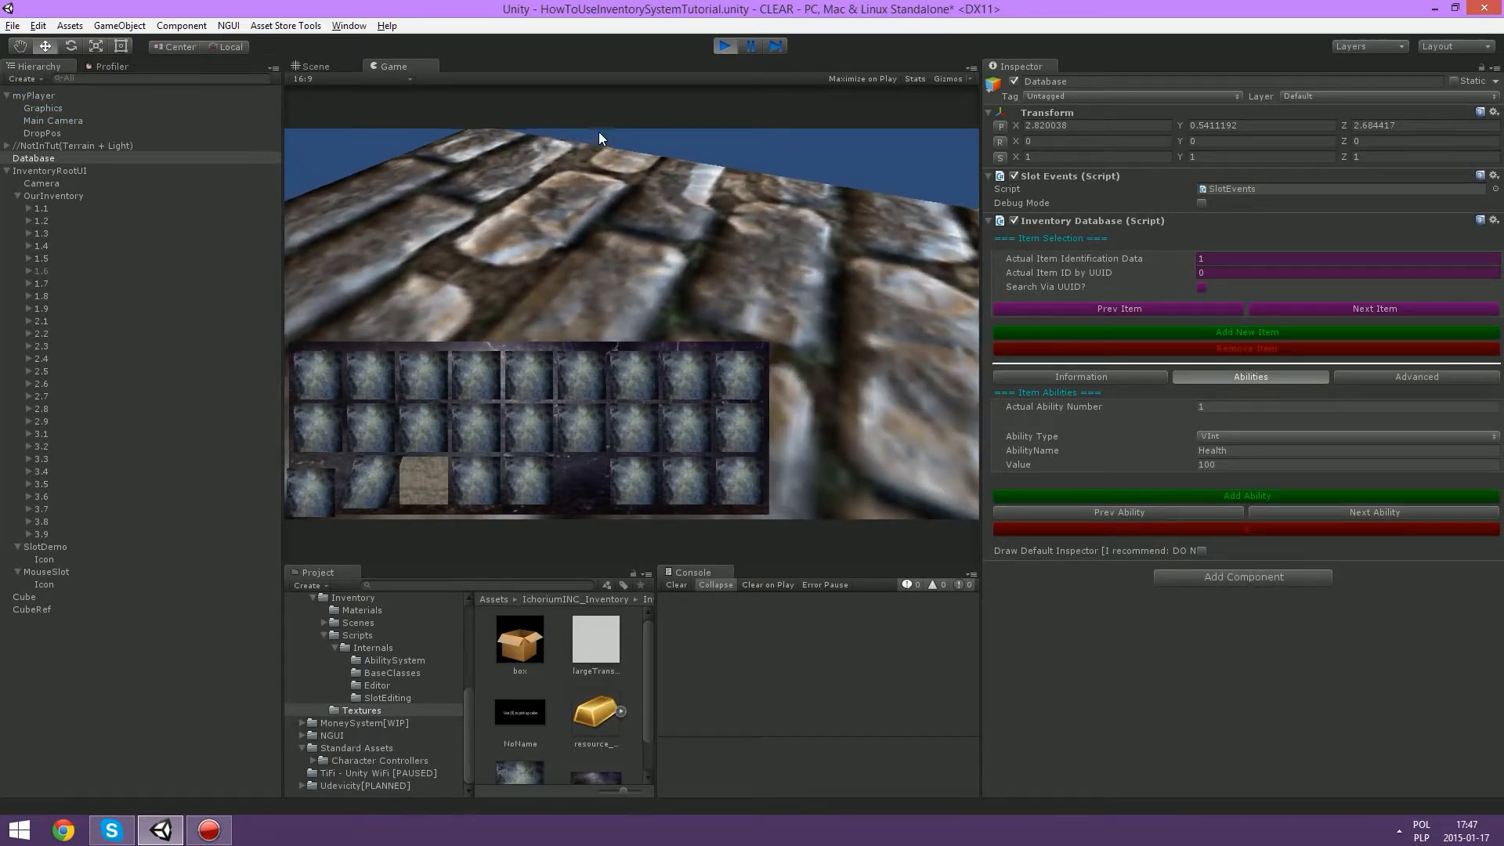
key(e)
click(43, 221)
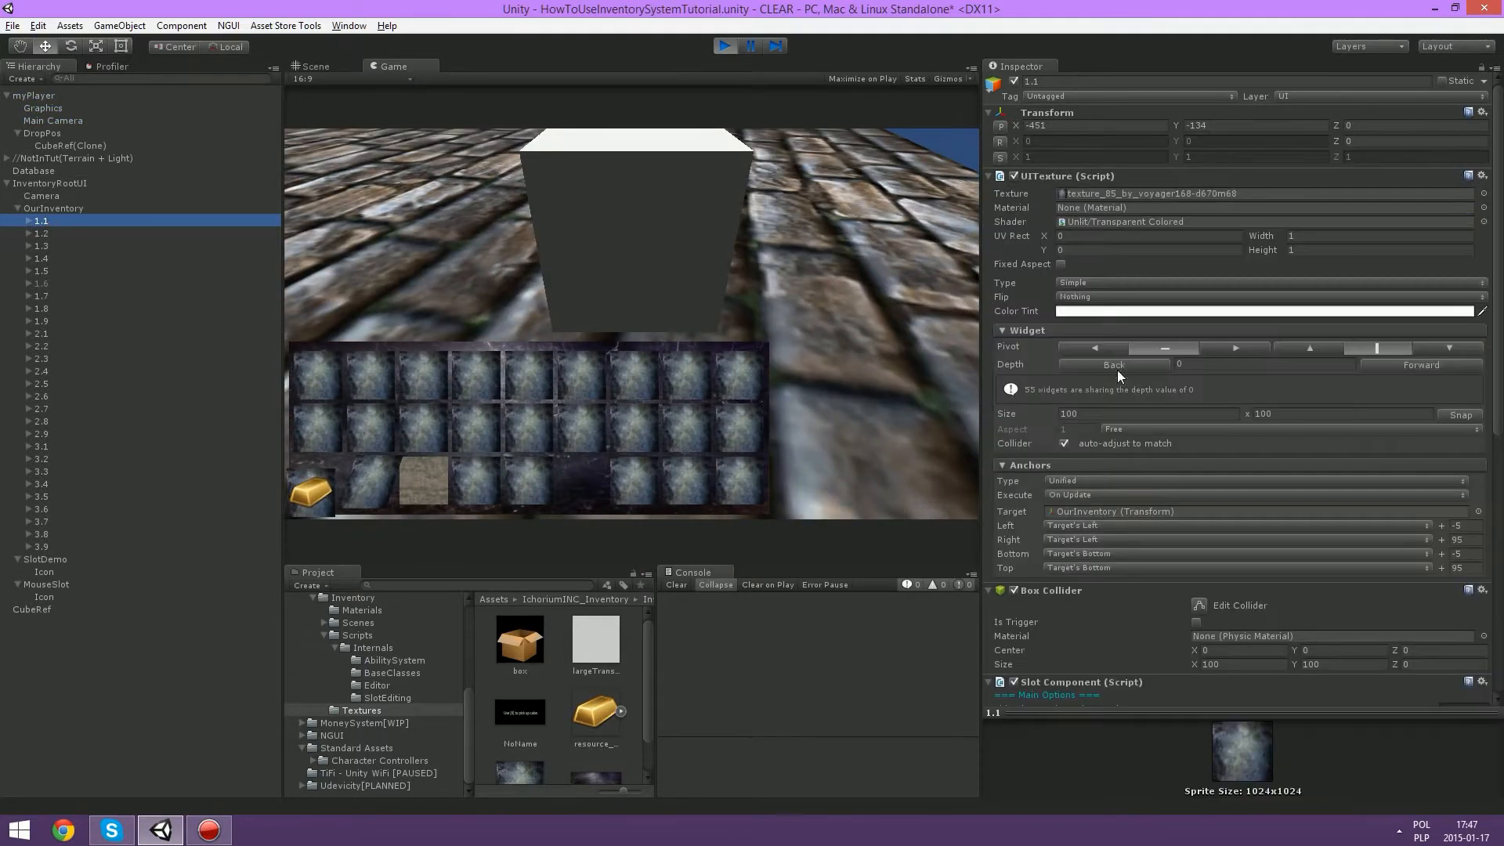
scroll(1209, 452, down, 10)
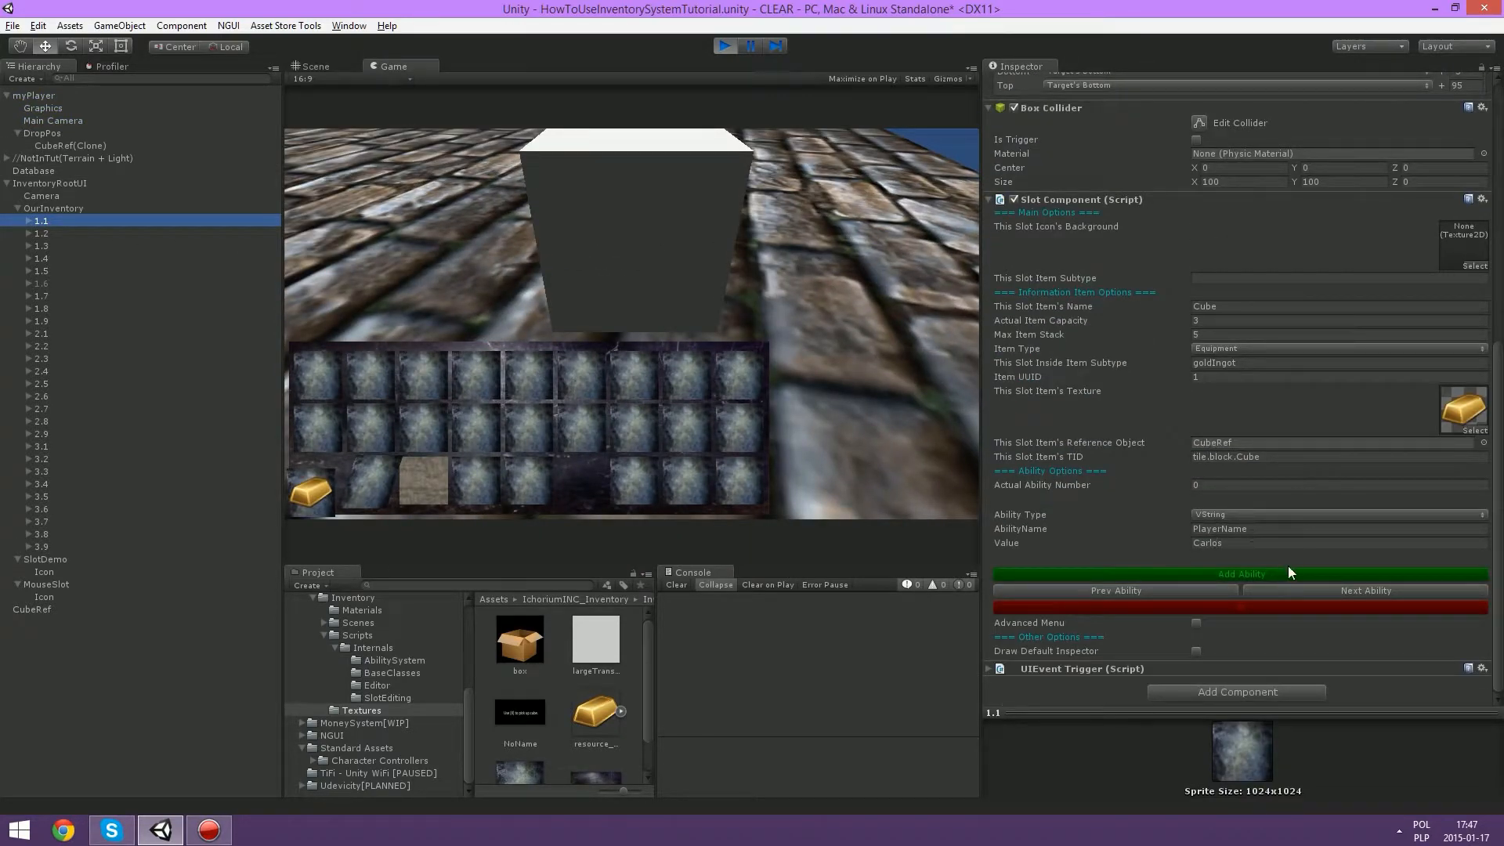
Step: Go through the picked-up Cube's abilities in slot 1.1 and return to ability 0
click(1324, 591)
click(1324, 591)
click(1324, 591)
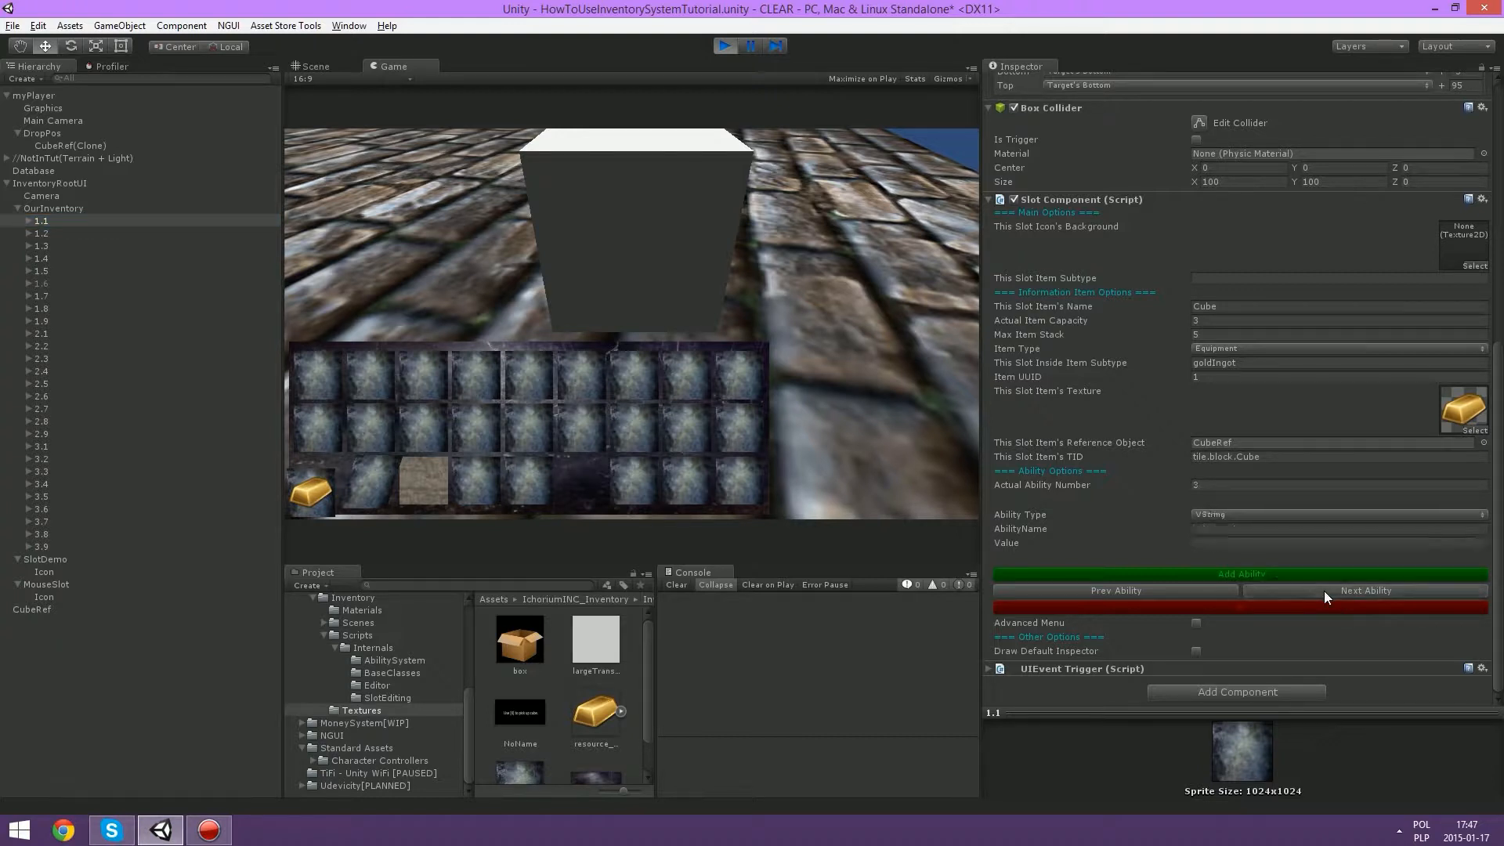
click(1228, 592)
click(1235, 590)
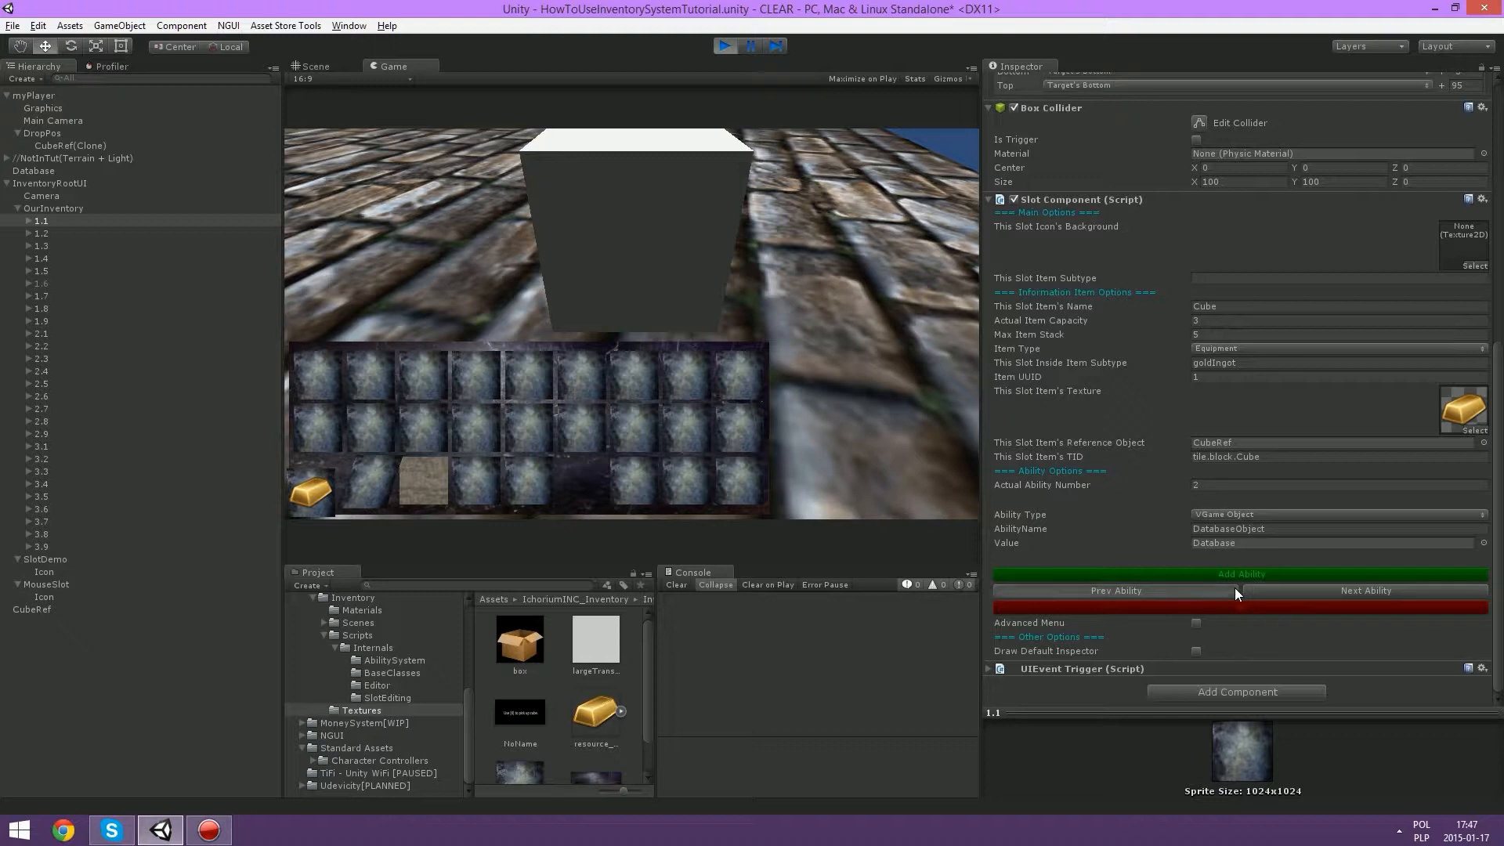
click(1235, 592)
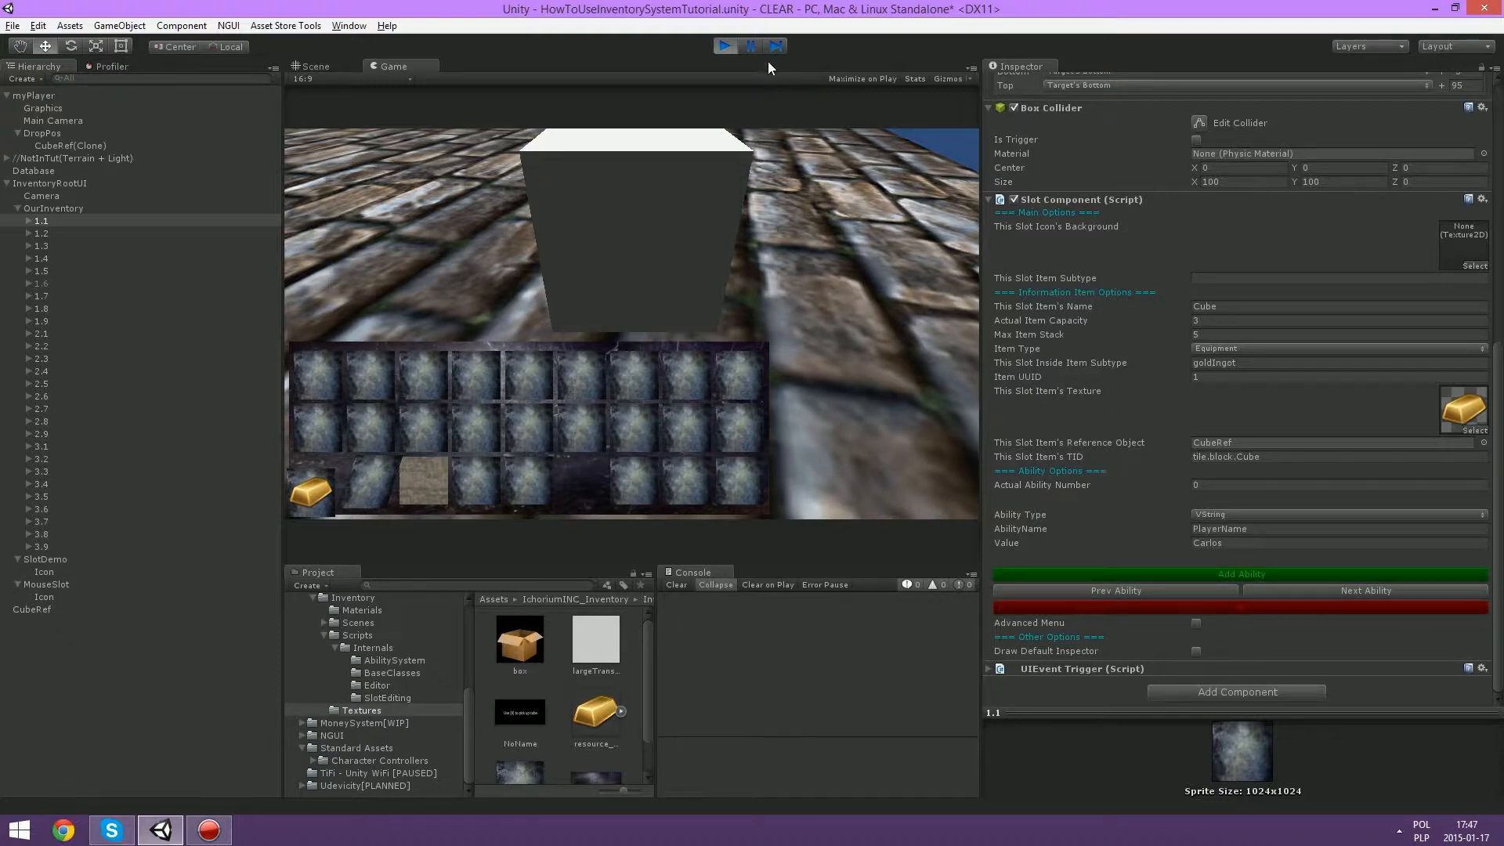
Step: Review the PlayerName ability and the item fields in slot 1.1's Slot Component, and stop the game
click(751, 45)
click(1270, 530)
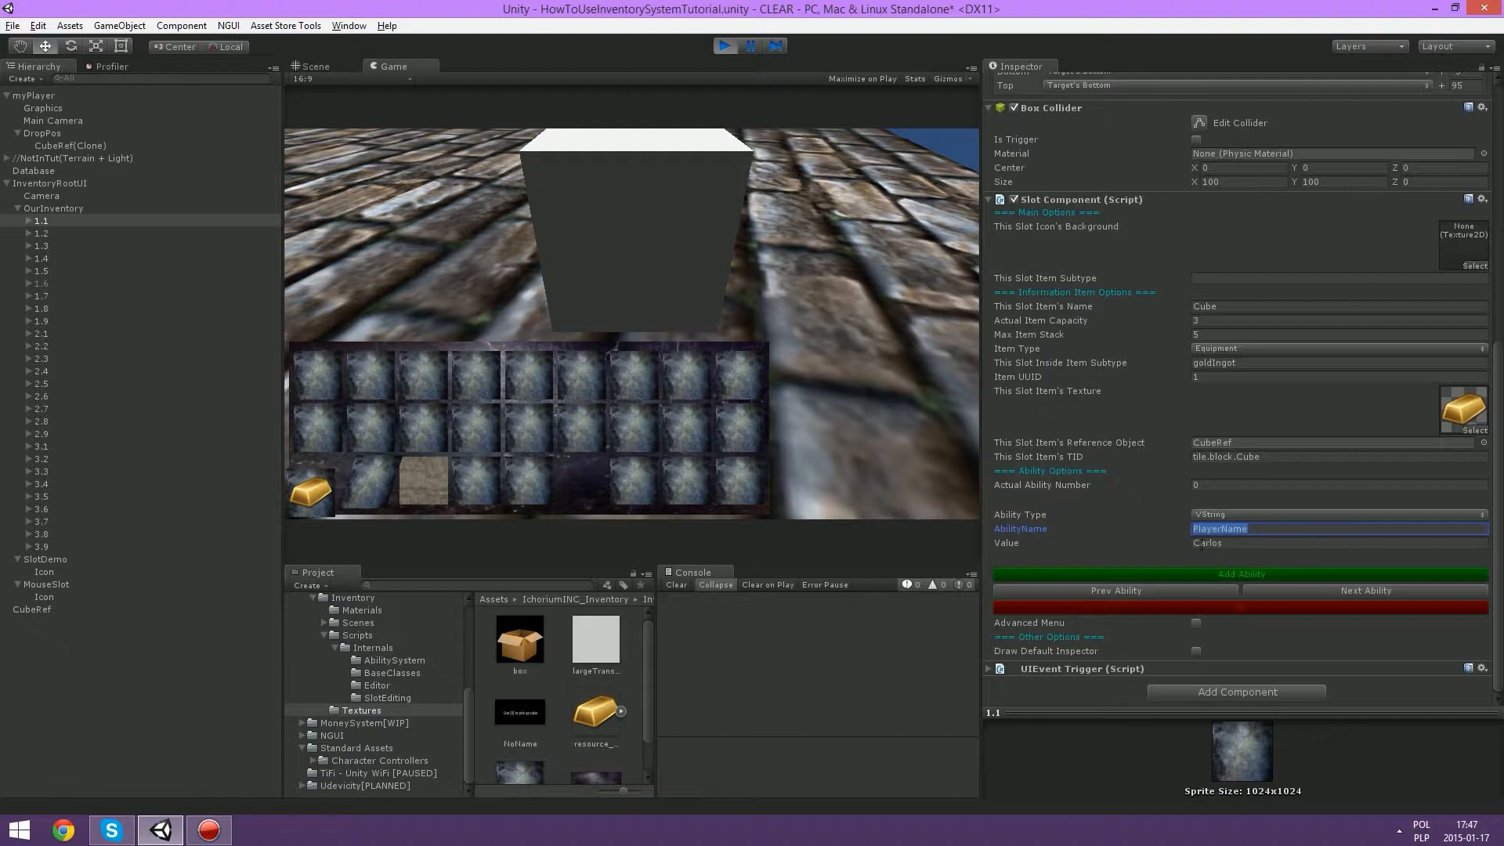
click(1034, 197)
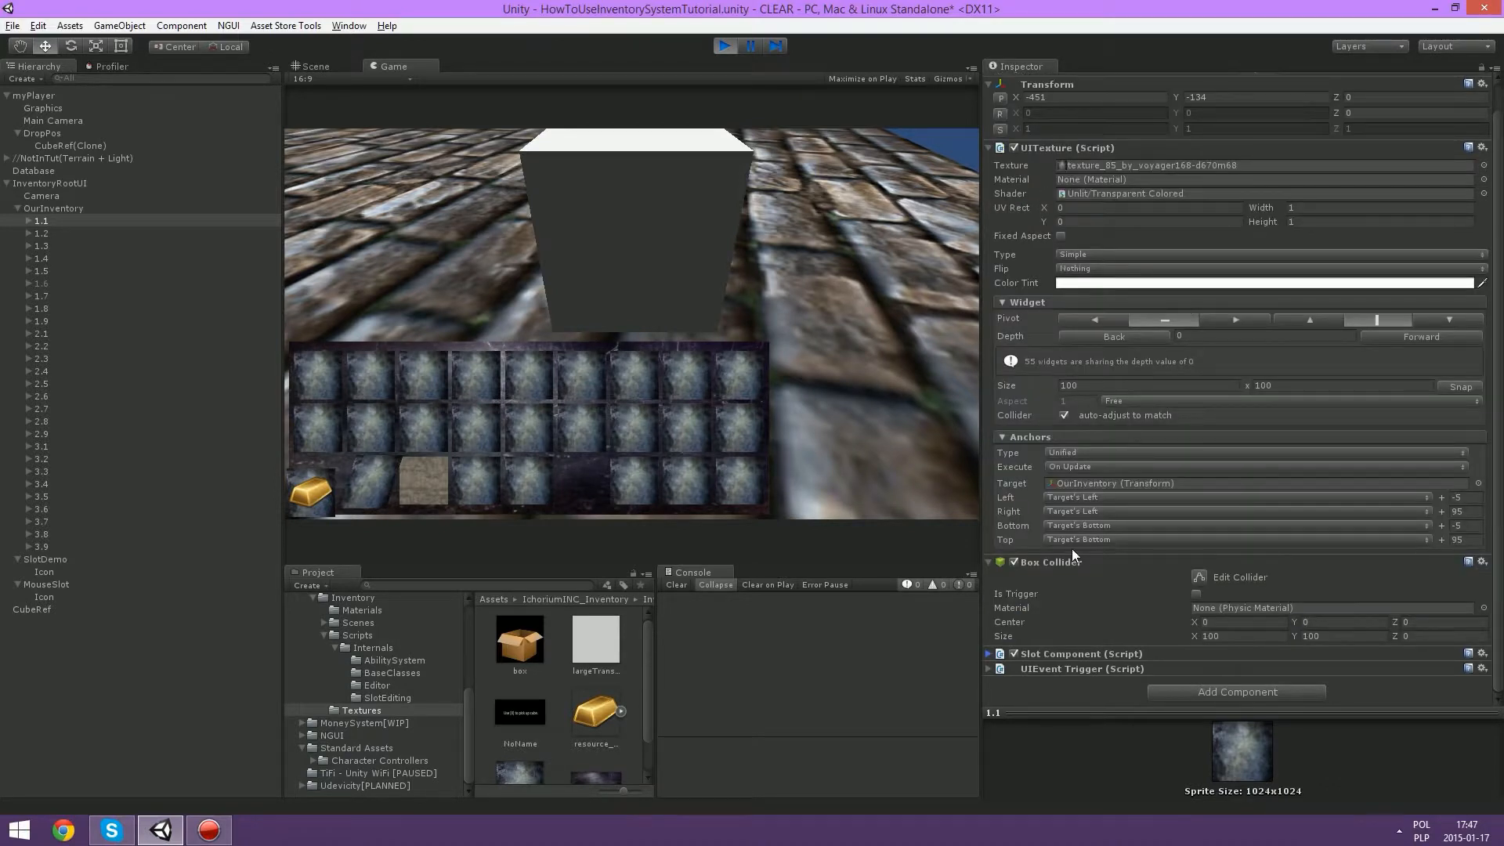
click(1118, 652)
scroll(1158, 472, down, 10)
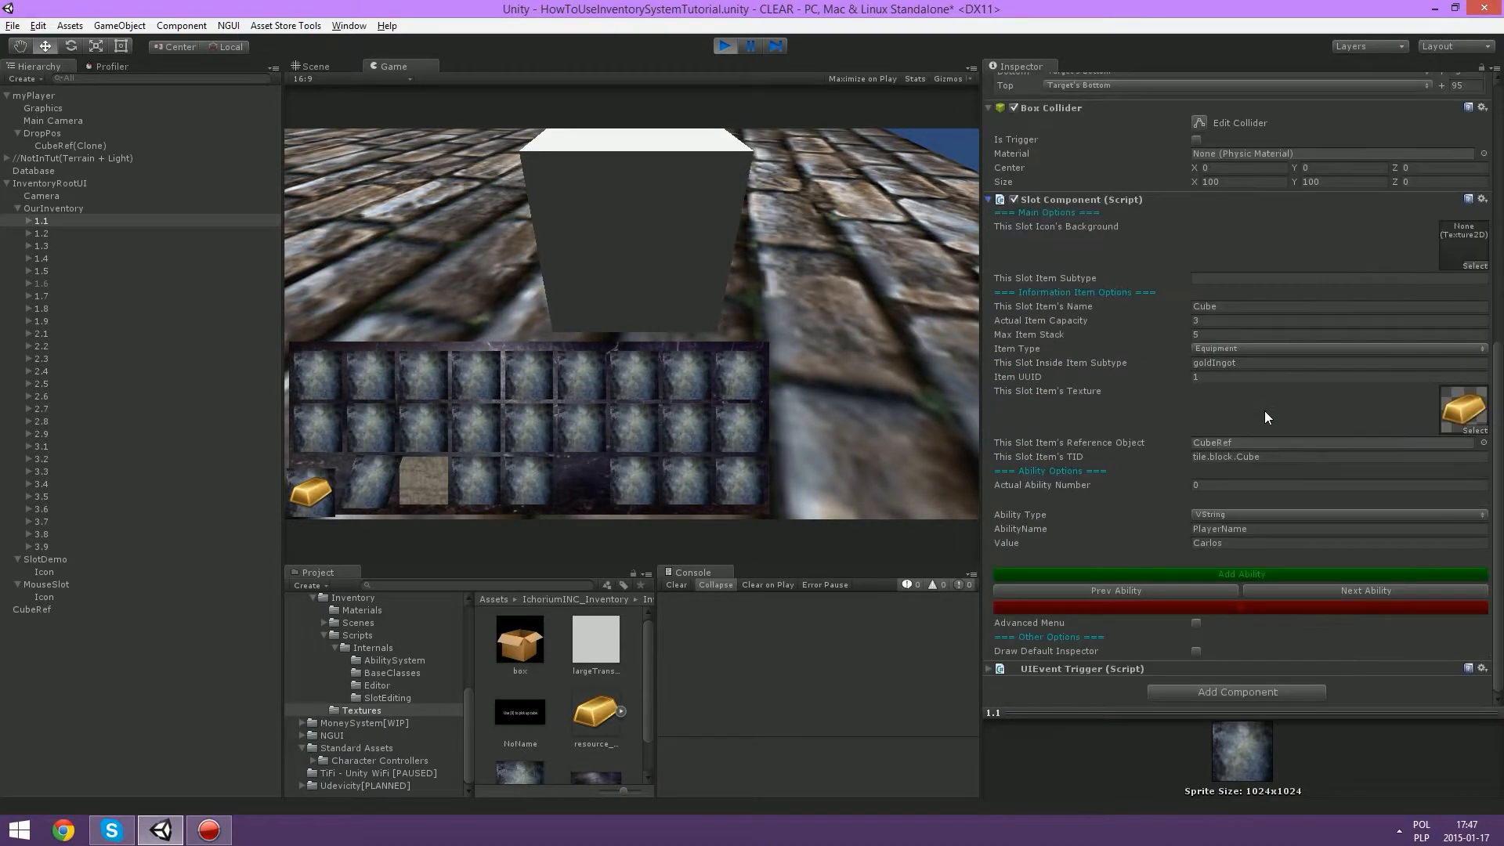
key(ctrl+p)
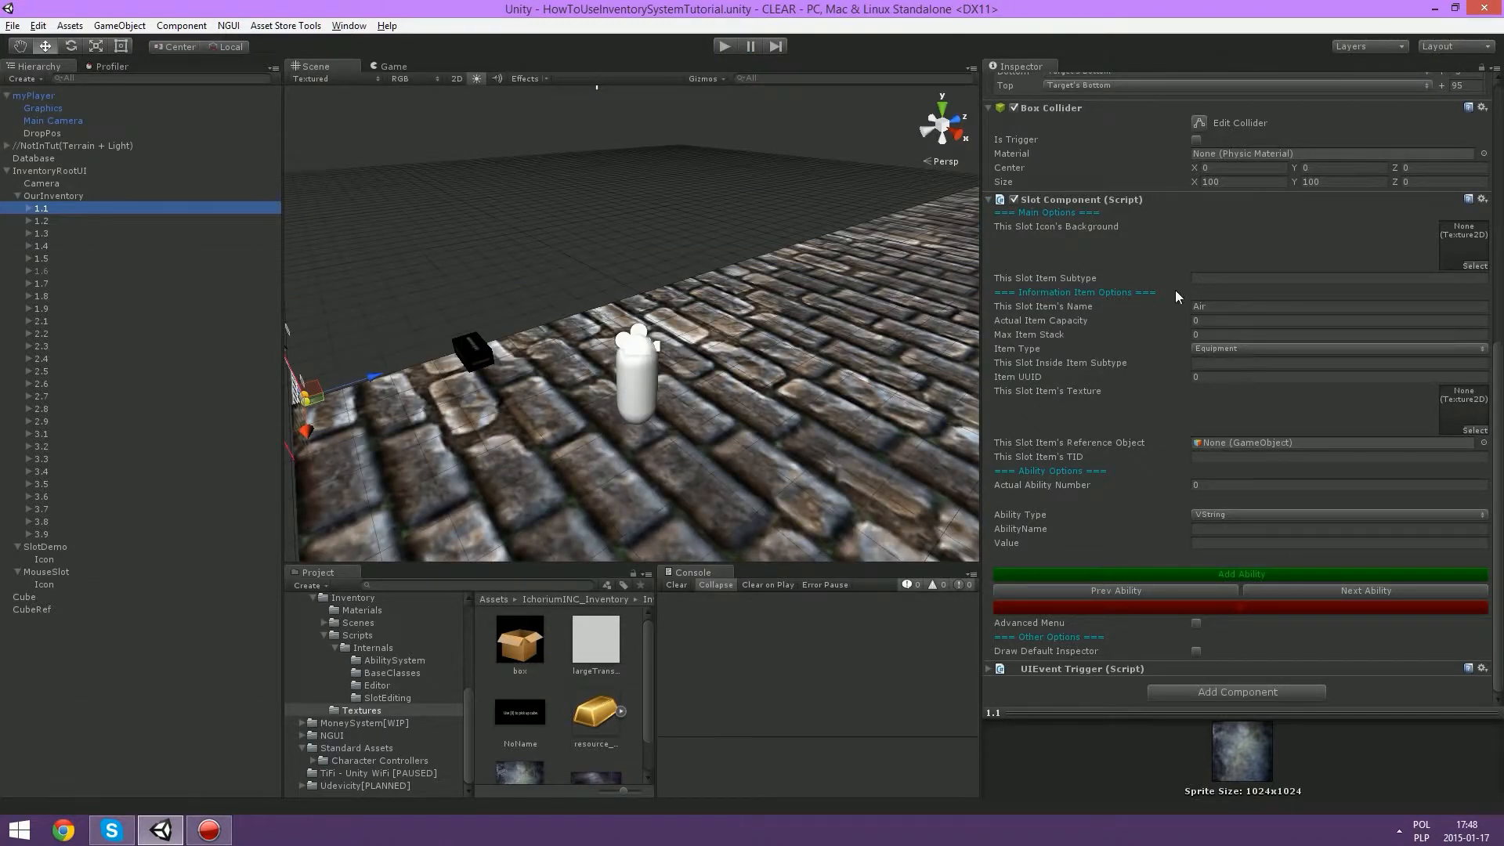
Step: Set slot 1.1's This Slot Item Subtype to onlyHelloWorldSubtype
click(1202, 288)
click(1202, 279)
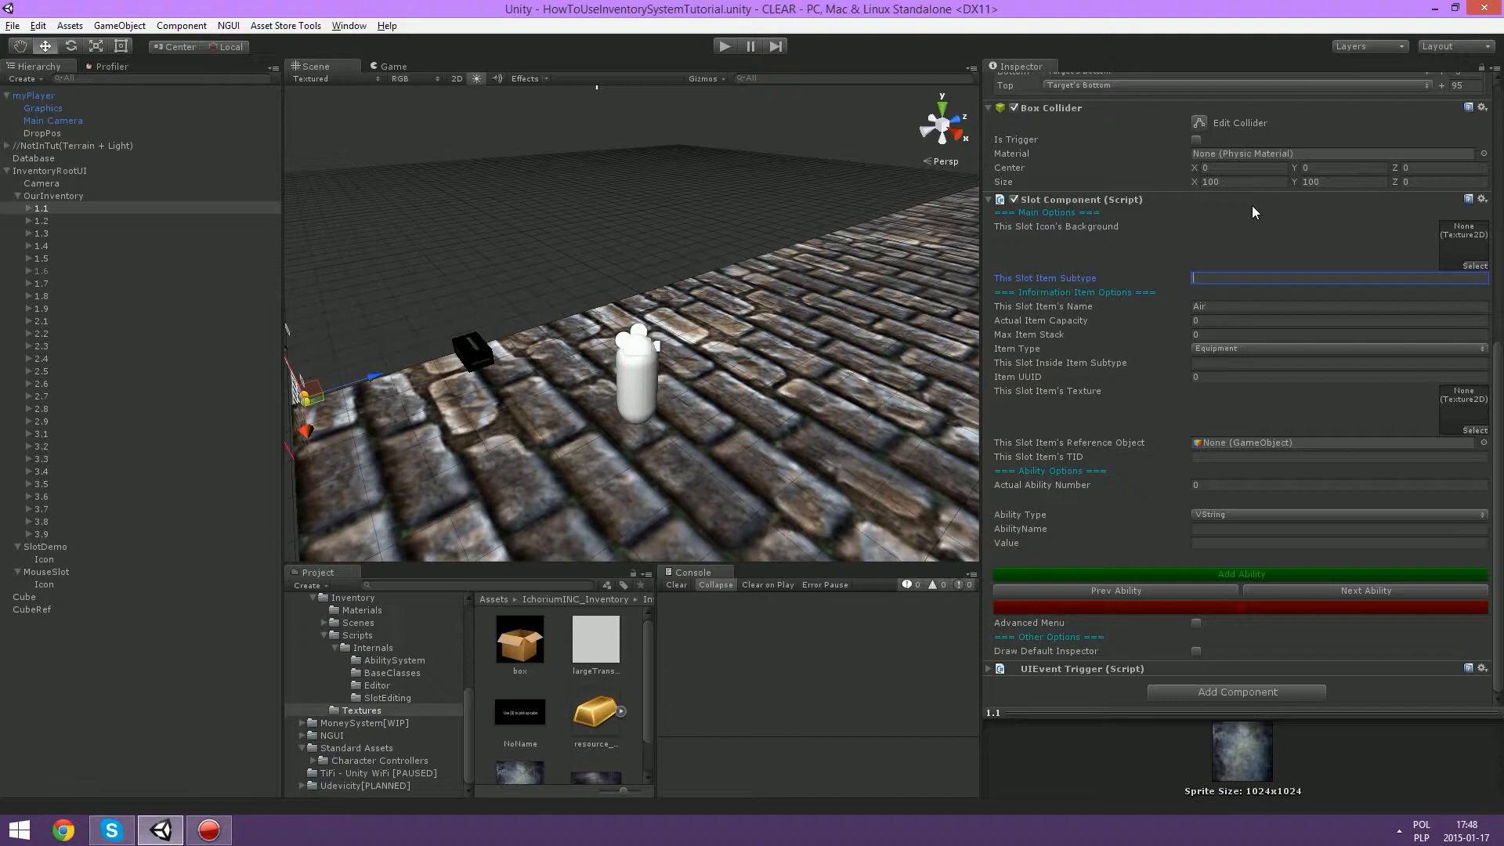
text(onlyHell)
text(oWorldSupt)
text(typ)
Step: Run the game, pick up the Cube, try to move its gold ingot item into slot 1.1, and stop the game
click(723, 49)
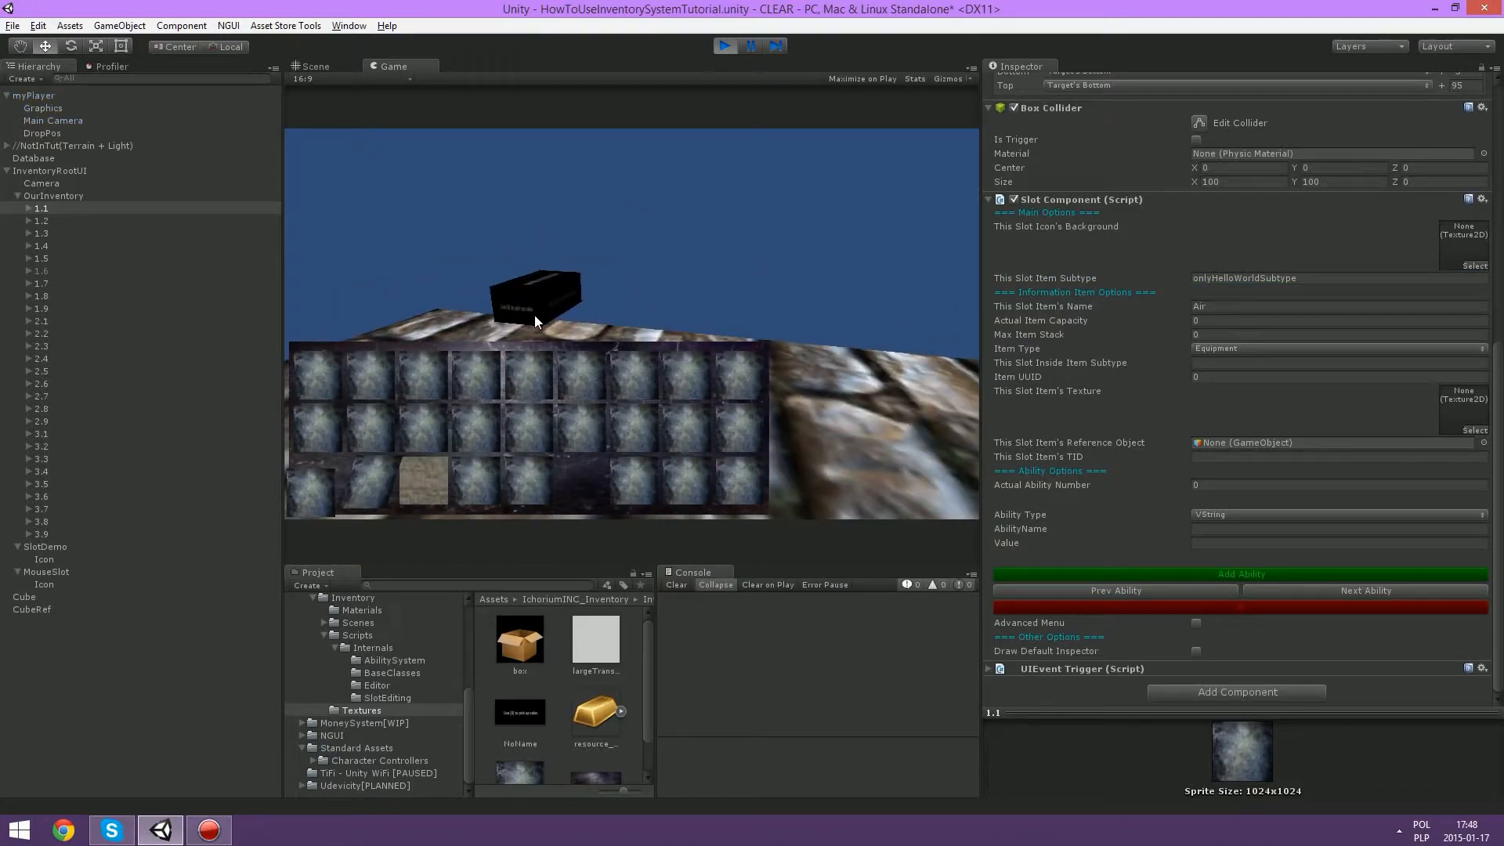
click(535, 315)
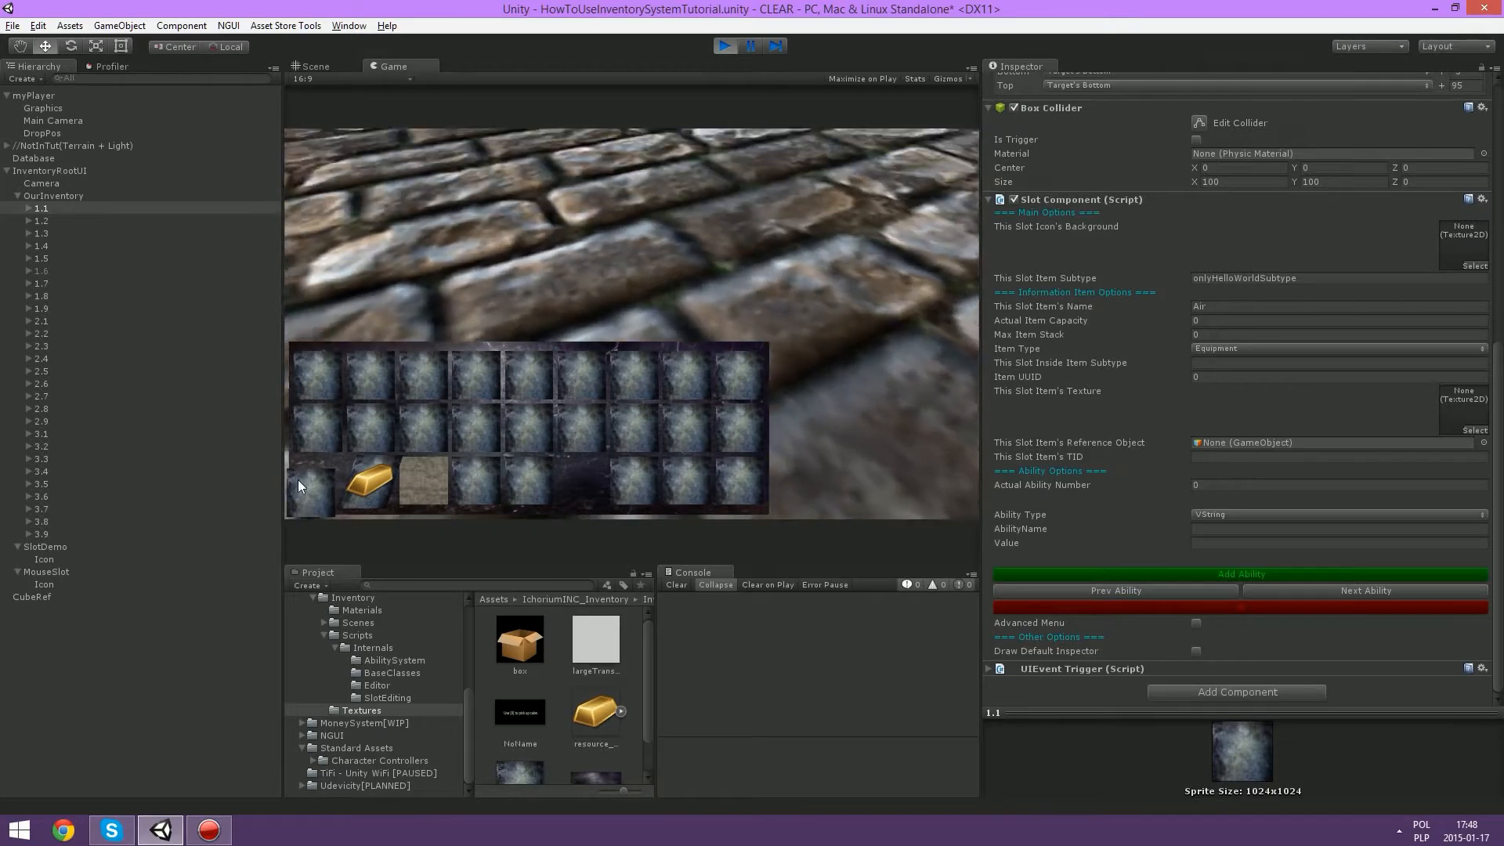
click(364, 484)
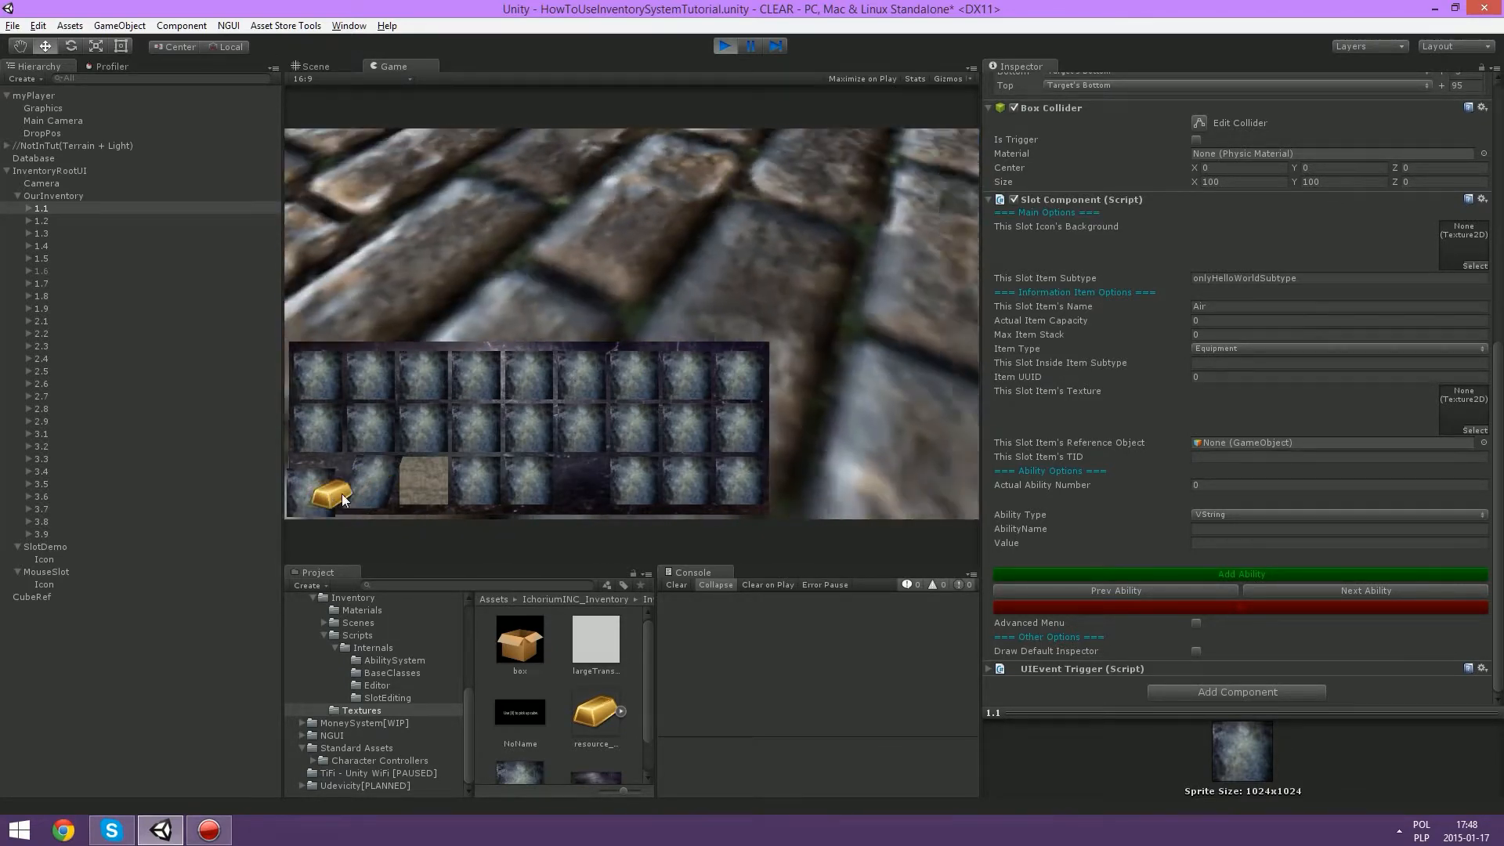
click(369, 496)
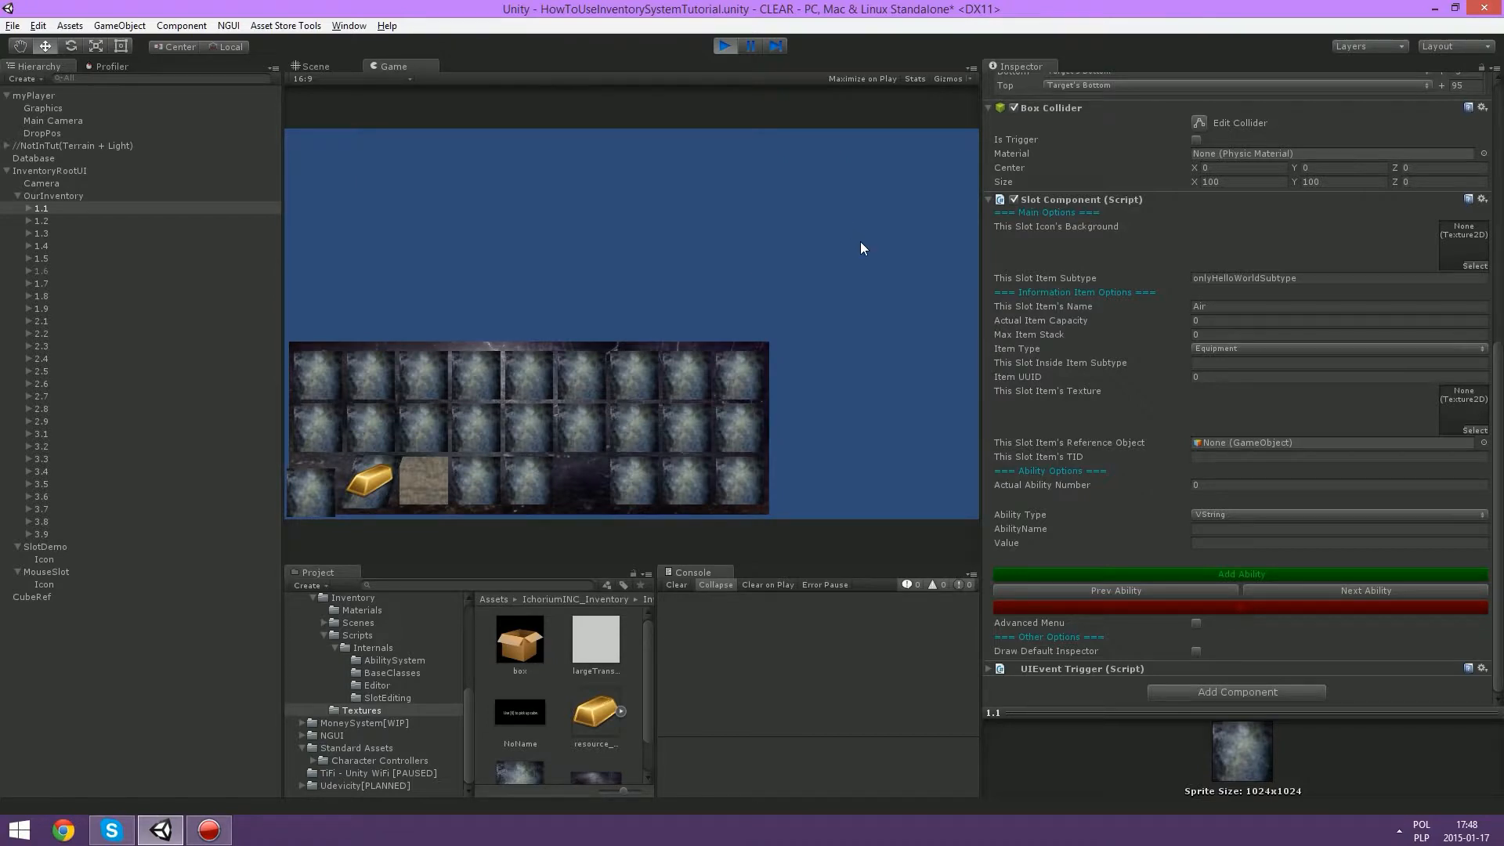
click(722, 47)
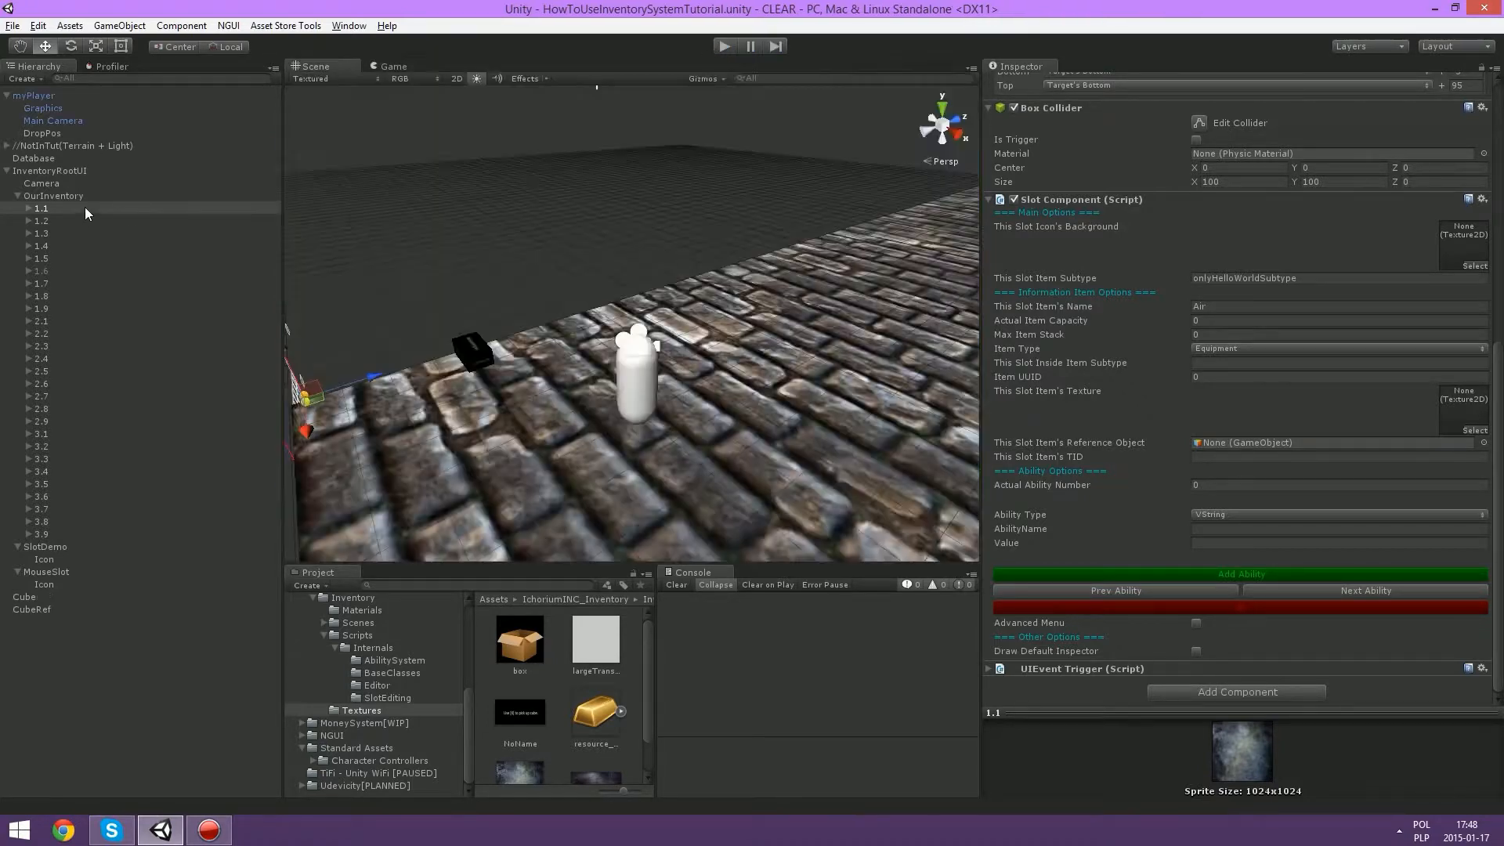
Step: Enable the Advanced Menu on slot 1.1's Slot Component and add three entries to its subtype bundle
click(18, 196)
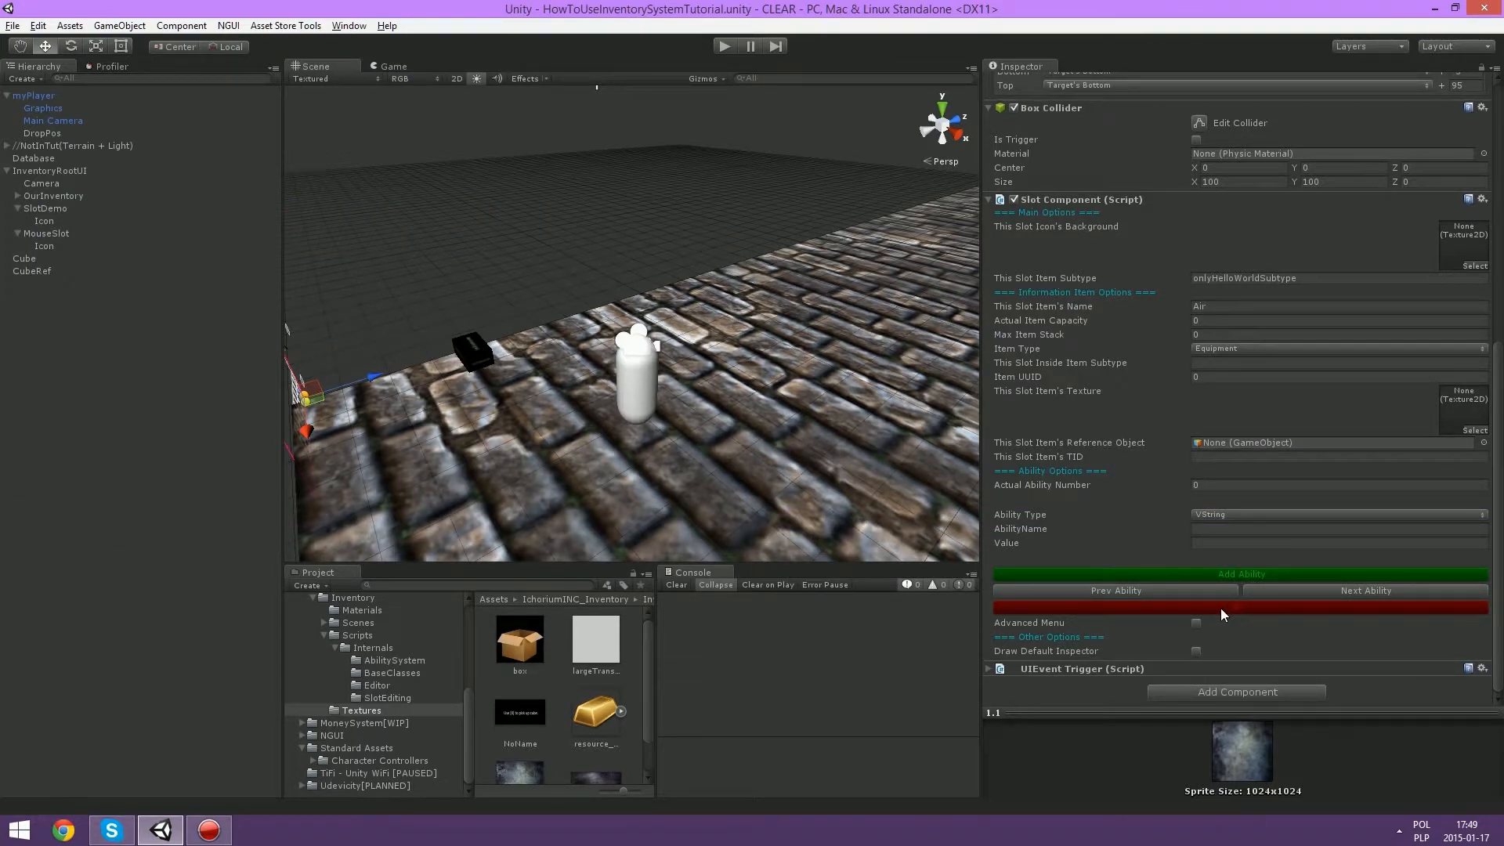
click(1197, 622)
scroll(1174, 583, down, 2)
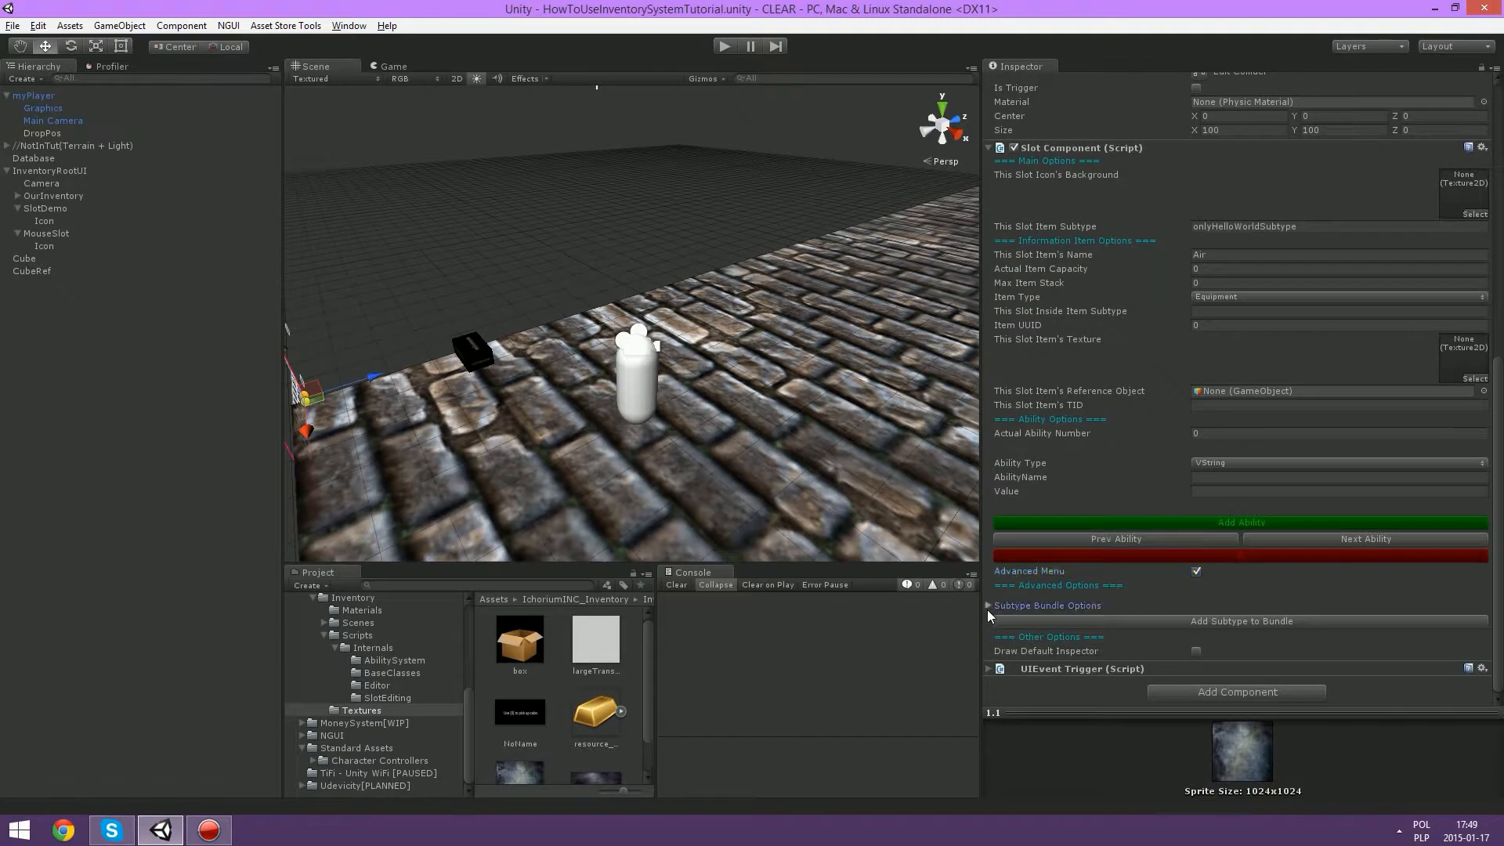
click(1056, 622)
click(1056, 622)
click(1073, 636)
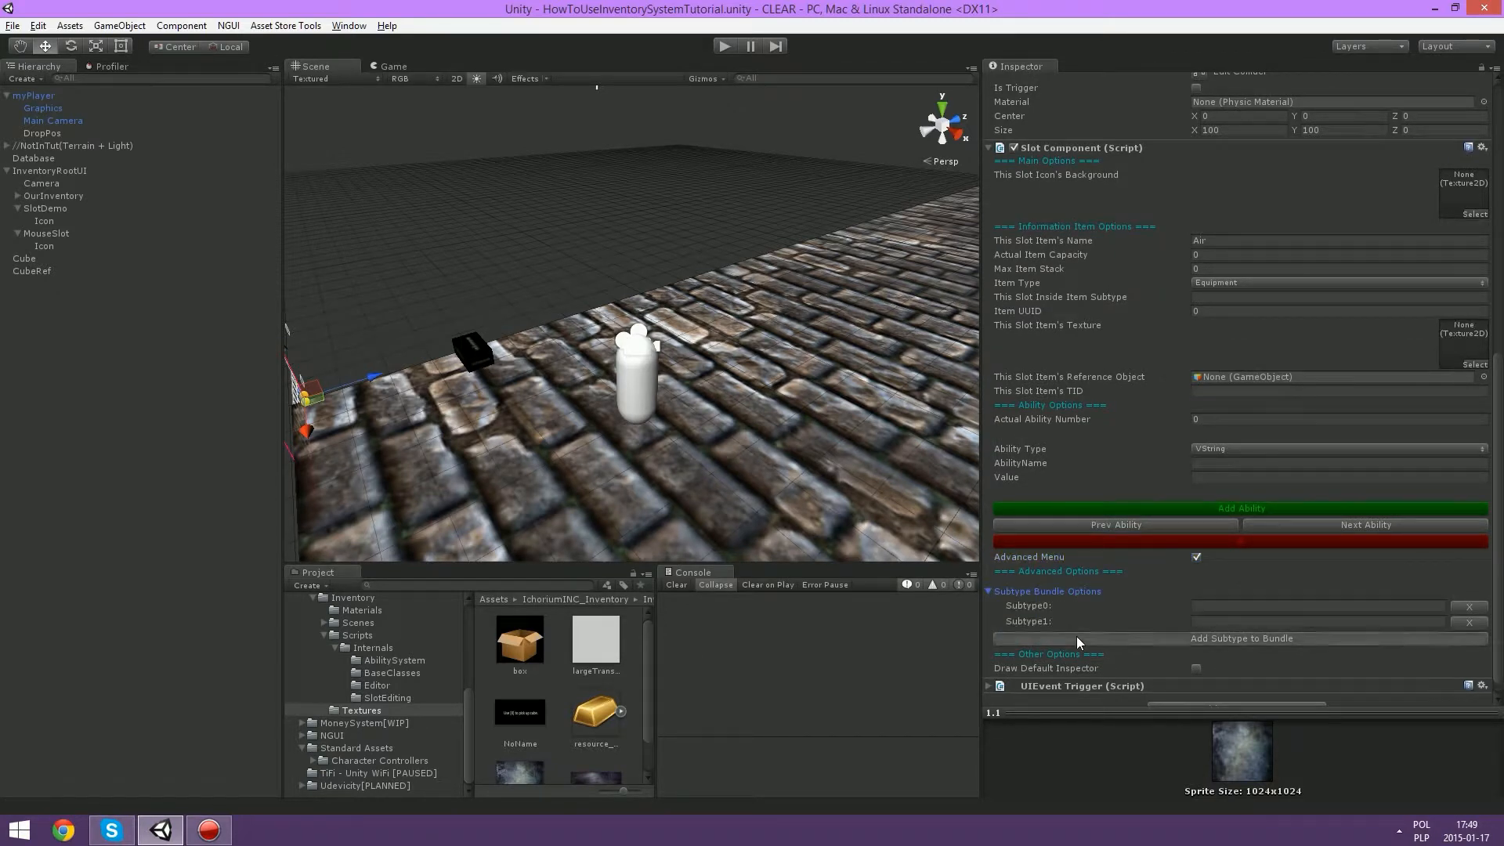
Step: Fill the bundle's Subtype0, Subtype1 and Subtype2 with subtype1, subtype2 and goldIngot
click(1227, 606)
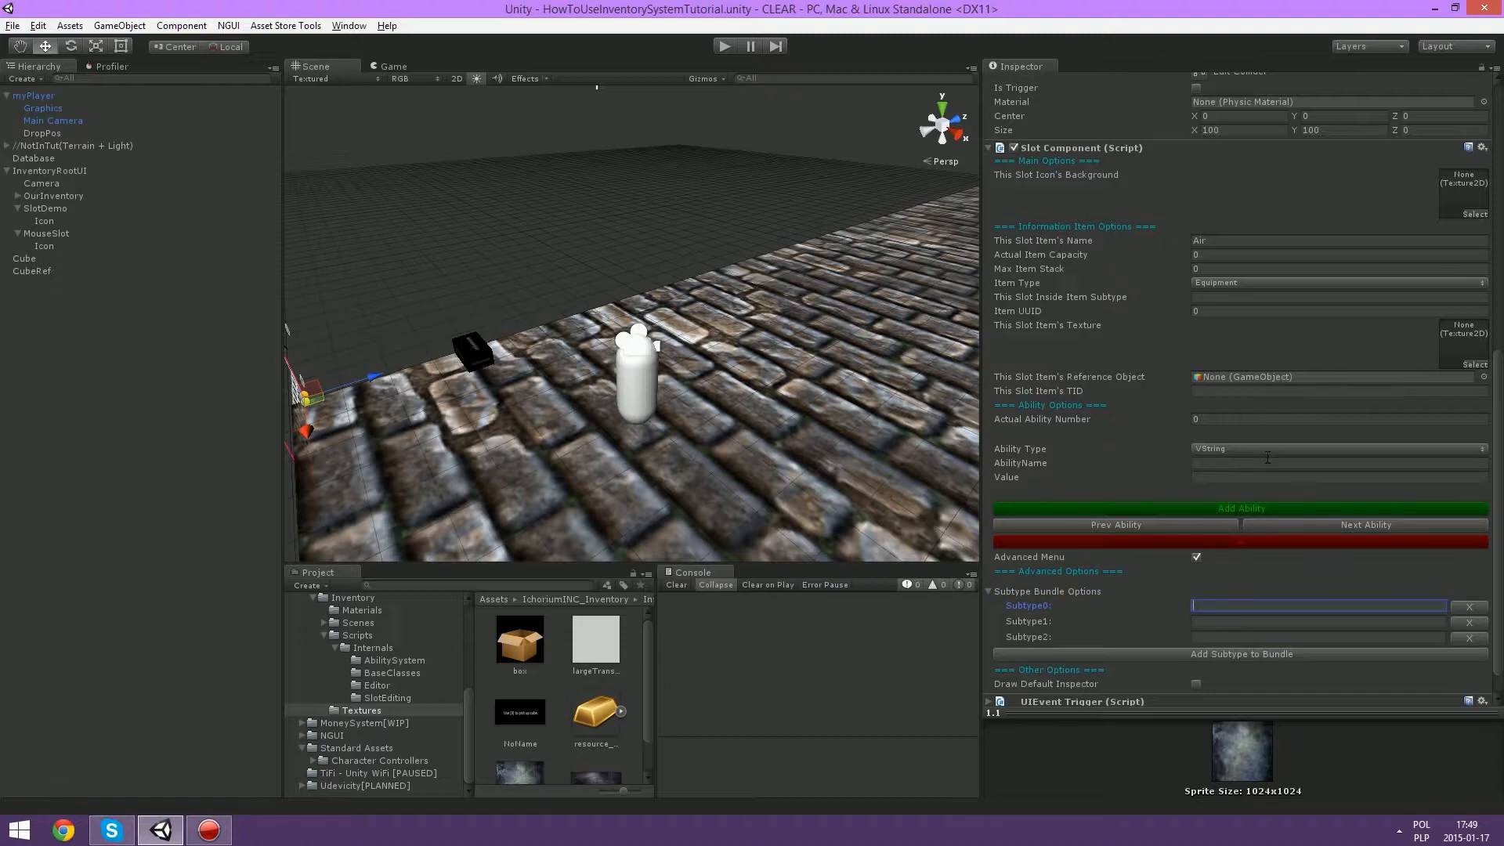
text(0)
key(BackSpace)
key(BackSpace)
text(subty)
key(BackSpace)
text(type1)
key(Tab)
text(sub)
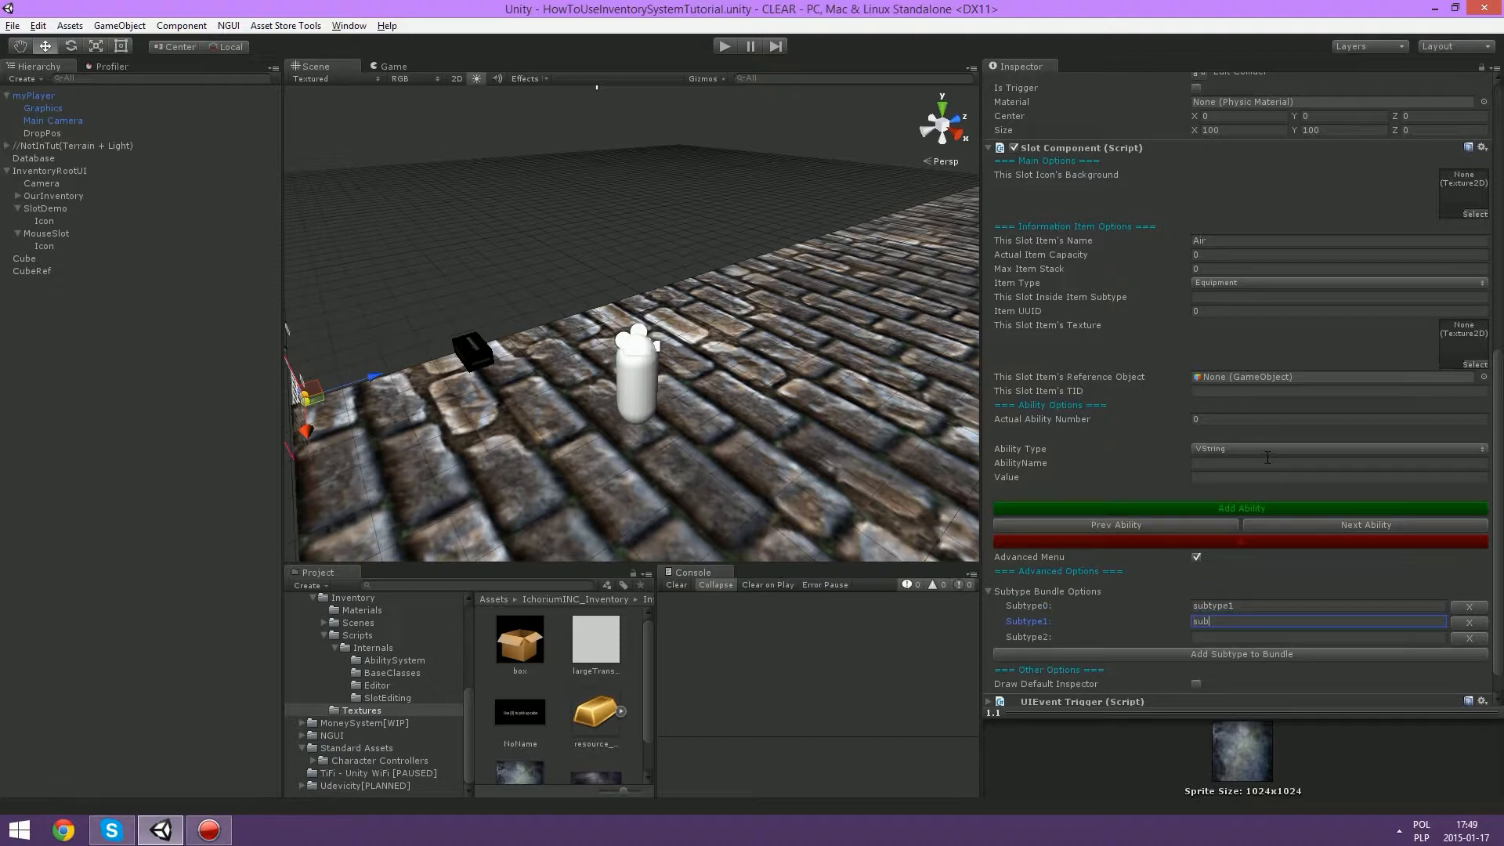
text(type2)
key(Tab)
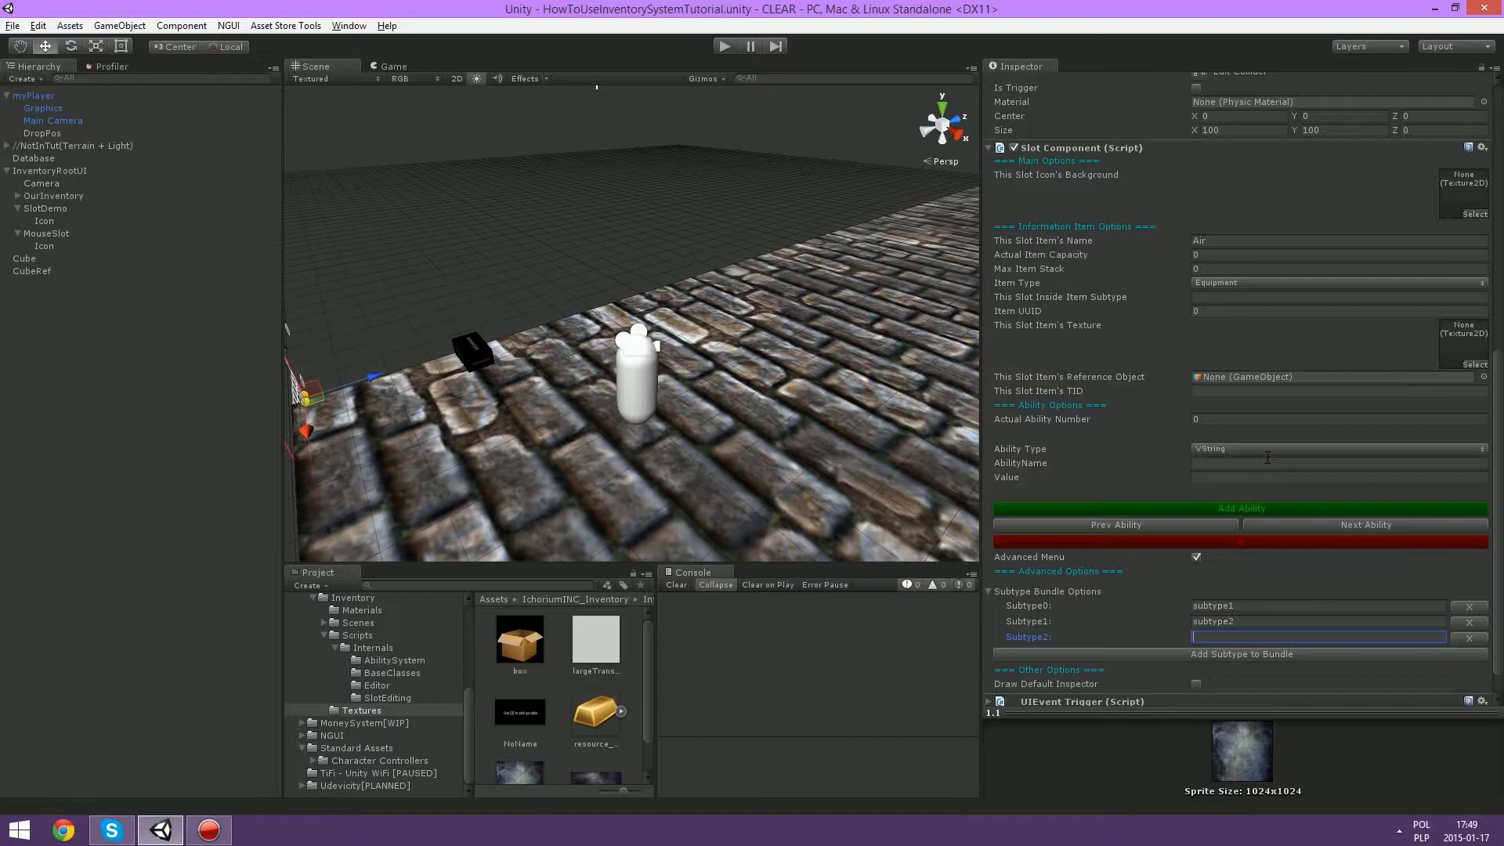
text(s)
key(BackSpace)
text(goldIngot)
Step: Run the game, pick up the Cube, and place its gold ingot item in slot 1.1 to test the subtype bundle
click(733, 50)
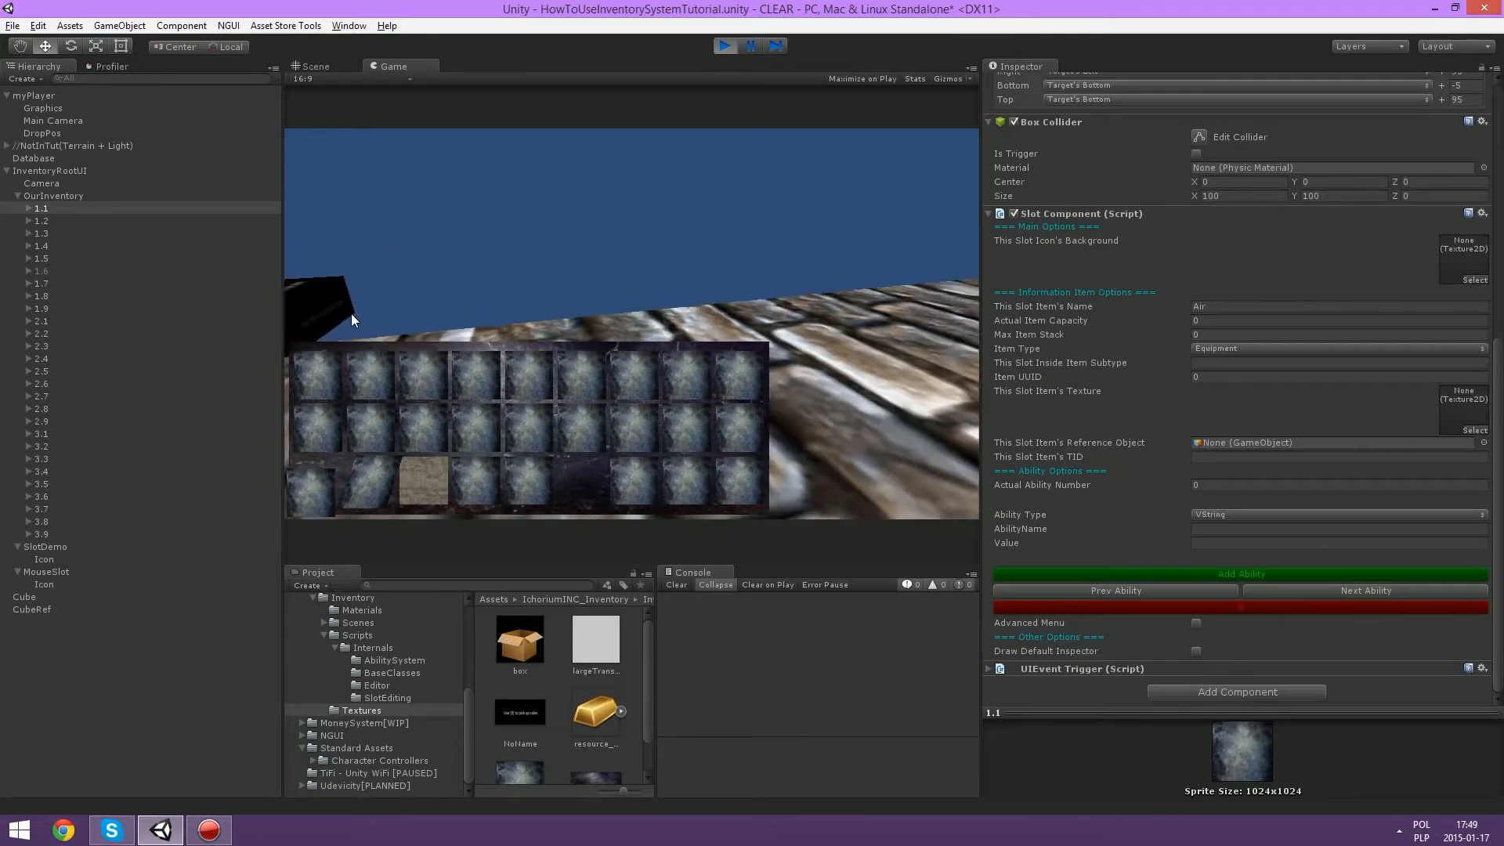
click(351, 313)
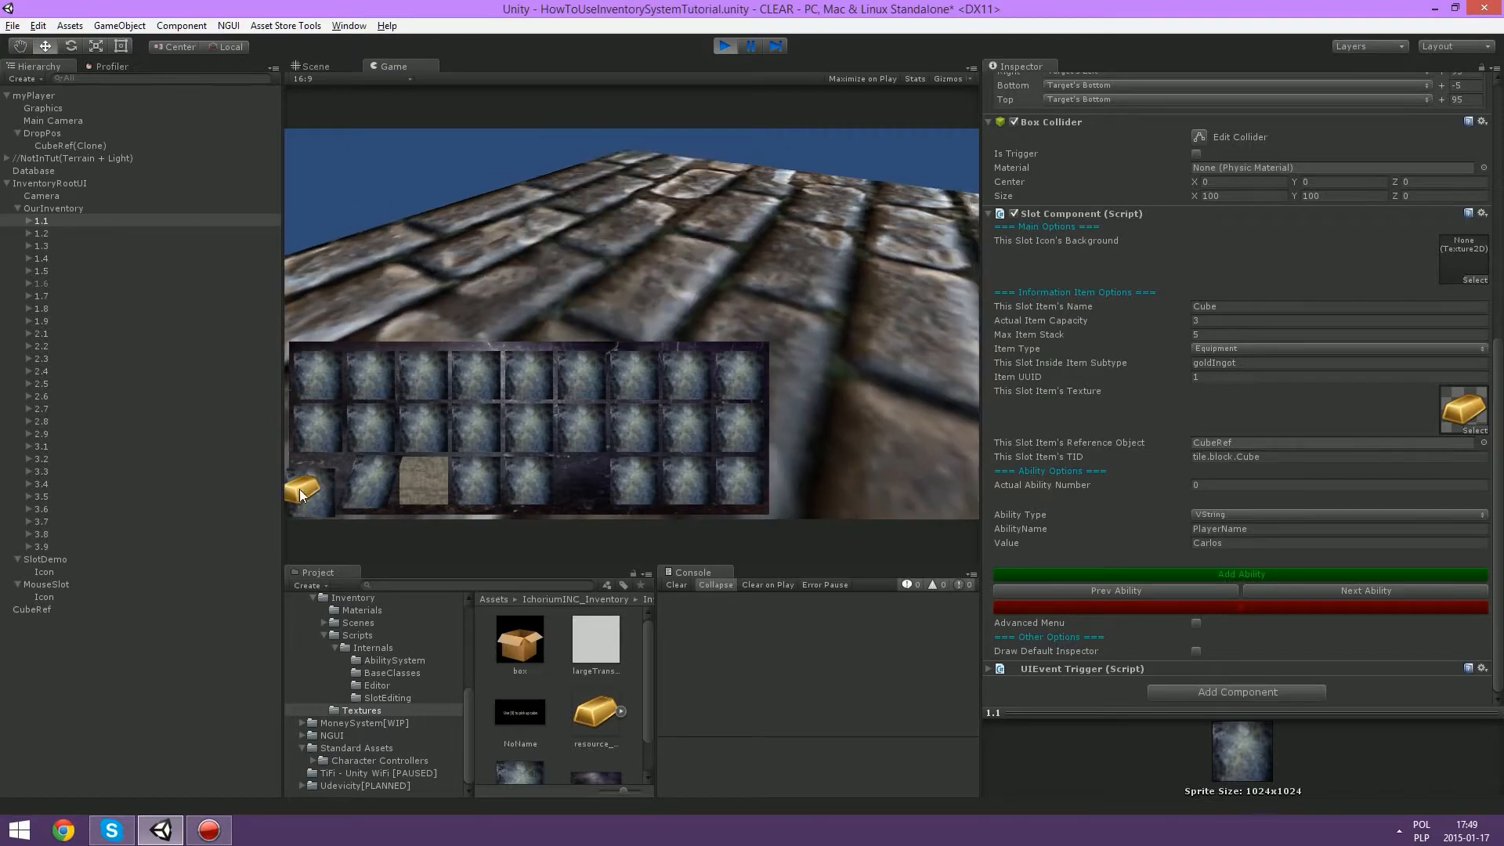
click(305, 487)
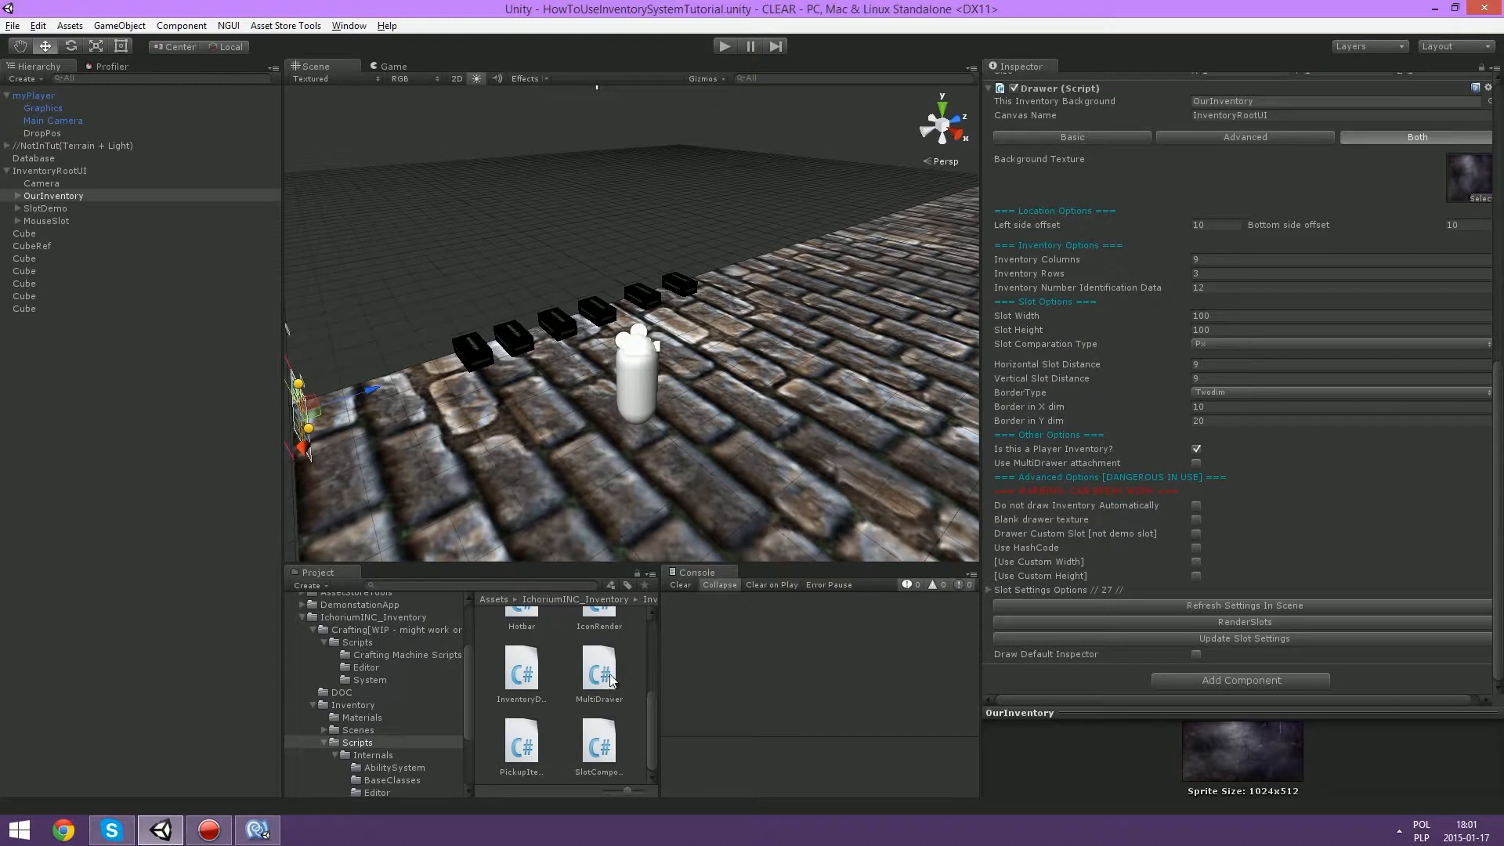
Step: Attach the MultiDrawer script to OurInventory, set its Backgrounds amount to 4, and clear the logged console errors
drag(603, 668, 1195, 684)
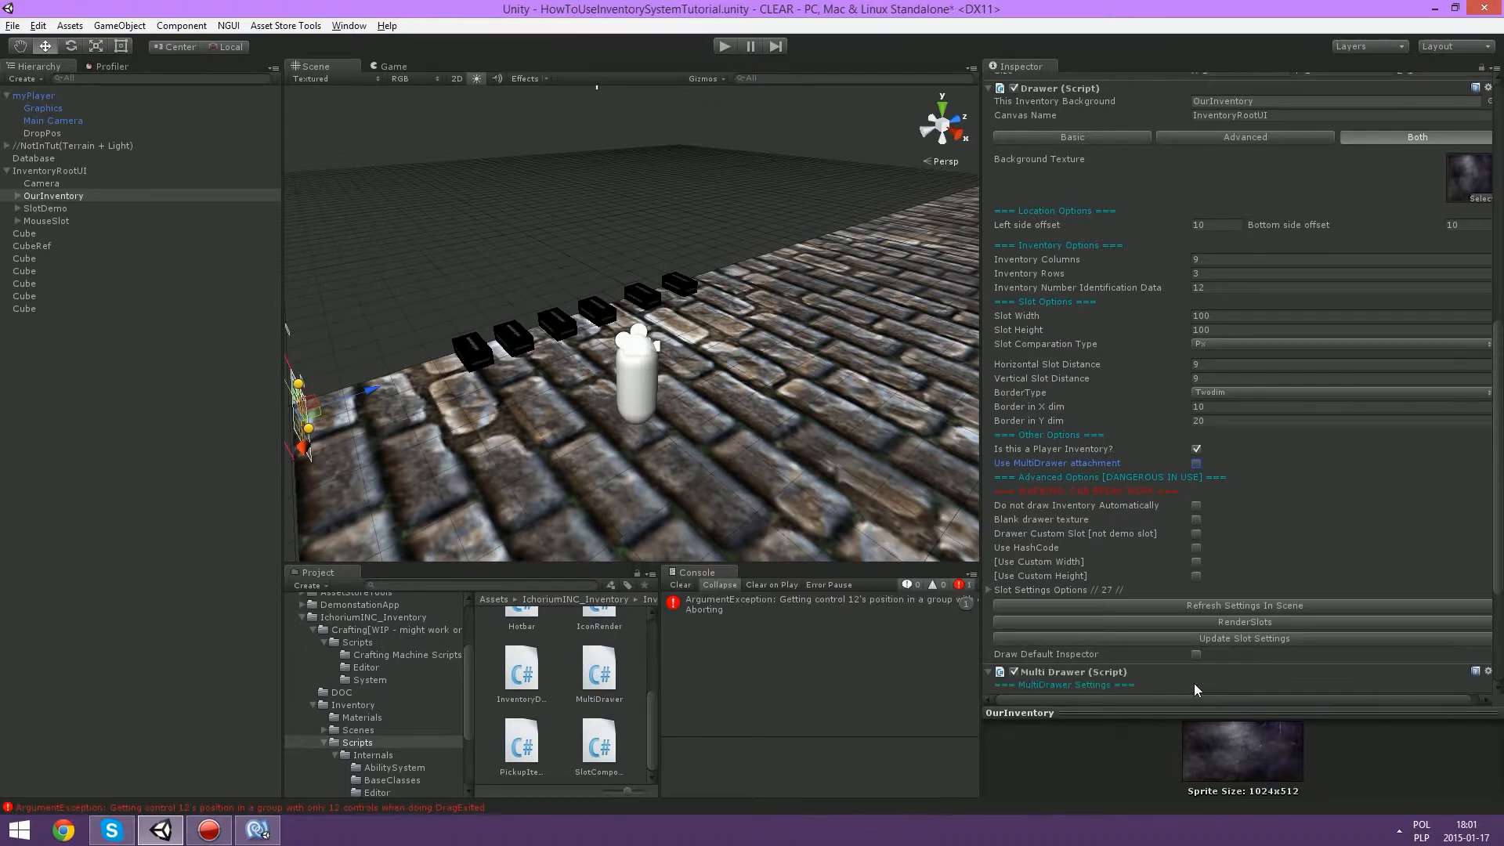
click(688, 586)
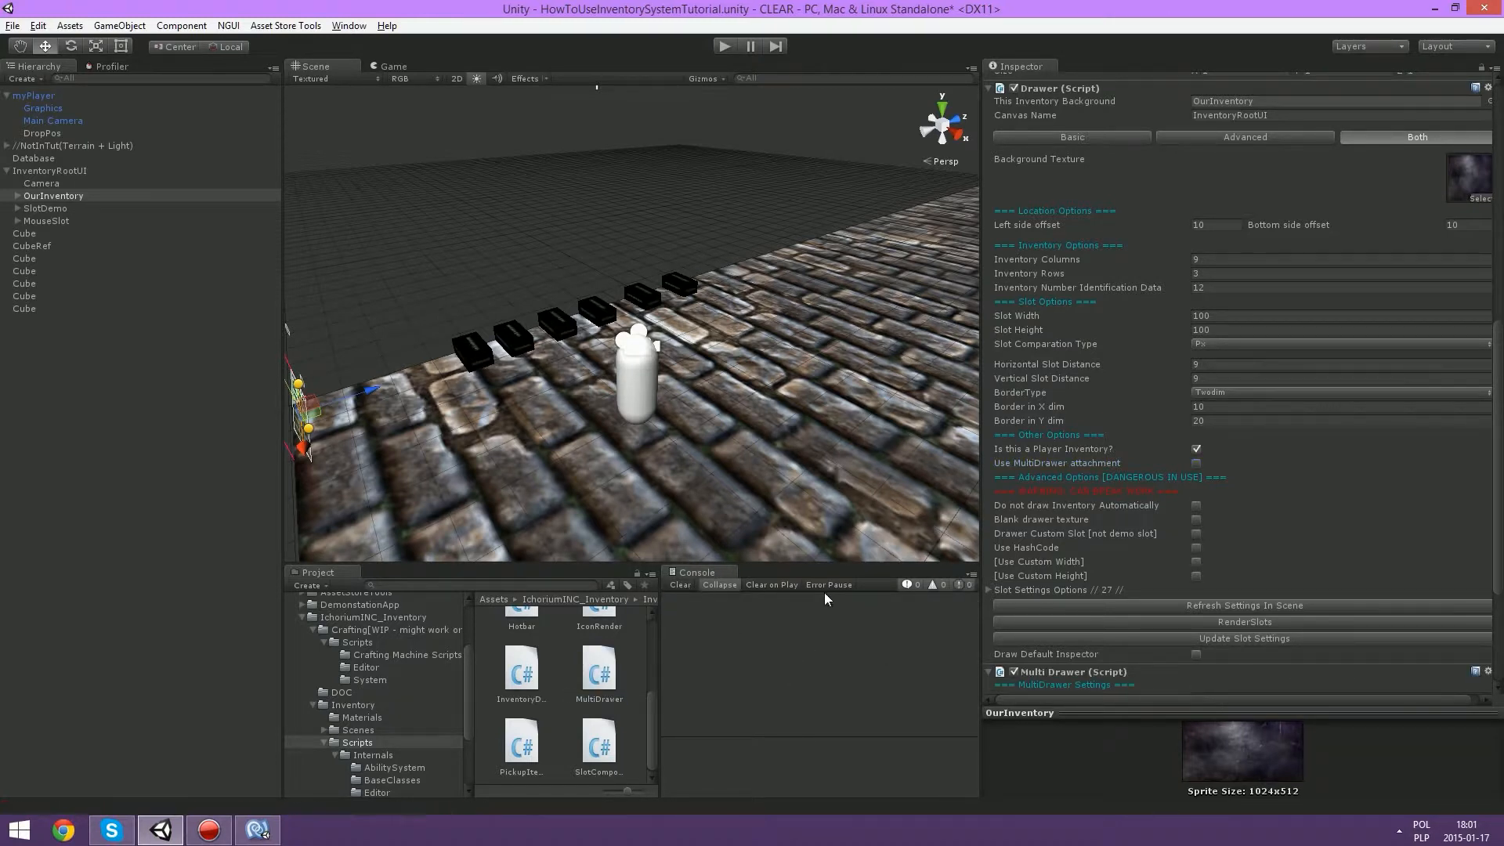
scroll(1136, 657, down, 5)
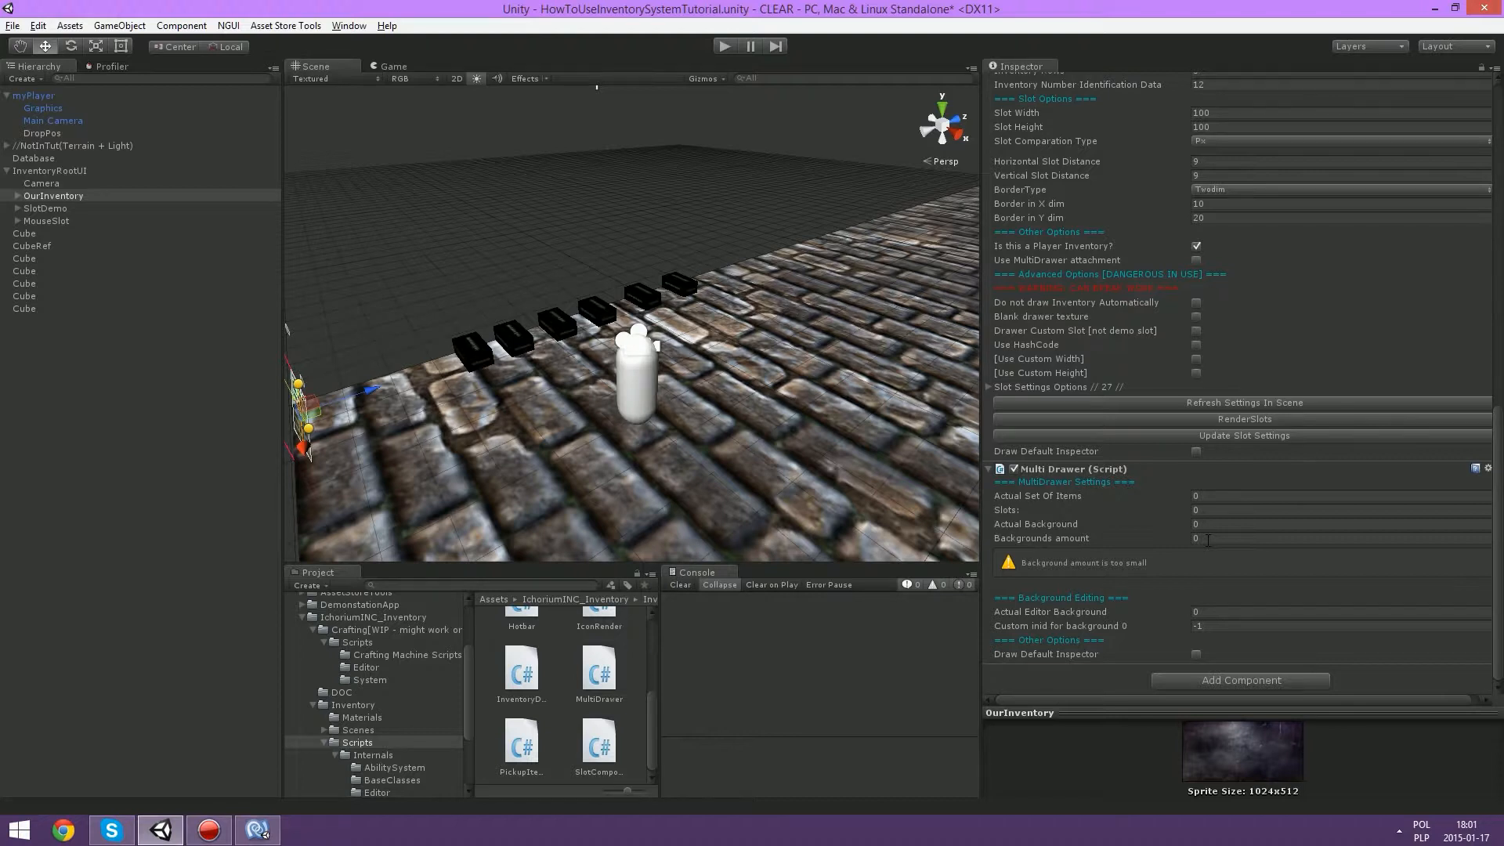
click(1208, 539)
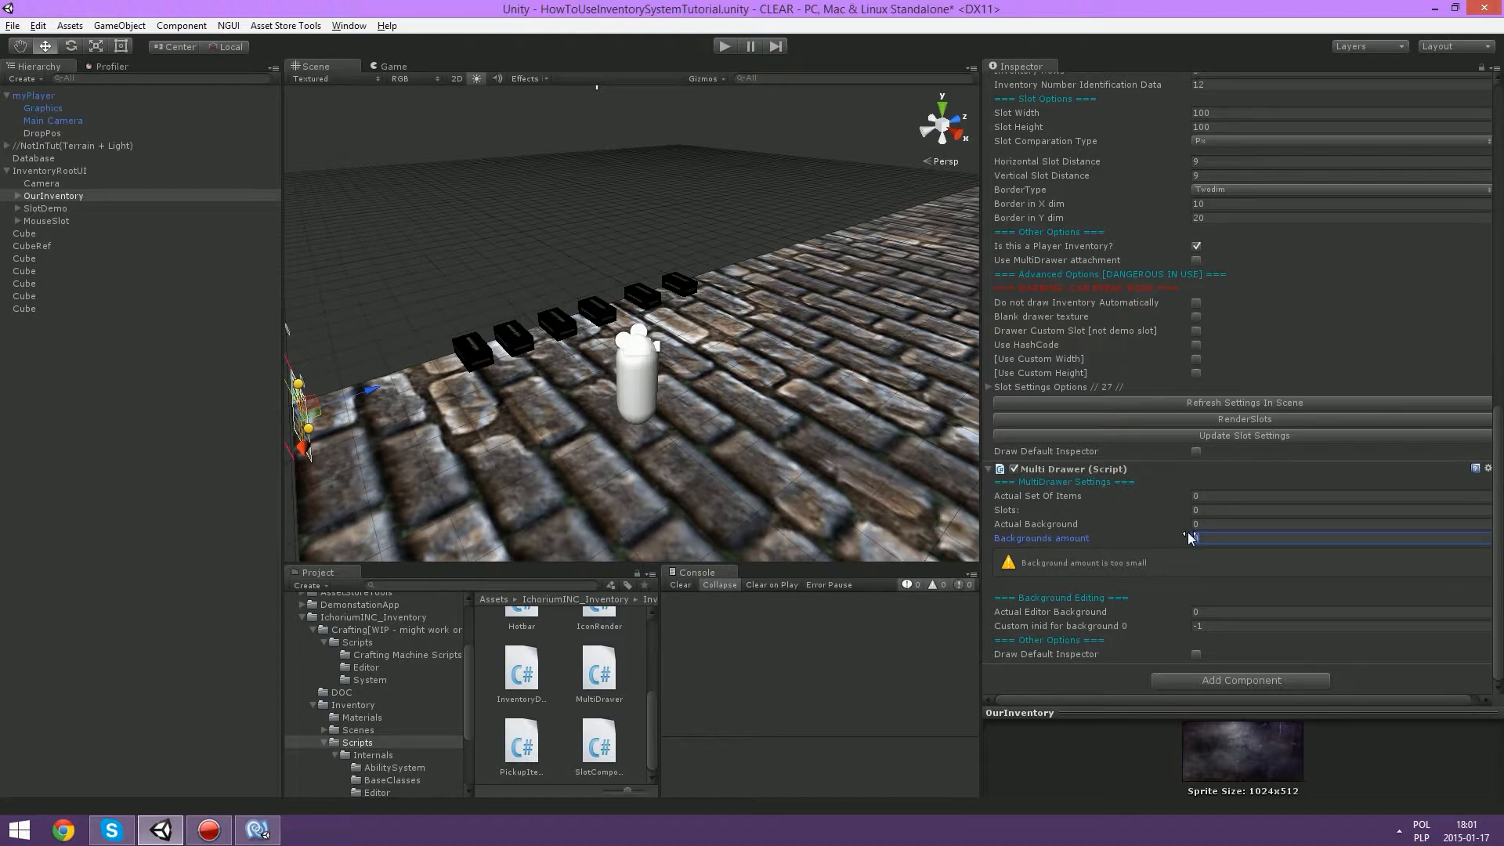
text(4)
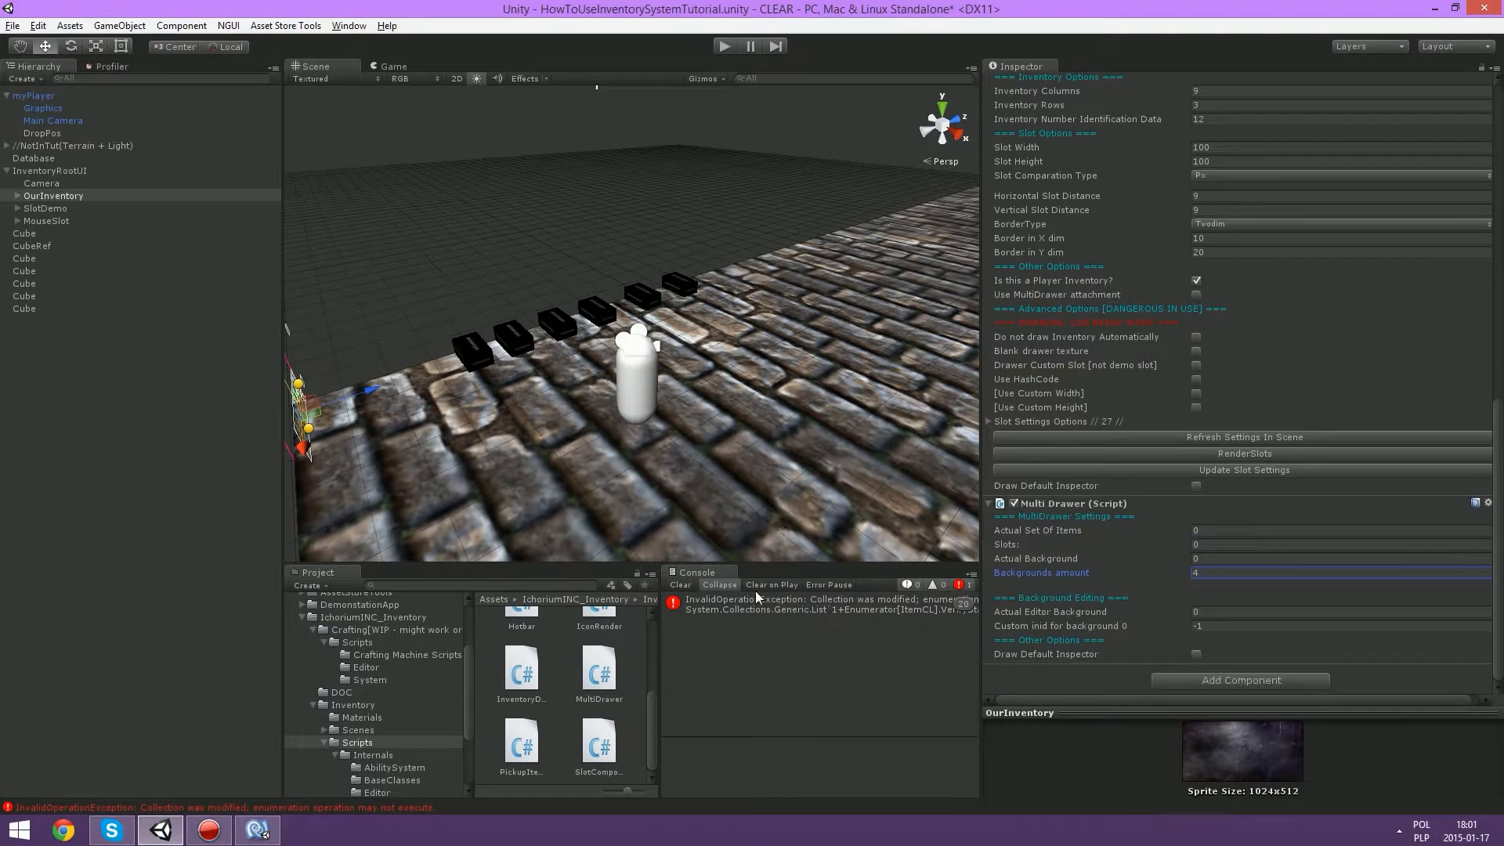
click(683, 577)
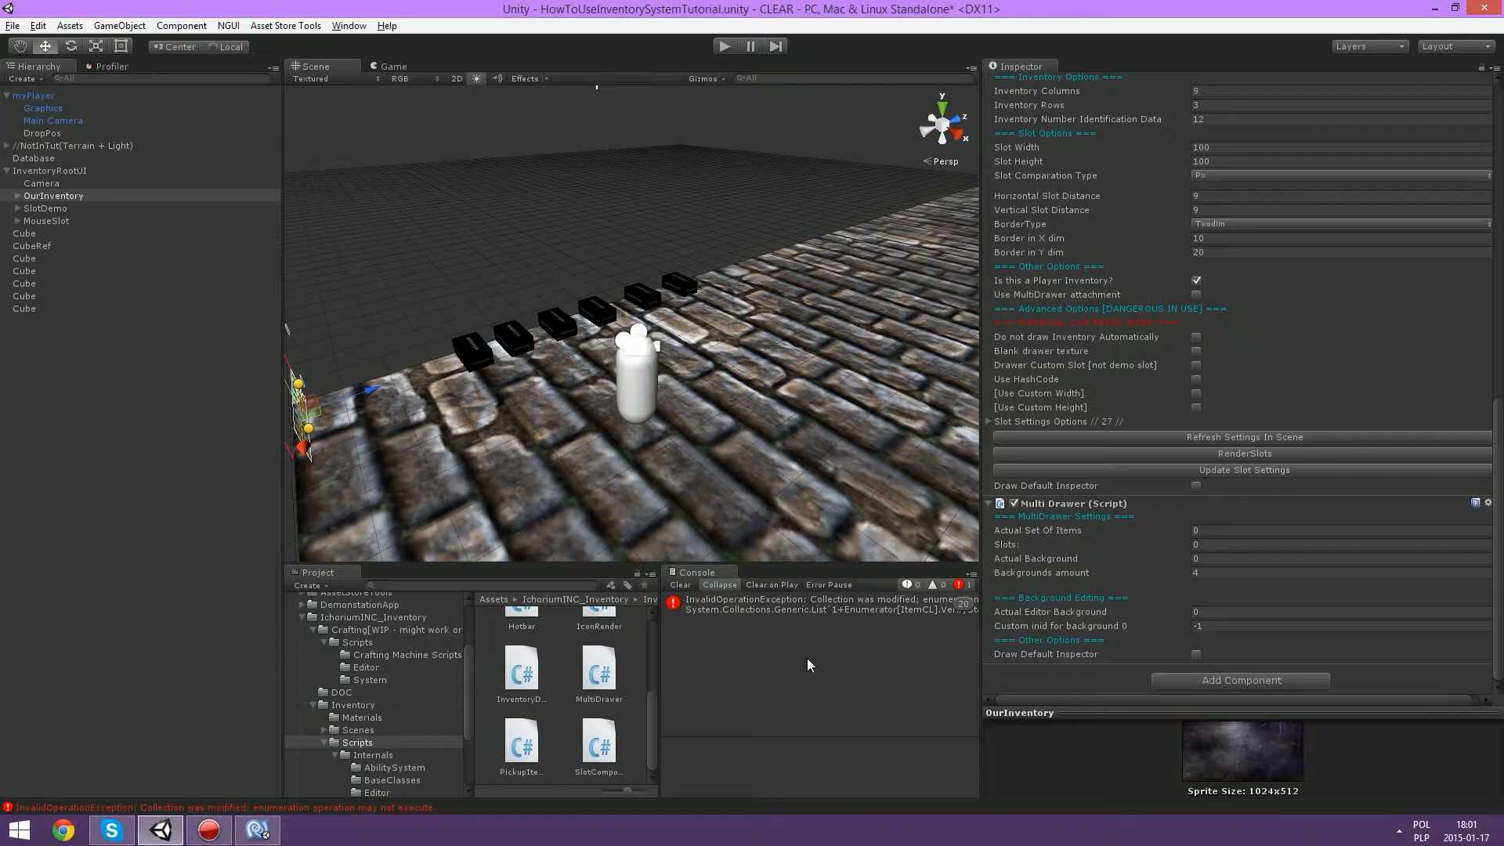
click(679, 584)
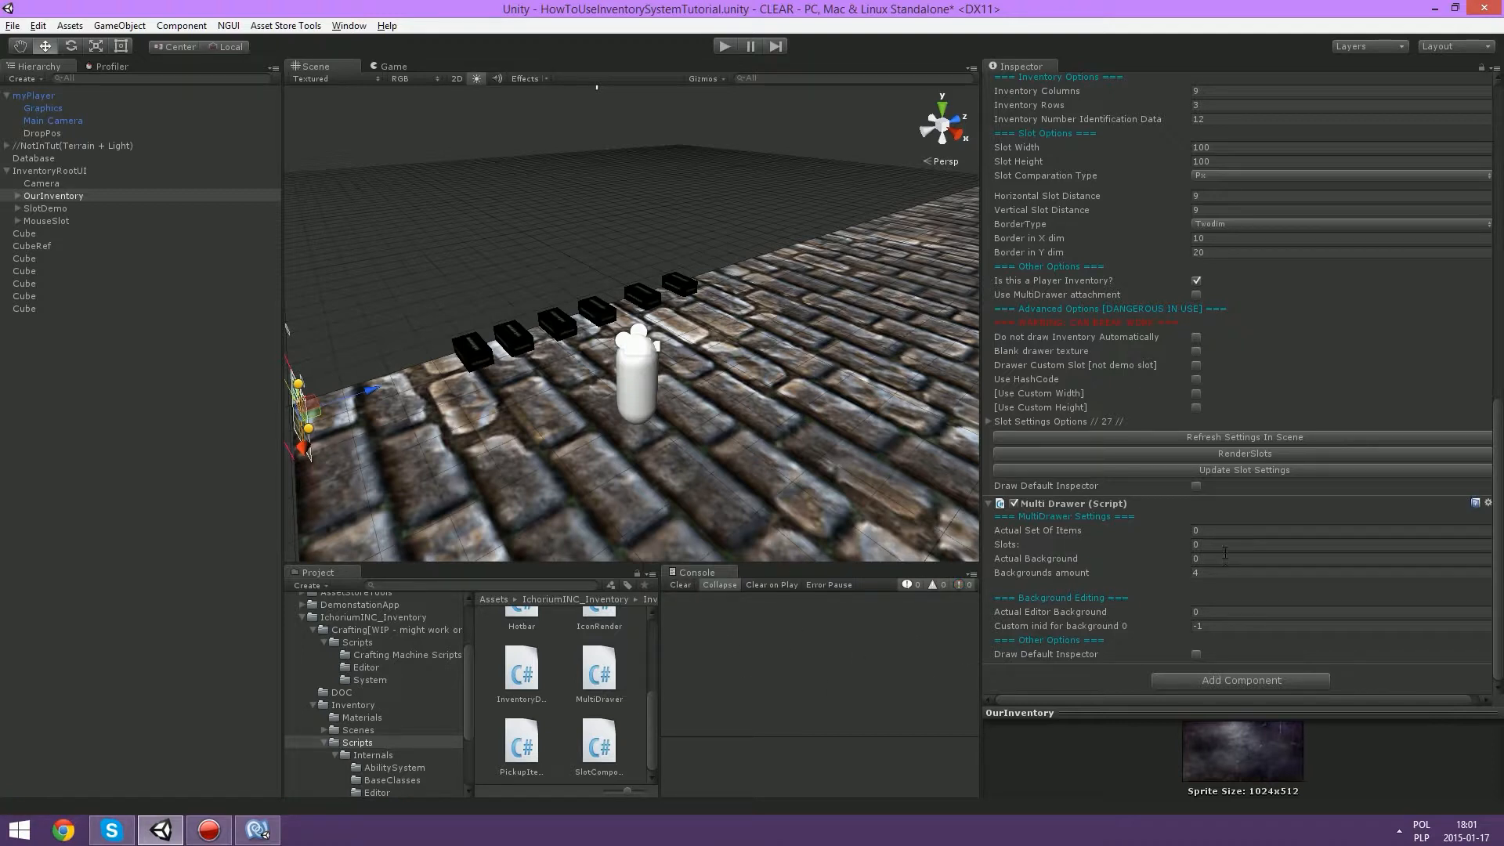
click(1214, 530)
click(1234, 542)
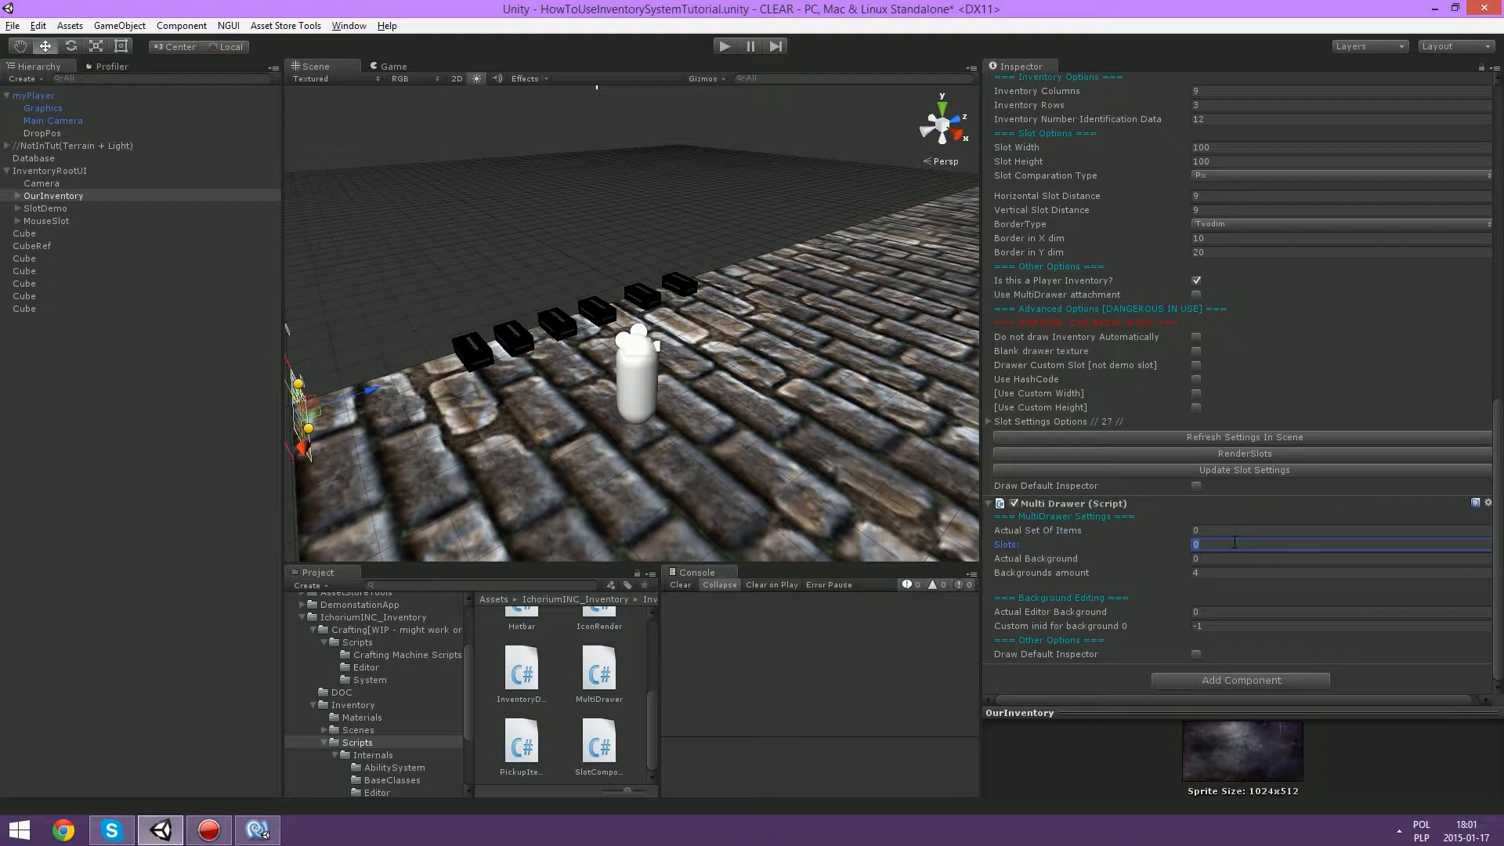
click(1109, 532)
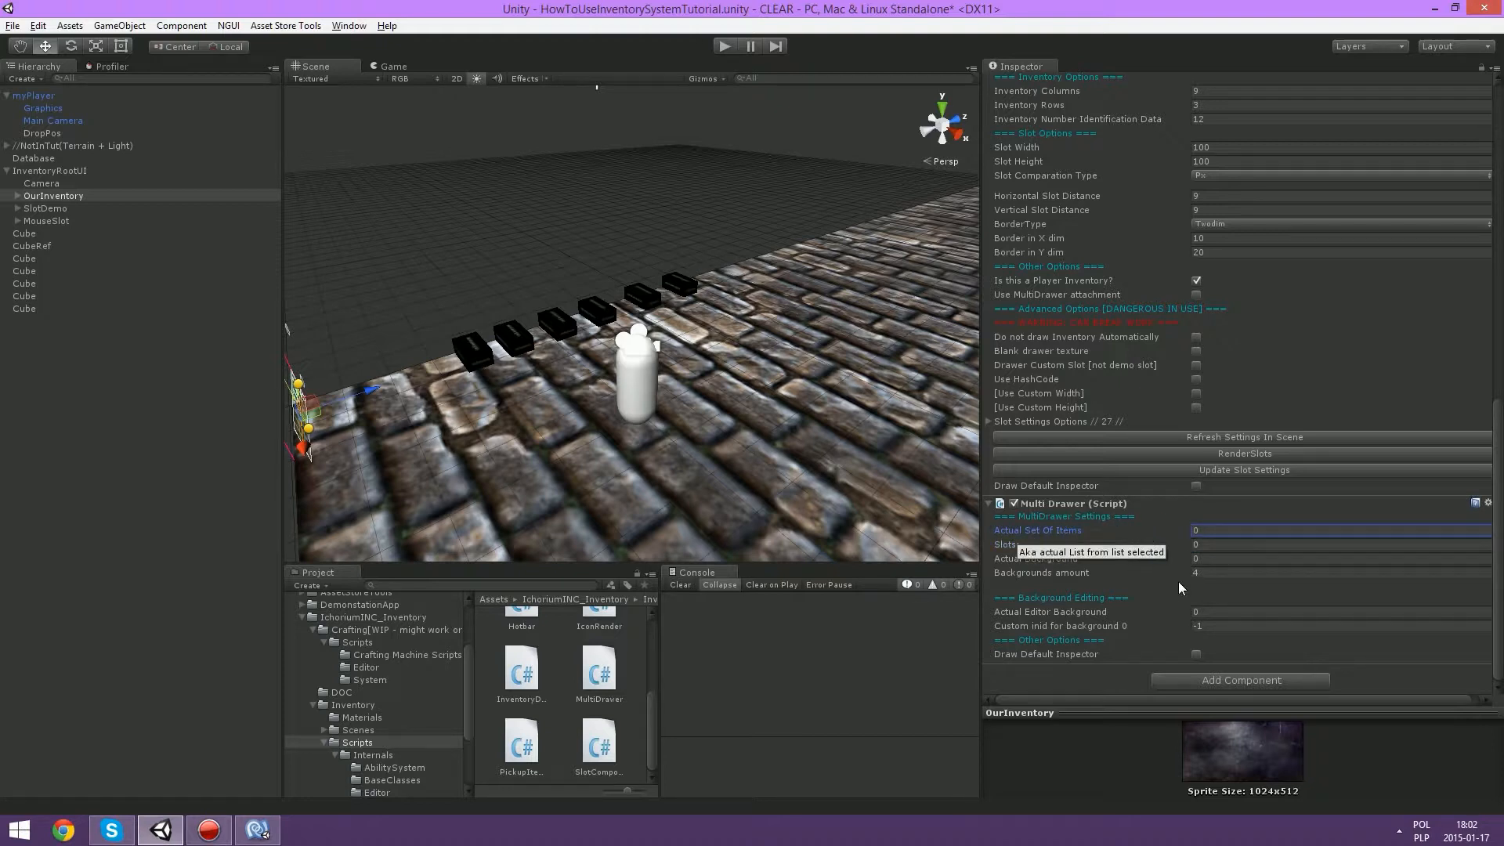
Step: Set the Multi Drawer's Actual Editor Background to 1 and give that background the custom inid 12
click(1211, 614)
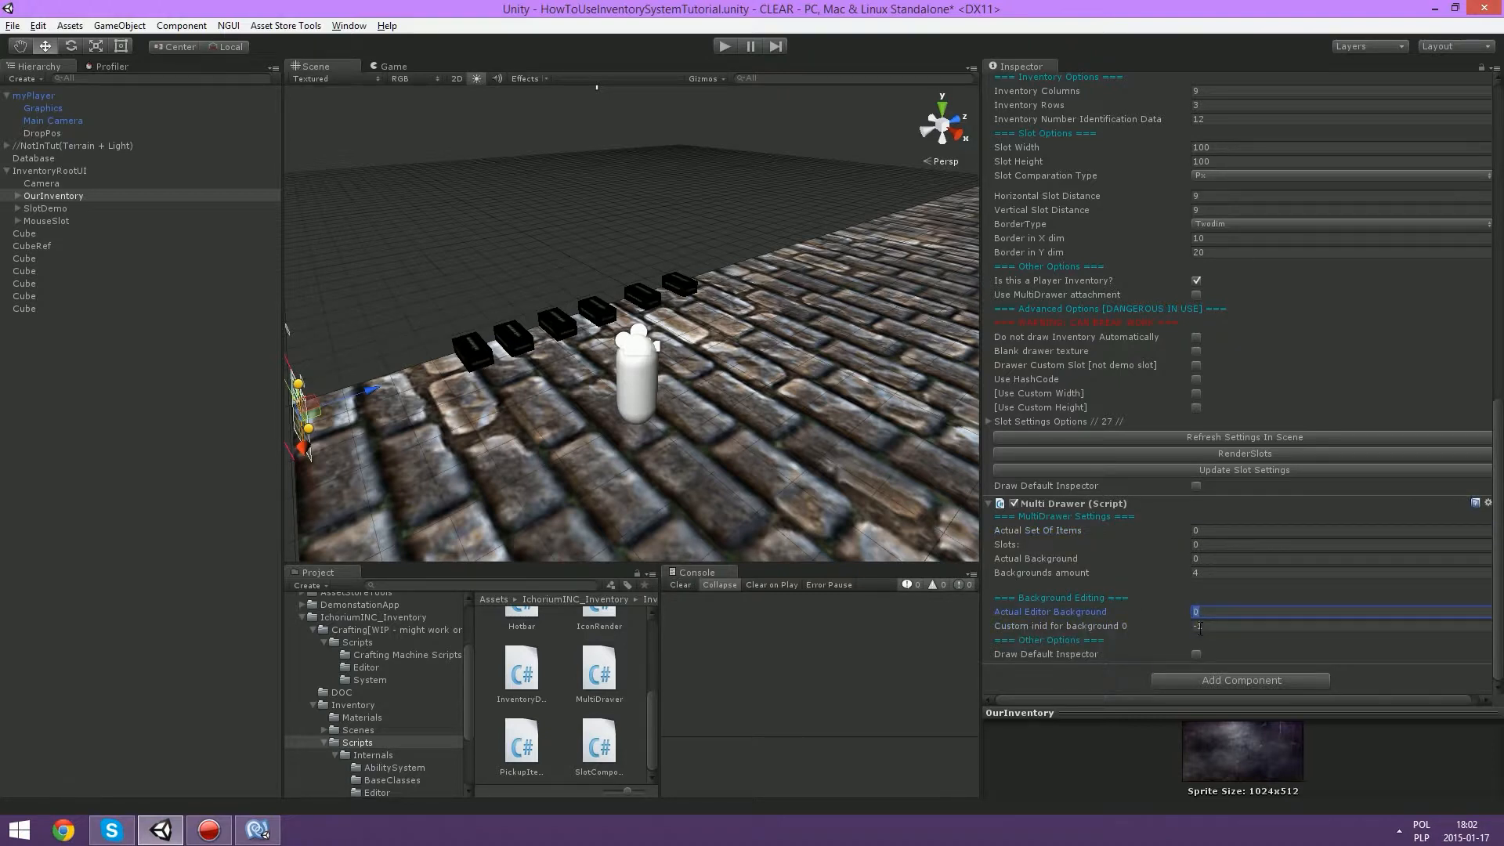
key(BackSpace)
click(1277, 625)
text(12)
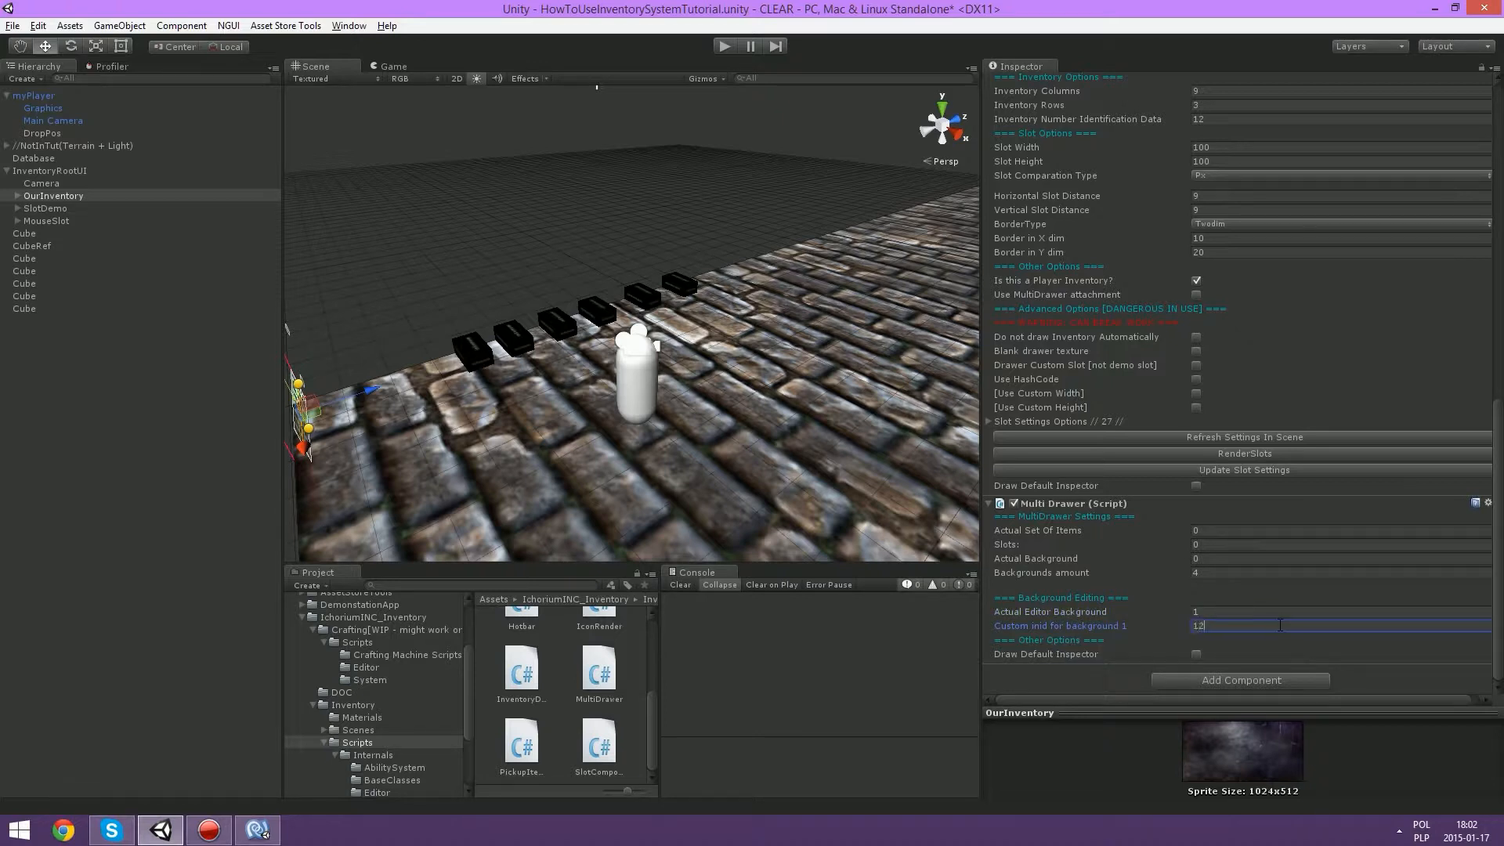
Step: Set the Actual Editor Background to 2, give that background the custom inid 23, and save the scene
click(1240, 611)
text(2)
click(1205, 626)
text(23)
key(ctrl+s)
Step: Enable Use MultiDrawer attachment in OurInventory's Drawer component
scroll(1246, 278, up, 3)
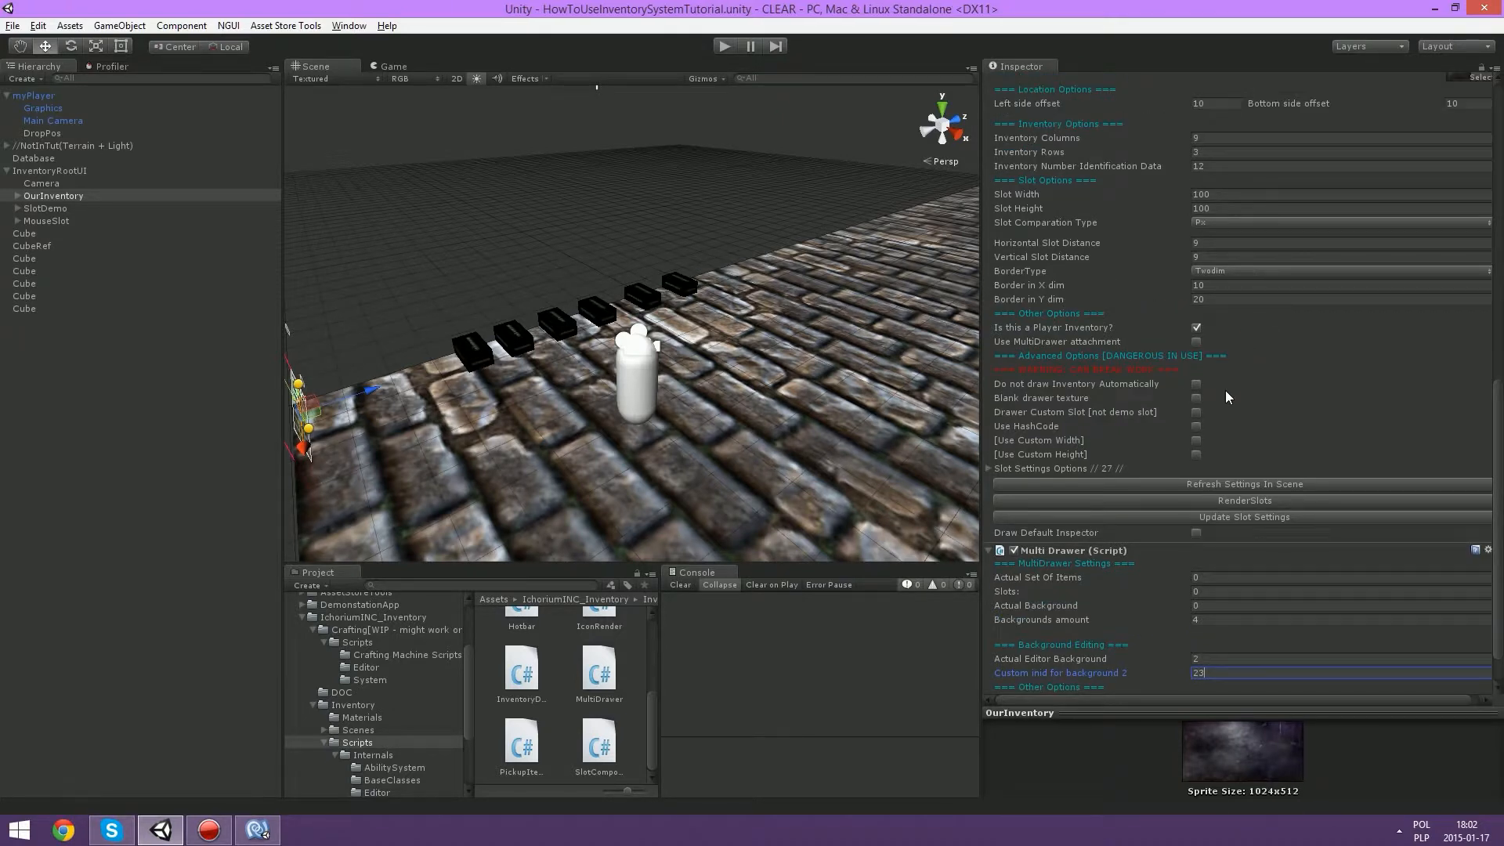
scroll(1227, 404, down, 3)
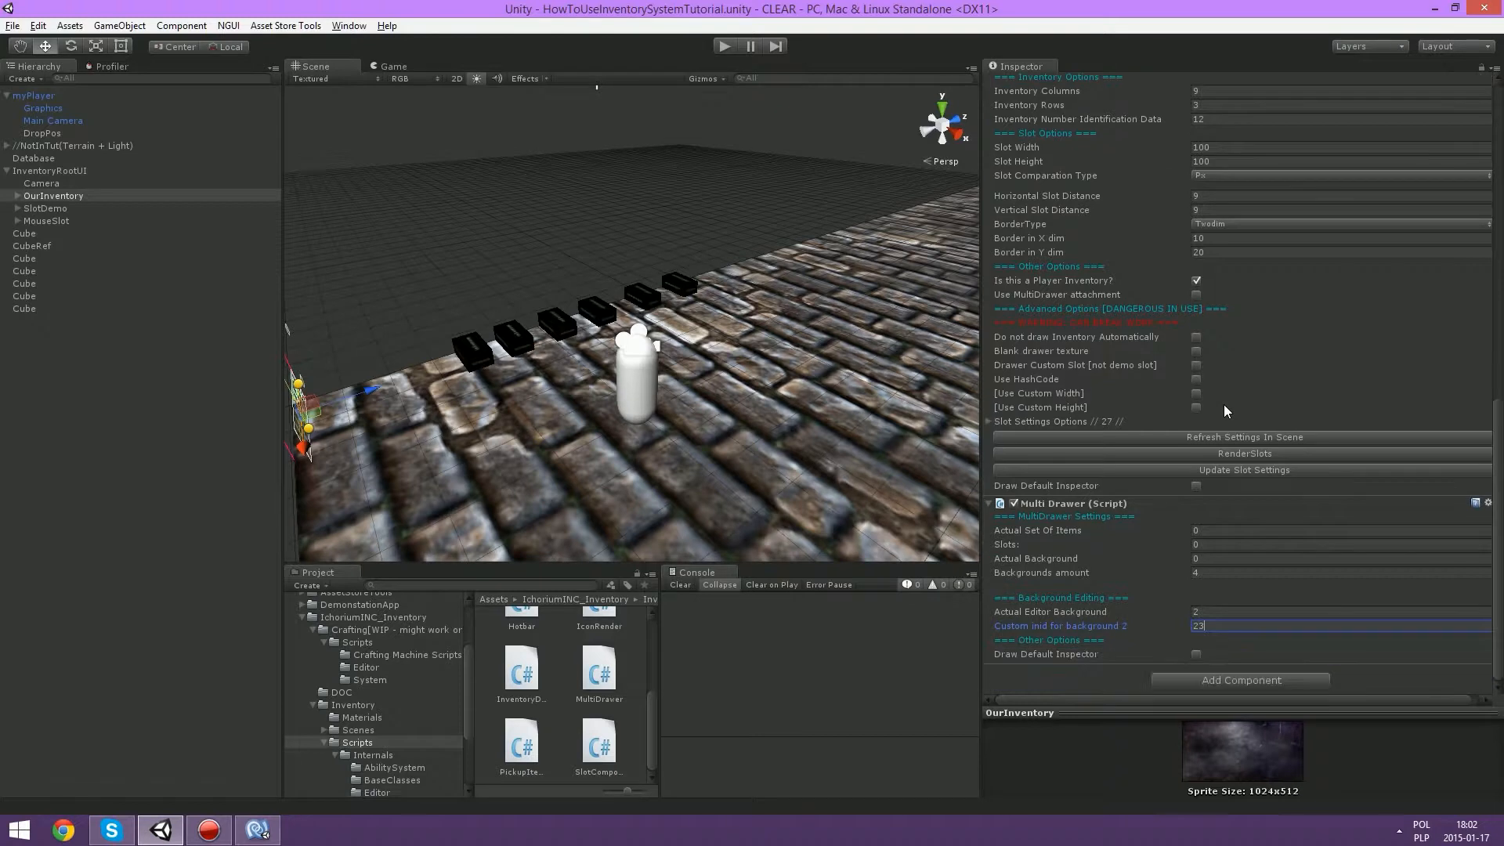
click(1082, 292)
scroll(1104, 296, up, 3)
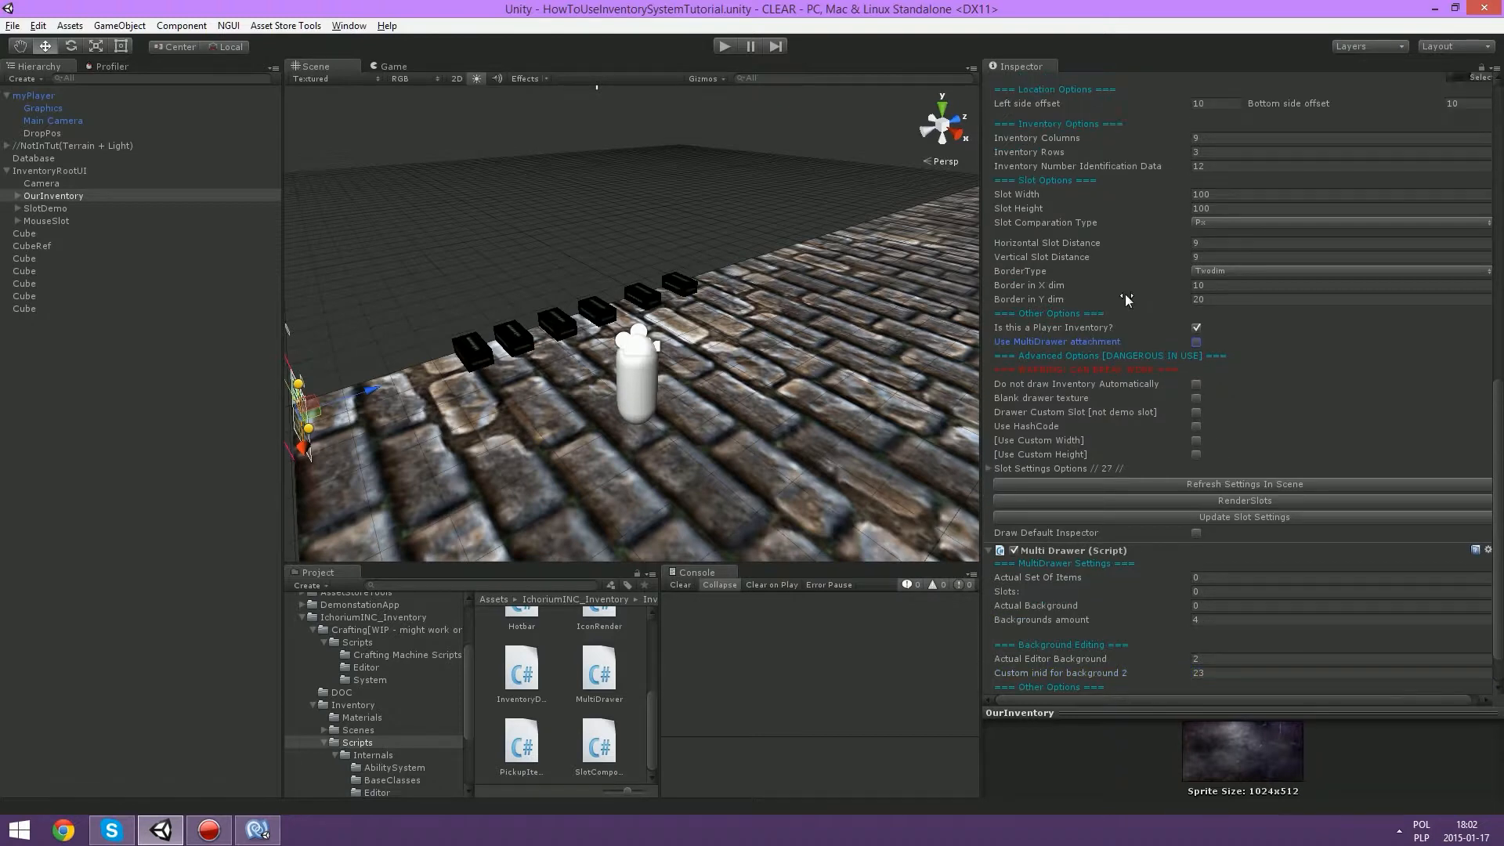
scroll(1117, 410, down, 3)
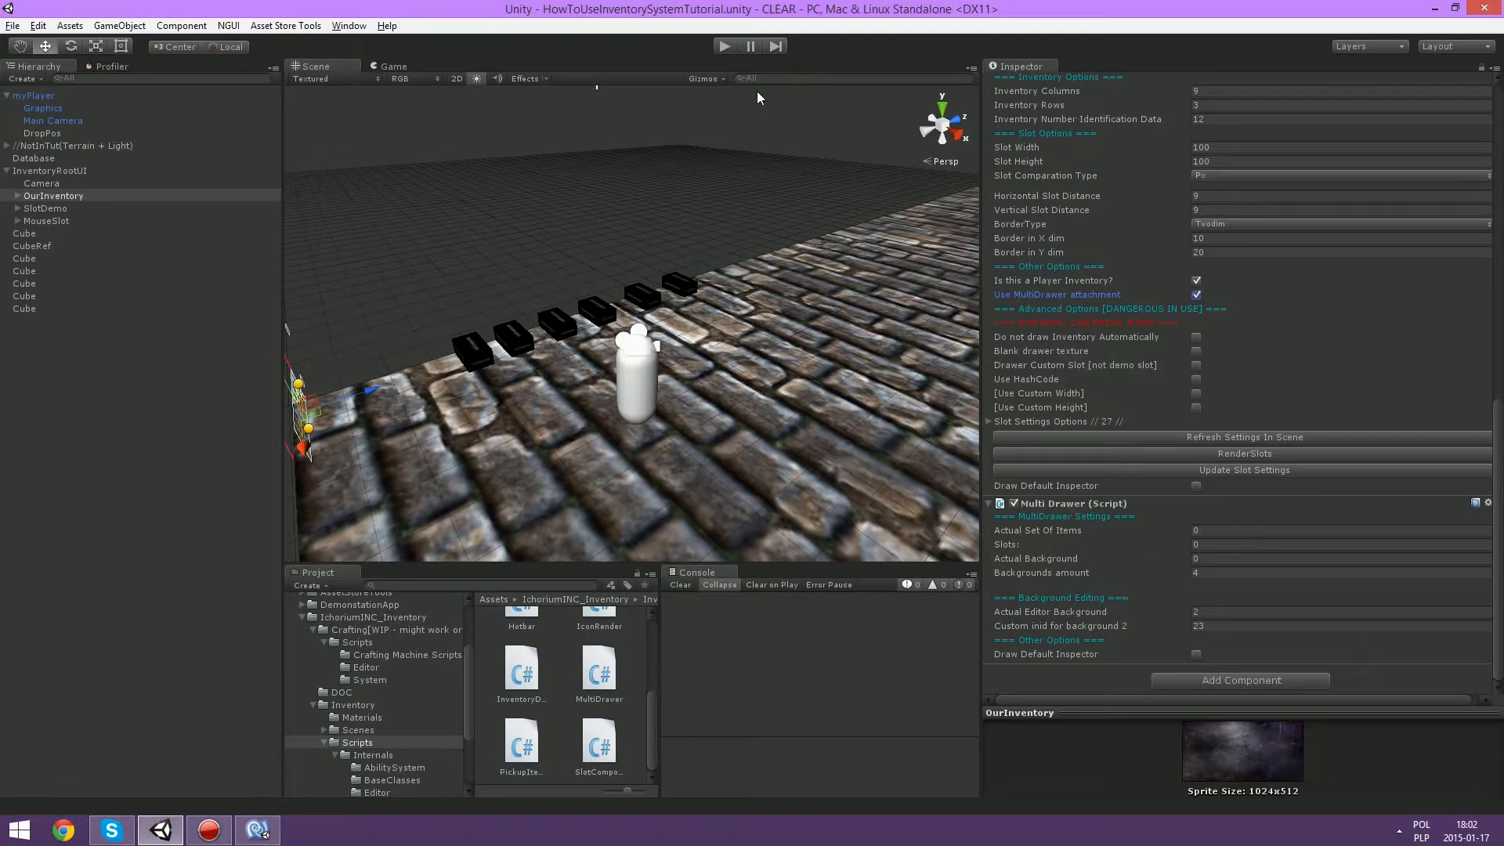
Step: Run the game, clear the console error, and pick up a Cube into the inventory
click(725, 46)
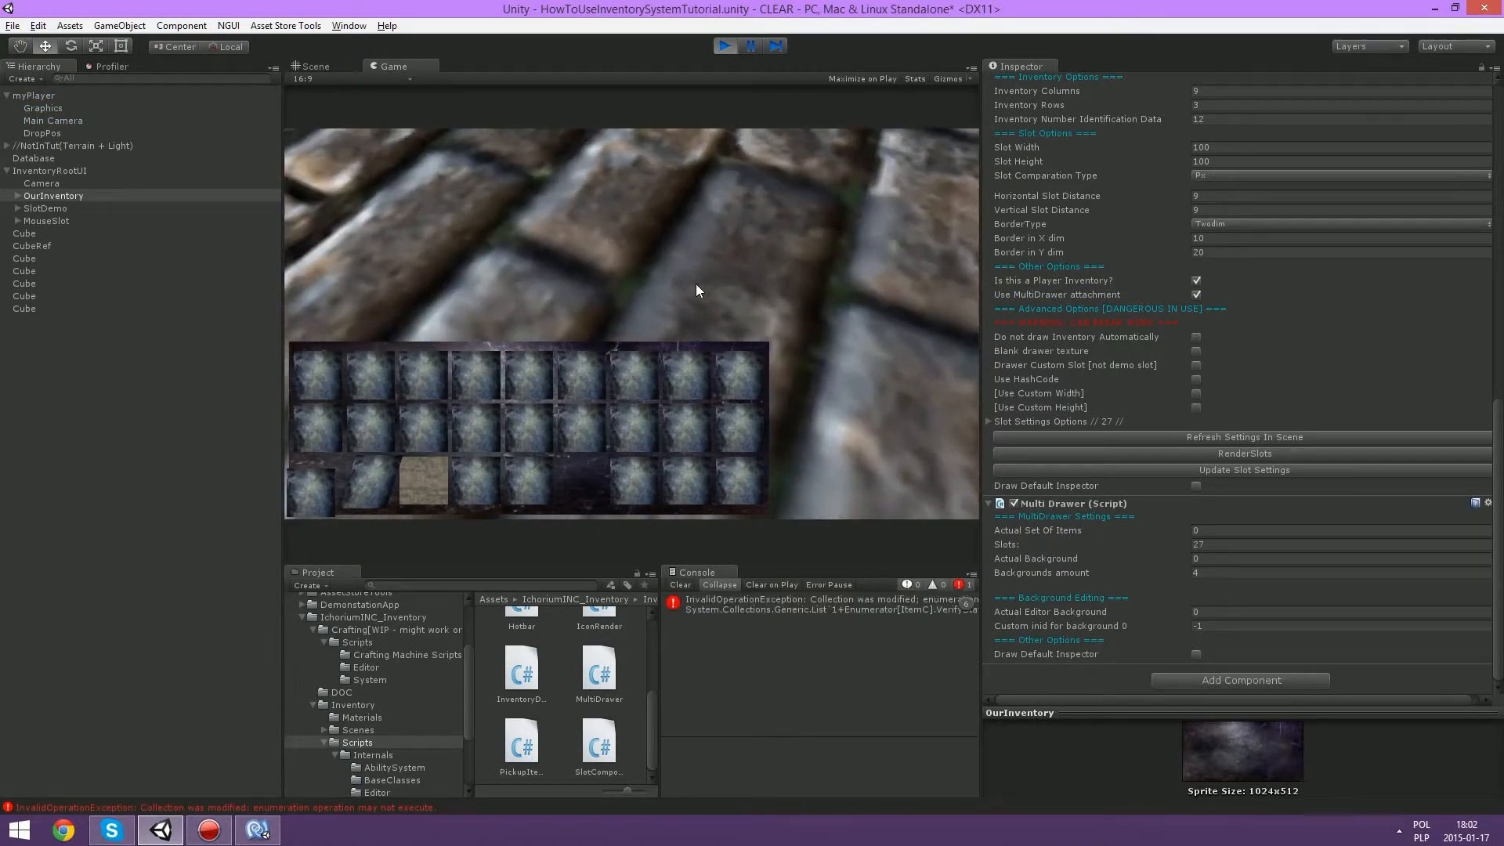
click(689, 584)
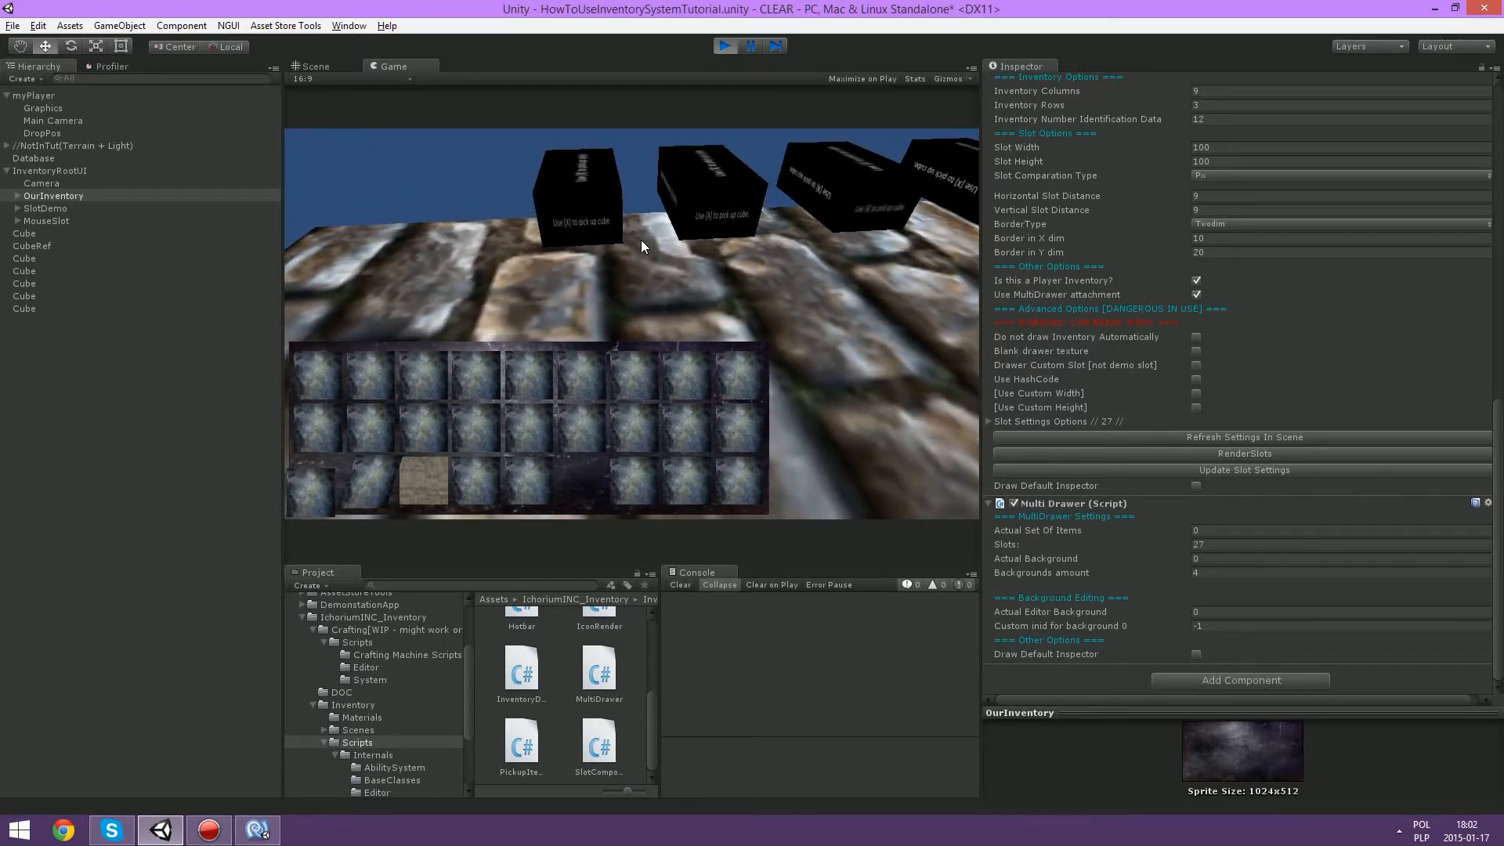
key(x)
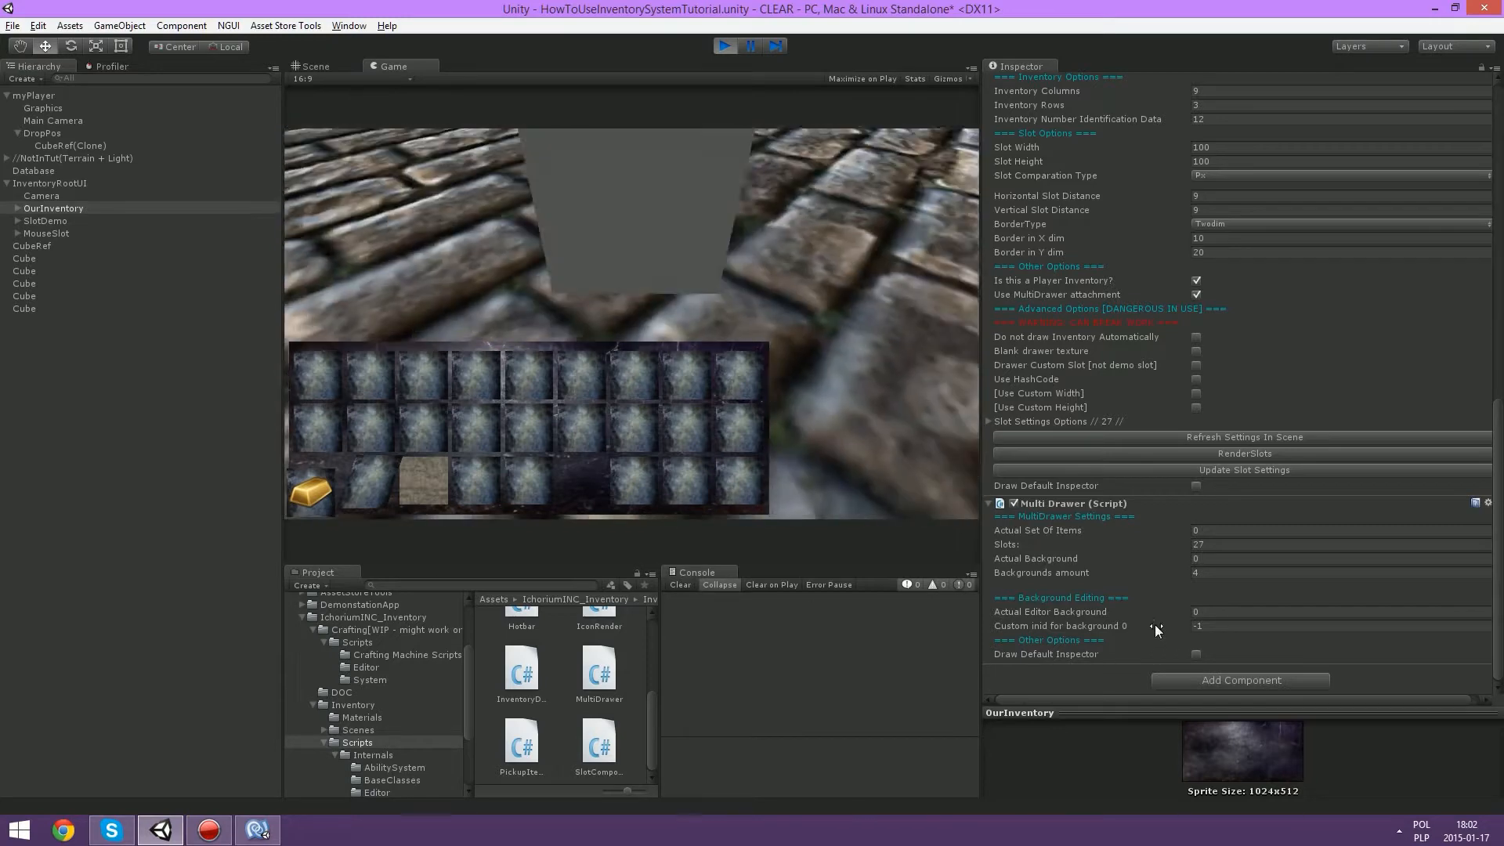
Step: Set the Multi Drawer's Actual Background to 1 in the running game and pick up another Cube
click(1203, 562)
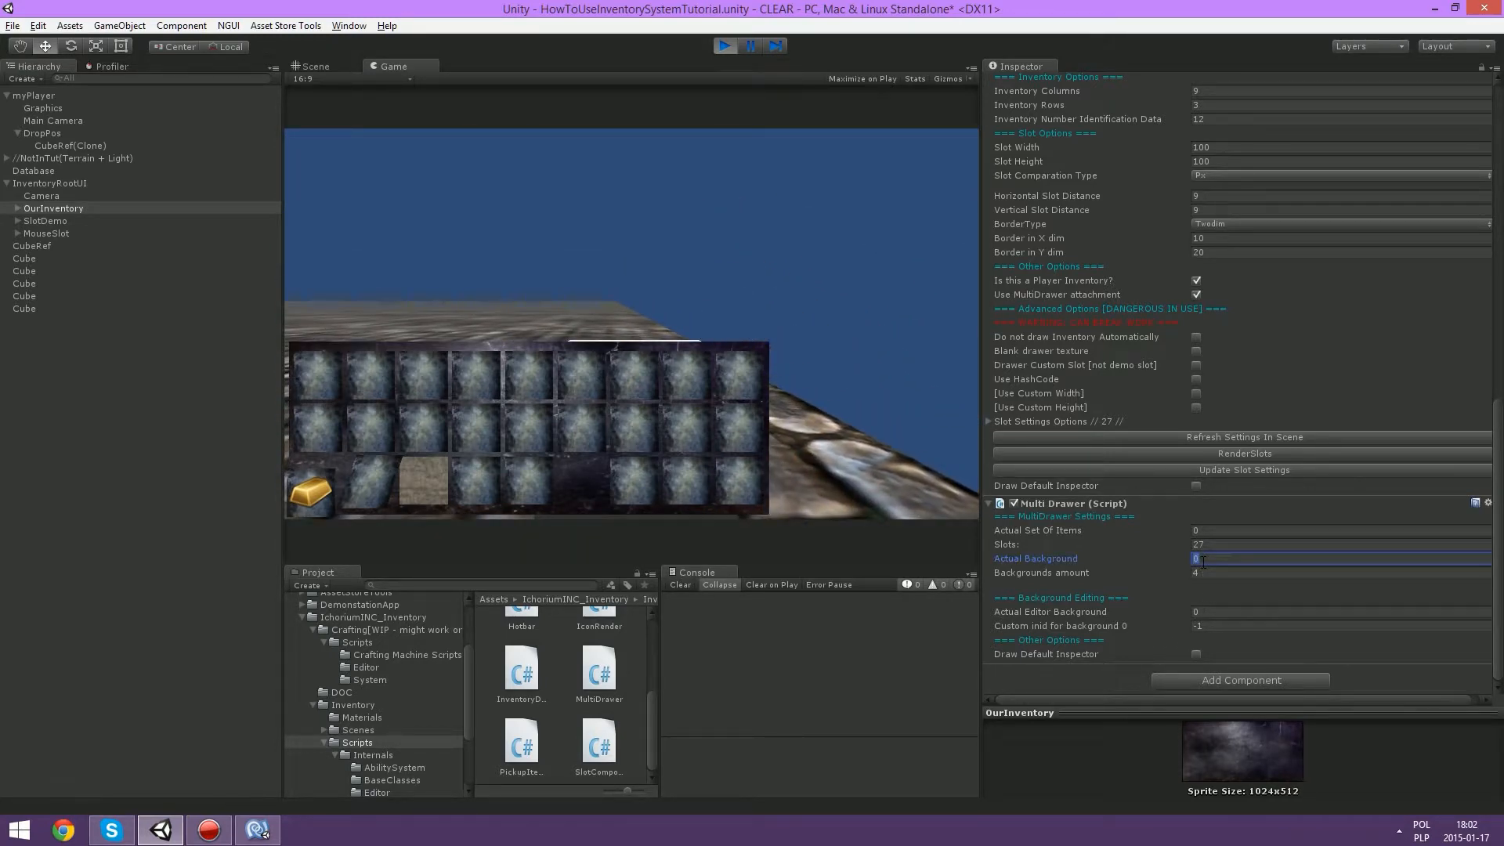
click(675, 240)
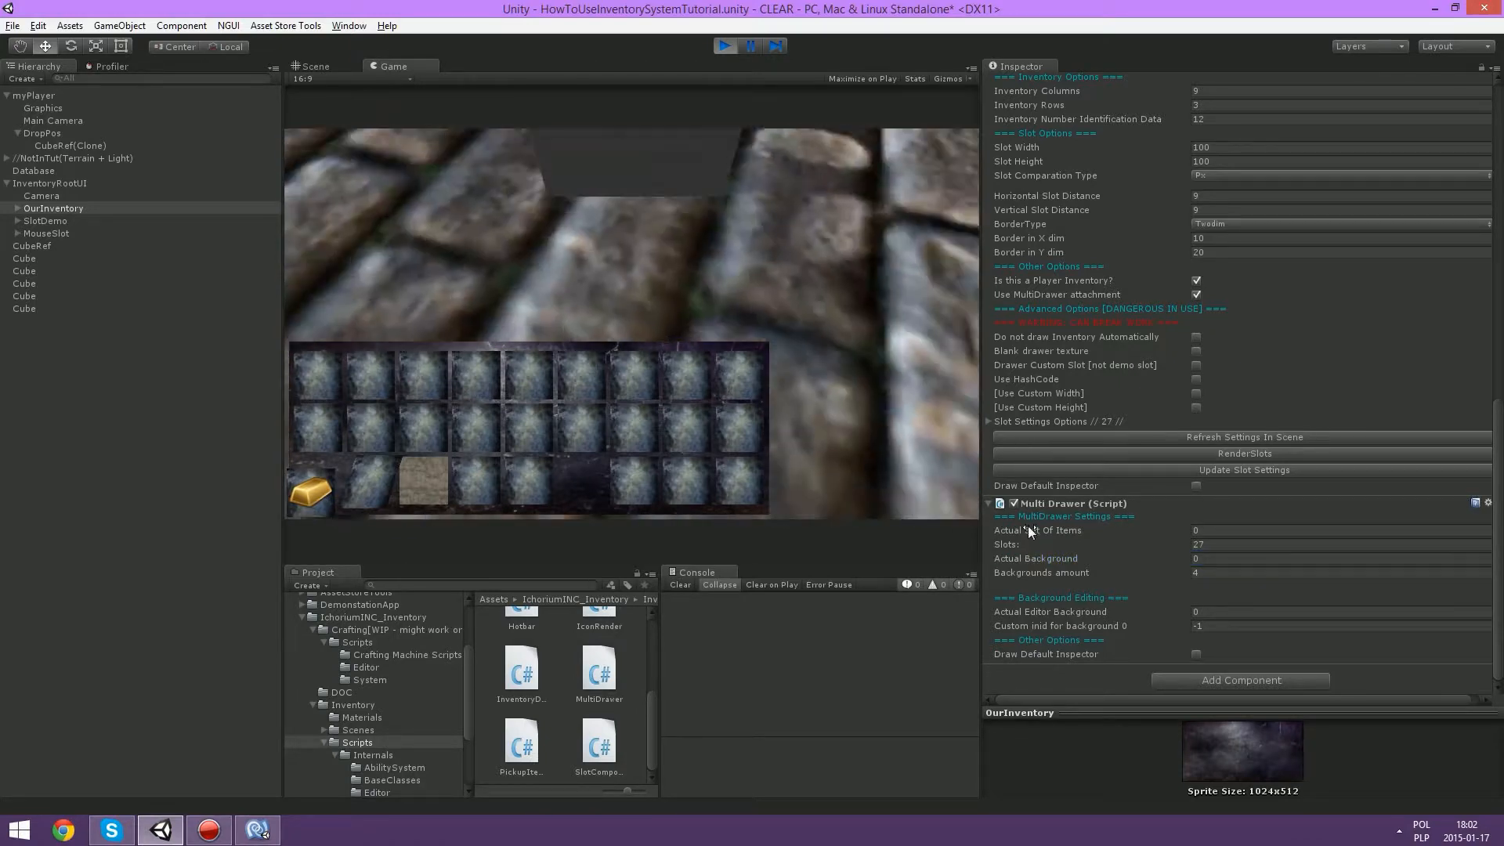
click(1238, 558)
text(1)
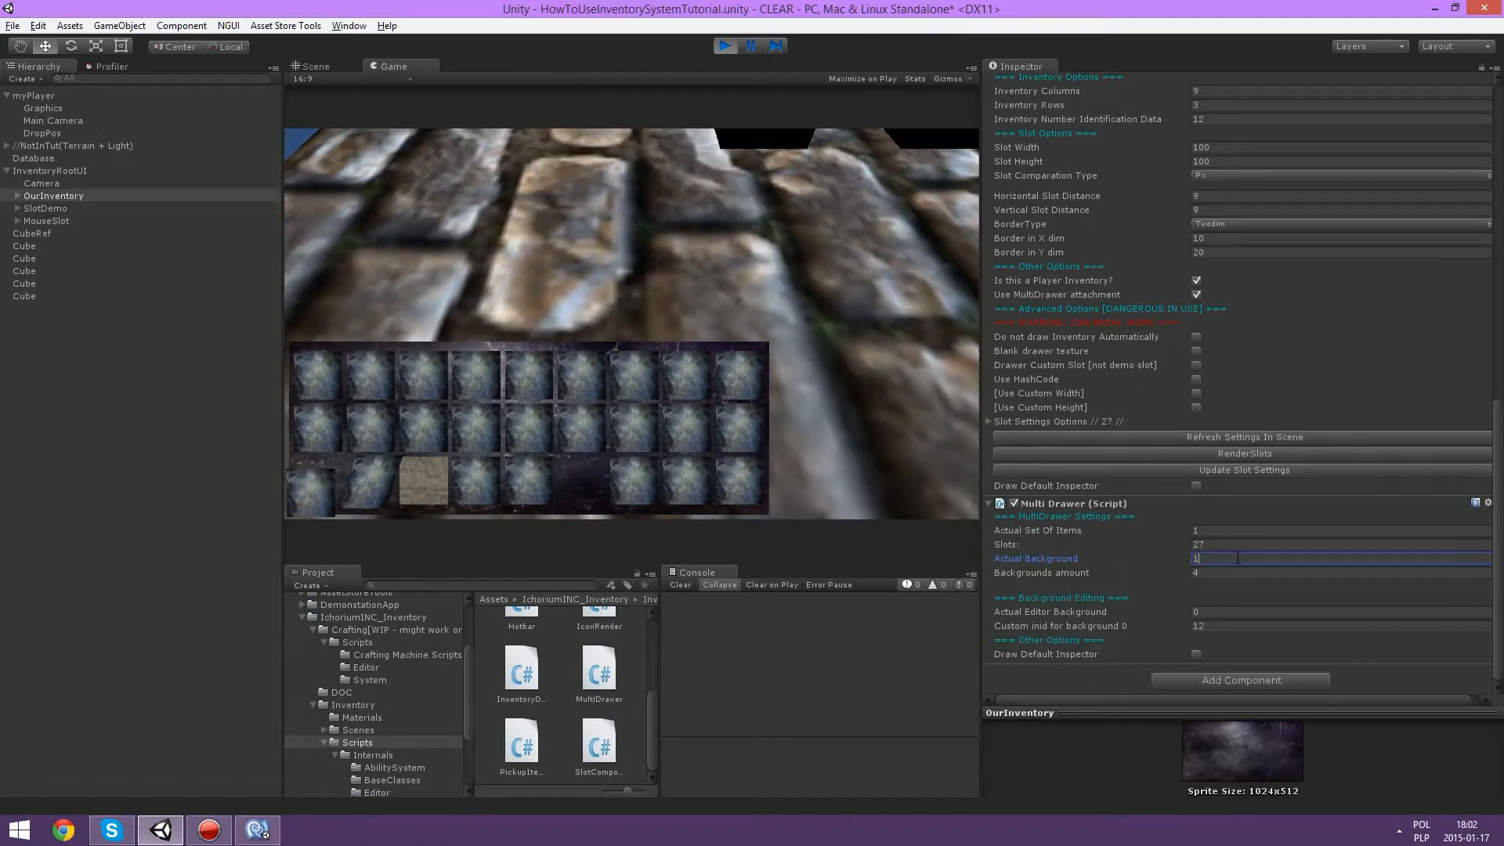
click(876, 286)
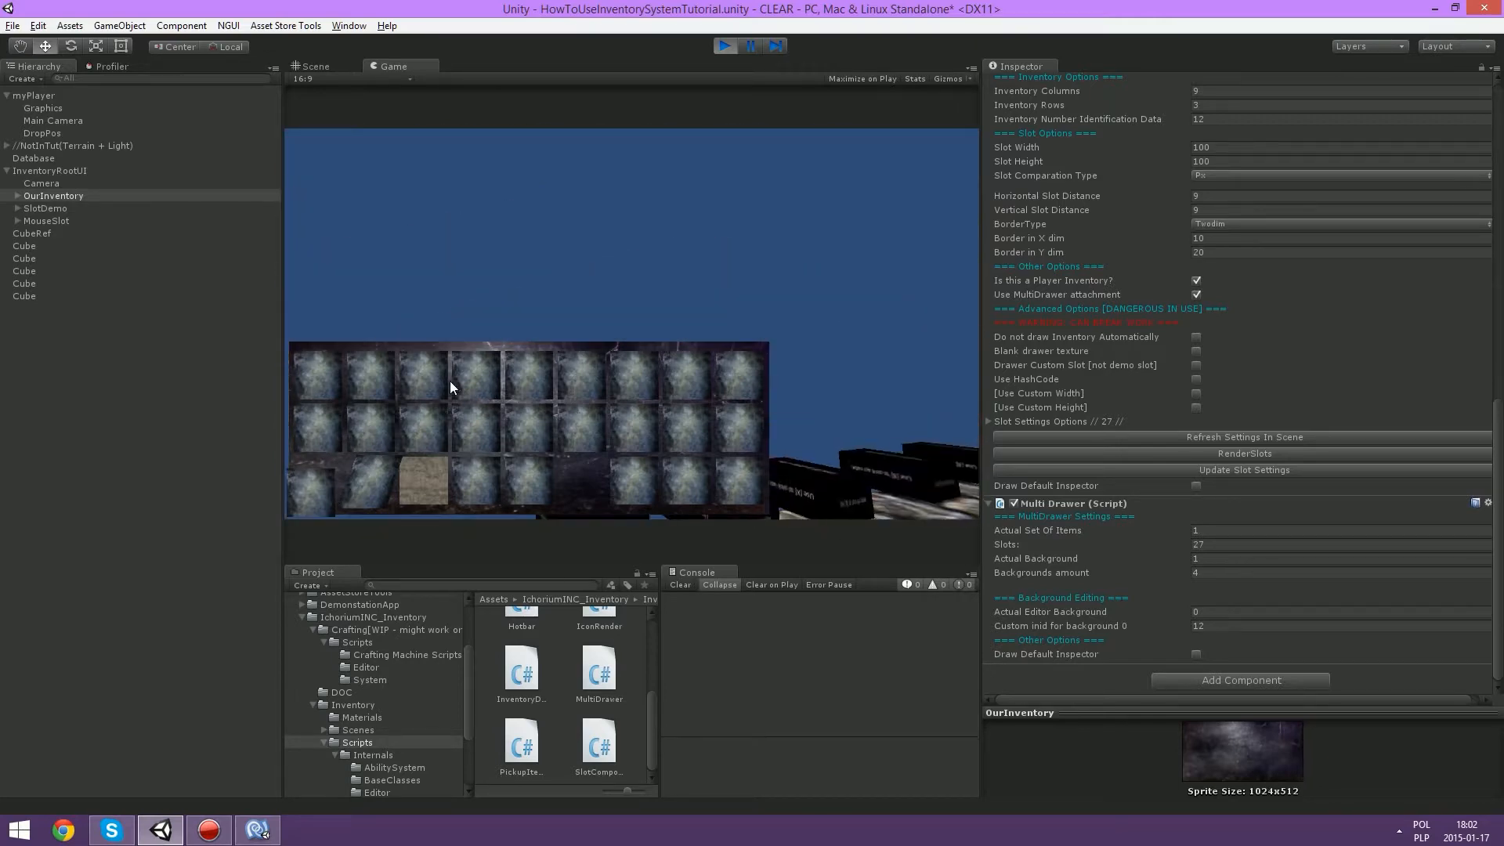
click(467, 224)
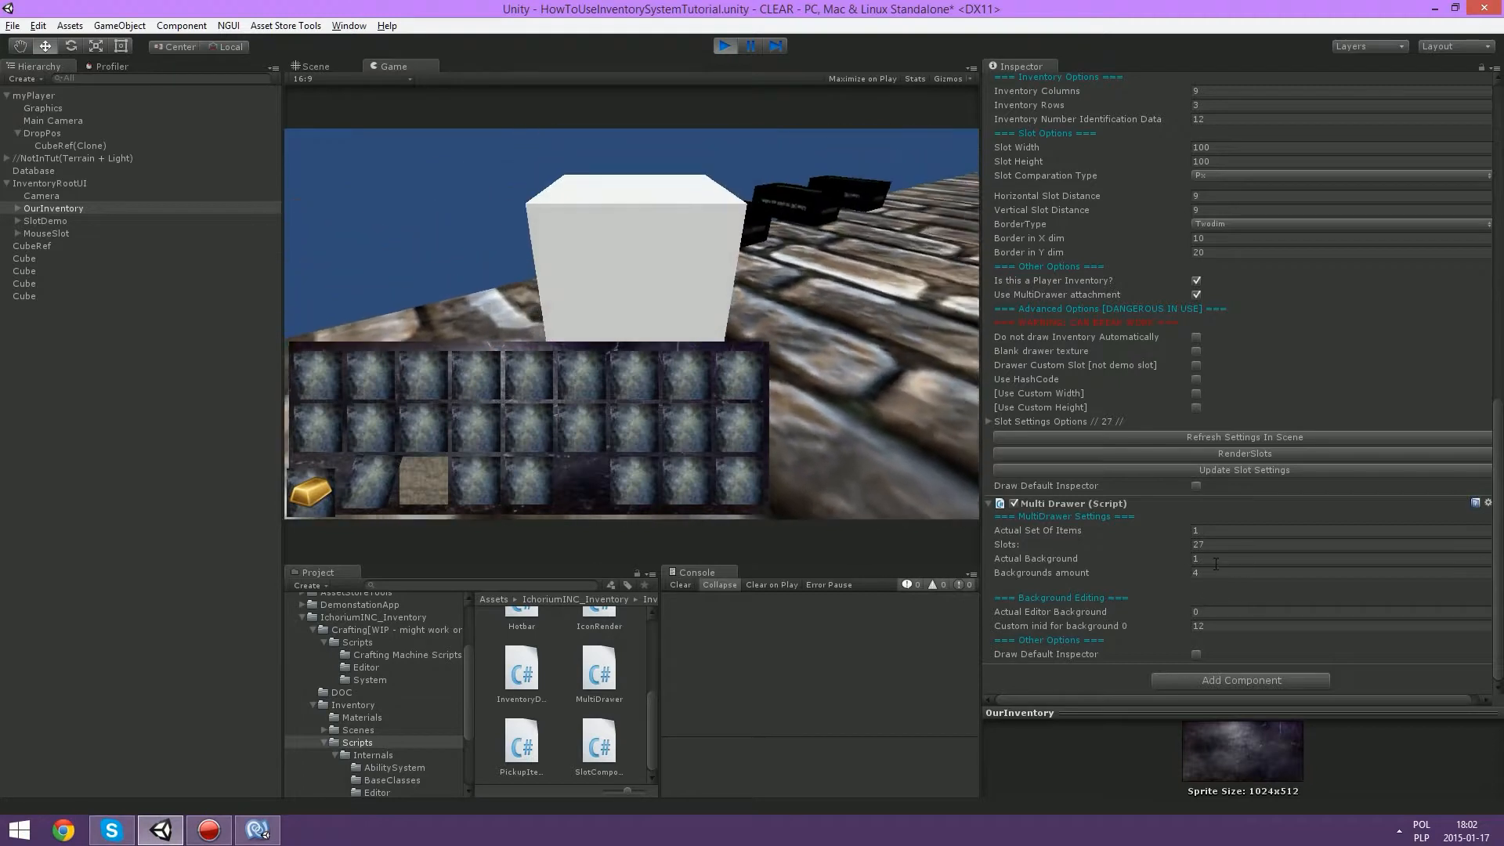
Step: Set both the Actual Background and the Actual Editor Background of the Multi Drawer to 2 in the running game
click(1213, 561)
text(2)
click(768, 369)
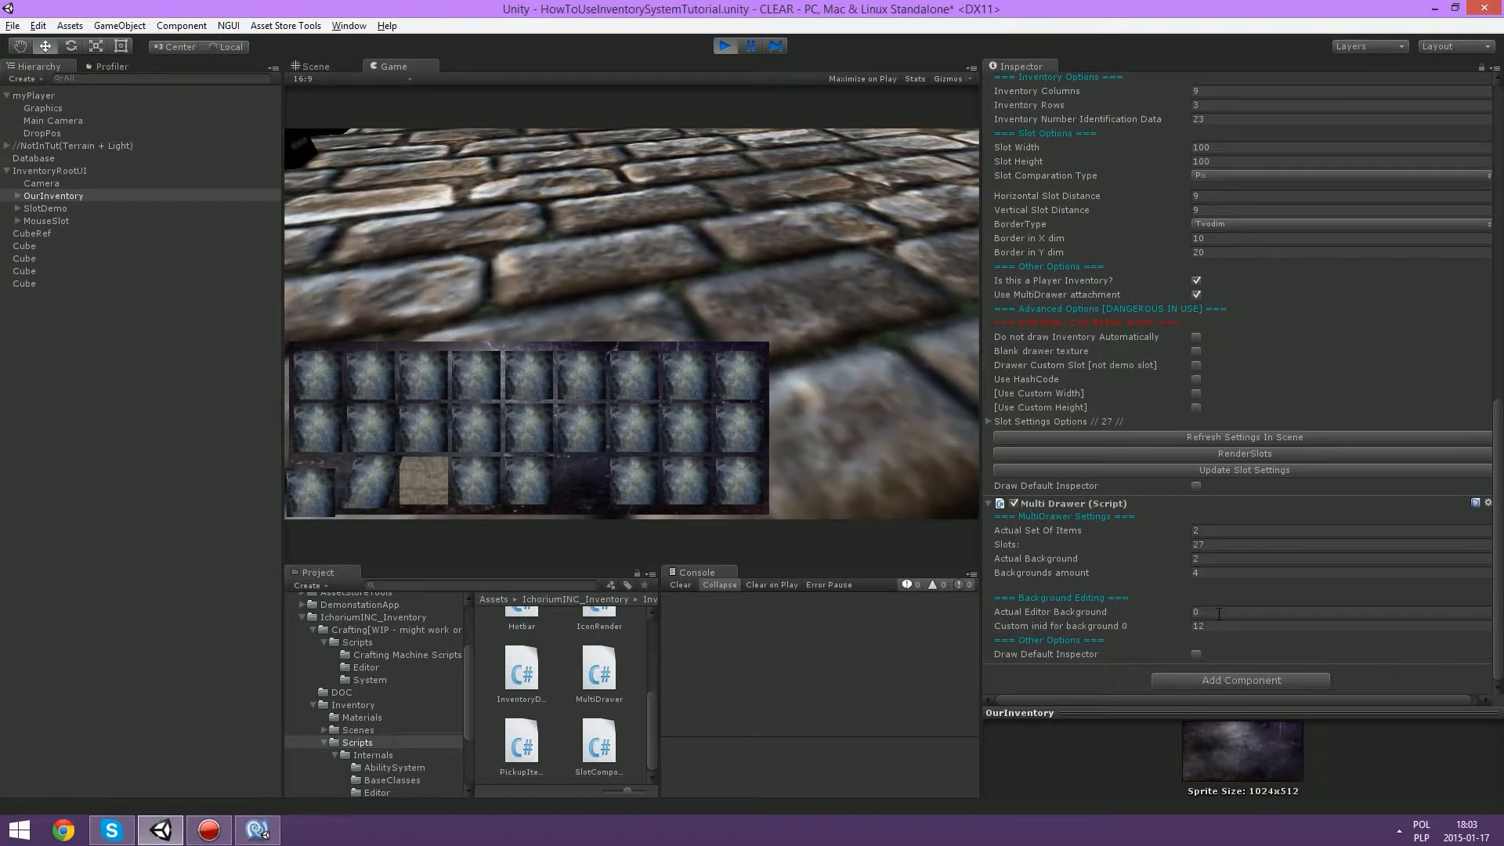
click(1219, 613)
text(2)
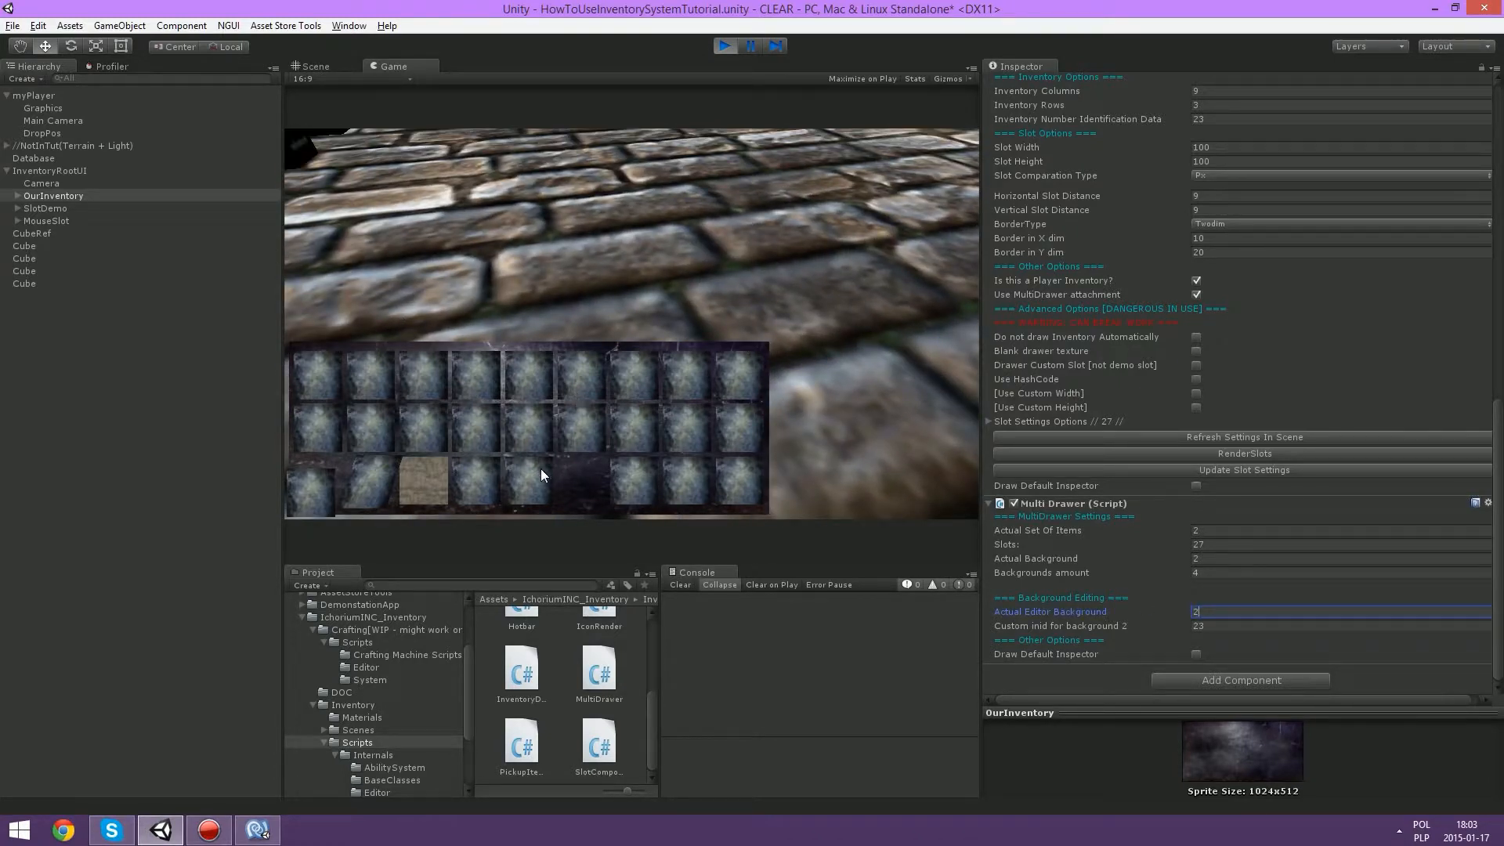
scroll(1185, 255, up, 3)
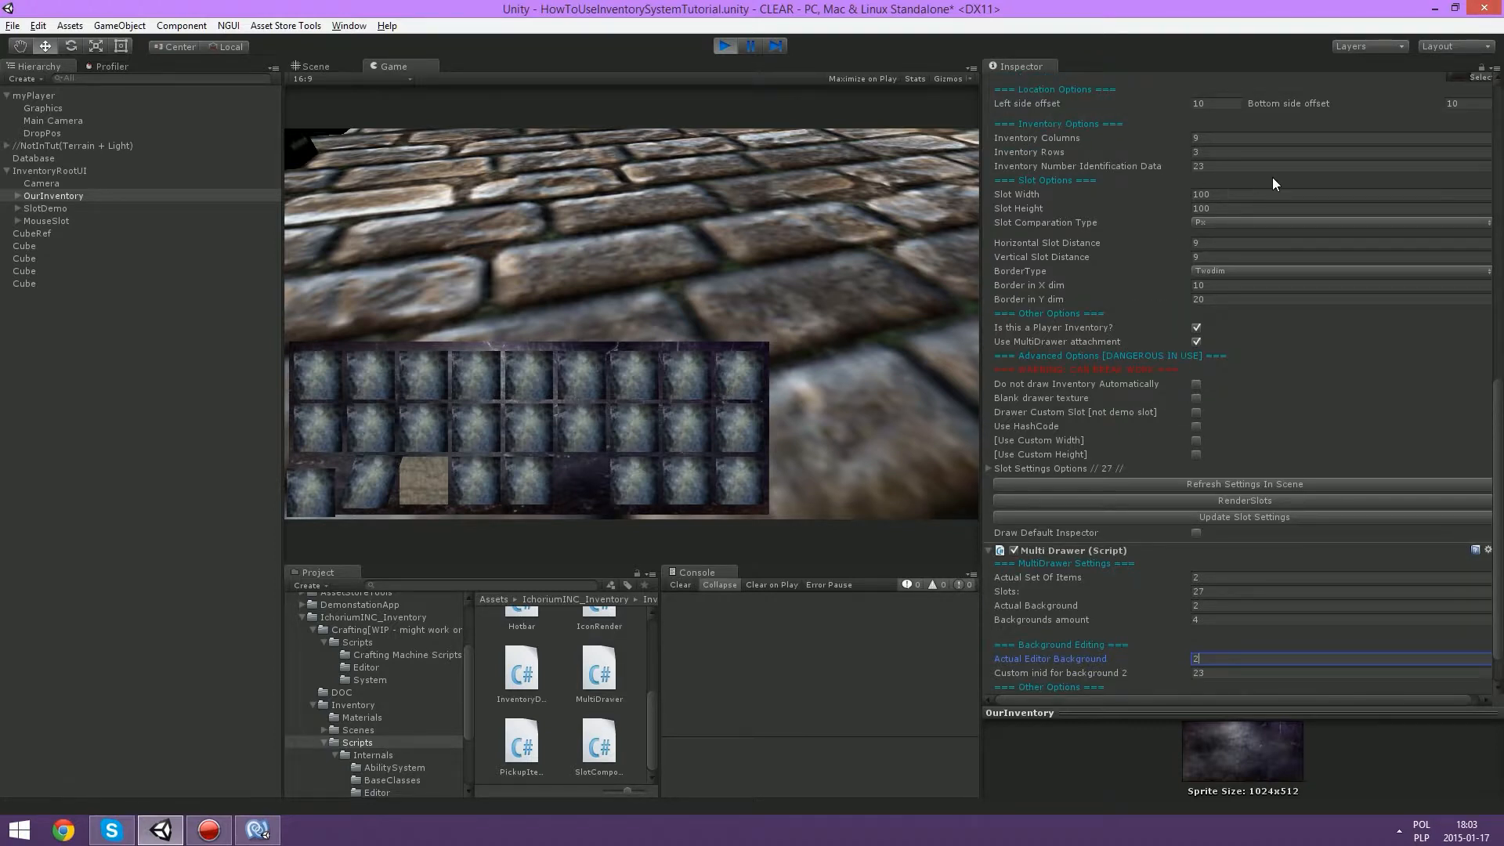
Step: Examine myPlayer's Equipment System, Hand and Hotbar settings, and move the player around in the running game
click(39, 94)
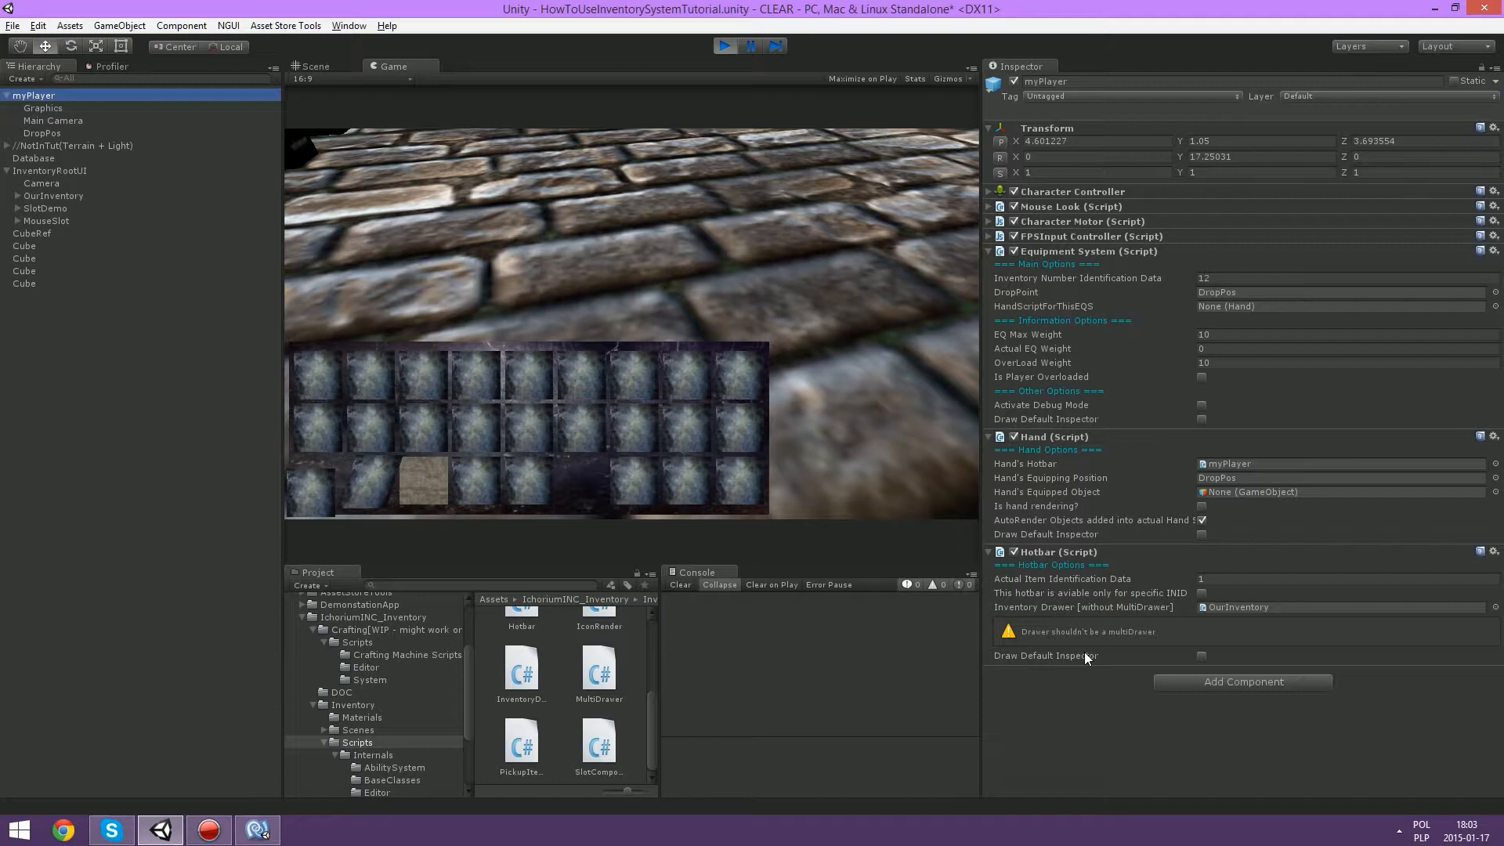
click(855, 178)
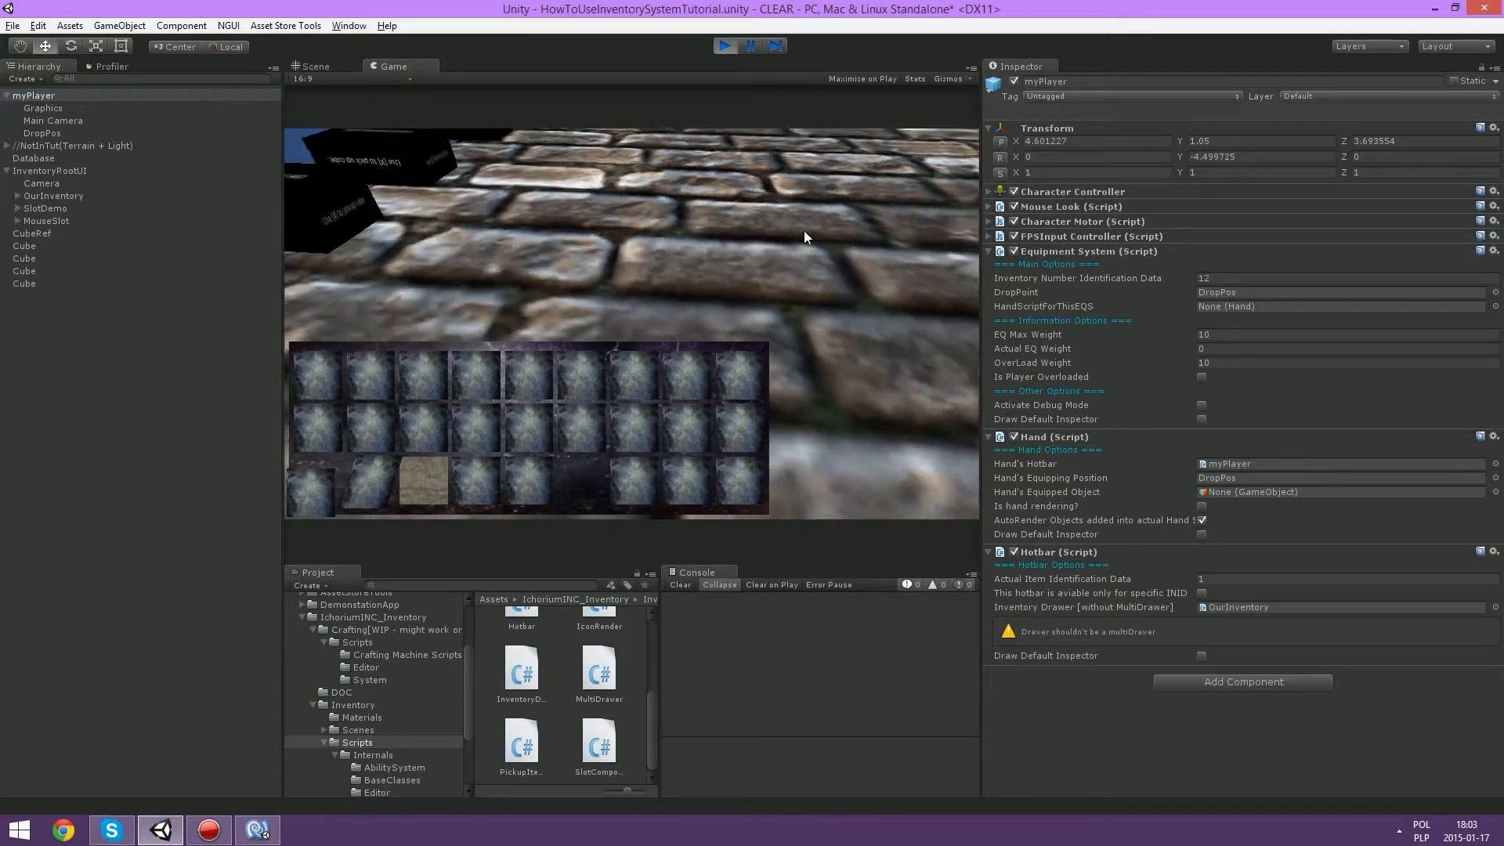
key(w)
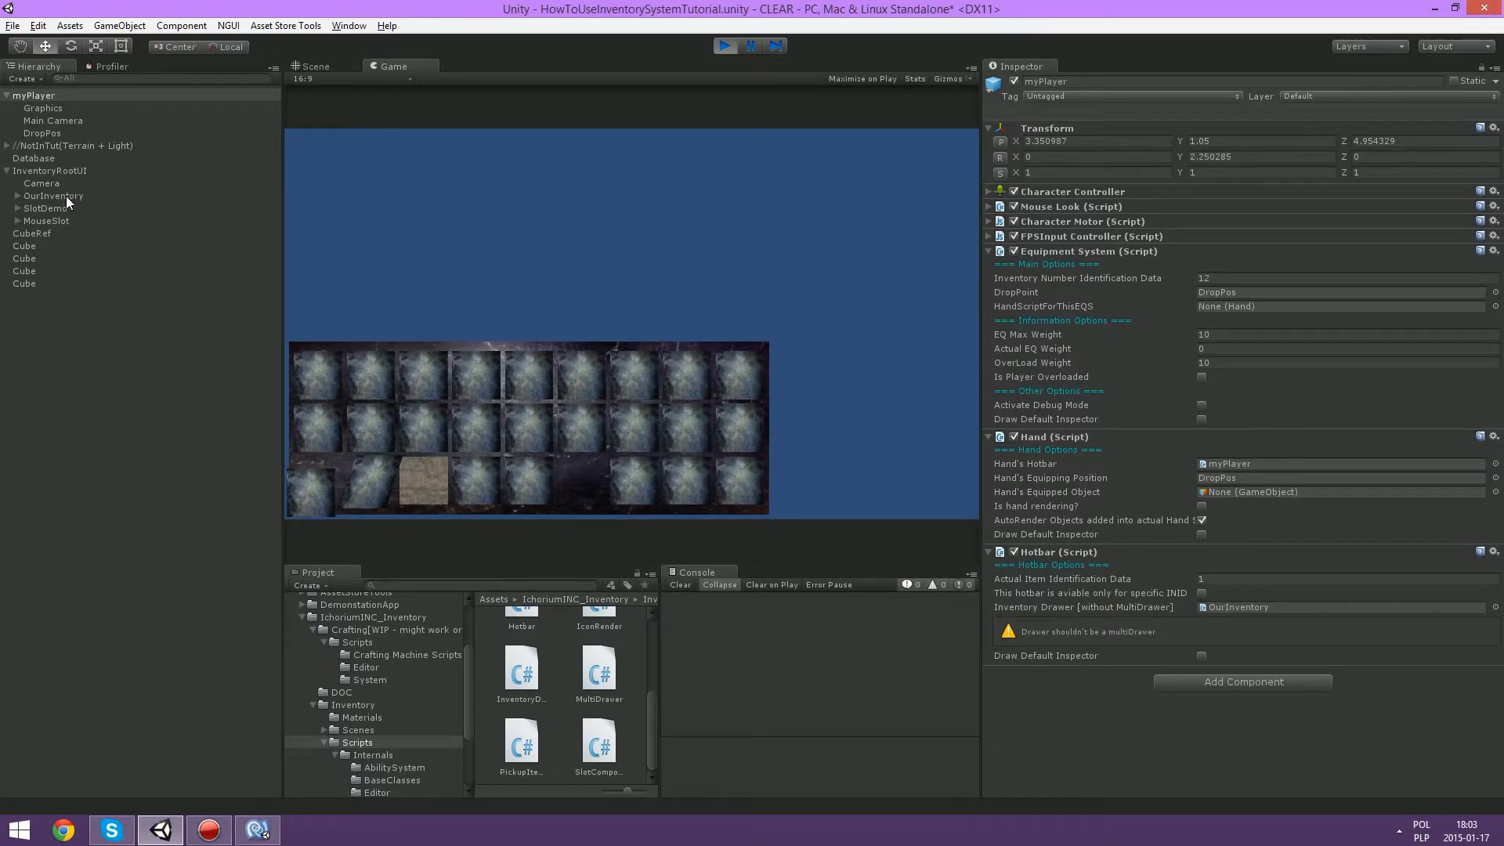
Step: Set OurInventory's Actual Background to 1 in the running game and move the gold ingot to the second slot of the middle row
click(66, 196)
scroll(1218, 572, down, 3)
scroll(1218, 572, down, 5)
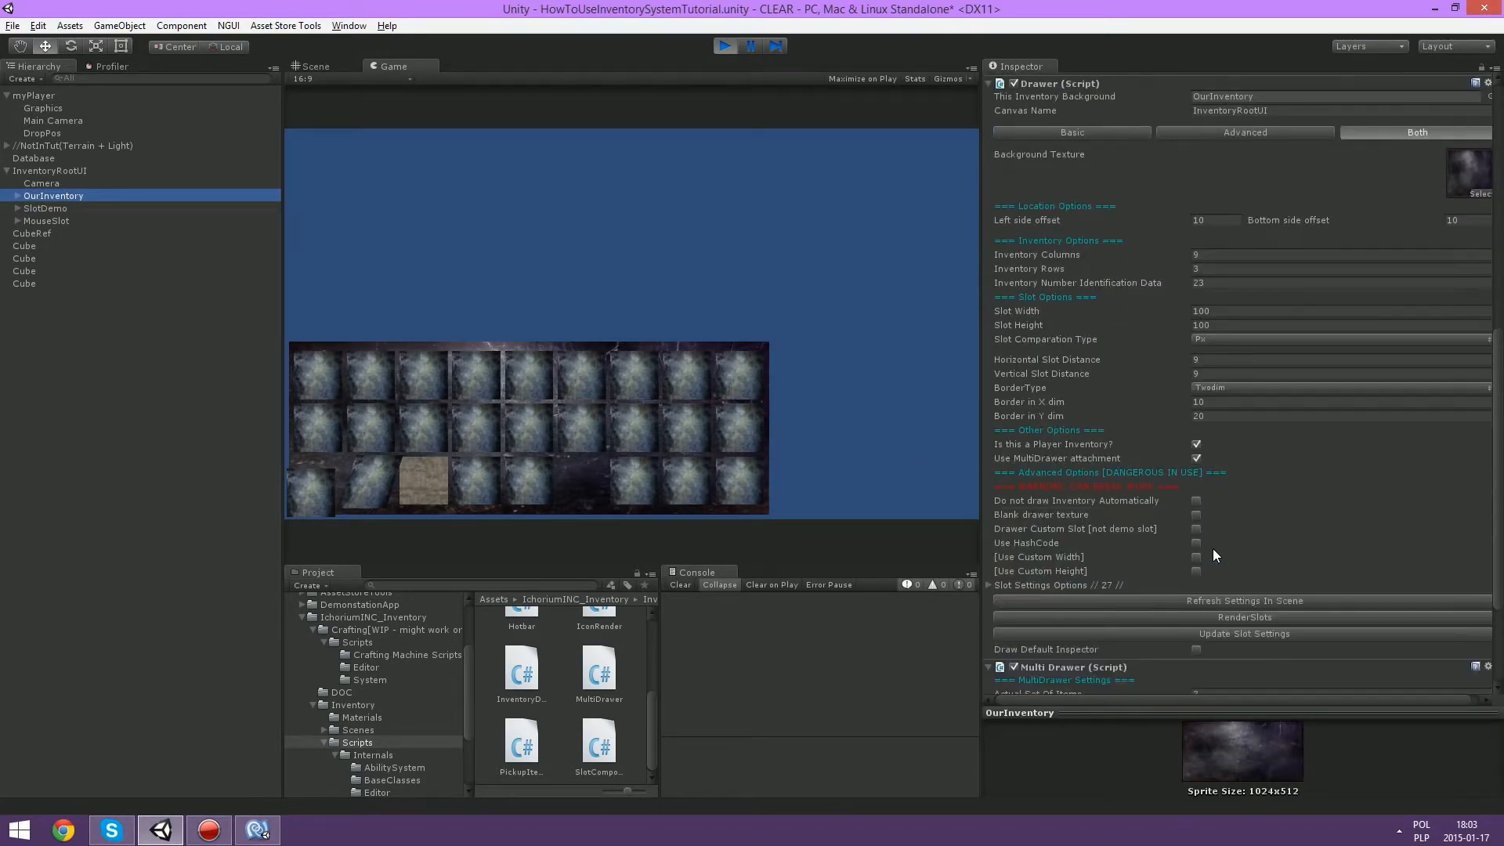
scroll(1227, 568, down, 3)
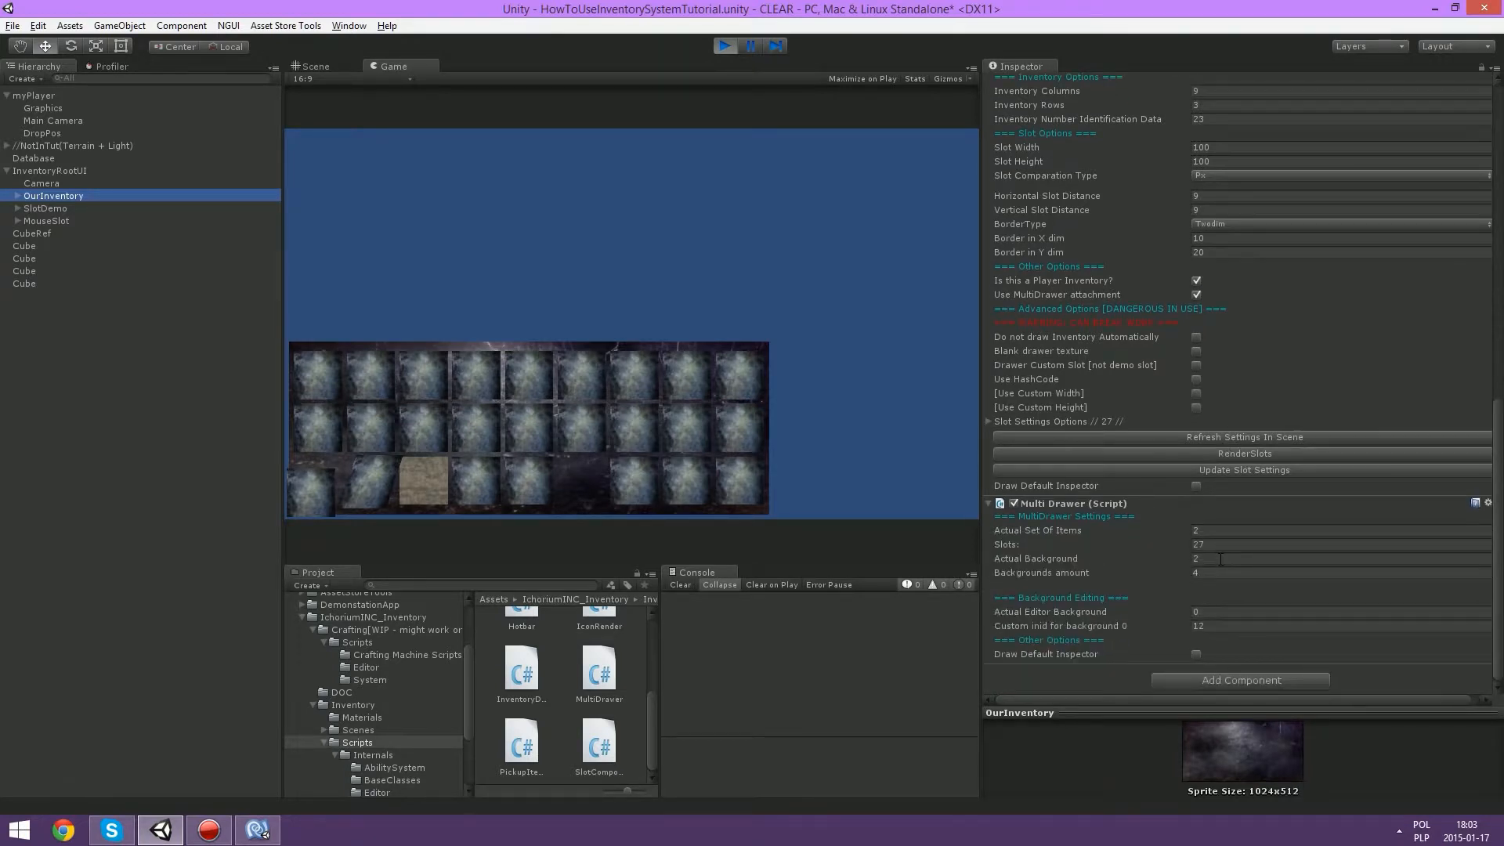
click(1199, 559)
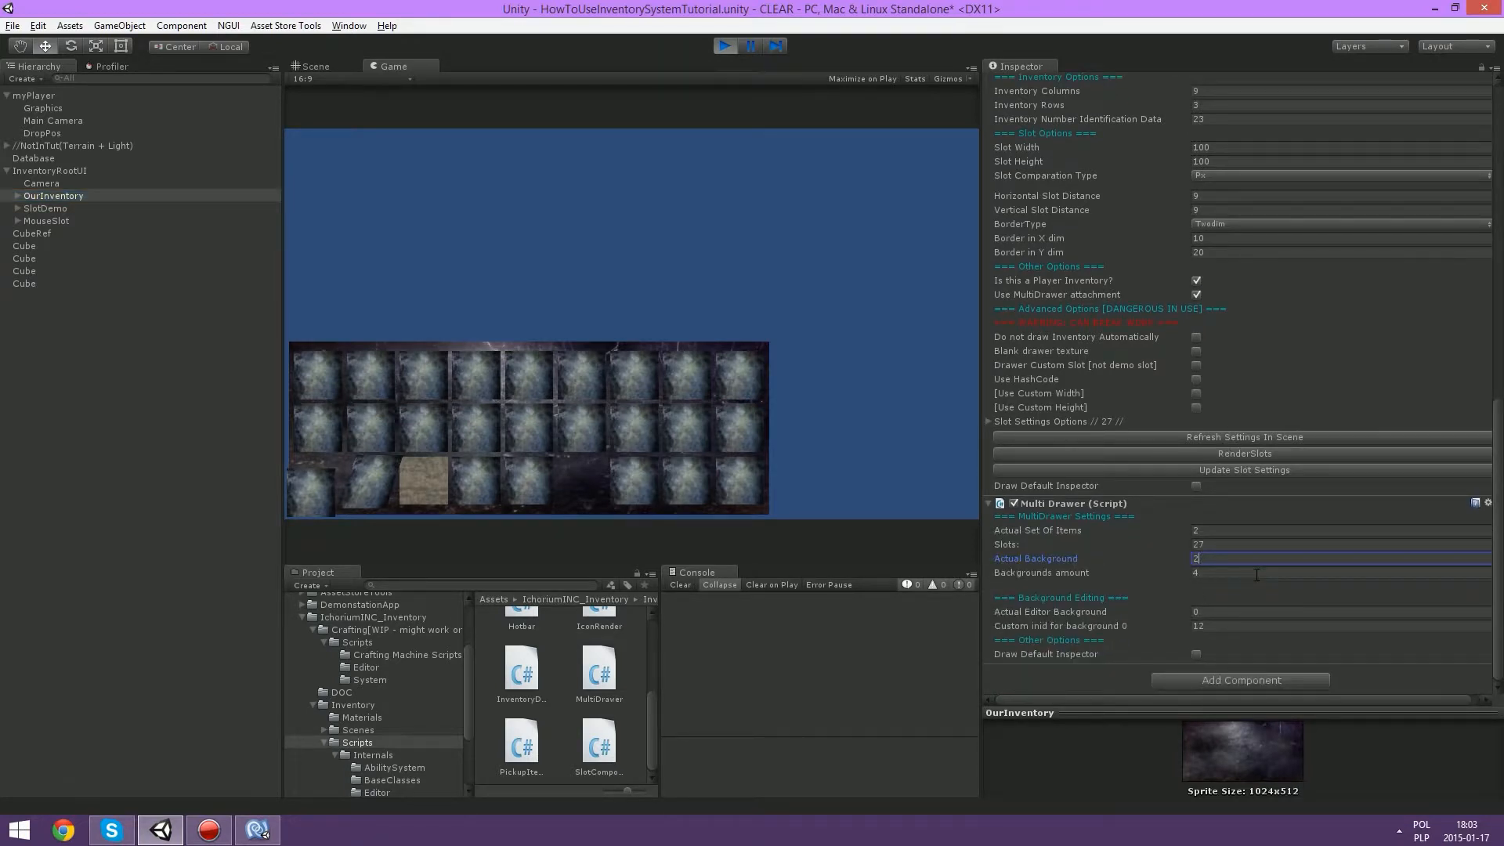
text(1)
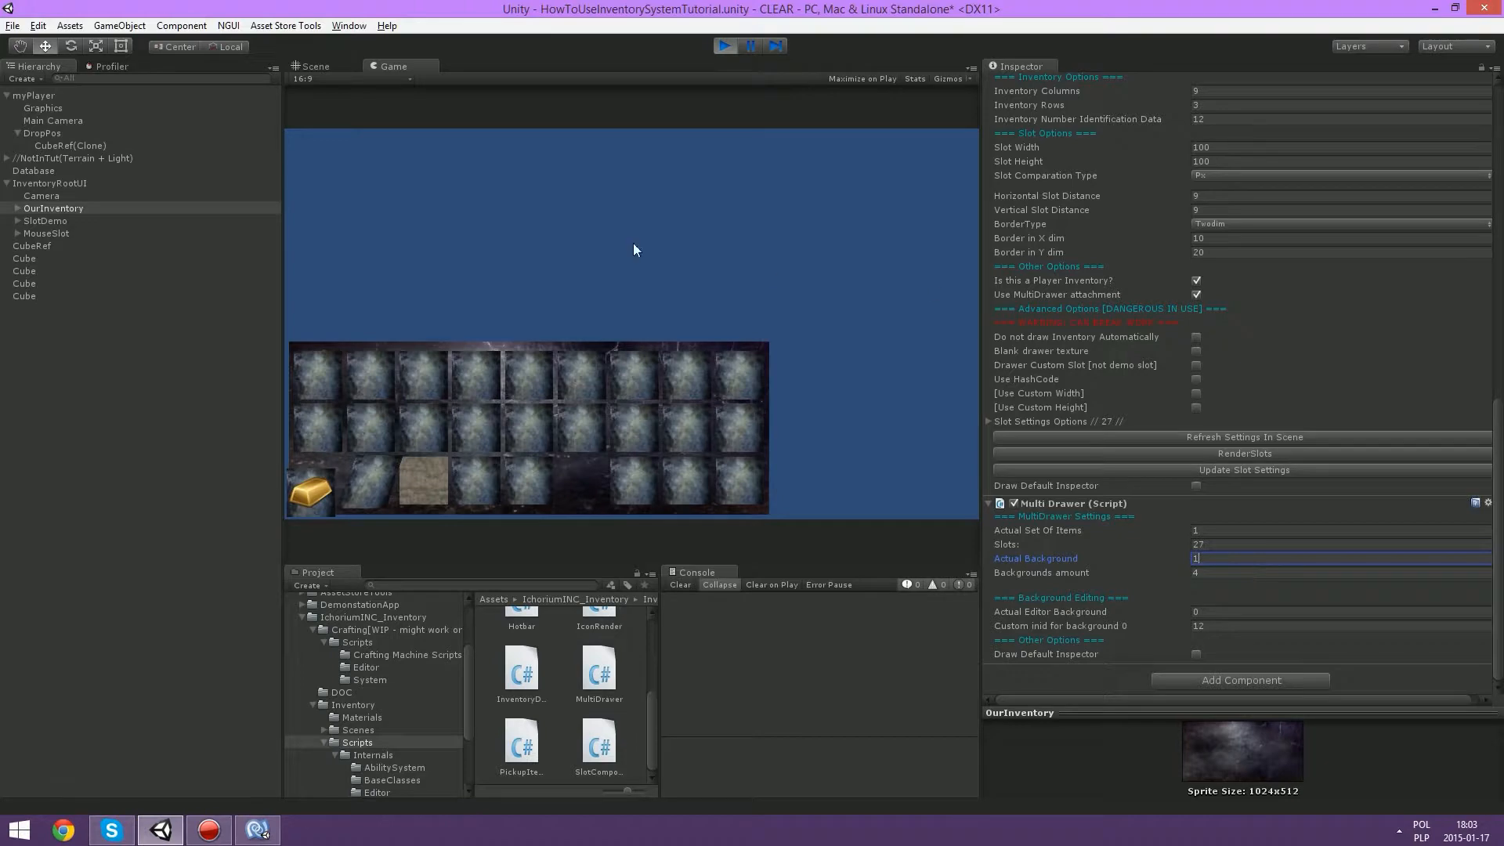
mouse_move(311, 492)
mouse_down()
mouse_move(329, 428)
mouse_move(368, 427)
mouse_up()
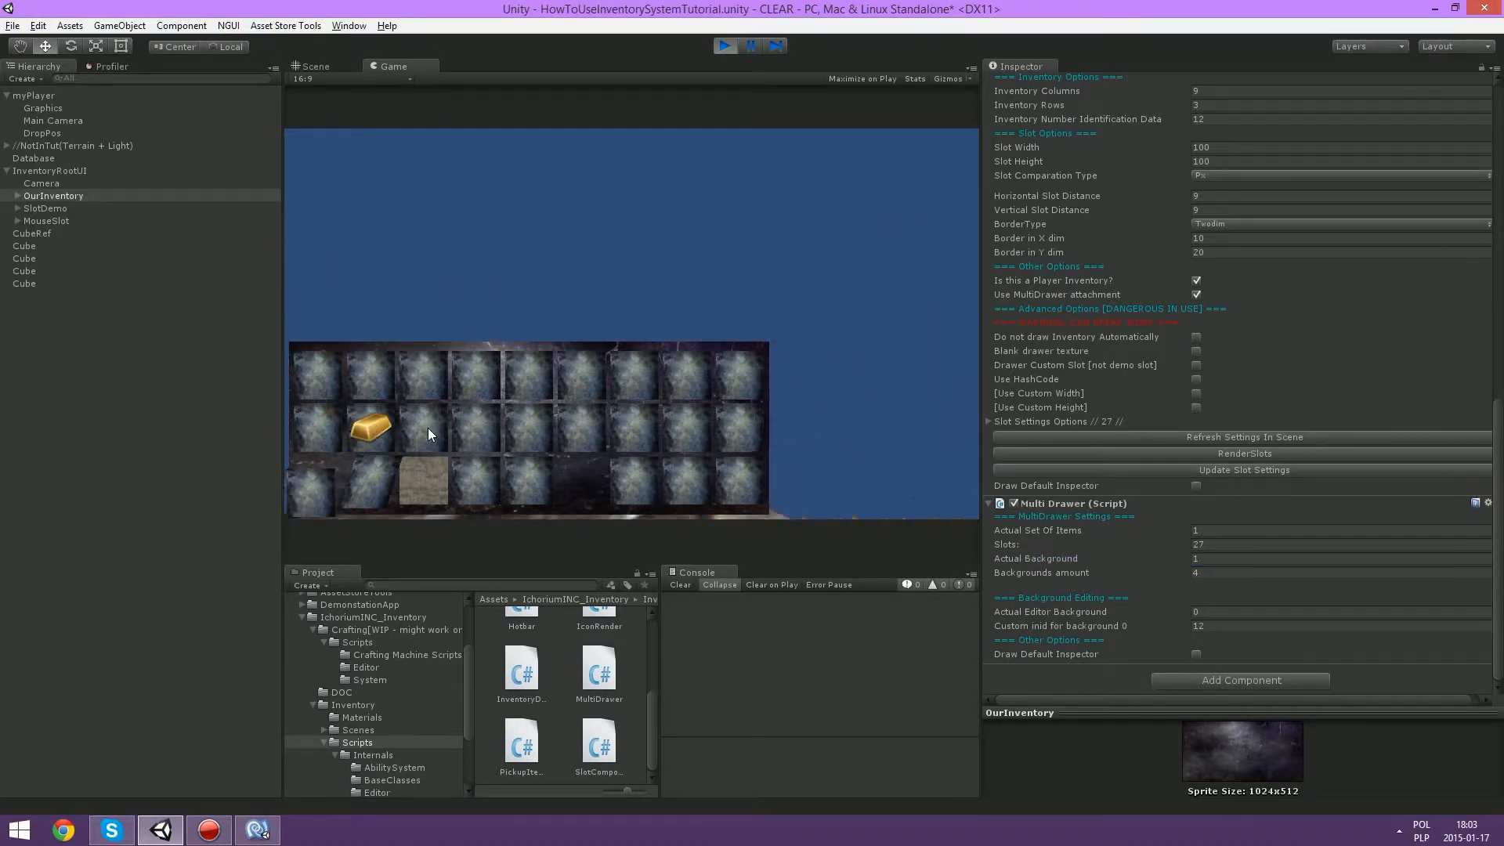
Step: Set the Multi Drawer's Actual Background to 0 and move that background's gold ingot to the fifth slot of the bottom row
click(1230, 560)
text(0)
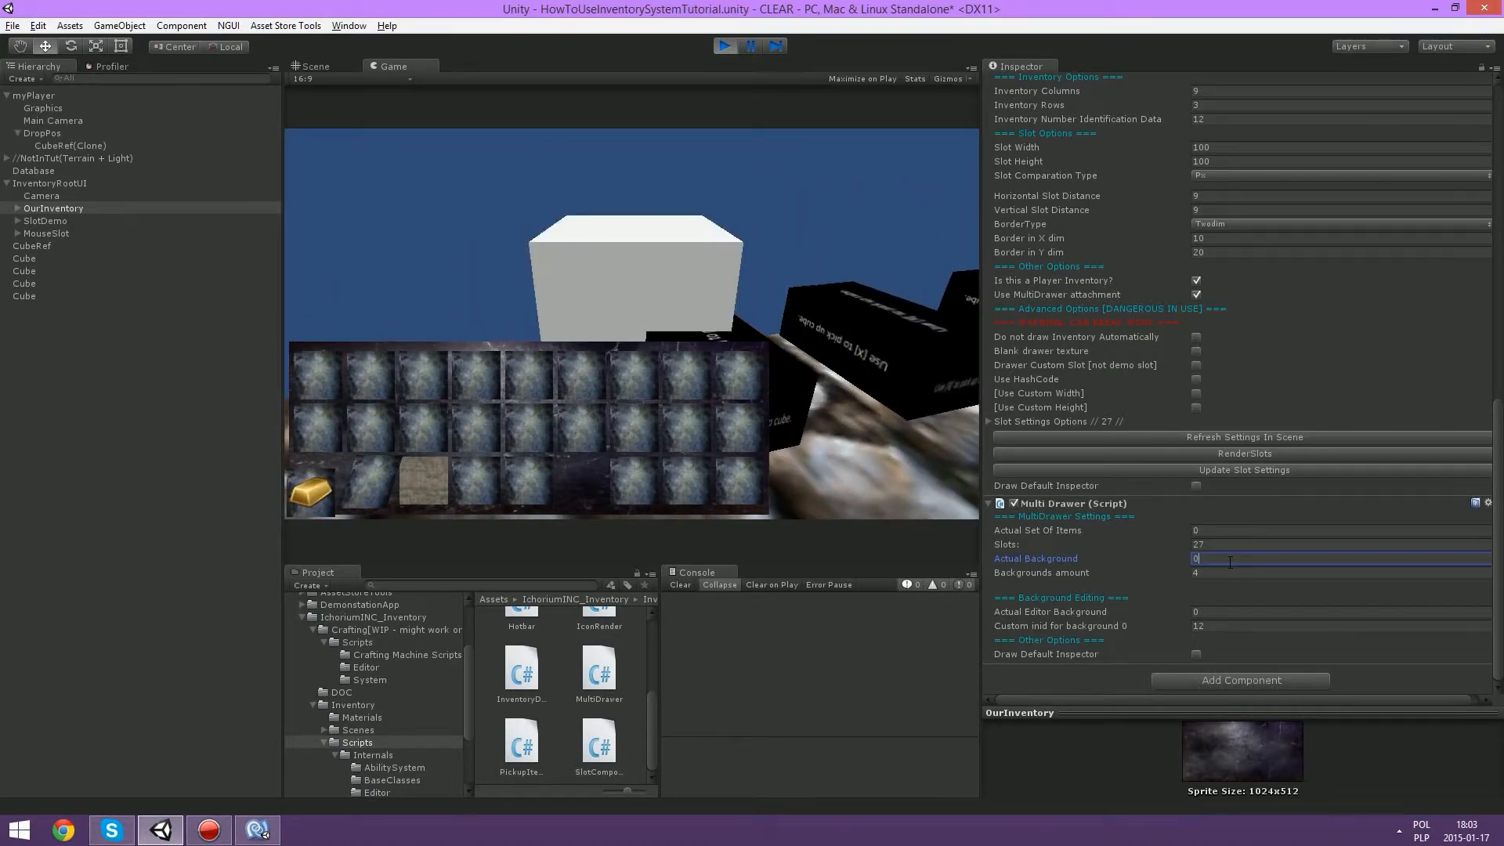
drag(313, 492, 523, 486)
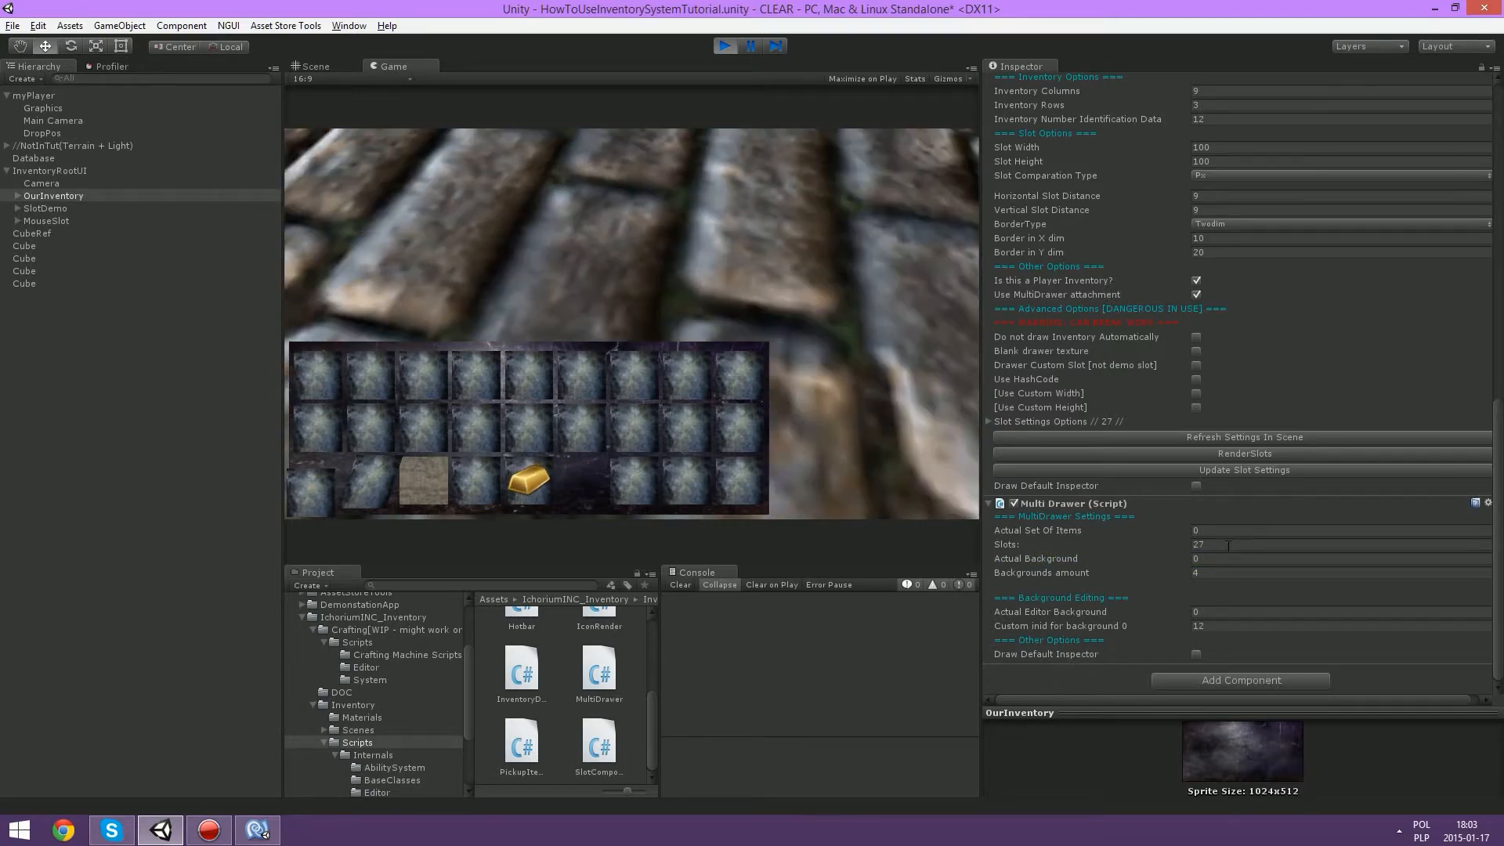
Step: Switch the Actual Background back to 1 and move its gold ingot to the fourth slot of the middle row
click(1203, 561)
text(1)
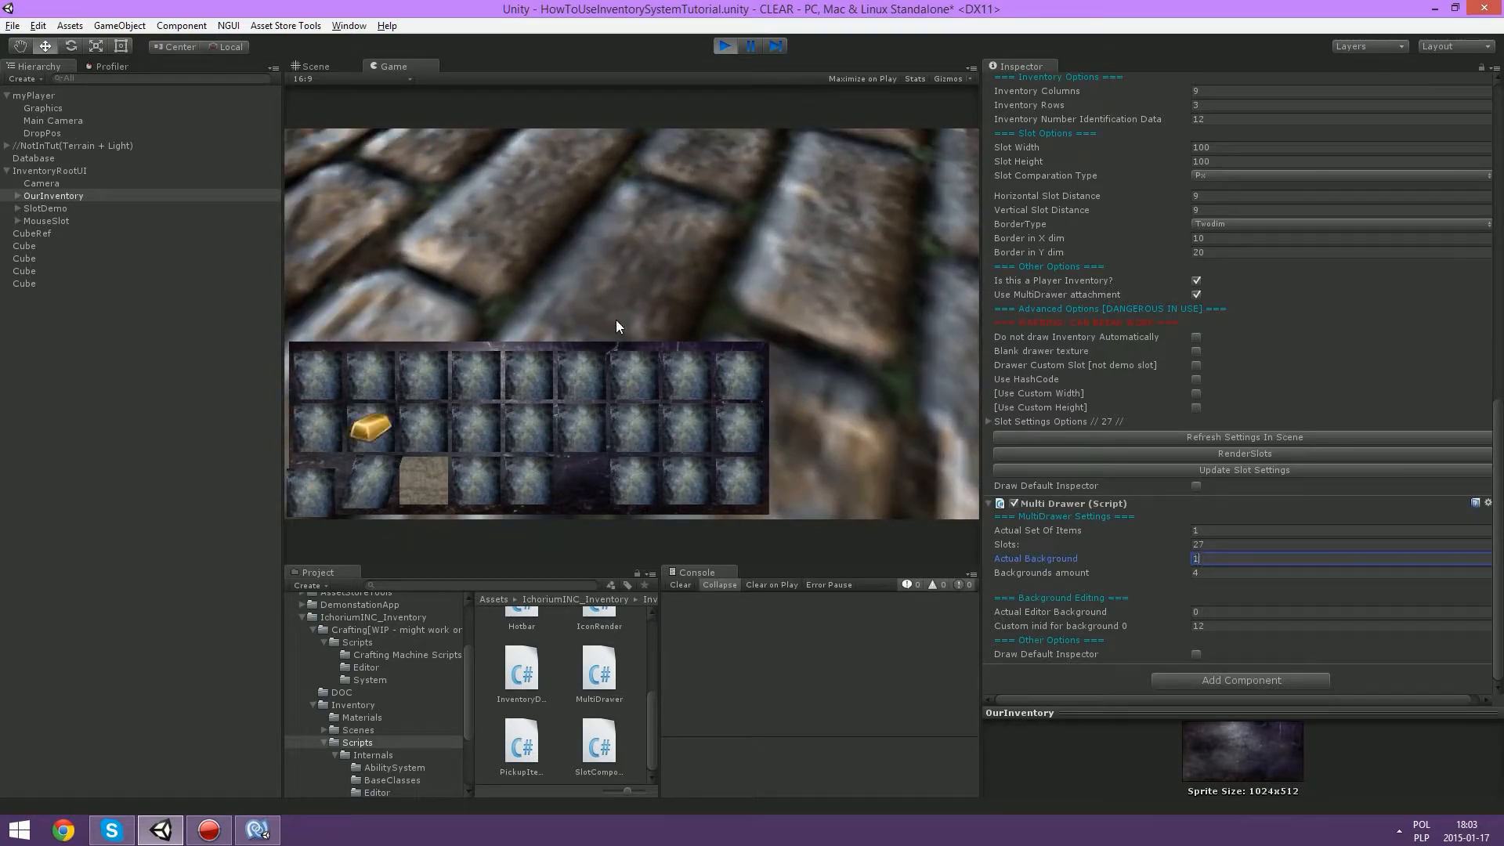
click(616, 319)
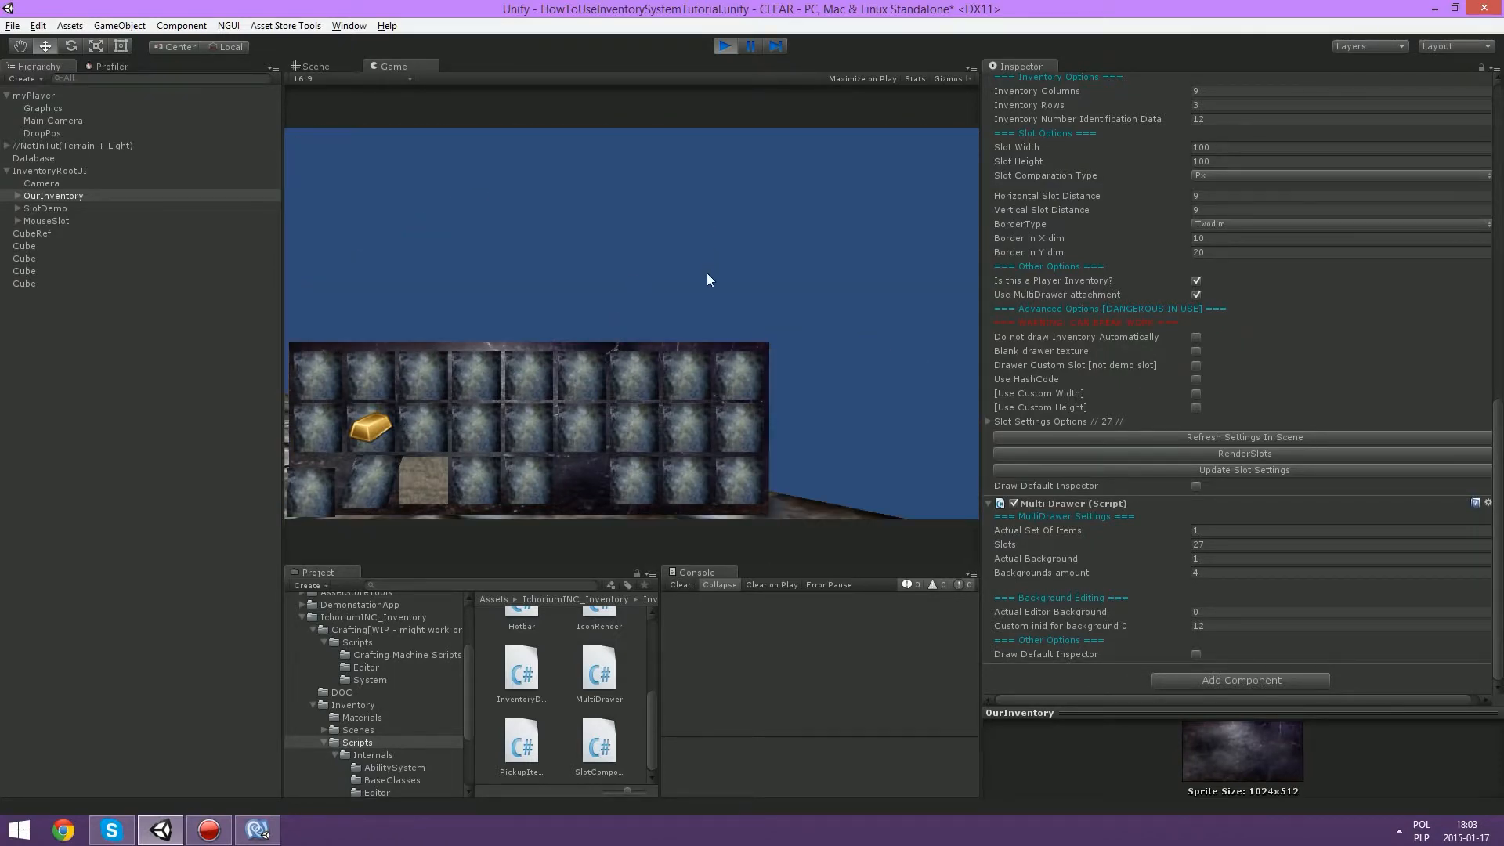
click(376, 415)
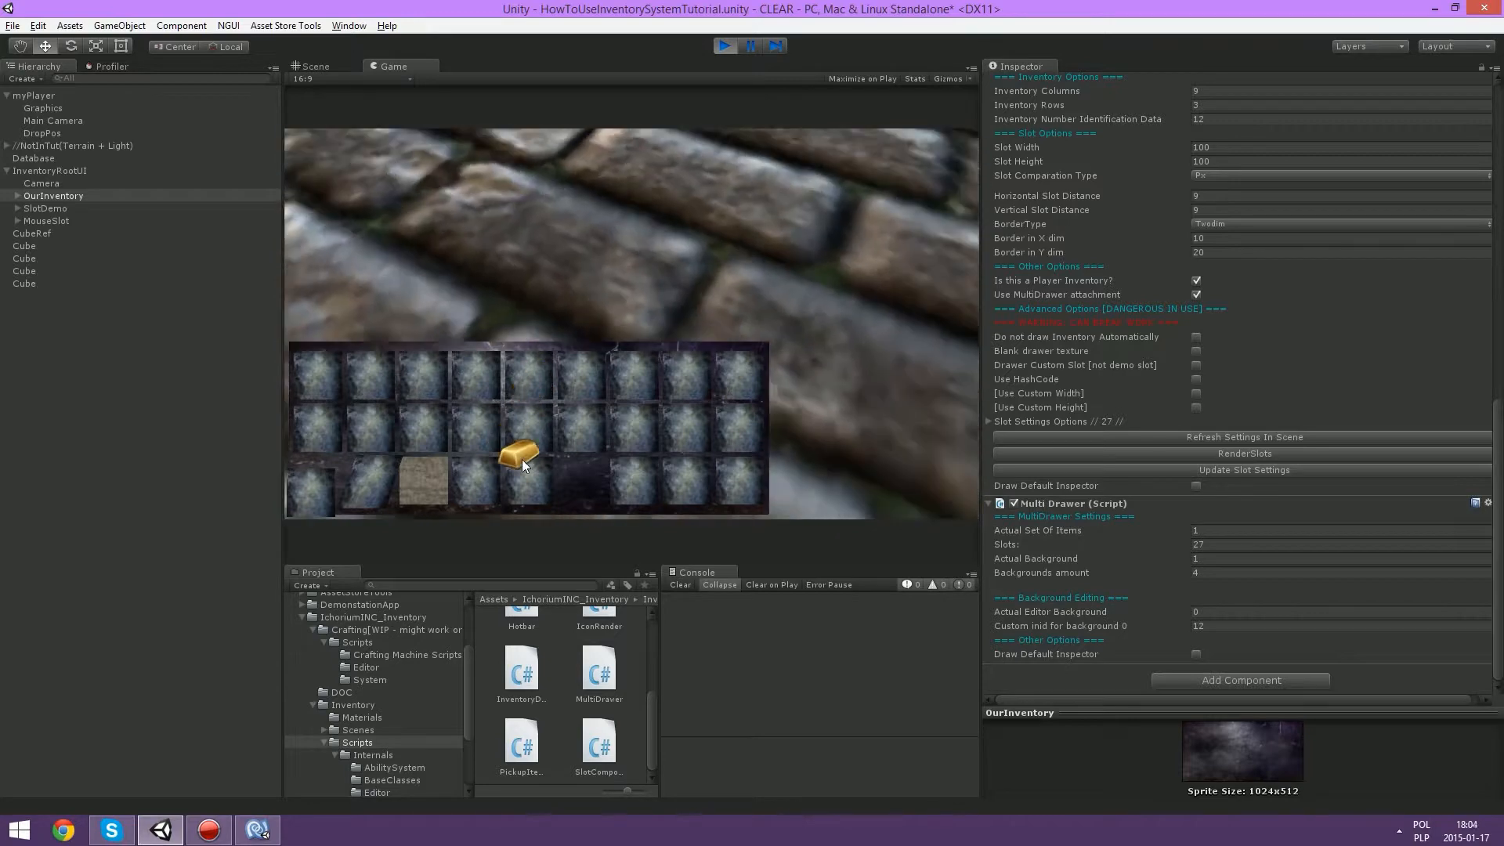
click(486, 431)
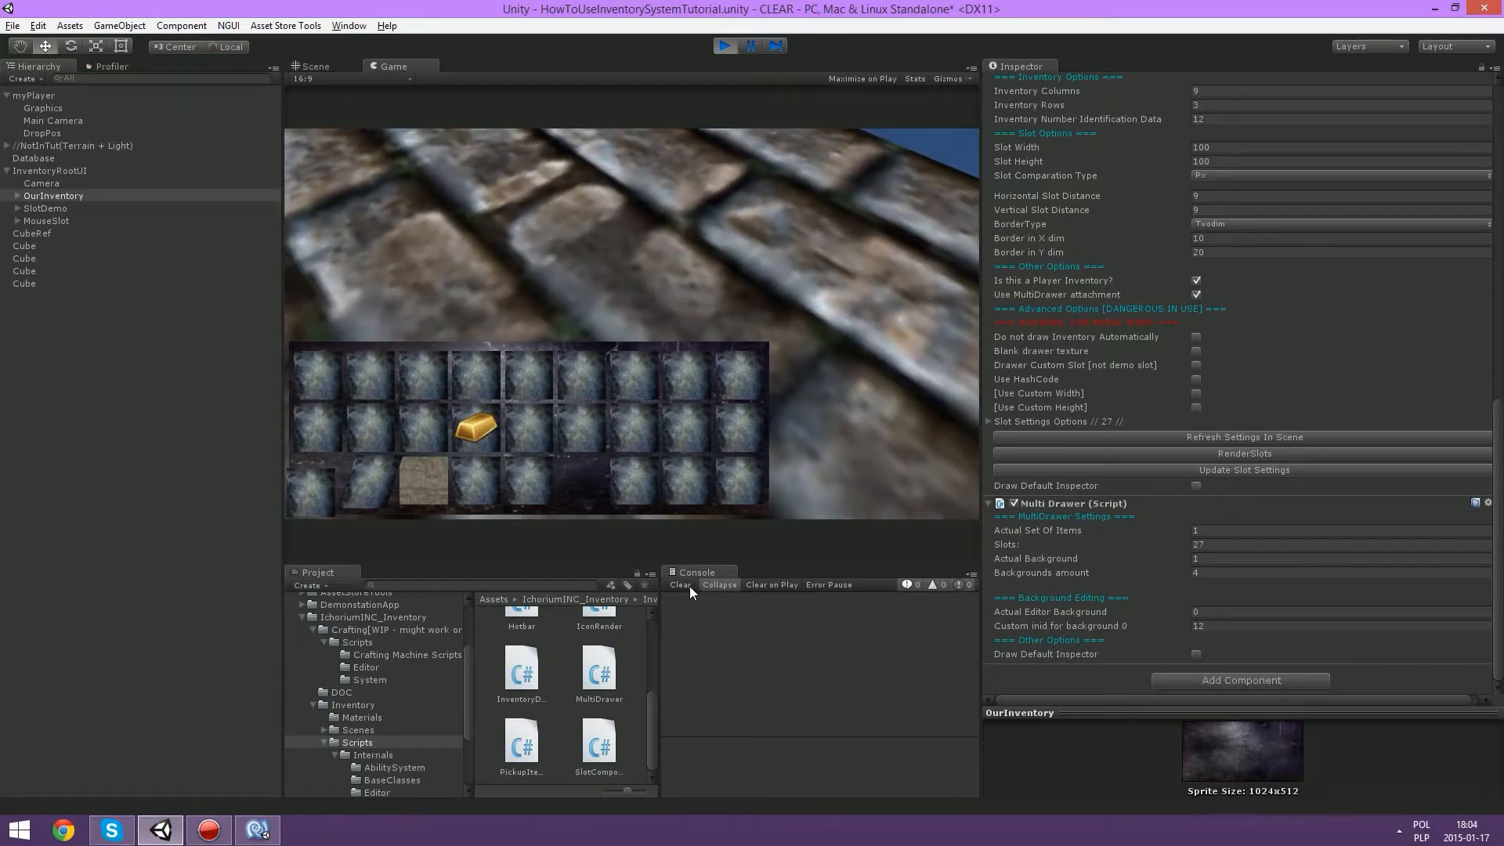
Step: Widen the project asset browser and narrow its folder tree
drag(662, 630, 704, 640)
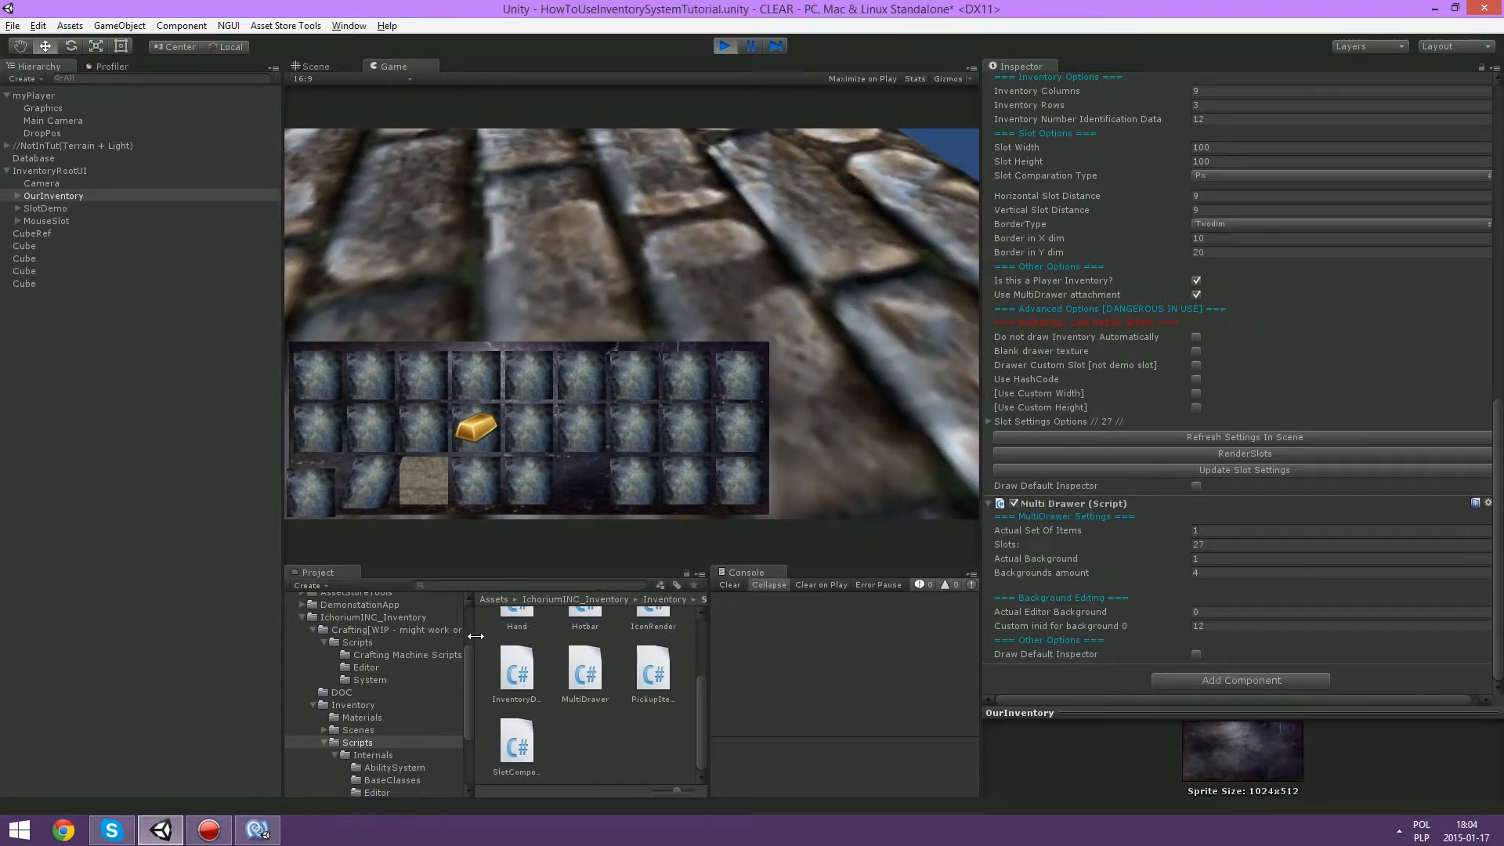
drag(475, 636, 452, 637)
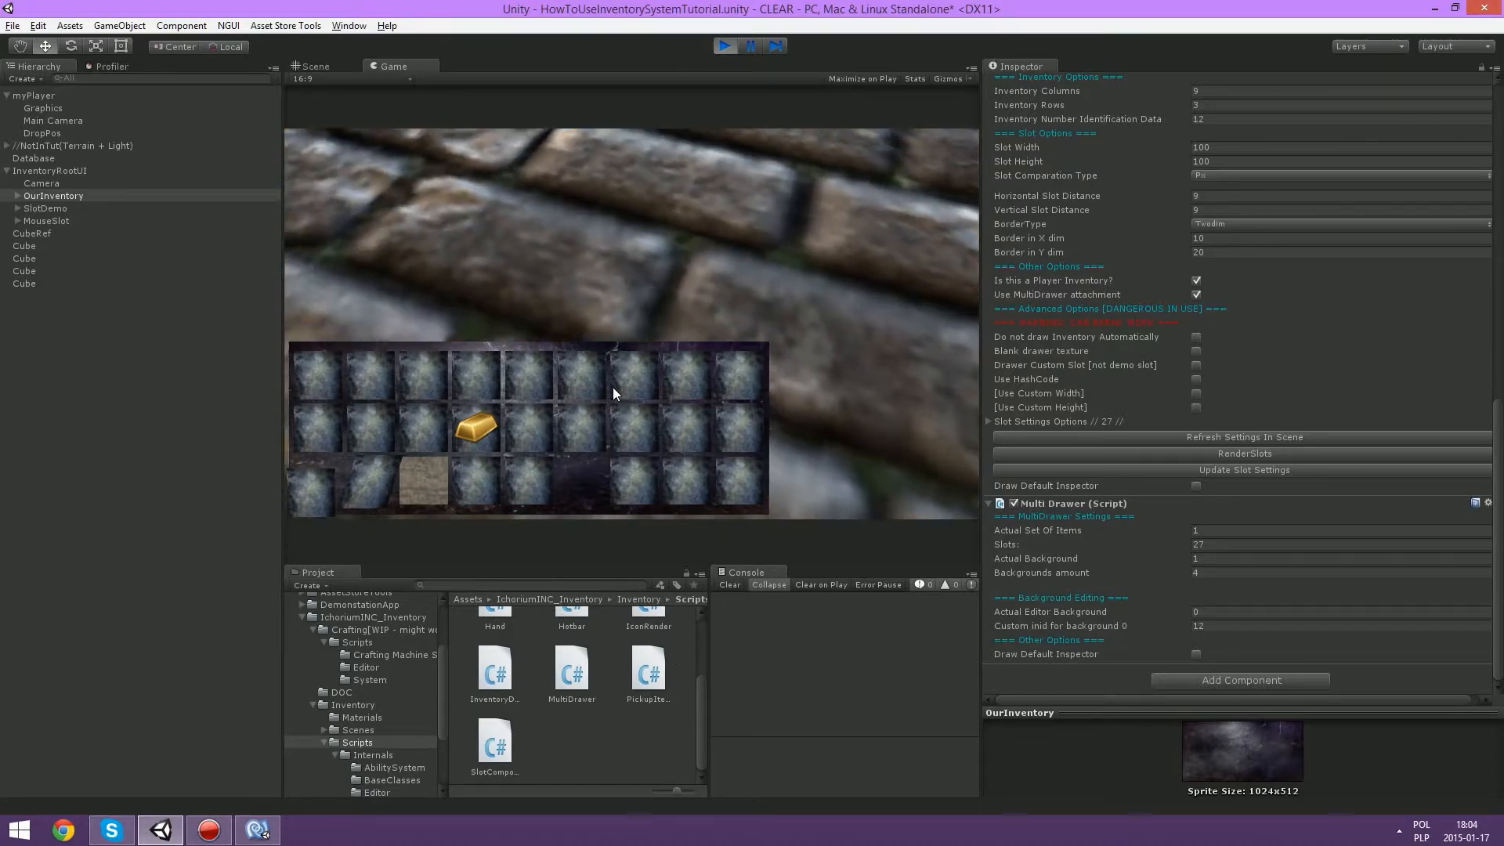
Step: Move the gold ingot between several slots of the running inventory, ending in the fifth slot of the bottom row
click(477, 429)
click(544, 486)
click(549, 495)
click(533, 392)
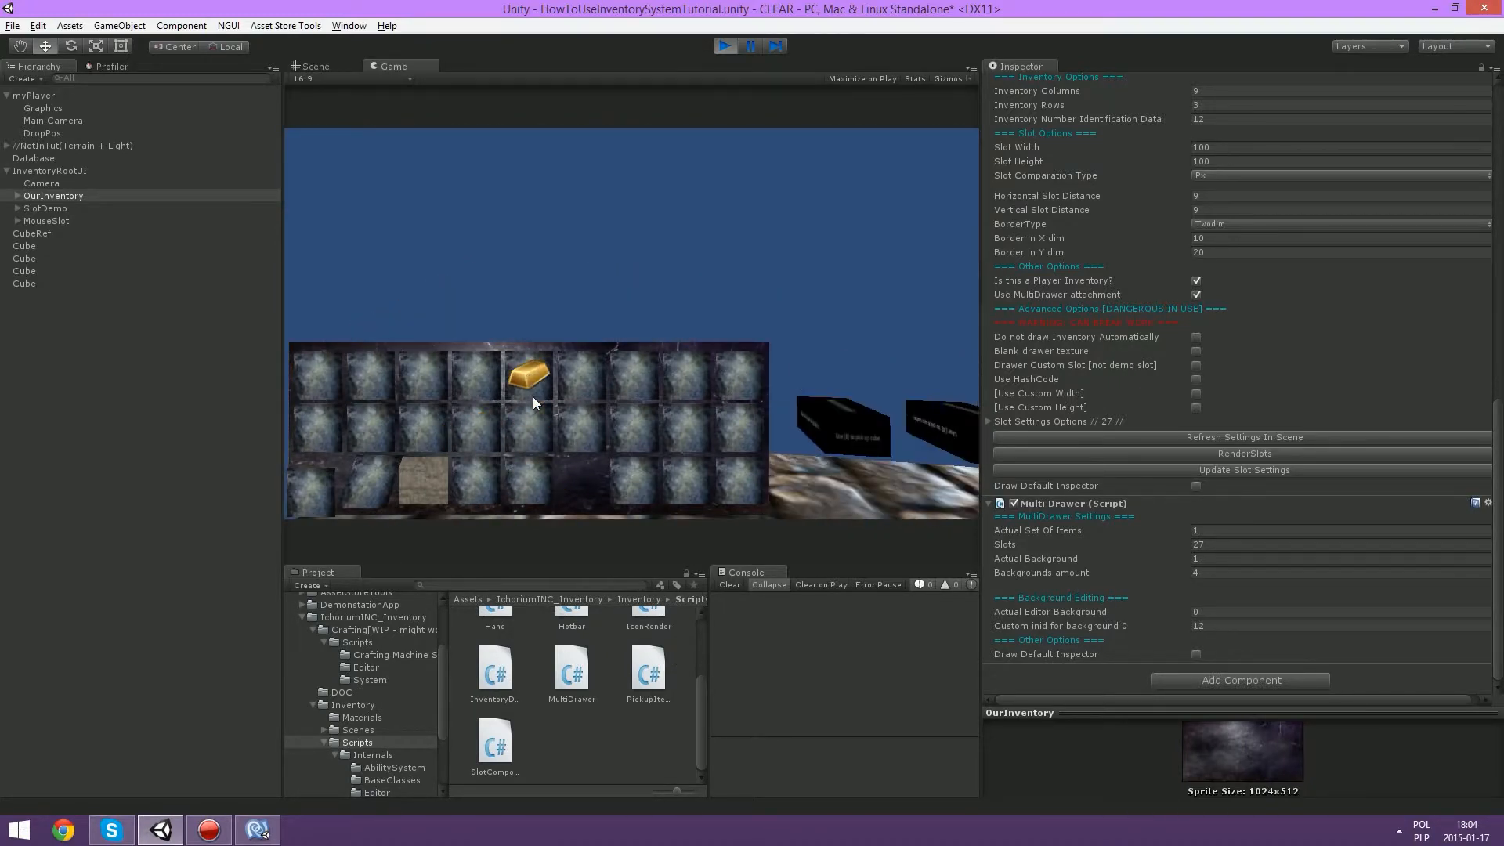
click(532, 395)
click(531, 425)
click(529, 427)
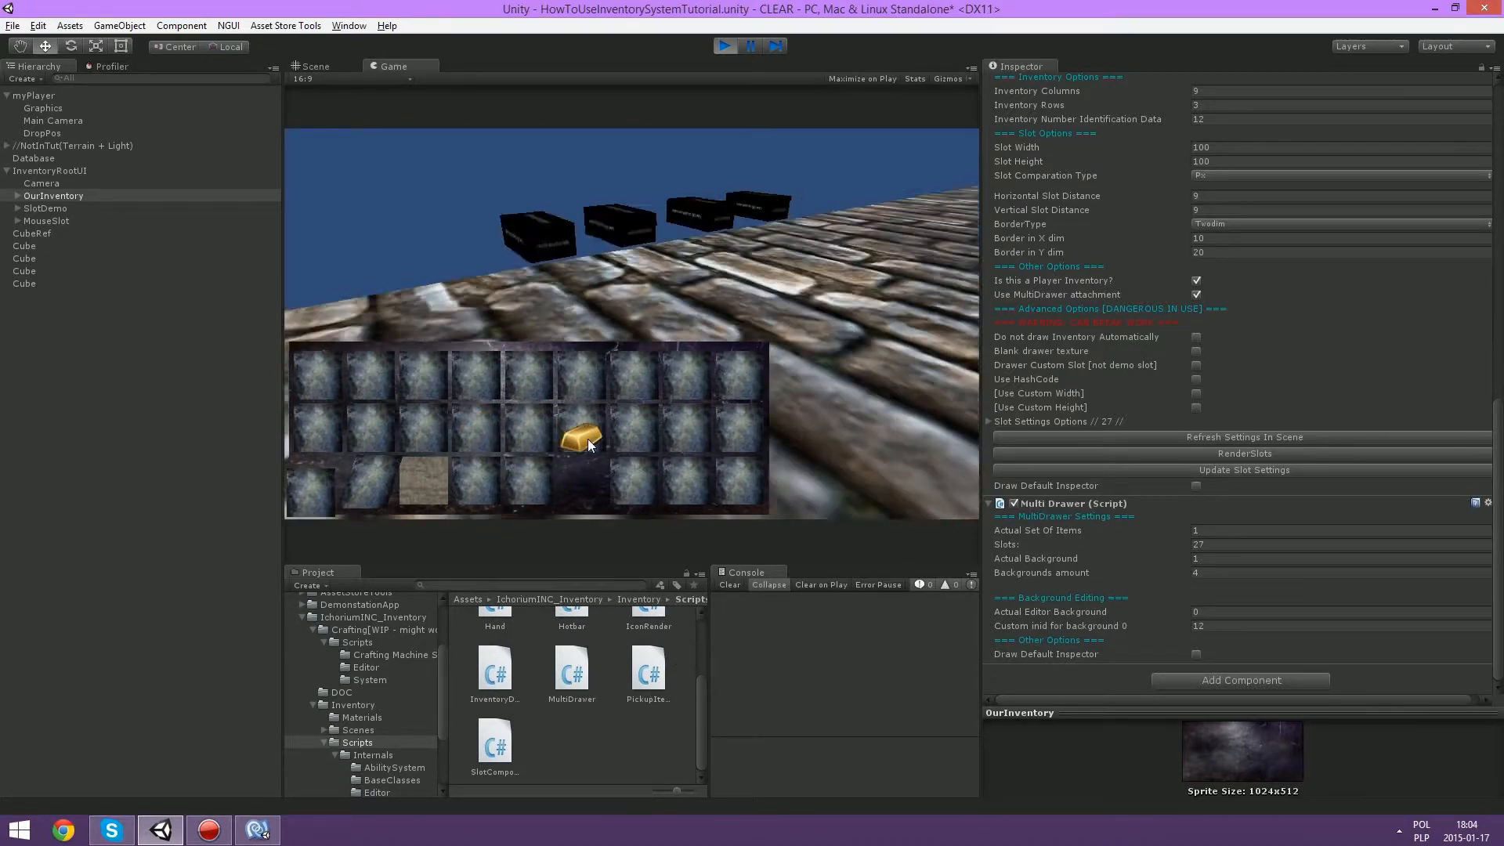
click(532, 486)
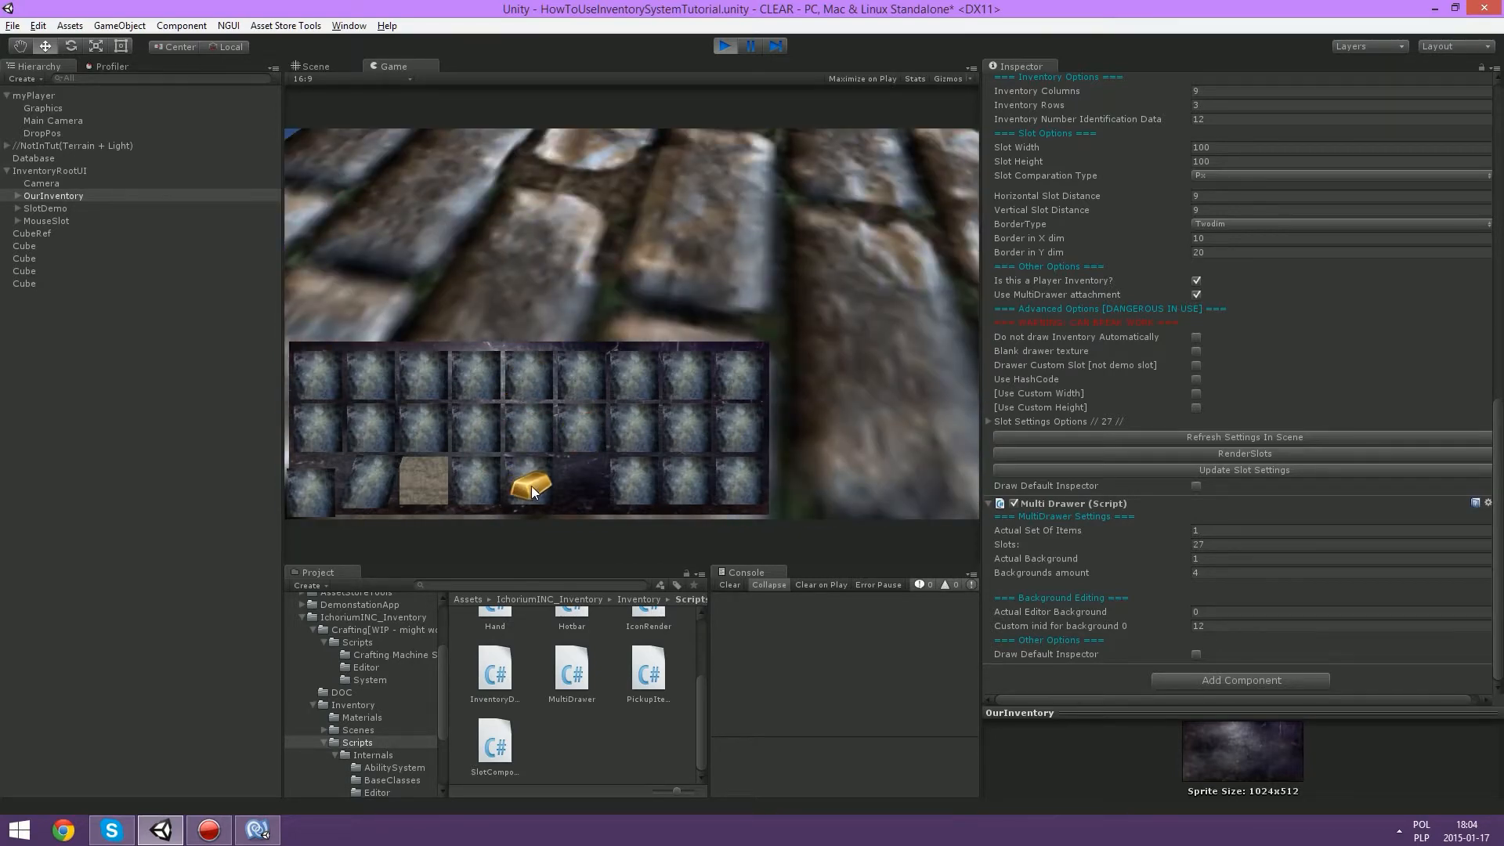
click(531, 485)
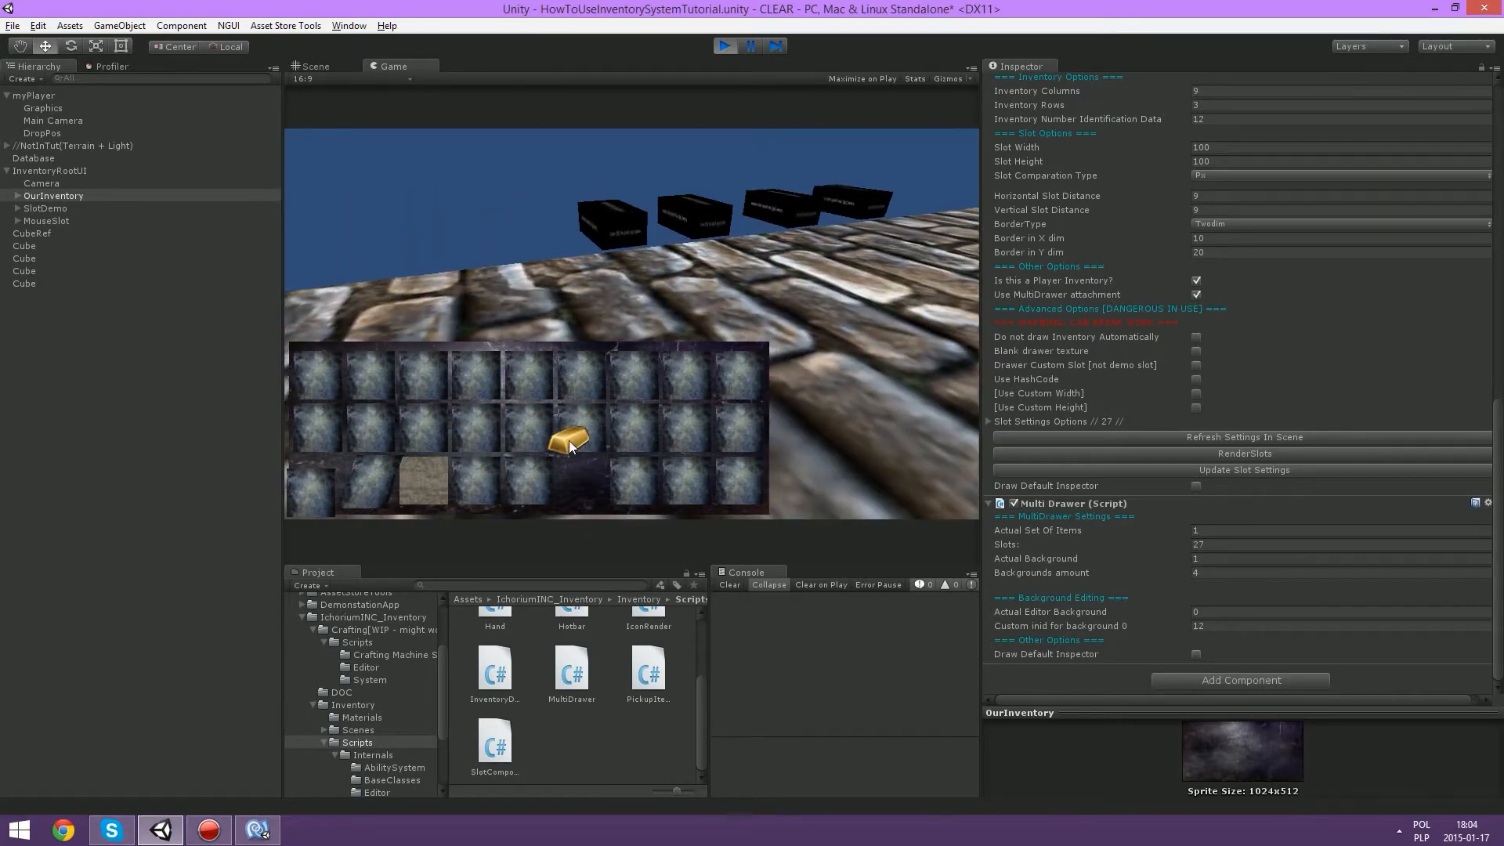
click(540, 479)
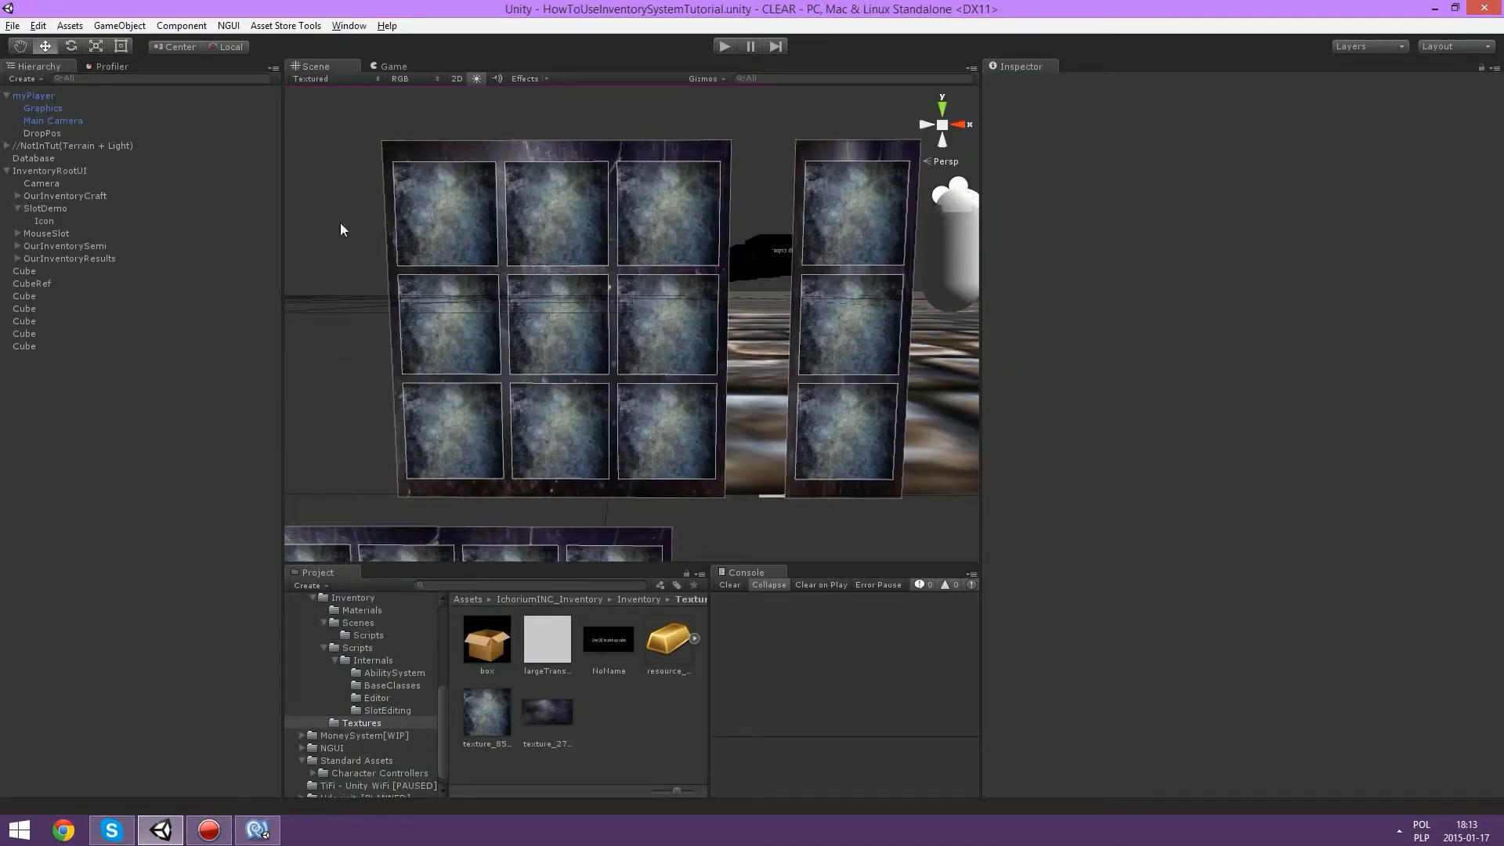
Step: Add the NormalCraftingDevice component to OurInventoryCraft
click(65, 196)
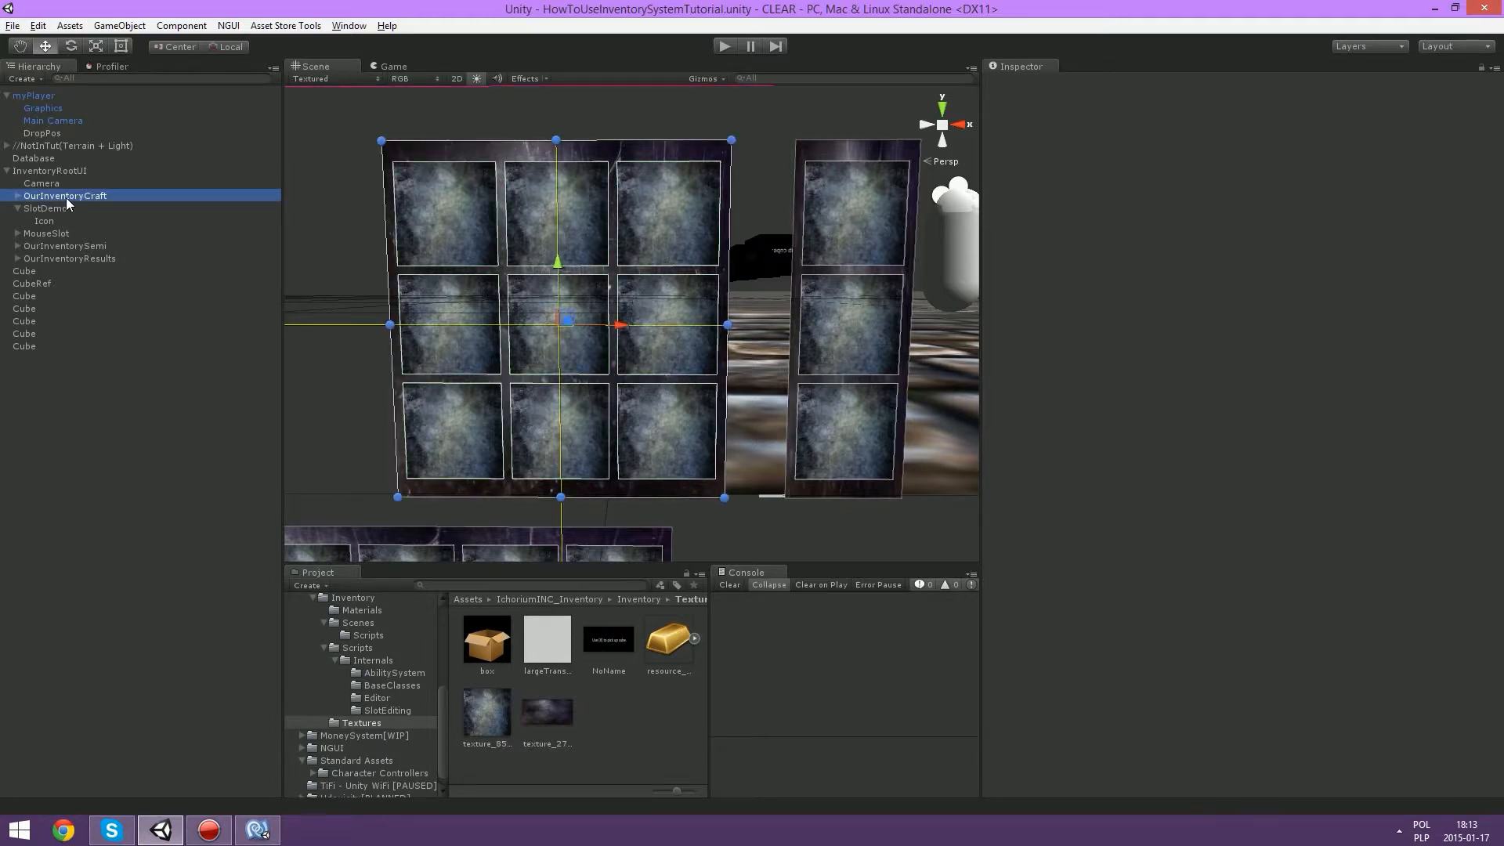
scroll(1210, 486, down, 12)
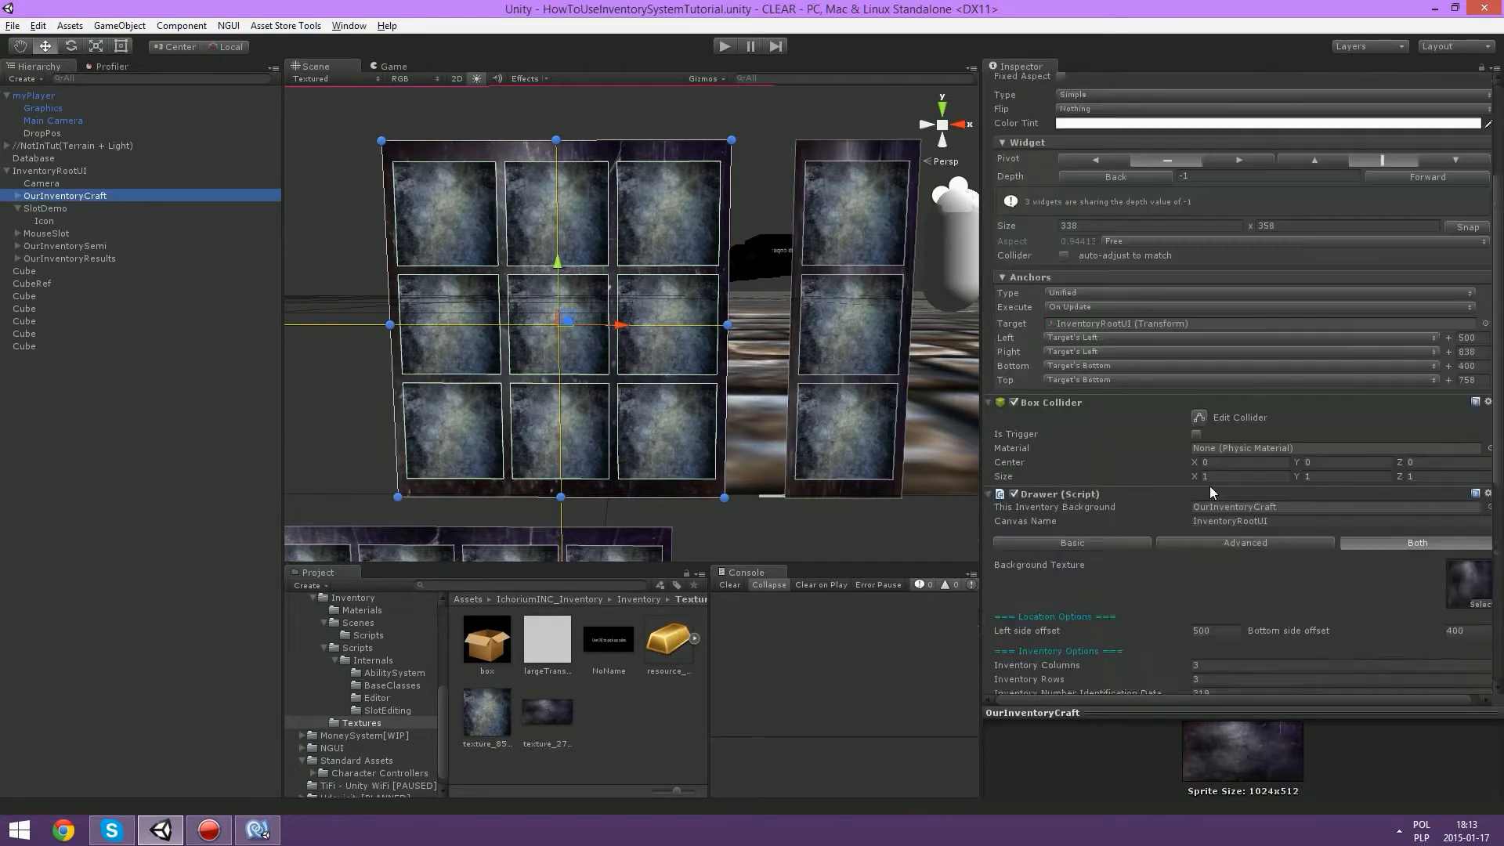
click(1261, 680)
text(craft)
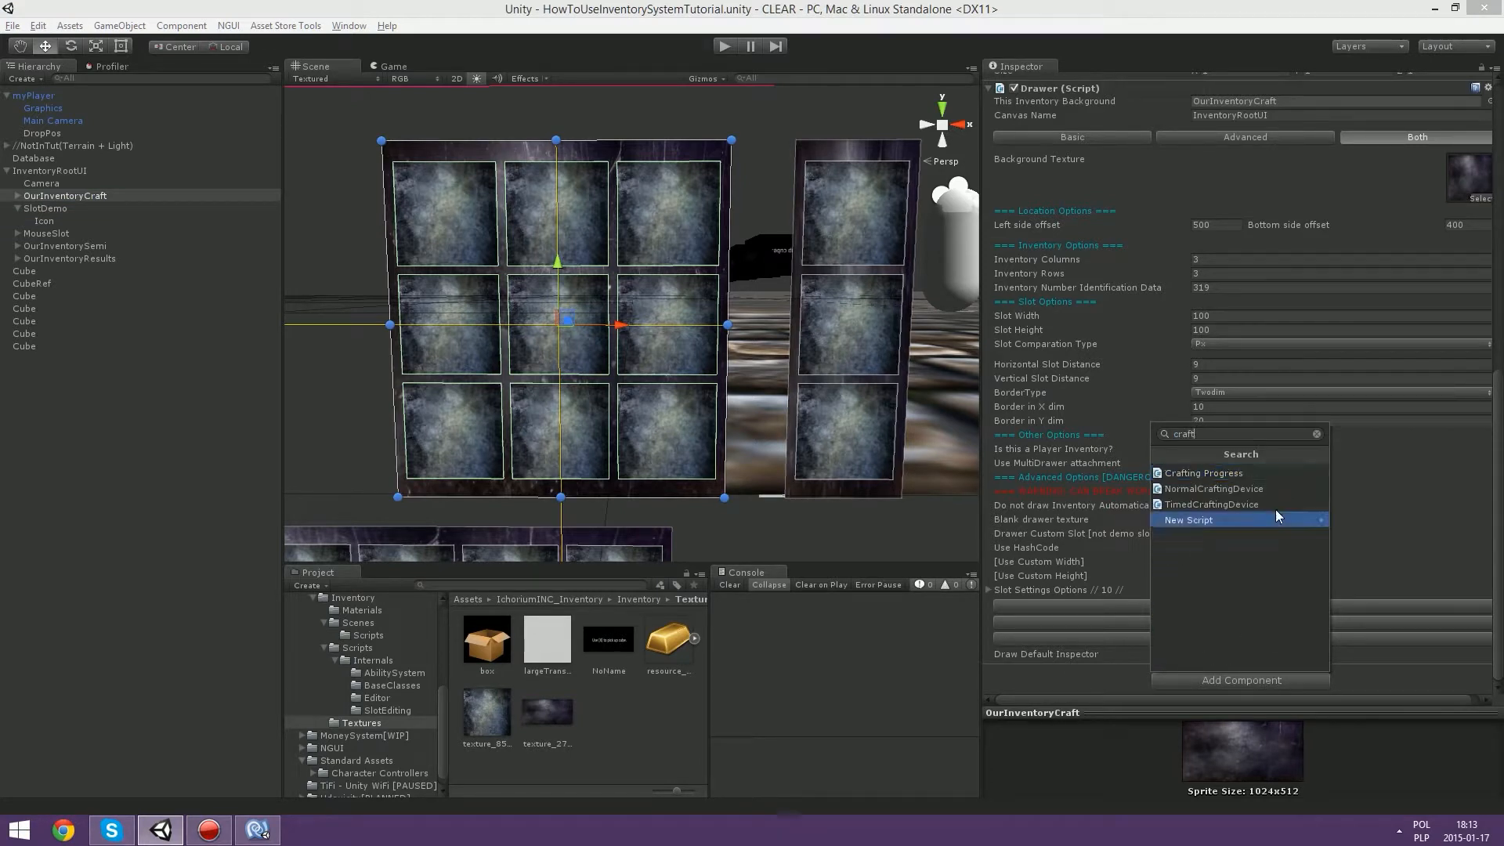
click(1230, 490)
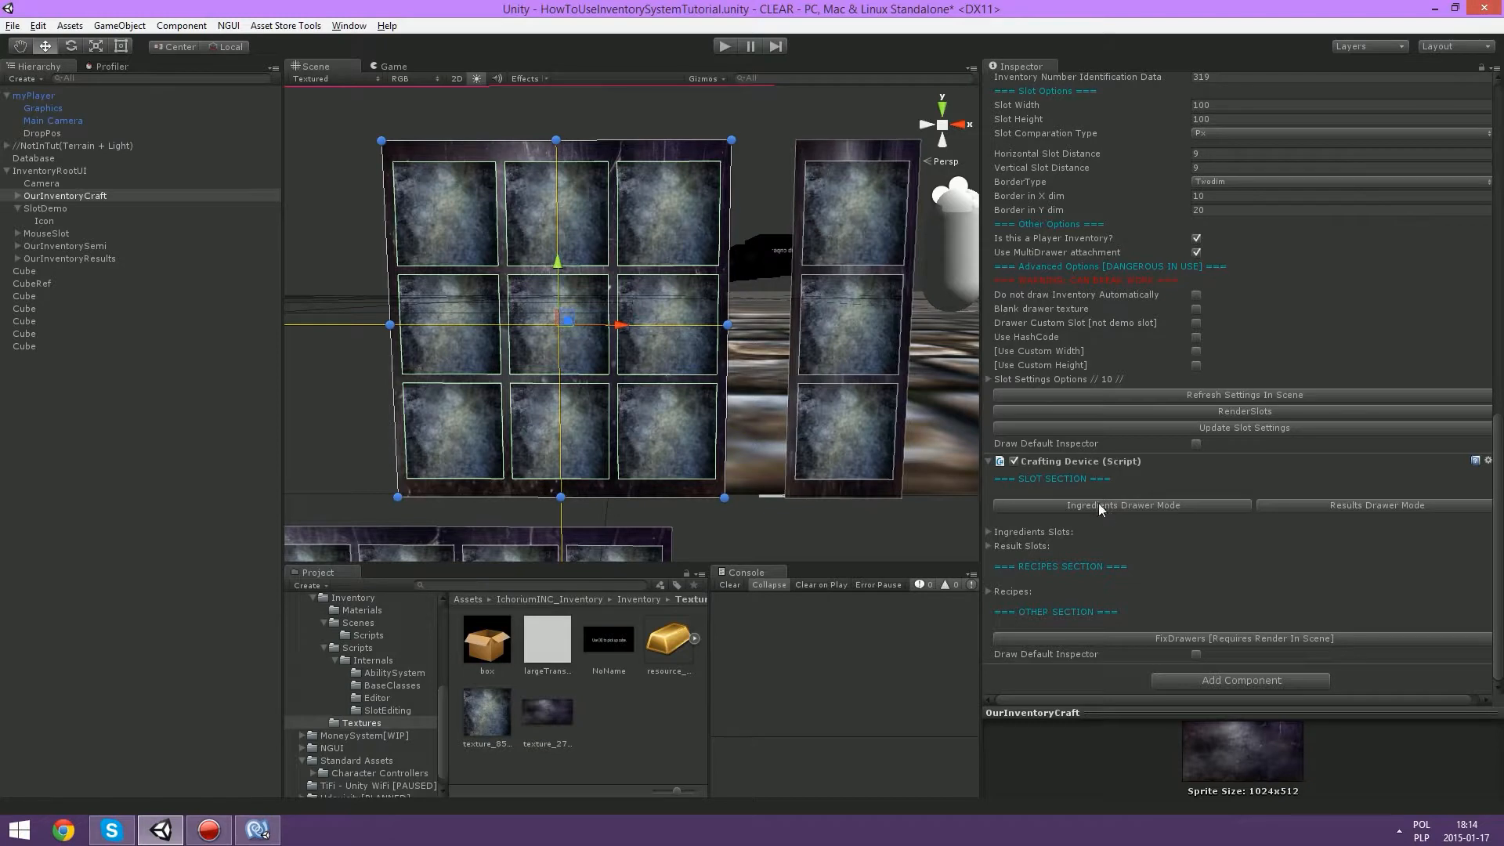
Step: Enable the crafting device's ingredients and results drawer modes, assigning OurInventoryCraft as Drawer of Ingredients and OurInventoryResults as Drawer of Results
click(1100, 505)
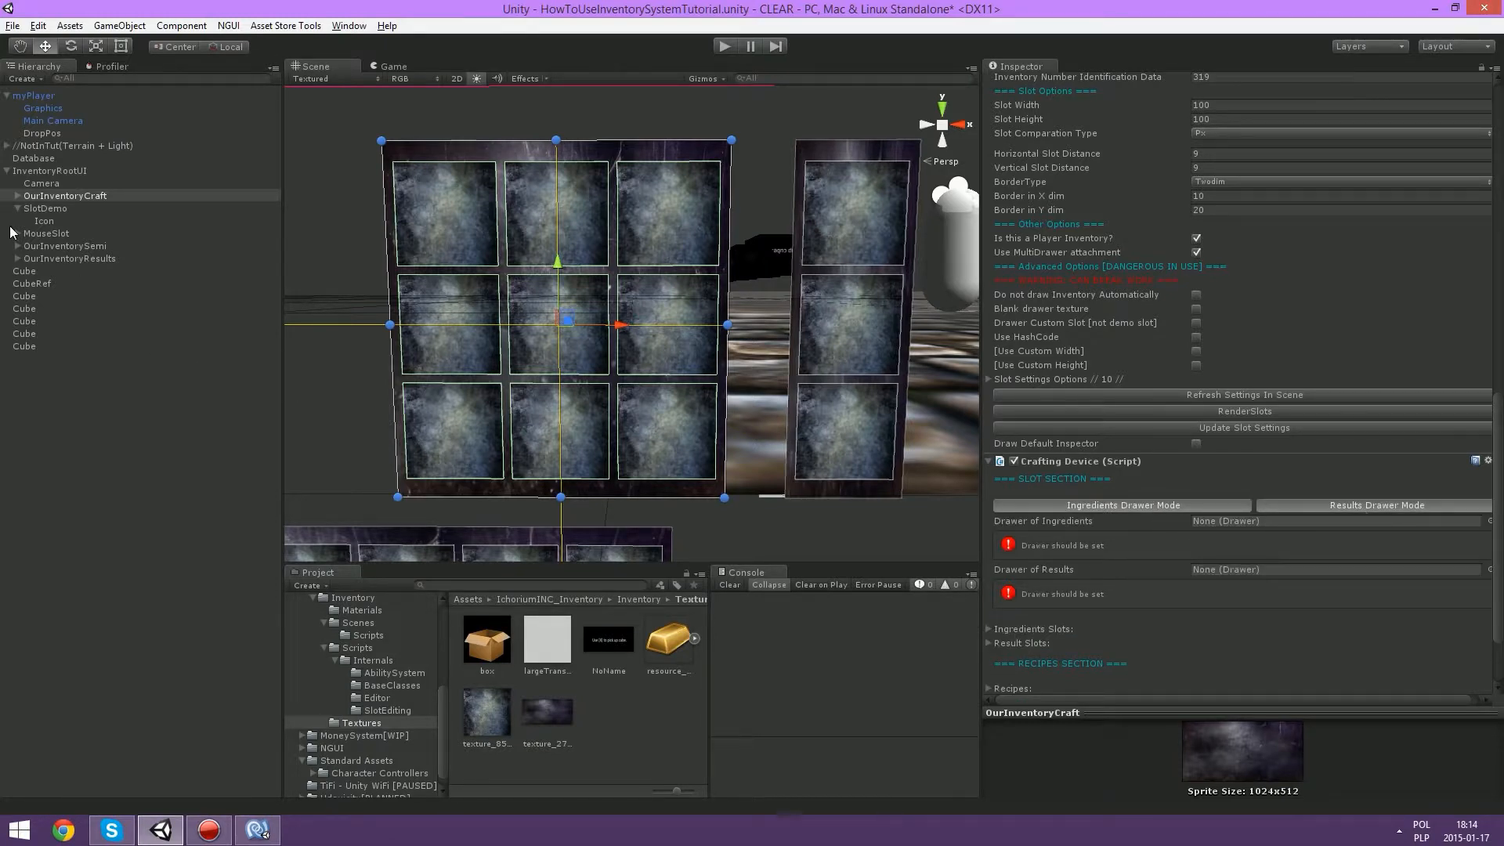
drag(88, 196, 1211, 523)
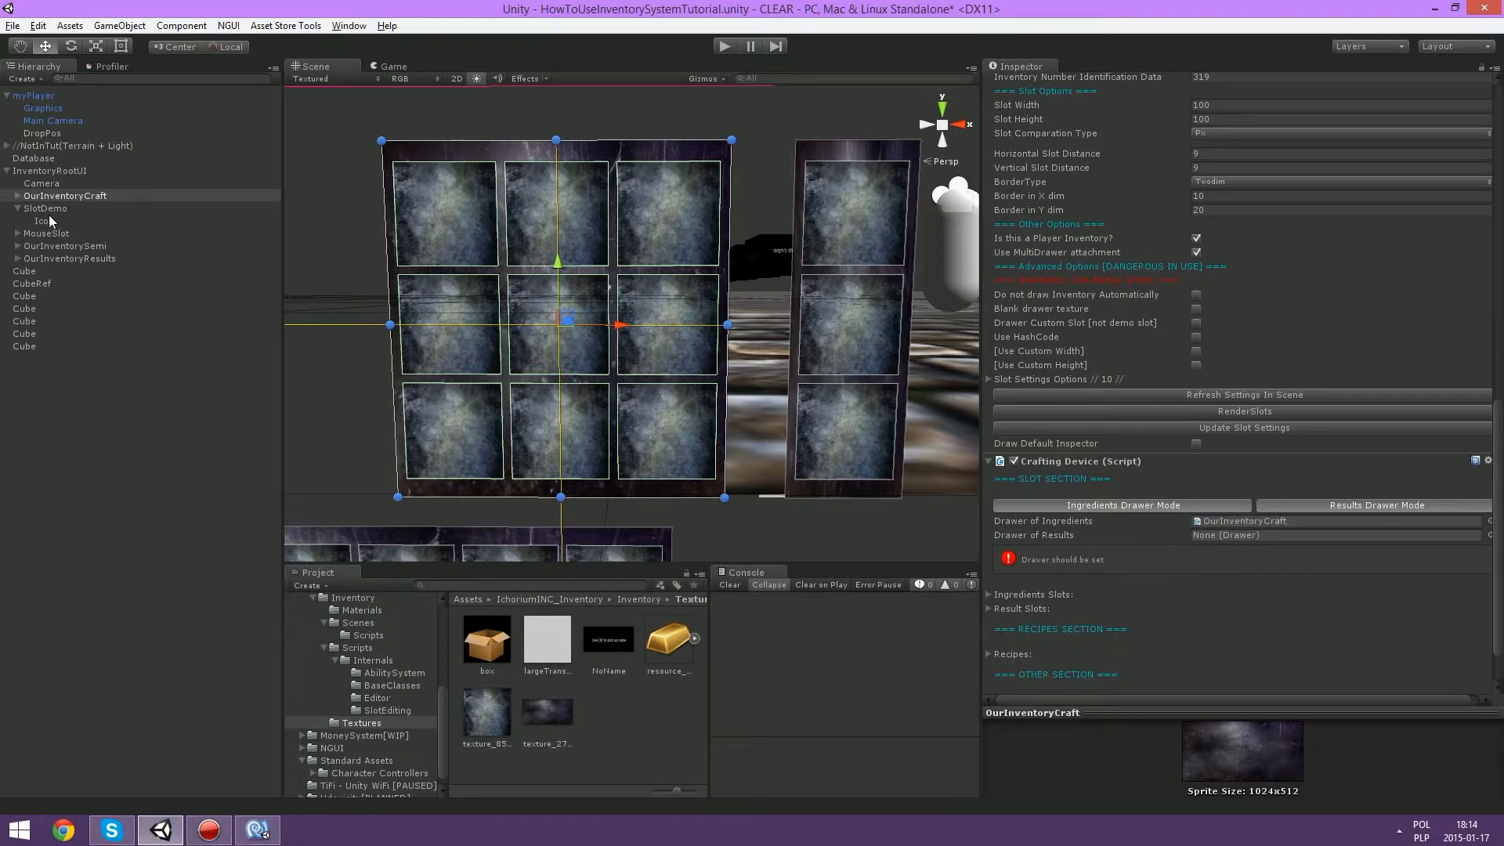
drag(75, 260, 1255, 535)
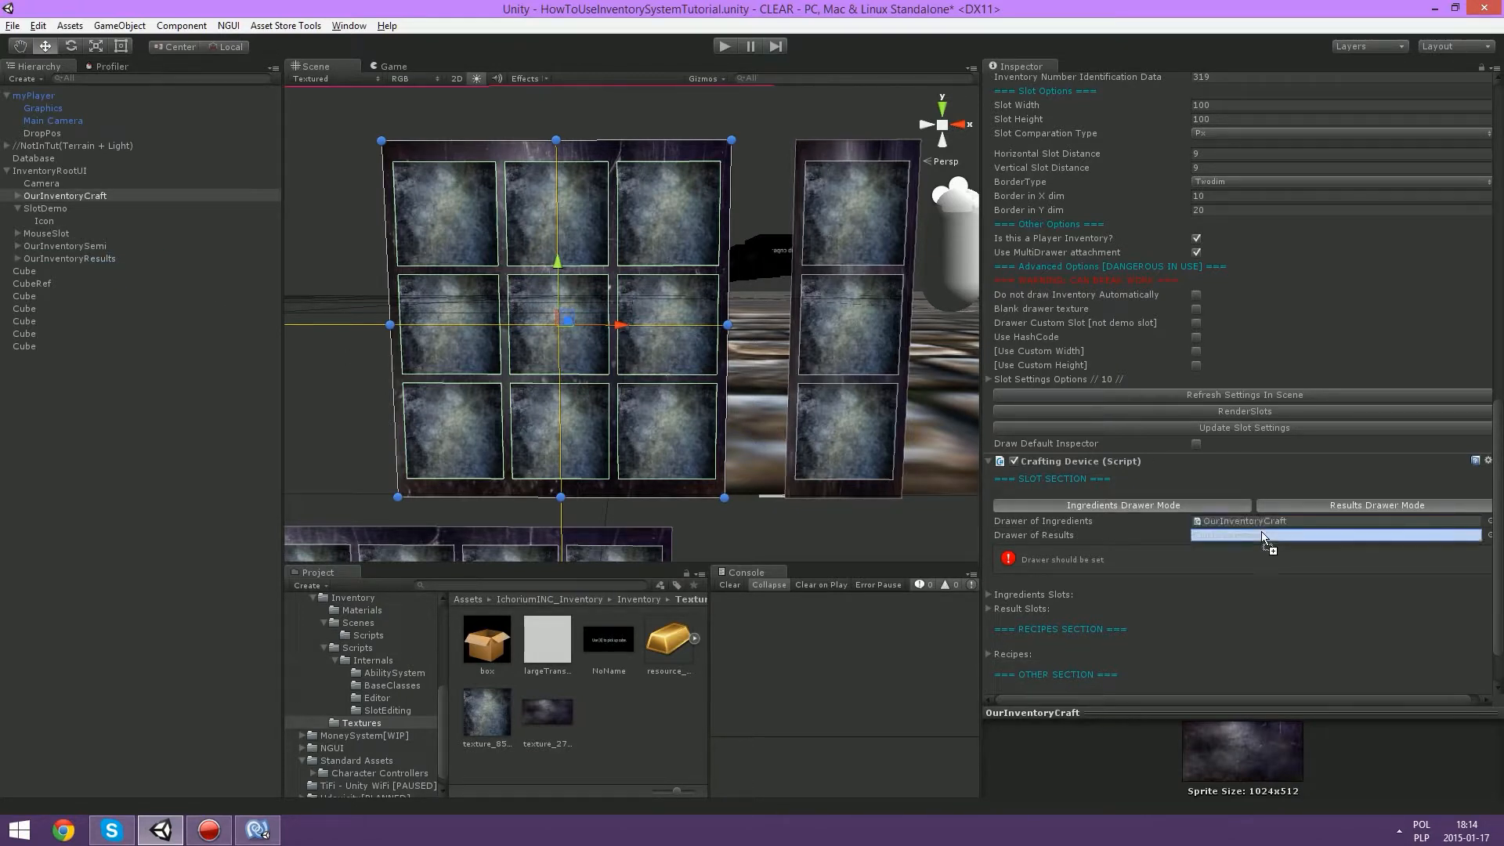
Step: Examine the ingredient slots and result slots assigned to the crafting device
scroll(1051, 536, down, 1)
click(988, 531)
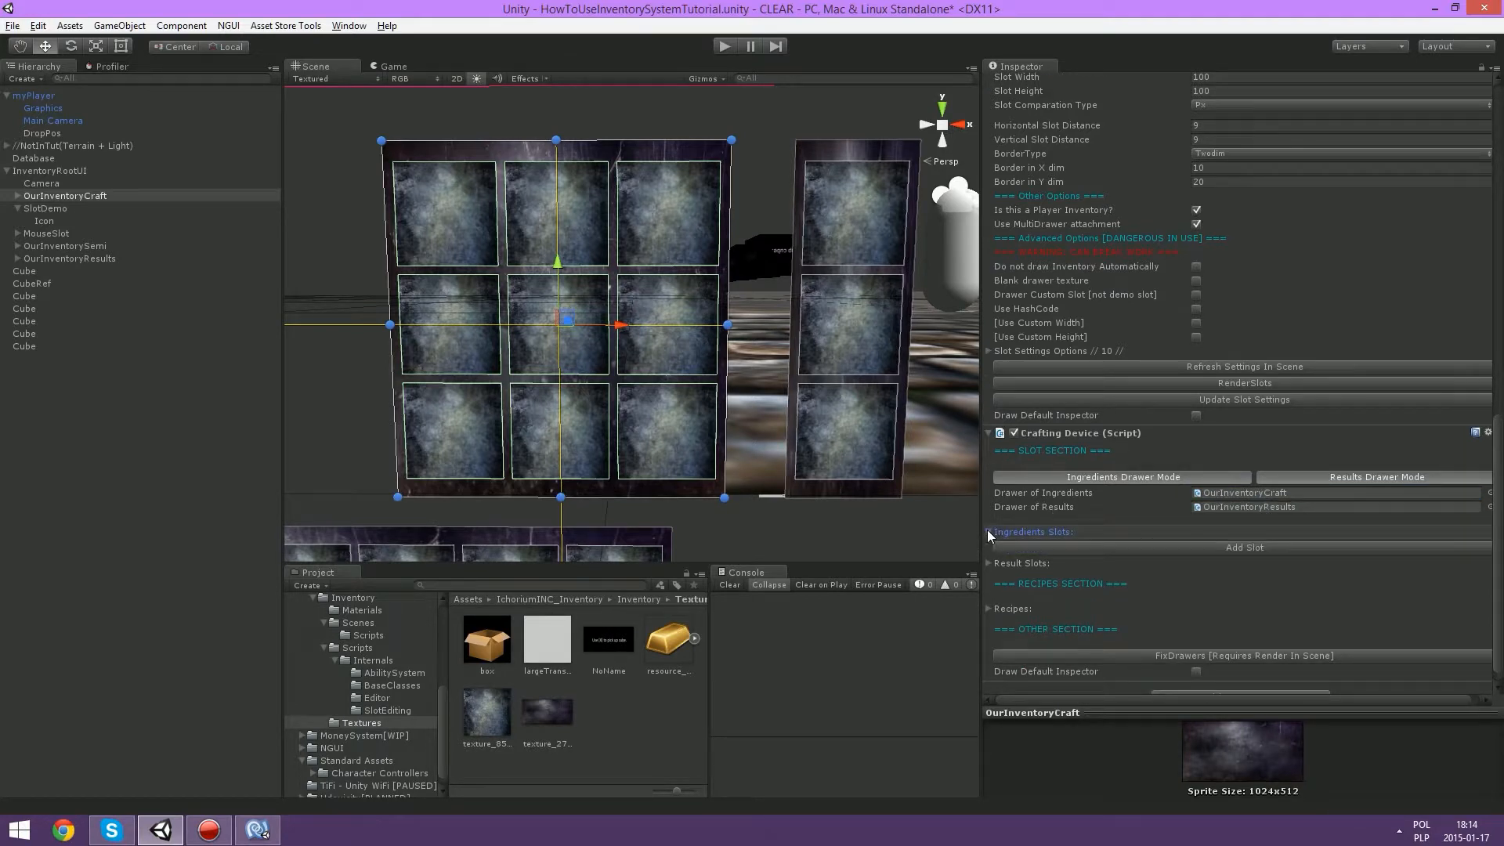
click(988, 532)
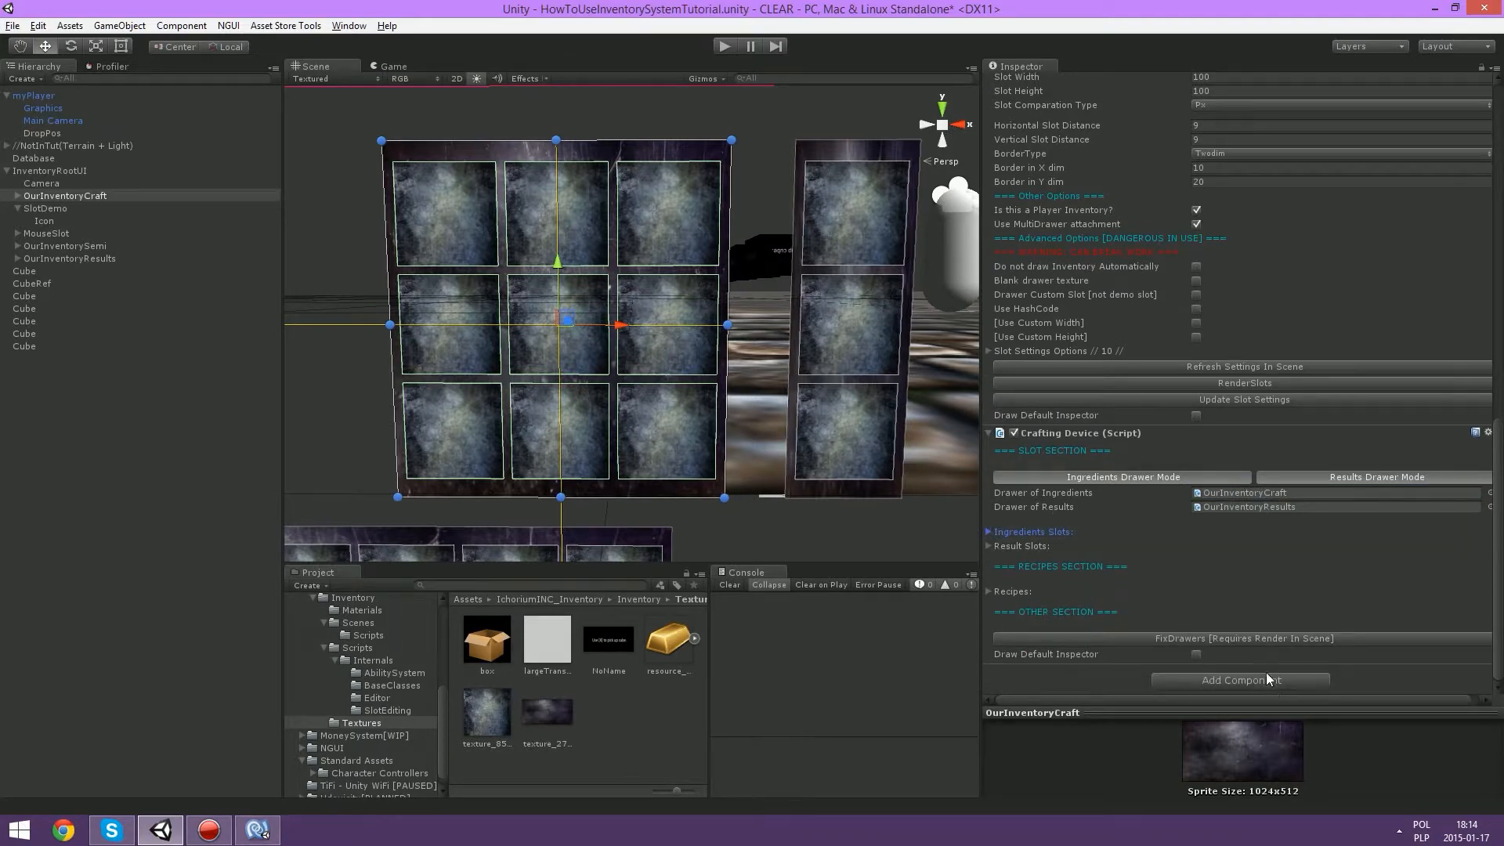
click(989, 531)
scroll(991, 525, down, 5)
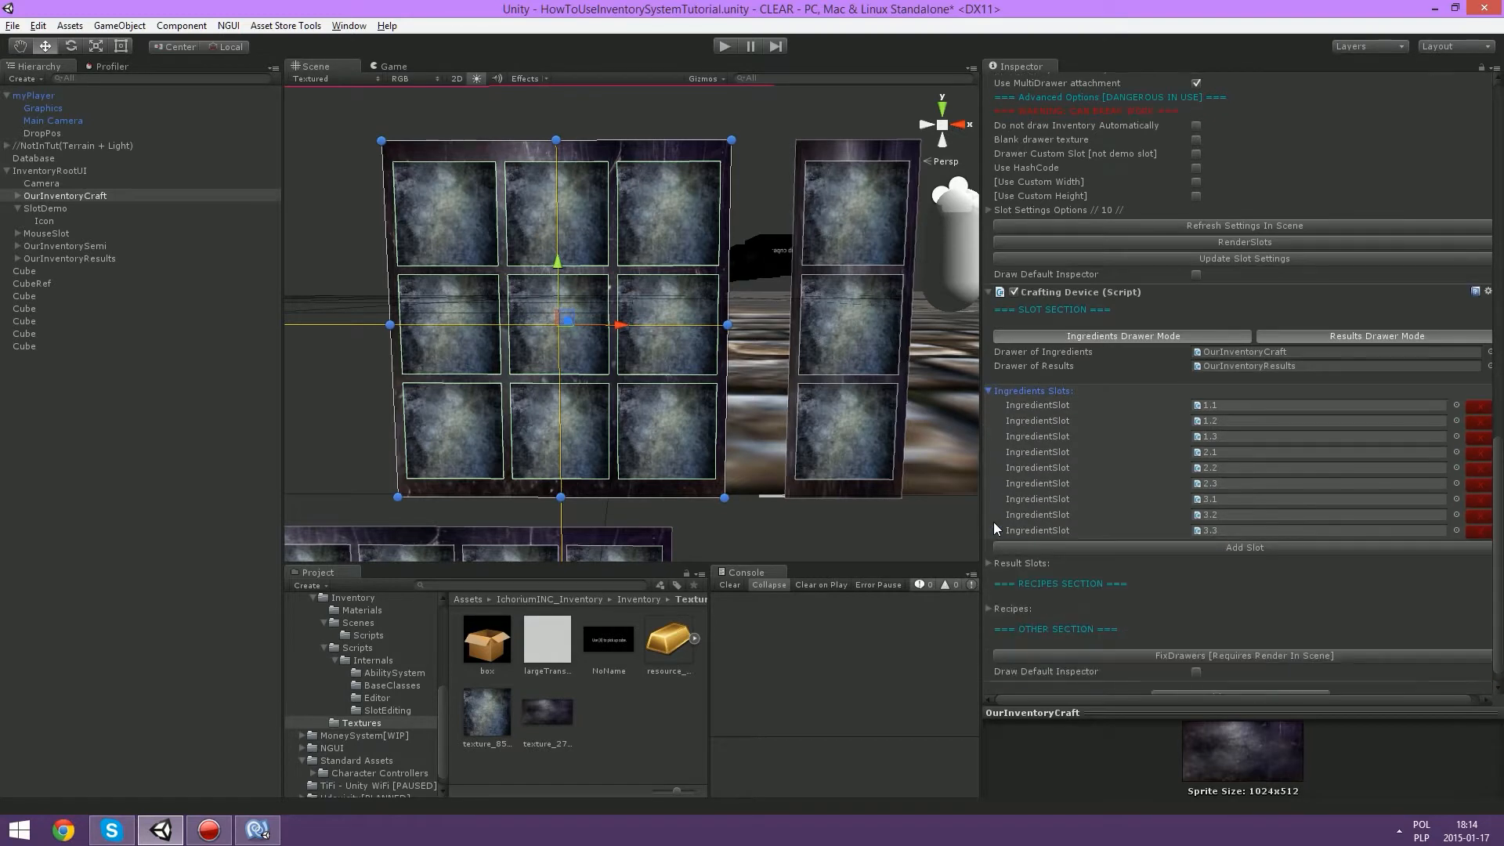
click(996, 546)
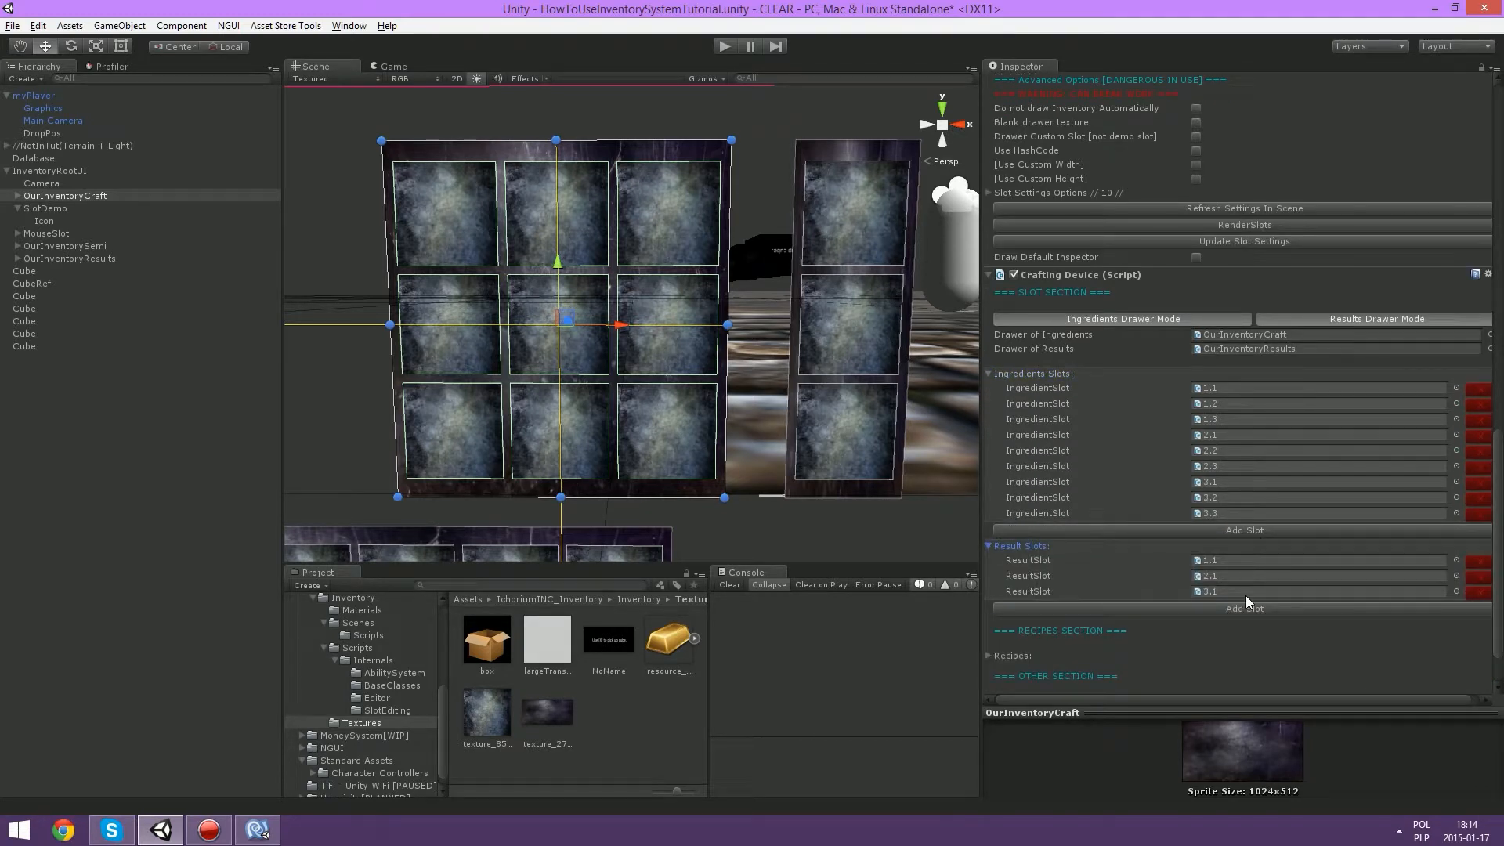
click(989, 375)
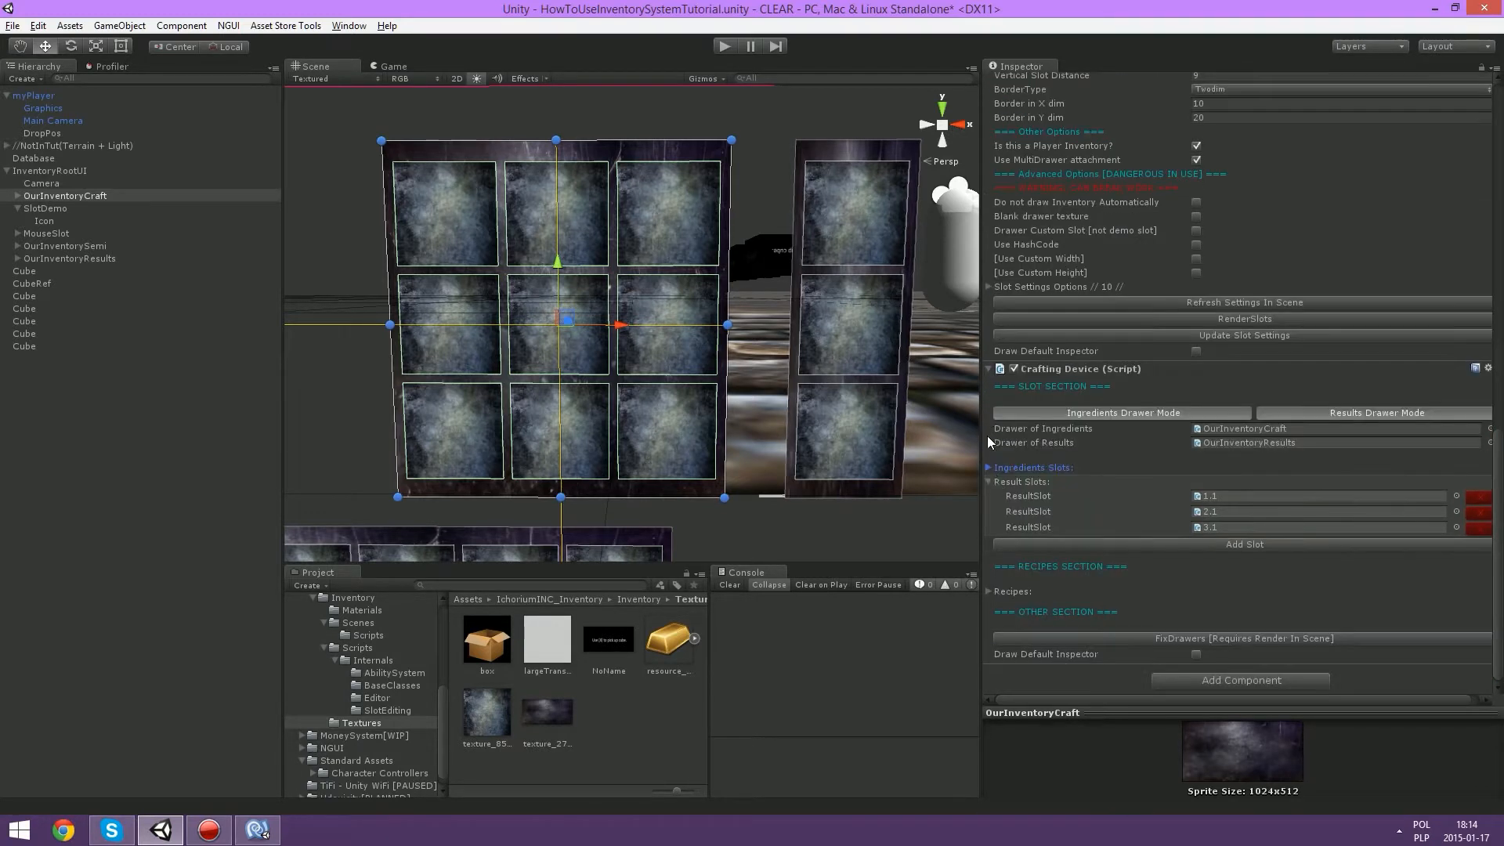
click(990, 481)
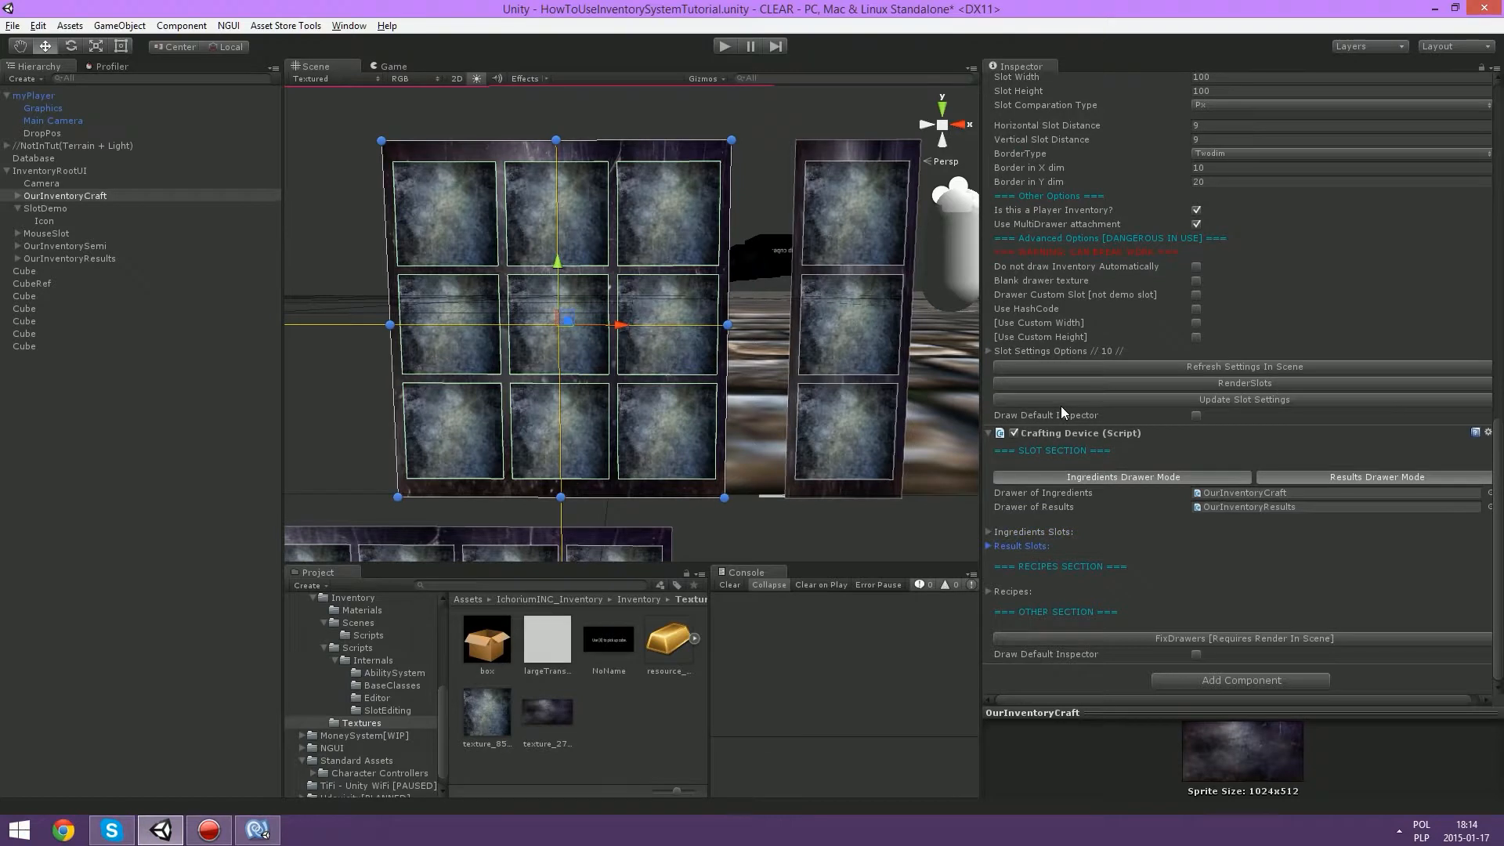
Step: Add a recipe named GoldIngot to the crafting device and make it shapeless
click(988, 591)
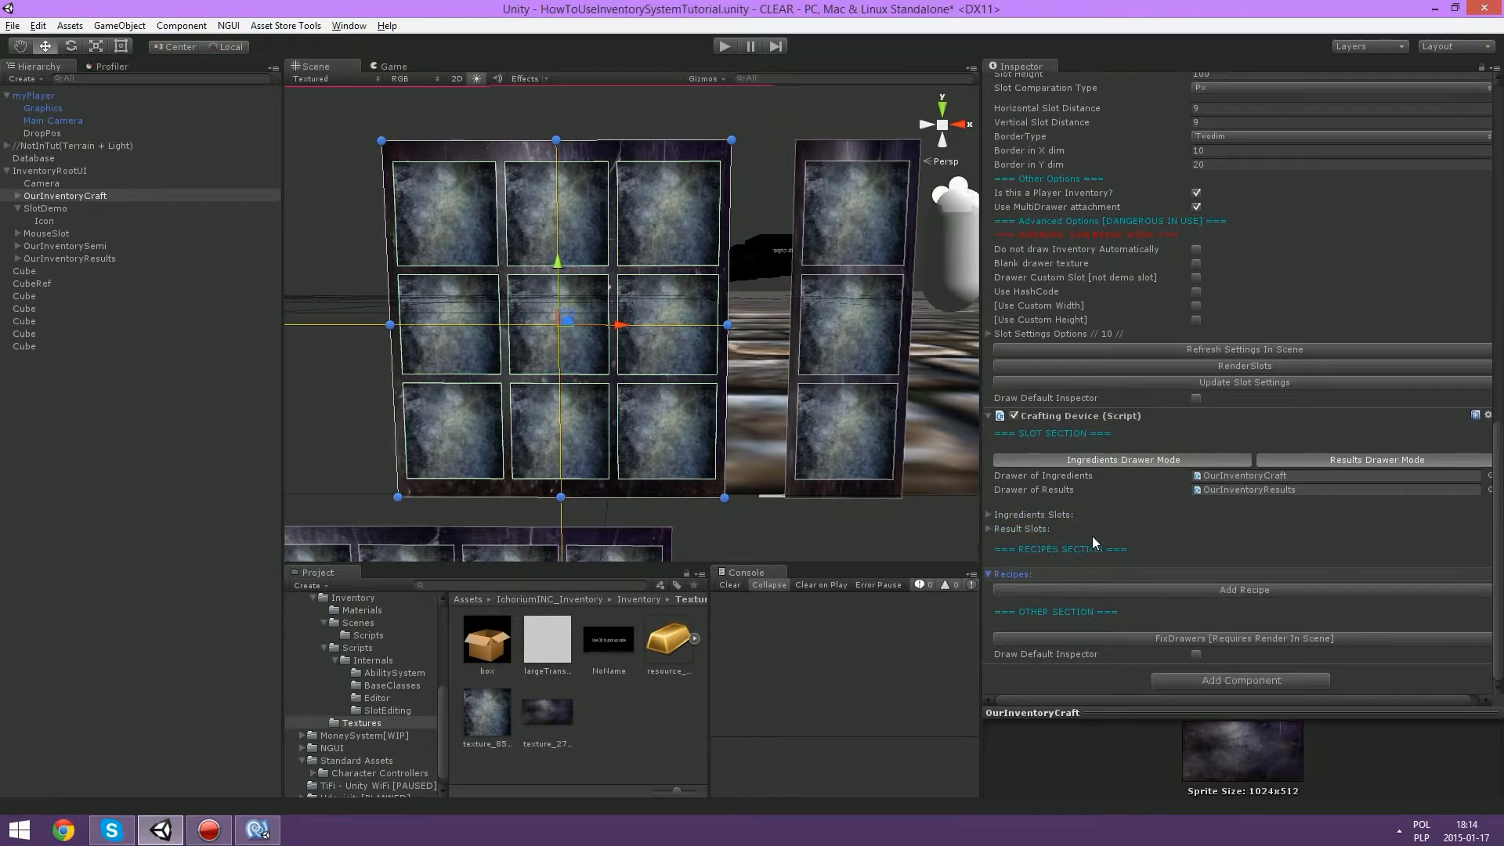
click(1176, 589)
click(999, 587)
scroll(1054, 553, down, 2)
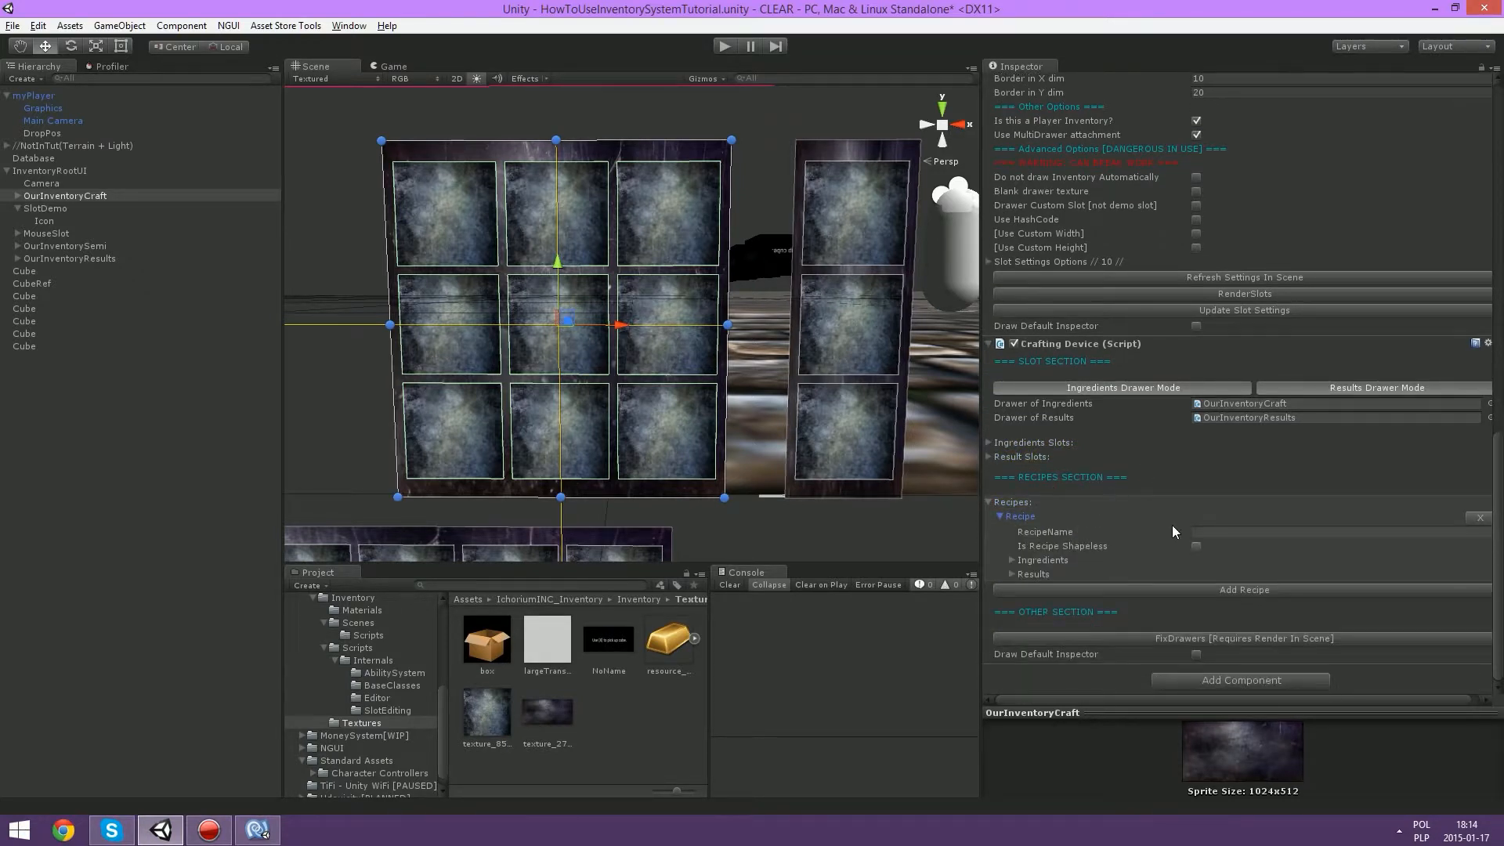
click(1199, 532)
text(GoldIngot)
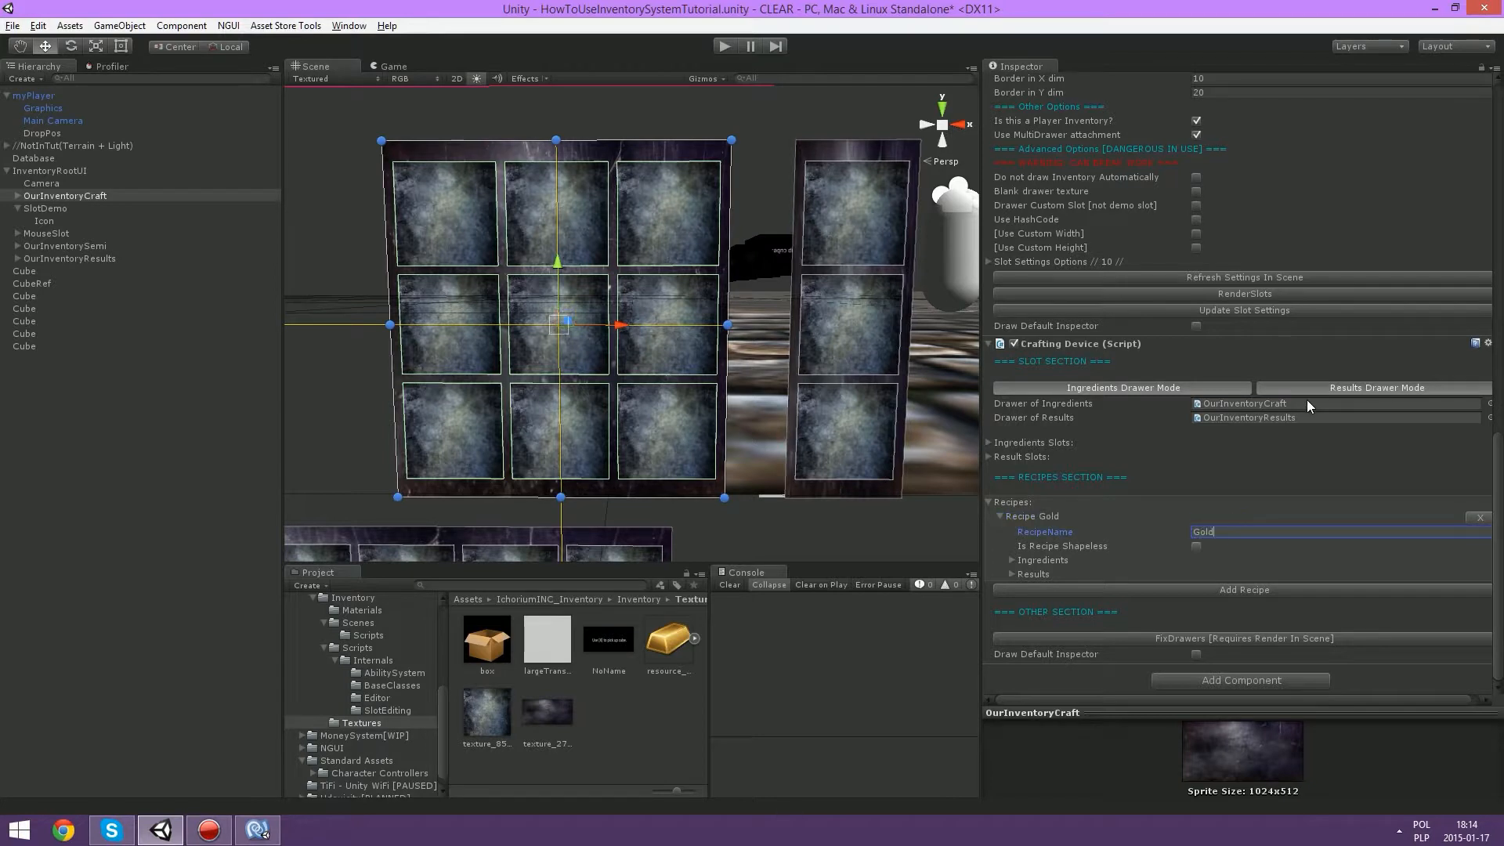
click(1197, 547)
Step: Add an ingredient entry to the GoldIngot recipe
click(1043, 559)
scroll(1150, 556, down, 1)
click(1150, 560)
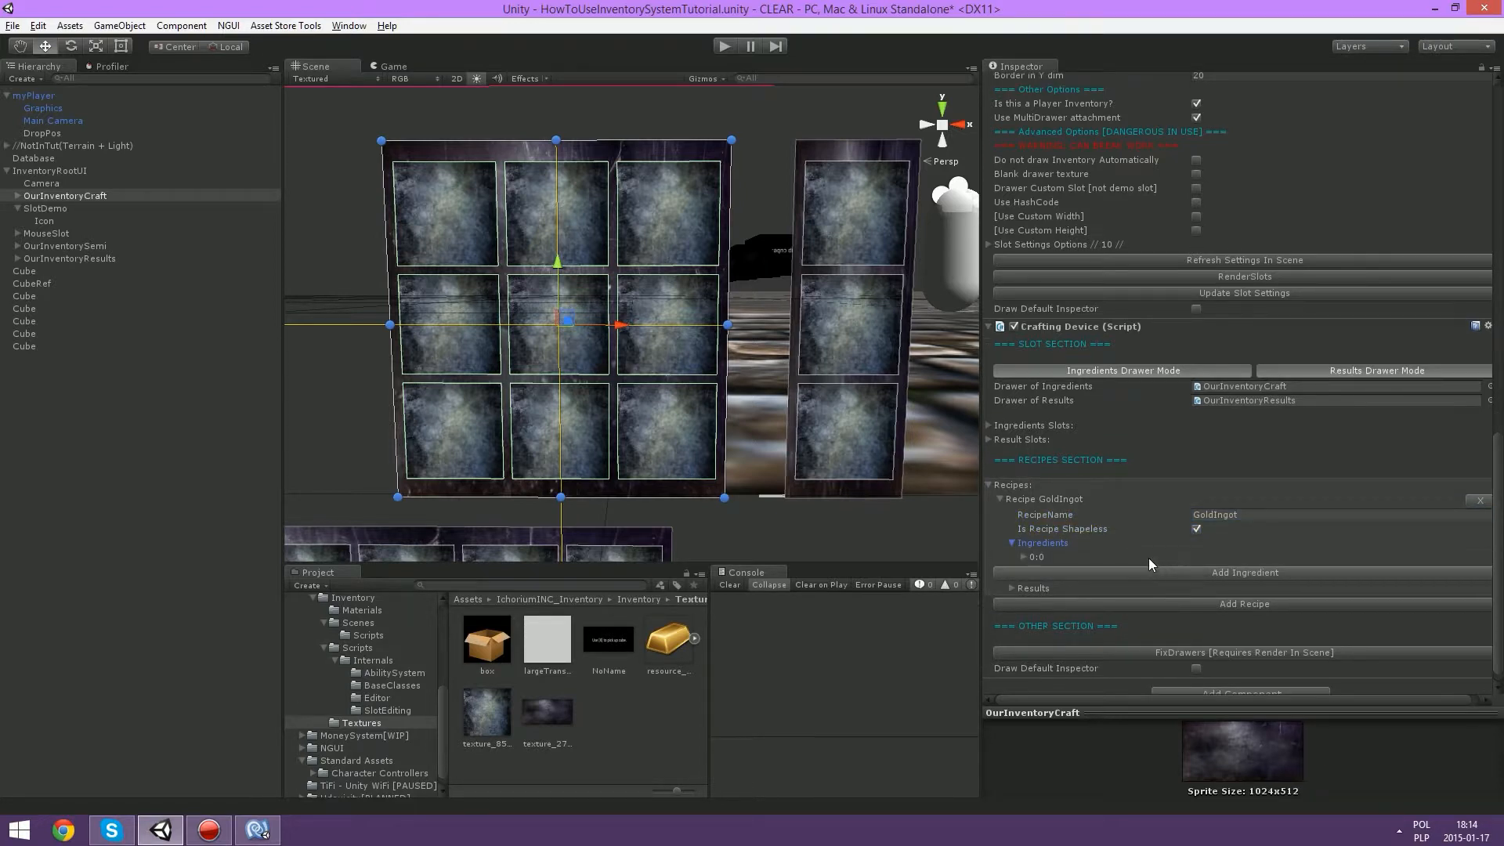
Step: Set the GoldIngot recipe's first ingredient to UUID 1 with an amount of 1
click(1024, 557)
click(1084, 586)
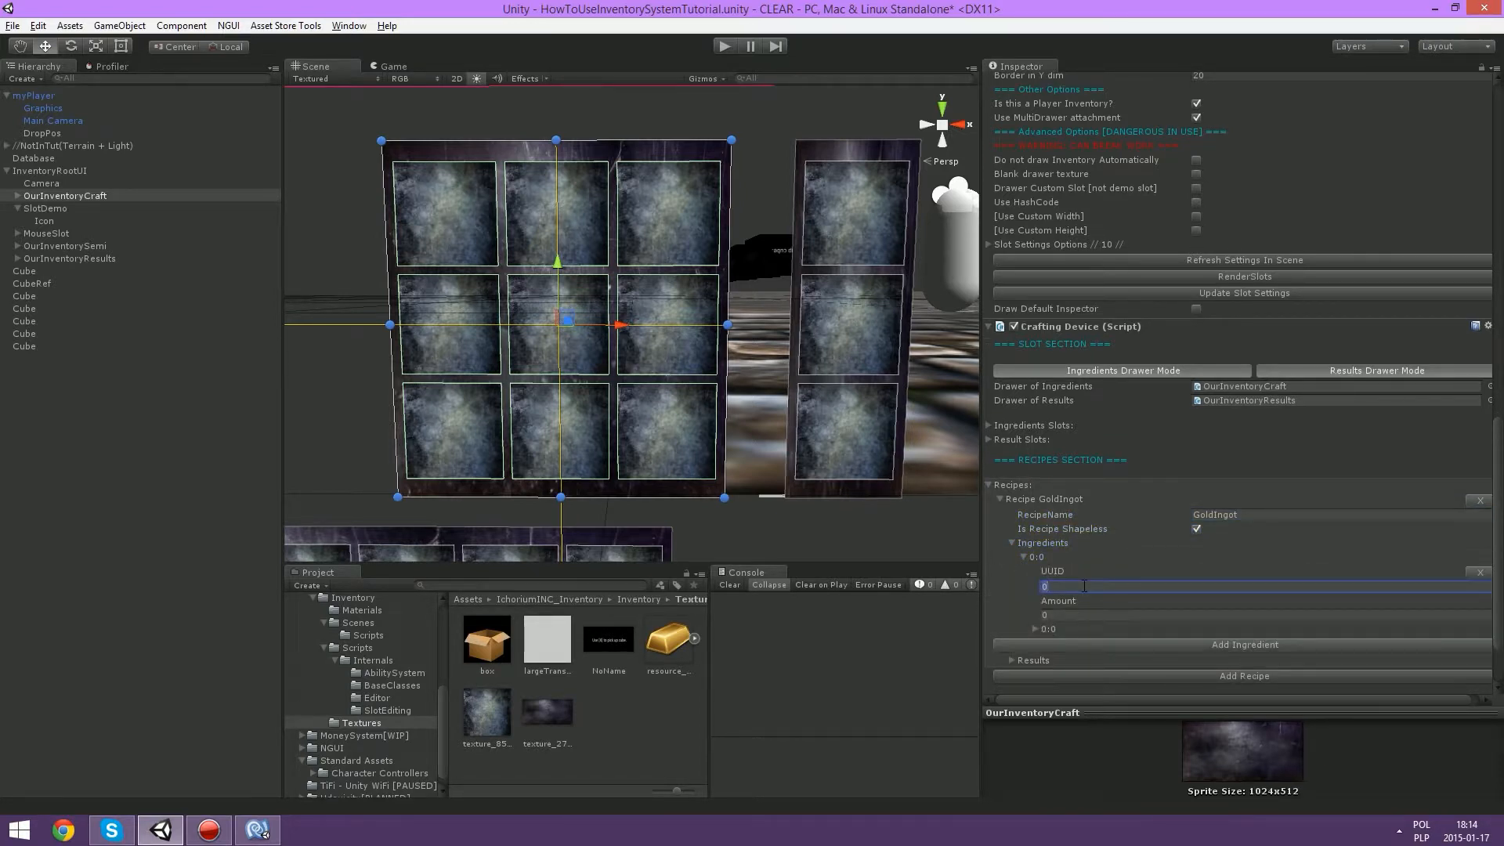
click(1073, 615)
text(1)
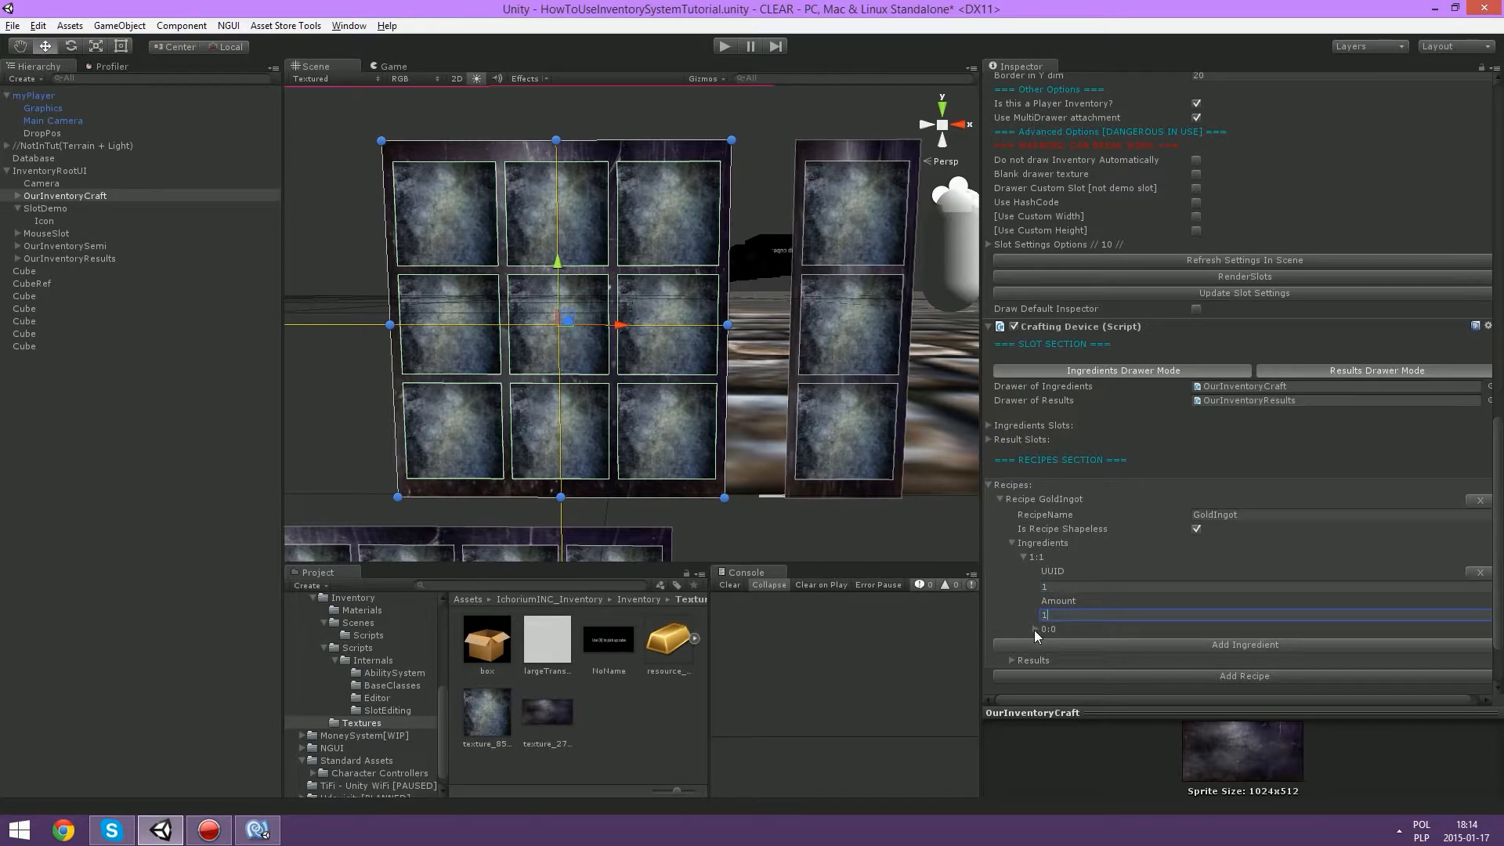
click(1036, 629)
click(1036, 630)
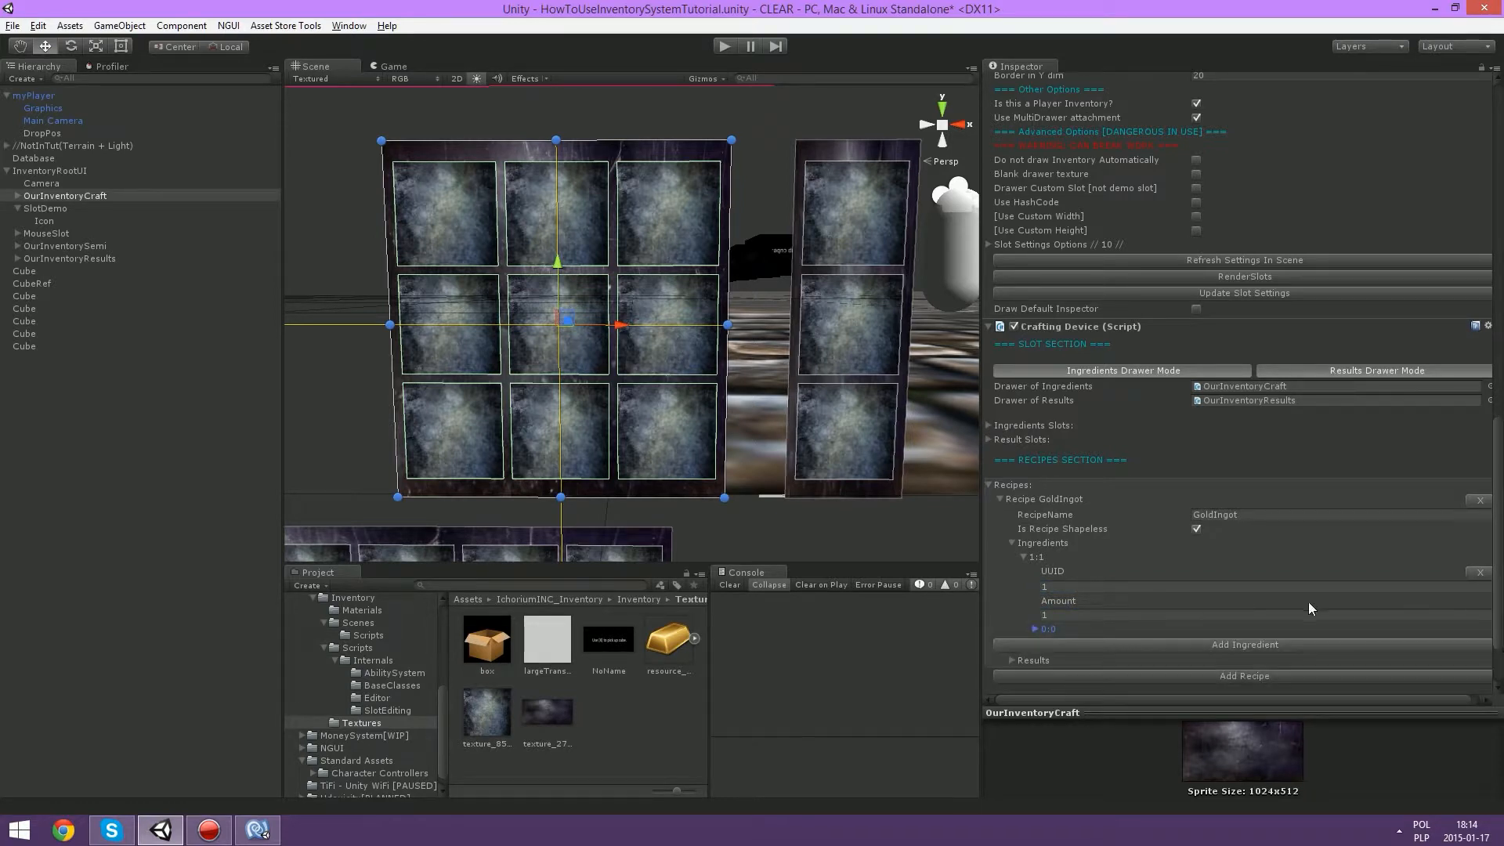
drag(1127, 699, 1150, 702)
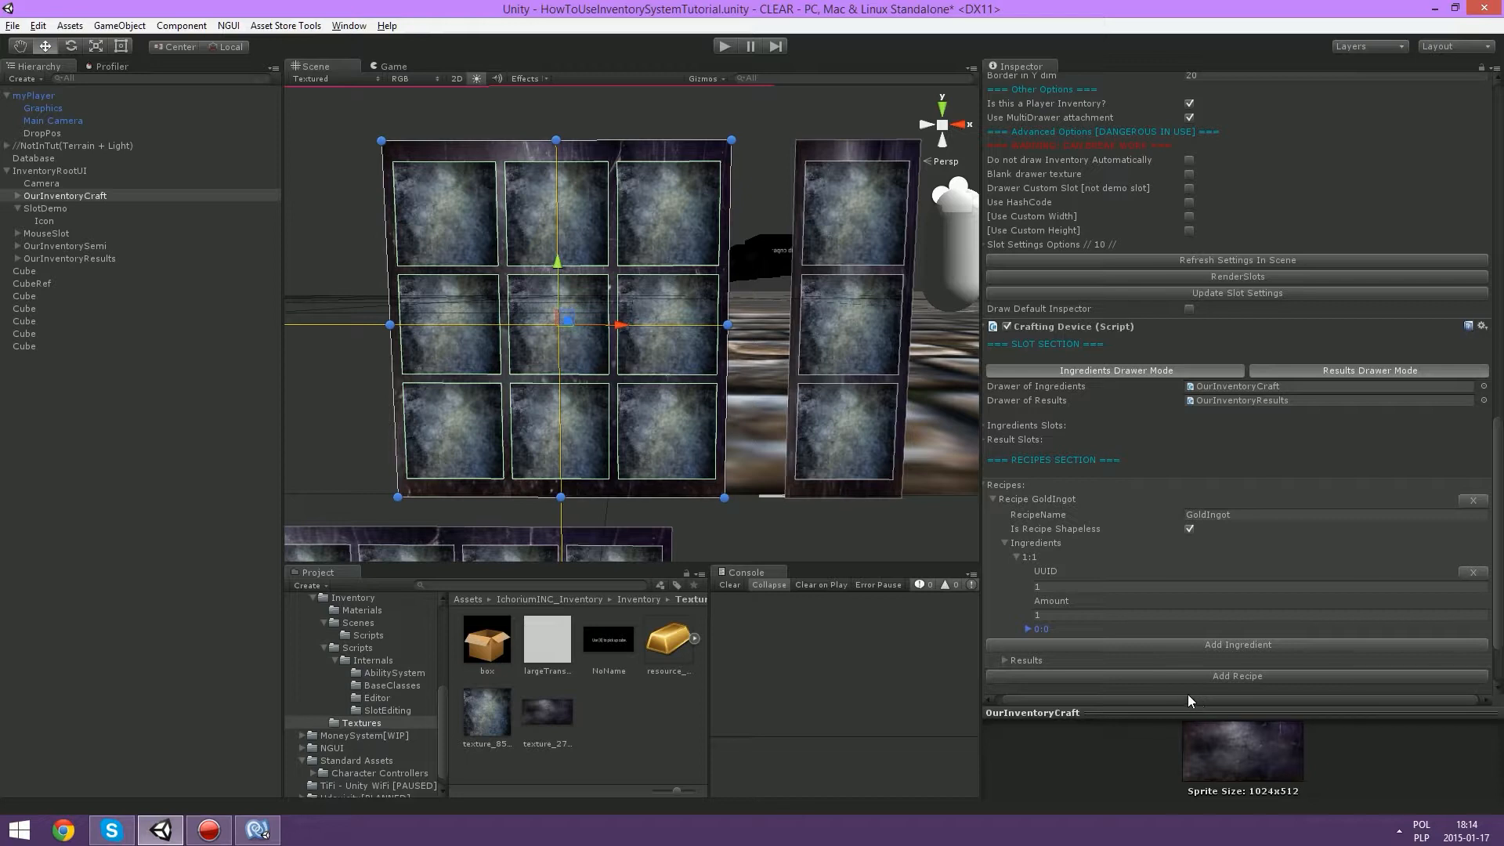
Step: Remove the extra empty ingredient entry from the GoldIngot recipe, keeping the 1:1 ingredient
click(1030, 630)
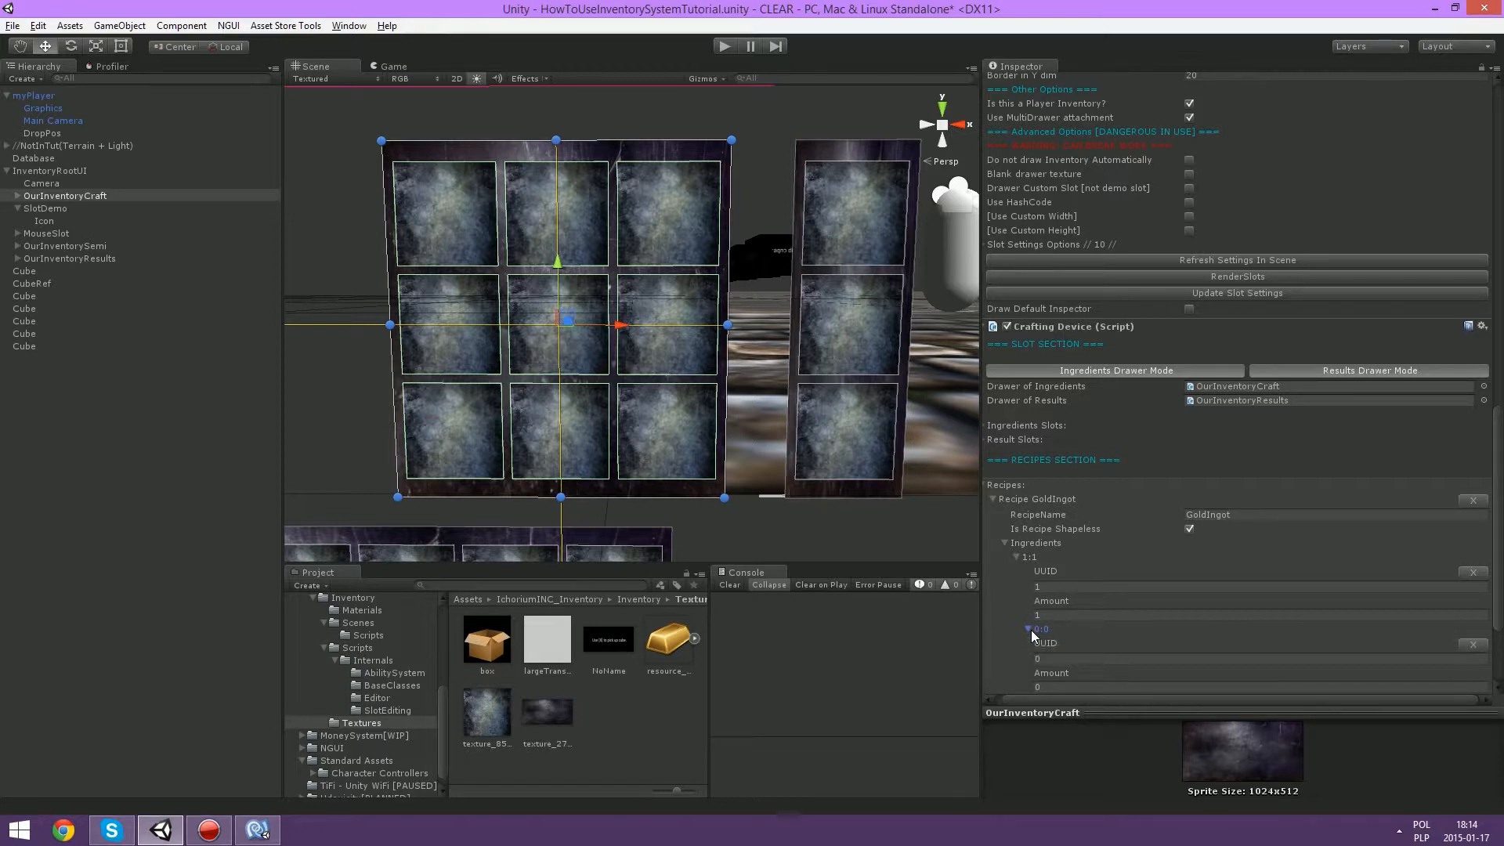
click(1029, 630)
click(1017, 557)
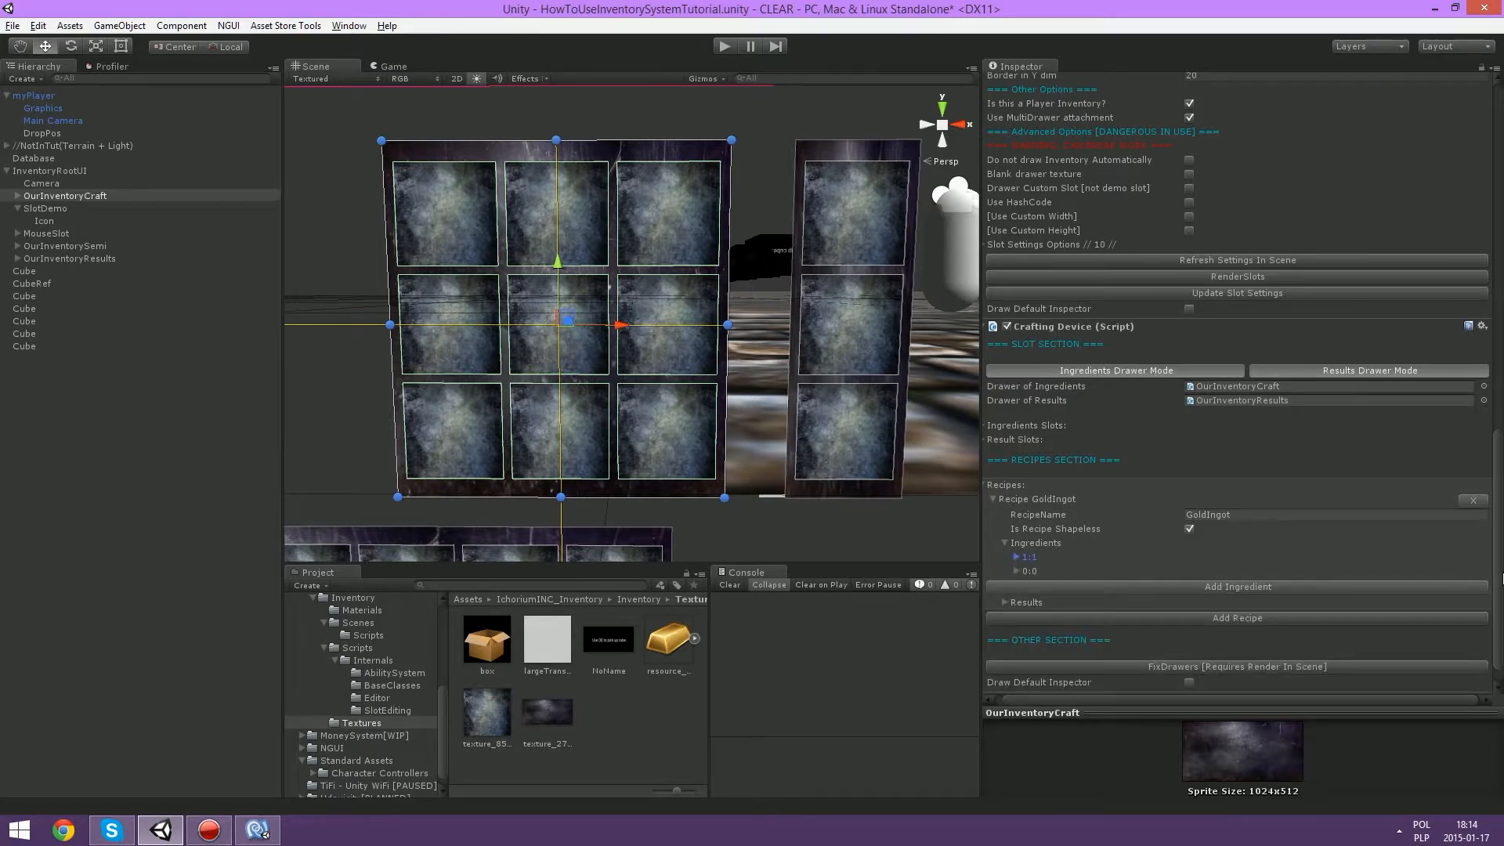
click(1016, 571)
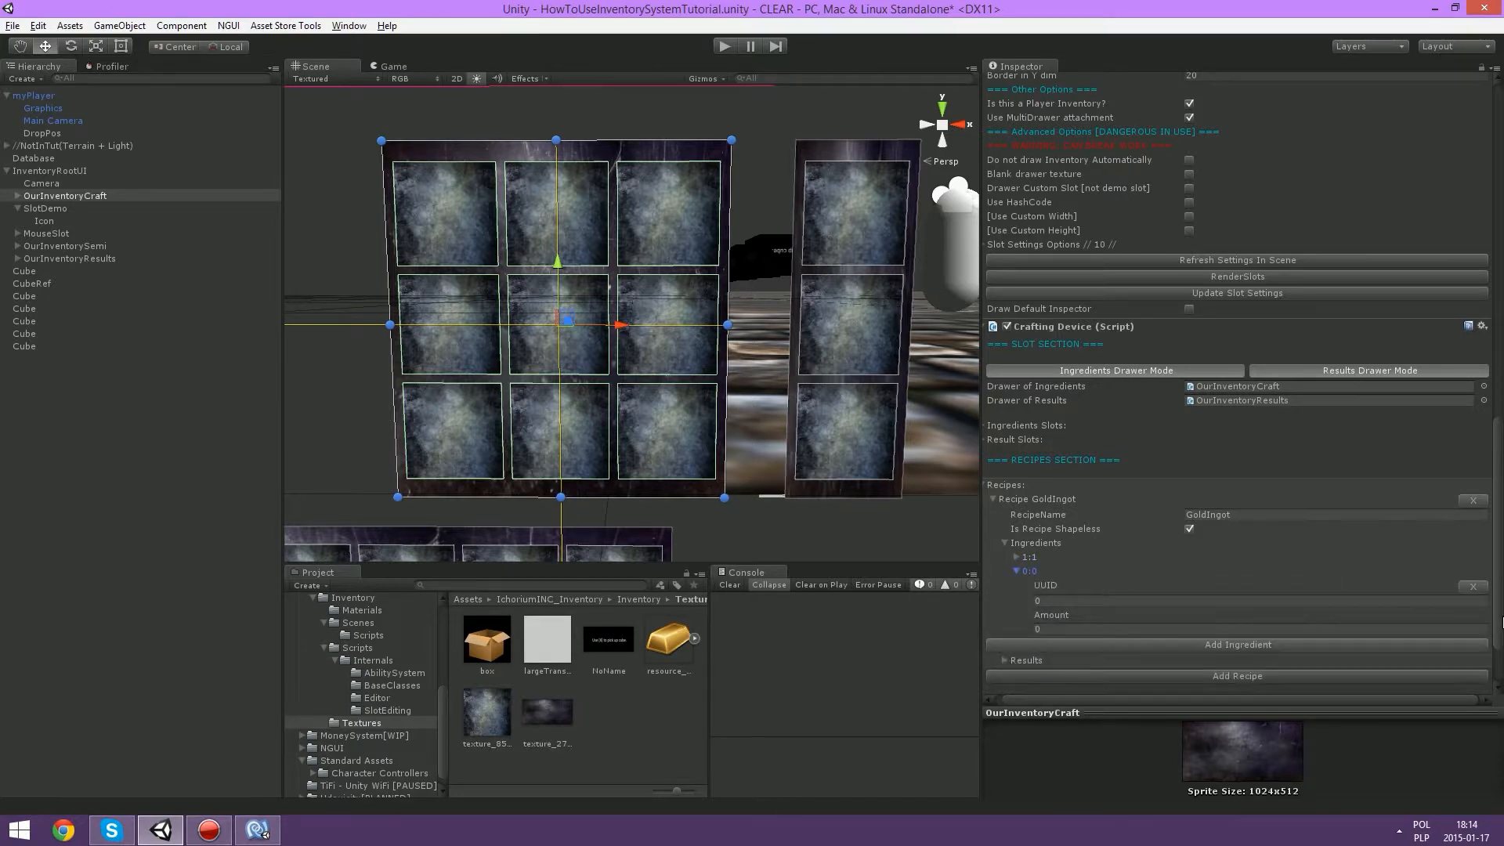
click(1472, 587)
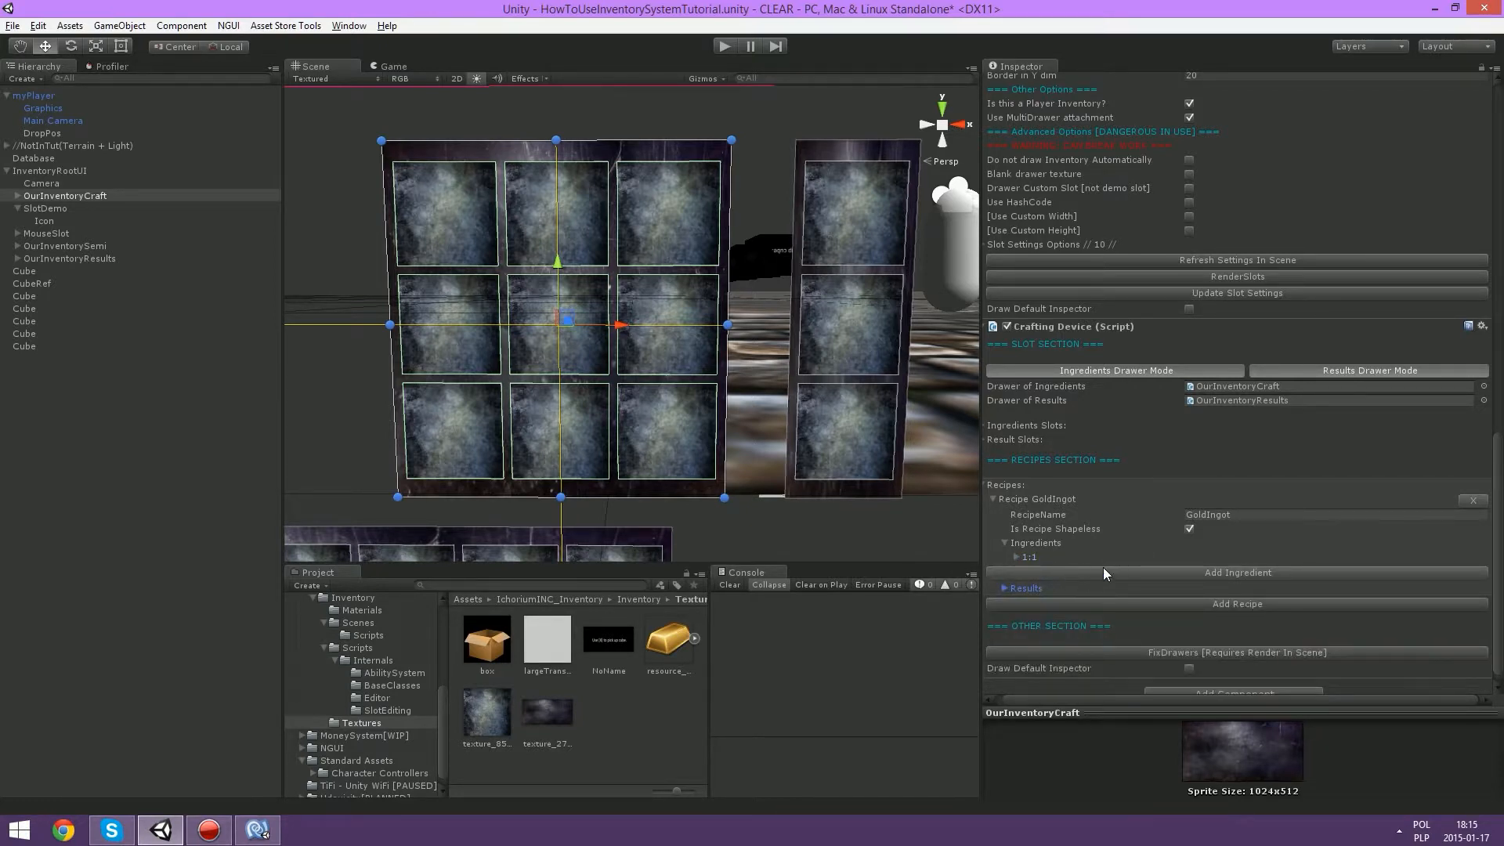
Step: Add two result entries to the GoldIngot recipe and set the first to UUID 1, amount 1
scroll(1147, 541, down, 1)
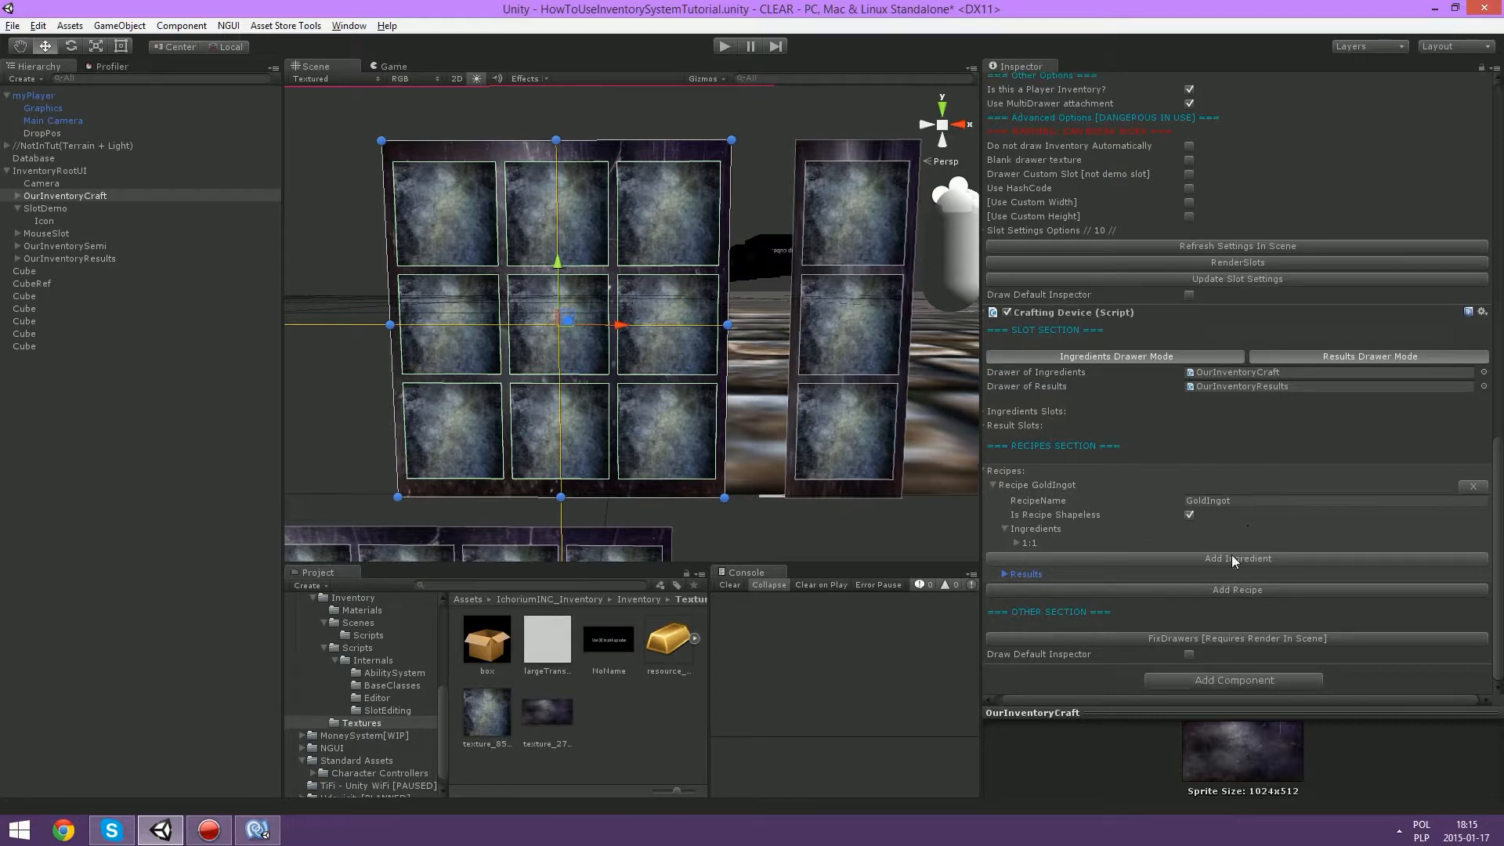
click(1005, 575)
click(1082, 588)
click(1083, 602)
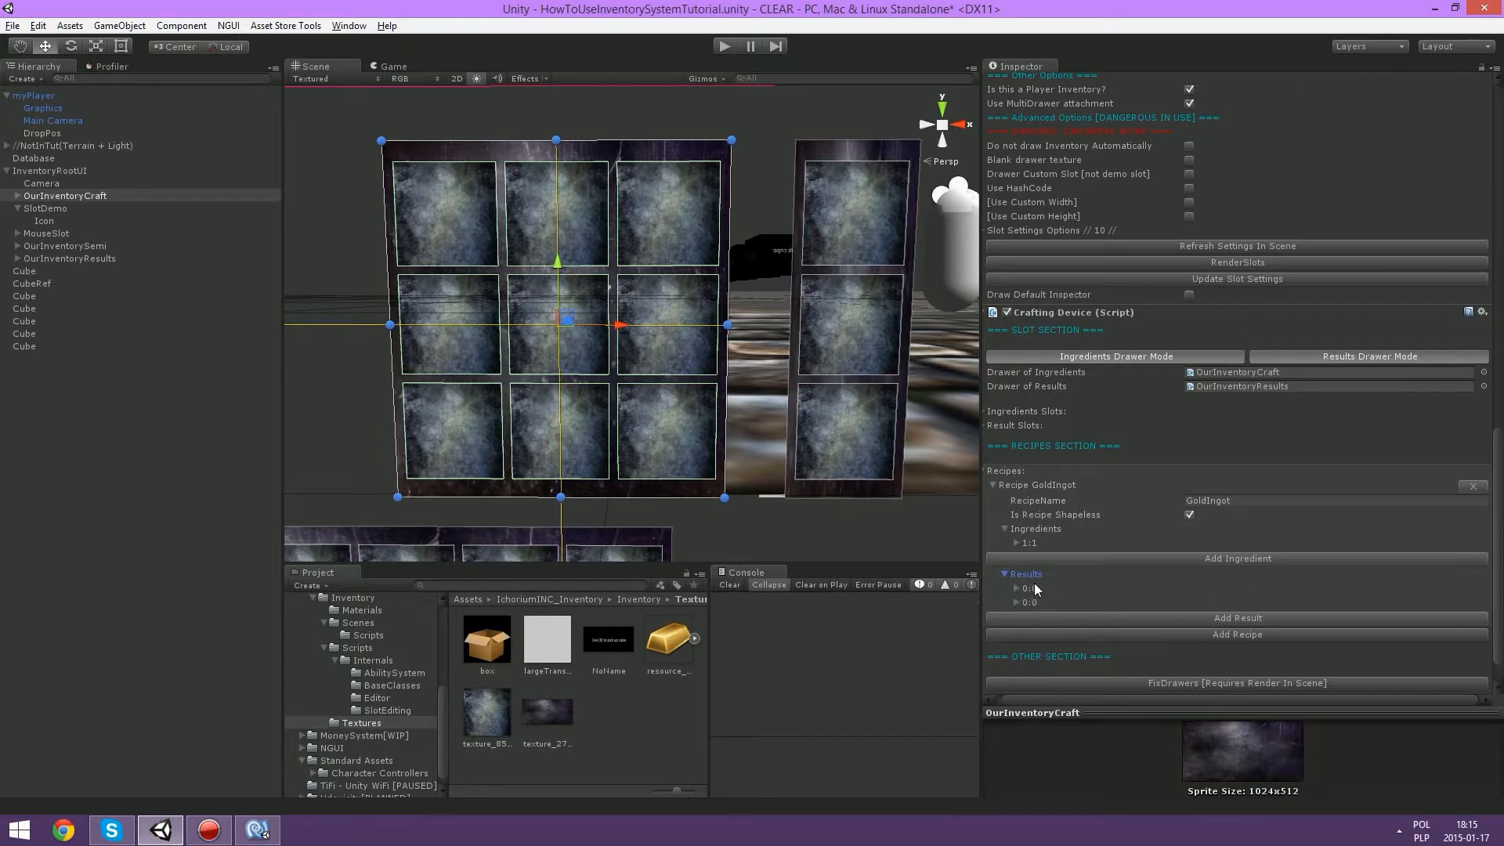
click(1029, 588)
click(1070, 617)
text(1)
click(1060, 647)
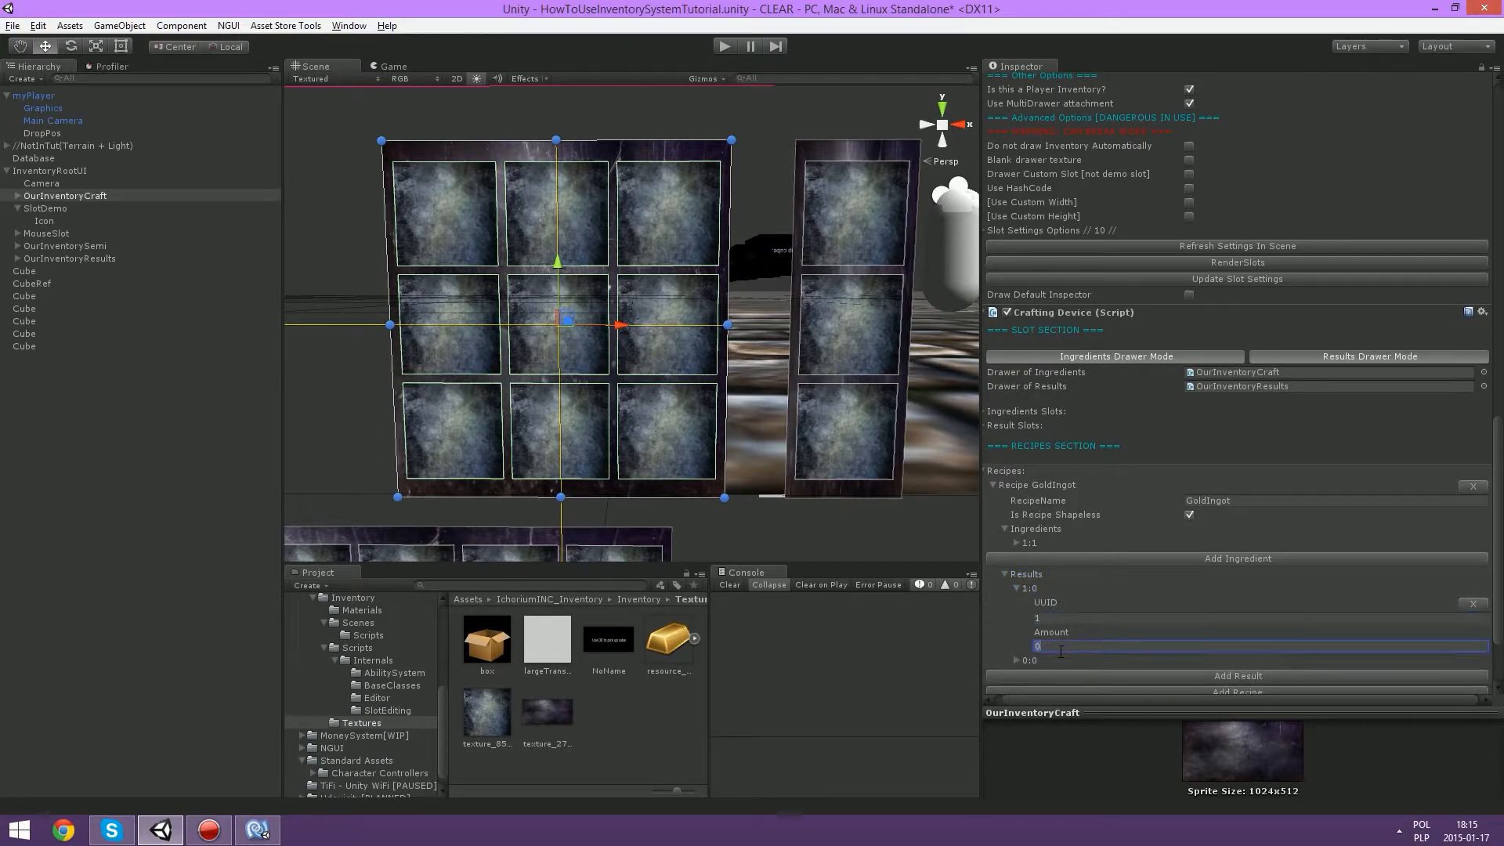
text(1)
Step: Set the GoldIngot recipe's second result to UUID 1 with an amount of 1
click(1017, 660)
scroll(1054, 682, down, 3)
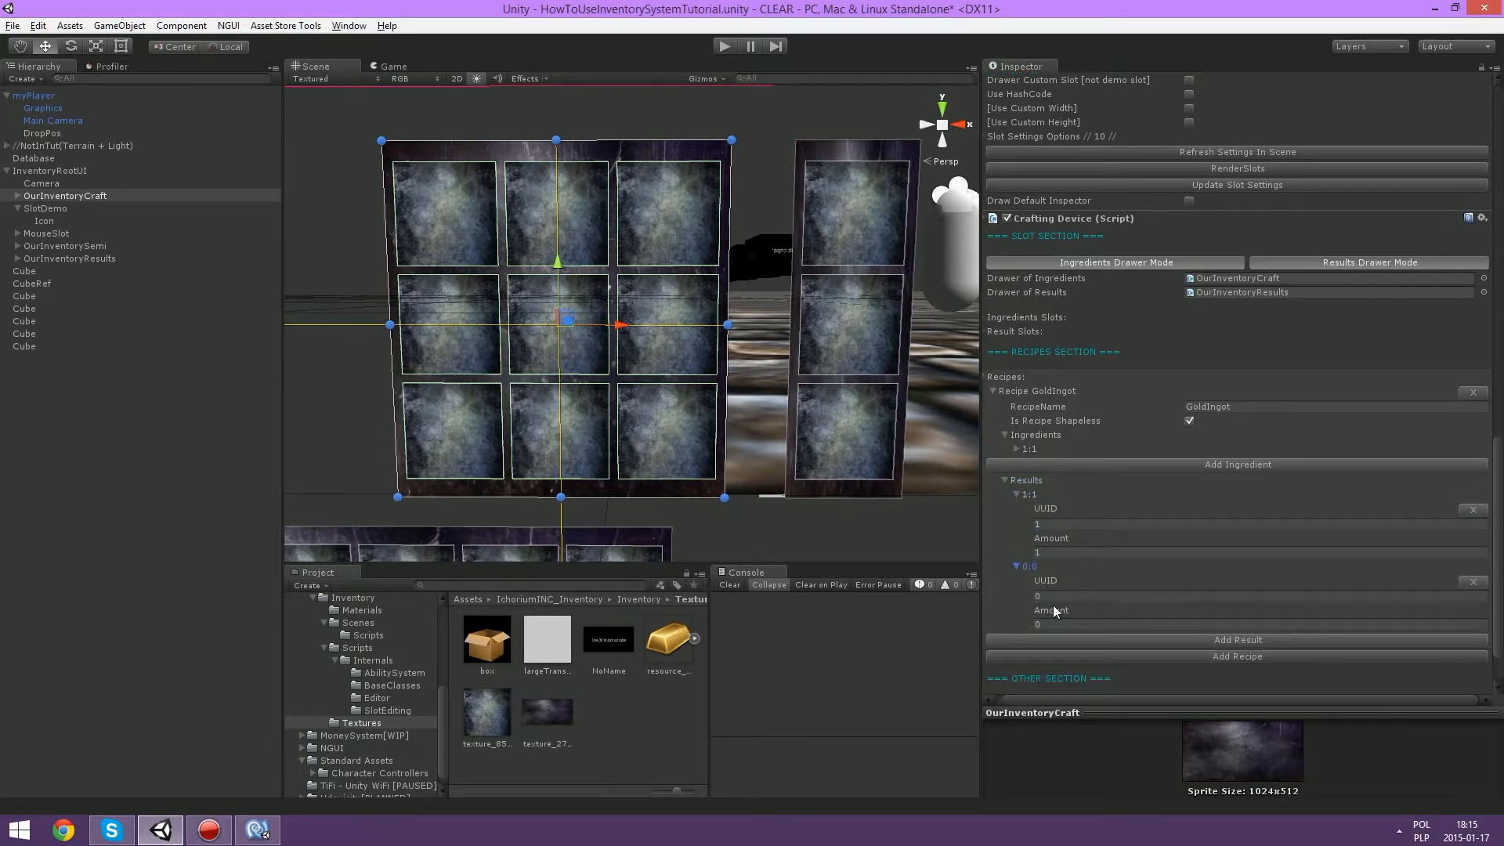
click(1037, 596)
text(1)
click(1054, 625)
text(1)
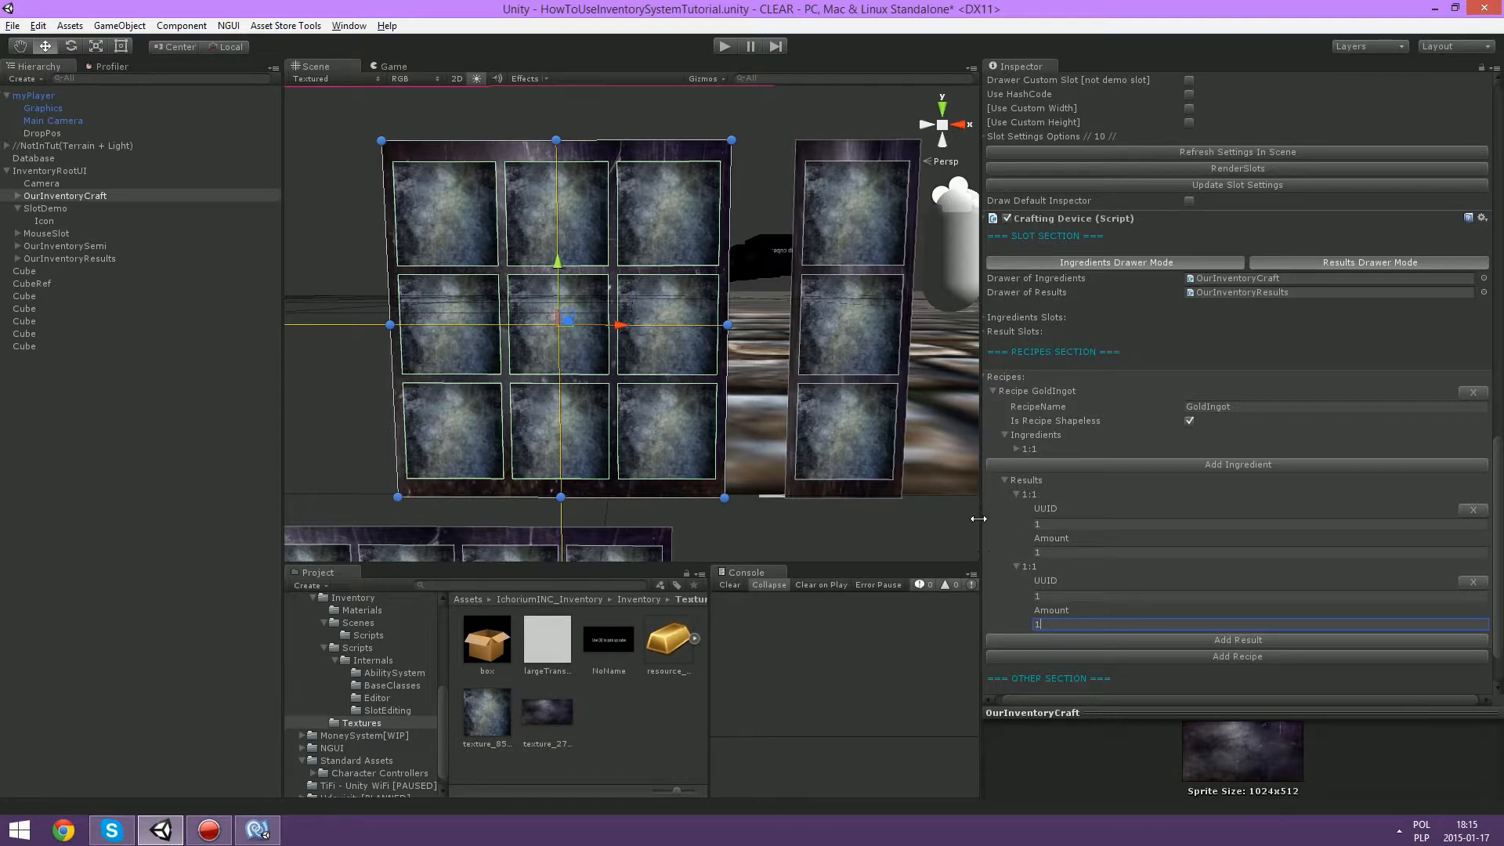
Step: Run the scene briefly to view the crafting and inventory drawers, and stop it
click(723, 47)
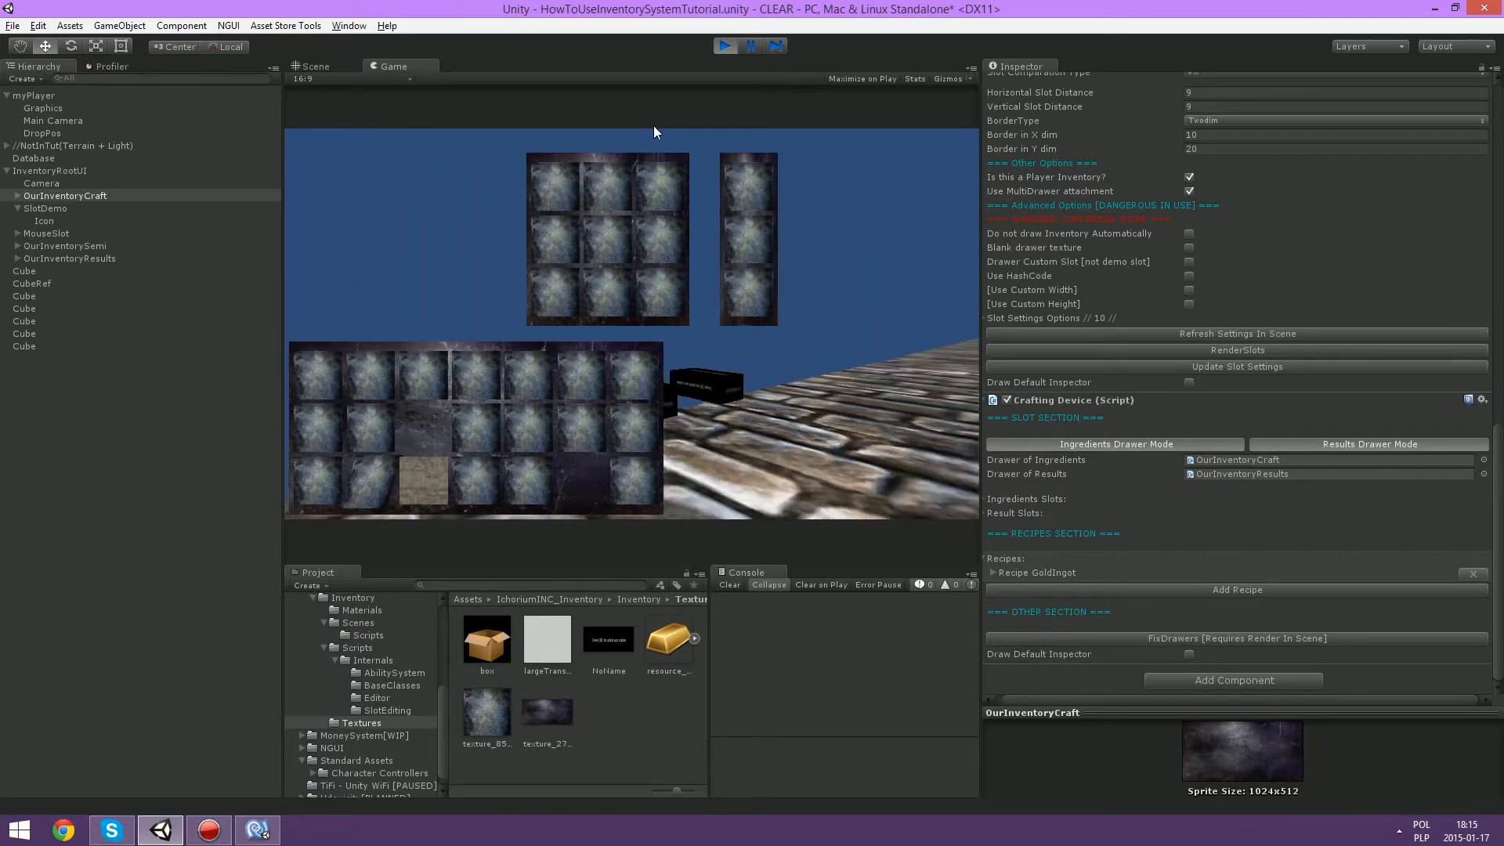
click(727, 53)
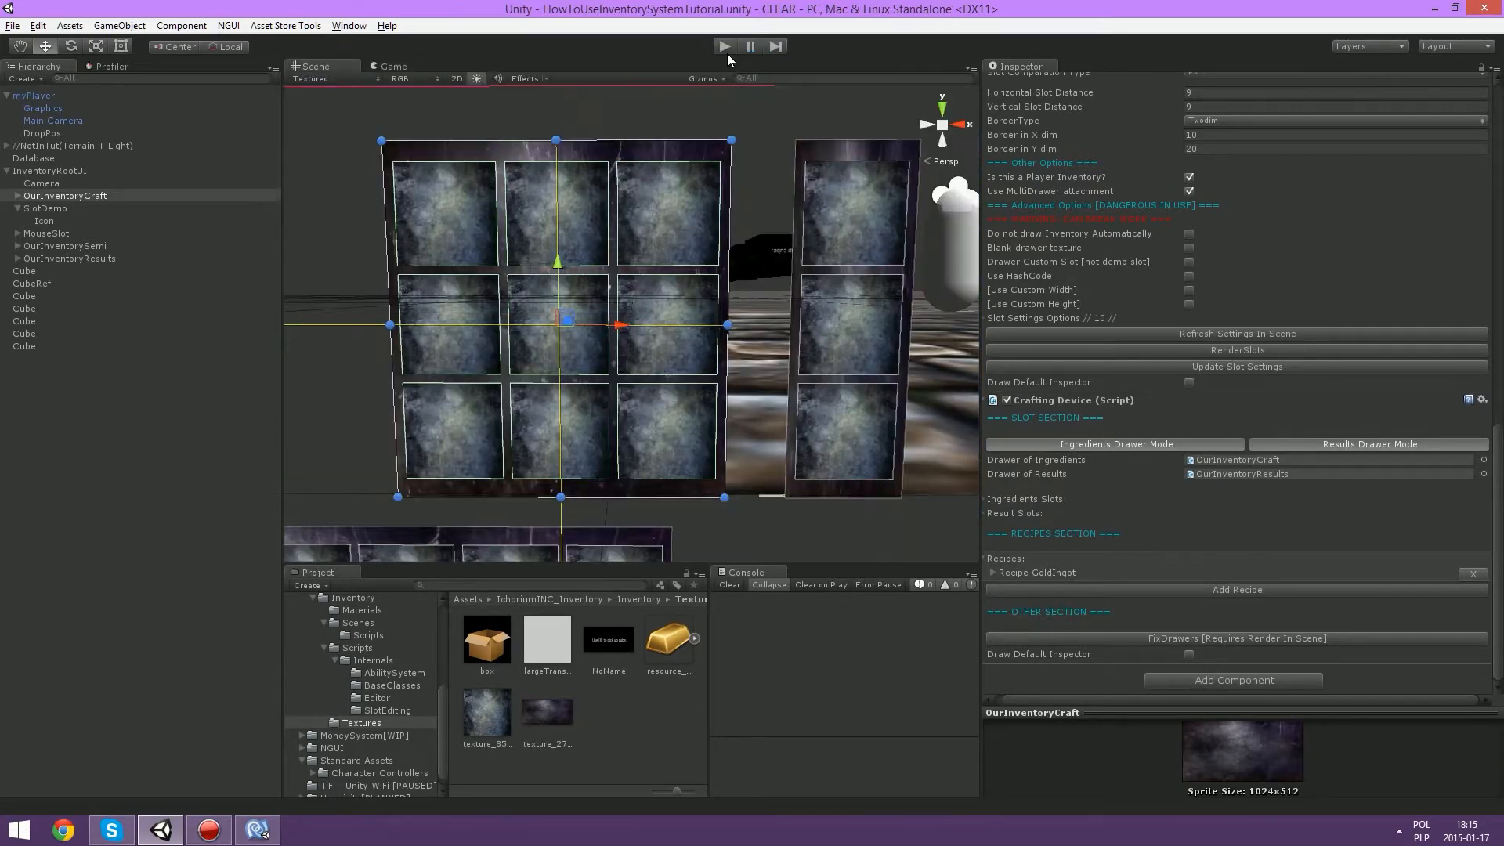
click(1179, 678)
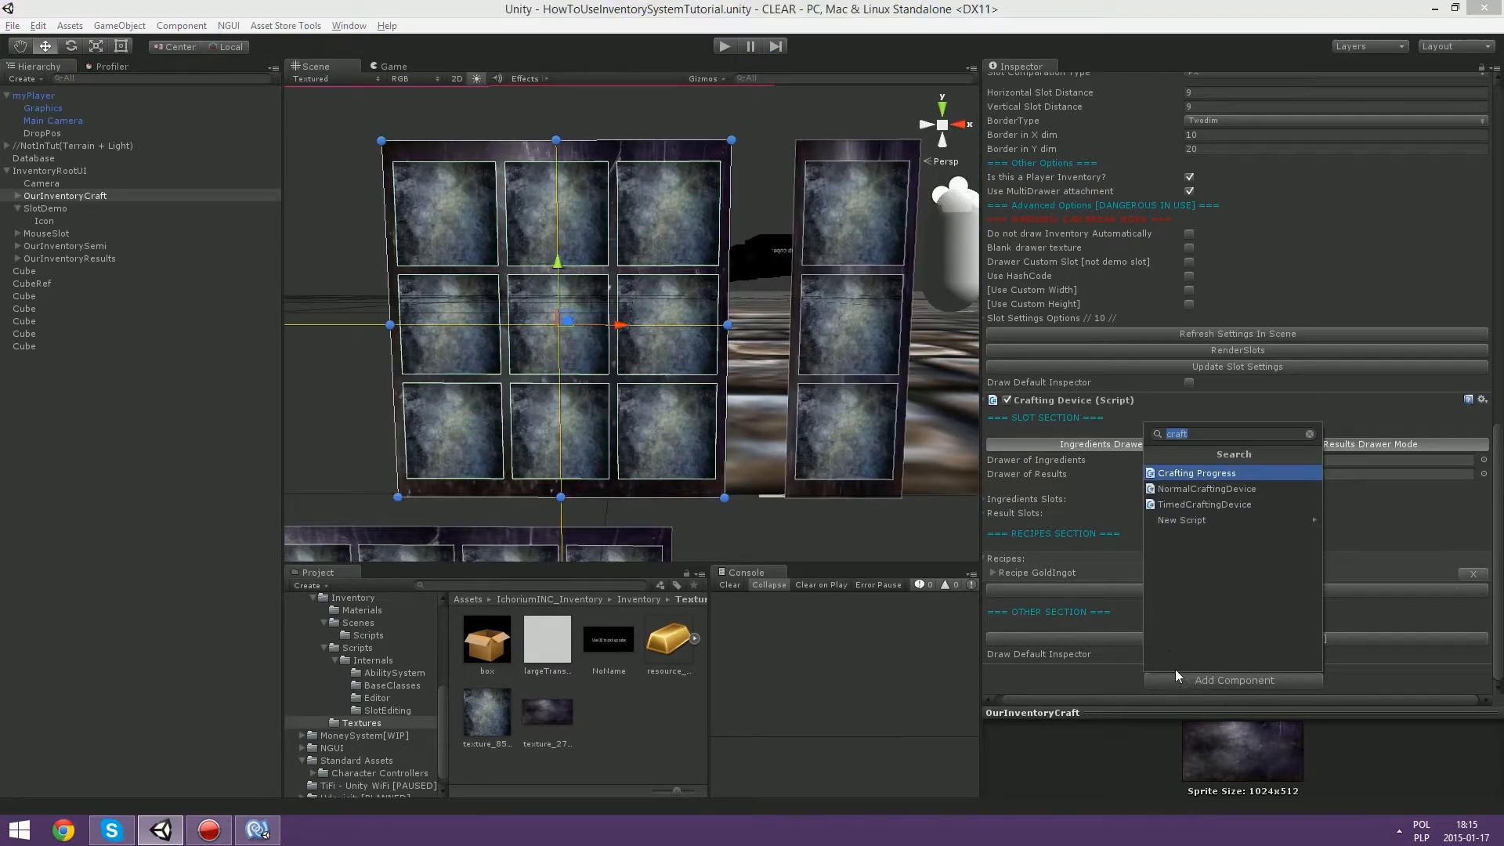
key(BackSpace)
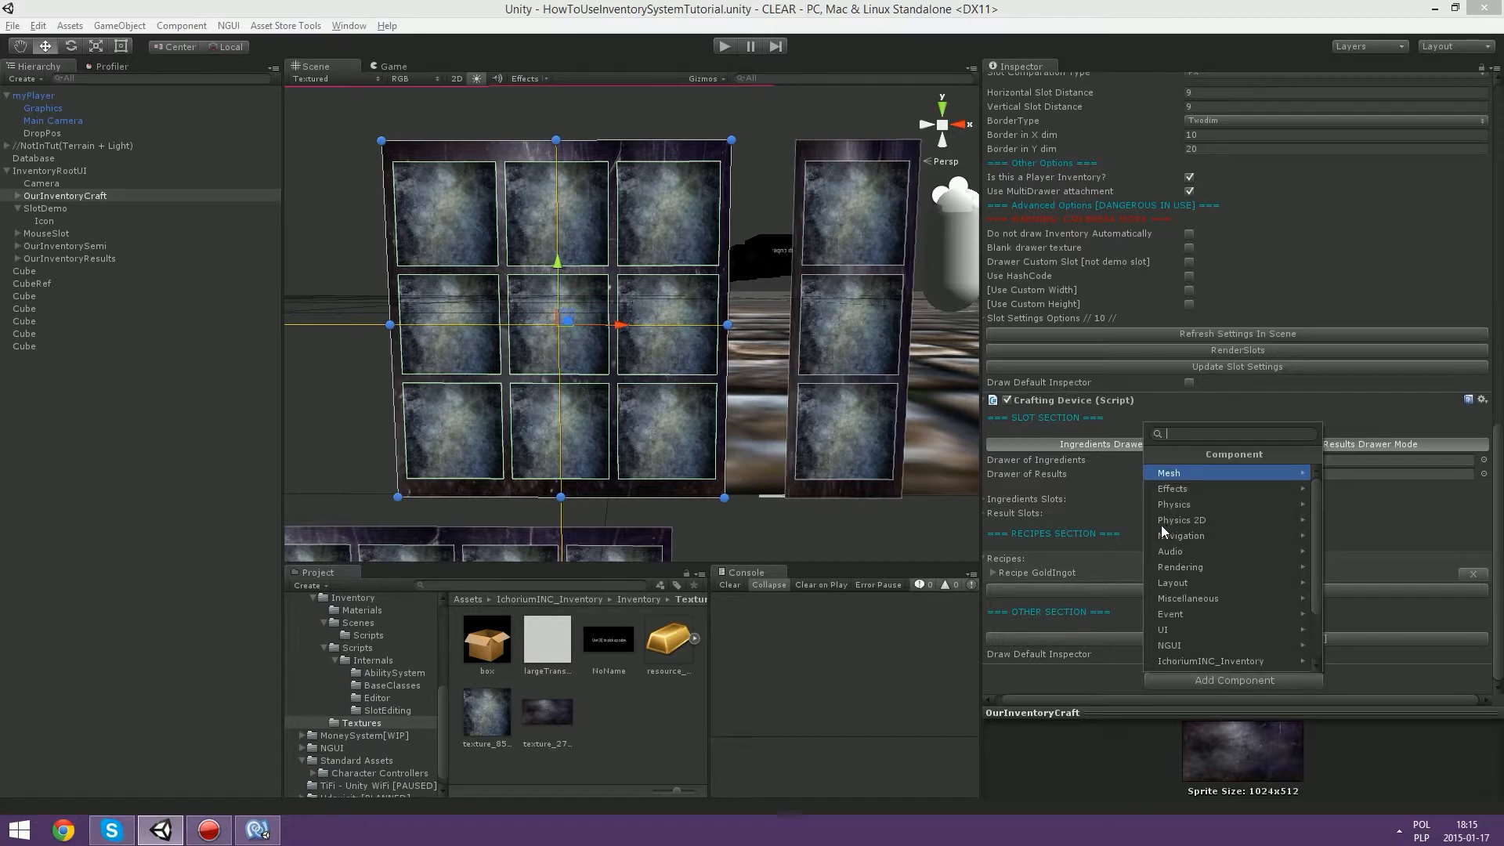
scroll(366, 645, up, 2)
Step: Open the Scripts folder inside Inventory's Scenes folder and try to attach the CraftKEy script to OurInventoryCraft
click(374, 684)
click(372, 683)
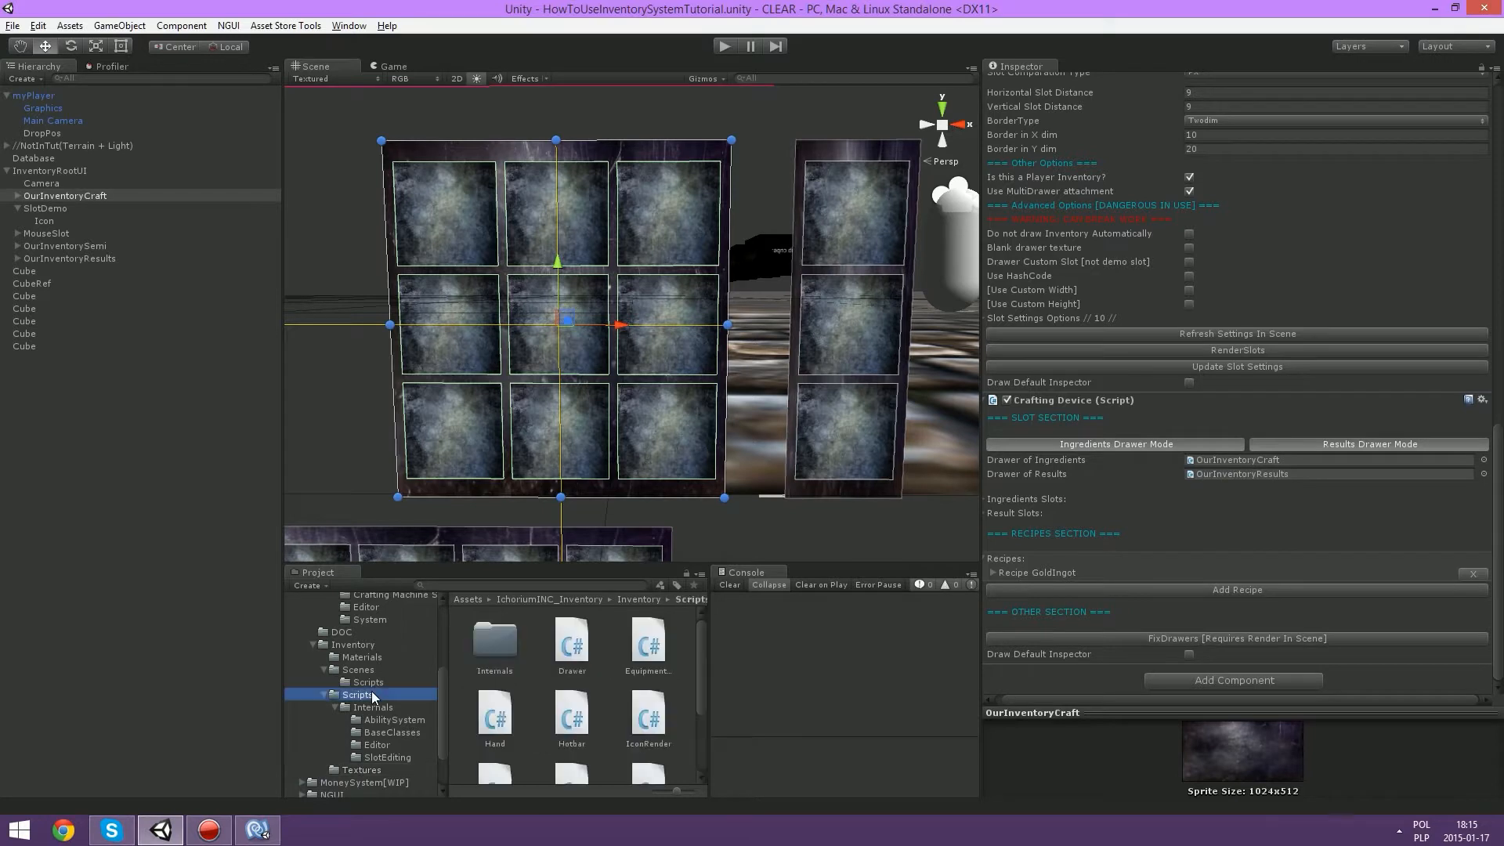
drag(487, 646, 1129, 695)
drag(486, 647, 1061, 691)
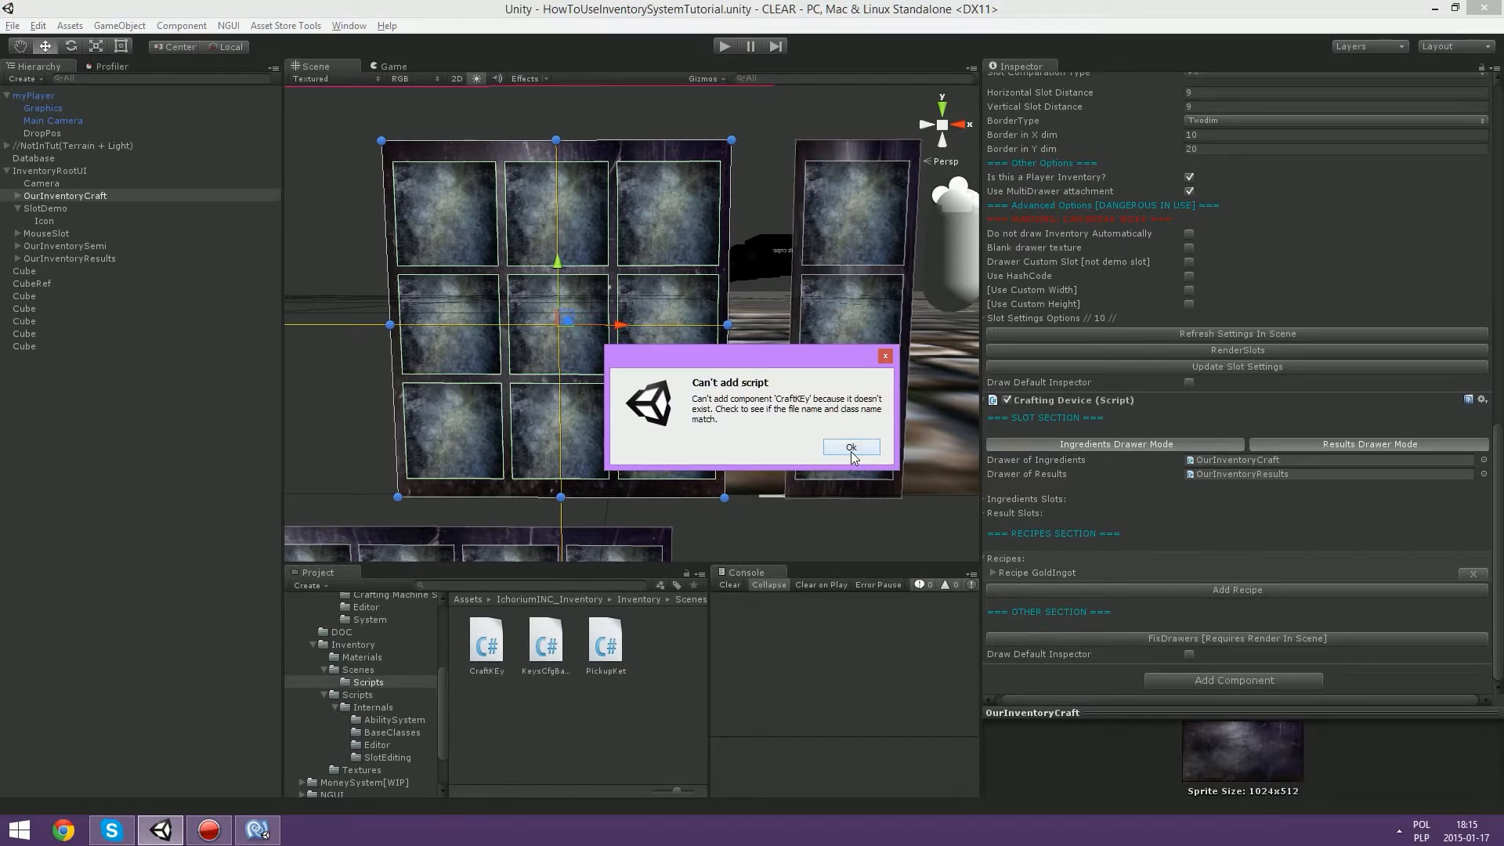
click(851, 448)
Step: Rename the CraftKEy script file to CraftKey so it matches its class name
click(509, 646)
key(Right)
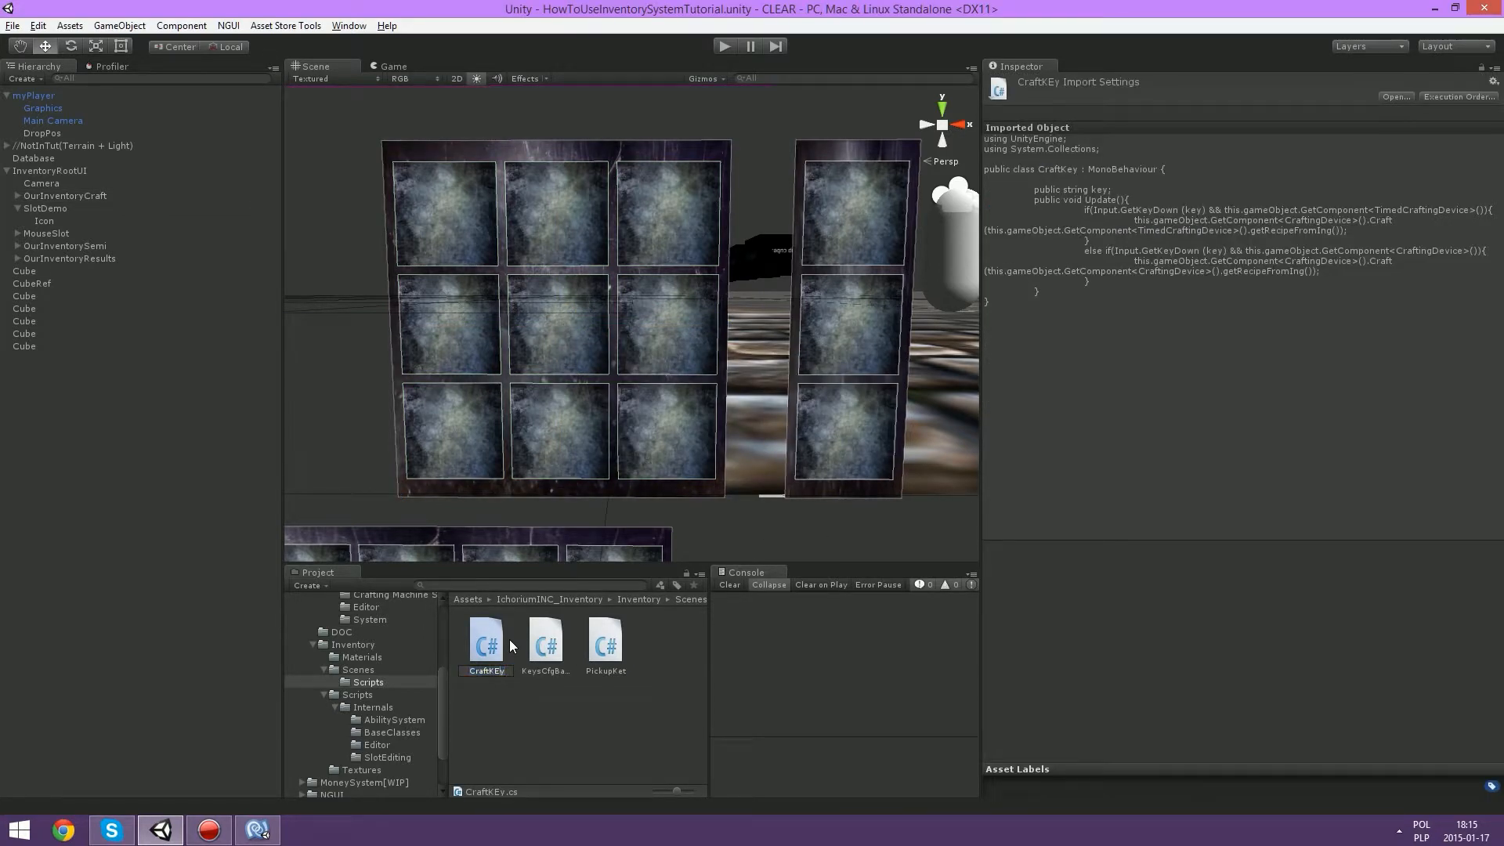
key(BackSpace)
text(e)
key(Return)
click(86, 415)
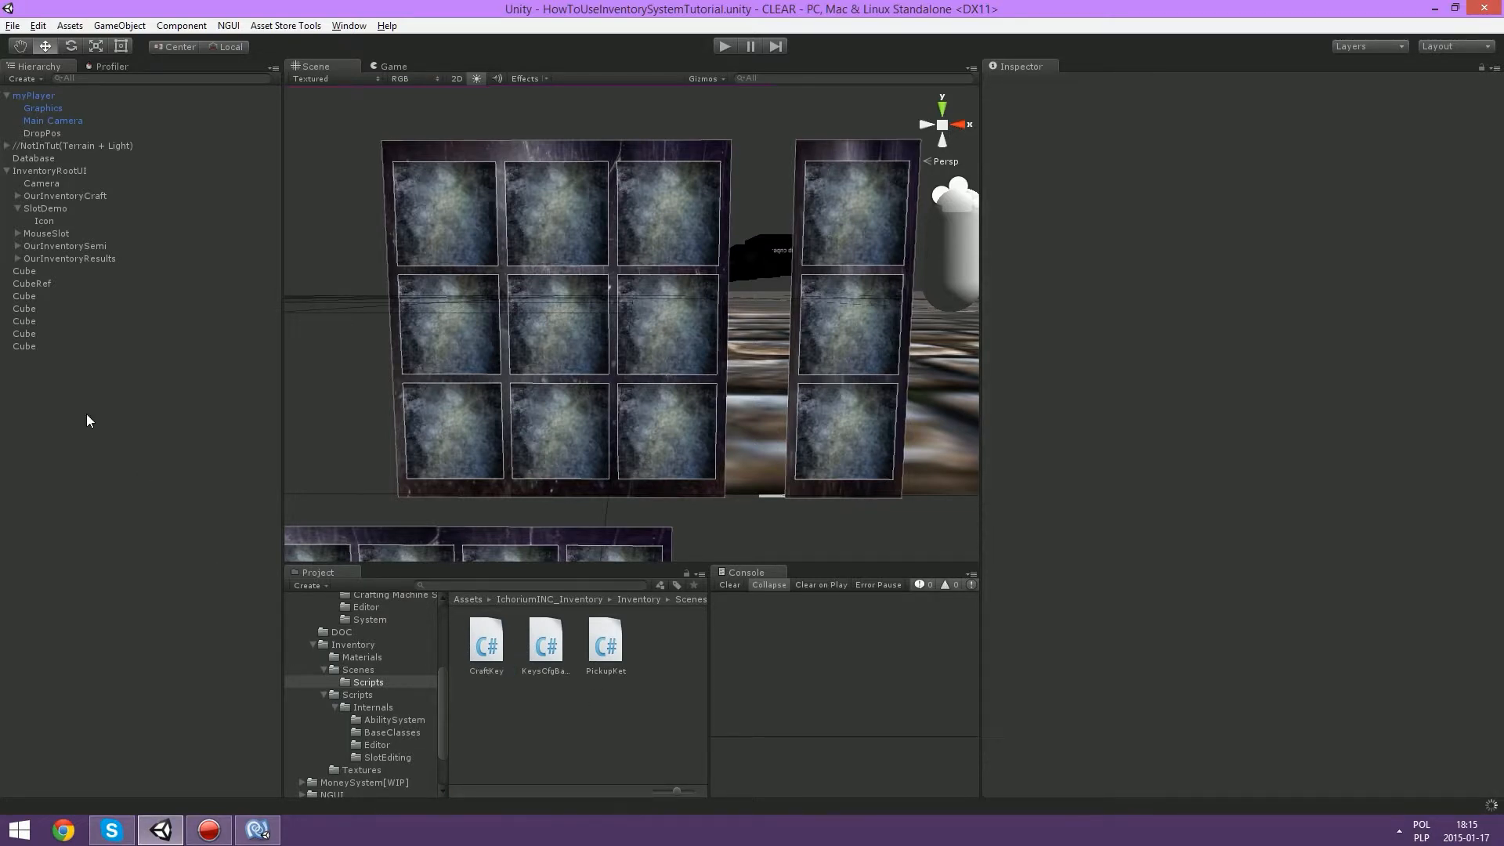
Step: Try to add the renamed CraftKey script as a component of OurInventoryCraft
click(60, 197)
drag(498, 637, 1150, 663)
scroll(1050, 564, down, 9)
scroll(862, 517, down, 8)
scroll(1152, 510, down, 10)
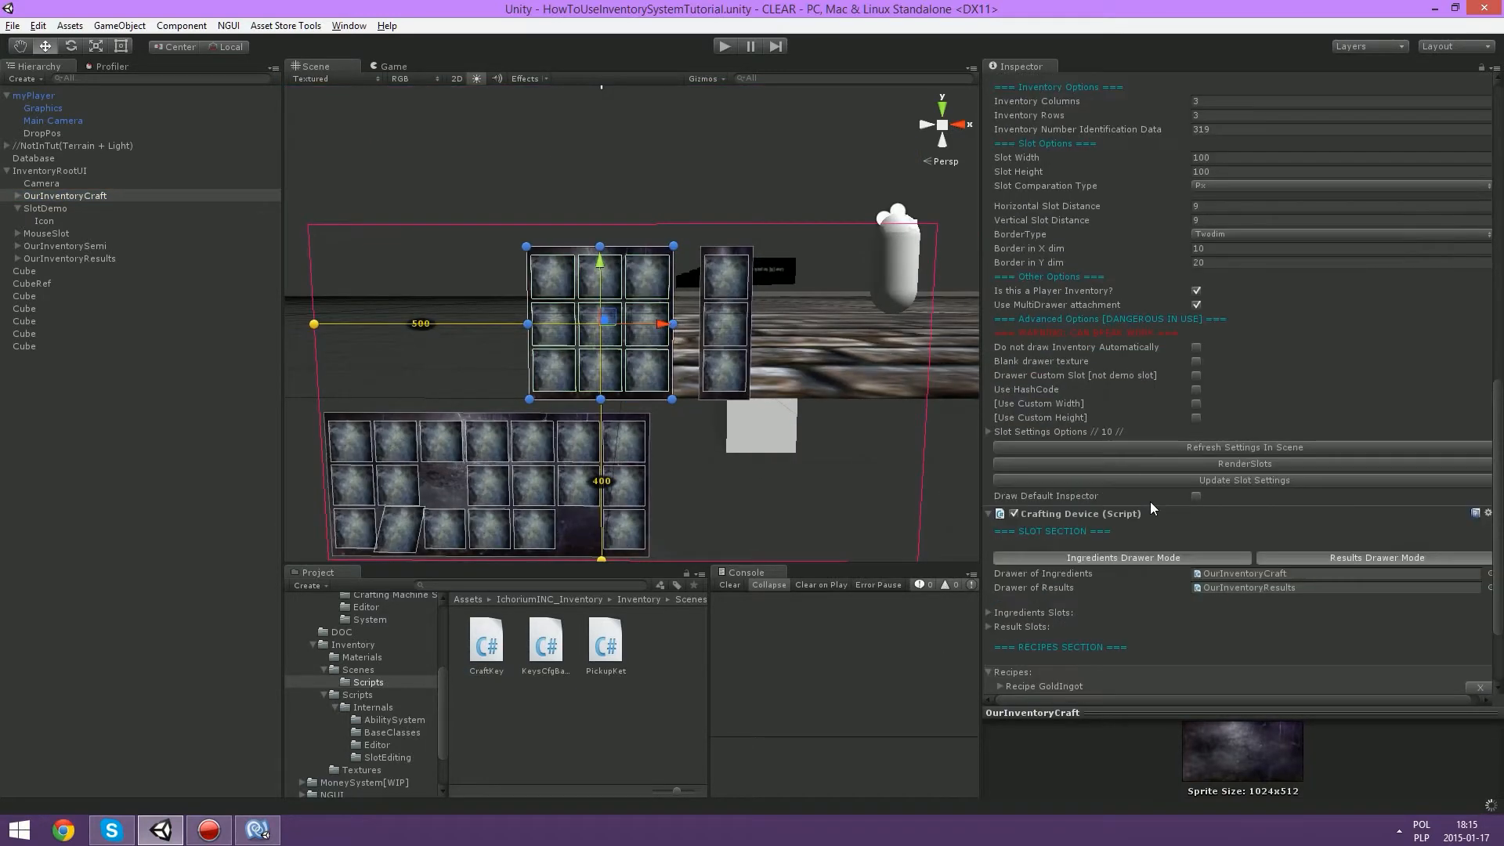
scroll(886, 537, down, 4)
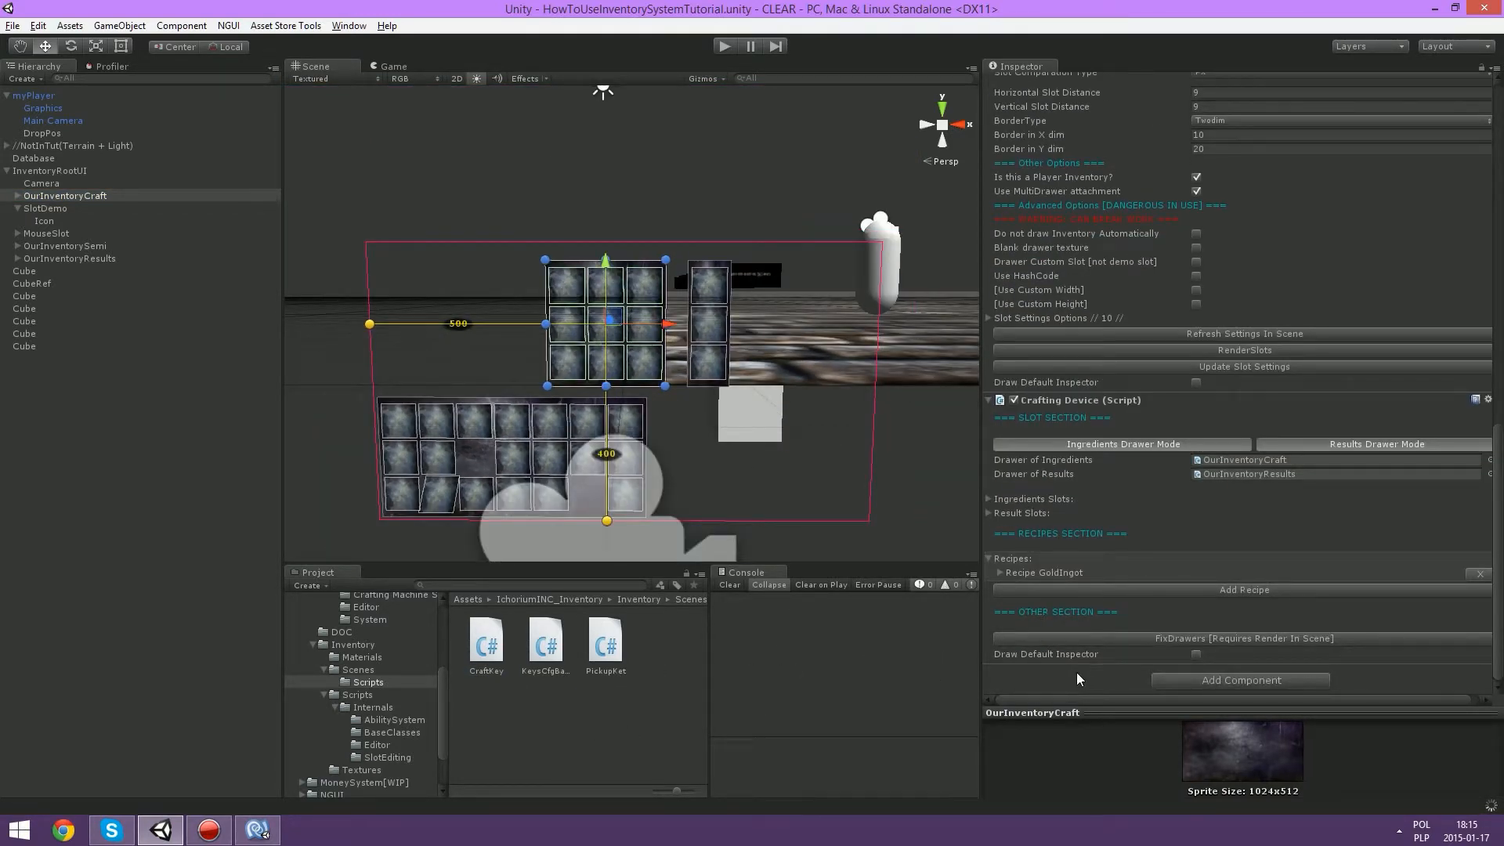
Step: Attach the CraftKey script to OurInventoryCraft with its Key set to n, and save the scene
drag(487, 652, 58, 196)
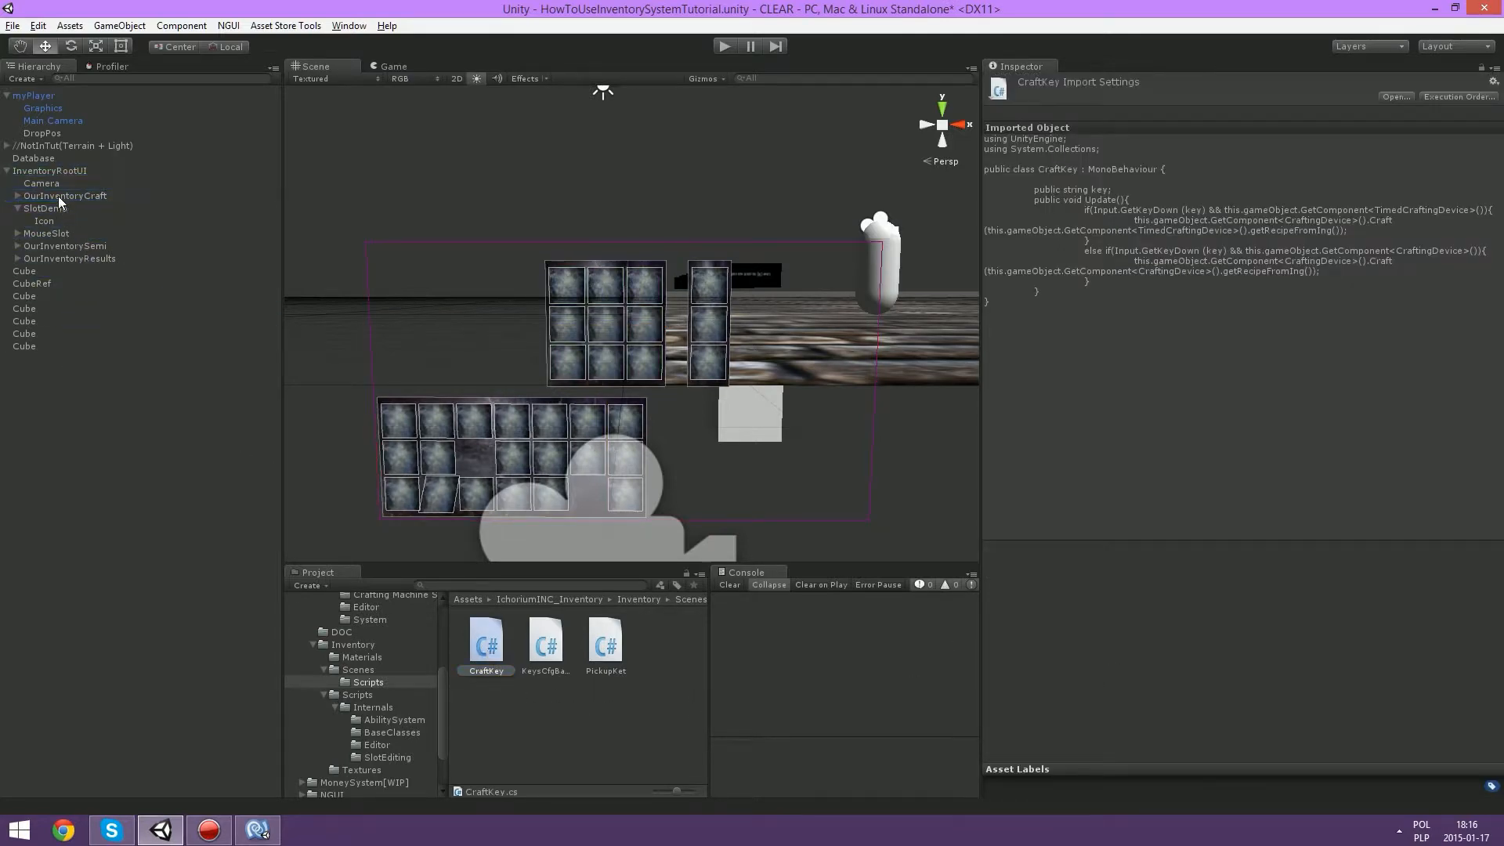
scroll(1179, 608, down, 10)
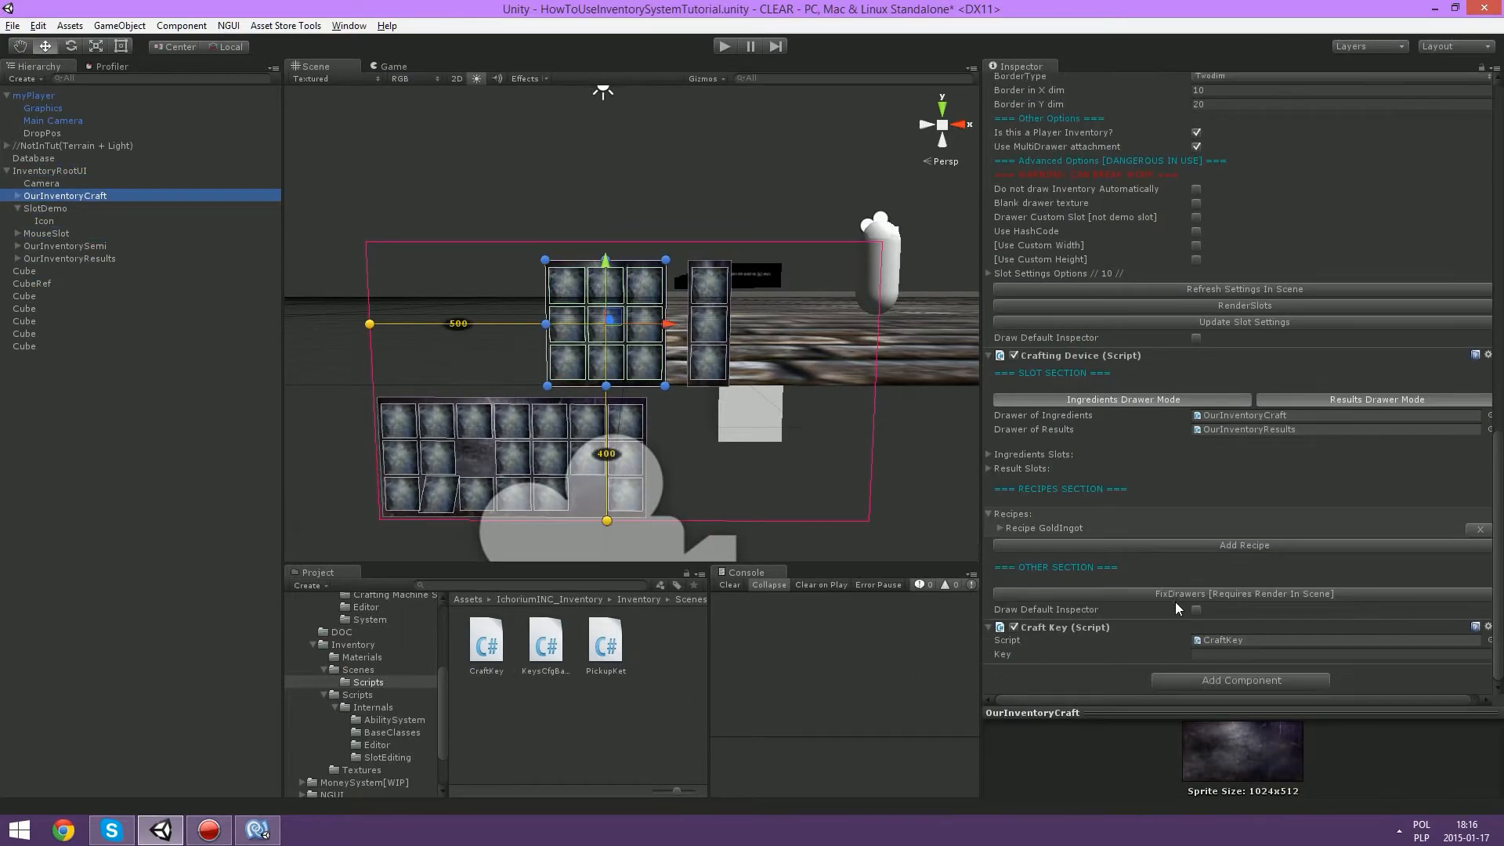
click(1222, 655)
text(n)
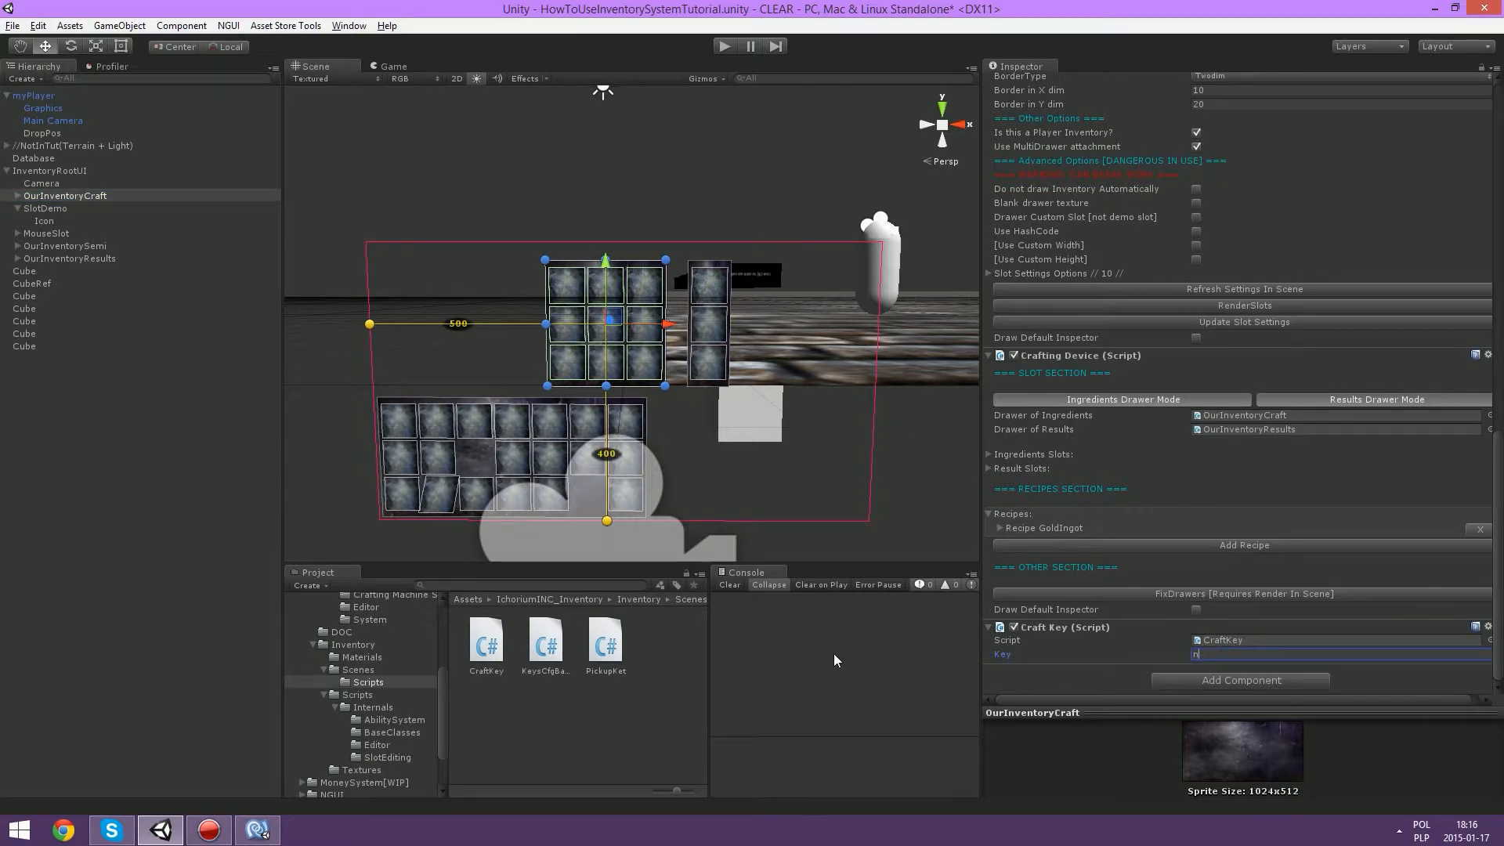
key(ctrl+s)
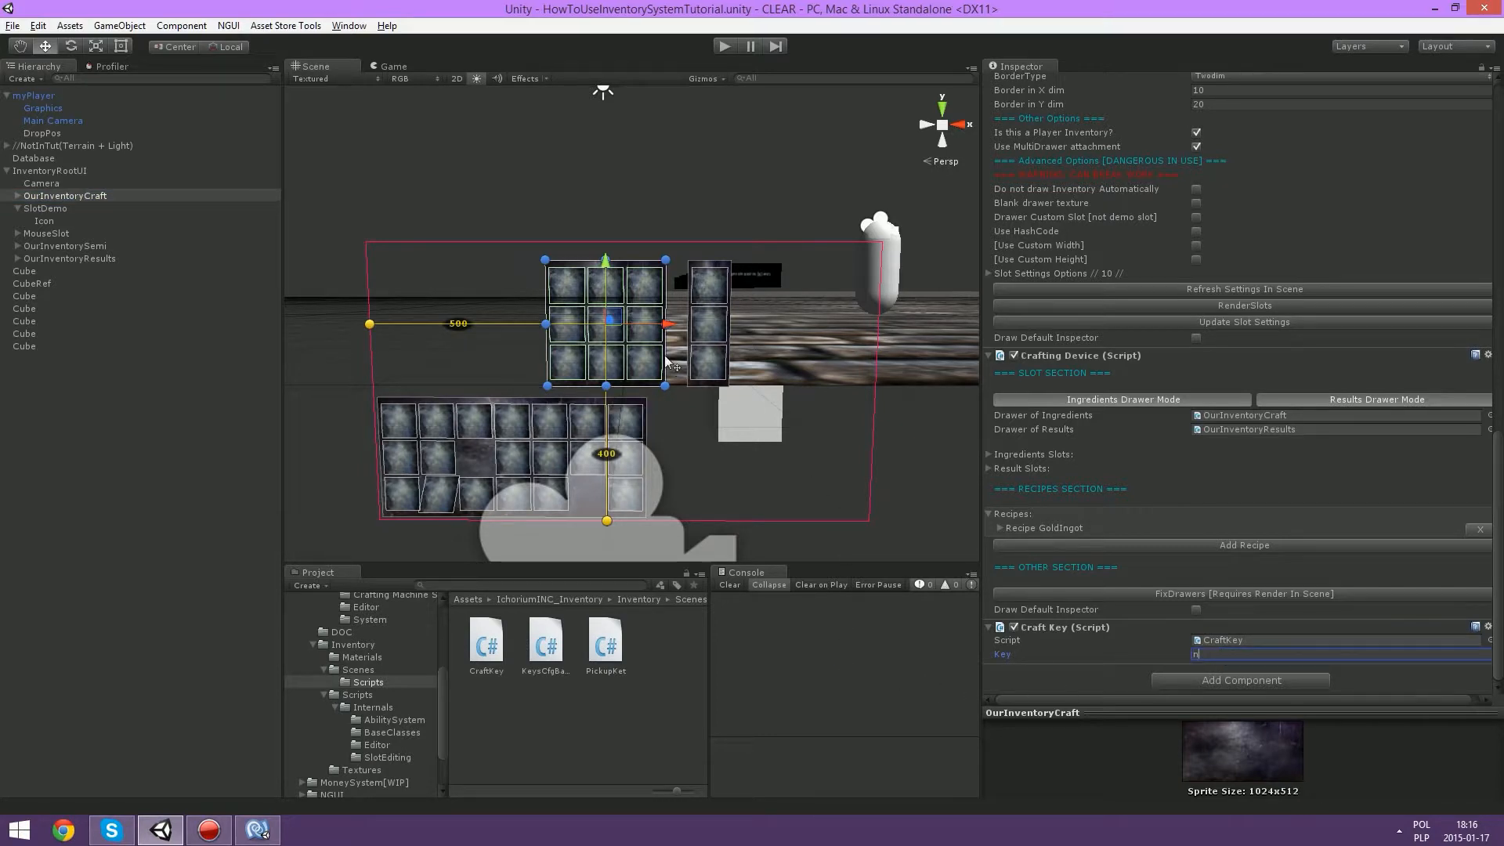
Step: Run the scene, pick up a gold ingot and place it in the crafting grid's centre slot
scroll(619, 339, up, 5)
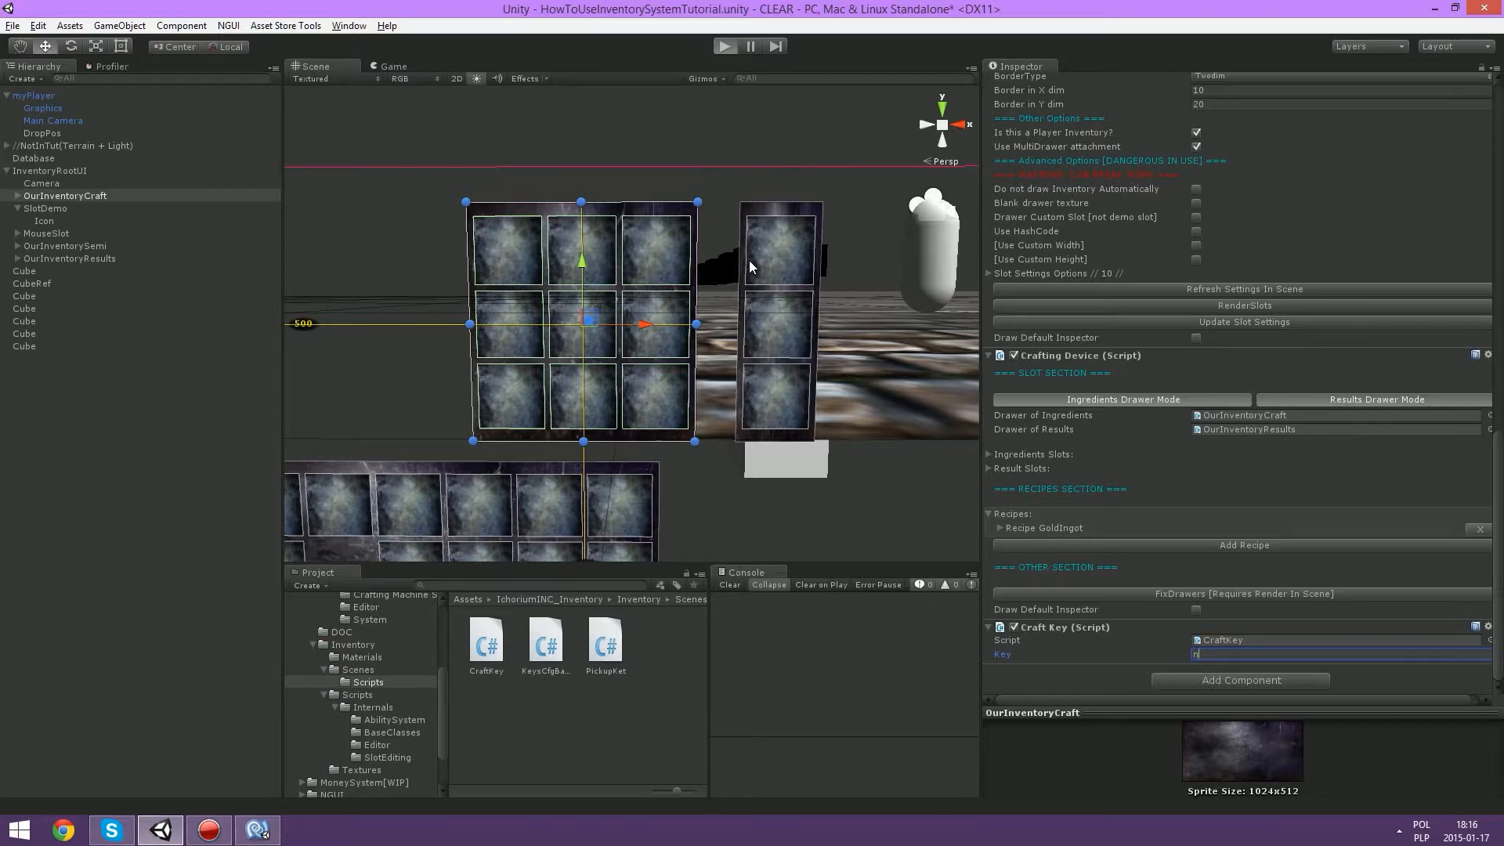
key(ctrl+p)
key(e)
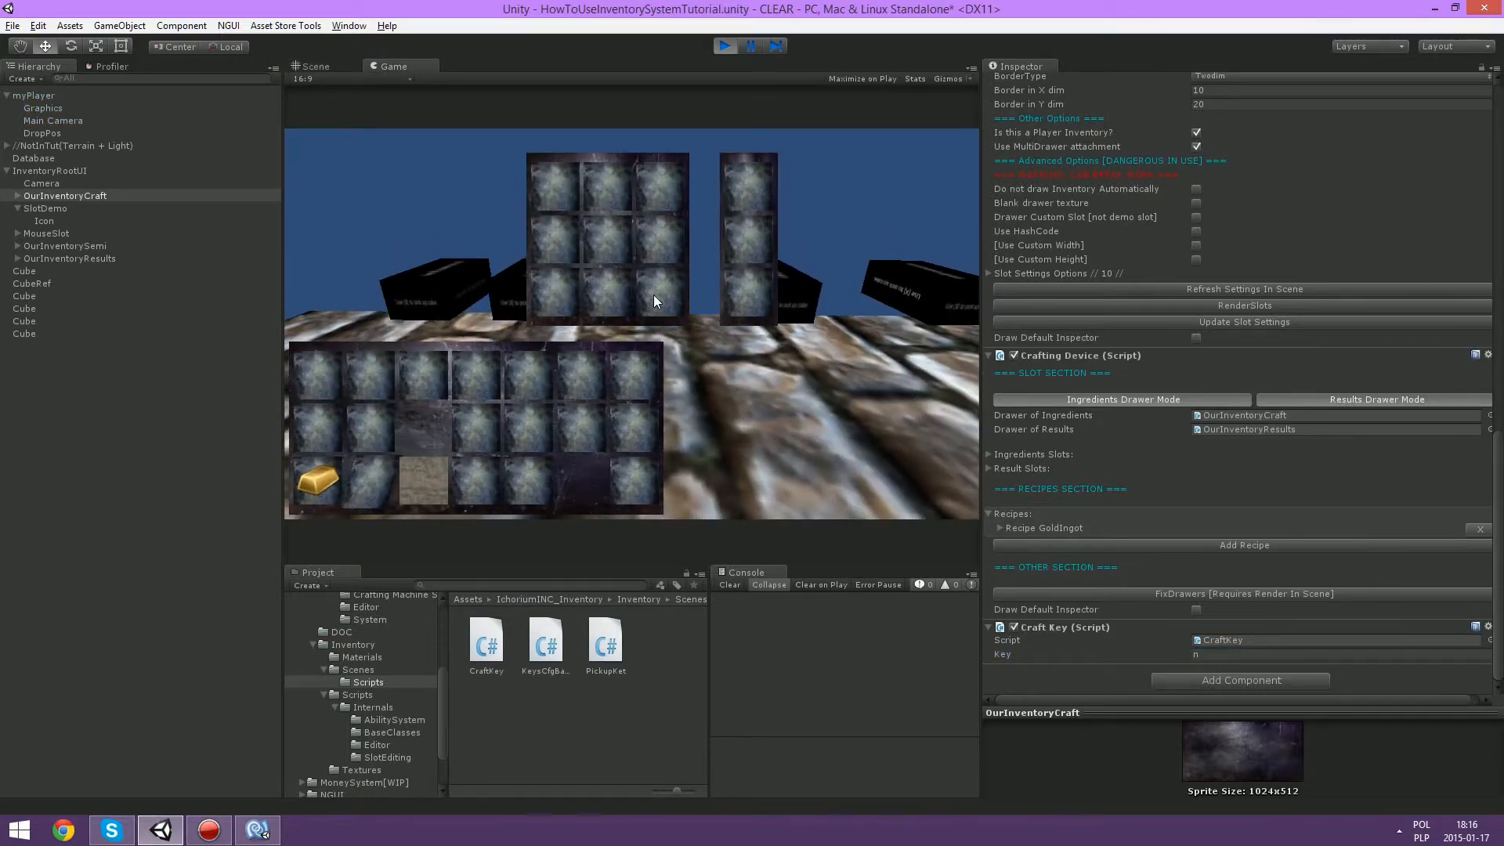
click(320, 474)
click(607, 239)
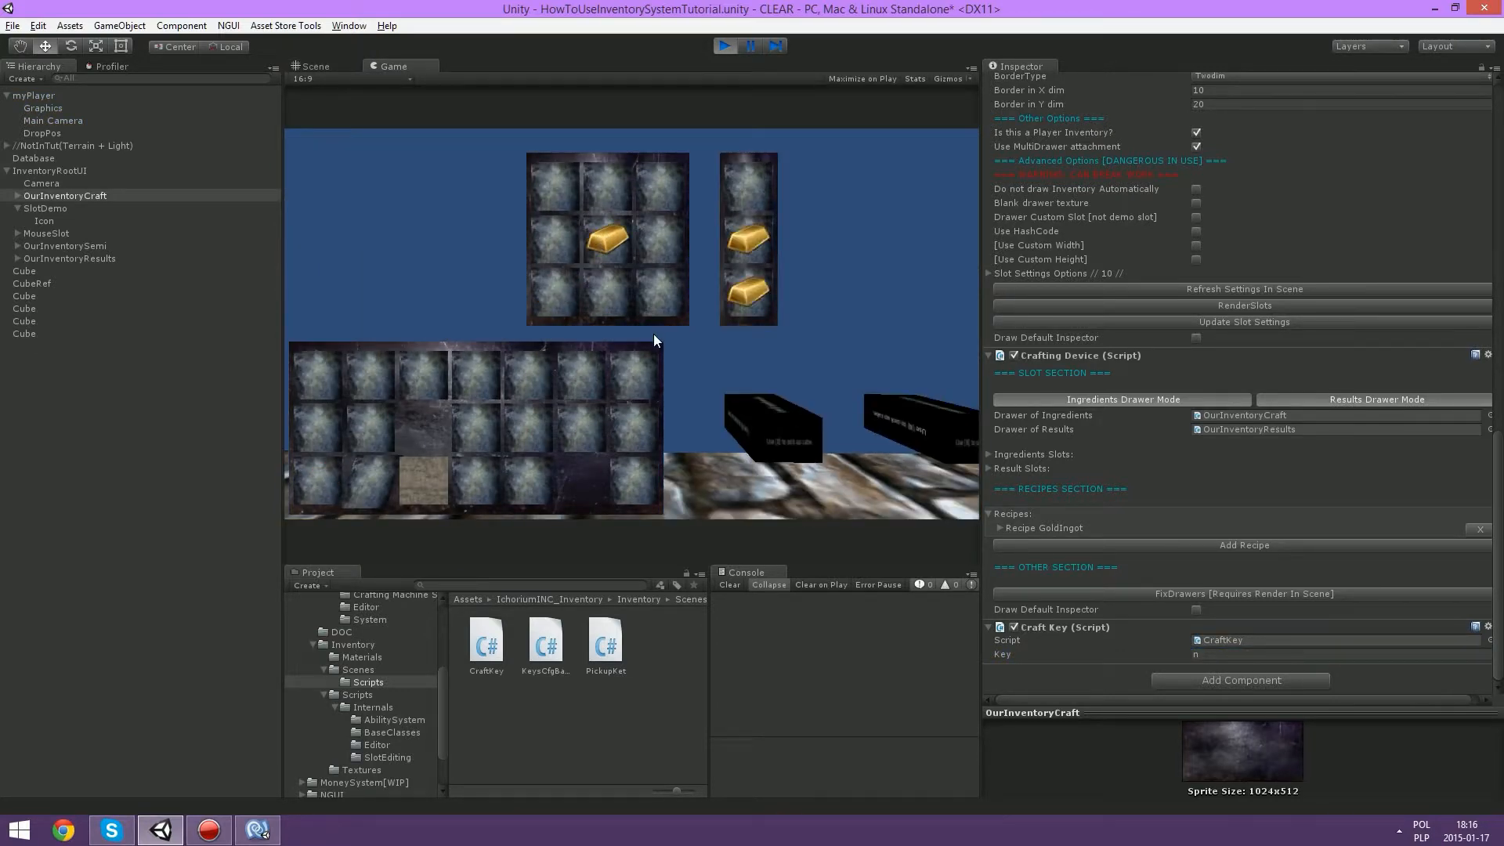
Step: Test the GoldIngot recipe by crafting twice and moving the four resulting ingots into the inventory's top row
click(749, 302)
click(630, 375)
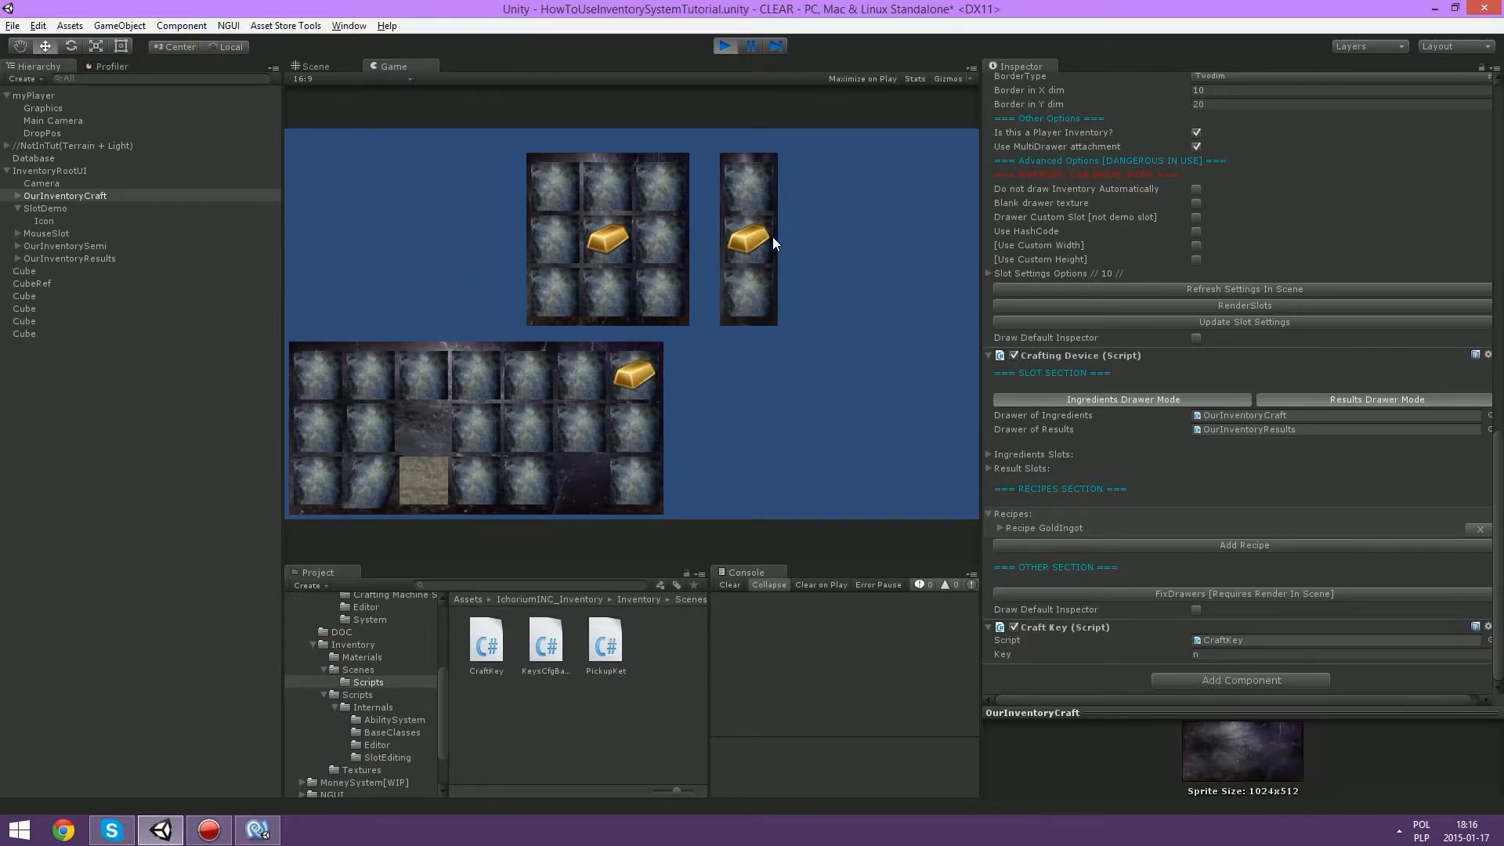
click(761, 239)
click(592, 368)
click(749, 239)
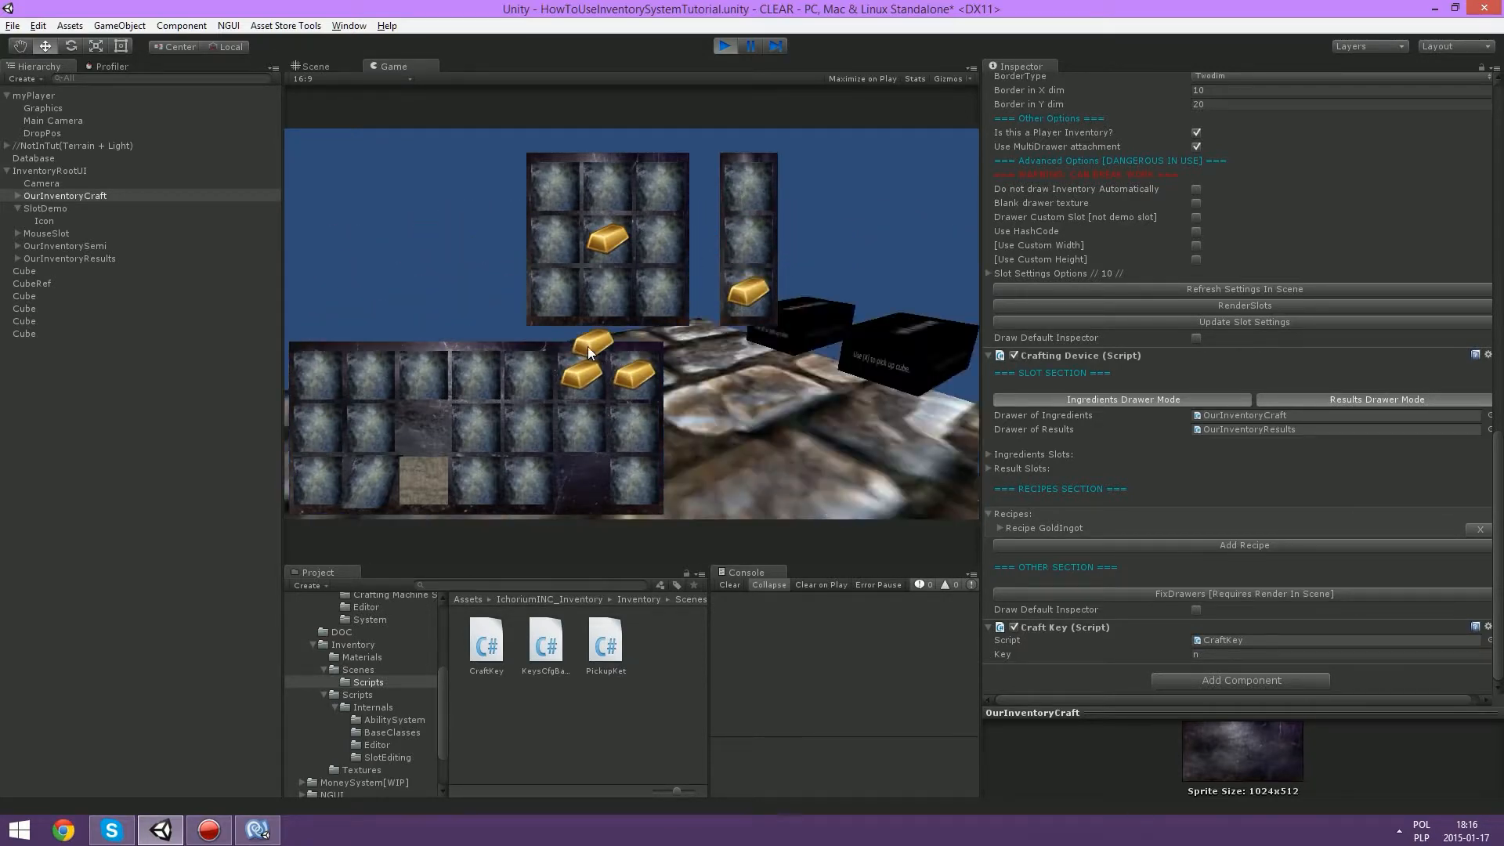
click(528, 375)
click(749, 294)
click(475, 374)
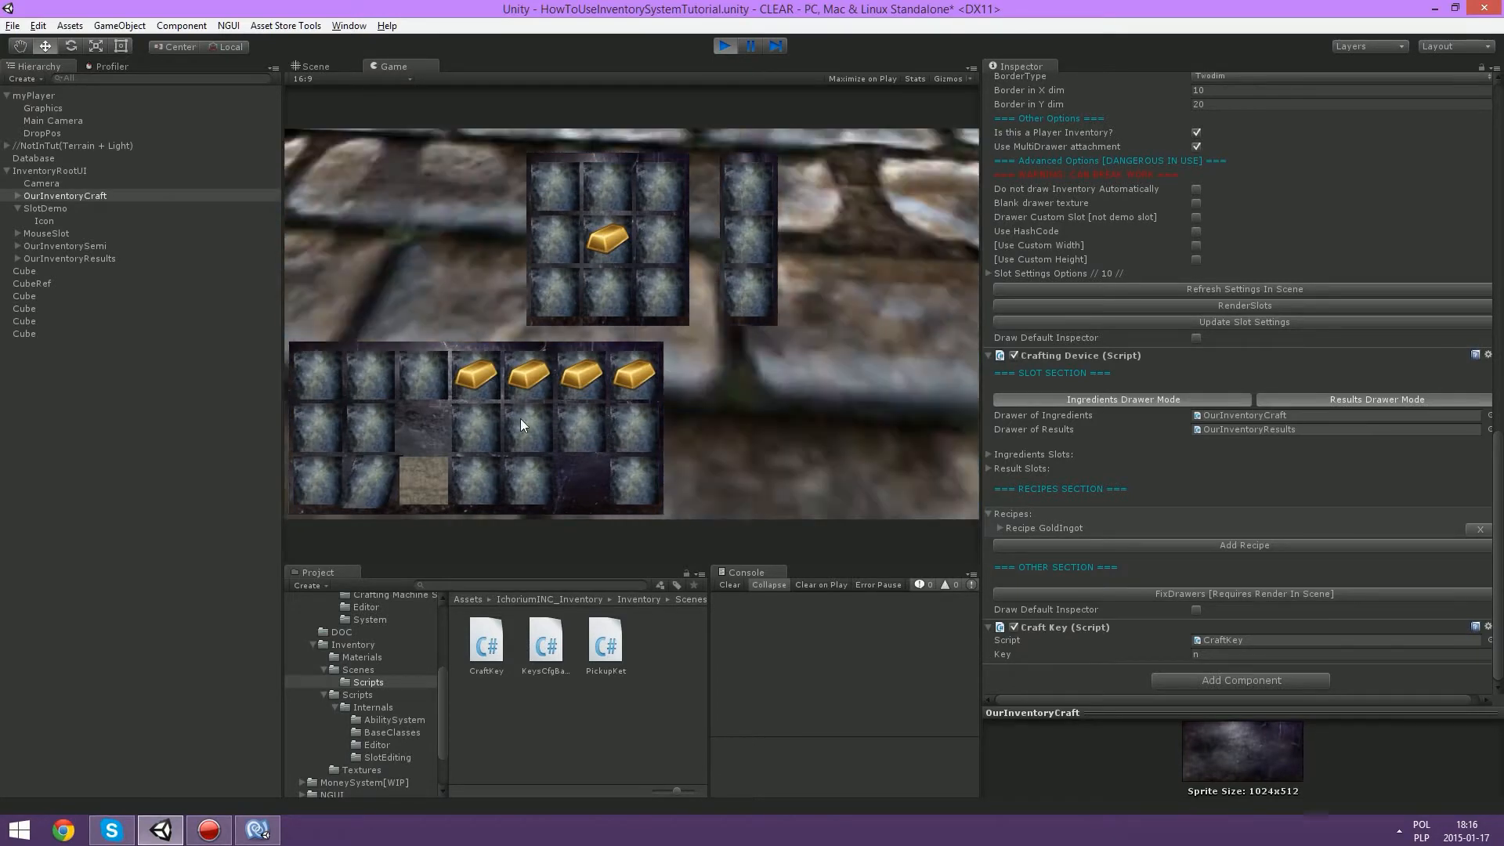
Step: Craft more gold ingots, move the results into free inventory slots in the first two rows, and craft once more
key(n)
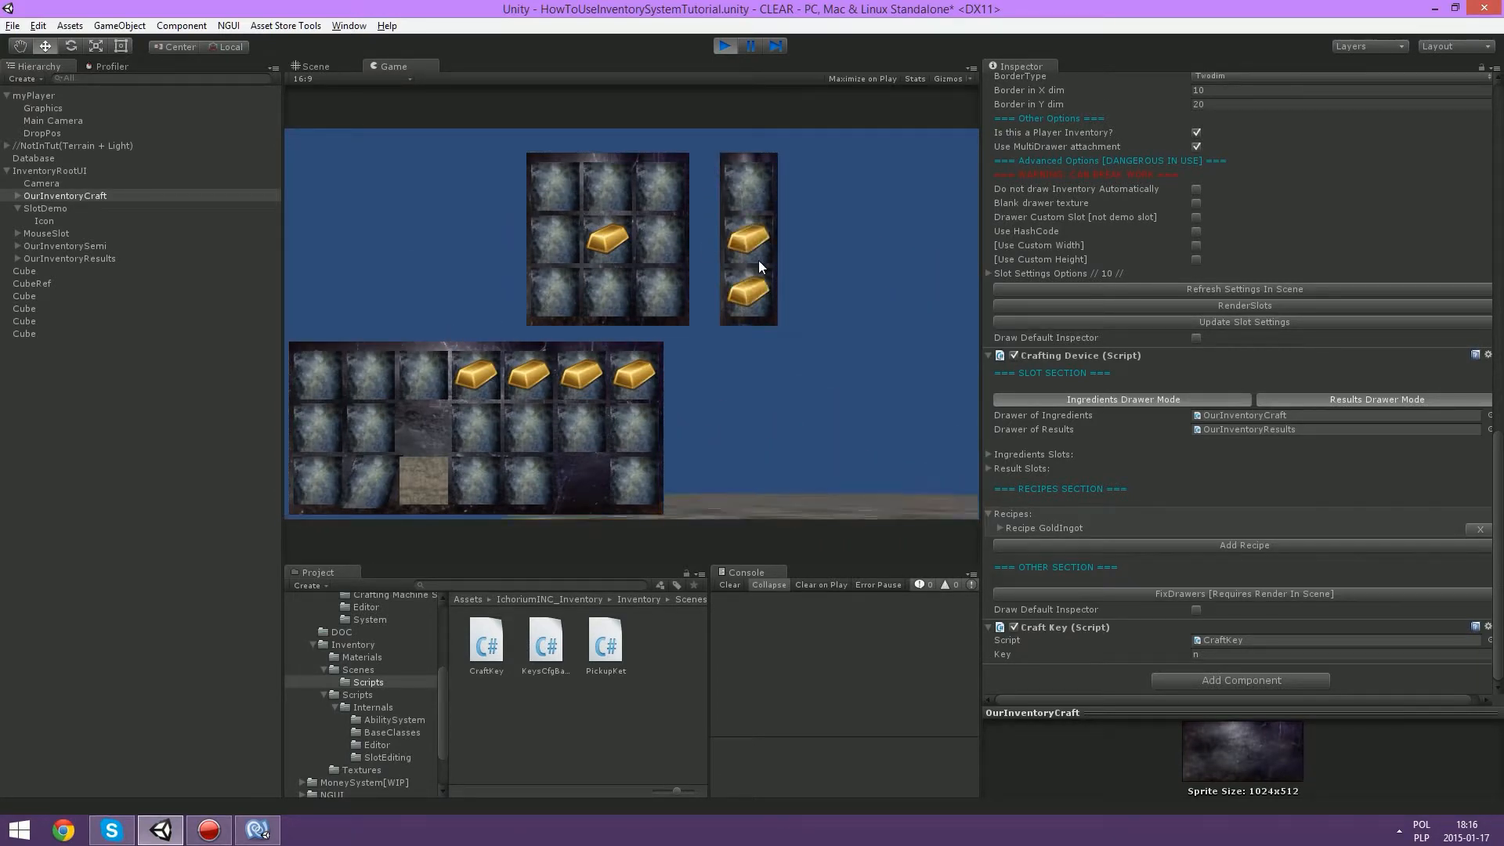
drag(757, 257, 424, 384)
drag(748, 293, 371, 380)
key(n)
drag(748, 246, 636, 437)
drag(745, 294, 586, 427)
key(n)
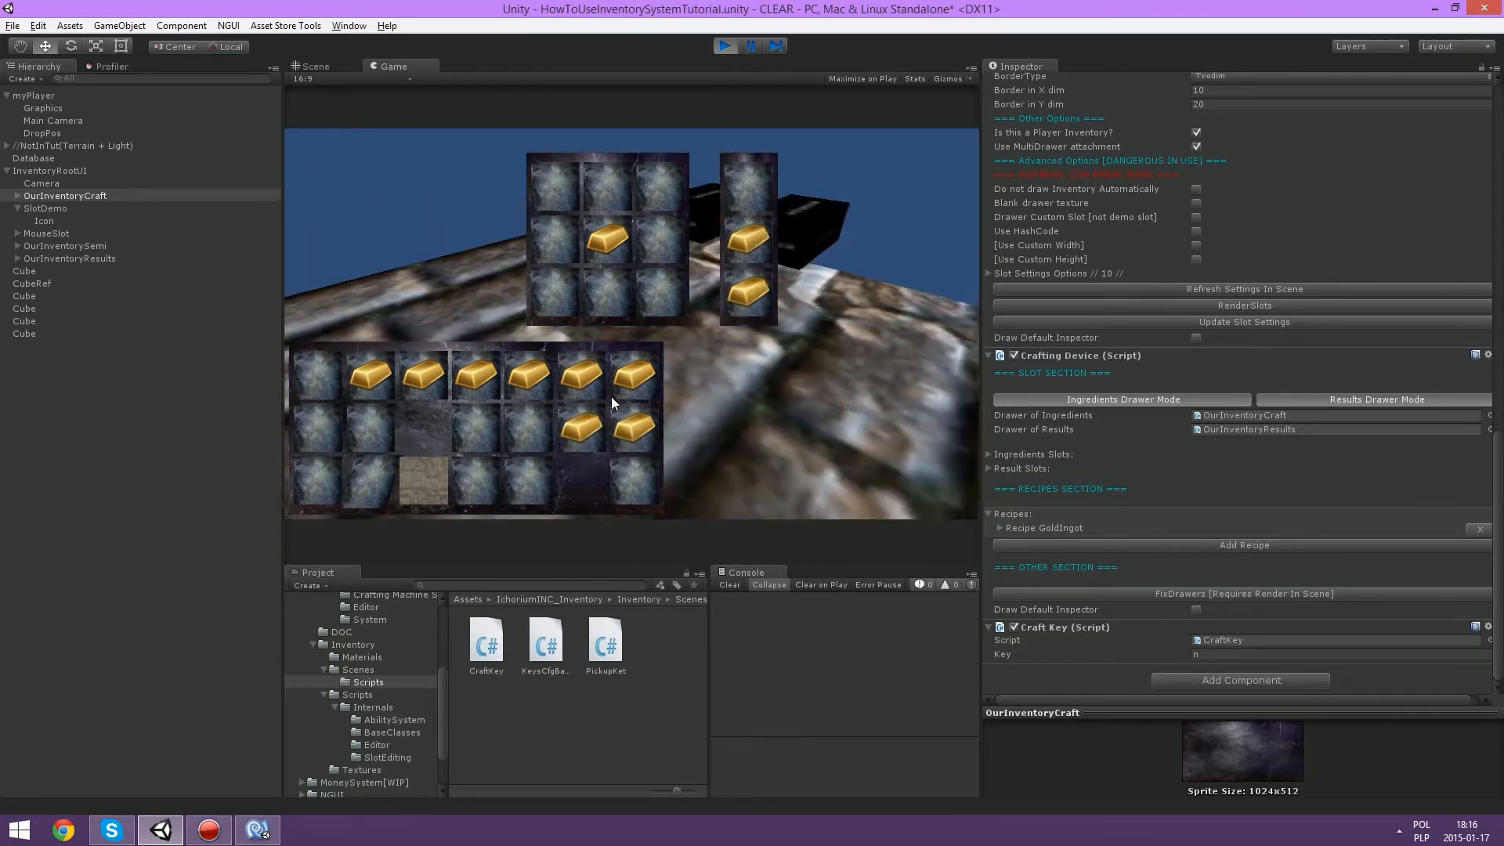
Step: Keep crafting gold ingots and move the results into free inventory slots in the second and third rows
drag(738, 243, 531, 428)
drag(741, 294, 480, 431)
key(n)
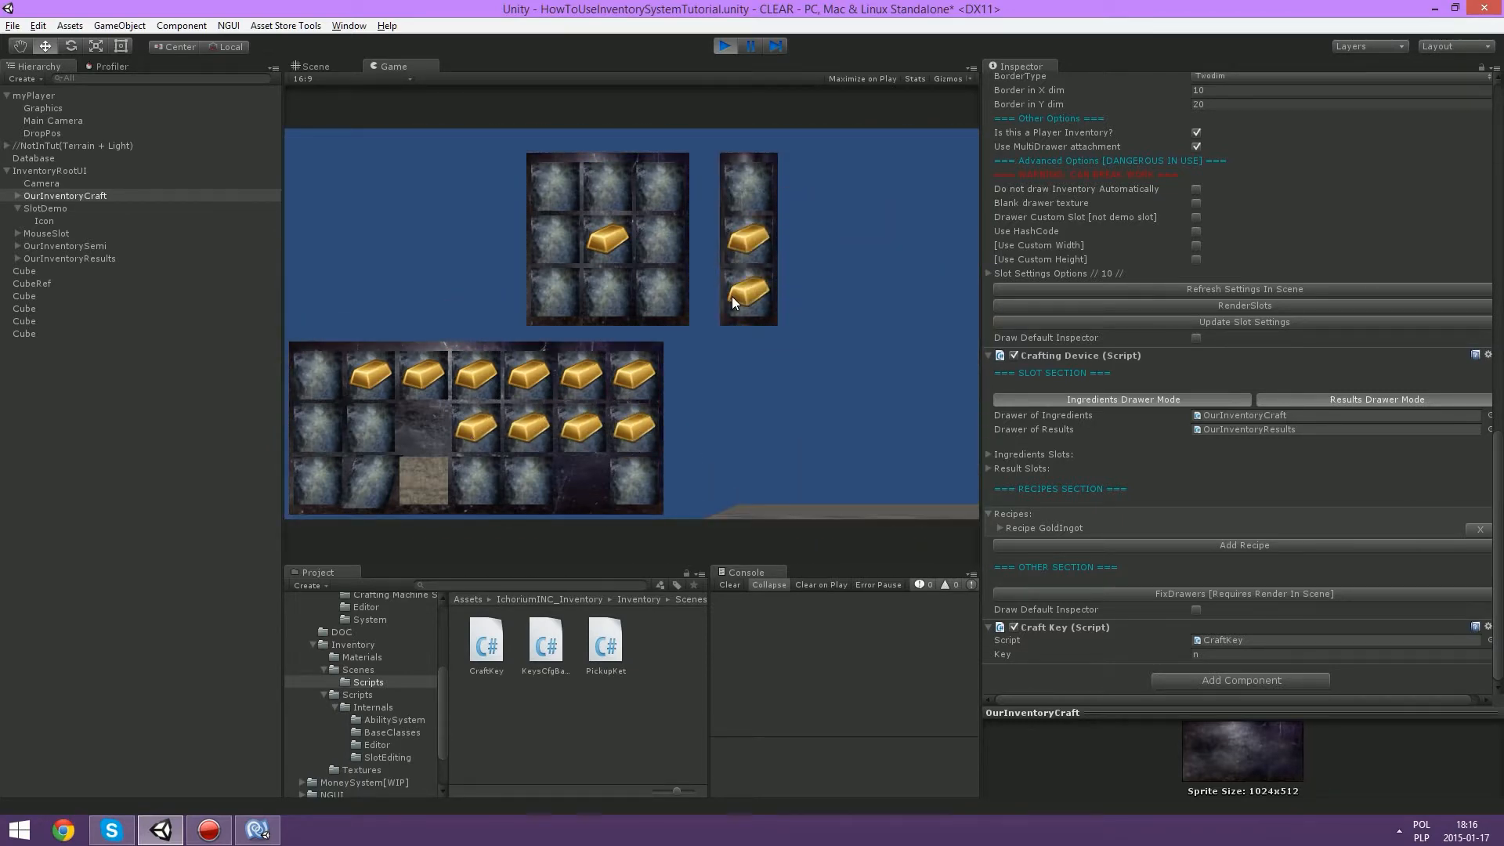
drag(742, 250, 532, 475)
drag(743, 295, 373, 482)
key(n)
drag(743, 242, 425, 478)
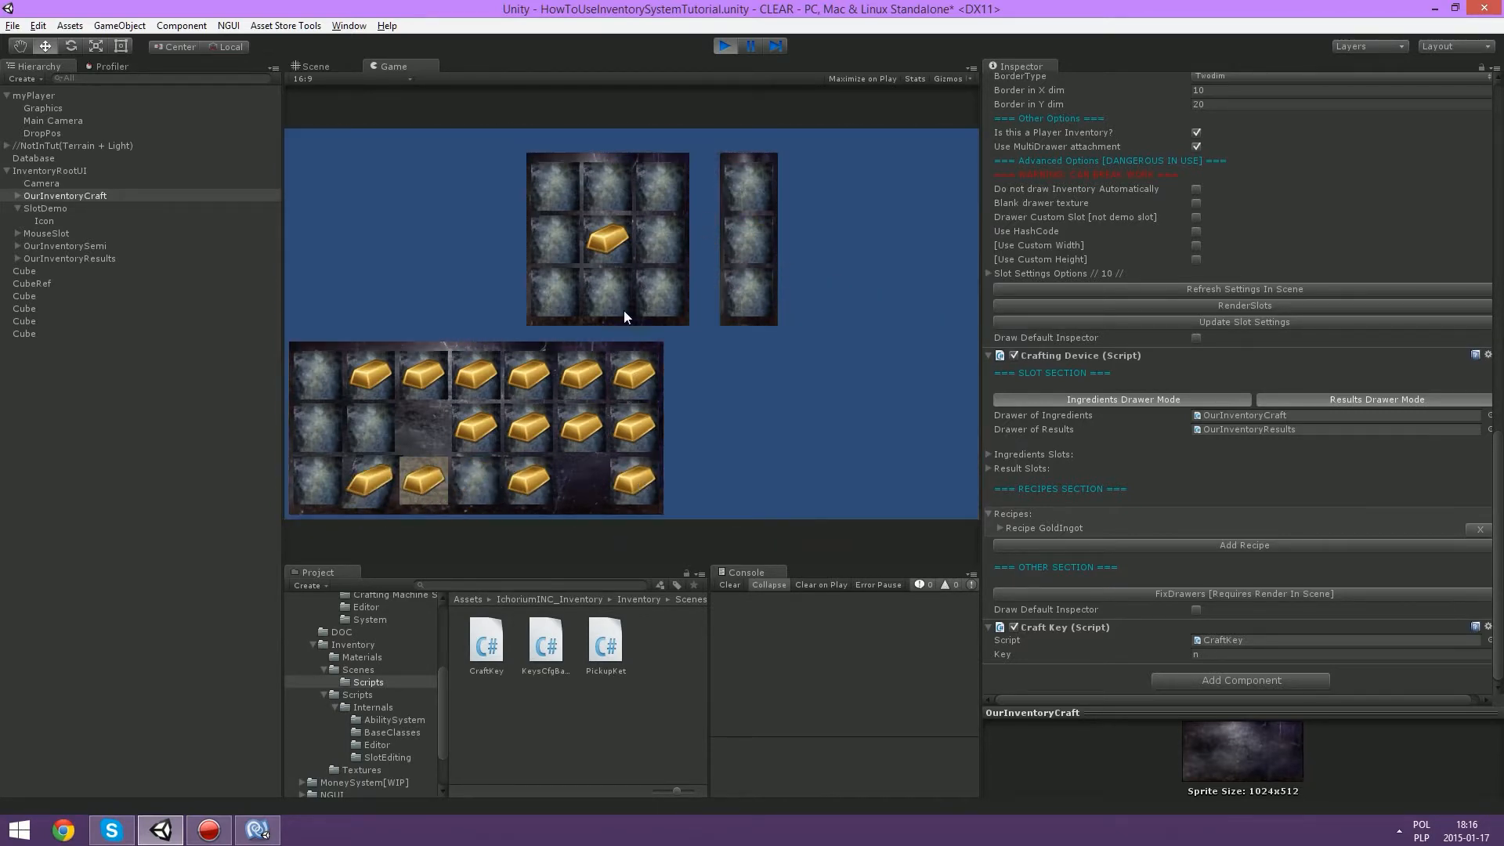
key(n)
drag(743, 235, 374, 430)
Step: Move the ingredient ingot to the crafting grid's lower-left slot, test crafting there while clearing the result slots, and stop the scene
mouse_move(607, 239)
mouse_down()
mouse_move(801, 306)
mouse_move(552, 288)
mouse_up()
key(n)
drag(737, 293, 307, 368)
drag(743, 238, 332, 484)
key(n)
key(n)
click(722, 47)
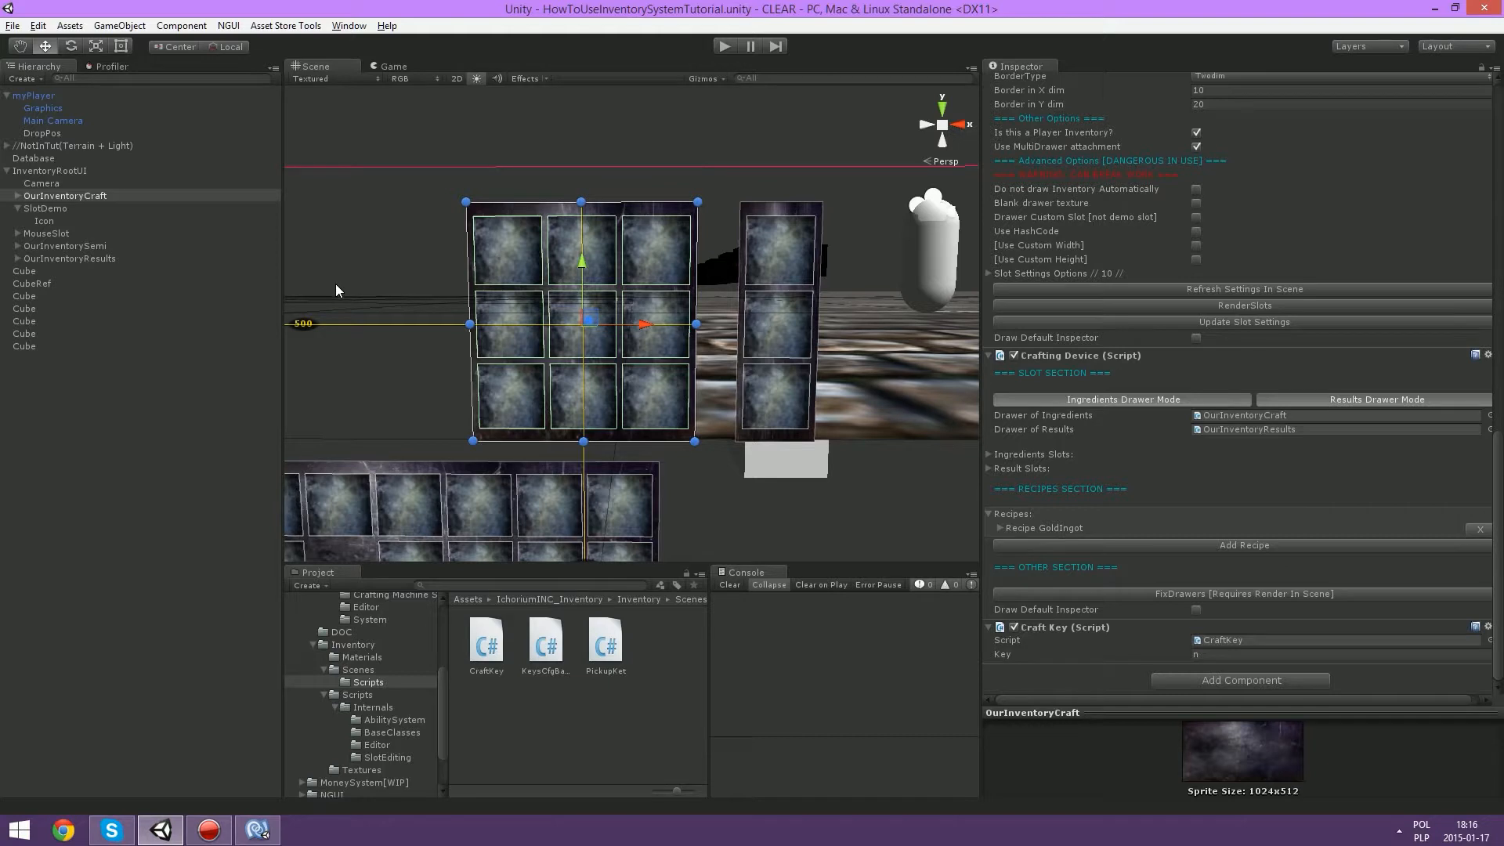
Step: Add an NGUI label to SlotDemo and size it to about 88 × 46 over the slot's lower part
click(60, 208)
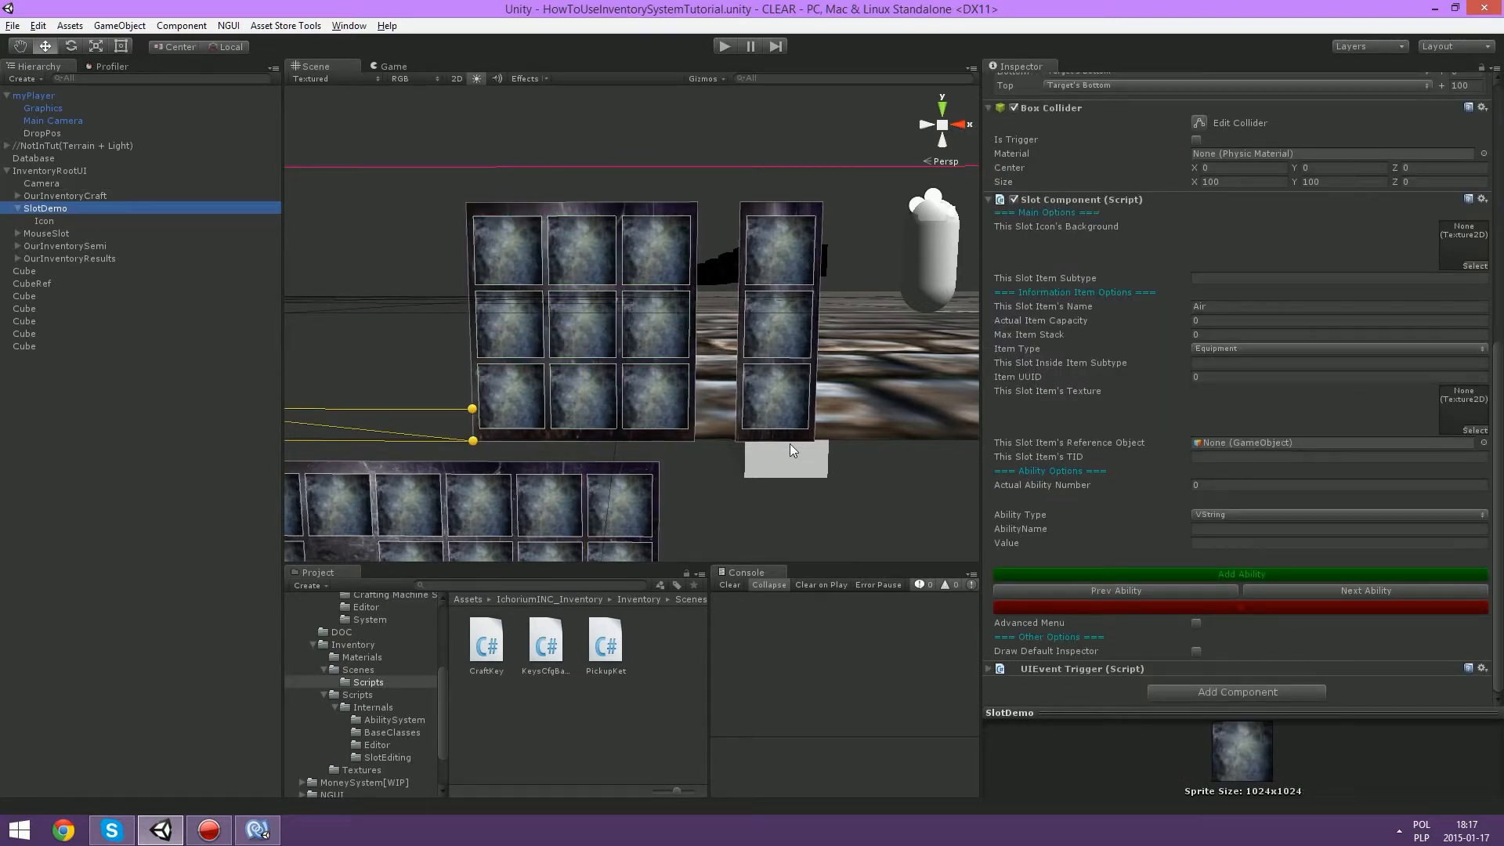
middle_drag(565, 414, 663, 354)
scroll(601, 281, up, 10)
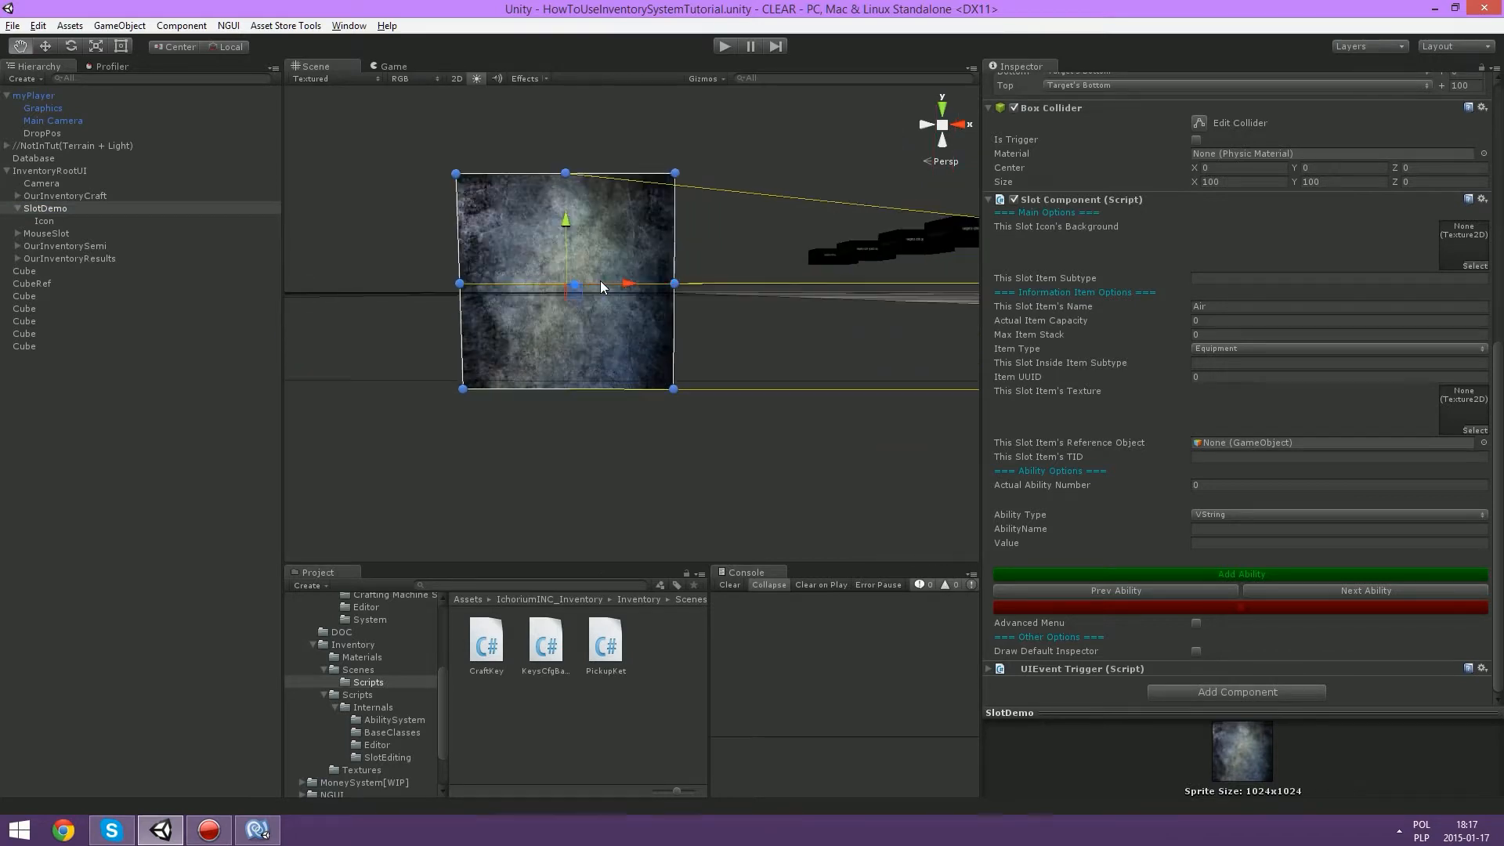
key(f)
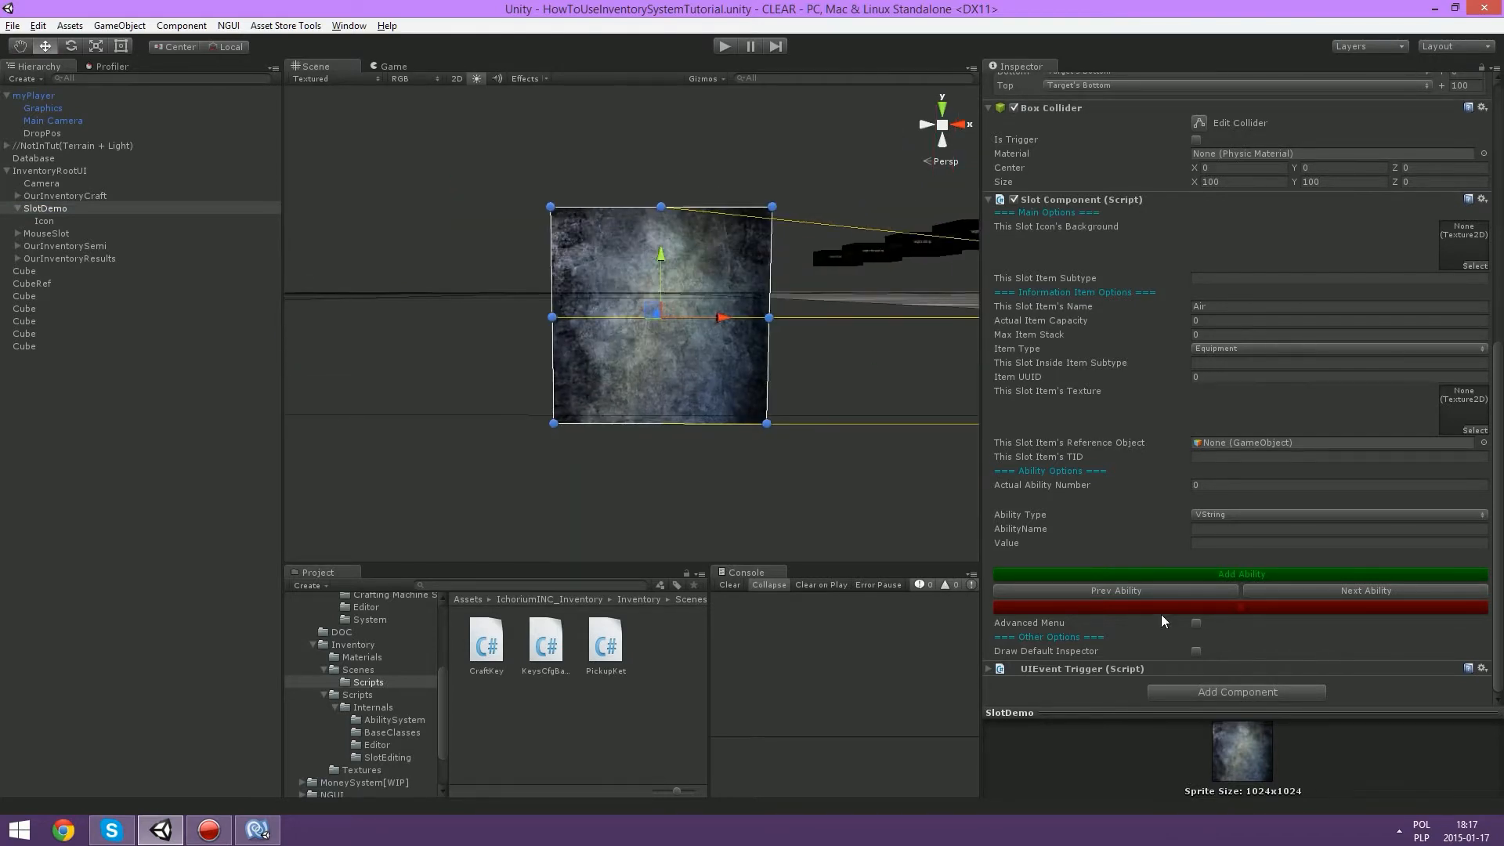
click(164, 25)
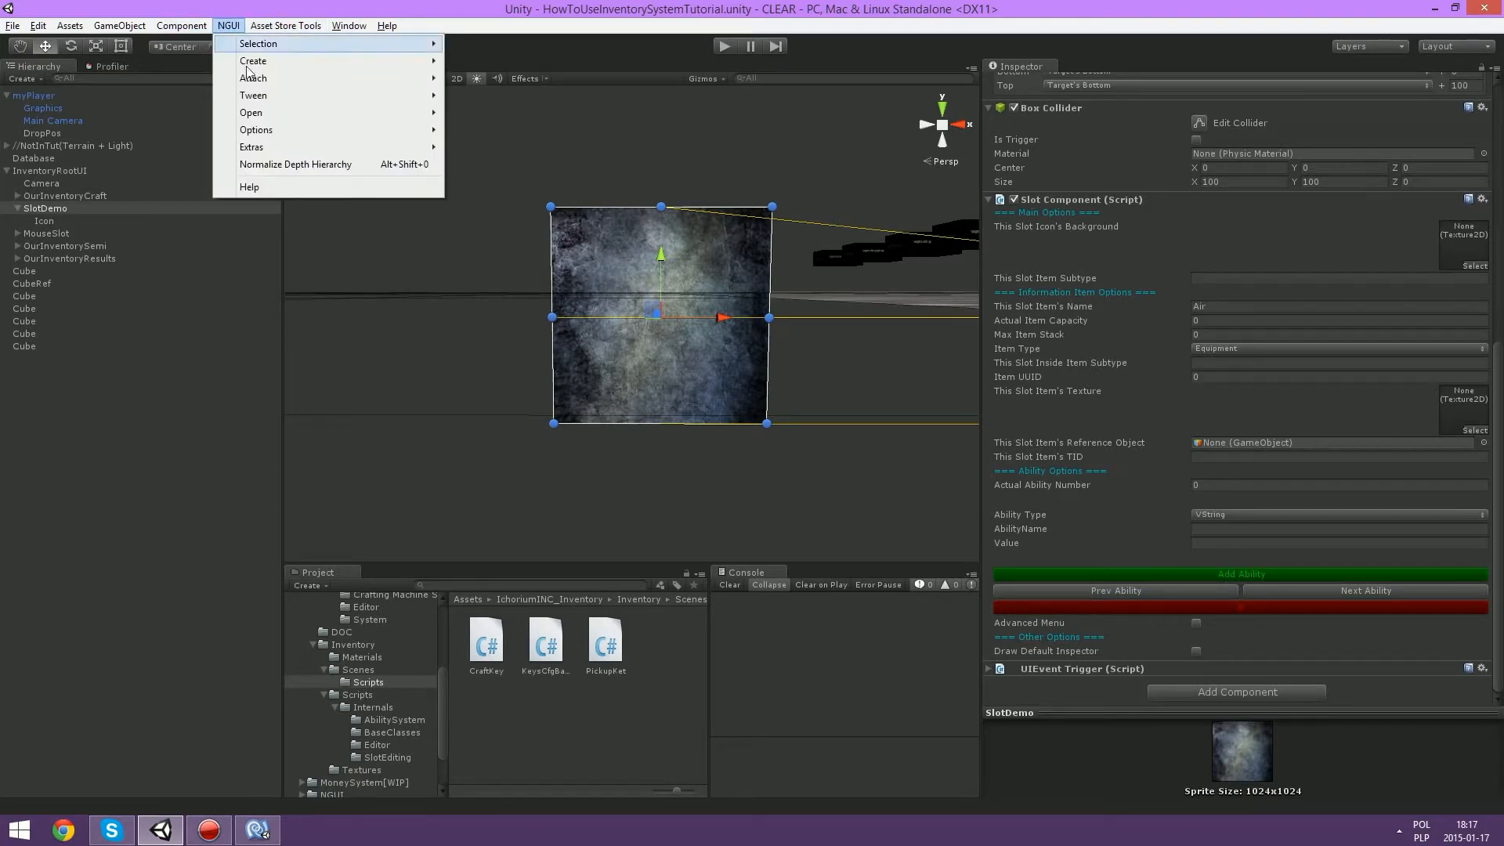
mouse_move(259, 61)
click(478, 79)
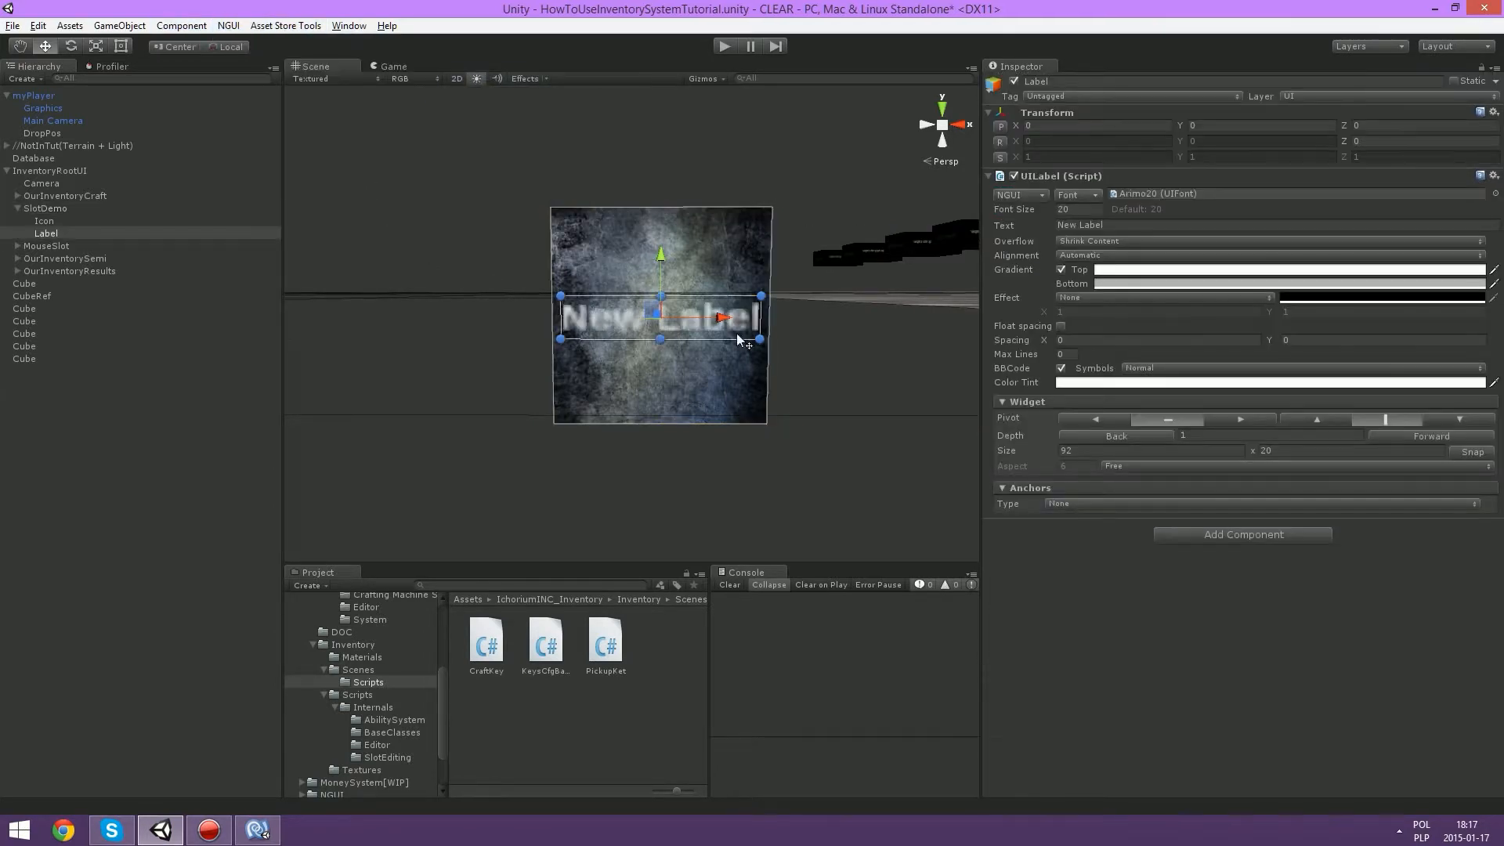
drag(729, 333, 737, 402)
drag(570, 382, 579, 326)
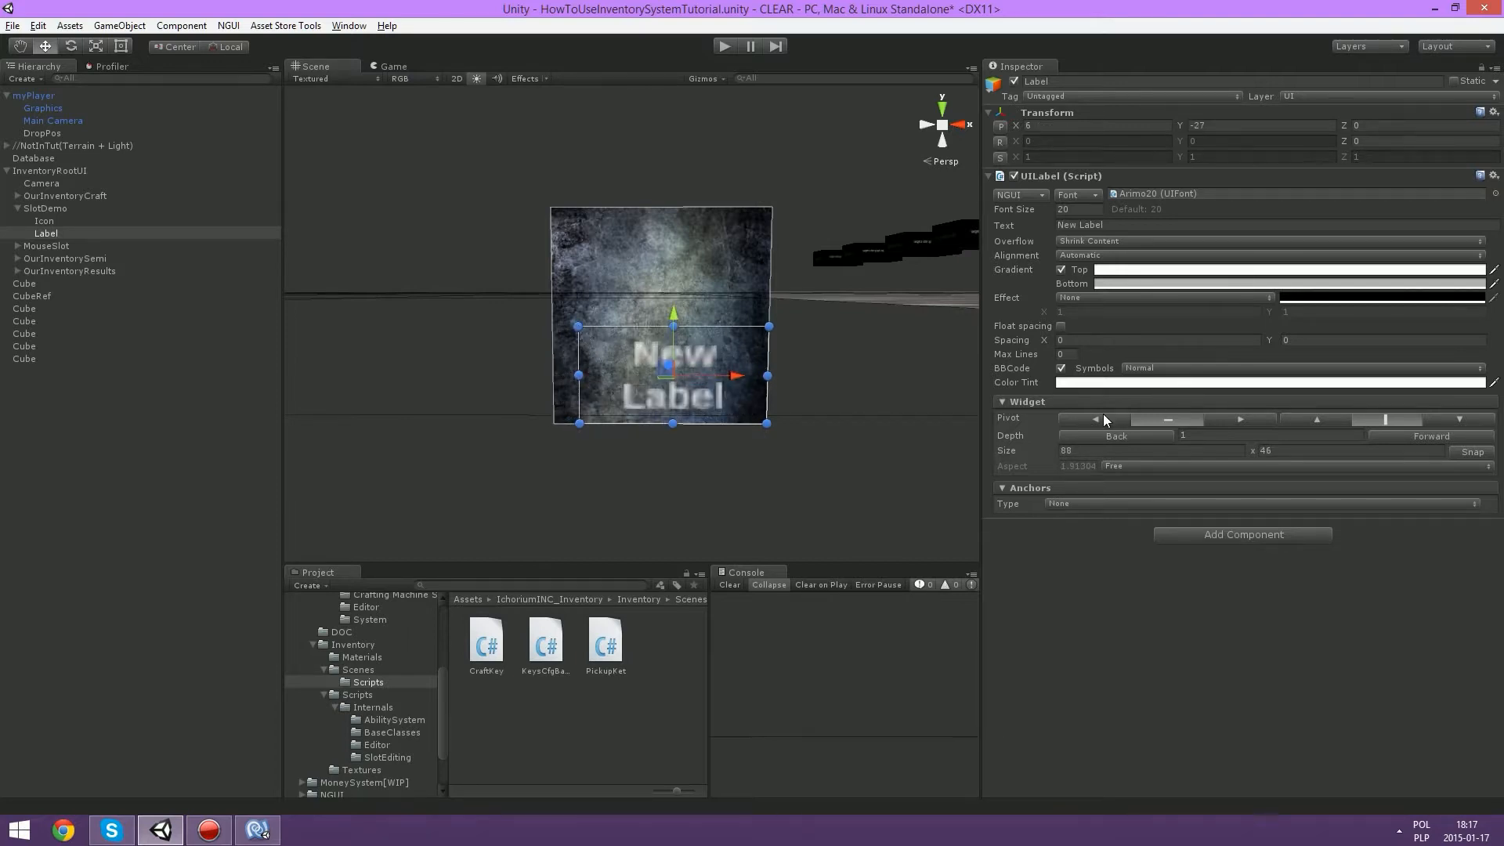
Step: Set the label's font size to 40 and its font to Fantasy Font - Normal
click(1089, 209)
text(40)
click(1077, 195)
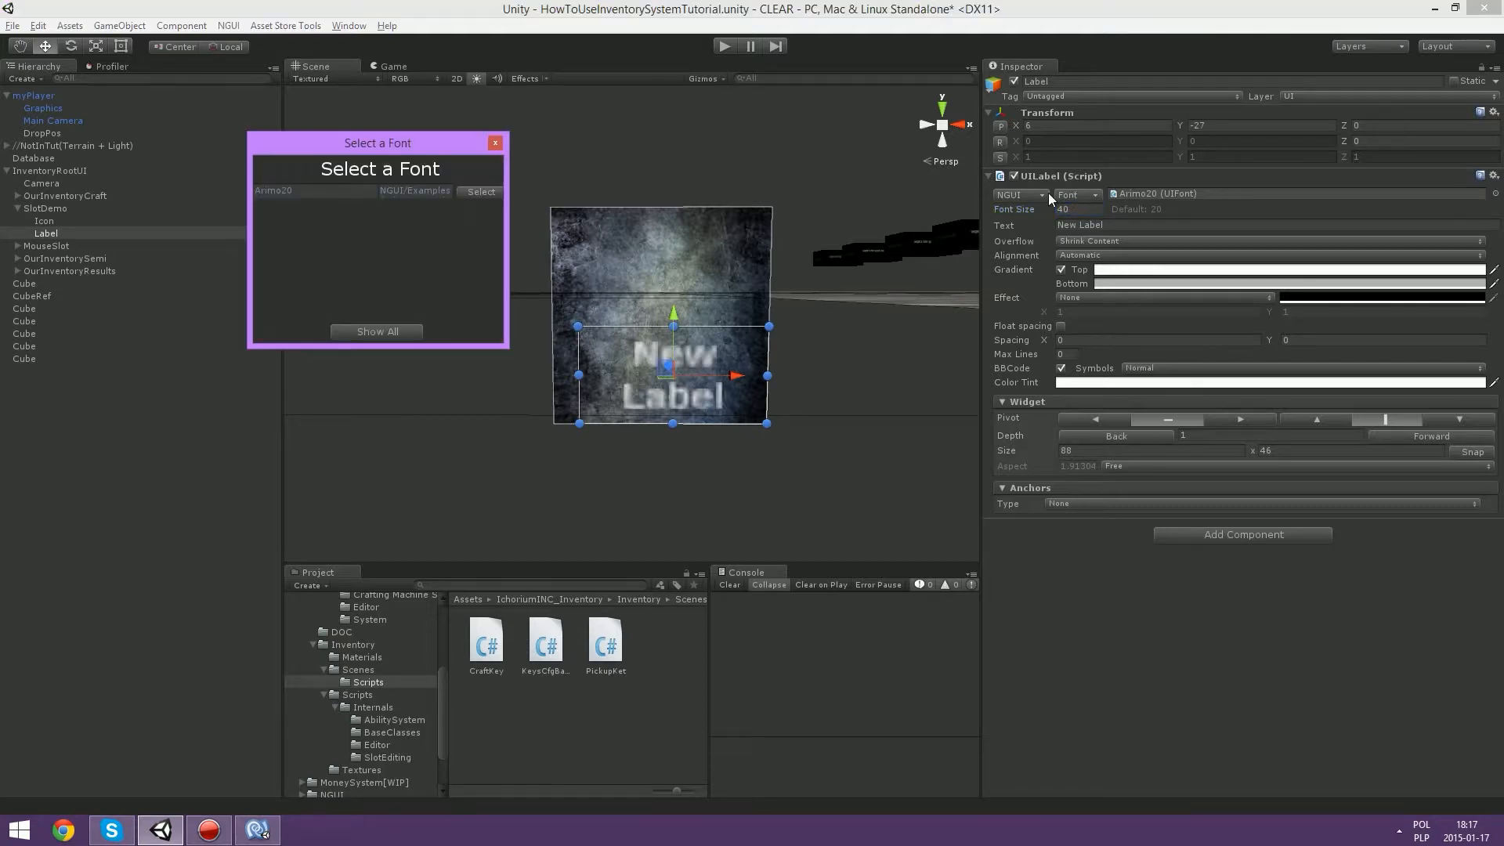
click(369, 331)
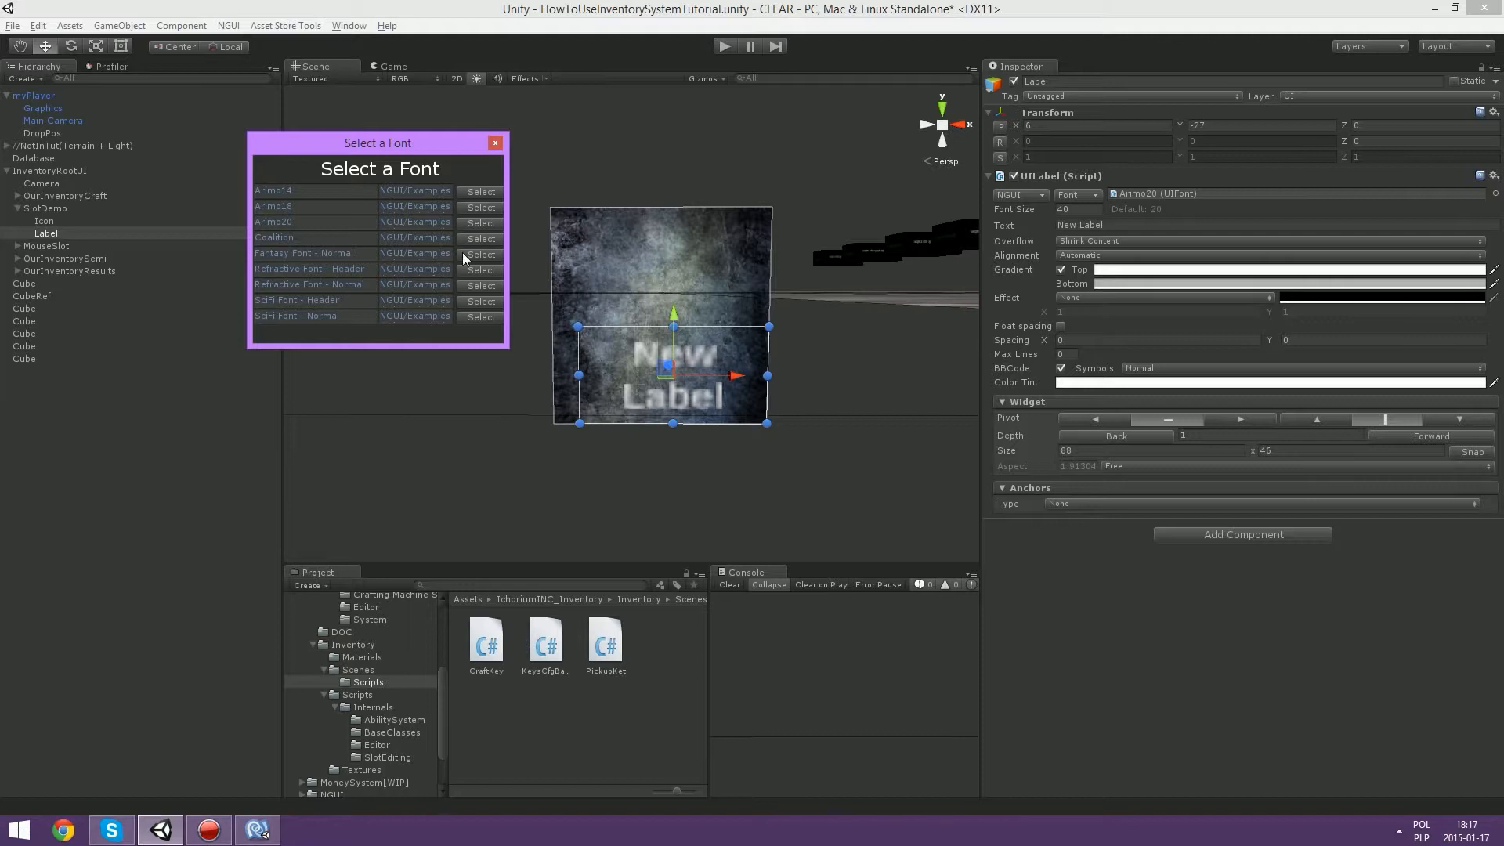
click(470, 254)
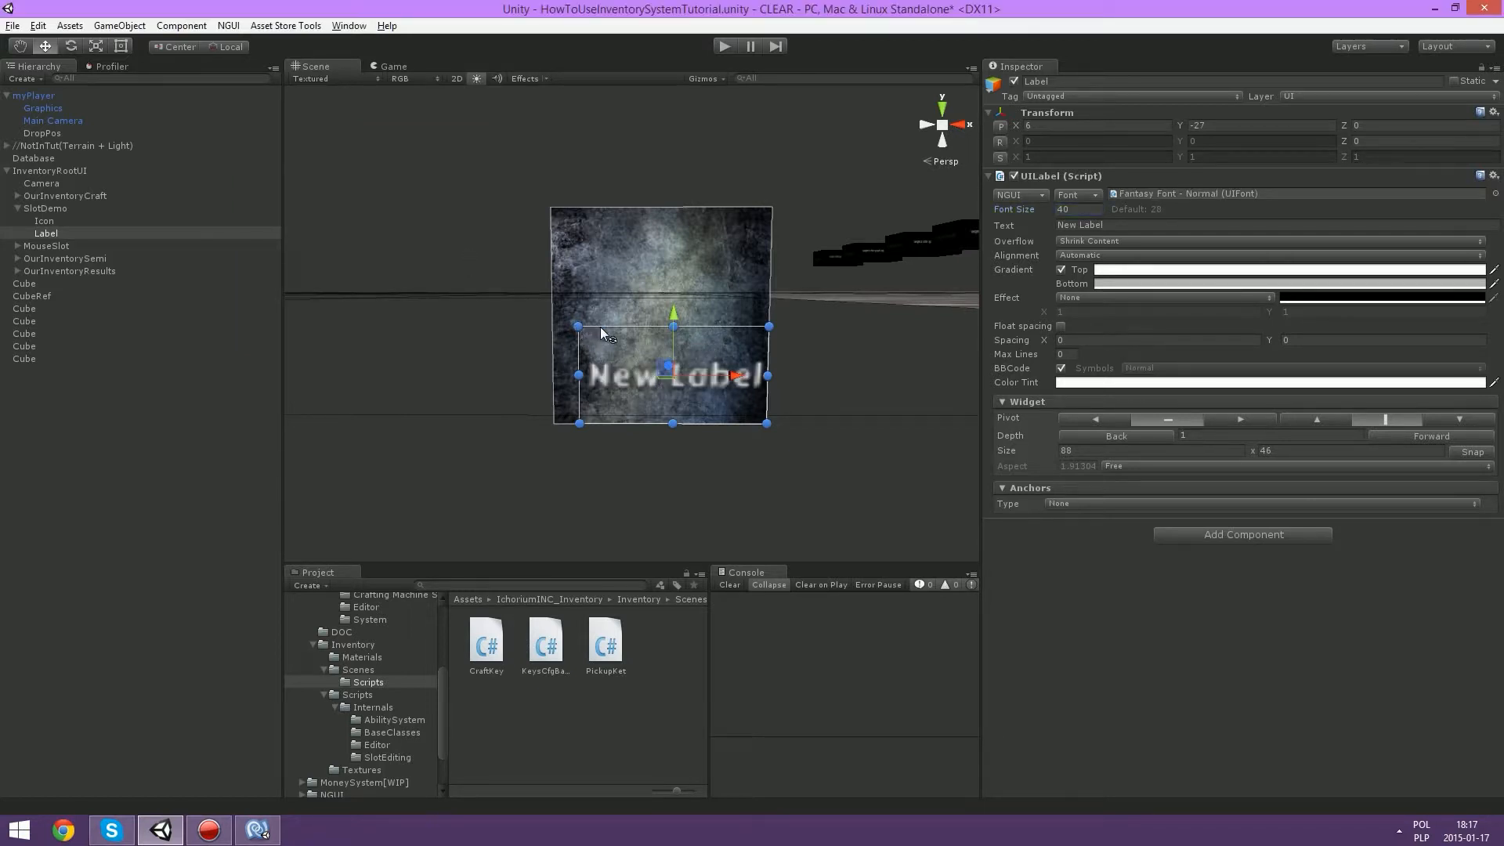
Step: Enlarge the label to about 108 × 58 and place it unrotated over the slot's lower edge, at Y about -37
drag(597, 332, 571, 234)
drag(643, 340, 624, 273)
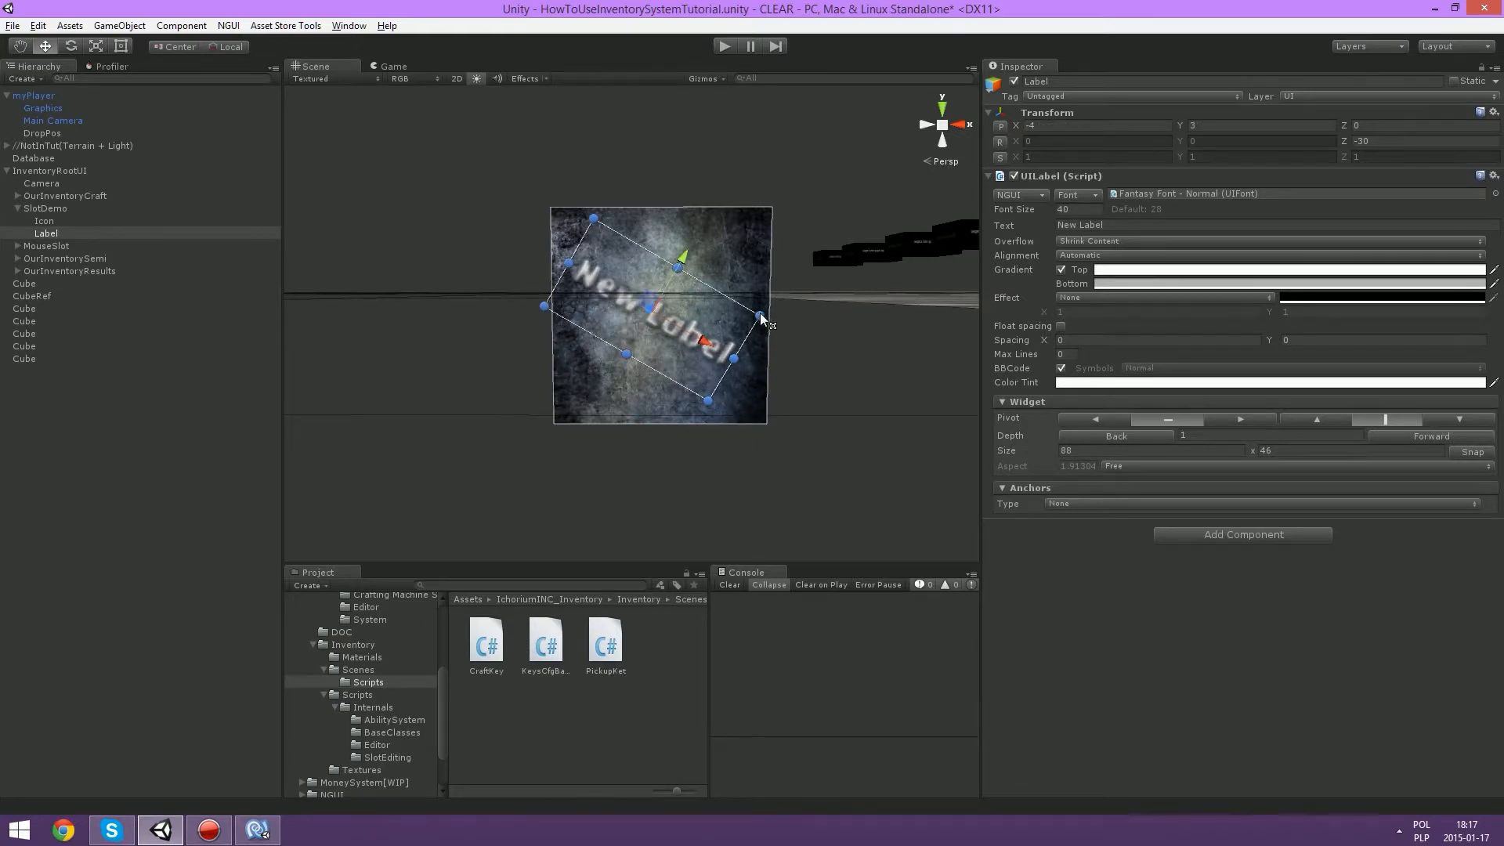
drag(760, 315, 756, 397)
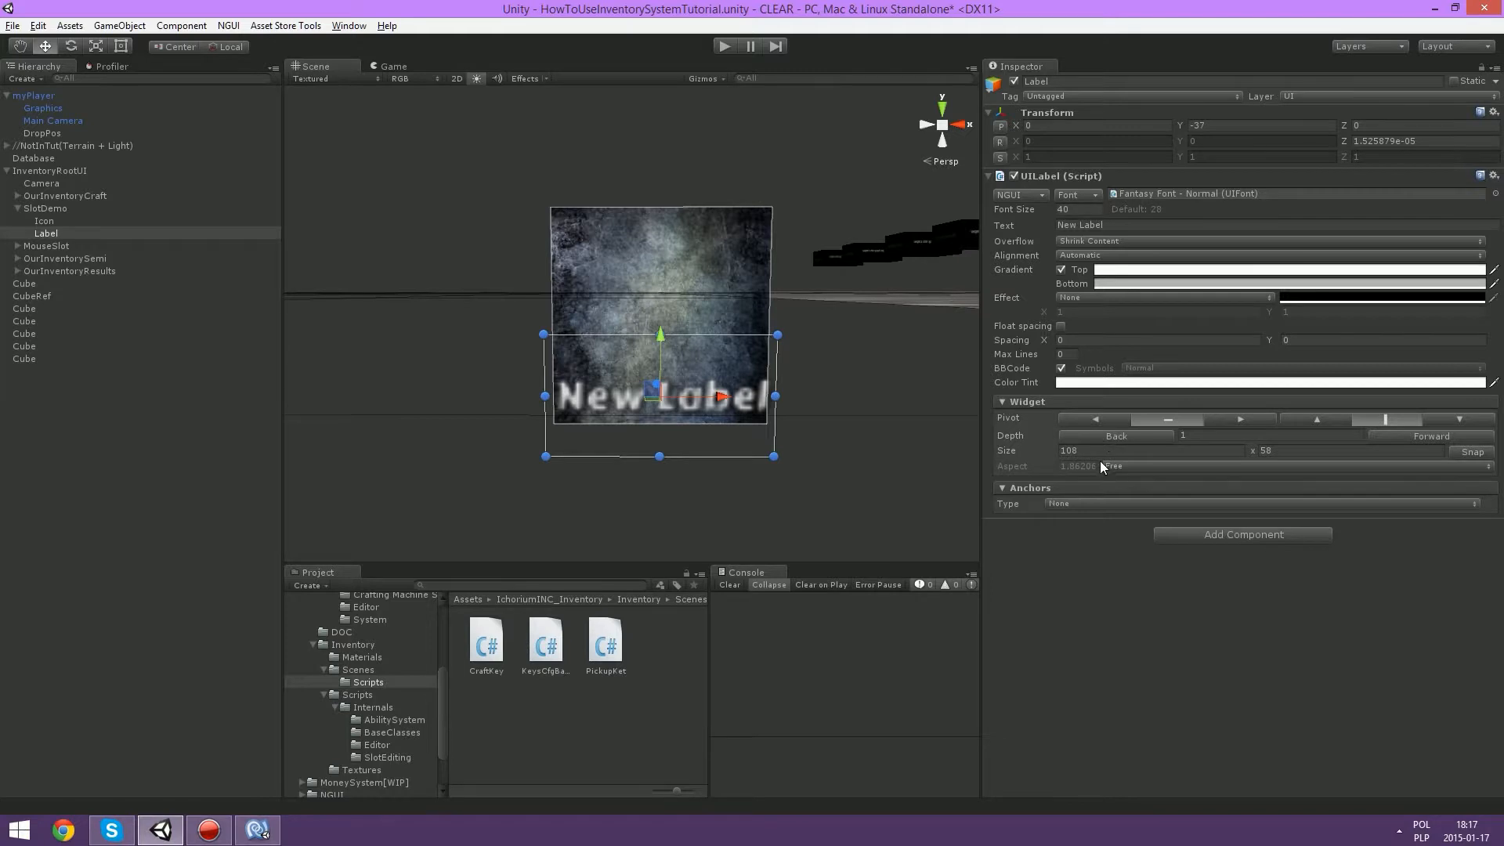
click(1162, 531)
click(1211, 709)
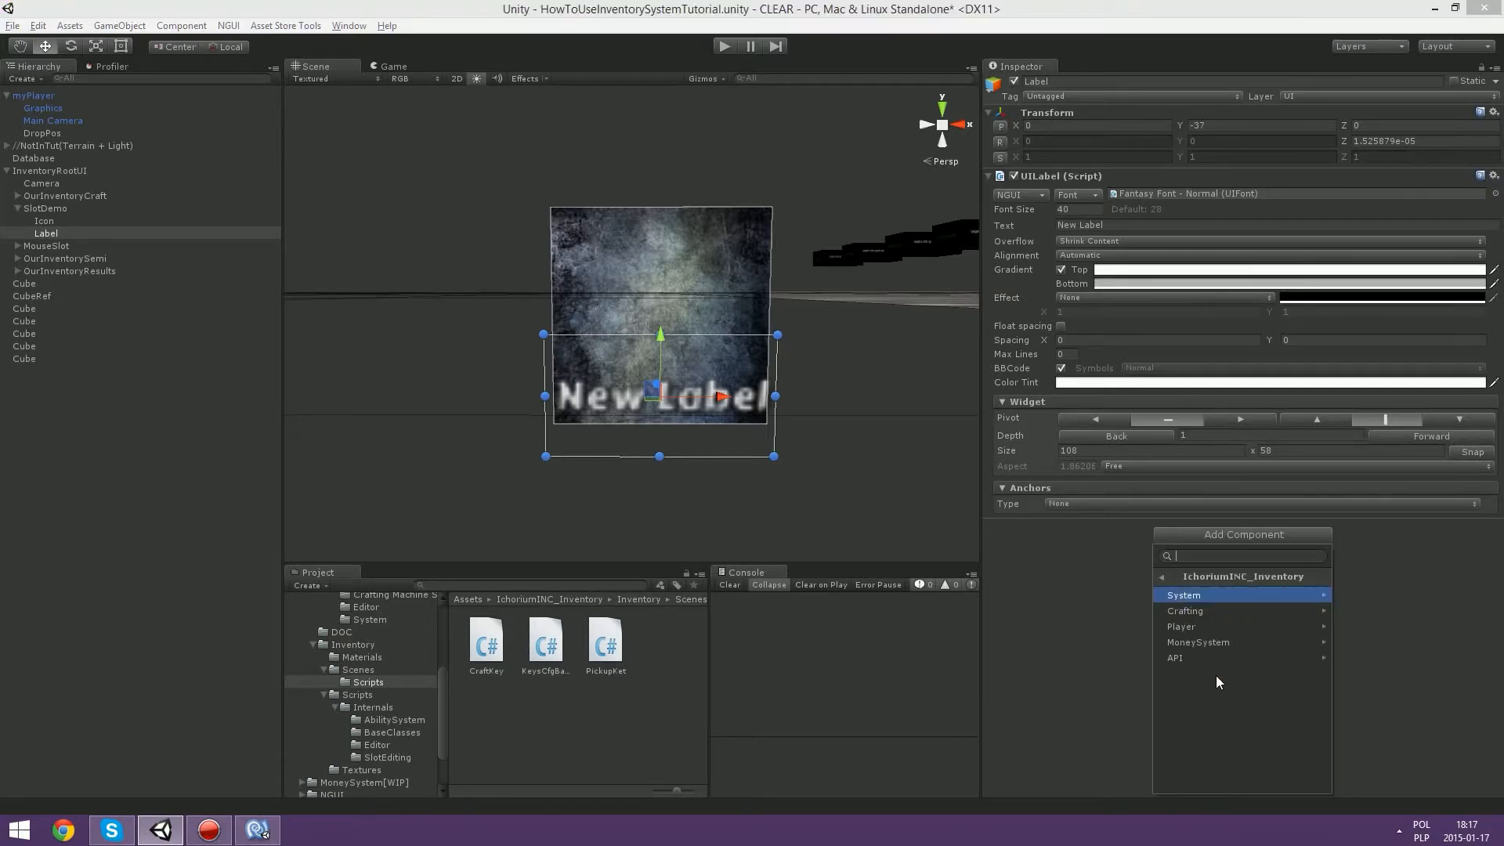
click(1208, 609)
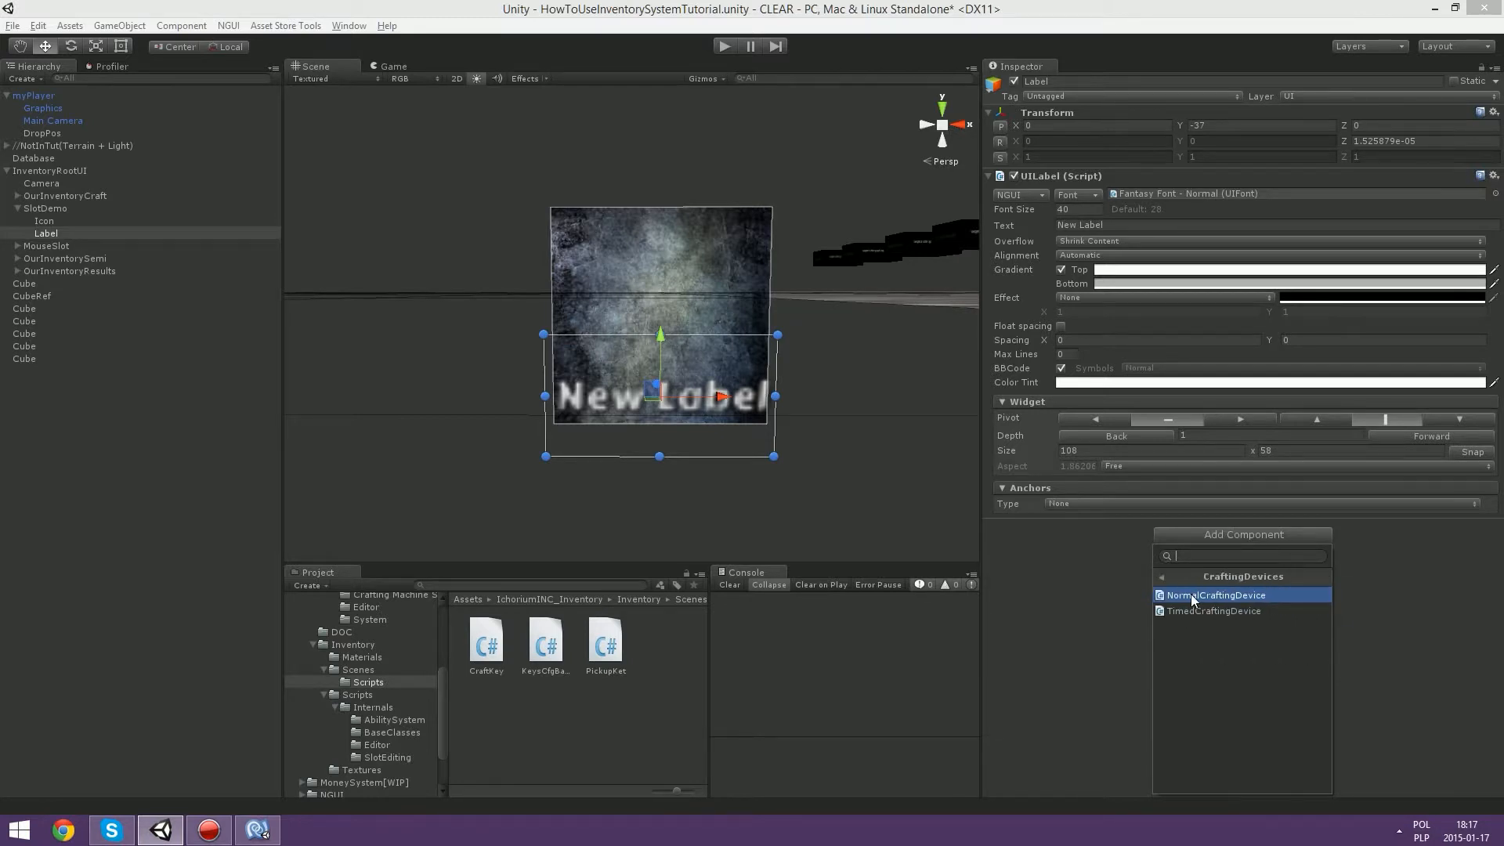
click(1180, 577)
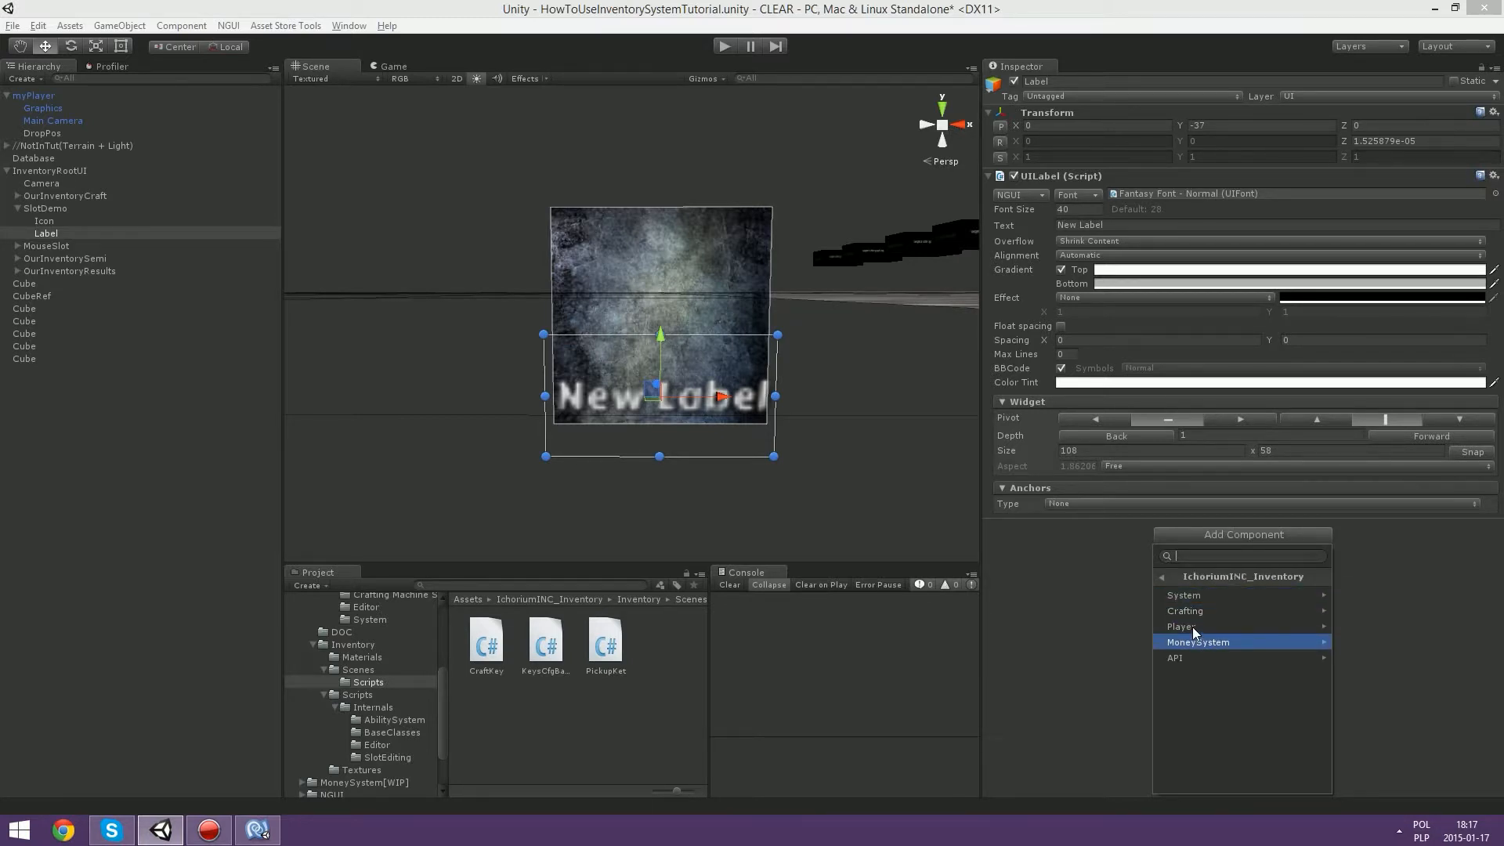
click(590, 730)
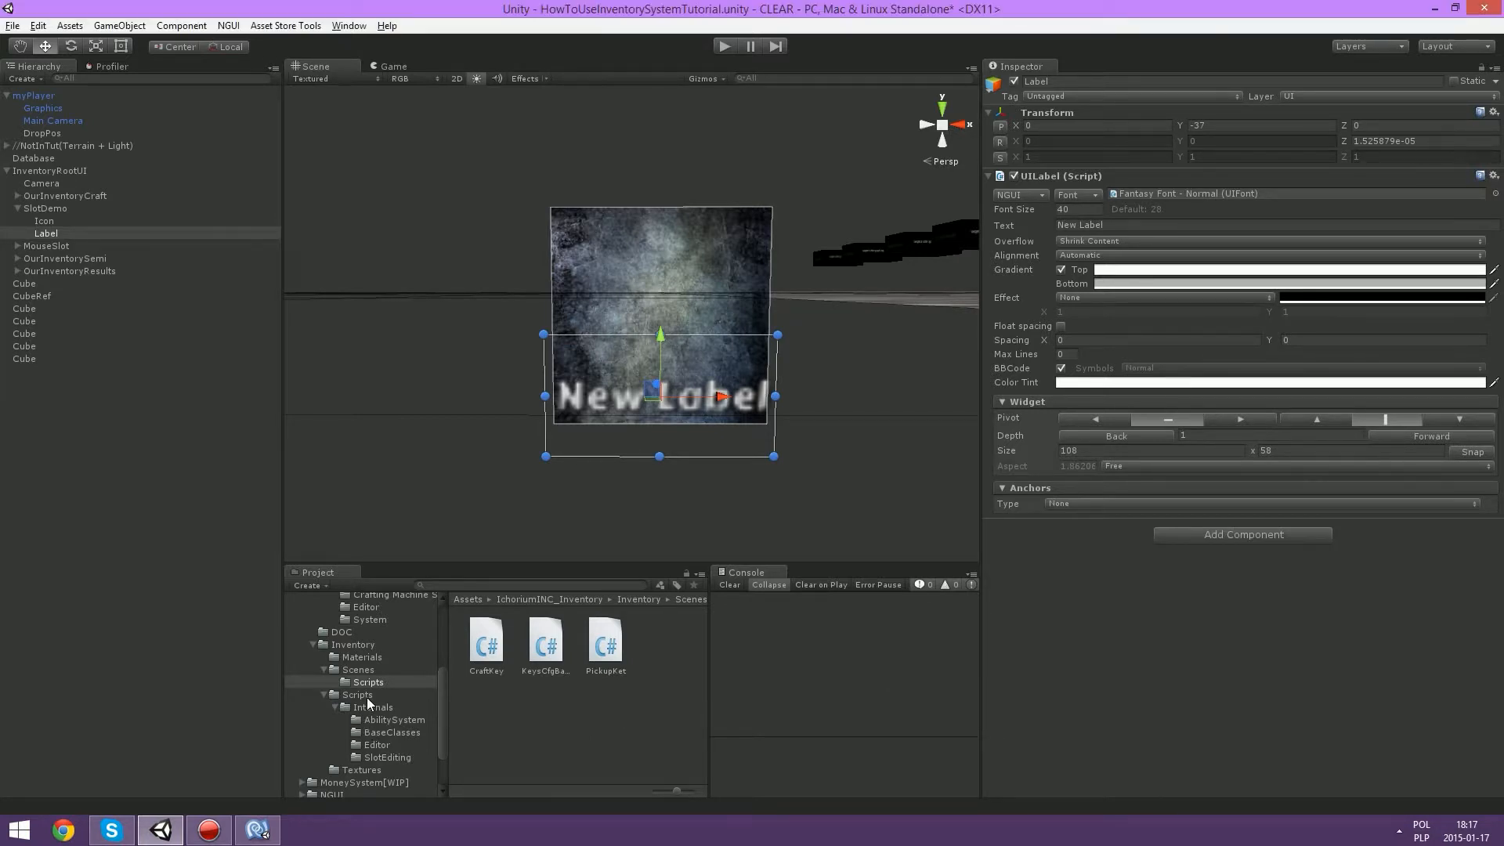
Step: Attach the AmountOfSlot script from the BaseClasses folder to the label and assign SlotDemo as its Slot
scroll(367, 697, down, 3)
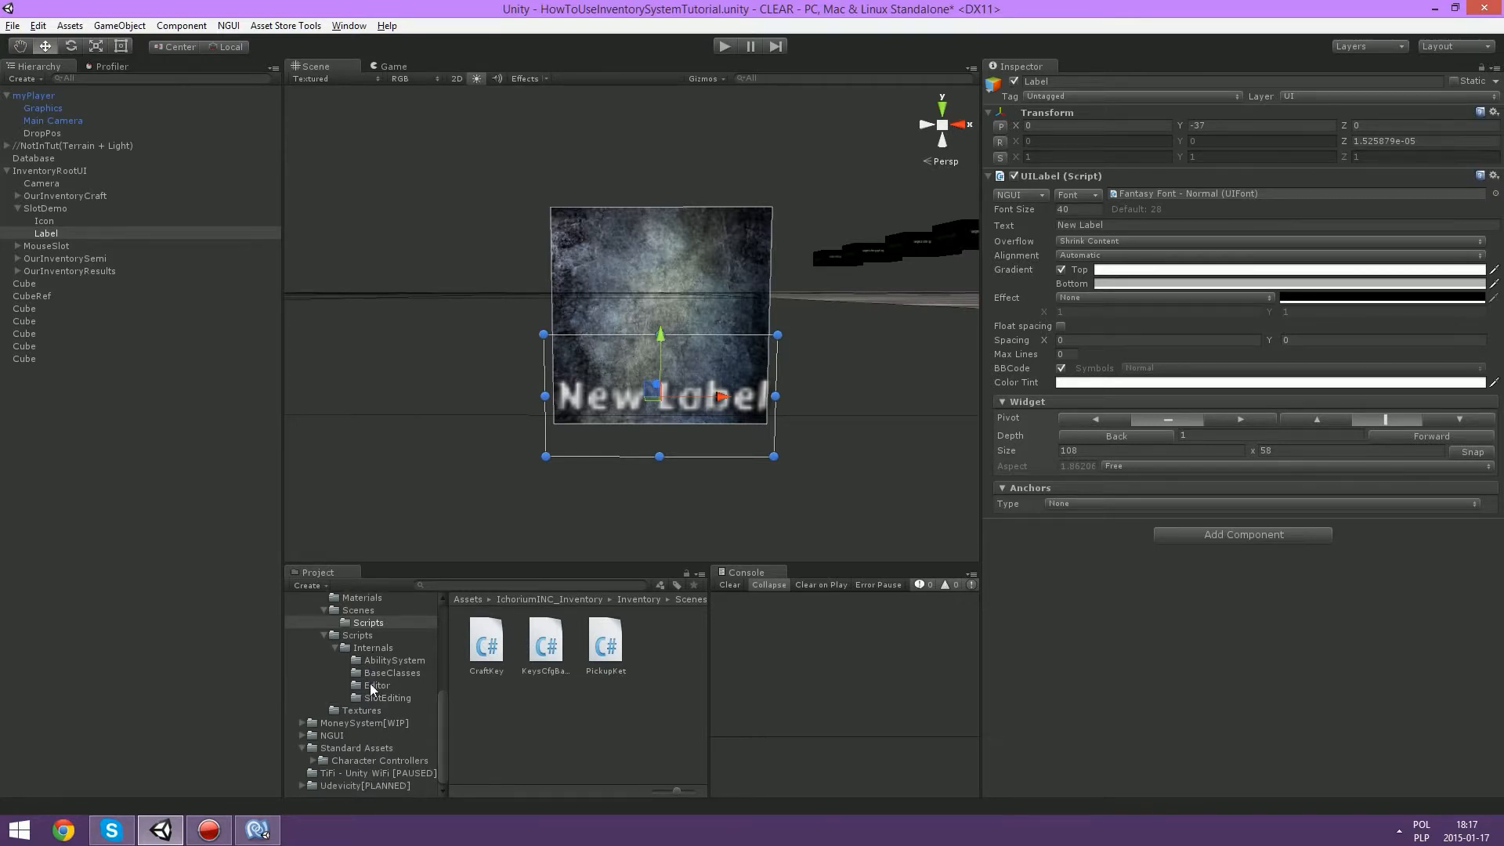
click(383, 697)
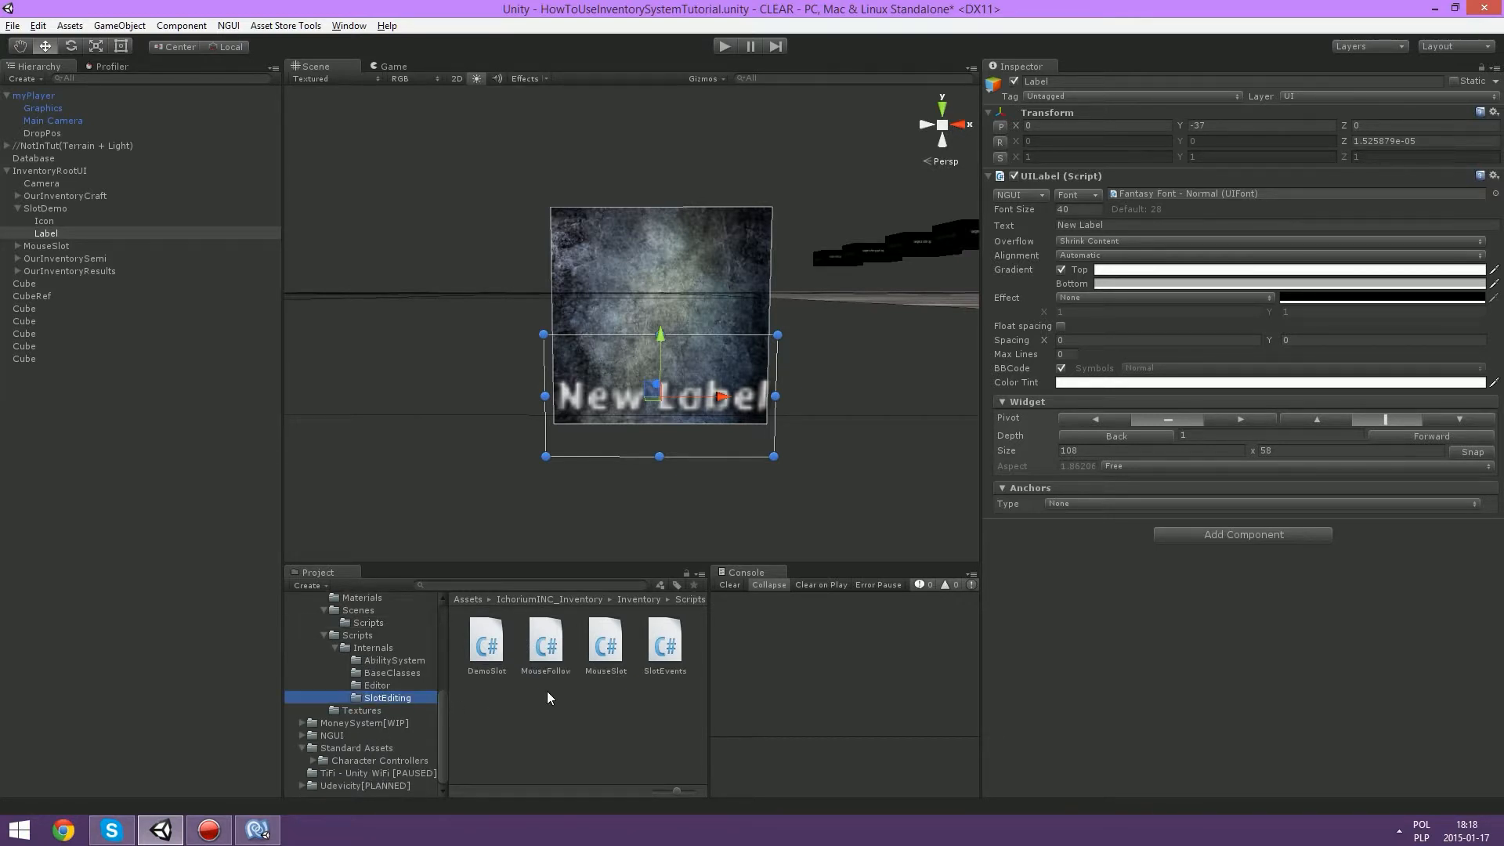
click(395, 683)
click(395, 674)
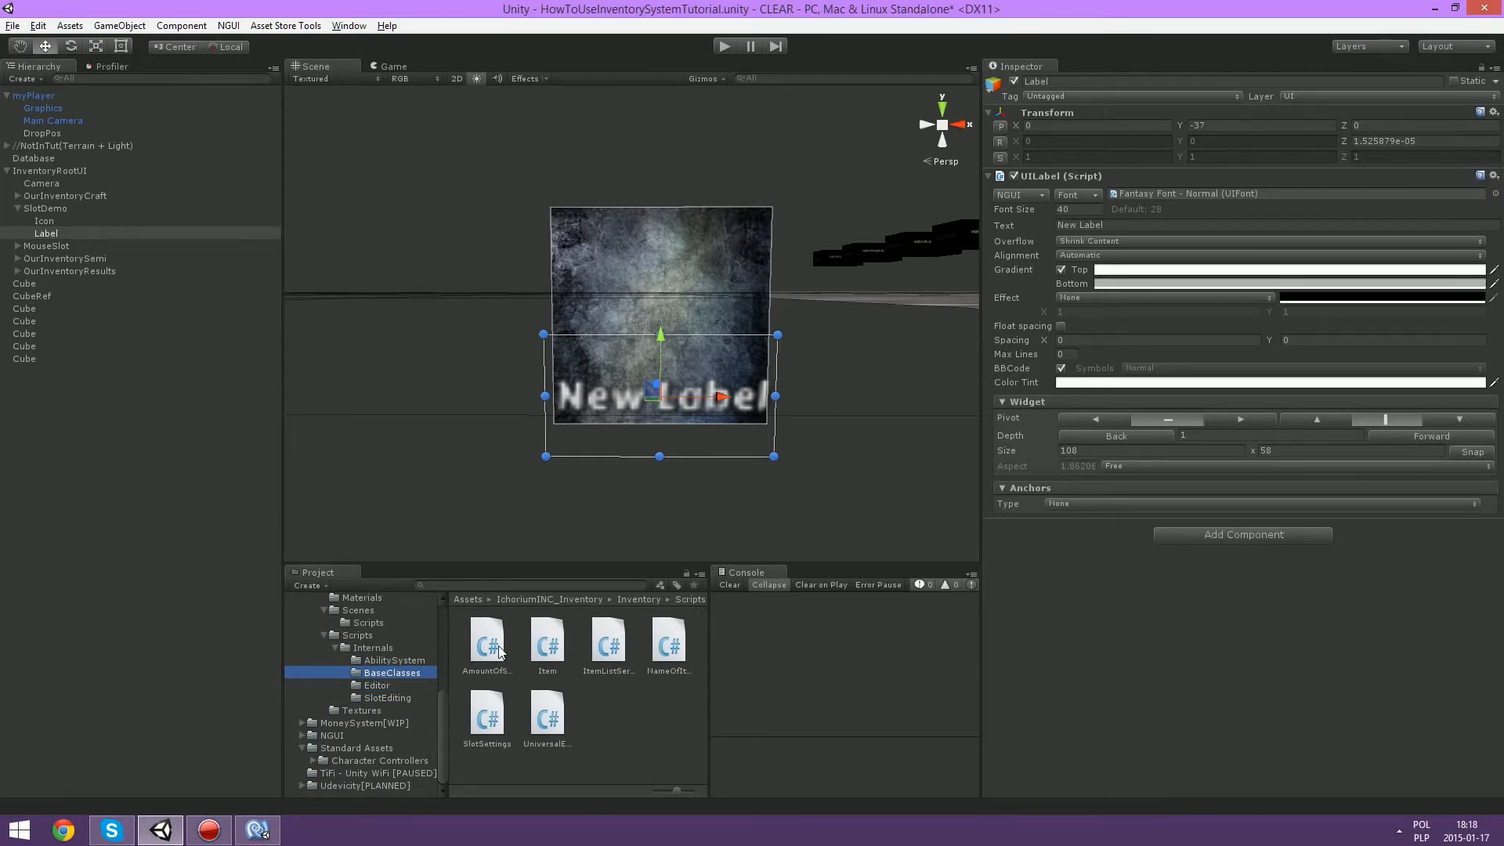
drag(498, 650, 1204, 595)
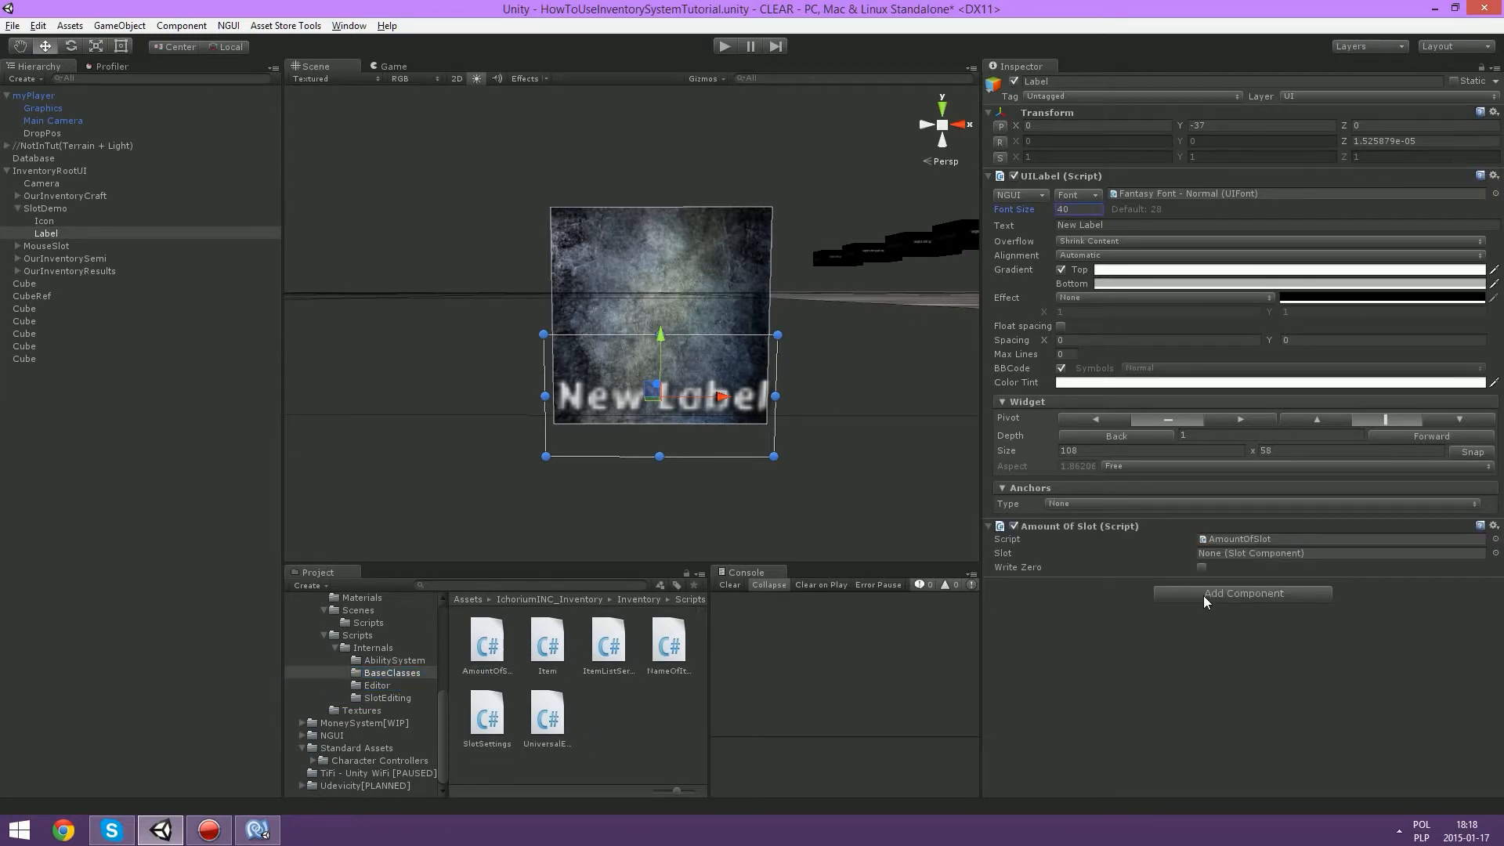
drag(58, 216, 1254, 553)
click(1202, 567)
click(1202, 568)
Step: Align the label's text to the right, shift the label to X about -4, and save the scene
click(1088, 256)
click(1101, 323)
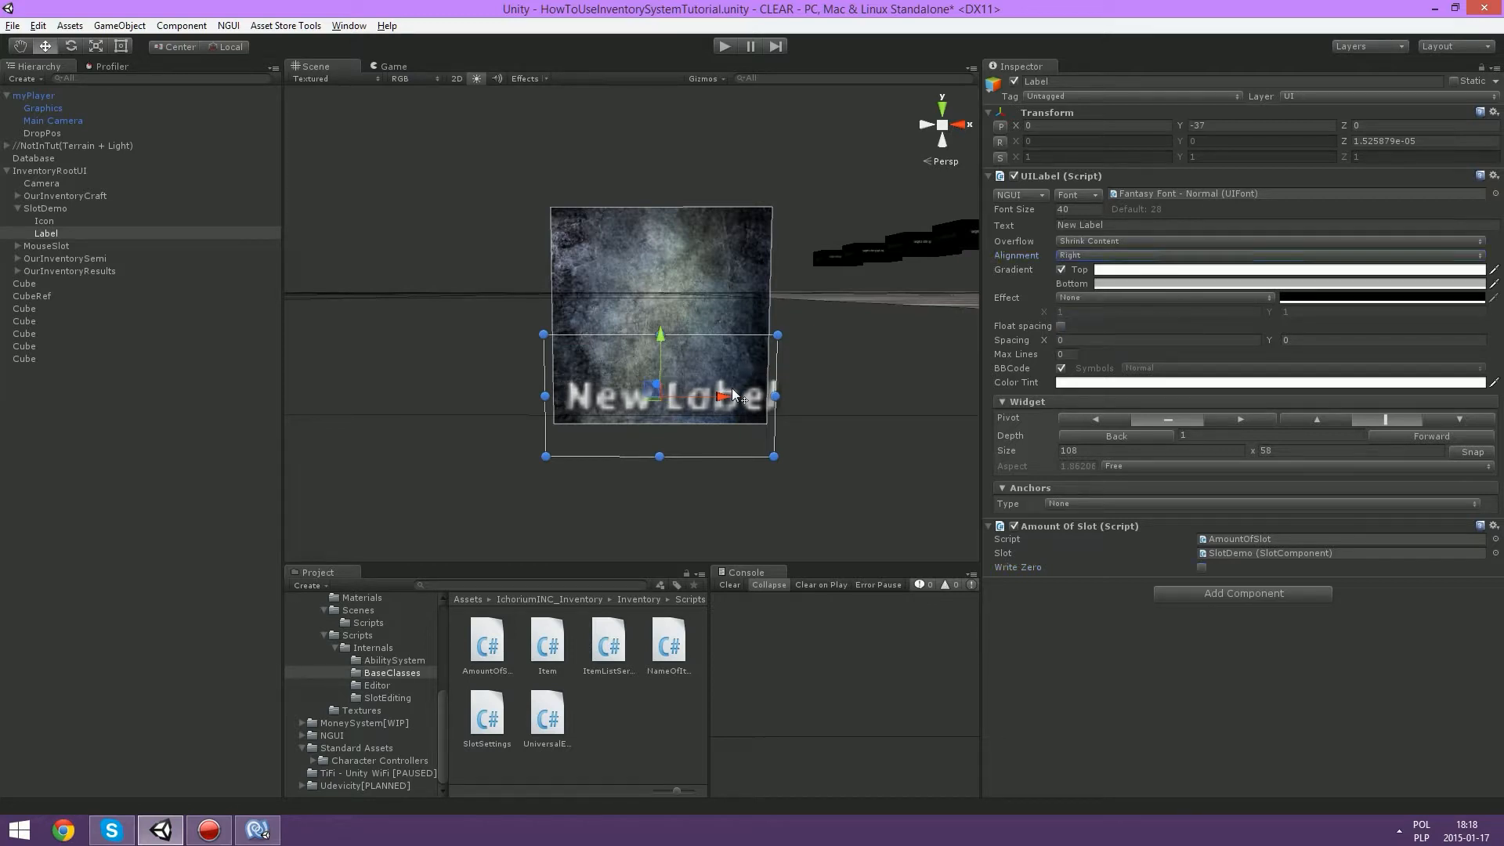
drag(732, 388, 723, 388)
key(ctrl+s)
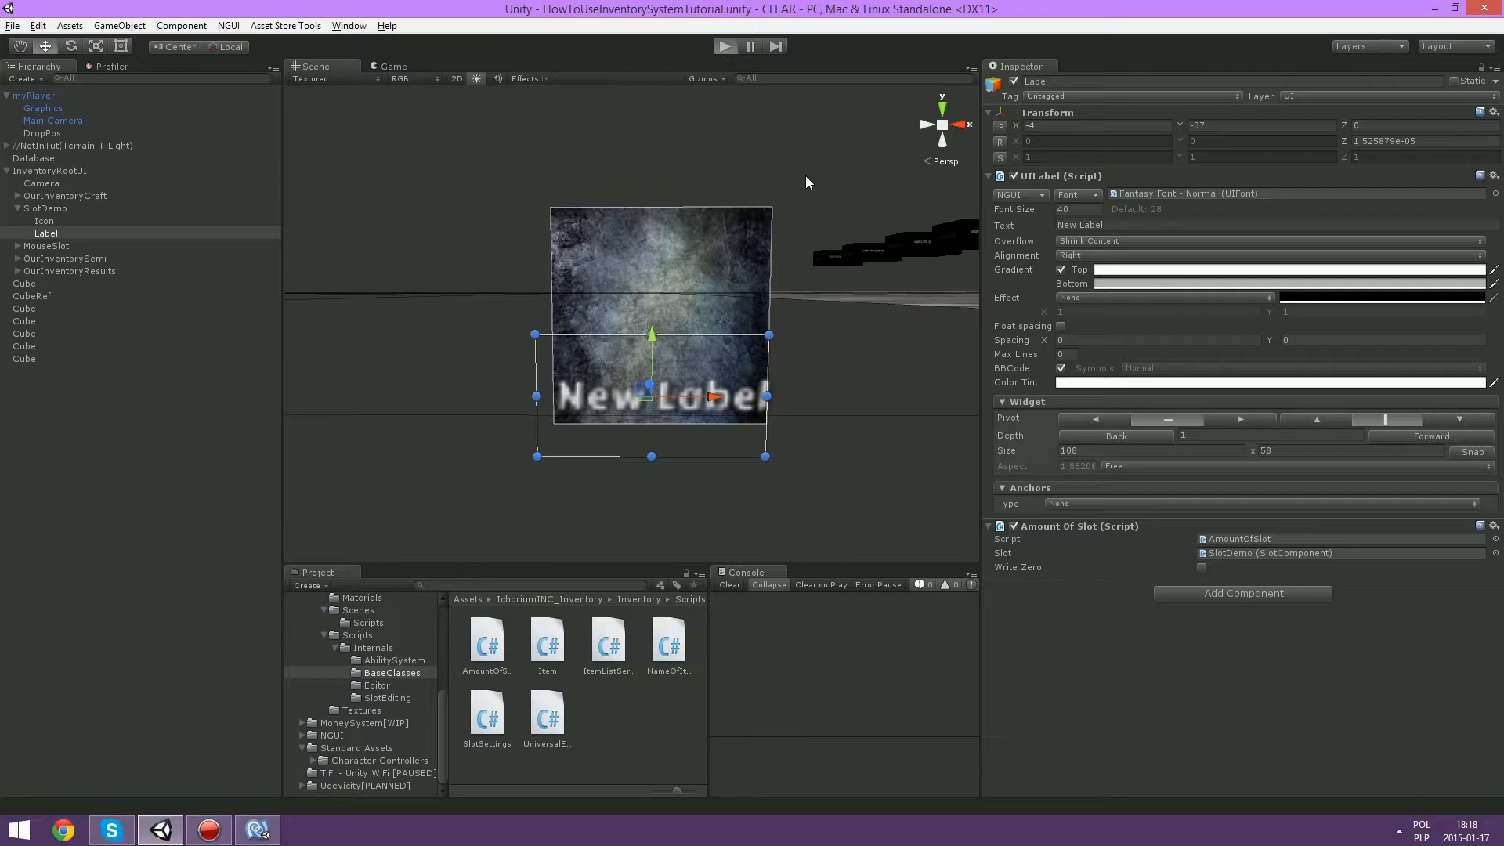
Step: Run the scene, pick up a gold ingot, move it to the inventory's second row to check the amount label, and stop
key(ctrl+p)
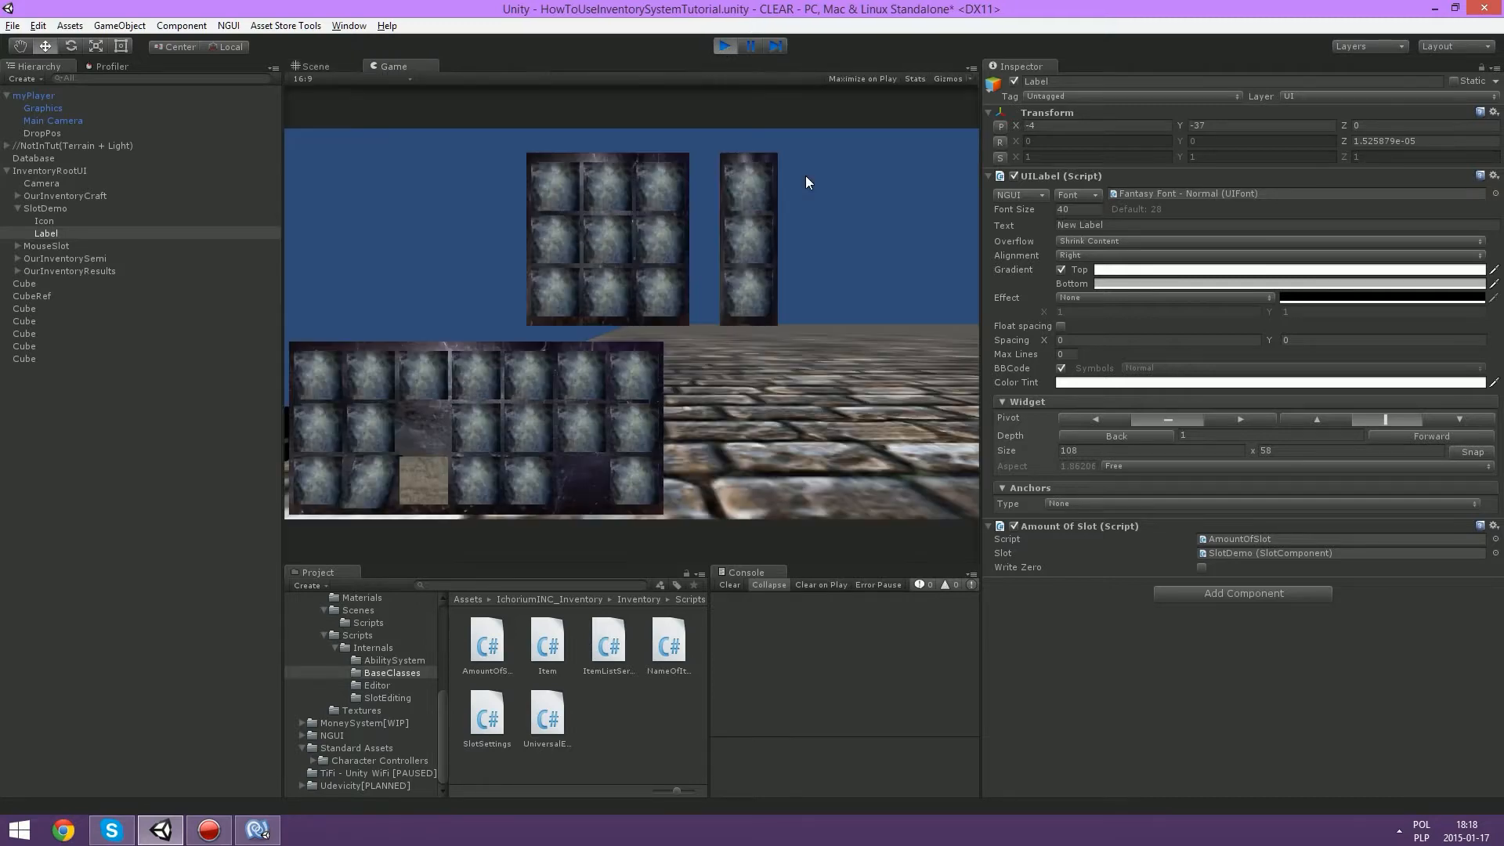
key(x)
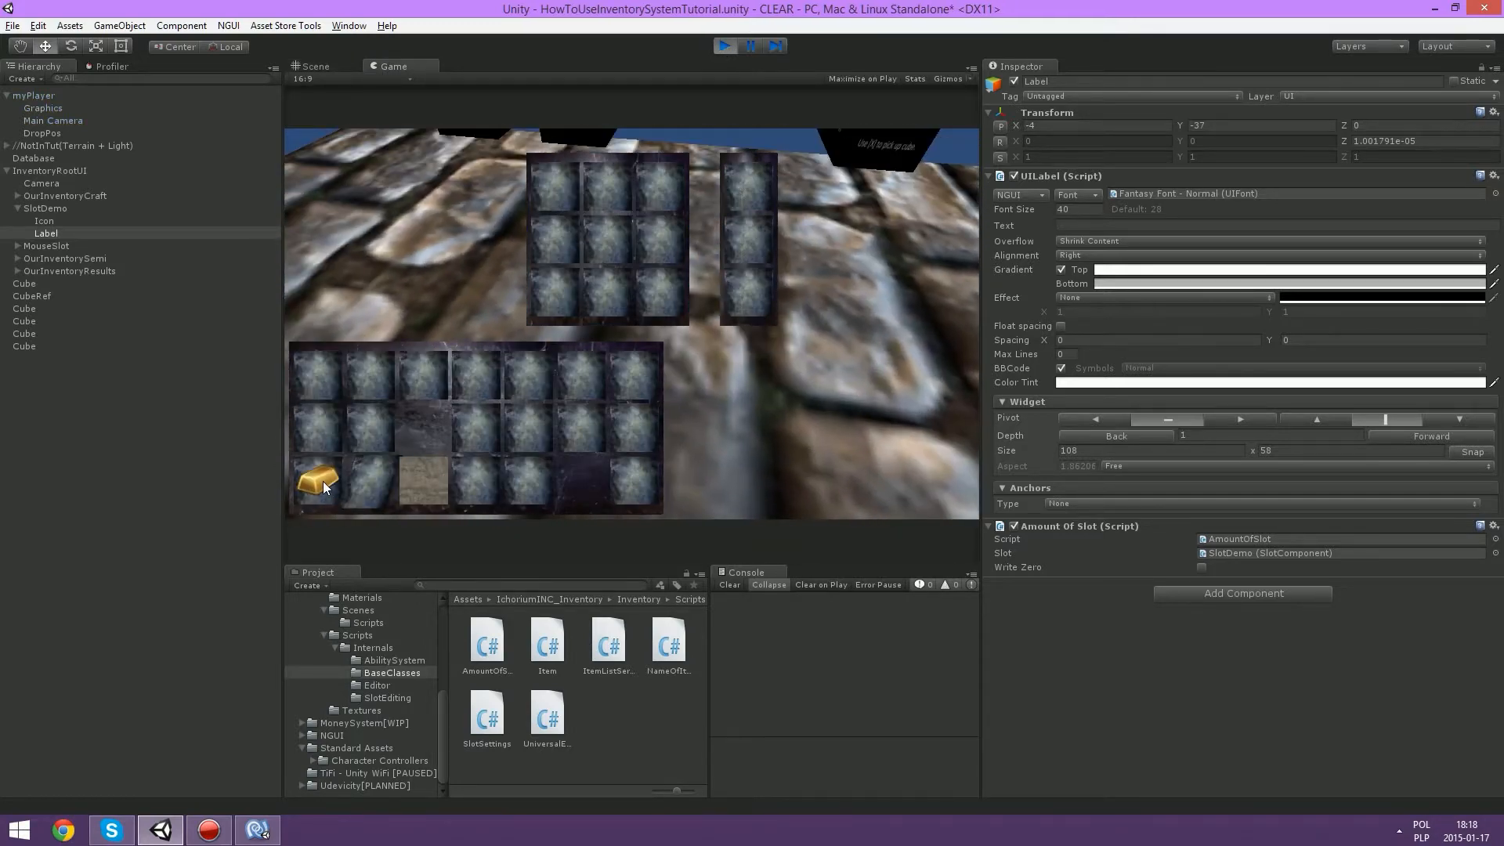
drag(323, 481, 376, 429)
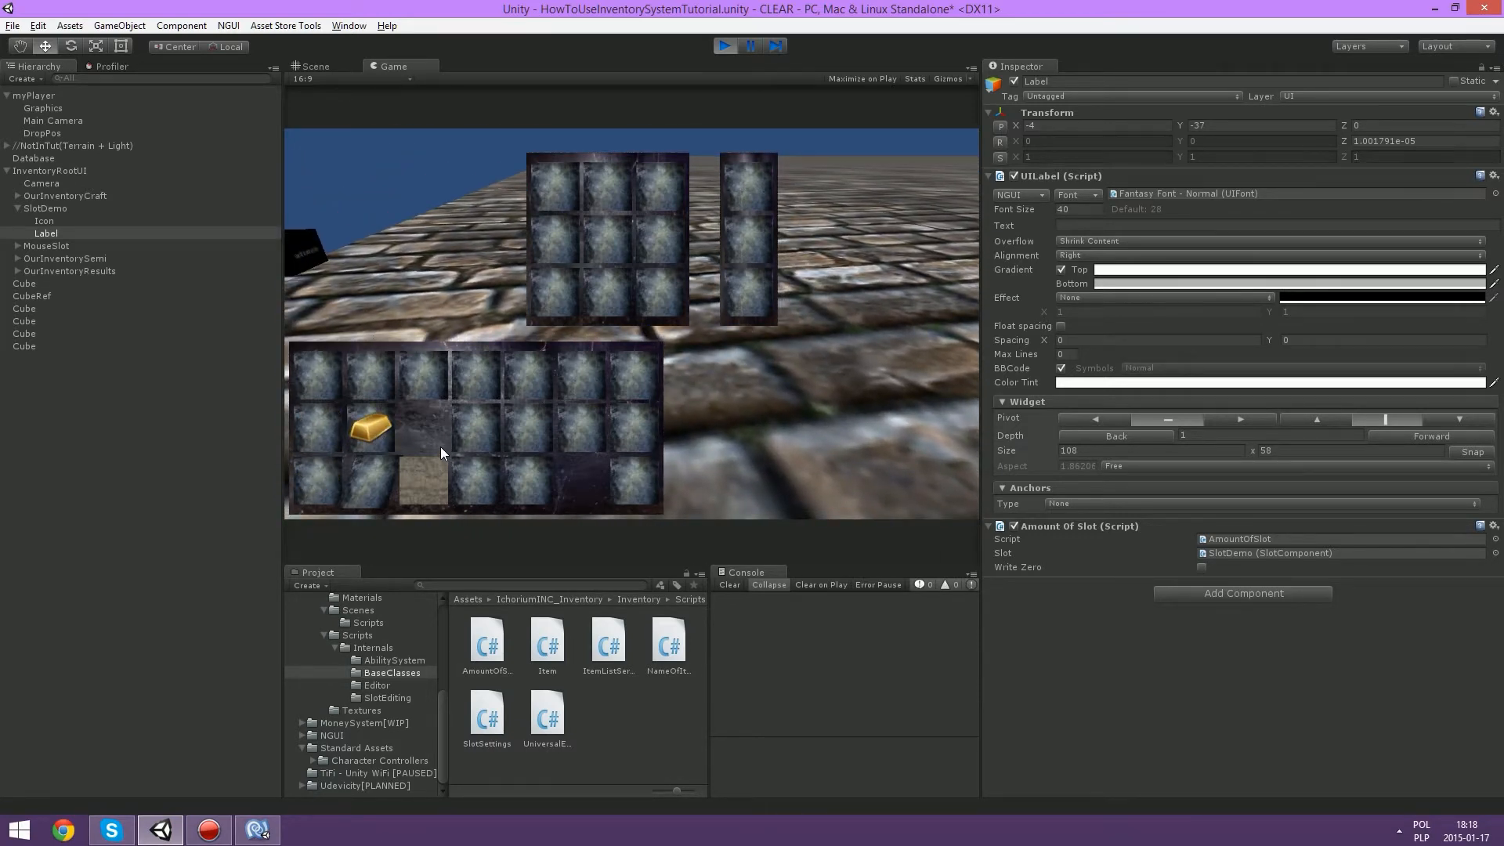
click(726, 45)
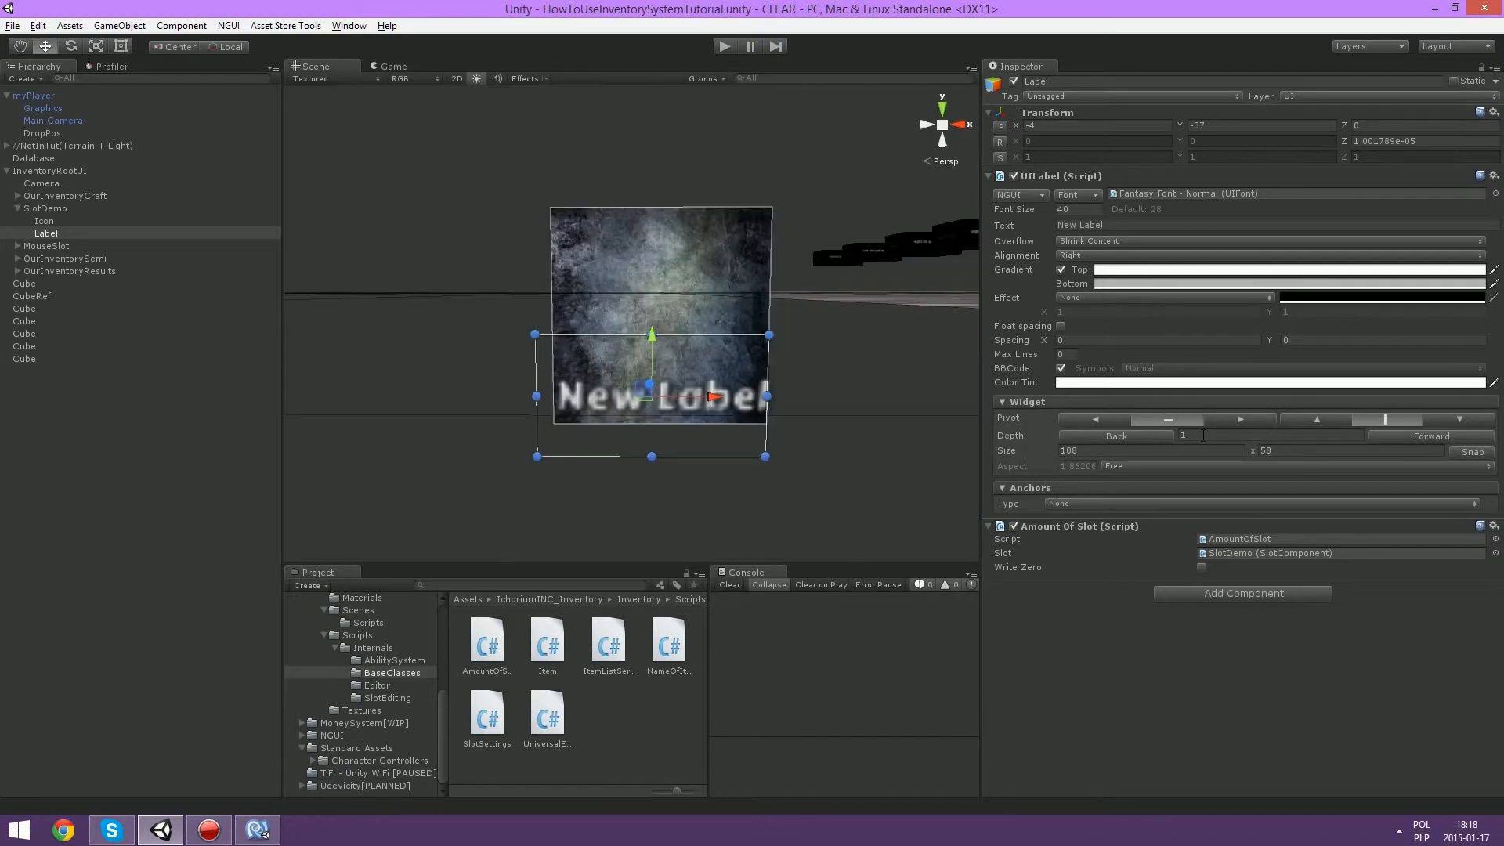
Step: Set the label's depth to 2 and fit its bounds to the text by switching Overflow to Resize Freely and back to Shrink Content
click(1435, 437)
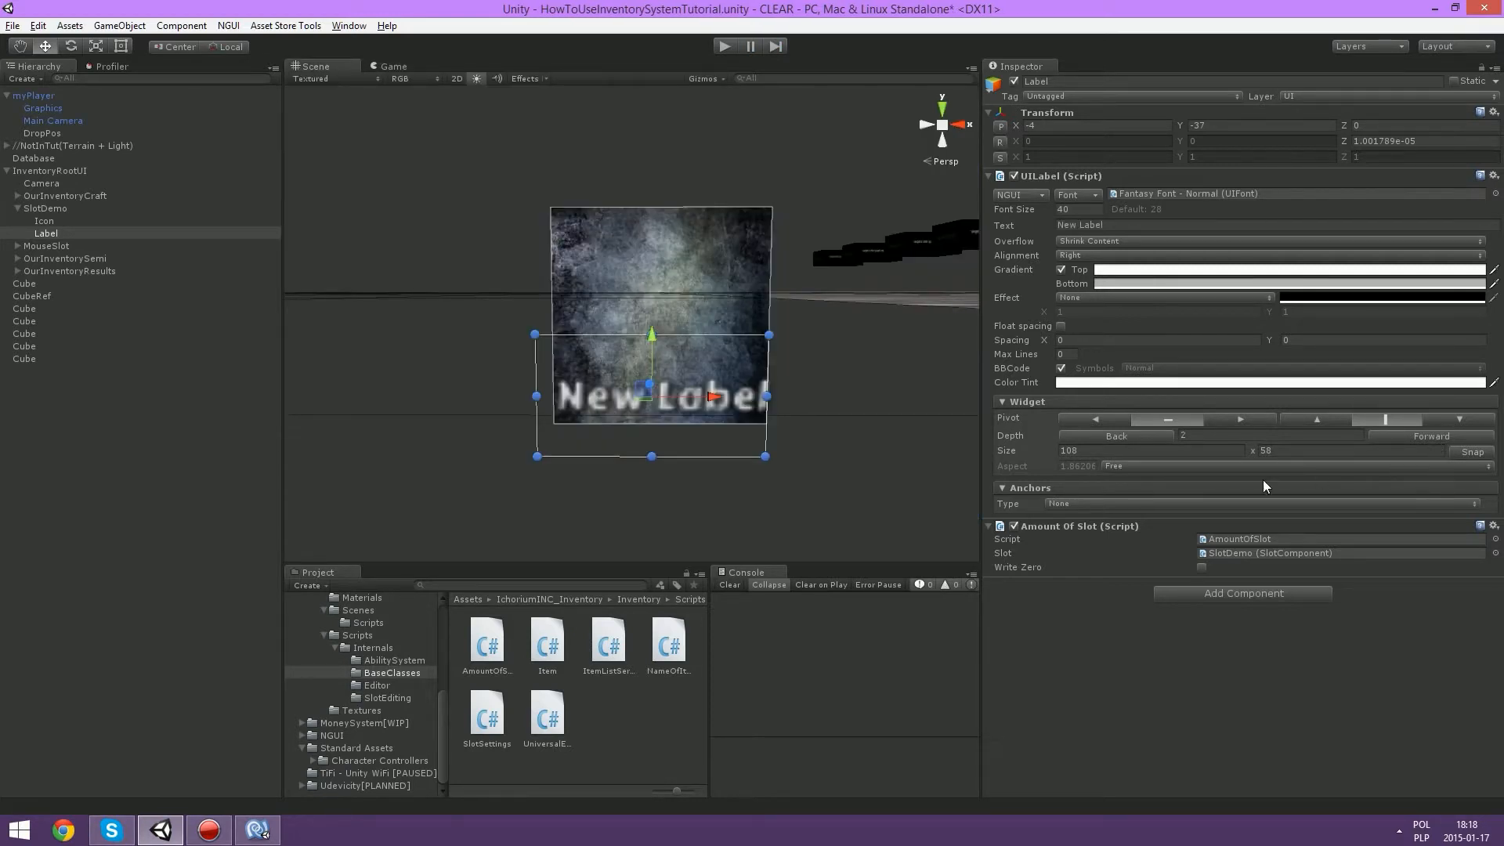
alt+drag(460, 301, 812, 380)
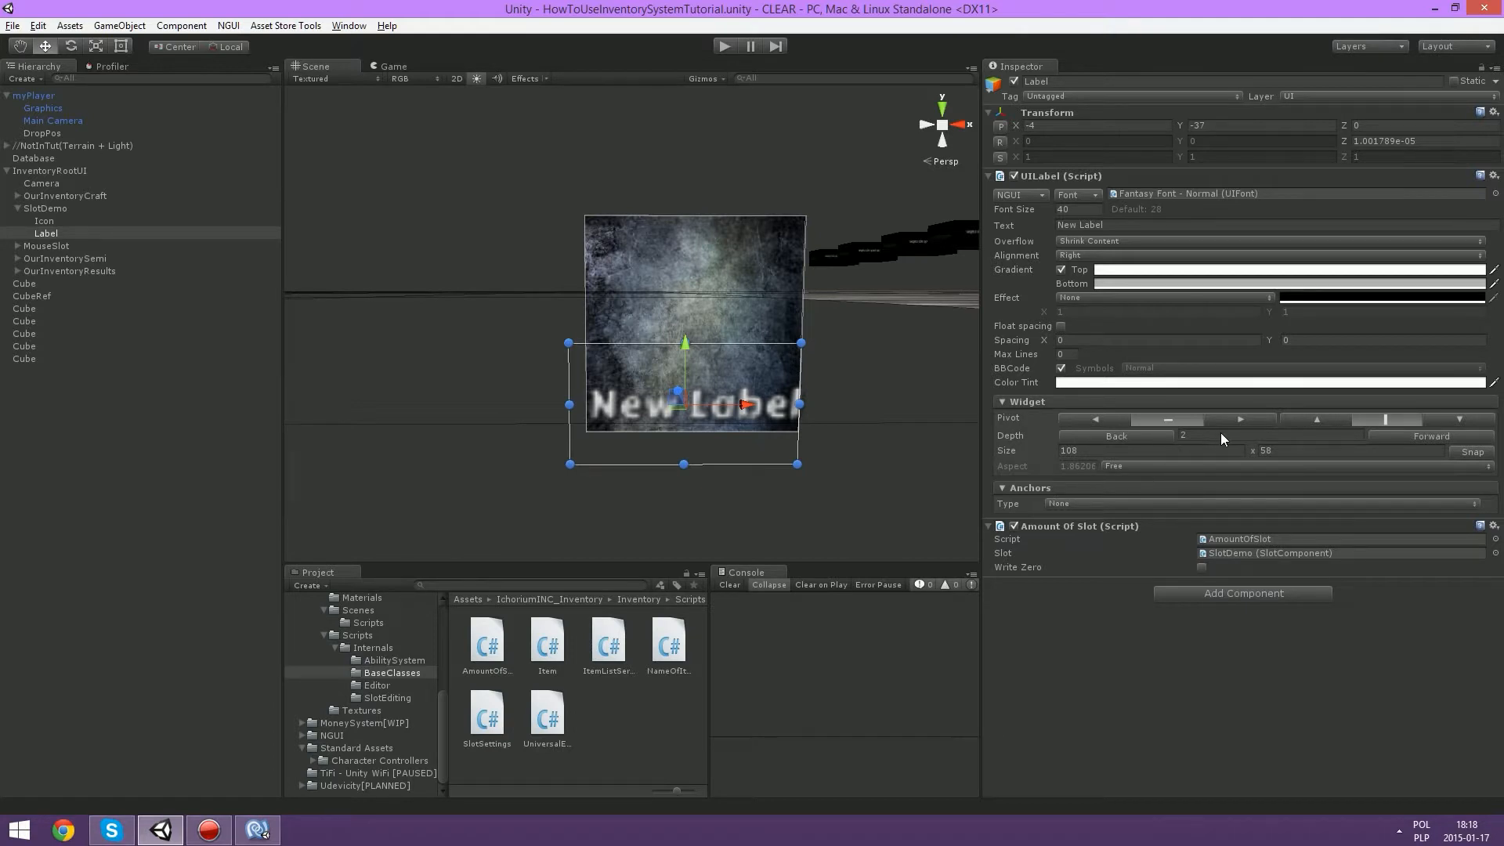
click(1089, 240)
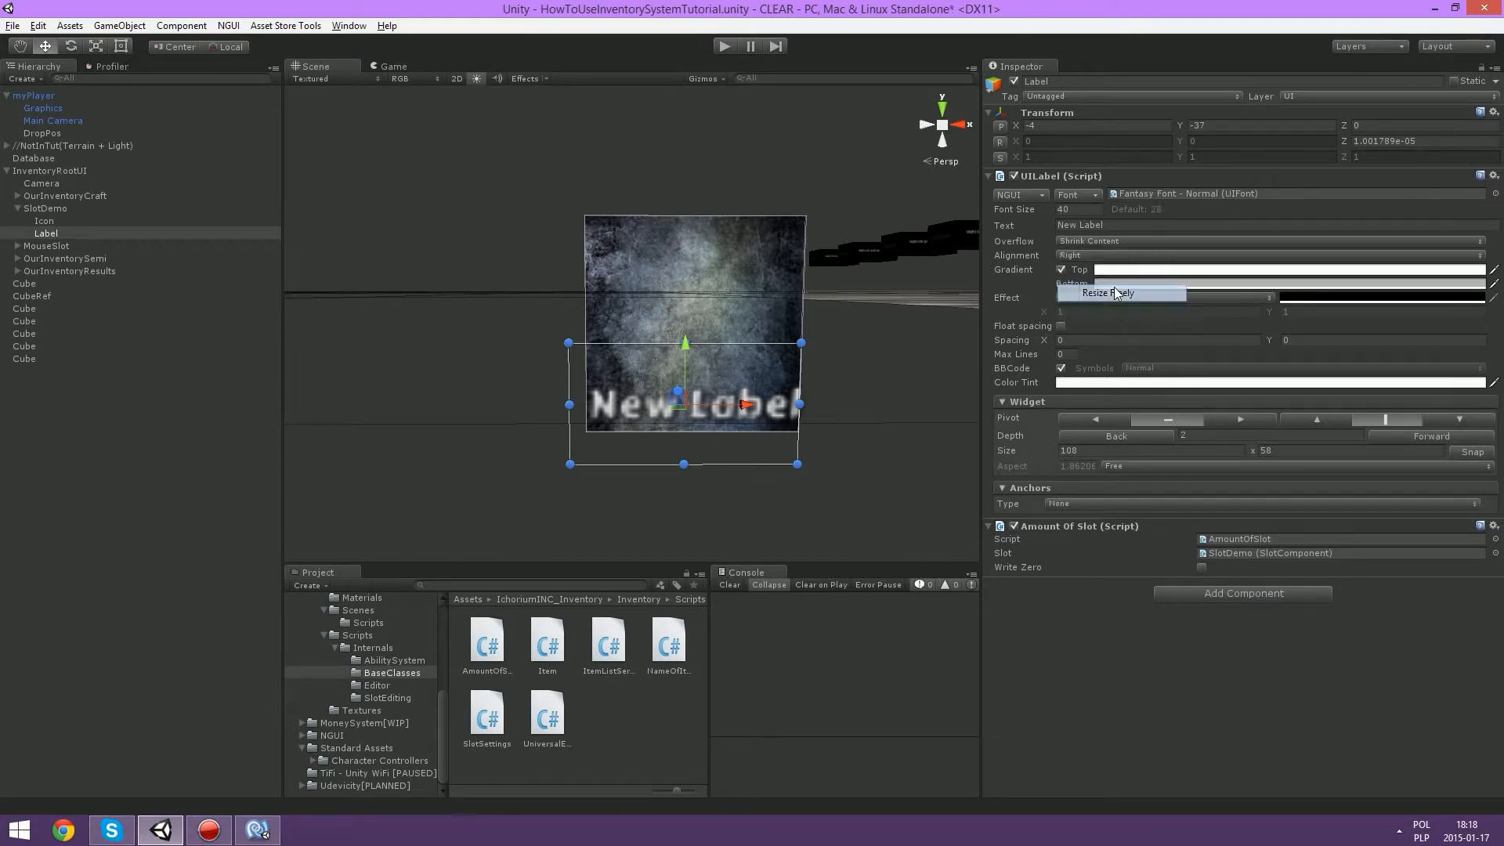
click(1112, 291)
click(1096, 242)
click(1104, 258)
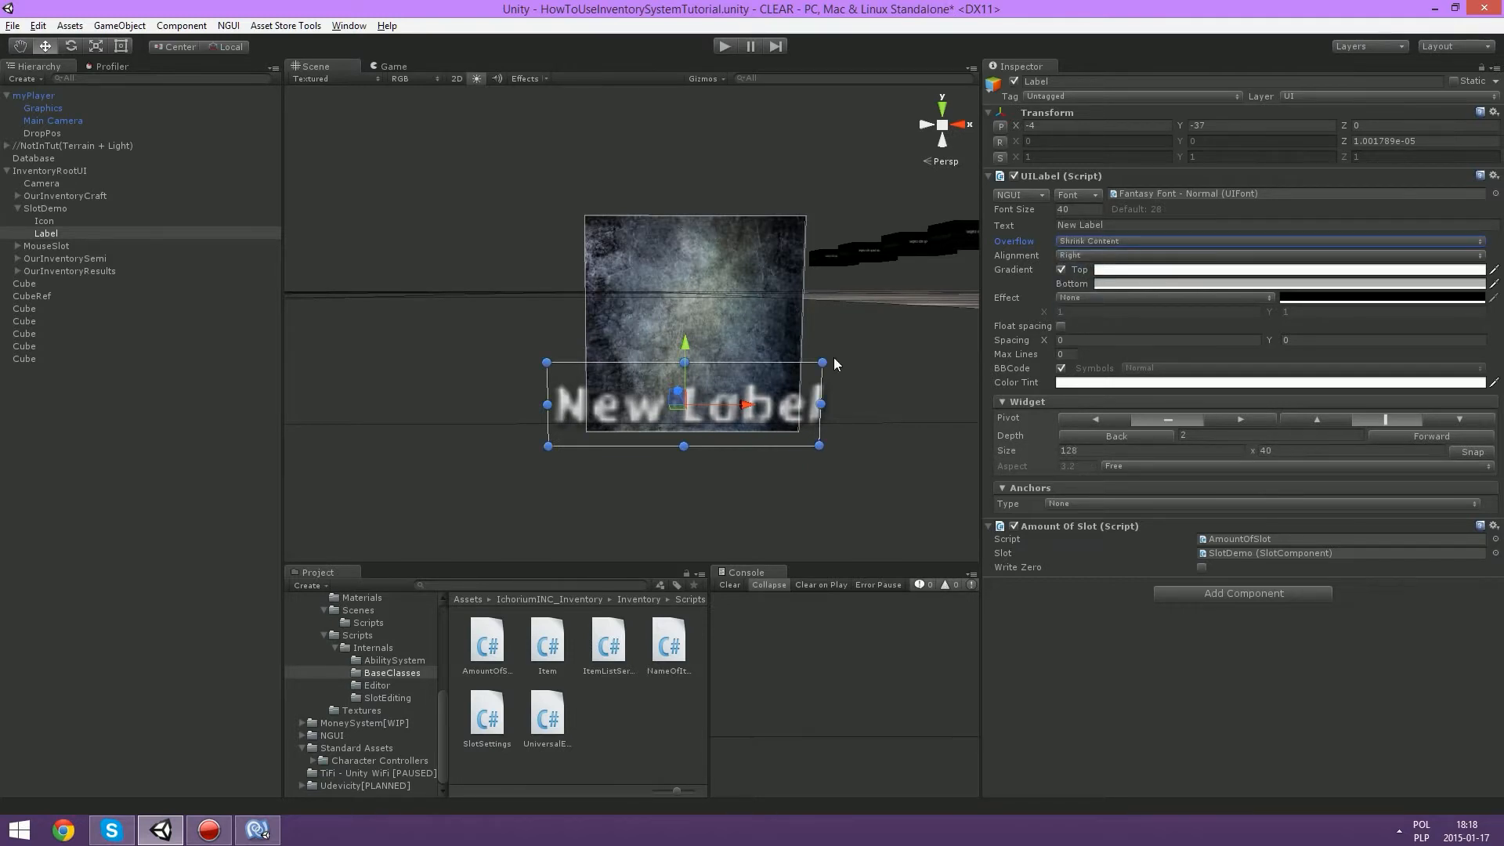
Step: Shrink the label to about 88 × 40, place it in the slot's lower-right corner at about X 6, Y -40, and save the scene
drag(572, 363, 633, 365)
mouse_move(791, 402)
mouse_down()
mouse_move(767, 397)
mouse_move(772, 409)
mouse_up()
key(ctrl+s)
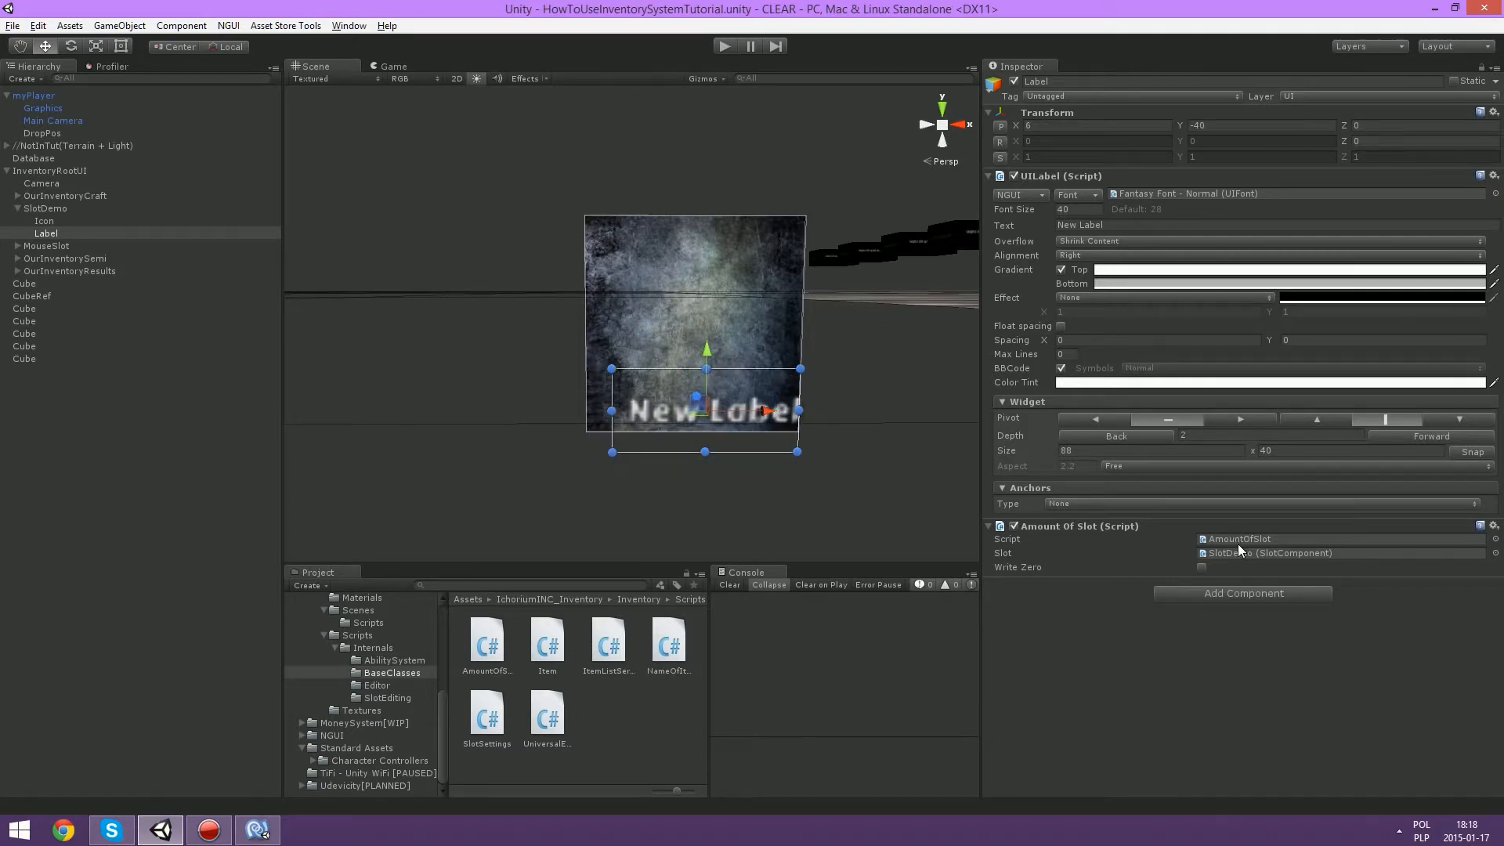
Step: Enable Write Zero on the label's Amount Of Slot script and run the scene
click(1202, 567)
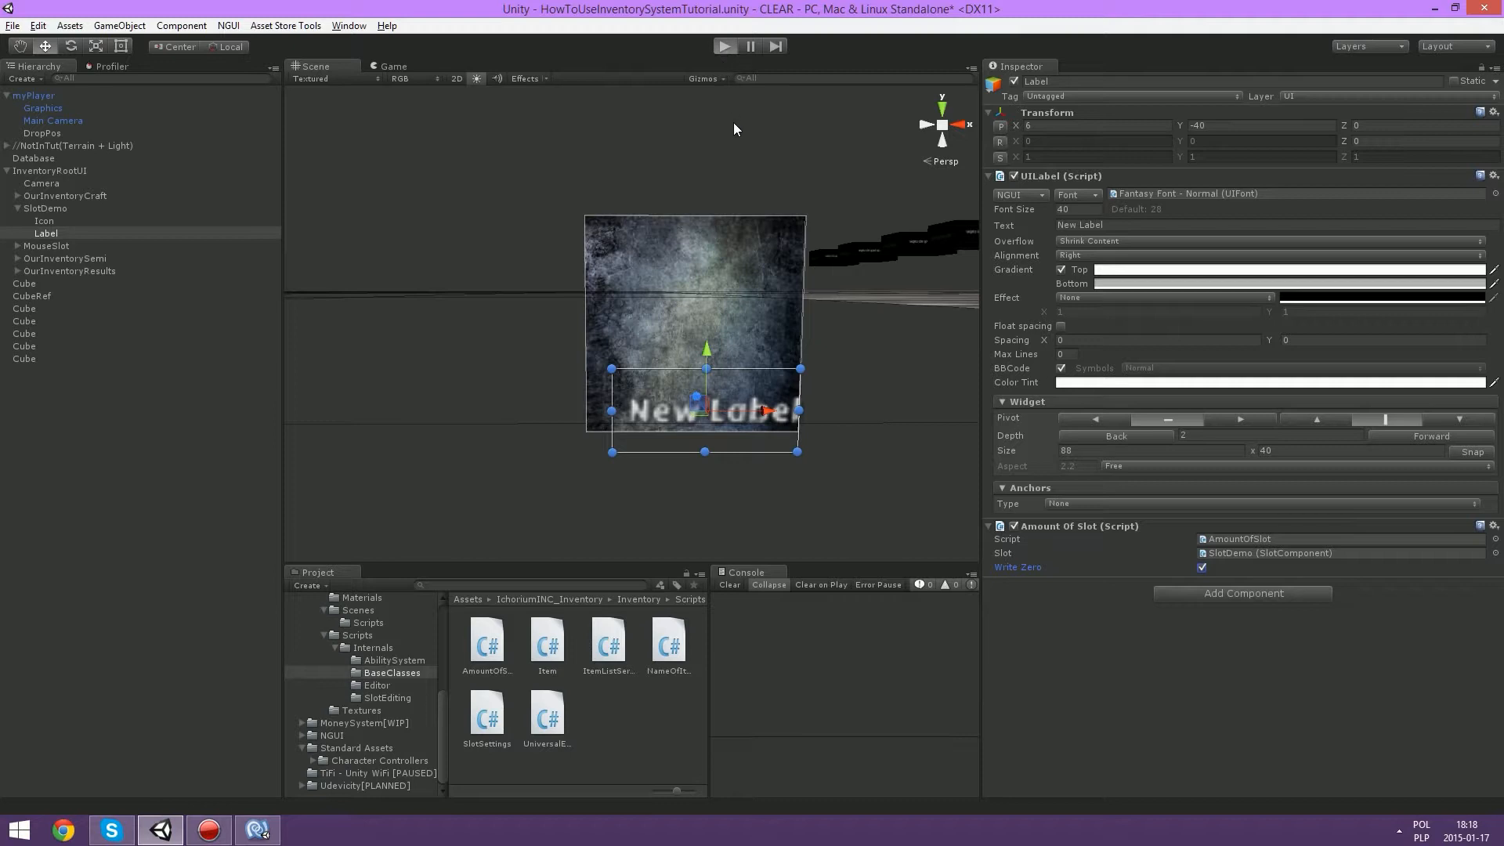
key(ctrl+p)
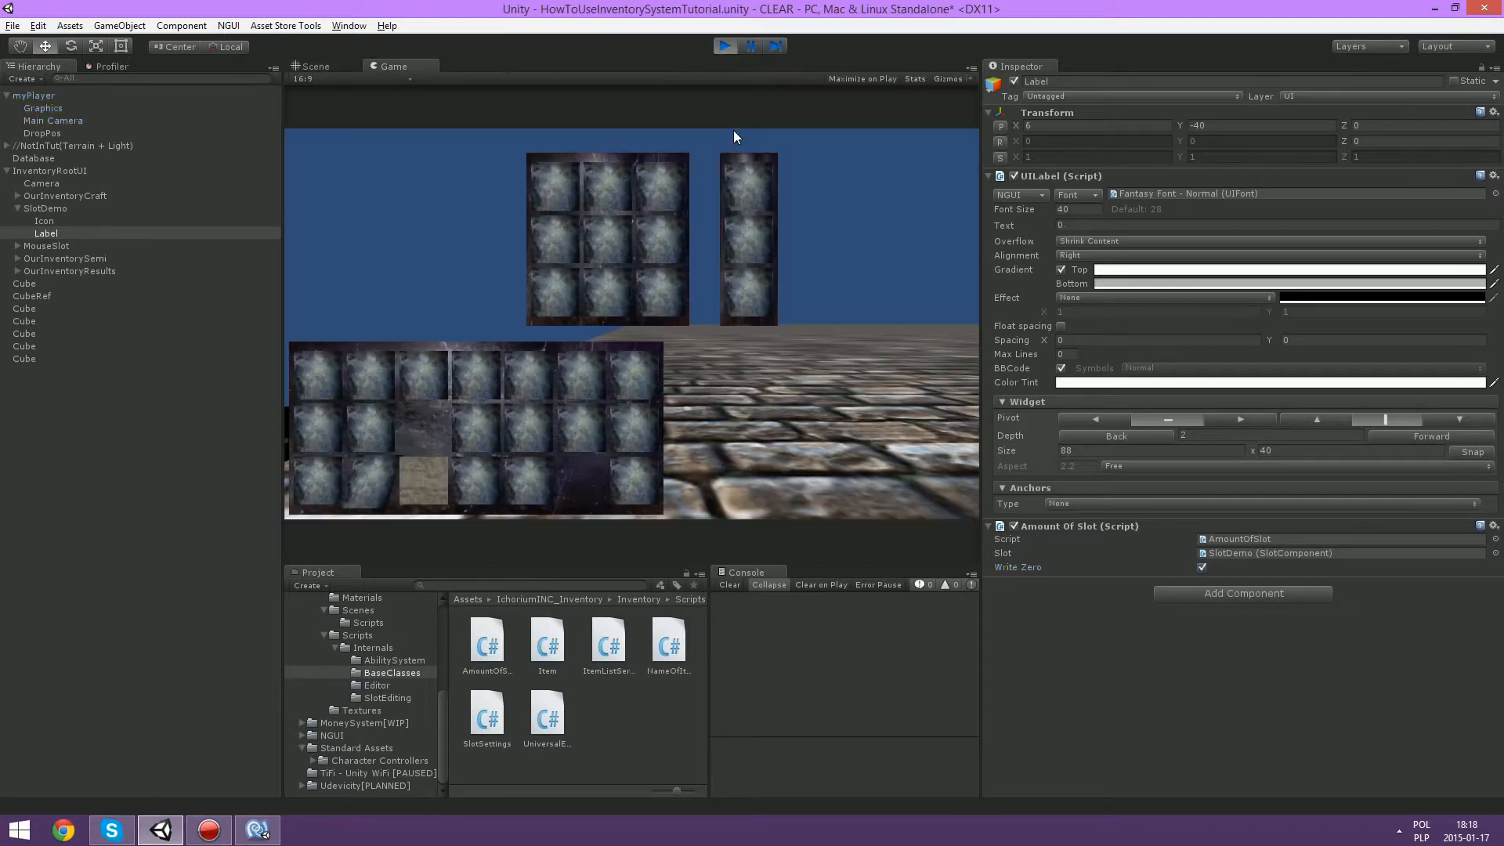
Step: Stop the run, set the label's anchor type to Unified, save the scene, and test-run it briefly
click(717, 47)
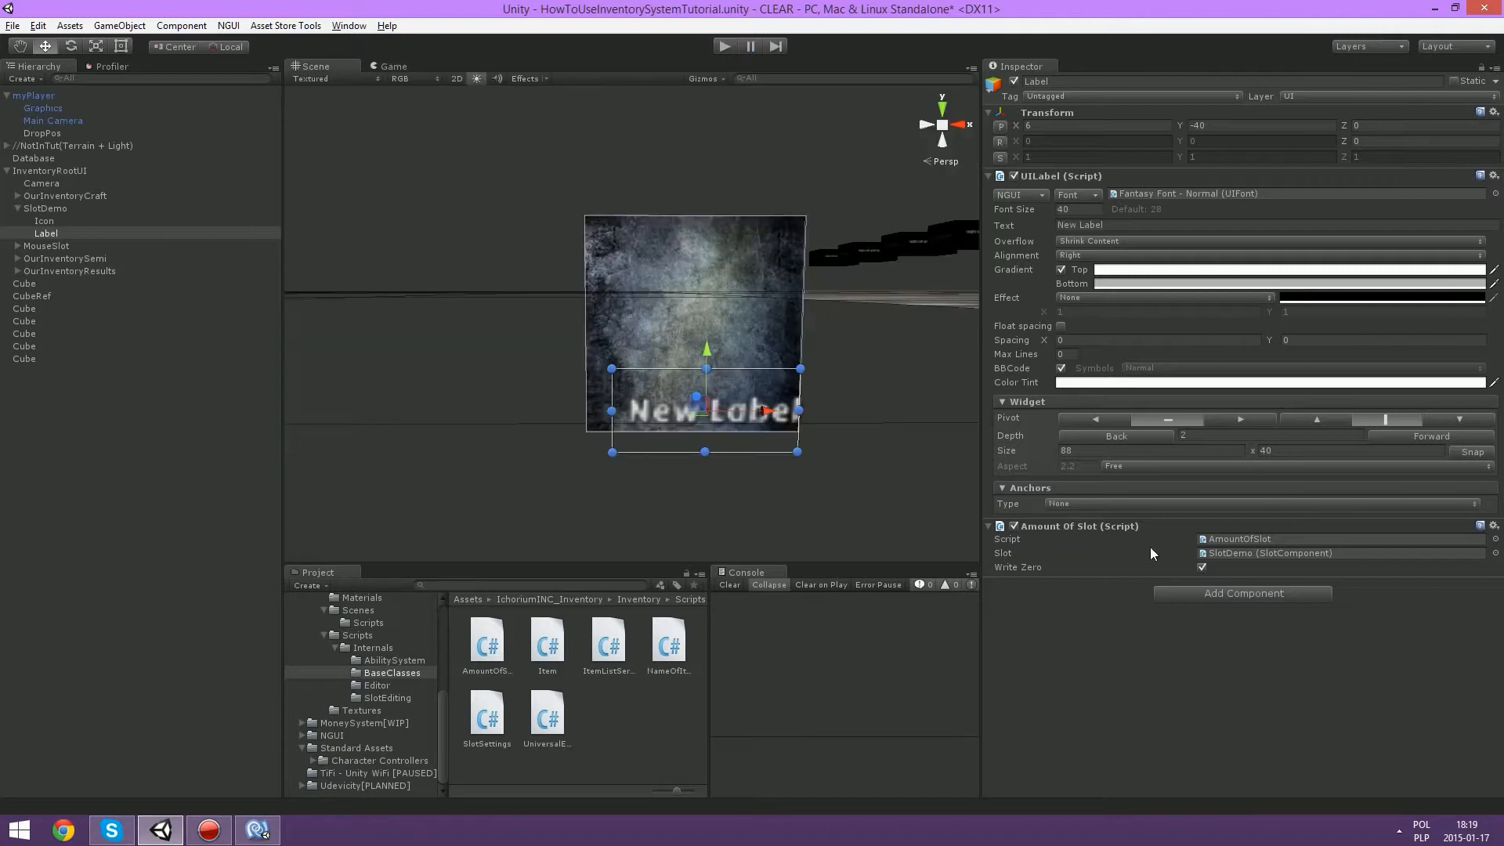
right_click(1111, 525)
click(1070, 605)
click(1097, 506)
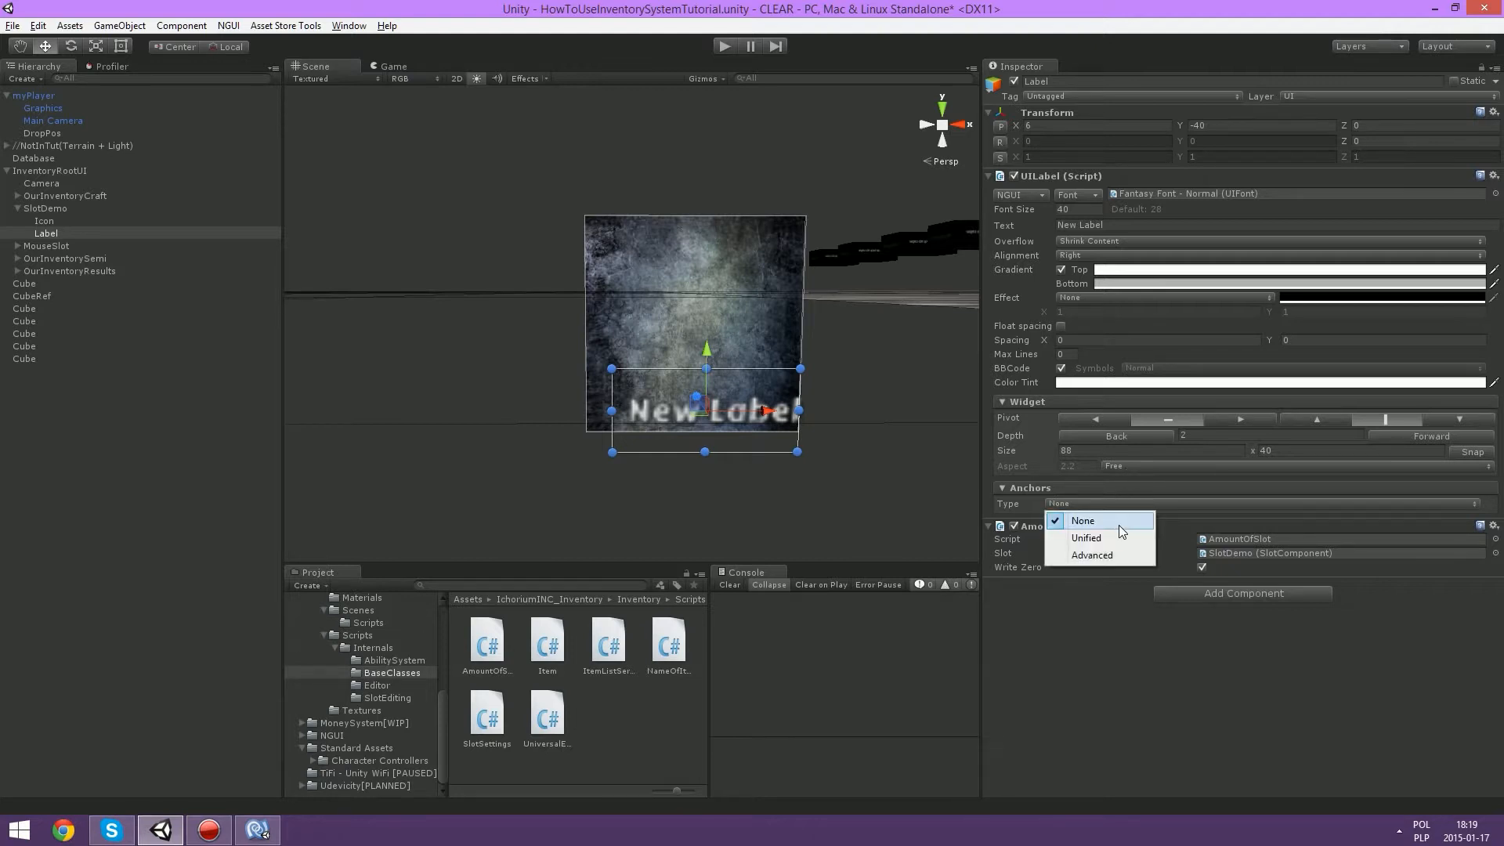
click(1122, 534)
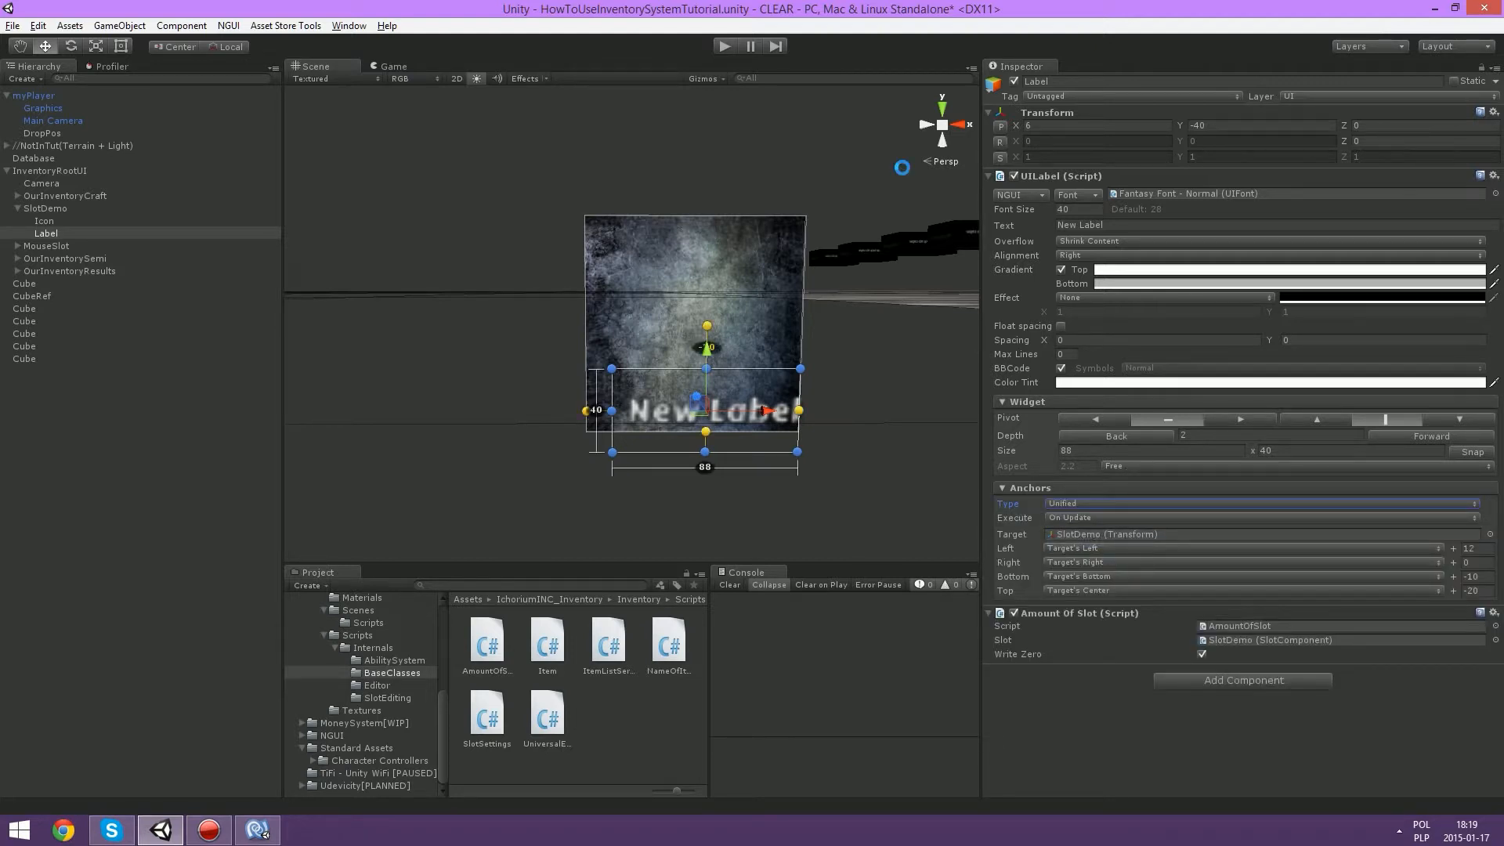
key(ctrl+s)
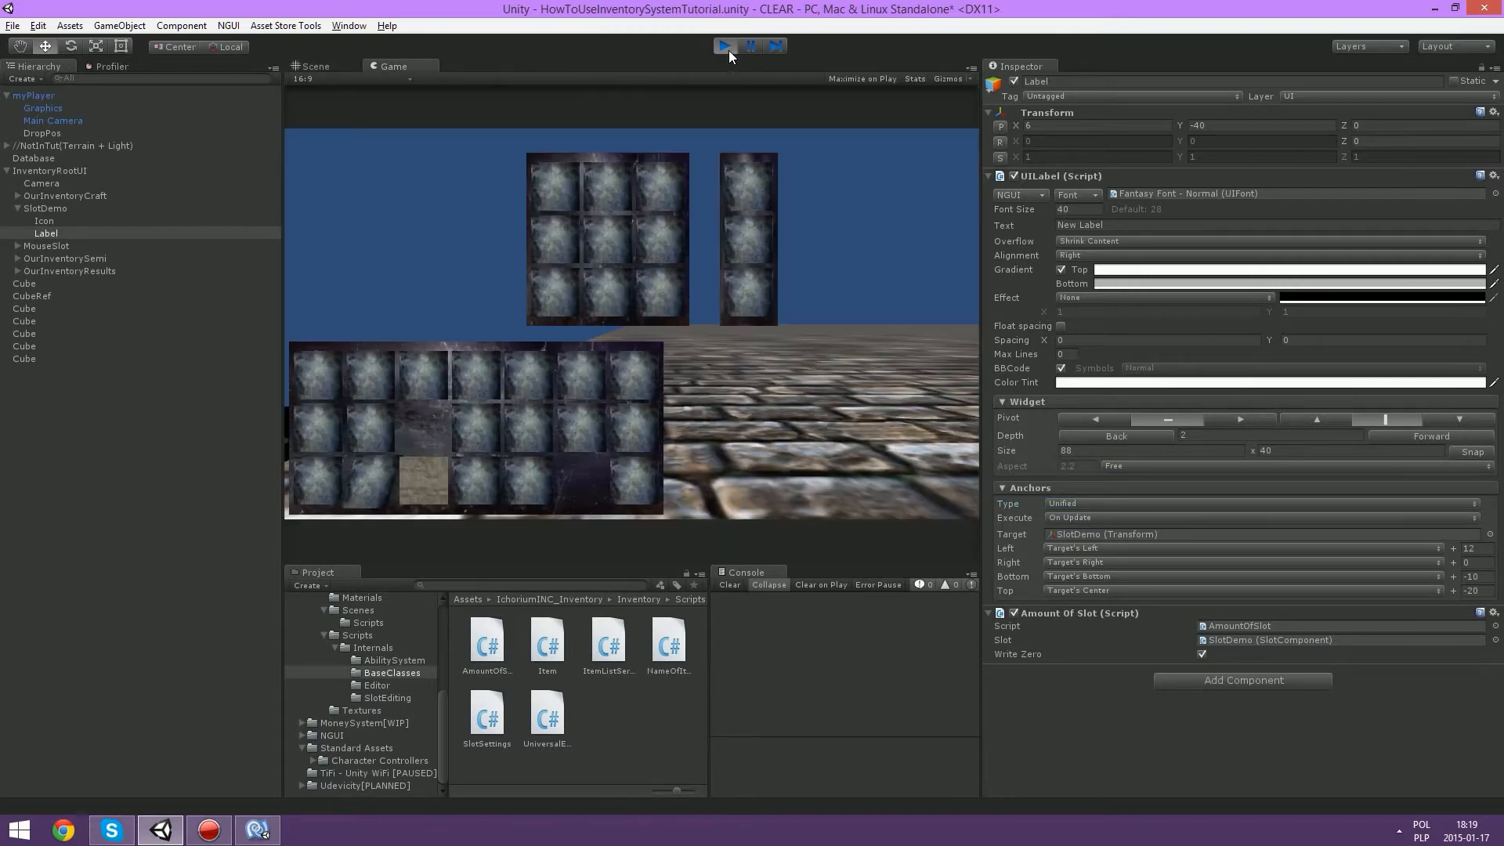
key(ctrl+p)
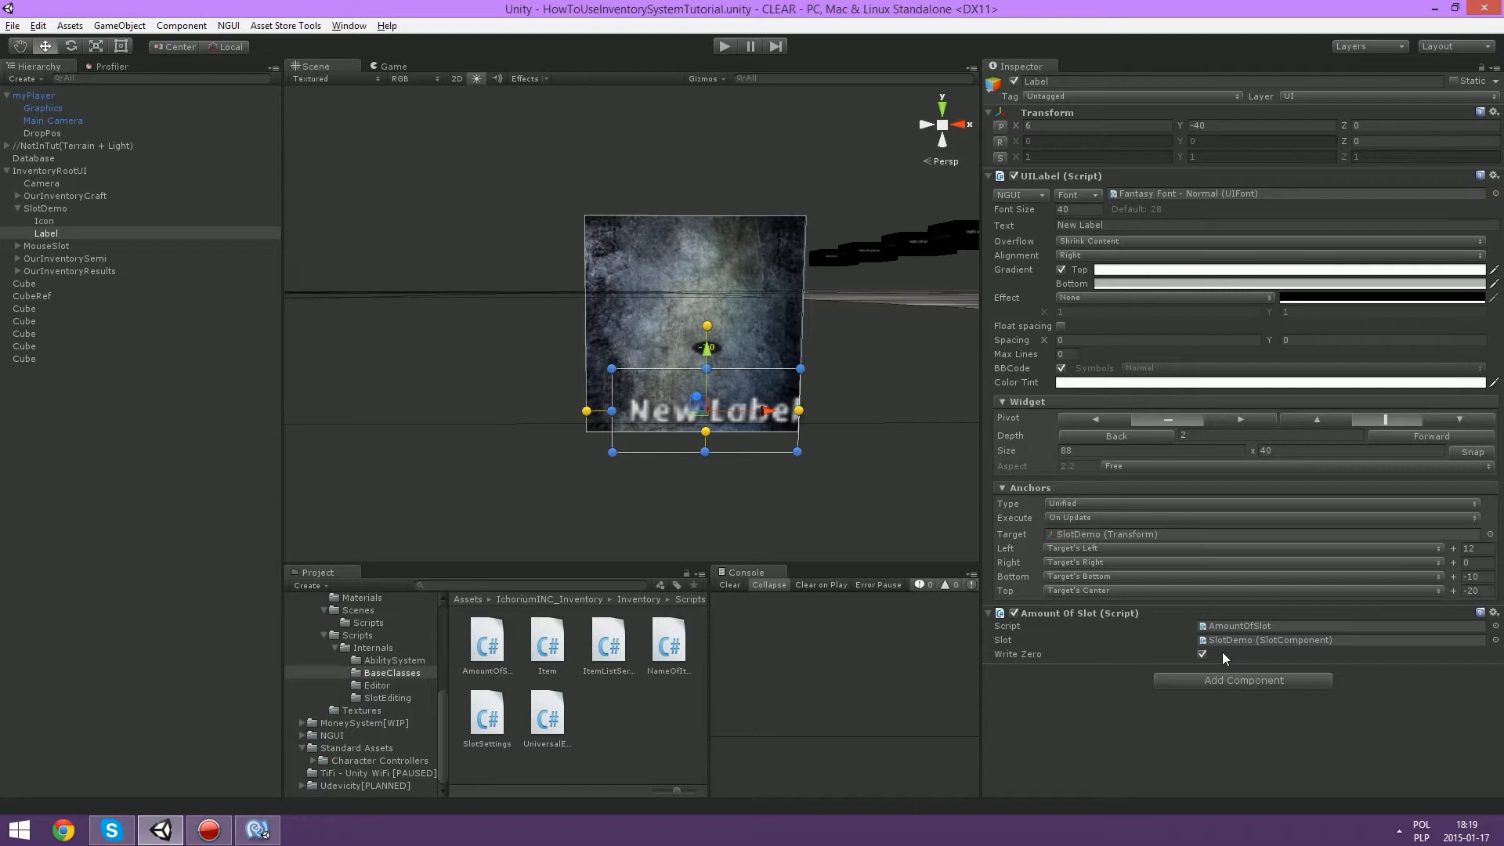
Step: Review the source code of the AmountOfSlot script used by the label
click(1048, 614)
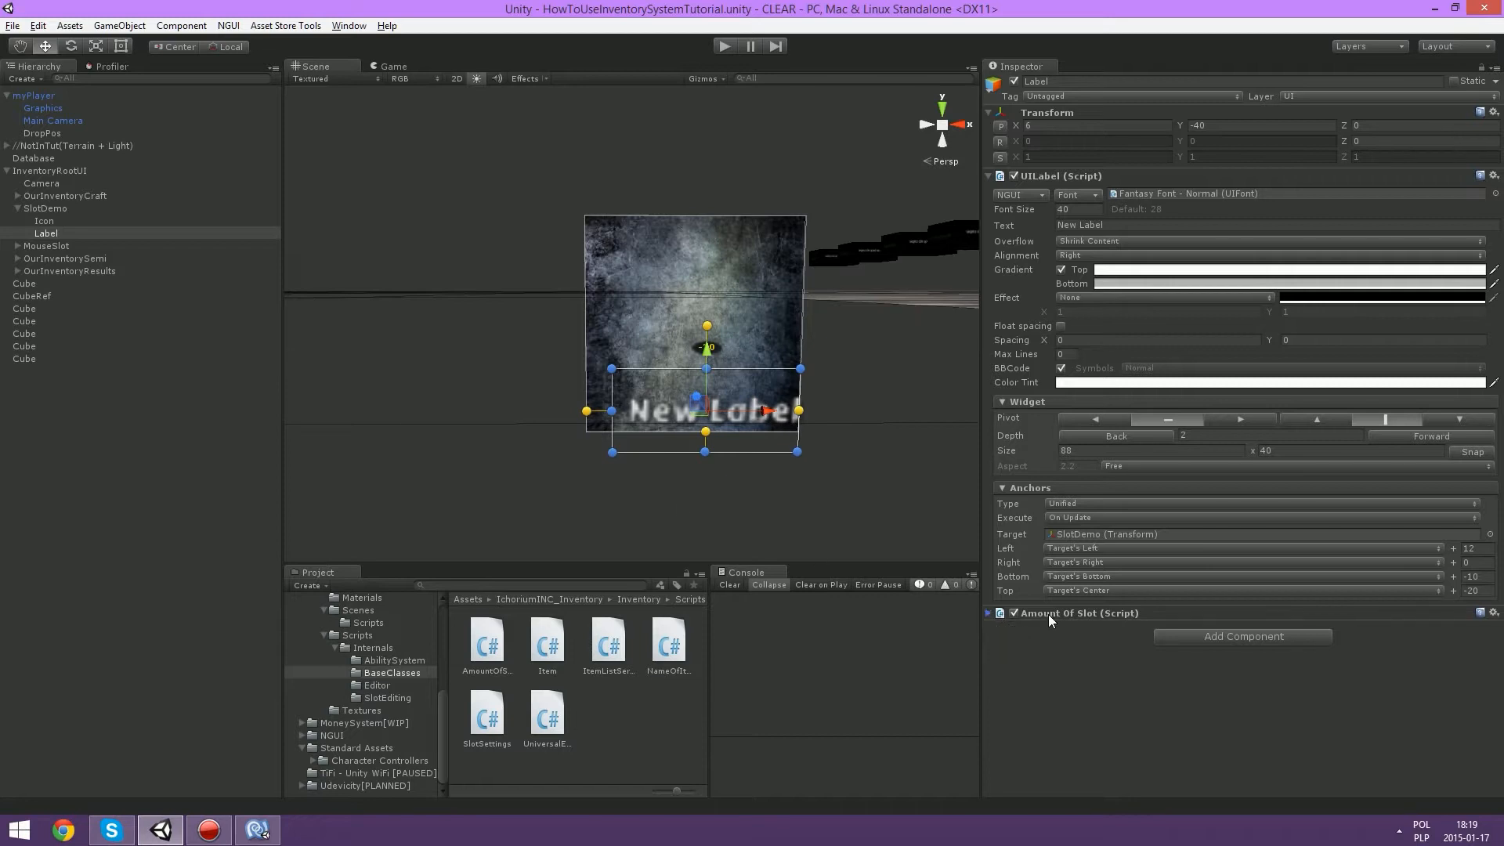
click(1049, 614)
click(489, 631)
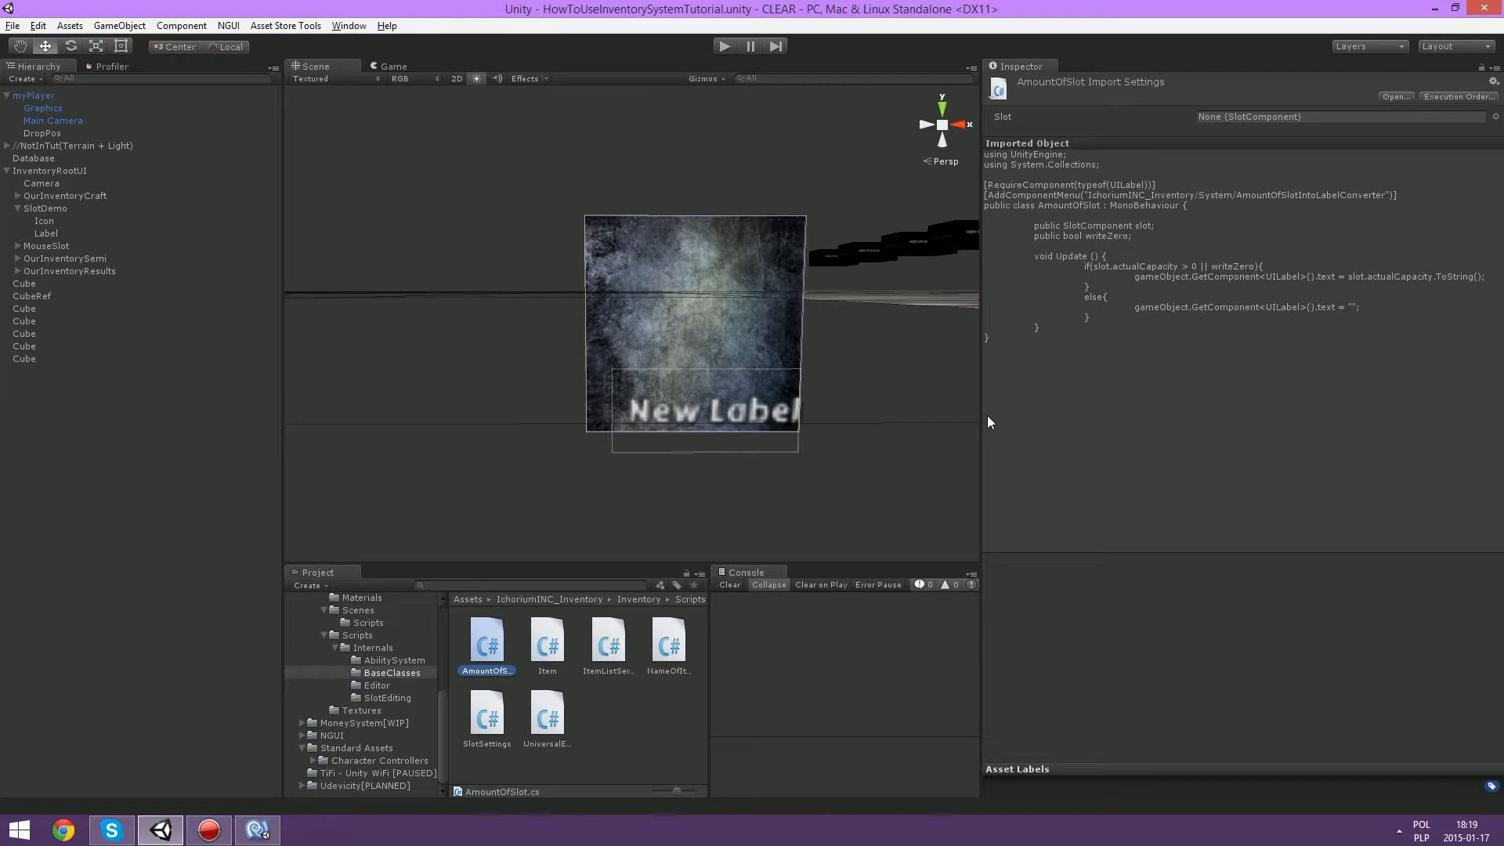
click(658, 740)
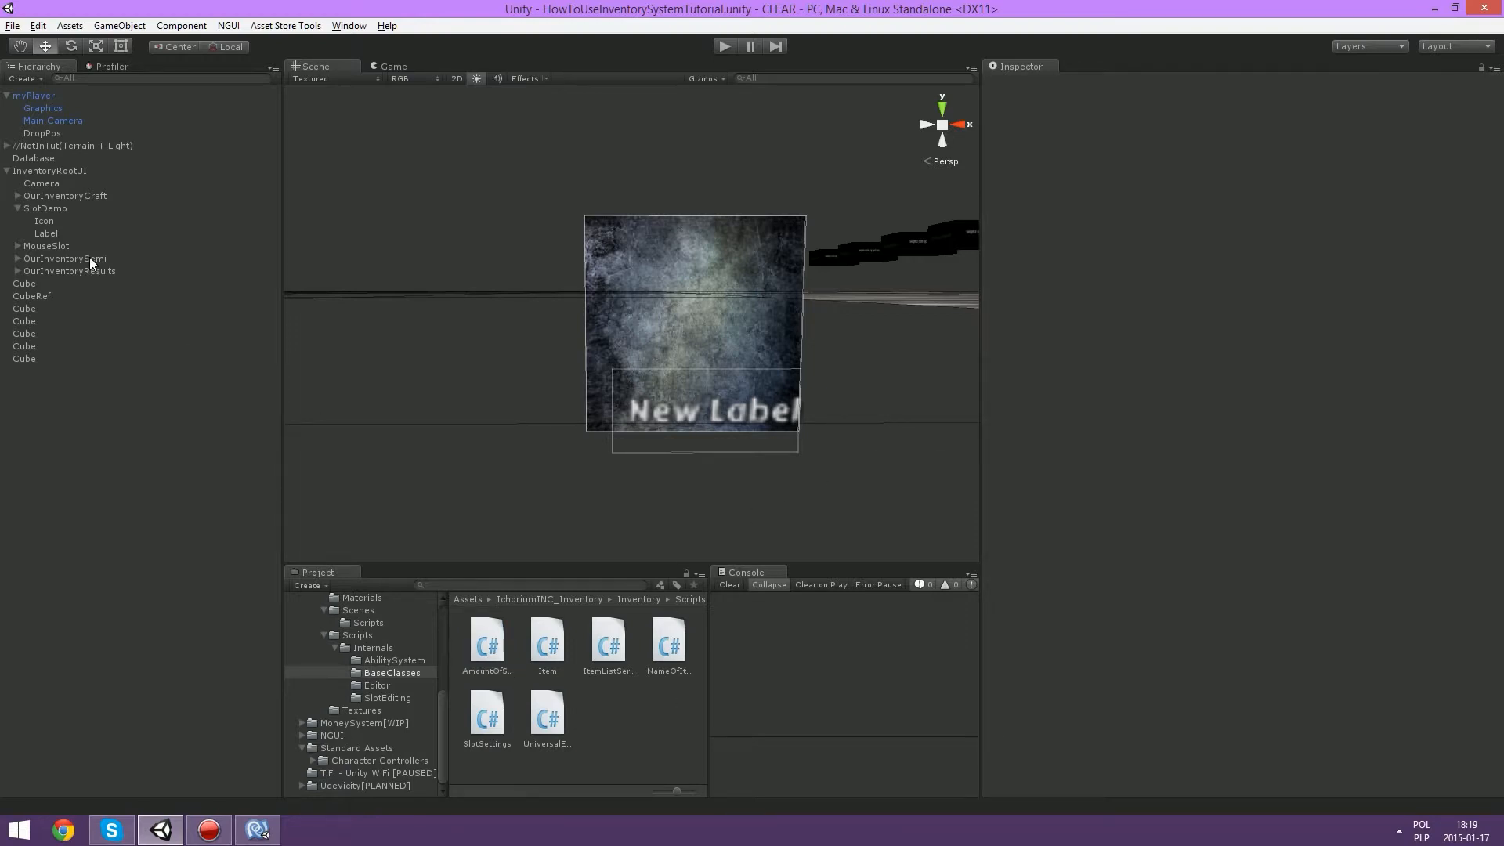
Step: Switch the slot label's font type to Unity, try Arial, and choose Lucida Grande as its font
click(58, 228)
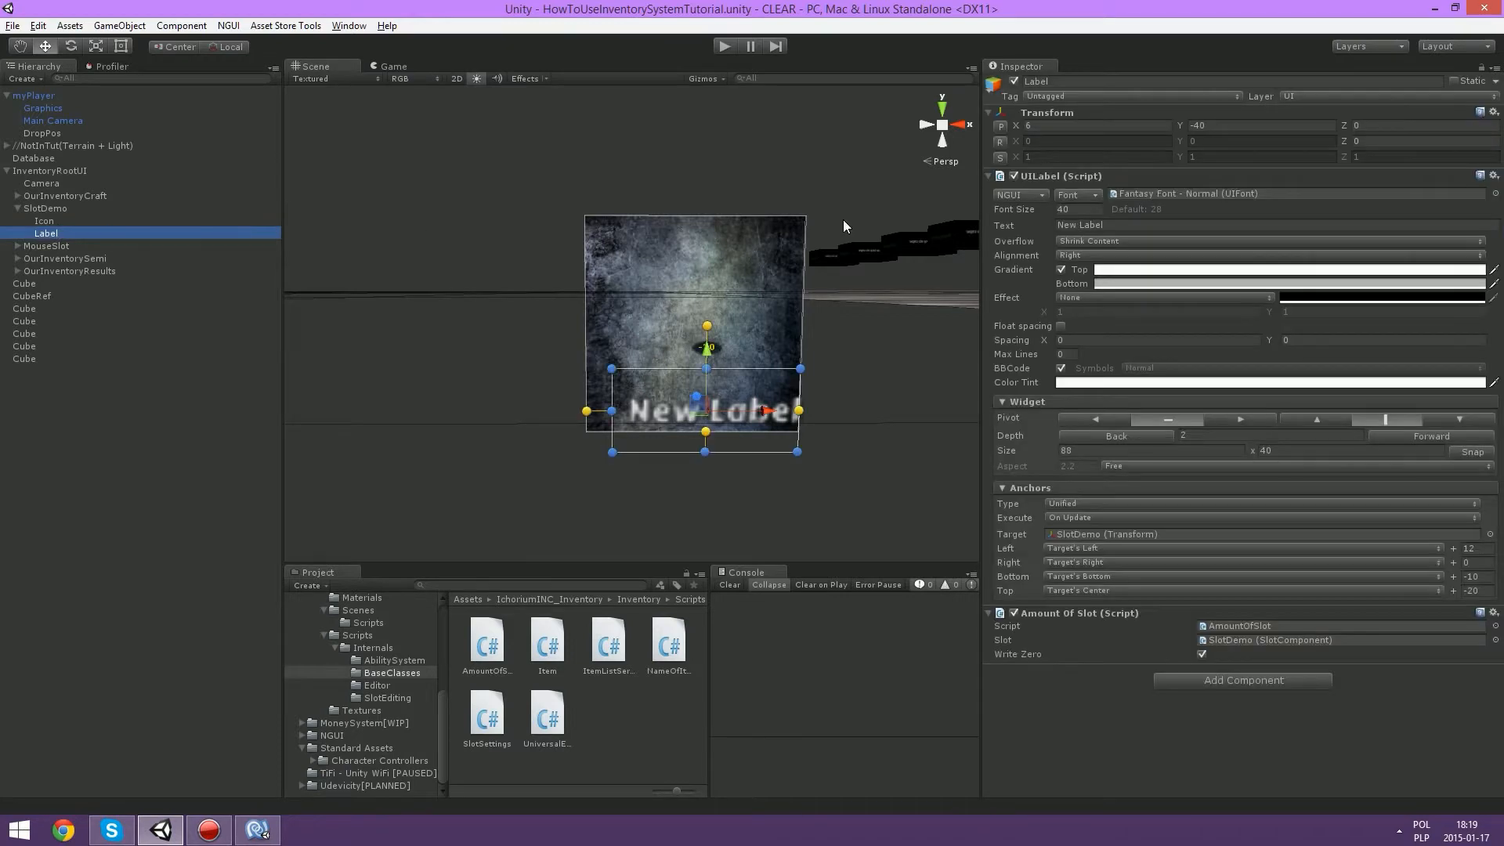
click(1035, 196)
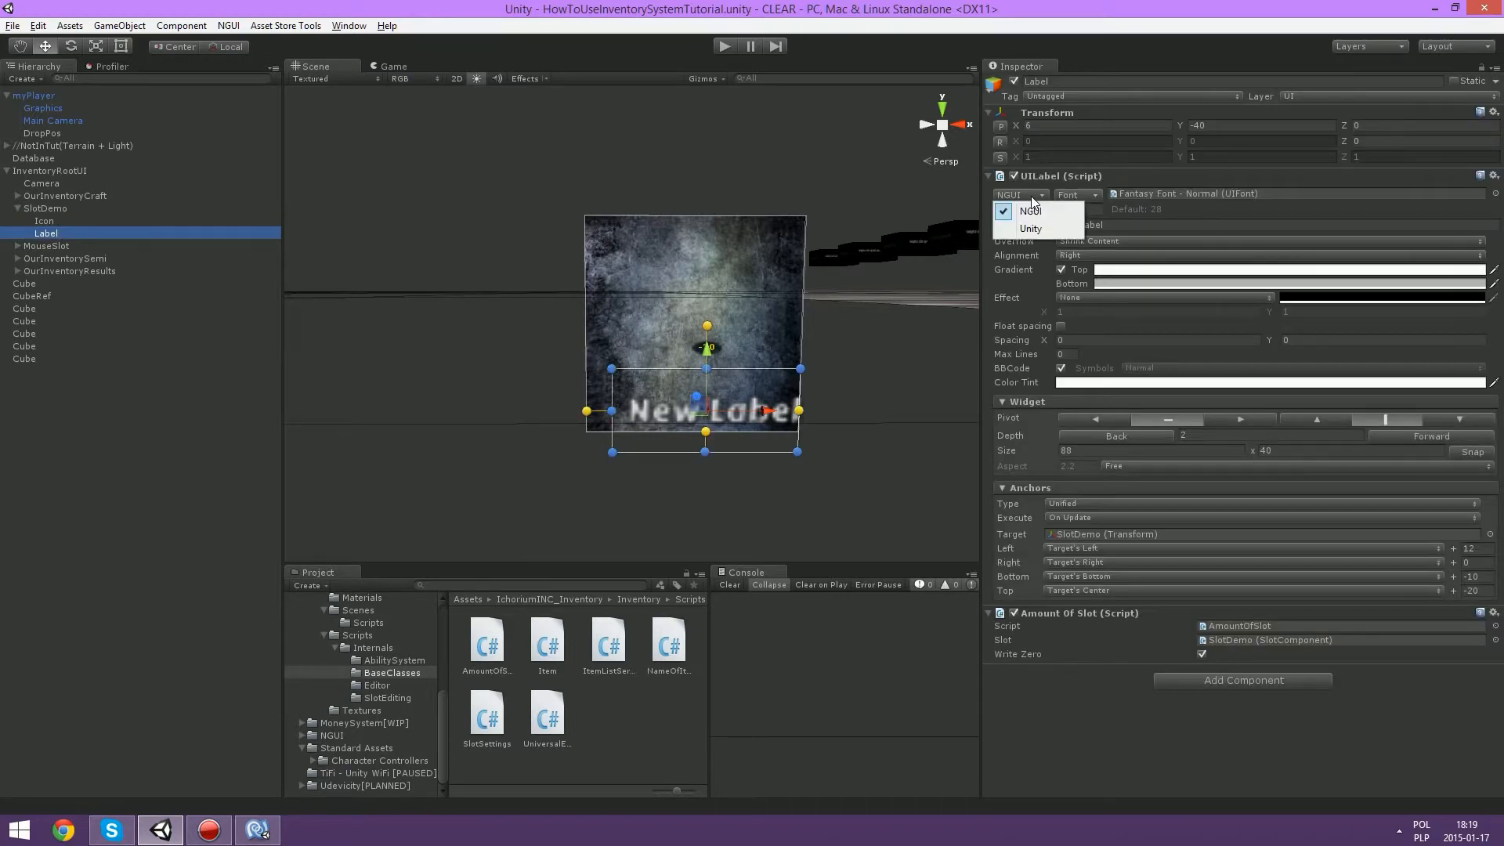
click(1033, 214)
click(1019, 195)
click(1023, 223)
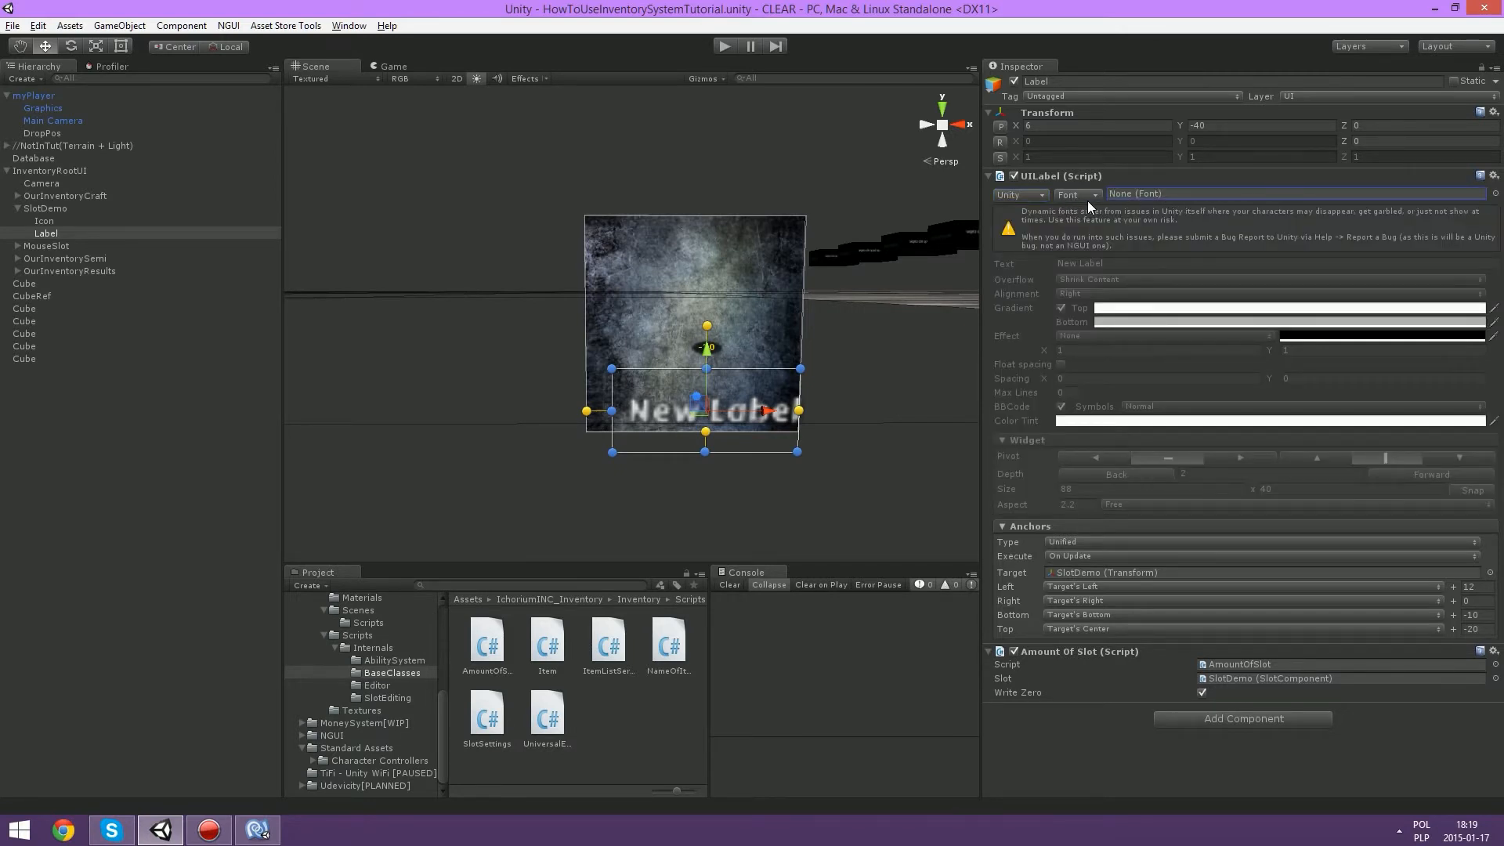
click(1088, 199)
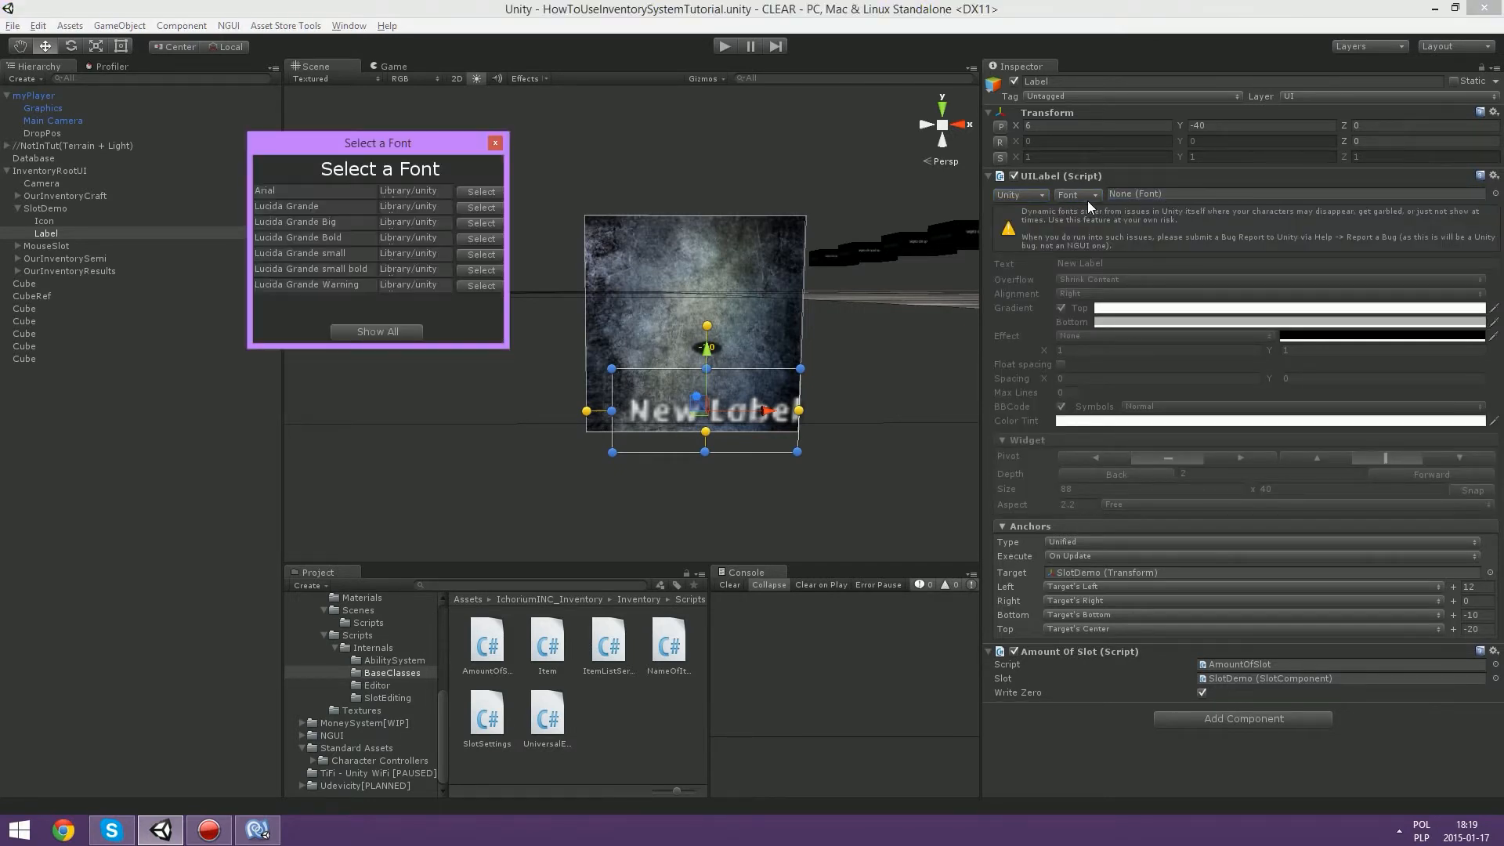
click(480, 193)
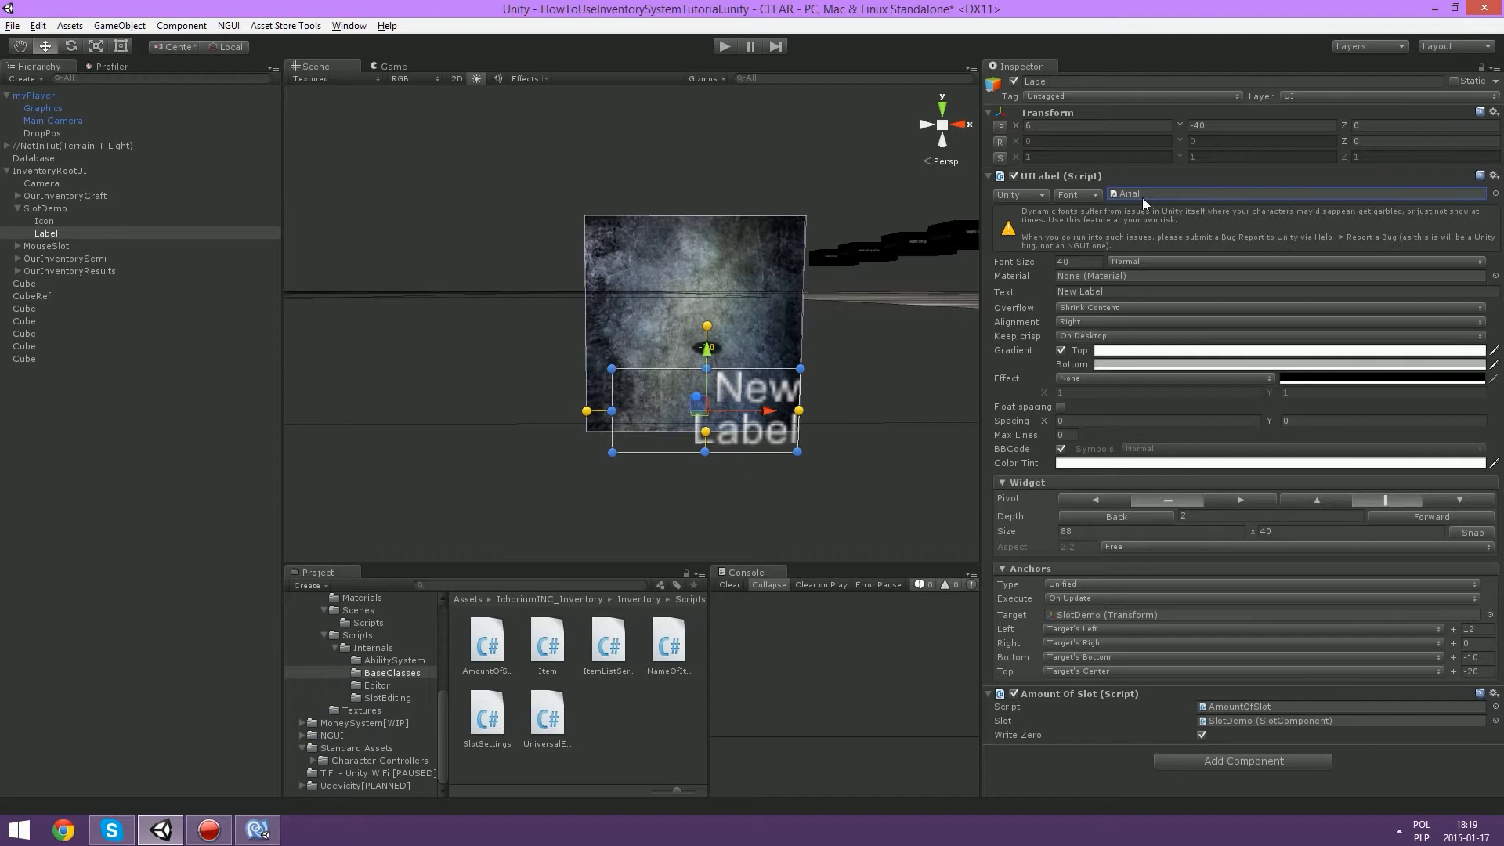
click(1076, 195)
click(472, 217)
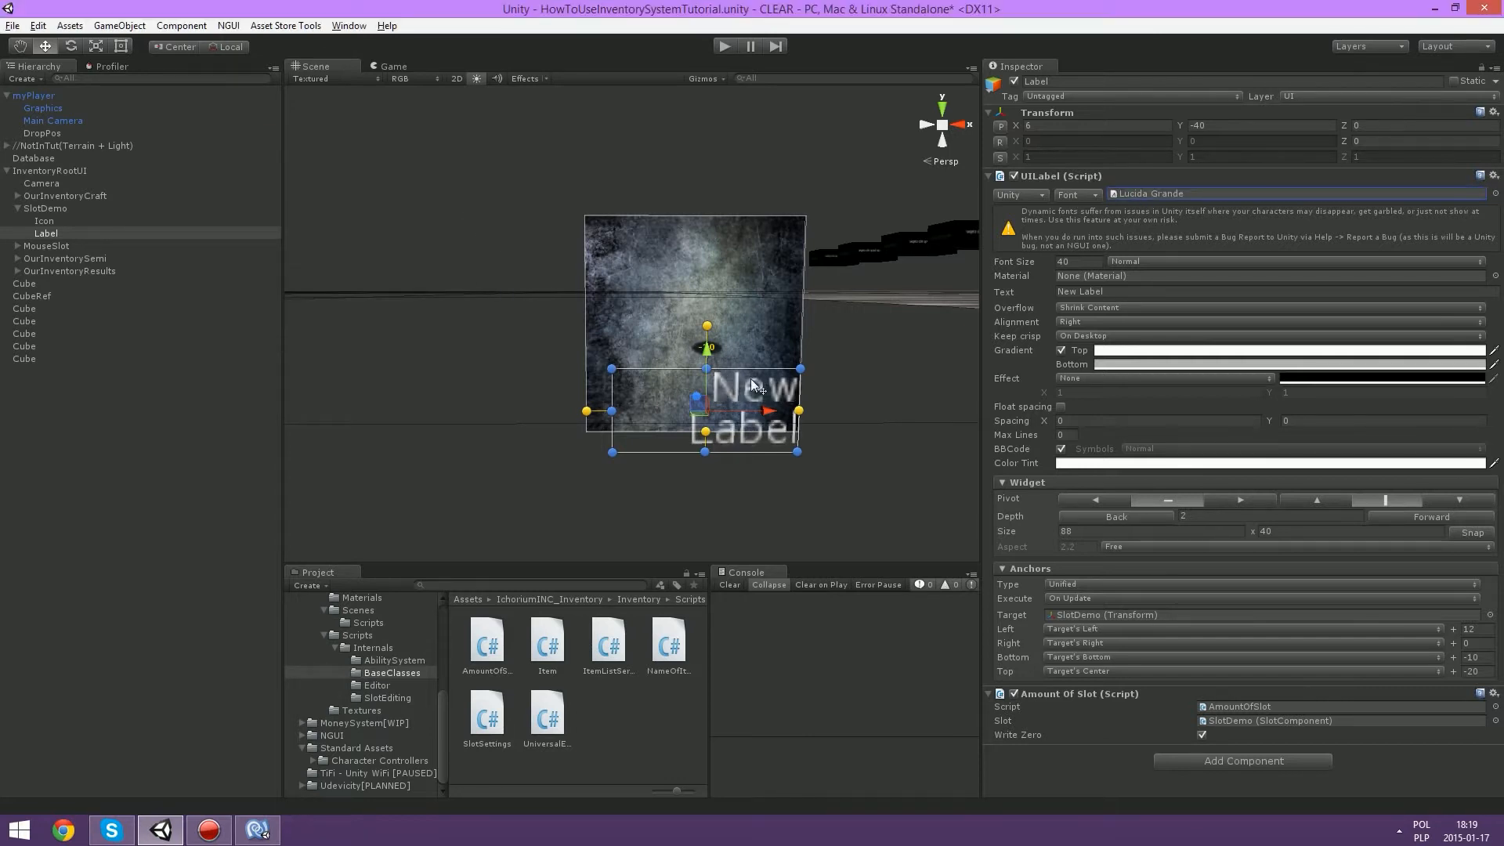
Step: Move the label up inside the slot to about X 6, Y -30, set its text to 0000, and save the scene
drag(755, 388, 756, 381)
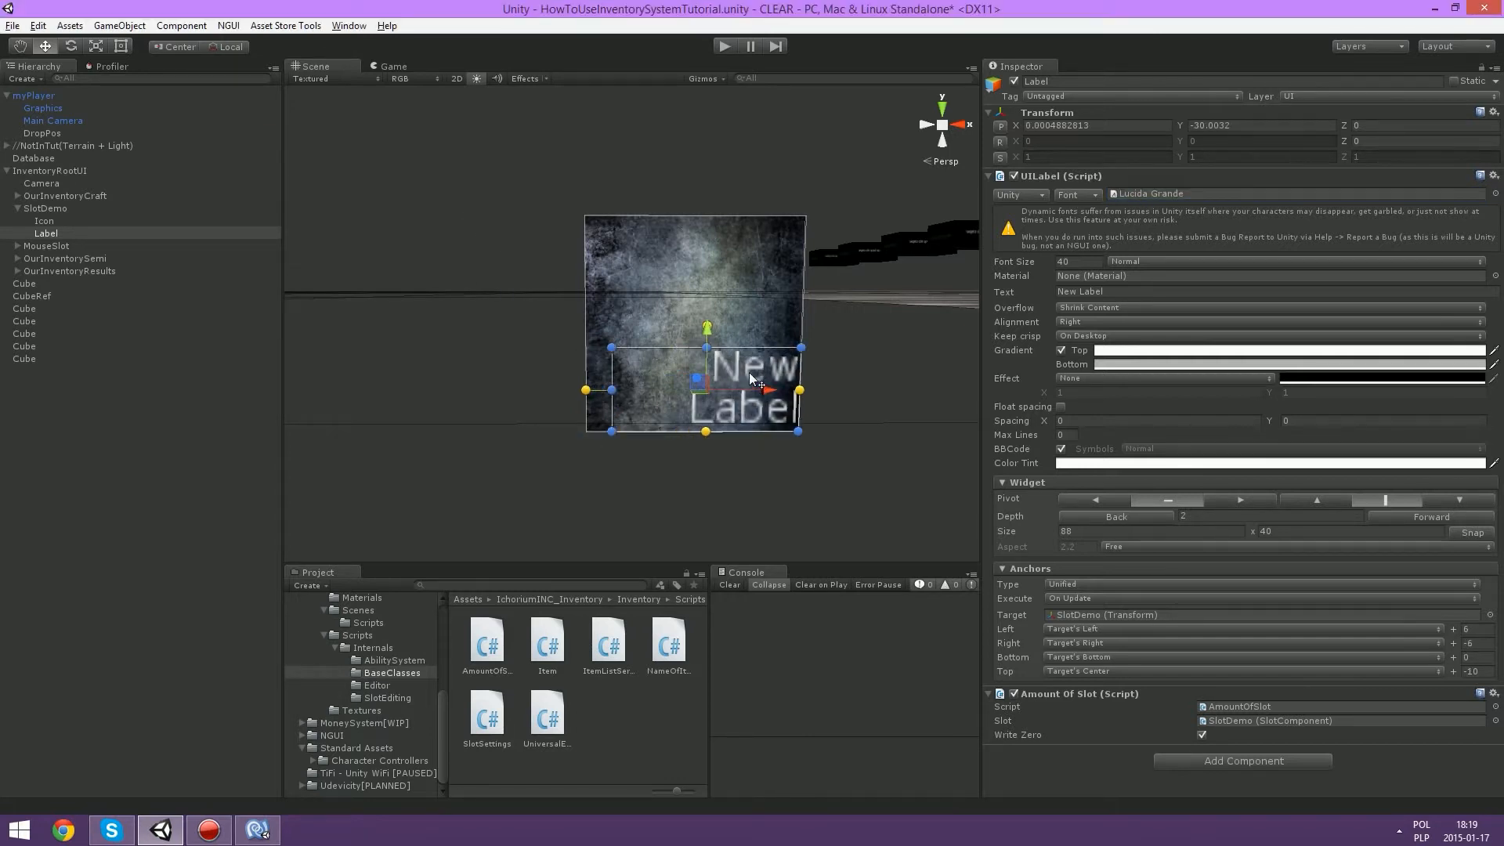
key(ctrl+s)
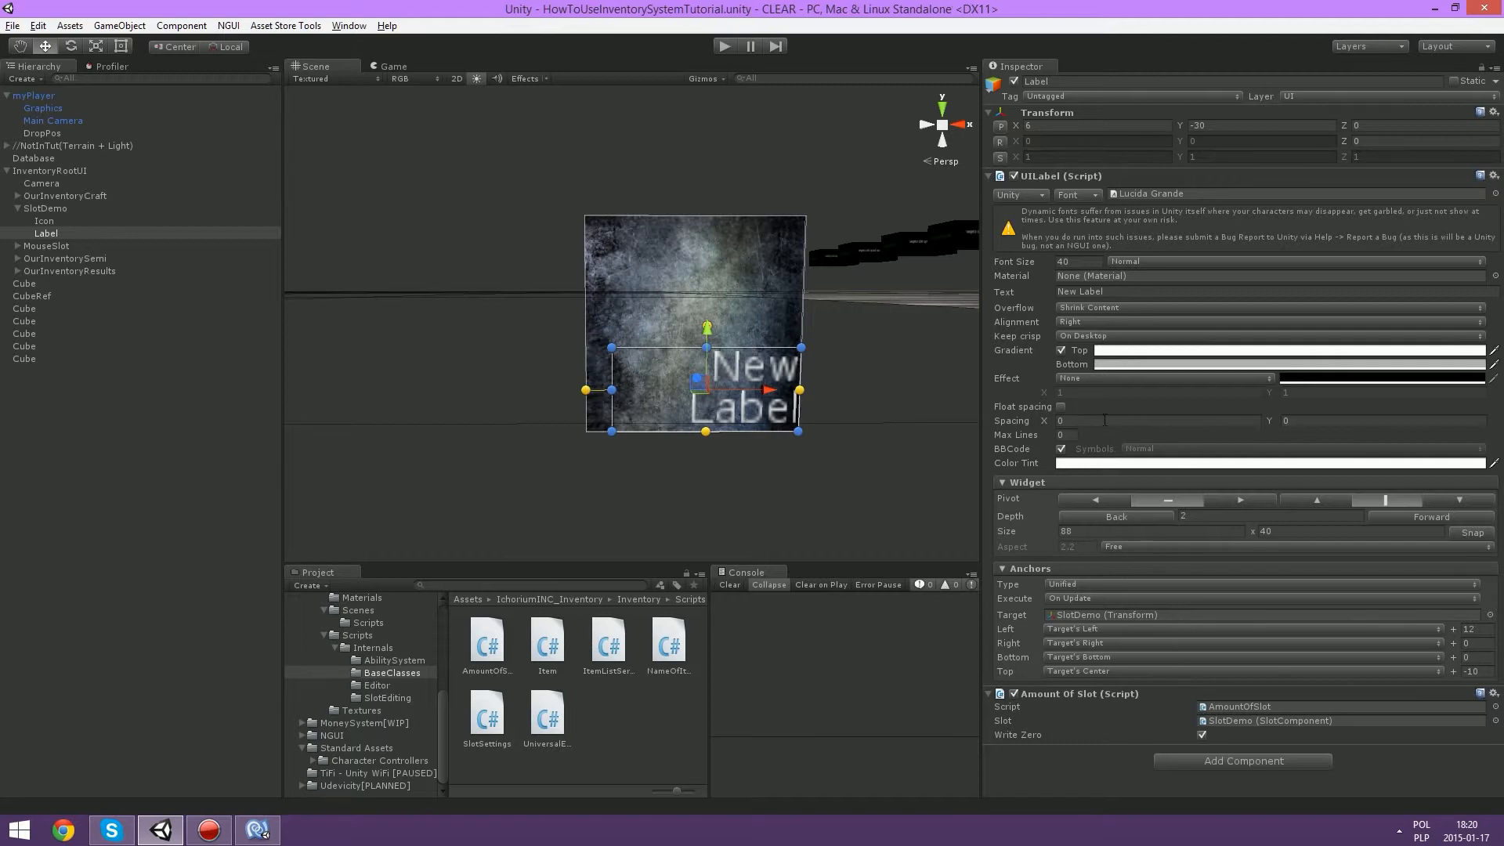
click(1116, 291)
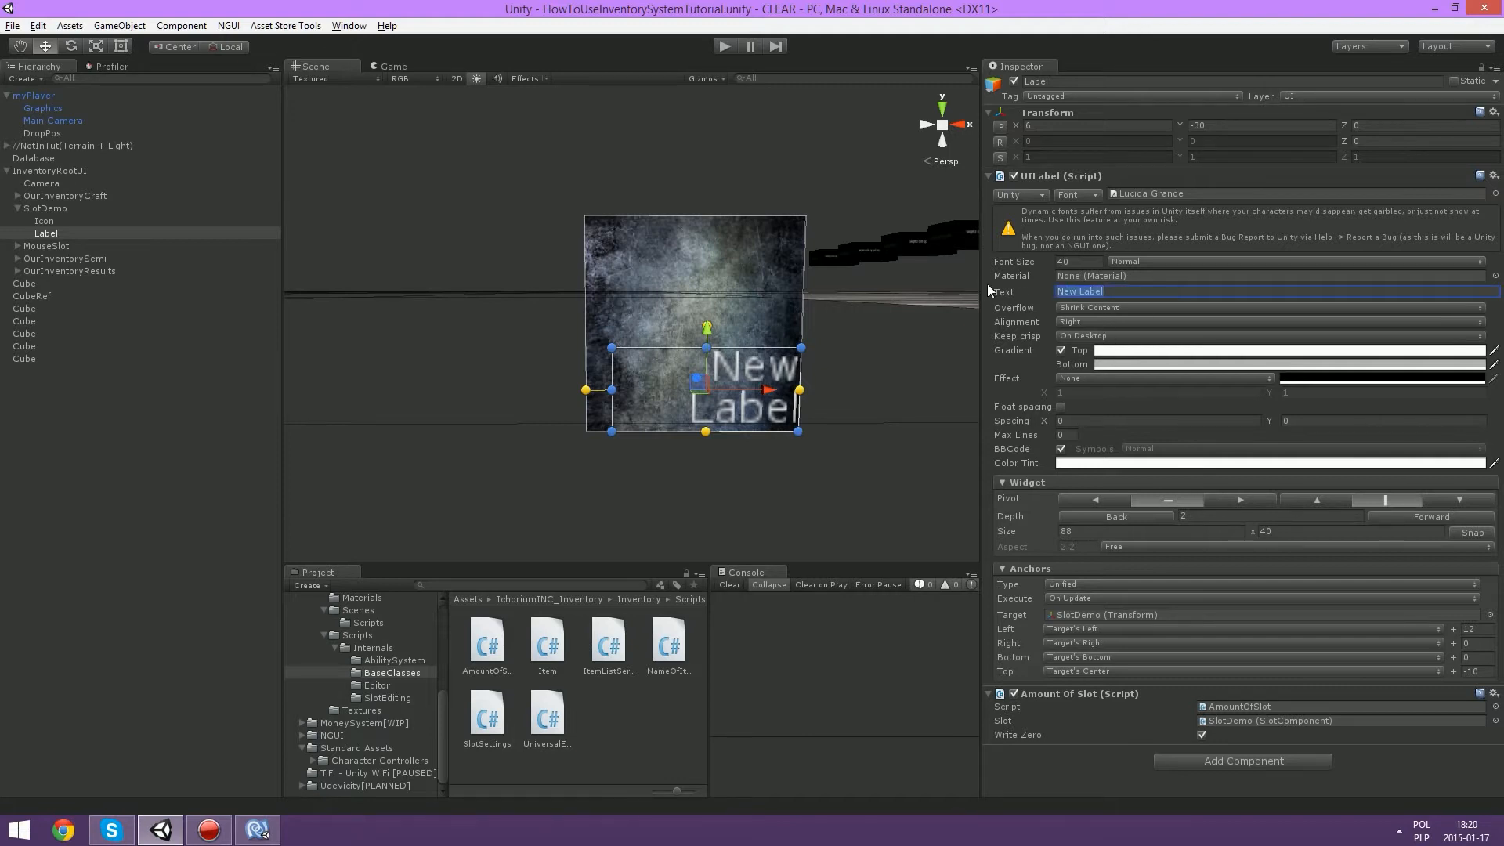
text(-)
key(BackSpace)
text(0000)
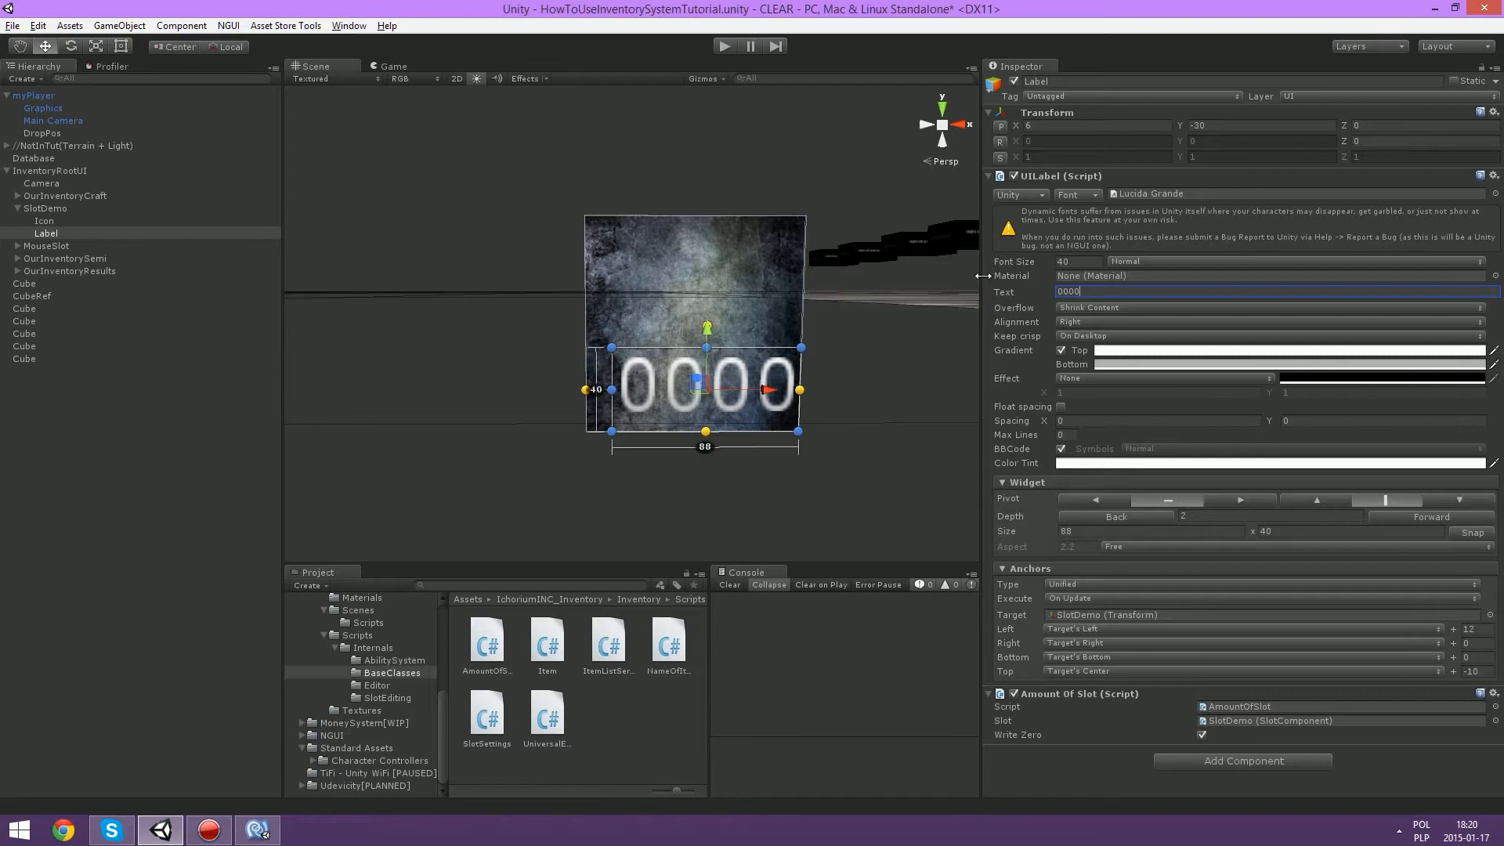
key(ctrl+s)
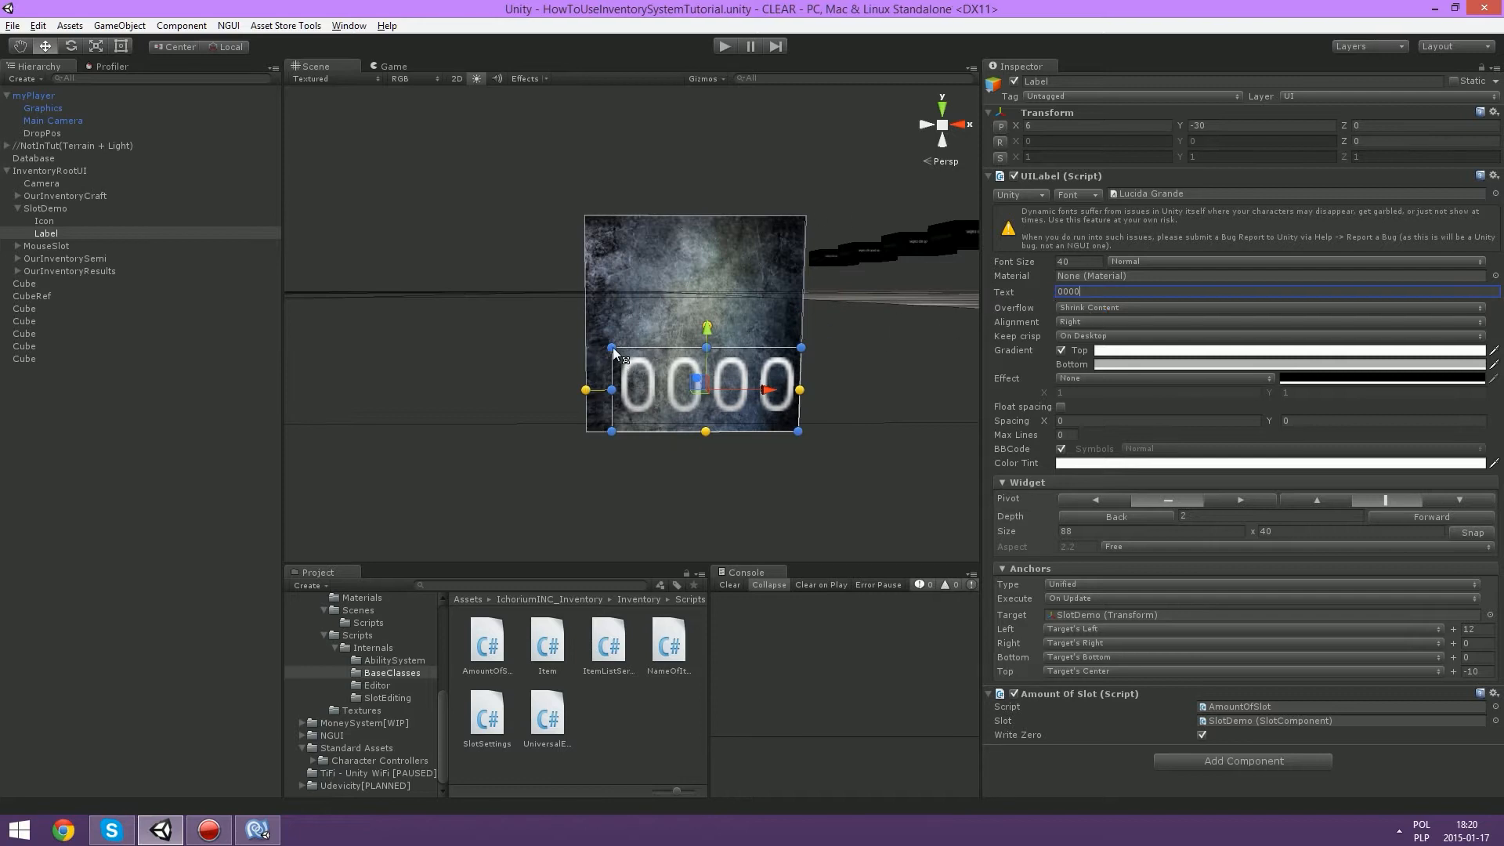
Step: Enlarge the label to about 98 × 46, set its Overflow to Clamp Content, and save the scene
drag(614, 351, 595, 337)
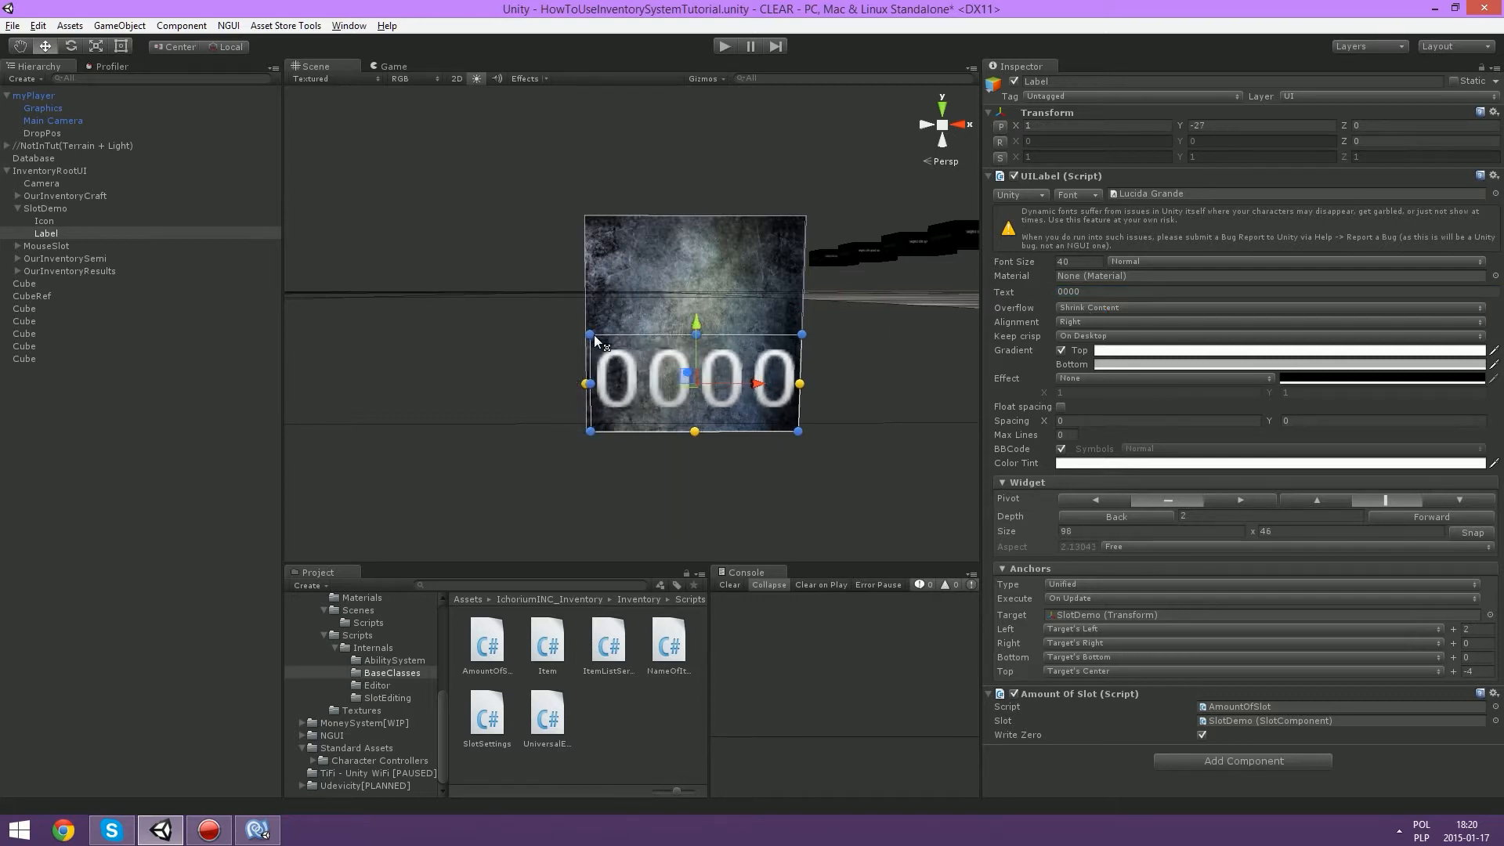
click(1091, 308)
click(1113, 342)
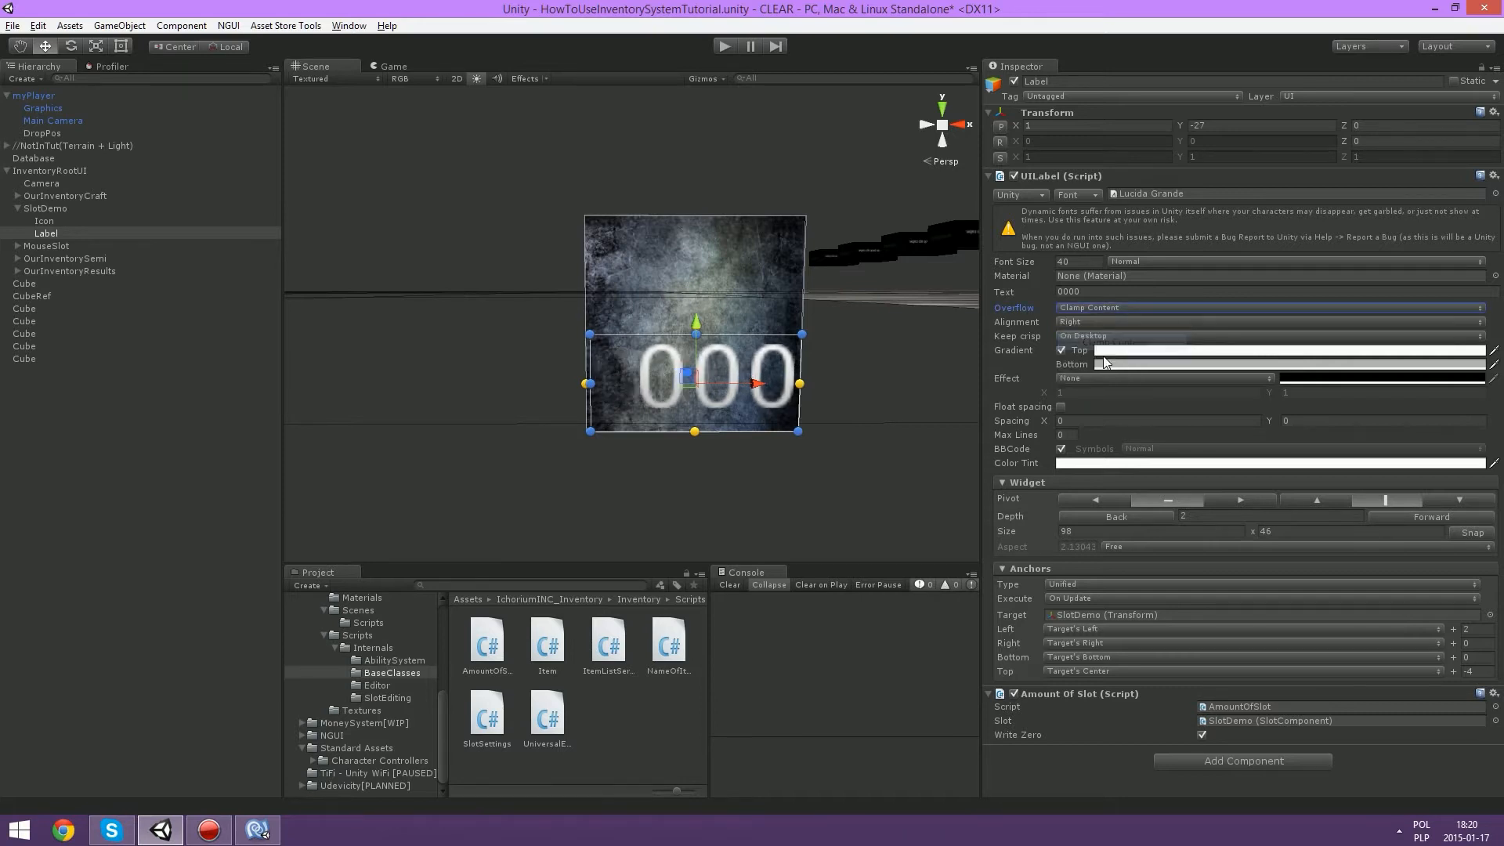
key(ctrl+s)
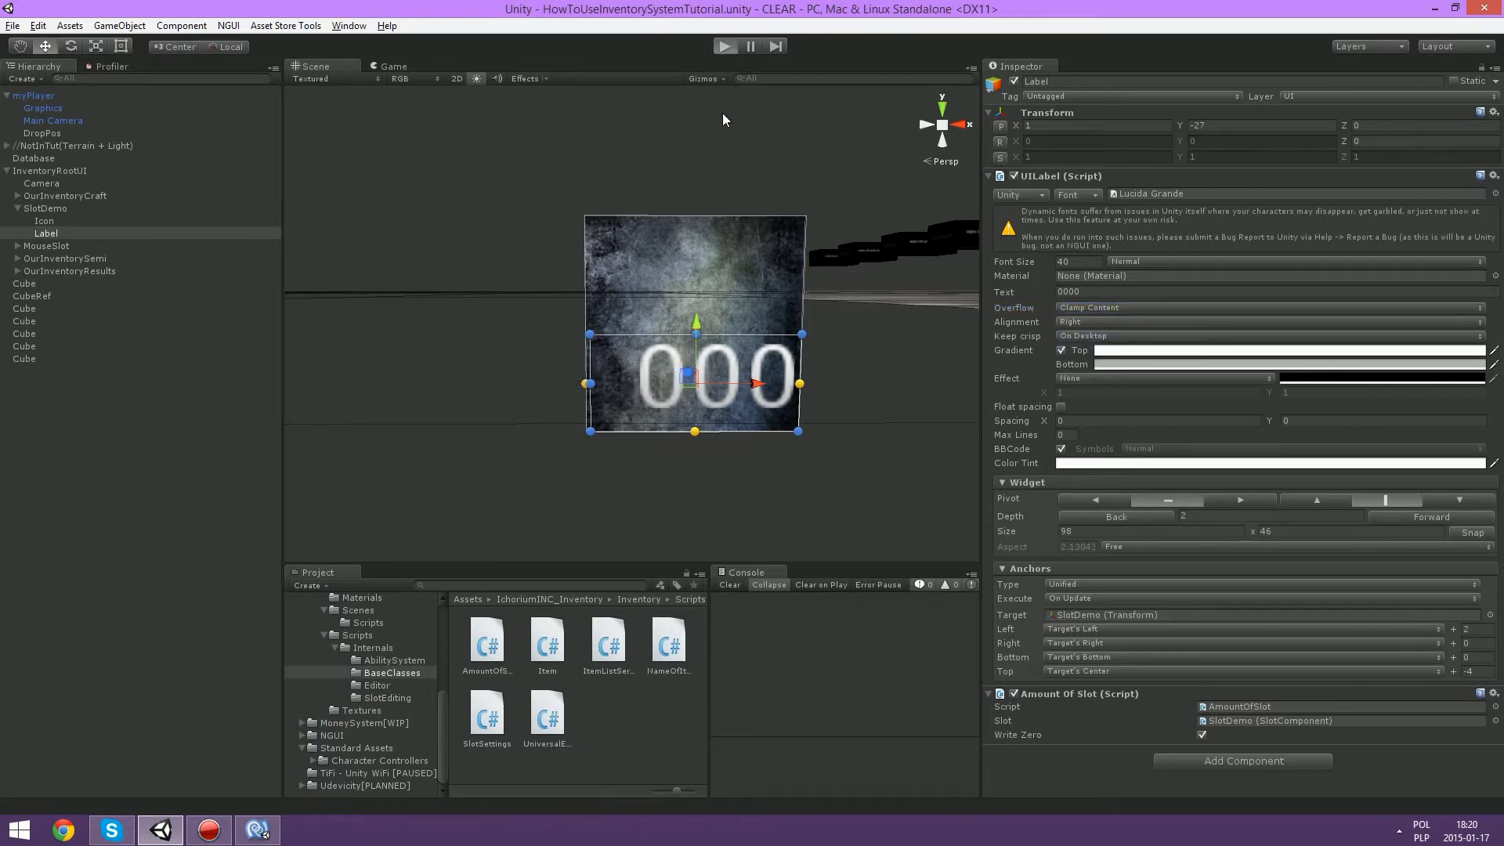
Step: Run the scene and move a gold ingot into the lower-left slot of the crafting grid to check the label
key(ctrl+p)
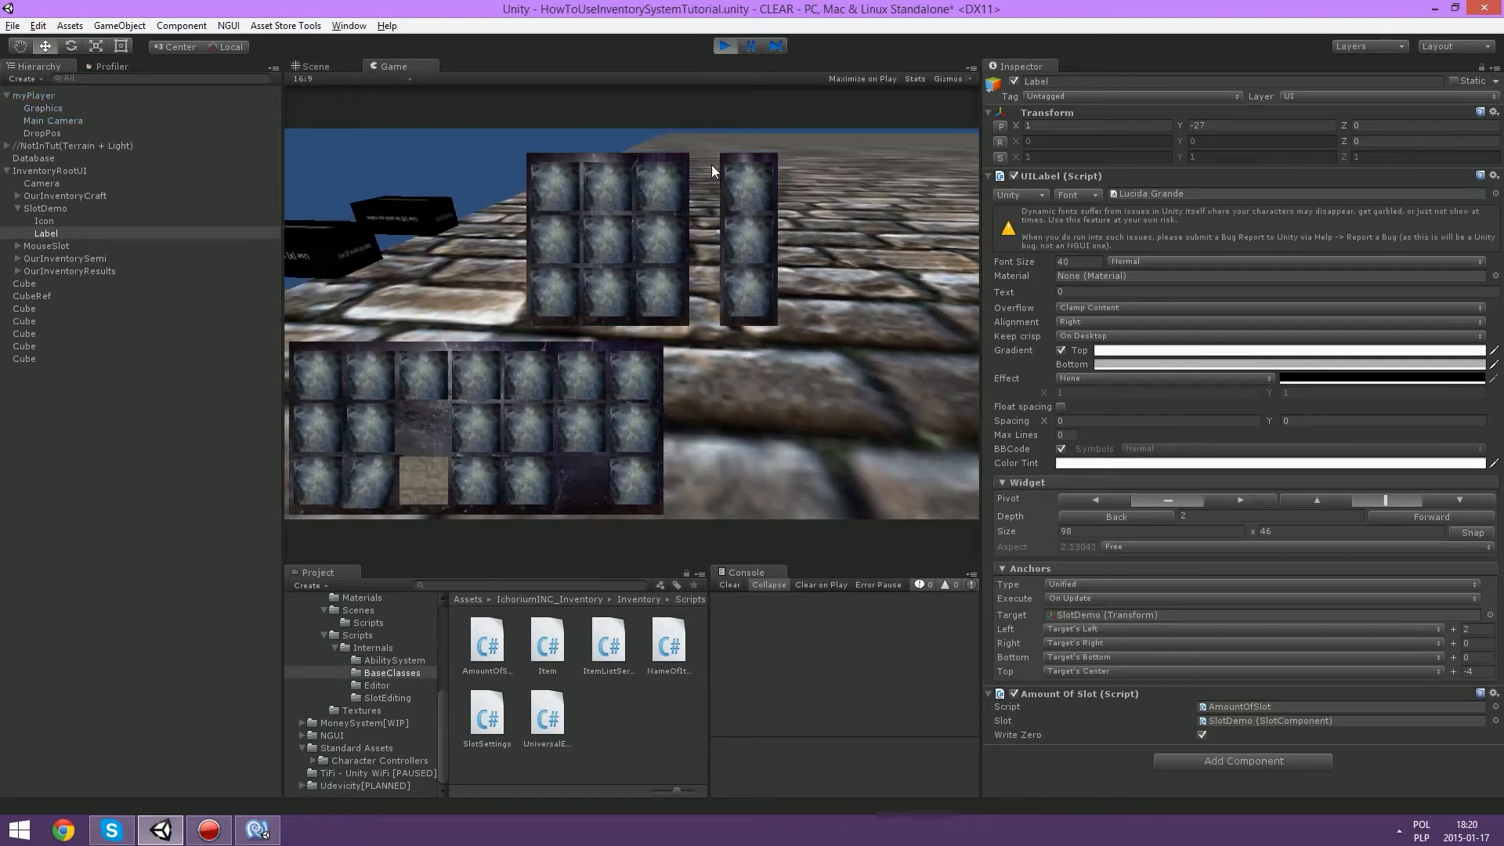
click(614, 174)
click(320, 481)
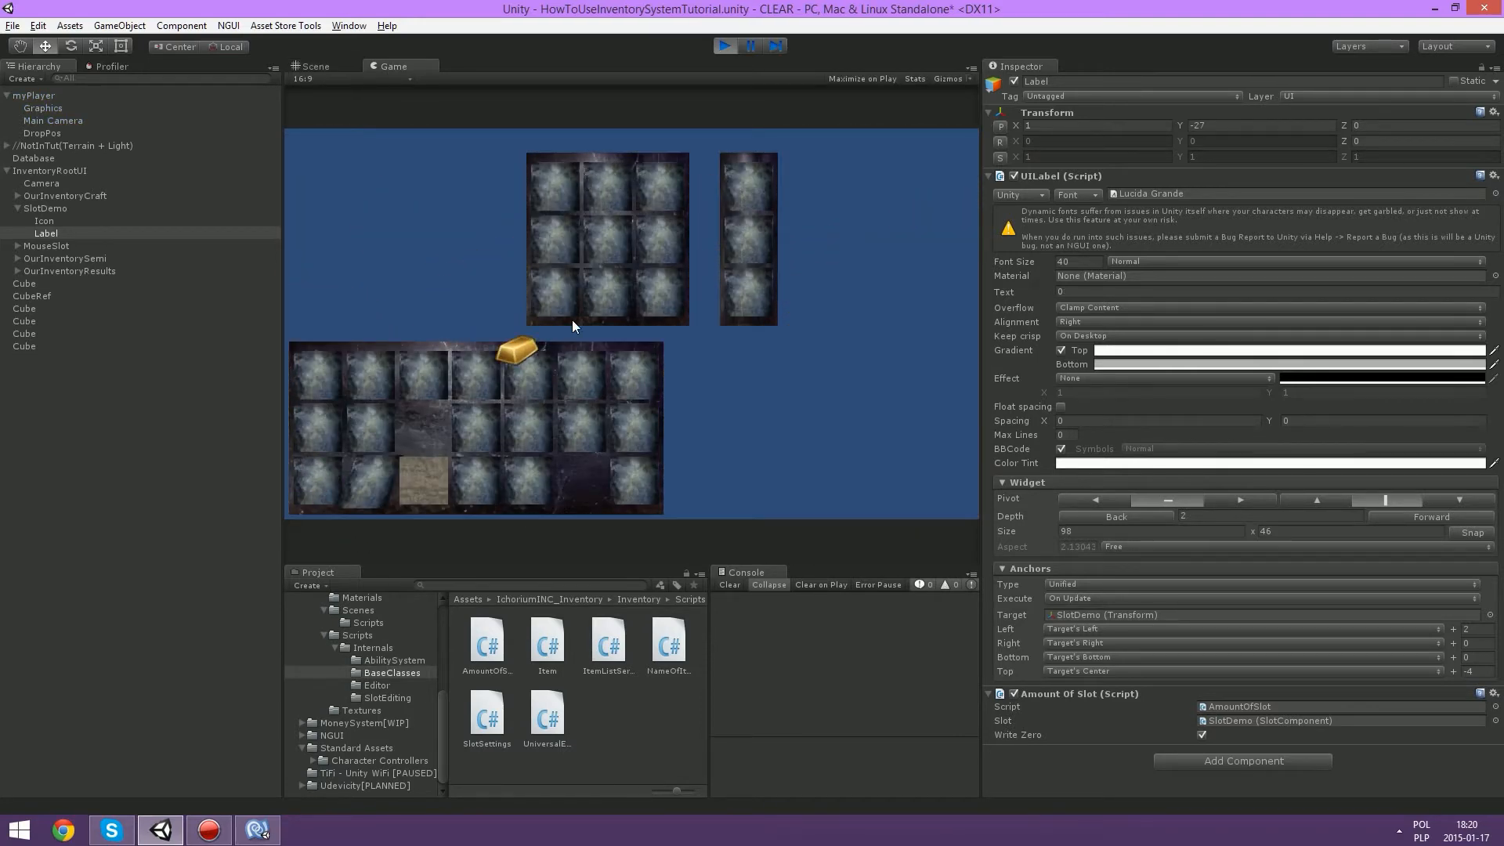
click(615, 241)
mouse_move(616, 255)
mouse_down()
mouse_move(617, 287)
mouse_move(650, 227)
mouse_move(600, 296)
mouse_move(545, 285)
mouse_move(546, 252)
mouse_move(596, 174)
mouse_move(561, 182)
mouse_move(553, 251)
mouse_move(617, 301)
mouse_move(566, 301)
mouse_up()
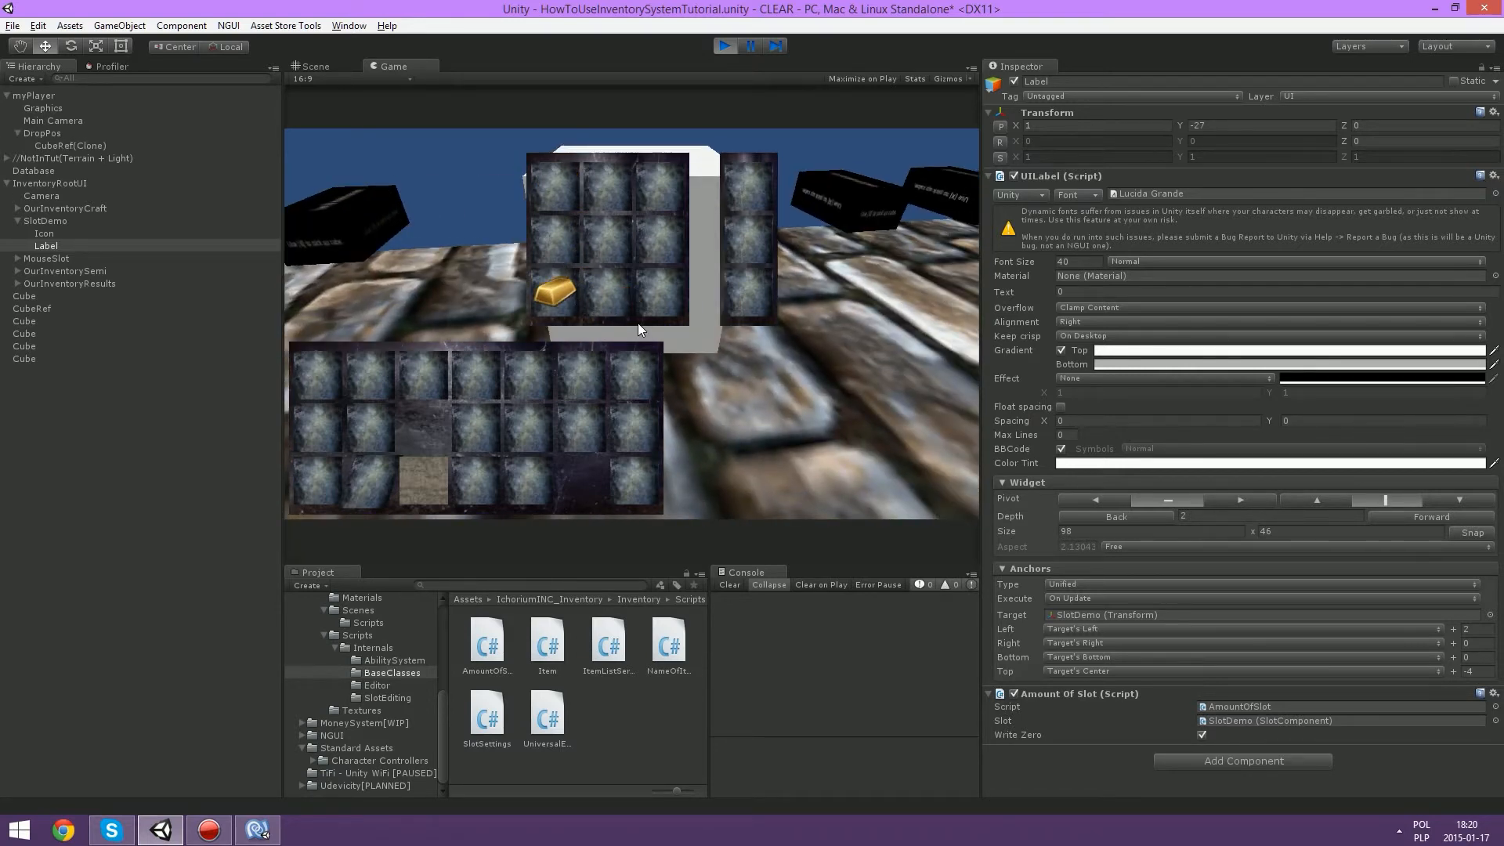
Step: Stop the run, assign OurInventorySemi as the inventory drawer of myPlayer's Hotbar script, and test-run the scene
click(129, 95)
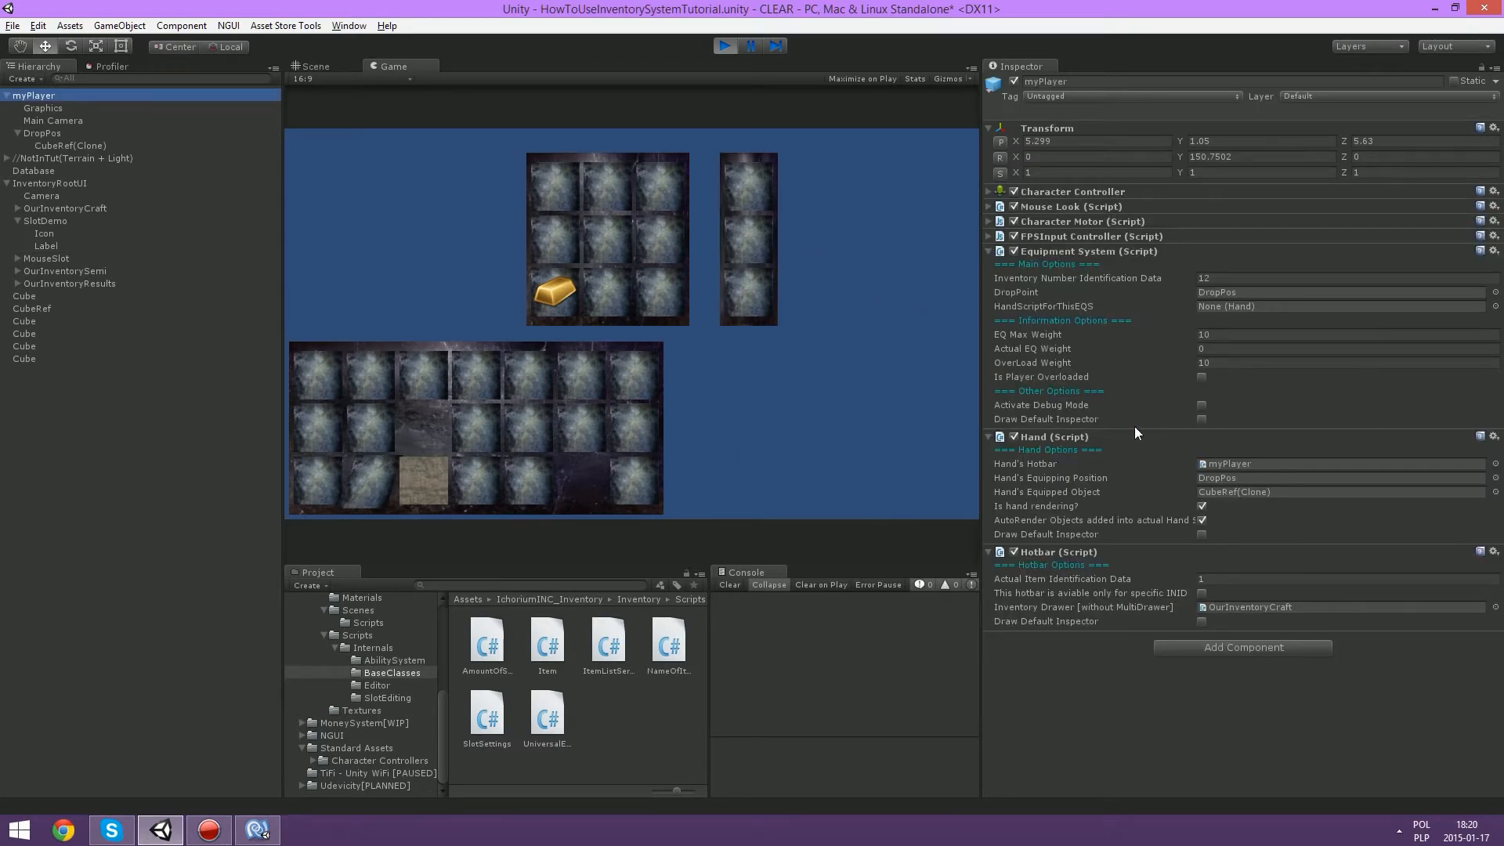
click(725, 45)
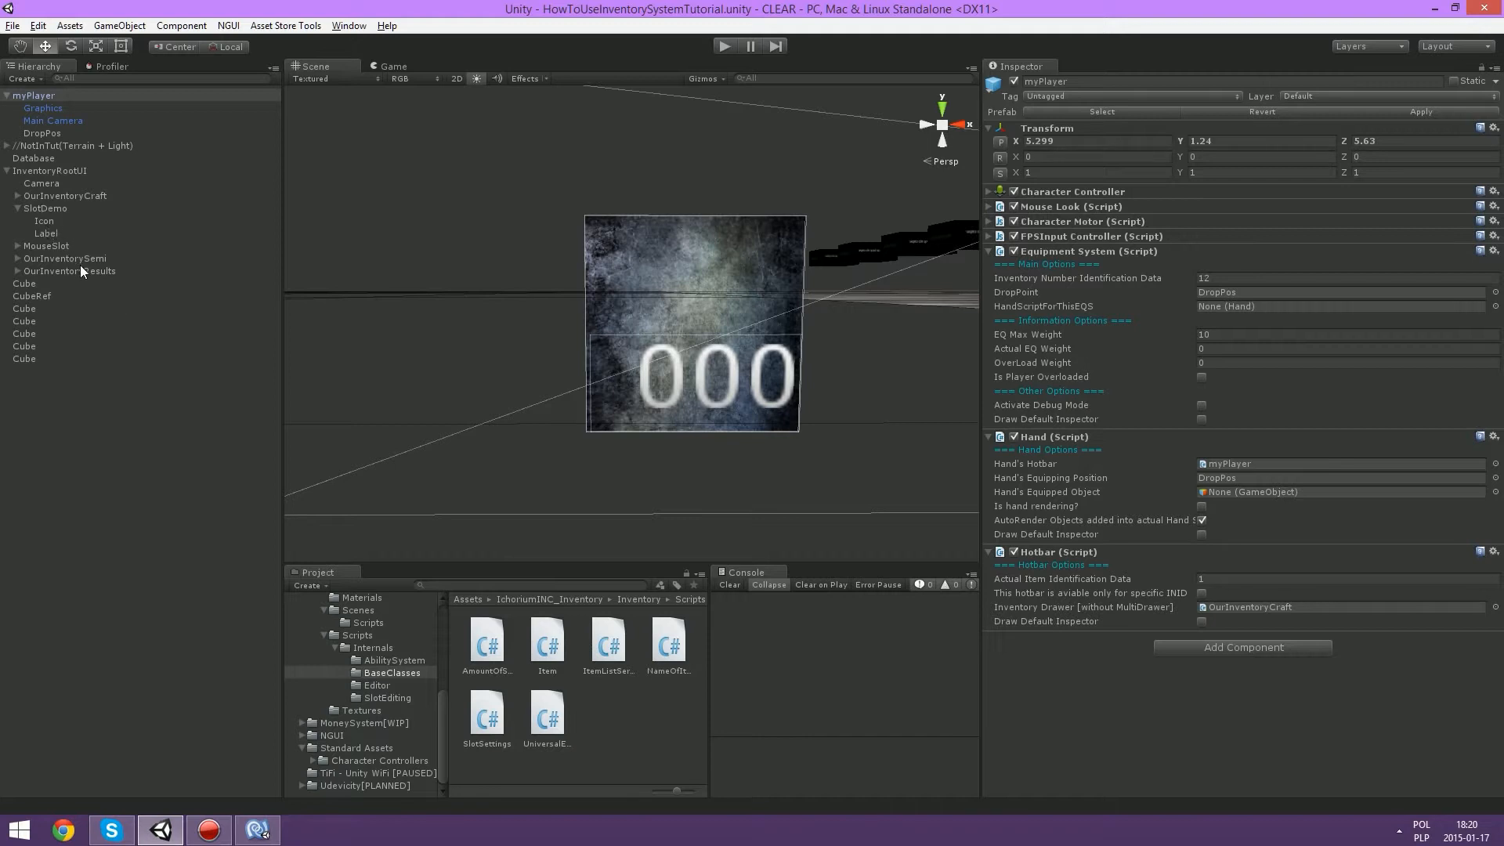
drag(80, 265, 1283, 613)
click(723, 47)
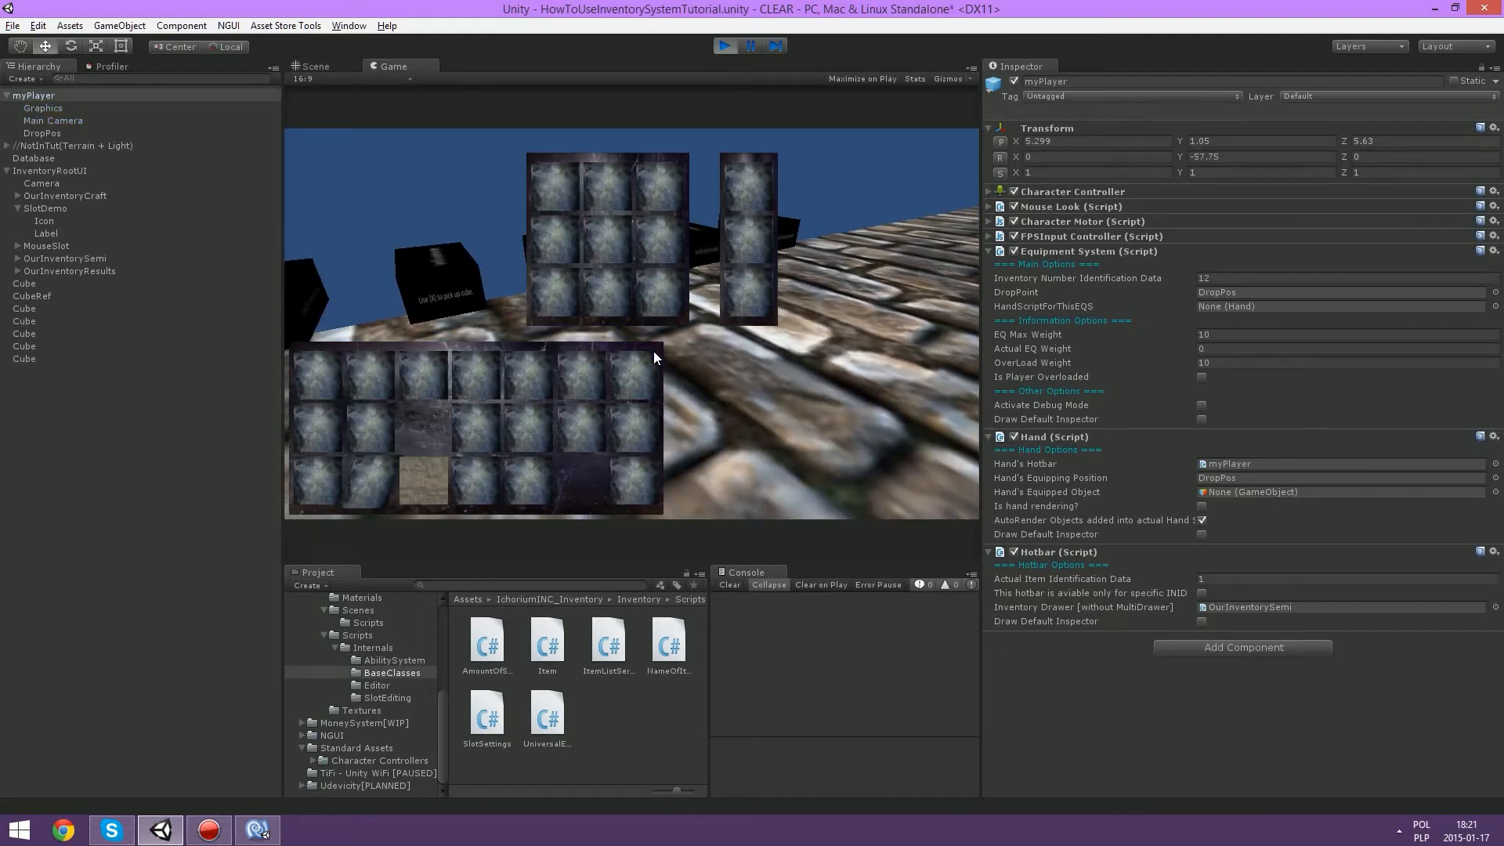
click(721, 47)
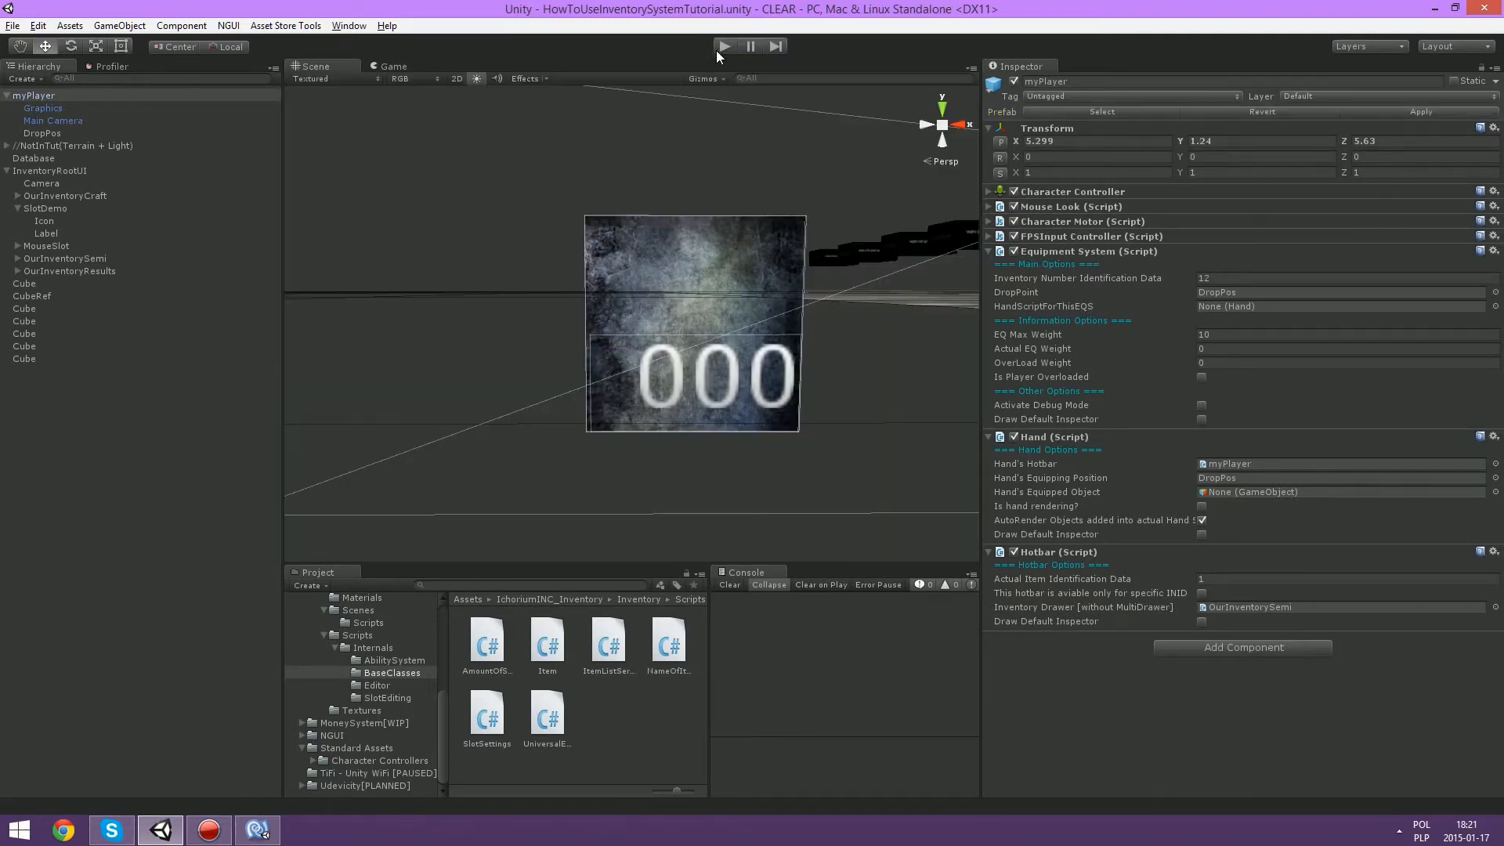
Step: Refresh the Drawer settings in the scene for OurInventoryCraft and OurInventorySemi
click(85, 199)
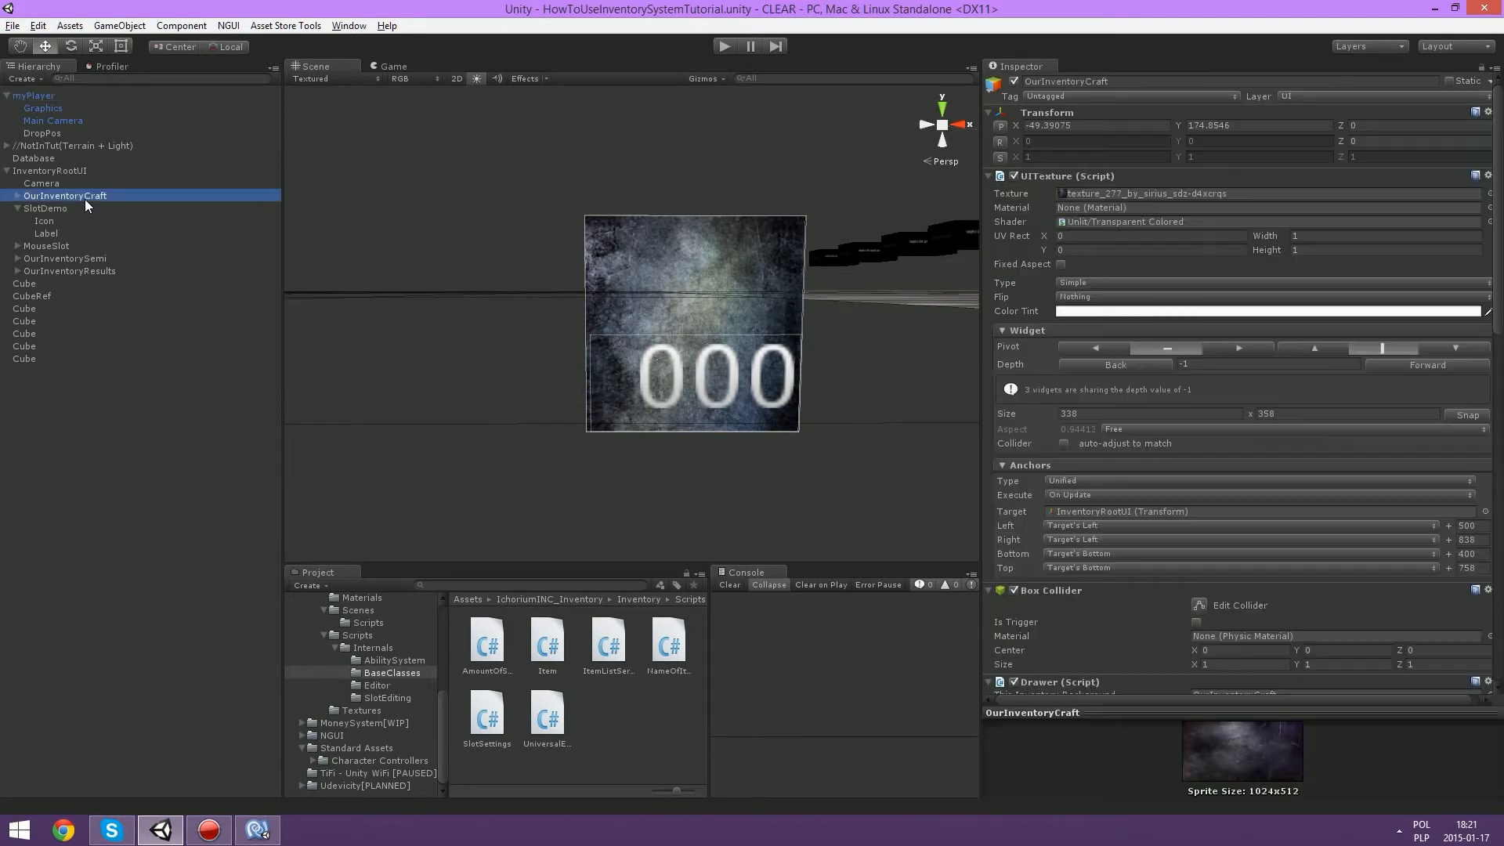
scroll(1125, 334, down, 15)
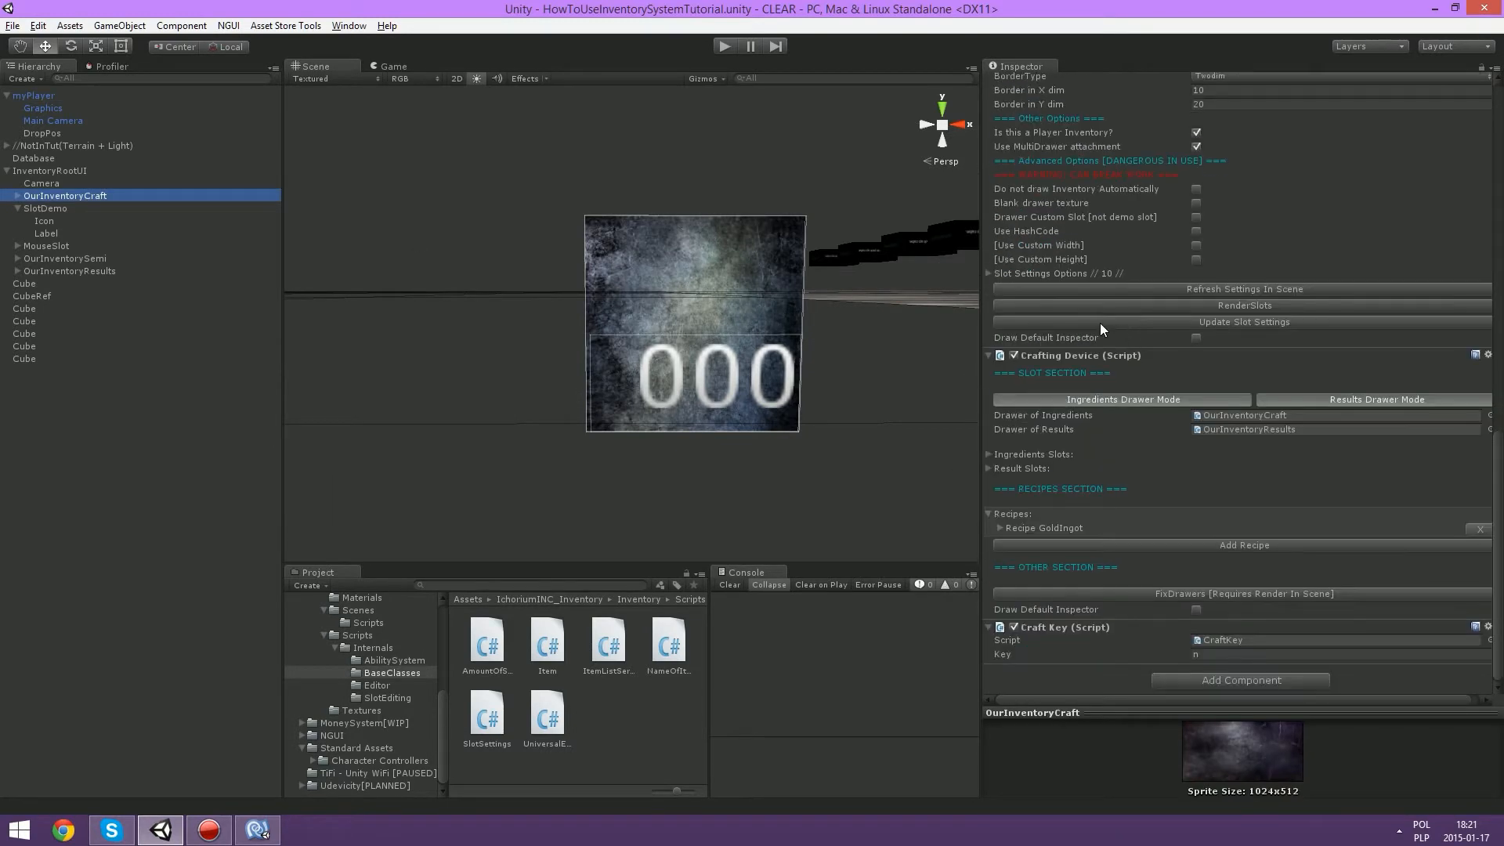
click(388, 67)
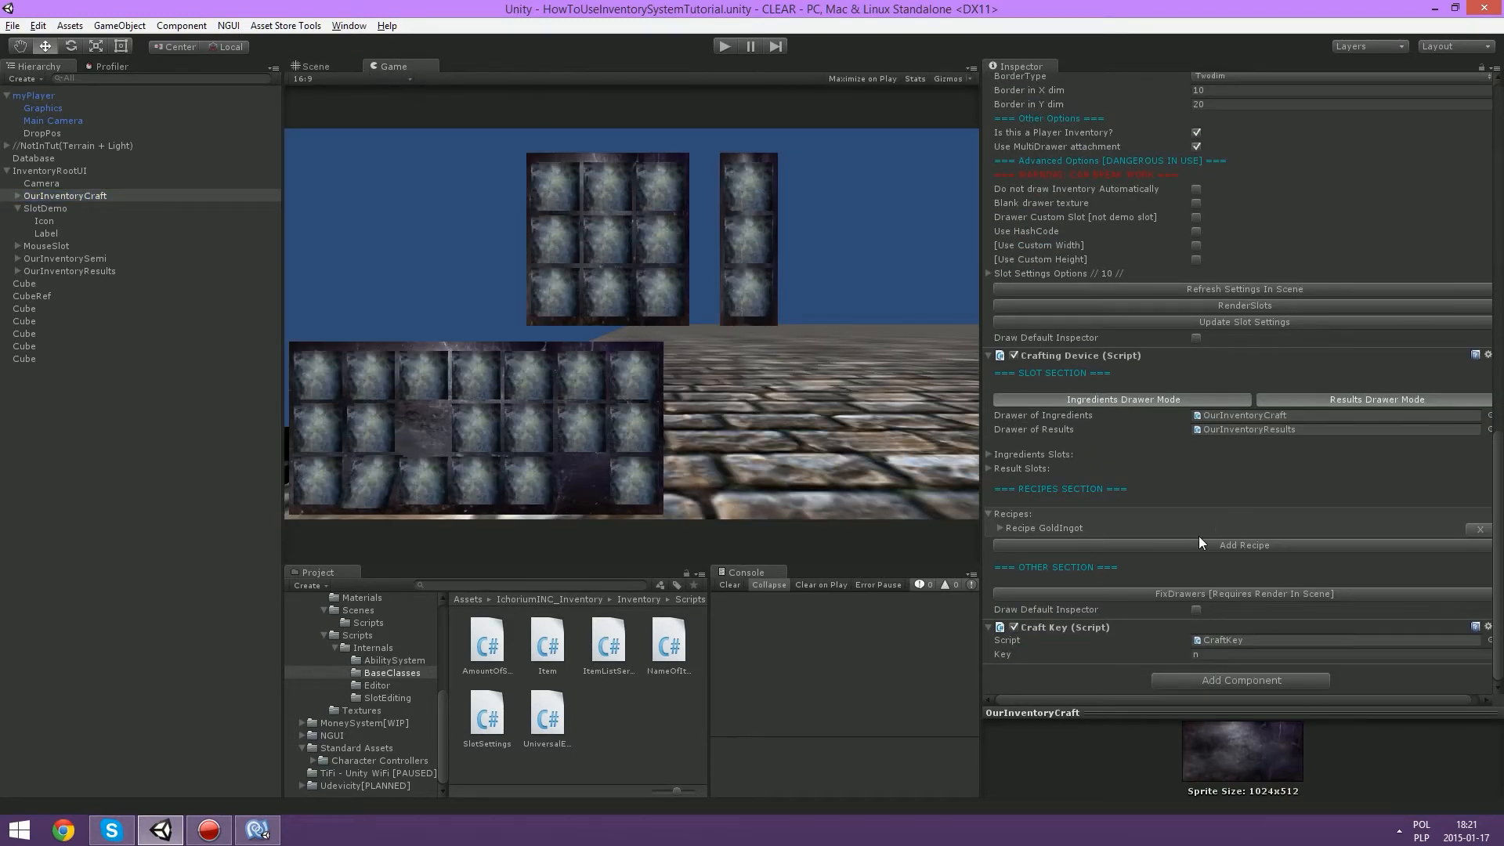
click(1230, 289)
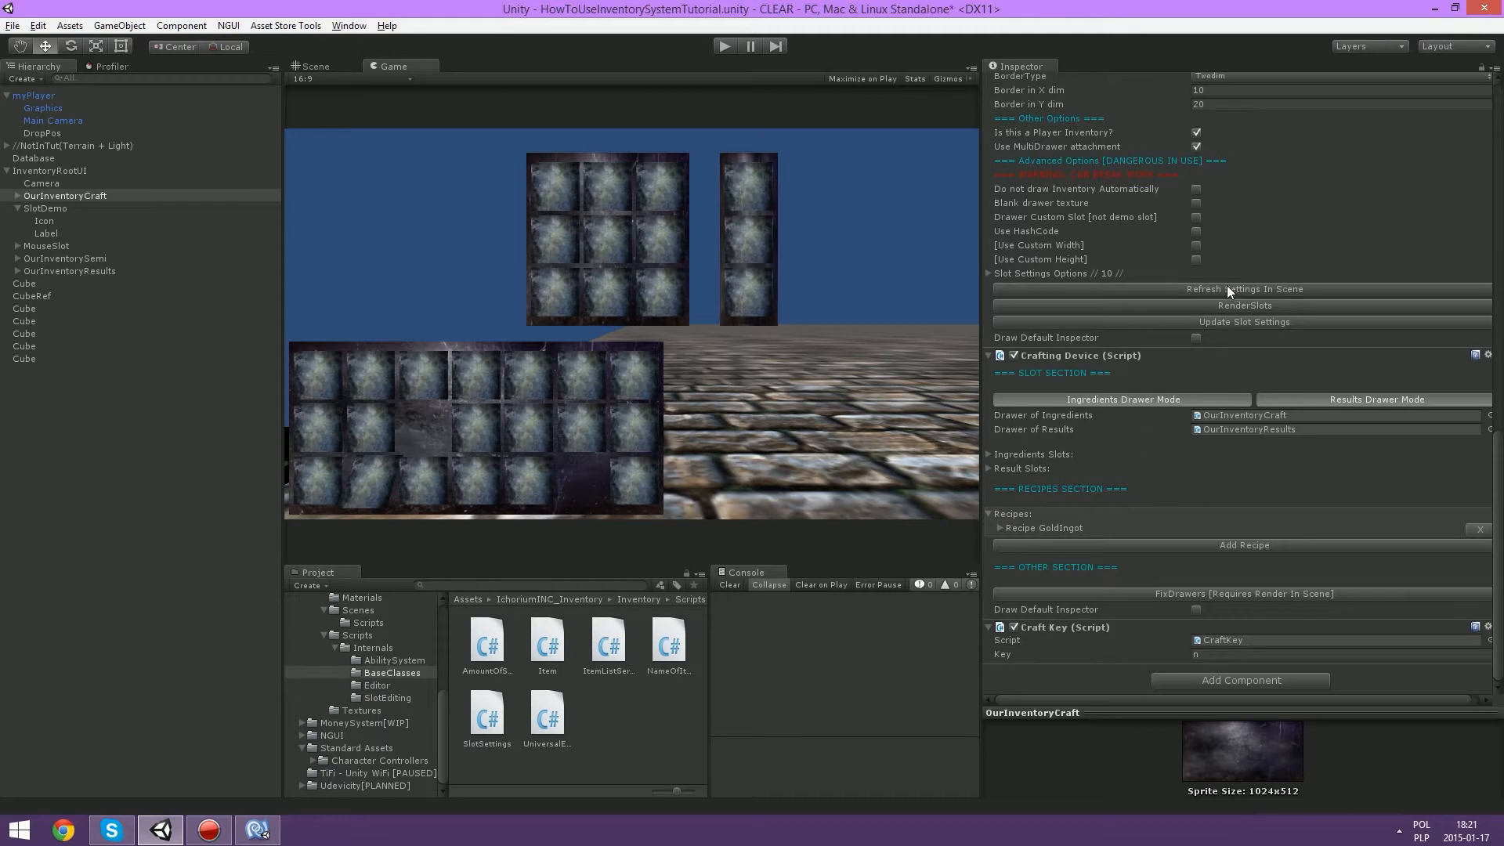
click(78, 249)
click(74, 254)
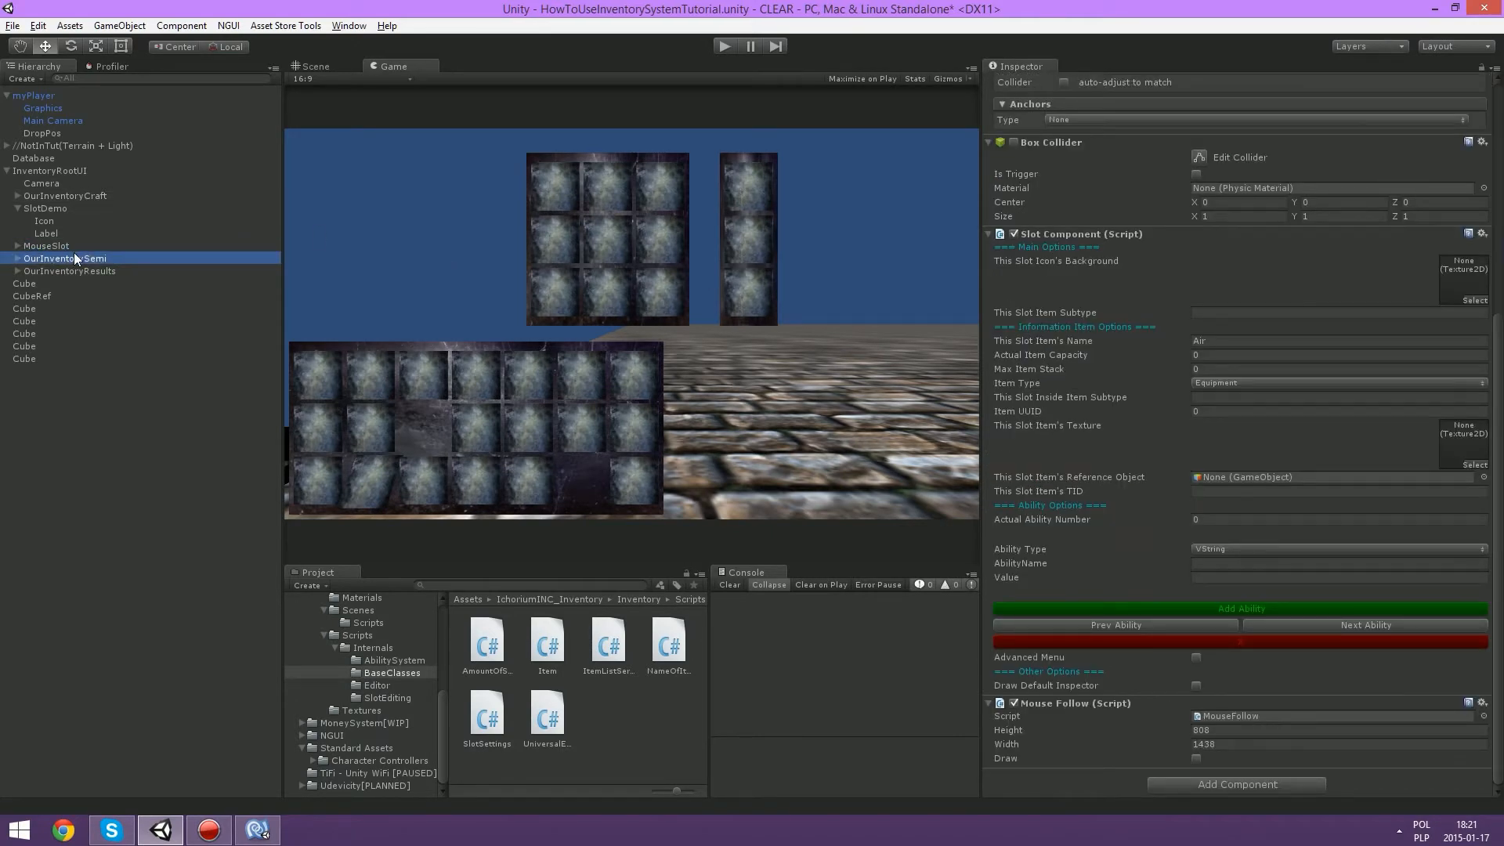
scroll(1277, 337, down, 5)
click(1280, 605)
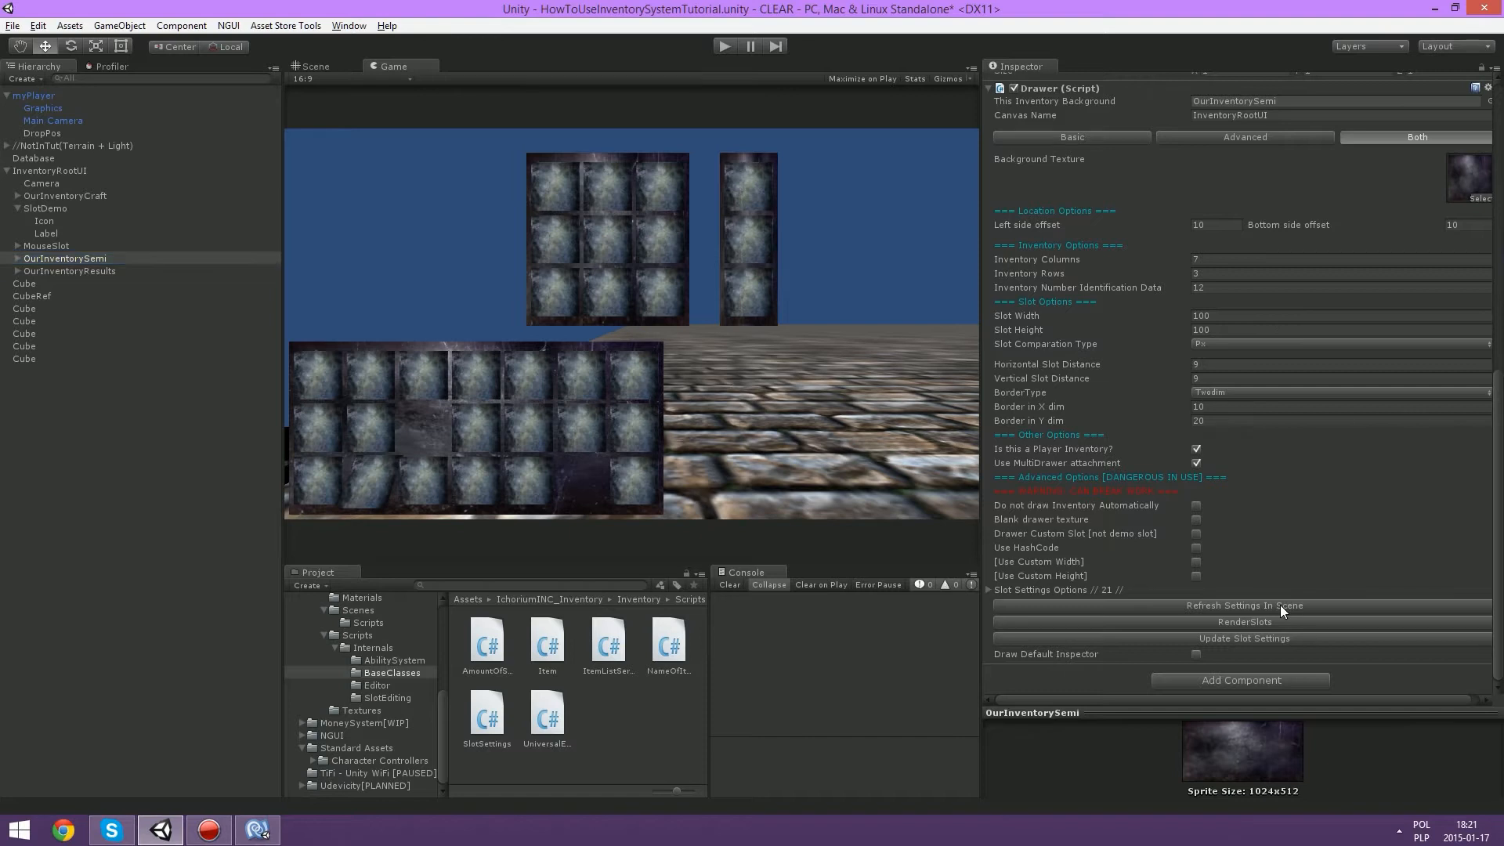
Step: Enable Drawer Custom Slot on OurInventorySemi's Drawer script and refresh its settings in the scene
click(53, 204)
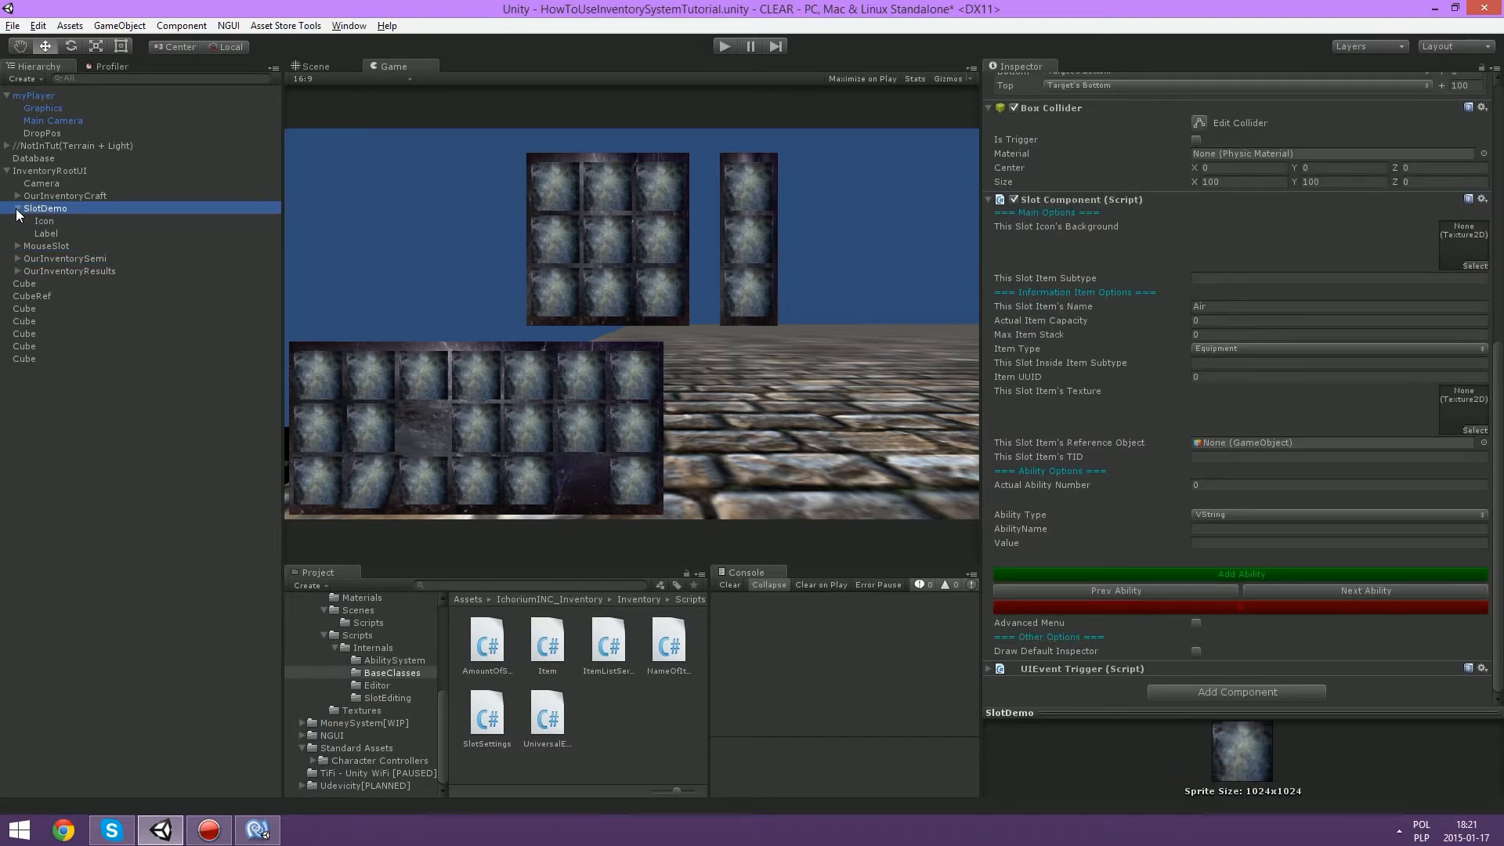
click(15, 209)
click(53, 235)
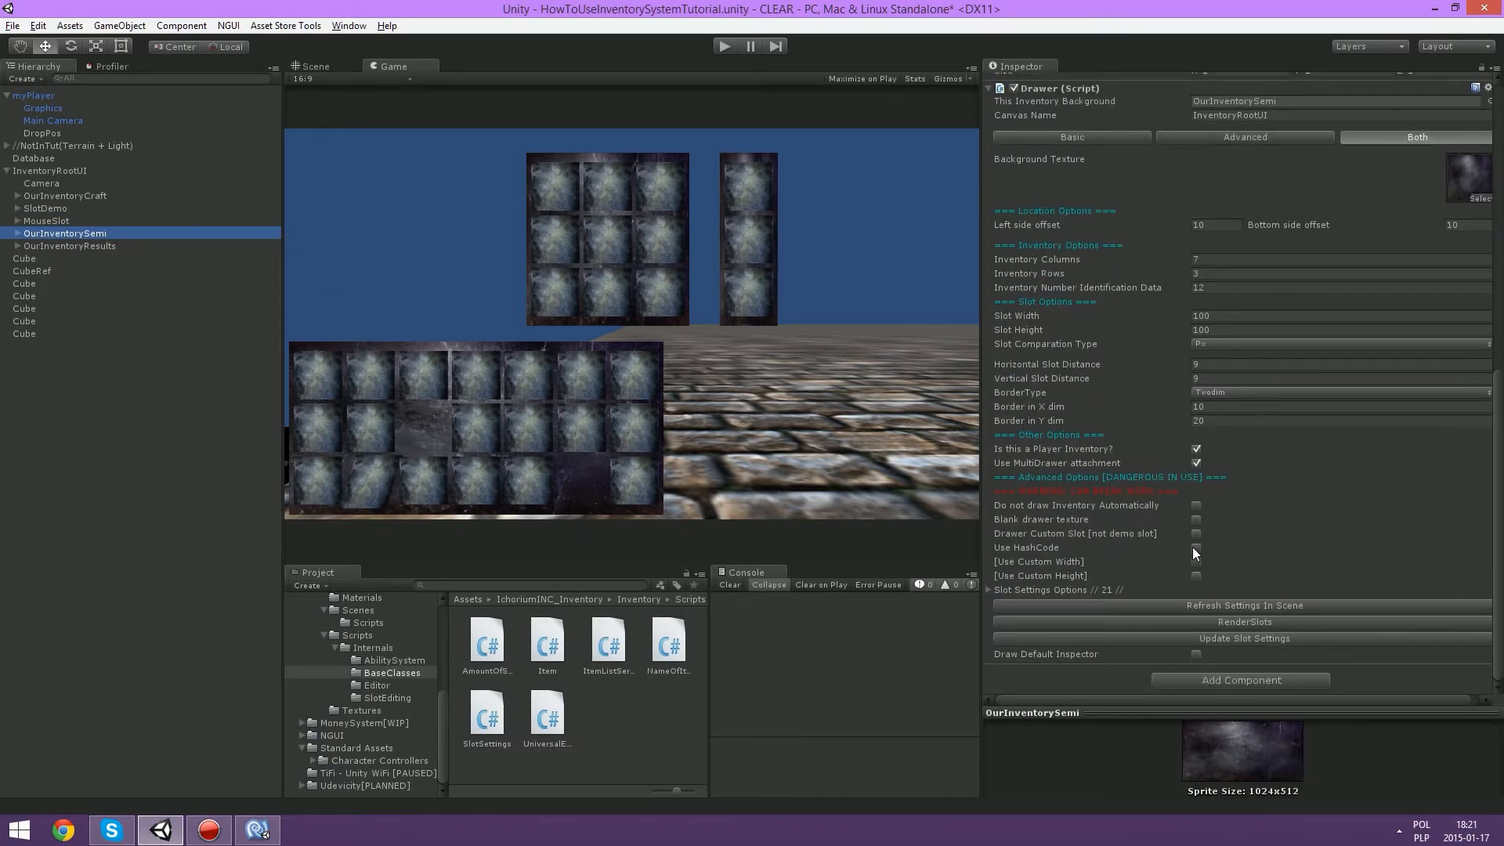
click(1196, 533)
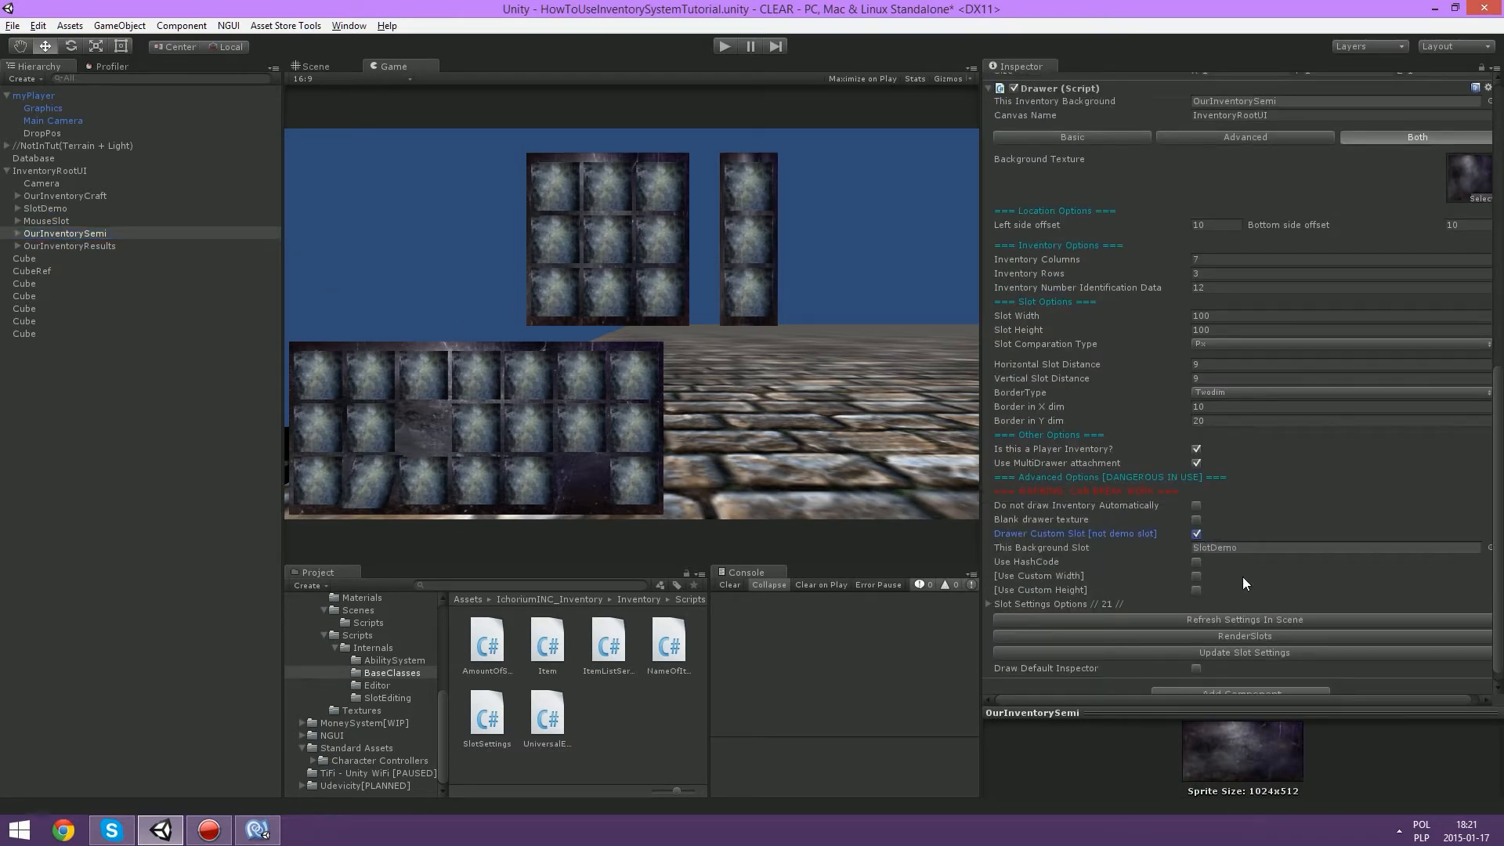
click(1244, 618)
click(1244, 617)
click(1245, 617)
scroll(1043, 525, down, 1)
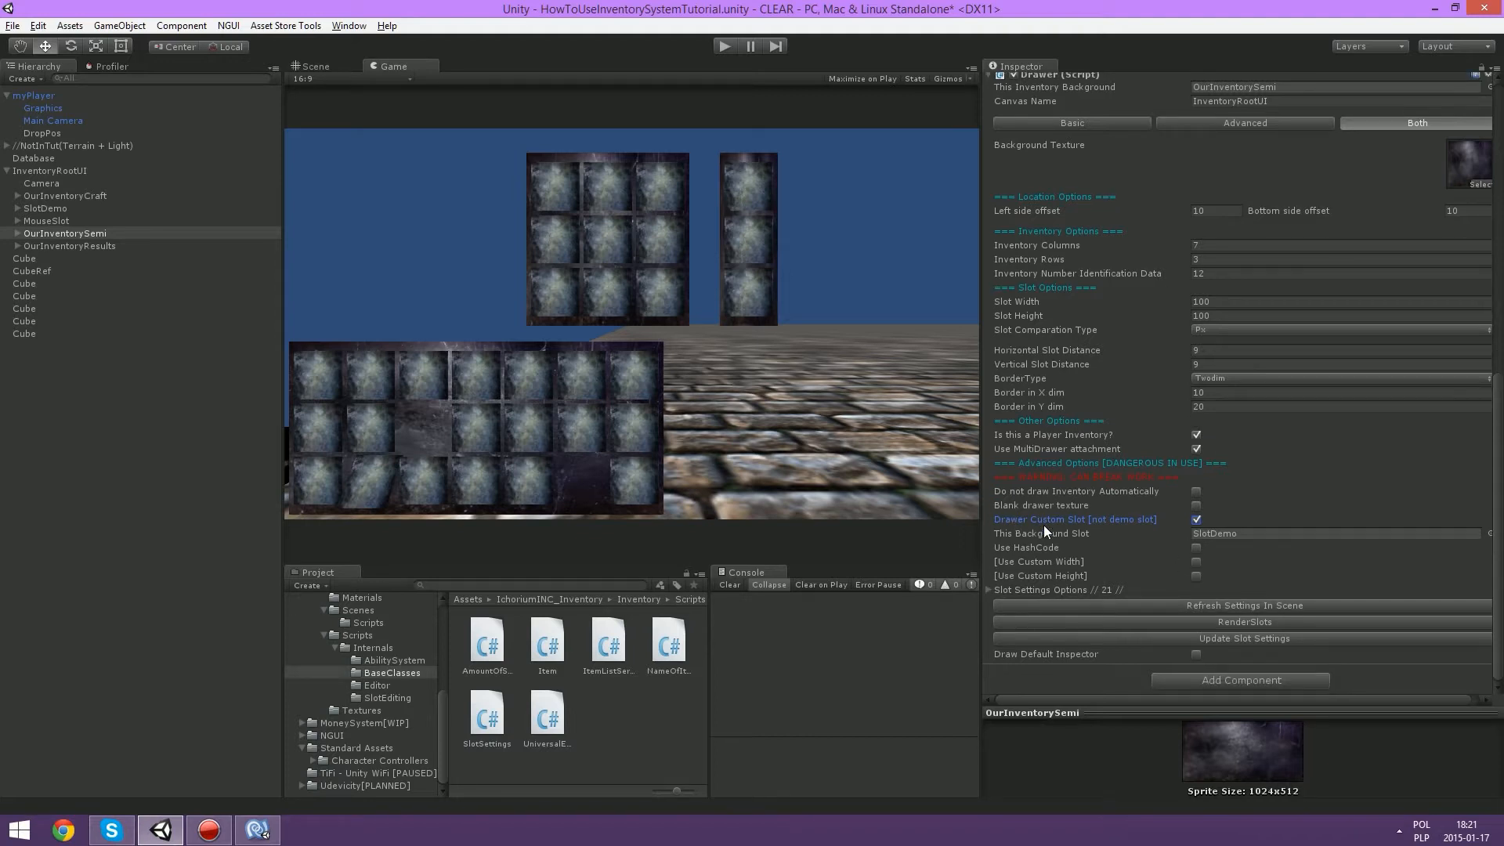
Step: Check the hierarchy entries of OurInventorySemi and MouseSlot, and save the scene
click(16, 234)
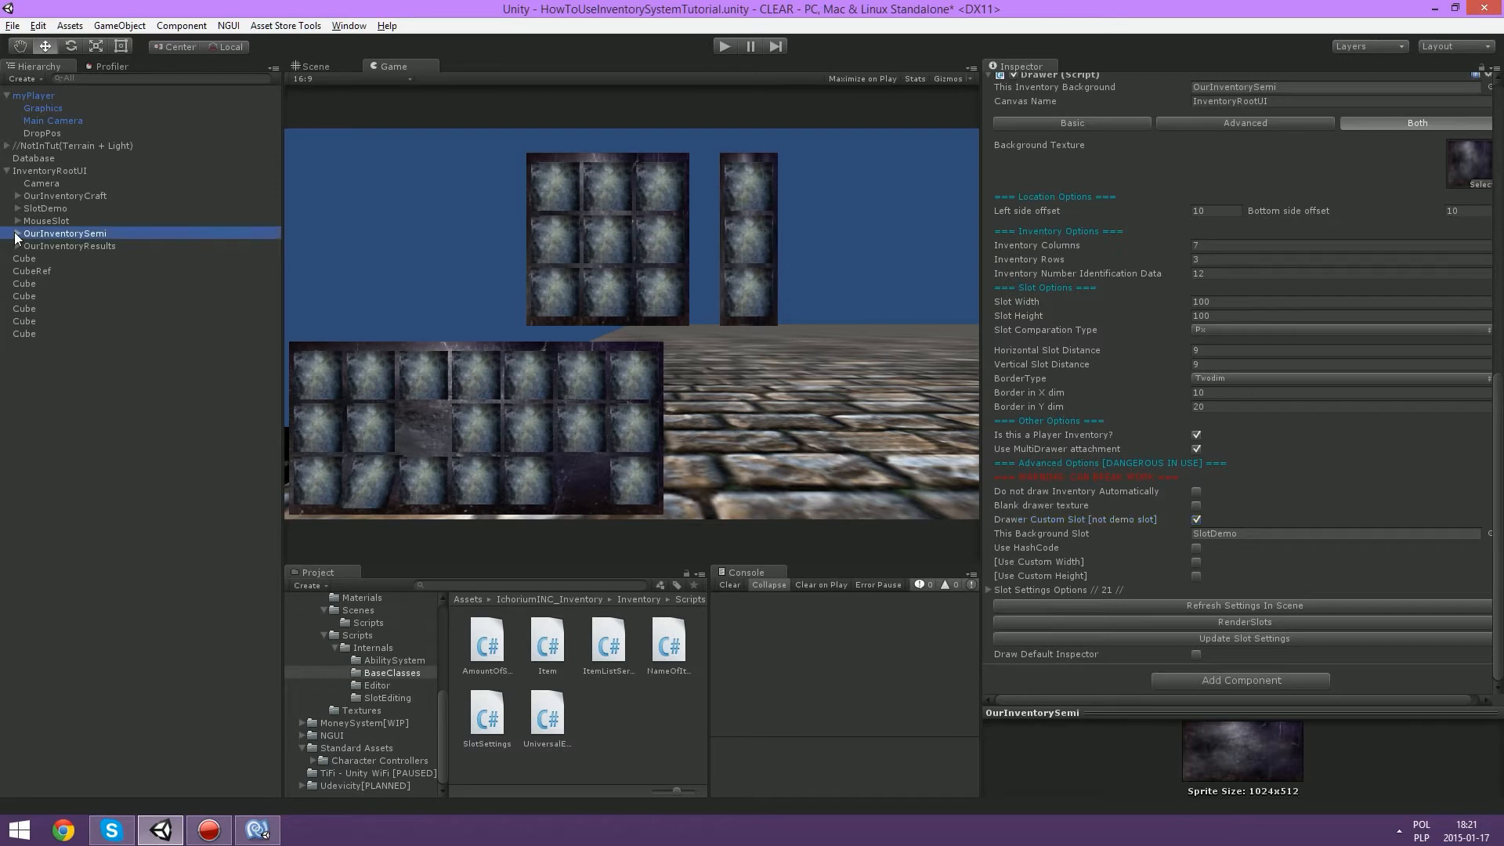
click(16, 235)
click(16, 223)
click(17, 223)
click(768, 120)
key(ctrl+s)
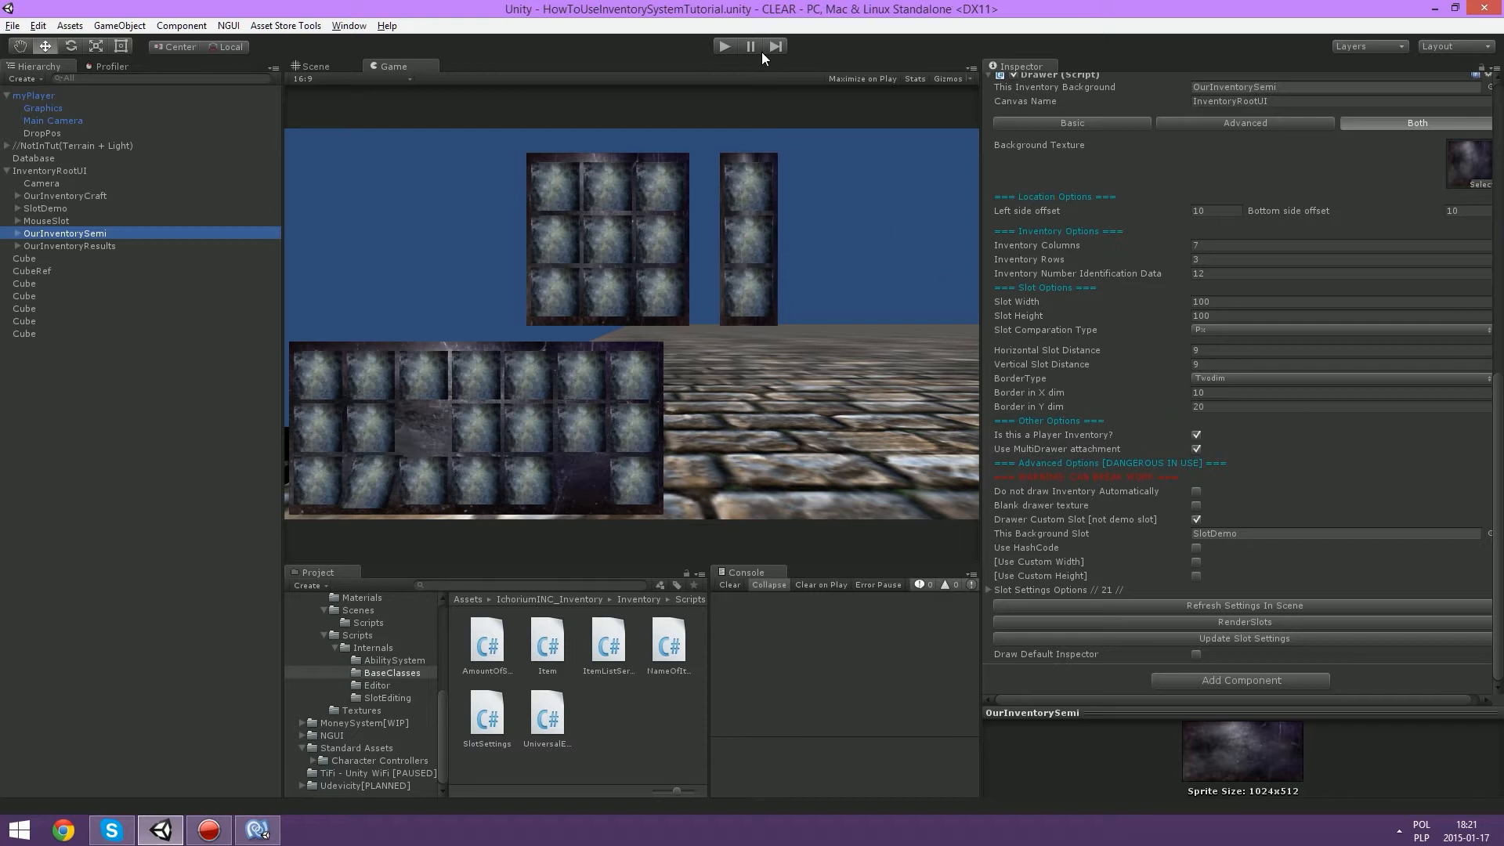
Step: Refresh OurInventorySemi's settings from the Drawer's Advanced options, check its Slot Settings Options, and save the scene
click(1323, 123)
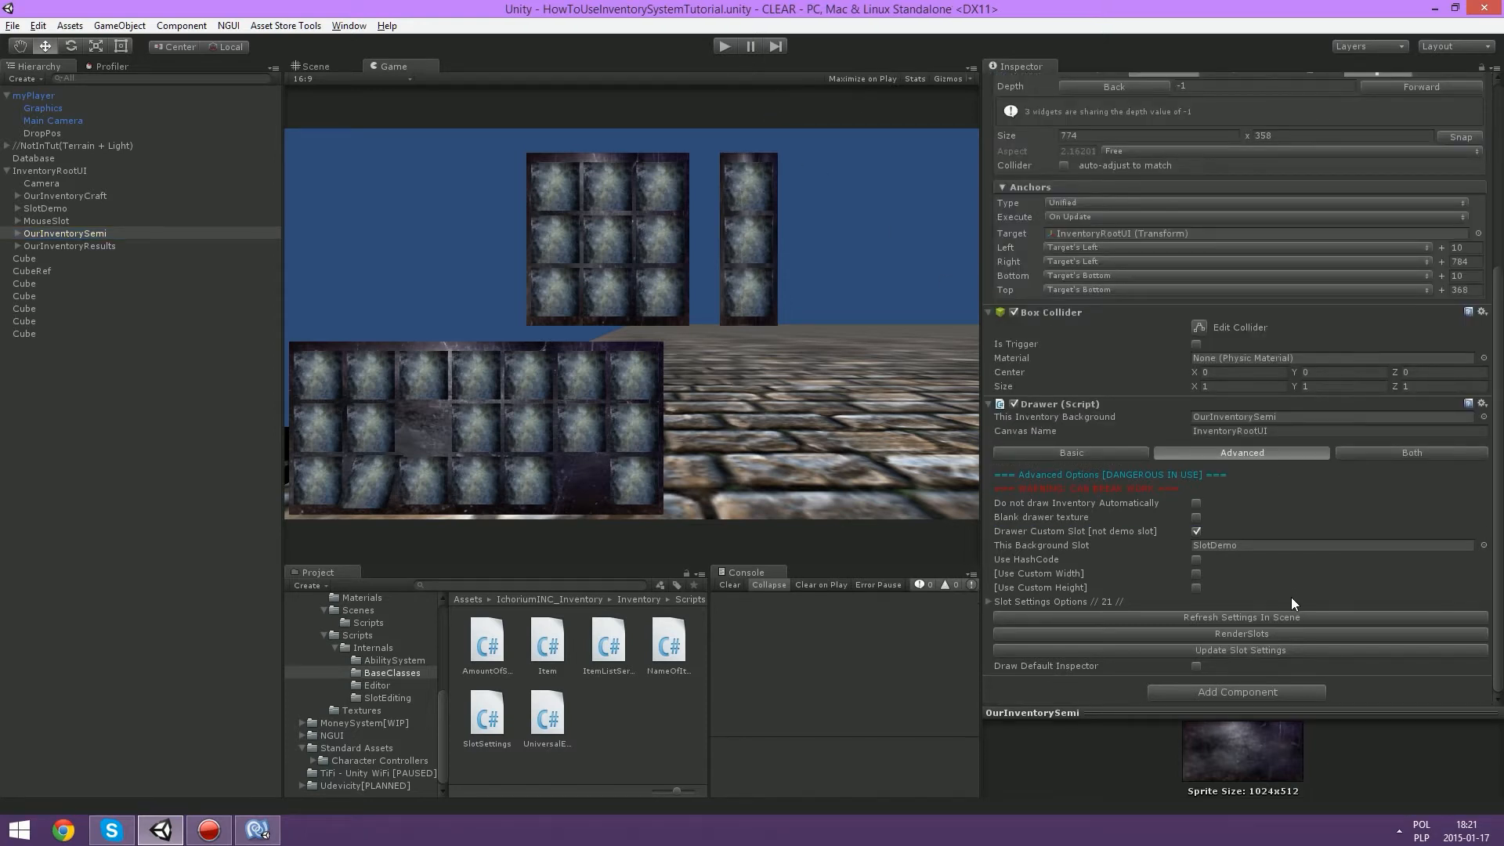
click(1306, 616)
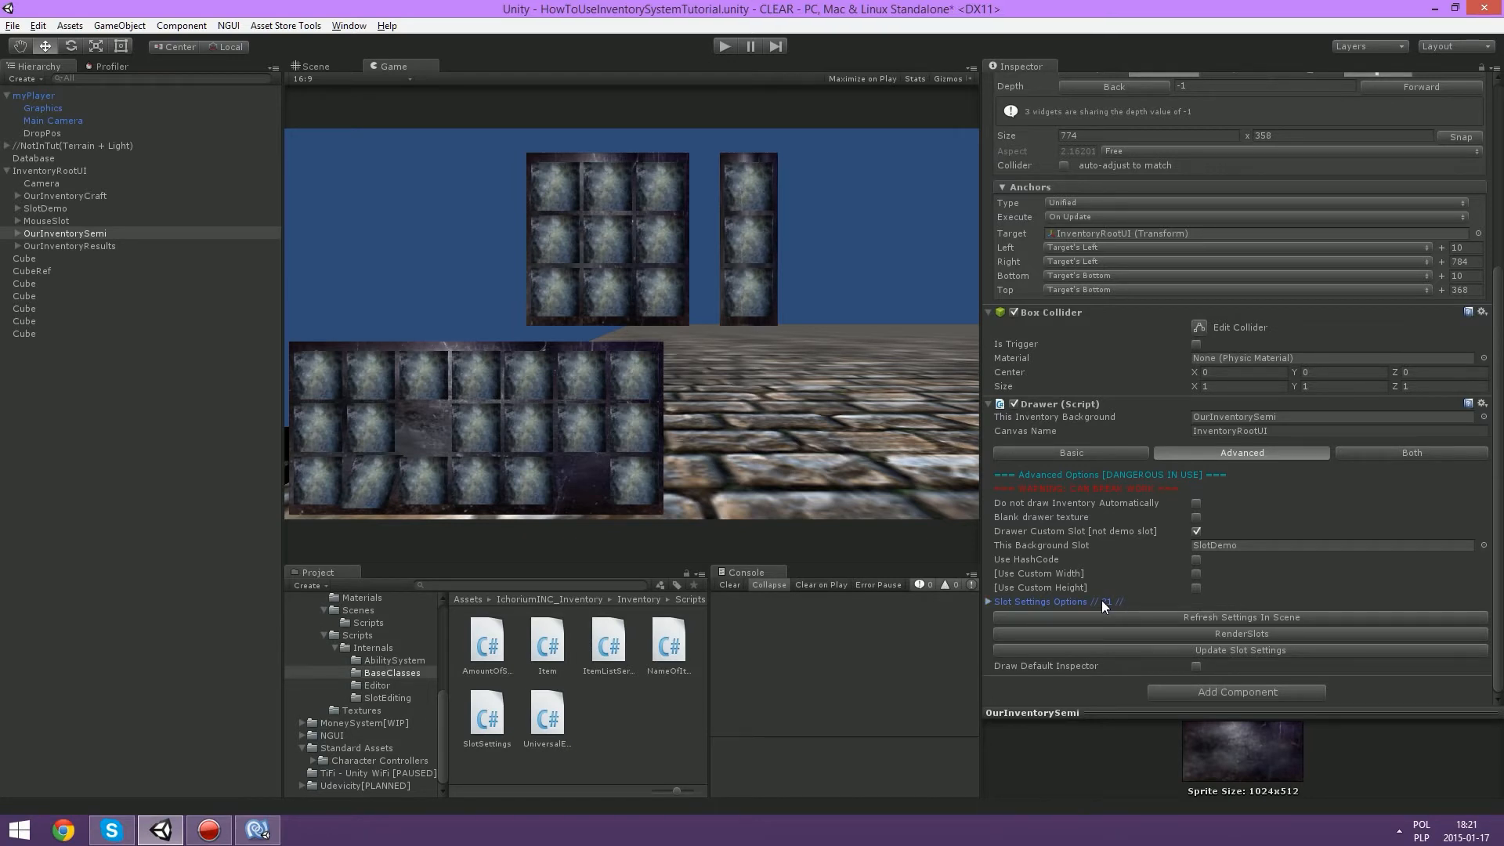
click(986, 604)
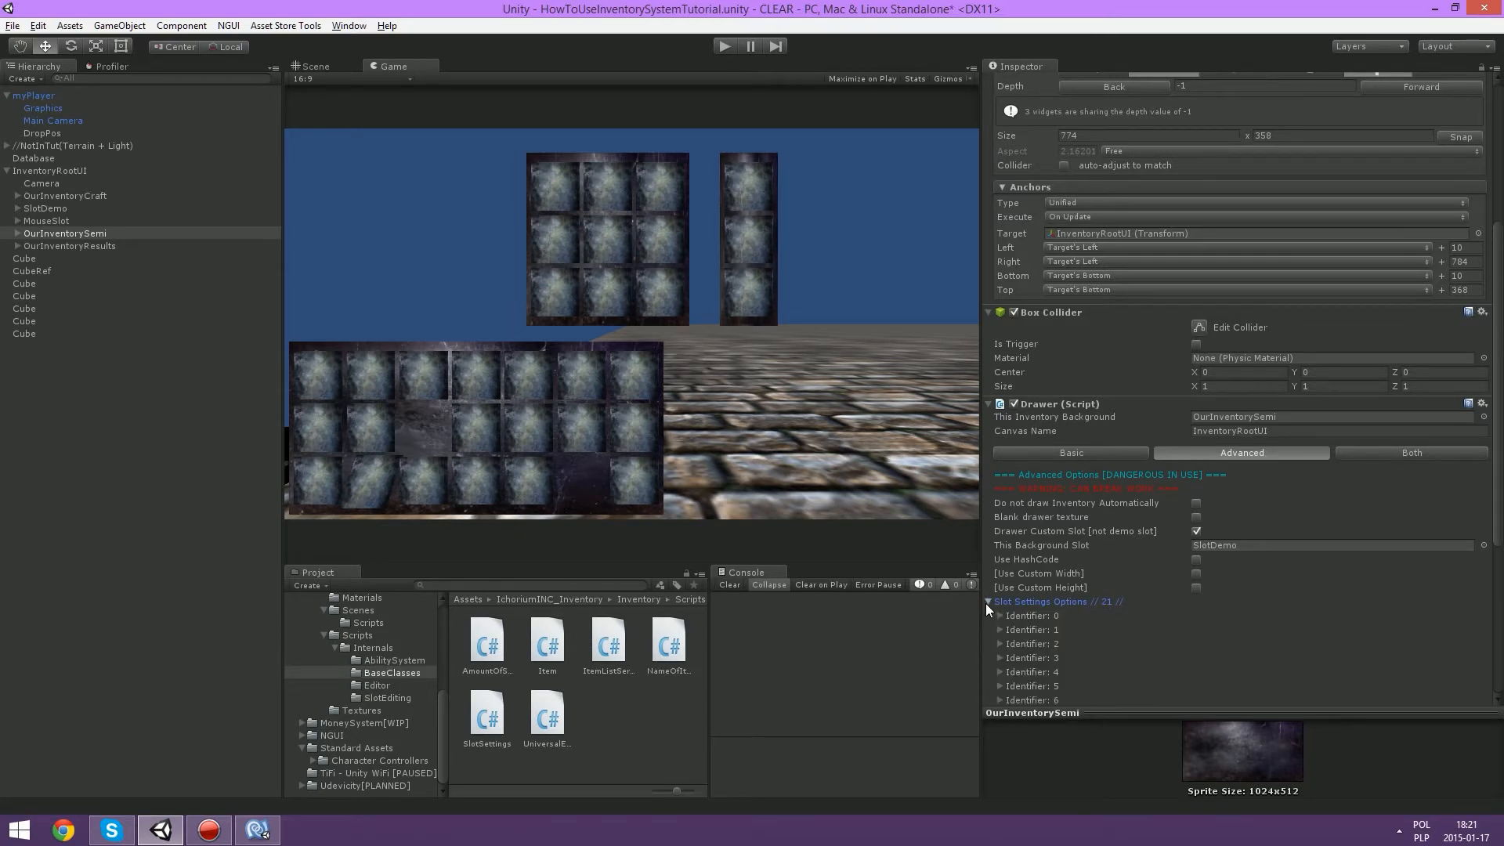
click(988, 604)
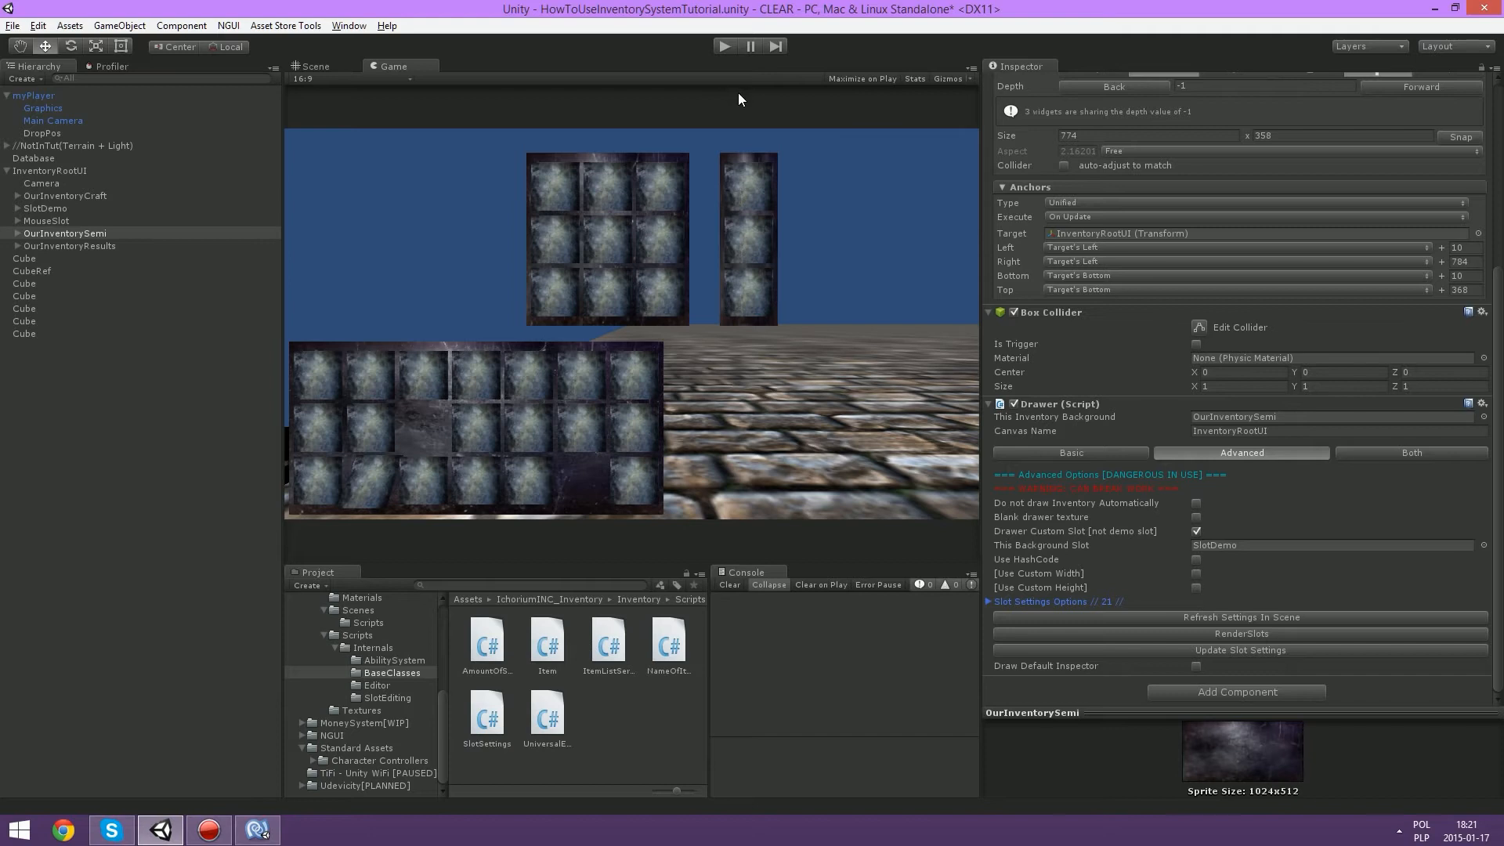
key(ctrl+s)
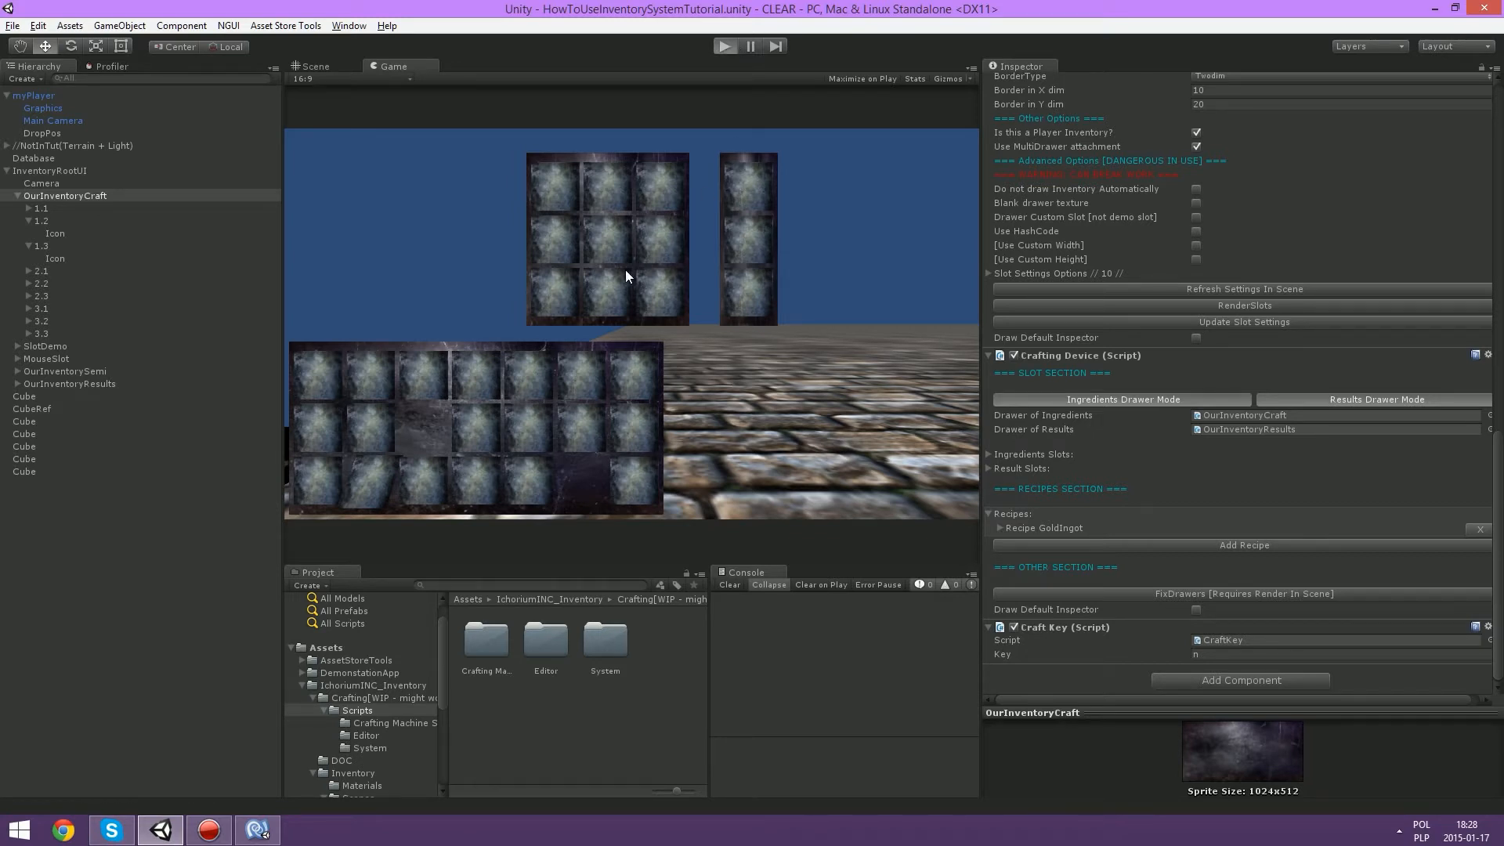
Step: Run the scene, pick up a cube, and craft with its gold ingot in the crafting grid's centre slot
key(ctrl+p)
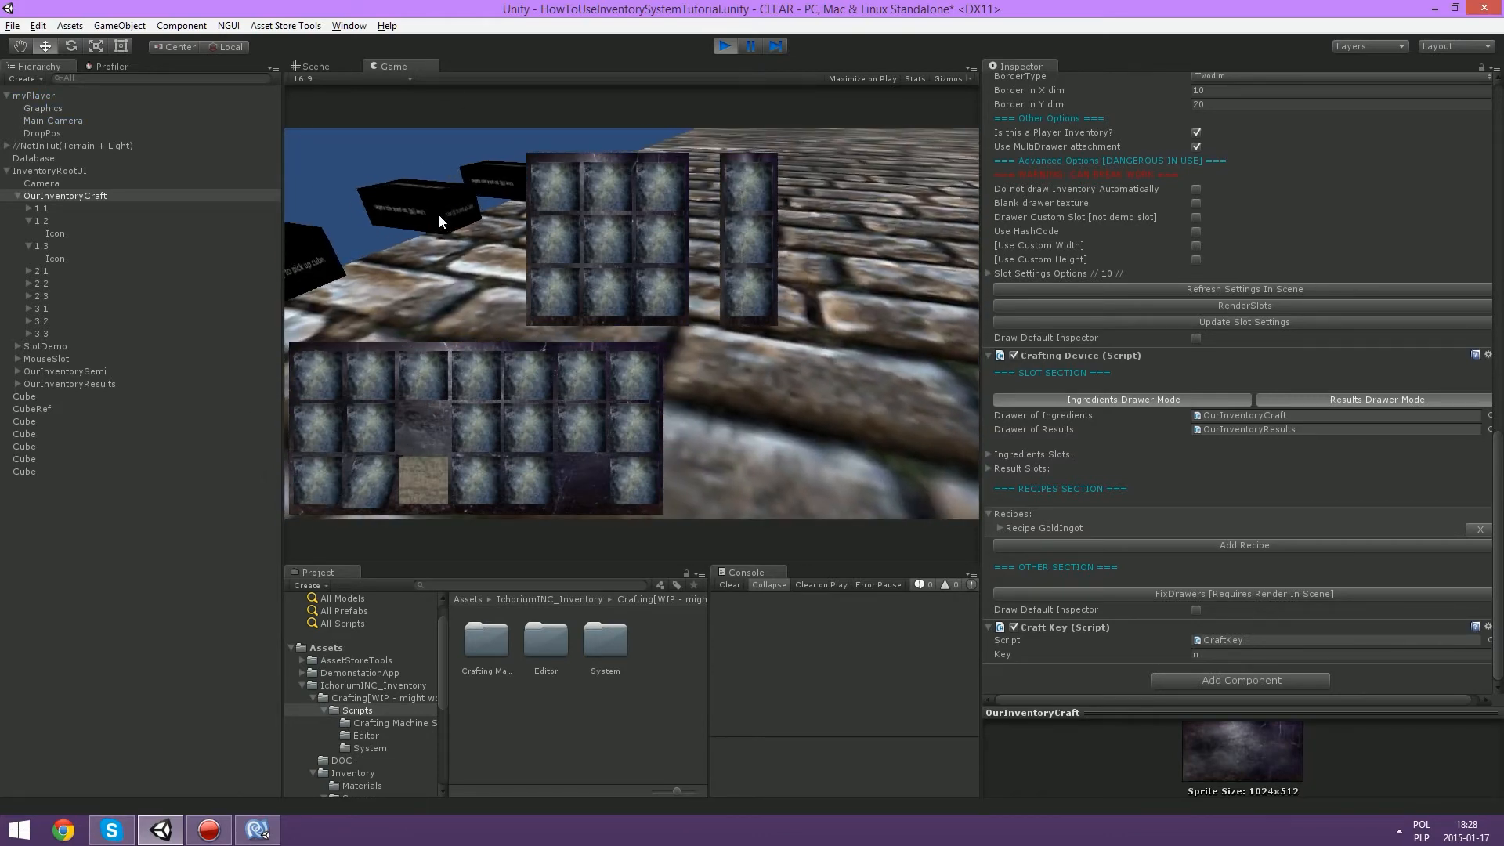
click(439, 215)
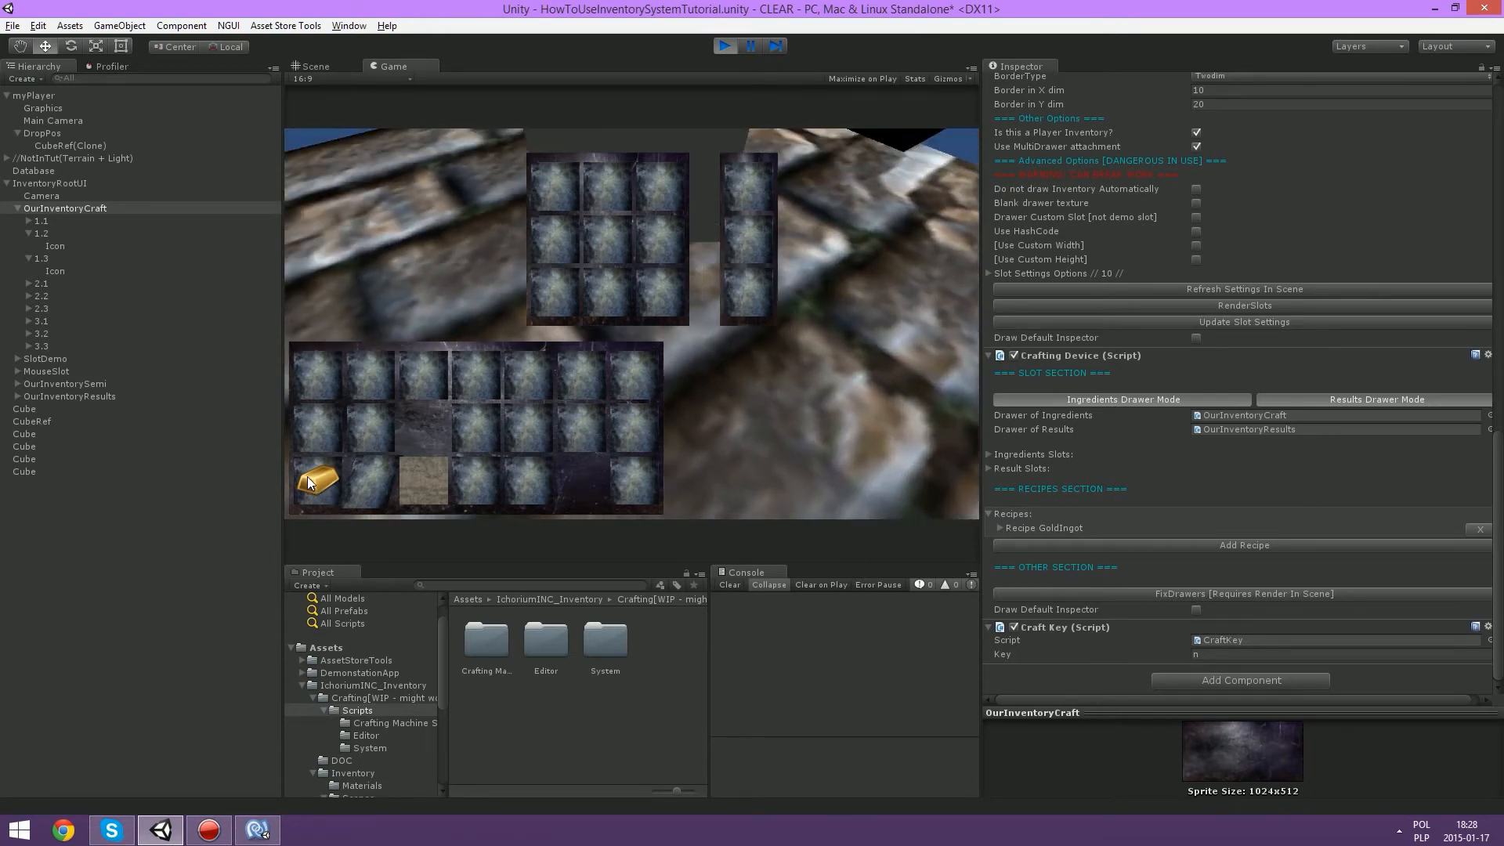
drag(320, 470, 603, 253)
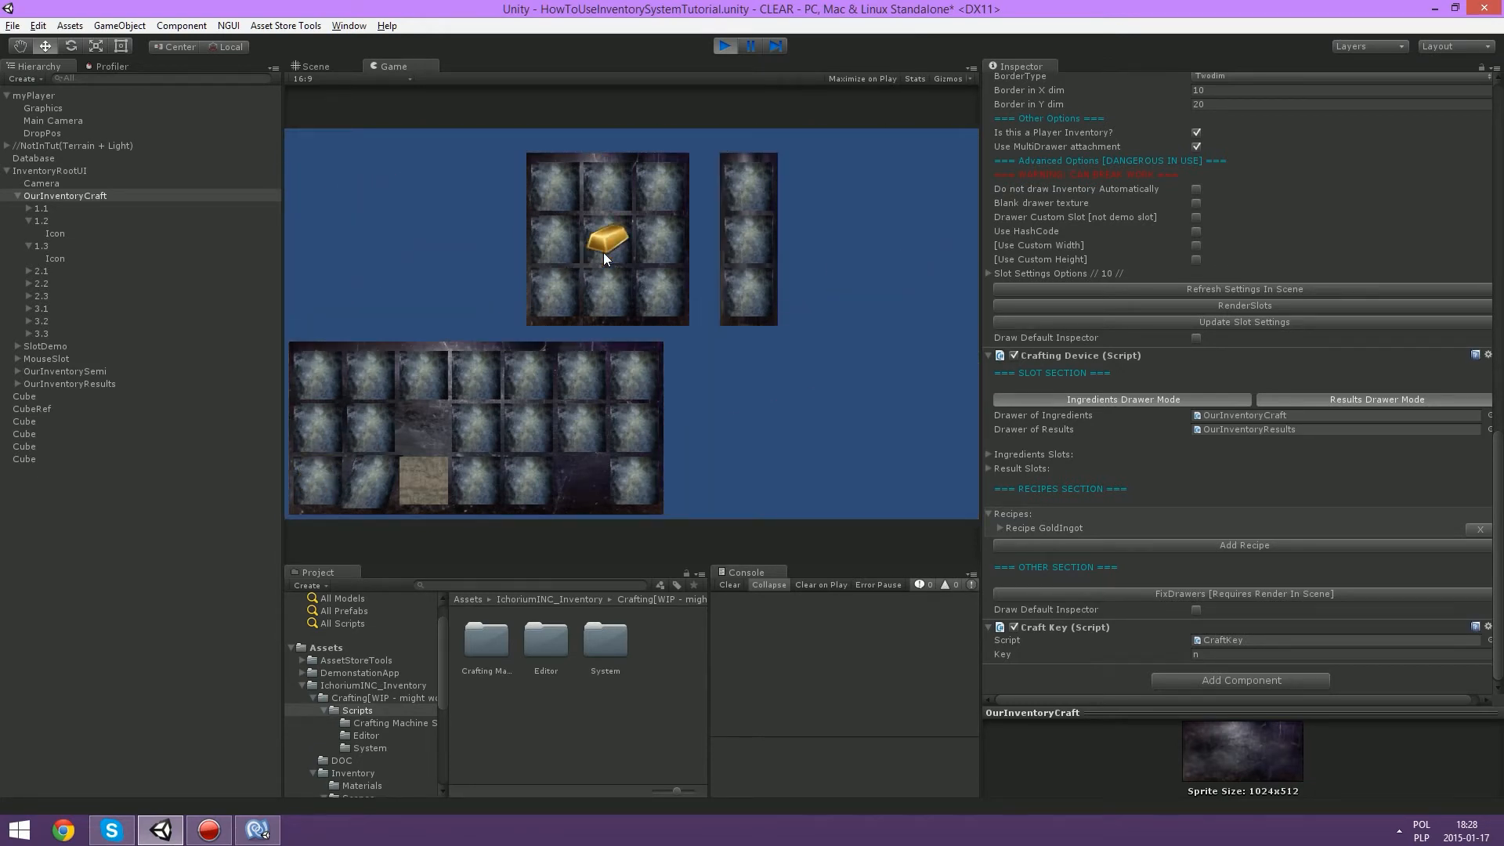
key(n)
Step: Move crafted gold ingots into the last two top-row slots and the last middle-row slot of the inventory
drag(753, 304, 584, 375)
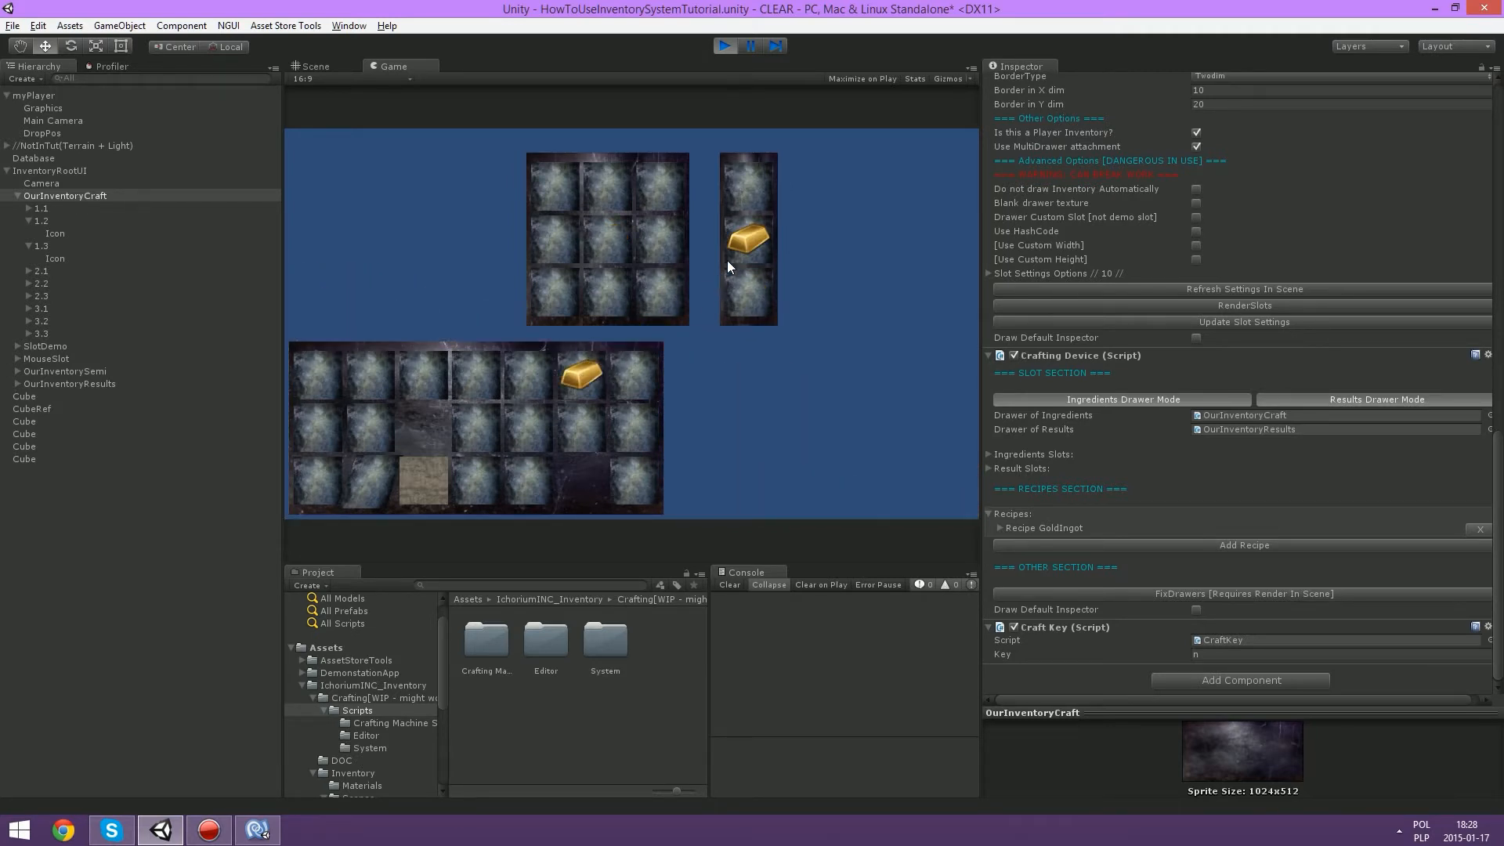
drag(611, 241, 629, 375)
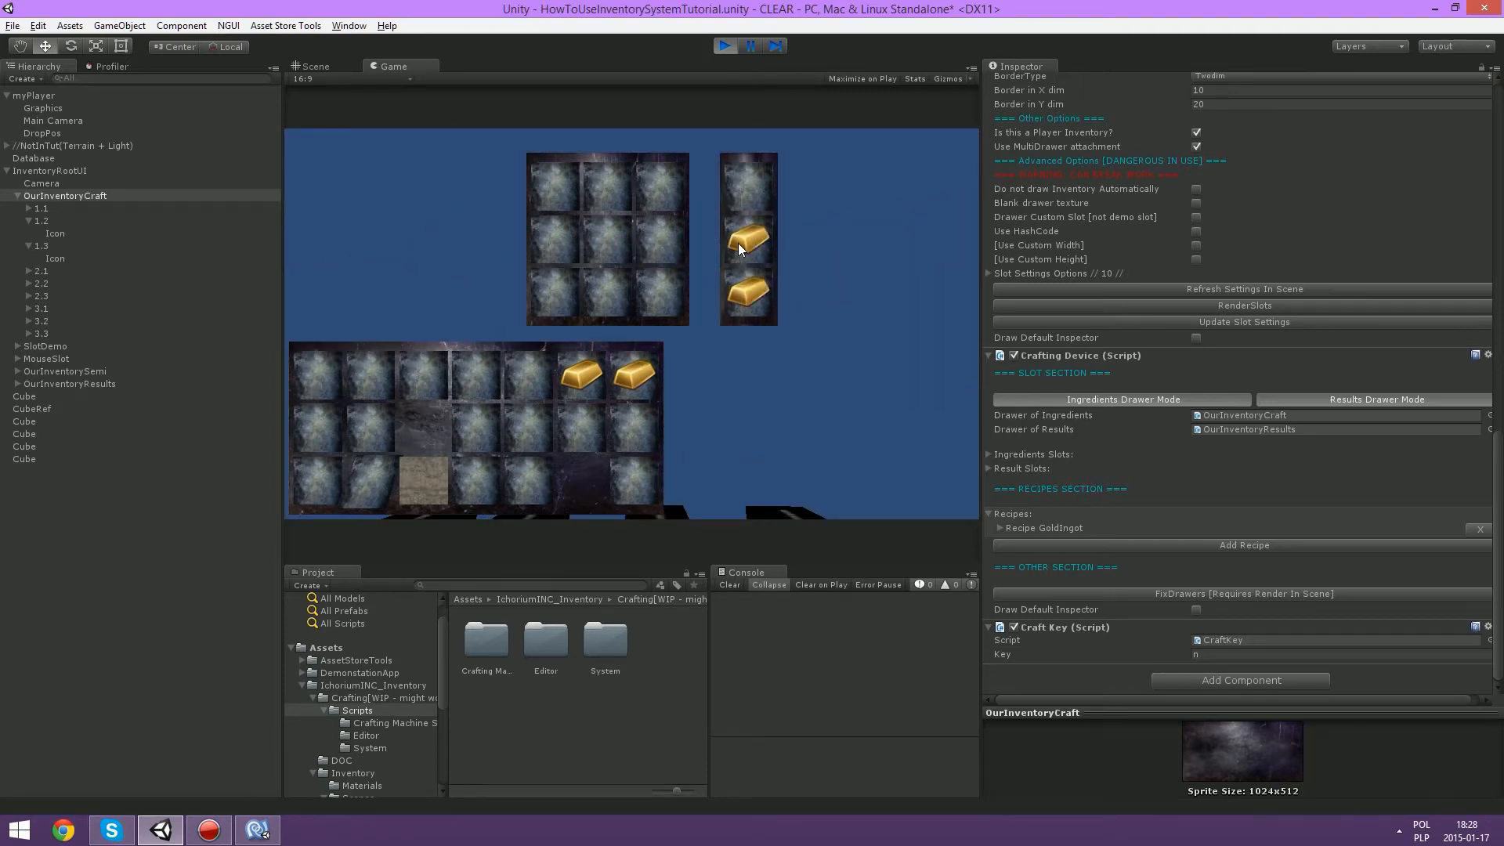
drag(739, 243, 639, 448)
Step: Return crafted ingots from the results drawer to the crafting grid's centre slot and craft again
drag(748, 239, 685, 238)
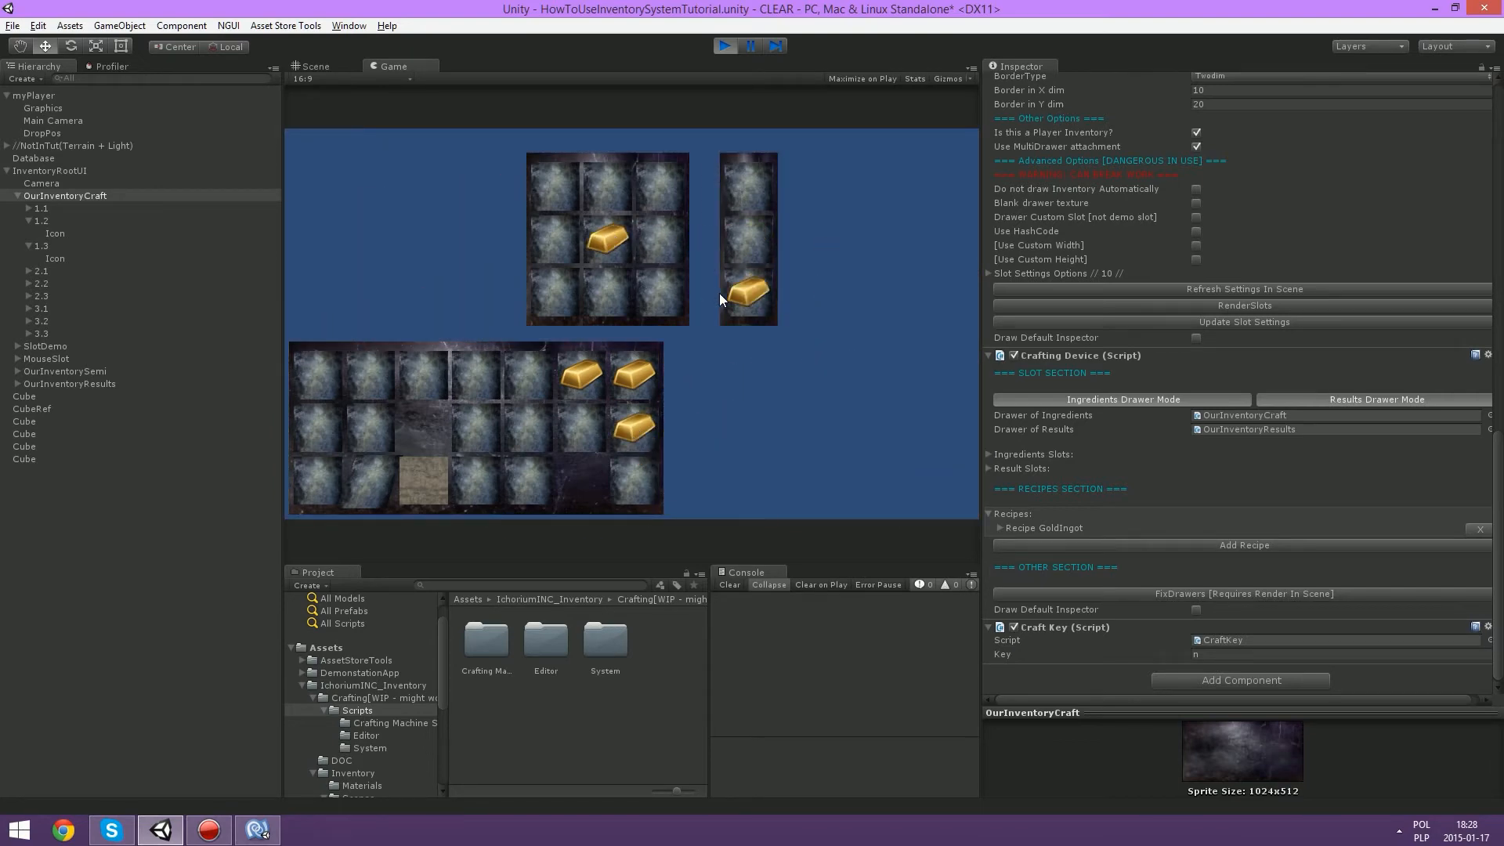
key(n)
key(n)
key(n)
drag(758, 243, 622, 243)
key(n)
Step: Move the crafted ingots to the fifth and fourth top-row slots, craft again, and move a result to the middle row
drag(748, 239, 528, 373)
drag(743, 293, 478, 375)
key(n)
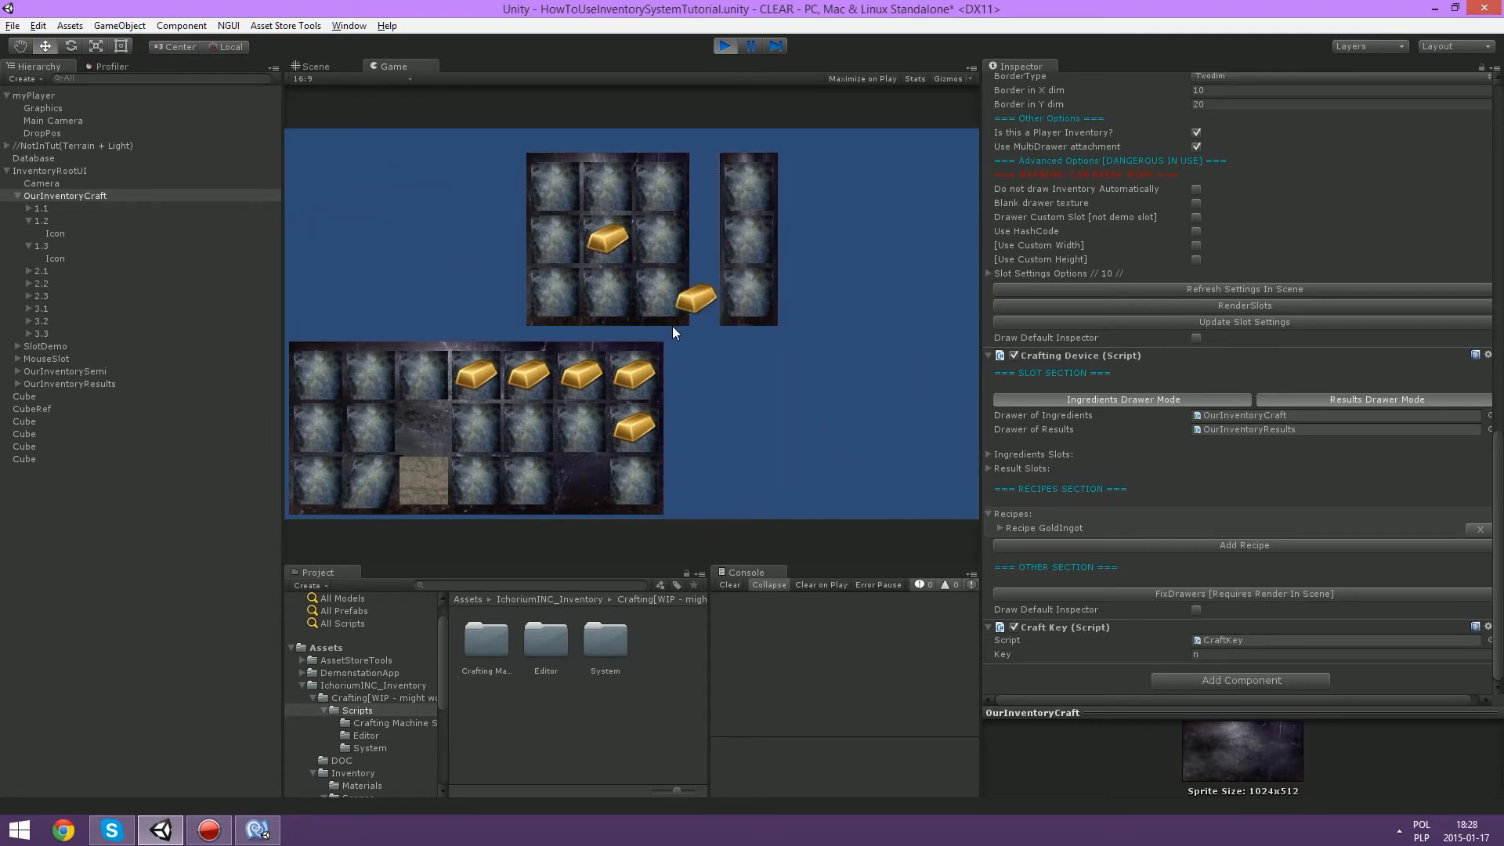
drag(672, 326, 581, 431)
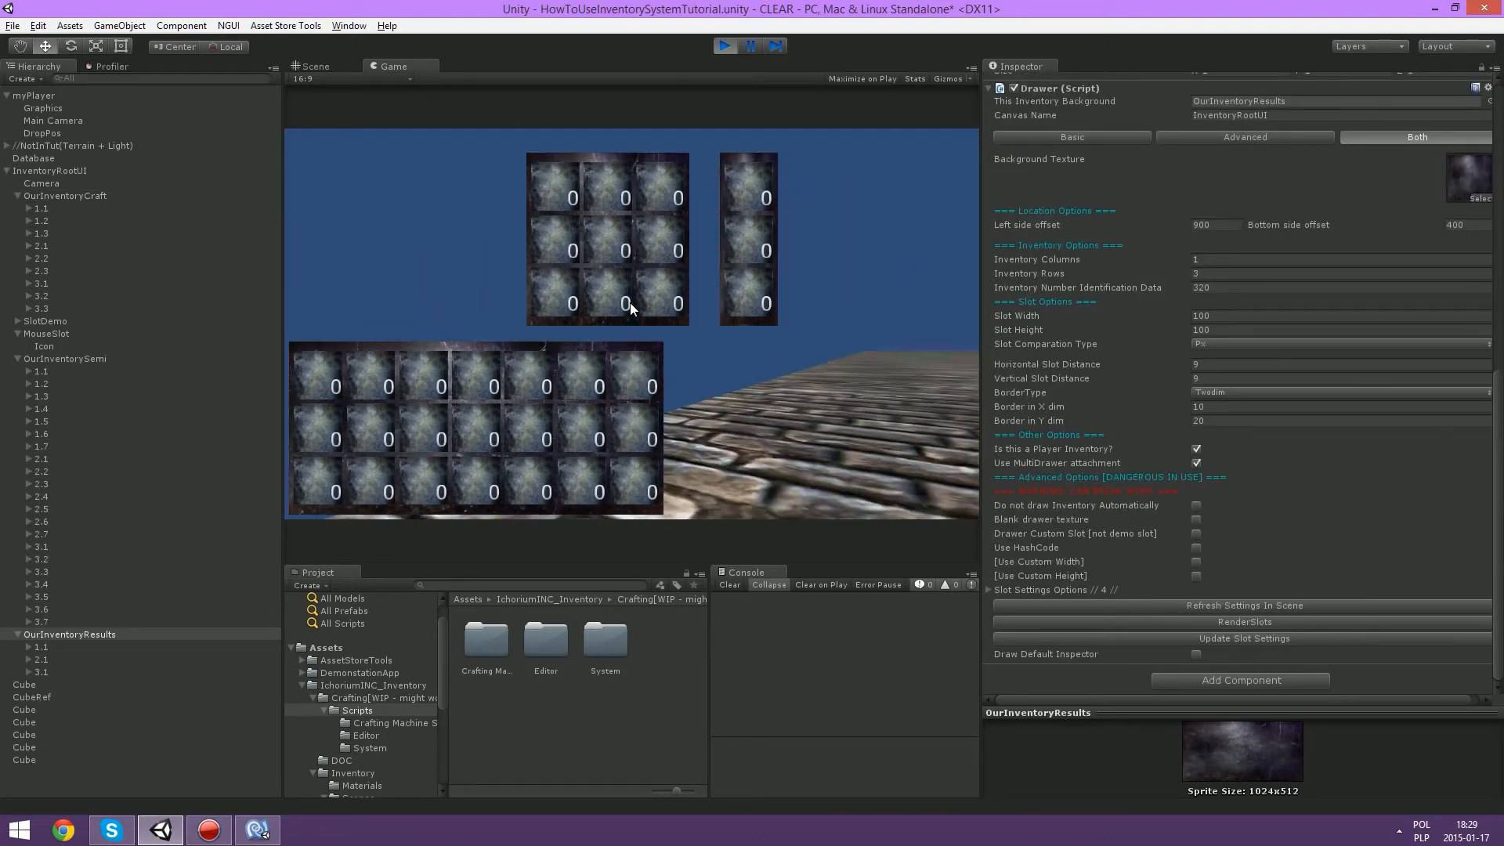
Step: In the run with amount labels, pick up a cube and put its gold ingots in the crafting grid's centre slot
click(582, 334)
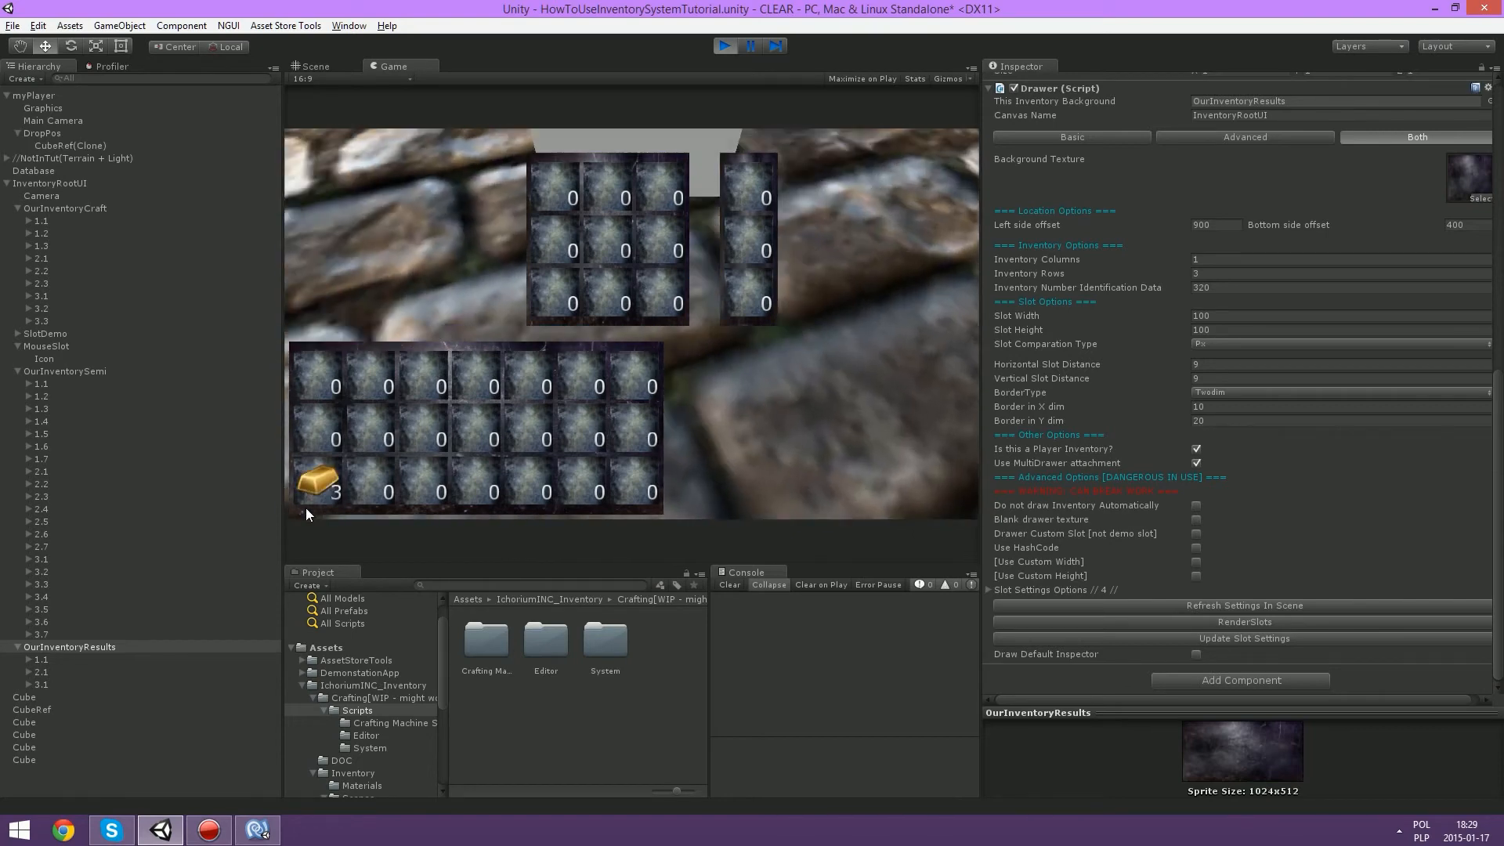
click(313, 485)
click(607, 241)
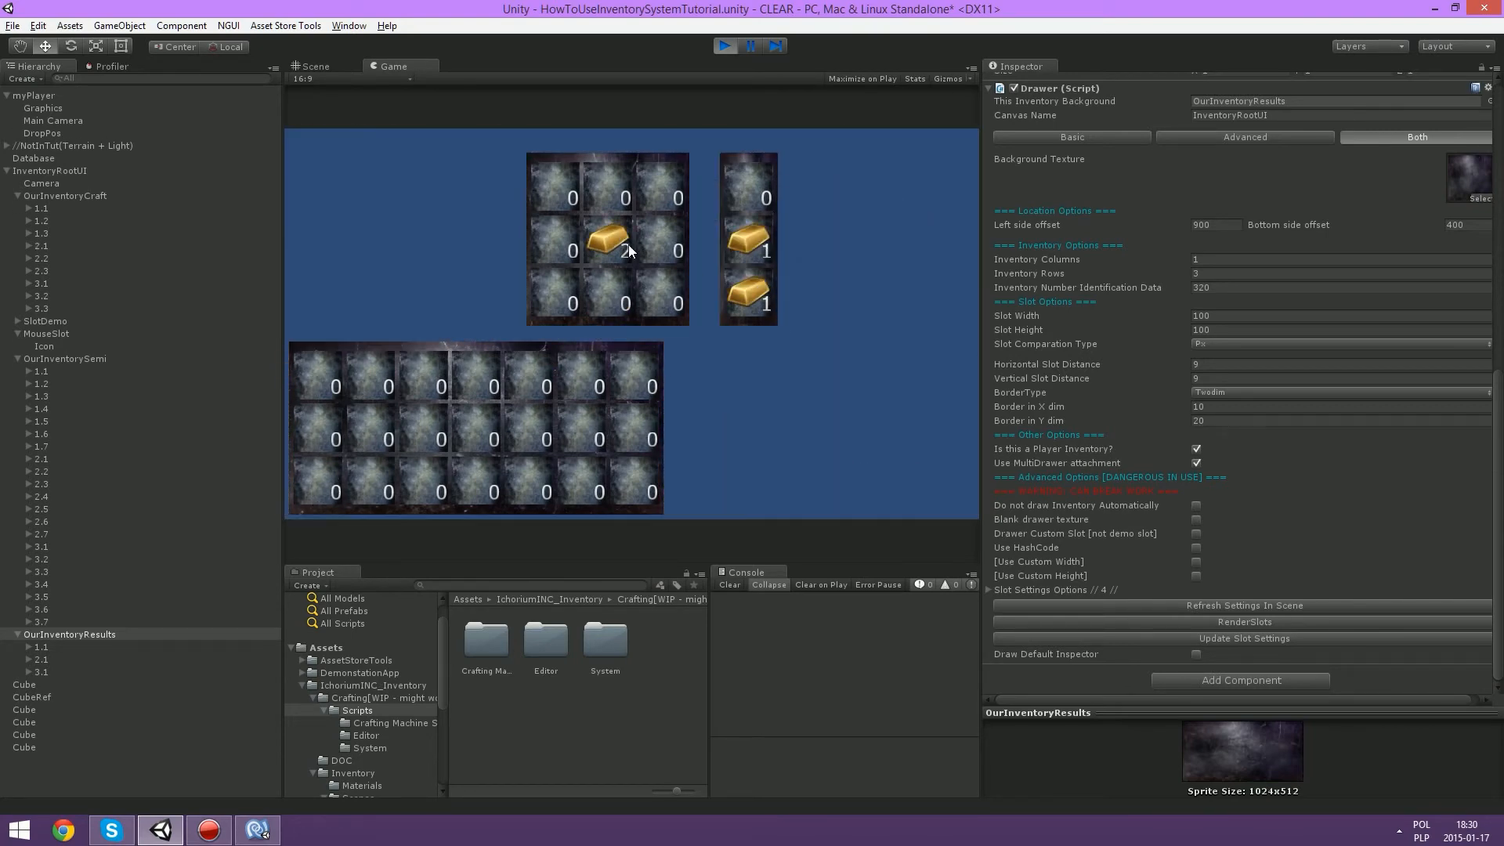
Step: Move the two crafted ingots from the results drawer to the seventh and sixth slots of the inventory's top row
click(742, 245)
click(636, 371)
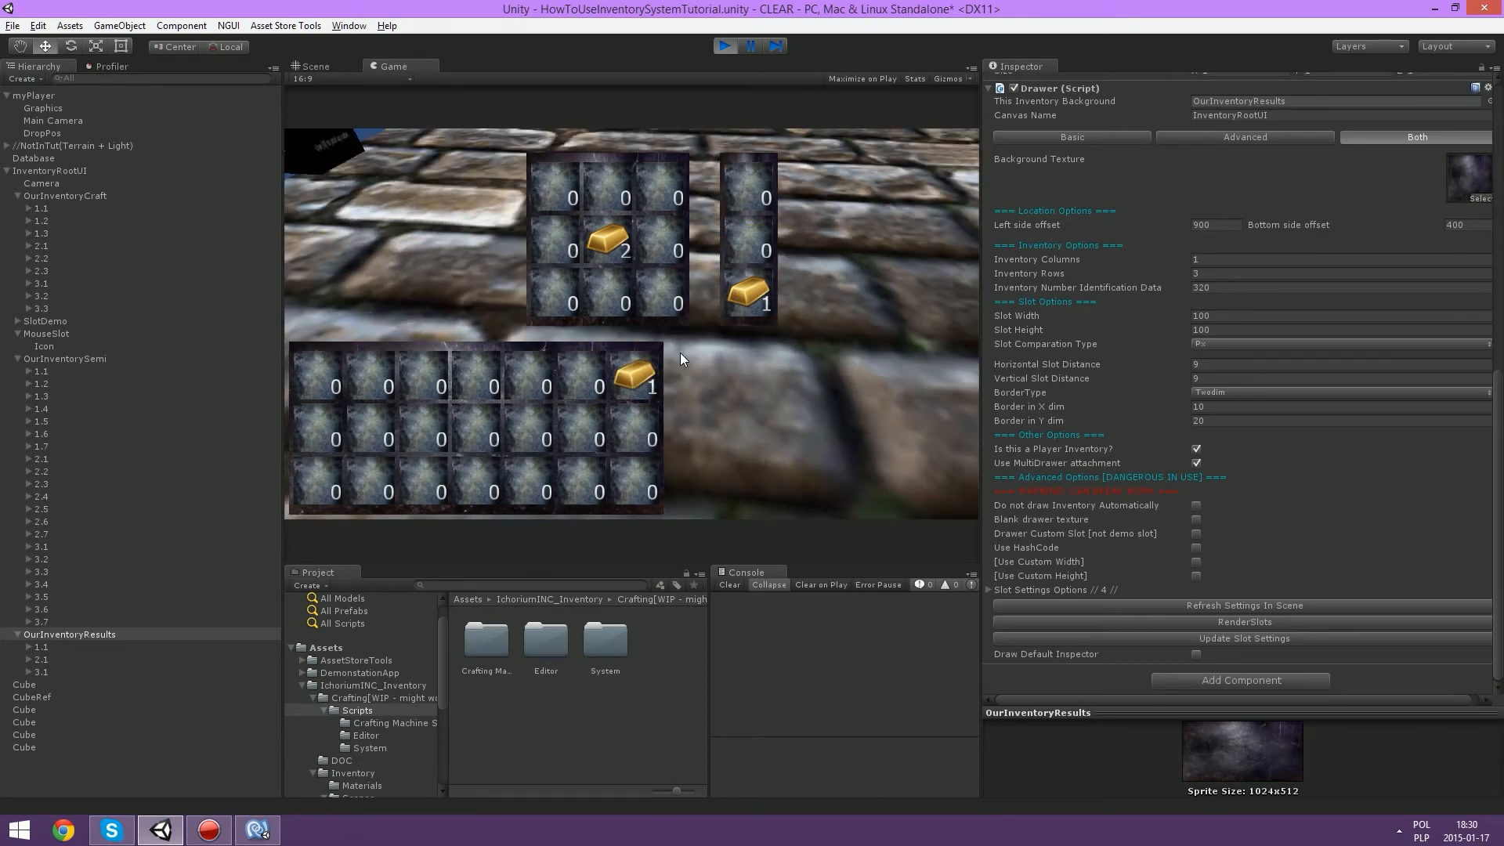
click(745, 296)
click(577, 369)
click(584, 370)
click(585, 373)
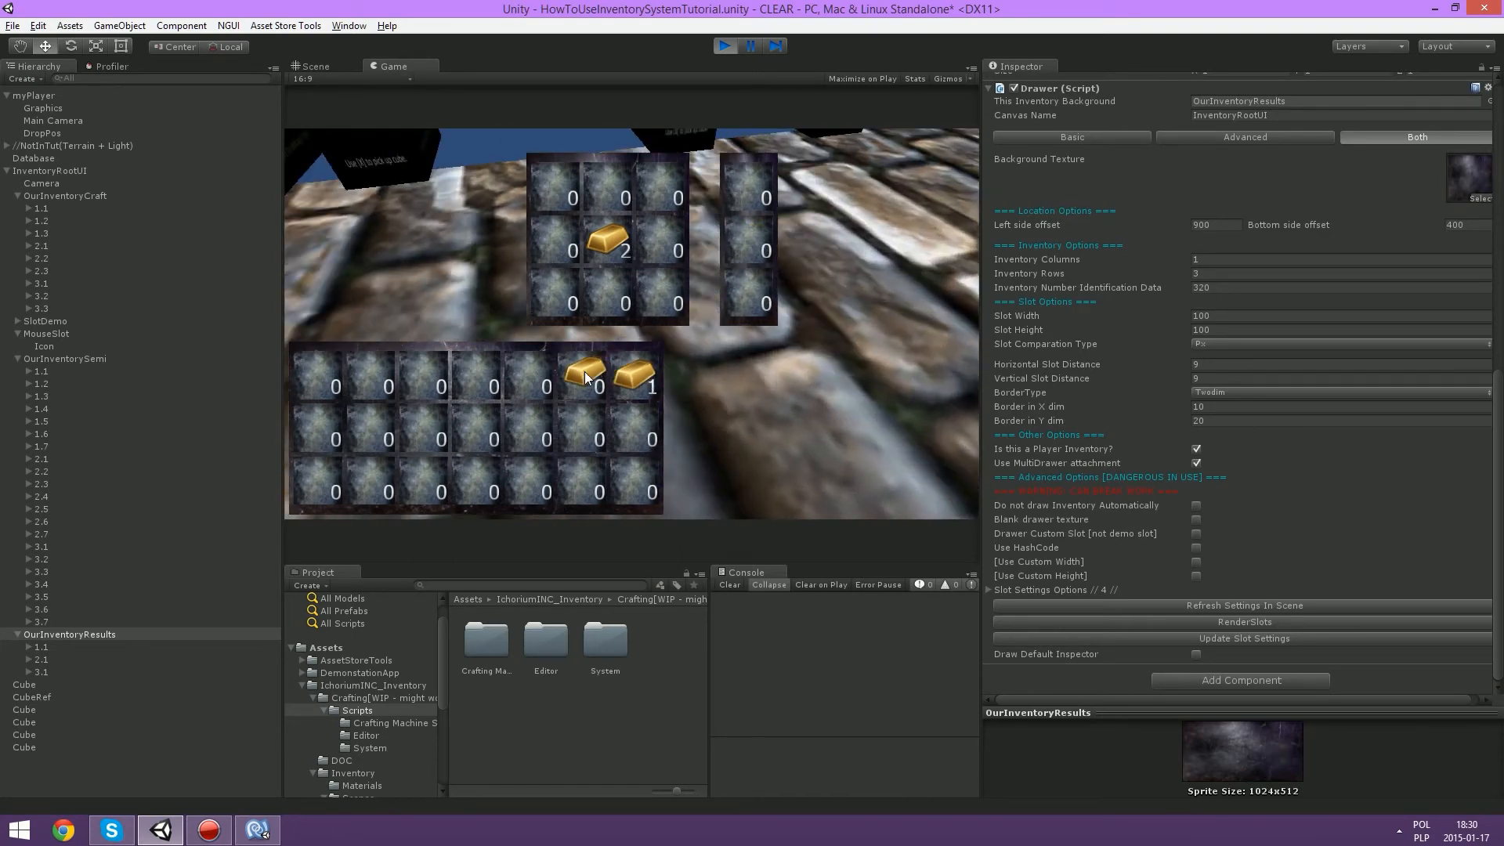
Step: Move further crafted ingots from the middle results slot to the fifth and third slots of the inventory's top row
click(749, 249)
click(538, 369)
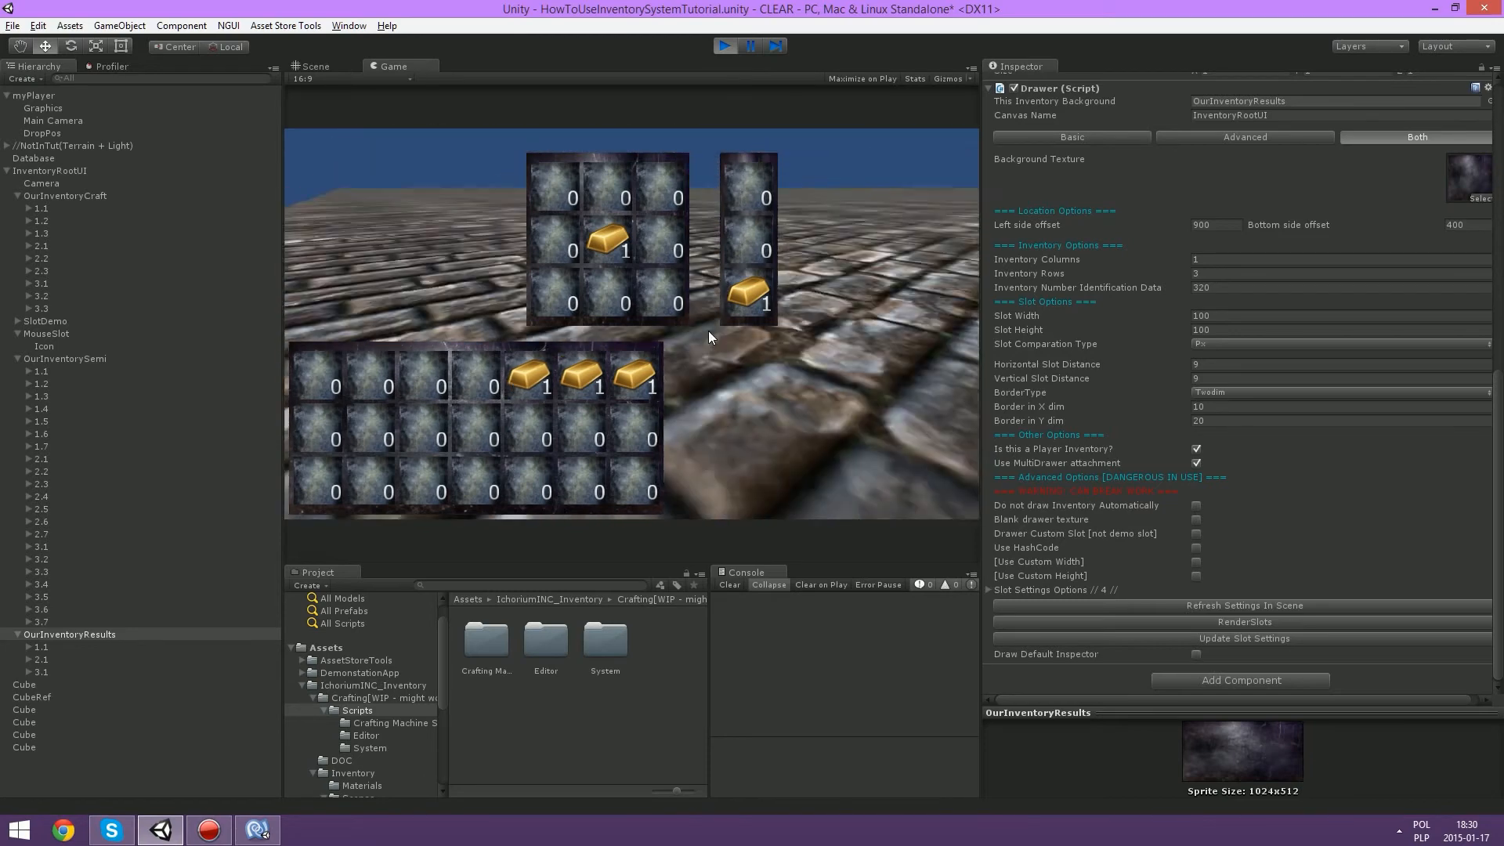
click(745, 251)
click(431, 371)
Step: Reuse the ingots from the lower and middle results slots as ingredients in the crafting grid's centre slot
click(760, 294)
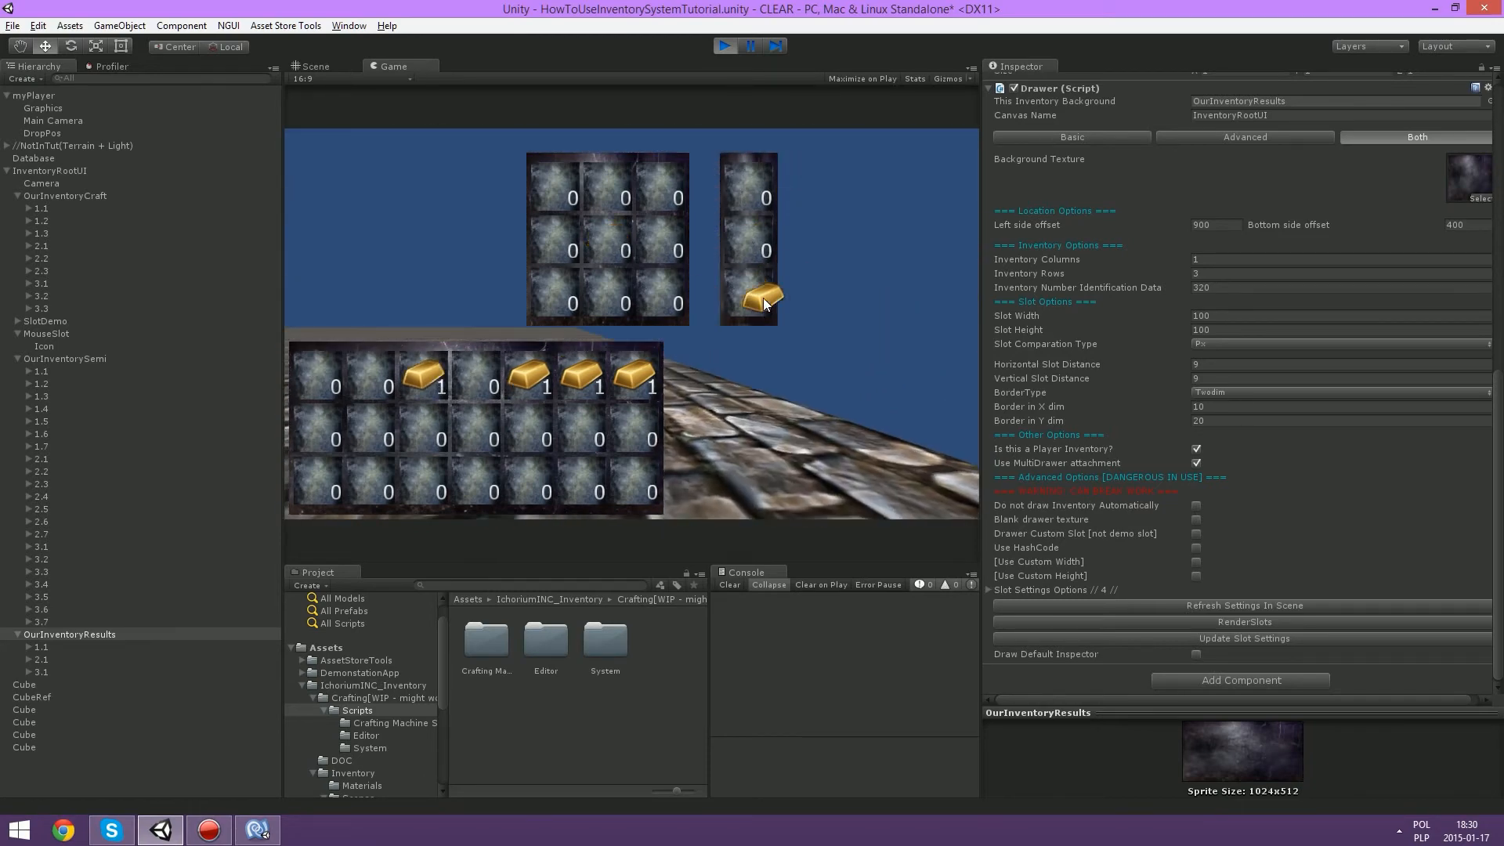
click(610, 245)
click(752, 244)
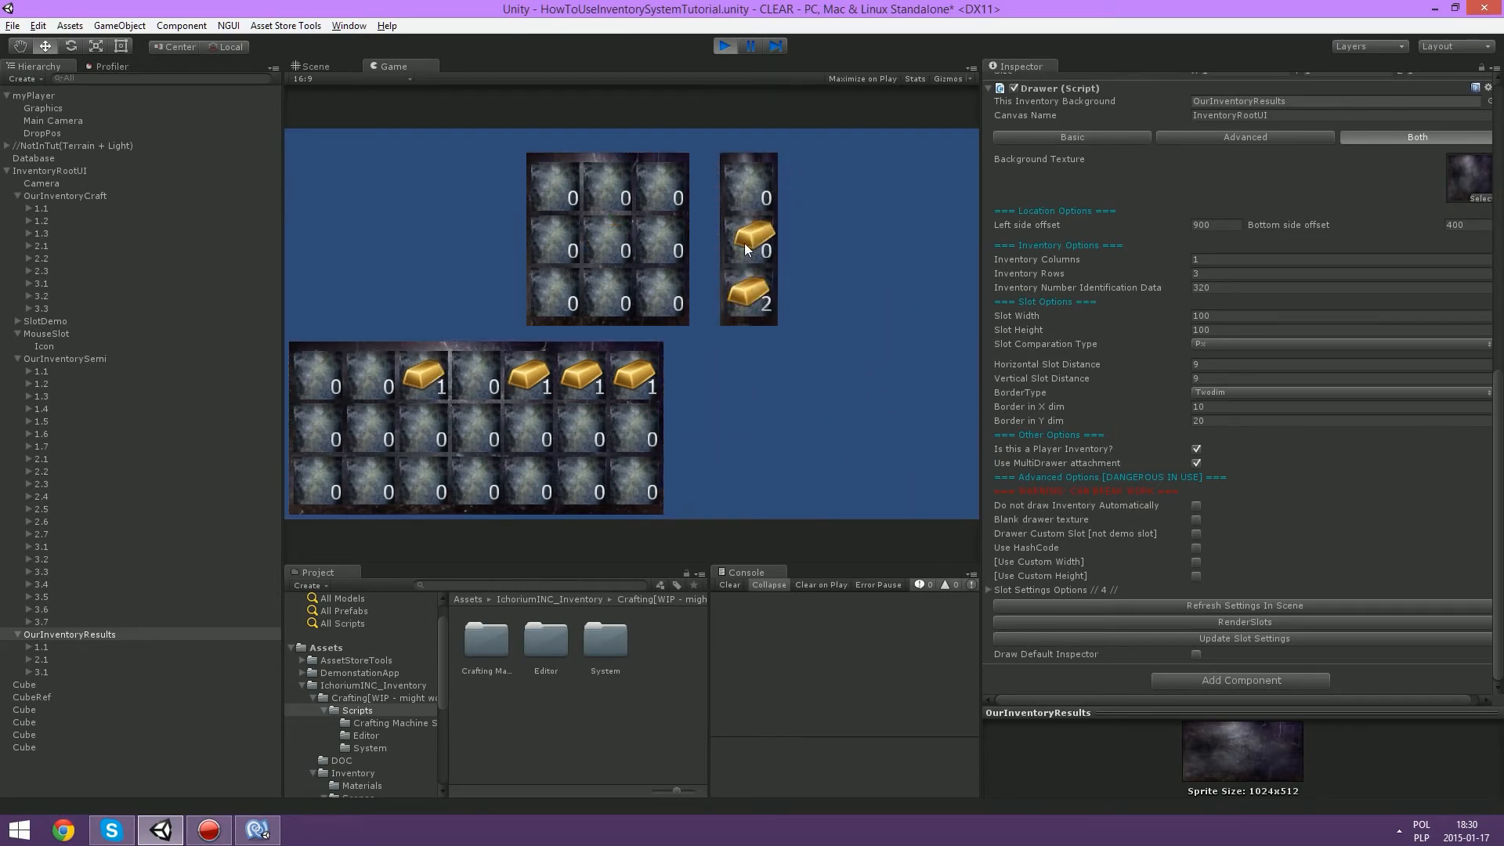
click(615, 248)
Step: Move the crafted ingot stacks to the top row's fourth slot and the middle row's fifth and sixth slots
click(748, 294)
click(484, 380)
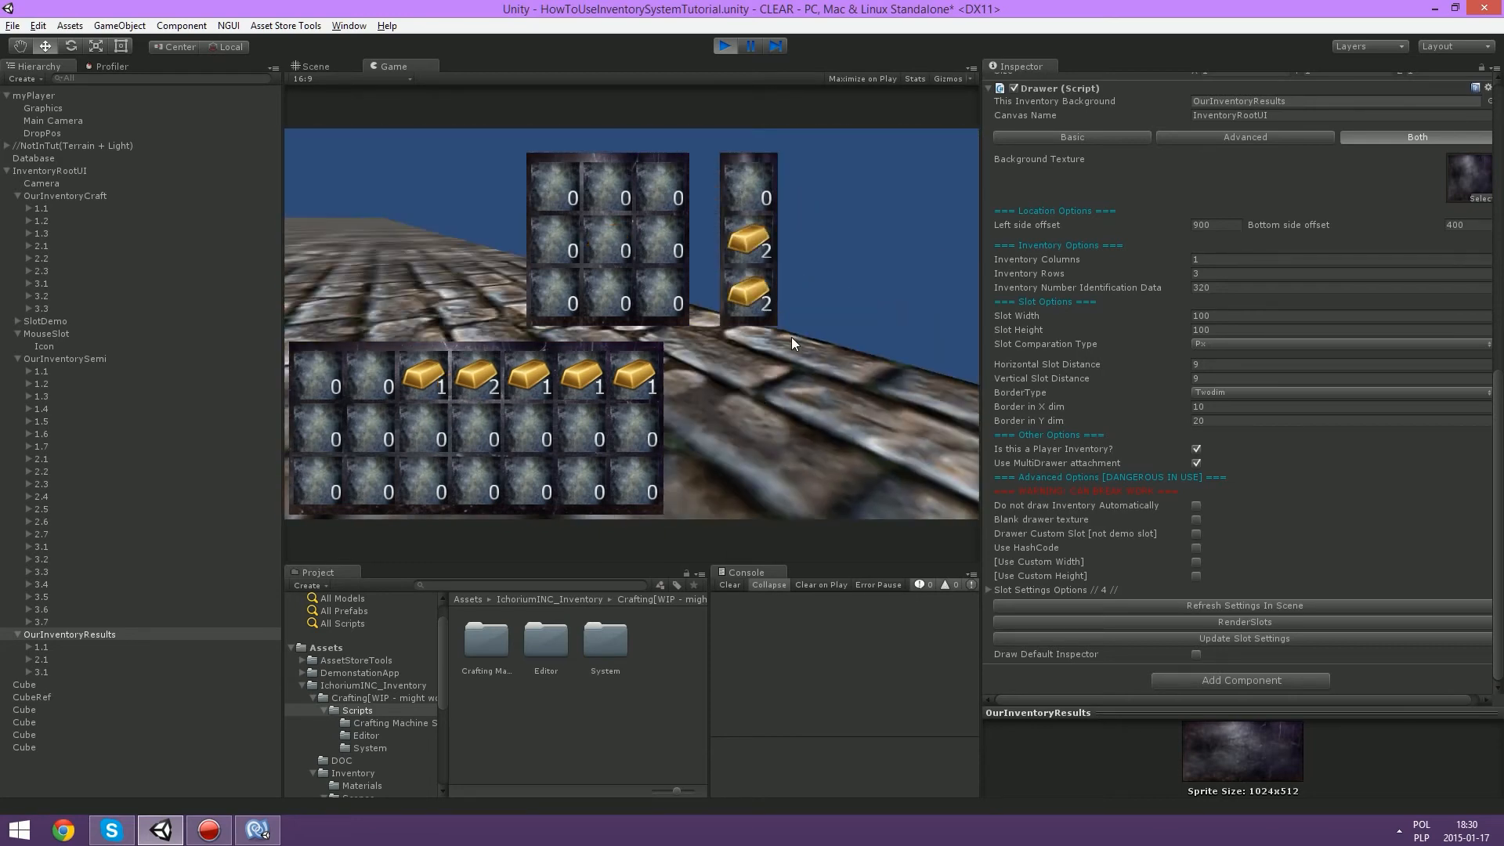
click(750, 242)
click(522, 417)
click(746, 301)
click(600, 427)
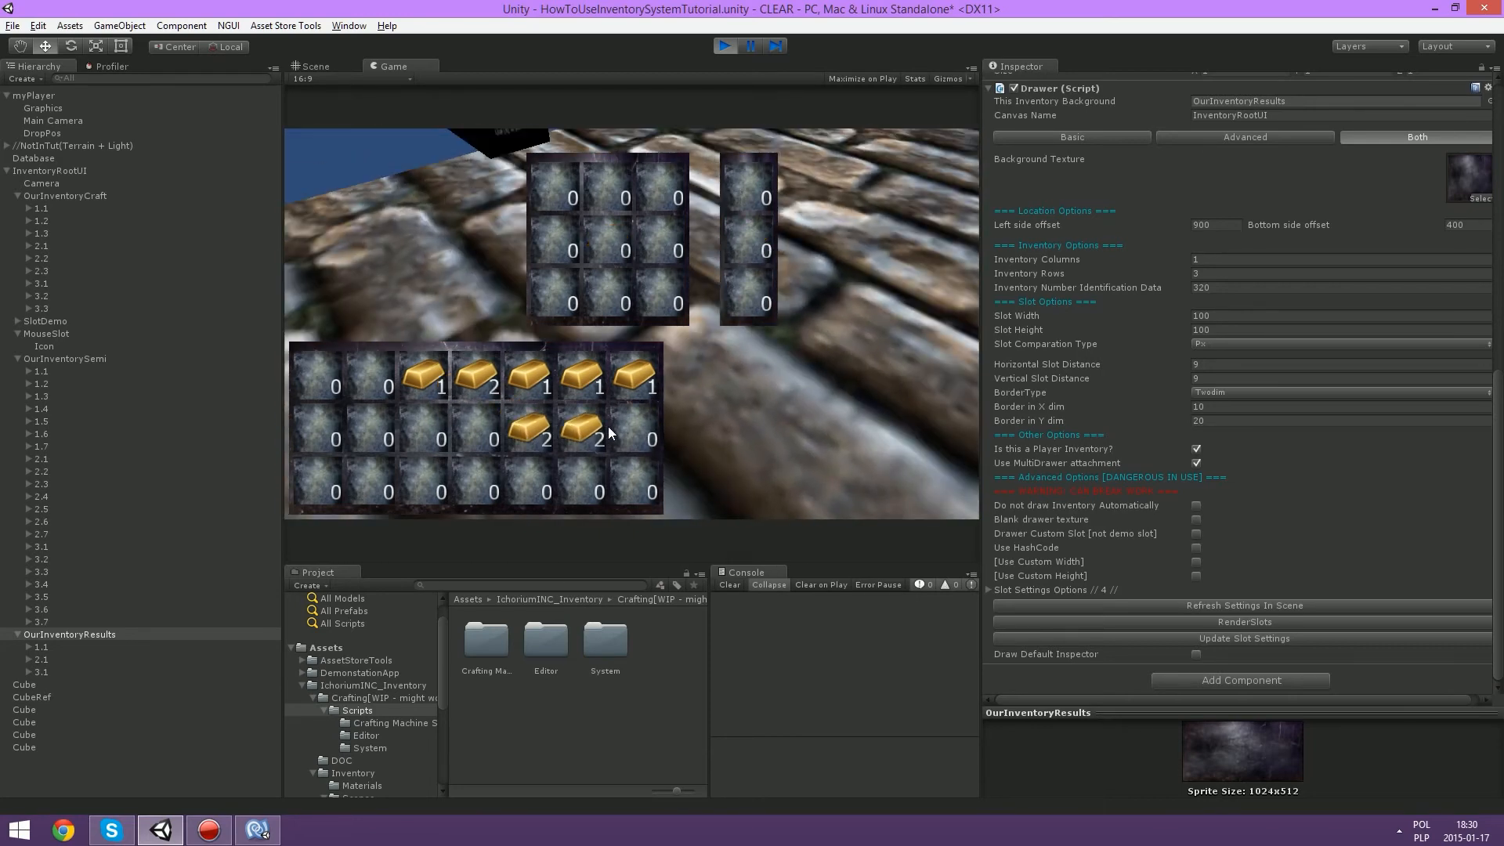
Step: Try crafting with the top row's last ingot in the centre slot, inspect the console error, and clear the console
click(634, 378)
click(605, 248)
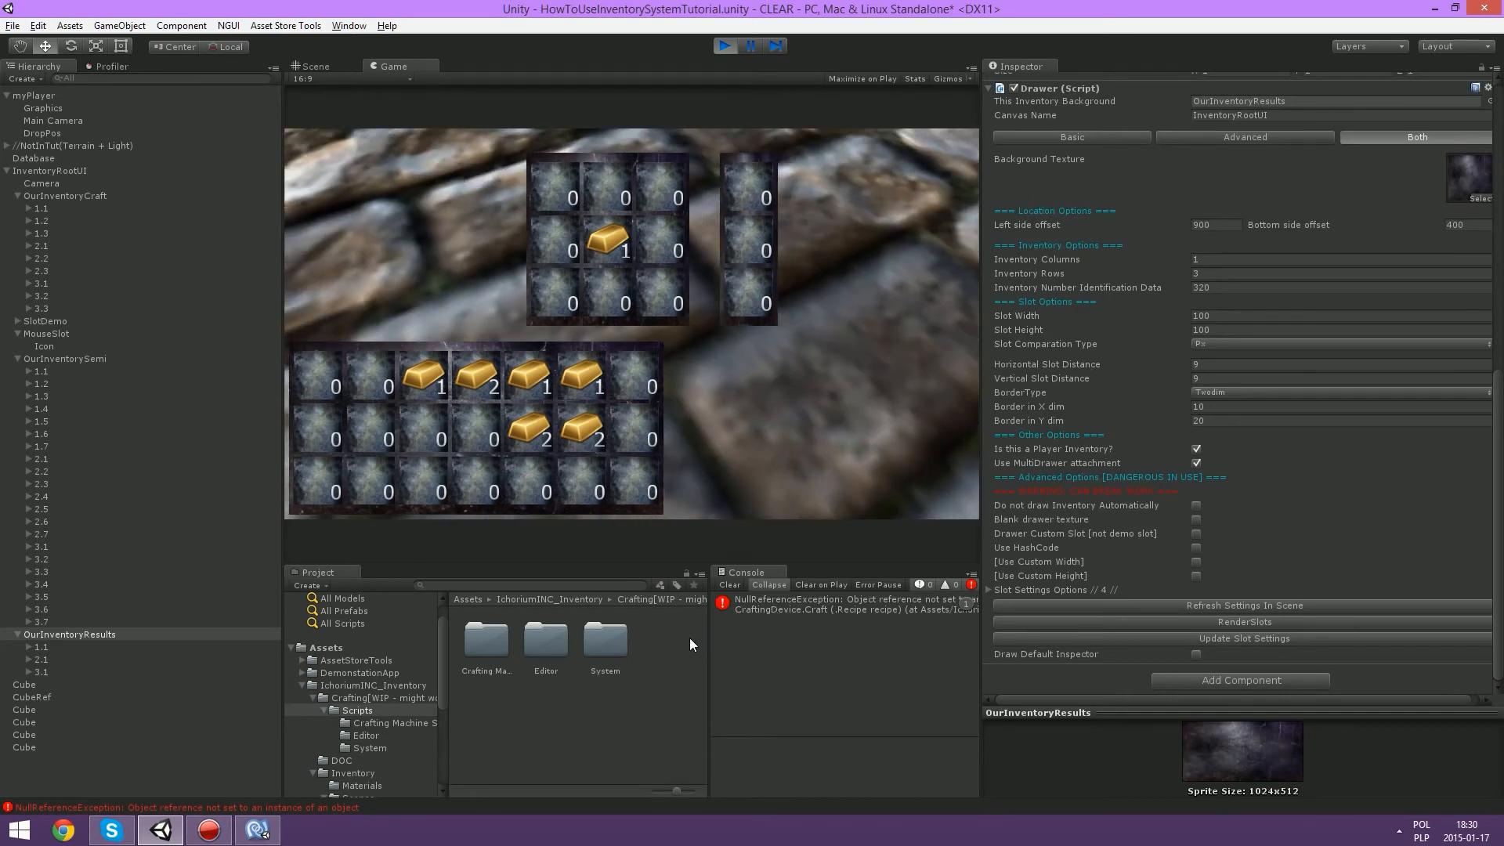
drag(710, 637, 656, 636)
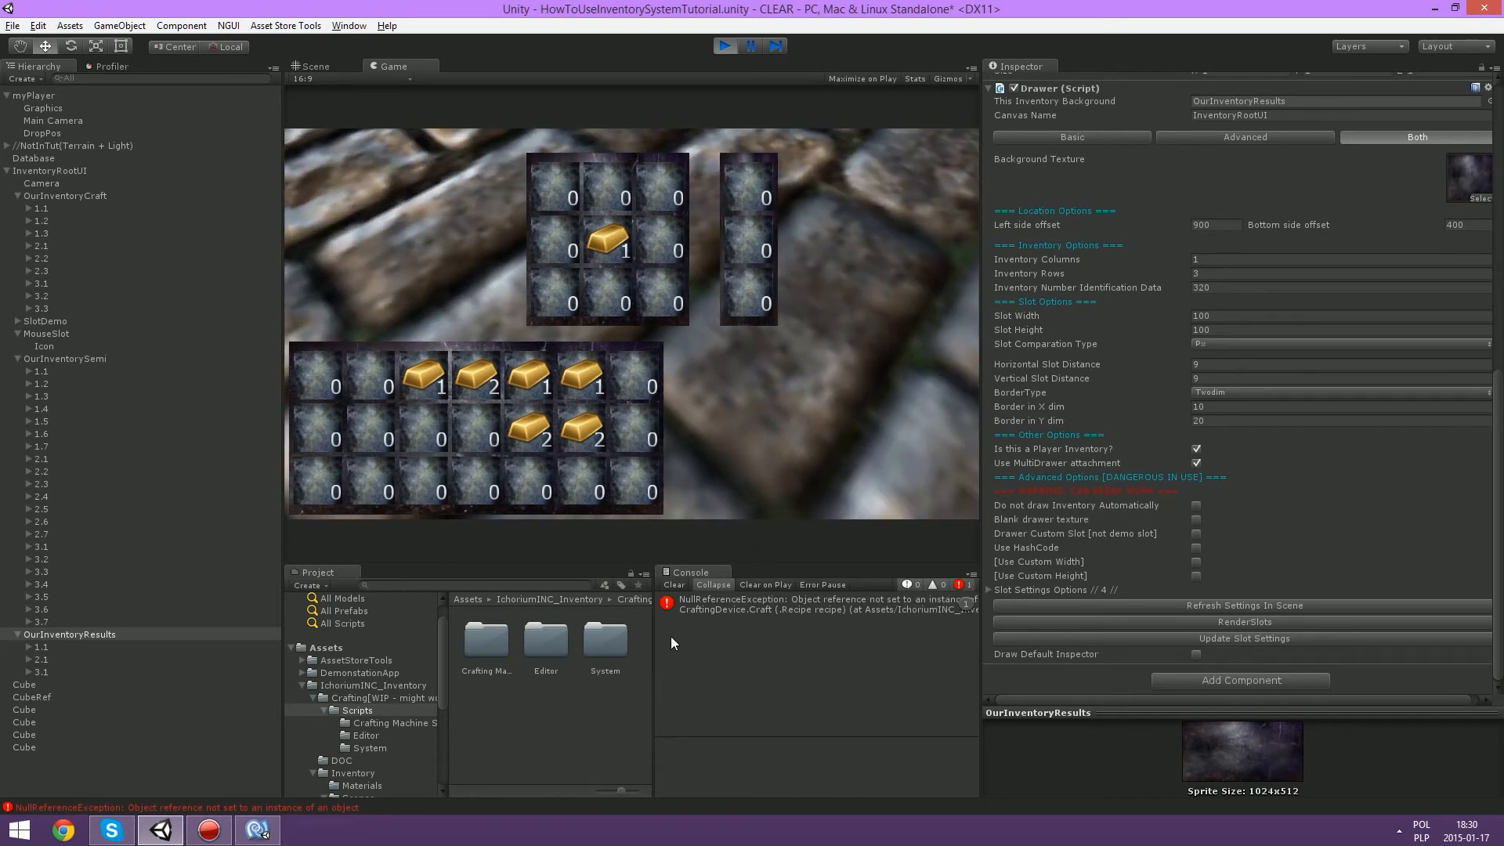
click(871, 608)
click(673, 585)
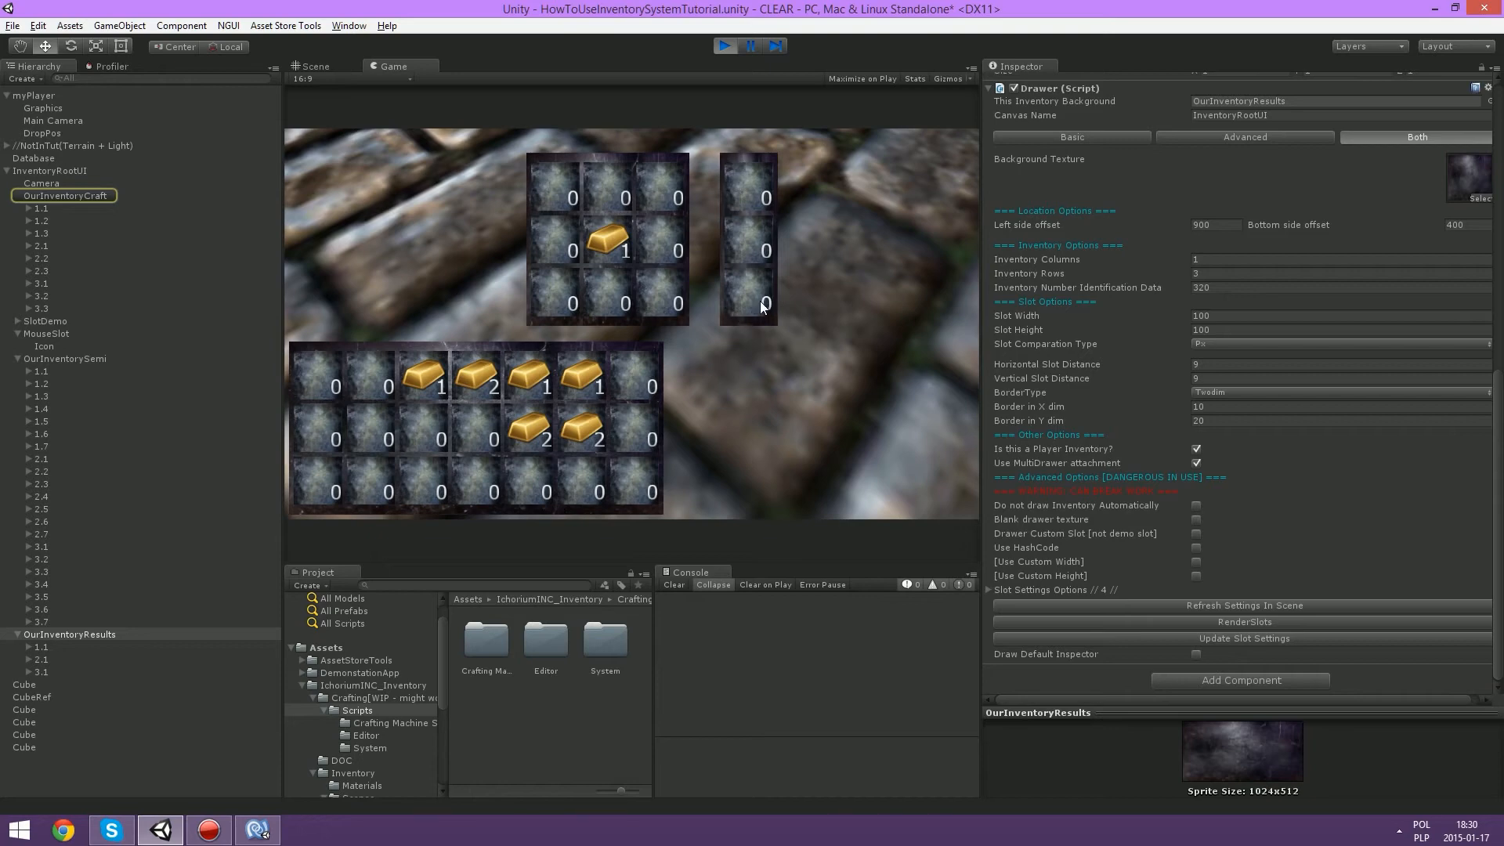
Step: Move the crafted ingots from the results drawer to the last slots of the inventory's top and middle rows
click(747, 253)
click(643, 382)
click(746, 296)
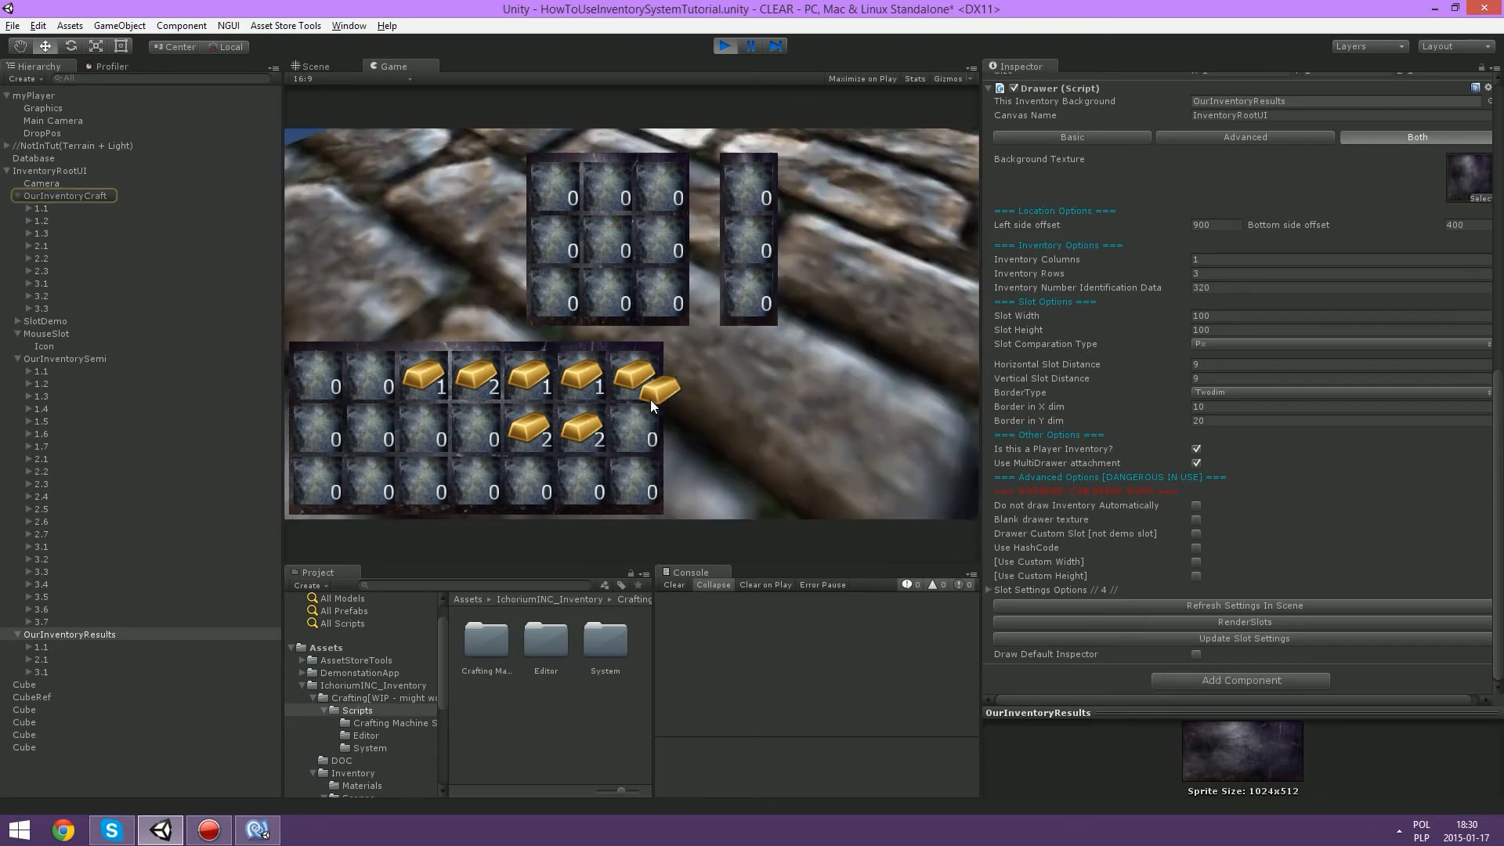
click(639, 427)
Step: Craft with the middle row's two ingot stacks and place the top row's last ingot in the crafting grid's centre slot
click(584, 427)
click(600, 251)
click(533, 427)
click(615, 261)
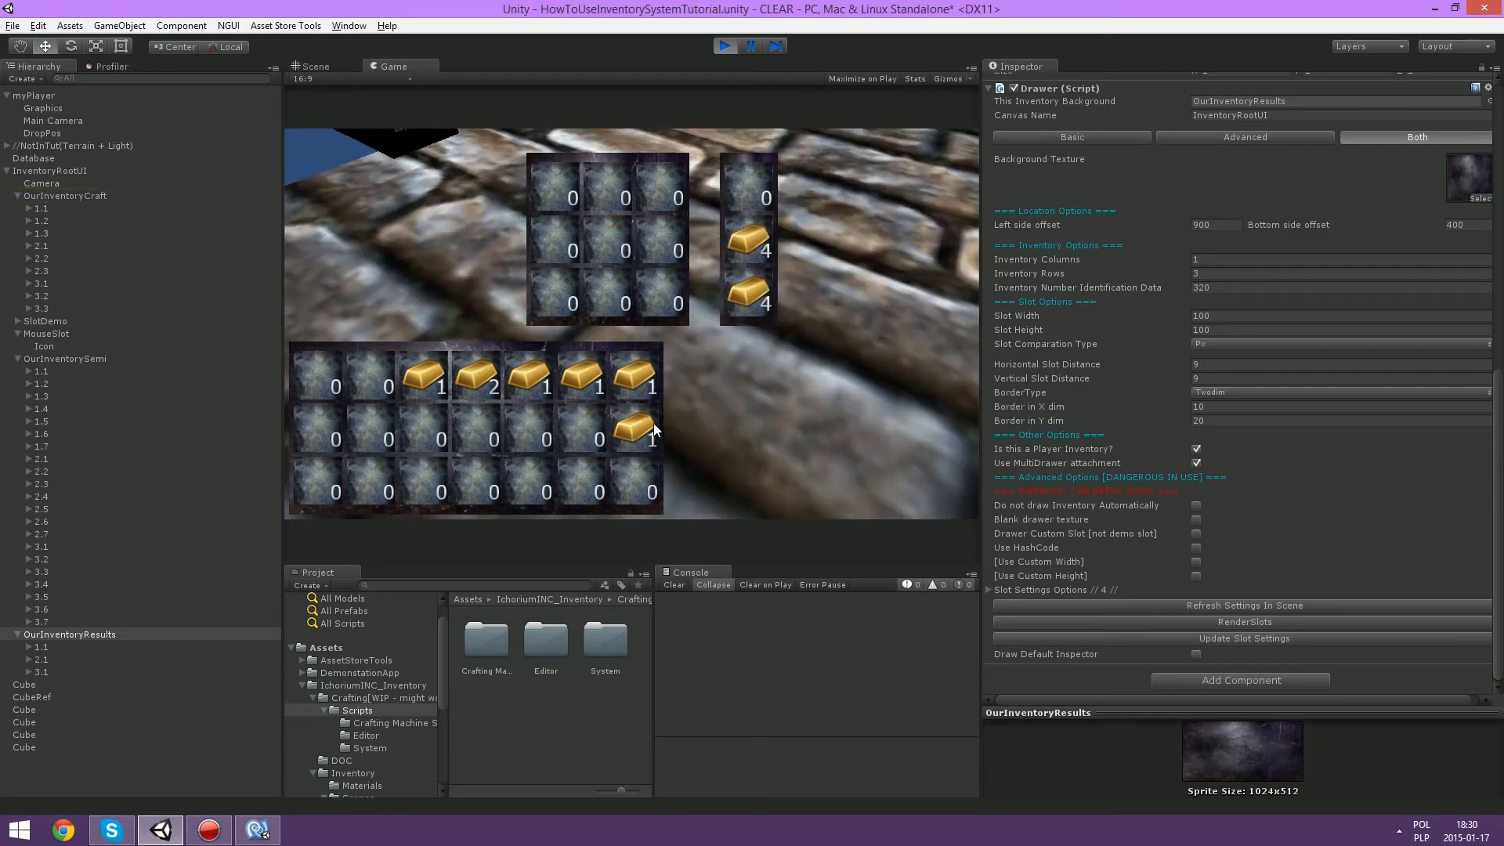
click(643, 384)
click(623, 257)
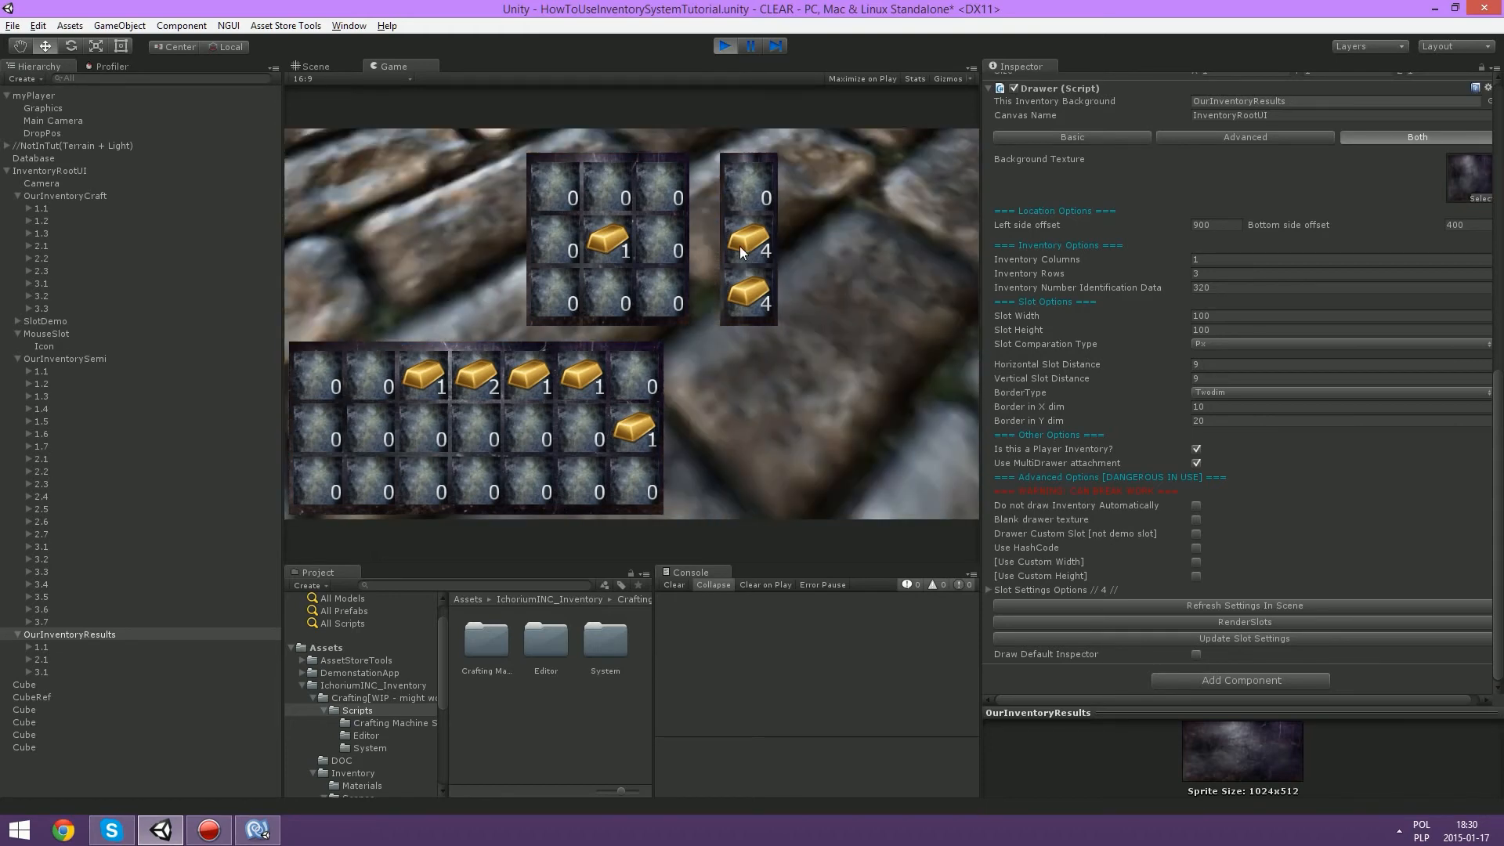
Step: Show the Crafting[WIP - might work or might not work] folder's contents and widen the folder tree to fit its full name
click(419, 698)
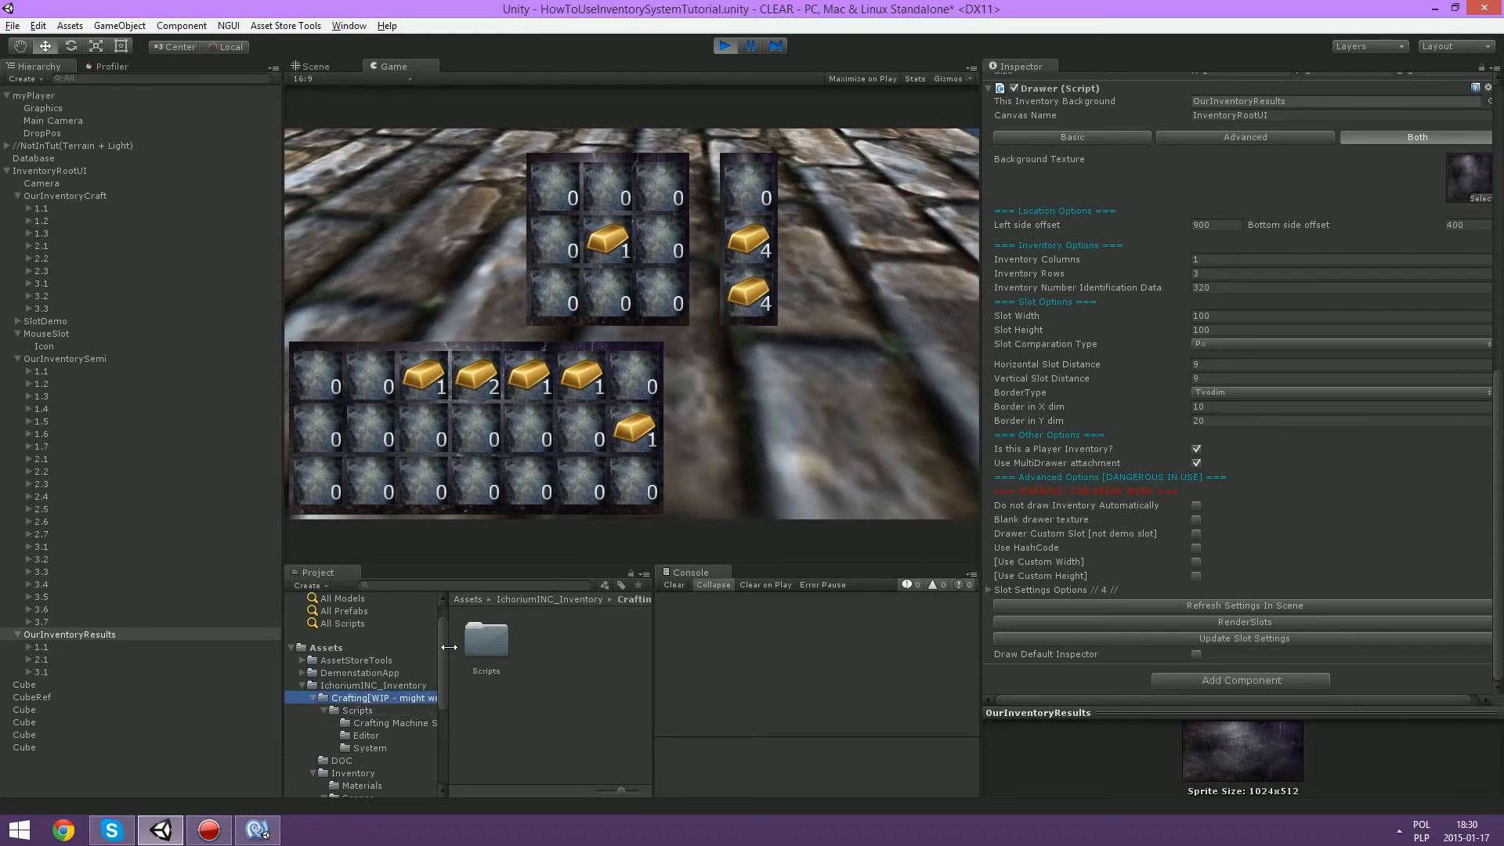
drag(447, 644, 553, 643)
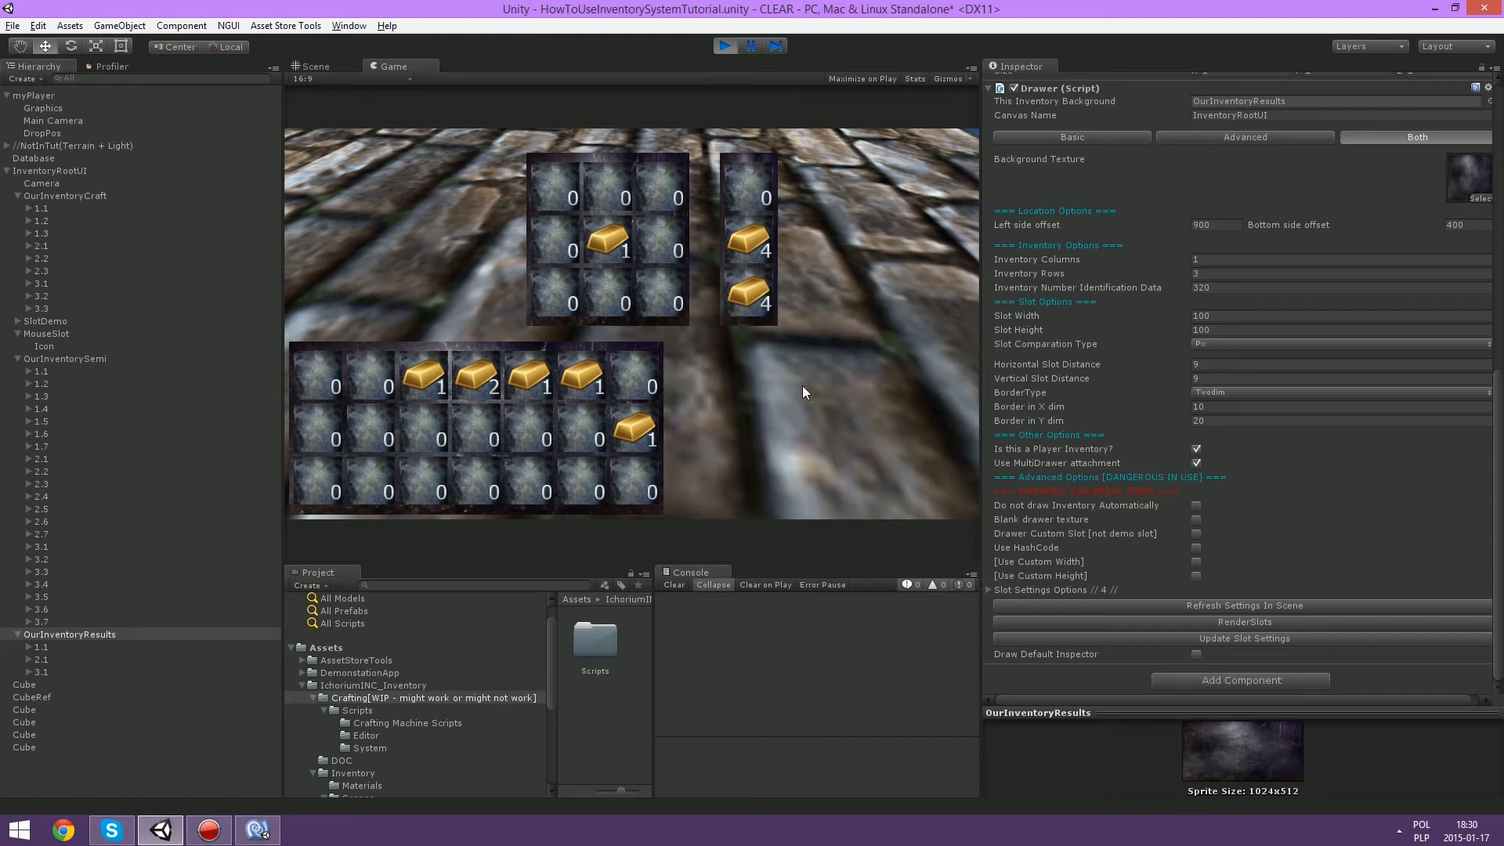
Step: Rearrange the inventory's ingots, moving the middle row's last ingot to the top row and several top-row ingots to the lower rows
drag(639, 427, 640, 380)
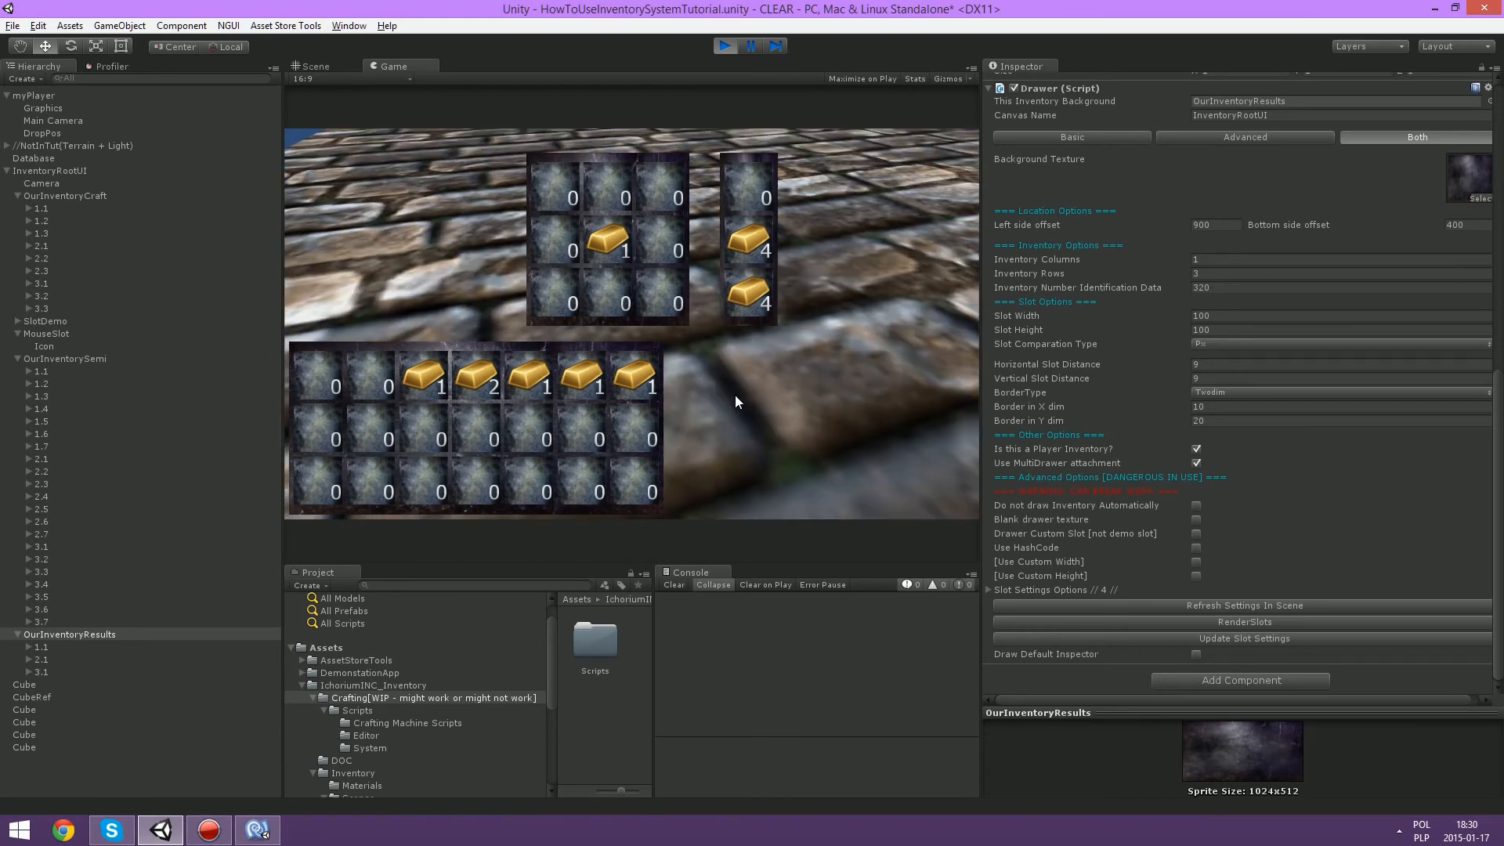
drag(494, 380, 526, 423)
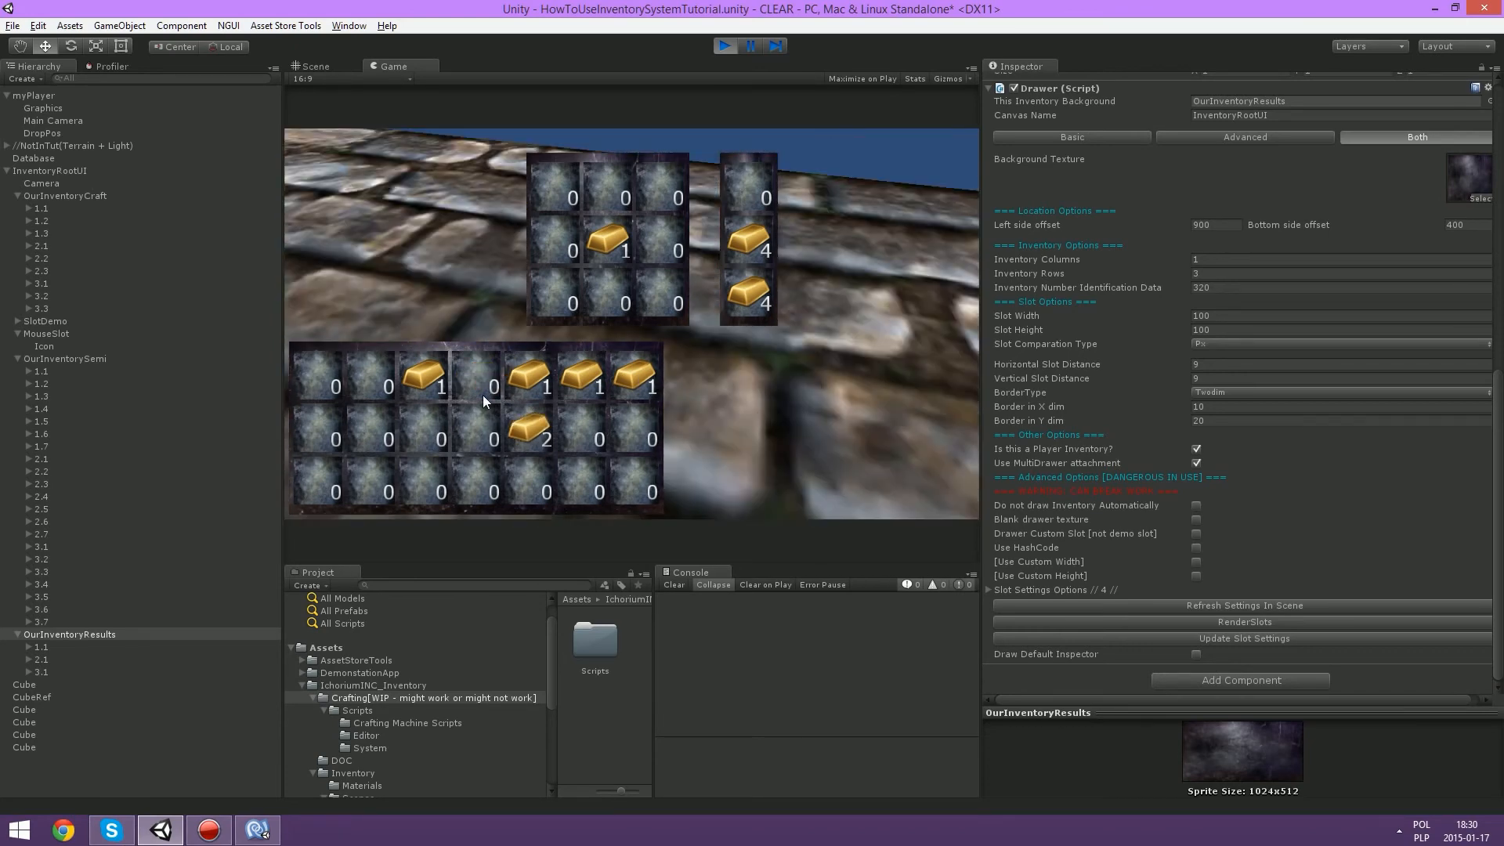
drag(431, 383, 578, 423)
drag(582, 382, 636, 421)
drag(633, 381, 528, 466)
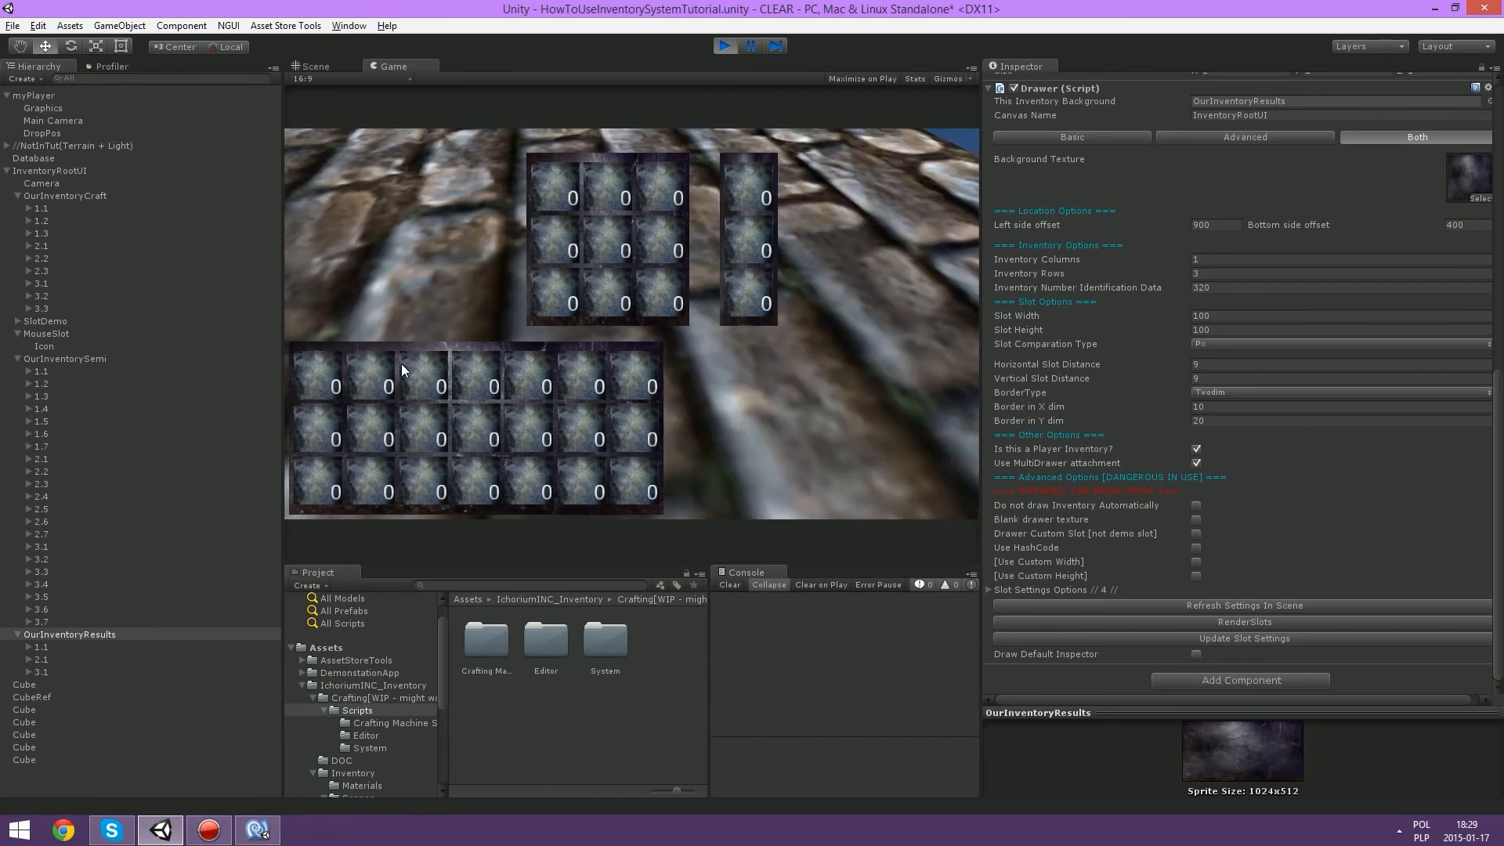
Step: Pick up the item in the scene and place its ingot stack in the crafting grid's centre slot
key(w)
key(x)
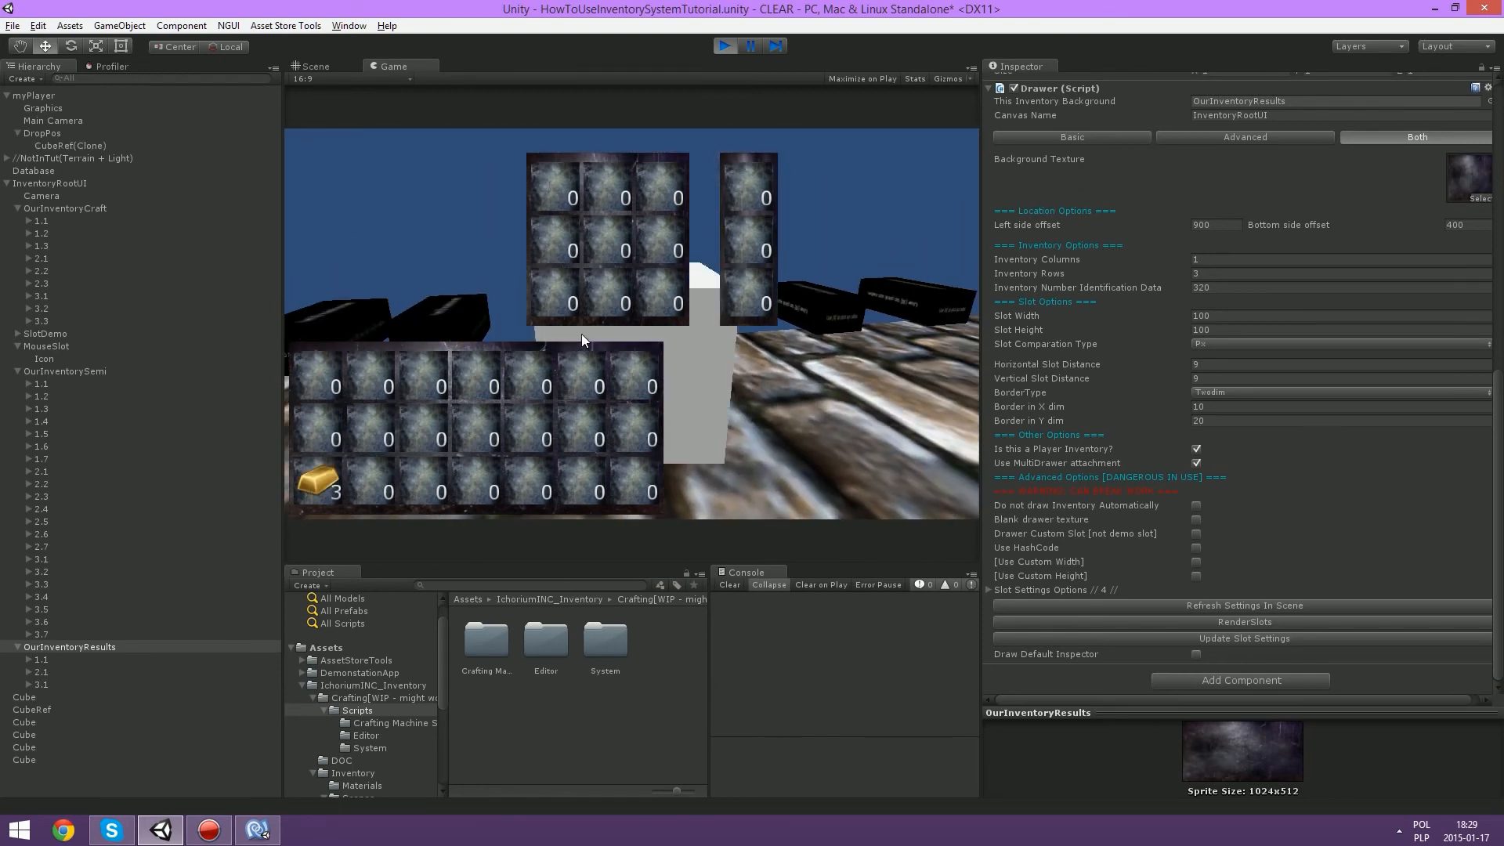
click(312, 484)
click(608, 243)
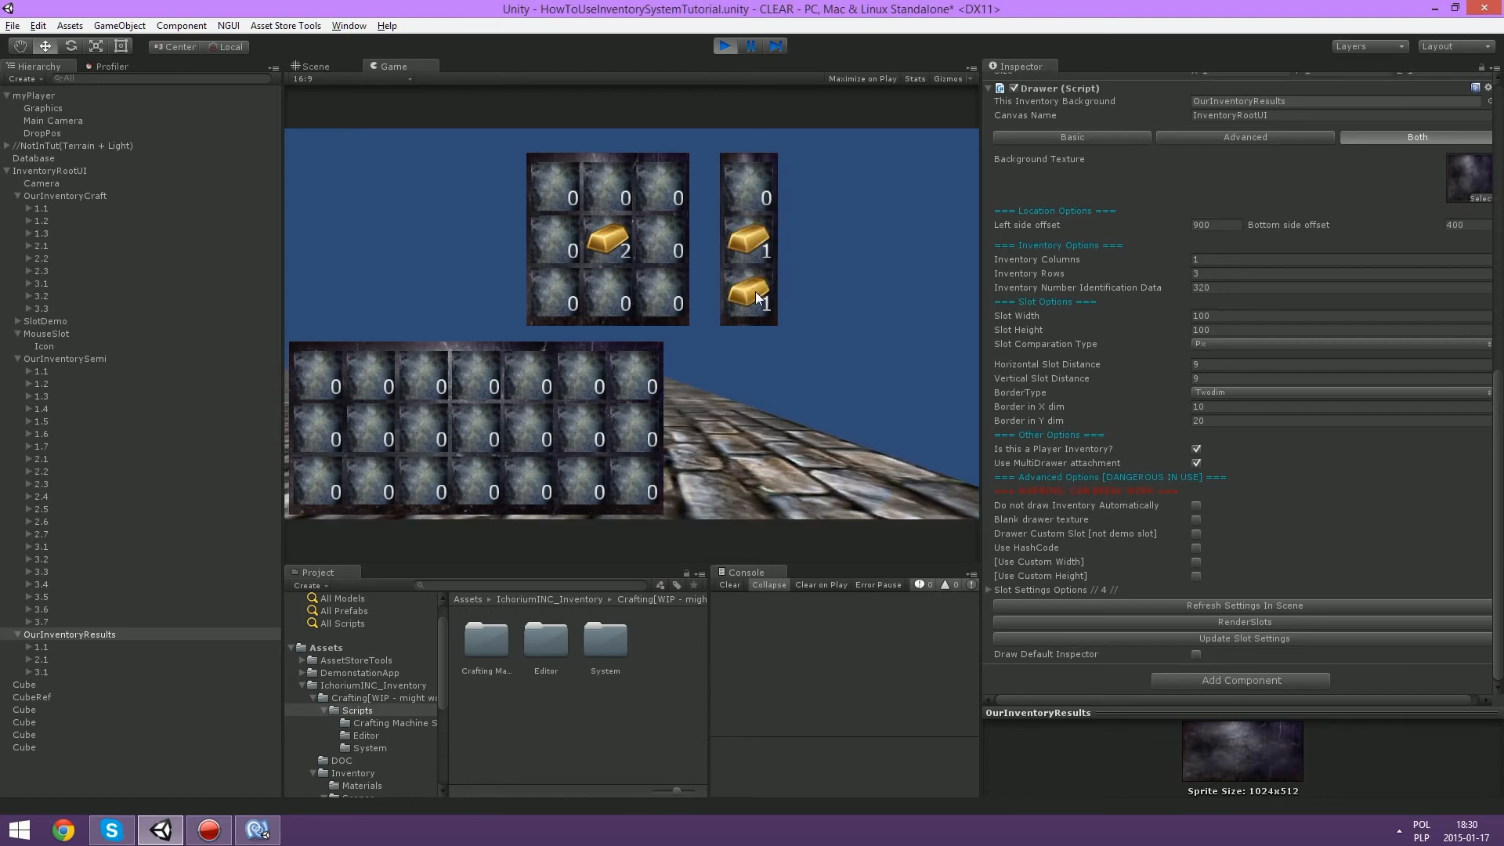
Step: Move the crafted ingots from the results drawer to the inventory top row's seventh, sixth, fifth and third slots
click(741, 243)
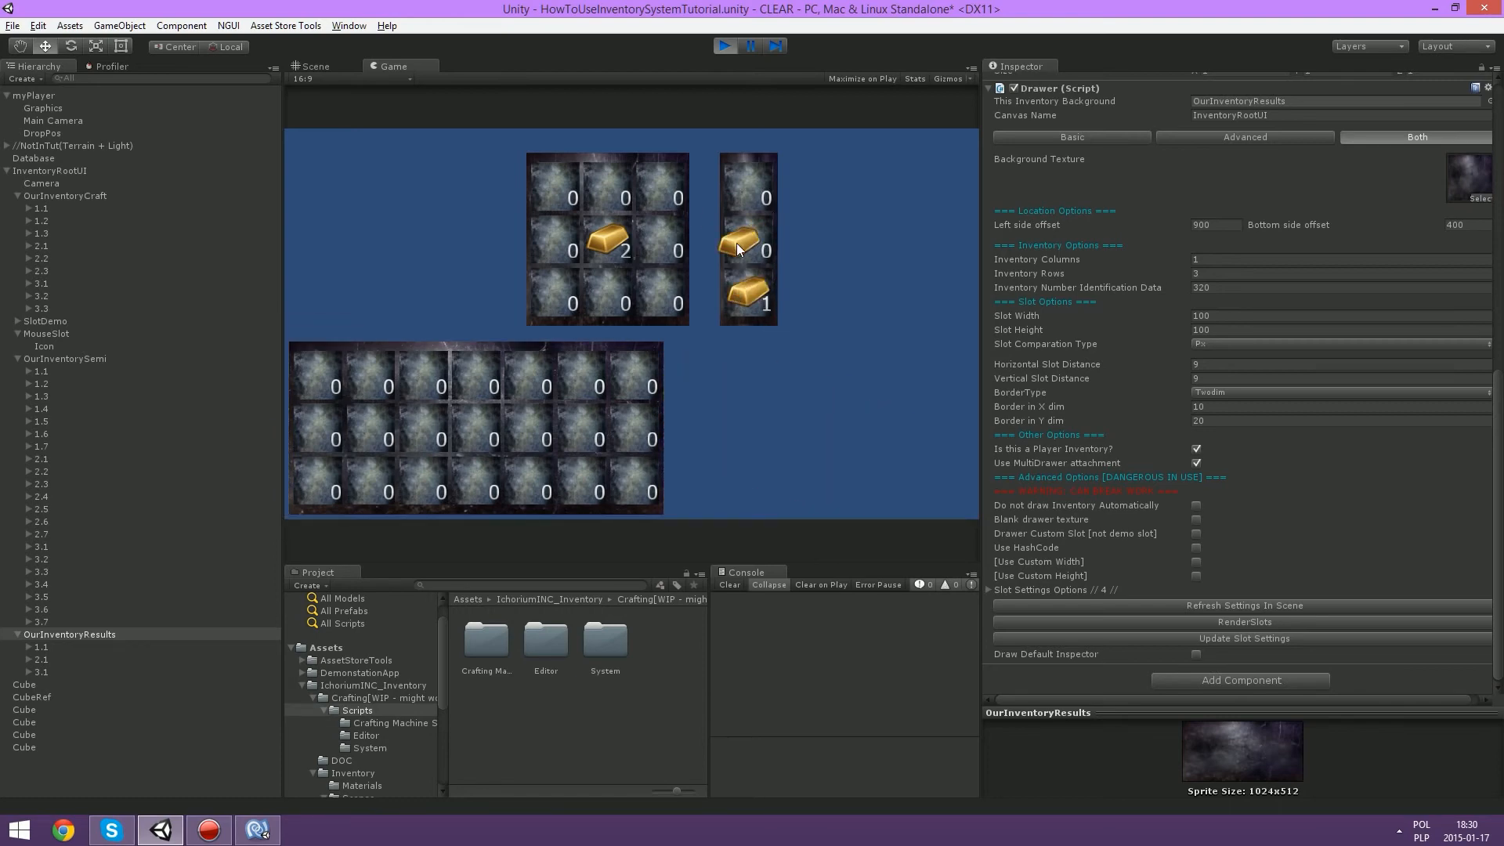
click(633, 376)
click(736, 302)
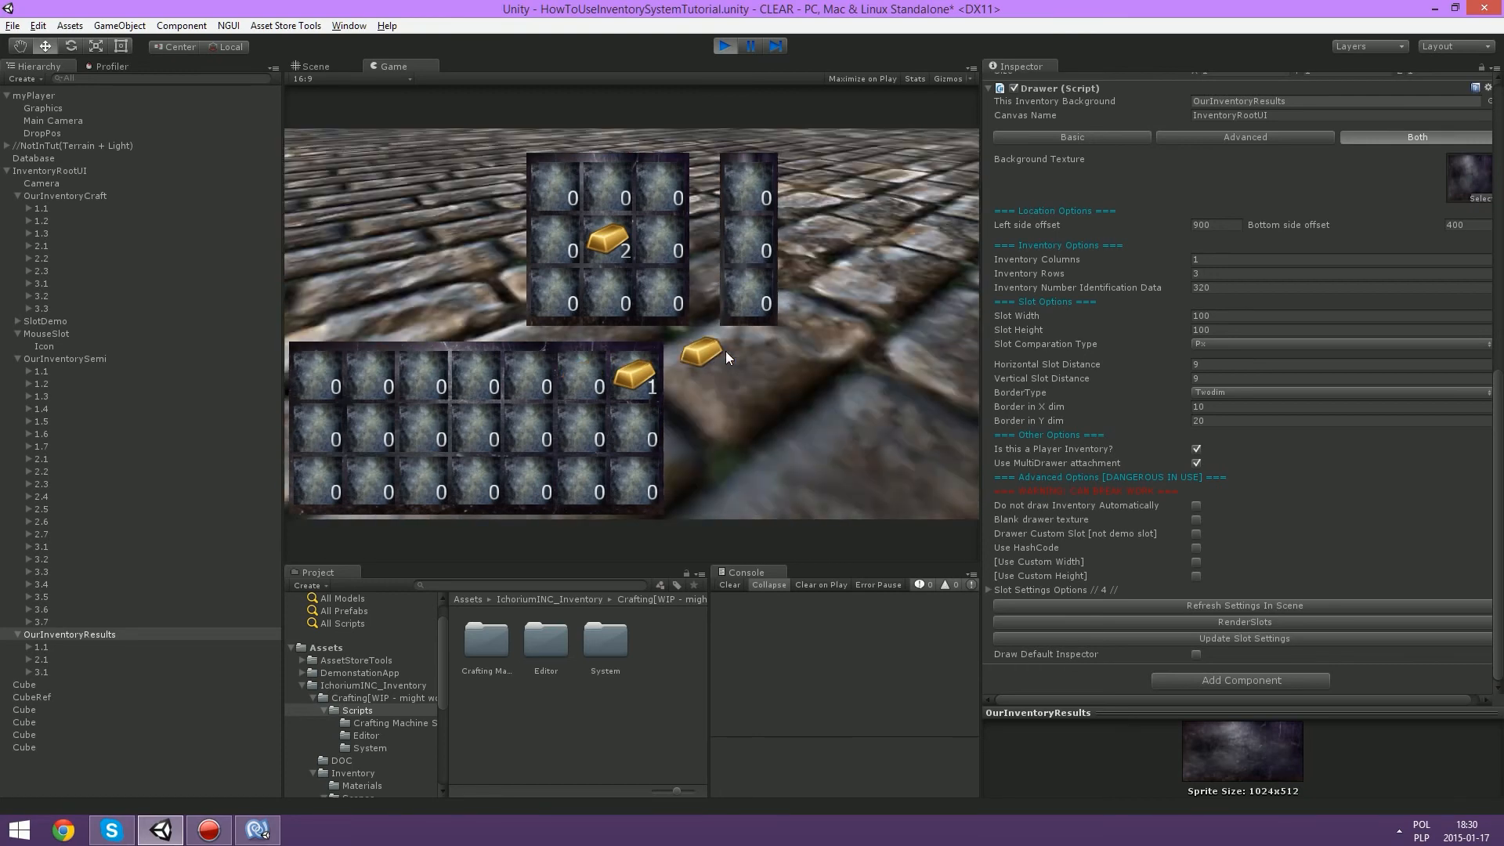
click(585, 371)
click(738, 244)
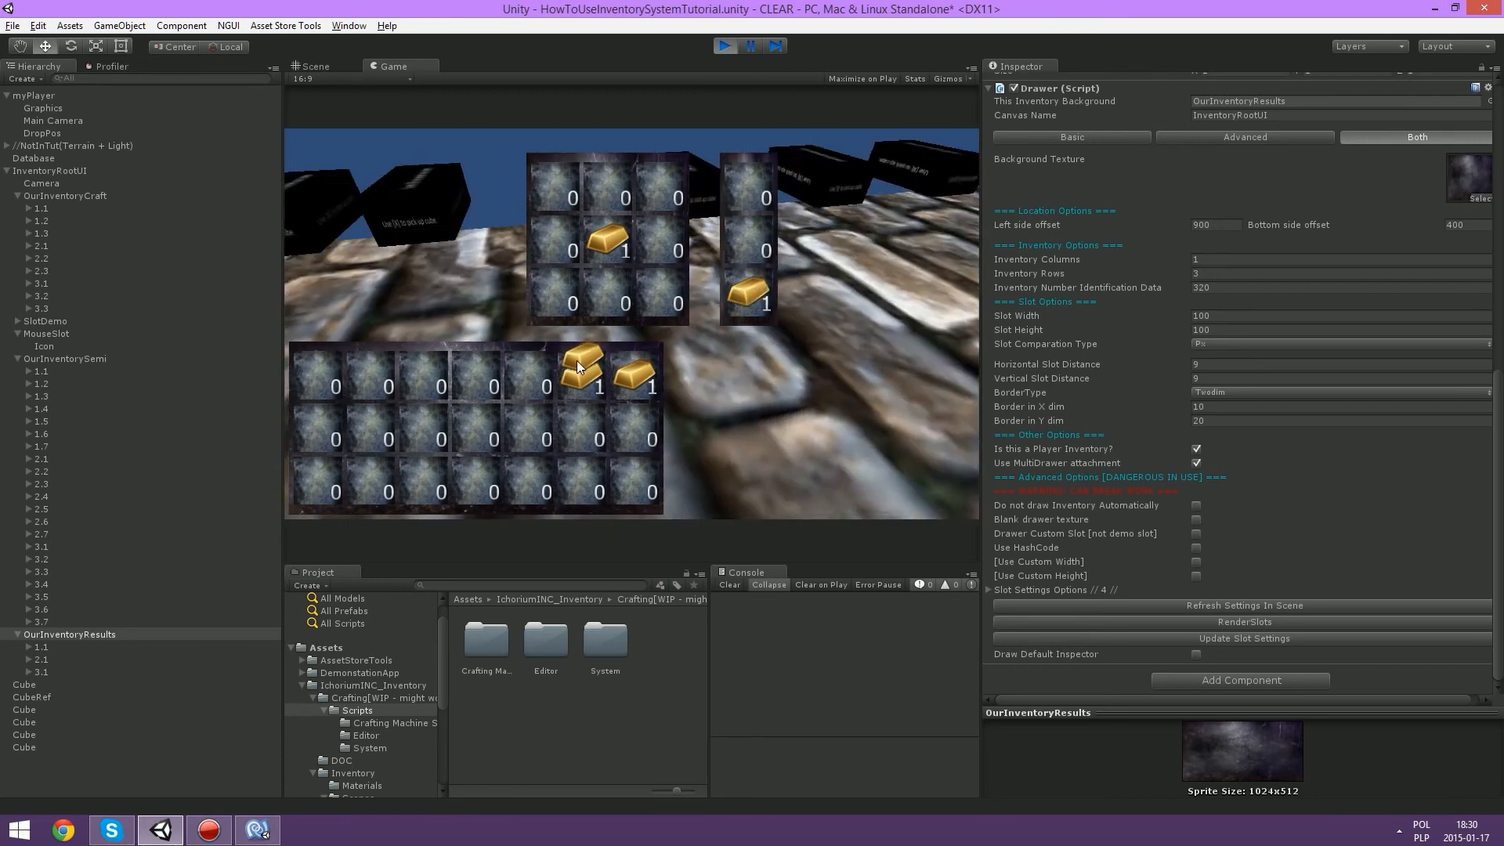
click(534, 373)
click(744, 244)
click(428, 374)
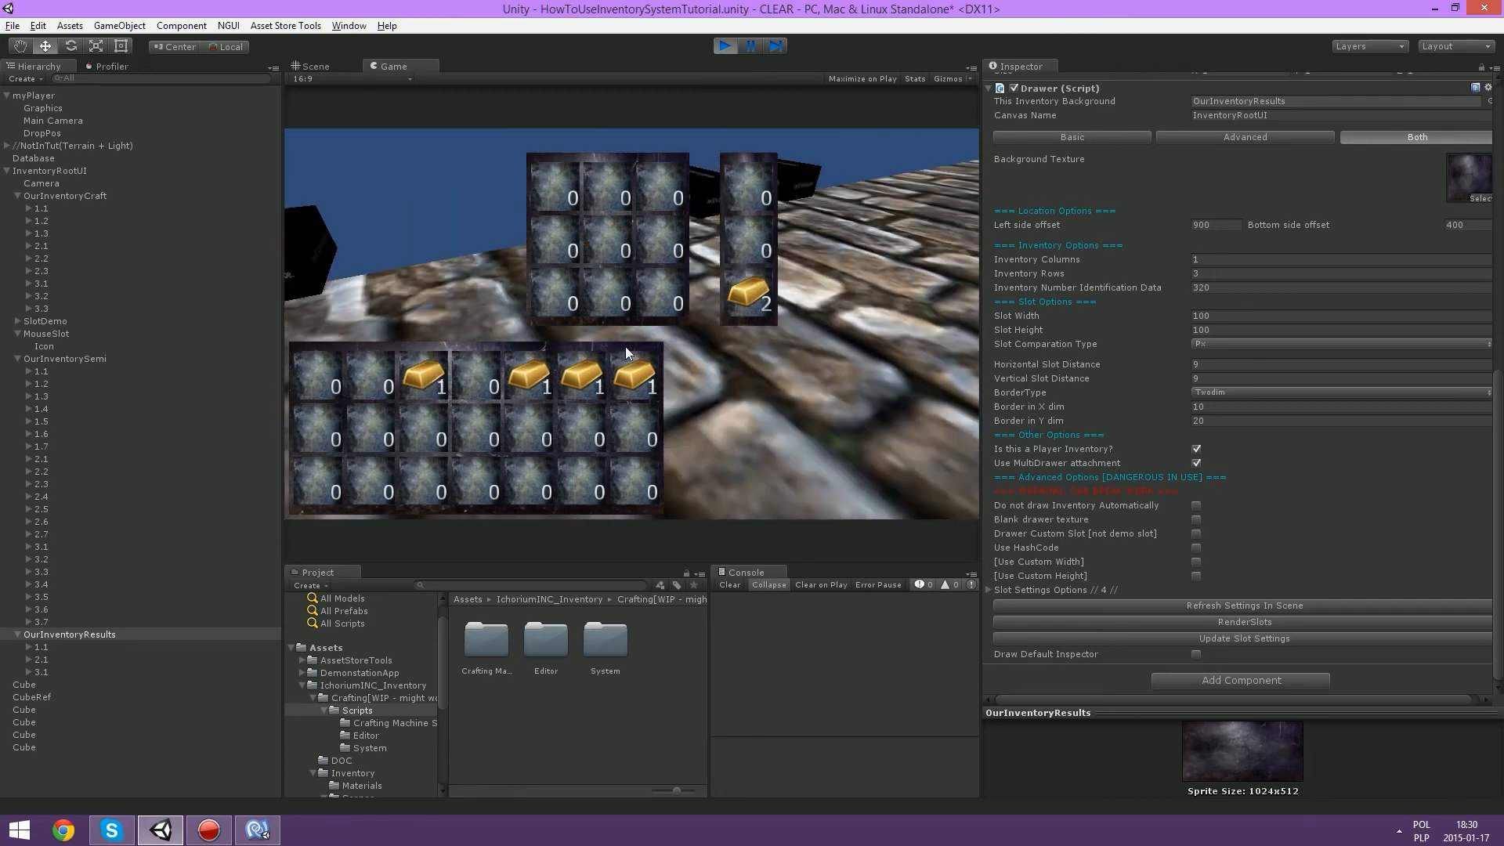
Step: Craft again by placing the results drawer's bottom and middle ingot stacks in the crafting grid's centre slot
click(758, 296)
click(613, 241)
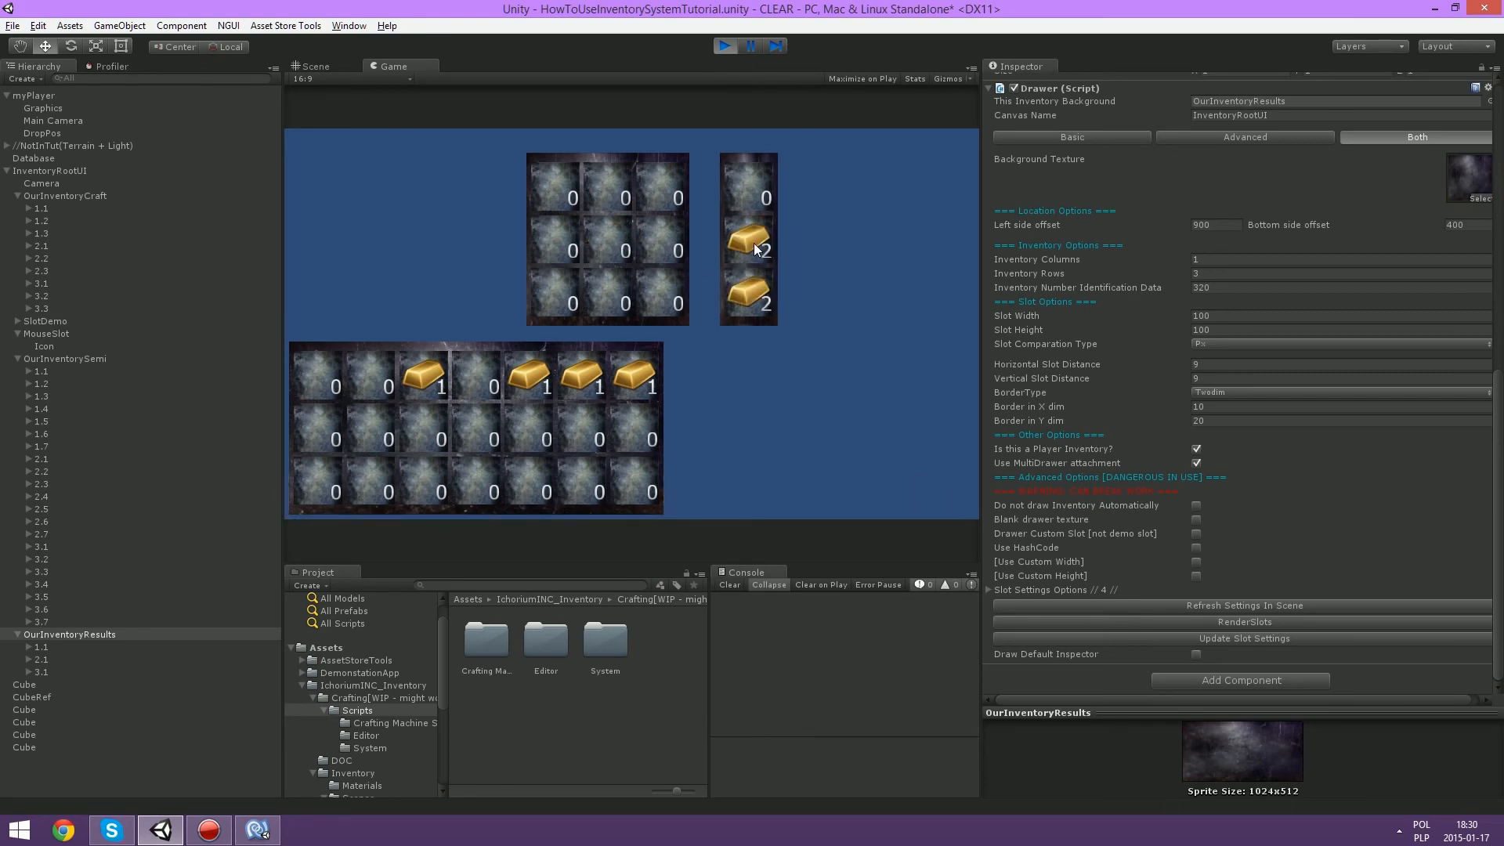
click(753, 241)
click(615, 246)
Step: Move the crafted ingot stacks to the top row's fourth slot and the middle row's fifth and sixth slots
click(744, 293)
click(480, 383)
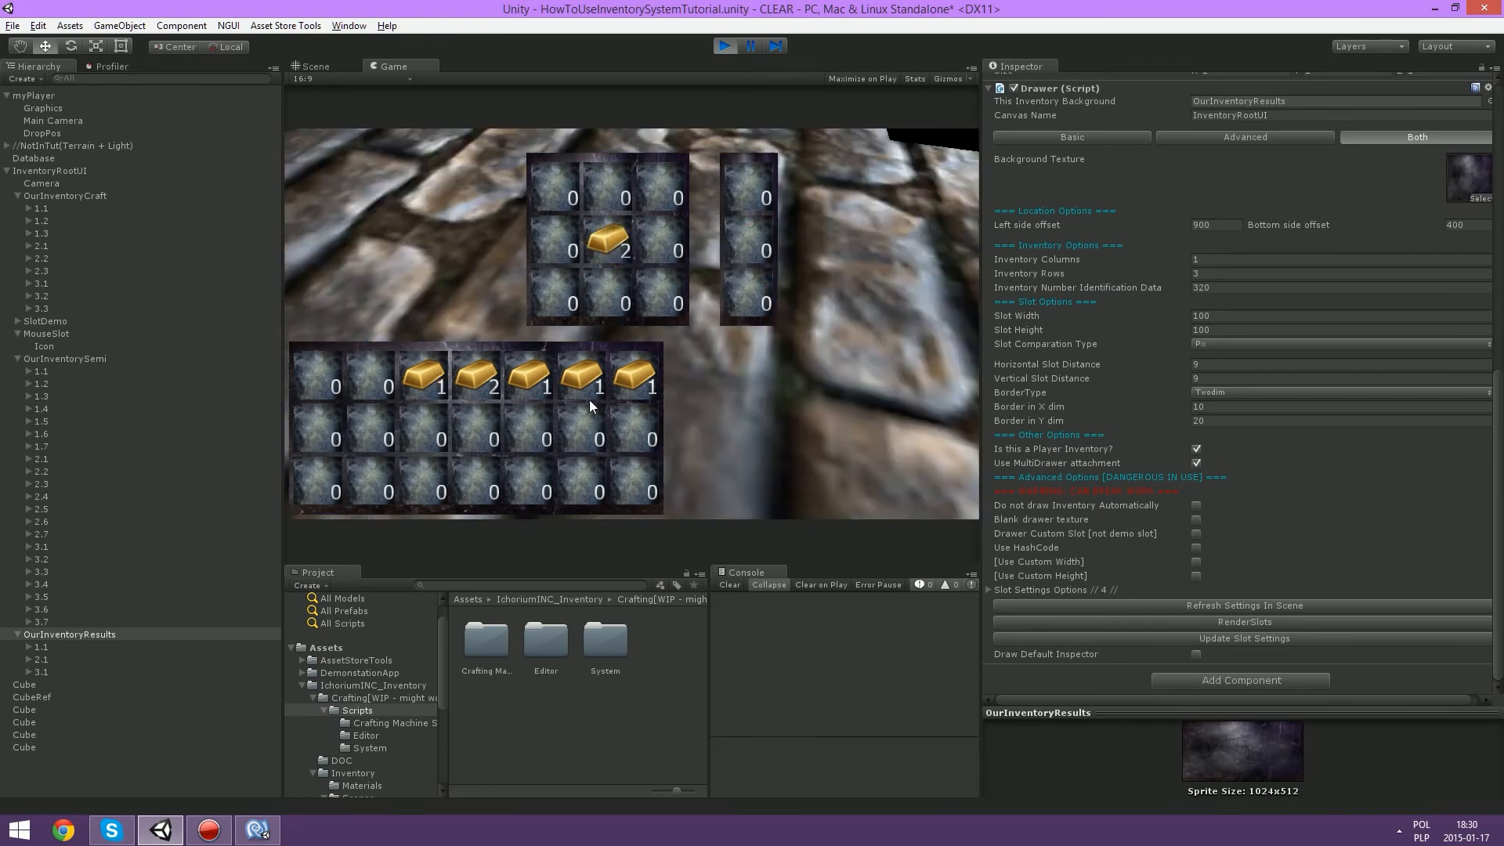
click(750, 235)
click(521, 423)
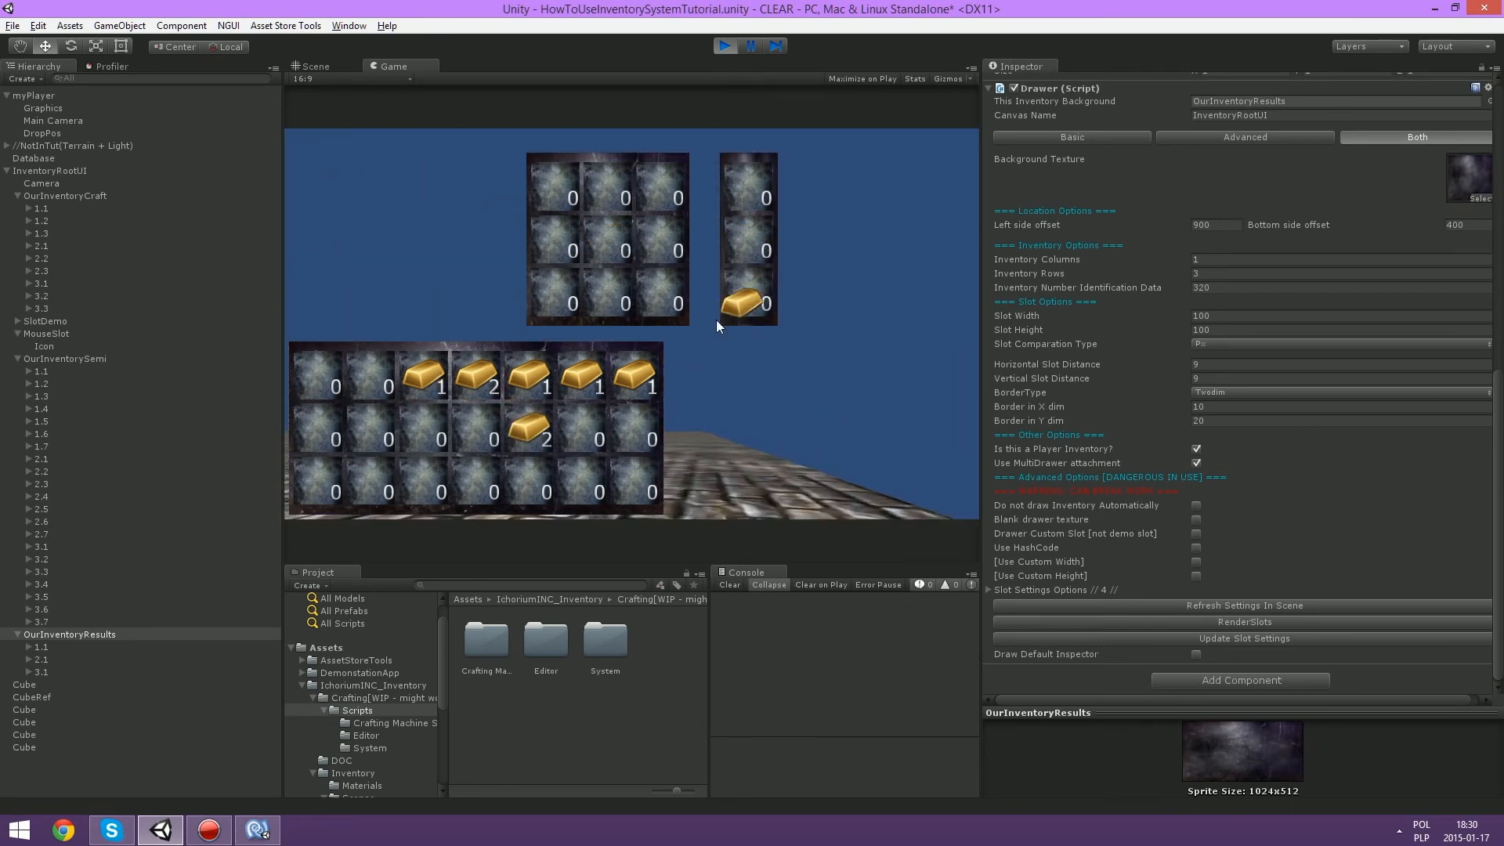
click(748, 294)
click(581, 427)
Step: Try crafting with the top row's last ingot in the centre slot, inspect the console error, and clear the console
click(639, 378)
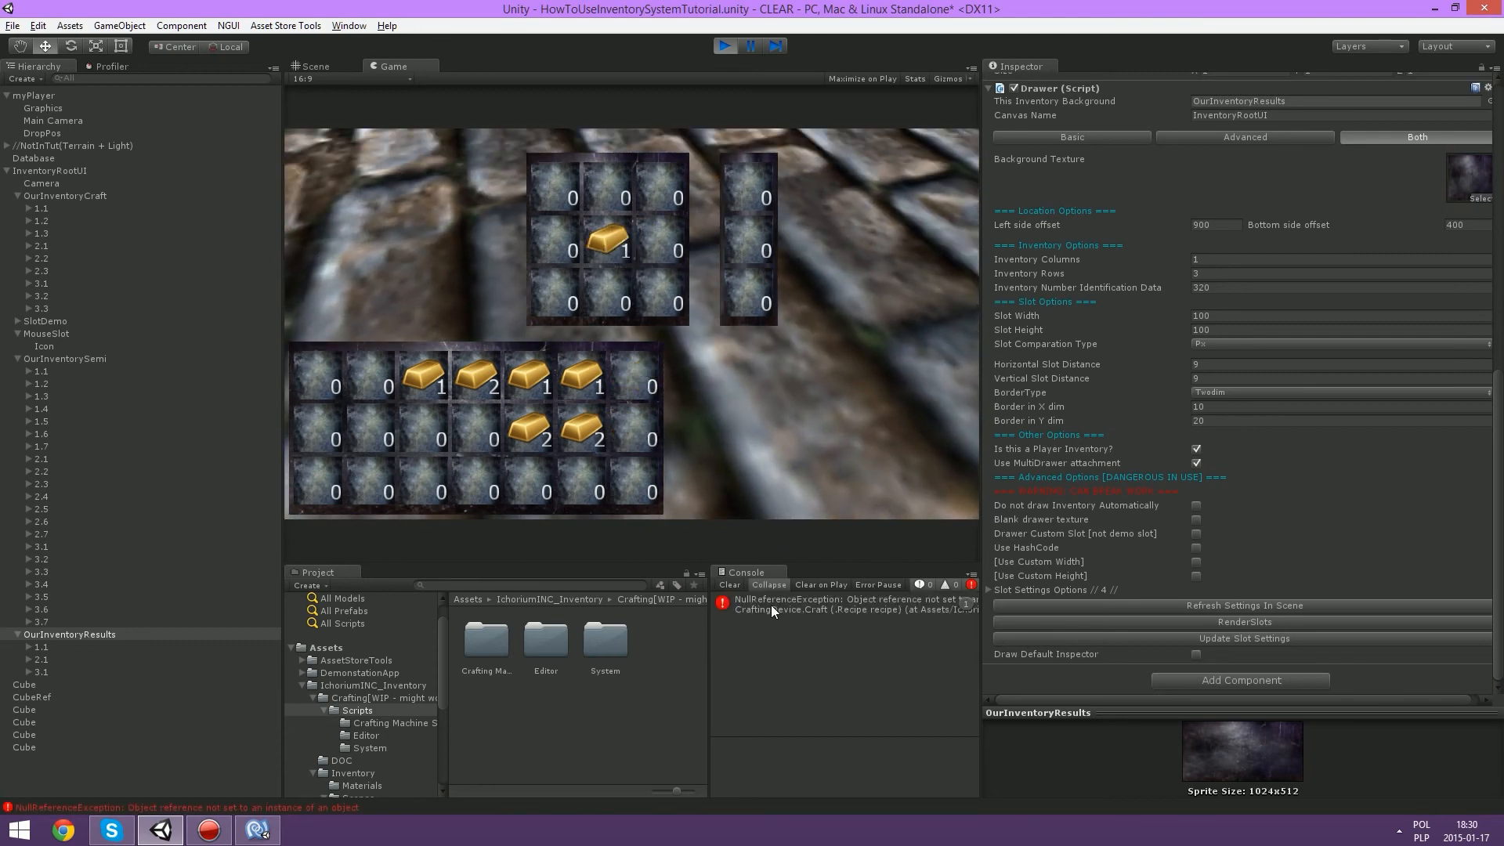
drag(711, 639, 655, 638)
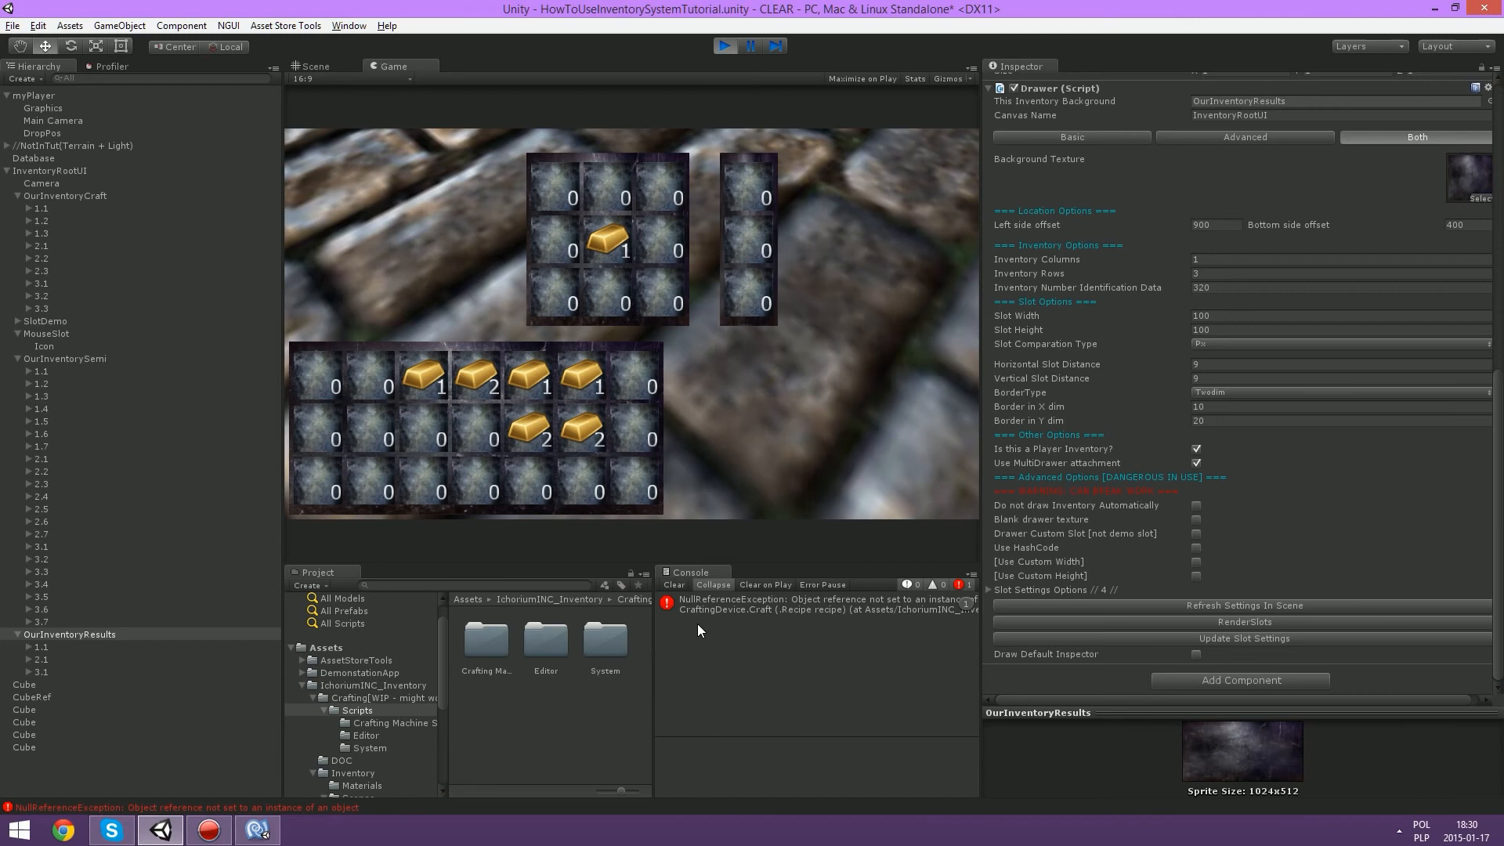
click(871, 608)
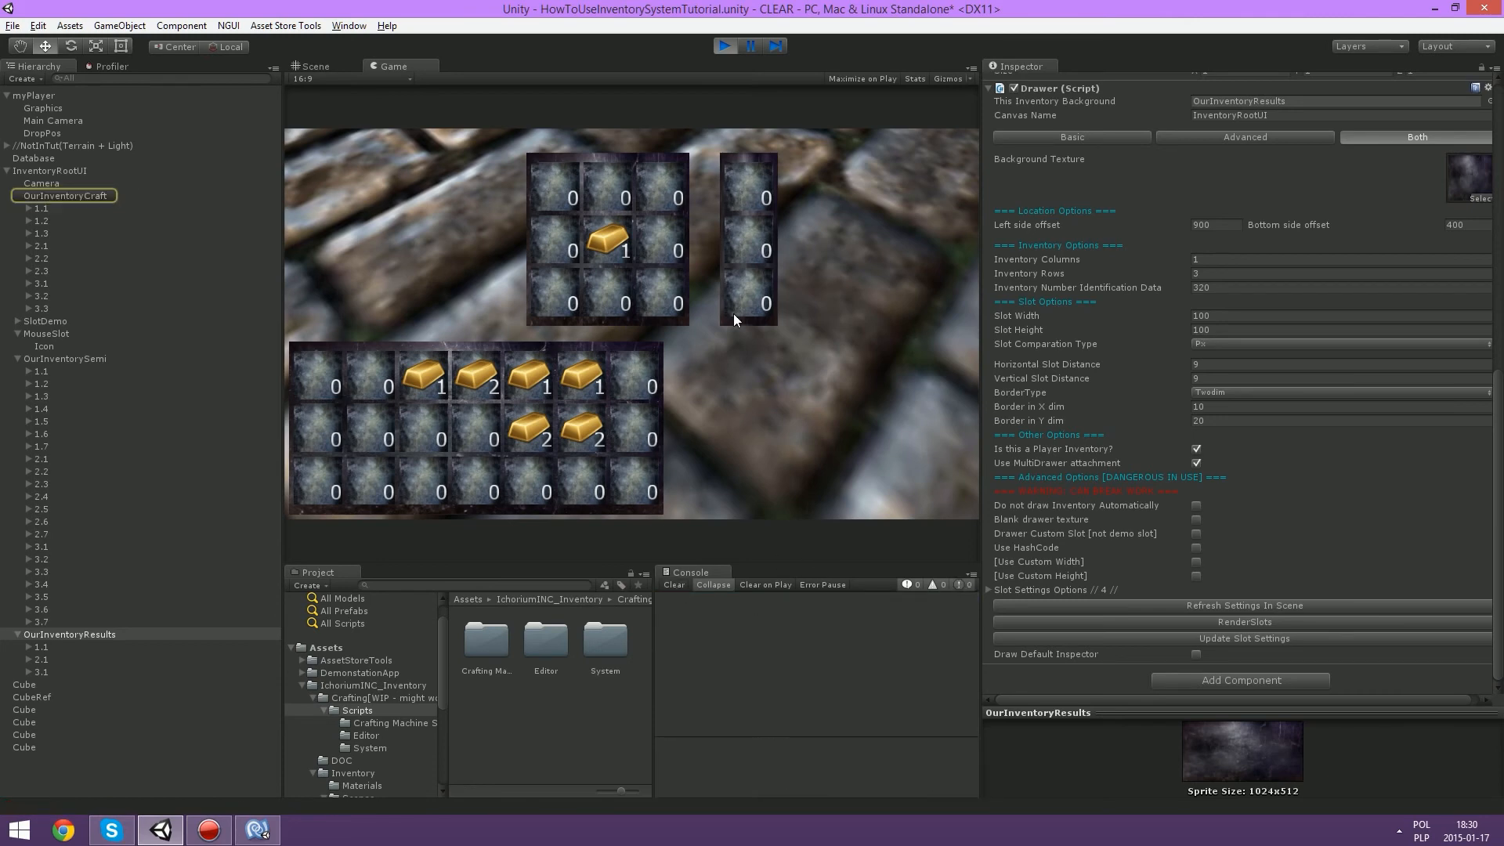
Step: Move the crafted ingots from the results drawer to the last slots of the inventory's top and middle rows
drag(748, 244, 642, 378)
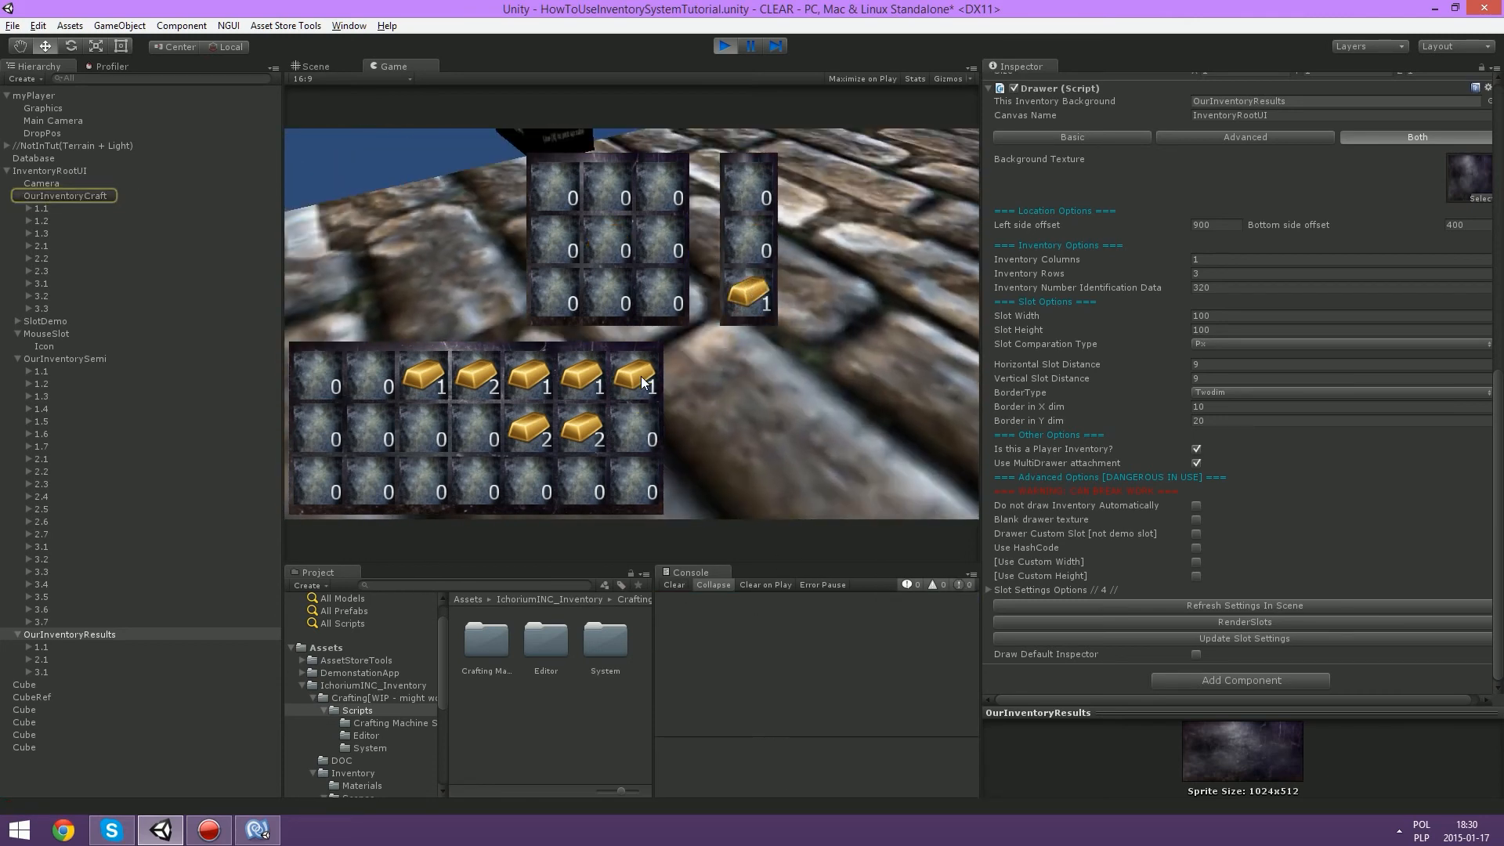
drag(747, 293, 639, 423)
Step: Craft with the middle row's two ingot stacks and place the top row's last ingot in the crafting grid's centre slot
drag(585, 427, 605, 246)
drag(536, 427, 614, 248)
drag(642, 377, 622, 247)
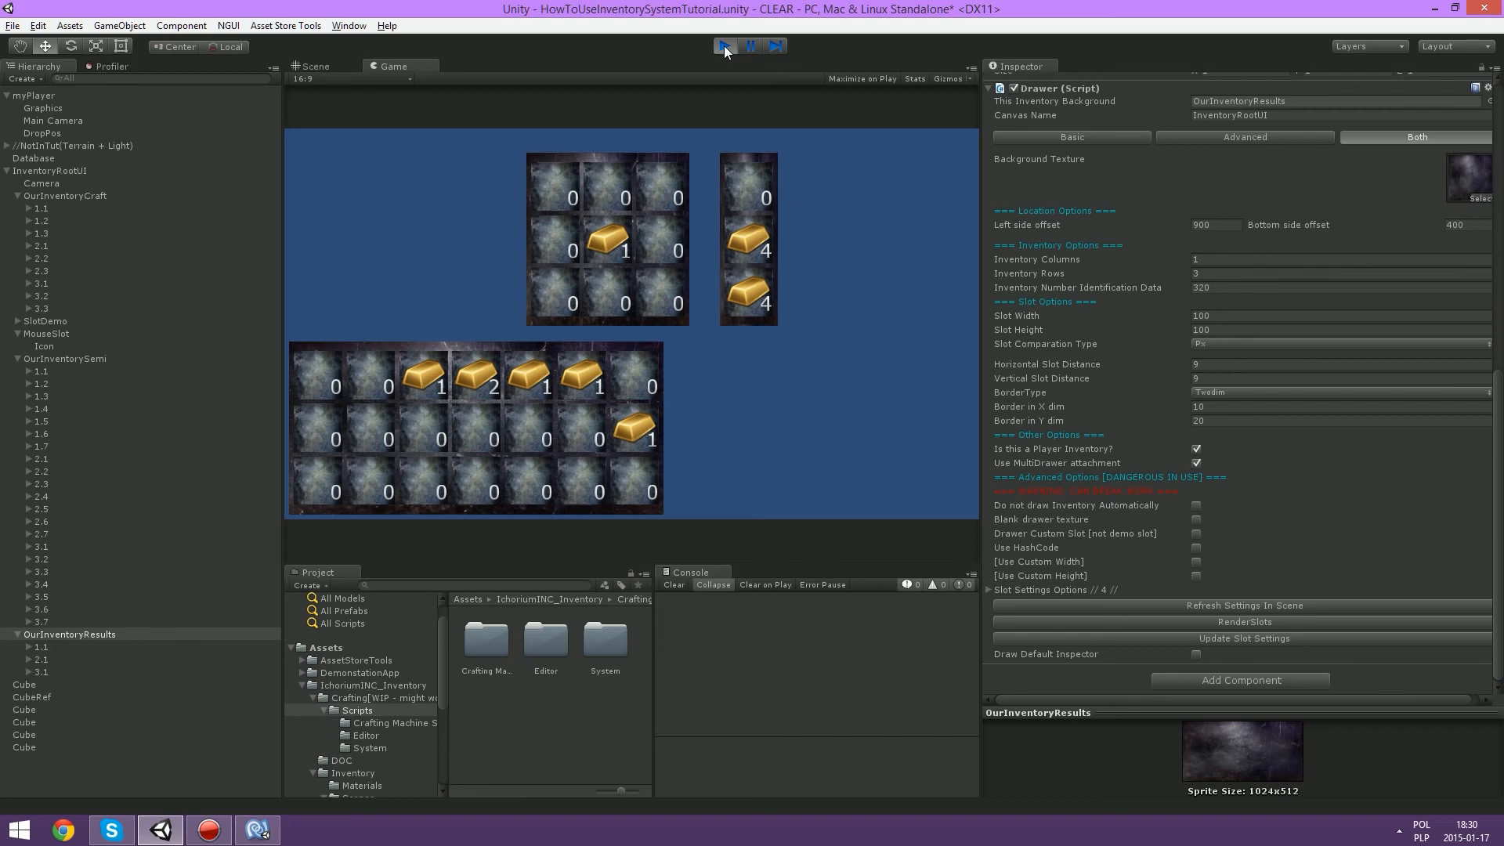
click(726, 48)
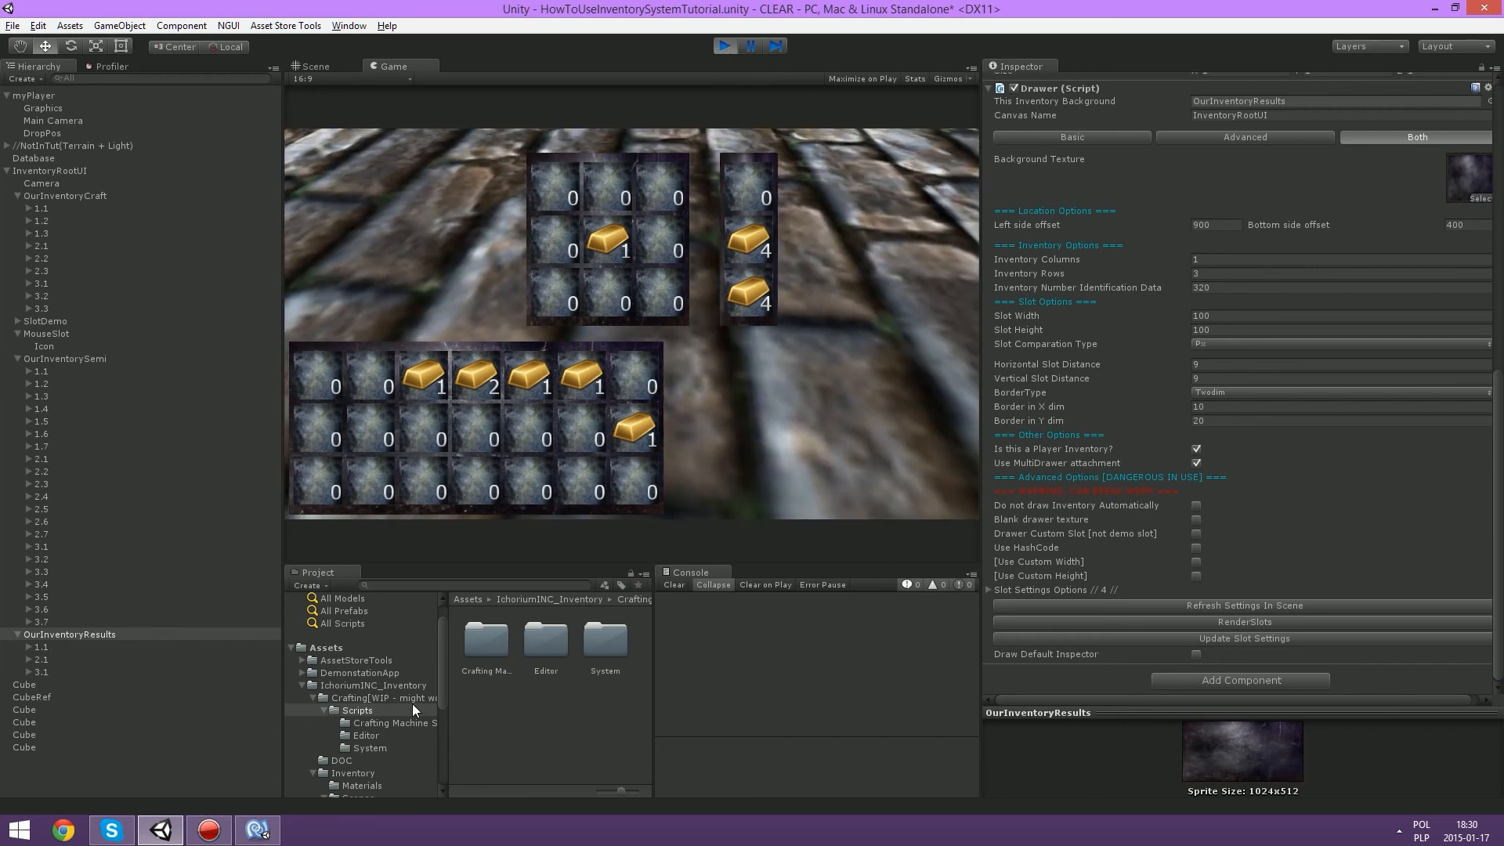
Step: Display the Crafting[WIP - might work or might not work] folder and enlarge the folder tree until its name is readable
click(411, 701)
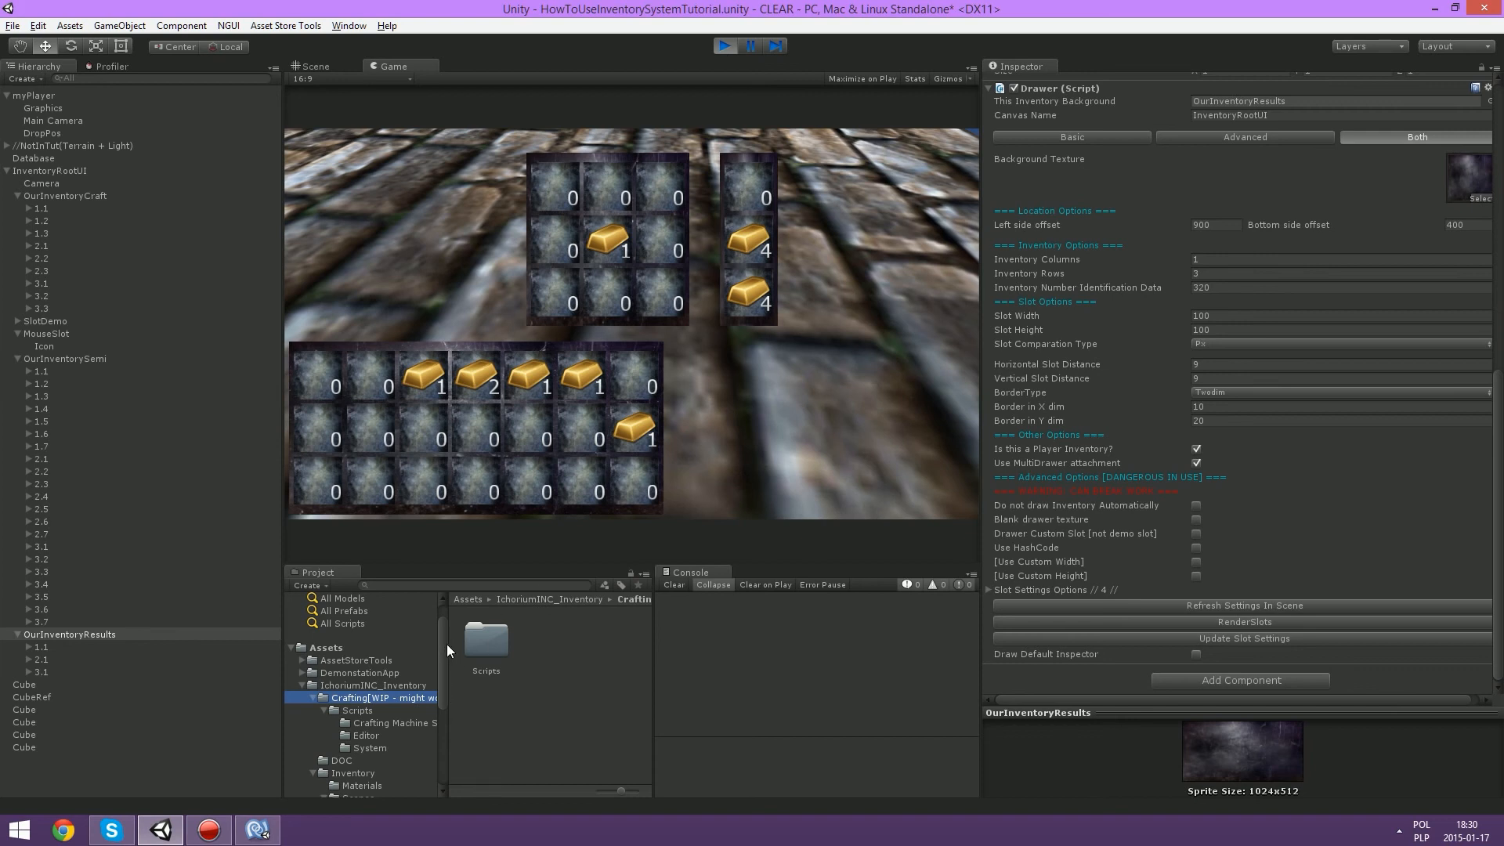
drag(447, 644, 599, 639)
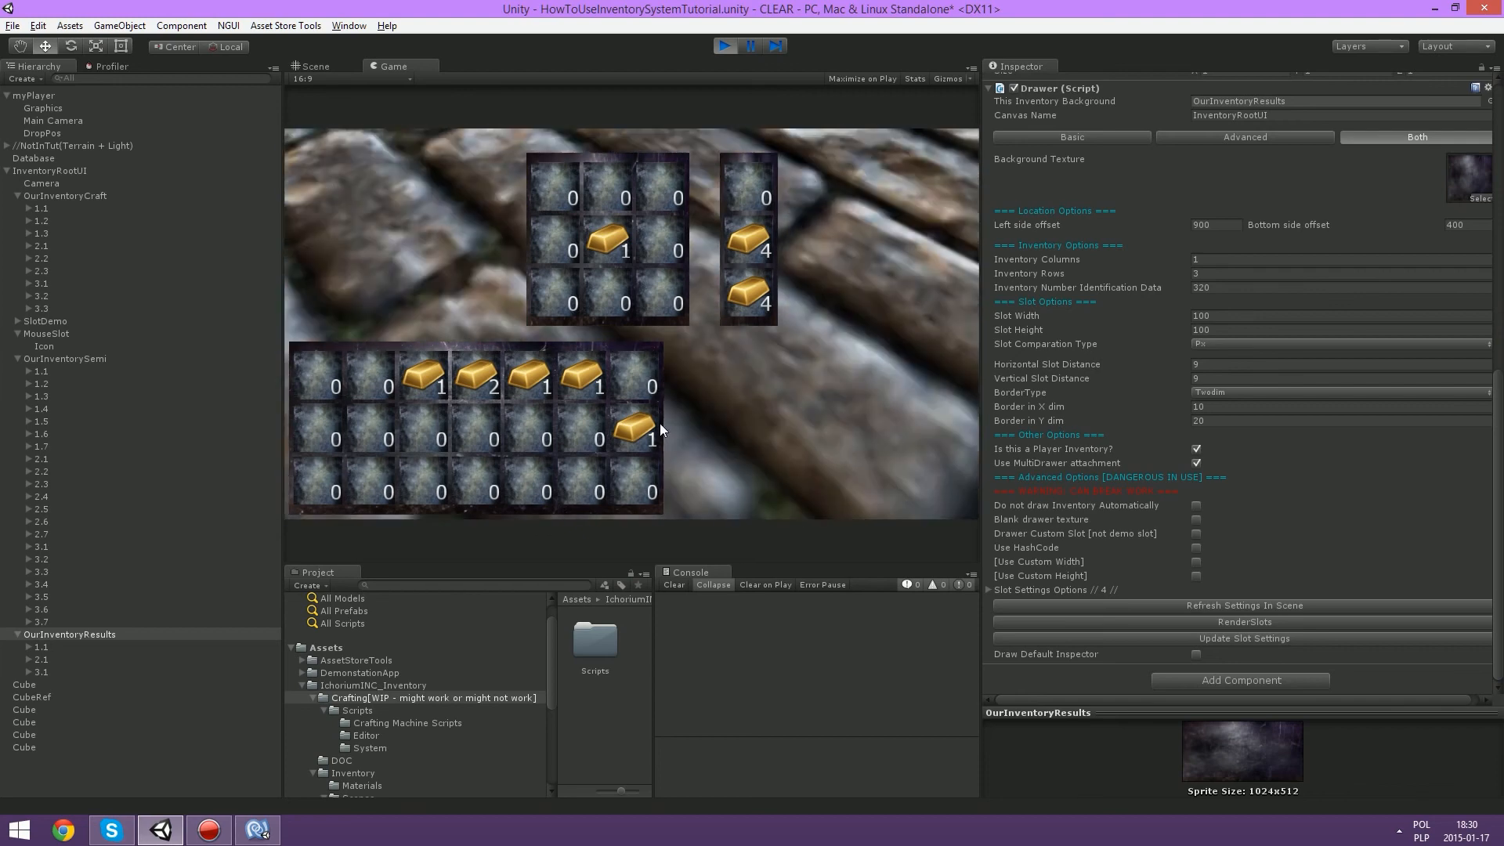
Step: Move the middle row's last ingot up to the top row, and the top row's fourth and third slots' ingots to the lower rows
drag(644, 426, 640, 378)
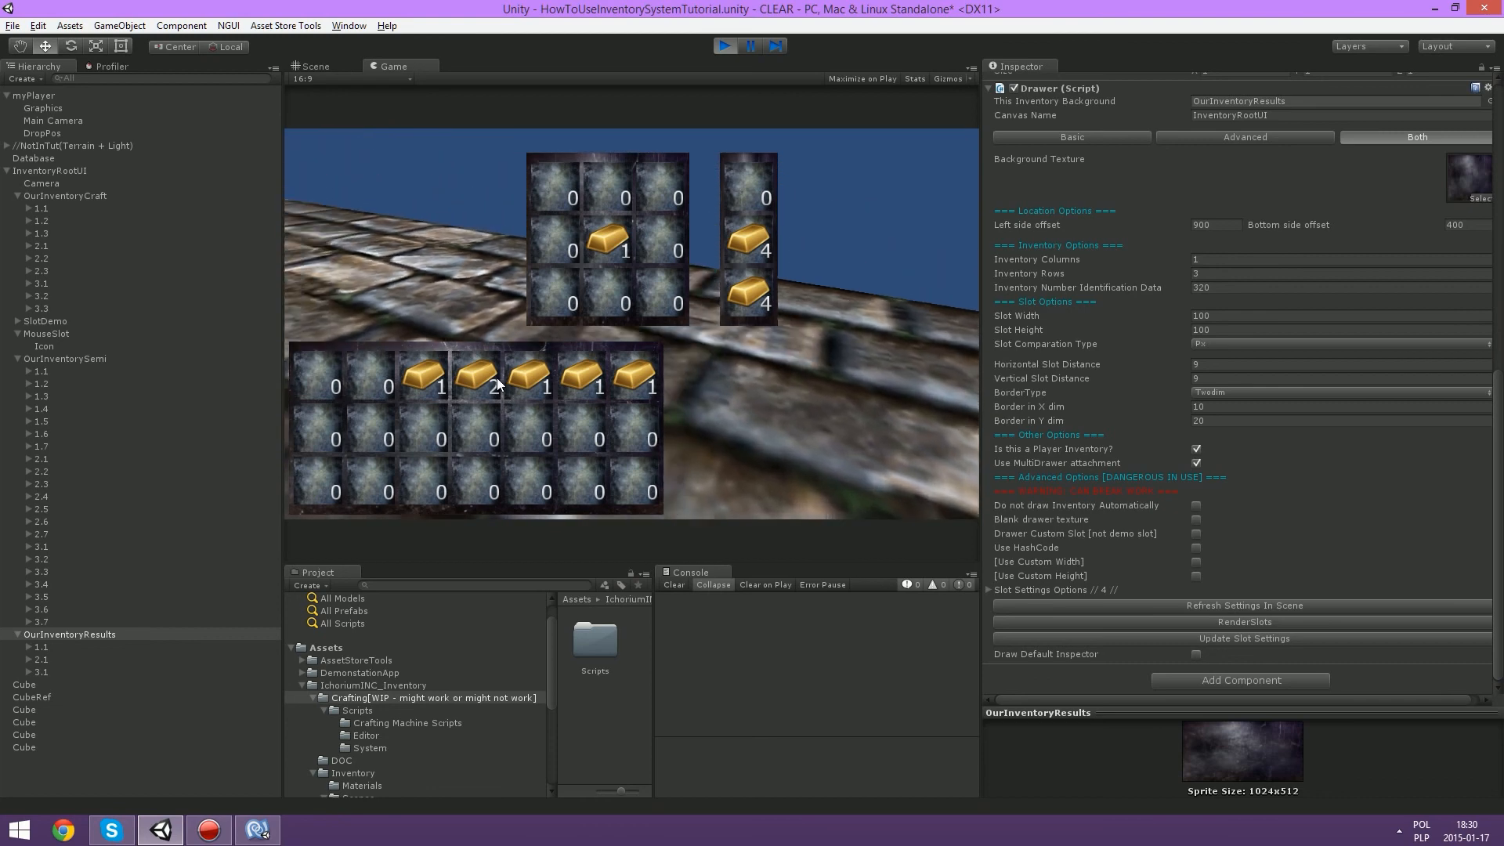
drag(487, 379, 529, 430)
drag(430, 379, 530, 482)
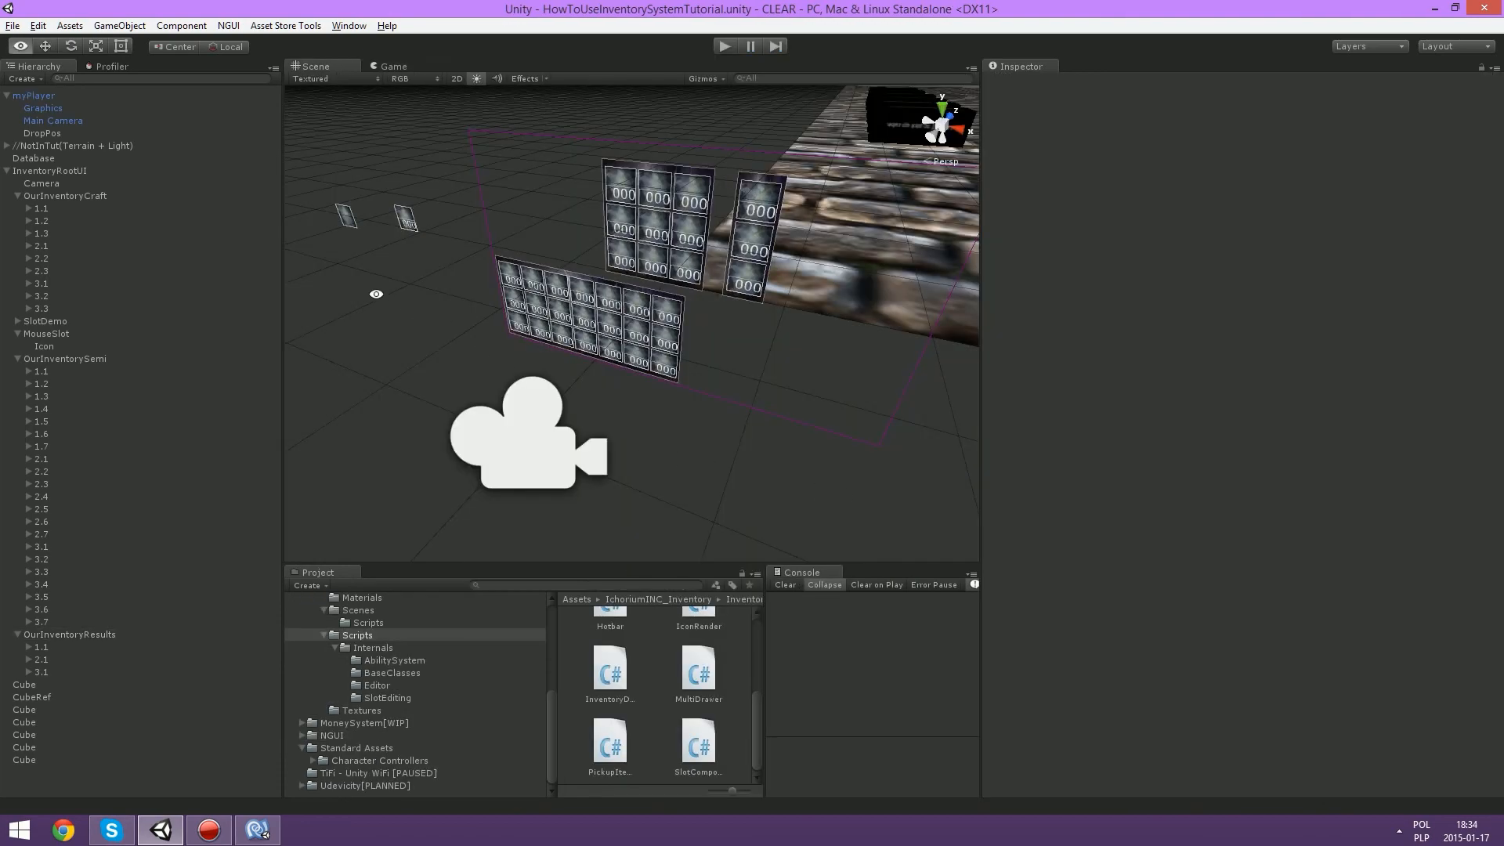
alt+drag(376, 293, 552, 351)
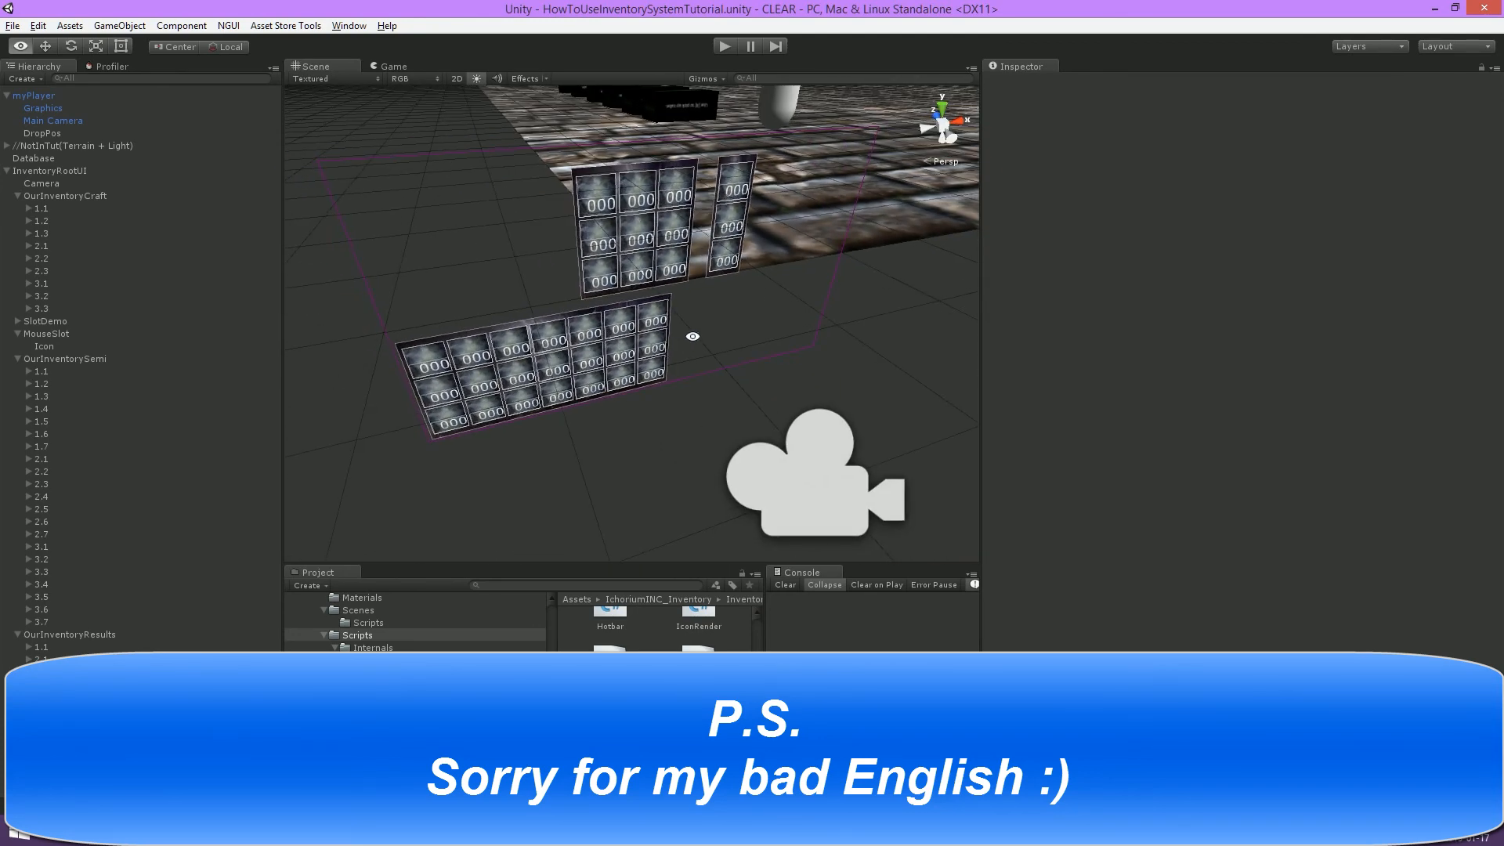